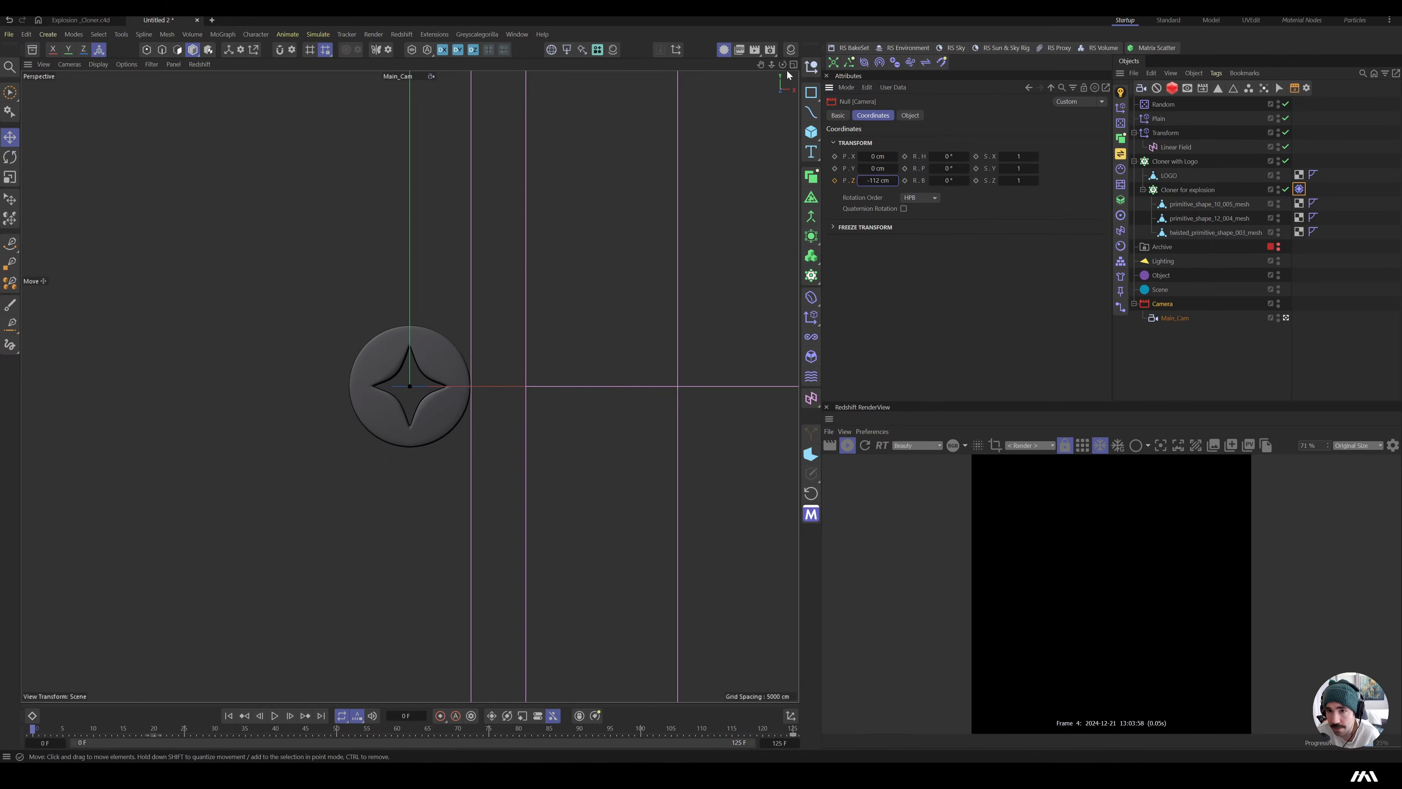
# - Make Project_Render_16x9 the active render setting, giving a 1920 x 1080 output
pyautogui.click(772, 50)
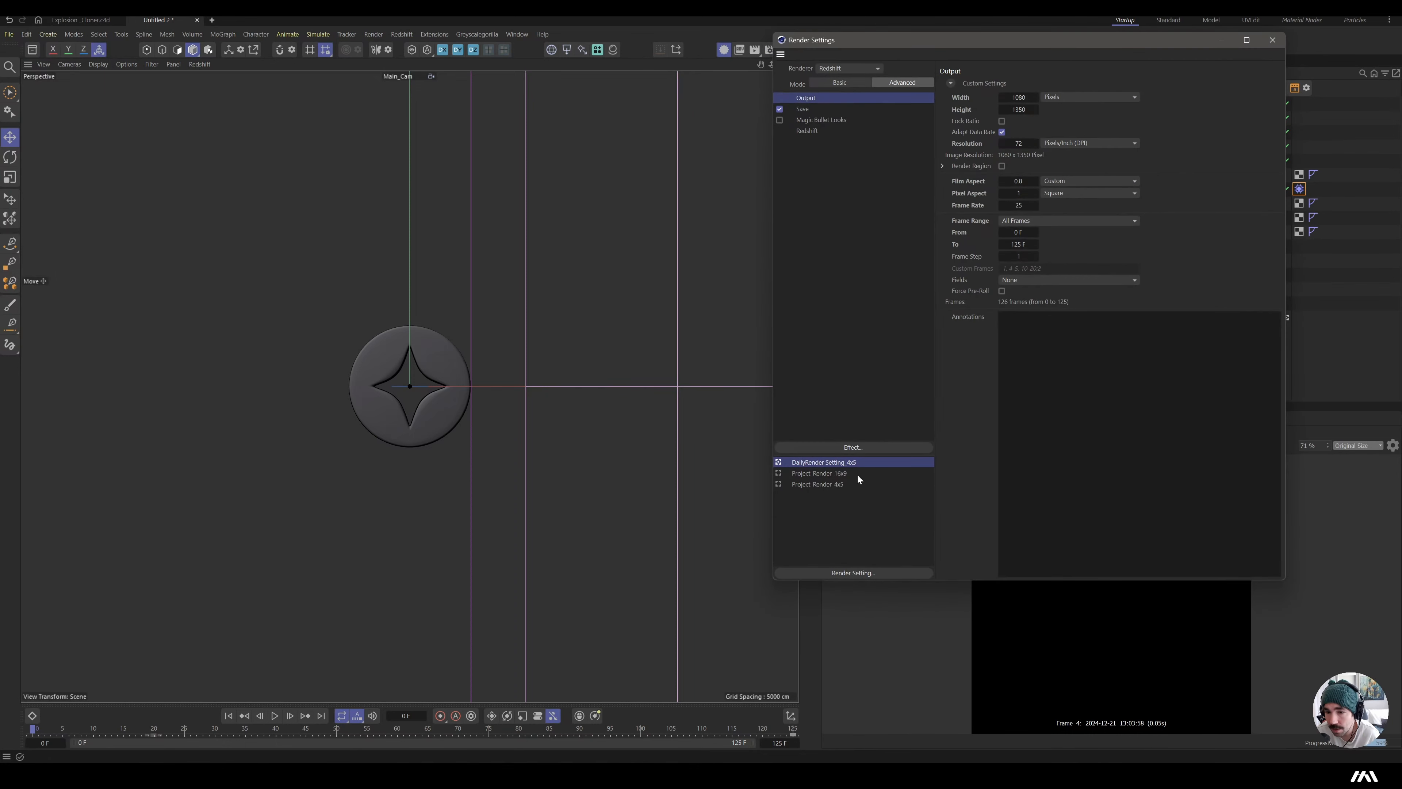
pyautogui.click(780, 474)
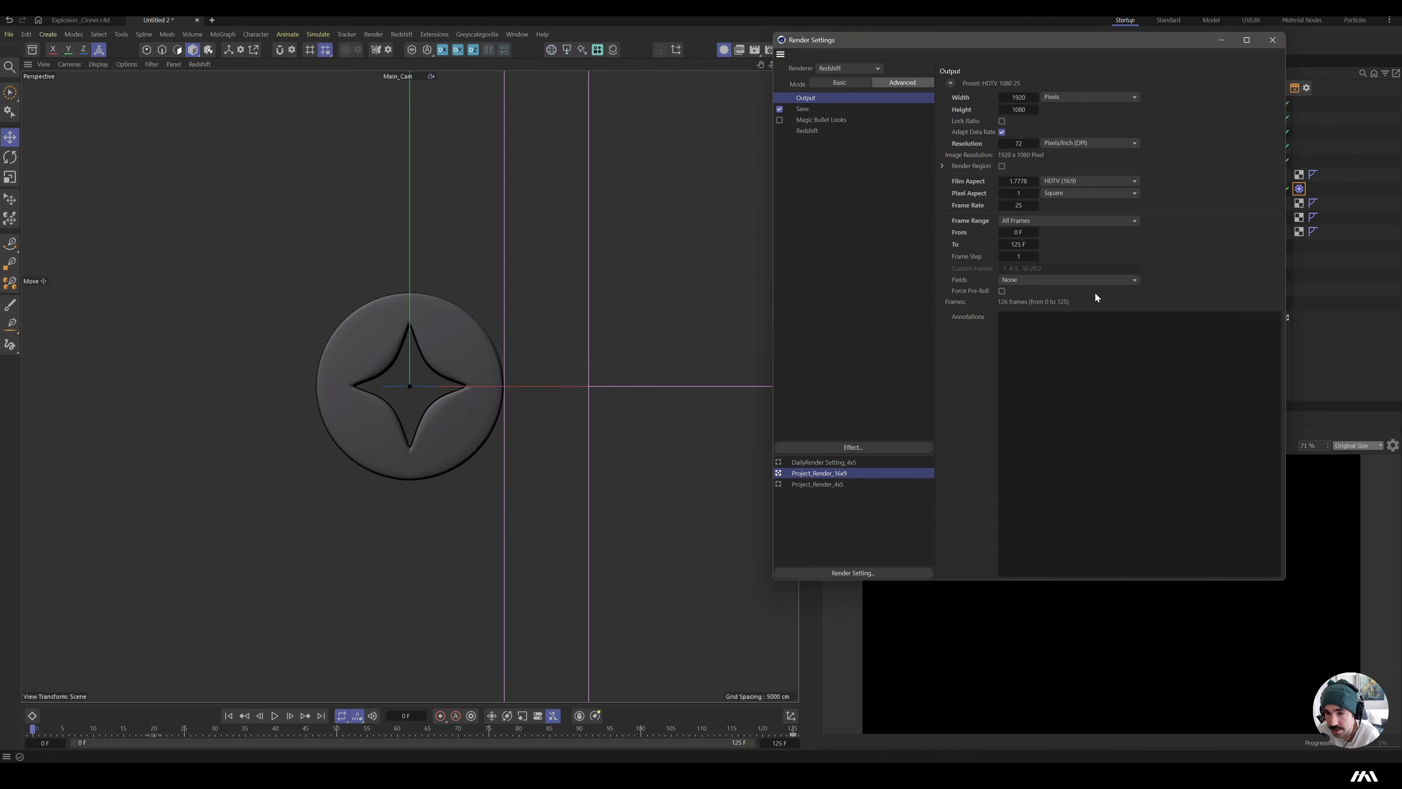
pyautogui.click(1271, 41)
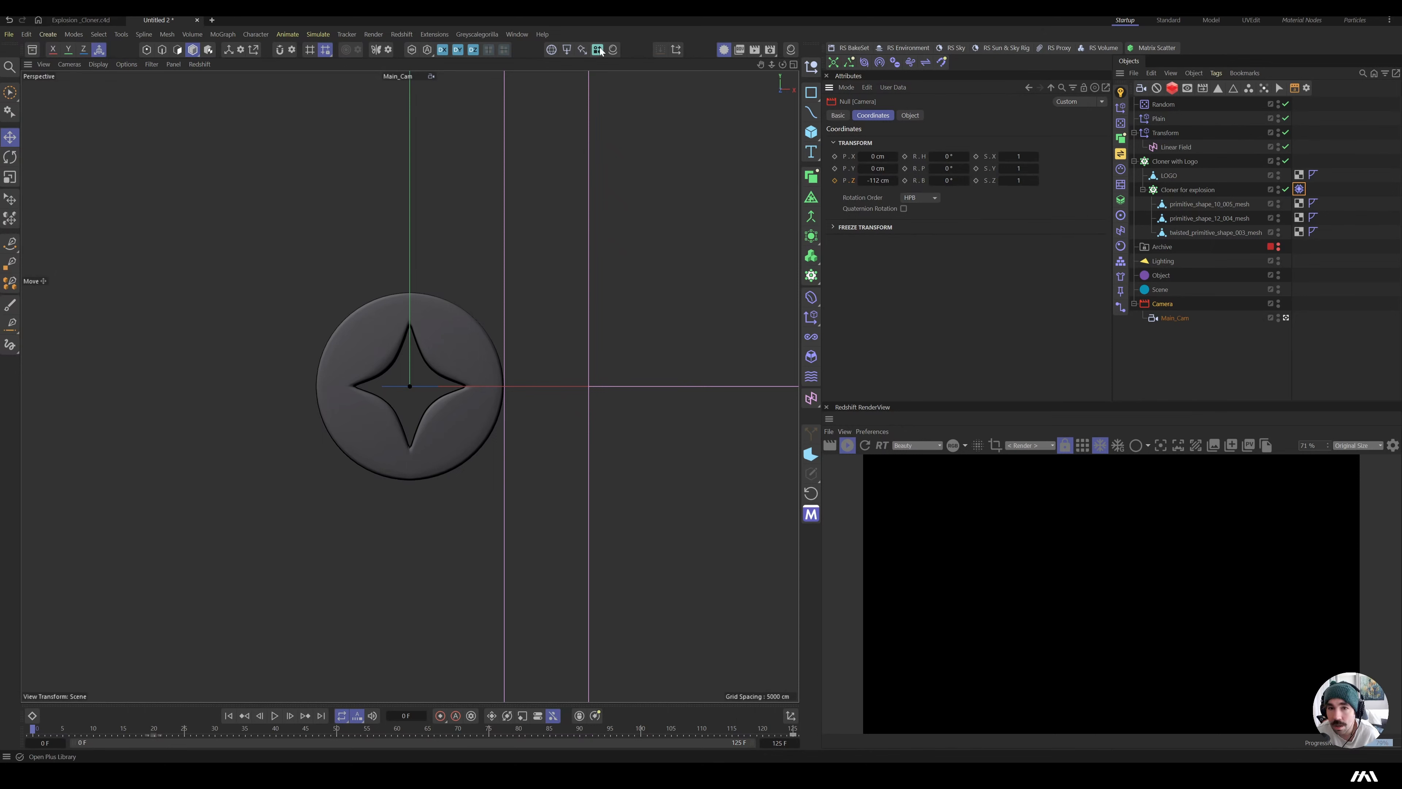
# - Create an RS Standard material and assign it to the LOGO object
pyautogui.click(611, 49)
pyautogui.click(682, 58)
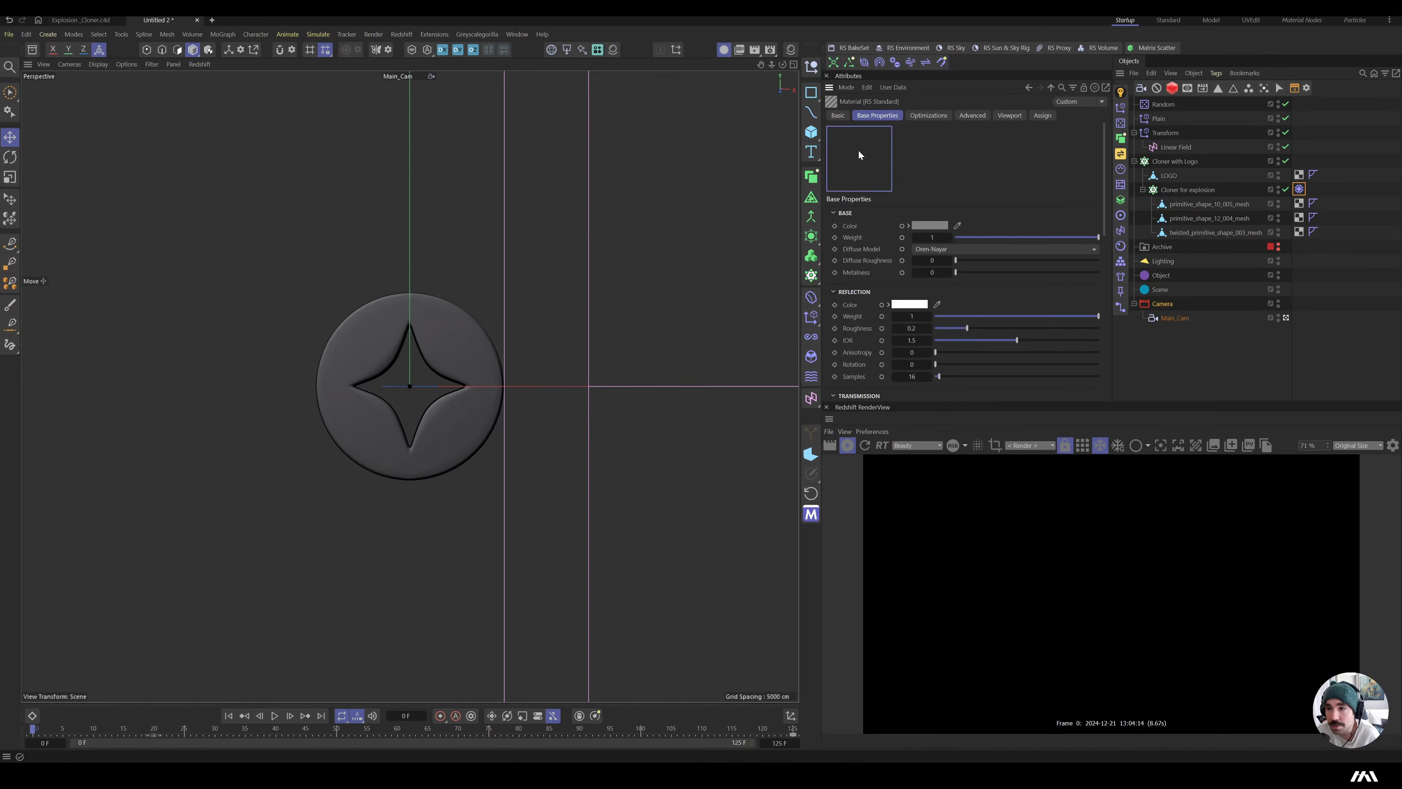
pyautogui.moveTo(860, 152); pyautogui.dragTo(1169, 176)
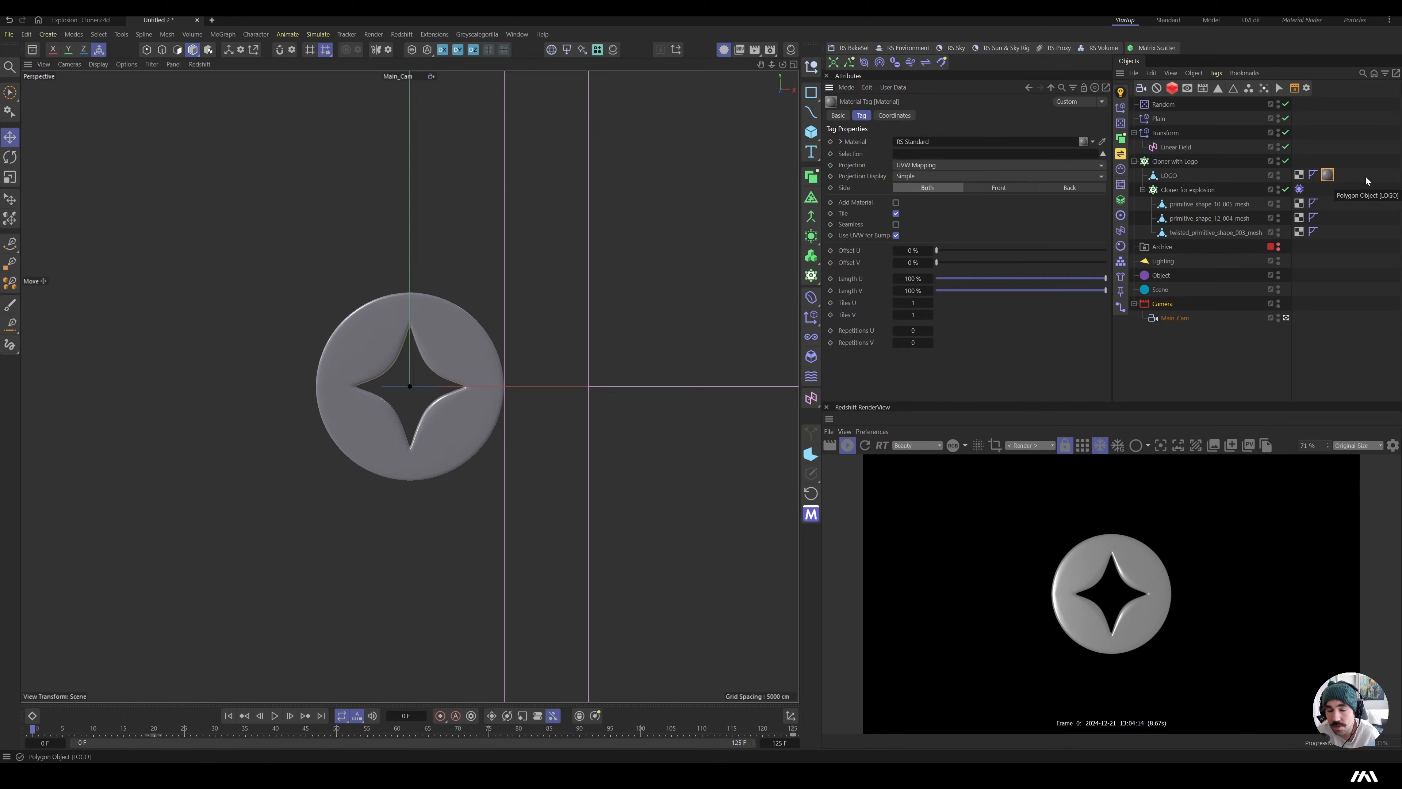
# - Set the Camera null's Z position to -201 cm and keyframe it at frame 0
pyautogui.click(1159, 304)
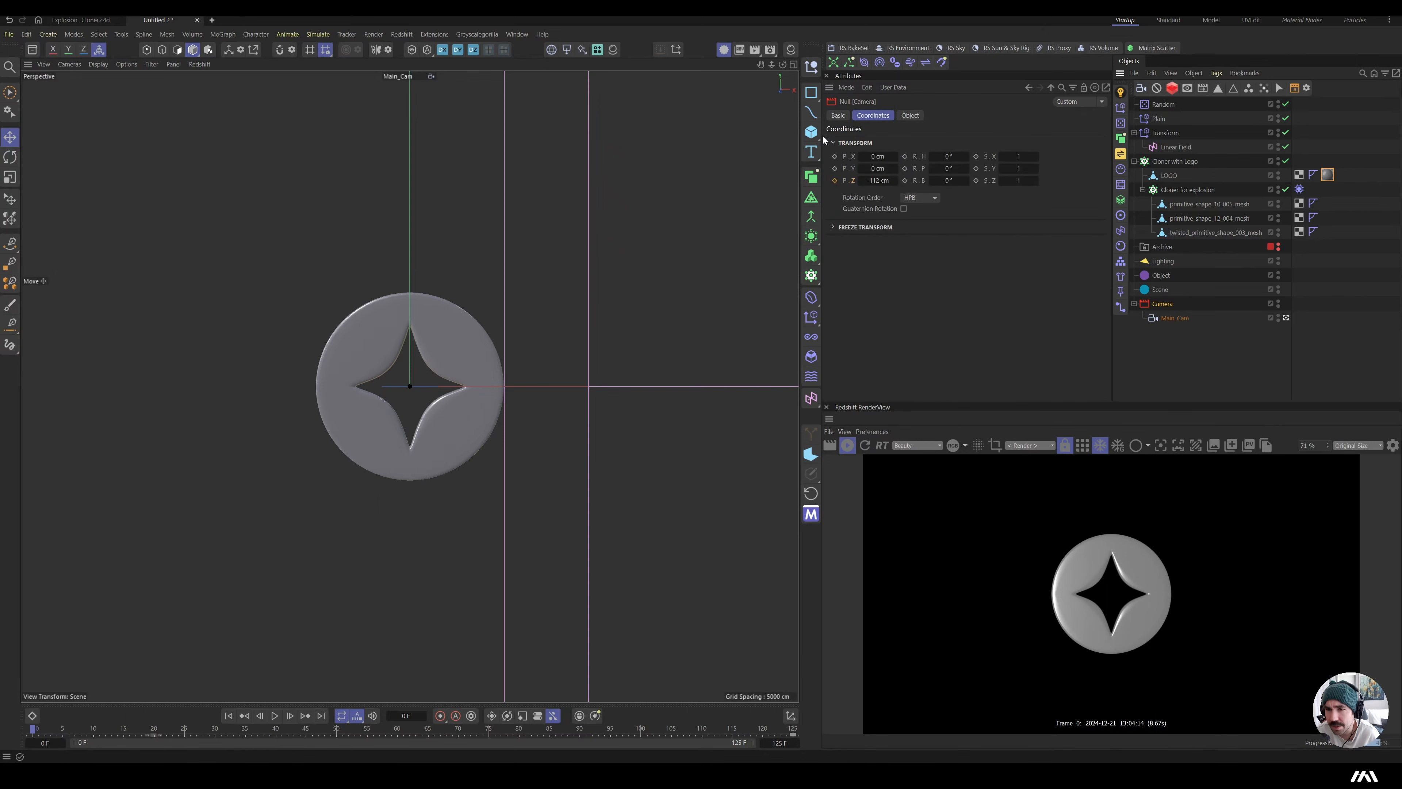
pyautogui.moveTo(876, 181); pyautogui.dragTo(839, 180)
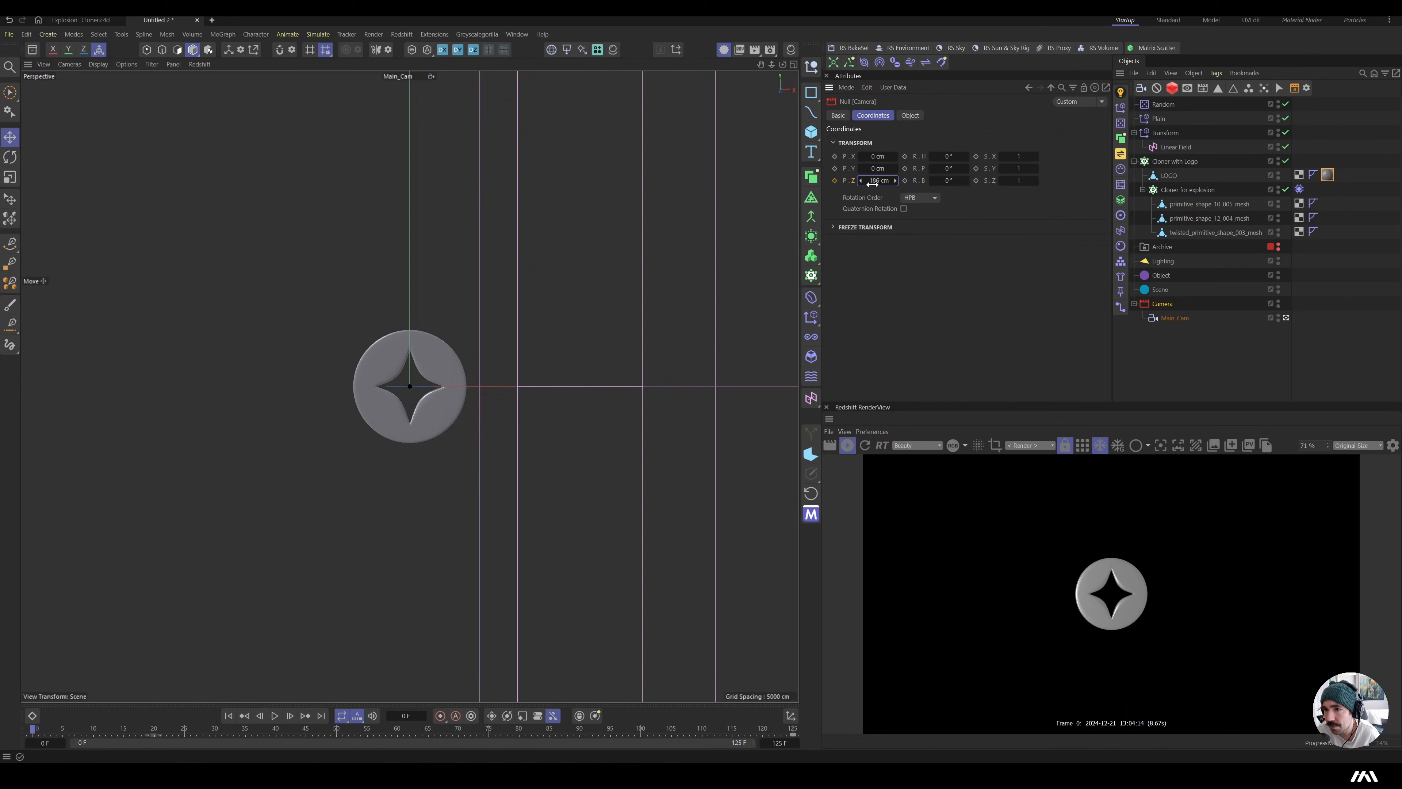
pyautogui.moveTo(875, 183); pyautogui.dragTo(871, 182)
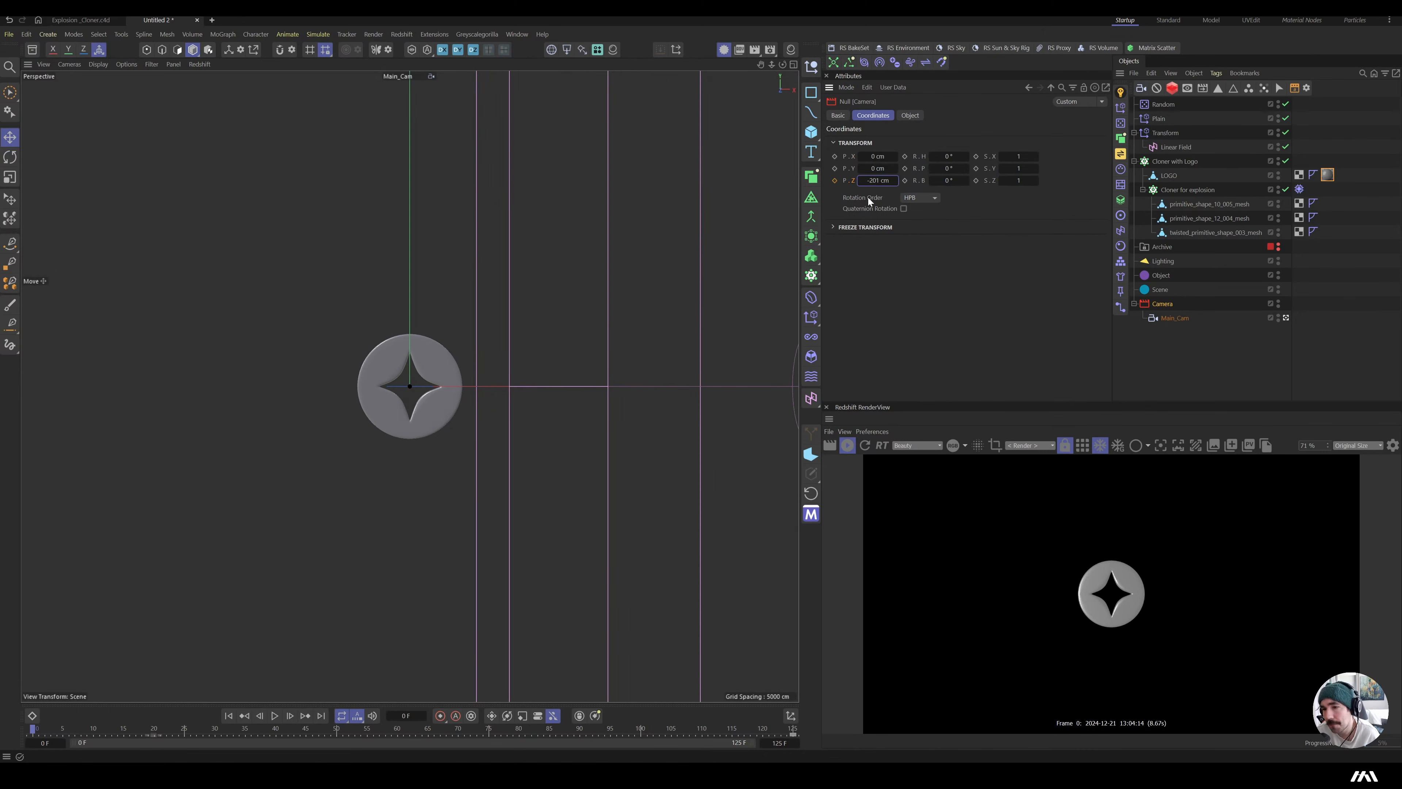
pyautogui.click(835, 181)
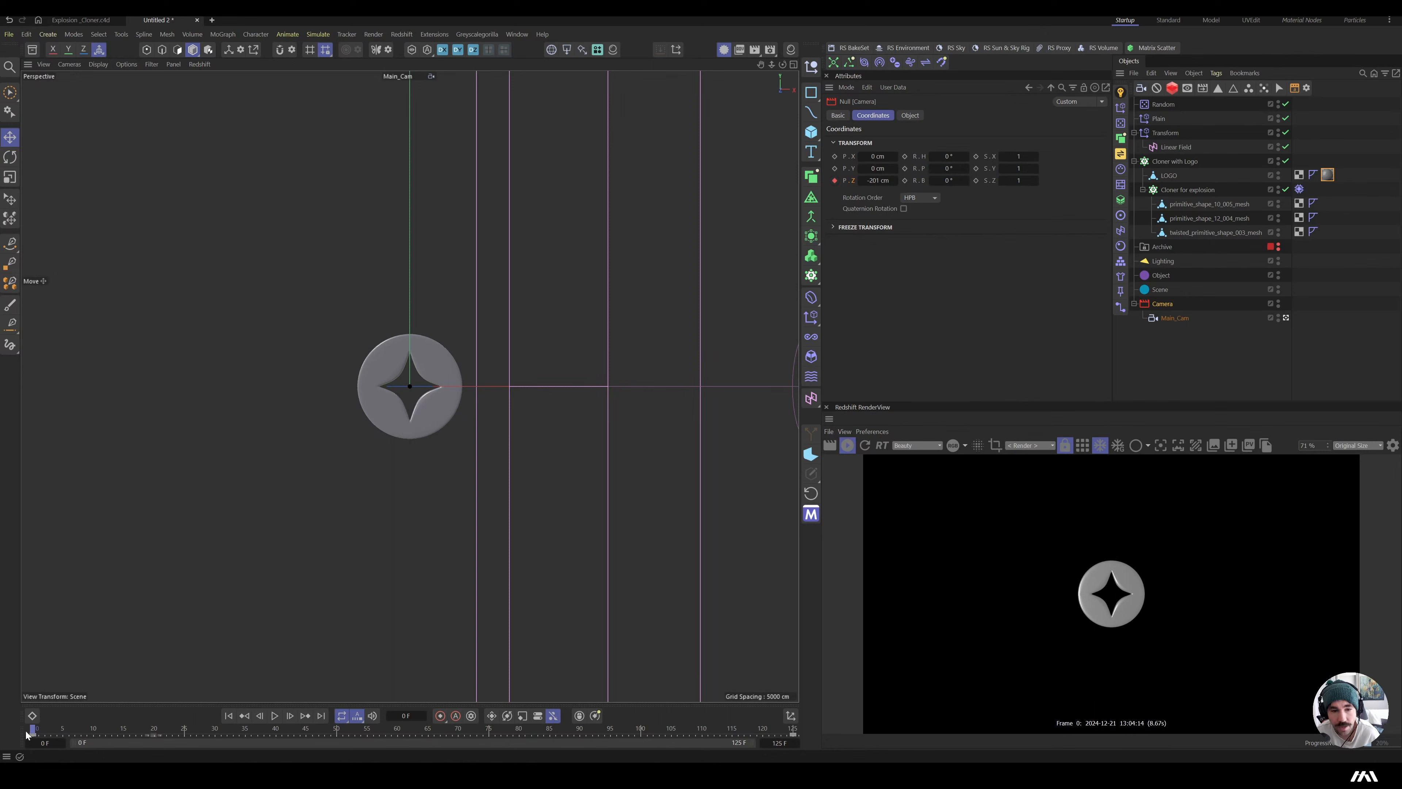
# - At frame 29, pull the Camera null back to about -312.9 cm in Z and keyframe it
pyautogui.moveTo(23, 736); pyautogui.dragTo(209, 741)
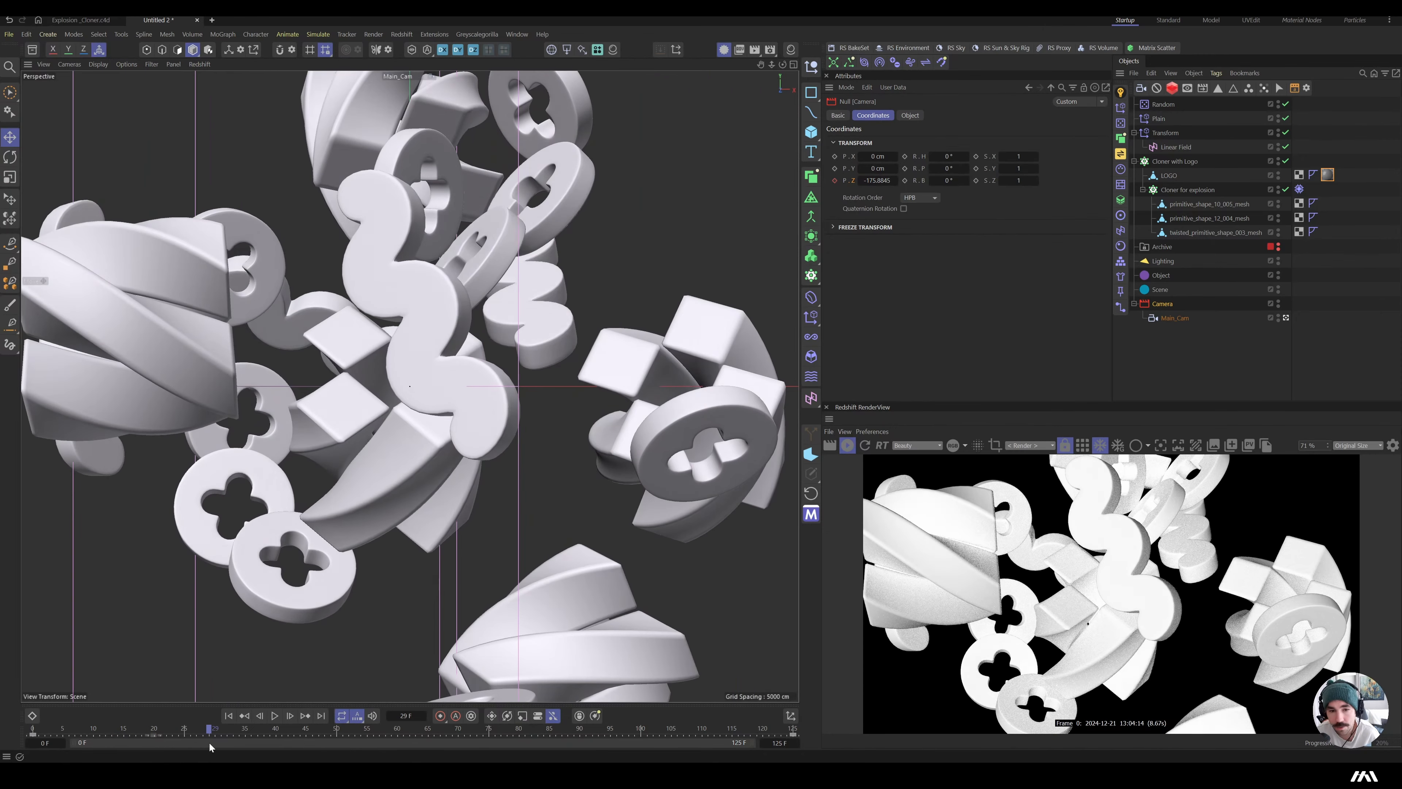
pyautogui.moveTo(873, 180); pyautogui.dragTo(745, 181)
pyautogui.moveTo(878, 182); pyautogui.dragTo(931, 182)
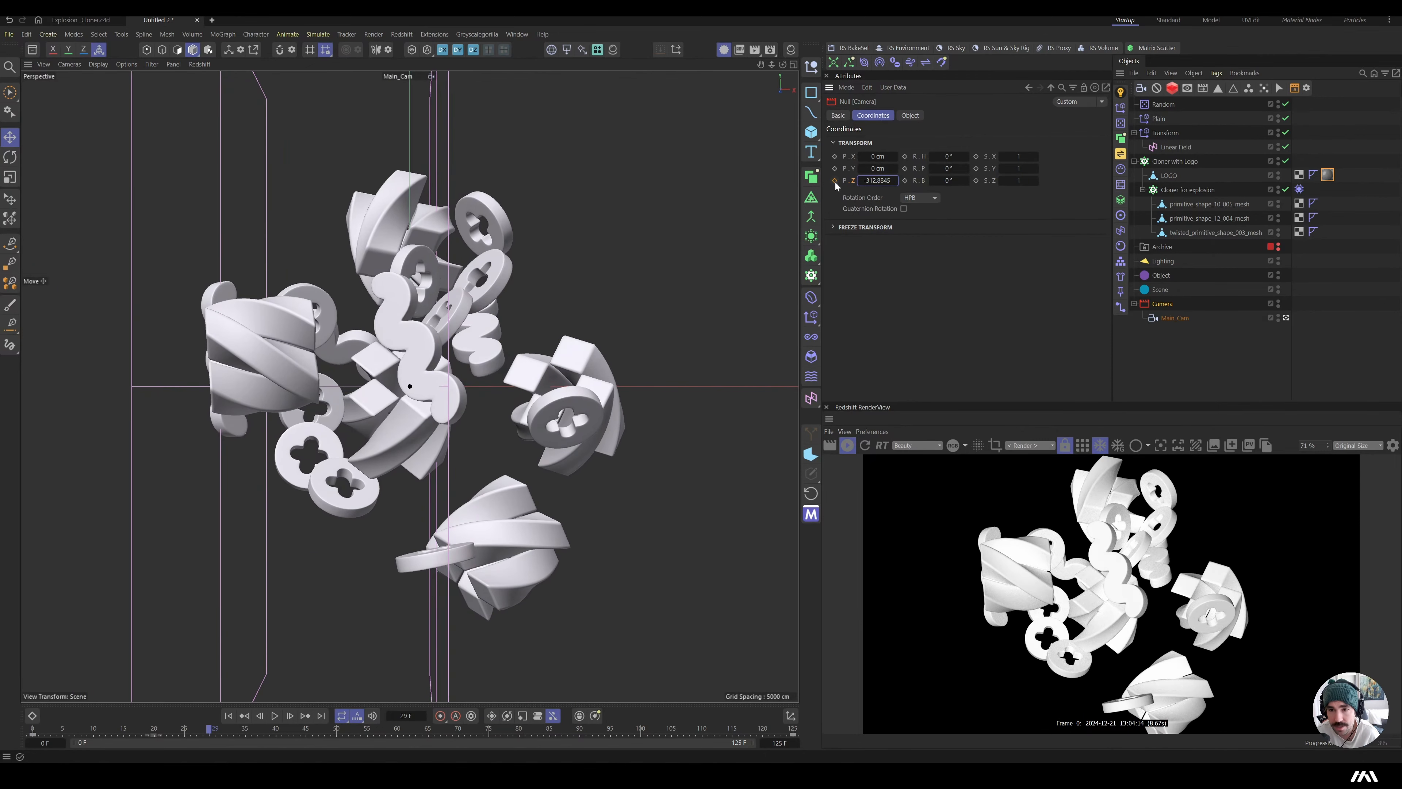
# - At frame 83, push the Camera null forward to about 12.9 cm in Z and keyframe it
pyautogui.moveTo(203, 736); pyautogui.dragTo(538, 752)
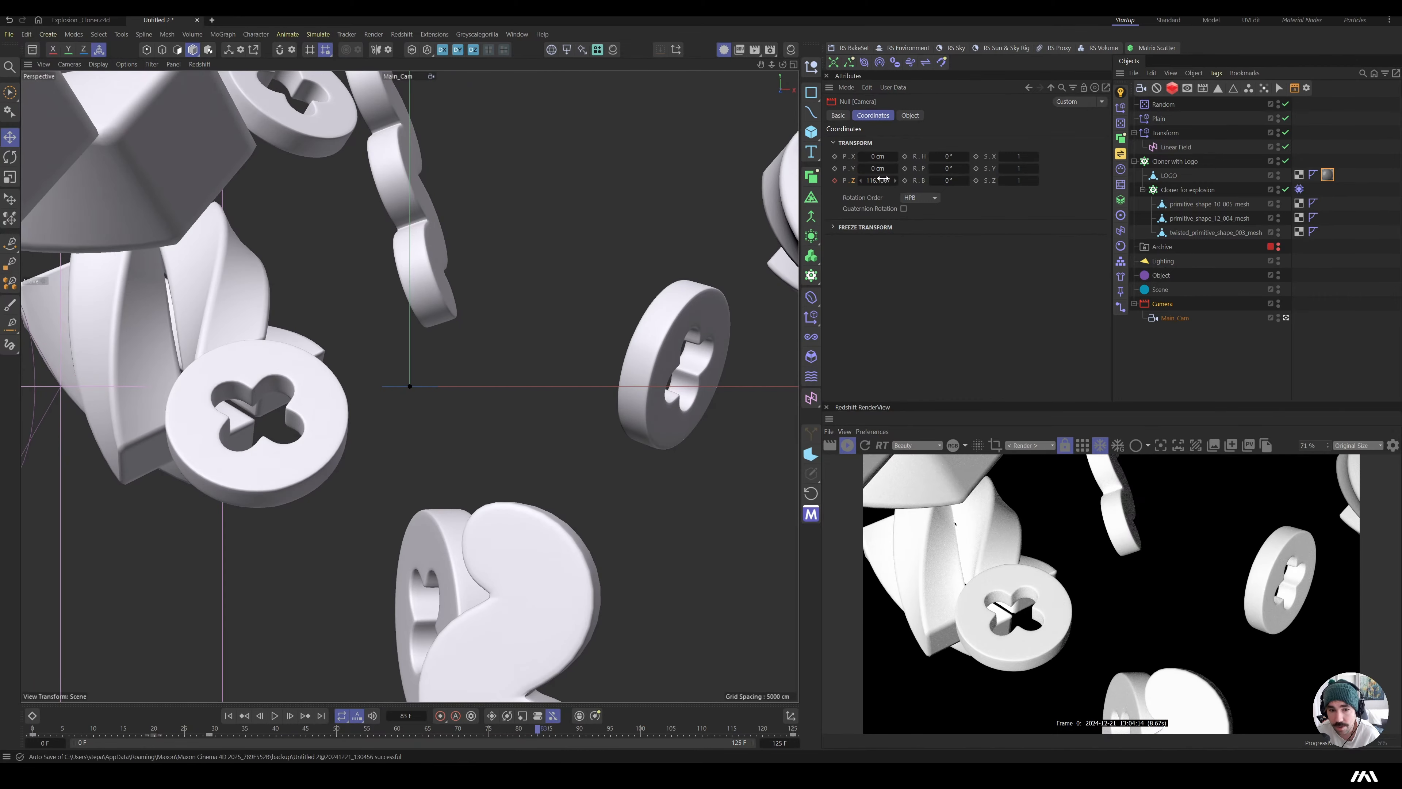
pyautogui.moveTo(881, 180)
pyautogui.mouseDown()
pyautogui.moveTo(955, 180)
pyautogui.moveTo(874, 180)
pyautogui.mouseUp()
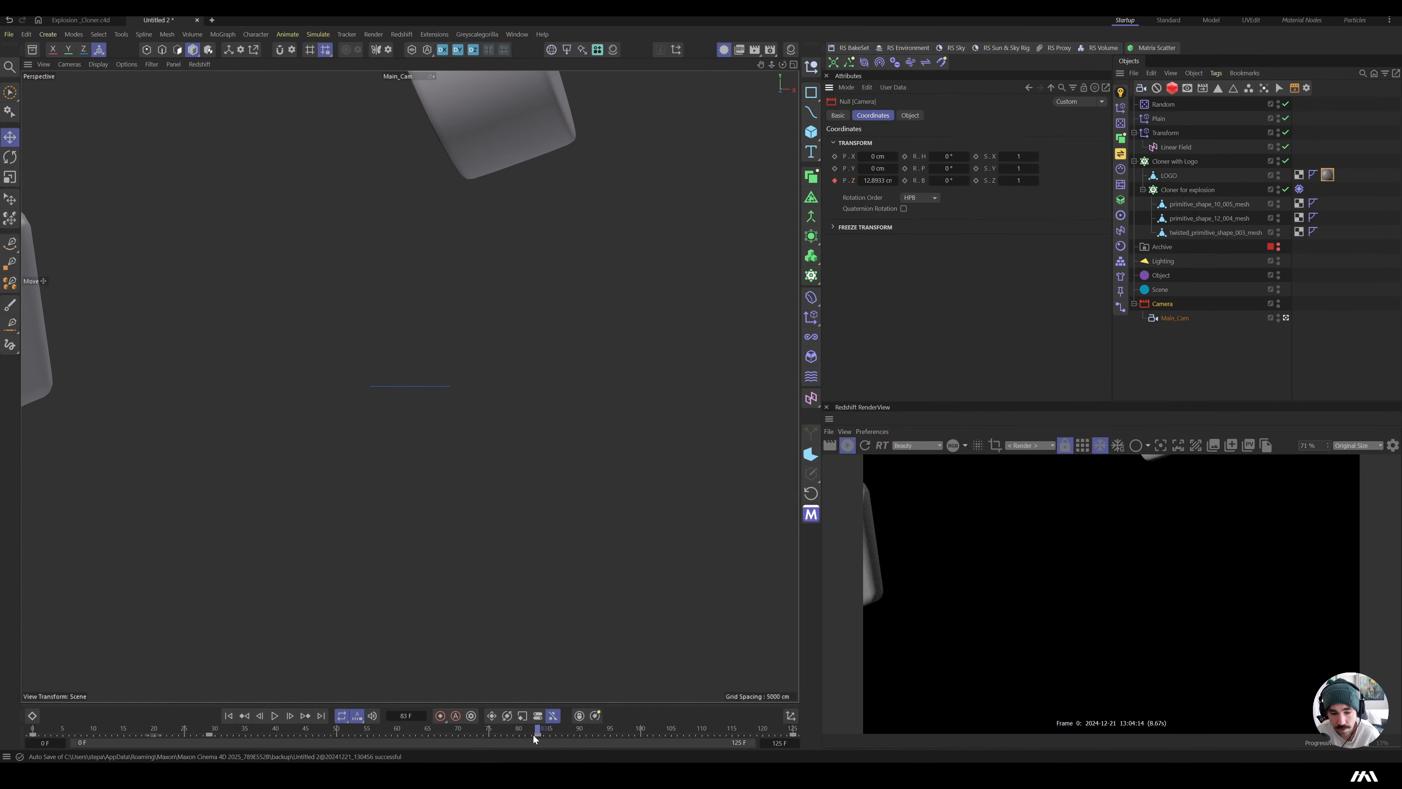
# - Retime the camera's push-in keyframe to frame 59
pyautogui.moveTo(533, 736)
pyautogui.mouseDown()
pyautogui.moveTo(580, 736)
pyautogui.moveTo(561, 735)
pyautogui.mouseUp()
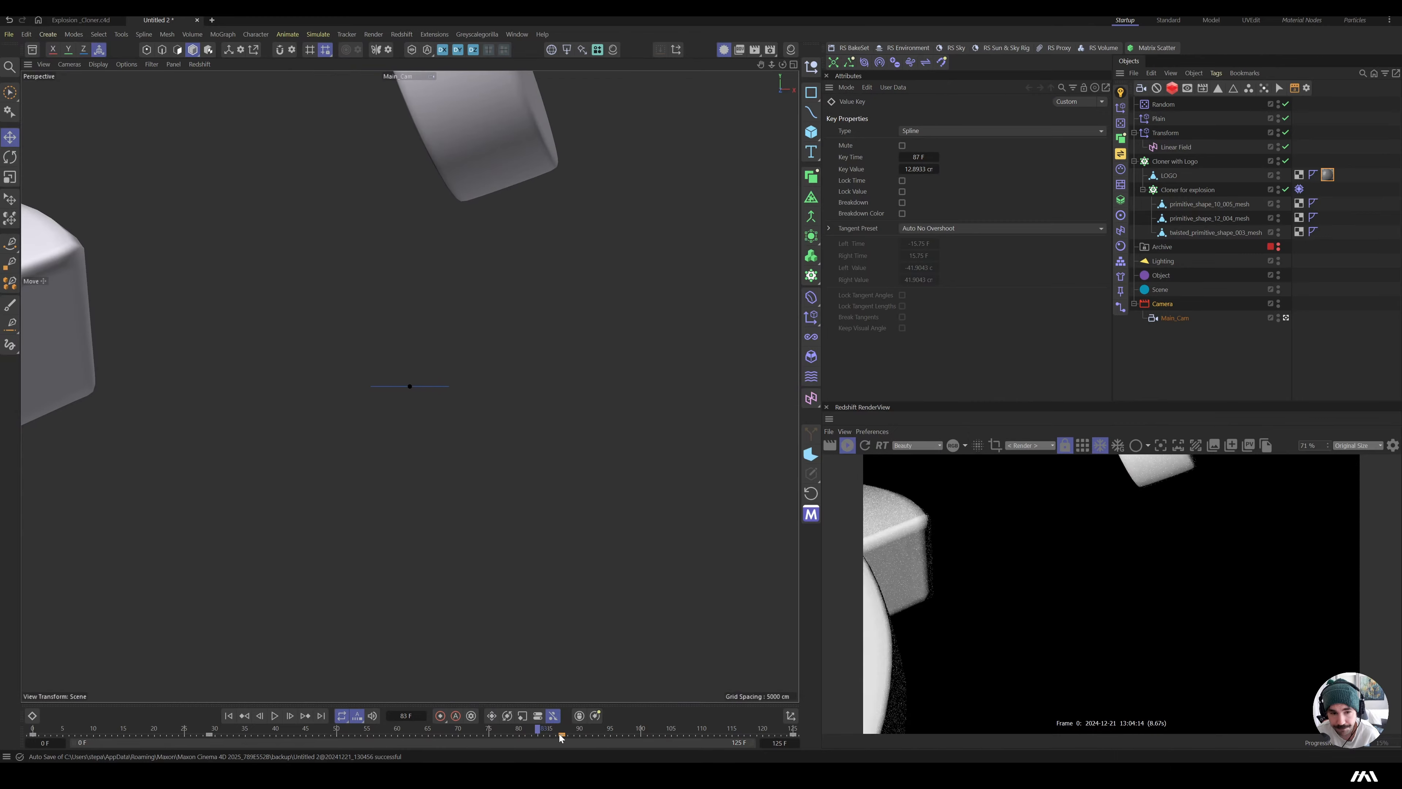
pyautogui.moveTo(277, 733)
pyautogui.mouseDown()
pyautogui.moveTo(582, 746)
pyautogui.moveTo(215, 760)
pyautogui.moveTo(309, 760)
pyautogui.moveTo(283, 760)
pyautogui.mouseUp()
pyautogui.moveTo(563, 734); pyautogui.dragTo(470, 737)
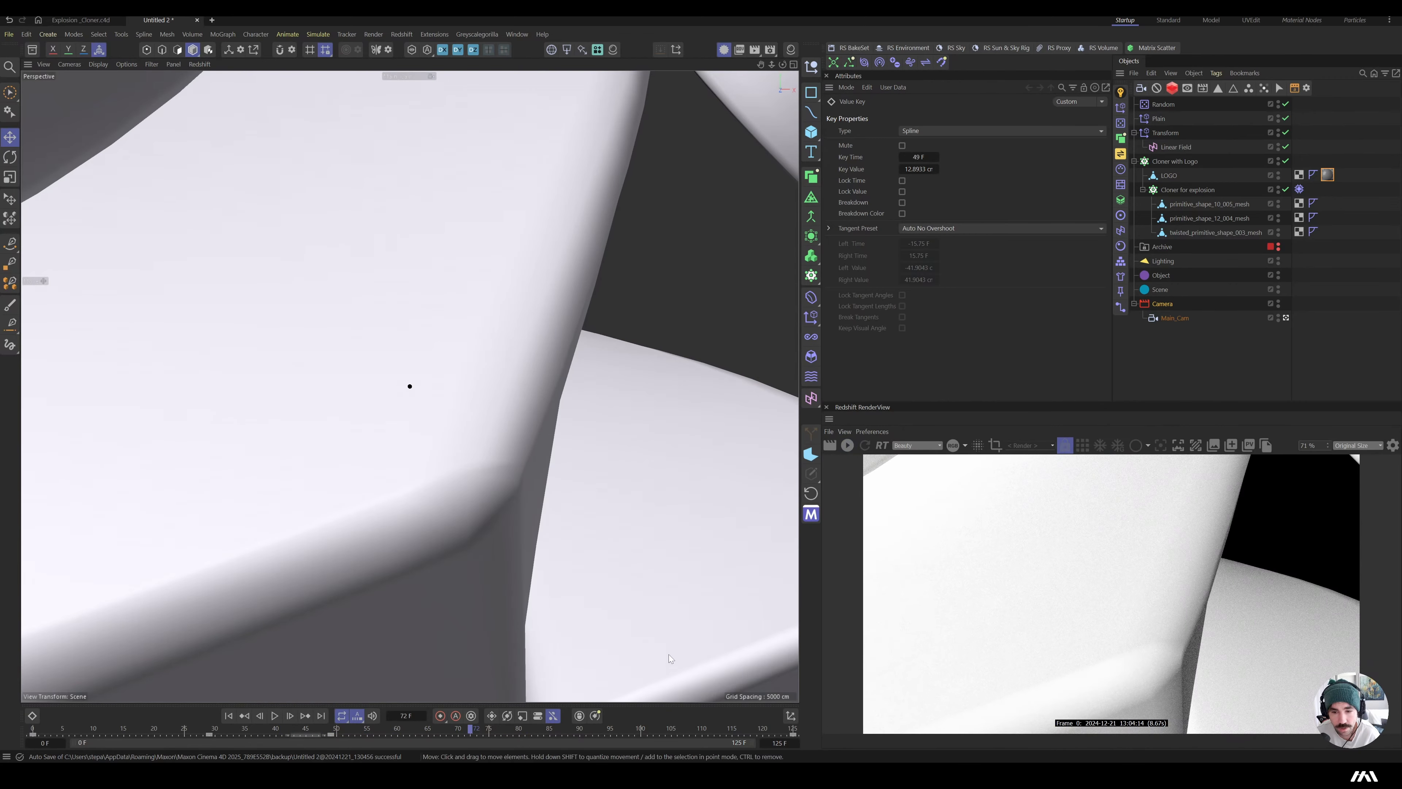
pyautogui.moveTo(331, 735); pyautogui.dragTo(392, 736)
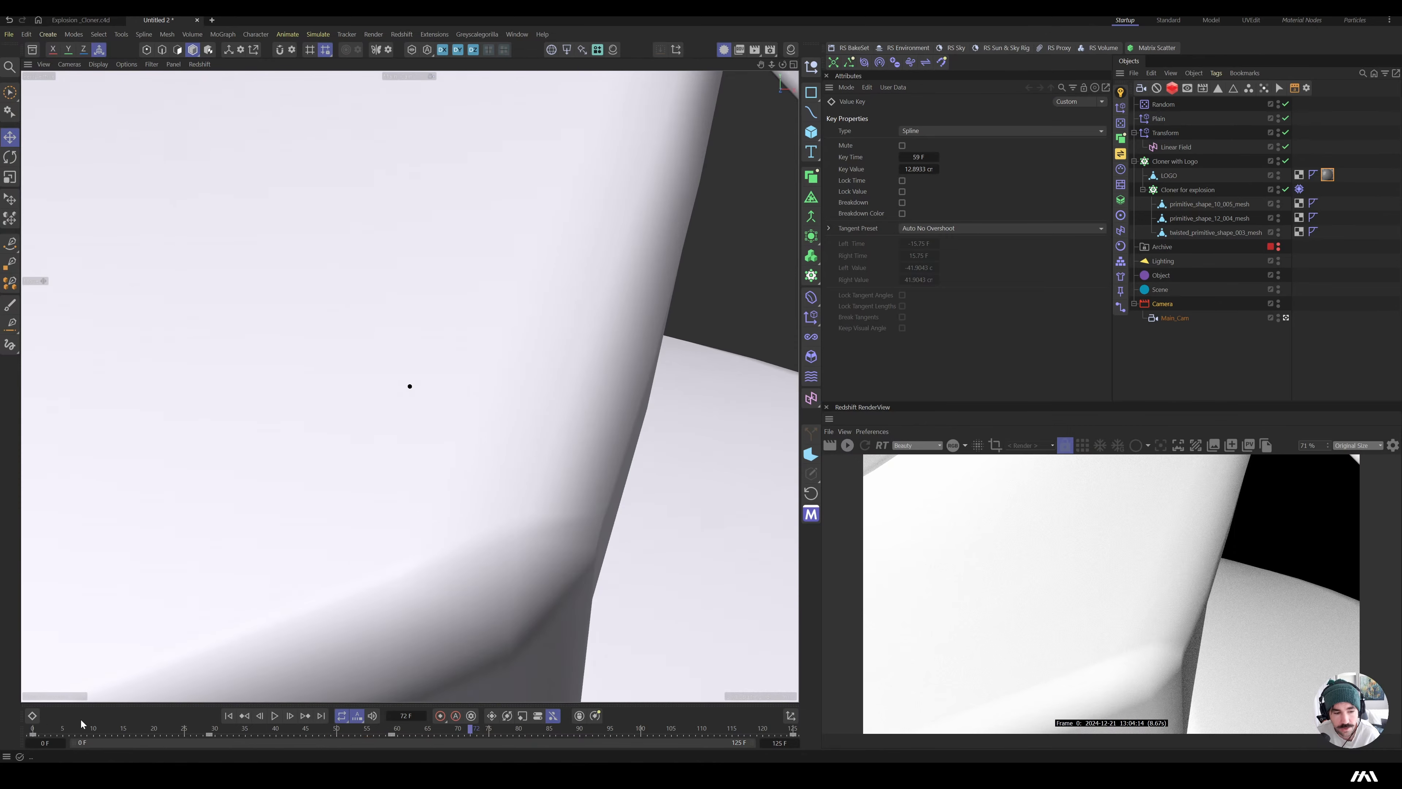
# - Open the timeline, expand the Camera null's Position Z track and show it as an F-curve
pyautogui.click(32, 716)
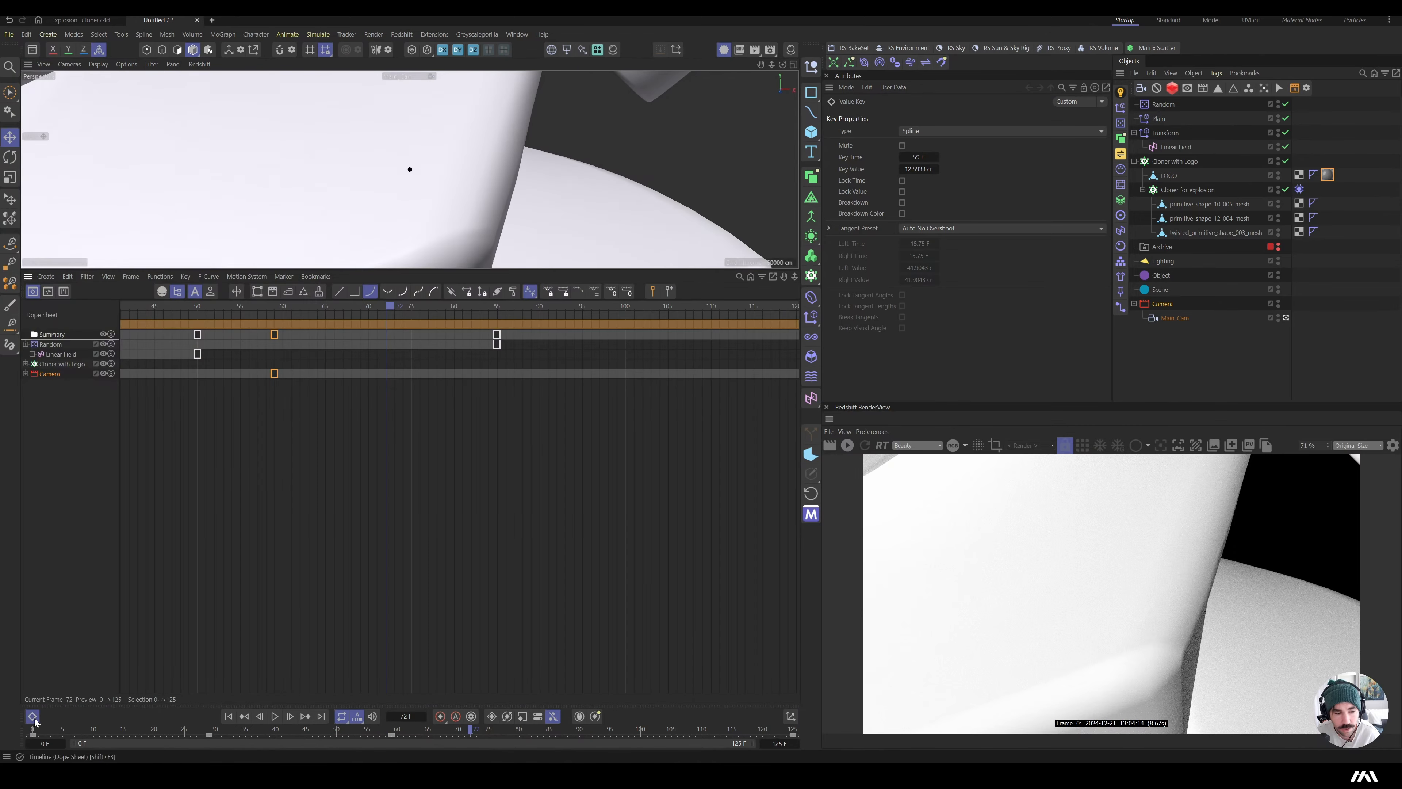
pyautogui.click(49, 292)
pyautogui.click(58, 365)
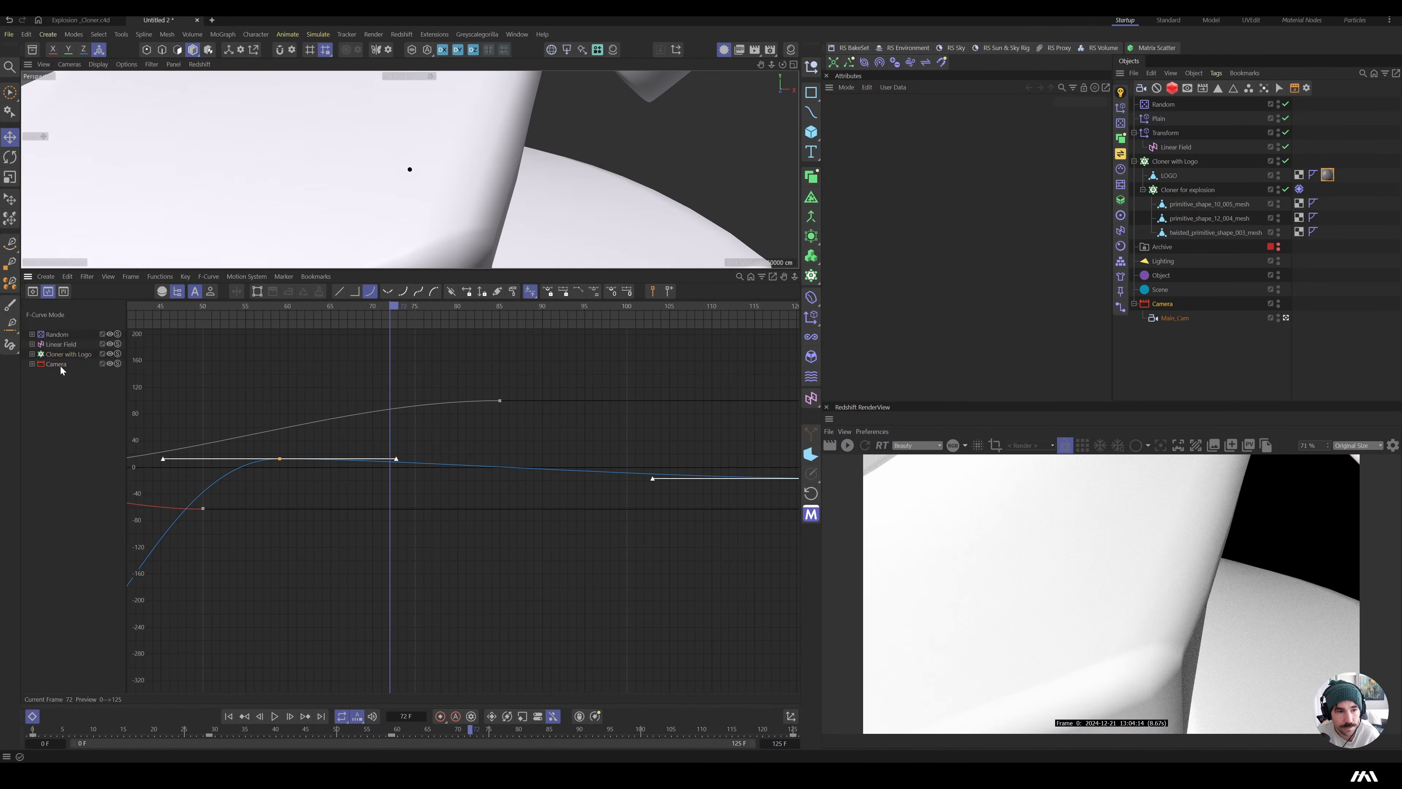
pyautogui.click(33, 292)
pyautogui.click(32, 384)
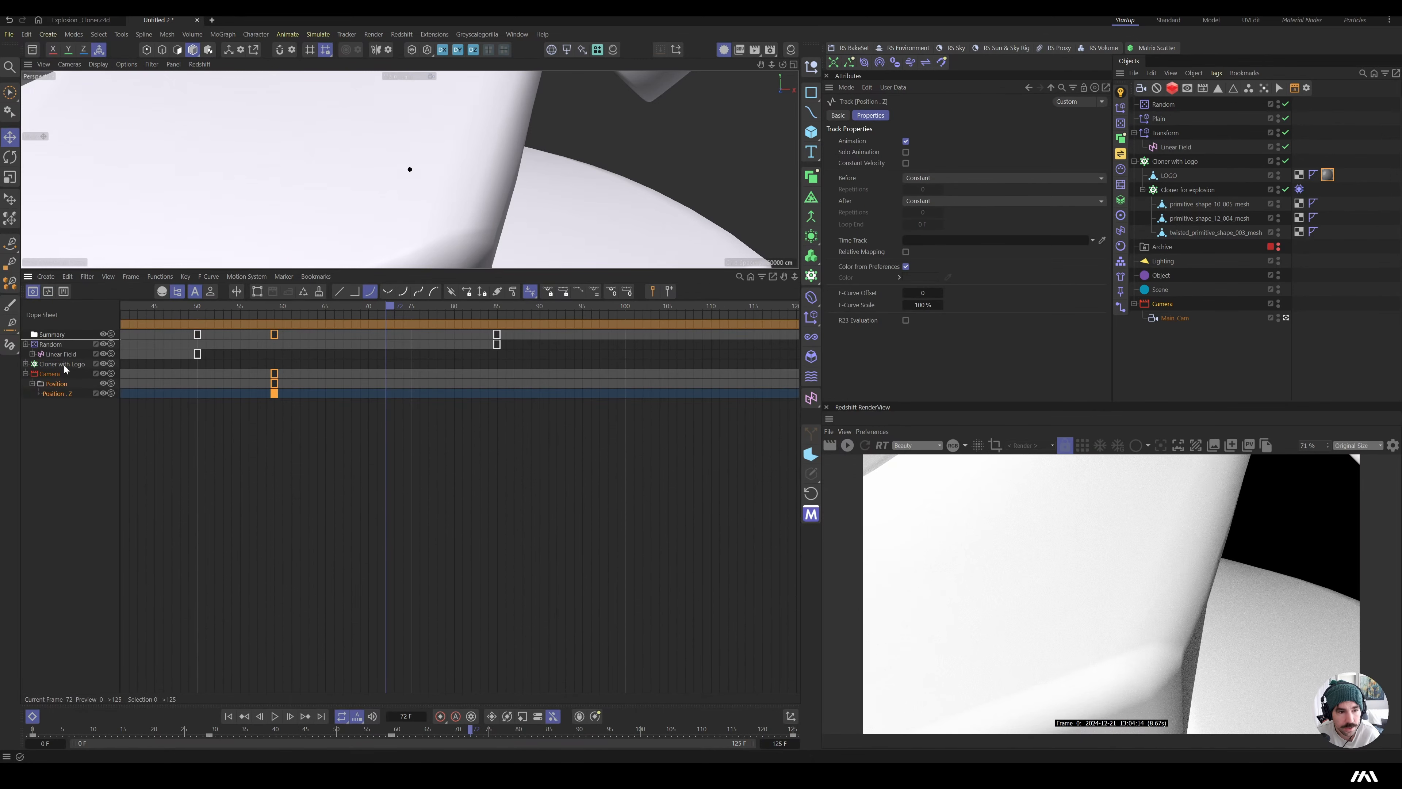
pyautogui.click(49, 292)
pyautogui.keyDown('shift'); pyautogui.scroll(-1, 523, 559); pyautogui.keyUp('shift')
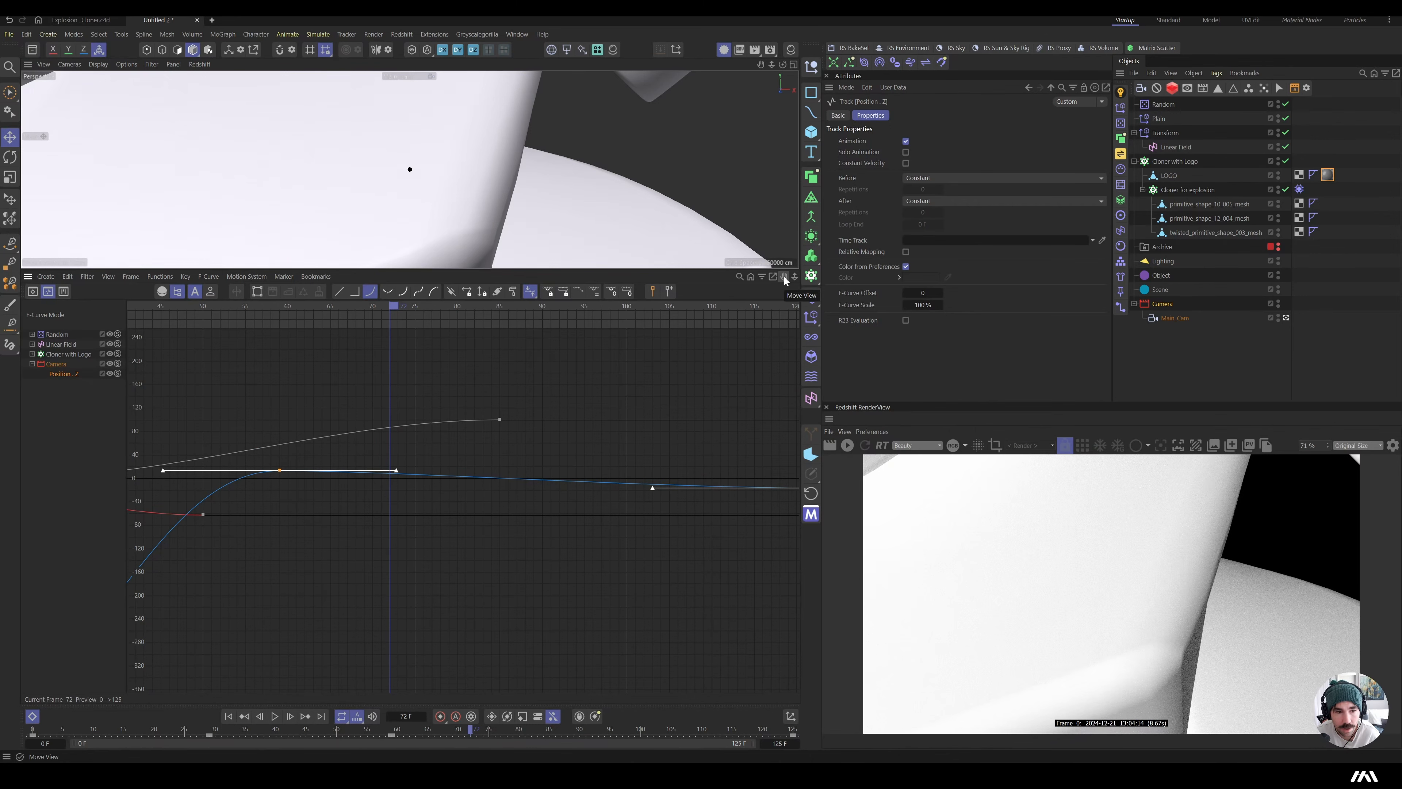
pyautogui.click(210, 292)
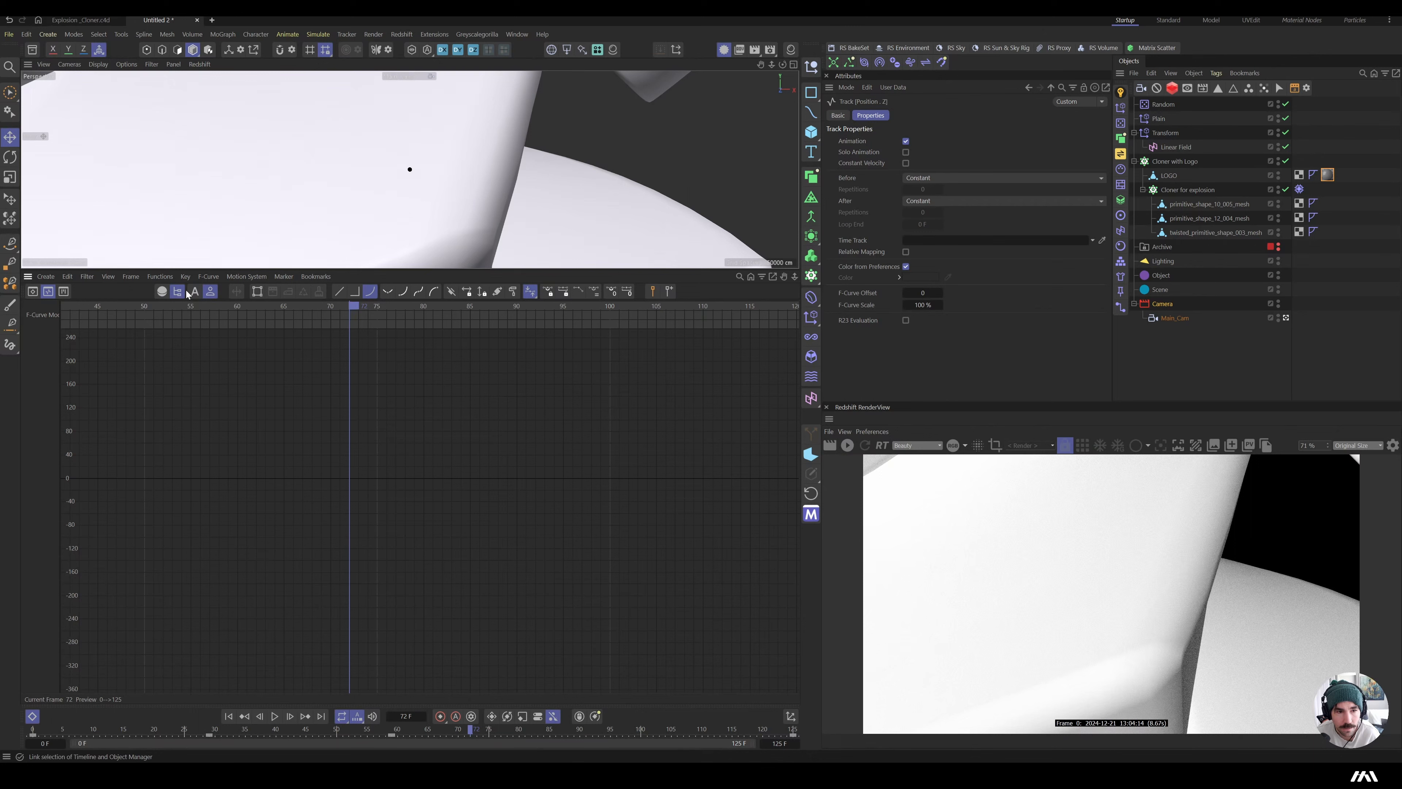
pyautogui.click(1163, 322)
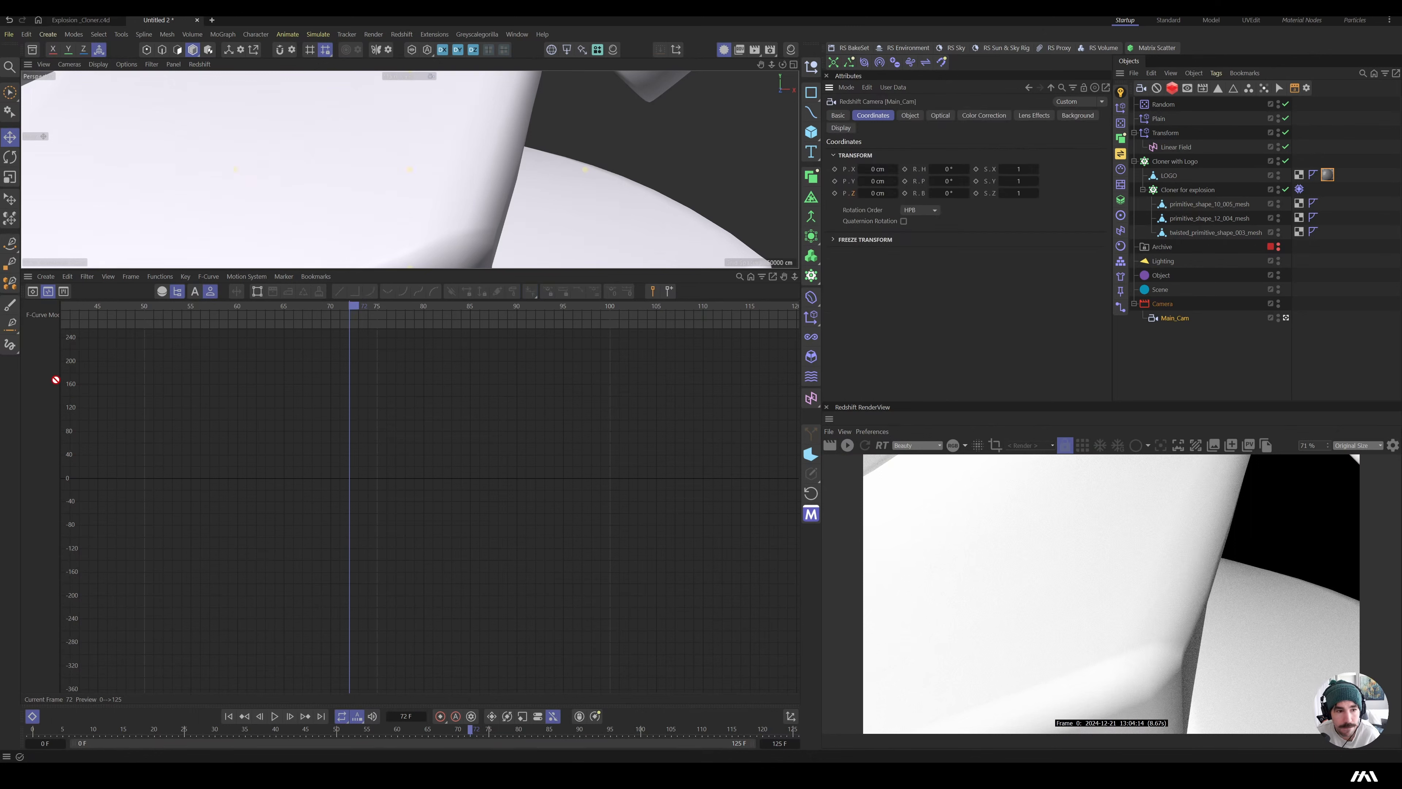
pyautogui.click(195, 292)
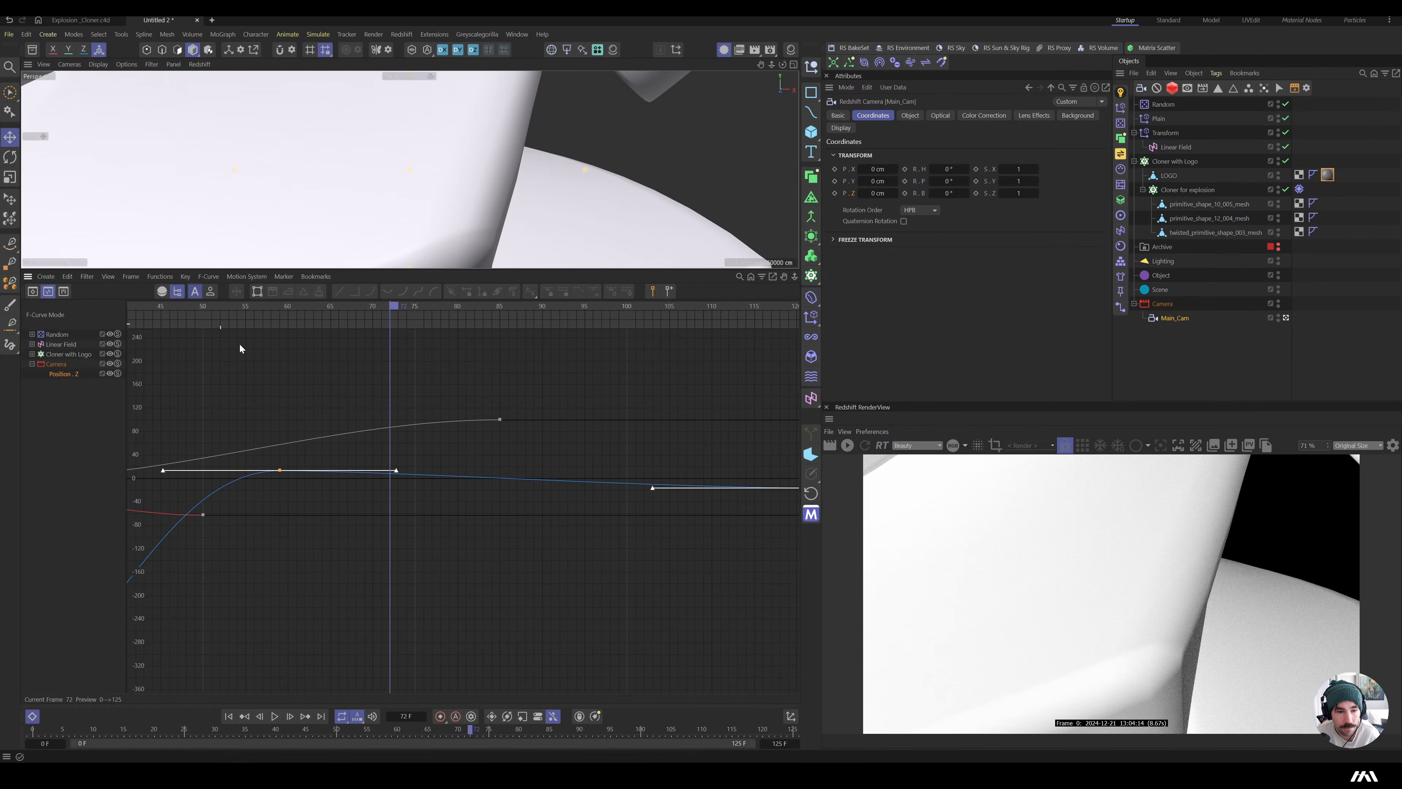
# - Move the camera's frame 59 Position Z key to about frame 84 with a value of about -50 cm
pyautogui.keyDown('shift'); pyautogui.scroll(-2, 465, 498); pyautogui.keyUp('shift')
pyautogui.moveTo(795, 276)
pyautogui.mouseDown()
pyautogui.moveTo(756, 296)
pyautogui.moveTo(796, 267)
pyautogui.mouseUp()
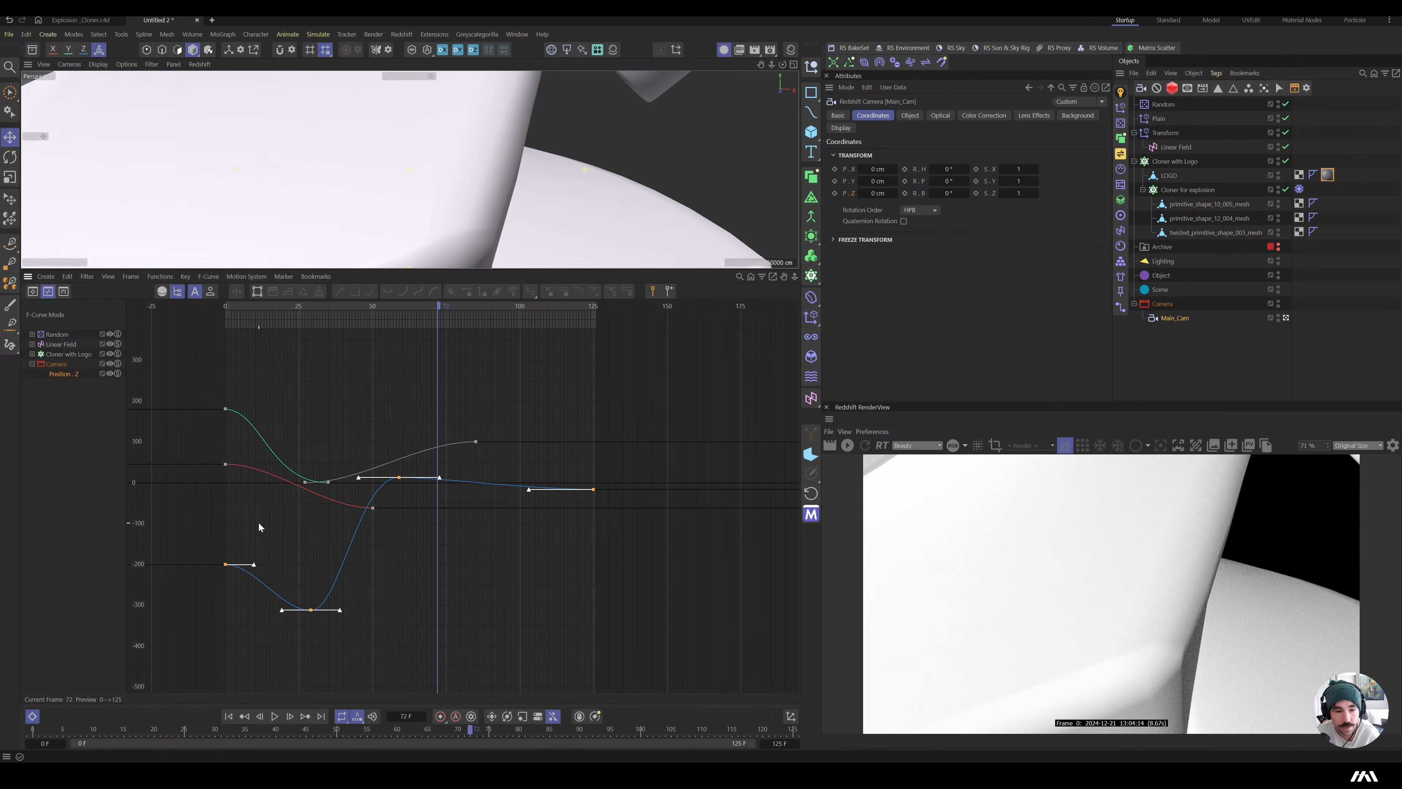
pyautogui.moveTo(310, 306); pyautogui.dragTo(399, 369)
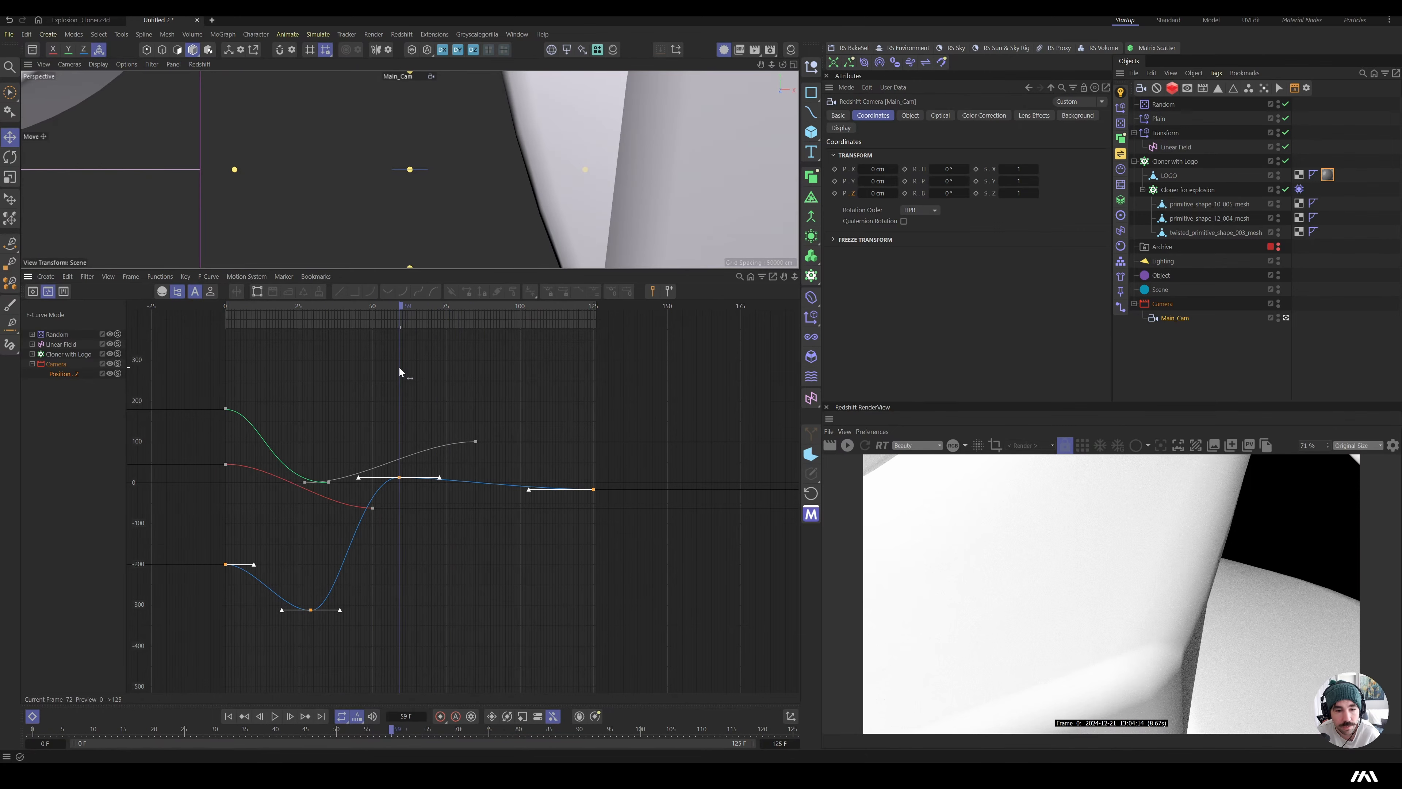
pyautogui.click(402, 469)
pyautogui.moveTo(400, 477); pyautogui.dragTo(473, 506)
# - Lengthen the tangents of the first two camera Position Z keys for a stronger ease during the pull-back
pyautogui.moveTo(388, 310); pyautogui.dragTo(279, 381)
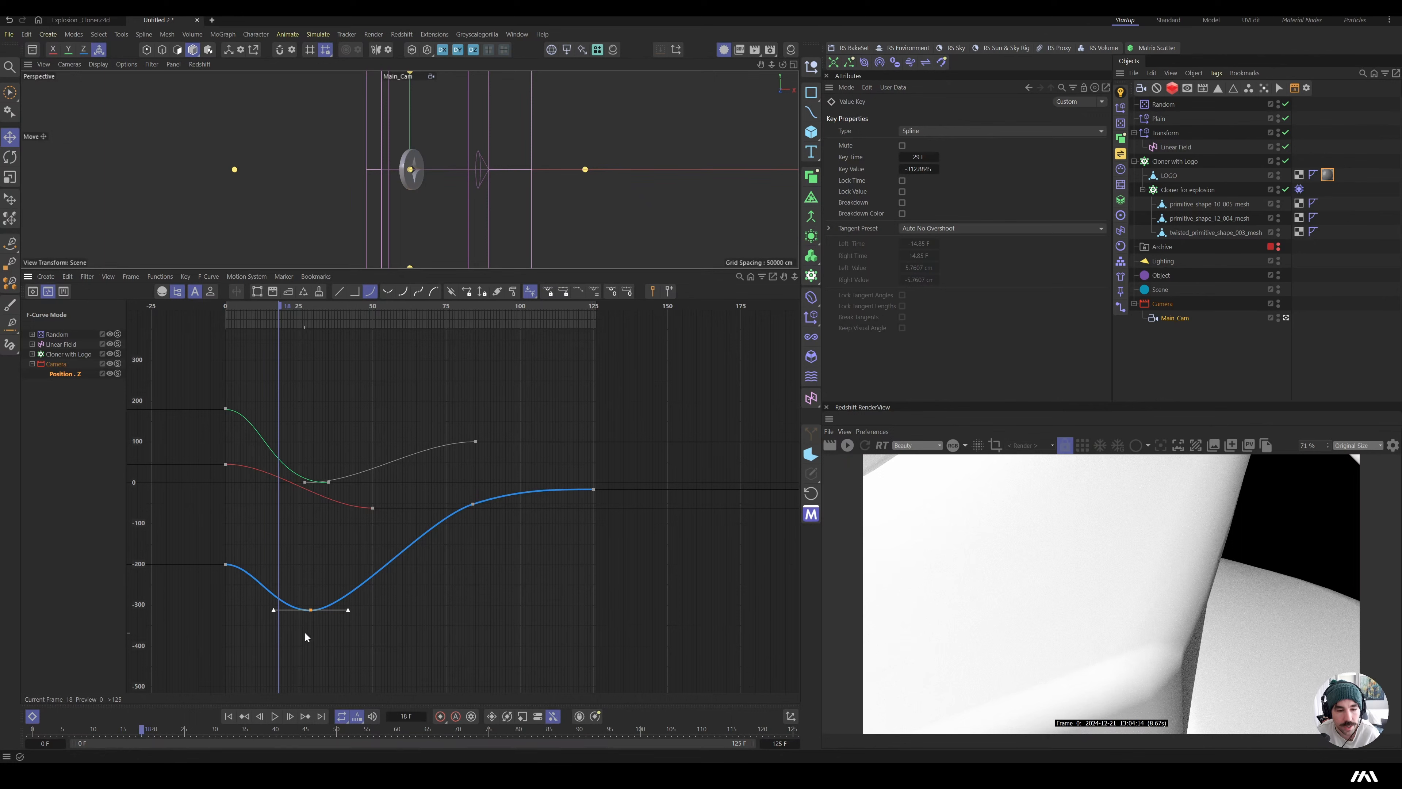
pyautogui.click(262, 615)
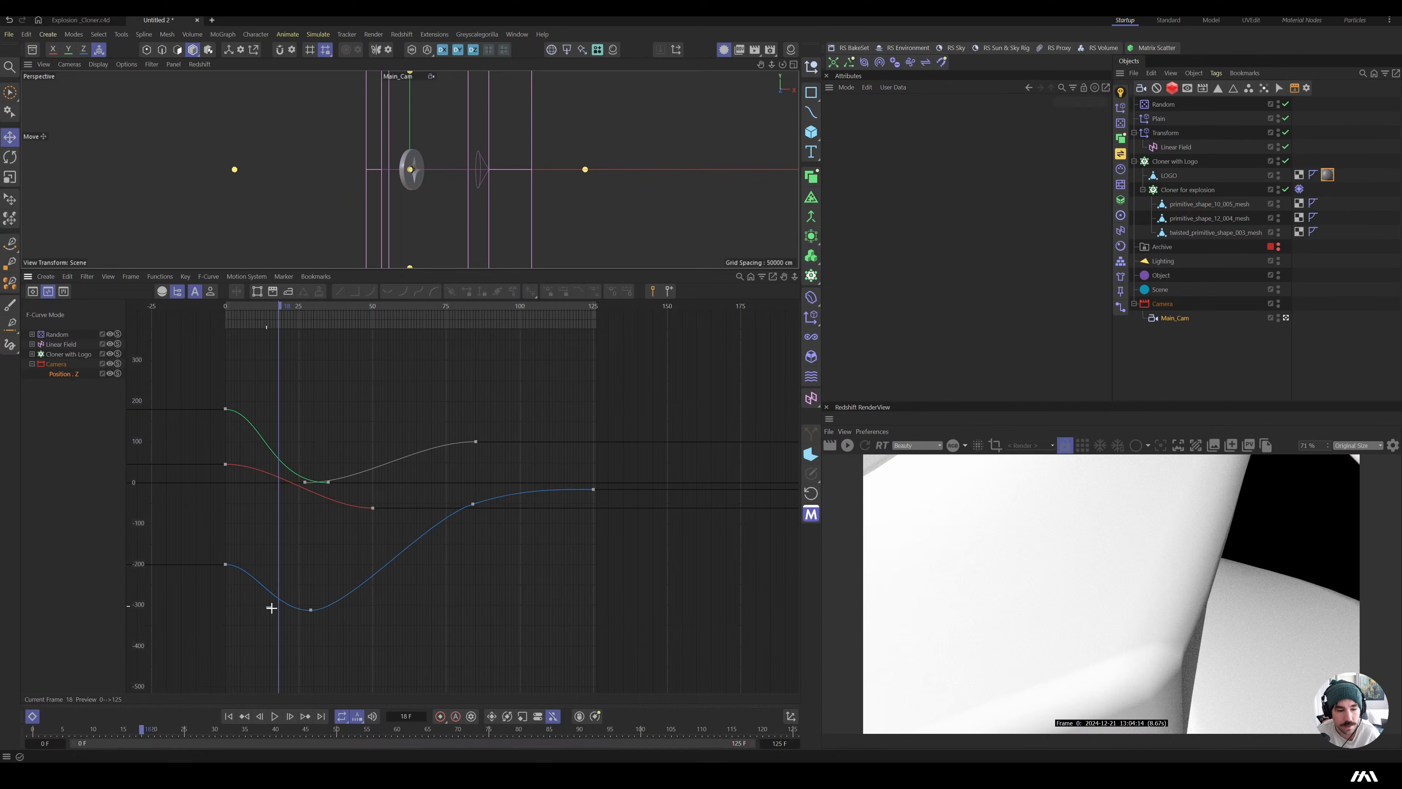
pyautogui.moveTo(207, 548); pyautogui.dragTo(379, 608)
# - Play back and scrub the animation to check the timing of the camera move
pyautogui.click(232, 312)
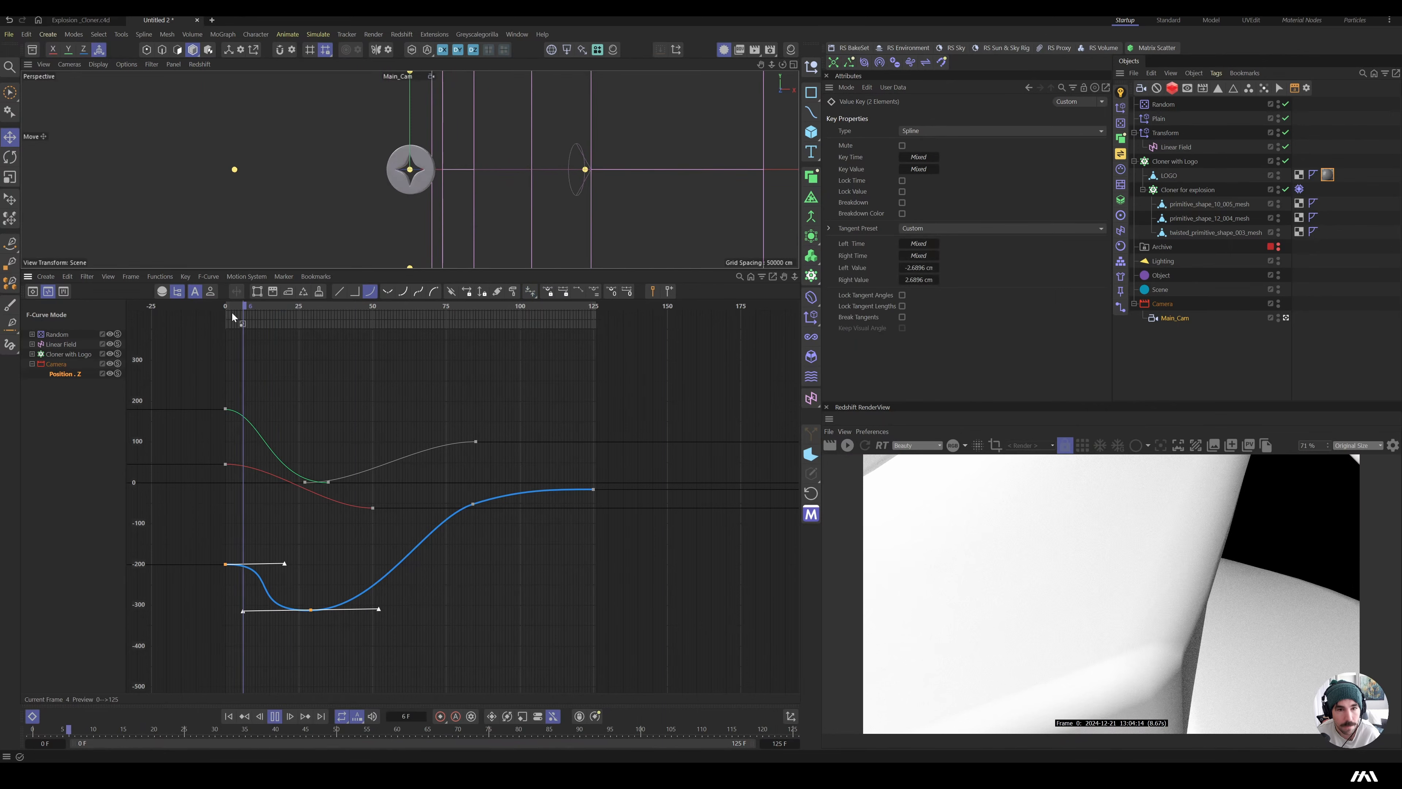
pyautogui.press('F8')
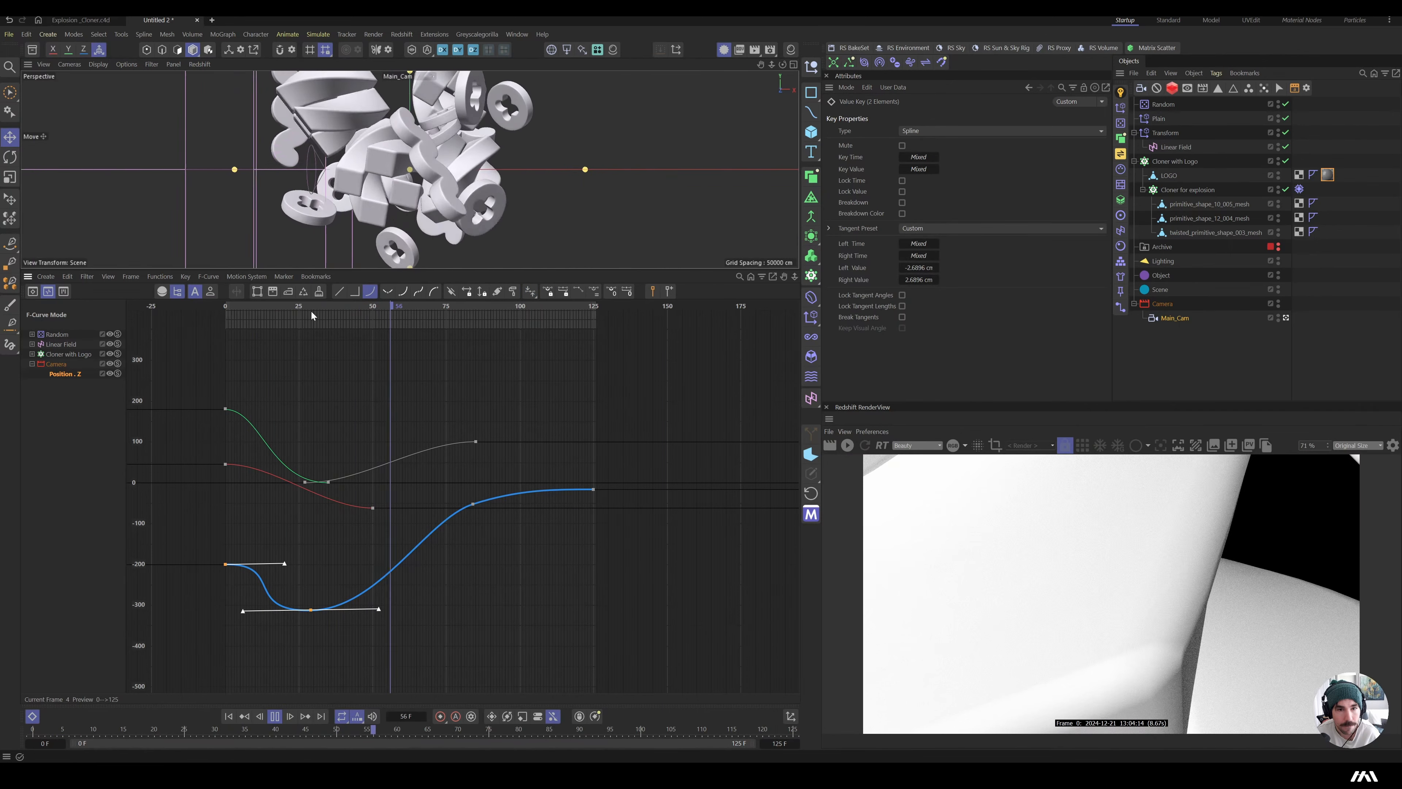
pyautogui.press('F8')
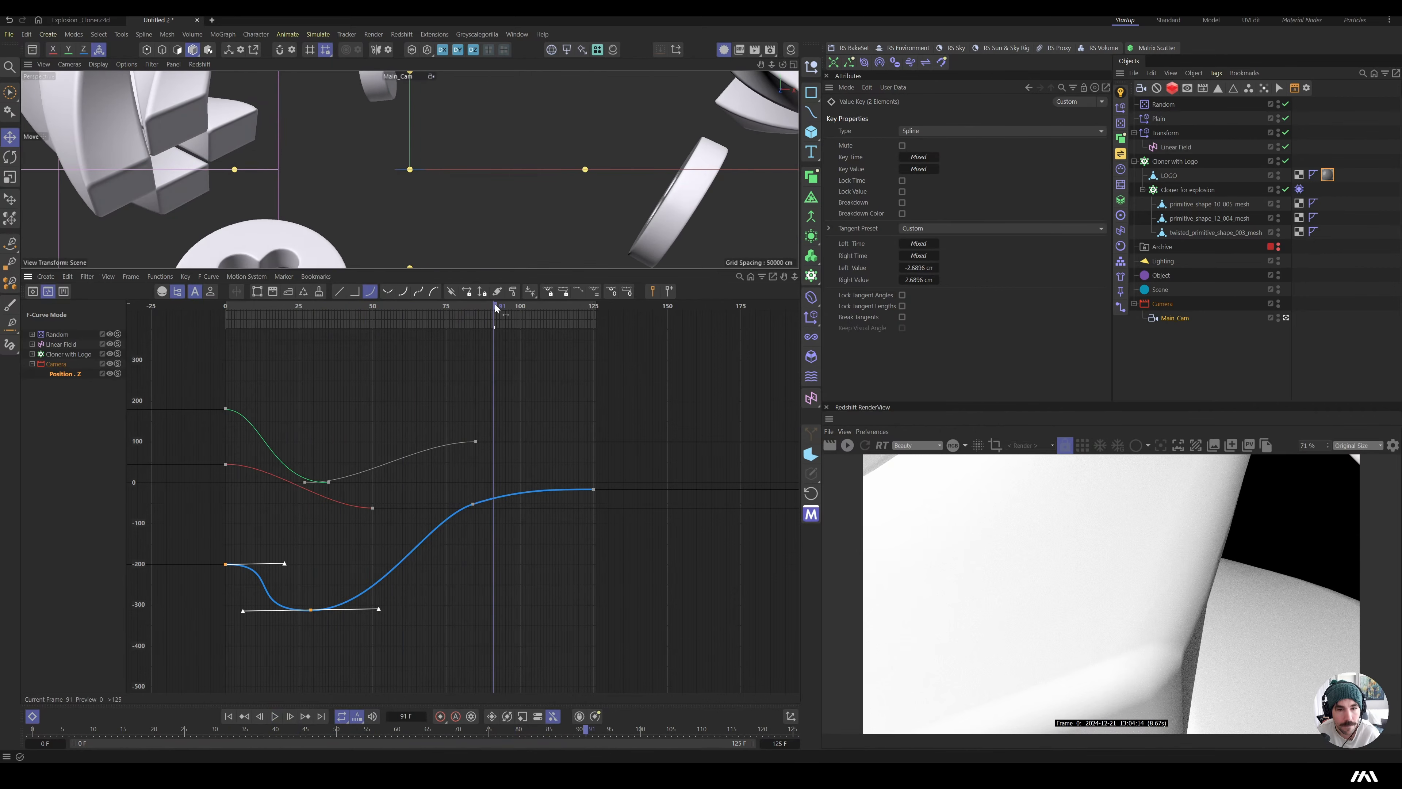
pyautogui.moveTo(495, 304)
pyautogui.mouseDown()
pyautogui.moveTo(224, 346)
pyautogui.moveTo(282, 357)
pyautogui.mouseUp()
# - Move the camera's pull-back key to frame 25 and play back the move
pyautogui.click(335, 526)
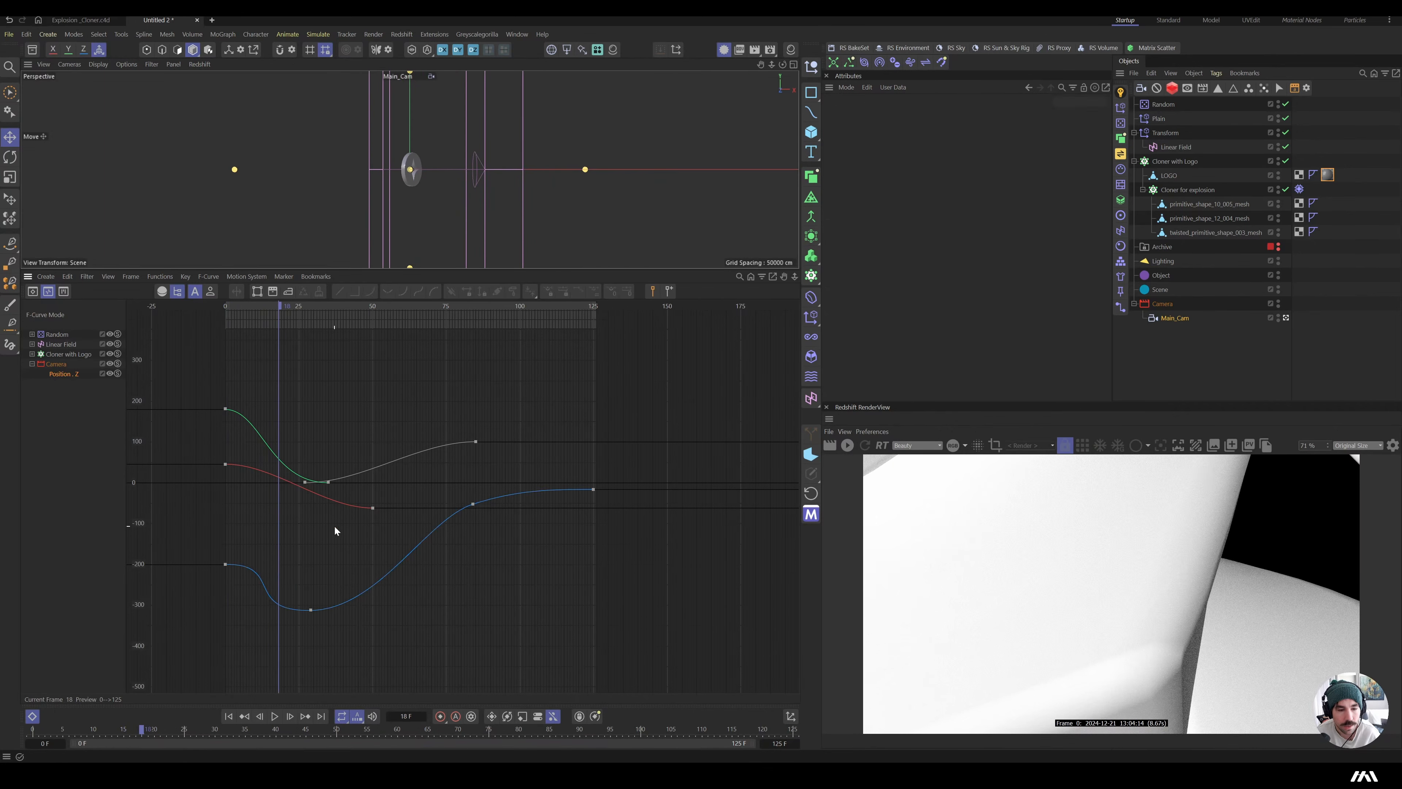
pyautogui.click(310, 610)
pyautogui.moveTo(310, 611); pyautogui.dragTo(298, 612)
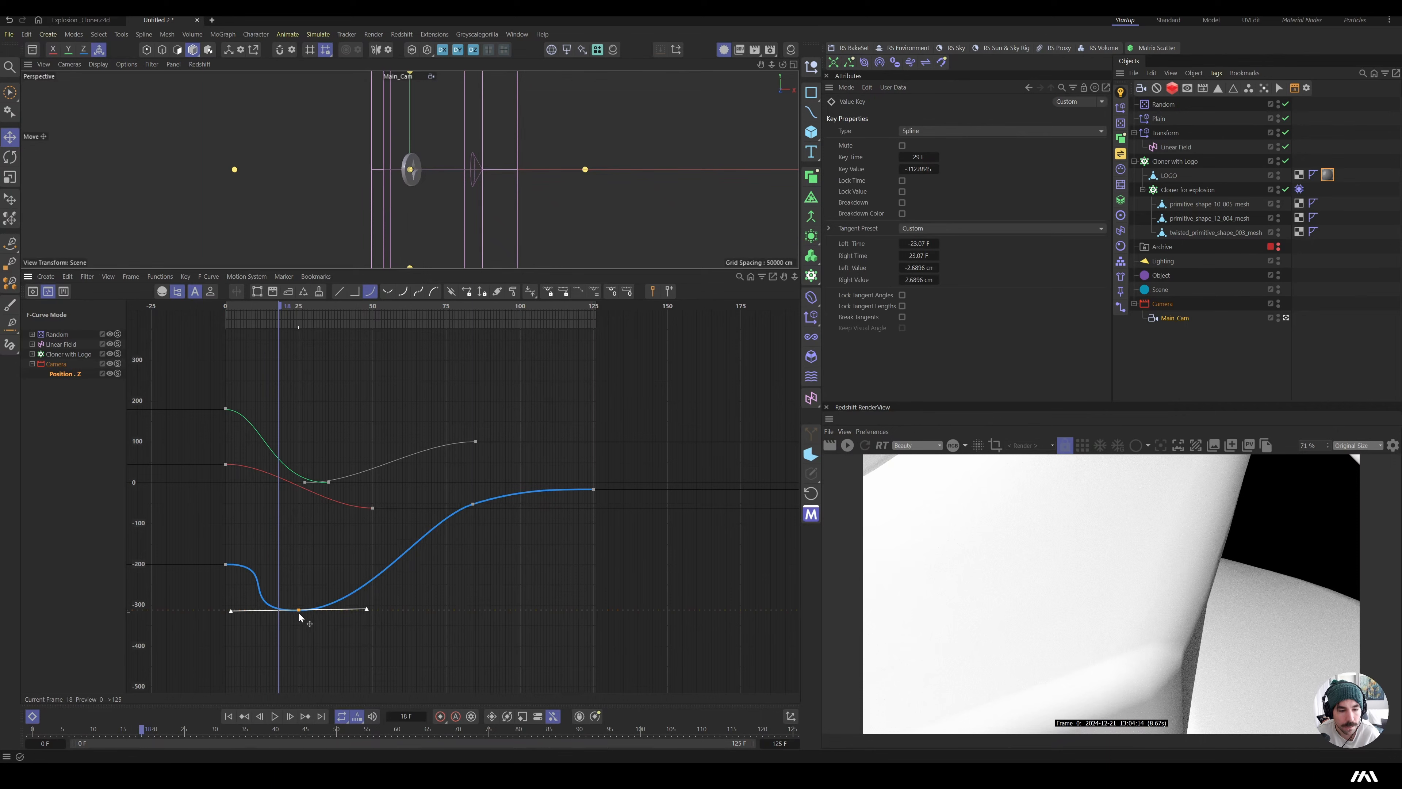
pyautogui.press('F8')
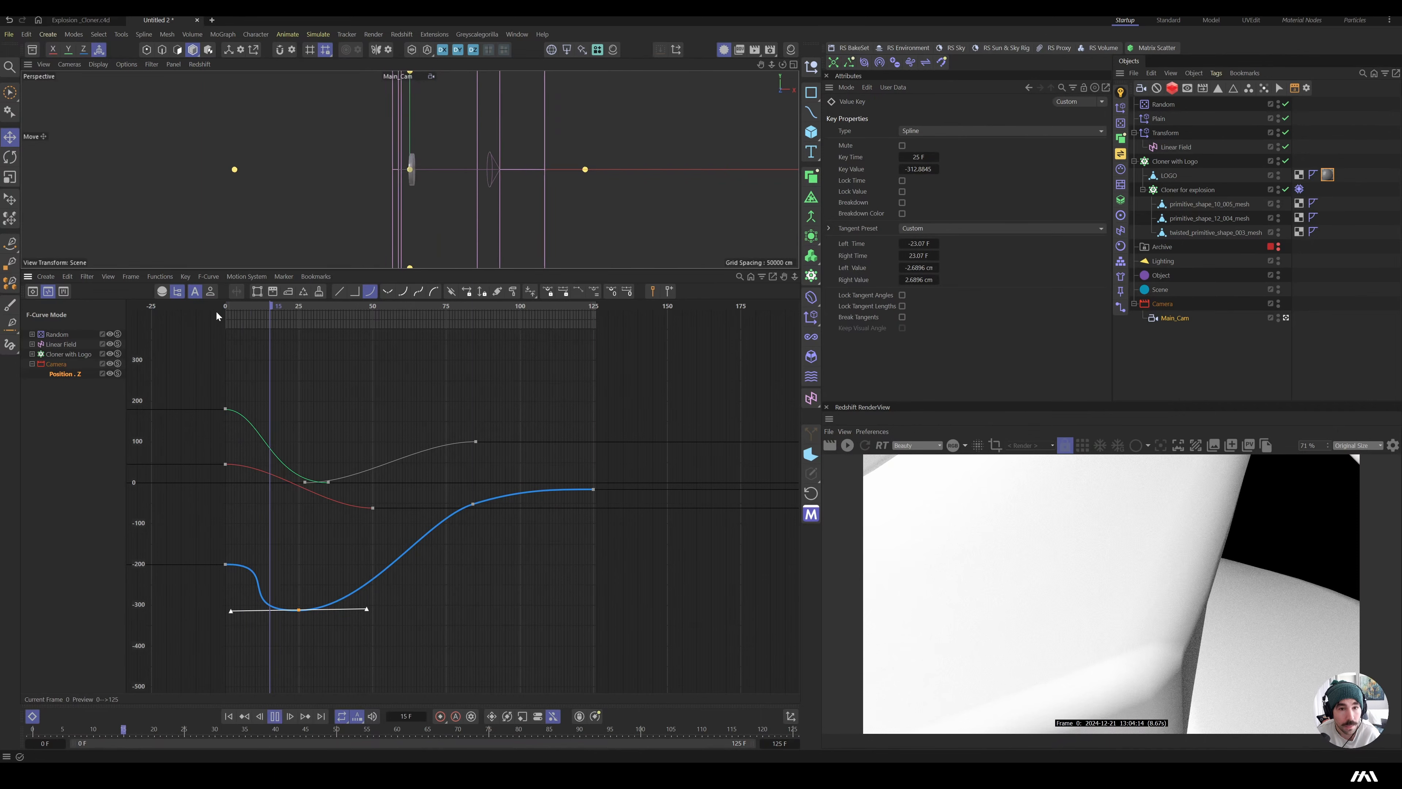
# - Shorten the outgoing tangent of the camera's frame 0 key to about 10 frames, keeping it horizontal
pyautogui.moveTo(286, 307)
pyautogui.mouseDown()
pyautogui.moveTo(228, 315)
pyautogui.moveTo(320, 326)
pyautogui.moveTo(241, 338)
pyautogui.mouseUp()
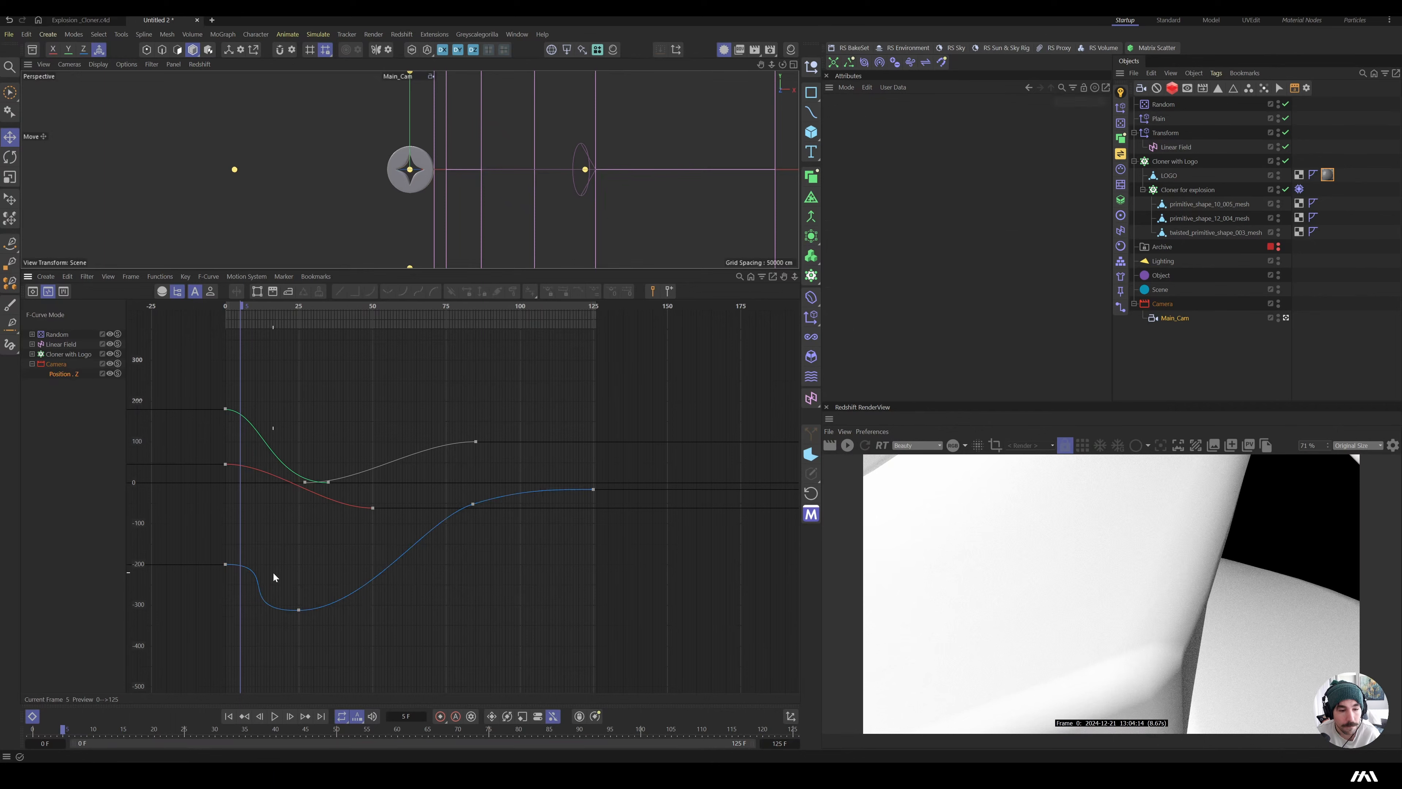
pyautogui.click(225, 564)
pyautogui.keyDown('shift'); pyautogui.moveTo(288, 565); pyautogui.dragTo(256, 564); pyautogui.keyUp('shift')
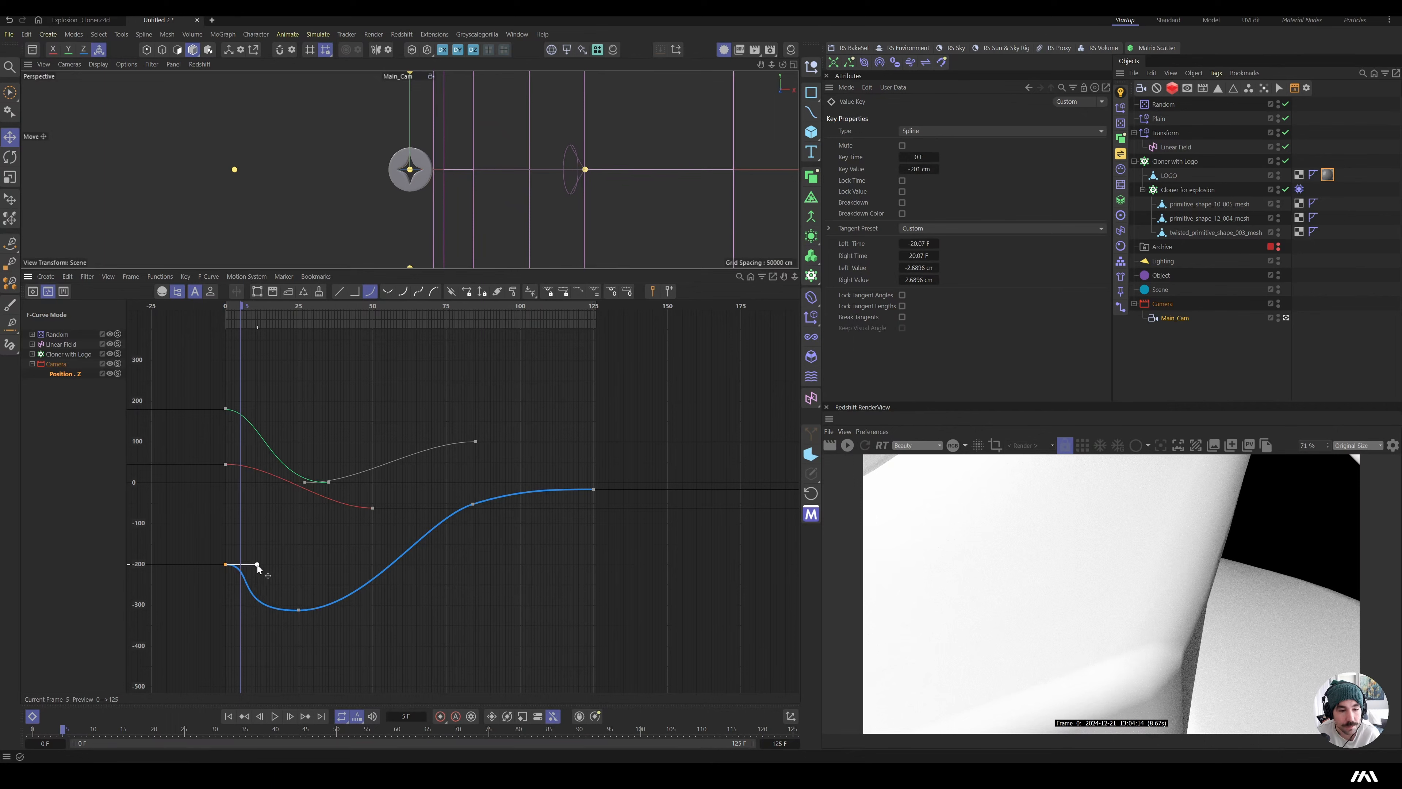
# - Play back the camera move, raise the frame 25 Position Z key to about -263 cm and scrub through the result
pyautogui.click(267, 308)
pyautogui.click(227, 309)
pyautogui.press('F8')
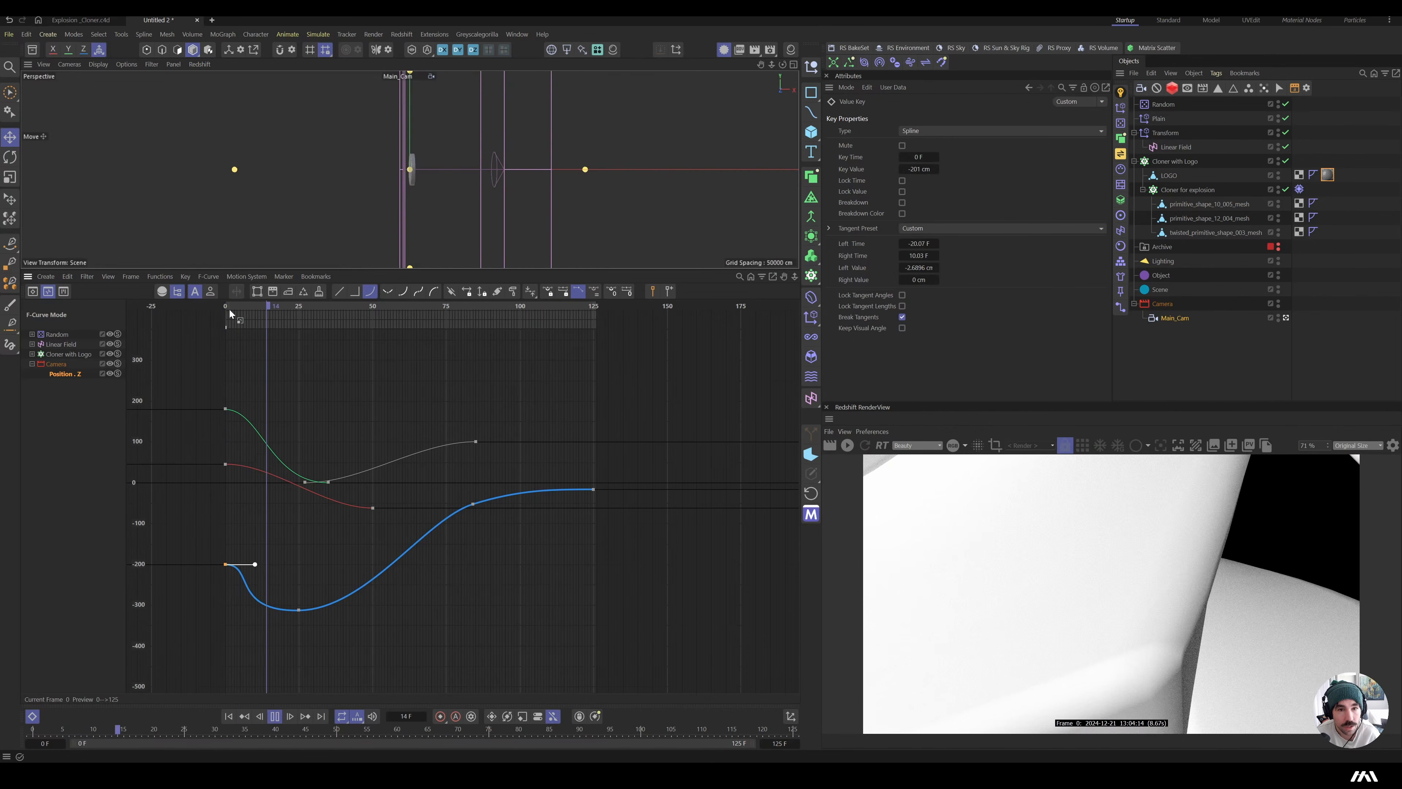
pyautogui.moveTo(364, 307)
pyautogui.mouseDown()
pyautogui.moveTo(217, 324)
pyautogui.moveTo(492, 369)
pyautogui.moveTo(201, 370)
pyautogui.moveTo(347, 377)
pyautogui.moveTo(247, 381)
pyautogui.mouseUp()
pyautogui.moveTo(298, 609); pyautogui.dragTo(299, 589)
pyautogui.moveTo(290, 306)
pyautogui.mouseDown()
pyautogui.moveTo(183, 344)
pyautogui.moveTo(345, 368)
pyautogui.moveTo(326, 372)
pyautogui.mouseUp()
pyautogui.moveTo(293, 380); pyautogui.dragTo(512, 433)
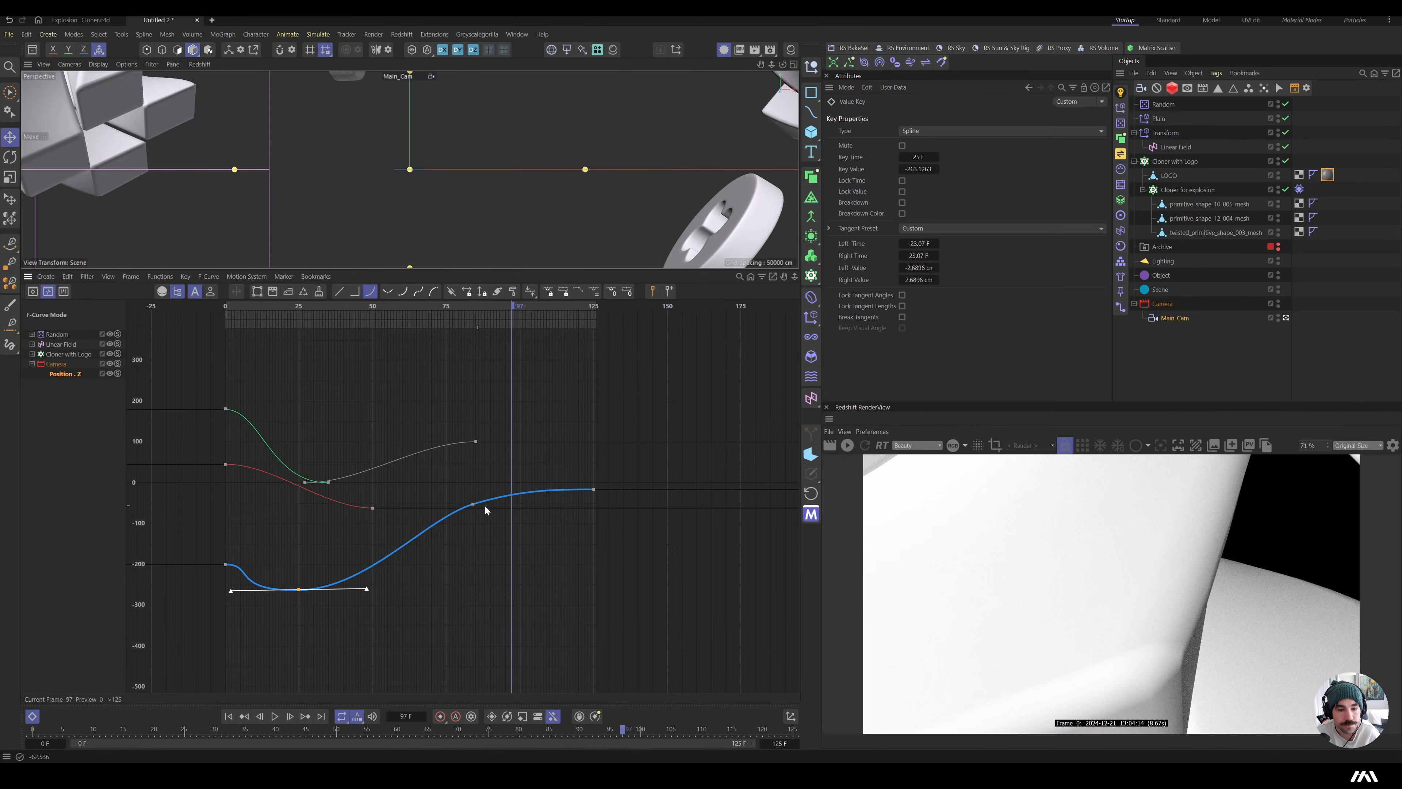
# - Try moving the camera's last Position Z key to frame 120 at about -506 cm and play back the move
pyautogui.moveTo(592, 491); pyautogui.dragTo(579, 695)
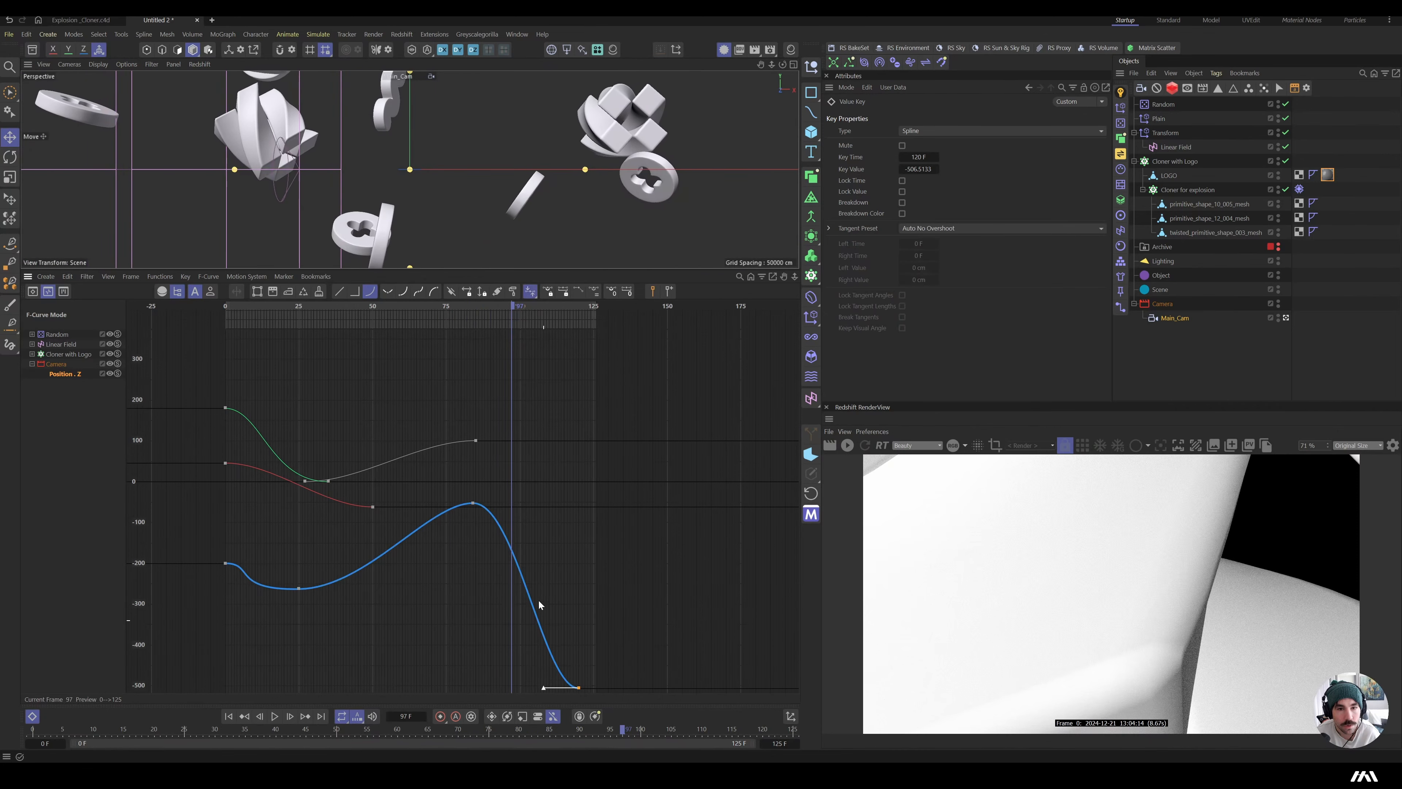
pyautogui.moveTo(521, 310); pyautogui.dragTo(566, 324)
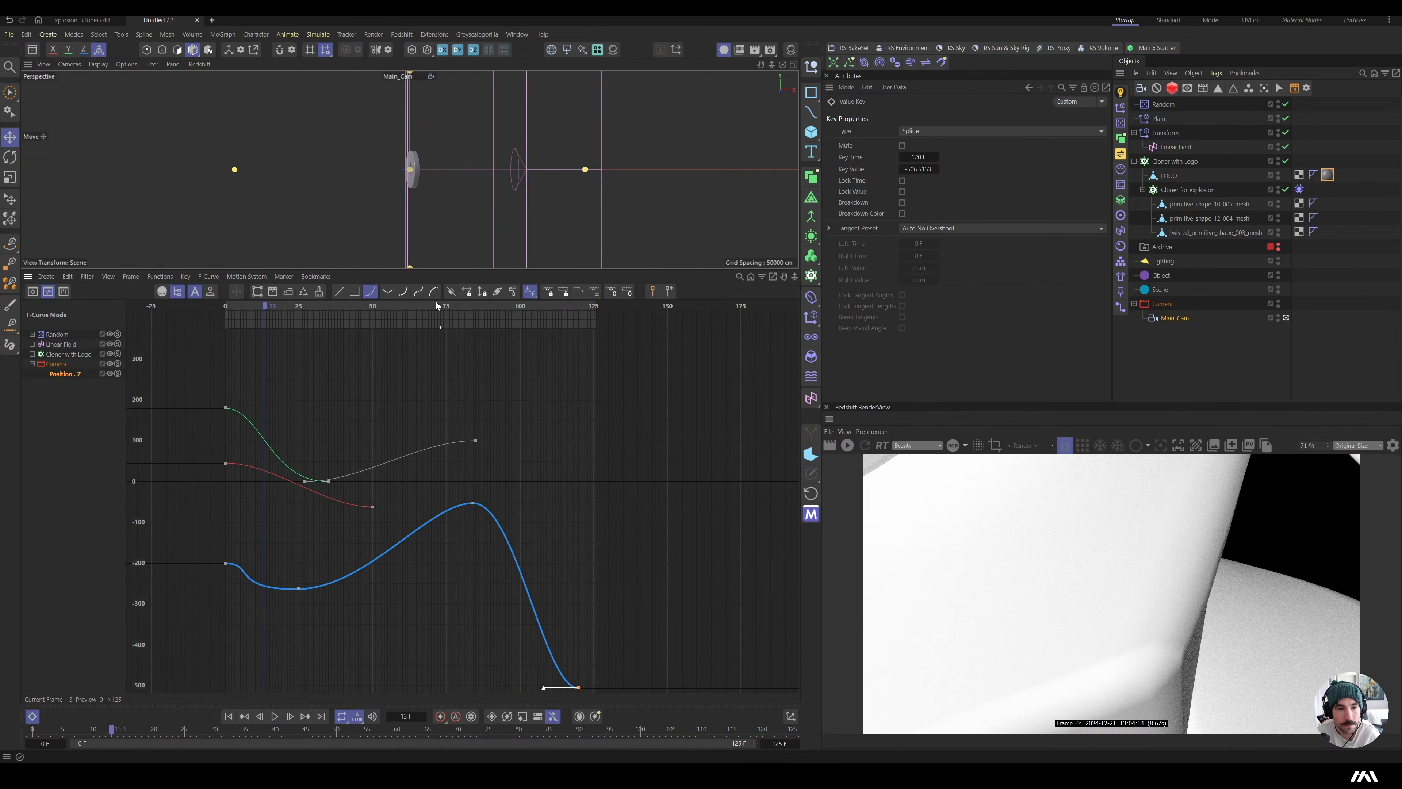
pyautogui.press('F8')
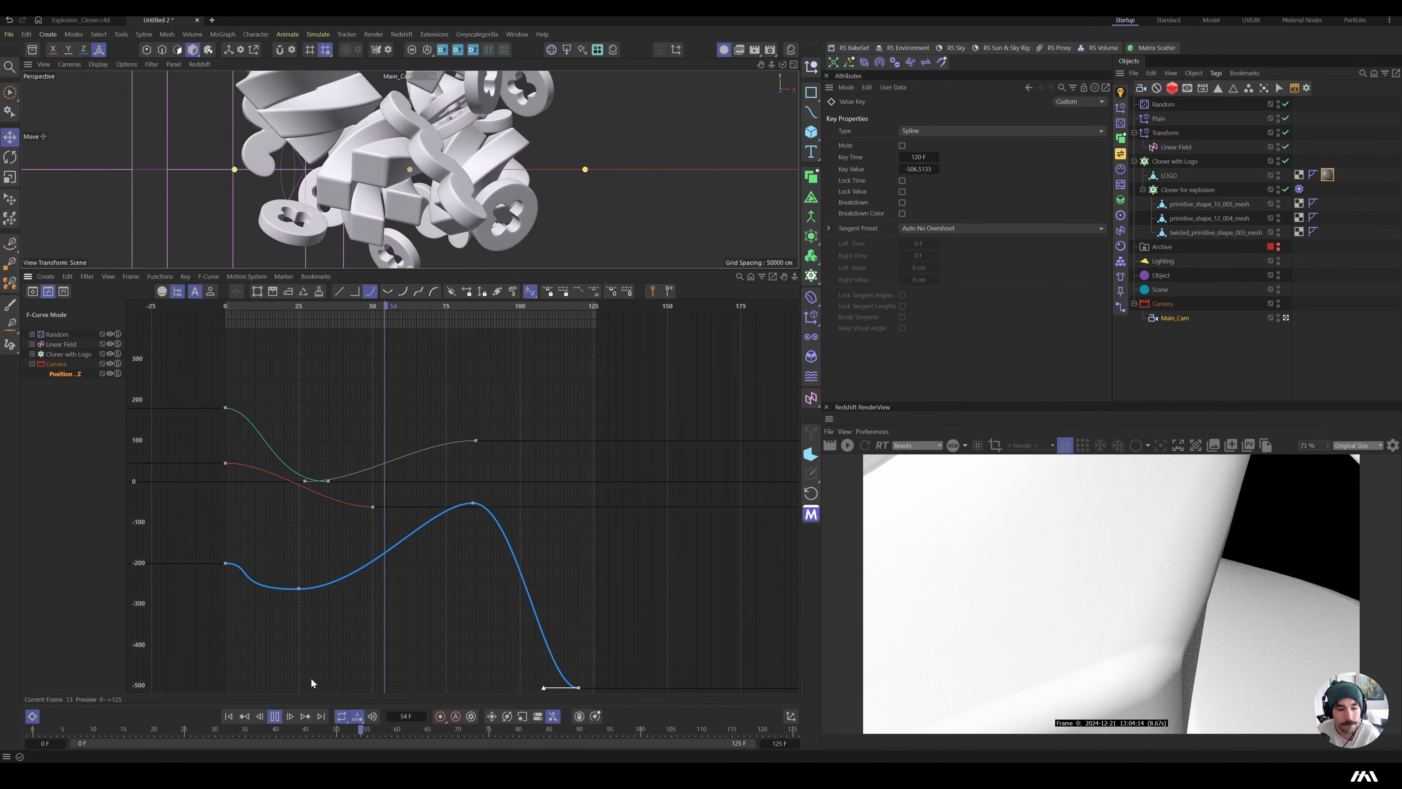
# - Switch the animation playback mode to Ping Pong
pyautogui.rightClick(344, 717)
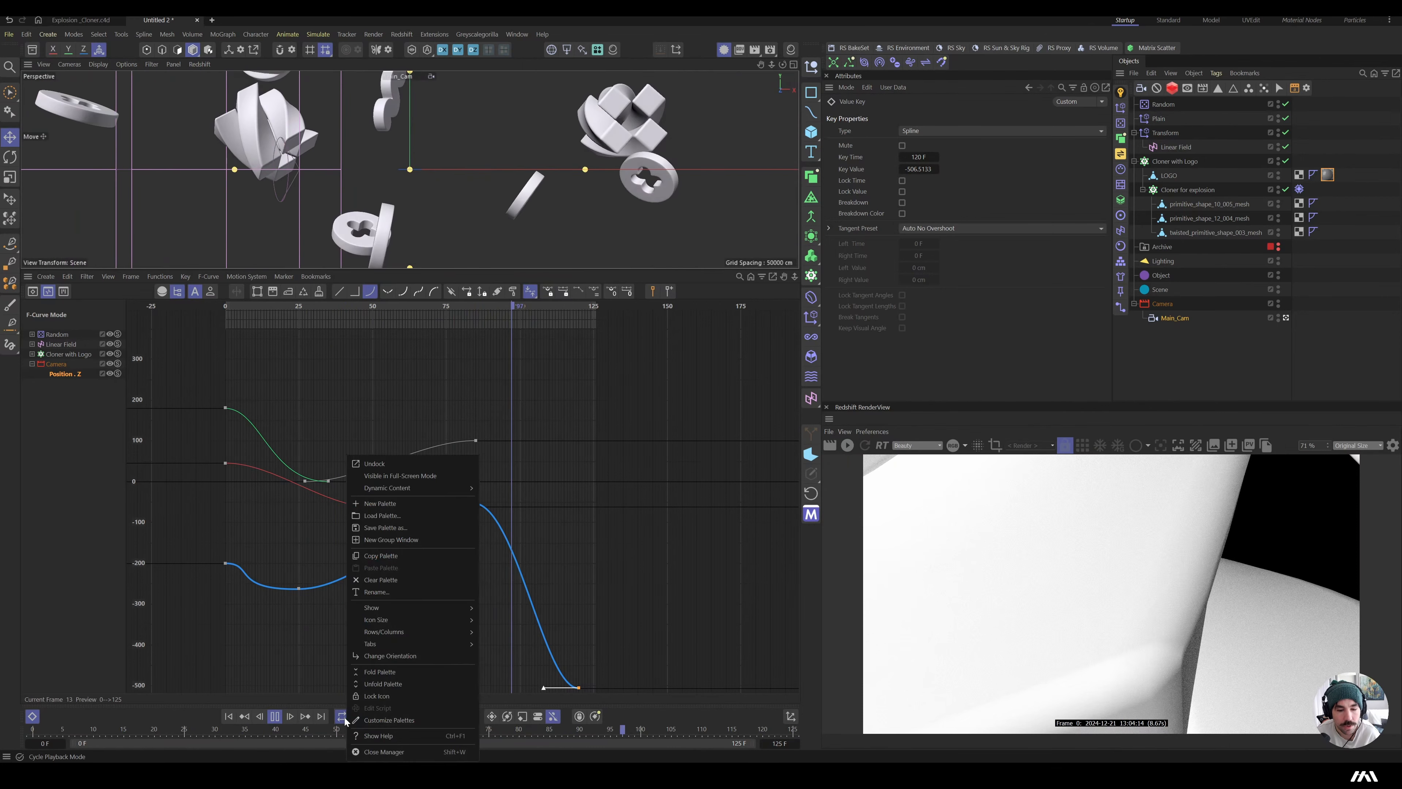
pyautogui.click(330, 702)
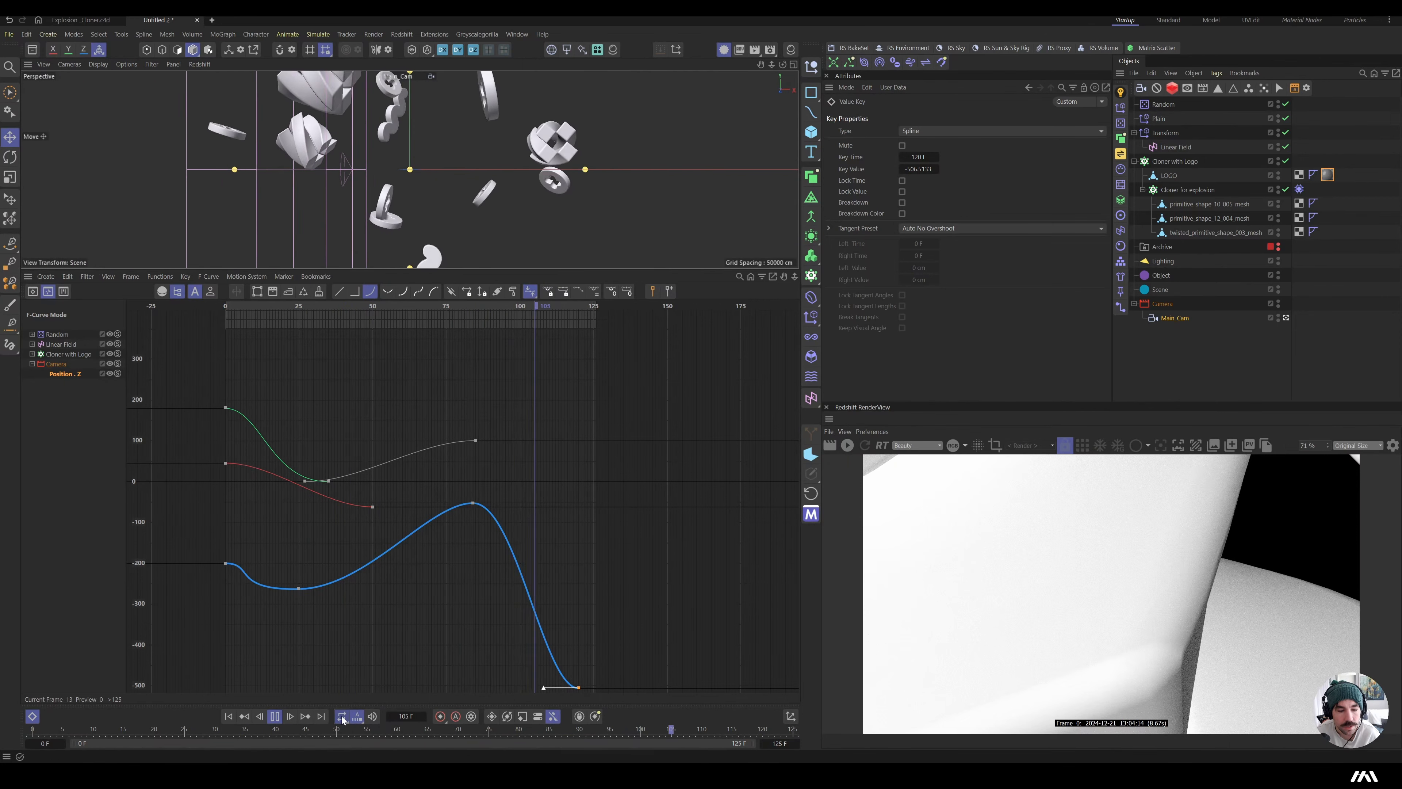
pyautogui.click(343, 718)
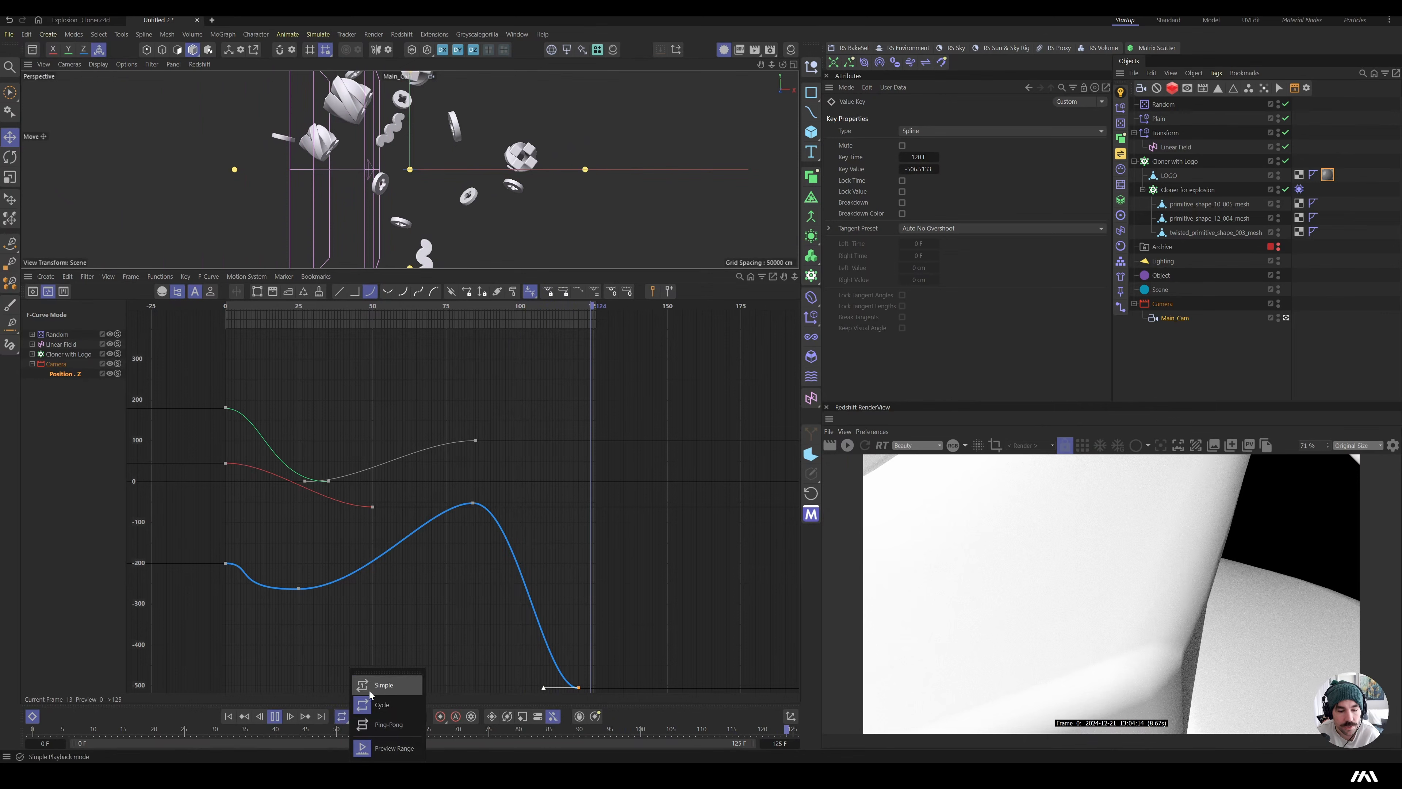
pyautogui.click(381, 725)
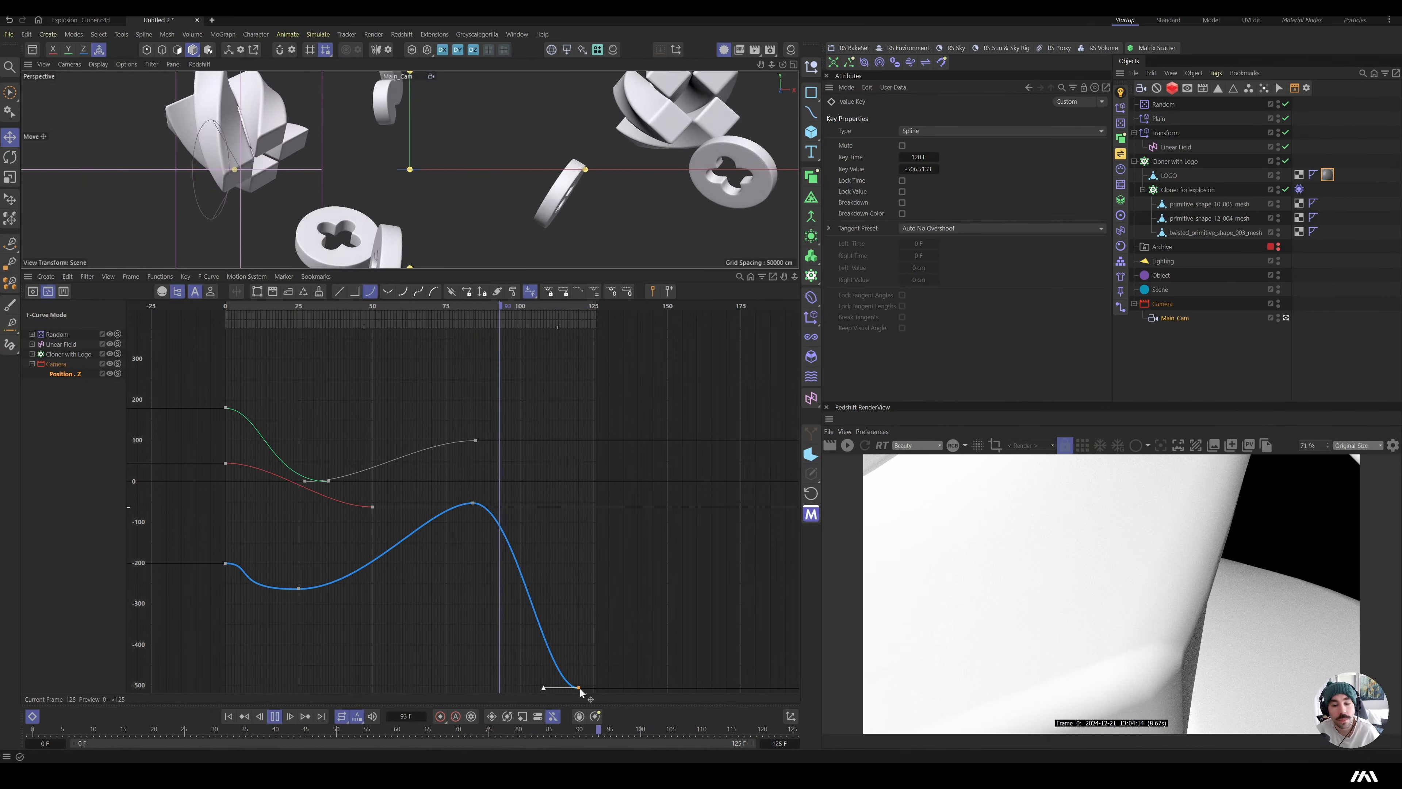
# - Move the camera's last Position Z key to frame 125 at about 221 cm and review the push-in
pyautogui.moveTo(580, 688); pyautogui.dragTo(597, 629)
pyautogui.moveTo(608, 563); pyautogui.dragTo(594, 391)
pyautogui.moveTo(494, 317); pyautogui.dragTo(548, 315)
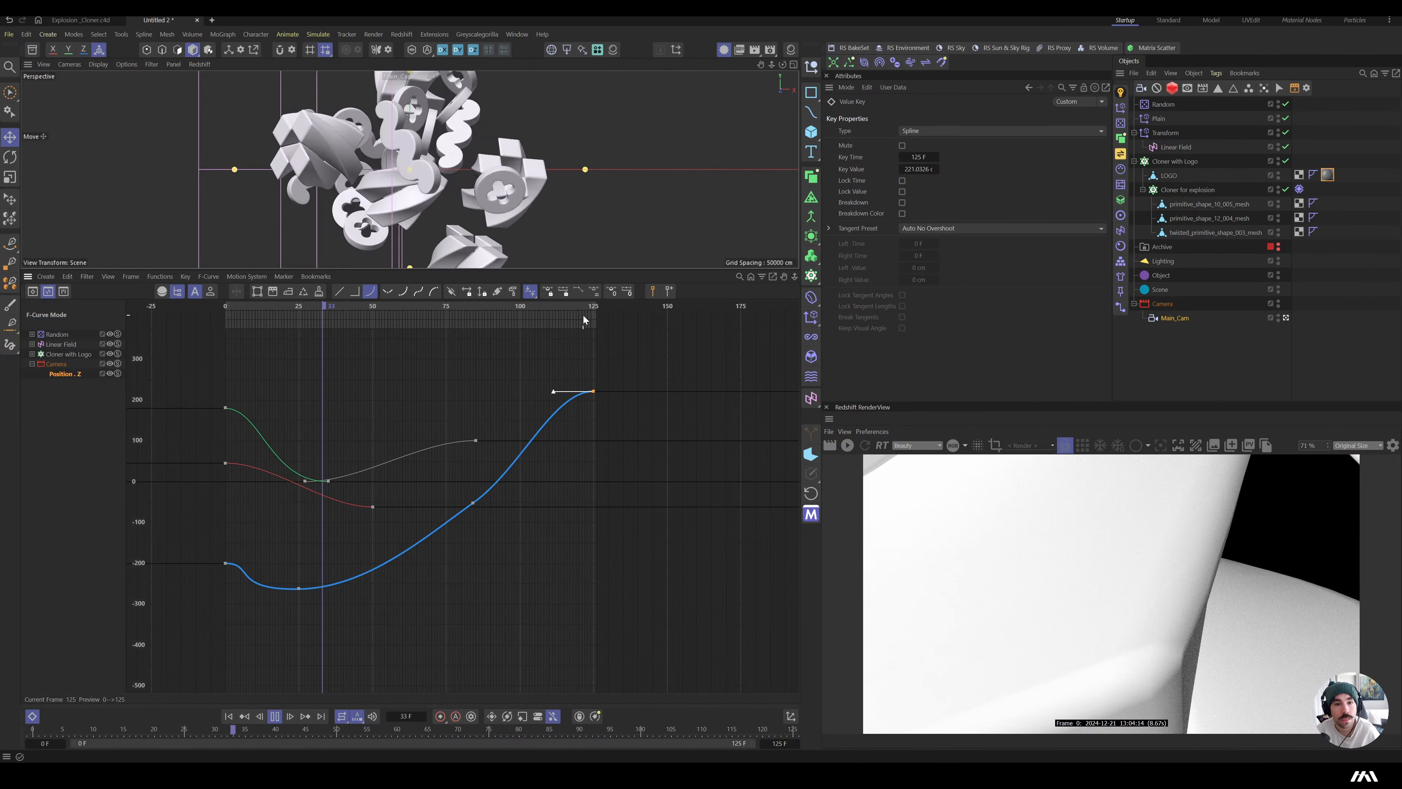
pyautogui.press('F8')
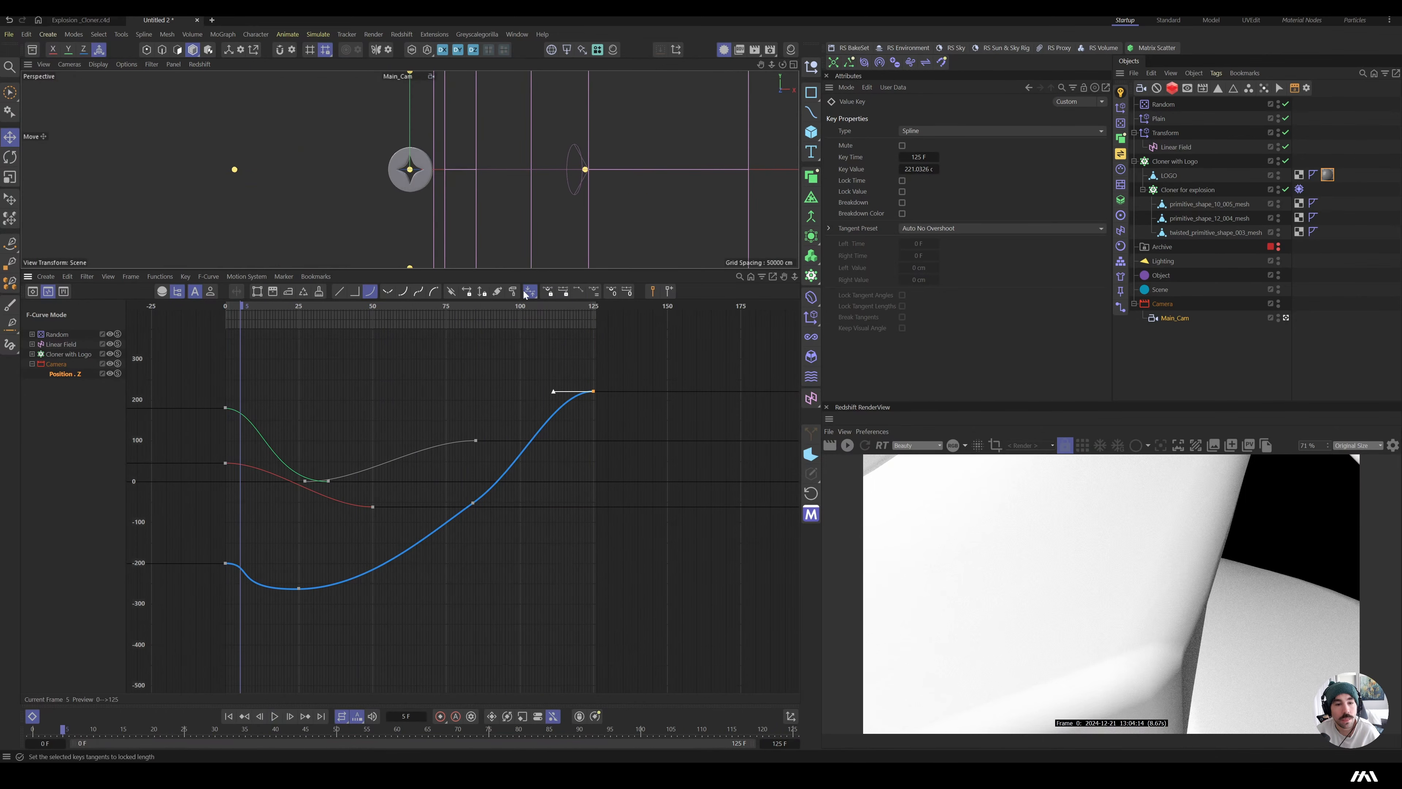
pyautogui.moveTo(350, 307); pyautogui.dragTo(373, 350)
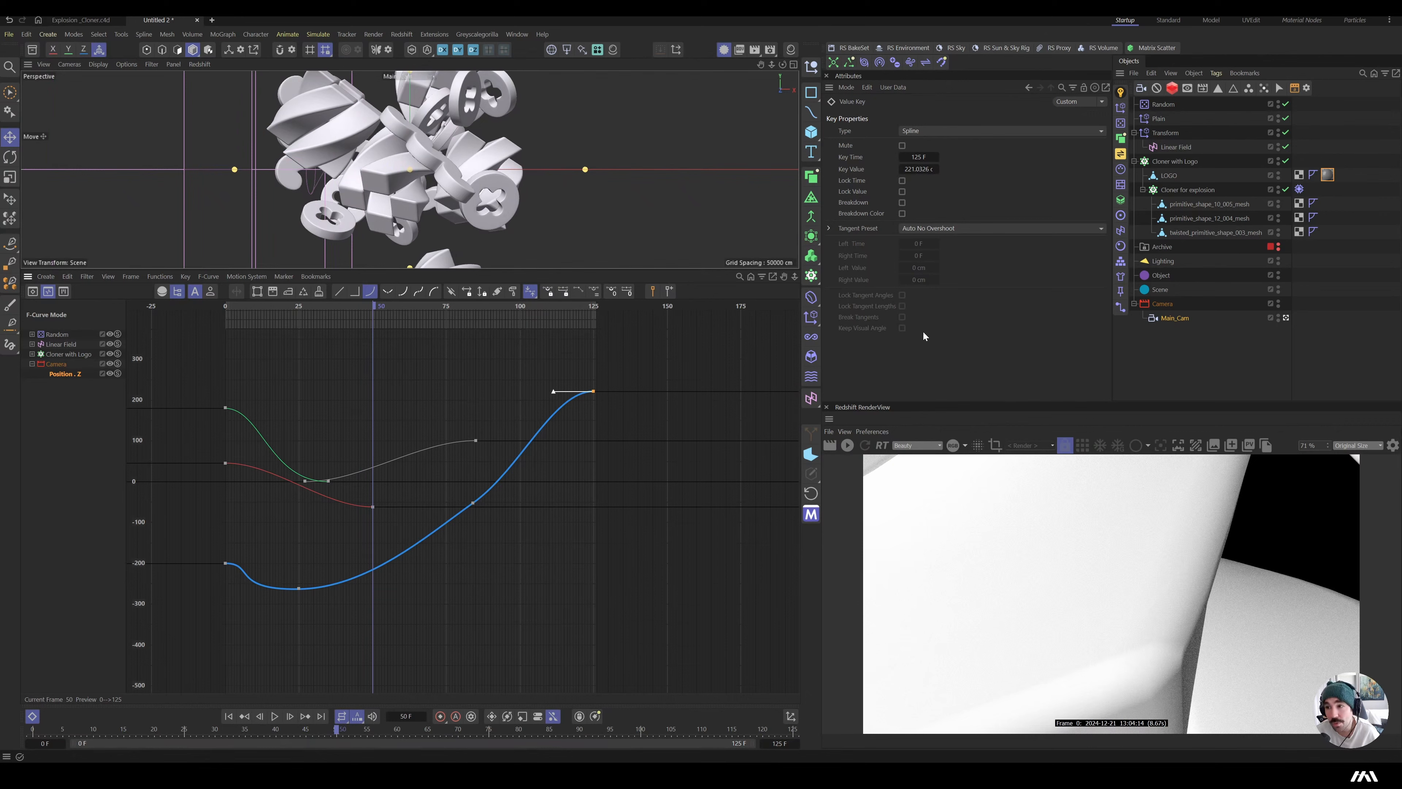
# - Clear the object cache of the Dynamics Body tag on Cloner for explosion and replay the uncached simulation
pyautogui.click(1300, 190)
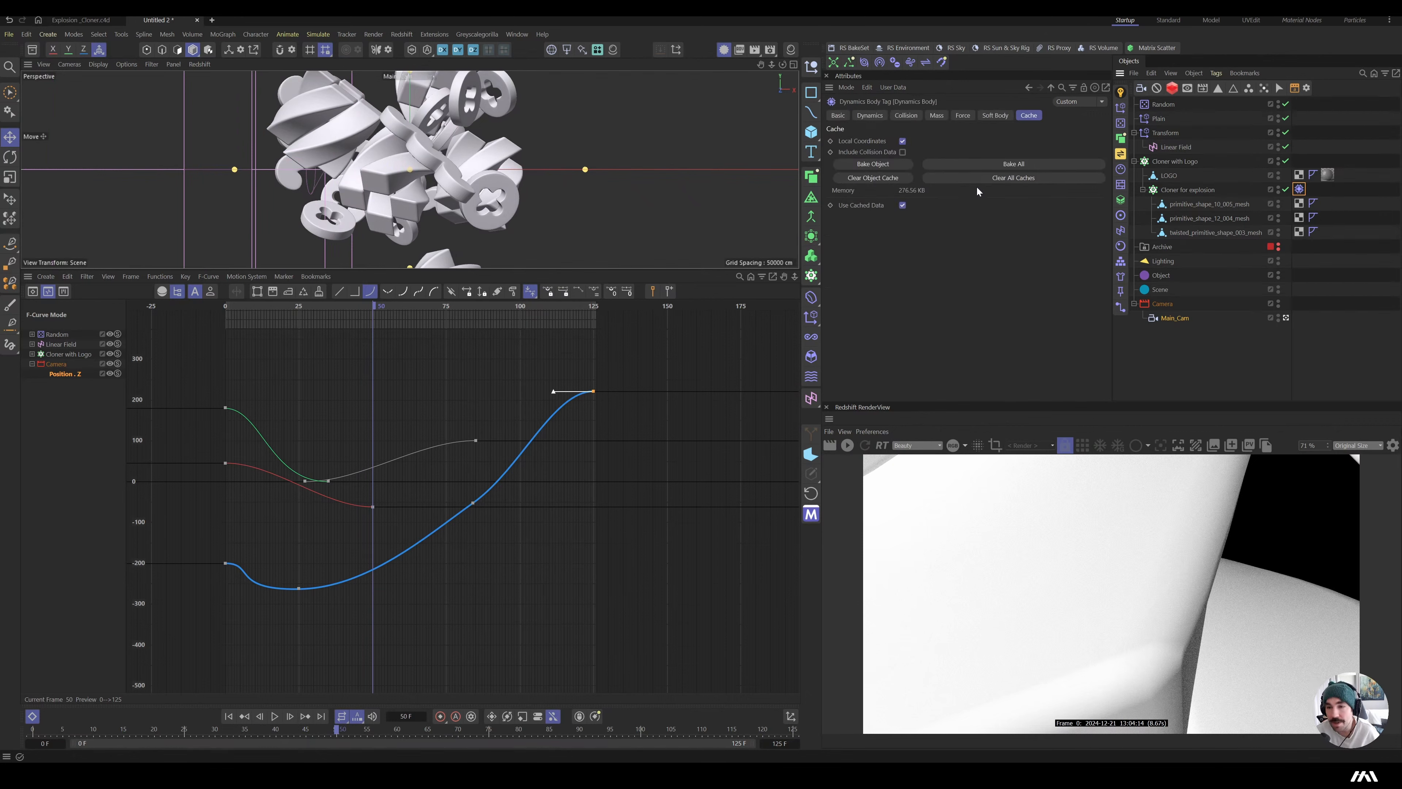
pyautogui.click(885, 178)
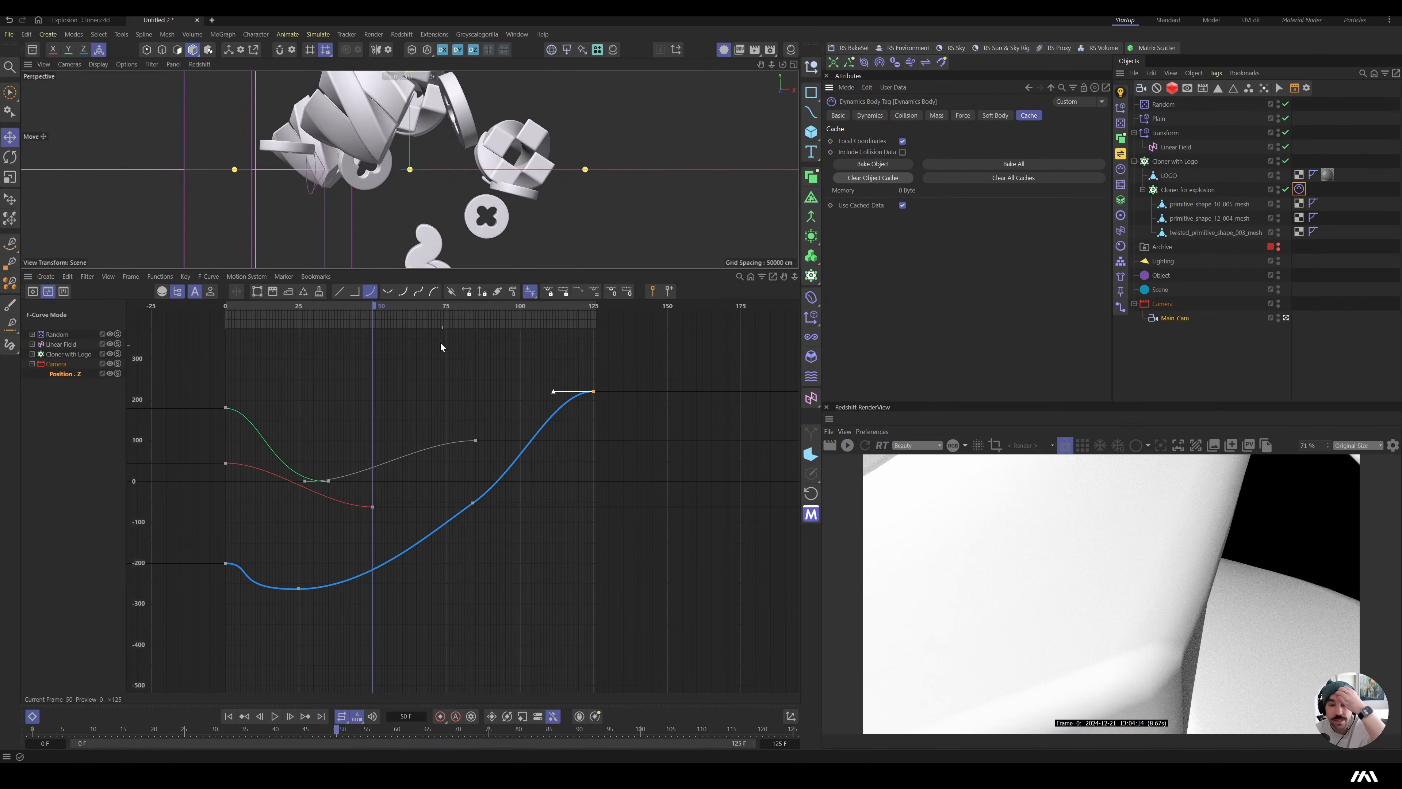
pyautogui.moveTo(408, 307); pyautogui.dragTo(244, 328)
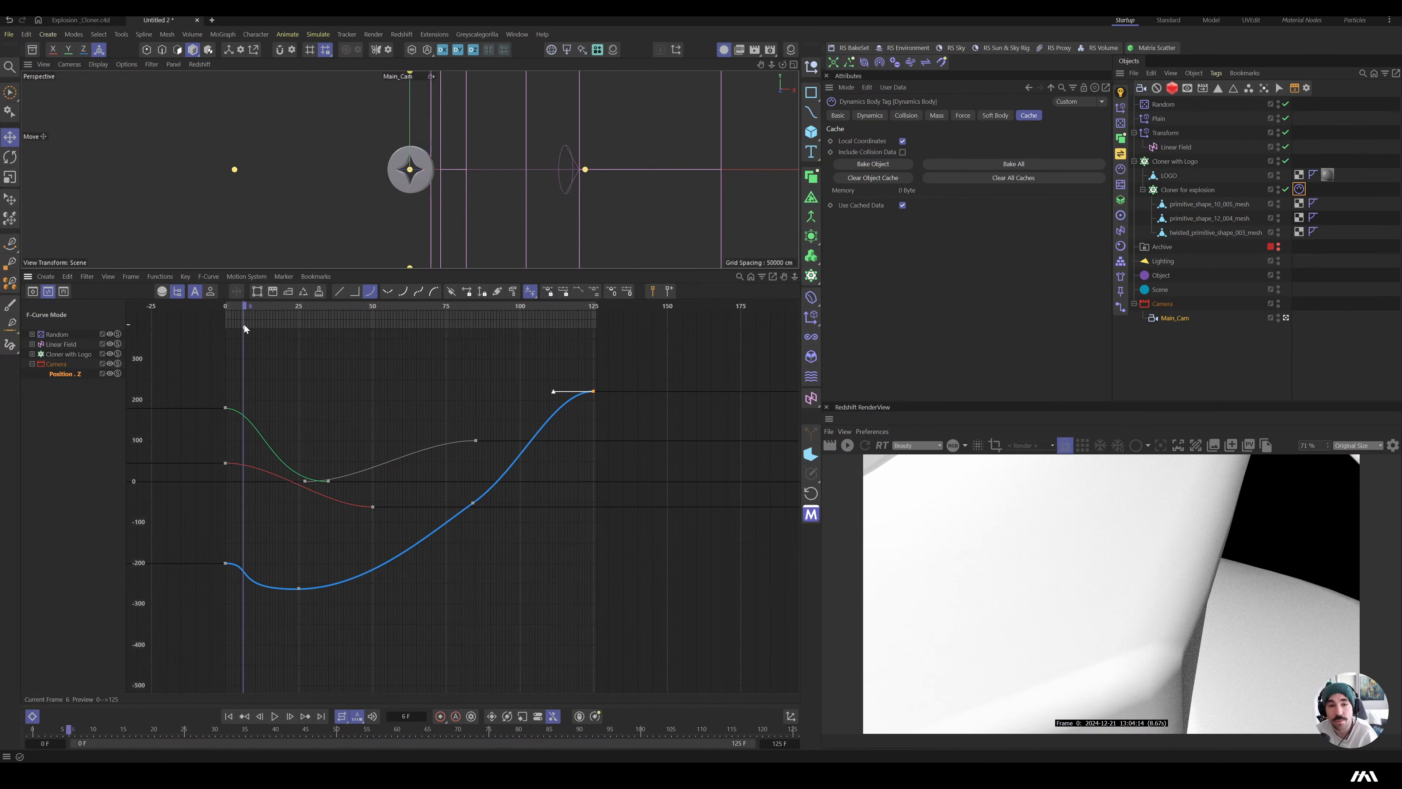
pyautogui.press('F8')
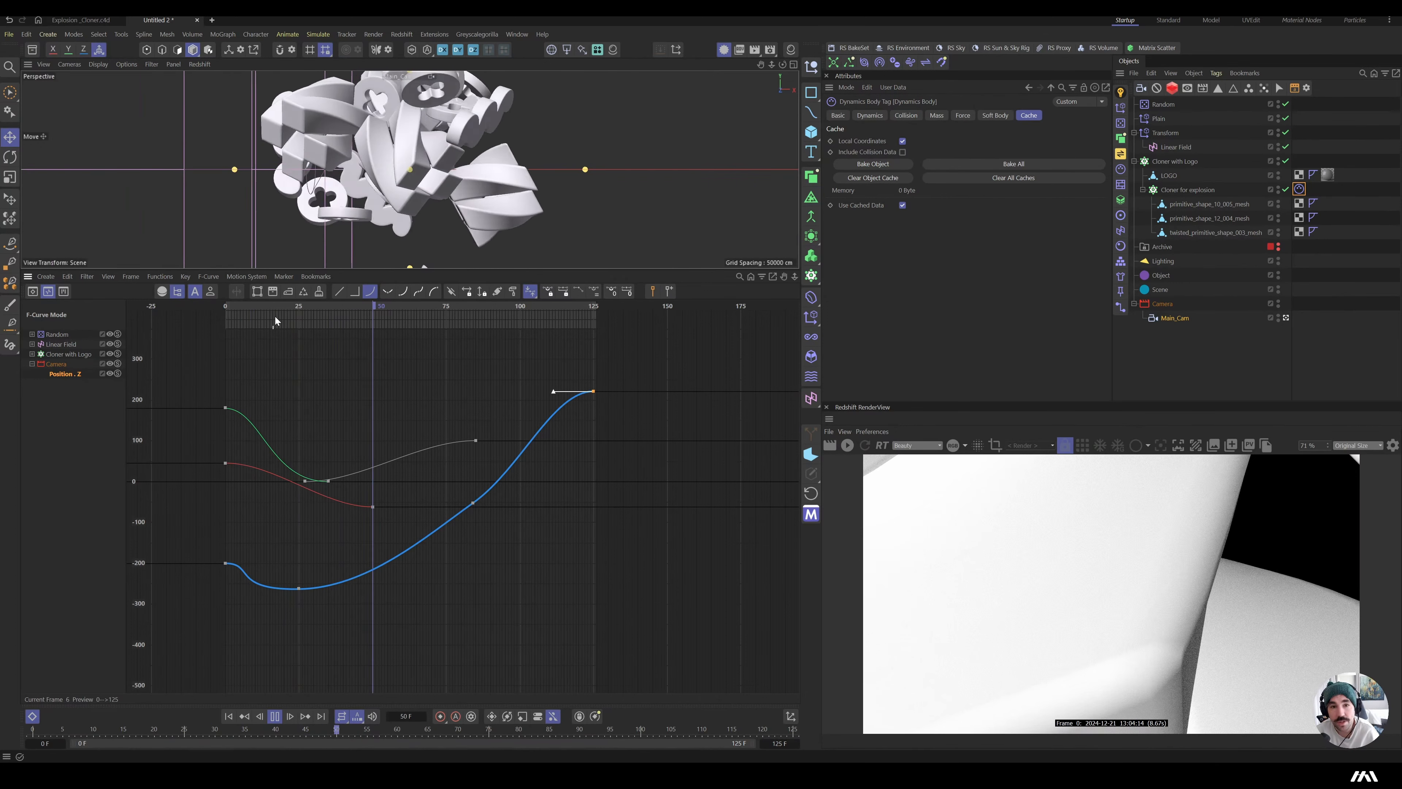
pyautogui.moveTo(337, 305); pyautogui.dragTo(301, 312)
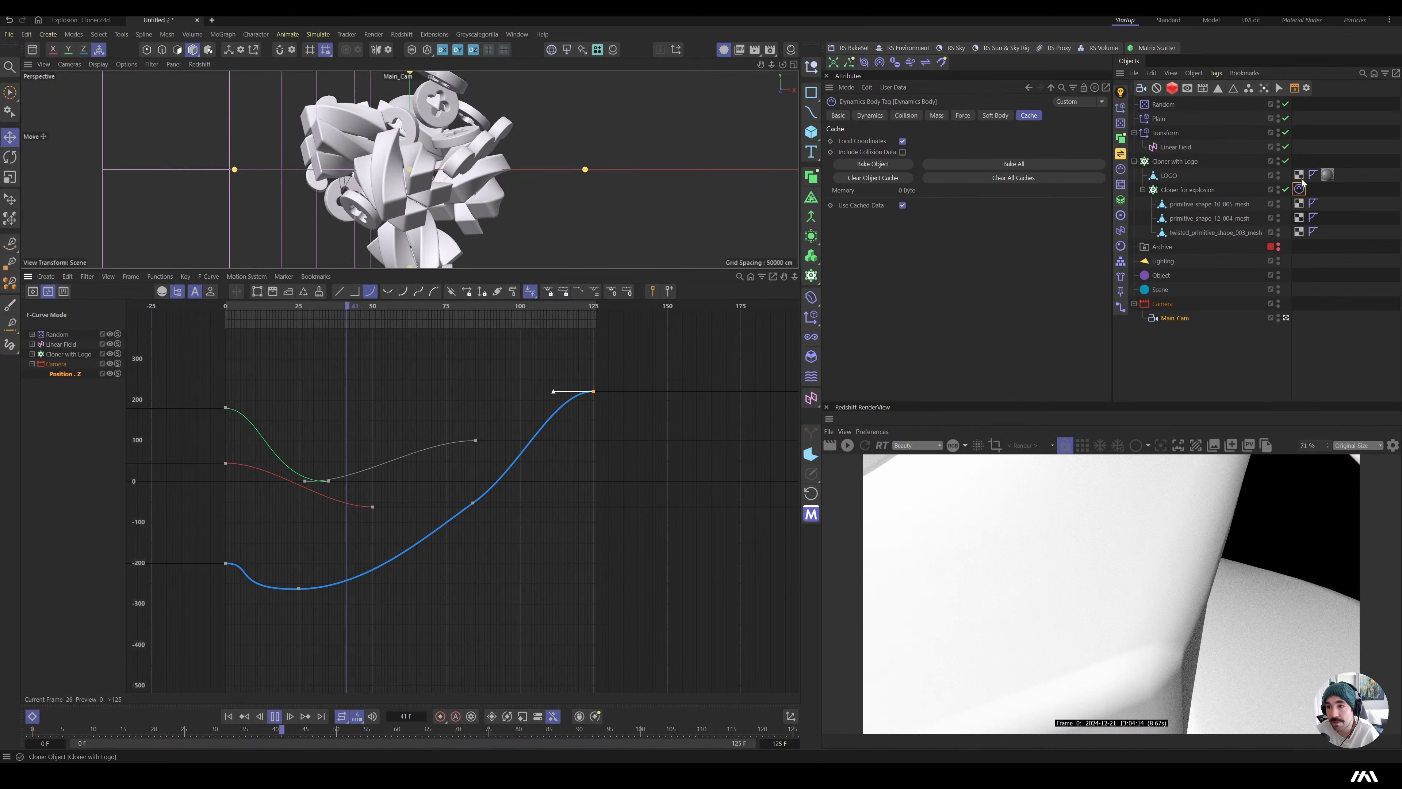
# - Show the Dynamics Body tag's Force settings and switch the playback mode to Simple
pyautogui.click(963, 116)
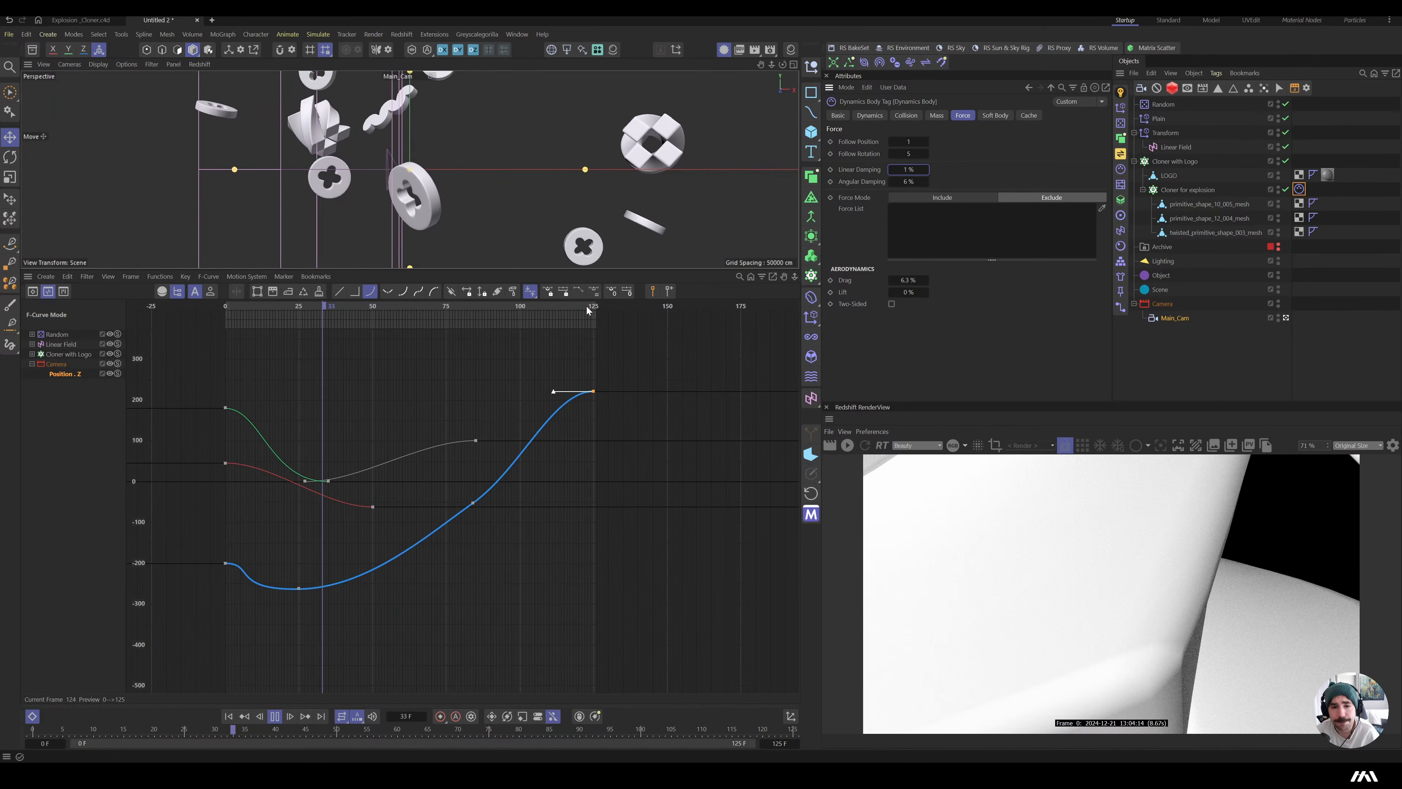
pyautogui.click(341, 718)
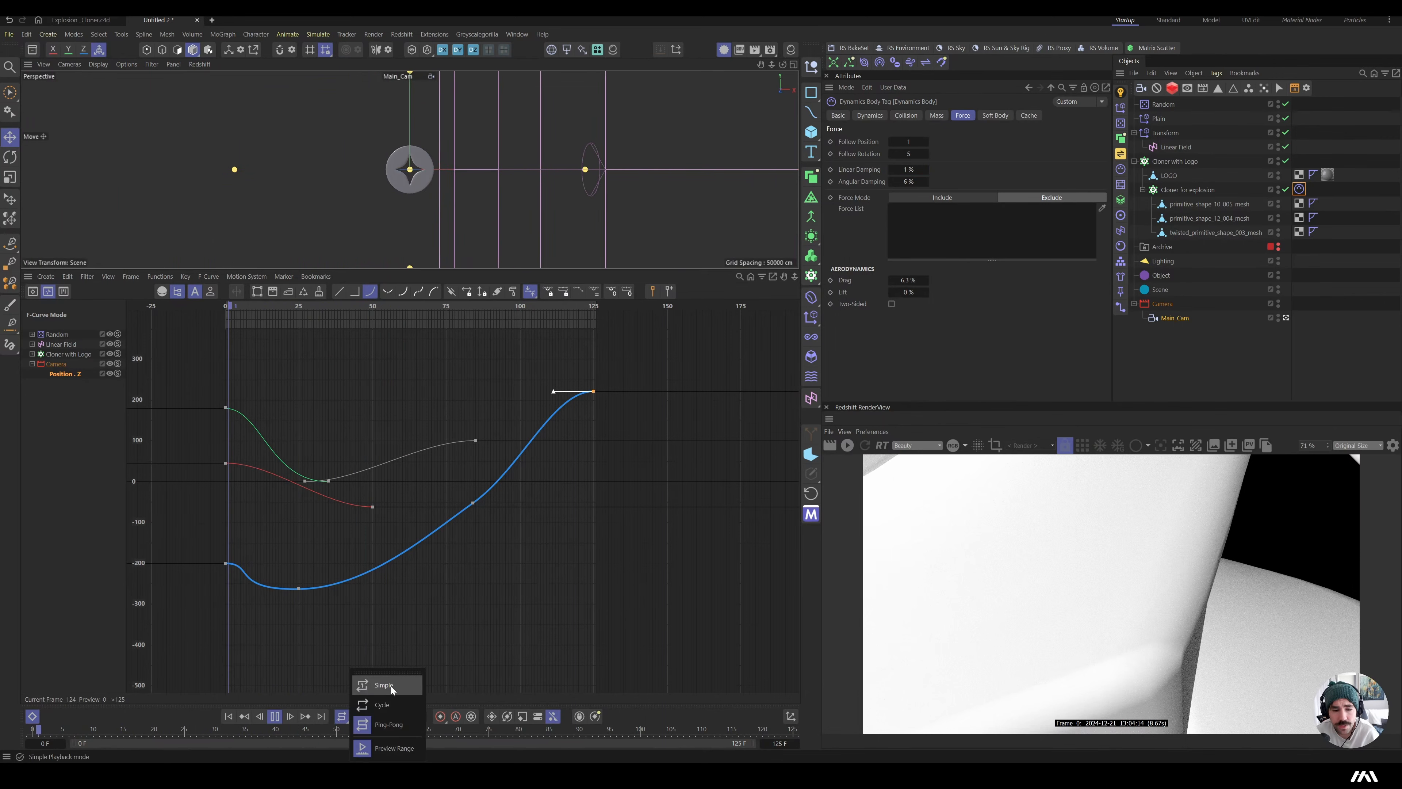
pyautogui.click(372, 693)
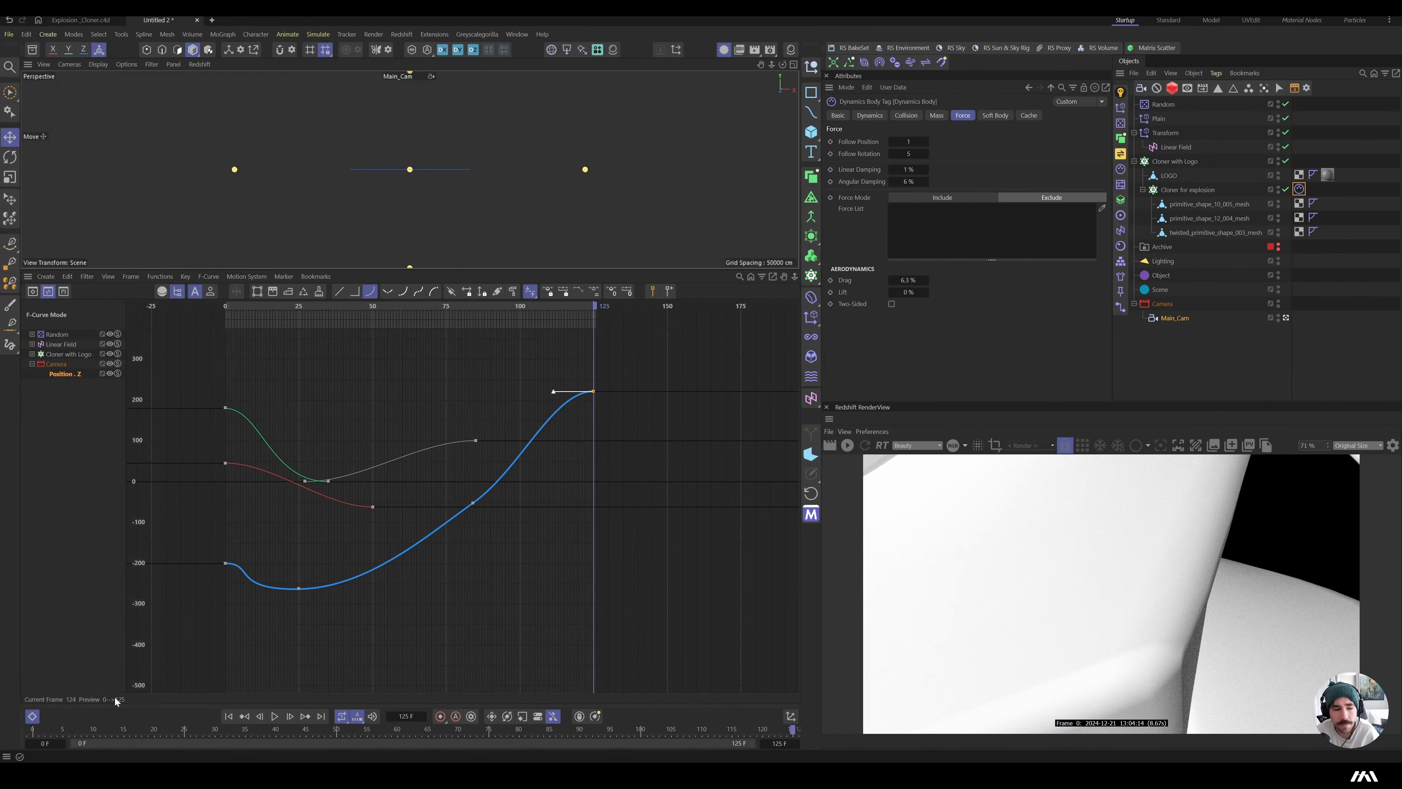
# - Close the timeline to enlarge the viewport and play the animation in Cycle mode
pyautogui.click(32, 718)
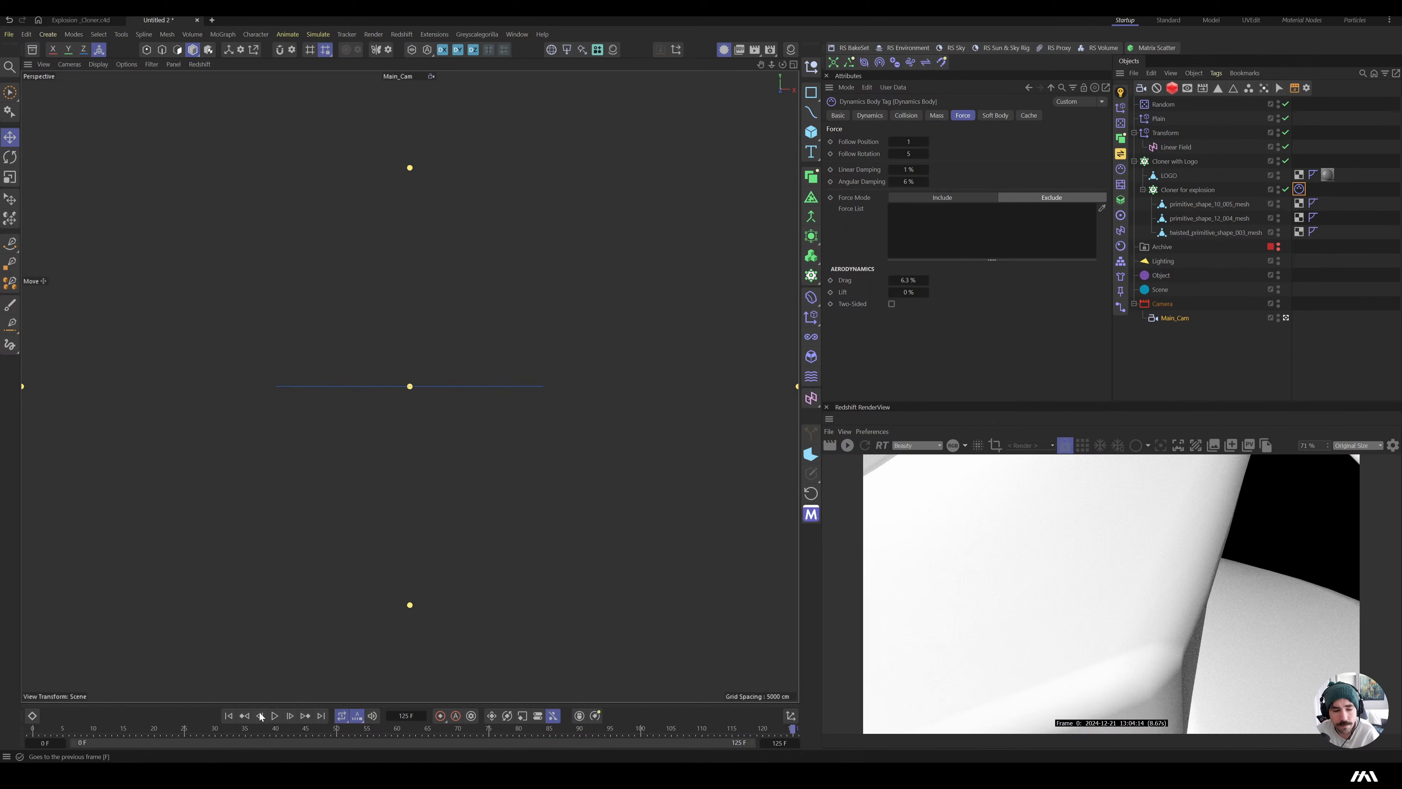
pyautogui.click(342, 717)
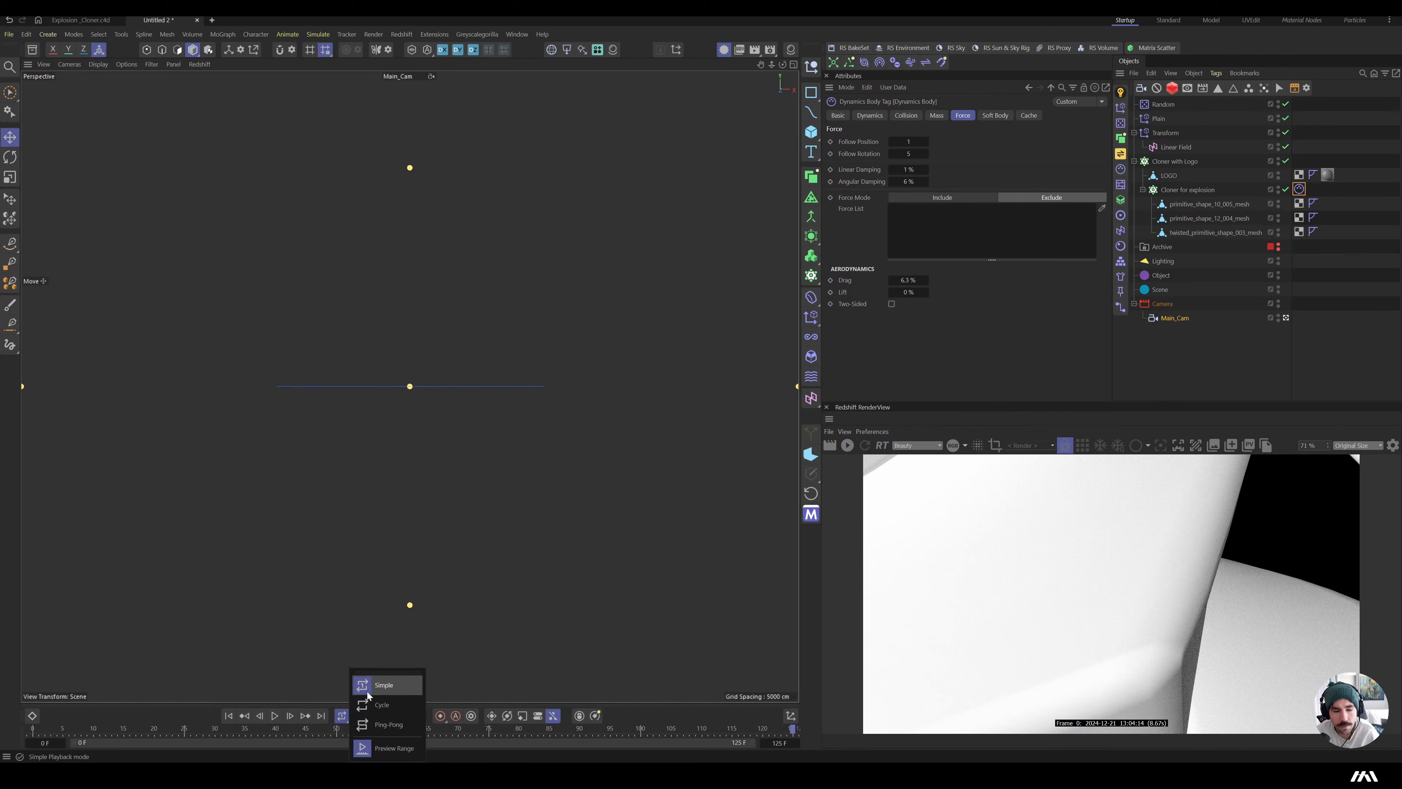
pyautogui.click(367, 704)
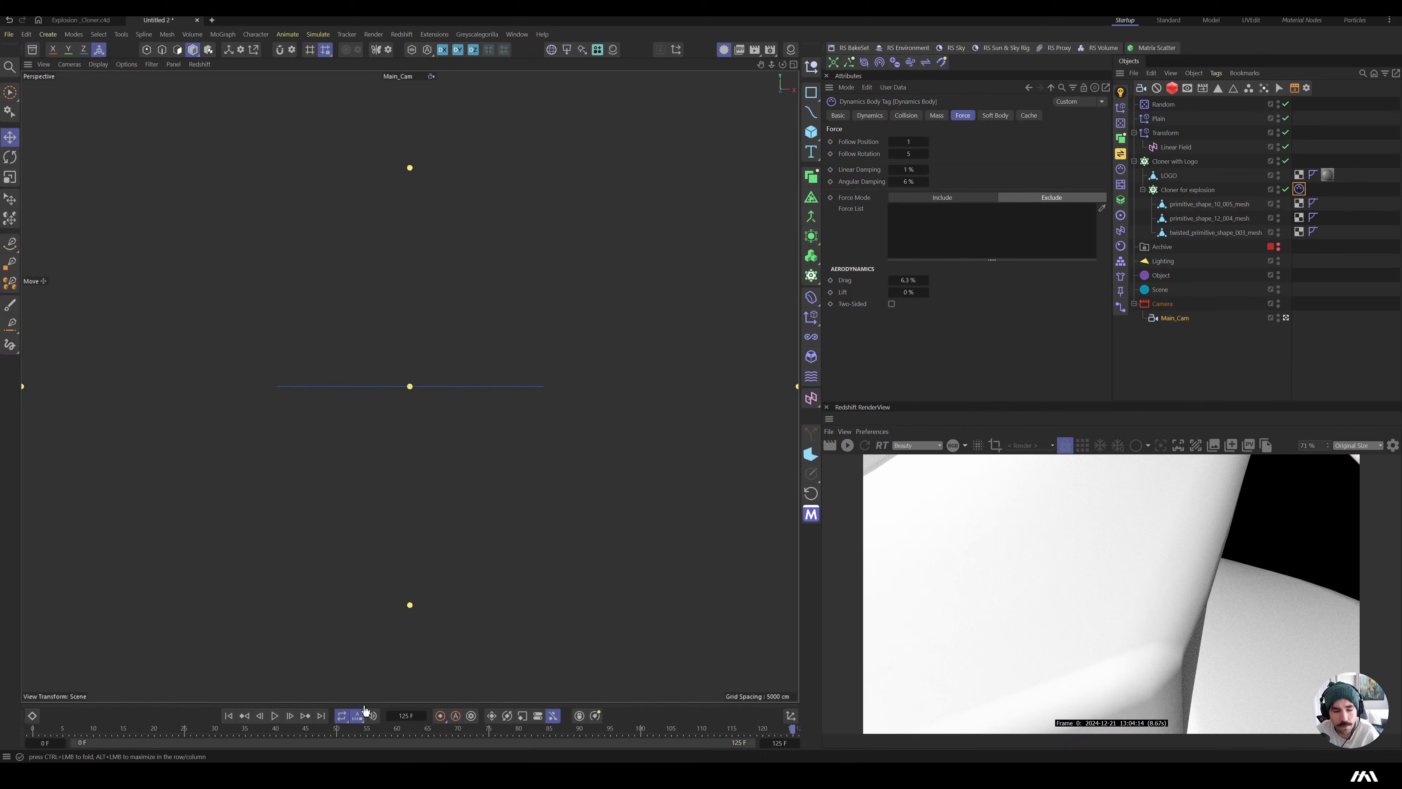
pyautogui.click(275, 716)
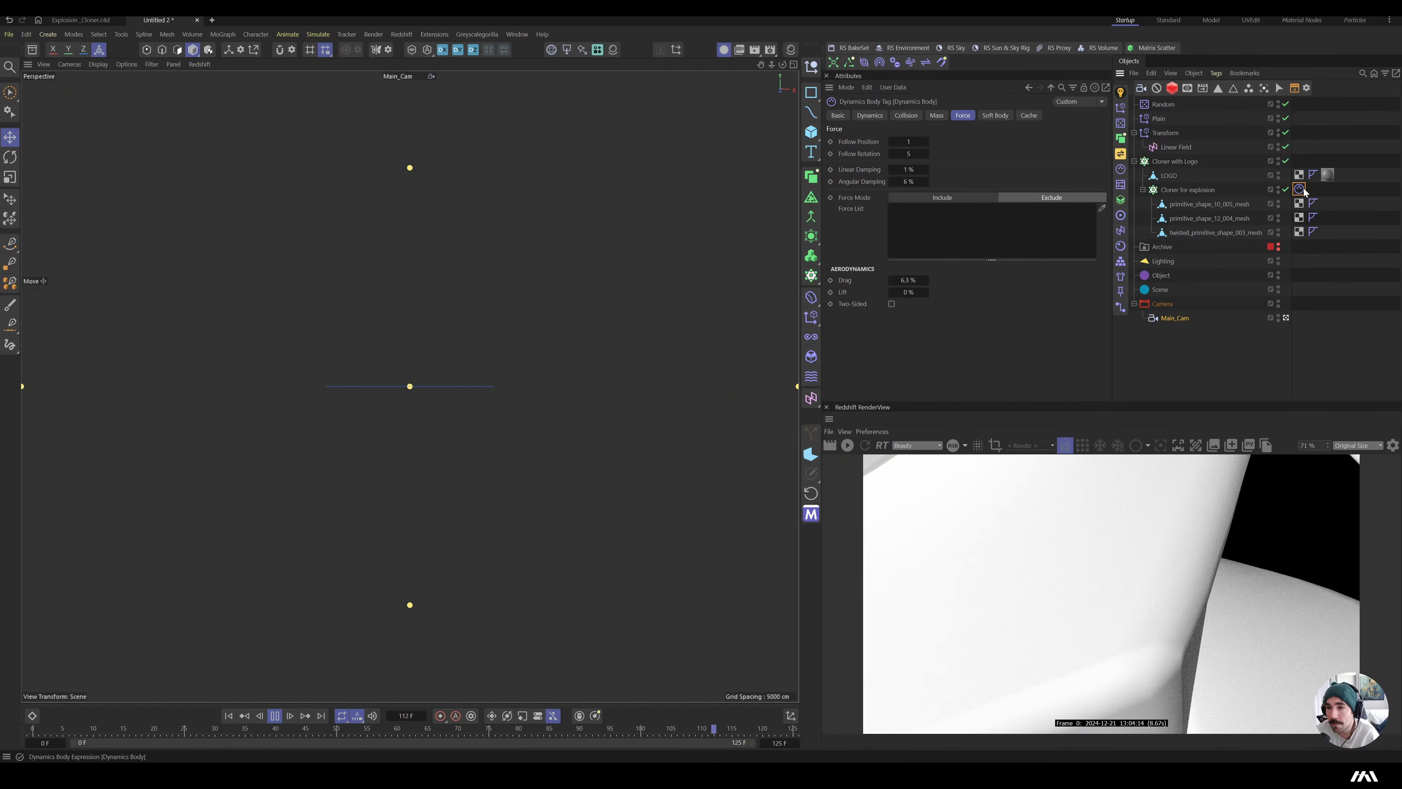
# - Try a Follow Position of 2 on the Dynamics Body tag, return it to 1 and set Follow Rotation to 2
pyautogui.click(926, 142)
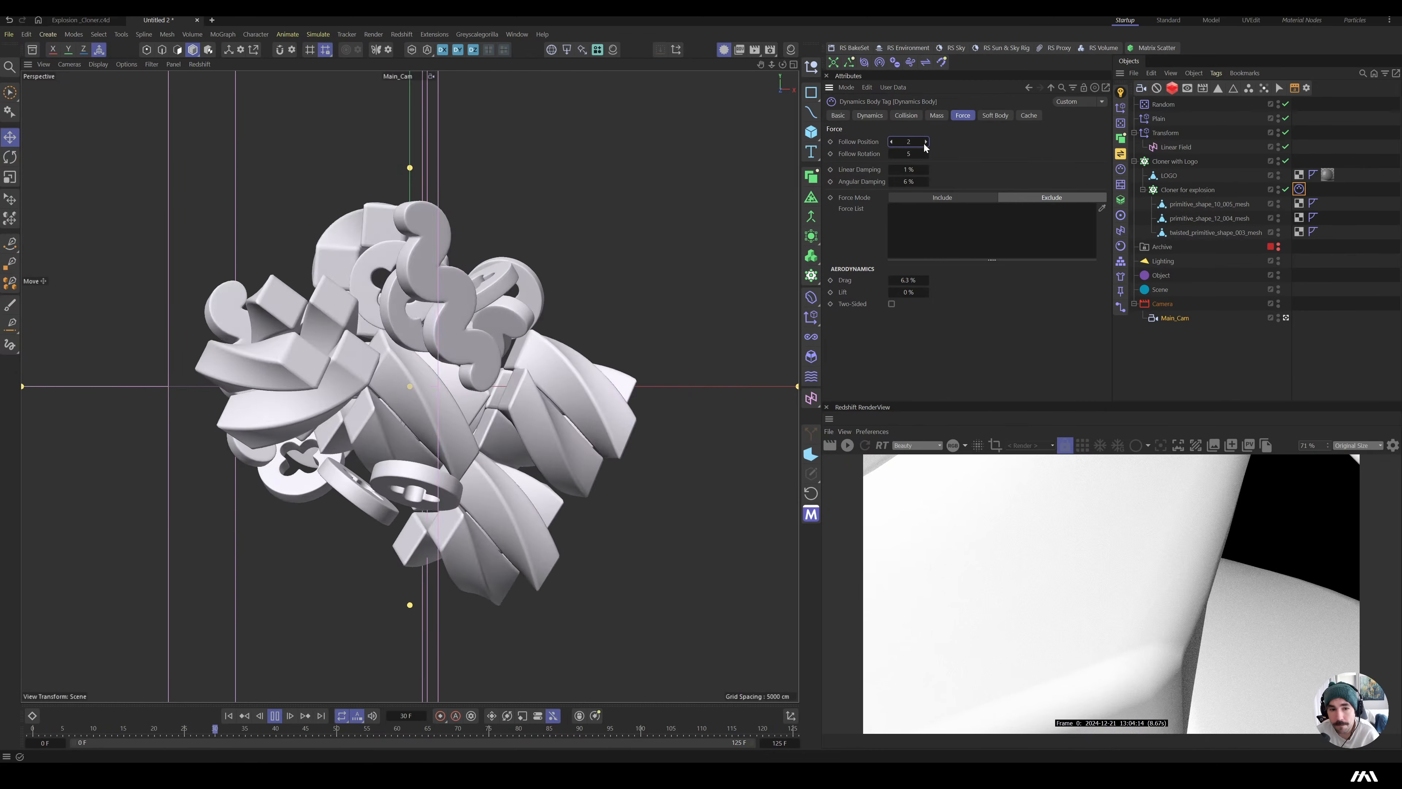
pyautogui.click(892, 142)
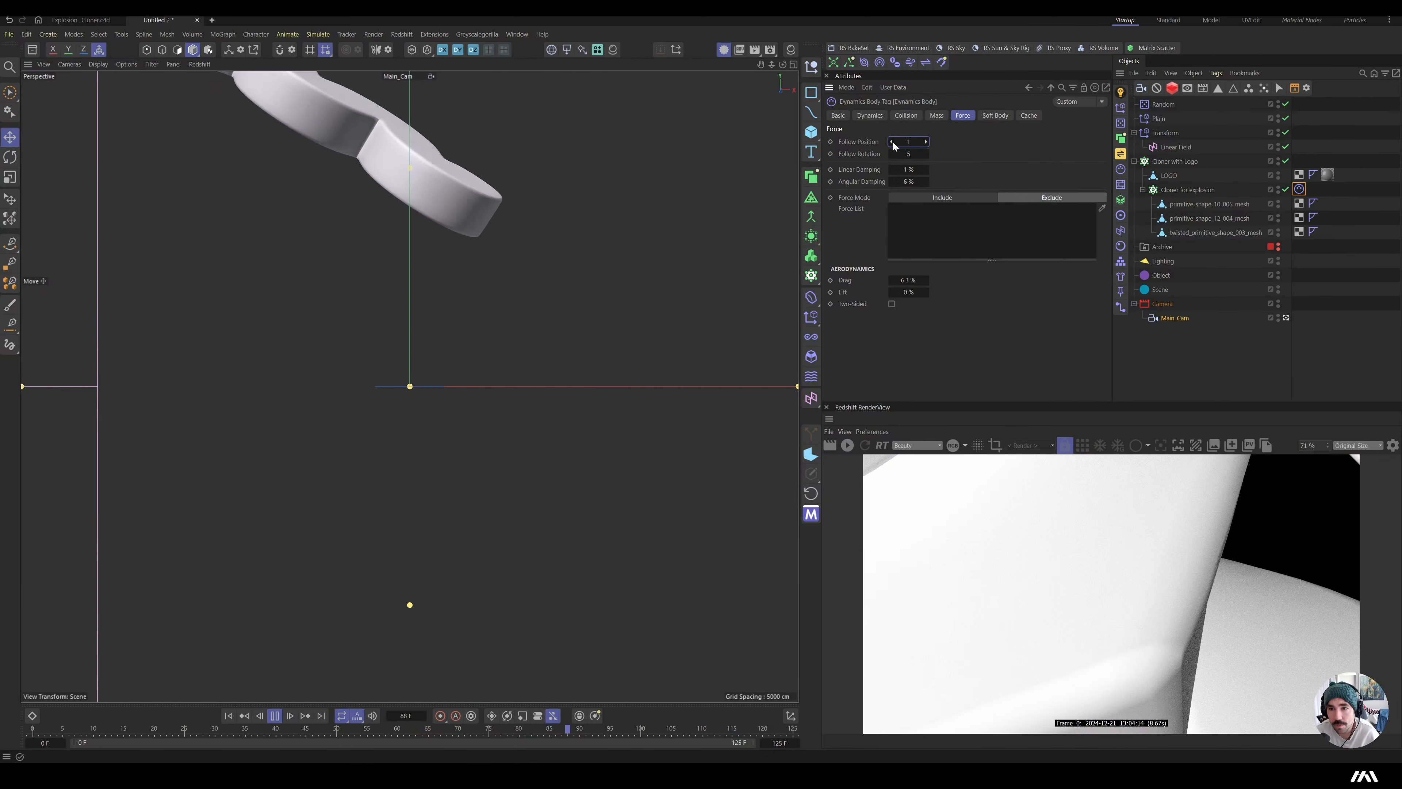
pyautogui.click(892, 153)
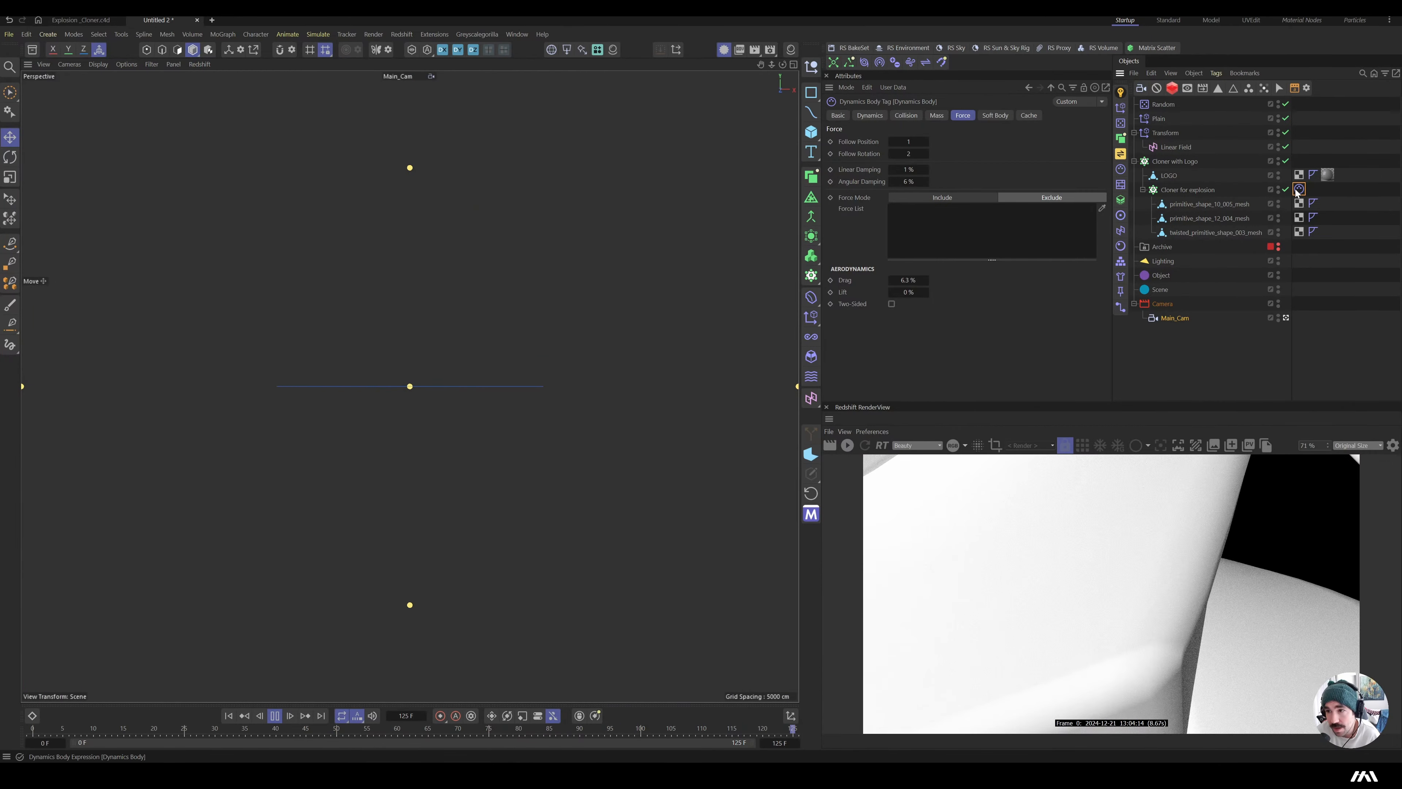
# - Bake all dynamics to the cache and scrub through the baked explosion
pyautogui.click(1020, 117)
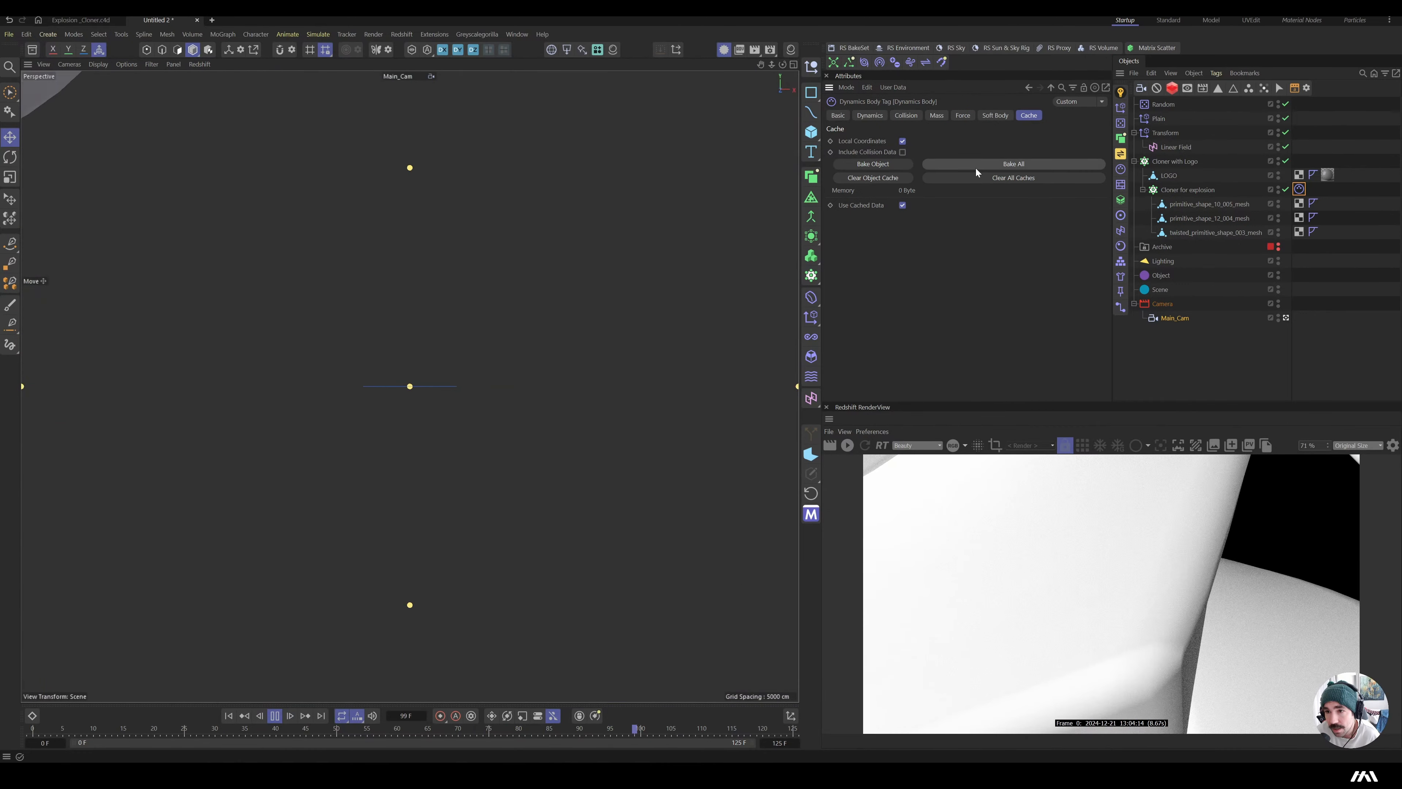
pyautogui.click(975, 166)
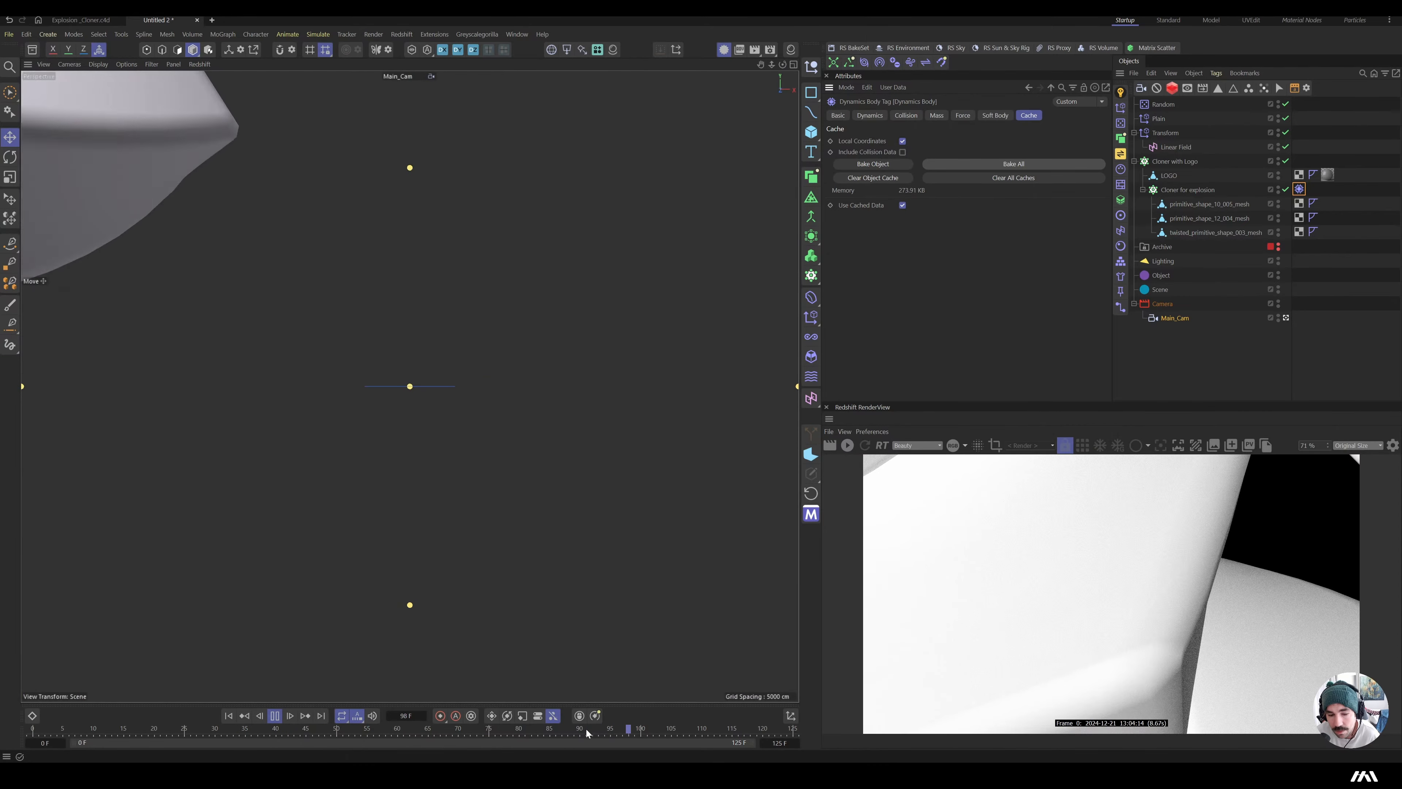
pyautogui.moveTo(587, 730); pyautogui.dragTo(132, 689)
pyautogui.moveTo(2, 701); pyautogui.dragTo(50, 704)
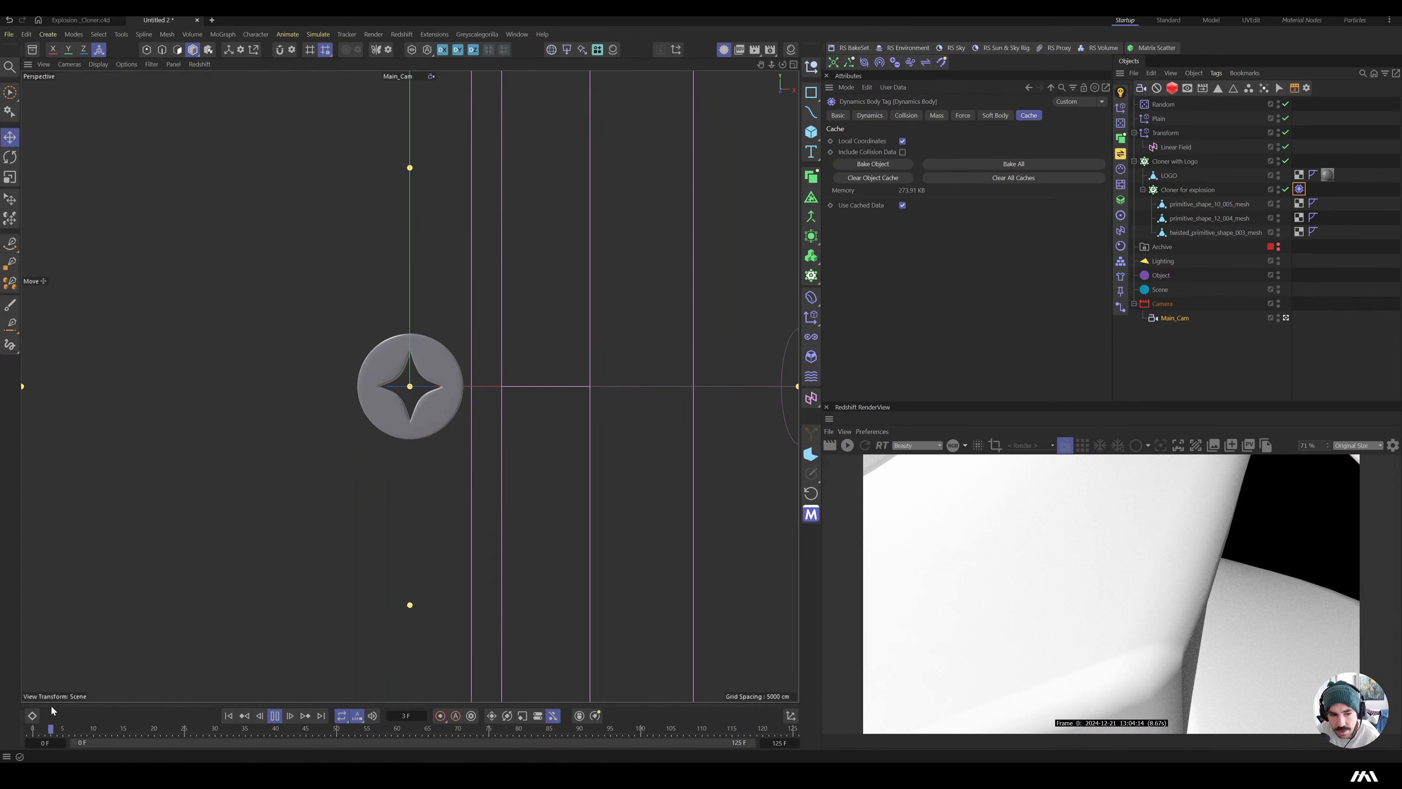
pyautogui.click(146, 728)
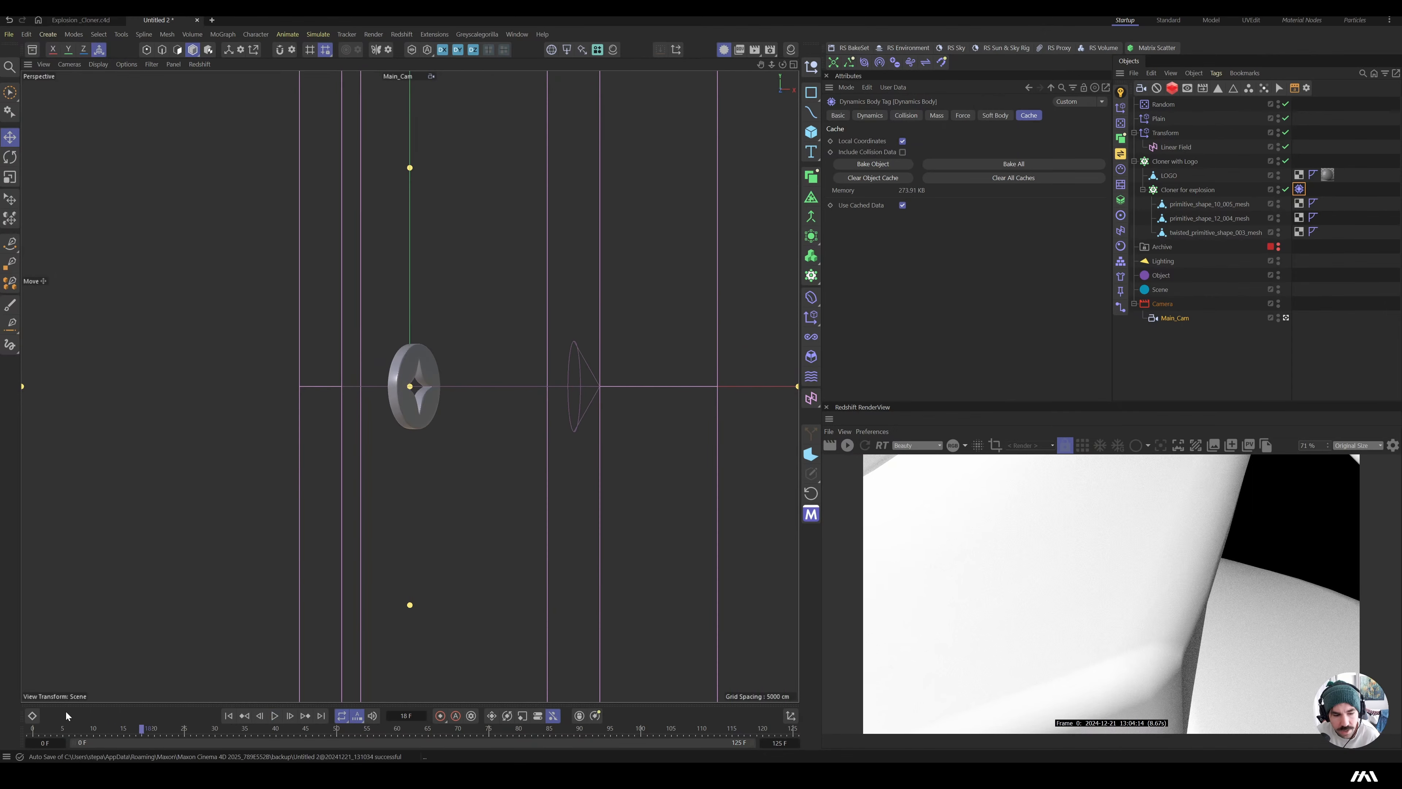
# - Reopen the timeline as a Dope Sheet and delete the Rotation H animation of Cloner with Logo
pyautogui.click(32, 716)
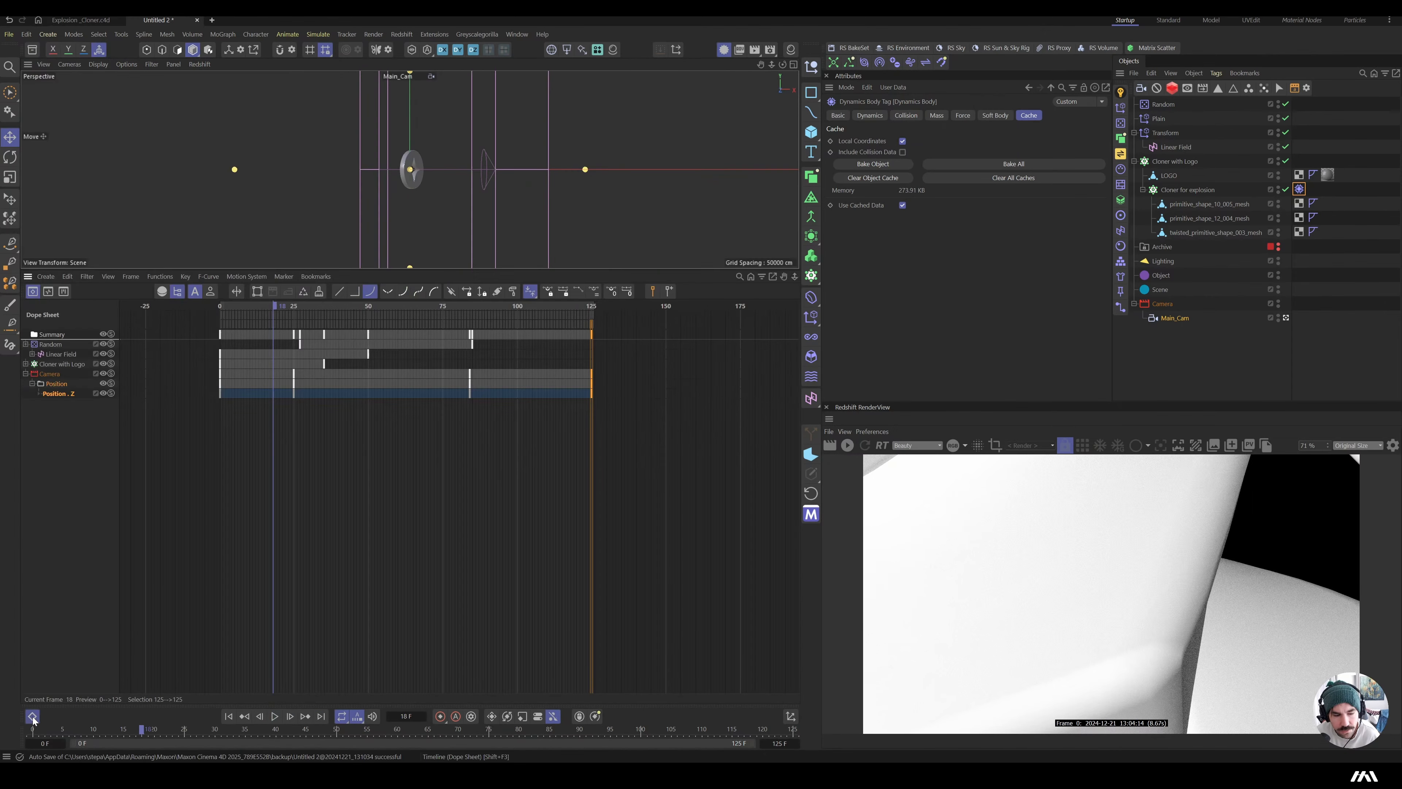
pyautogui.click(50, 457)
pyautogui.moveTo(273, 308); pyautogui.dragTo(296, 329)
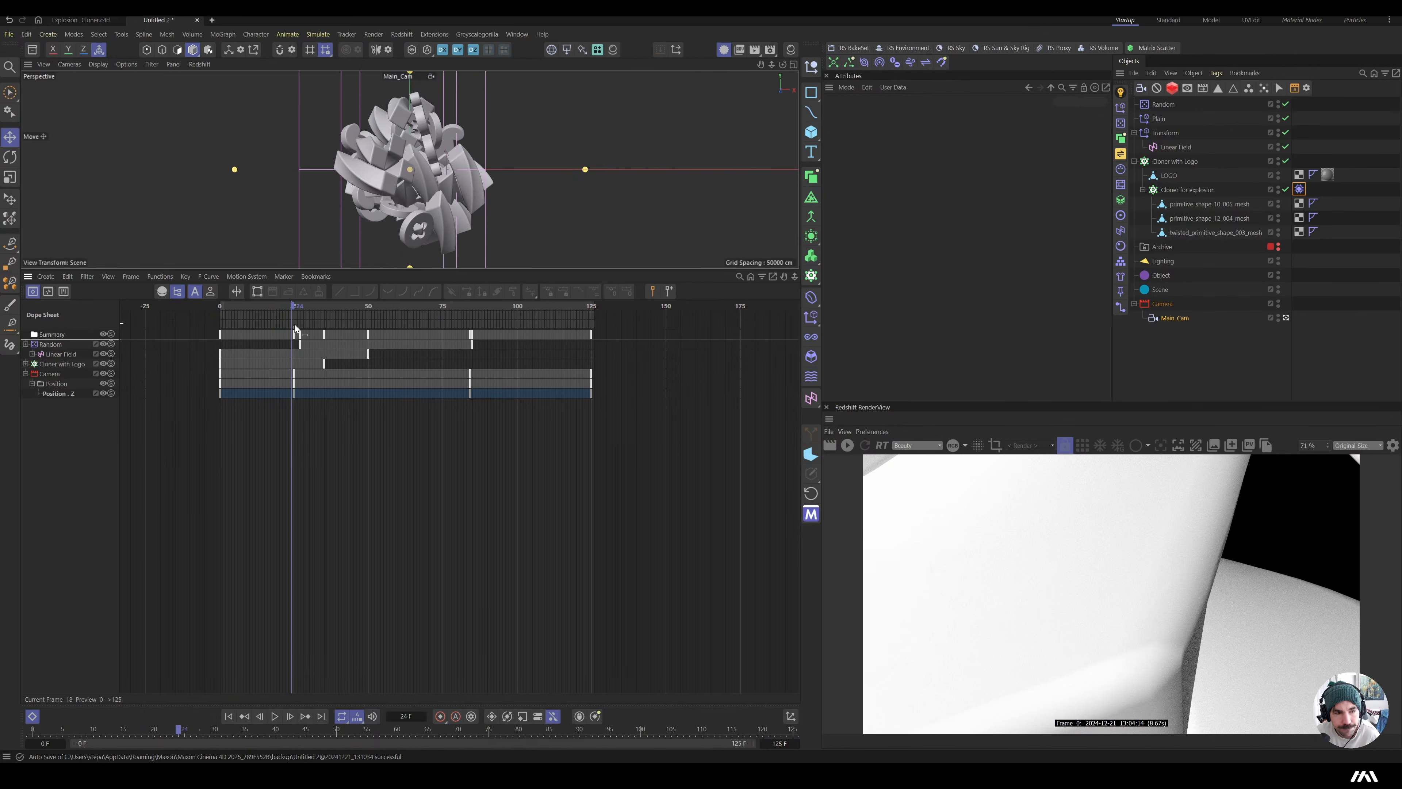
pyautogui.click(25, 364)
pyautogui.click(40, 374)
pyautogui.click(32, 374)
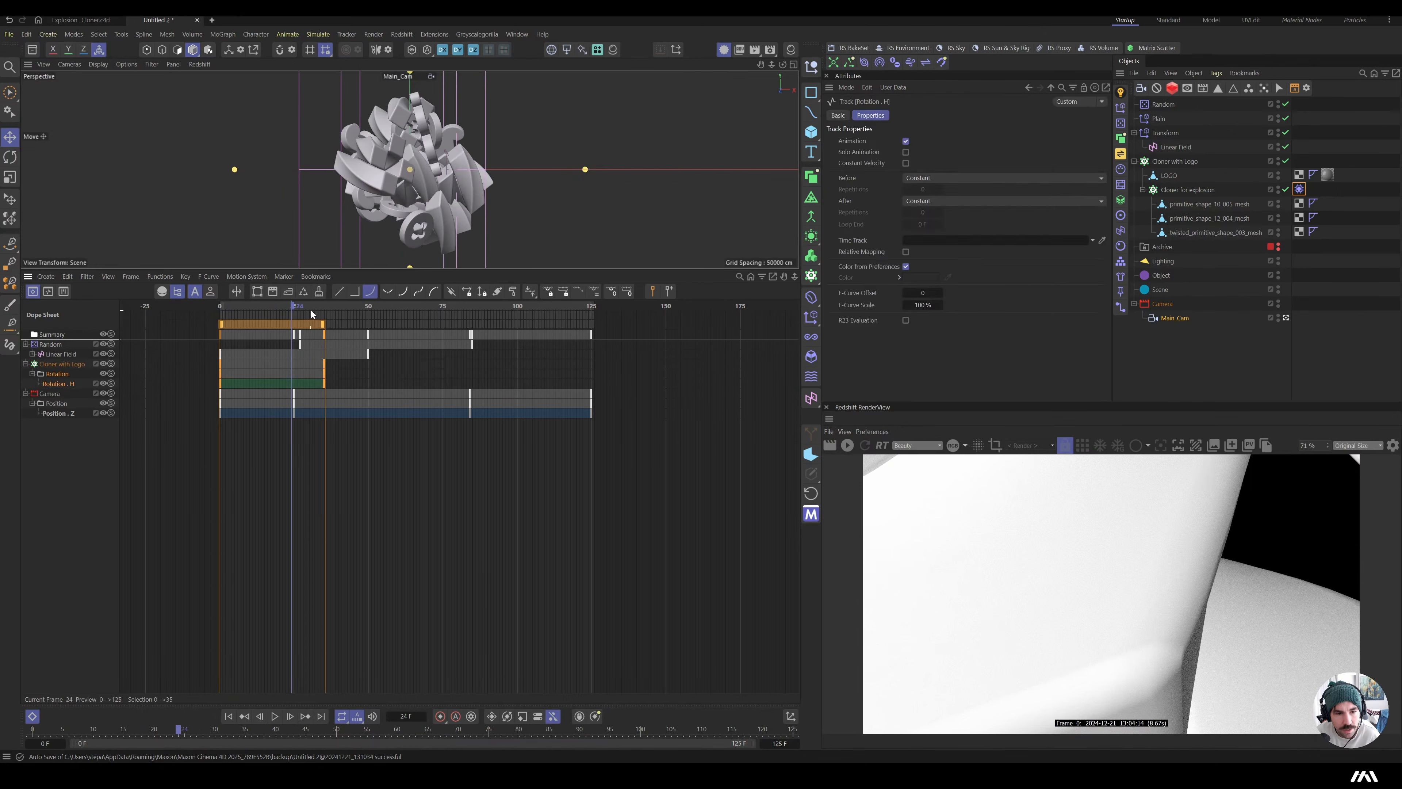
pyautogui.moveTo(292, 309); pyautogui.dragTo(324, 338)
pyautogui.press('Delete')
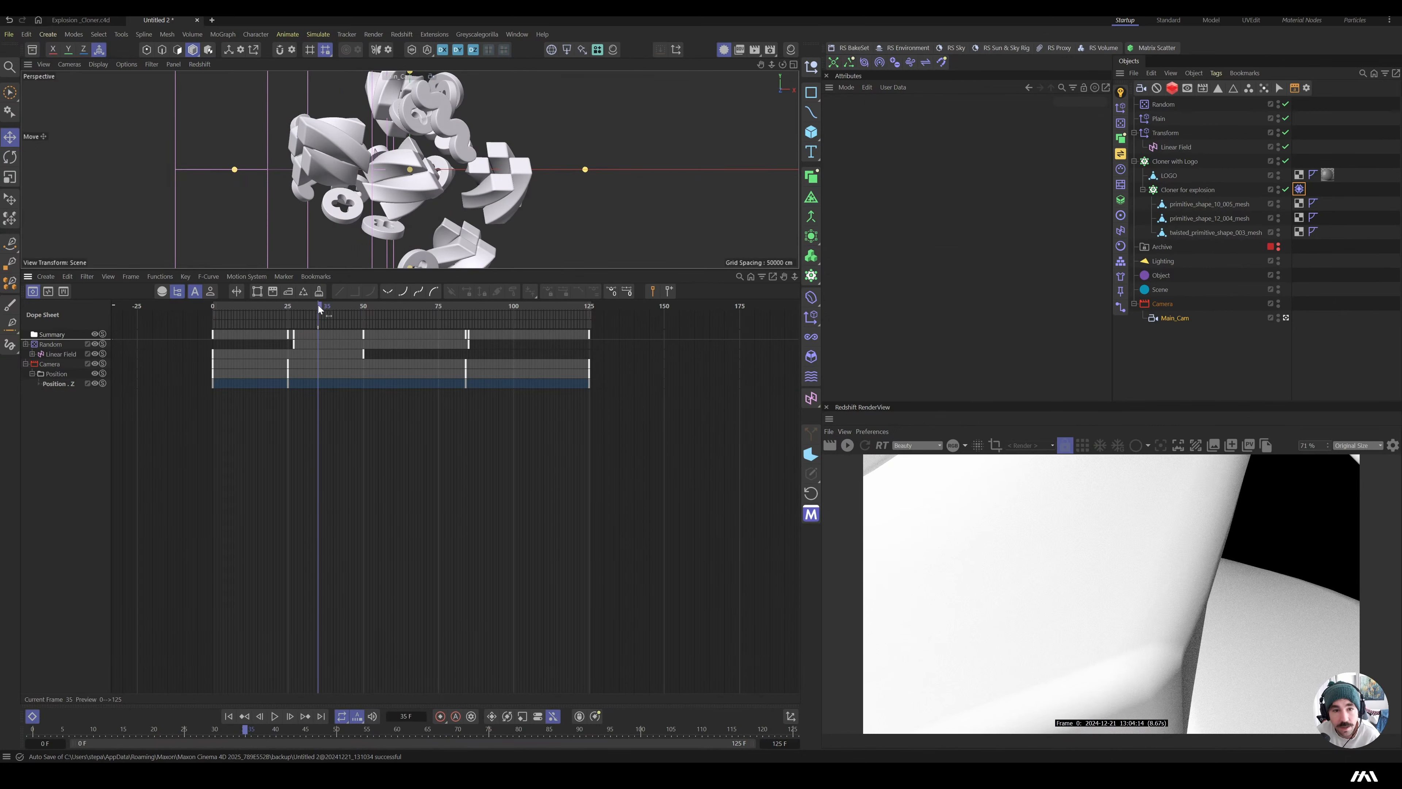
# - Keyframe the heading rotation of Cloner with Logo at 0° on frame 0
pyautogui.moveTo(319, 309); pyautogui.dragTo(340, 310)
pyautogui.click(1175, 161)
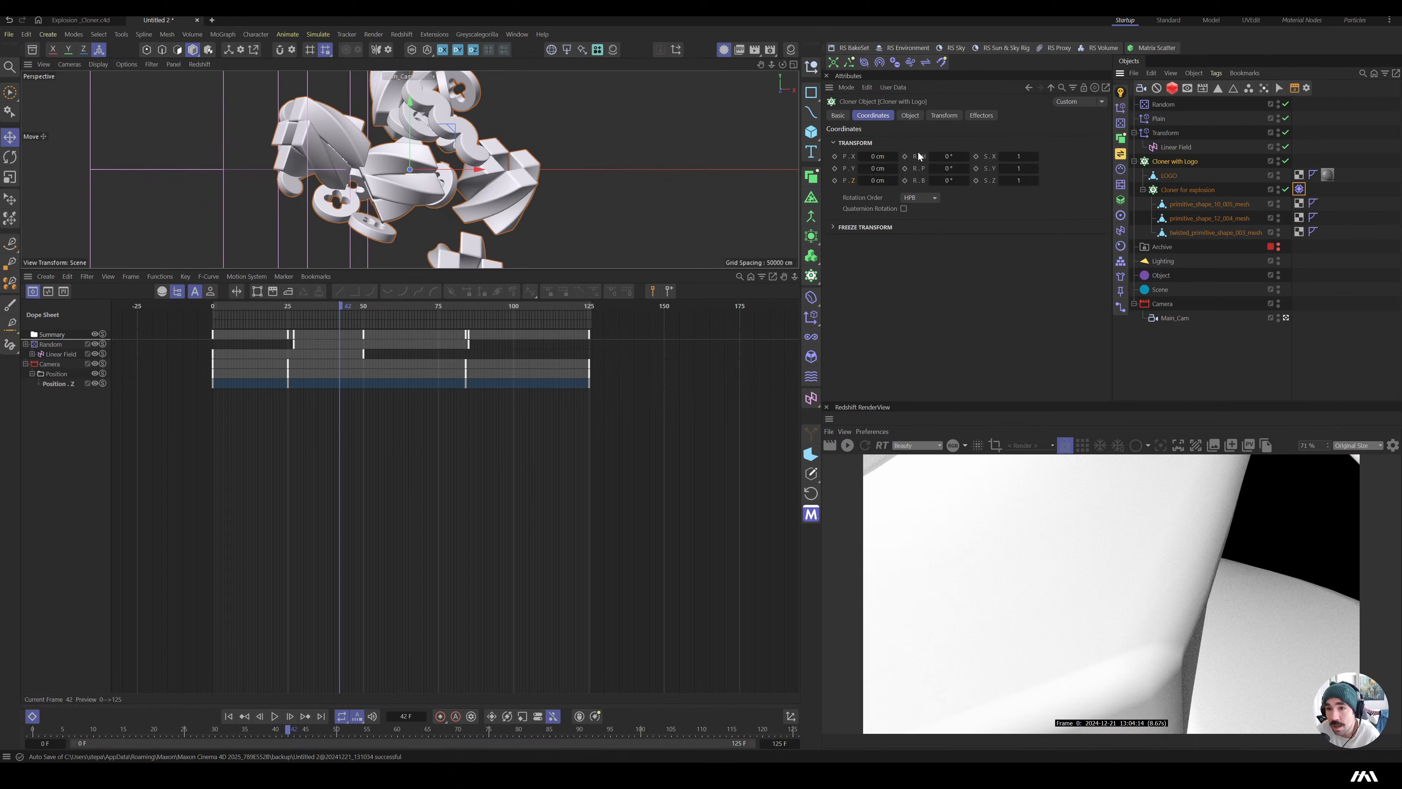
pyautogui.moveTo(941, 156); pyautogui.dragTo(939, 156)
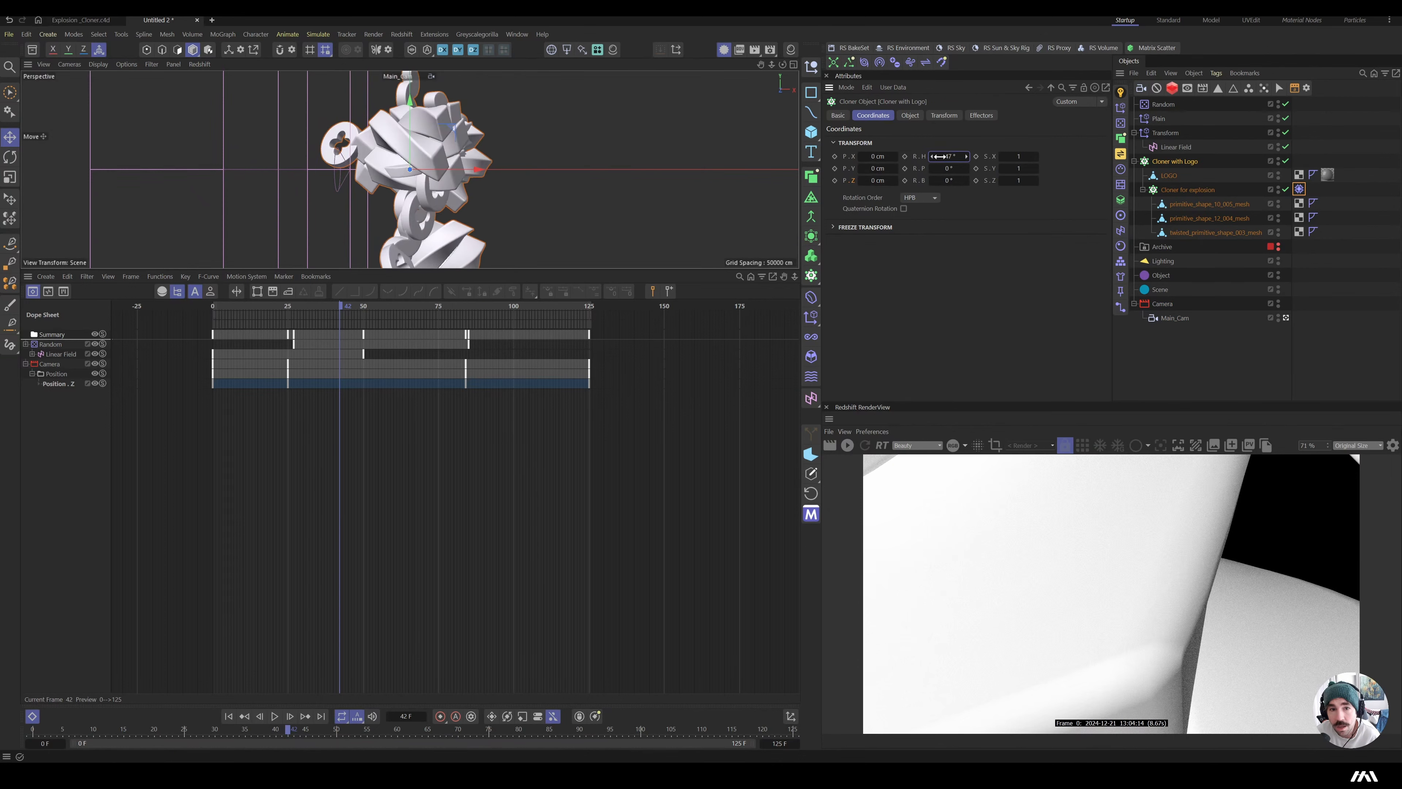
pyautogui.moveTo(338, 322); pyautogui.dragTo(212, 322)
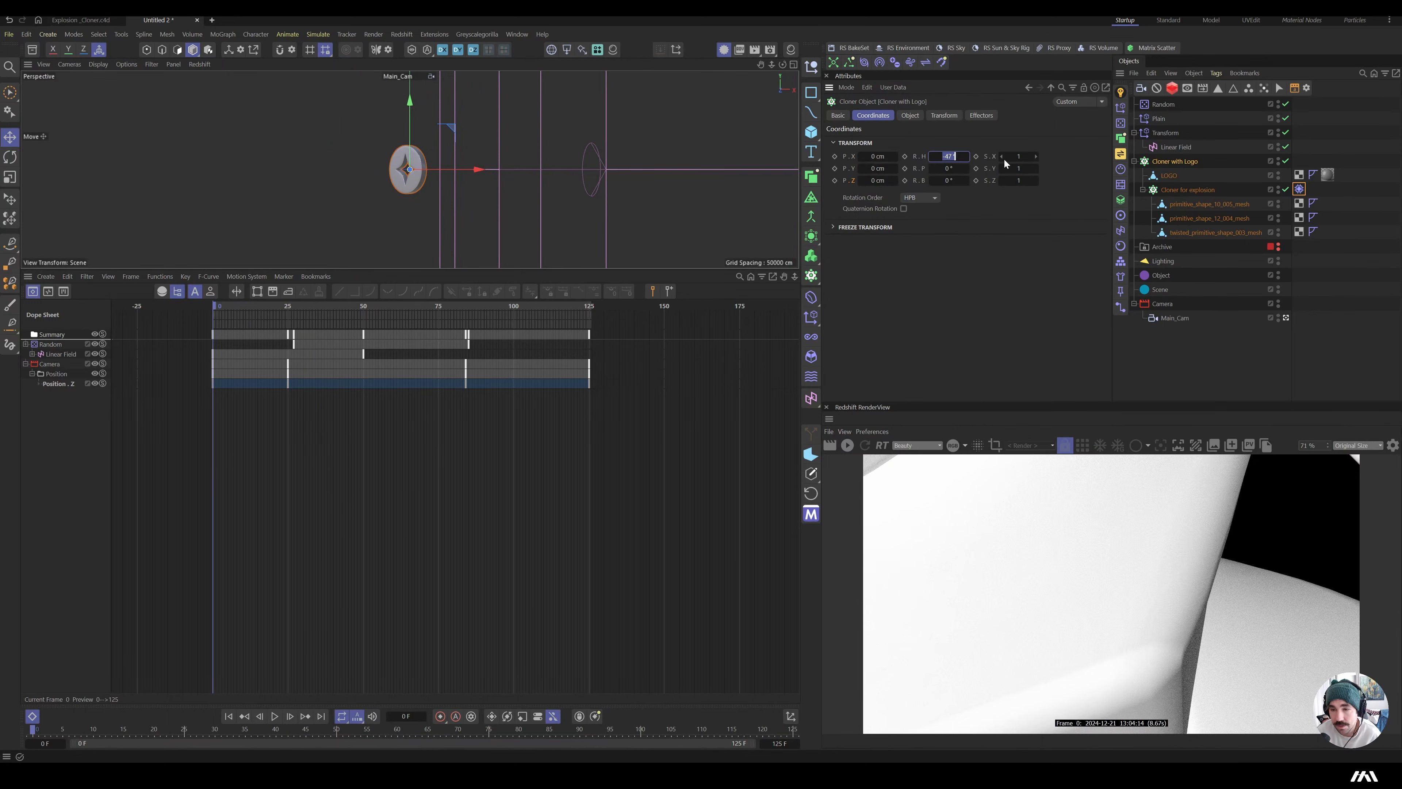
pyautogui.press('Return')
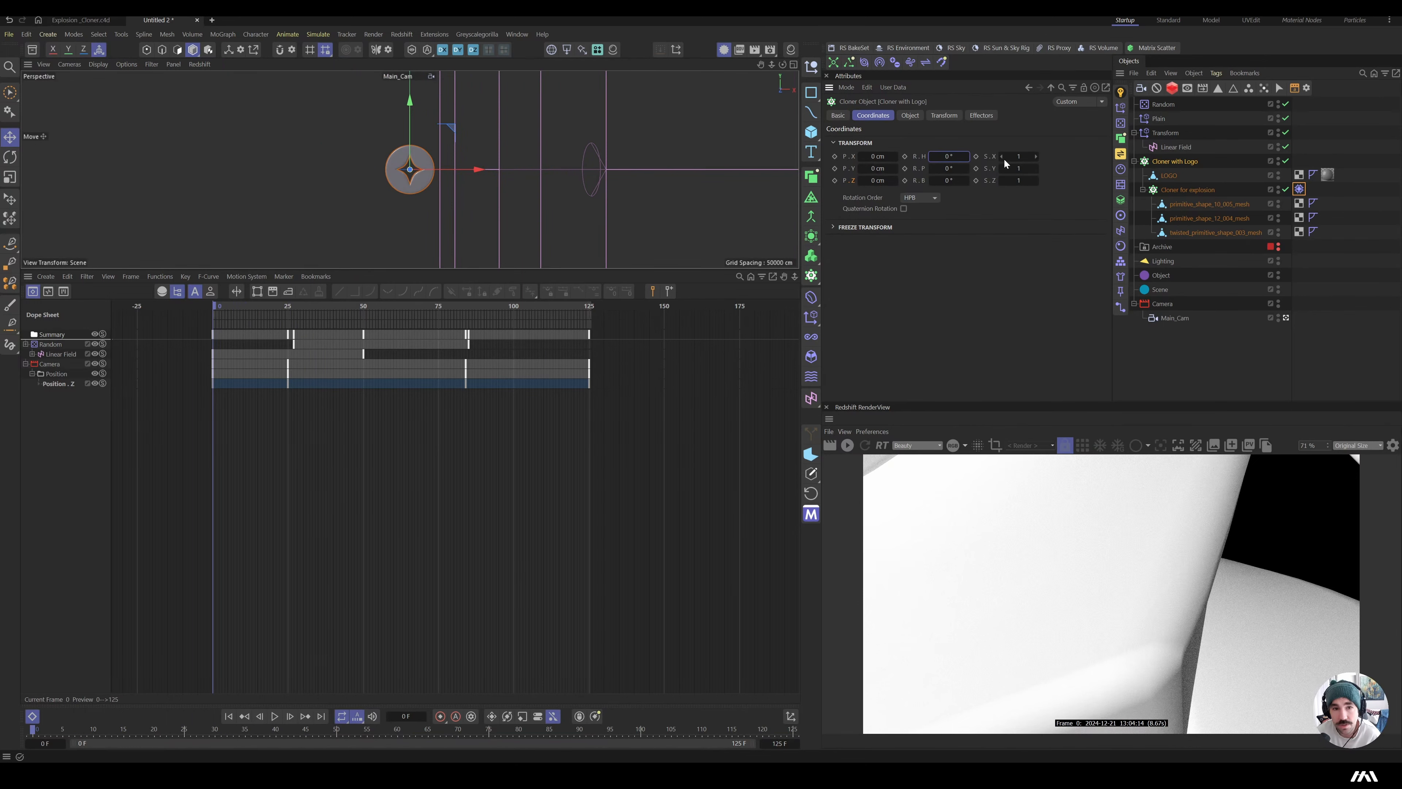
pyautogui.click(905, 157)
# - Keyframe the heading rotation of Cloner with Logo at -121° on frame 26
pyautogui.moveTo(230, 314); pyautogui.dragTo(300, 318)
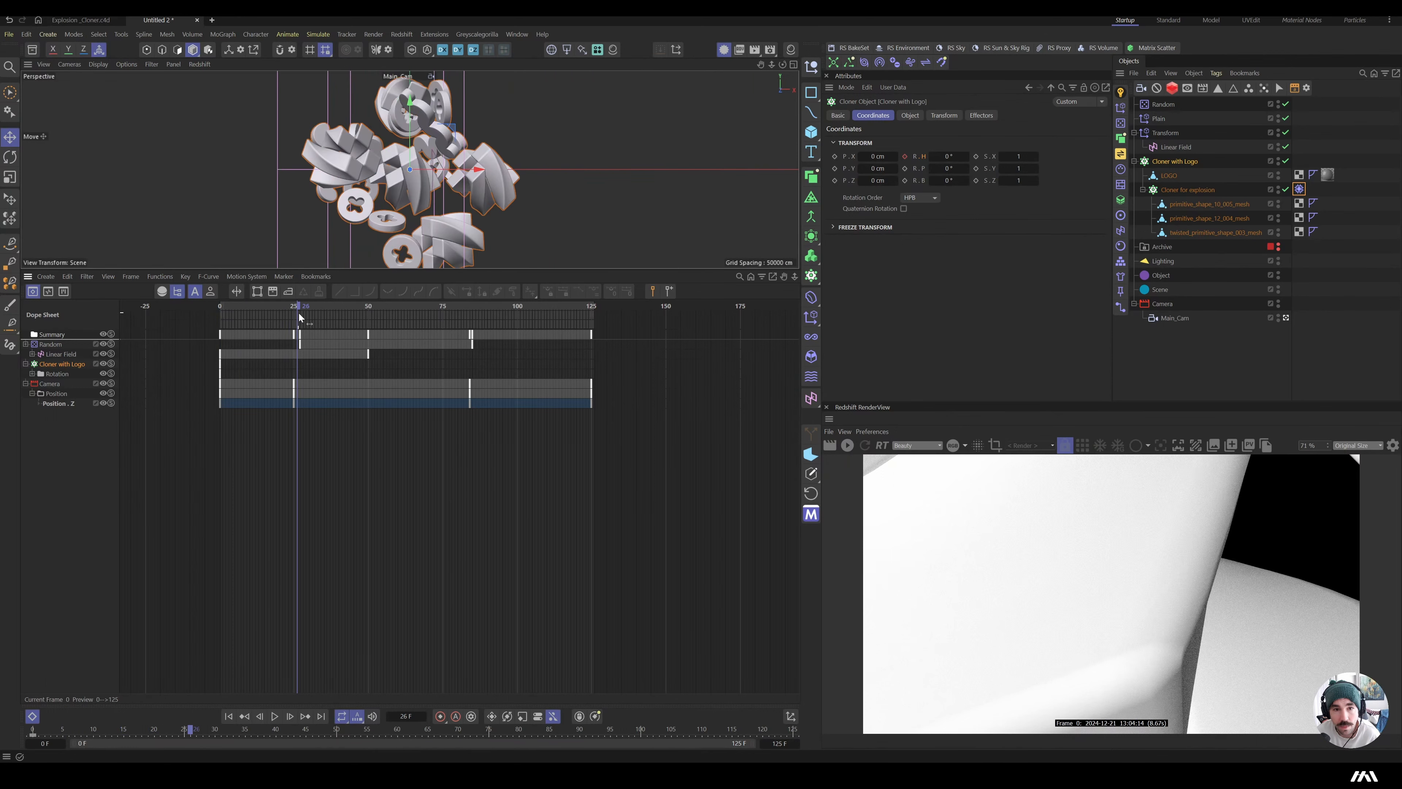
pyautogui.moveTo(948, 157); pyautogui.dragTo(894, 157)
pyautogui.click(905, 156)
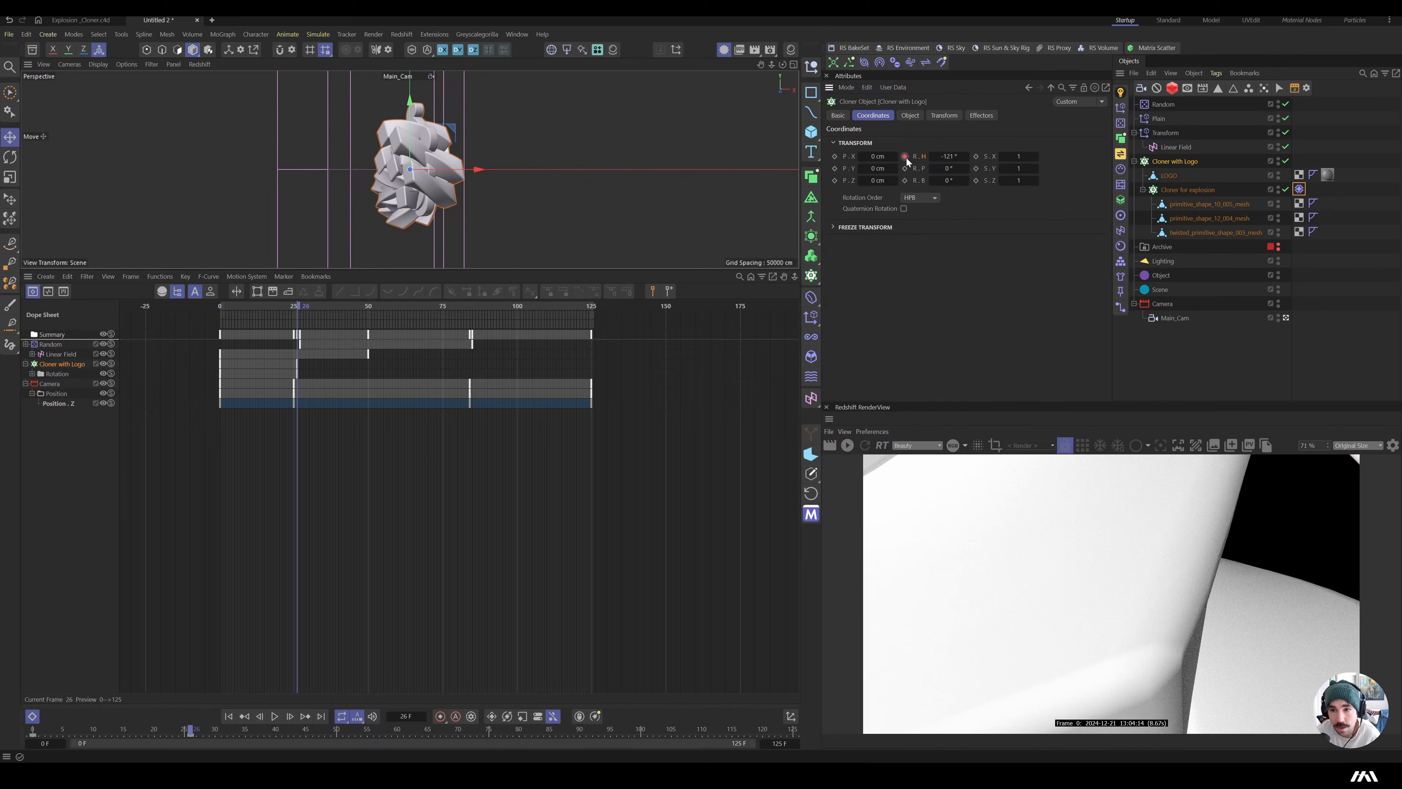
pyautogui.moveTo(298, 308); pyautogui.dragTo(203, 343)
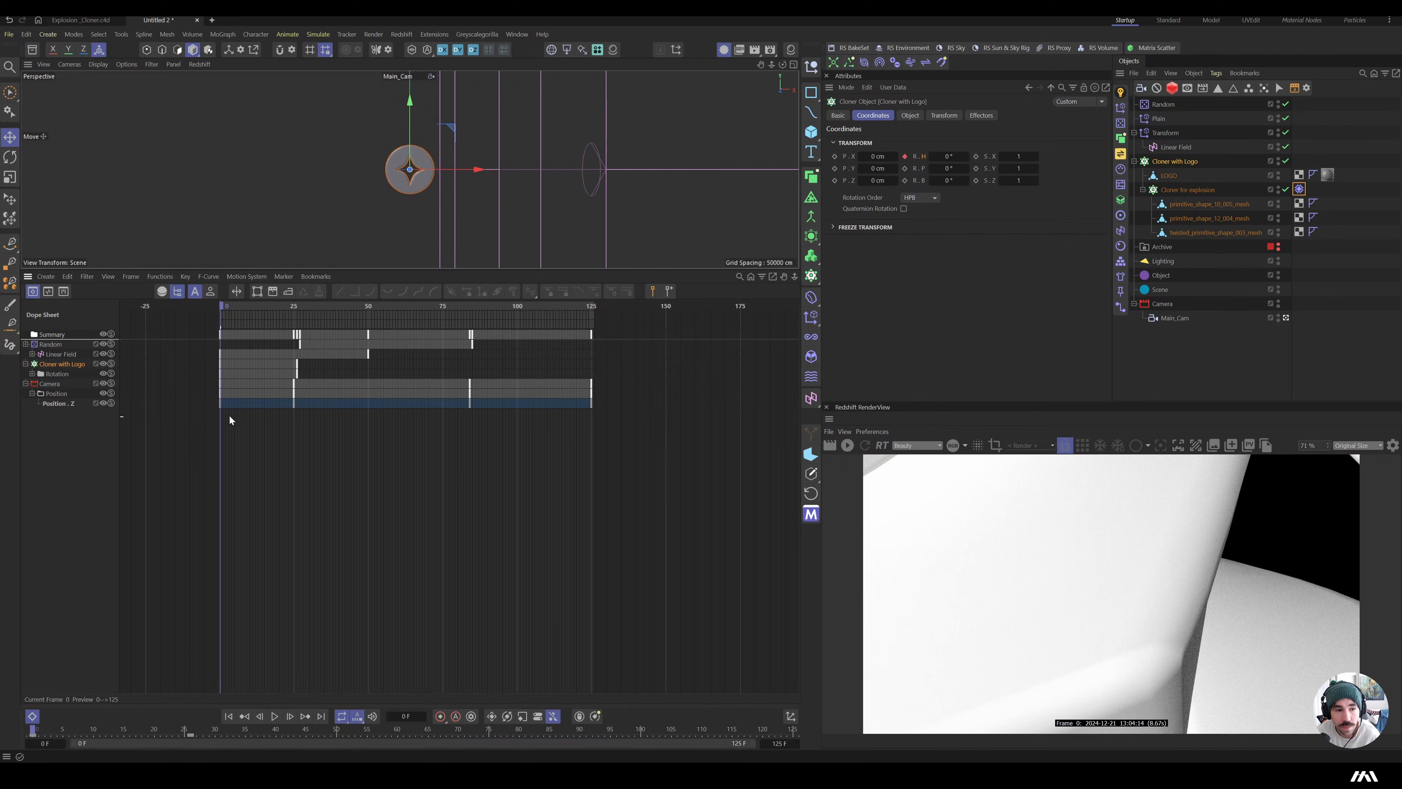
# - Shift the first two camera Position Z keys to frames 12 and 37 and play back the new timing
pyautogui.moveTo(301, 413); pyautogui.dragTo(253, 406)
pyautogui.moveTo(255, 306); pyautogui.dragTo(300, 330)
pyautogui.press('F8')
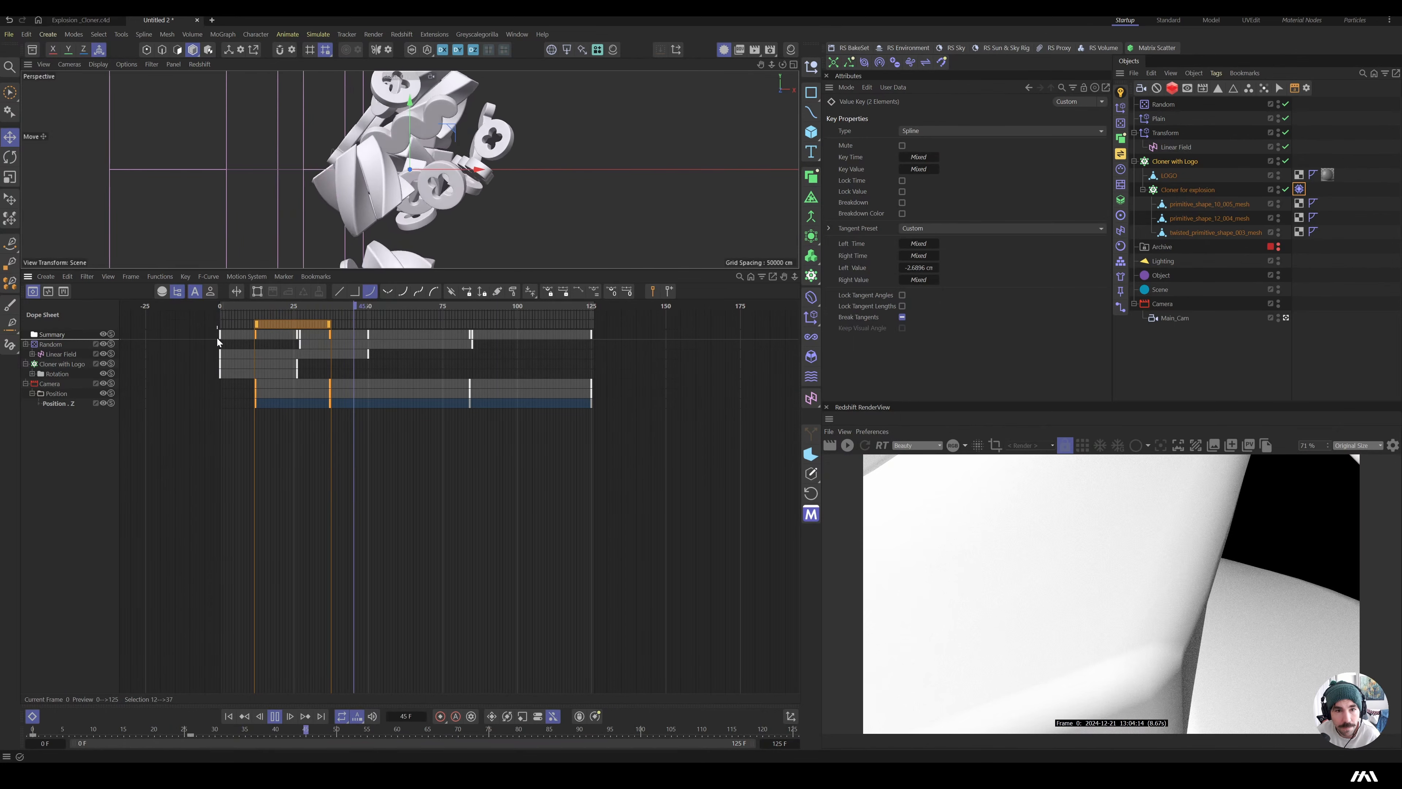
pyautogui.press('F8')
pyautogui.moveTo(344, 306); pyautogui.dragTo(241, 331)
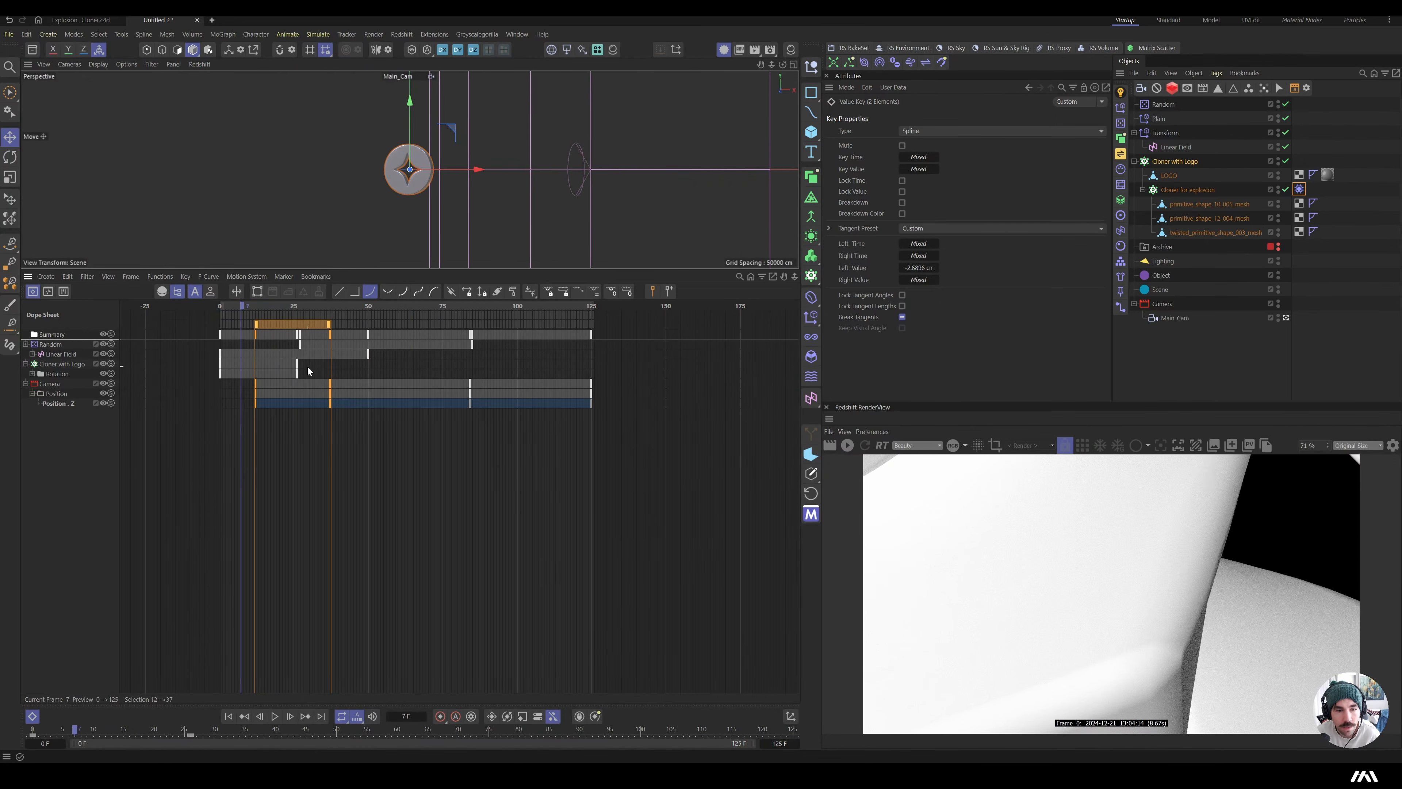
# - Apply the Motion Manager ease with In X 0.61 and In Y 0.01 to both Cloner with Logo rotation keys and preview it
pyautogui.moveTo(303, 367); pyautogui.dragTo(203, 376)
pyautogui.click(811, 514)
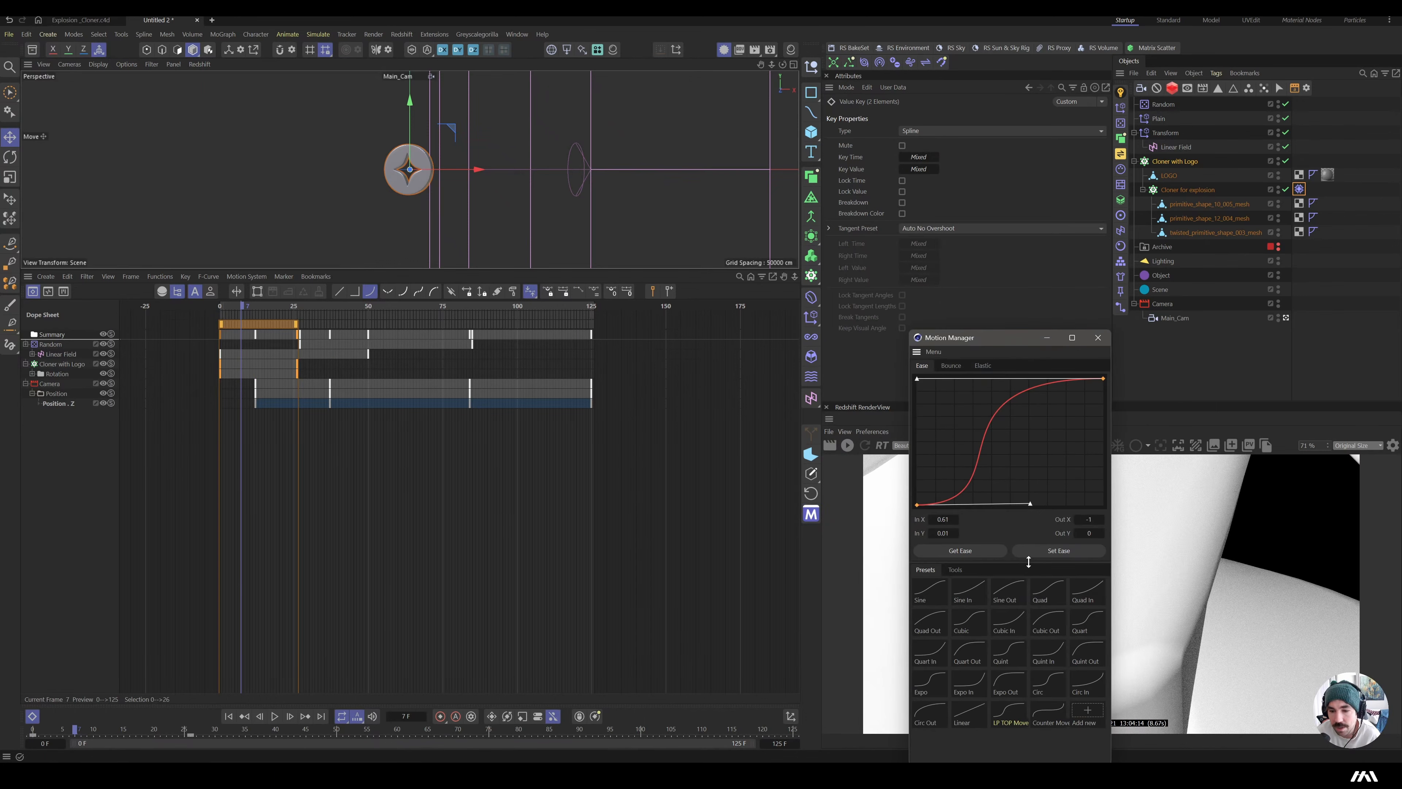
pyautogui.click(1059, 550)
pyautogui.click(197, 309)
pyautogui.press('F8')
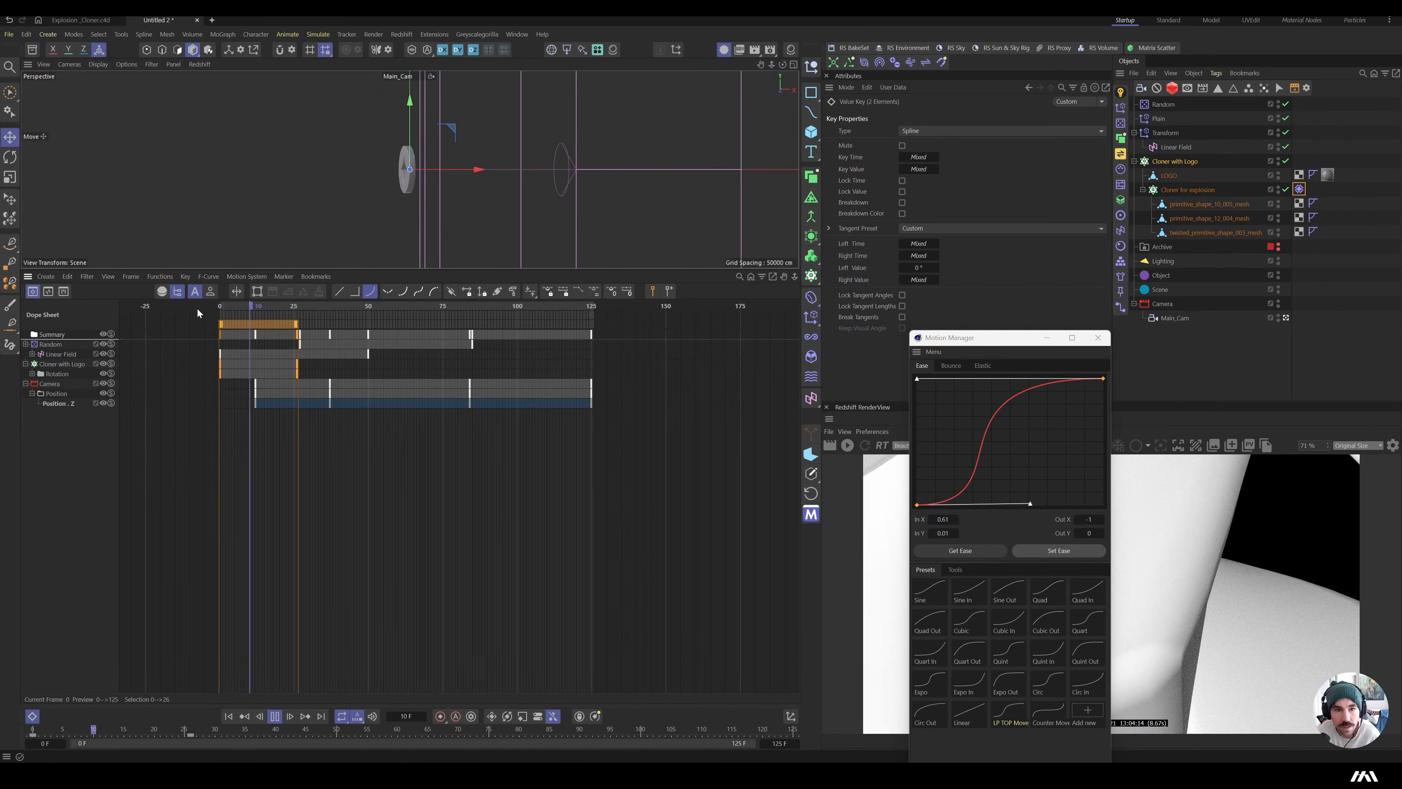
pyautogui.press('F8')
# - Move the end rotation key of Cloner with Logo to frame 50, preview the slower spin and close the Motion Manager
pyautogui.click(303, 380)
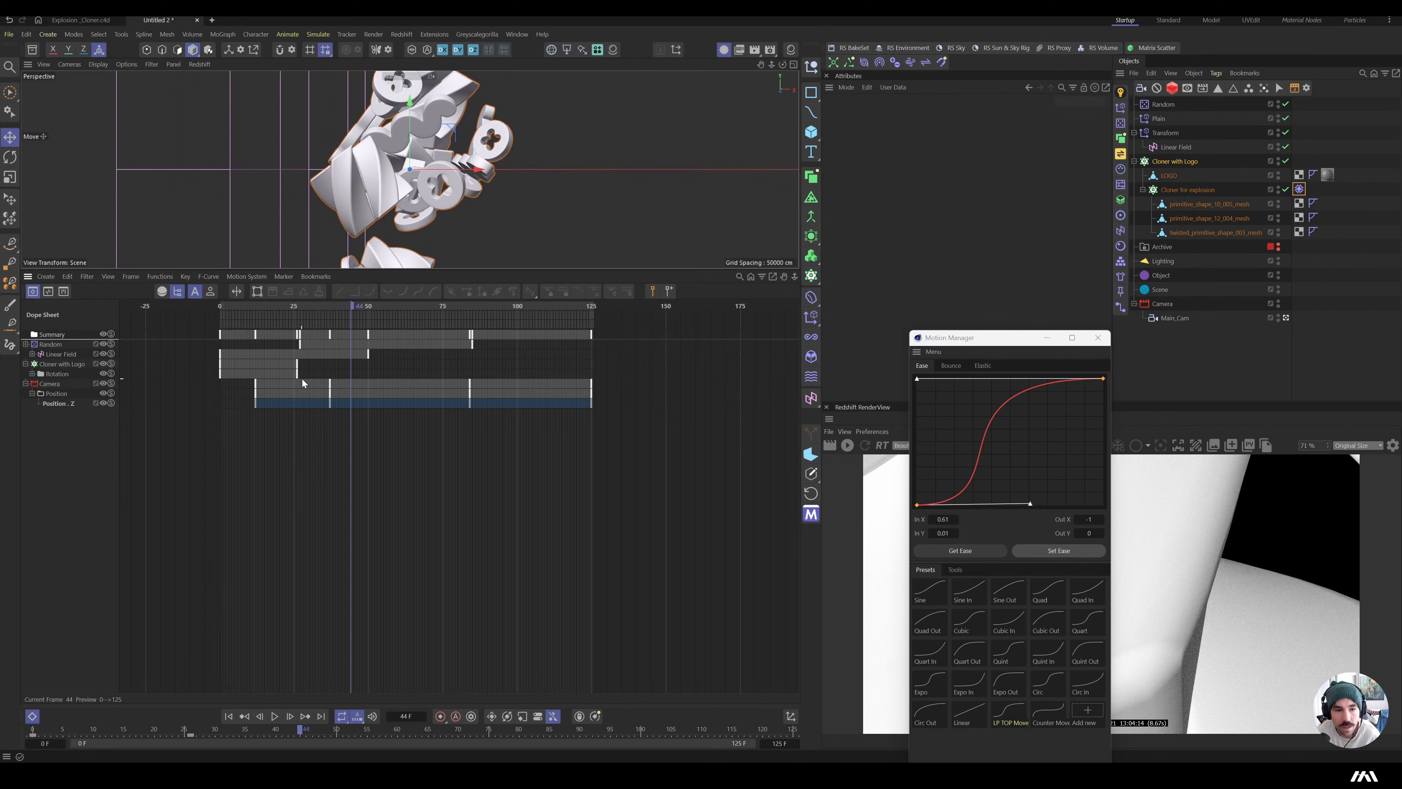
pyautogui.moveTo(297, 376); pyautogui.dragTo(368, 375)
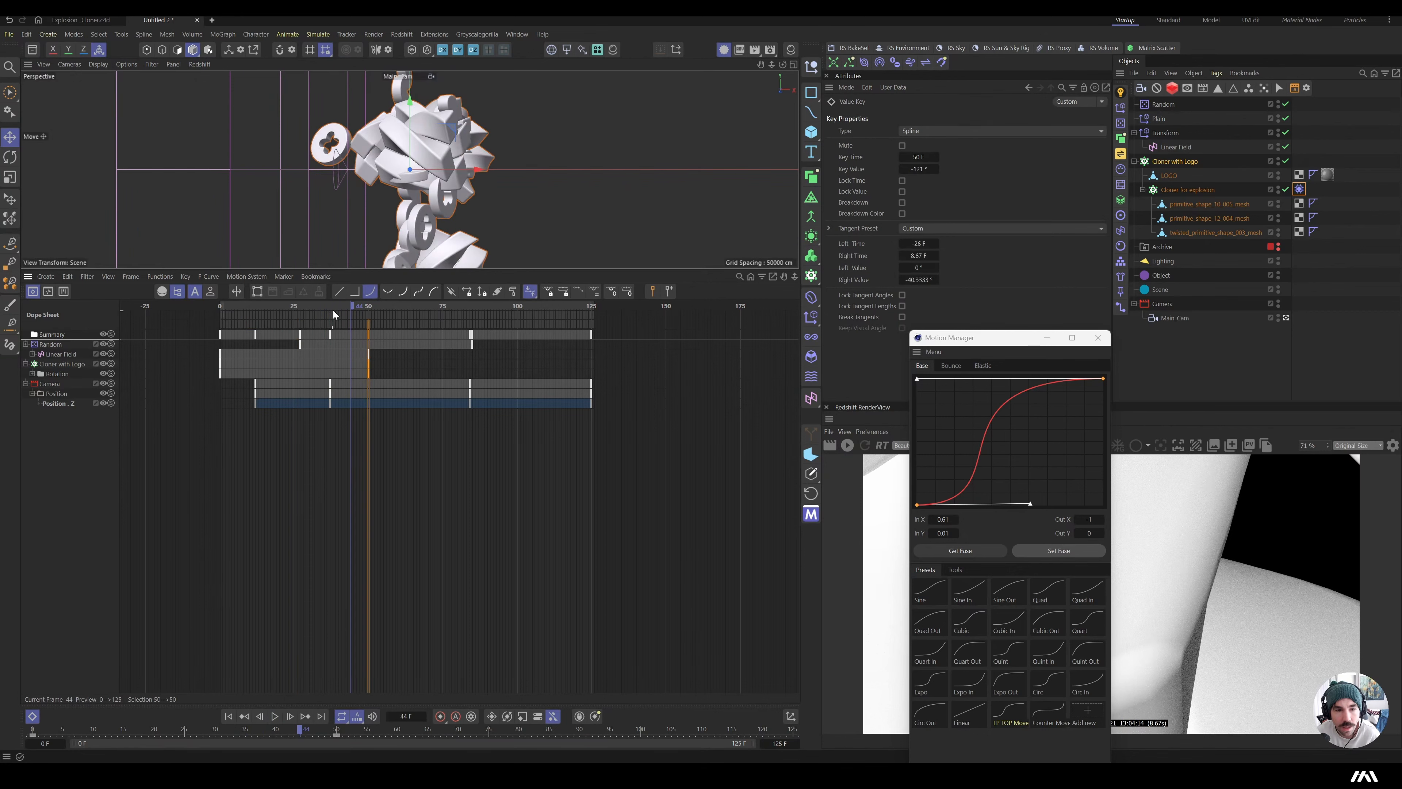
pyautogui.click(166, 311)
pyautogui.press('F8')
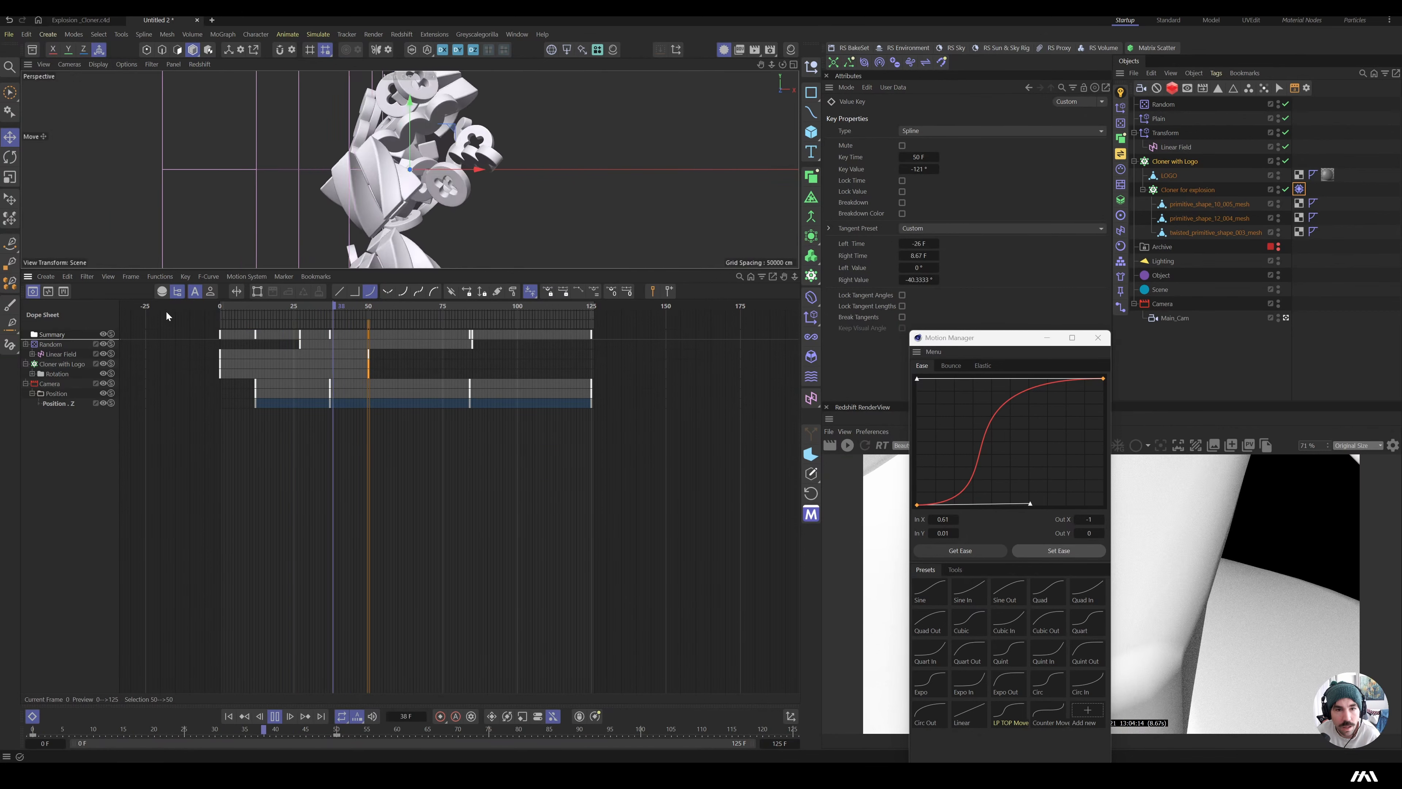
pyautogui.press('F8')
pyautogui.moveTo(392, 305); pyautogui.dragTo(235, 305)
pyautogui.click(1097, 338)
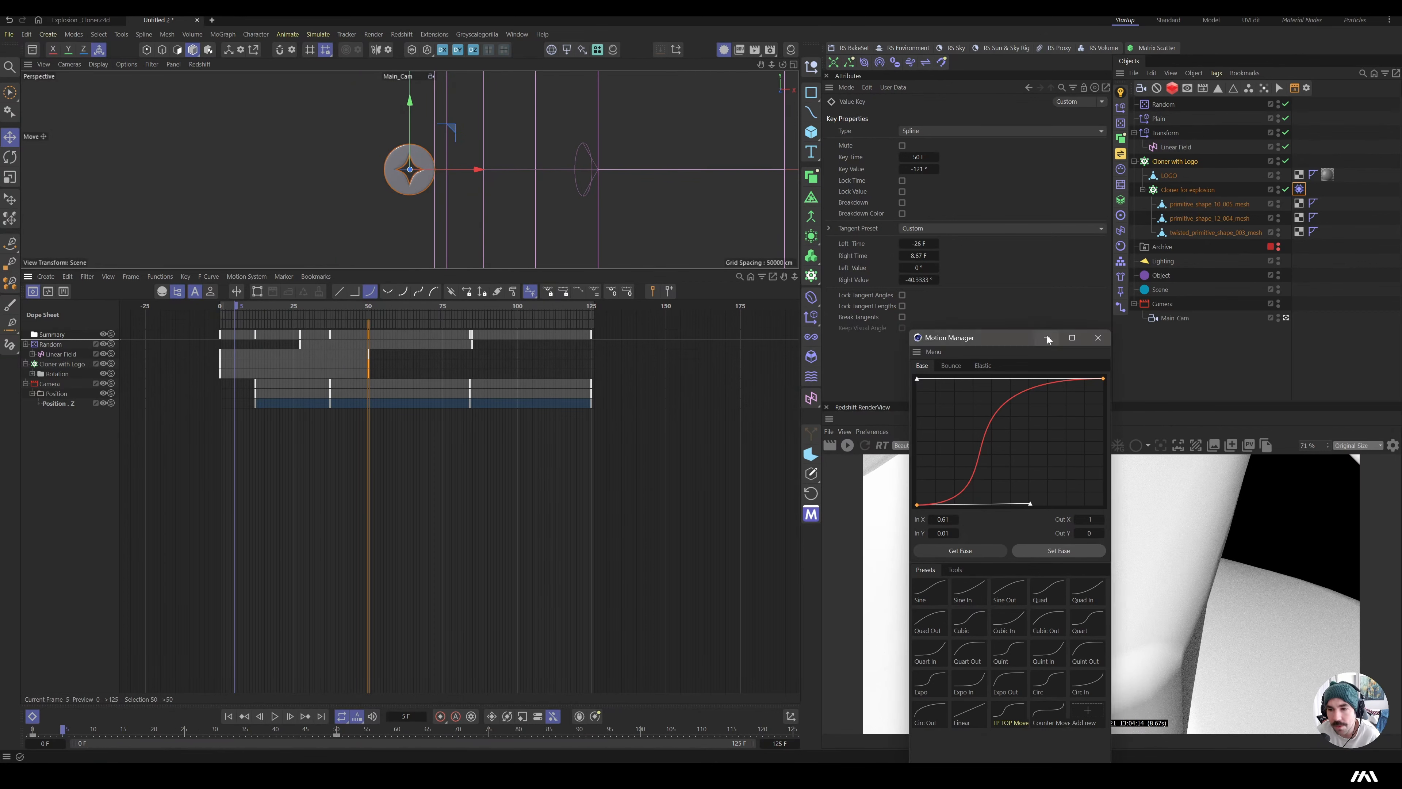
# - Rename the Plain effector as Scale and scrub through the explosion
pyautogui.click(1157, 118)
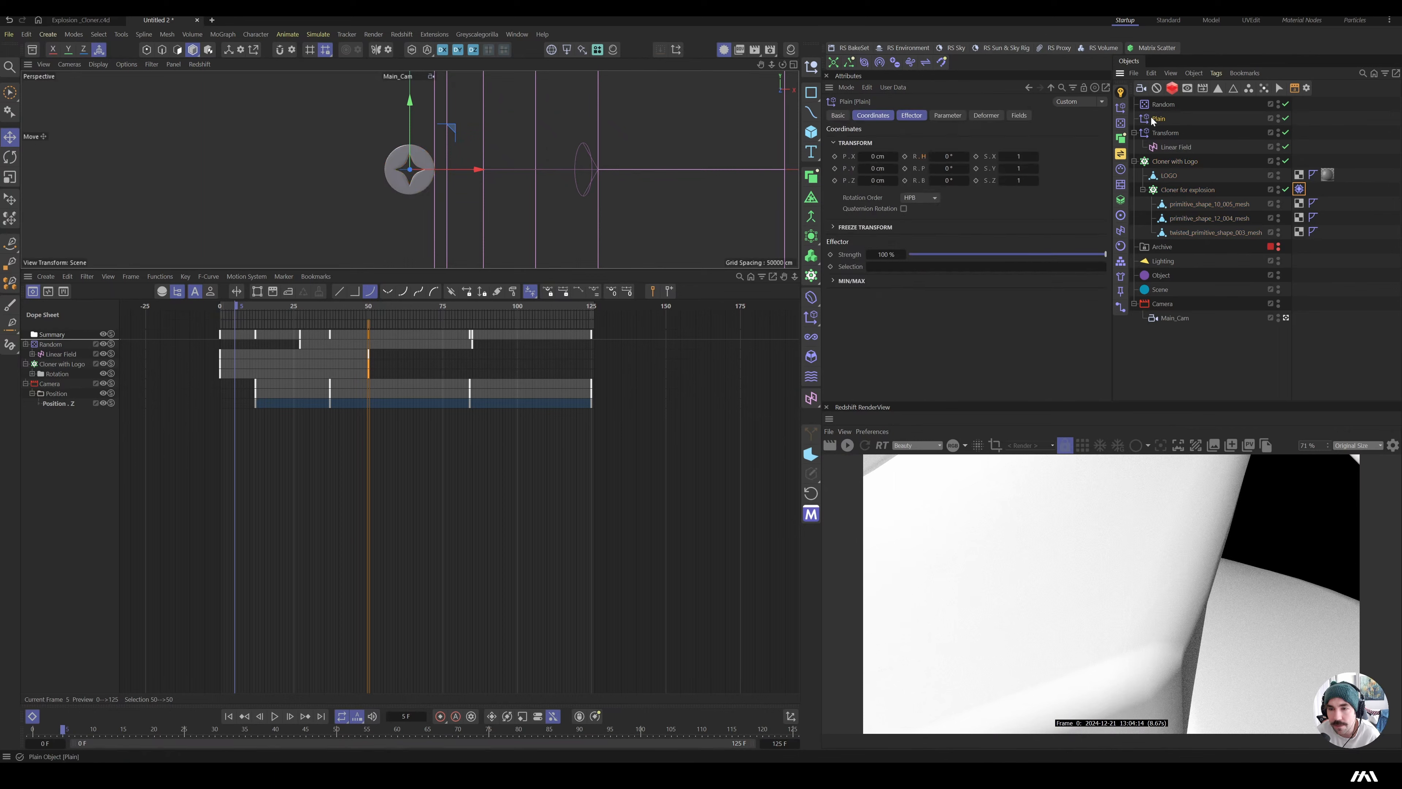
pyautogui.moveTo(370, 306); pyautogui.dragTo(310, 317)
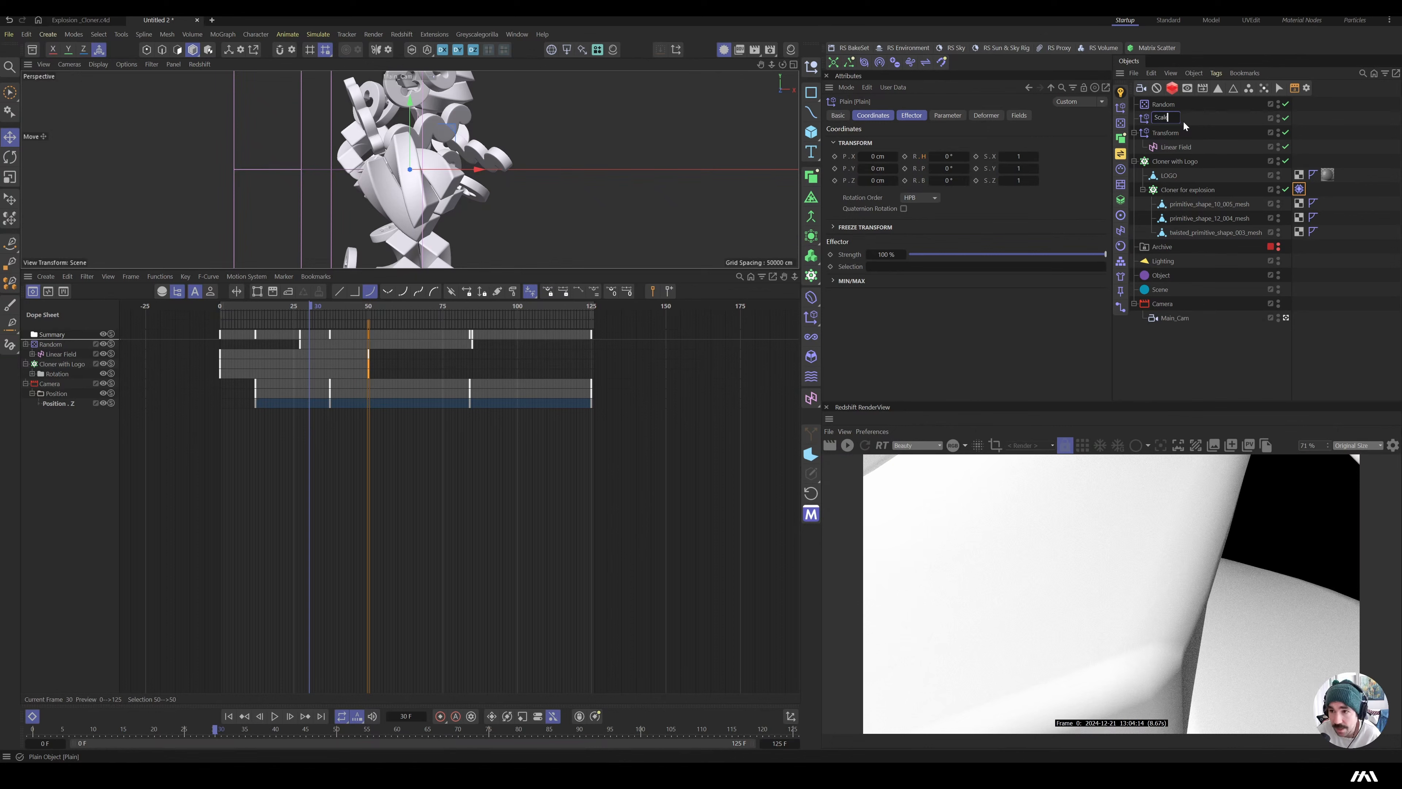
pyautogui.press('Return')
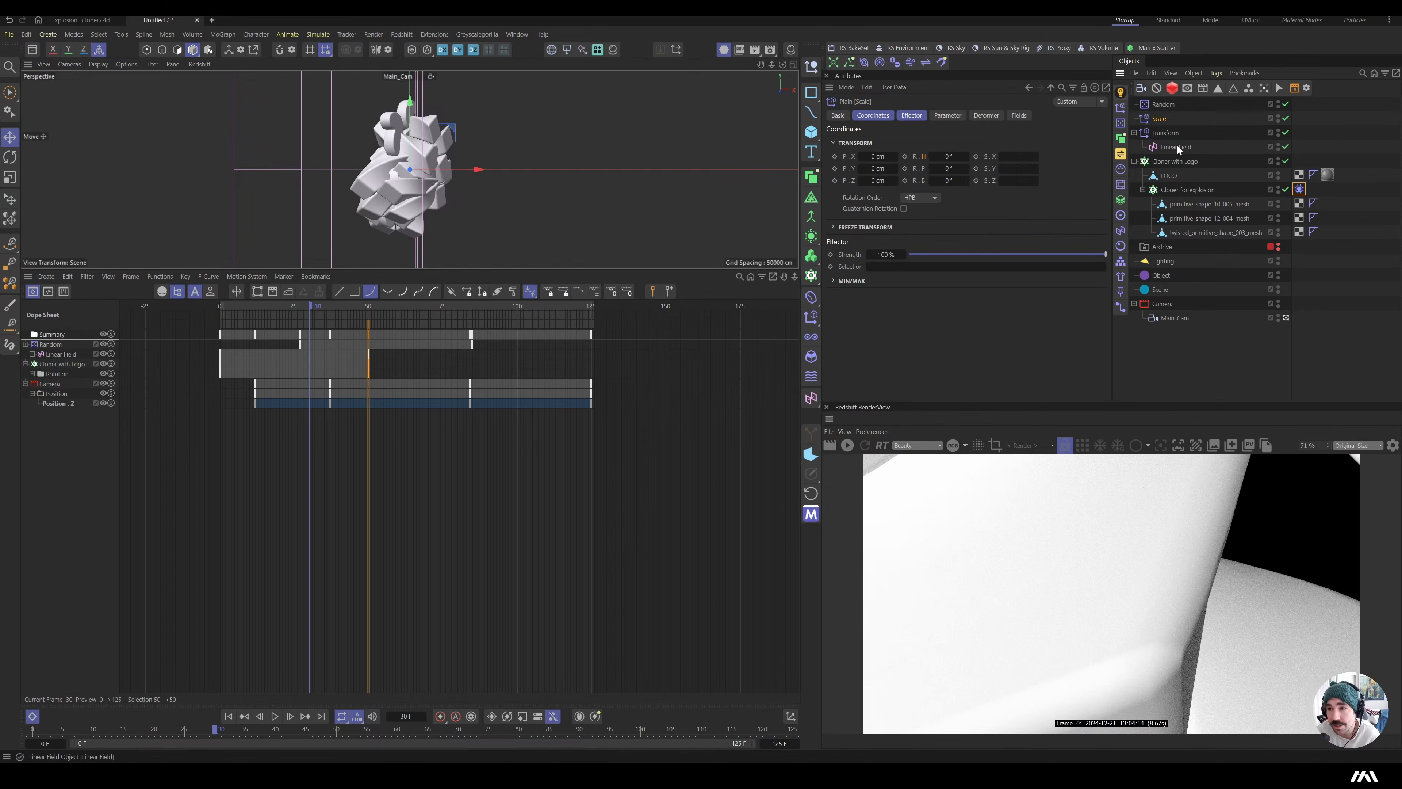
pyautogui.moveTo(347, 310); pyautogui.dragTo(286, 315)
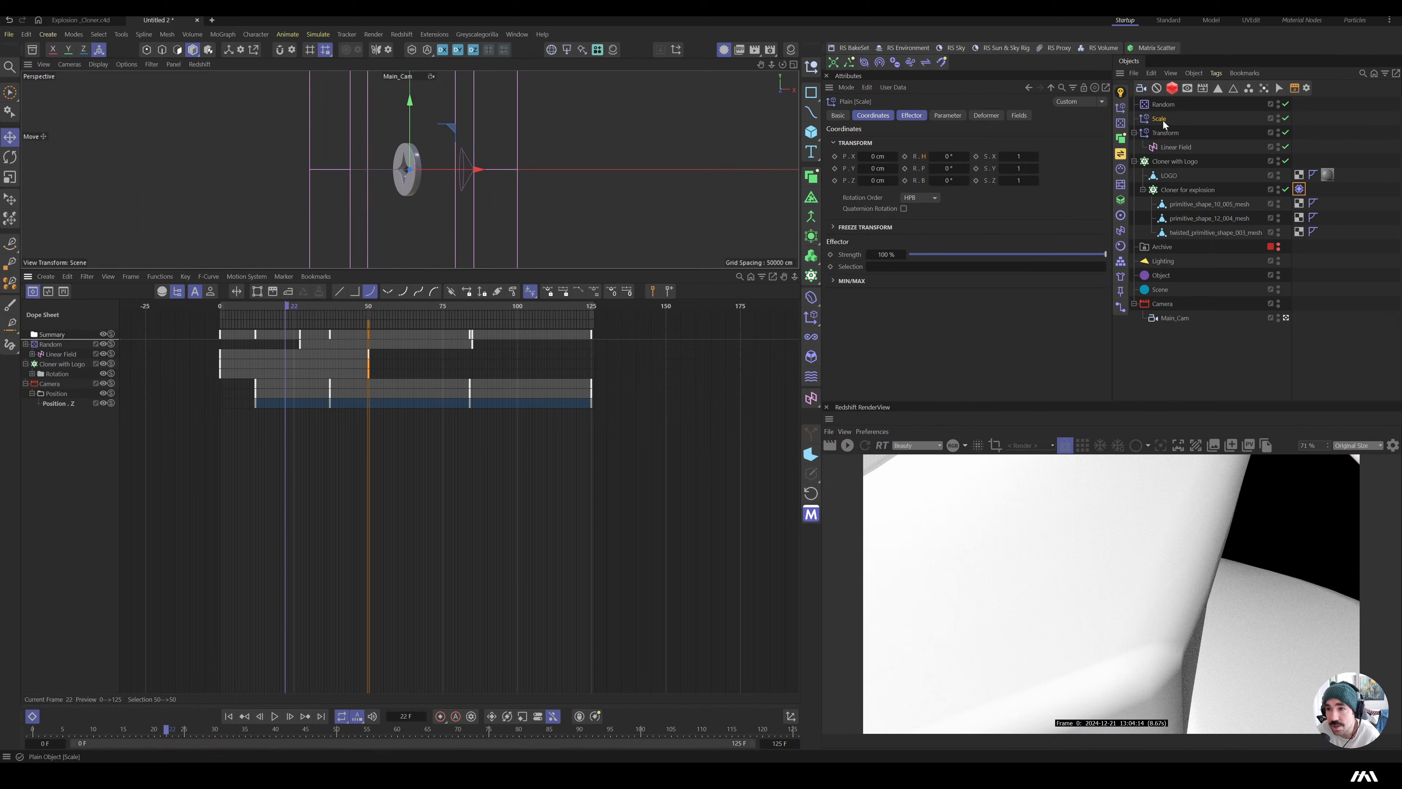
# - Set the Scale effector's uniform scale to 0.74 and play back the animation
pyautogui.click(951, 115)
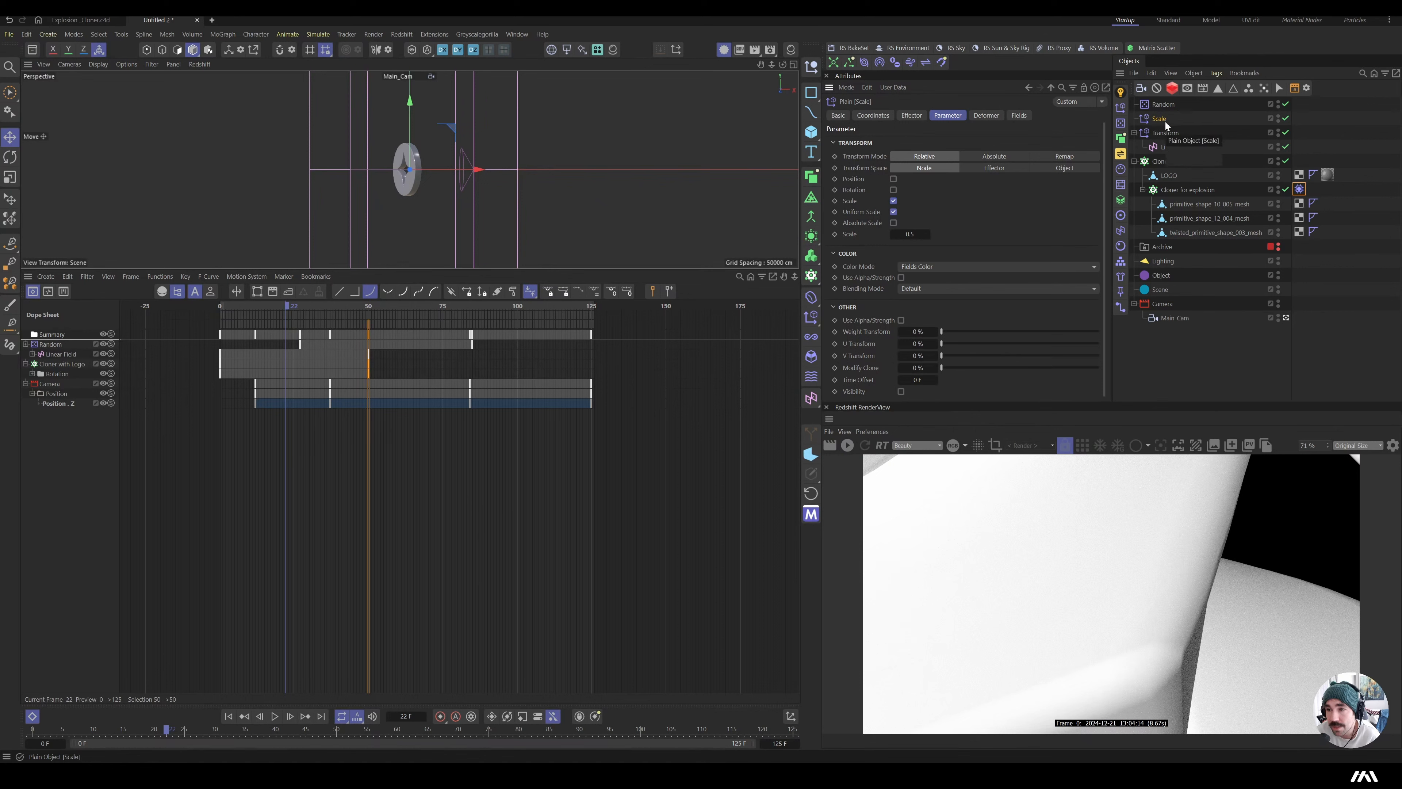
pyautogui.moveTo(915, 234); pyautogui.dragTo(925, 234)
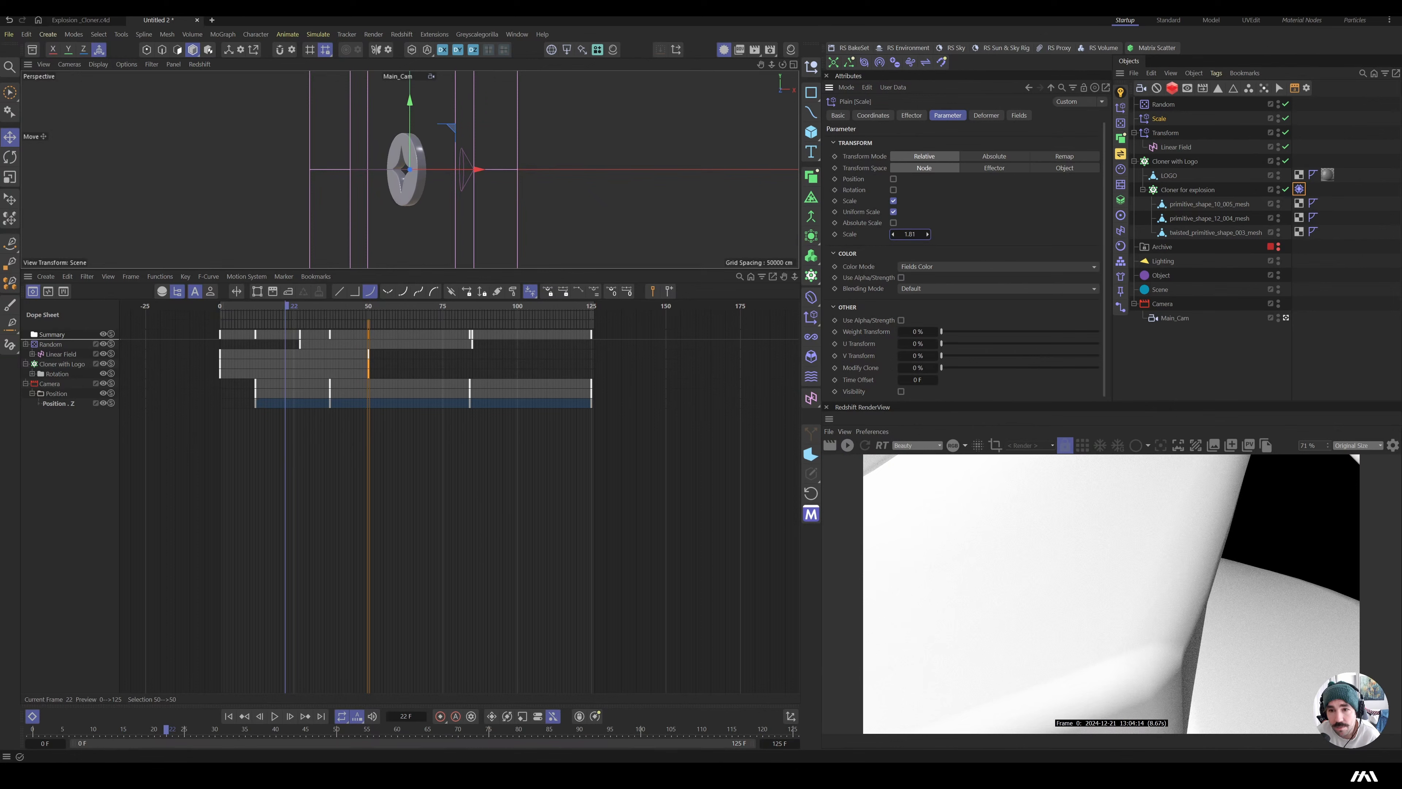
pyautogui.moveTo(407, 307); pyautogui.dragTo(188, 316)
pyautogui.press('F8')
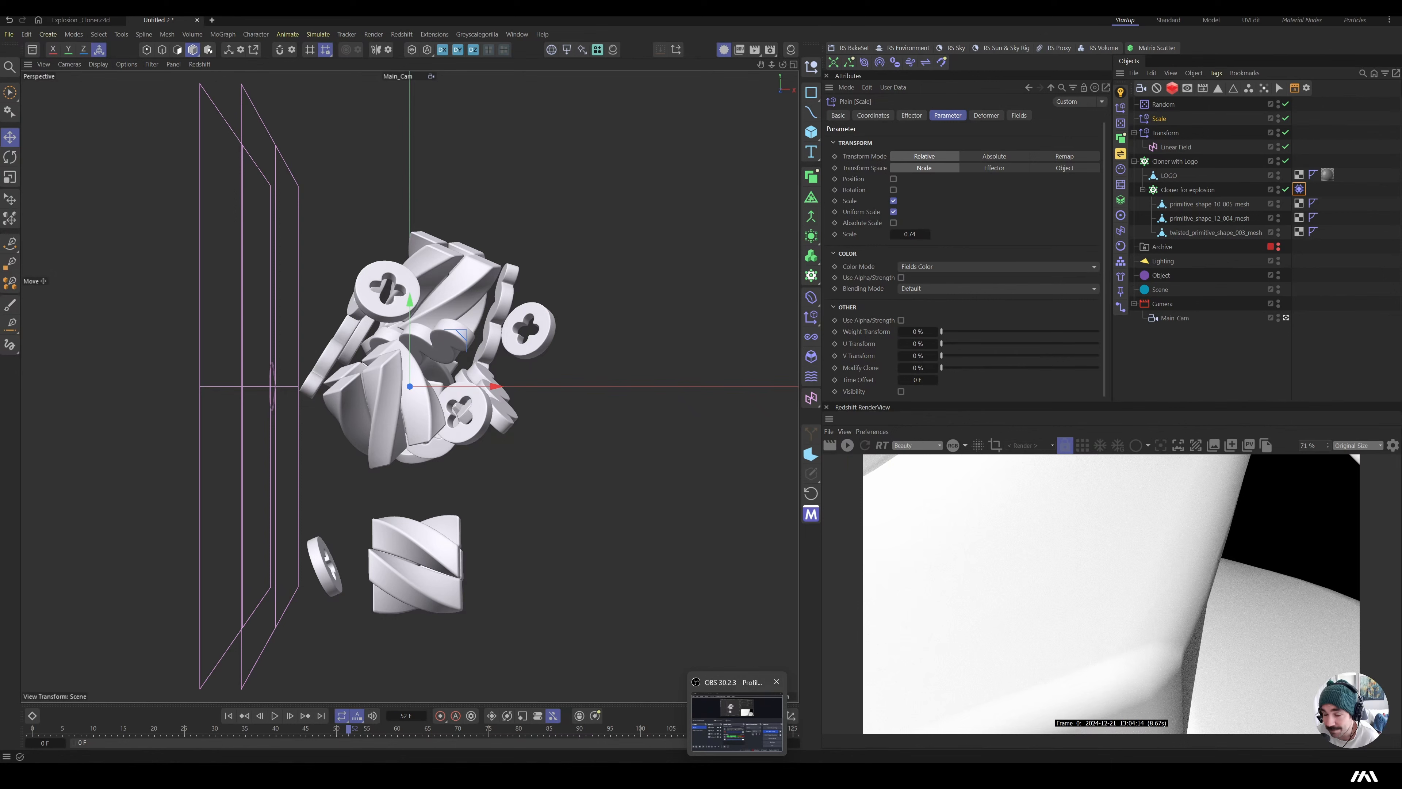
pyautogui.click(737, 721)
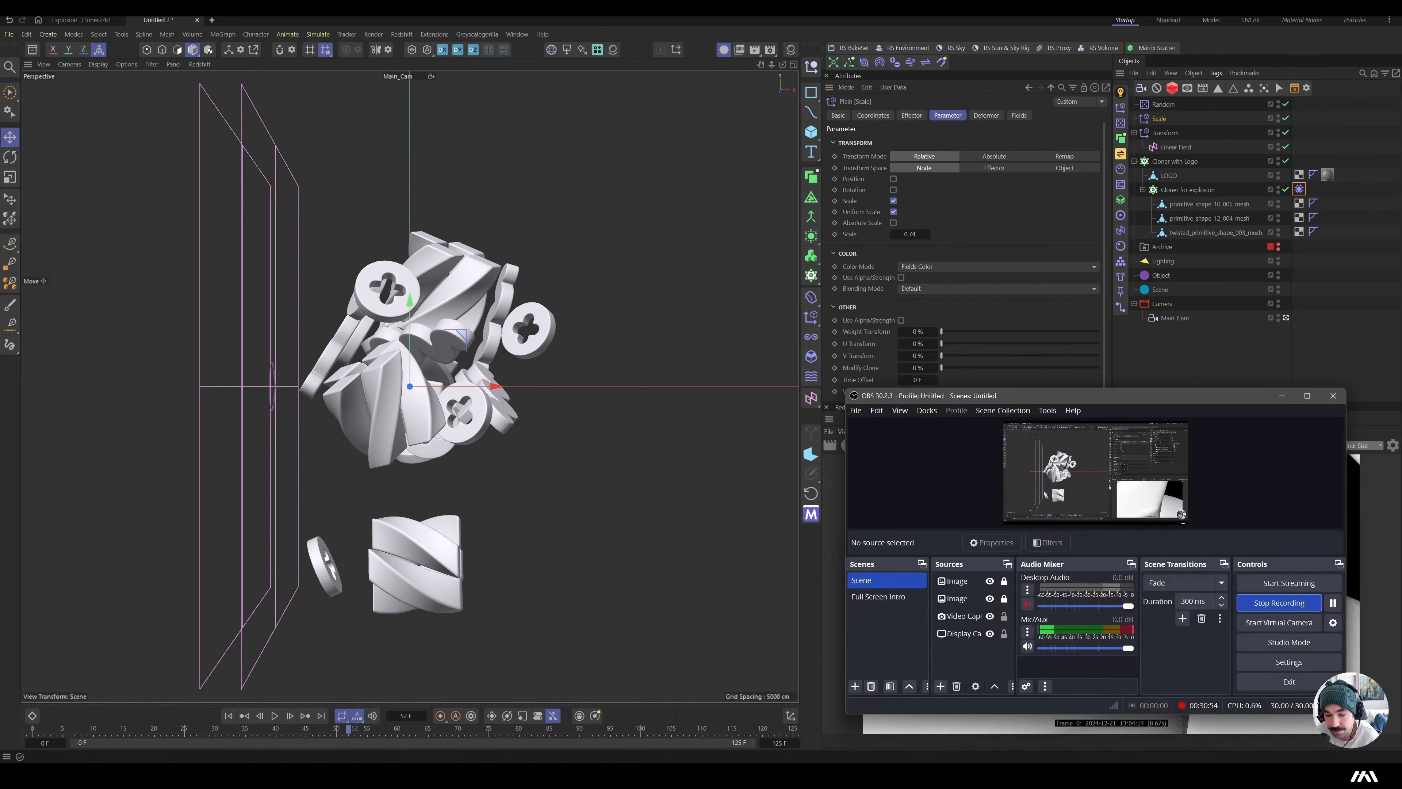
pyautogui.click(1292, 603)
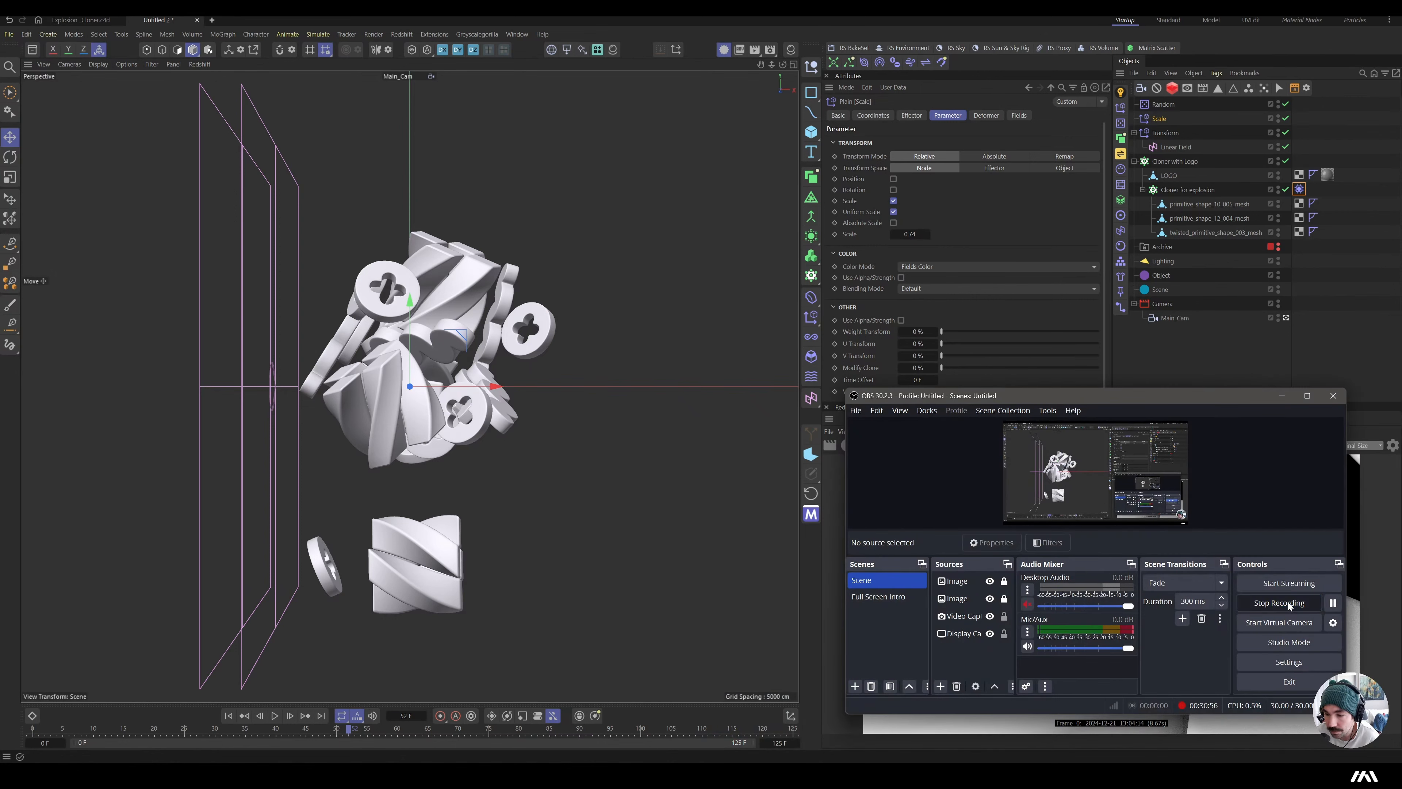
pyautogui.click(1281, 396)
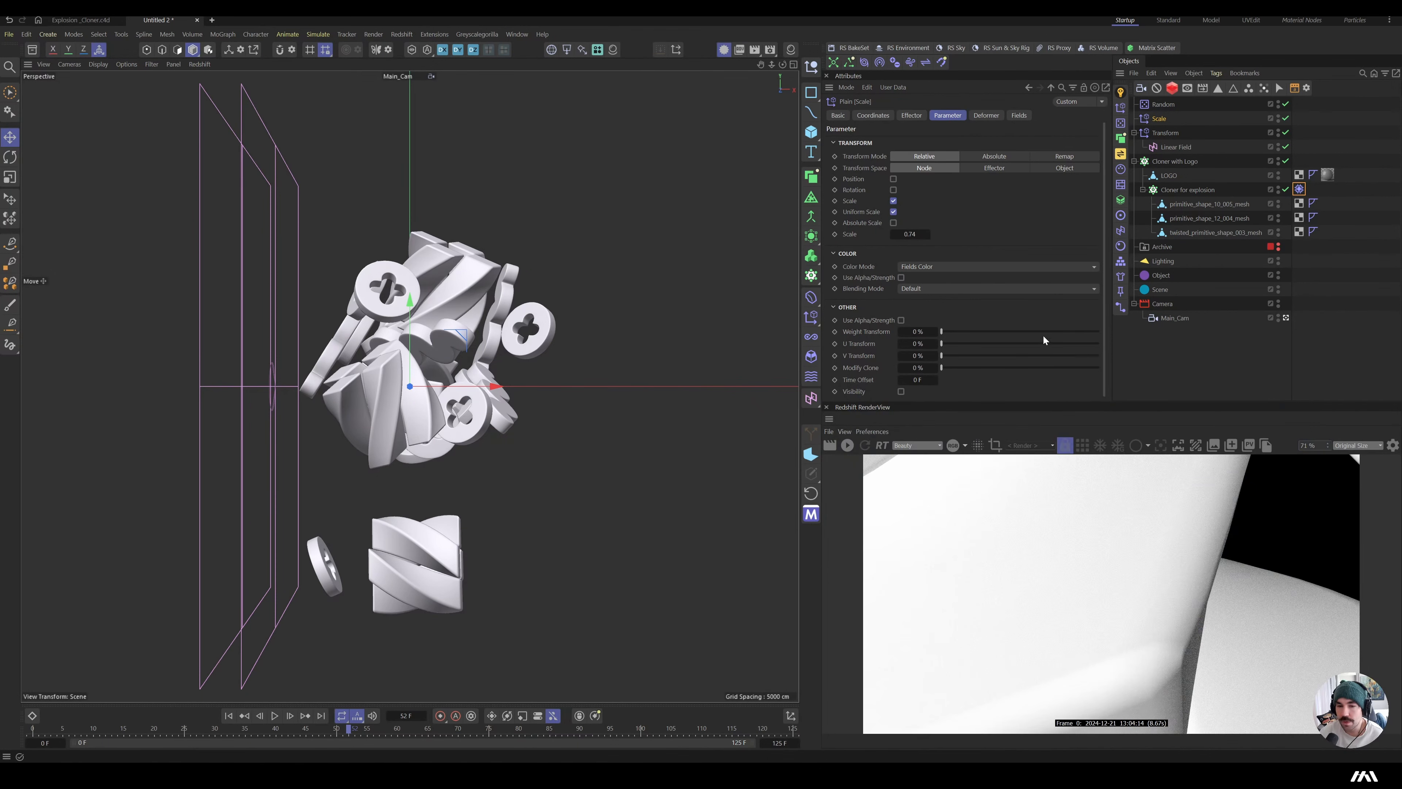
# - Start the Redshift preview render, add a Backdrop and lower it beneath the exploding shapes
pyautogui.click(848, 448)
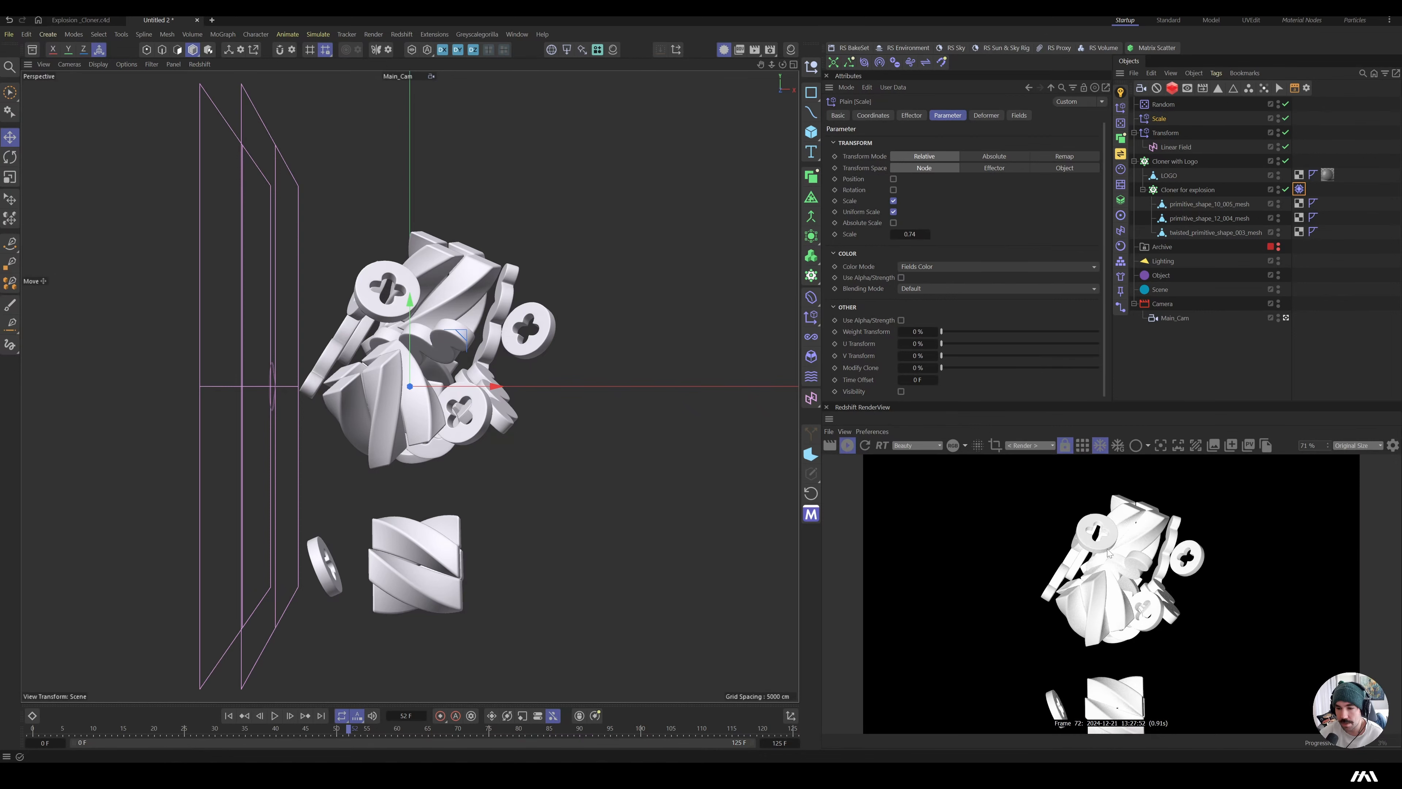
pyautogui.click(813, 454)
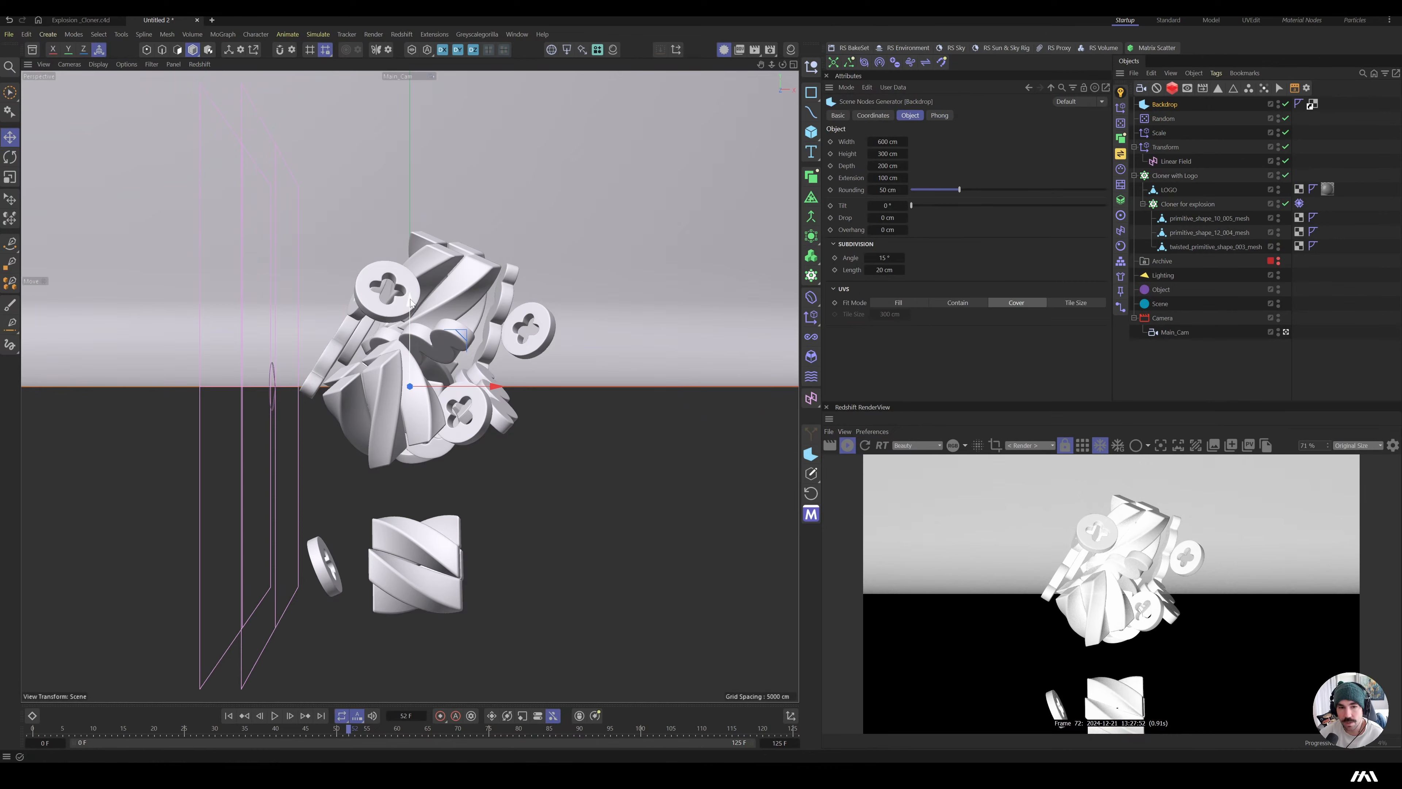
pyautogui.moveTo(410, 302); pyautogui.dragTo(403, 594)
# - Enlarge the Backdrop to about 1299 cm wide and 649 cm high and adjust its height below the shapes
pyautogui.press('t')
pyautogui.press('e')
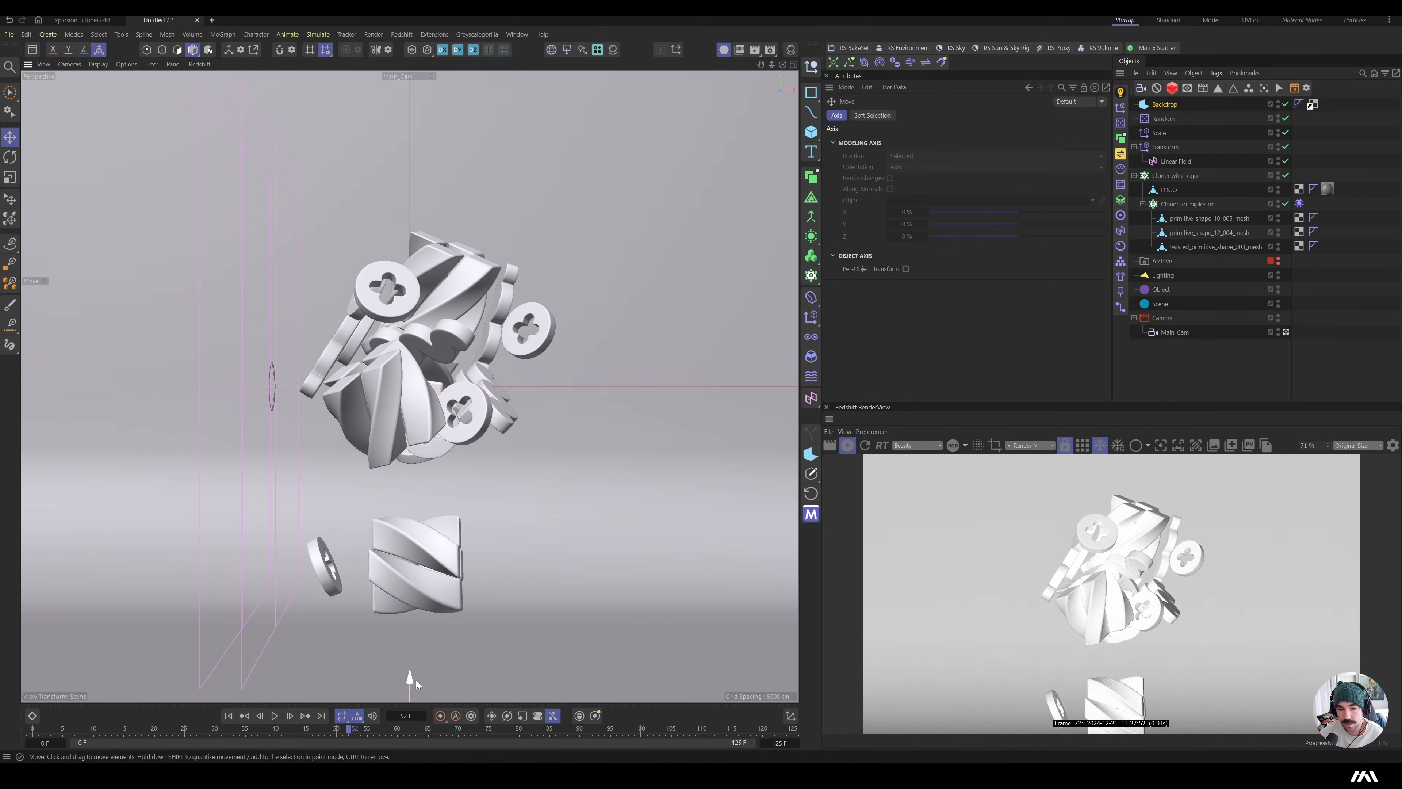
pyautogui.moveTo(417, 686)
pyautogui.mouseDown()
pyautogui.moveTo(416, 624)
pyautogui.moveTo(420, 683)
pyautogui.mouseUp()
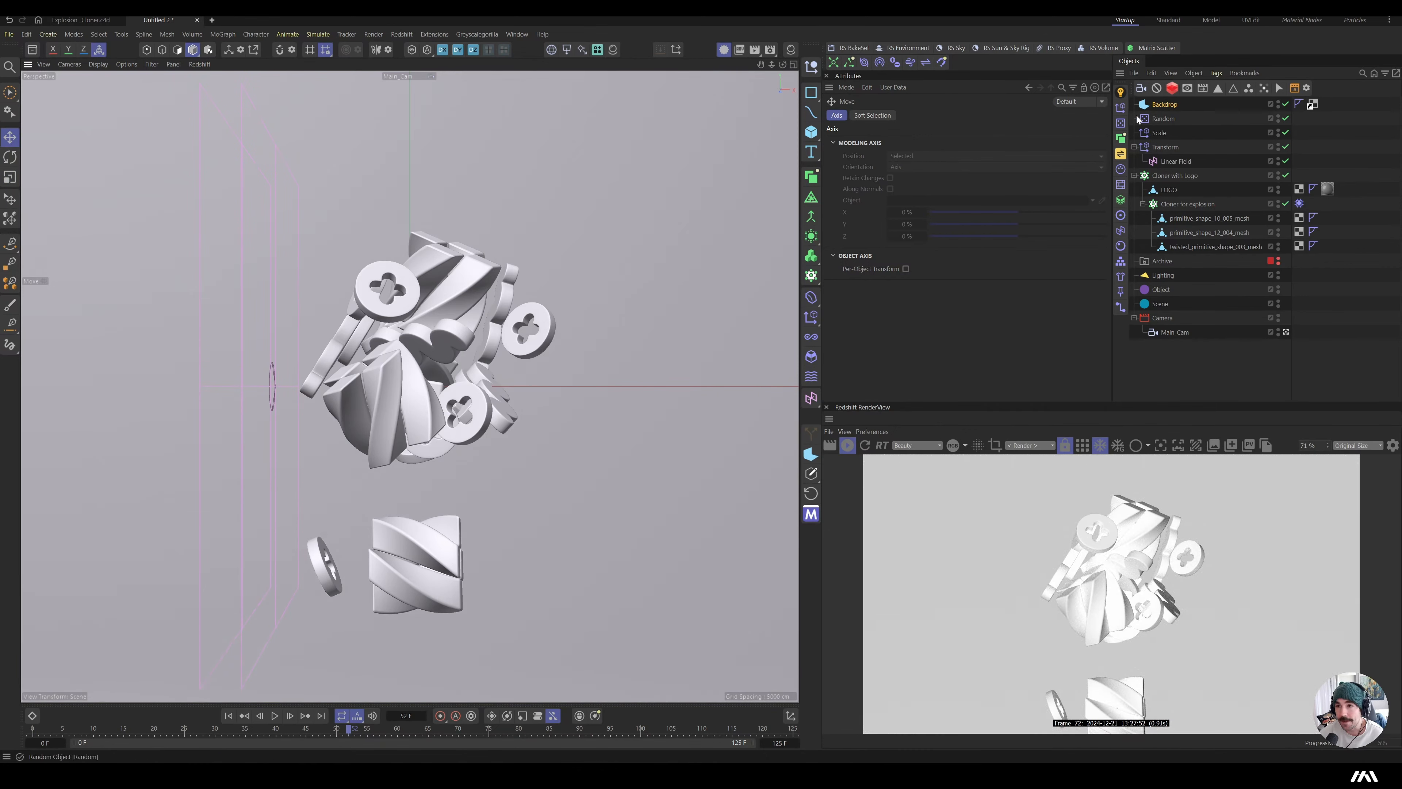
pyautogui.click(1163, 106)
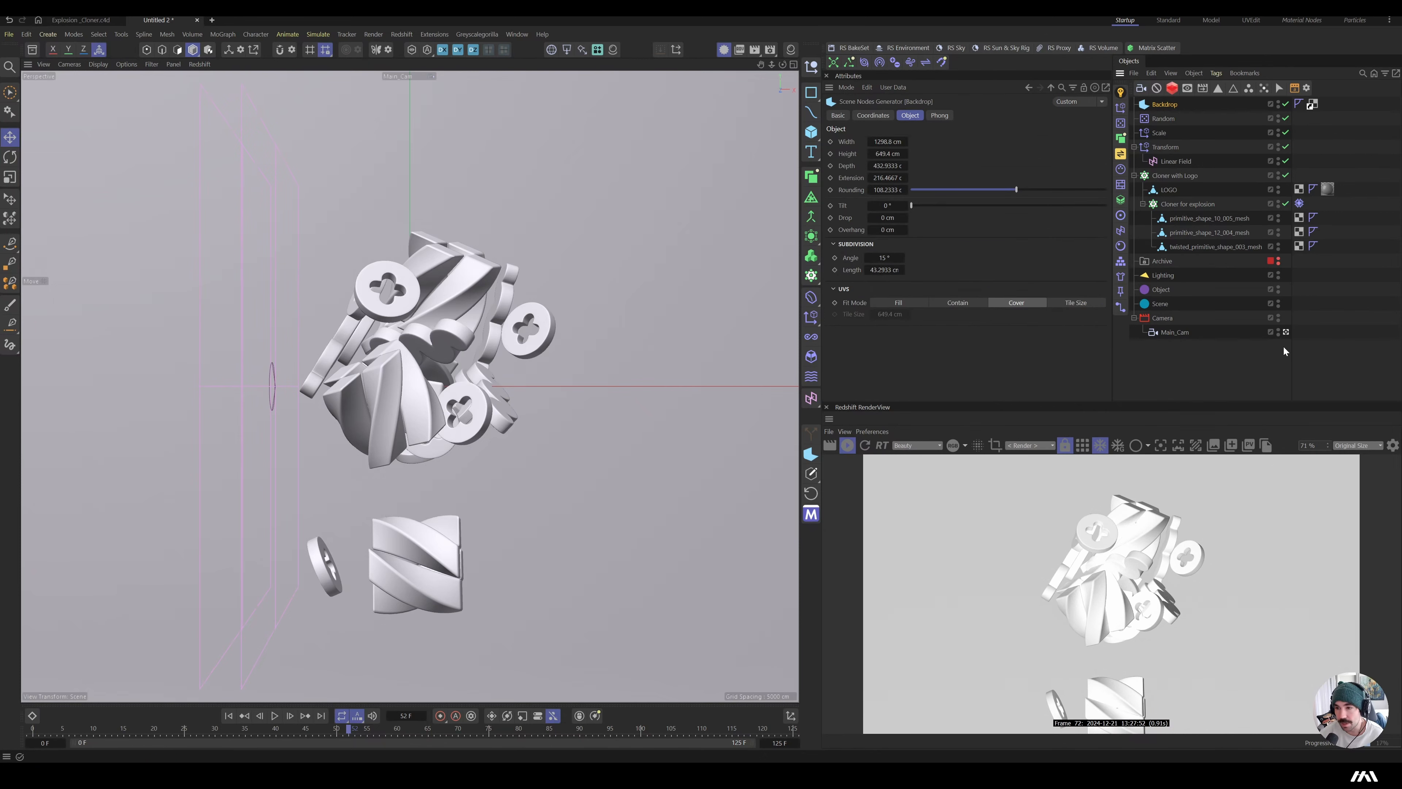
# - Add an RS Area Light while viewing through the default camera and set the RenderView camera to Main_Cam
pyautogui.click(1286, 332)
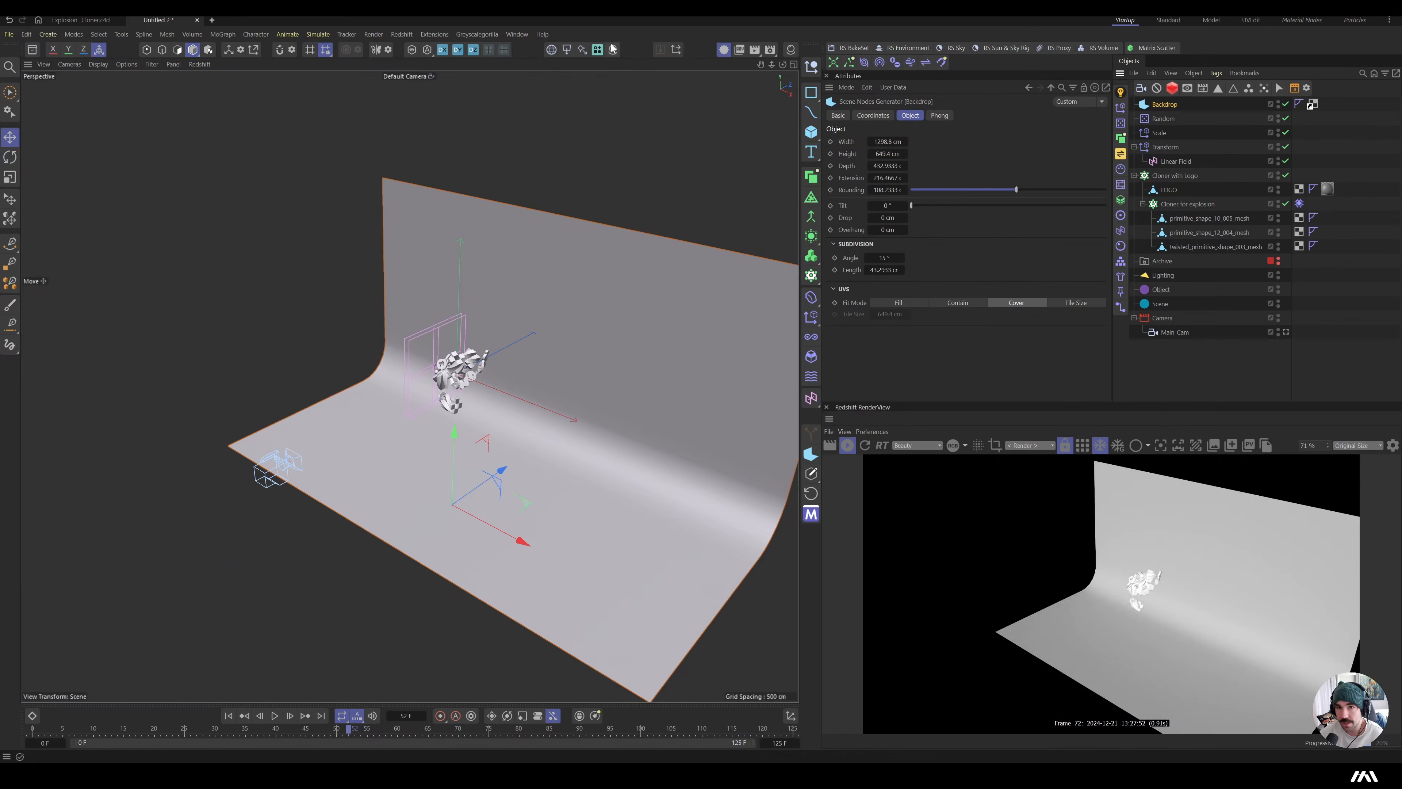
pyautogui.click(568, 50)
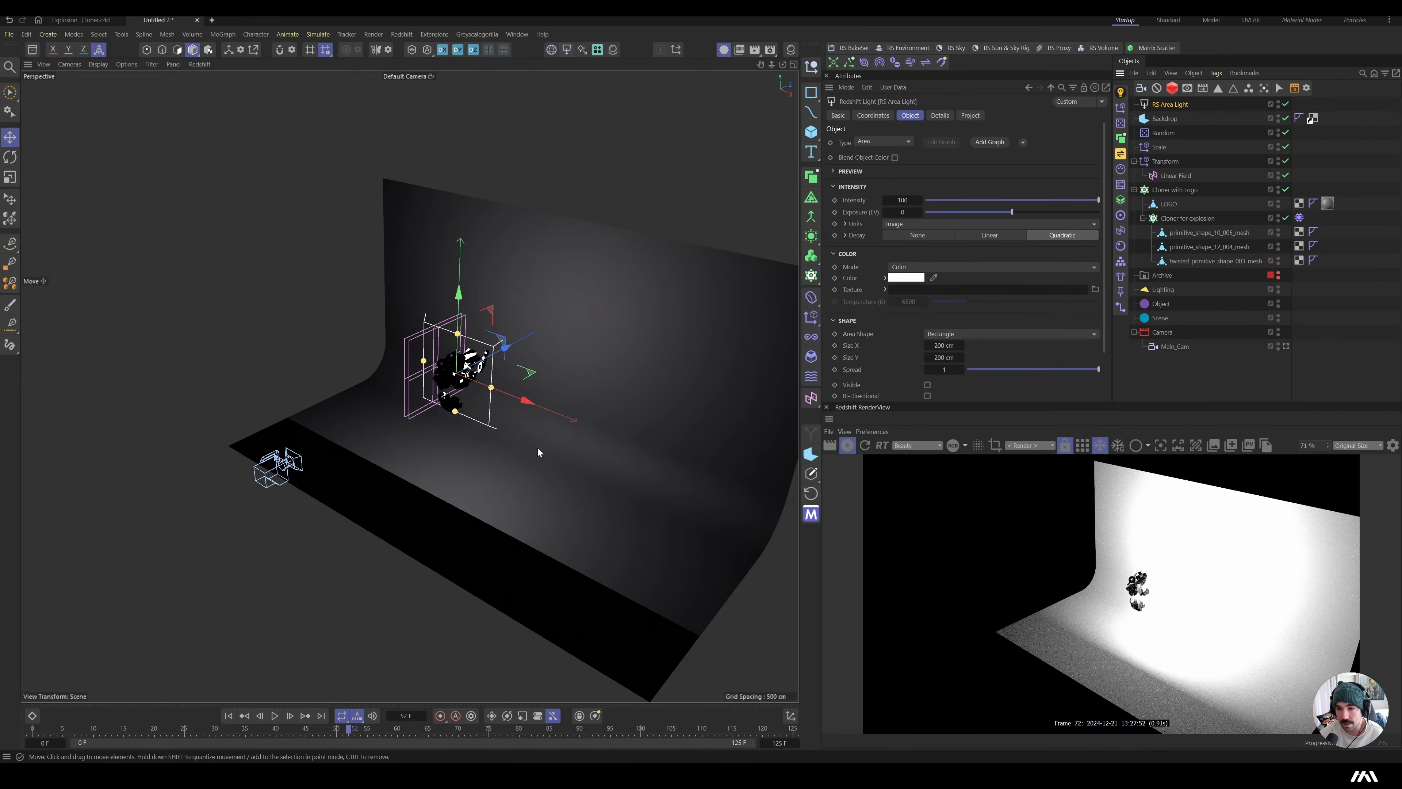
pyautogui.click(1032, 445)
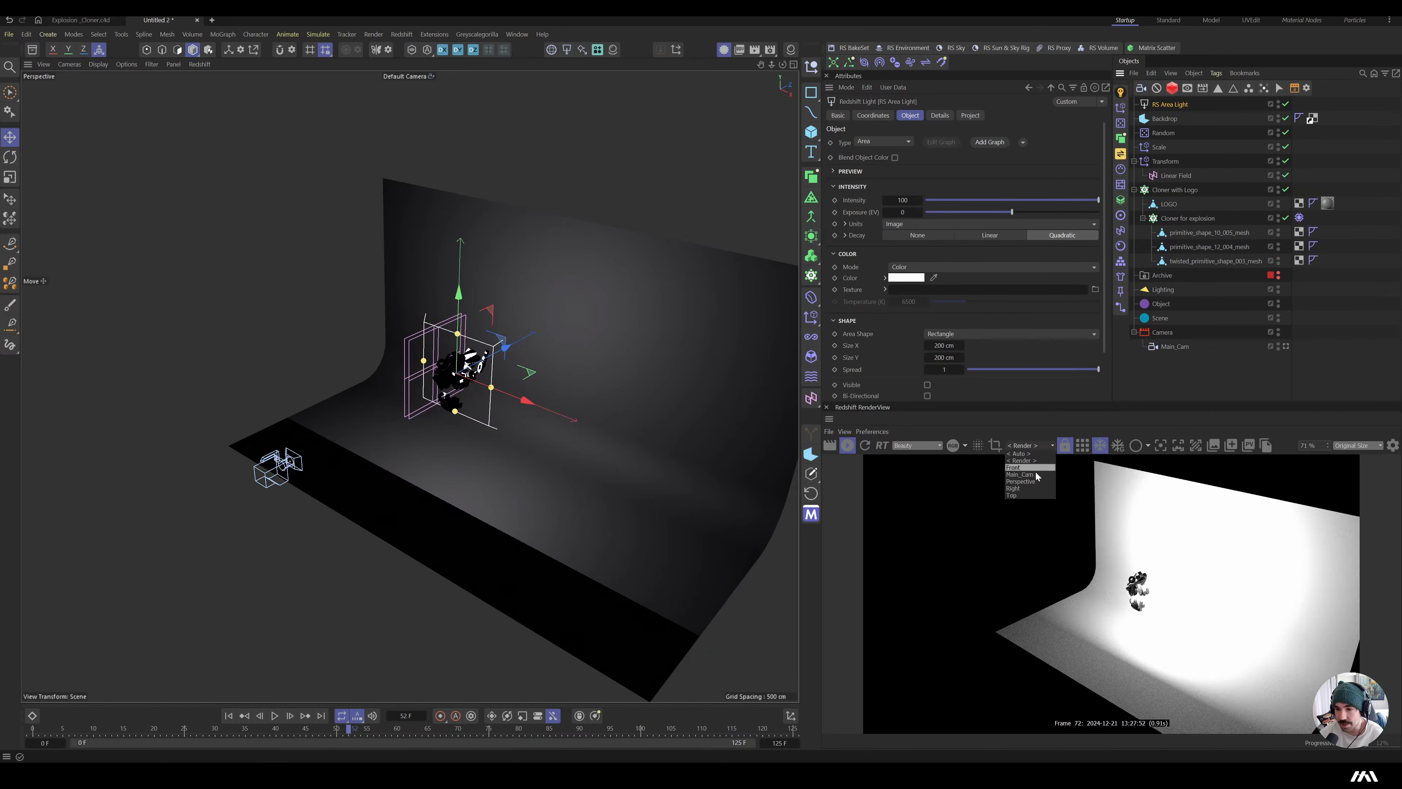
pyautogui.click(1020, 475)
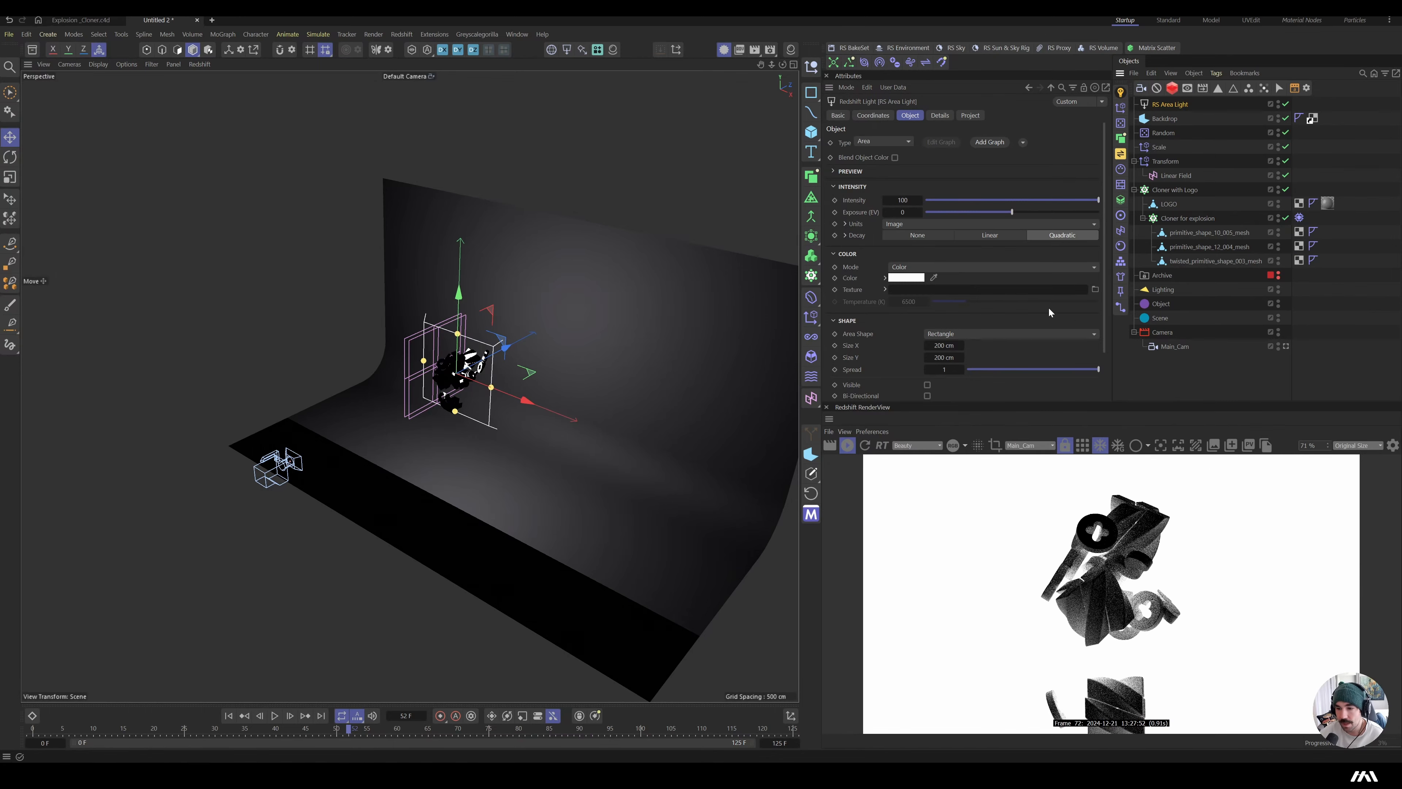
# - Rotate the RS Area Light 90° around its vertical axis and move it out to one side of the exploding shapes
pyautogui.click(480, 377)
pyautogui.press('r')
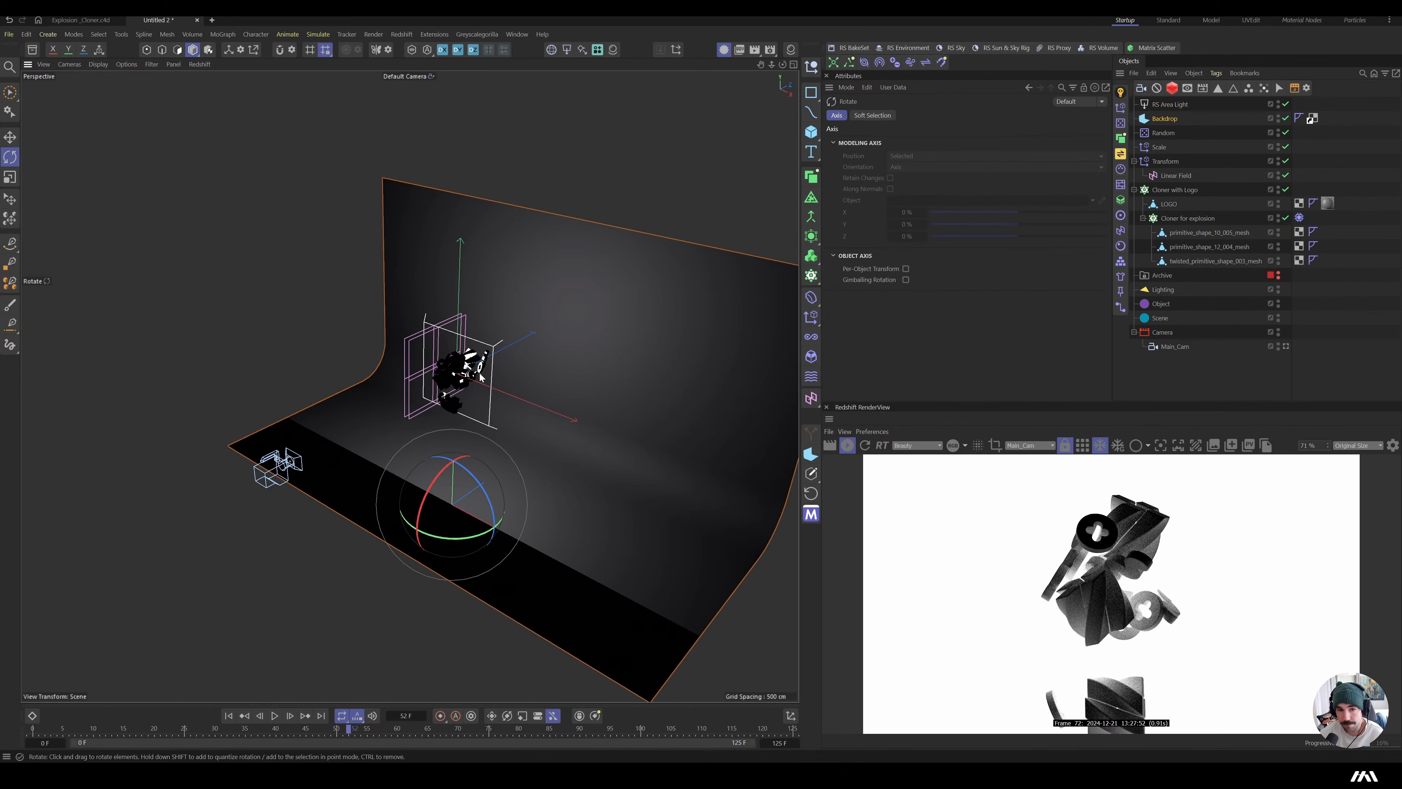
pyautogui.click(1169, 105)
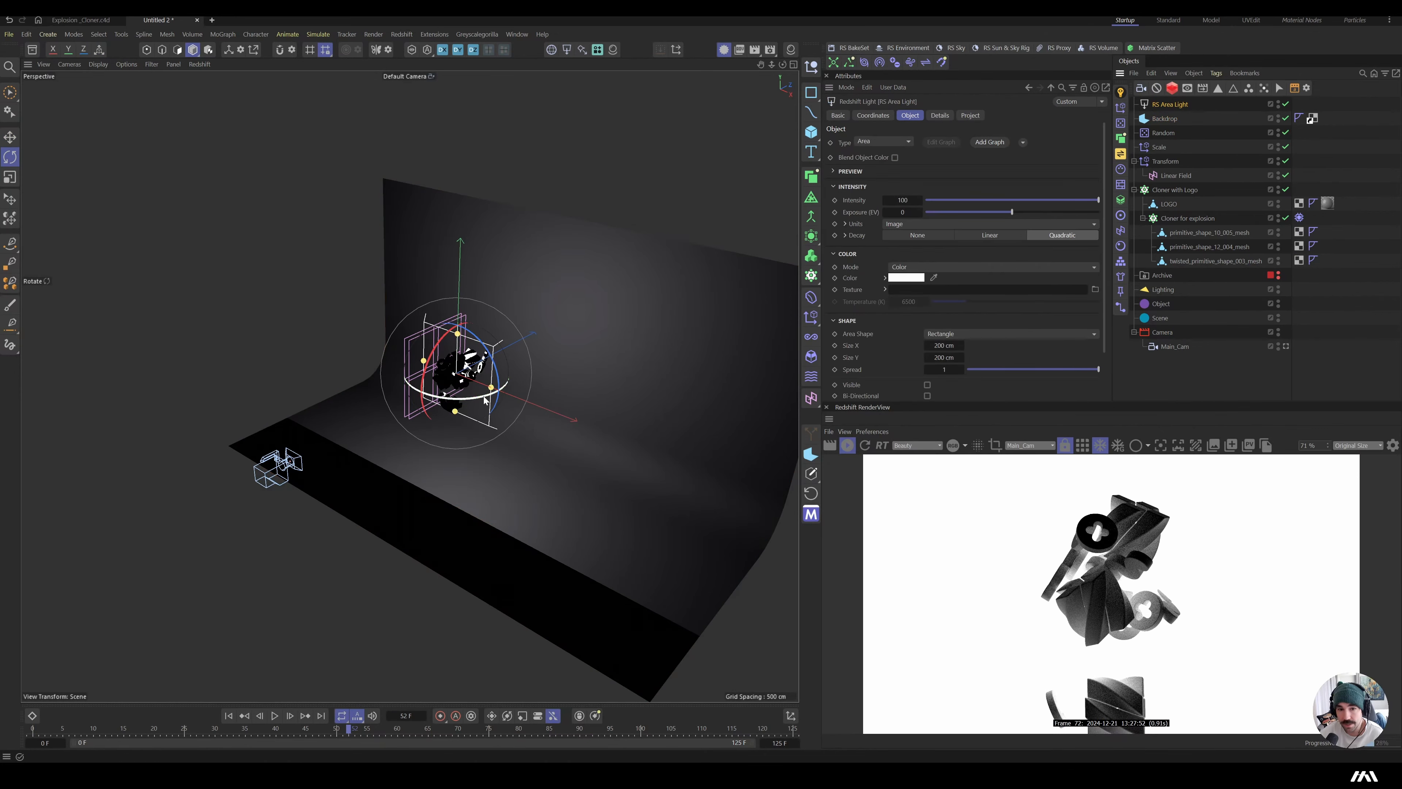
pyautogui.moveTo(486, 393); pyautogui.dragTo(403, 408)
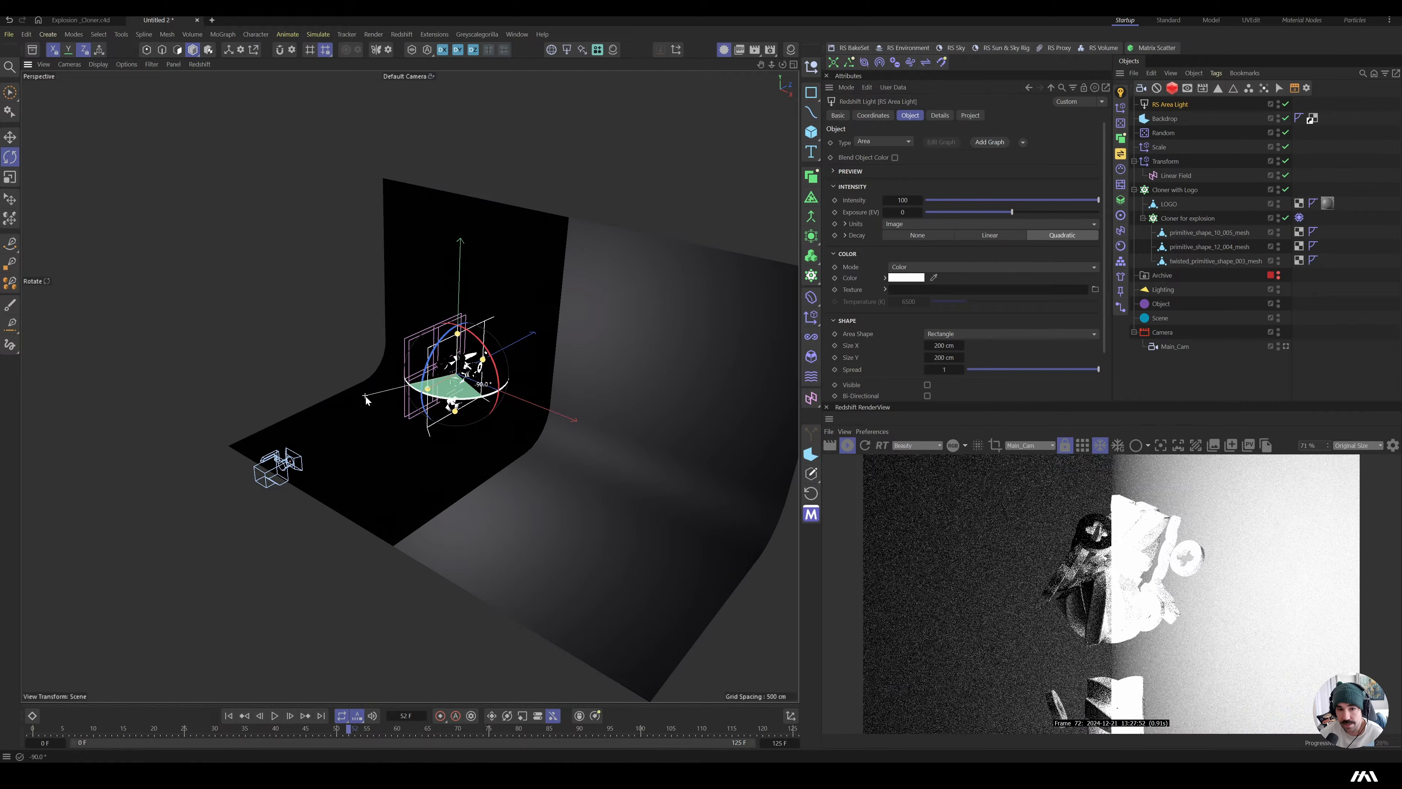
pyautogui.press('e')
pyautogui.moveTo(511, 397); pyautogui.dragTo(346, 385)
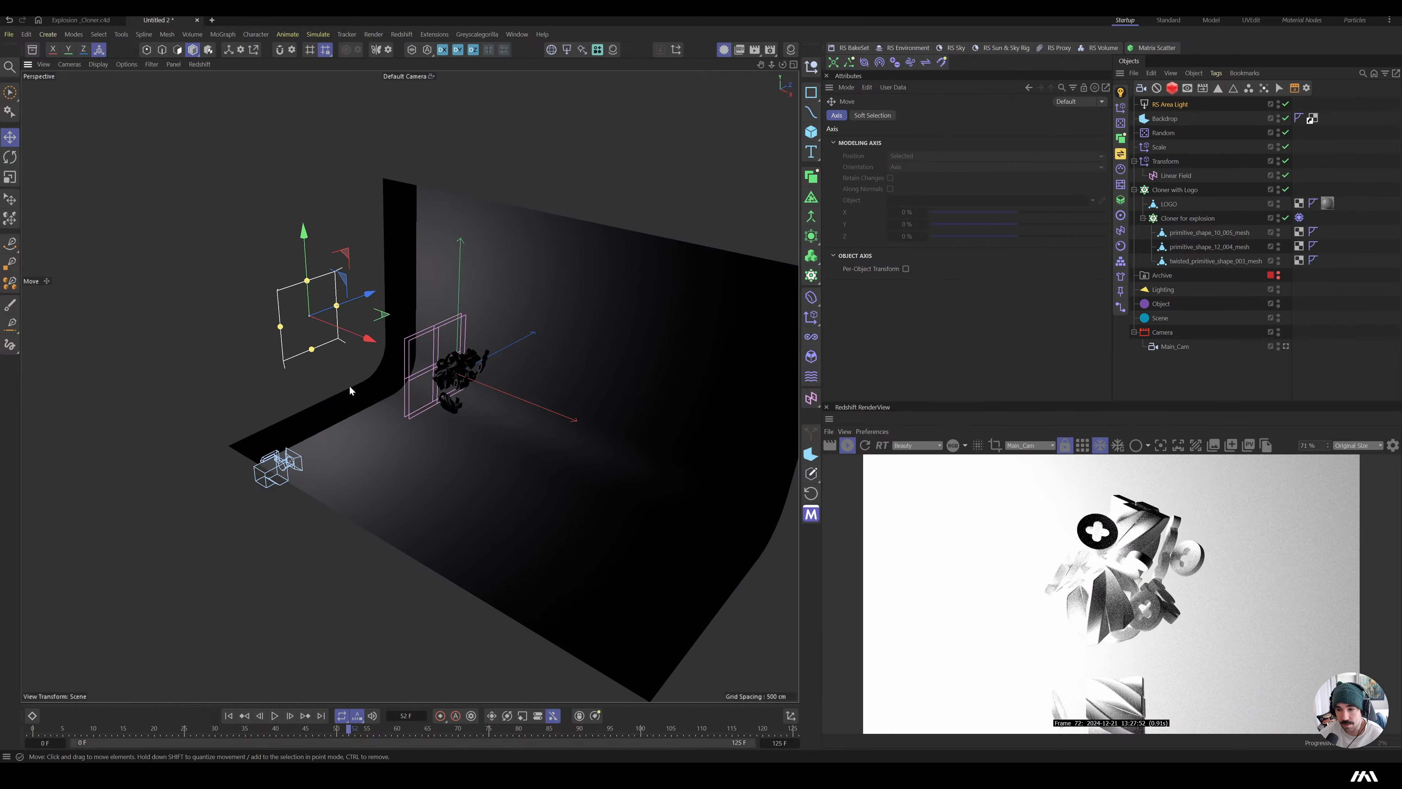
# - Scale the area light to about 381 × 381 cm, raise it and tilt it down towards the shapes
pyautogui.press('t')
pyautogui.moveTo(345, 333); pyautogui.dragTo(739, 156)
pyautogui.press('e')
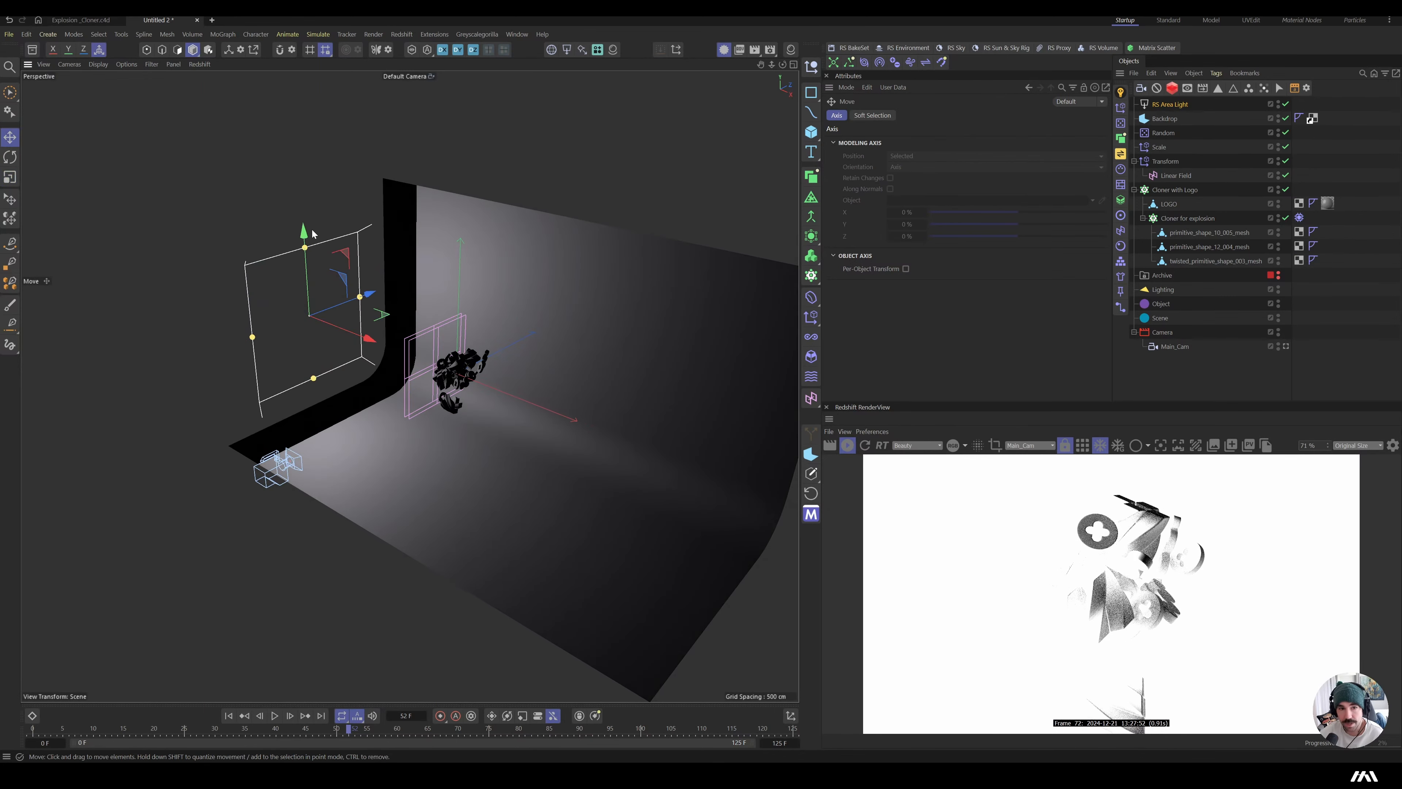
pyautogui.moveTo(300, 228); pyautogui.dragTo(335, 241)
pyautogui.press('r')
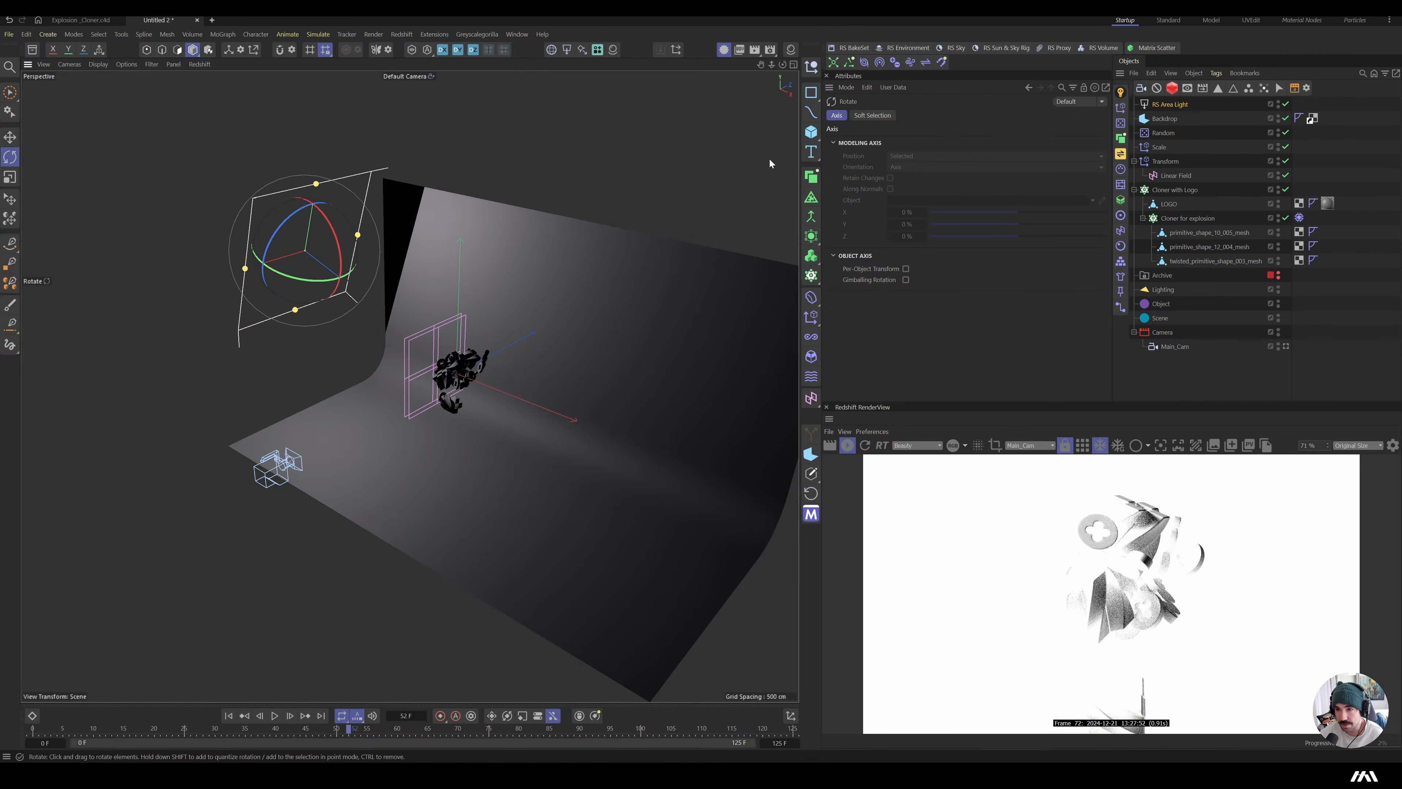
# - Set the area light's exposure to about -5.629 and its spread to about 0.523
pyautogui.click(1170, 110)
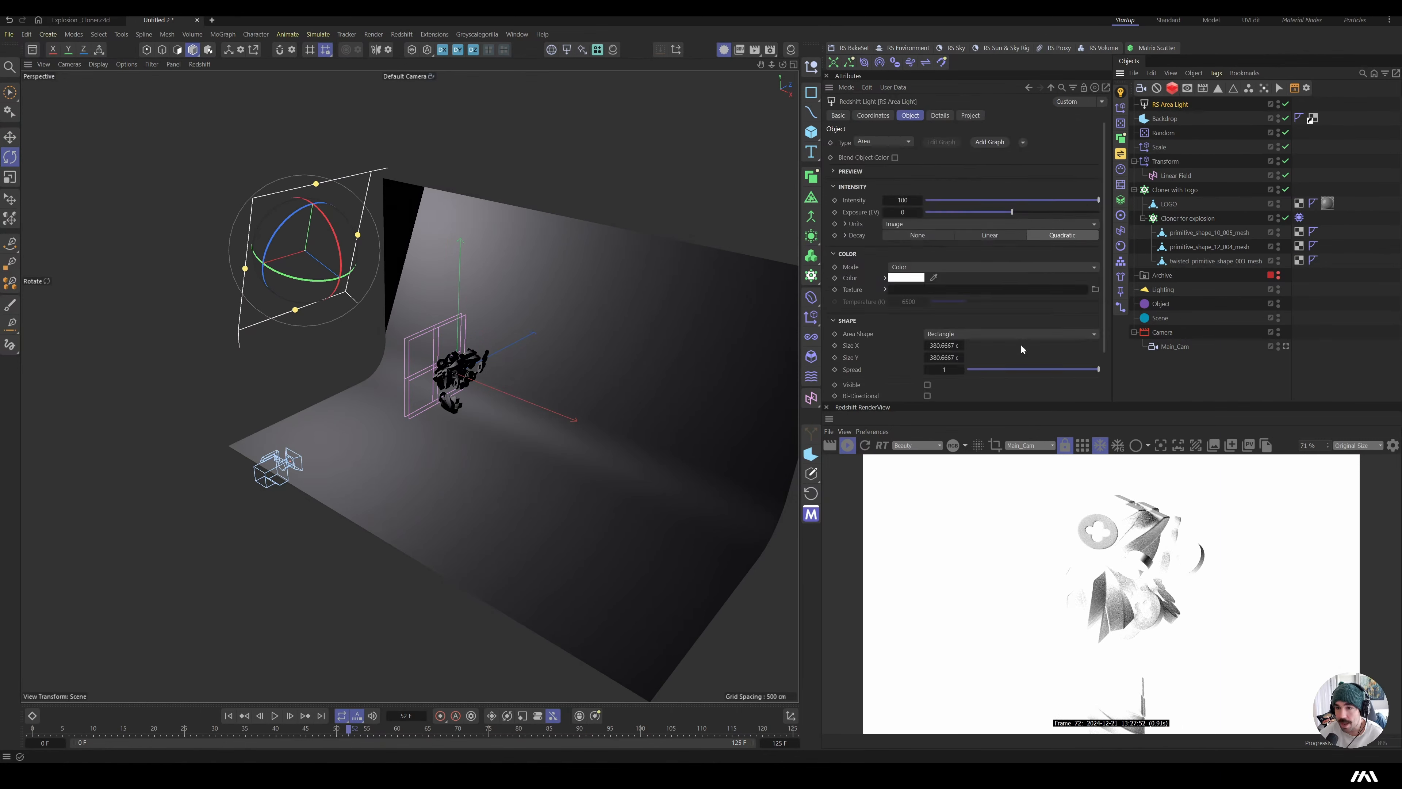
pyautogui.moveTo(982, 212); pyautogui.dragTo(978, 213)
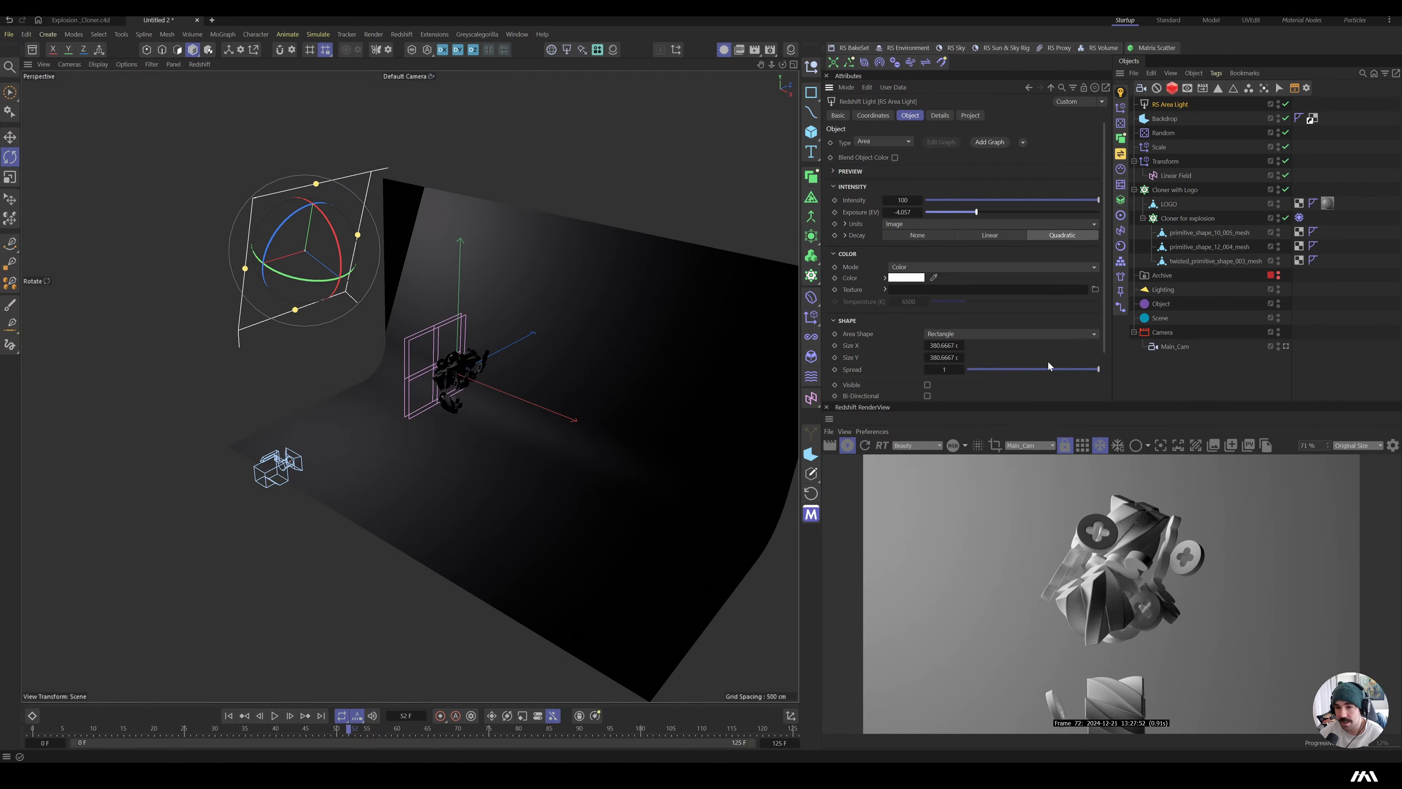
pyautogui.click(1036, 368)
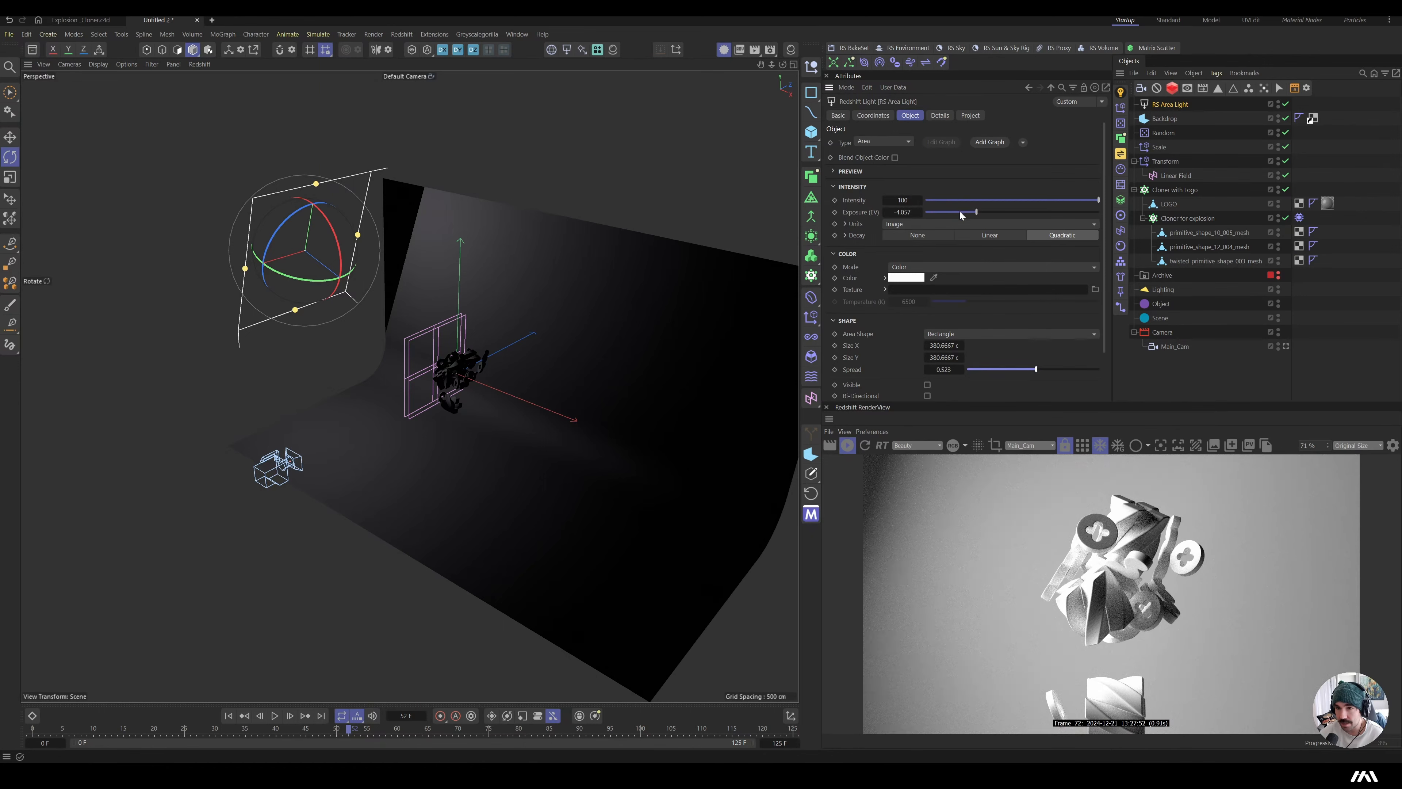
pyautogui.click(963, 211)
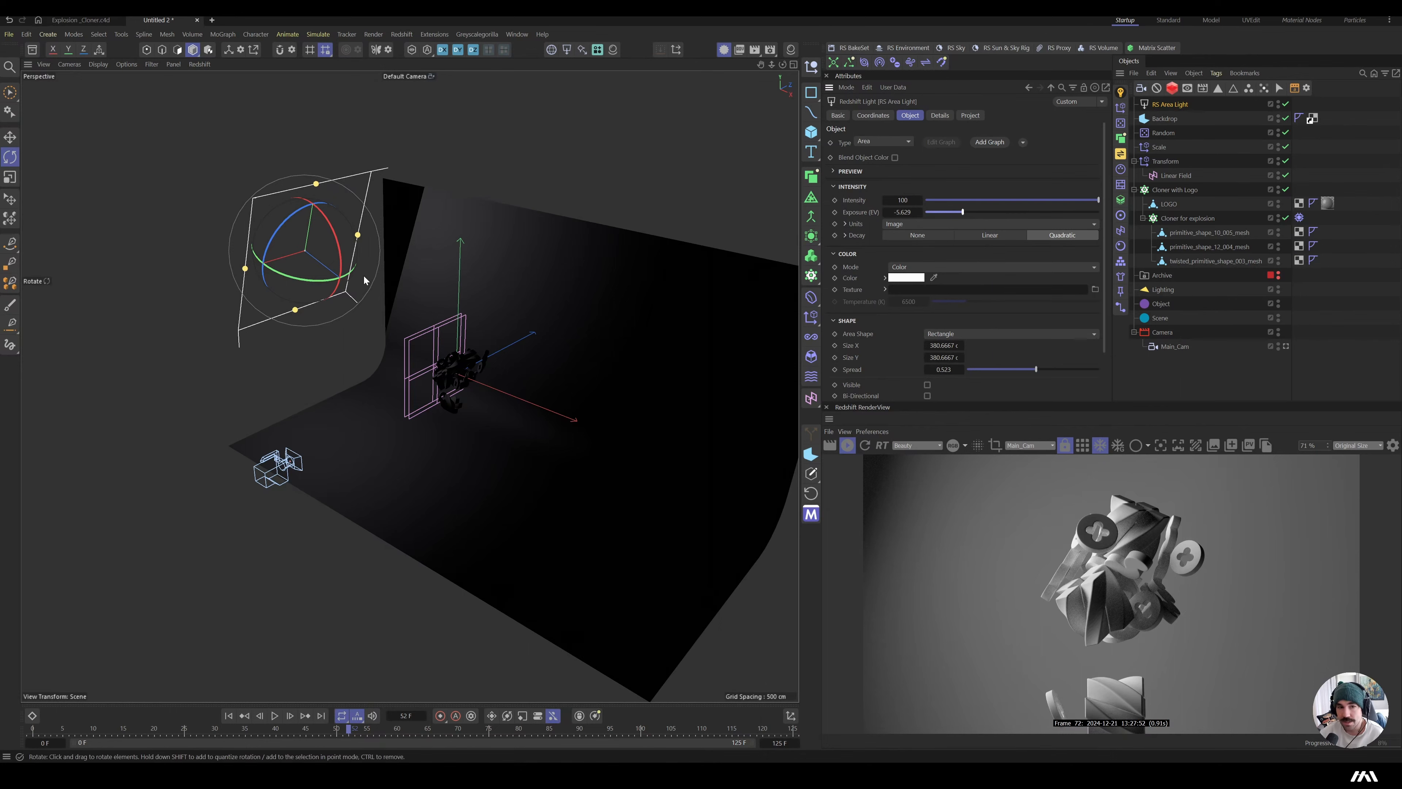
# - Duplicate the area light to the opposite side of the shapes and rotate the copy to face them
pyautogui.press('e')
pyautogui.keyDown('ctrl'); pyautogui.moveTo(366, 270); pyautogui.dragTo(726, 426); pyautogui.keyUp('ctrl')
pyautogui.press('r')
pyautogui.press('e')
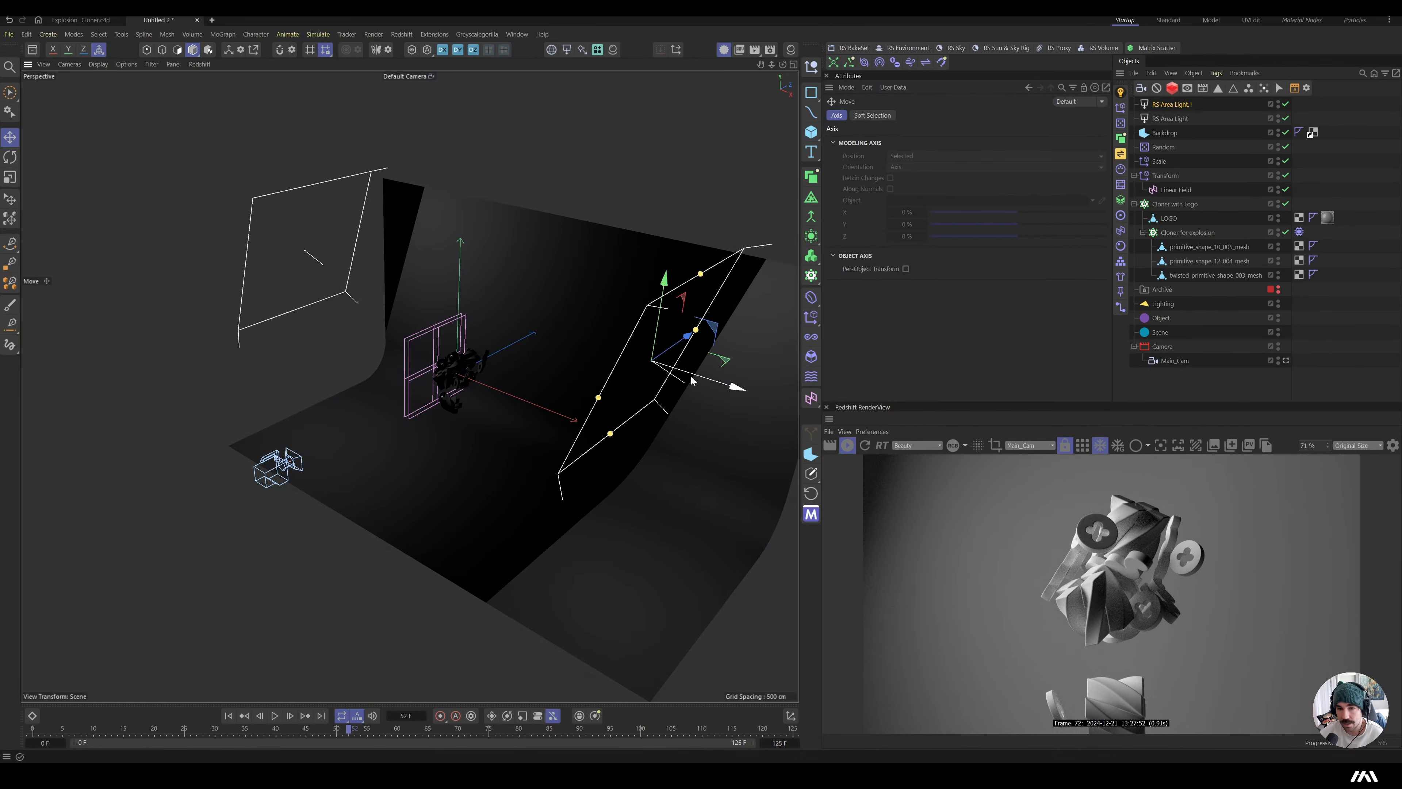
pyautogui.press('r')
pyautogui.moveTo(661, 390); pyautogui.dragTo(608, 385)
pyautogui.press('e')
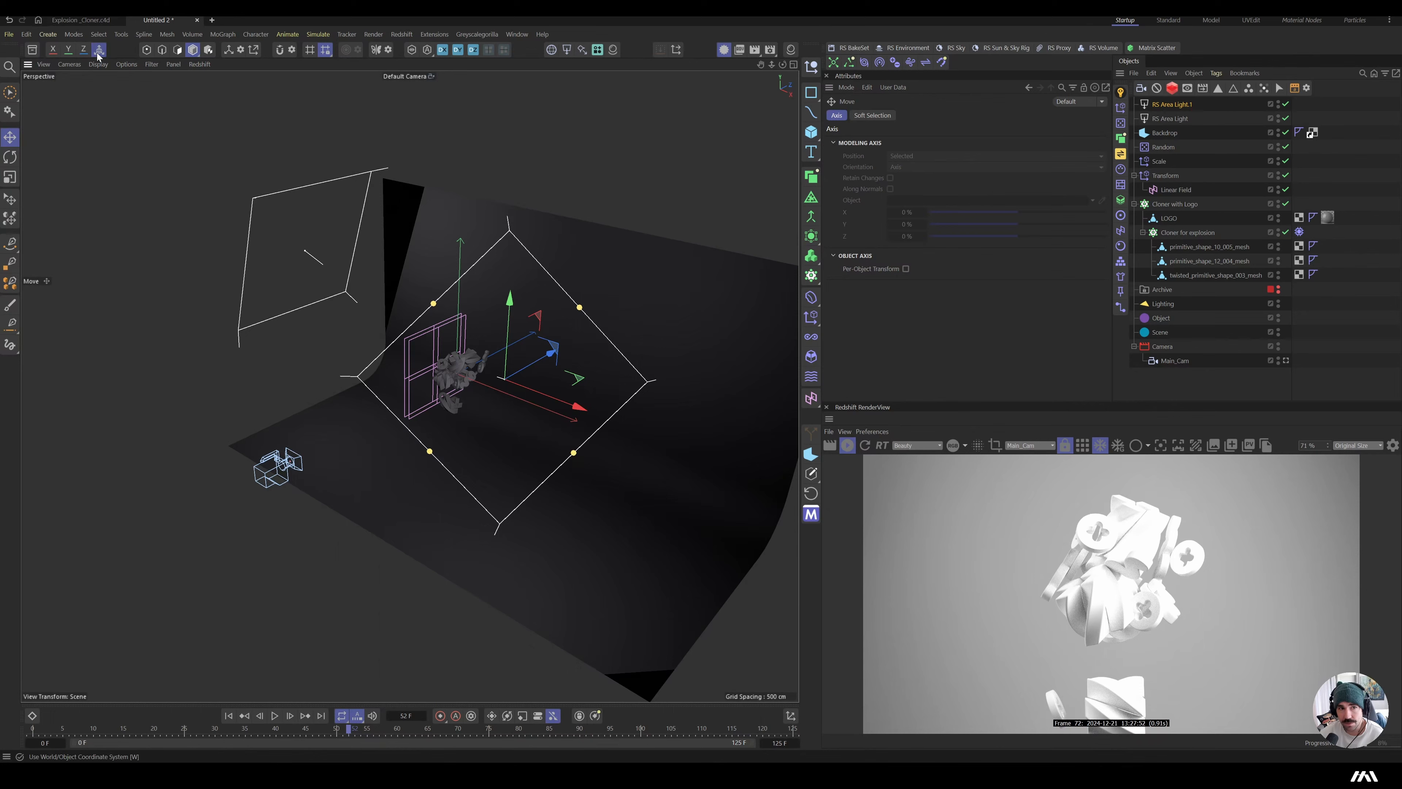
# - Move the duplicate light back along its own axis and set its exposure to about -7.767 and spread to about 0.167
pyautogui.click(98, 52)
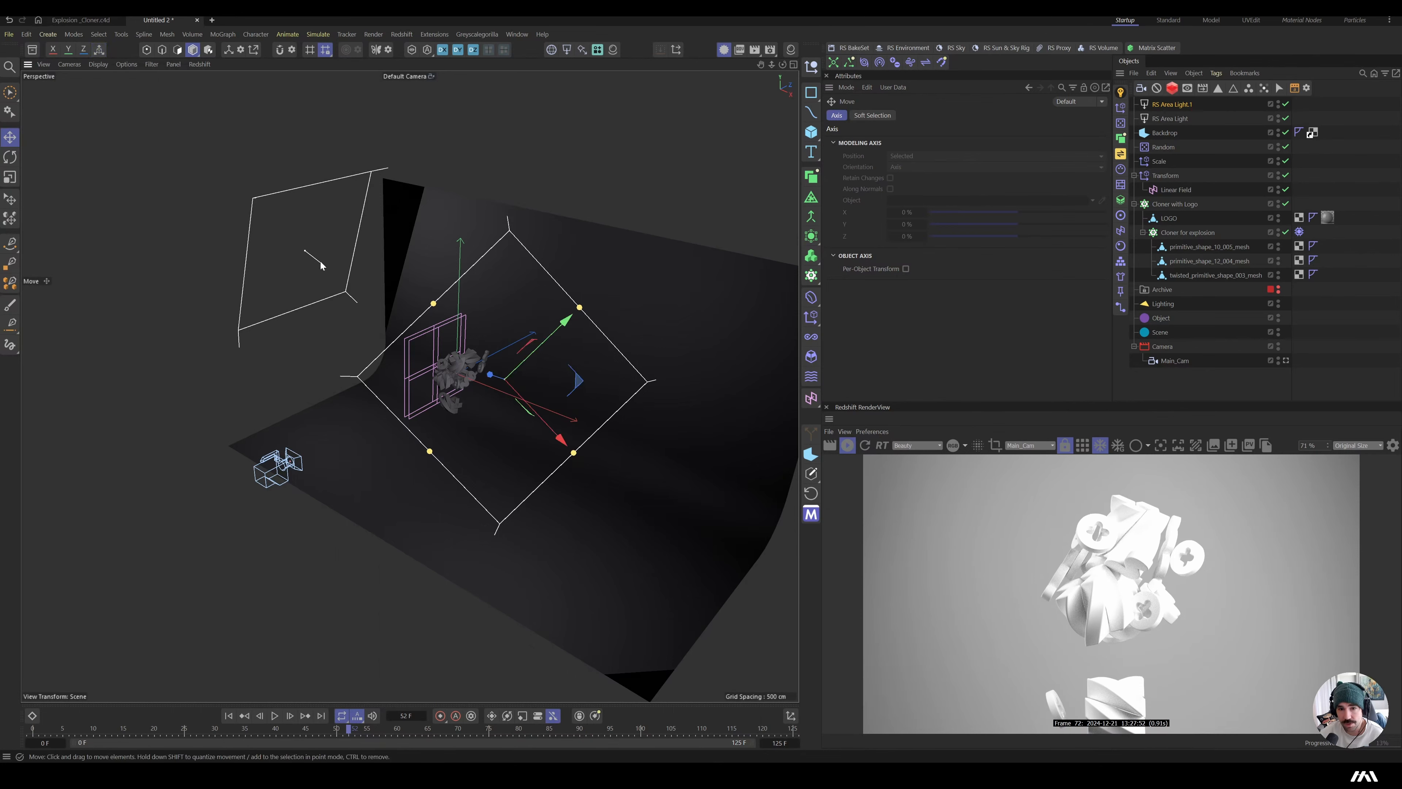
pyautogui.keyDown('alt'); pyautogui.moveTo(471, 380); pyautogui.dragTo(526, 386); pyautogui.keyUp('alt')
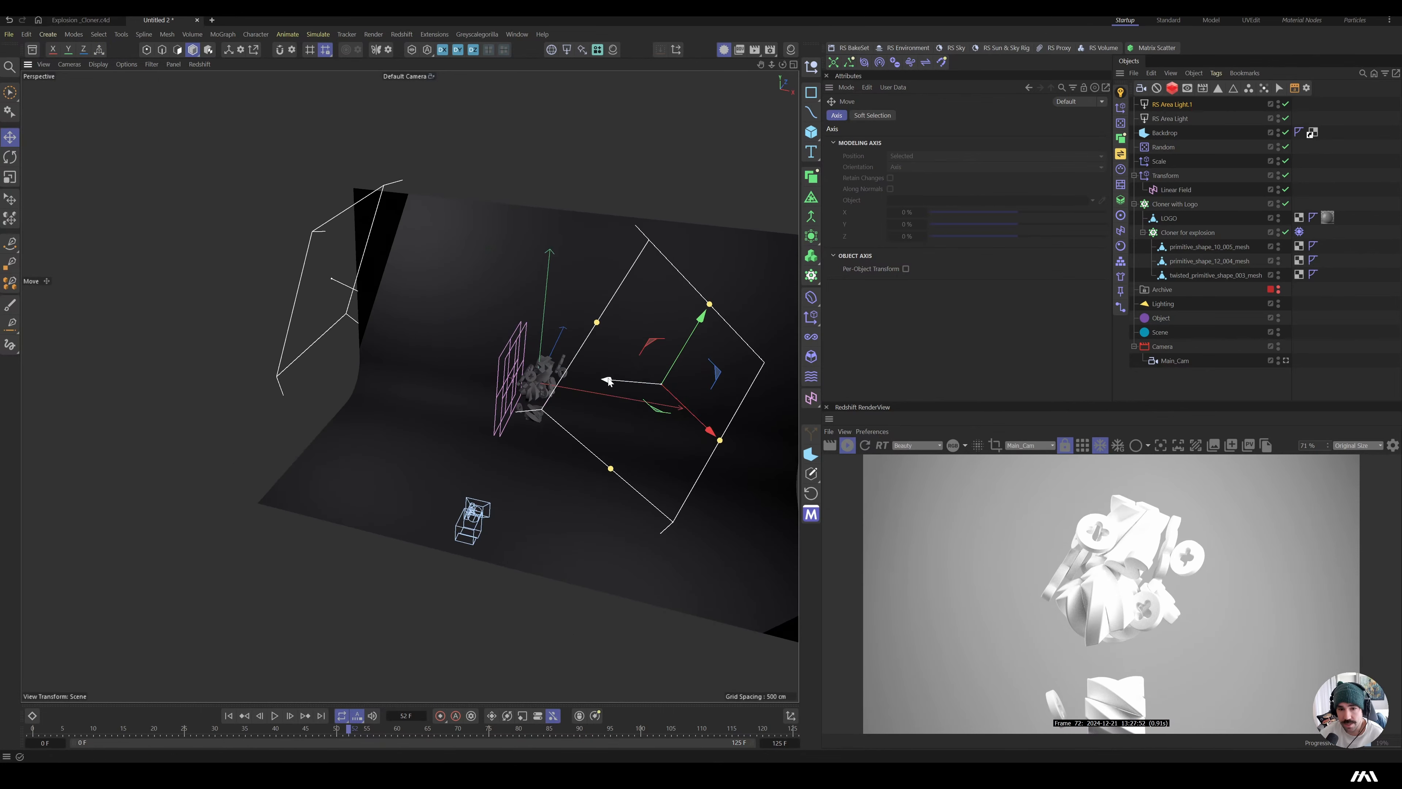
pyautogui.moveTo(612, 382); pyautogui.dragTo(662, 385)
pyautogui.keyDown('alt'); pyautogui.moveTo(541, 381); pyautogui.dragTo(574, 370); pyautogui.keyUp('alt')
pyautogui.click(1172, 104)
pyautogui.moveTo(963, 212); pyautogui.dragTo(945, 213)
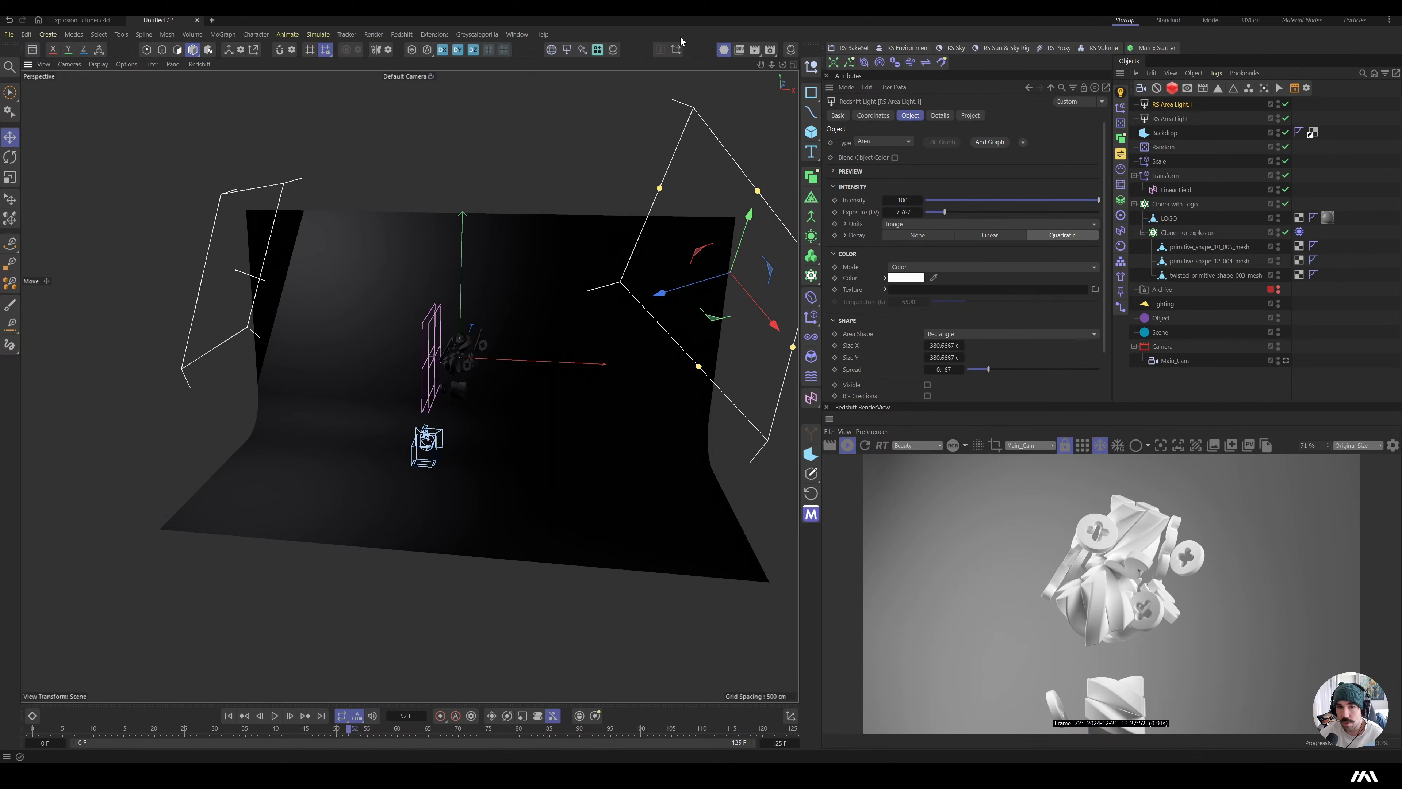
# - Add a third RS Area Light and set its area shape to Disc
pyautogui.click(567, 50)
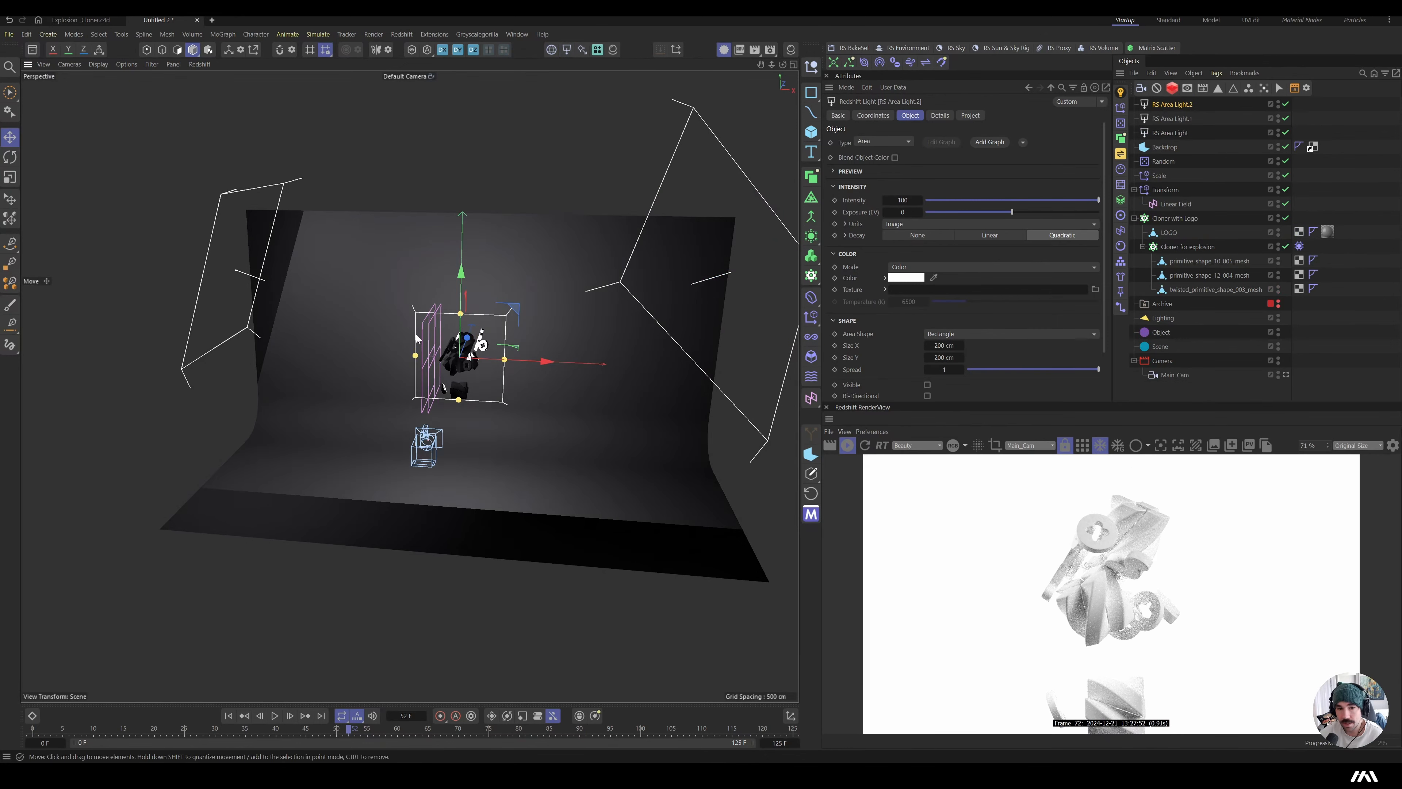
pyautogui.press('t')
pyautogui.click(1175, 104)
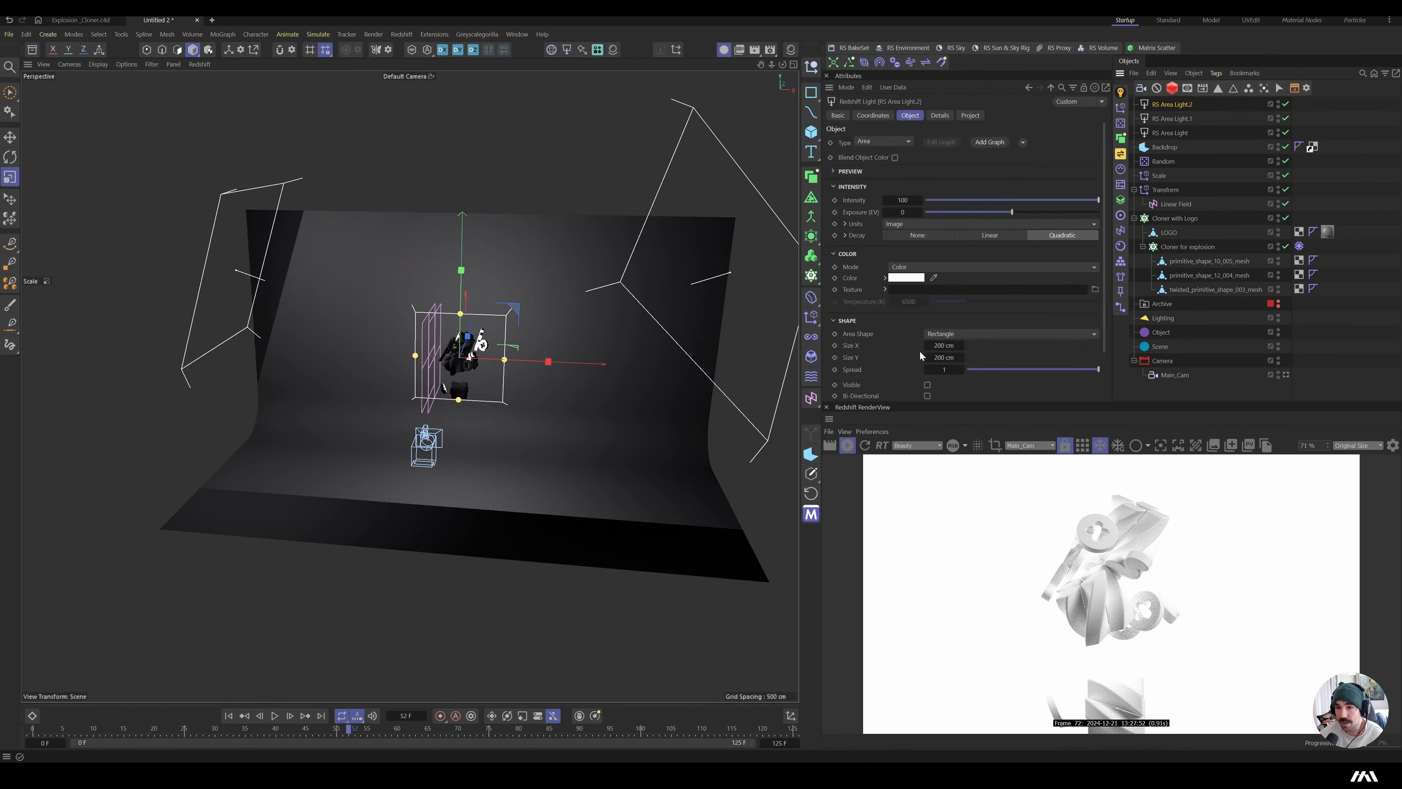
pyautogui.click(963, 337)
pyautogui.click(971, 359)
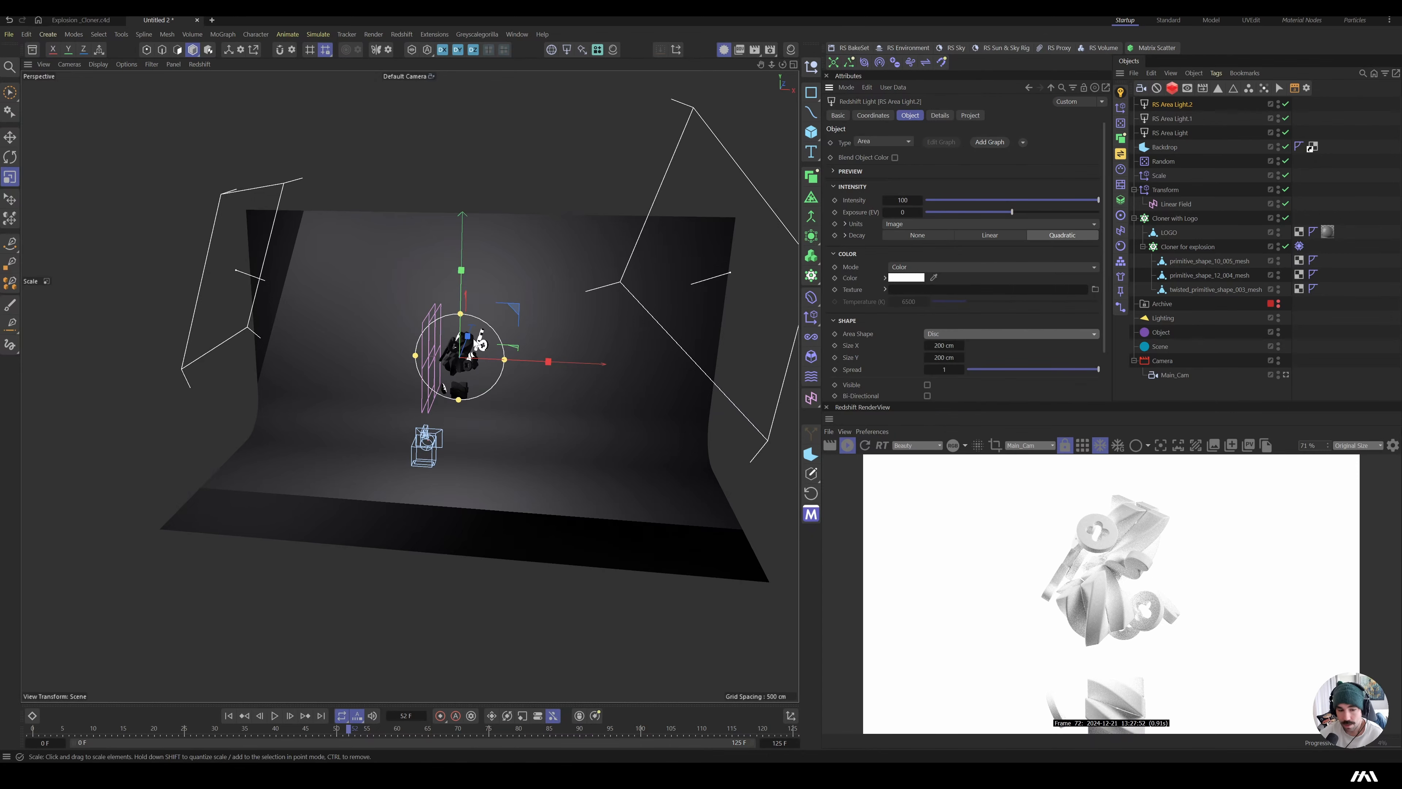
# - Move the disc light behind the shapes so it lights the Backdrop, and push the Backdrop farther back
pyautogui.press('e')
pyautogui.moveTo(473, 345); pyautogui.dragTo(511, 319)
pyautogui.click(467, 474)
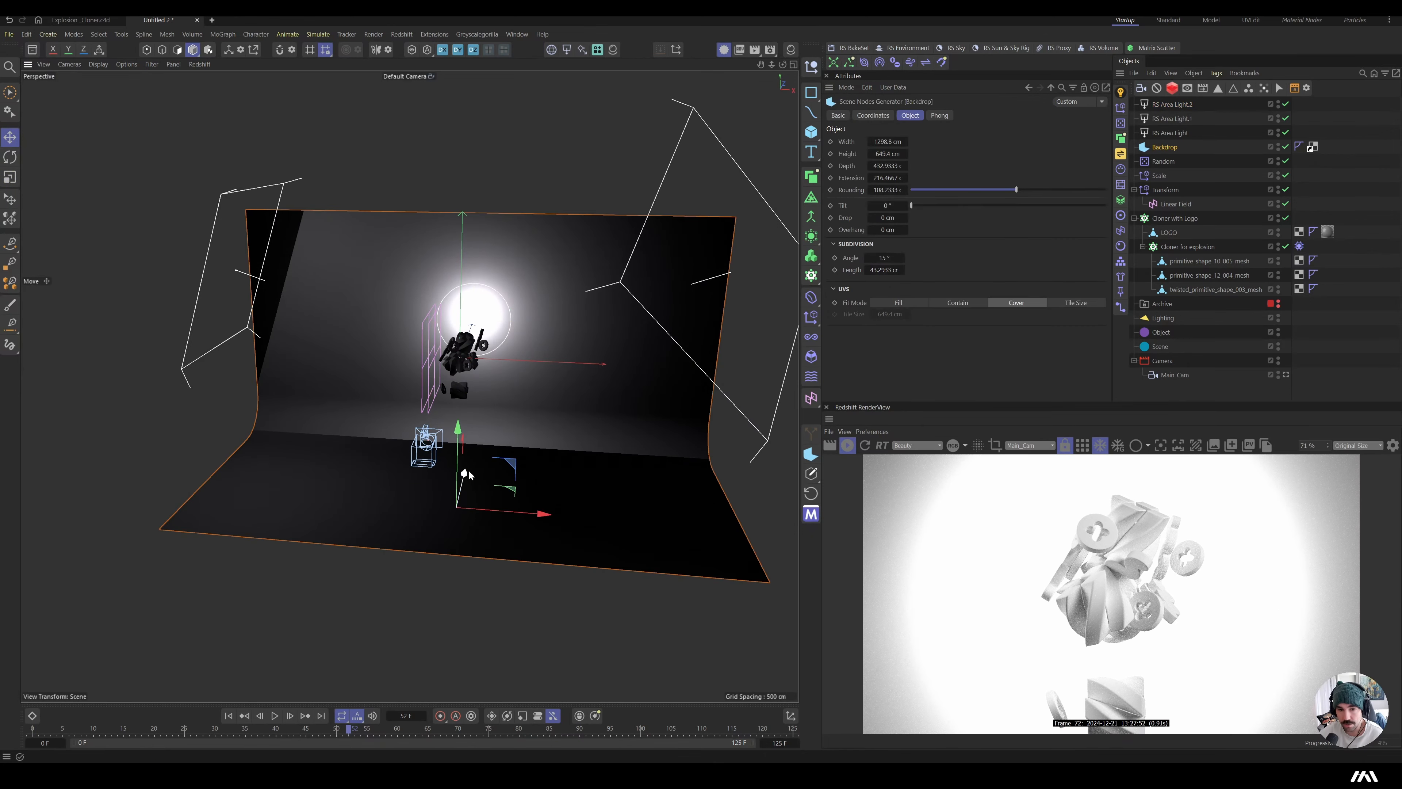
pyautogui.moveTo(469, 475); pyautogui.dragTo(522, 447)
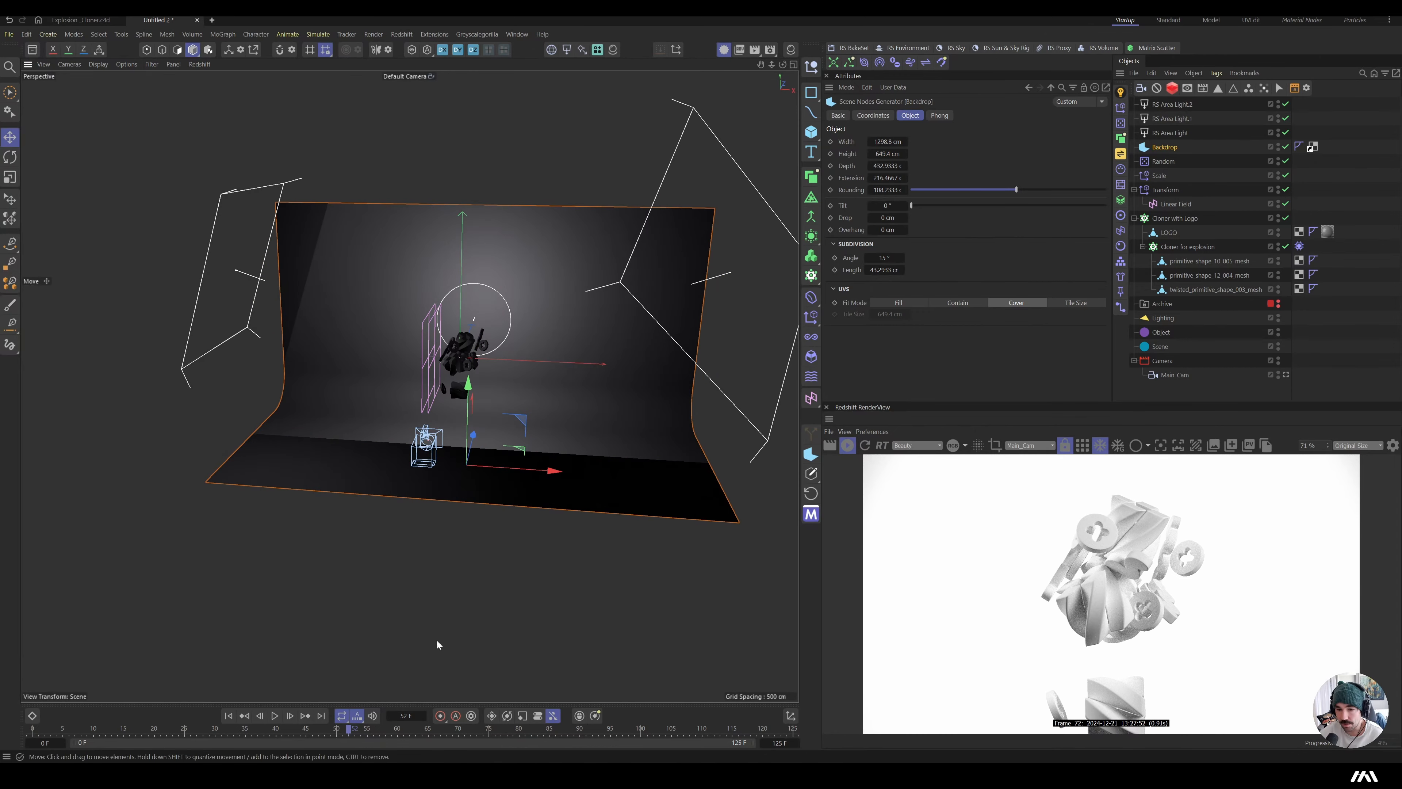
# - Set the disc light's exposure to about -2.421 while viewing frame 95, and review the render back to frame 0
pyautogui.moveTo(345, 731); pyautogui.dragTo(610, 743)
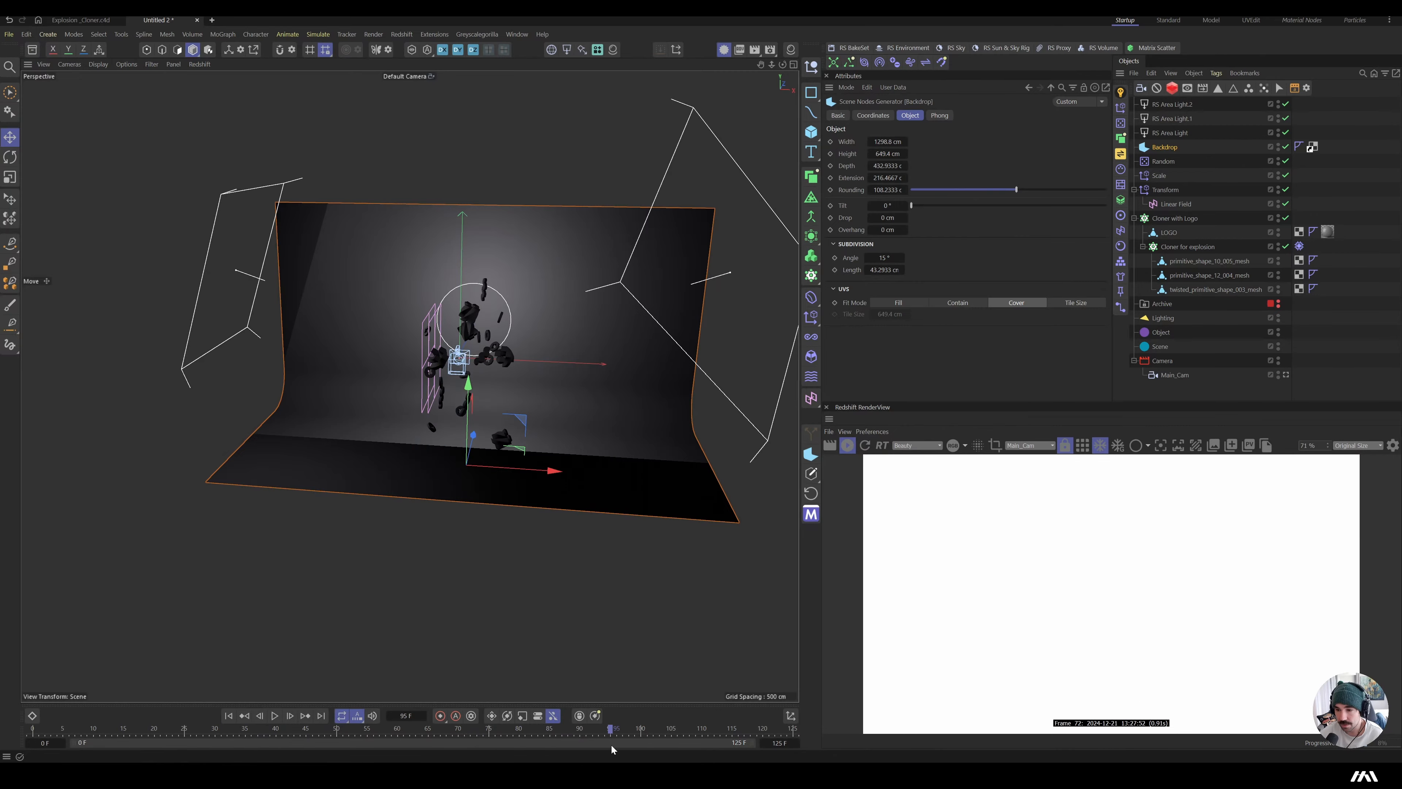
pyautogui.click(1175, 105)
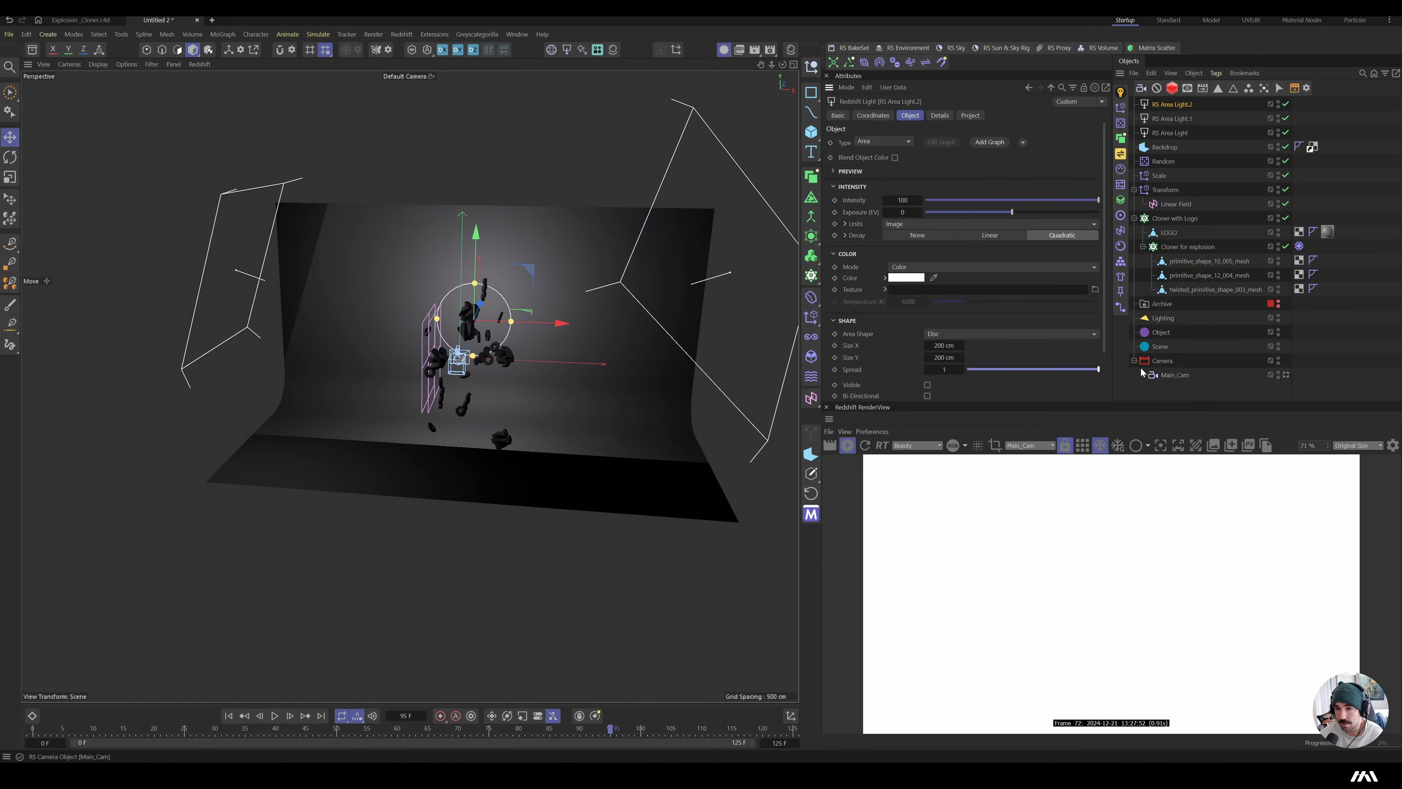
pyautogui.moveTo(1013, 218); pyautogui.dragTo(993, 213)
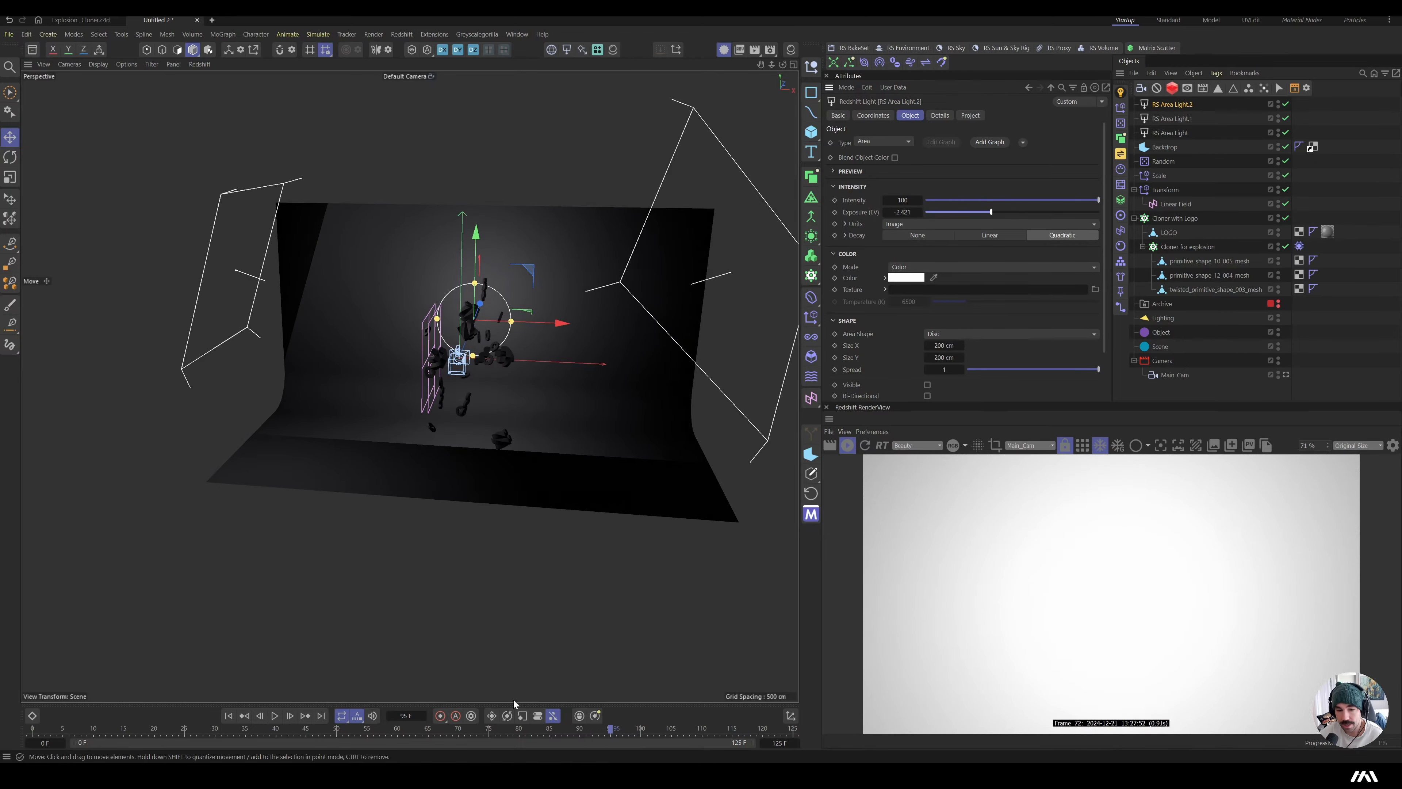
pyautogui.moveTo(607, 732); pyautogui.dragTo(346, 738)
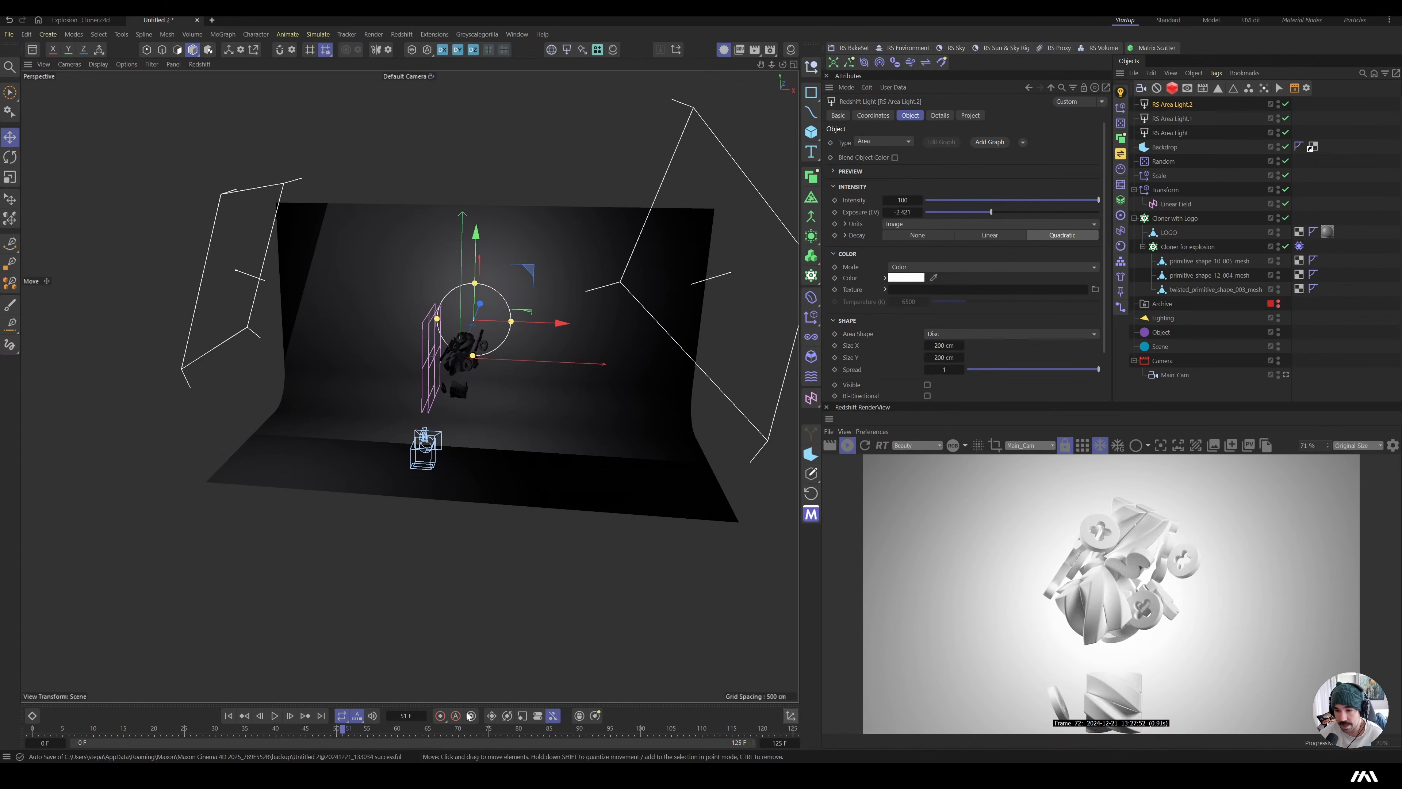
pyautogui.moveTo(342, 730); pyautogui.dragTo(74, 726)
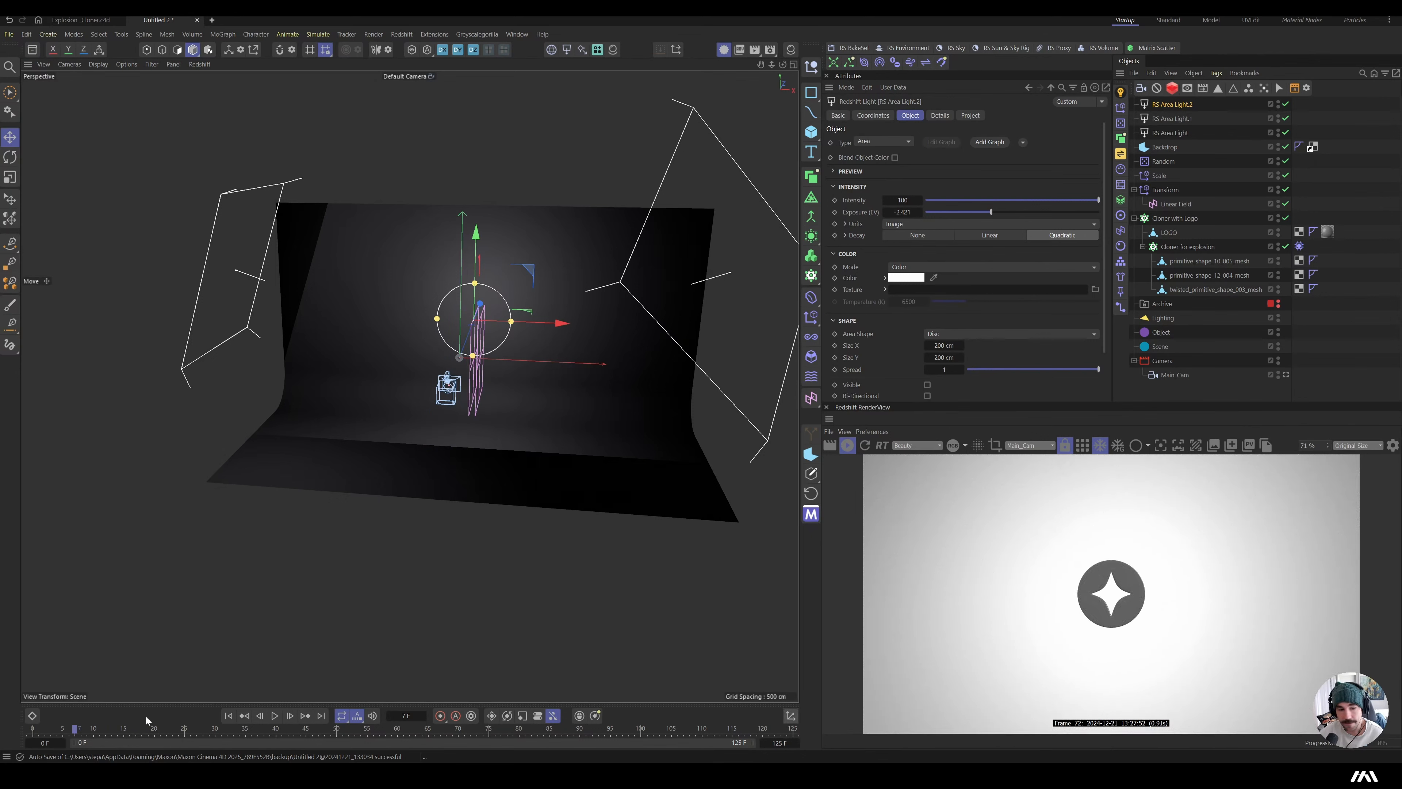
pyautogui.click(40, 731)
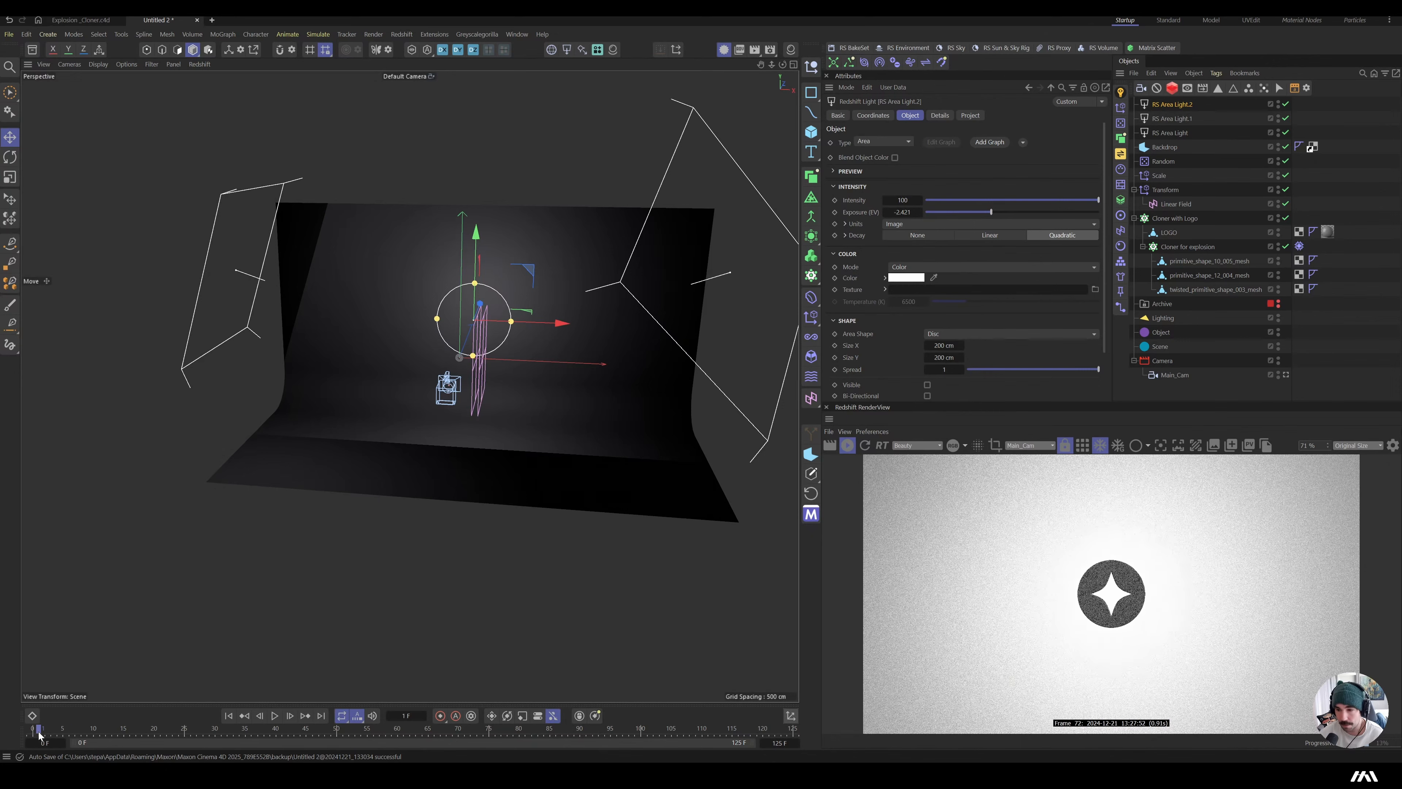
pyautogui.moveTo(38, 735)
pyautogui.mouseDown()
pyautogui.moveTo(98, 733)
pyautogui.moveTo(31, 734)
pyautogui.mouseUp()
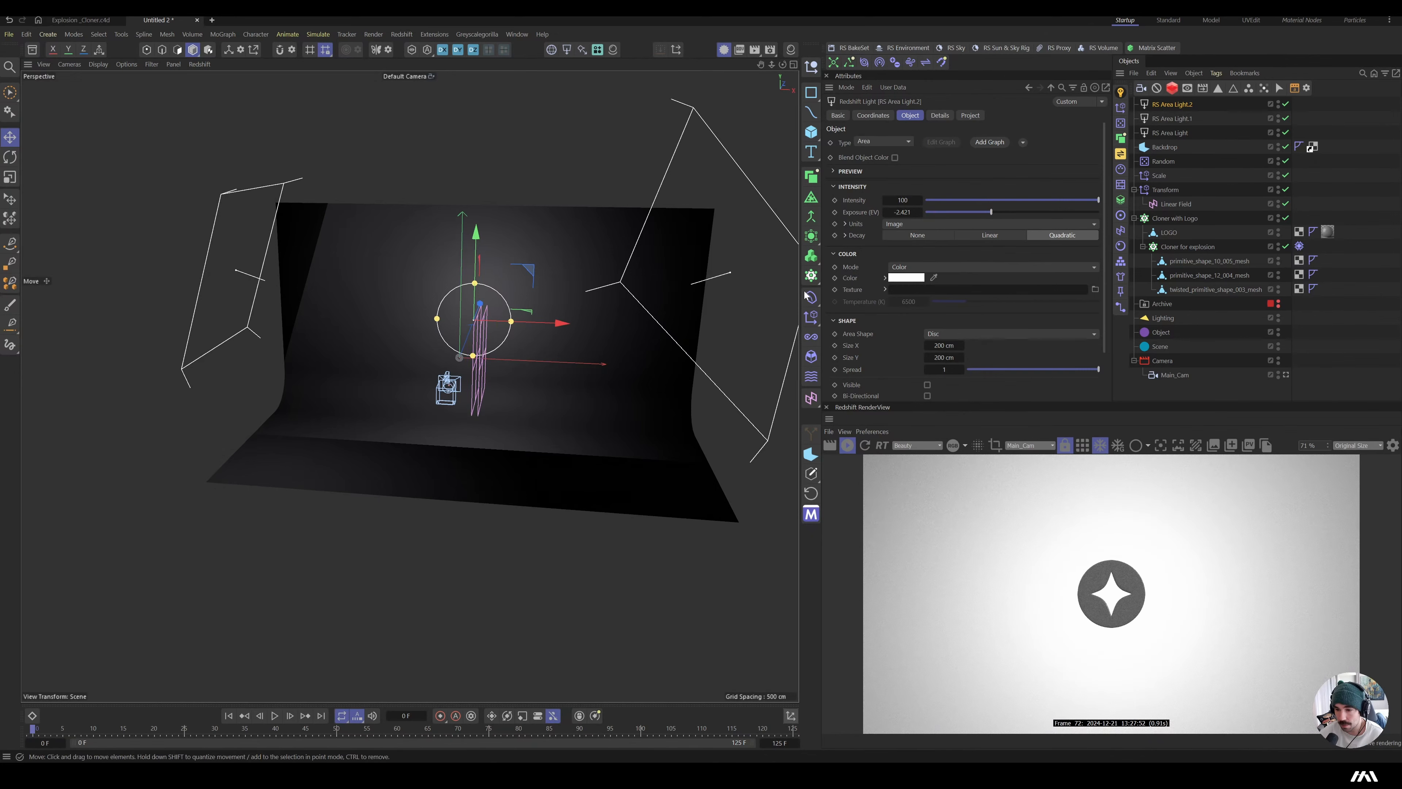
# - Check the Camera null's position animation and key the Cloner with Logo's heading rotation at 0° on frame 0
pyautogui.click(1163, 220)
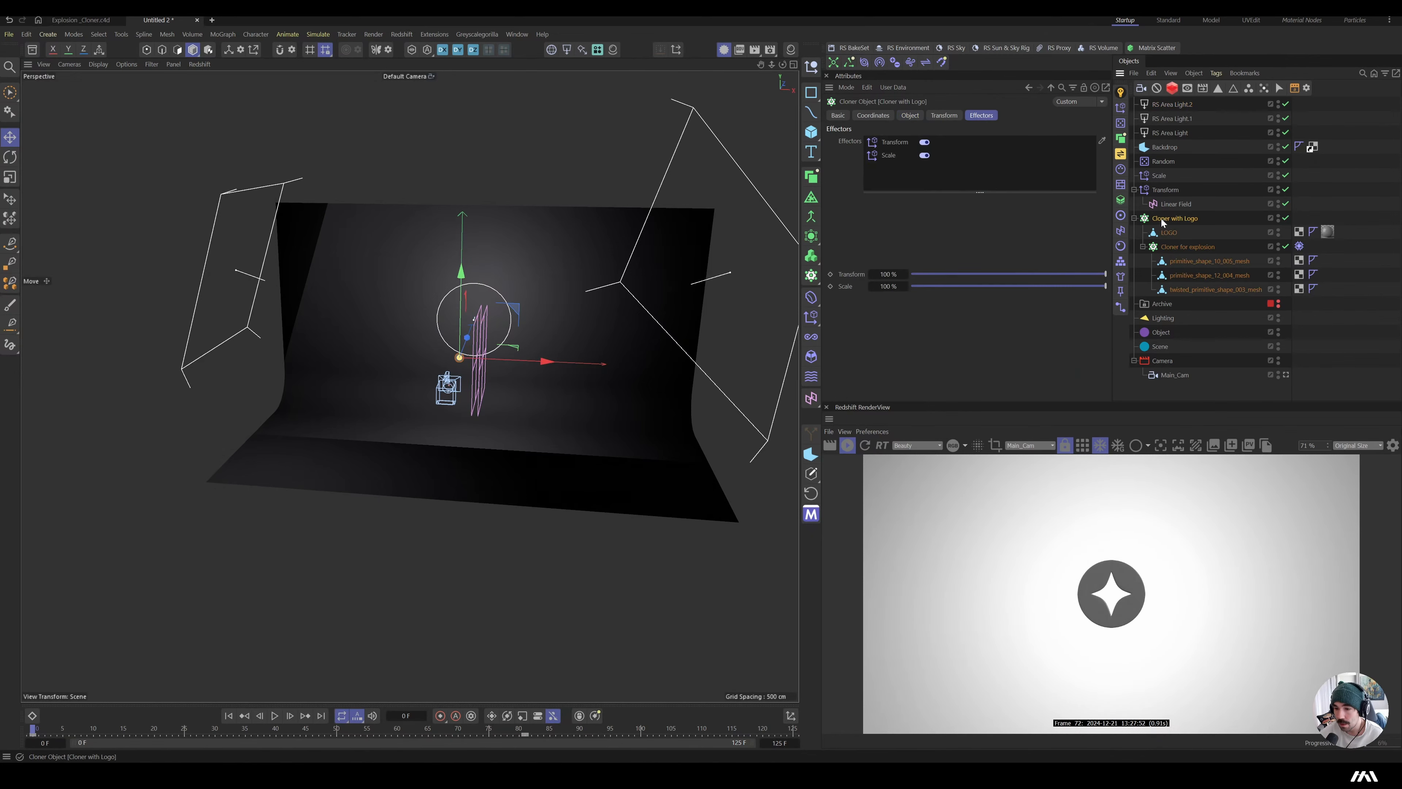
pyautogui.click(886, 117)
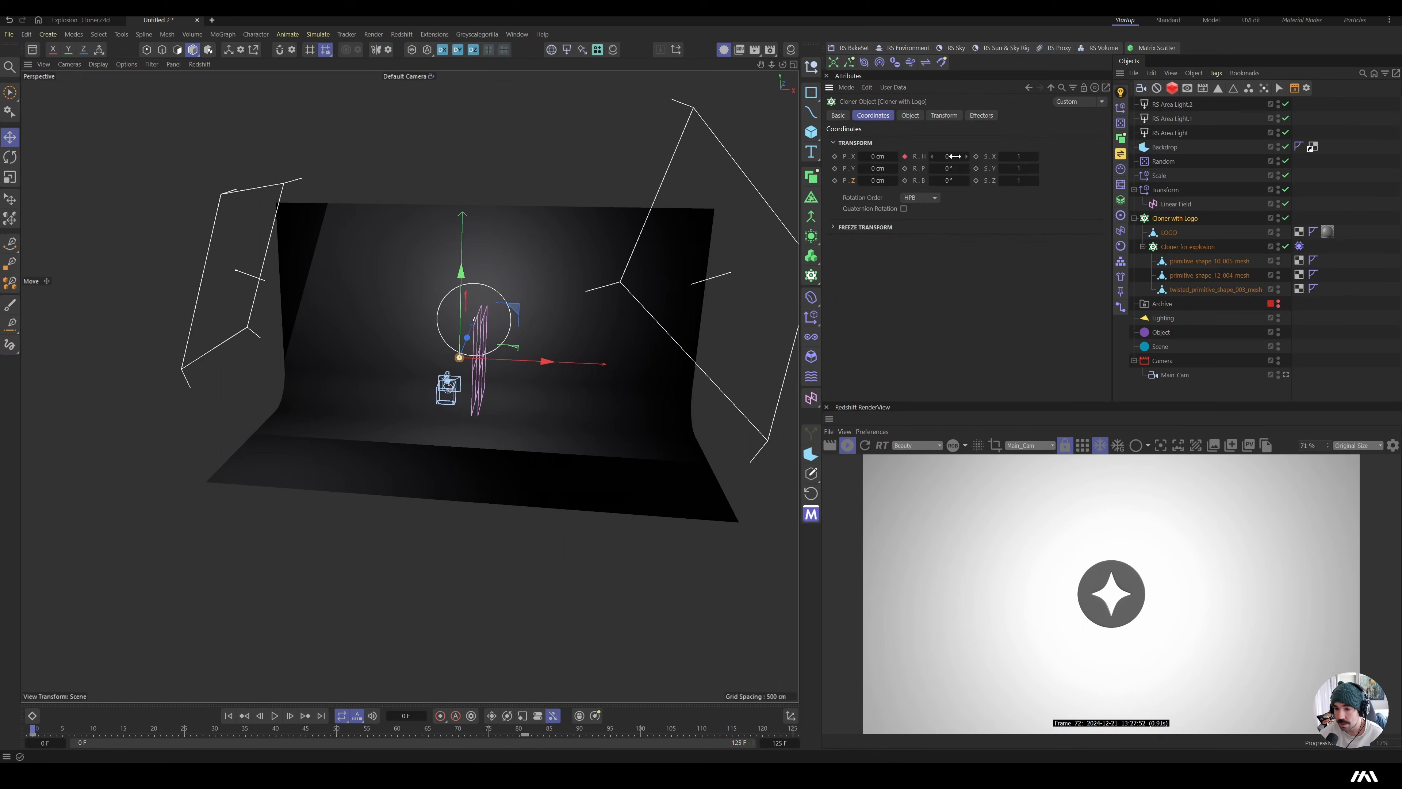
pyautogui.click(1159, 363)
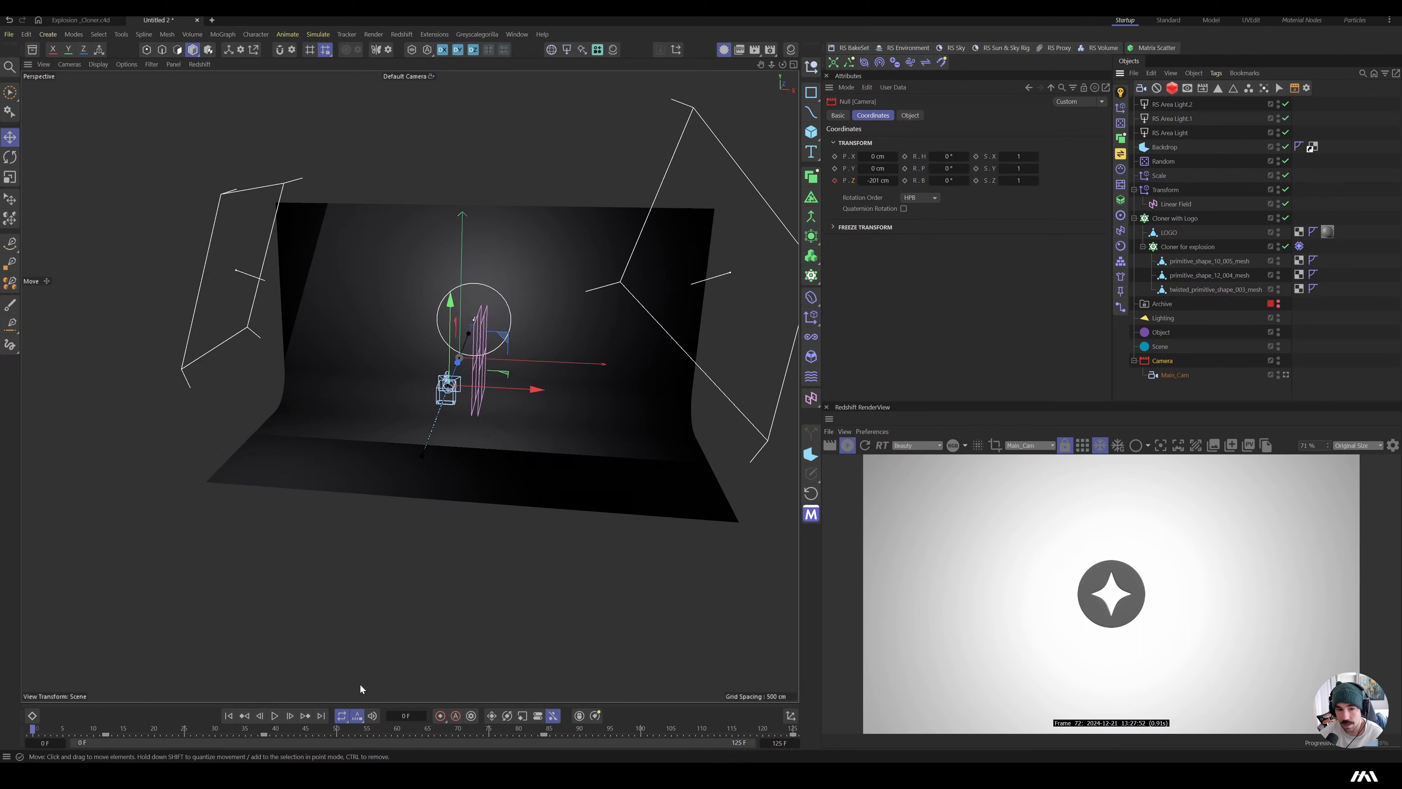
pyautogui.click(71, 727)
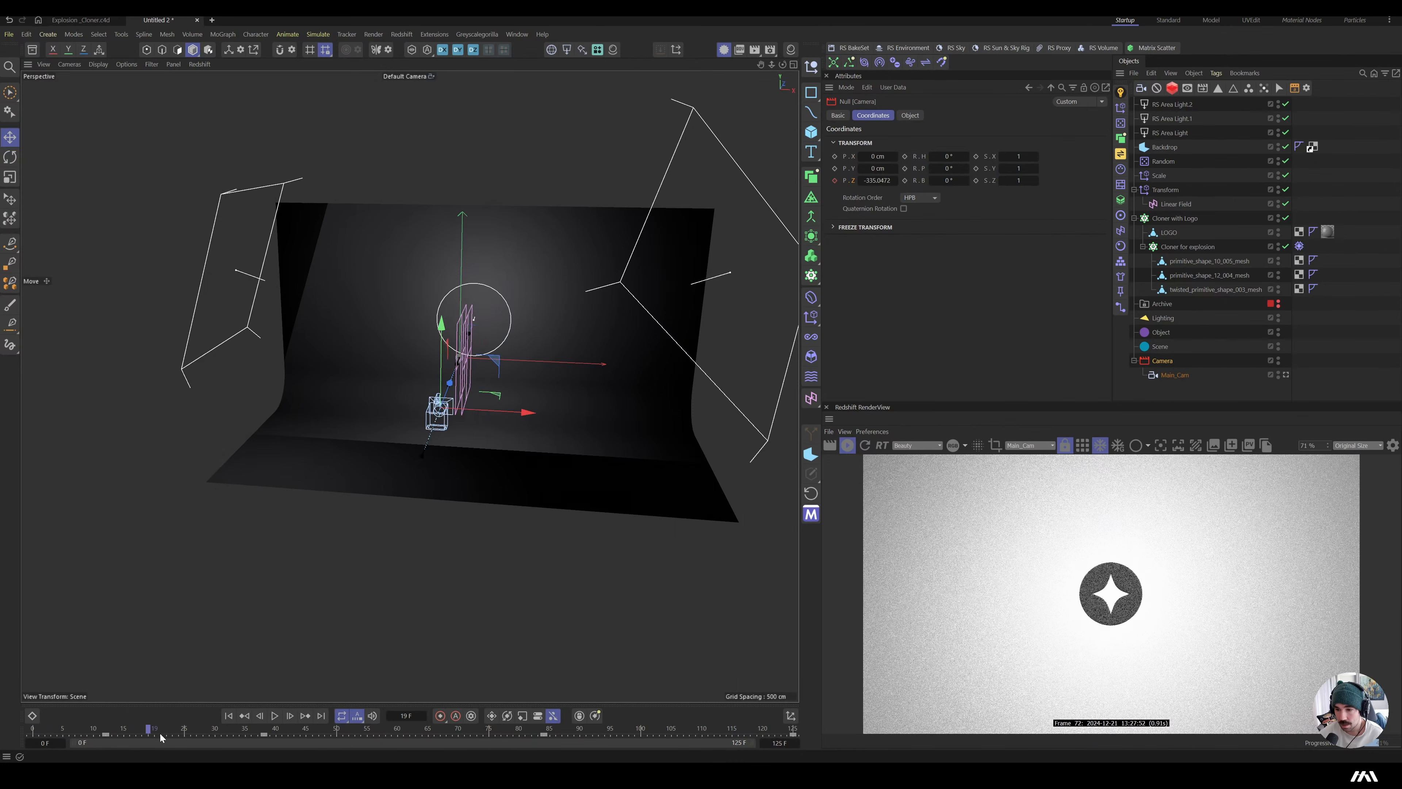
pyautogui.moveTo(71, 727); pyautogui.dragTo(3, 745)
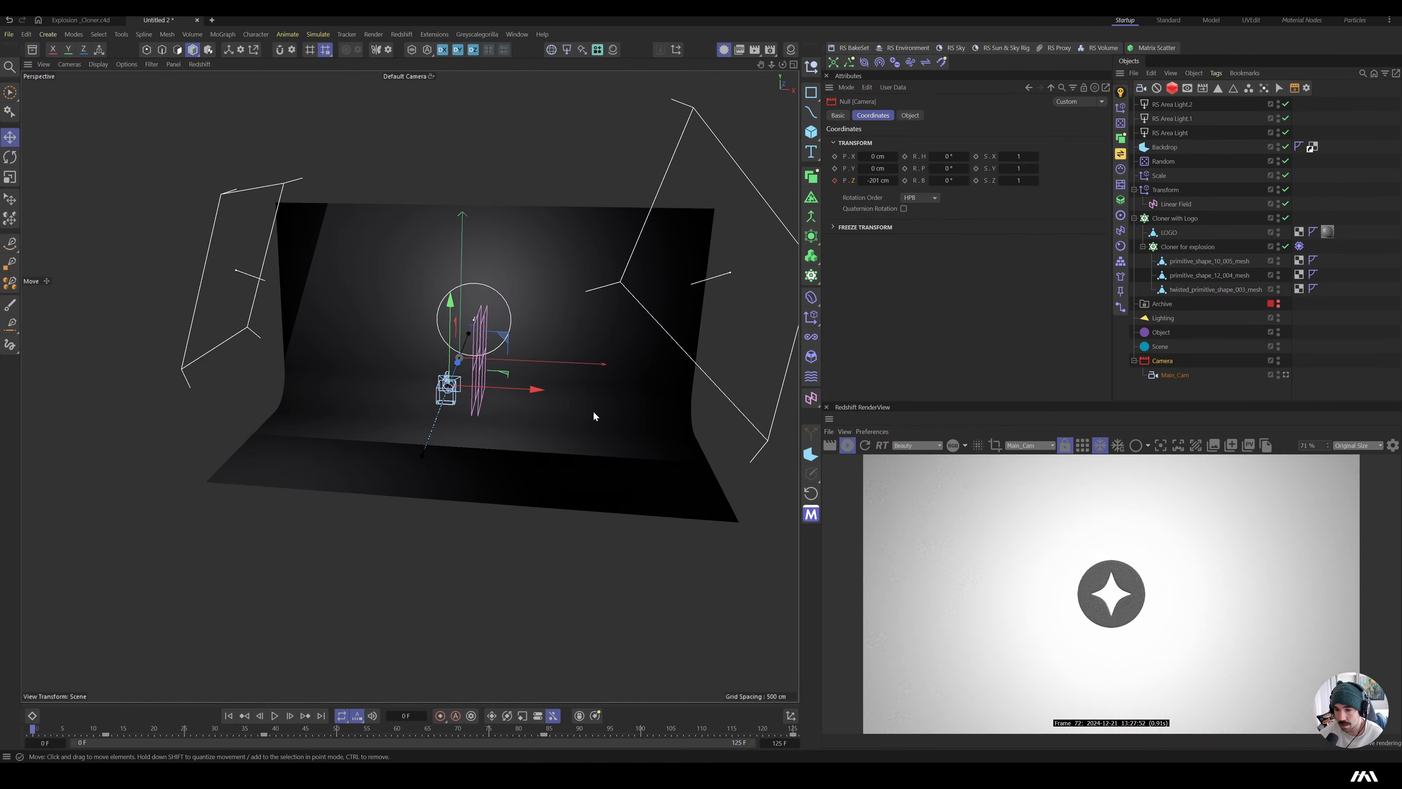
pyautogui.click(1164, 219)
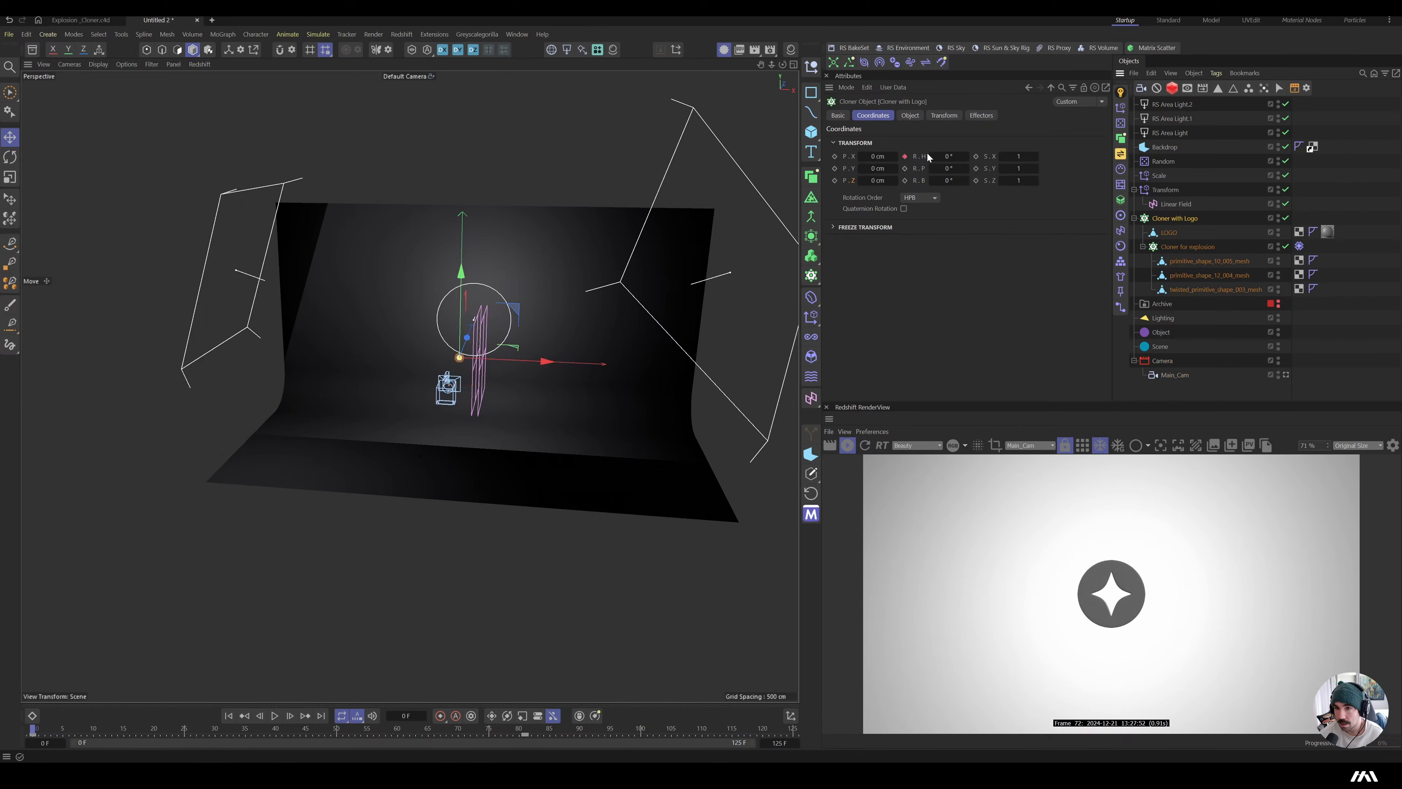
pyautogui.moveTo(941, 158)
pyautogui.mouseDown()
pyautogui.moveTo(965, 158)
pyautogui.moveTo(939, 158)
pyautogui.mouseUp()
pyautogui.click(931, 157)
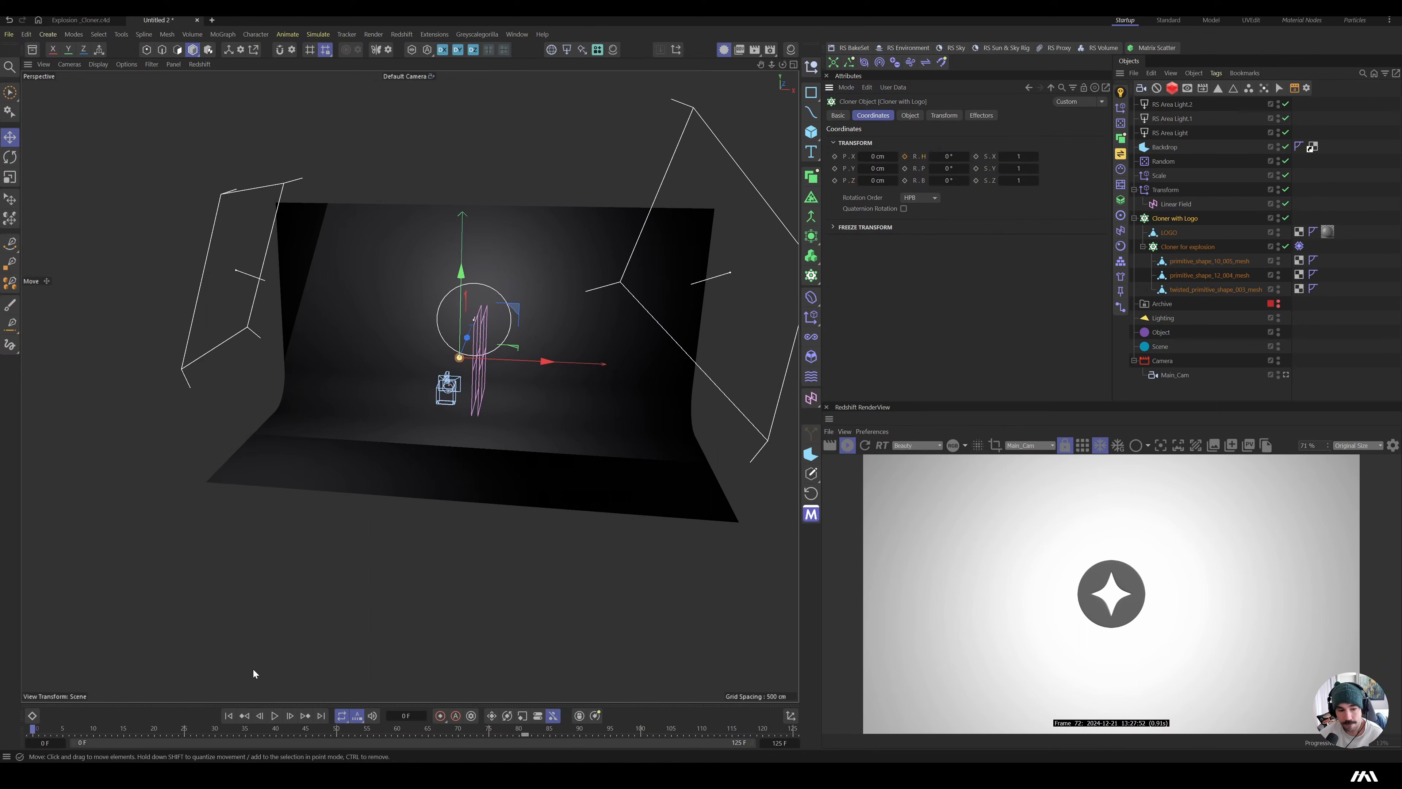
pyautogui.click(905, 158)
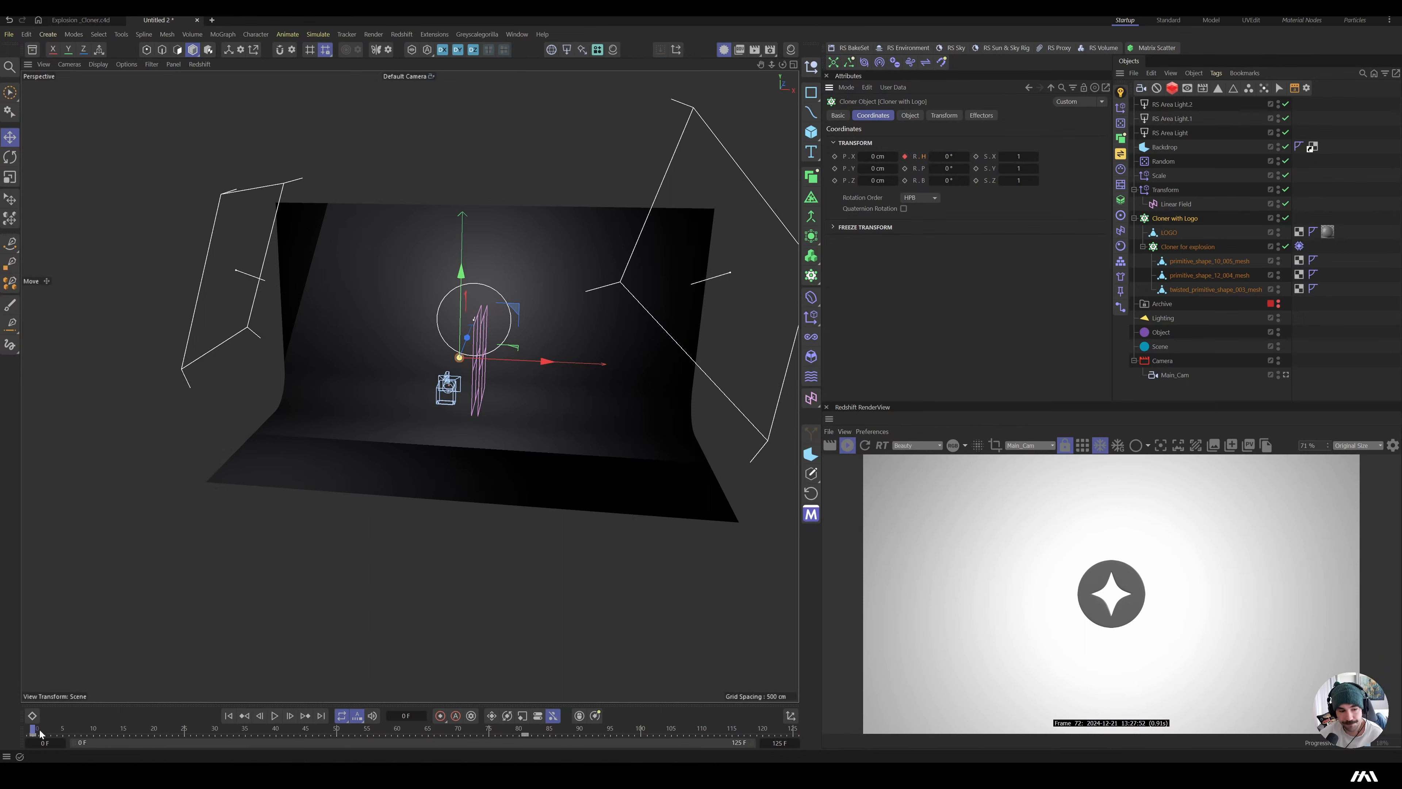
# - Examine the animation at frame 52 with the three explosion meshes selected, and return to frame 0
pyautogui.moveTo(37, 729); pyautogui.dragTo(348, 752)
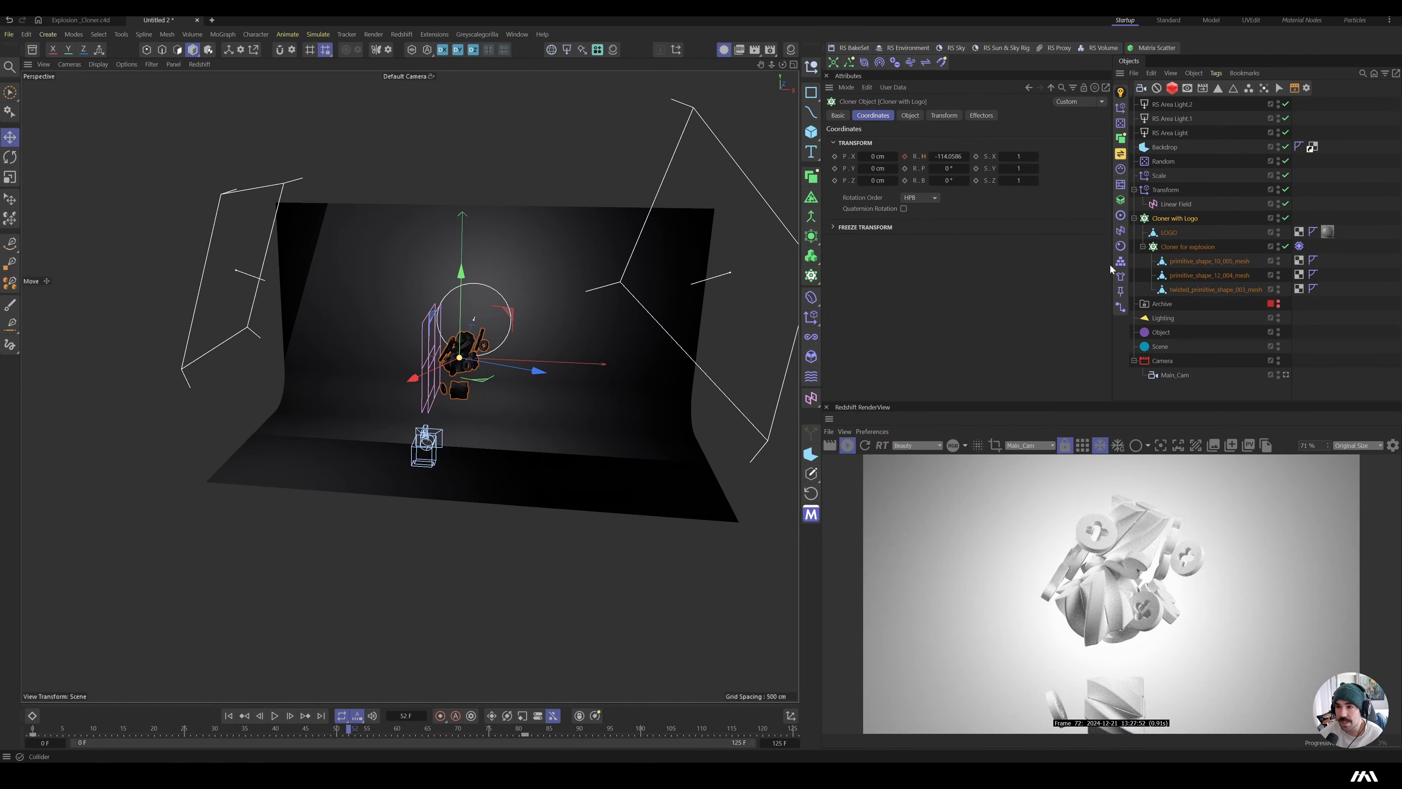
pyautogui.click(1195, 262)
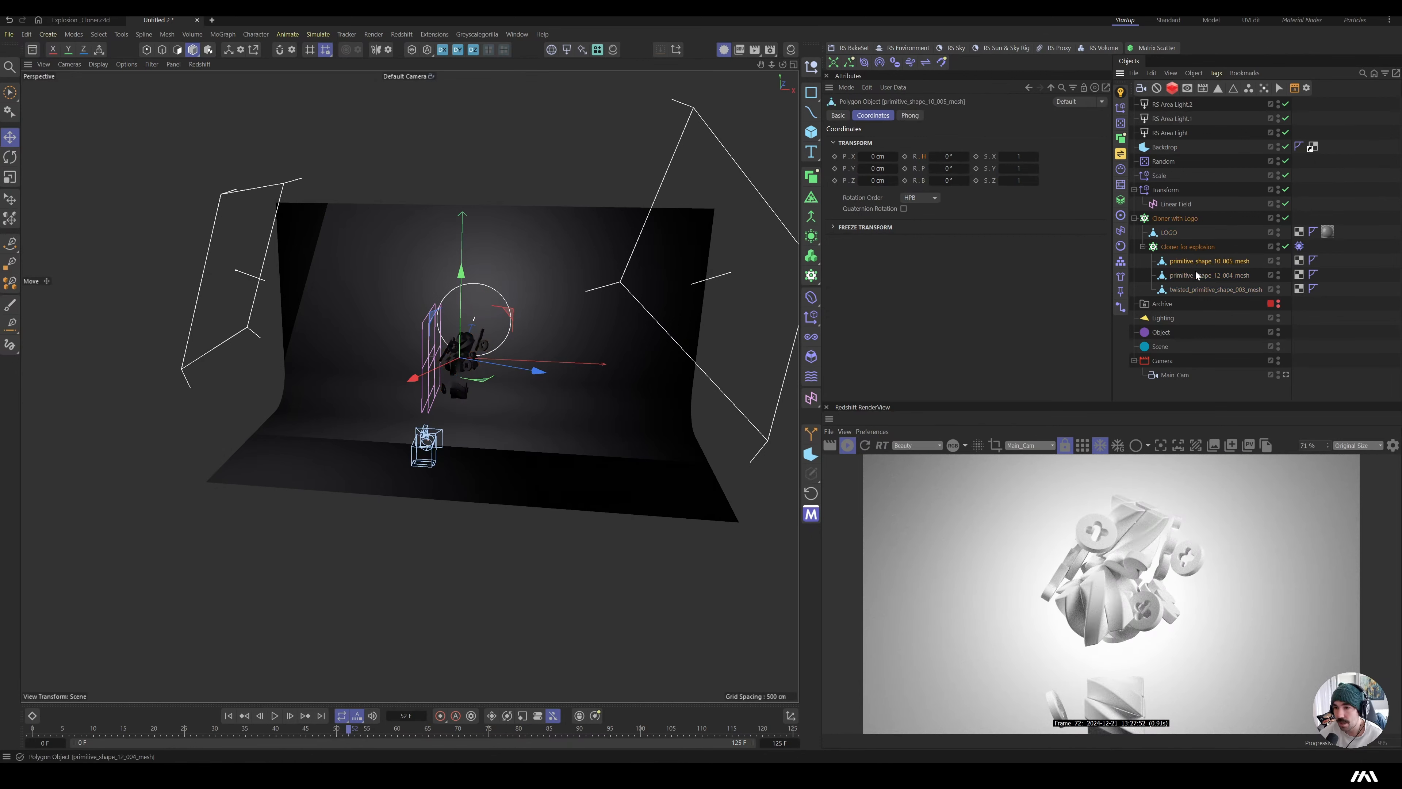
pyautogui.keyDown('shift'); pyautogui.click(1209, 290); pyautogui.keyUp('shift')
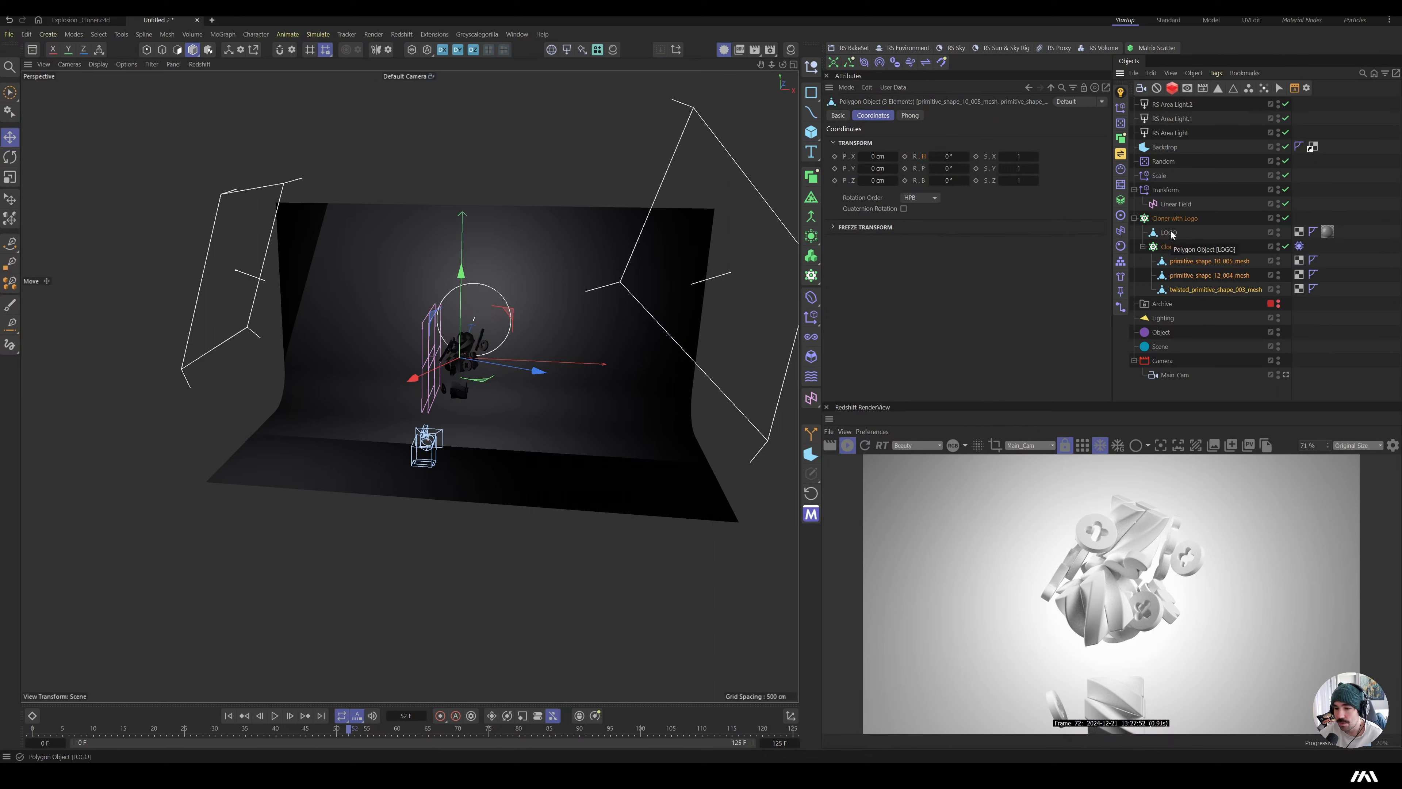
pyautogui.click(48, 728)
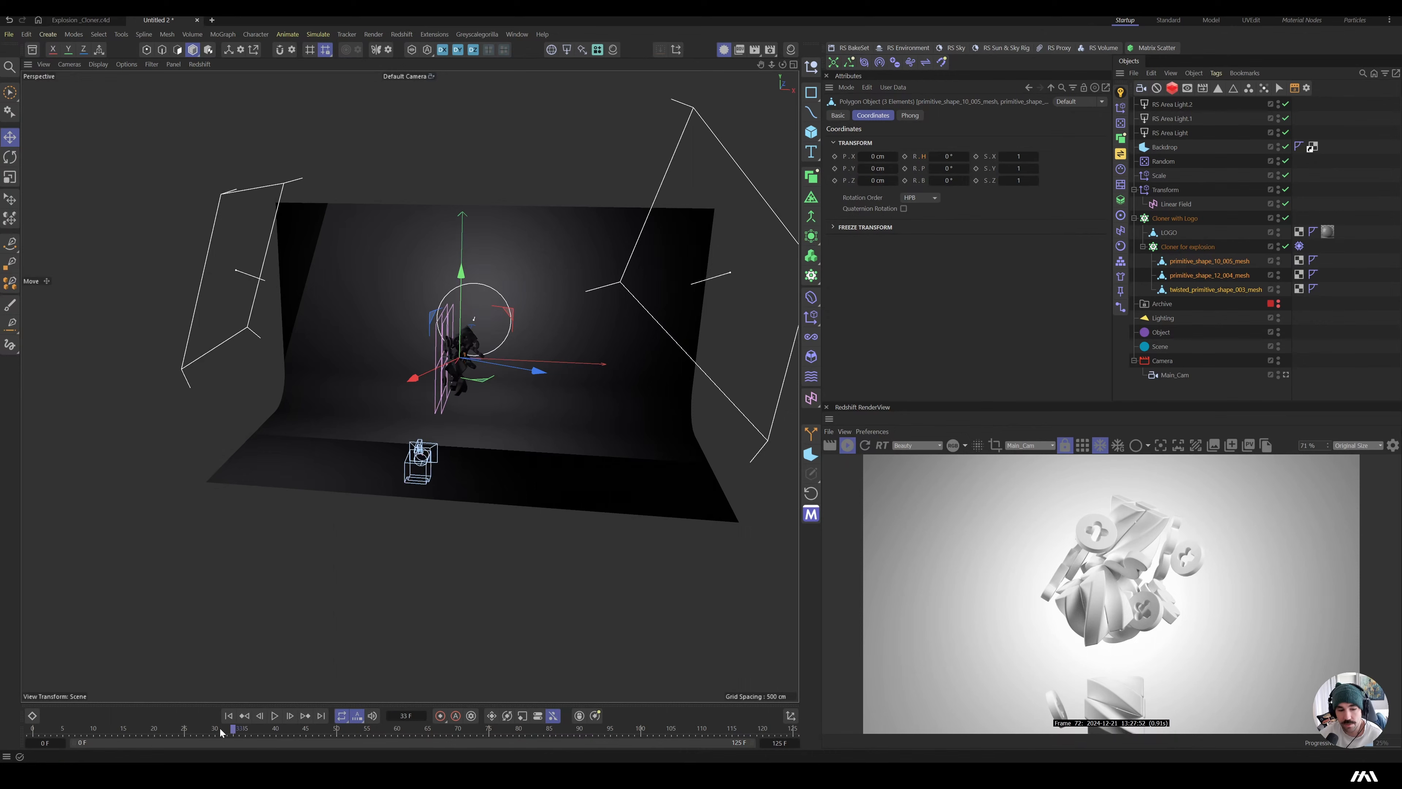
pyautogui.moveTo(49, 728); pyautogui.dragTo(32, 728)
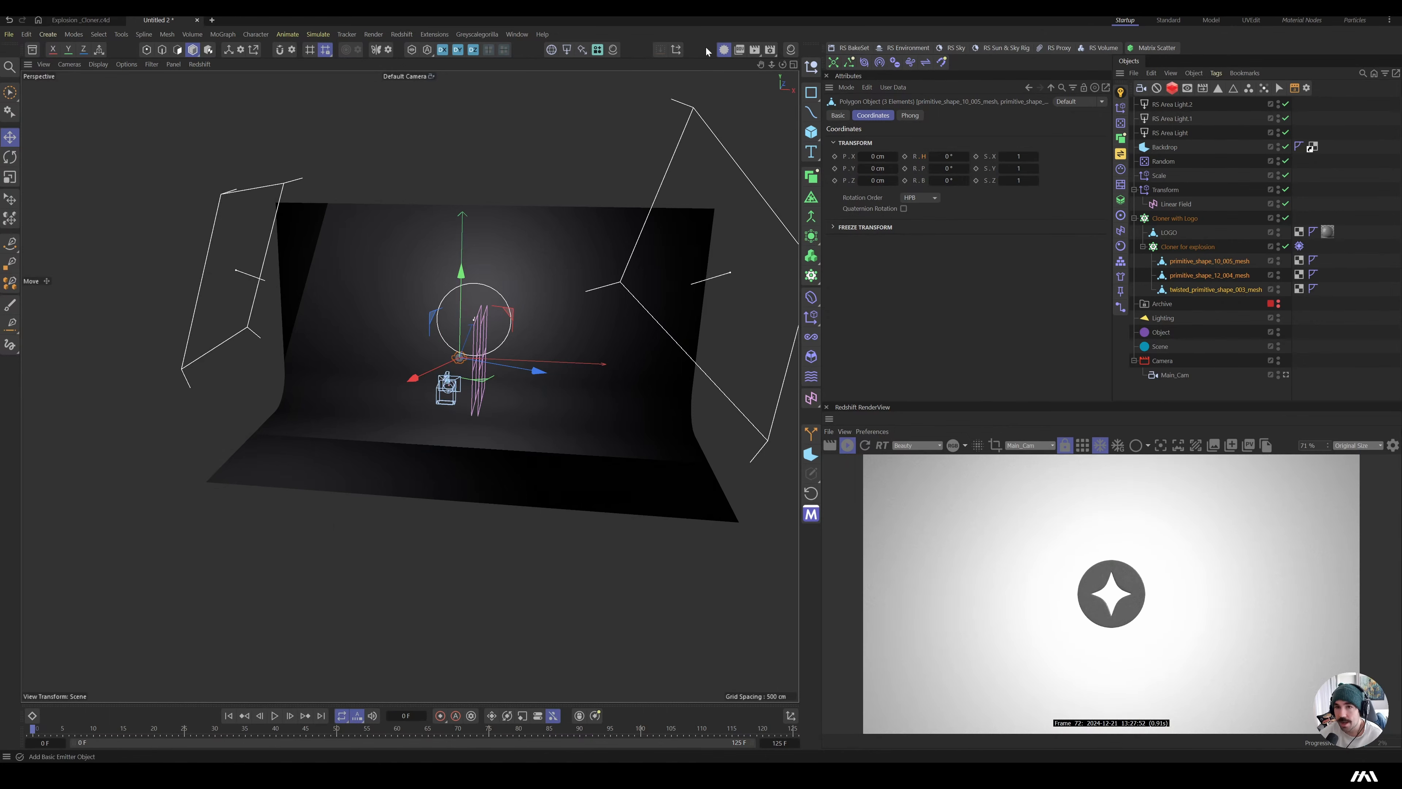
# - Open the LOGO object's RS Standard material in the Node Editor and connect a Ramp node to its base Color
pyautogui.click(612, 49)
pyautogui.moveTo(636, 55)
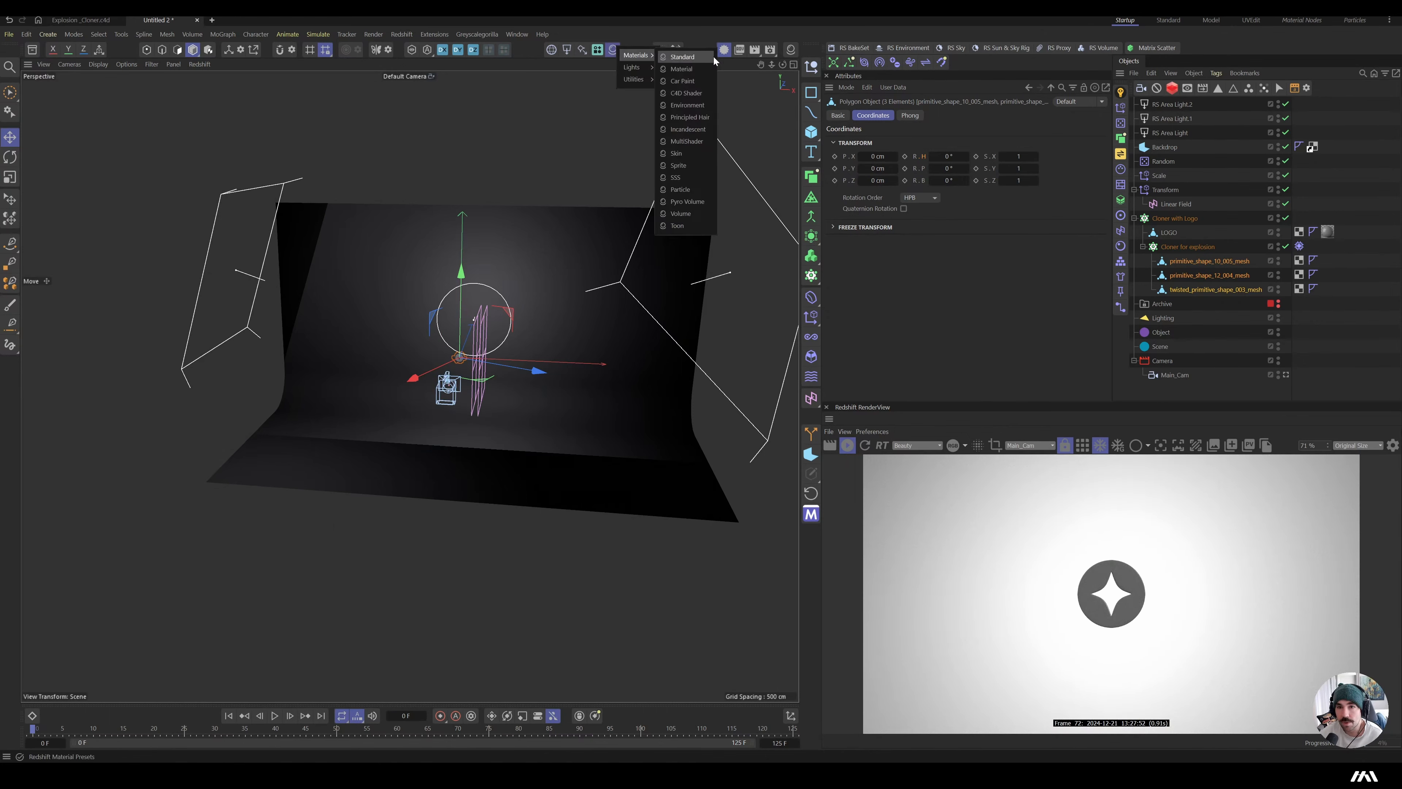
pyautogui.moveTo(713, 59); pyautogui.dragTo(1333, 236)
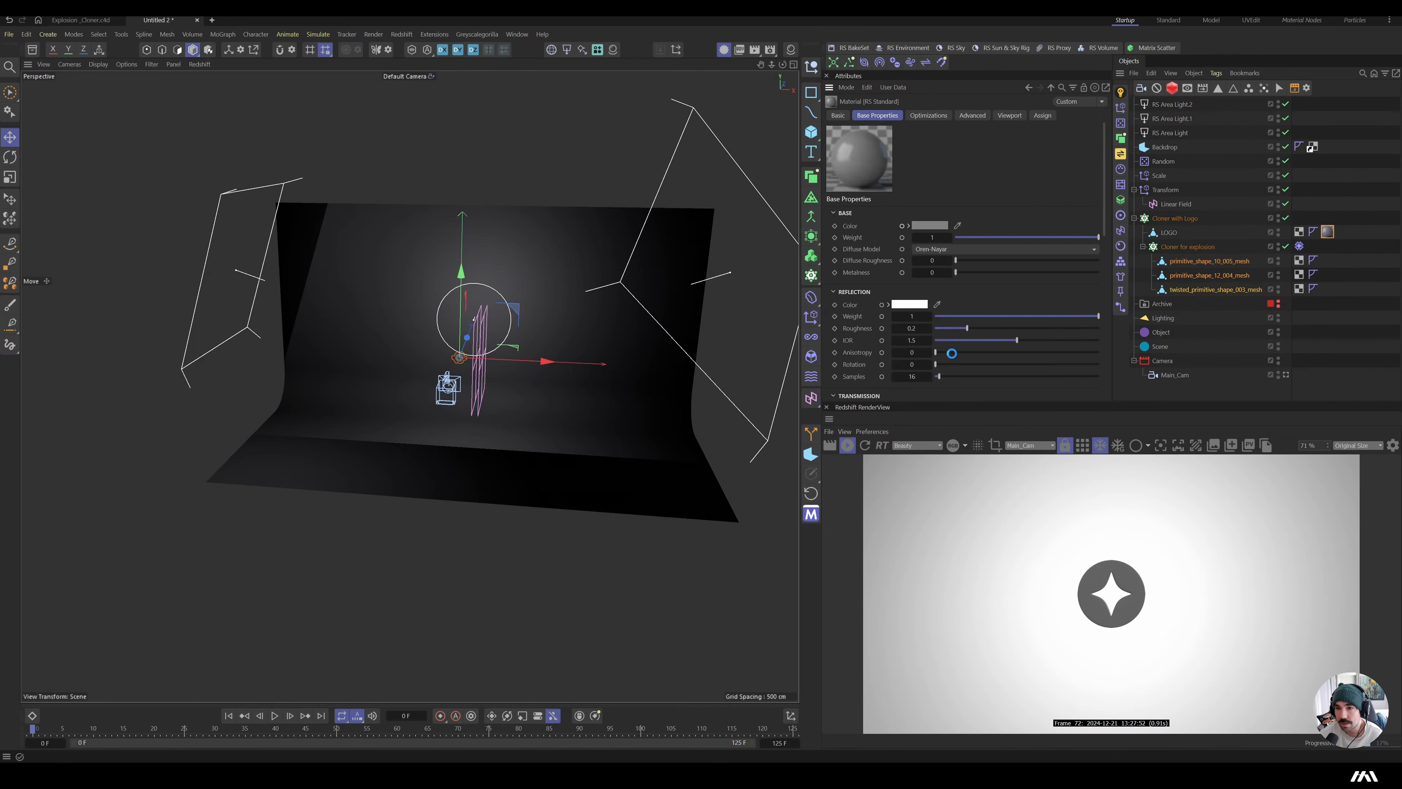
pyautogui.click(964, 345)
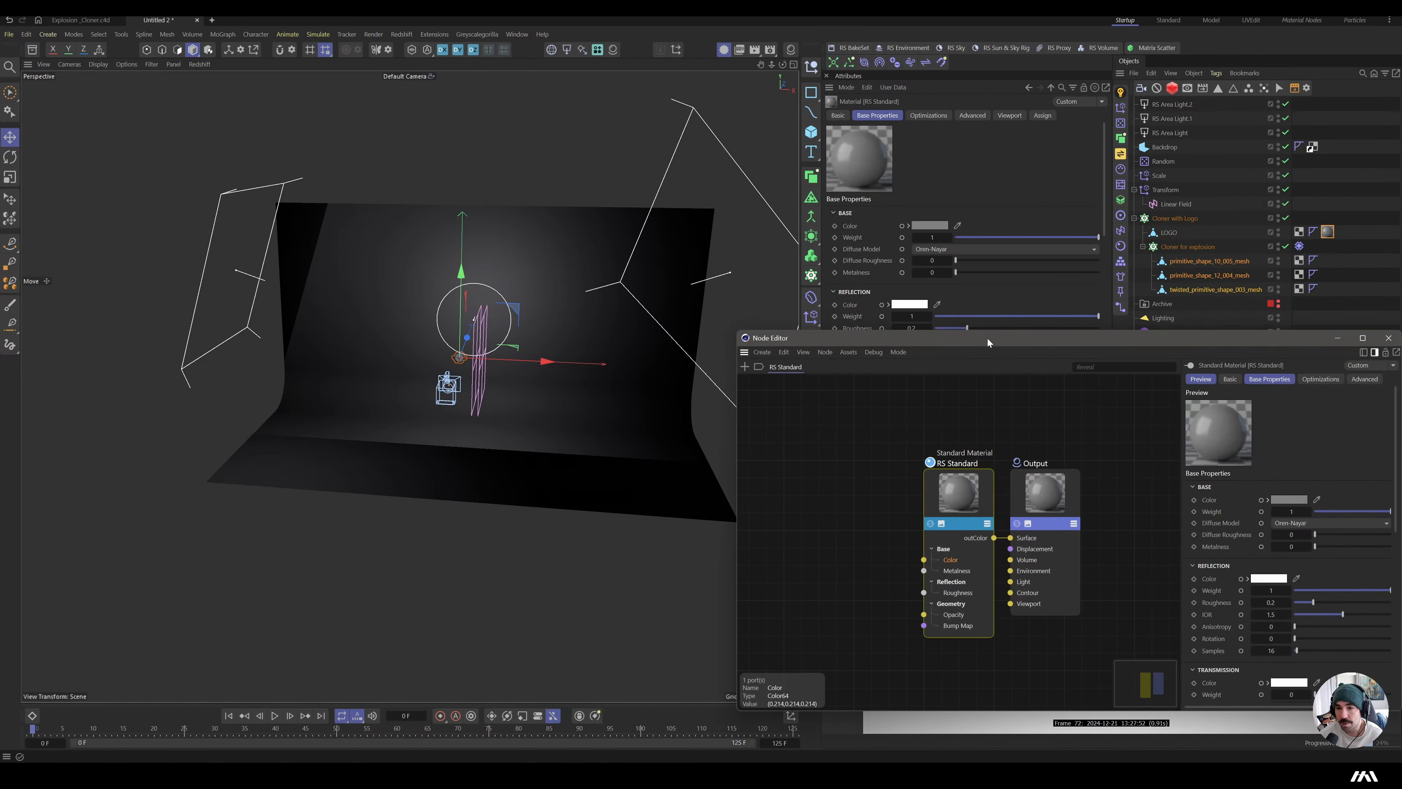
pyautogui.moveTo(981, 341); pyautogui.dragTo(408, 115)
pyautogui.doubleClick(259, 294)
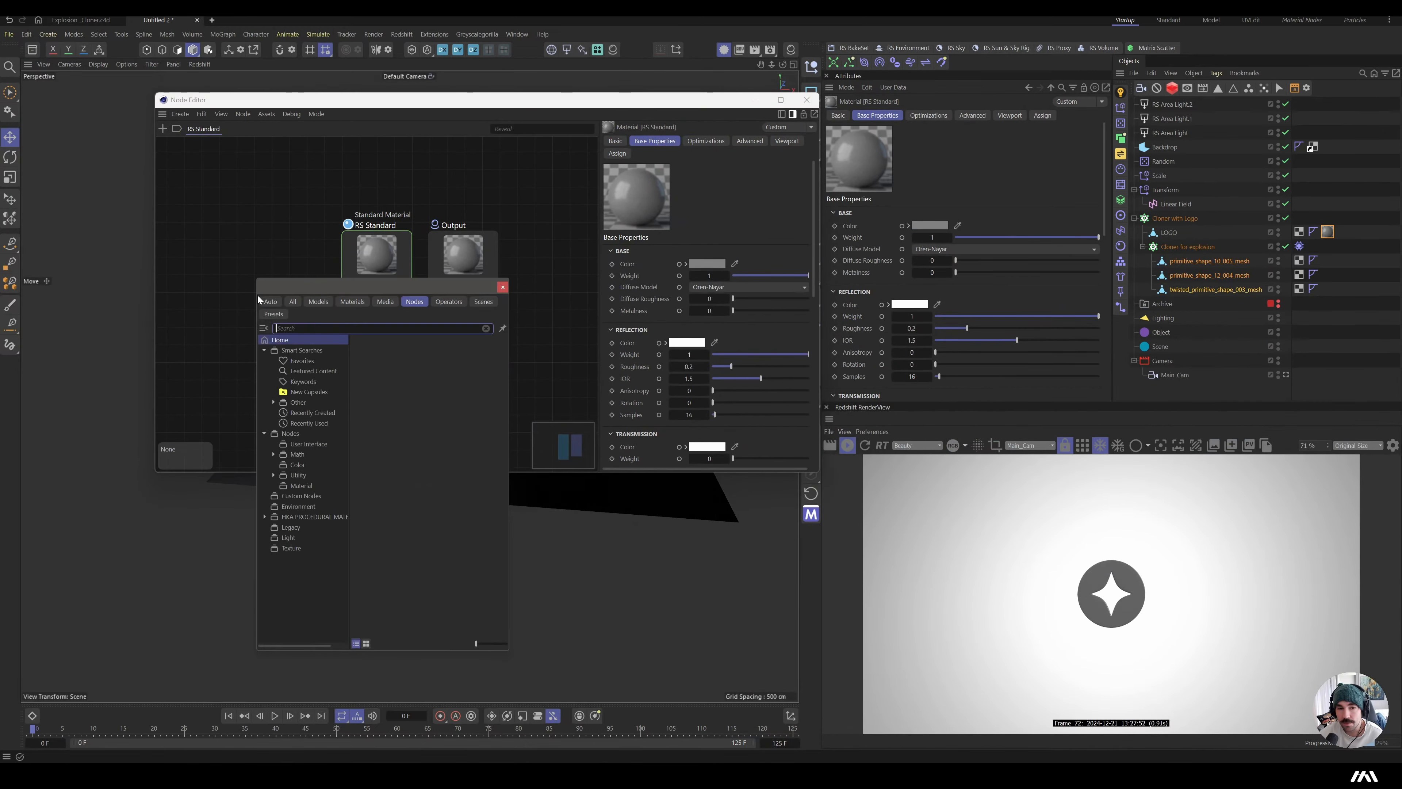
pyautogui.write('ramp')
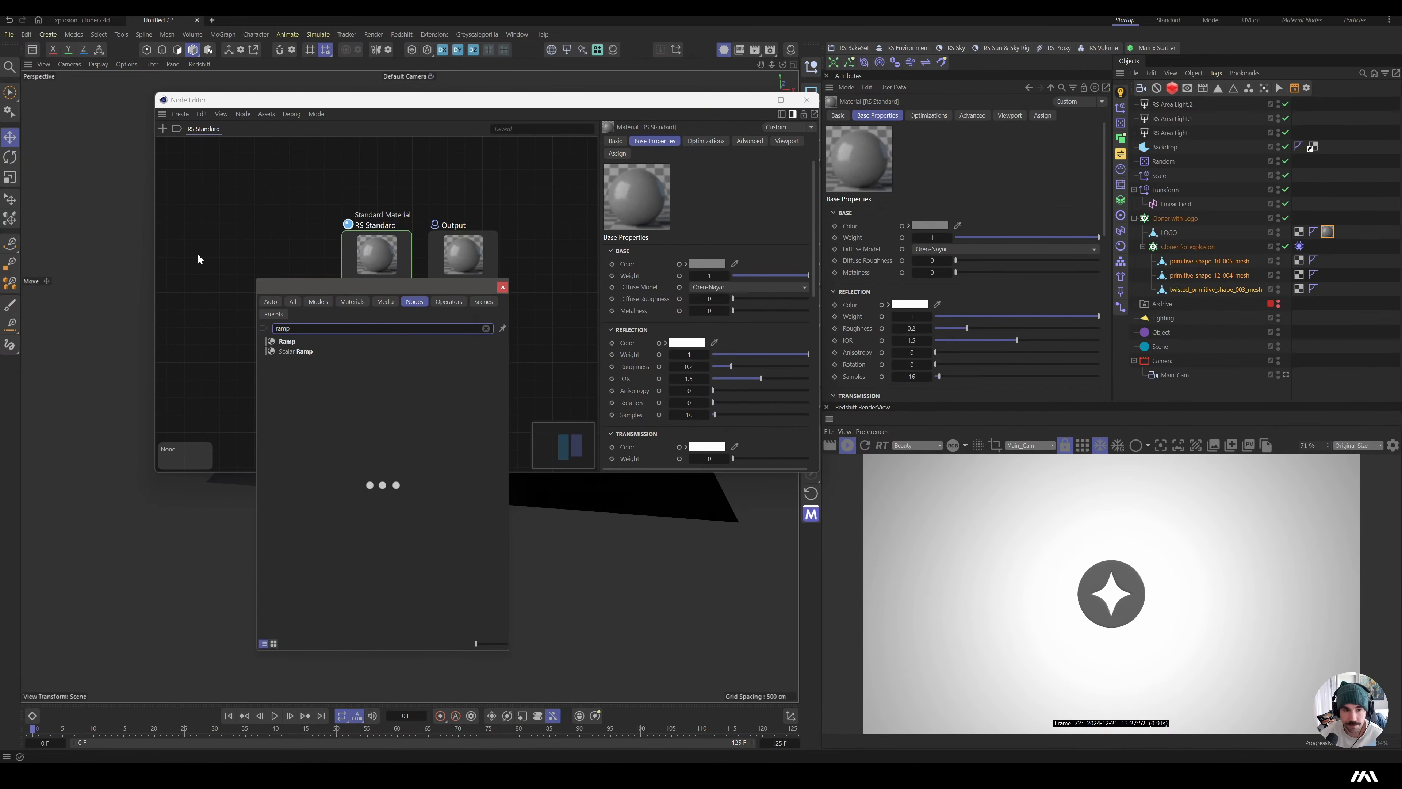
pyautogui.moveTo(286, 332); pyautogui.dragTo(343, 322)
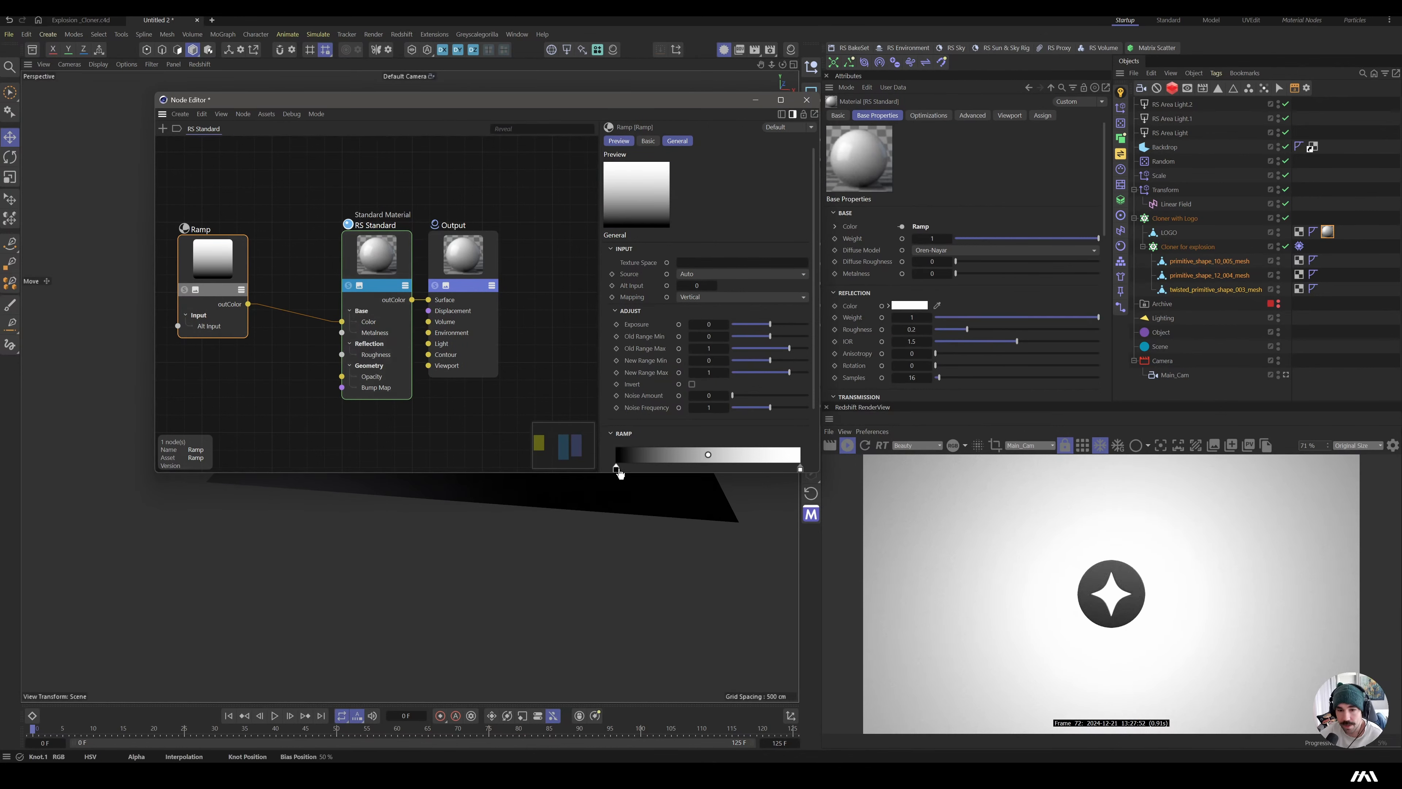
# - Set the Ramp's first knot at 0% to the saved purple color swatch
pyautogui.doubleClick(617, 469)
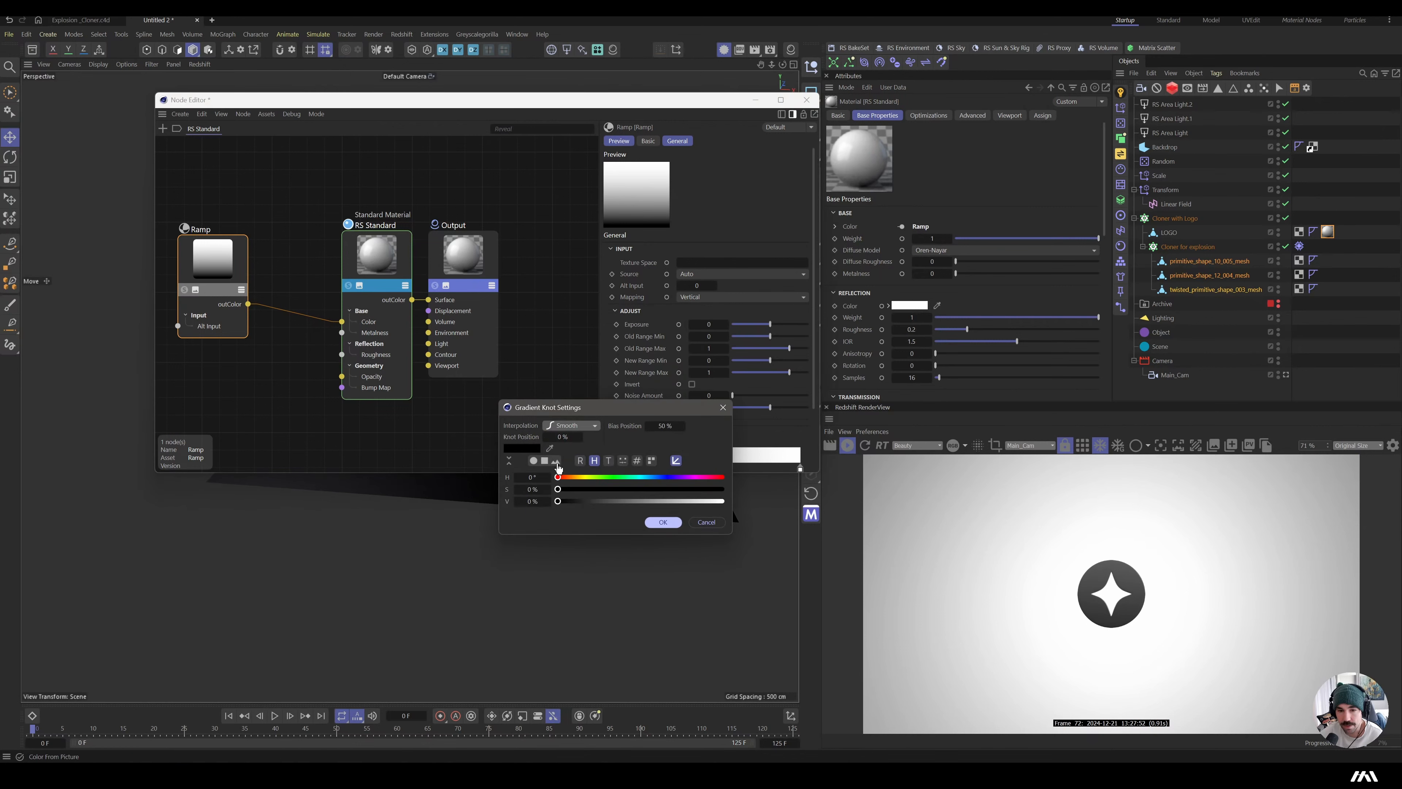
pyautogui.click(652, 461)
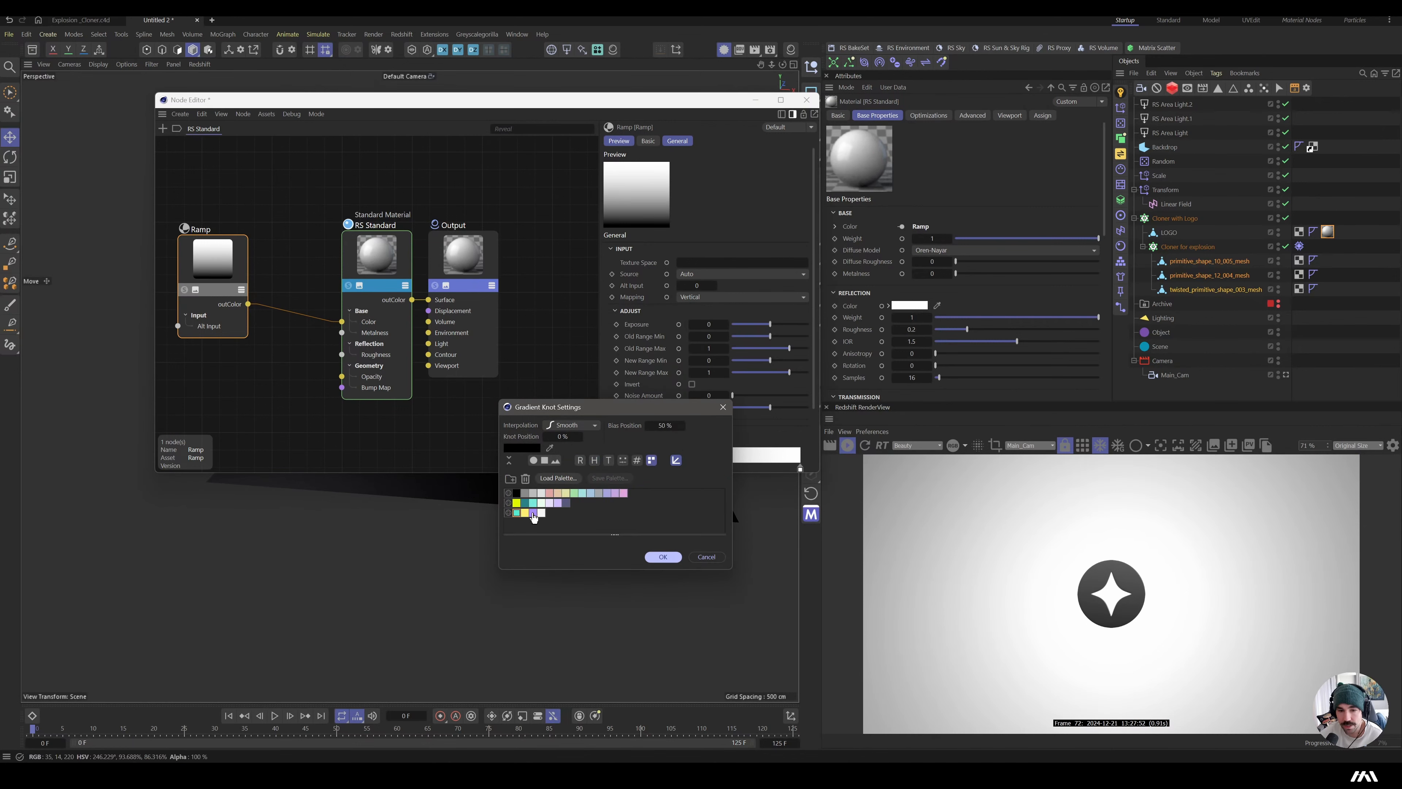
pyautogui.click(535, 515)
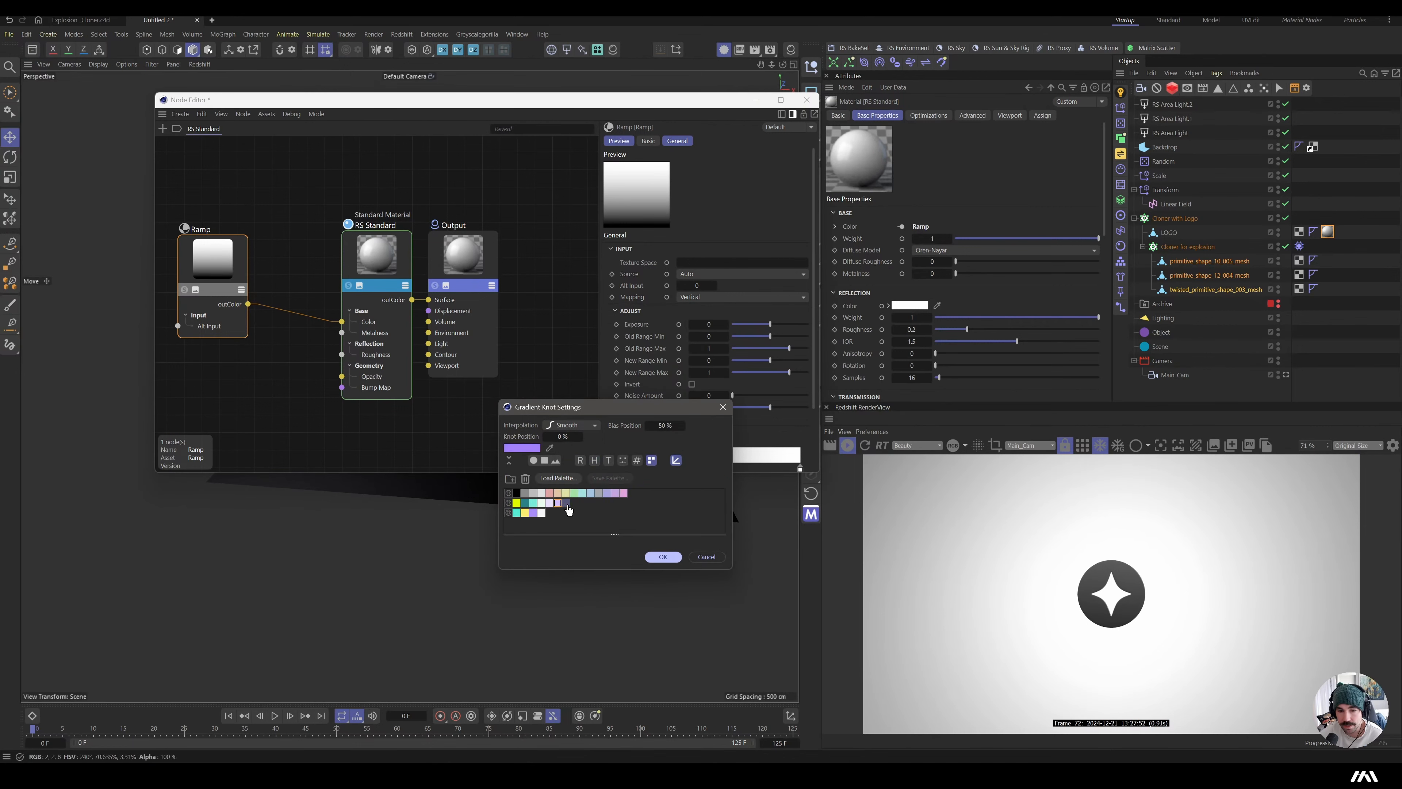
pyautogui.click(663, 557)
# - Set the Ramp's end knot at 100% to the dark navy color swatch
pyautogui.doubleClick(800, 469)
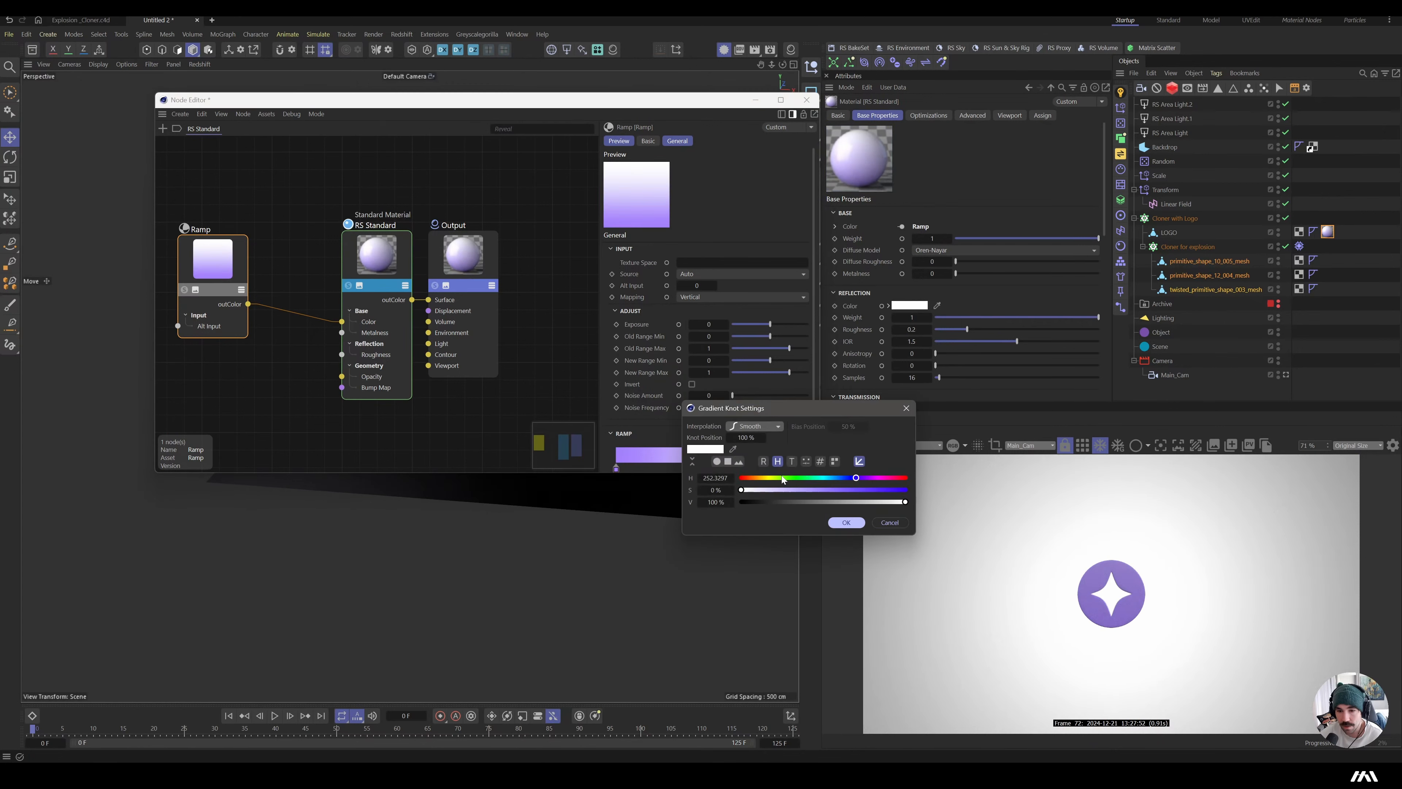
pyautogui.click(834, 462)
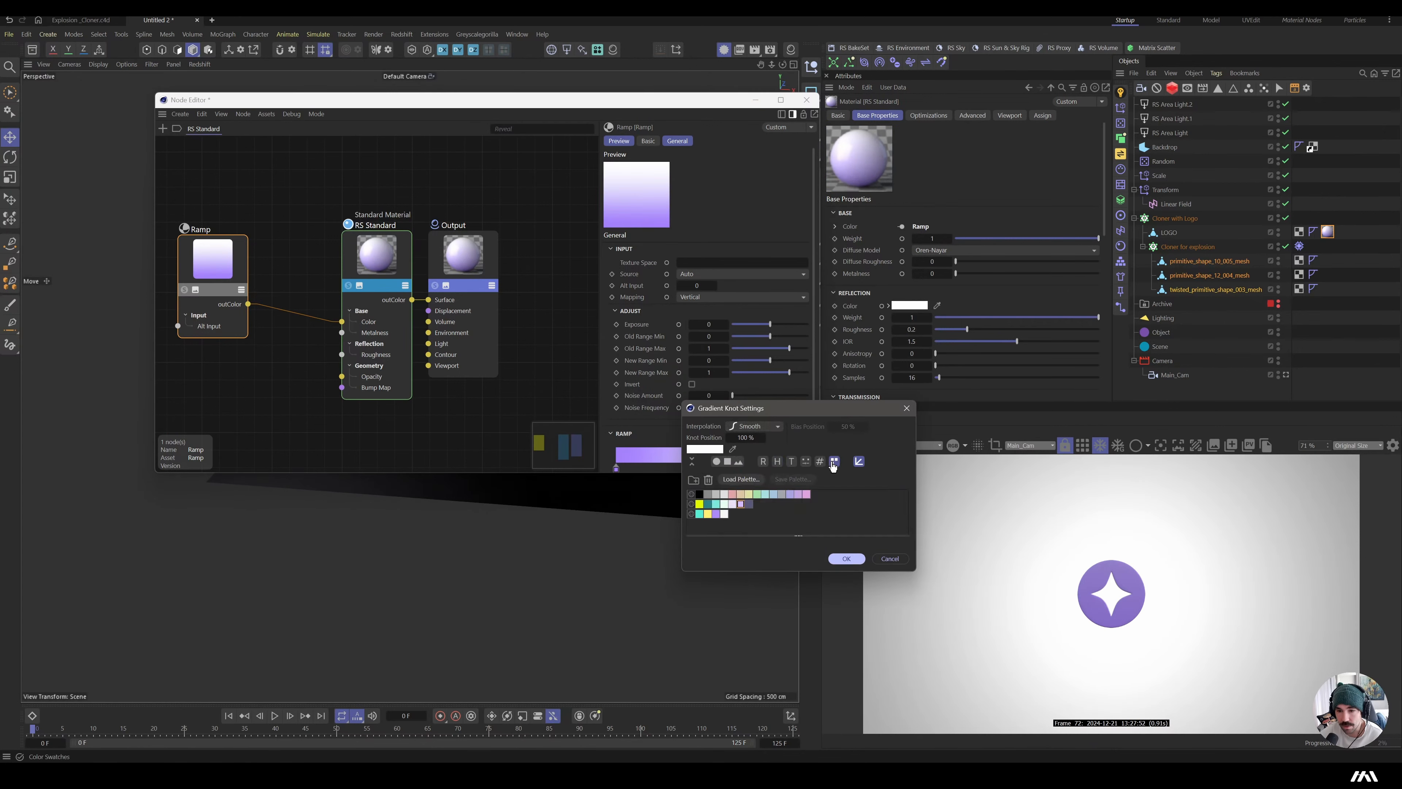
pyautogui.click(749, 504)
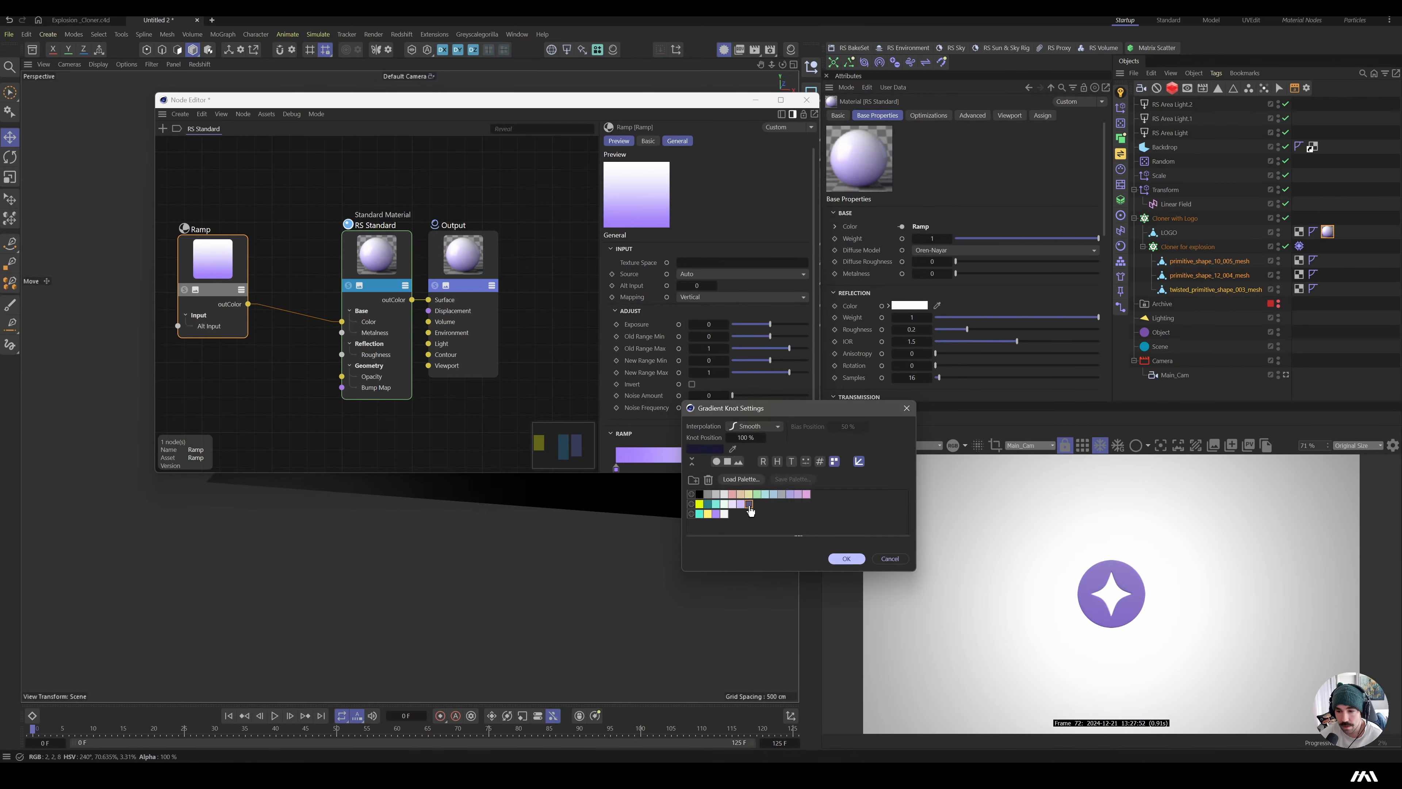
pyautogui.click(847, 558)
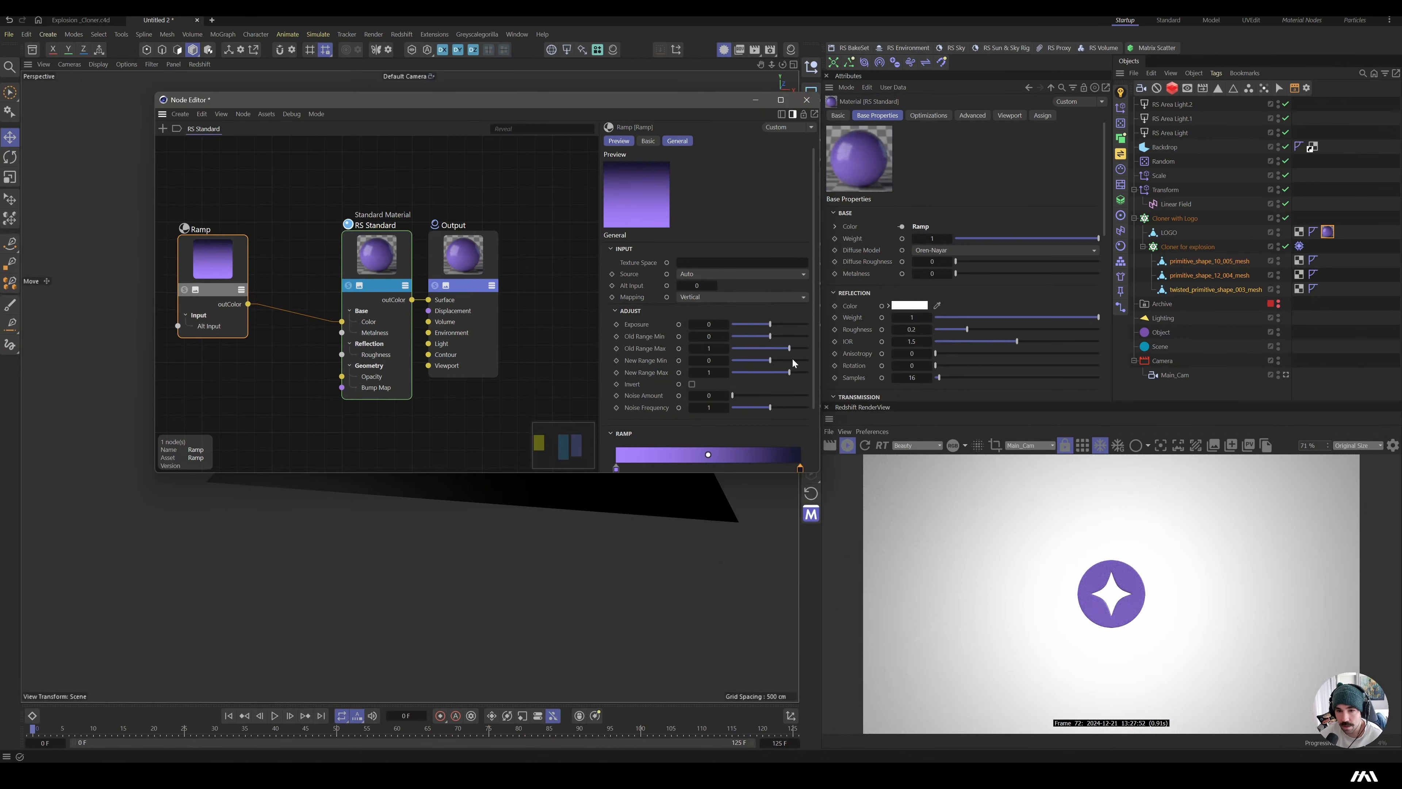
# - Set the Ramp's noise amount to about 1.242 and noise frequency to about 0.178, and recolor its end knot to the pale lavender swatch
pyautogui.moveTo(749, 399)
pyautogui.mouseDown()
pyautogui.moveTo(781, 396)
pyautogui.moveTo(738, 413)
pyautogui.mouseUp()
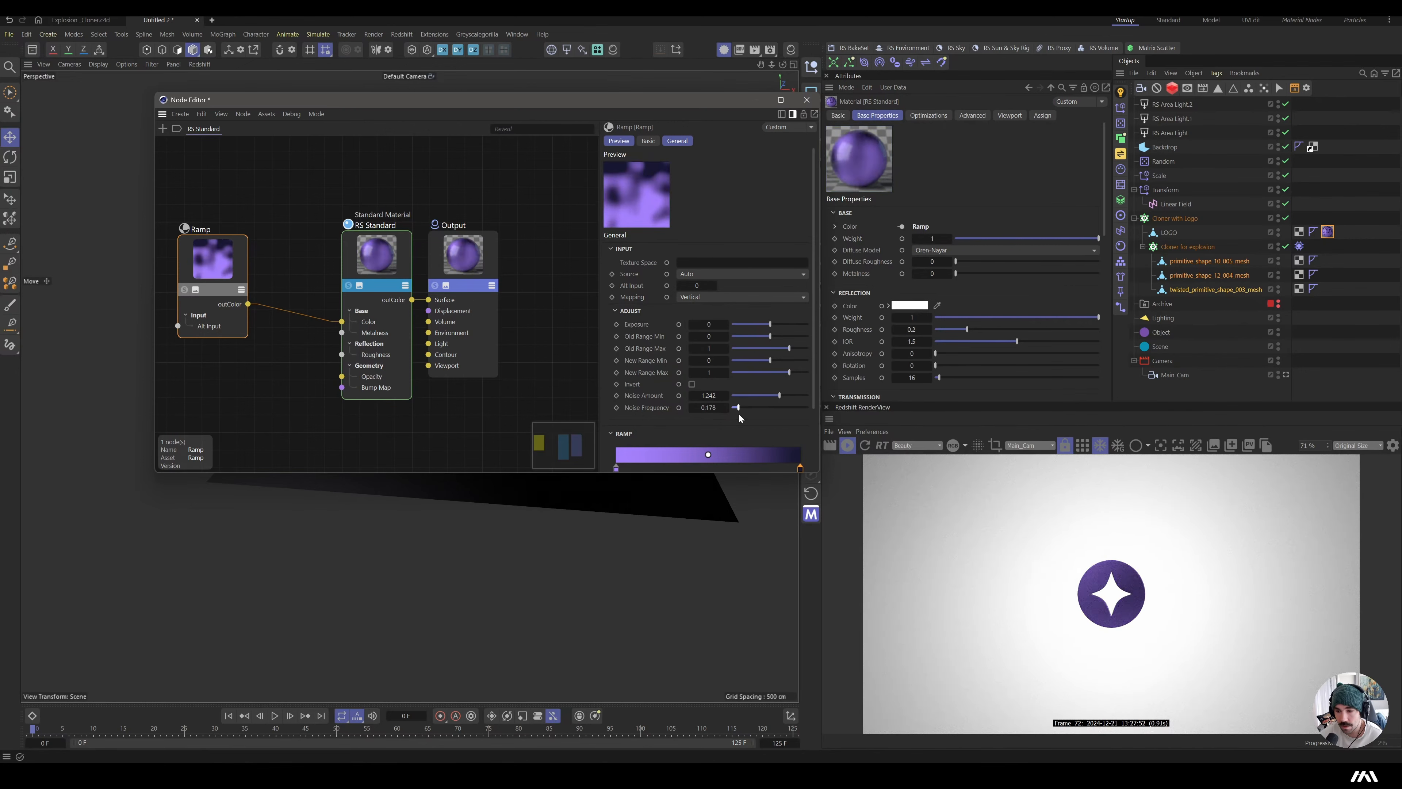
pyautogui.click(800, 467)
pyautogui.doubleClick(800, 469)
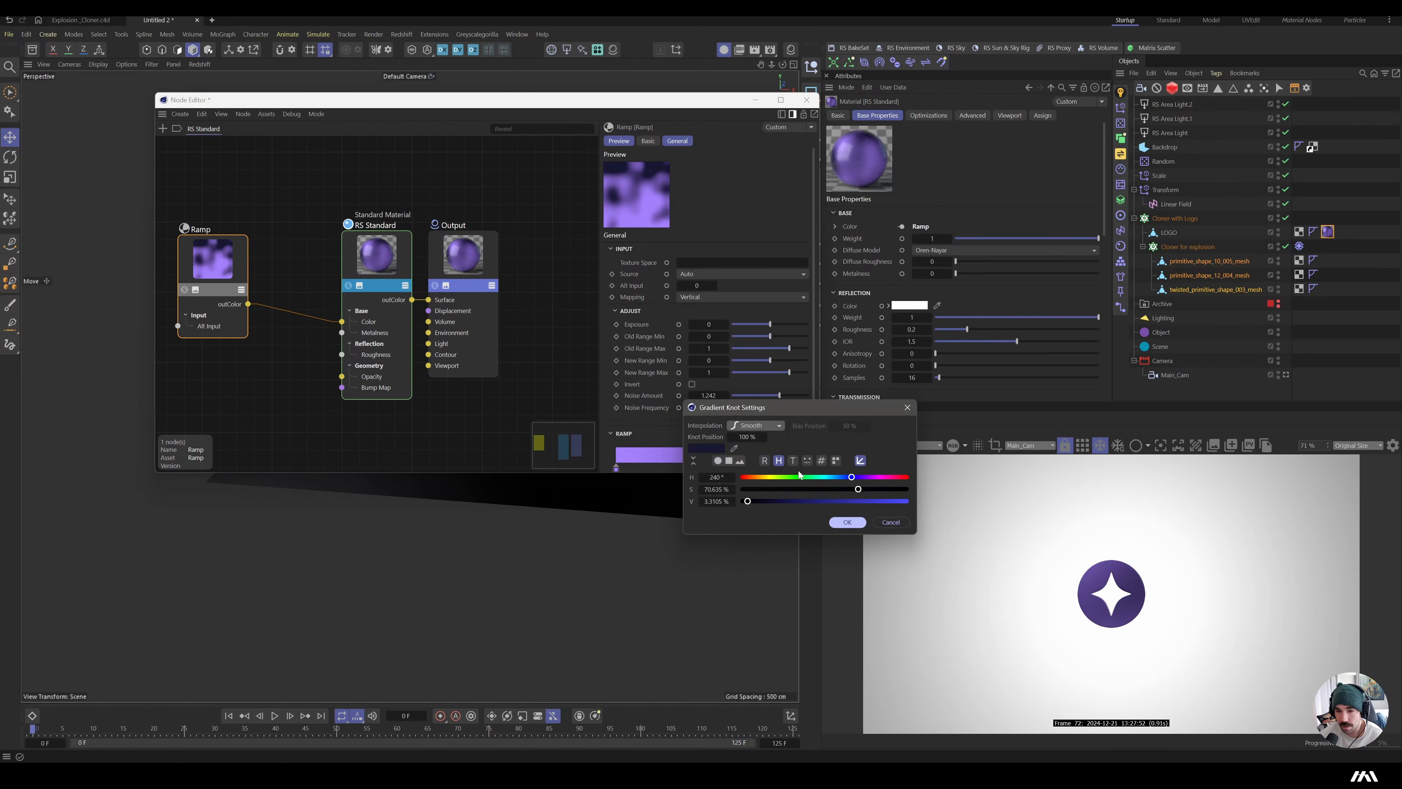
pyautogui.click(836, 461)
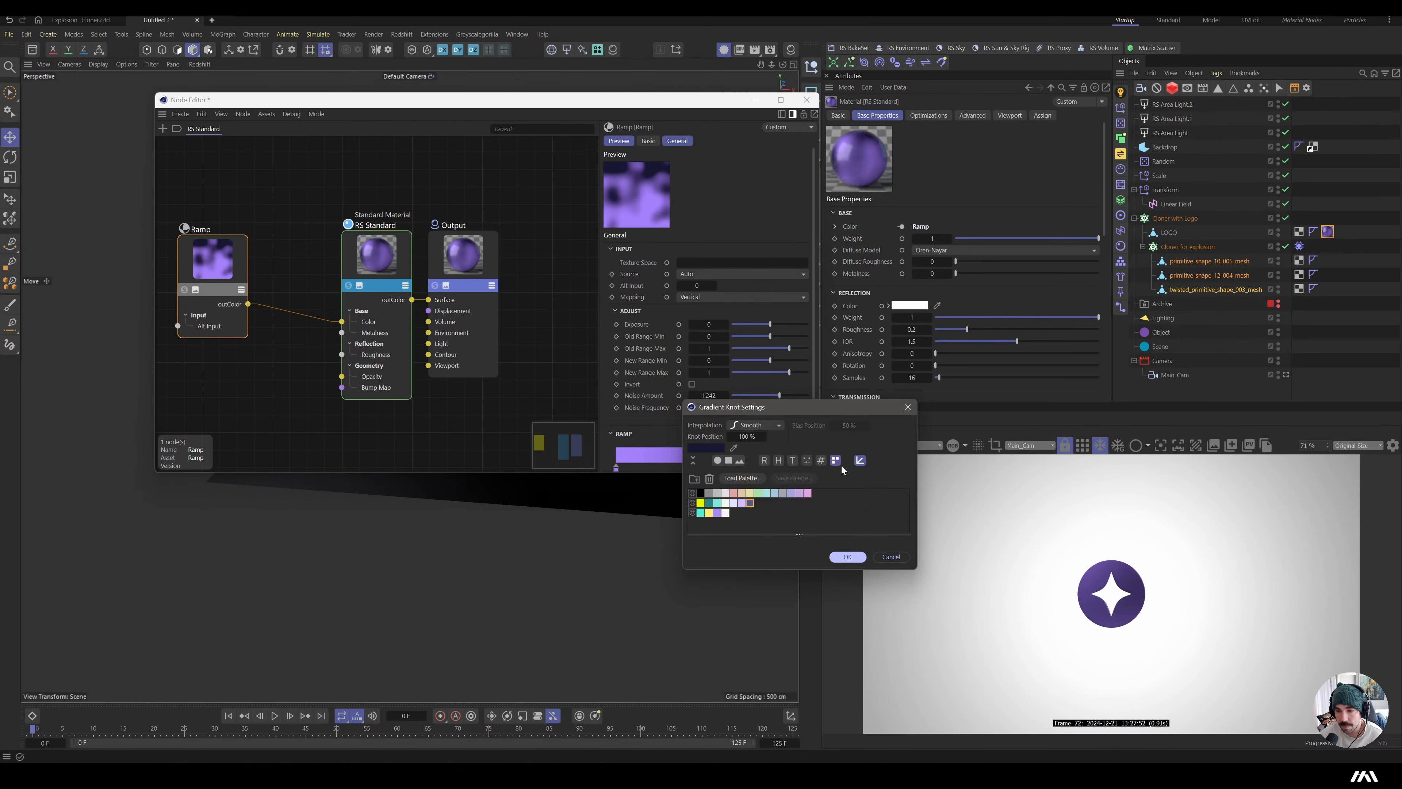
pyautogui.click(742, 502)
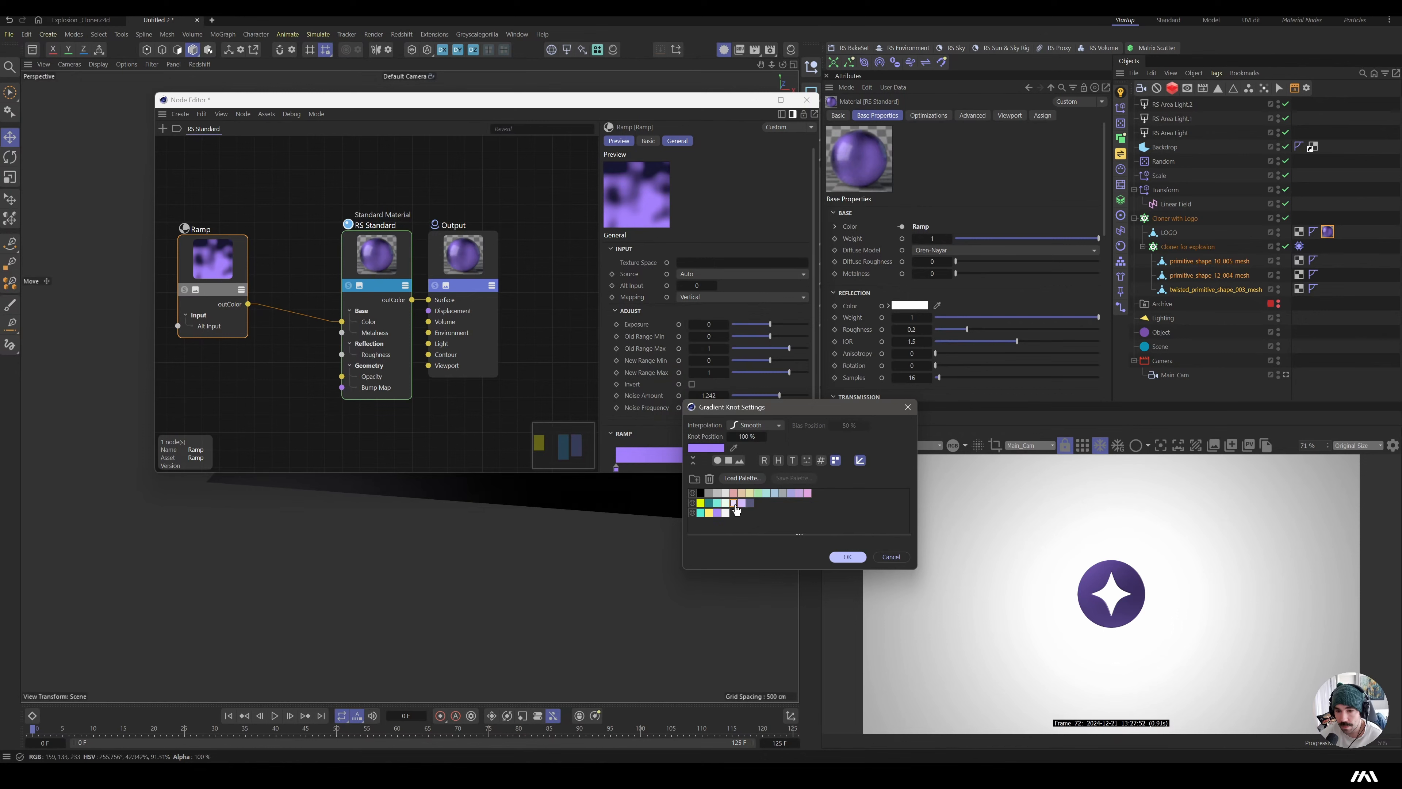
pyautogui.click(734, 502)
pyautogui.click(848, 557)
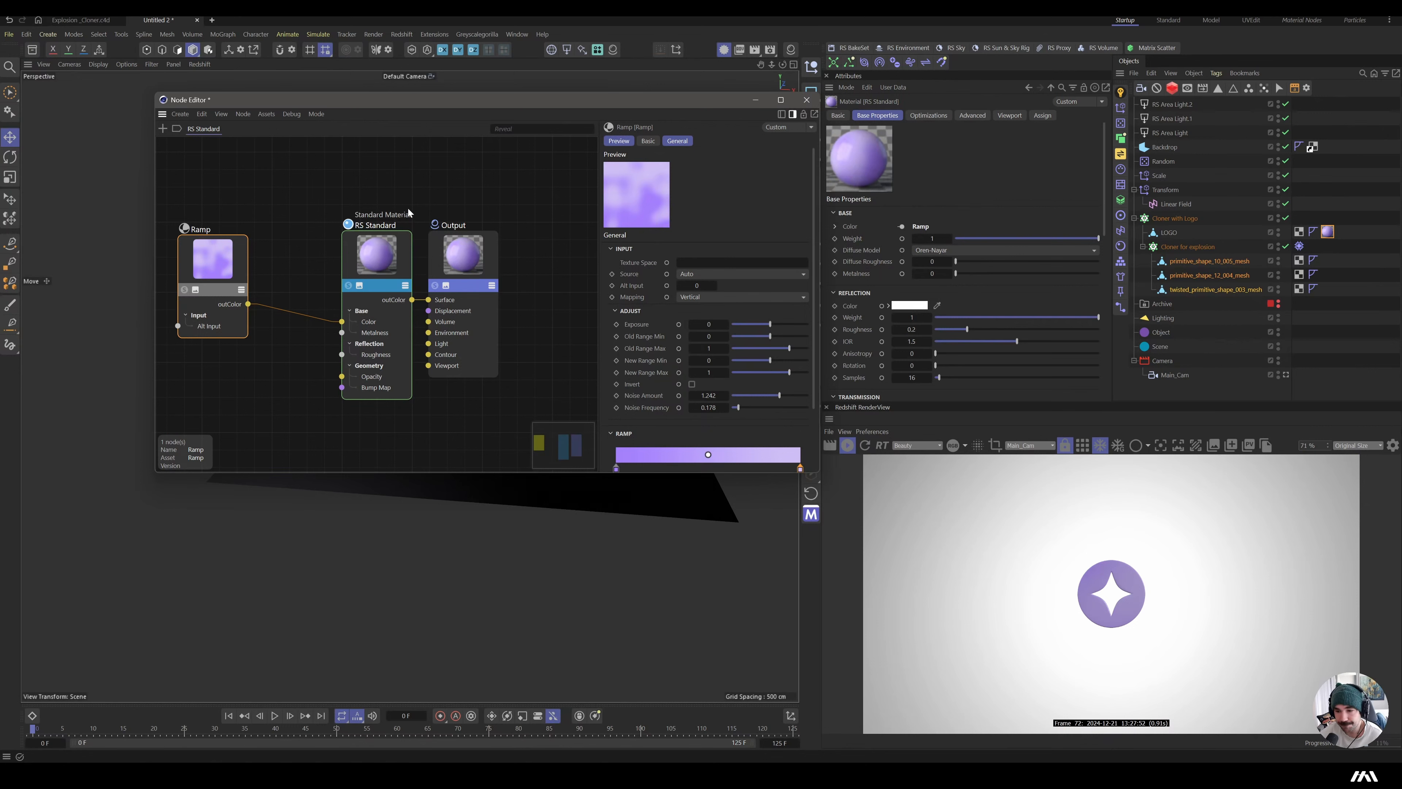
# - Add the Dots Basic texture from the Plus Library's Patterns: MSMC textures to the material's node graph, below the Ramp node
pyautogui.moveTo(226, 267); pyautogui.dragTo(250, 222)
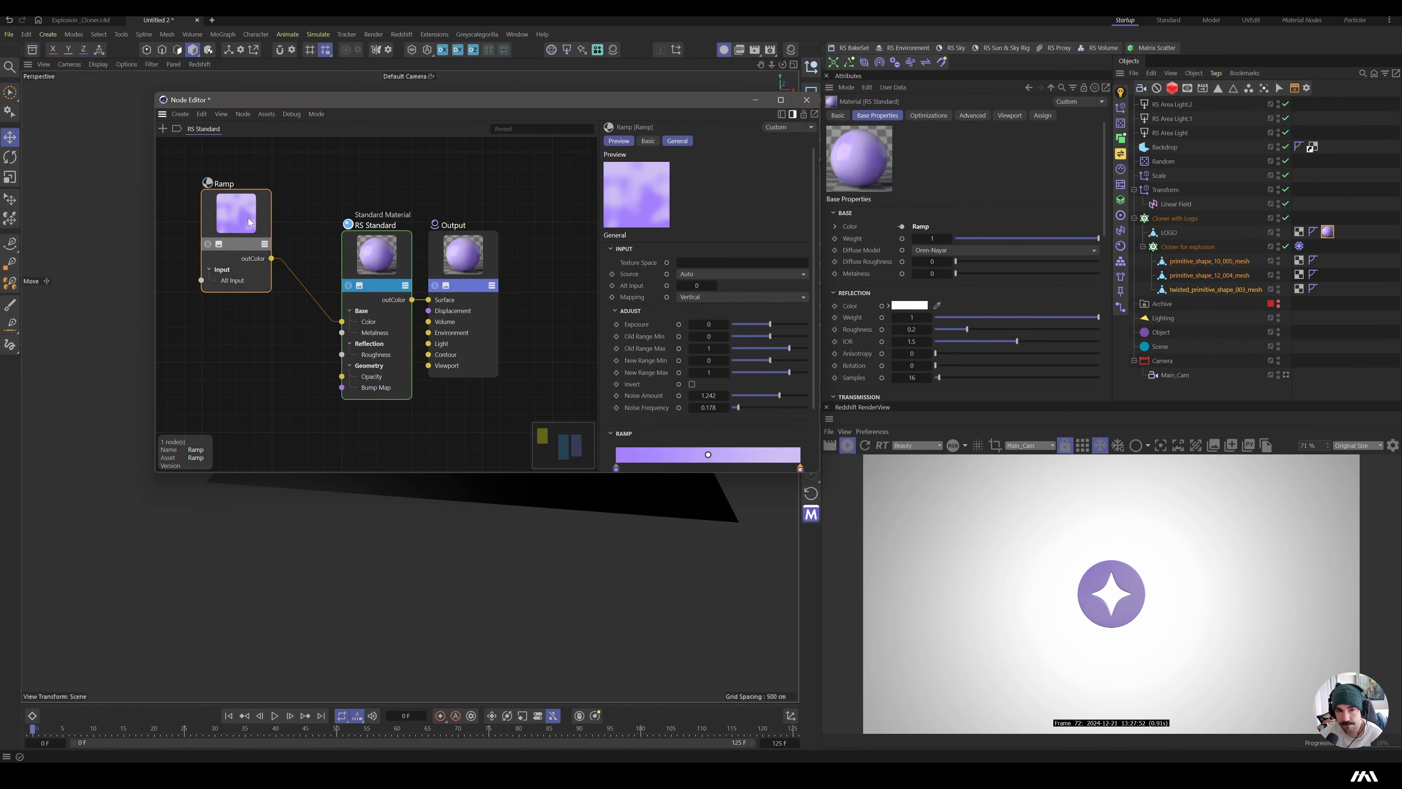
pyautogui.click(598, 50)
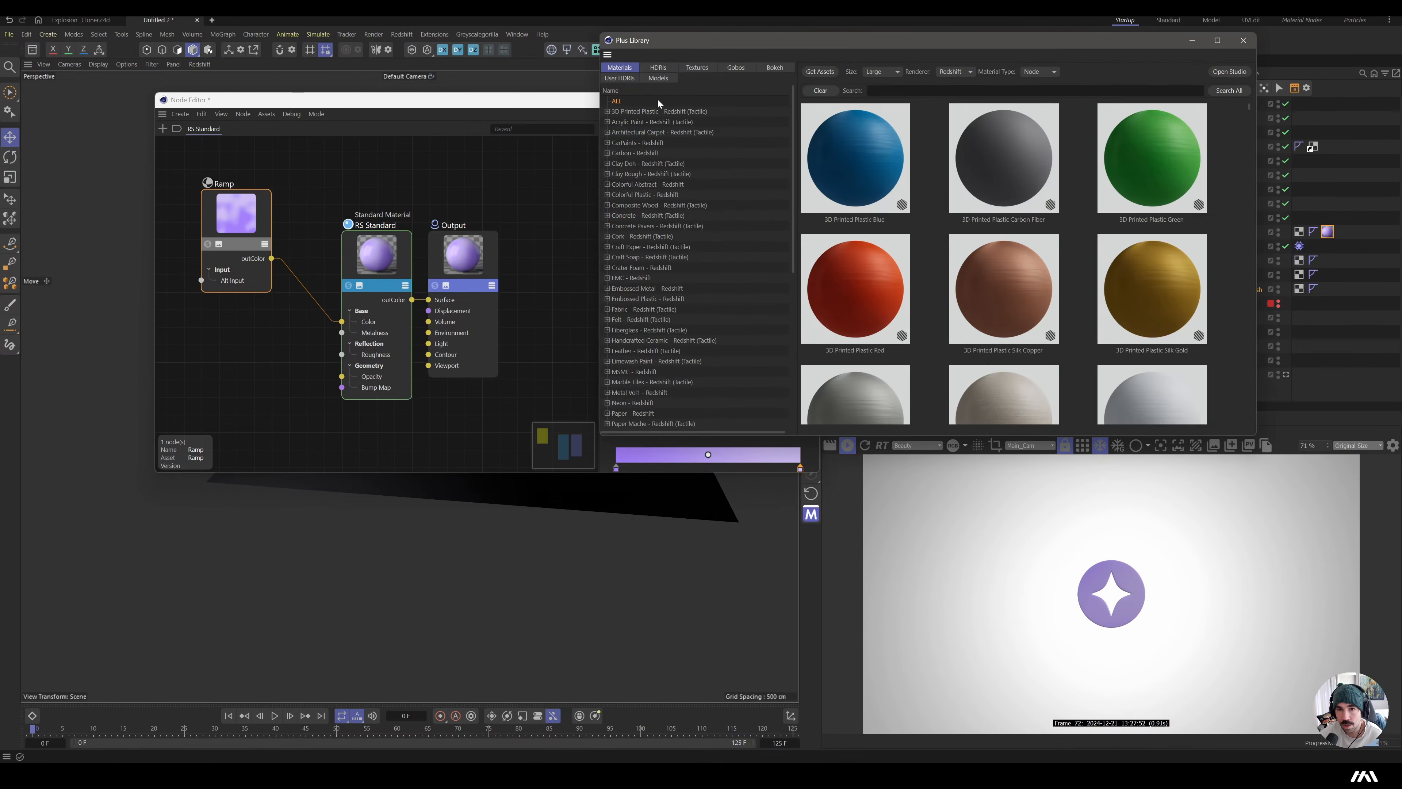
pyautogui.click(695, 67)
pyautogui.click(644, 122)
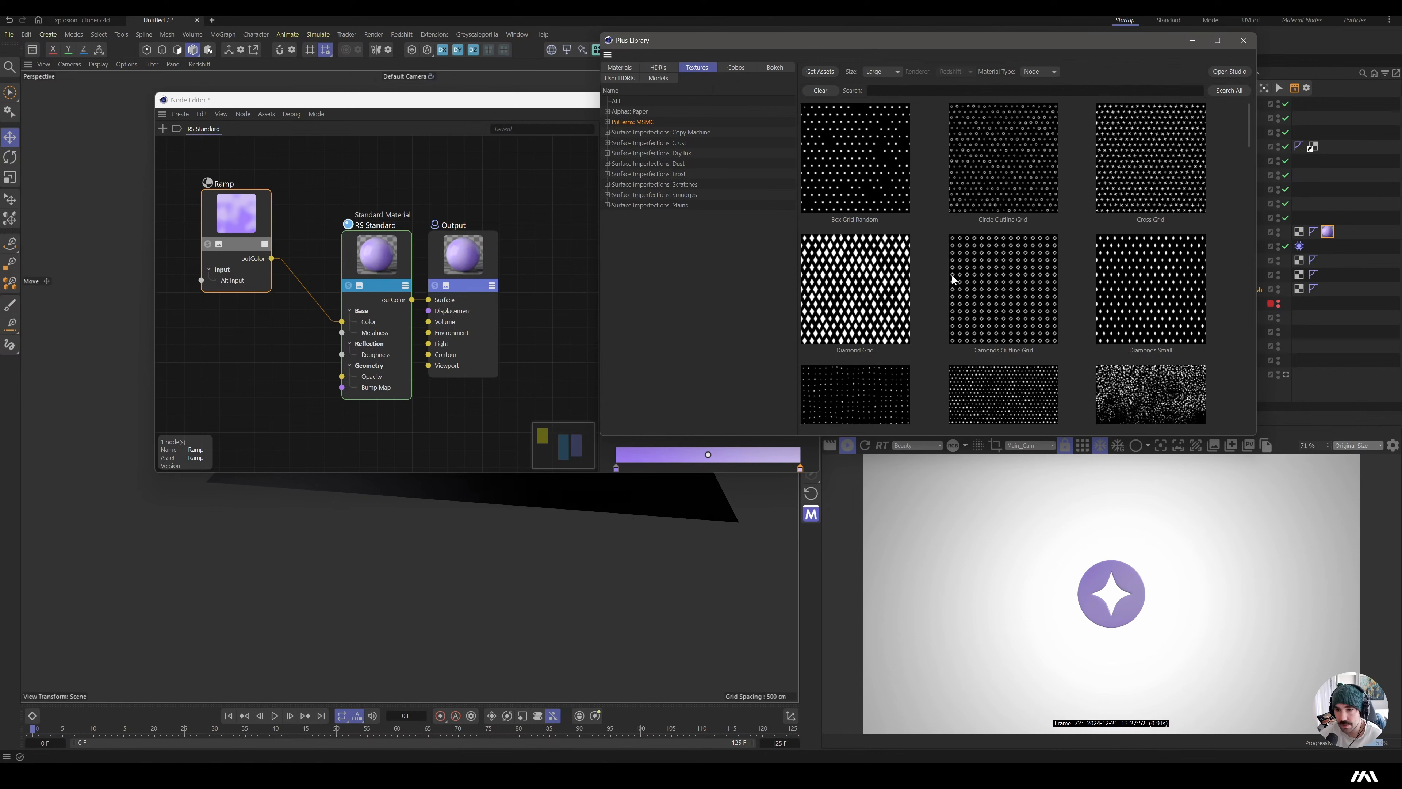
pyautogui.scroll(-1, 1010, 287)
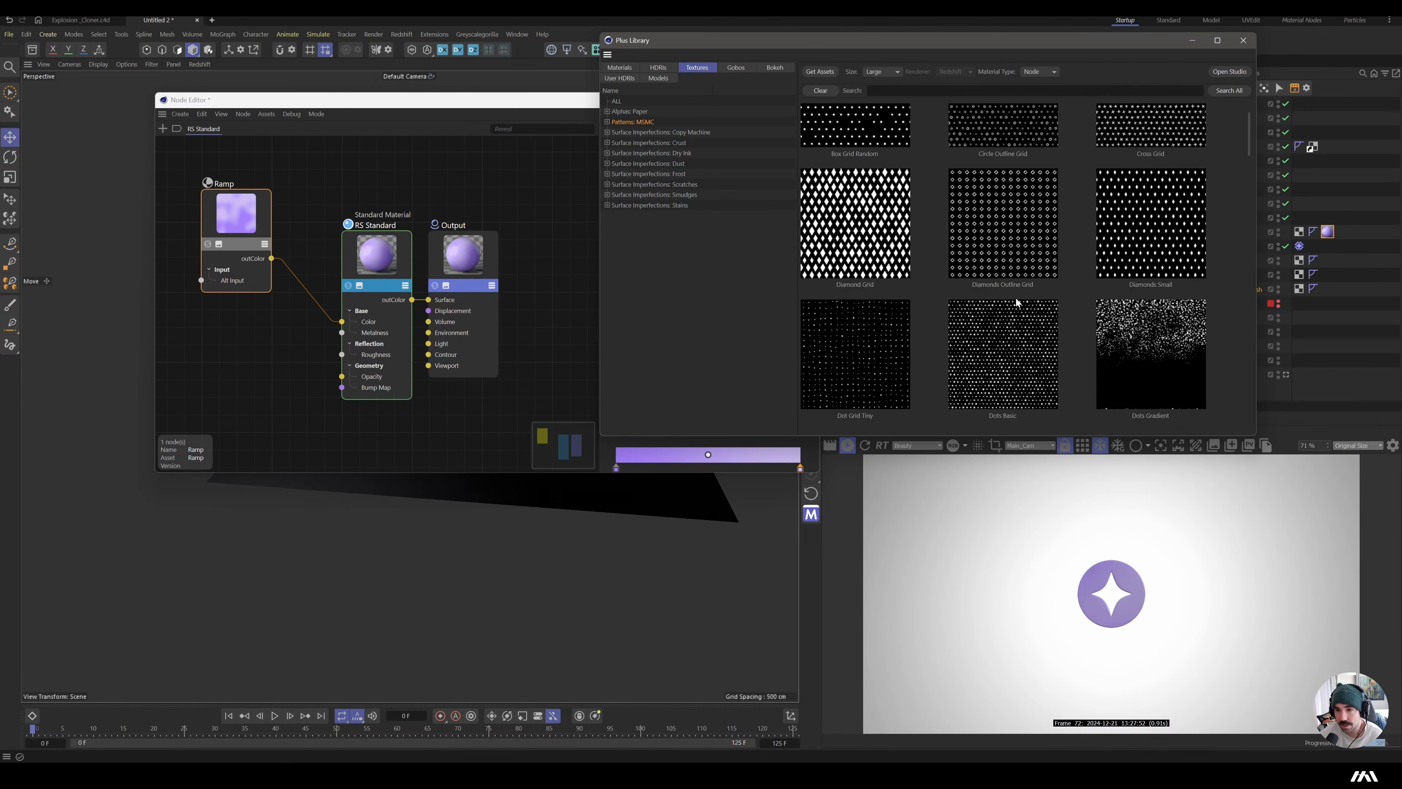
pyautogui.moveTo(994, 352); pyautogui.dragTo(245, 365)
pyautogui.click(232, 340)
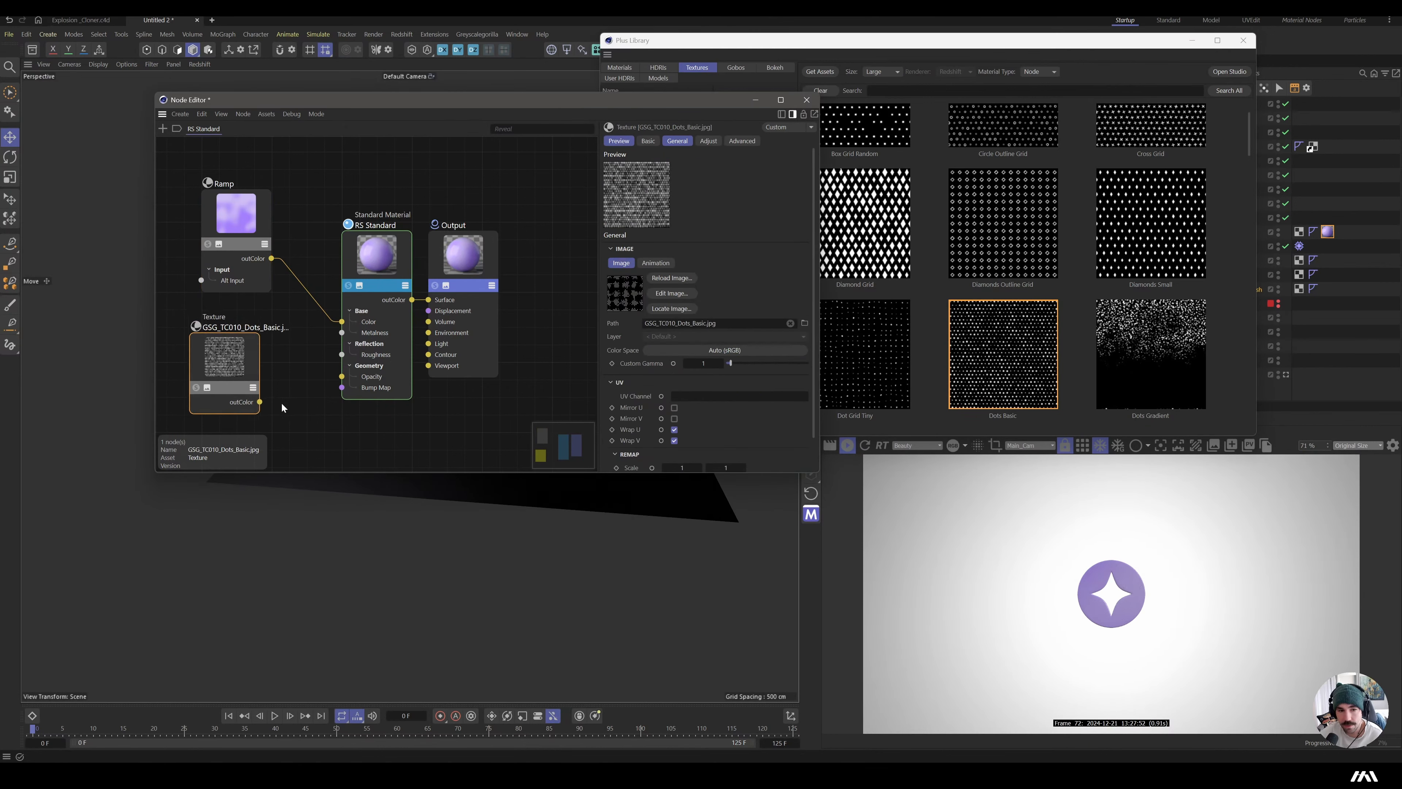
# - Add a Bump Map node and connect the dots texture through it to the RS Standard material's Bump Map input
pyautogui.doubleClick(285, 382)
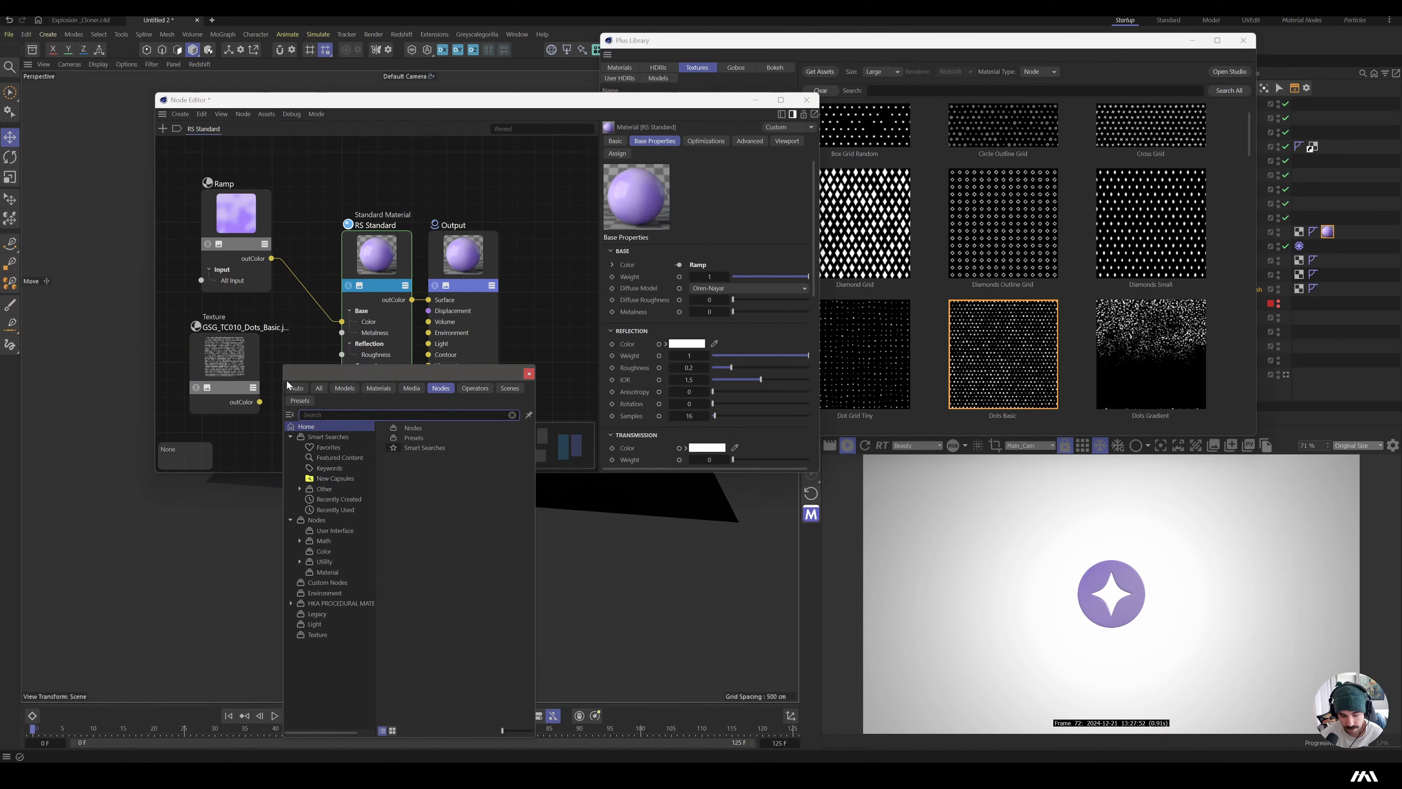
pyautogui.write('bump')
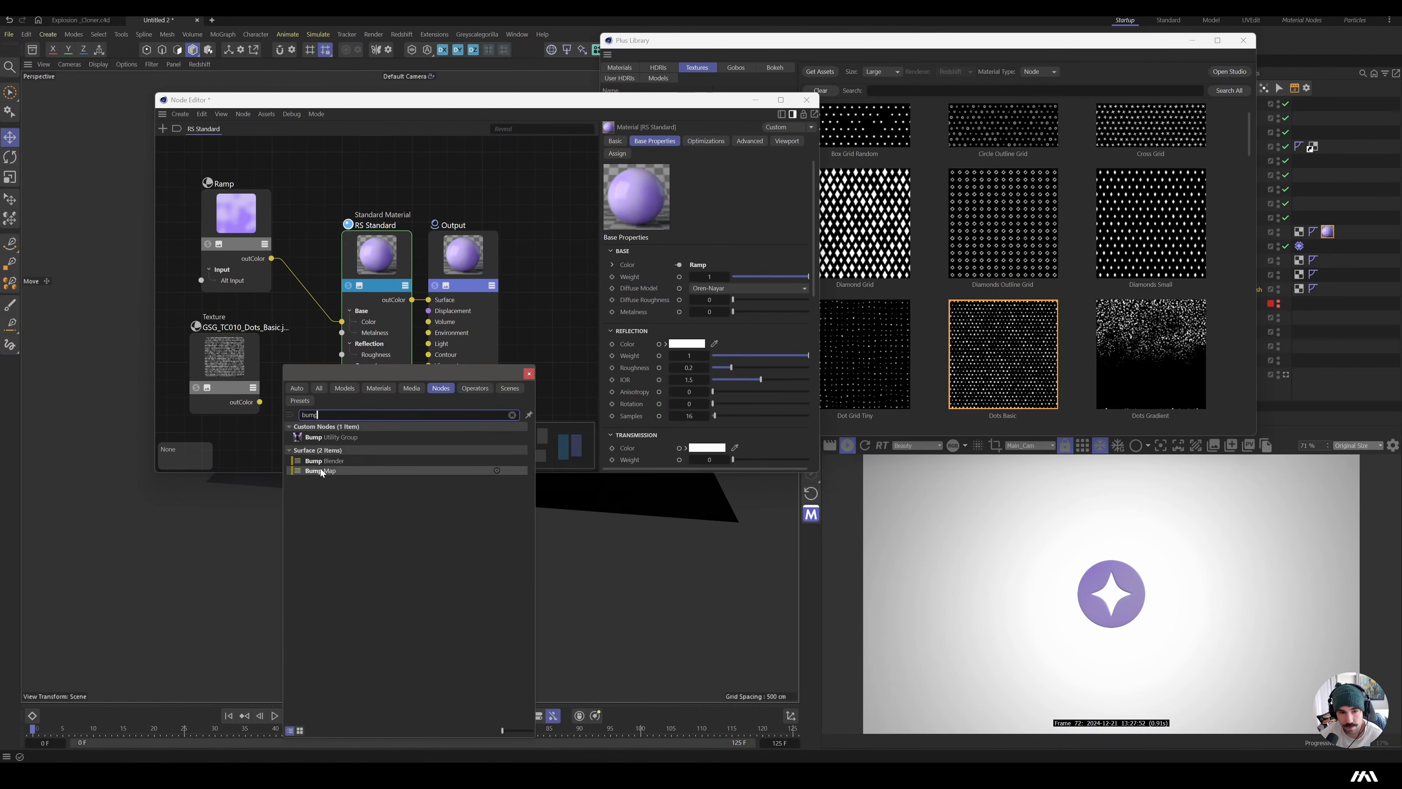
pyautogui.click(320, 468)
pyautogui.moveTo(200, 413); pyautogui.dragTo(343, 387)
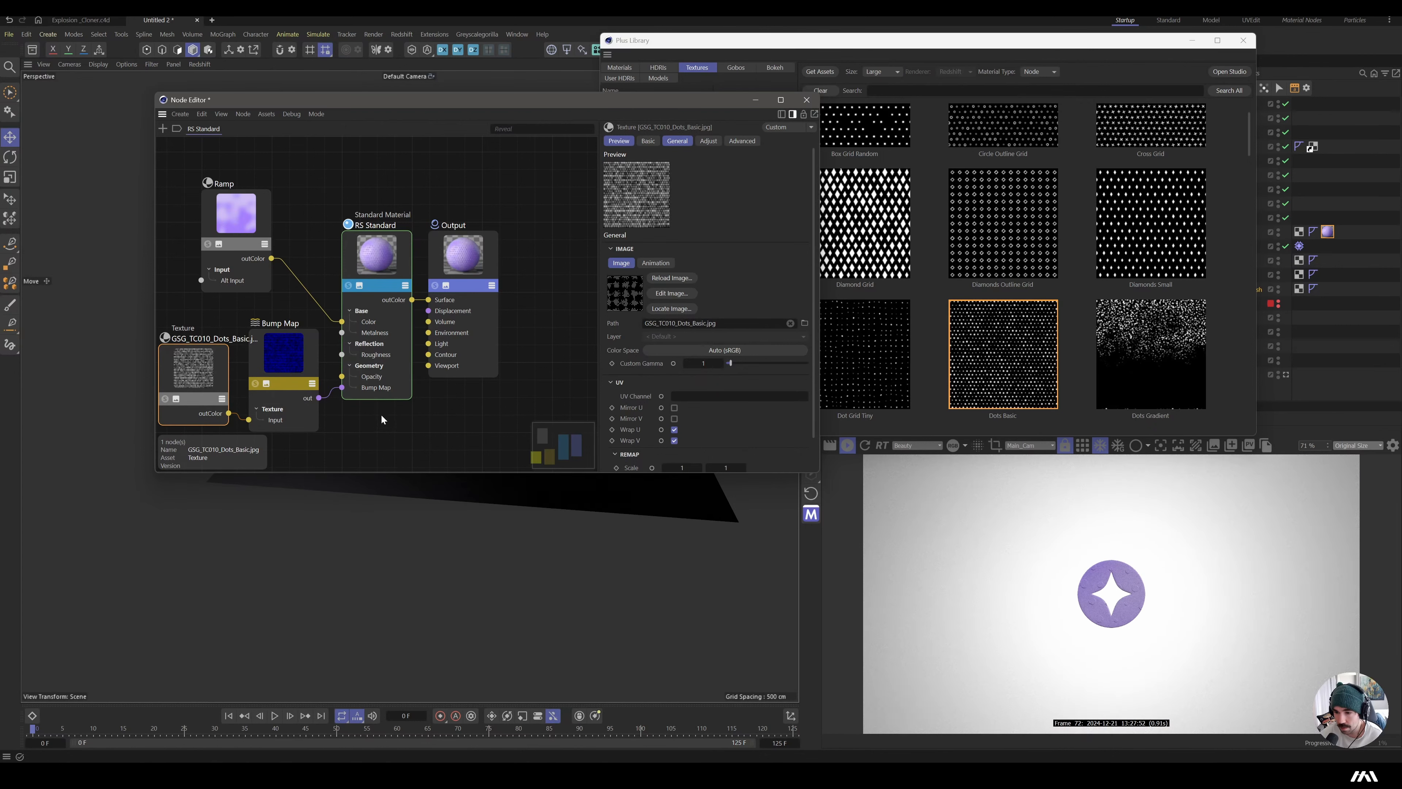
# - Set the dots texture's remap scale to 6 by 6 and inspect the bump close up on the rendered logo
pyautogui.scroll(-2, 713, 387)
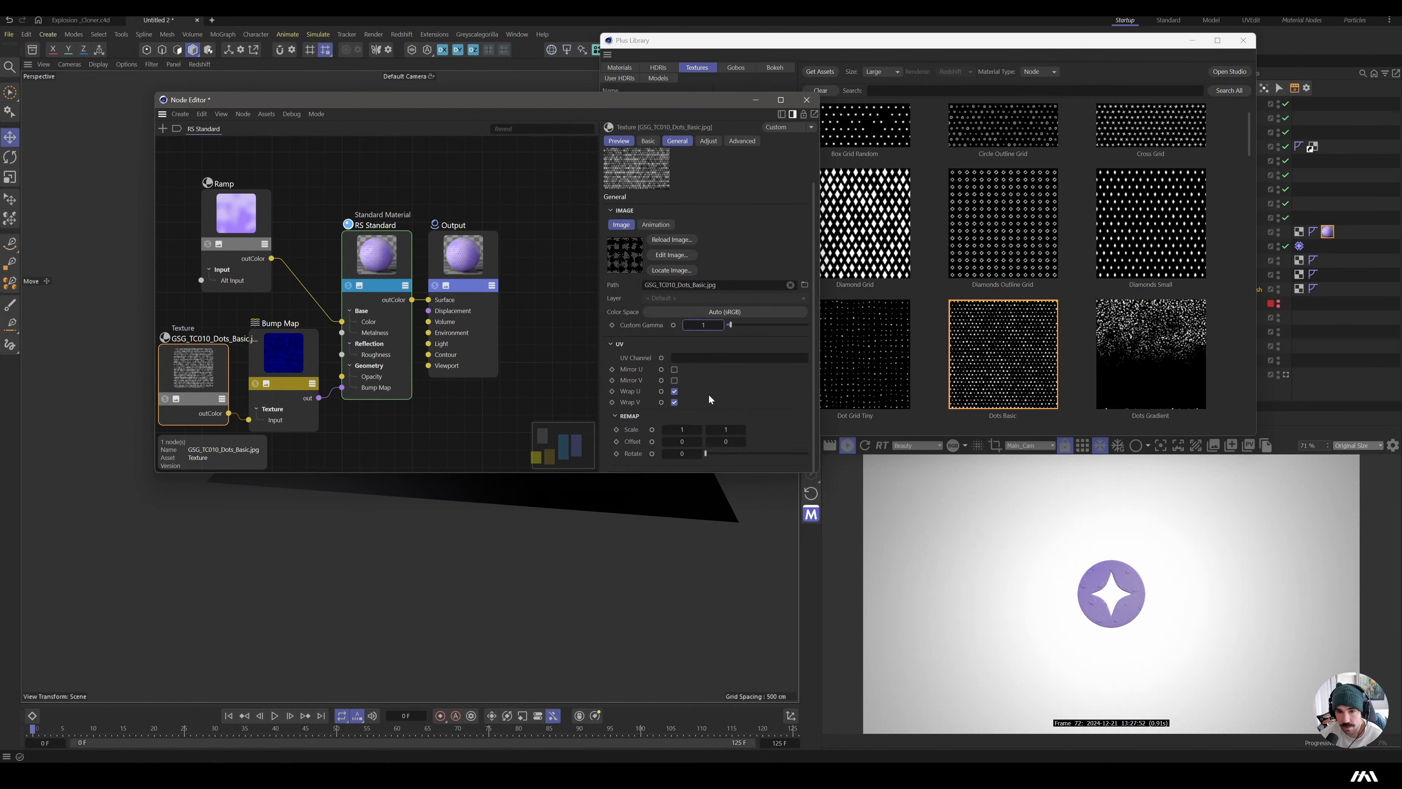
pyautogui.click(682, 429)
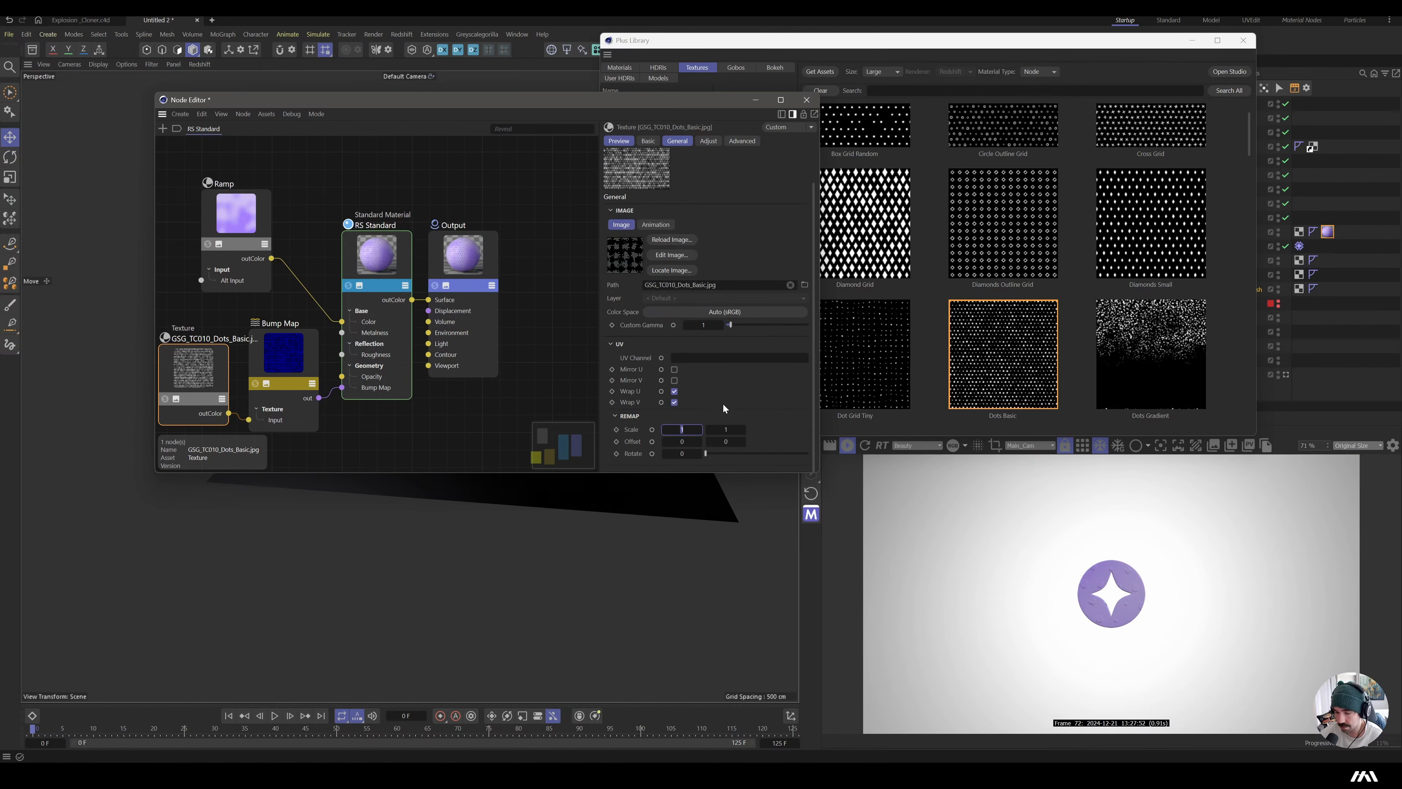
pyautogui.write('6')
pyautogui.press('Tab')
pyautogui.write('6')
pyautogui.press('Tab')
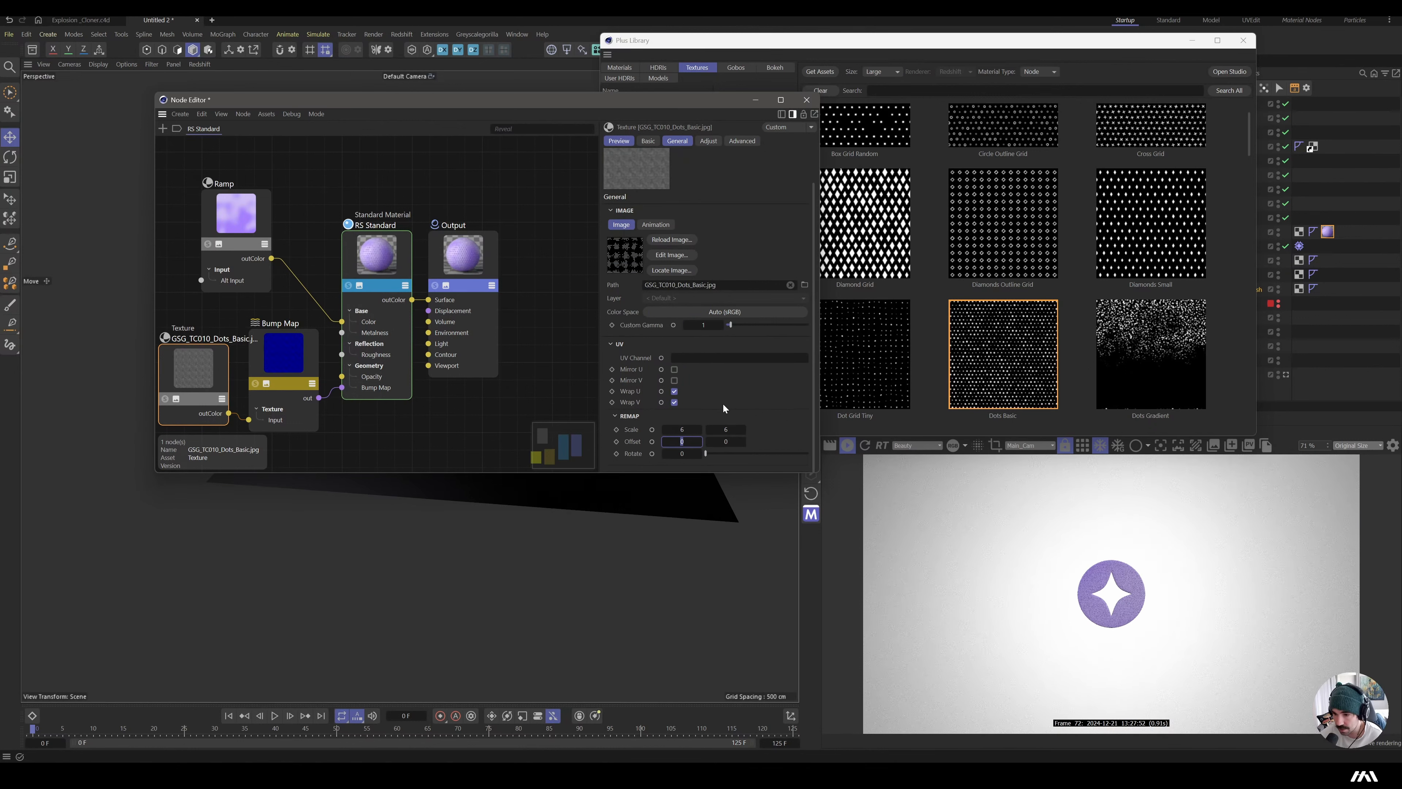
pyautogui.scroll(5, 1138, 597)
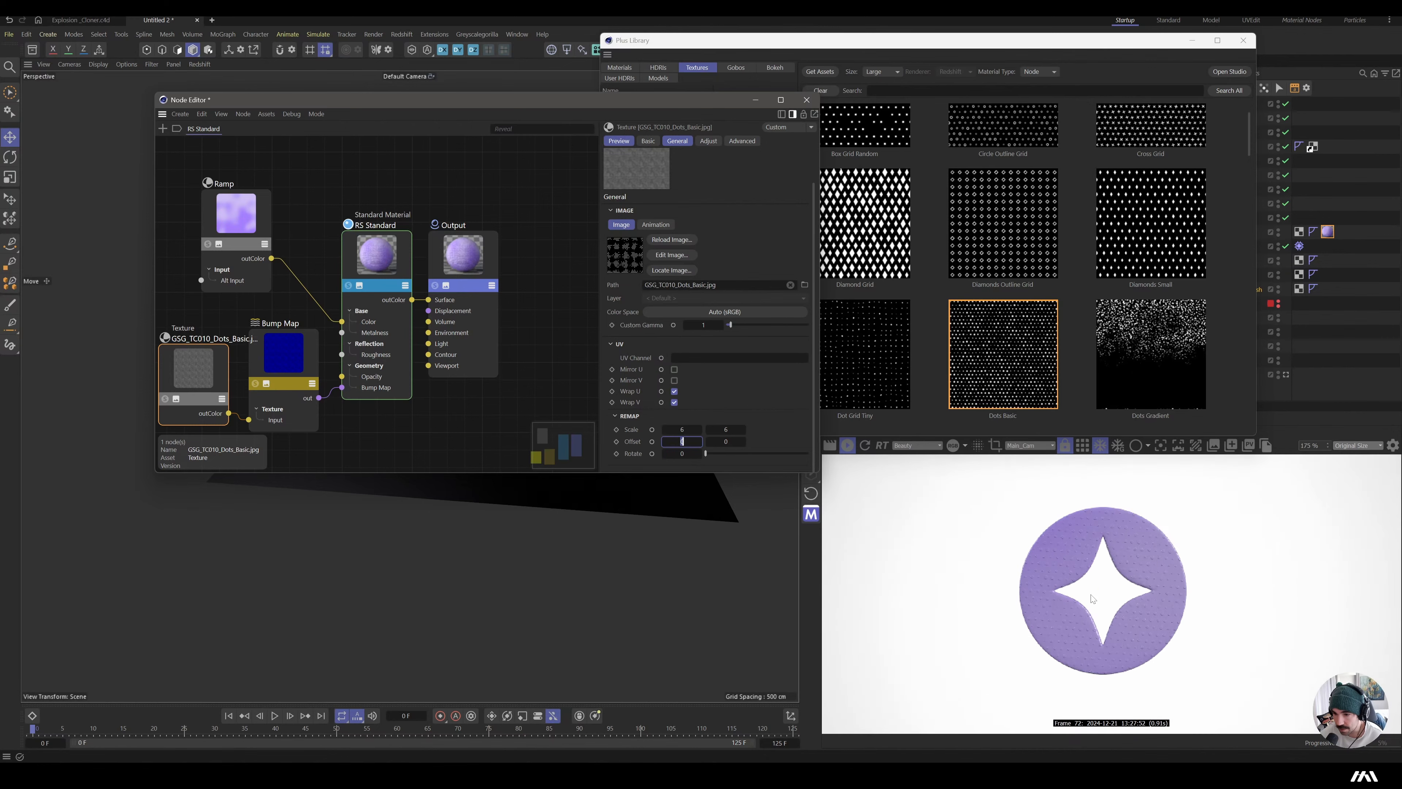
# - Recolor the Ramp's middle knot to orange with hue 29° and saturation 92%, and move it to about the 89% position
pyautogui.scroll(3, 1092, 599)
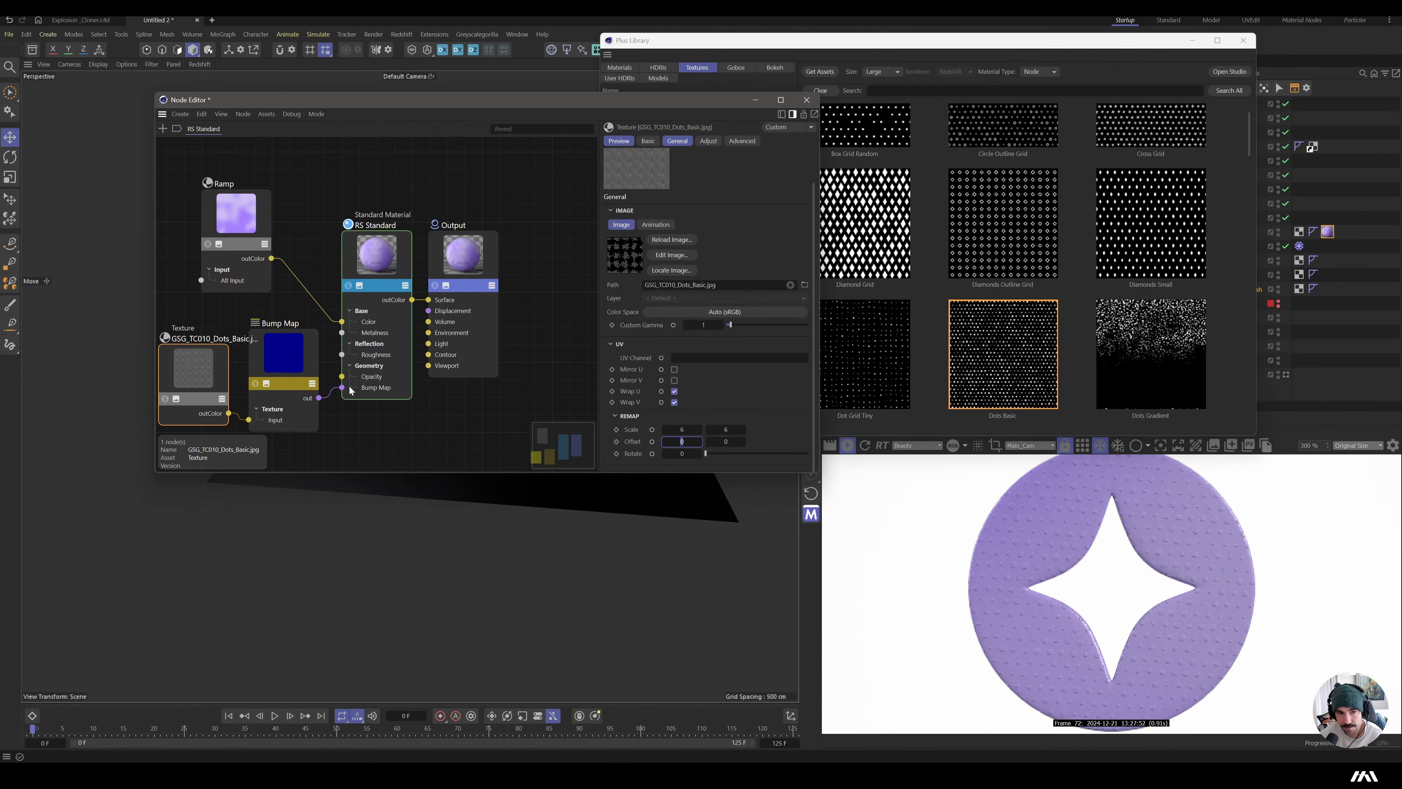
pyautogui.click(241, 225)
pyautogui.click(720, 430)
pyautogui.doubleClick(719, 430)
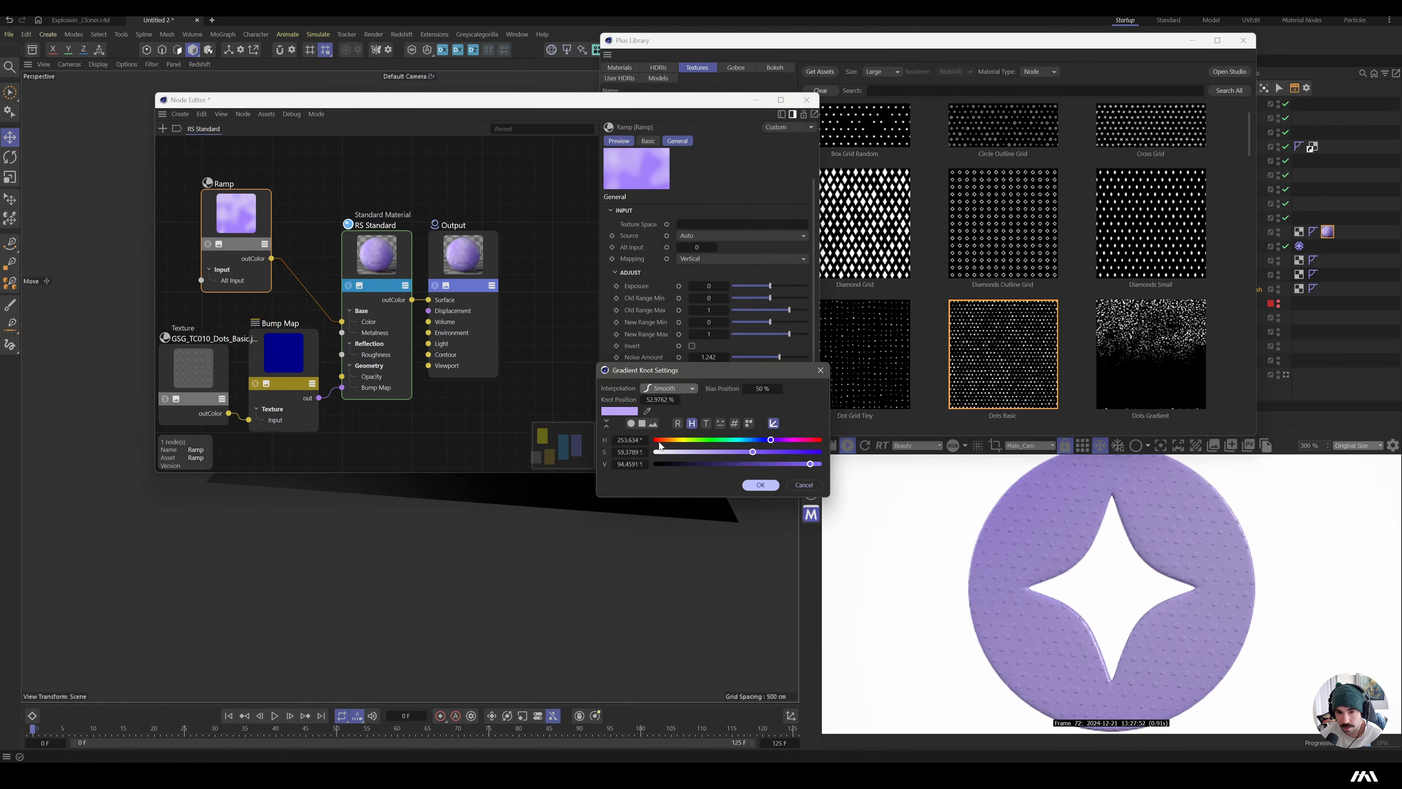
pyautogui.click(670, 440)
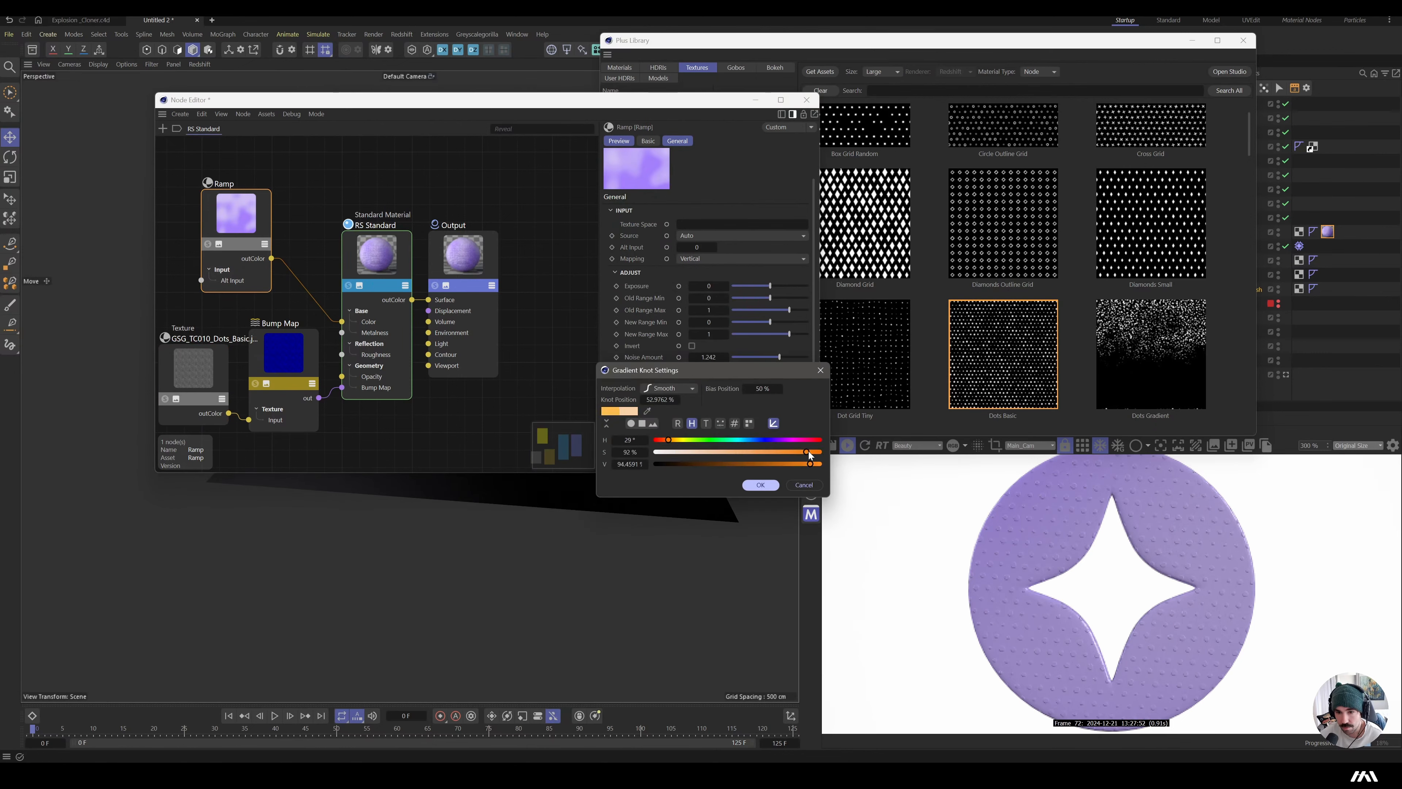
pyautogui.click(760, 485)
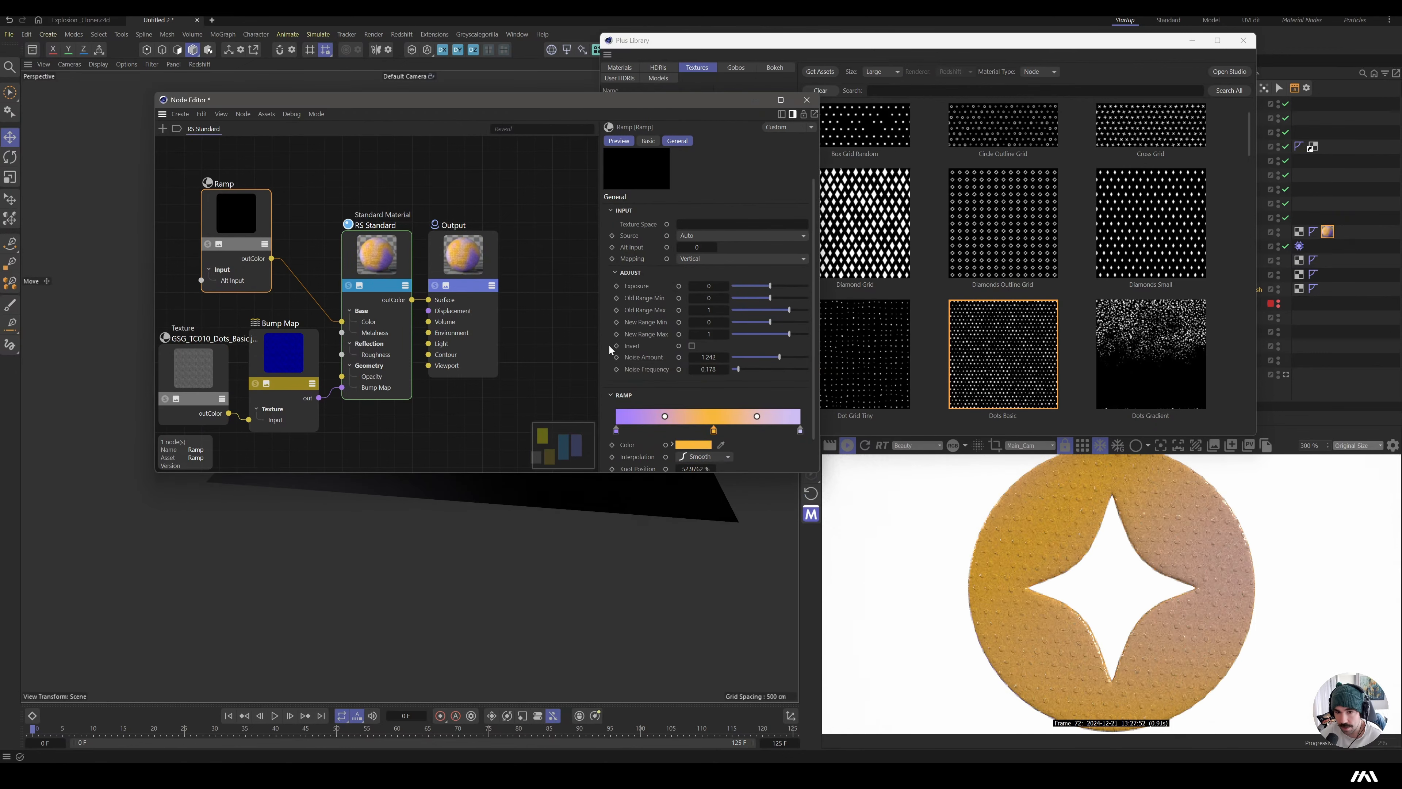
pyautogui.moveTo(714, 430); pyautogui.dragTo(780, 430)
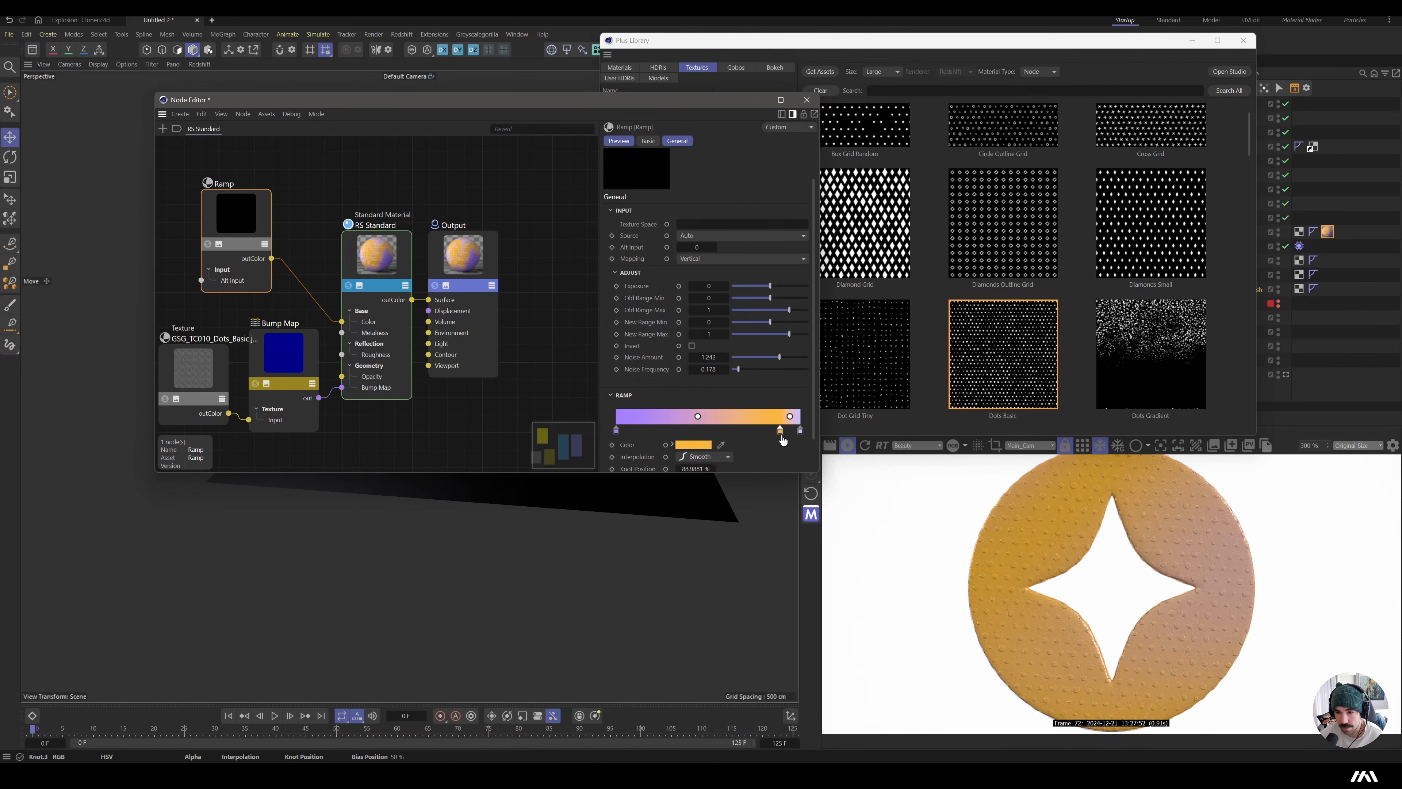
# - Add a Ramp knot at about the 39% position and color it cyan-blue with hue 198°, saturation 100% and value 100%
pyautogui.doubleClick(689, 431)
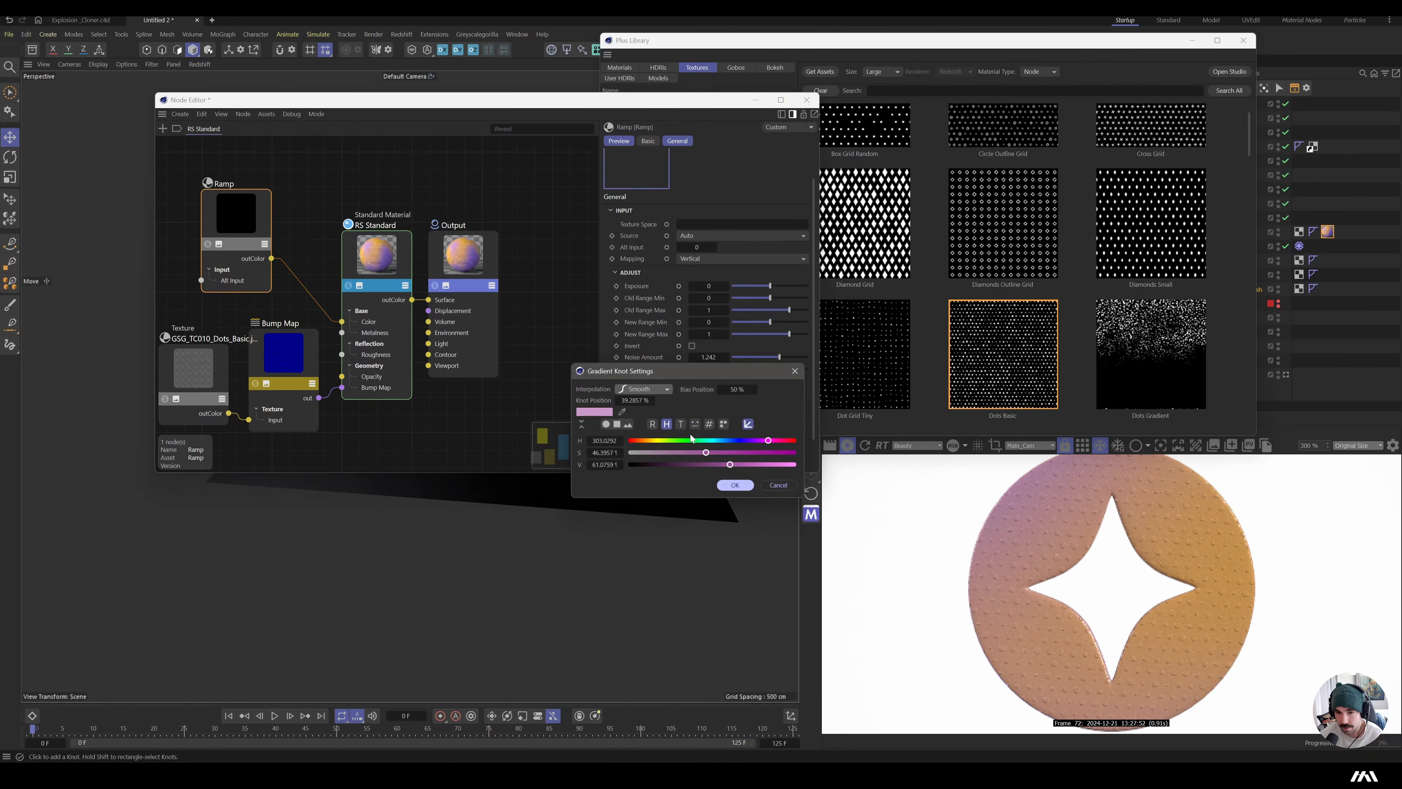
pyautogui.click(721, 441)
pyautogui.click(780, 464)
pyautogui.moveTo(766, 453); pyautogui.dragTo(797, 453)
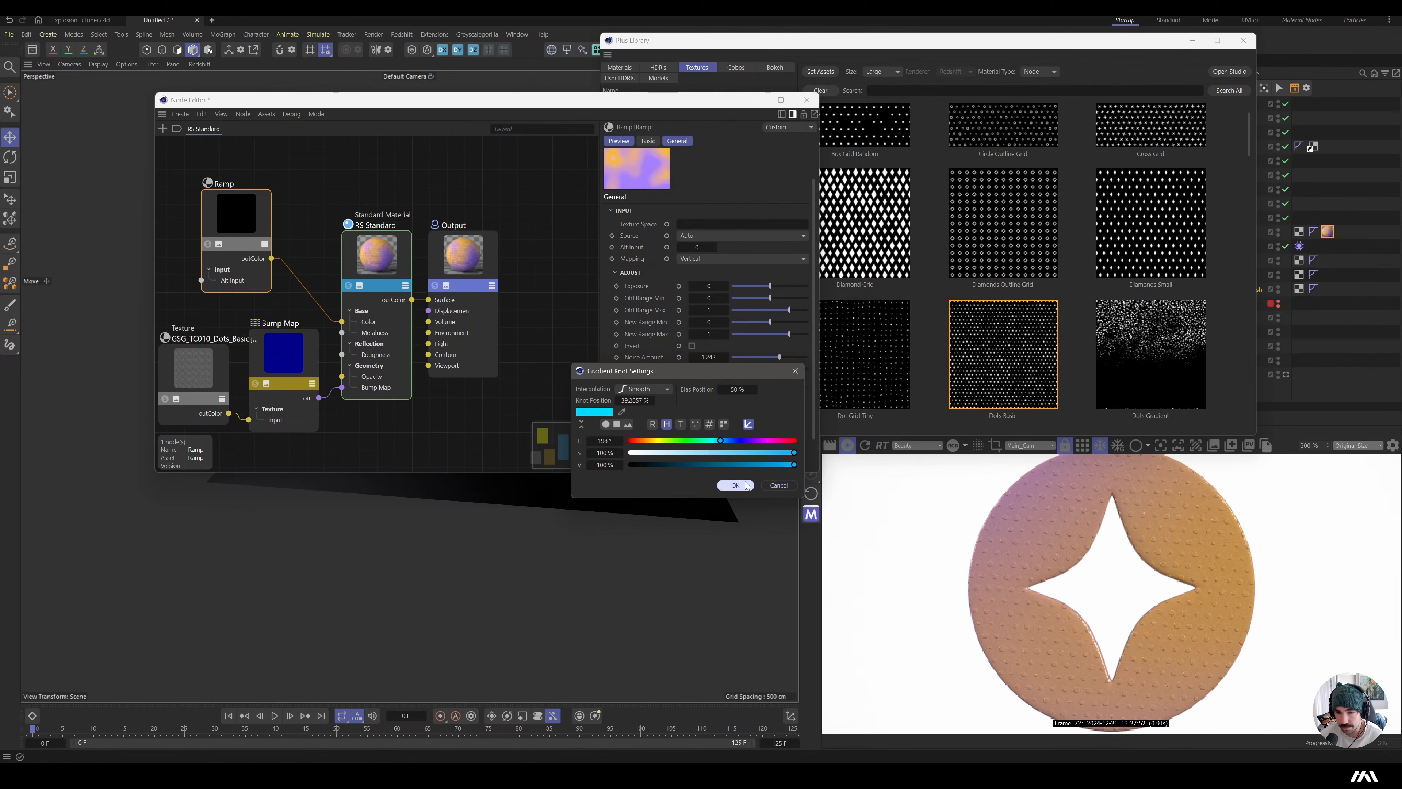
pyautogui.click(740, 485)
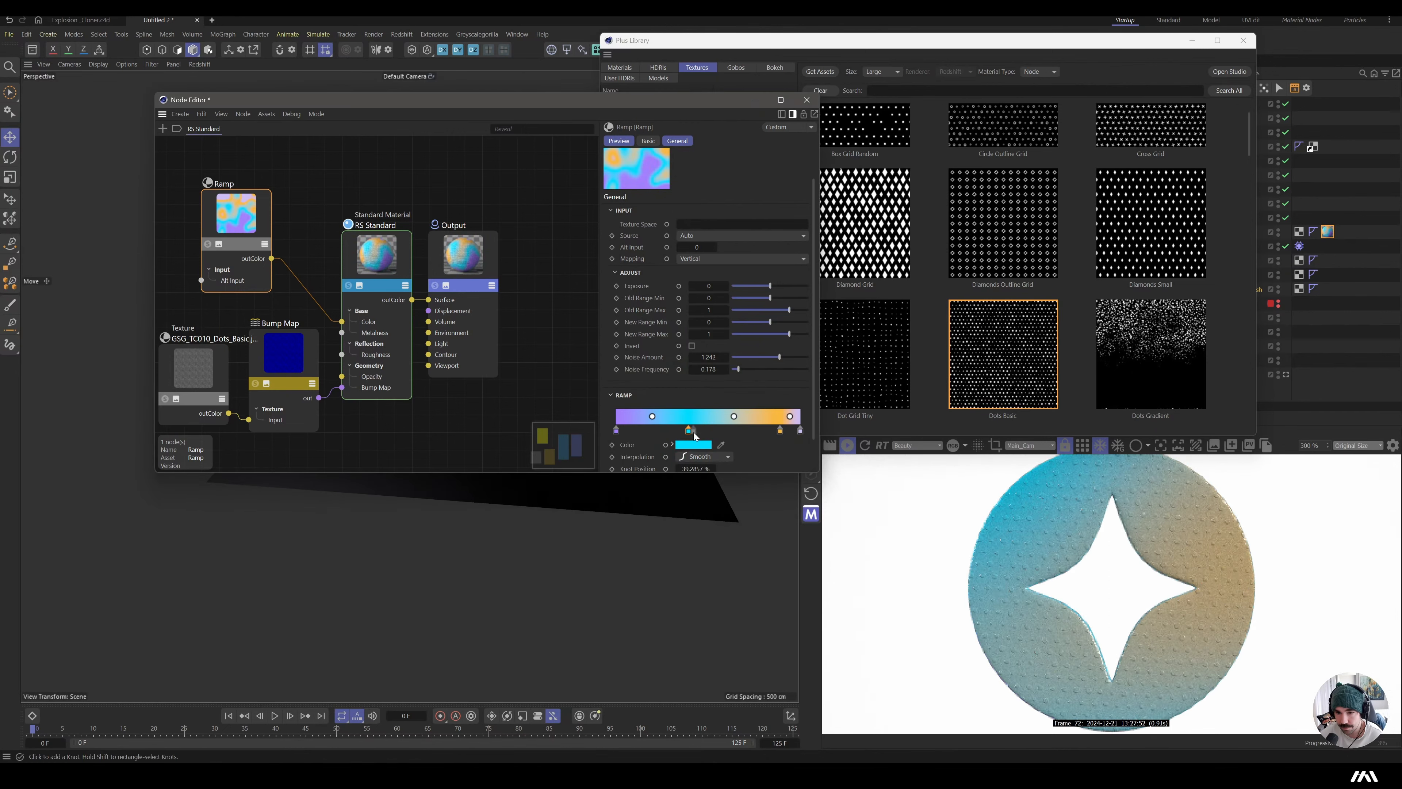
# - Move the orange knot to about 64% and set the Ramp's noise amount to about 0.914 and noise frequency to about 0.518
pyautogui.moveTo(780, 431); pyautogui.dragTo(736, 436)
pyautogui.moveTo(737, 368); pyautogui.dragTo(768, 360)
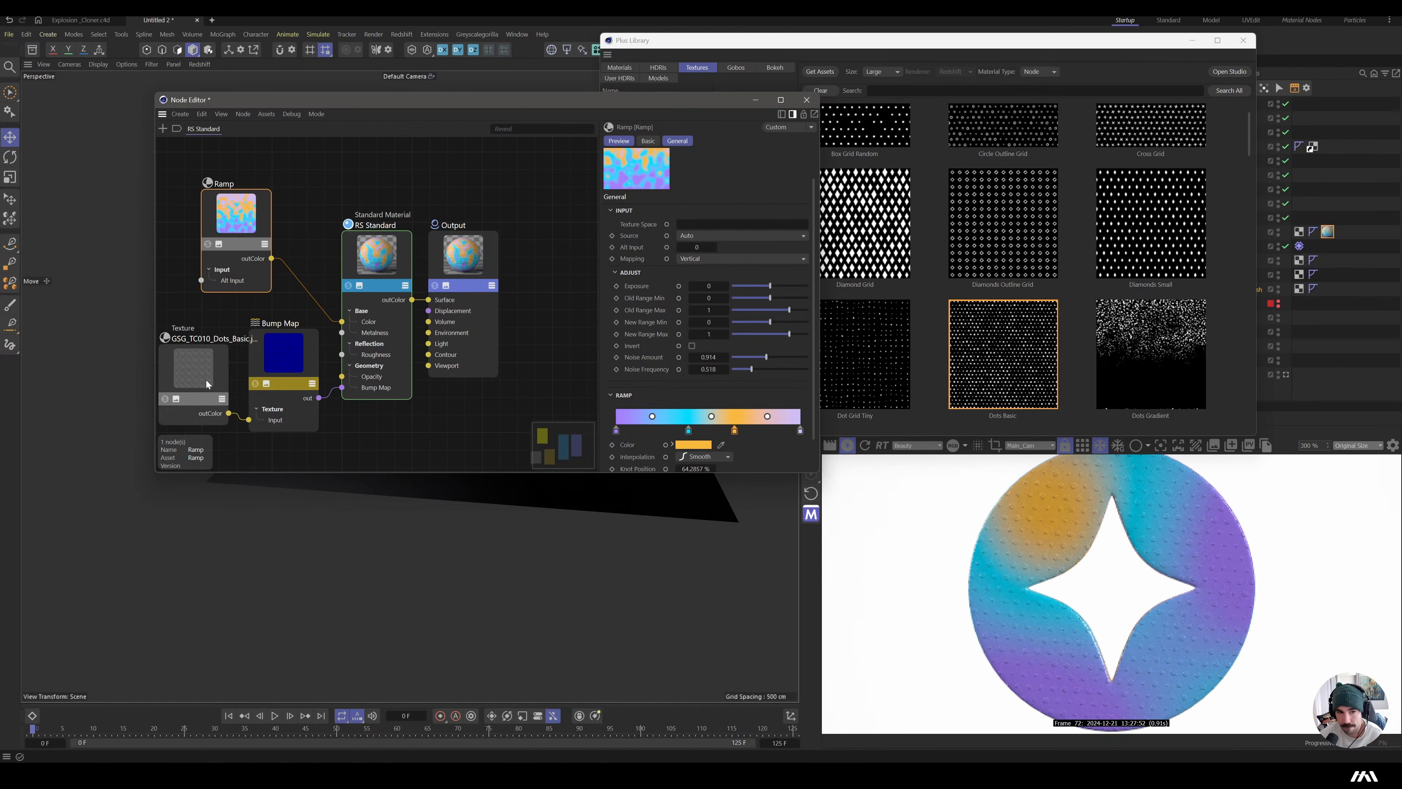
# - Set the dots texture's remap scale to 12 by 12 and fit the whole frame in the render view
pyautogui.click(196, 375)
pyautogui.moveTo(678, 430); pyautogui.dragTo(701, 430)
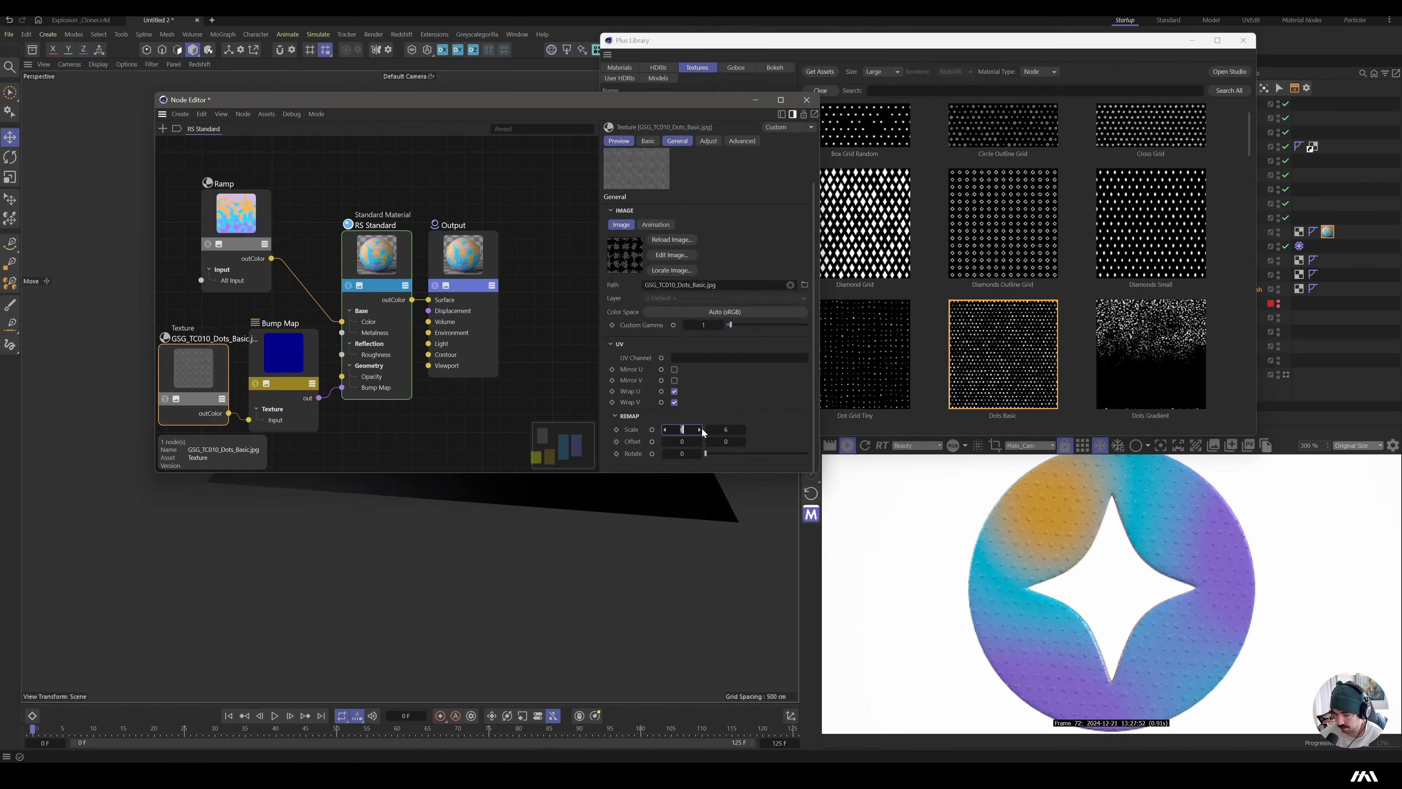
pyautogui.write('12')
pyautogui.press('Tab')
pyautogui.write('12')
pyautogui.press('Tab')
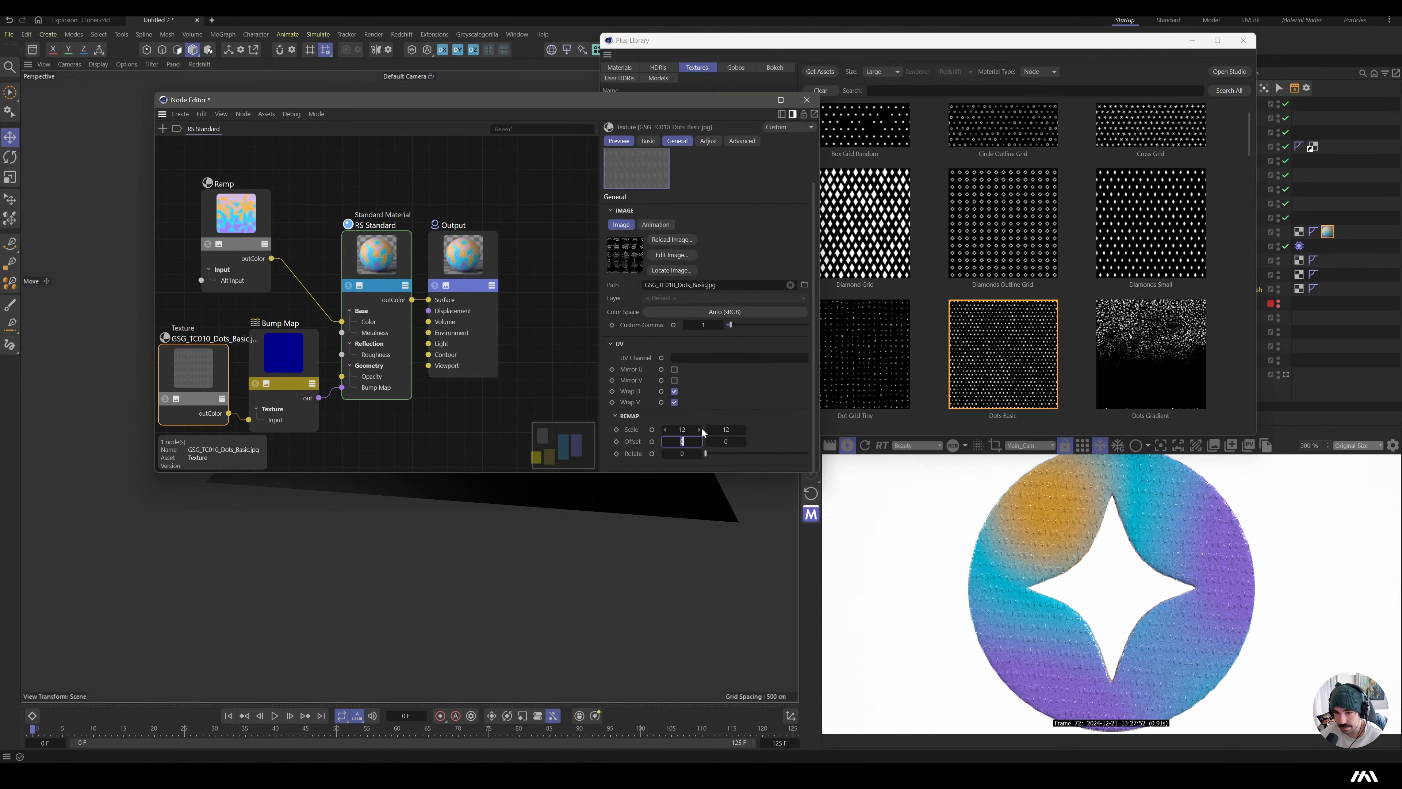
pyautogui.click(1041, 572)
pyautogui.press('h')
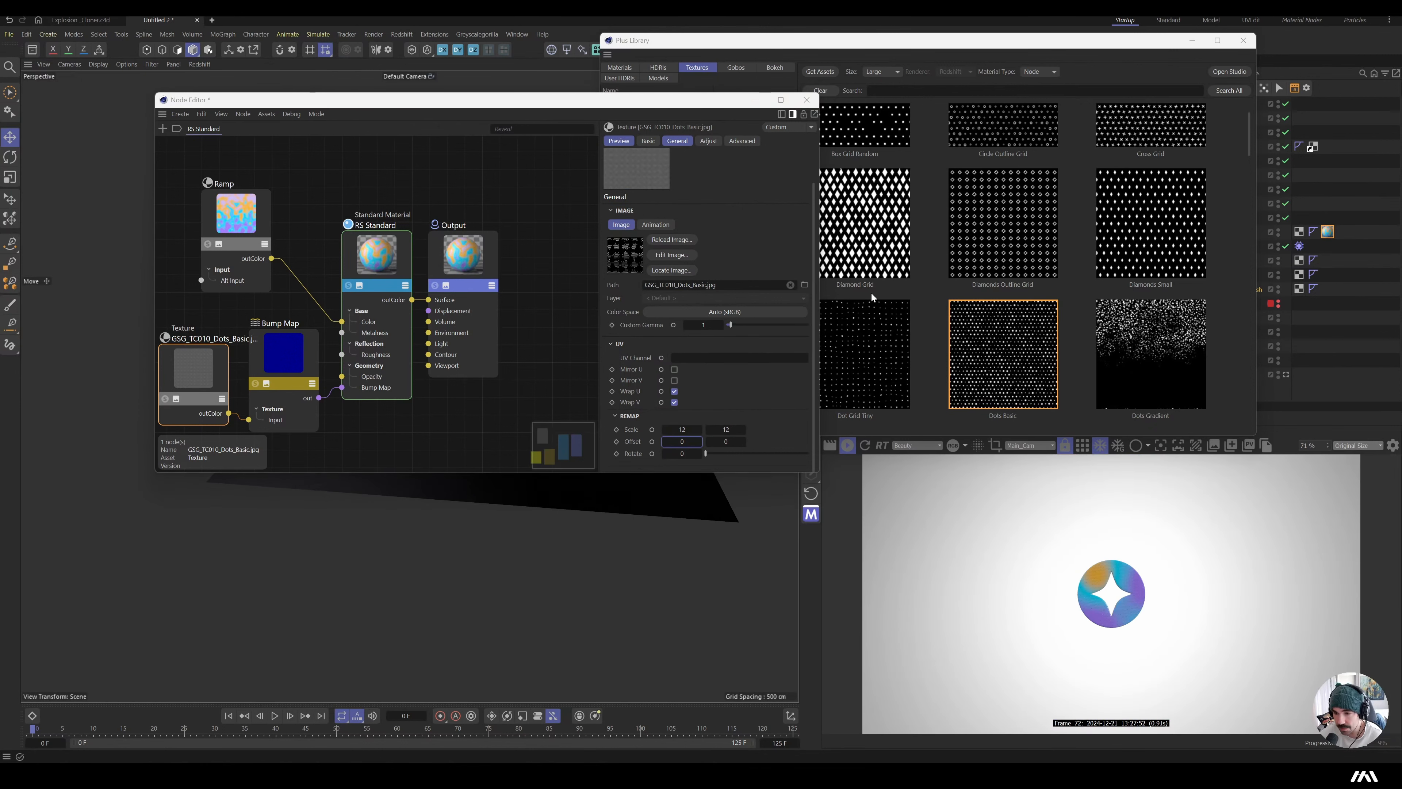
# - Set the RS Standard material's metalness to about 0.482 and its reflection roughness to about 0.064
pyautogui.click(374, 256)
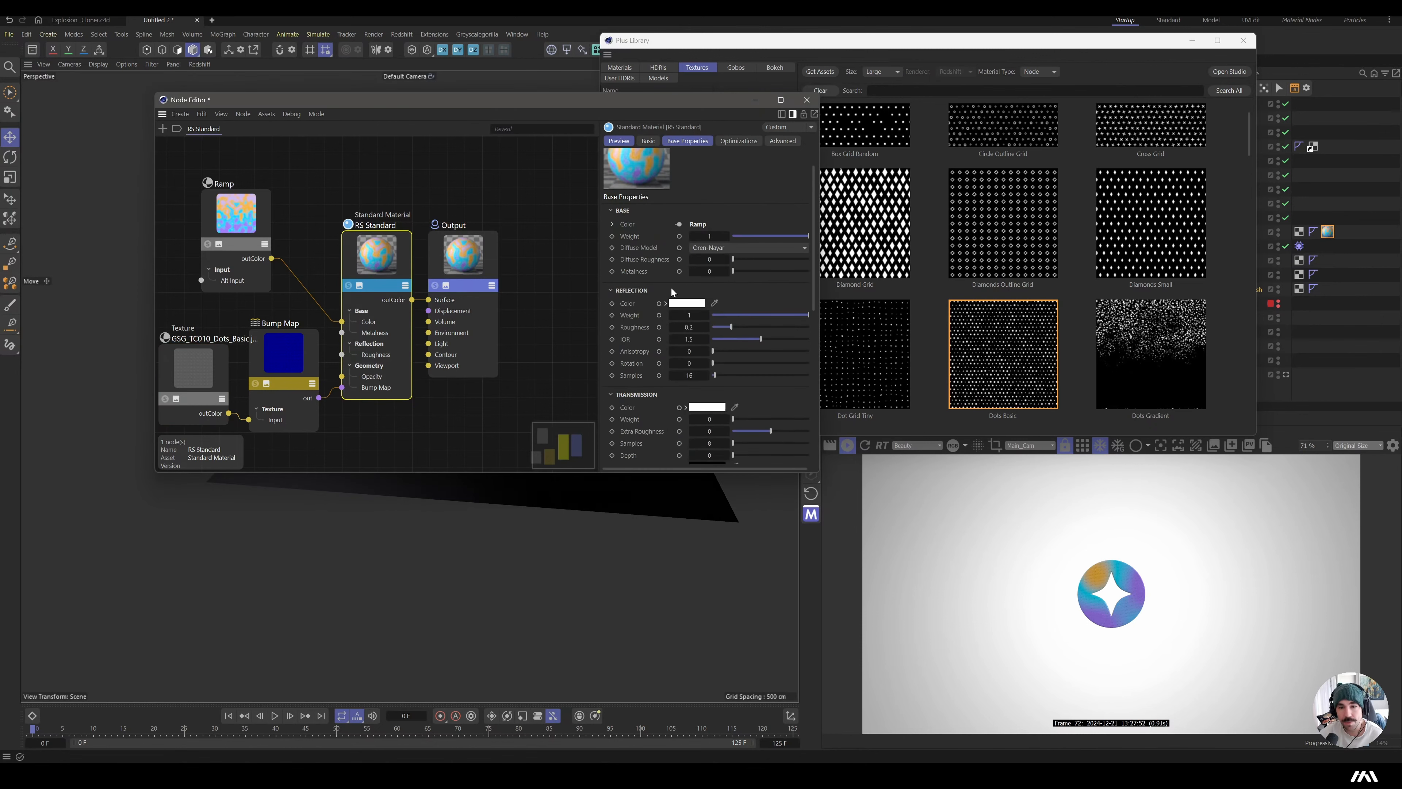
pyautogui.moveTo(733, 271); pyautogui.dragTo(804, 276)
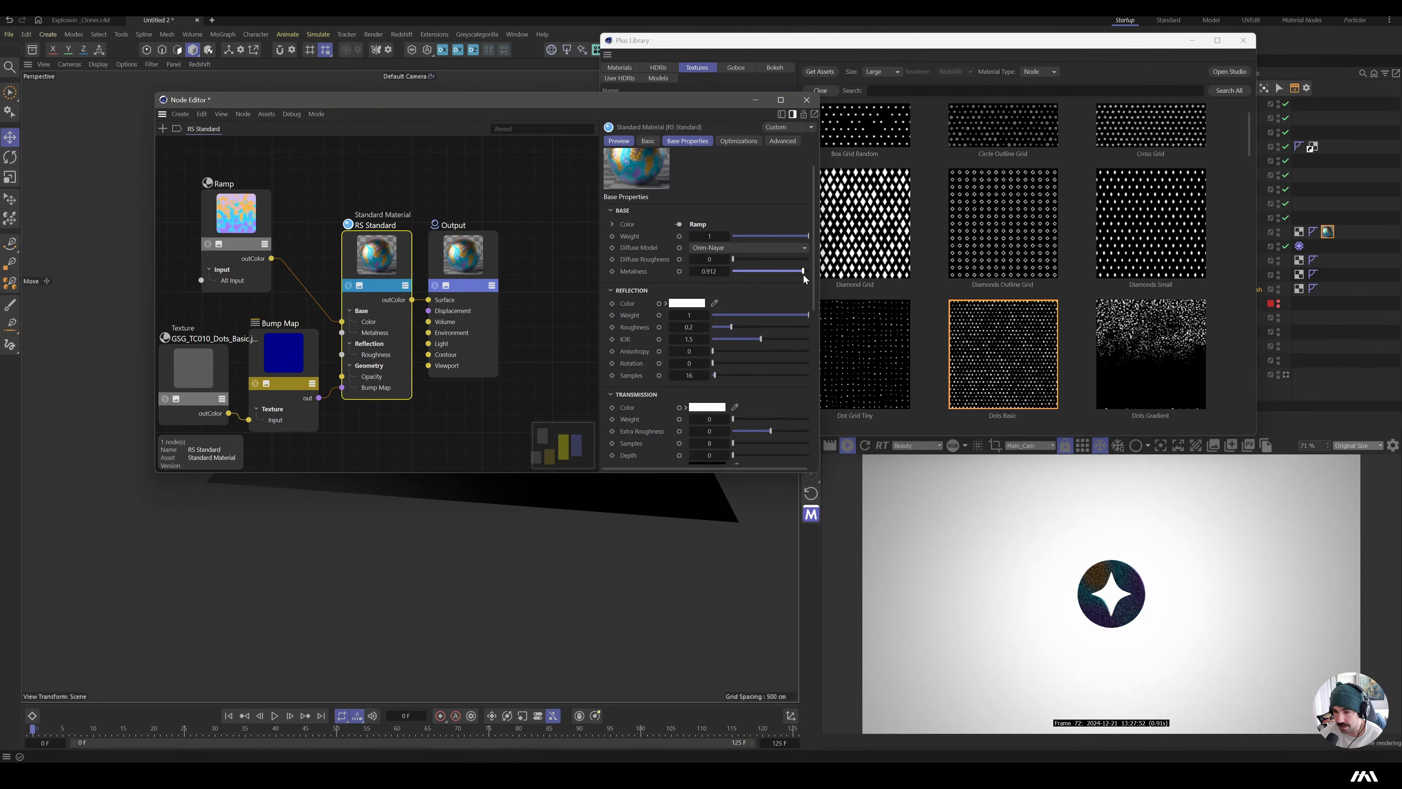
pyautogui.click(771, 274)
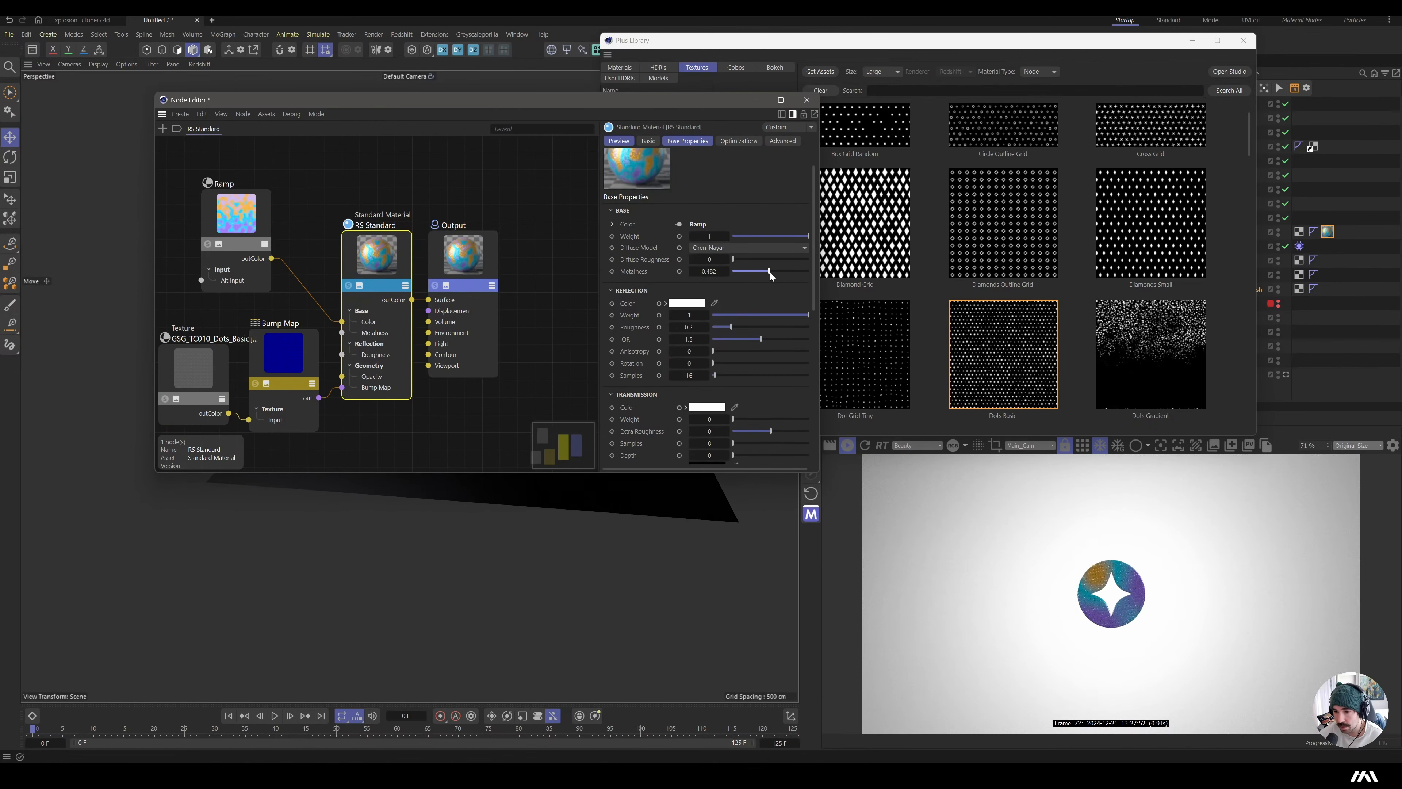
pyautogui.click(723, 330)
pyautogui.click(717, 327)
# - Make the RS Standard material transmissive with a transmission weight of 1 and a base weight of 0, moving the Ramp node aside
pyautogui.moveTo(245, 225); pyautogui.dragTo(200, 206)
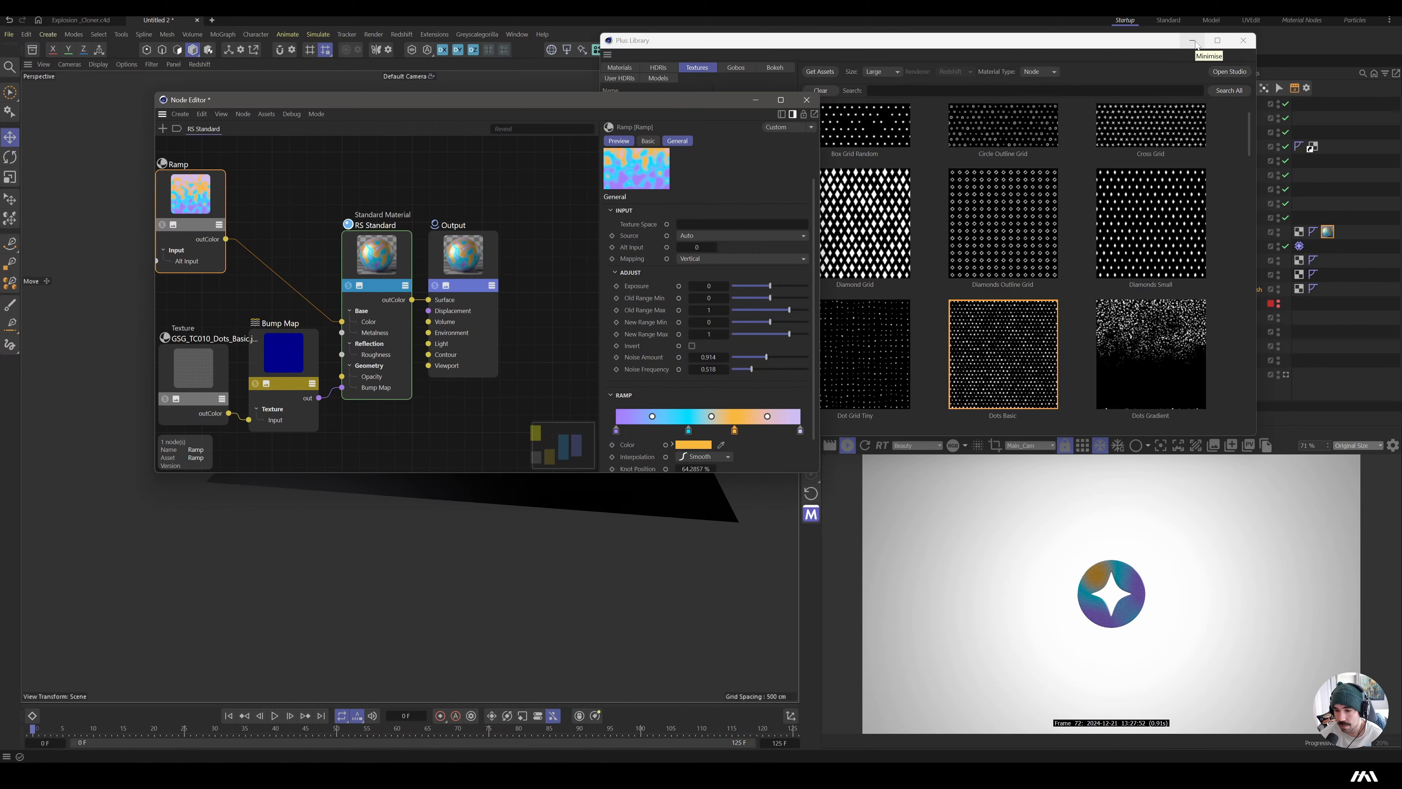
pyautogui.click(377, 272)
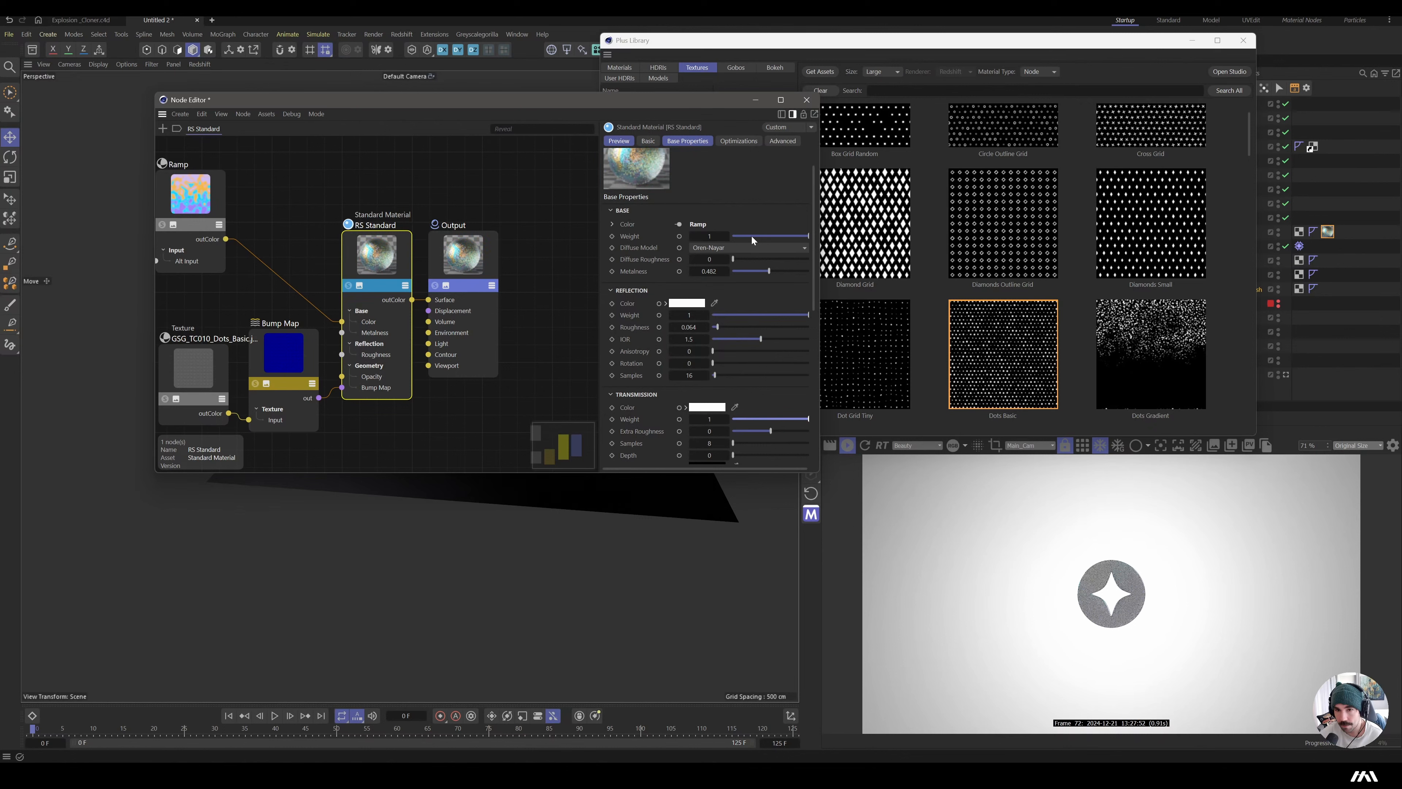
pyautogui.moveTo(753, 239); pyautogui.dragTo(729, 237)
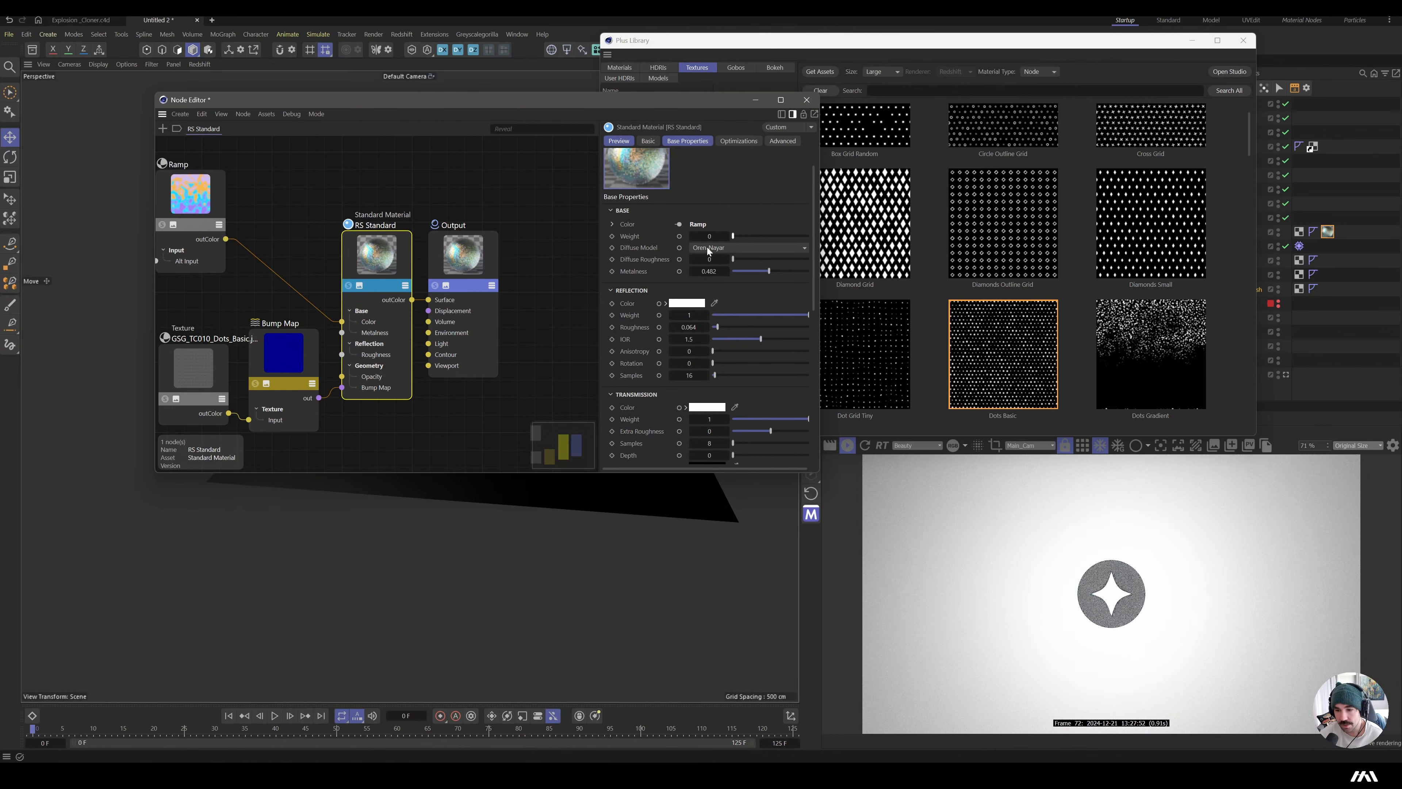
# - Connect the Ramp's output to the RS Standard material's transmission color and remove its connection to the base color
pyautogui.moveTo(221, 239); pyautogui.dragTo(387, 244)
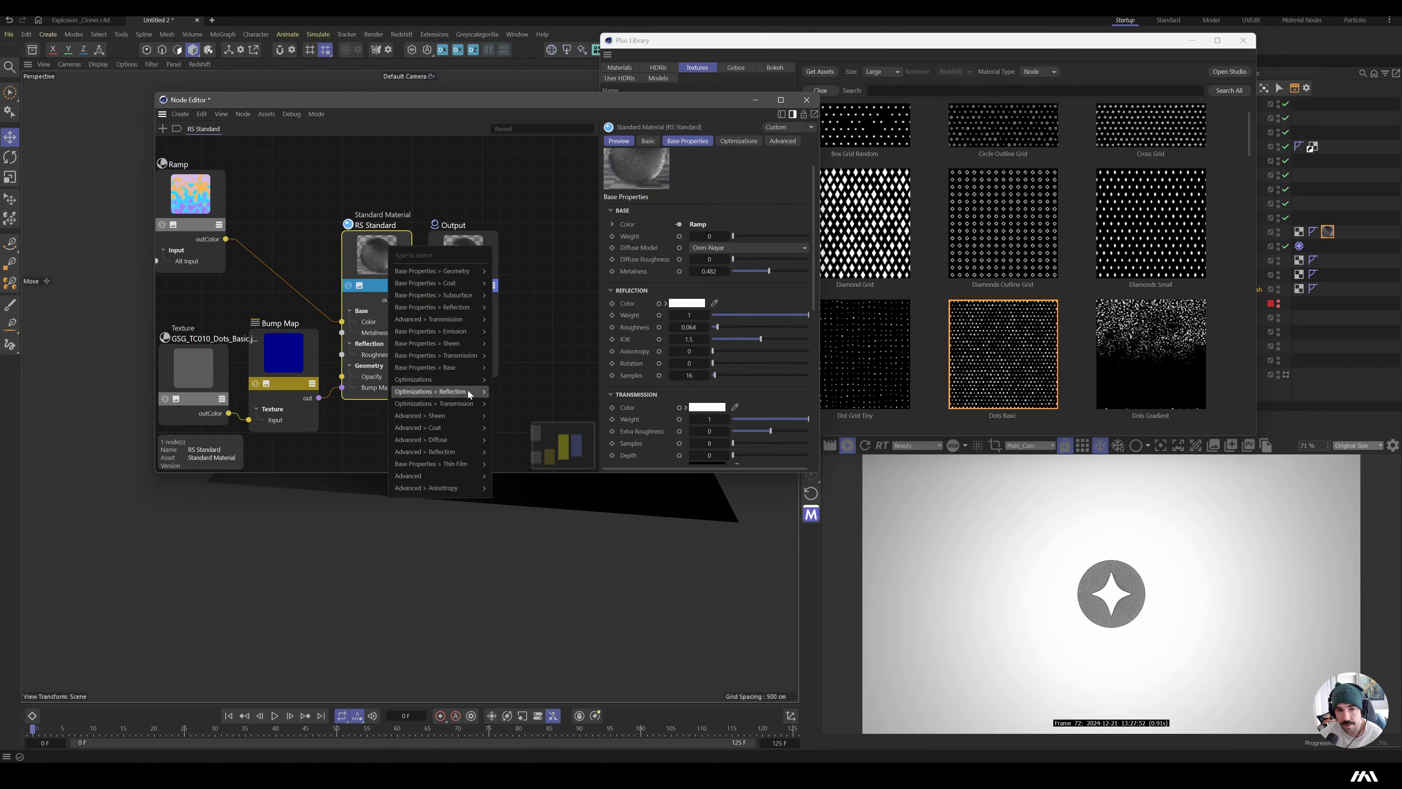
pyautogui.moveTo(475, 355)
pyautogui.click(520, 356)
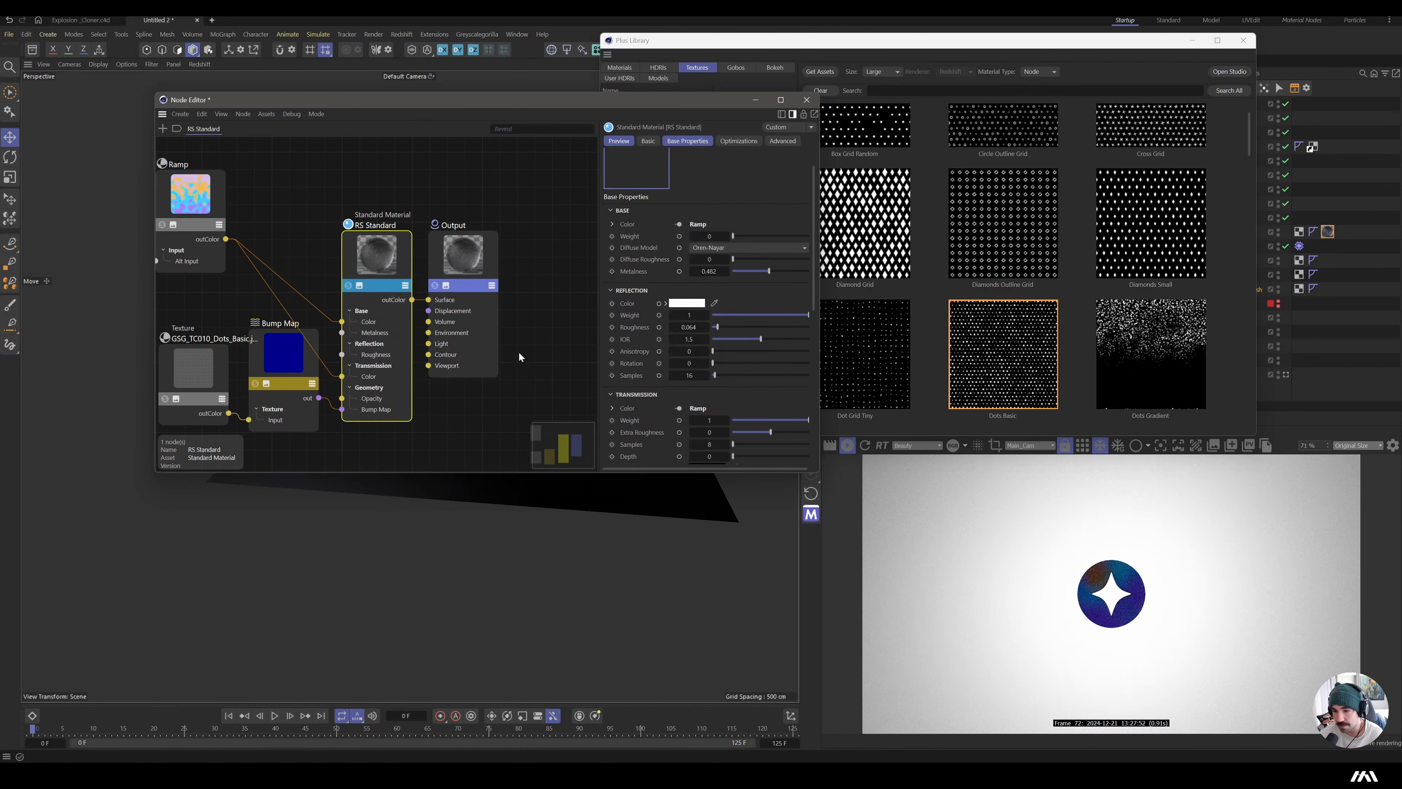
pyautogui.doubleClick(296, 233)
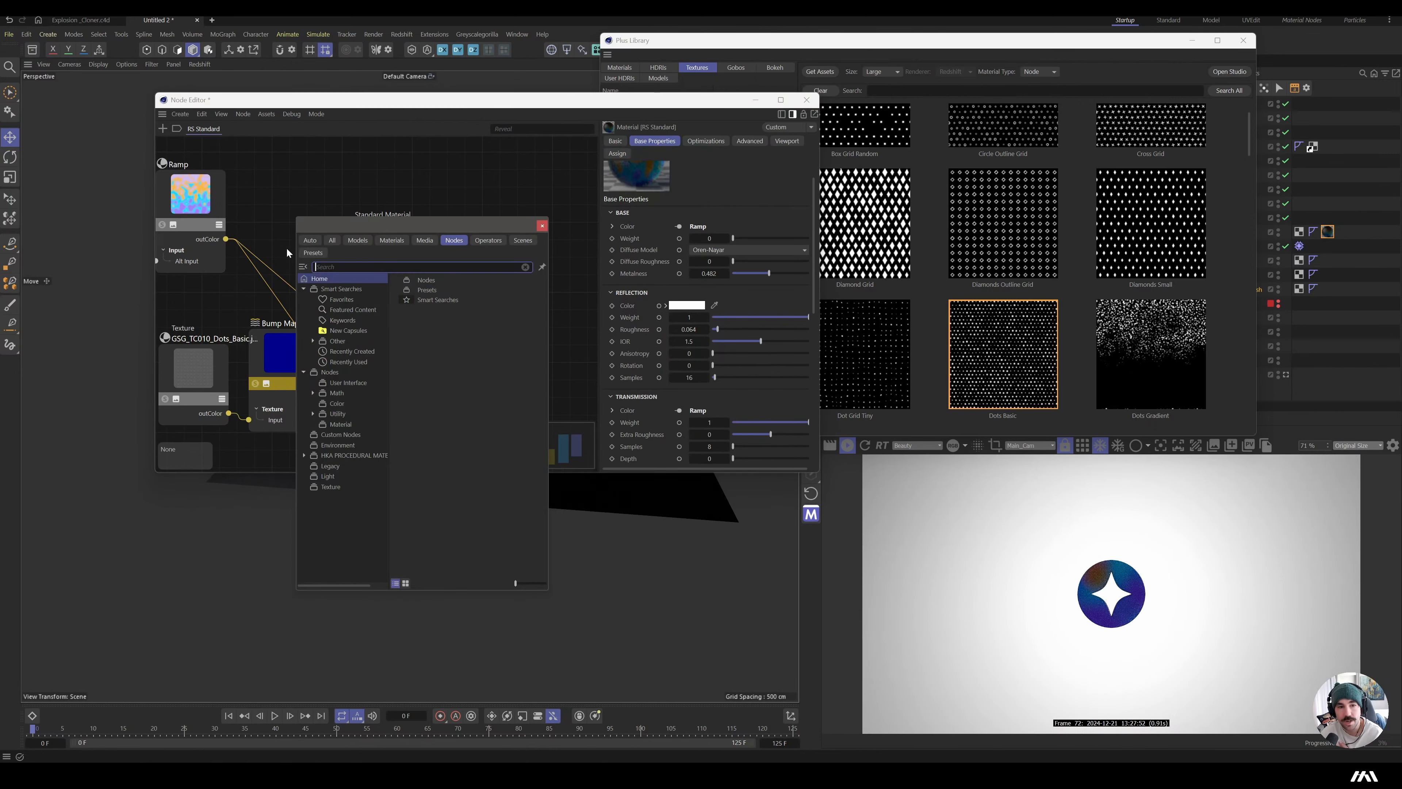
pyautogui.doubleClick(280, 271)
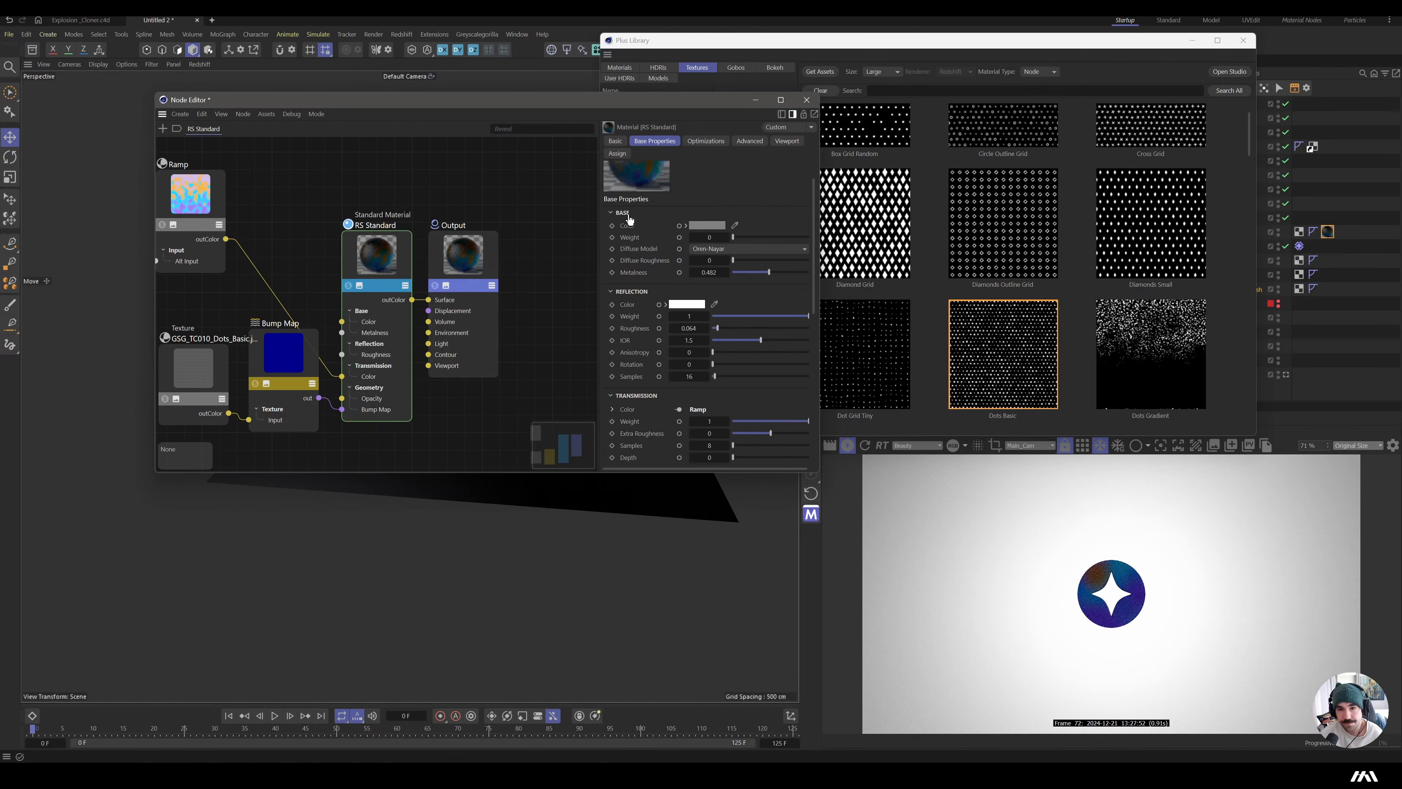
# - Insert a Color Composite node between the Ramp and the material's transmission color, with the Ramp feeding its Base Color
pyautogui.doubleClick(300, 197)
pyautogui.write('color')
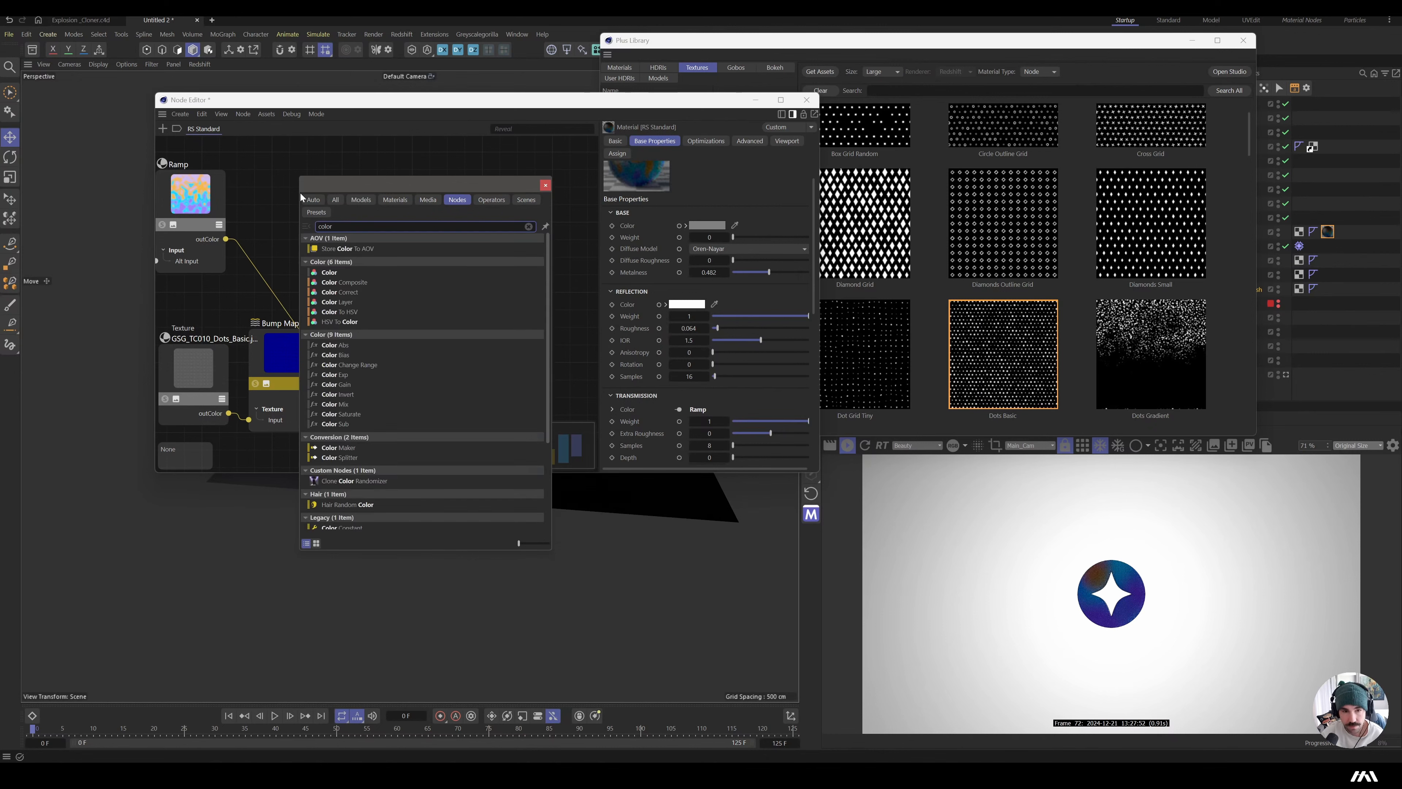
pyautogui.write(' co')
pyautogui.press('Down')
pyautogui.press('Down')
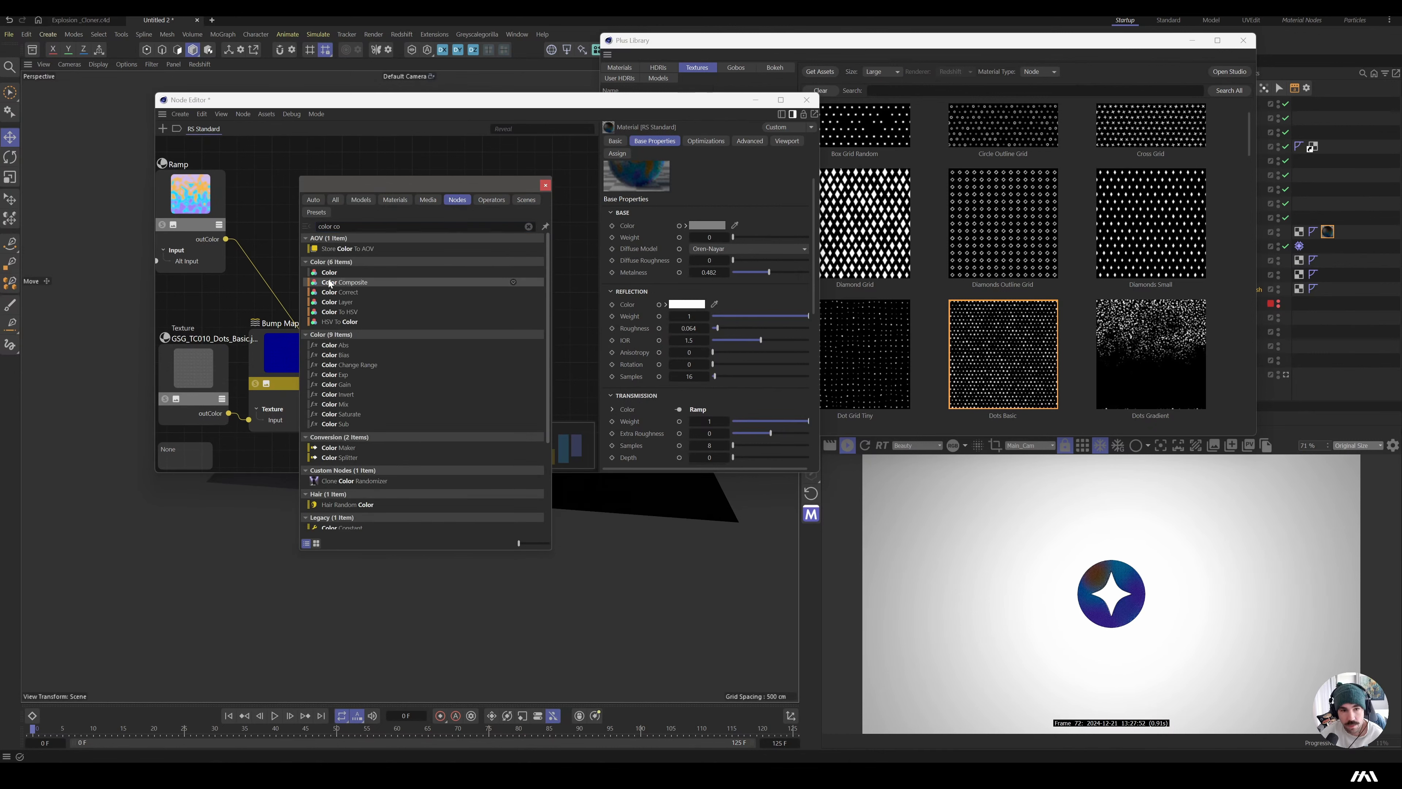
pyautogui.press('Return')
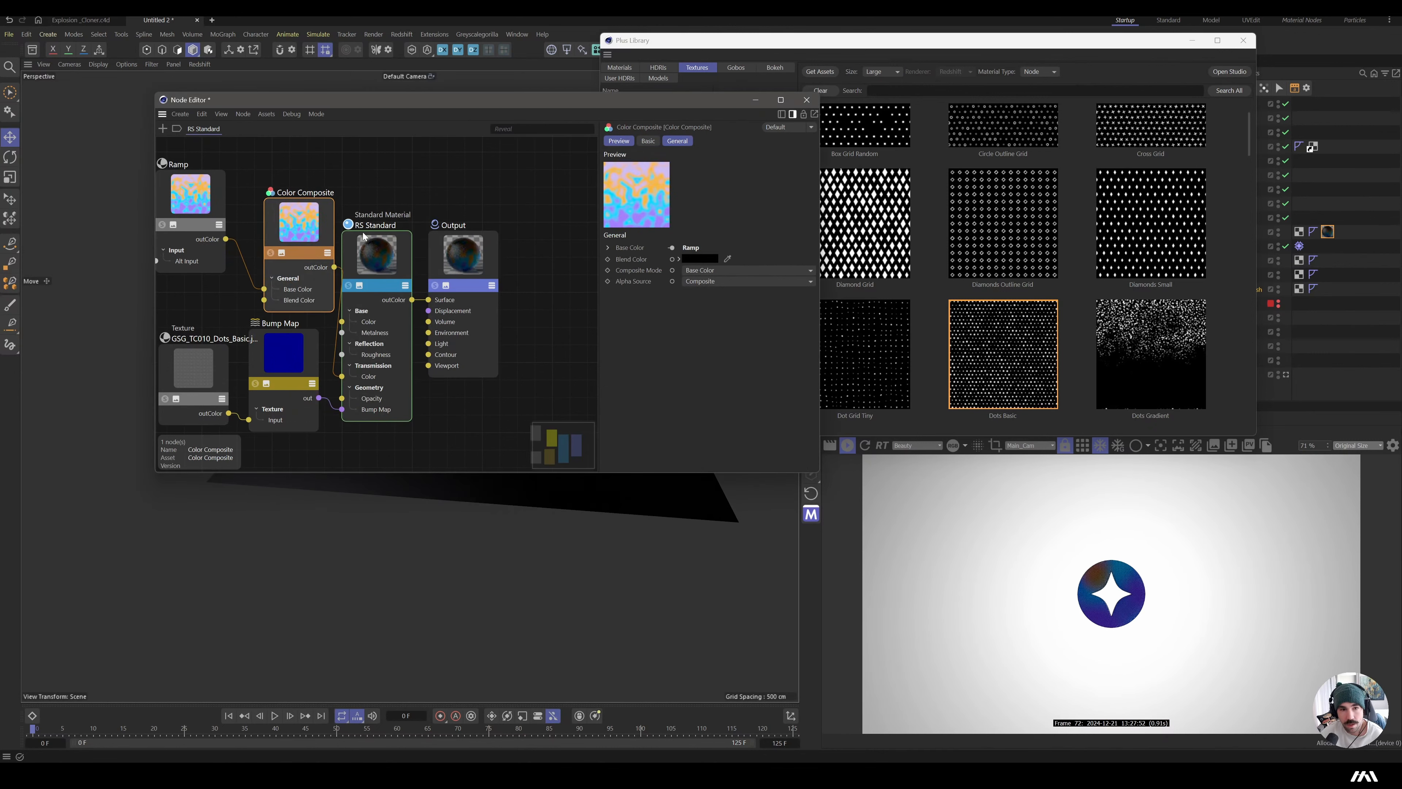
# - Set the Color Composite's blend color to white and its composite mode to Average, and move the node clear of RS Standard
pyautogui.click(705, 260)
pyautogui.moveTo(636, 336); pyautogui.dragTo(591, 305)
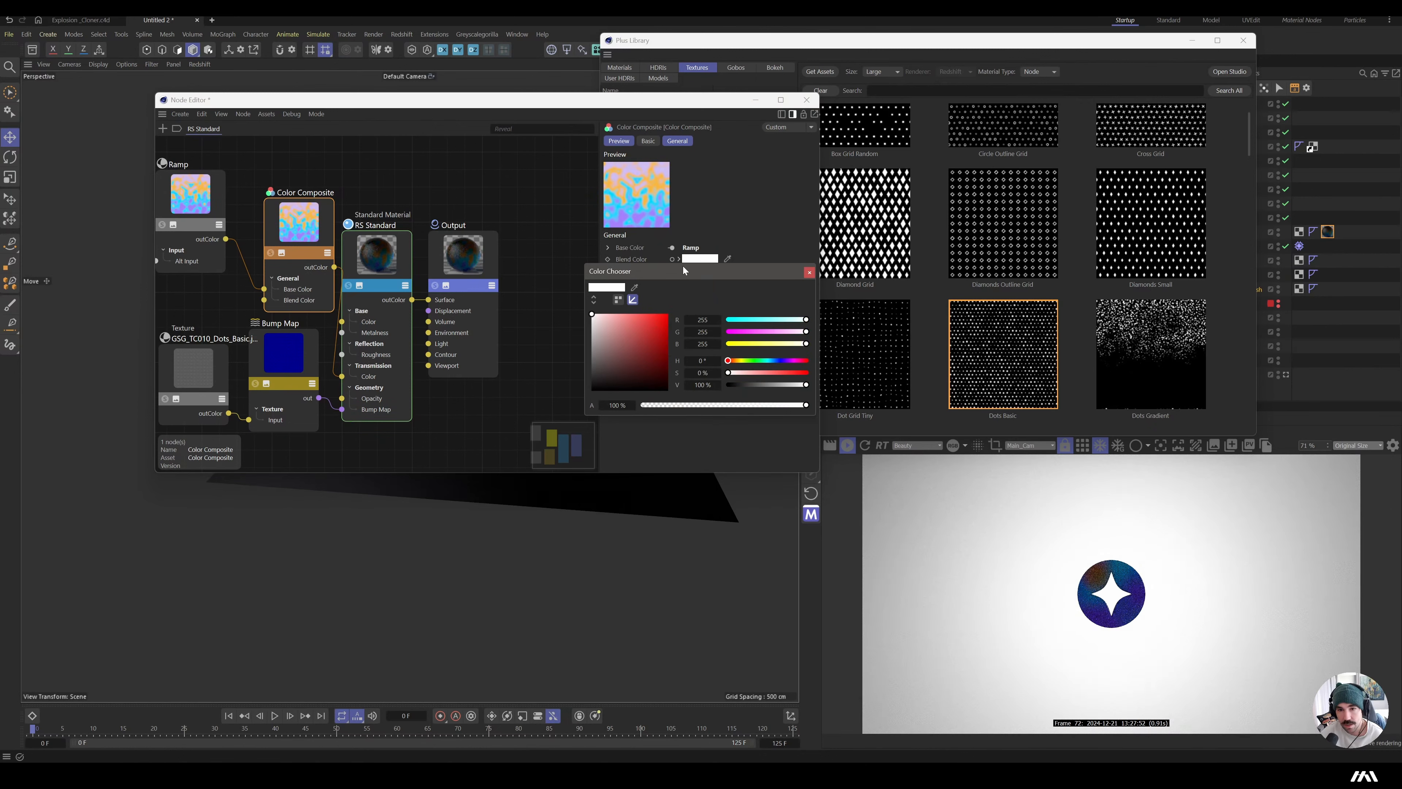
pyautogui.click(735, 271)
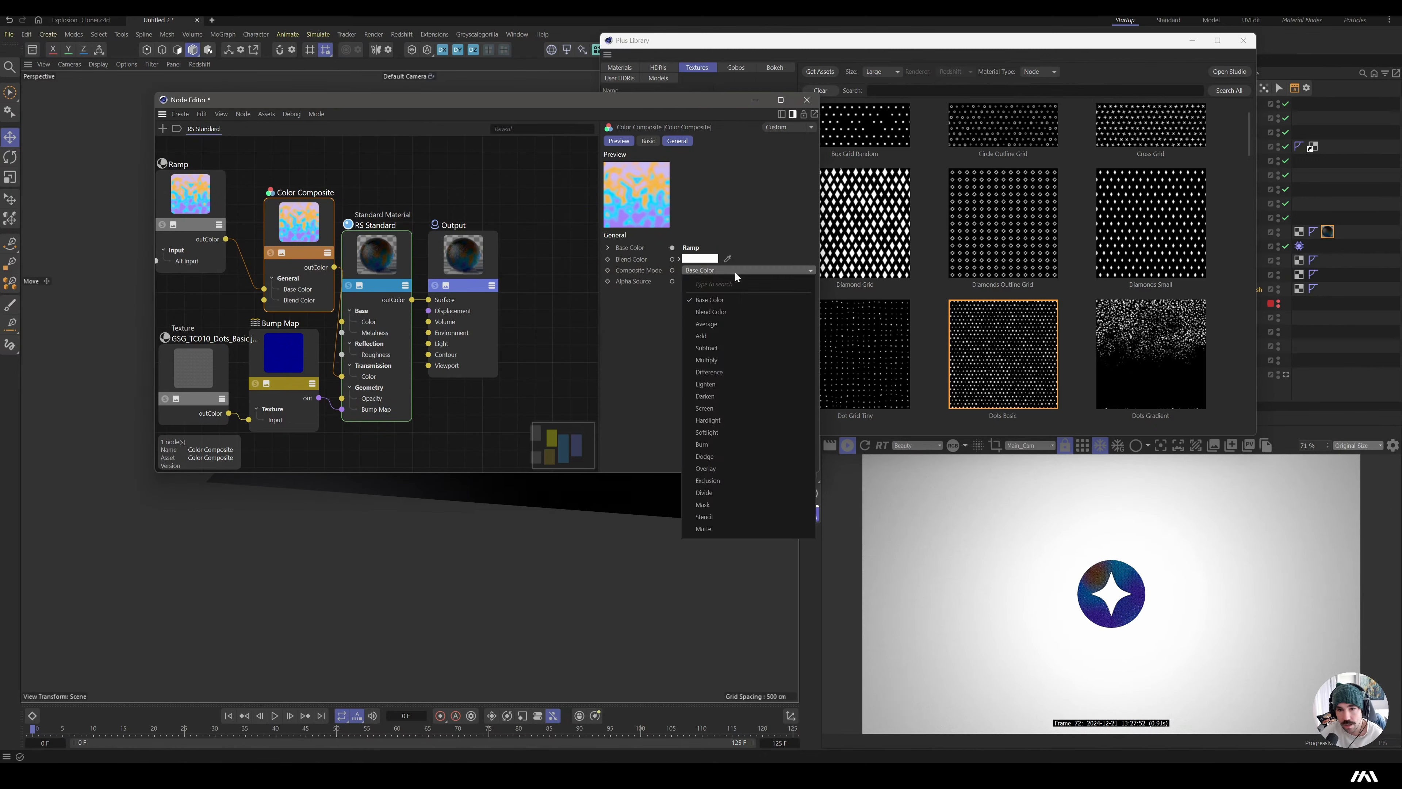
pyautogui.click(730, 324)
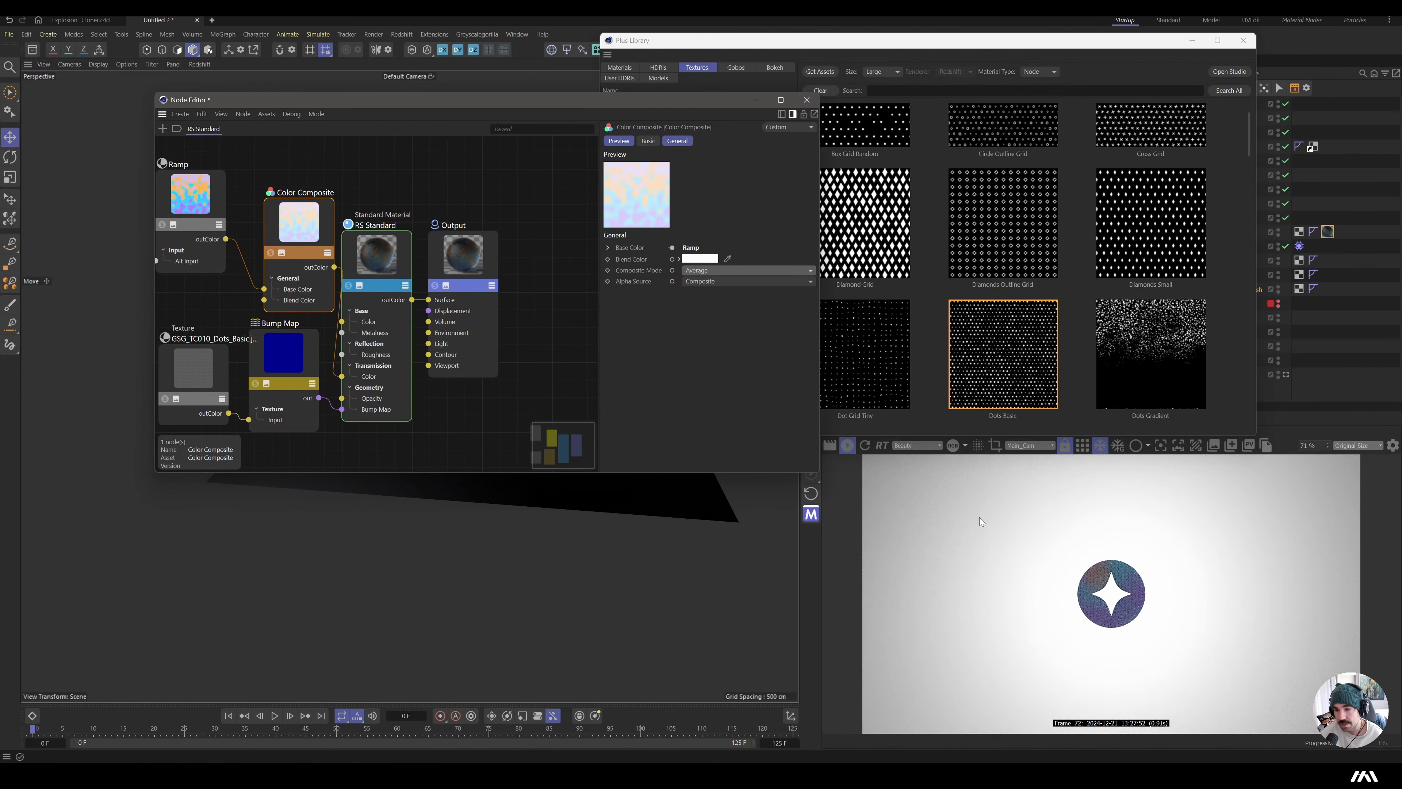
pyautogui.moveTo(312, 249); pyautogui.dragTo(289, 234)
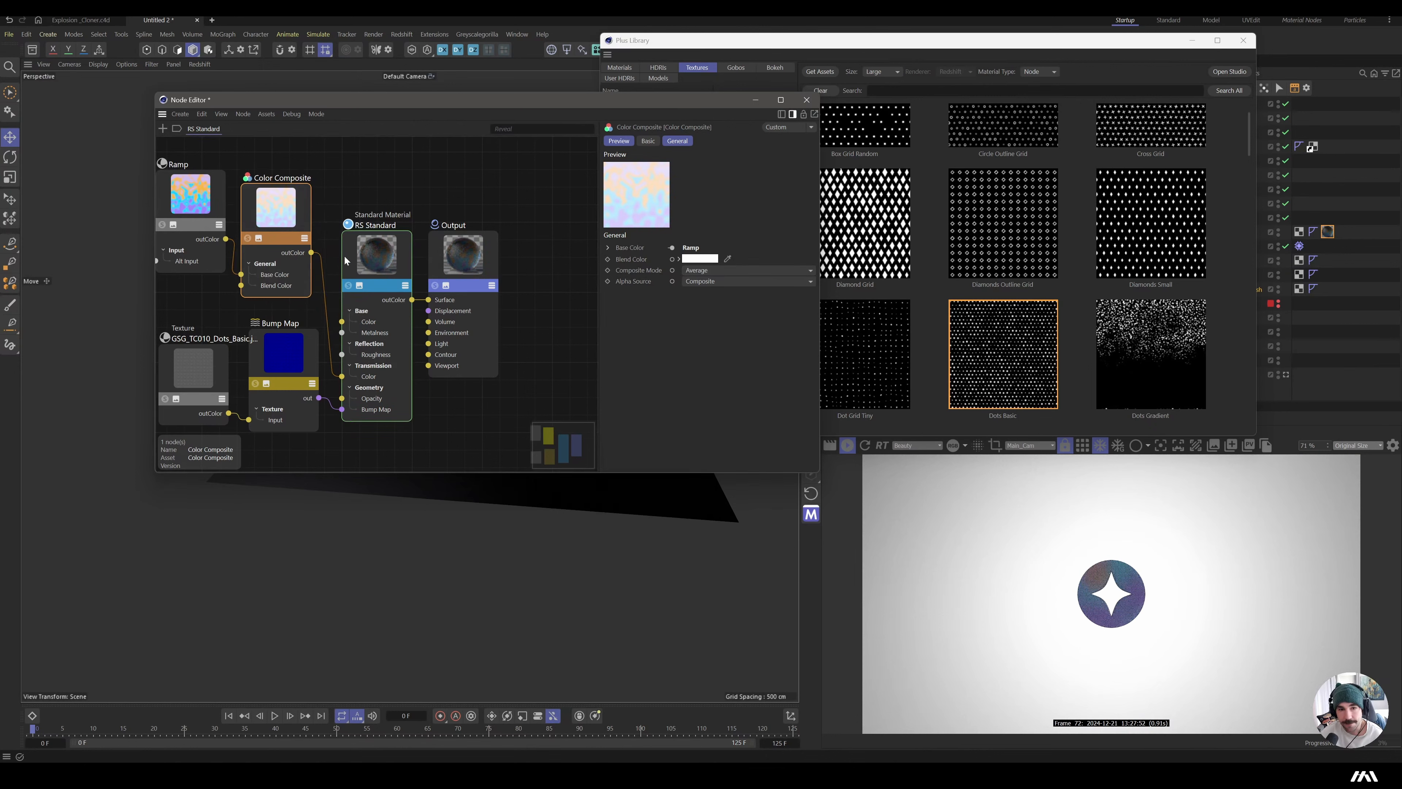
# - Set the RS Standard material's transmission extra roughness to about -0.472
pyautogui.click(381, 268)
pyautogui.scroll(-5, 746, 392)
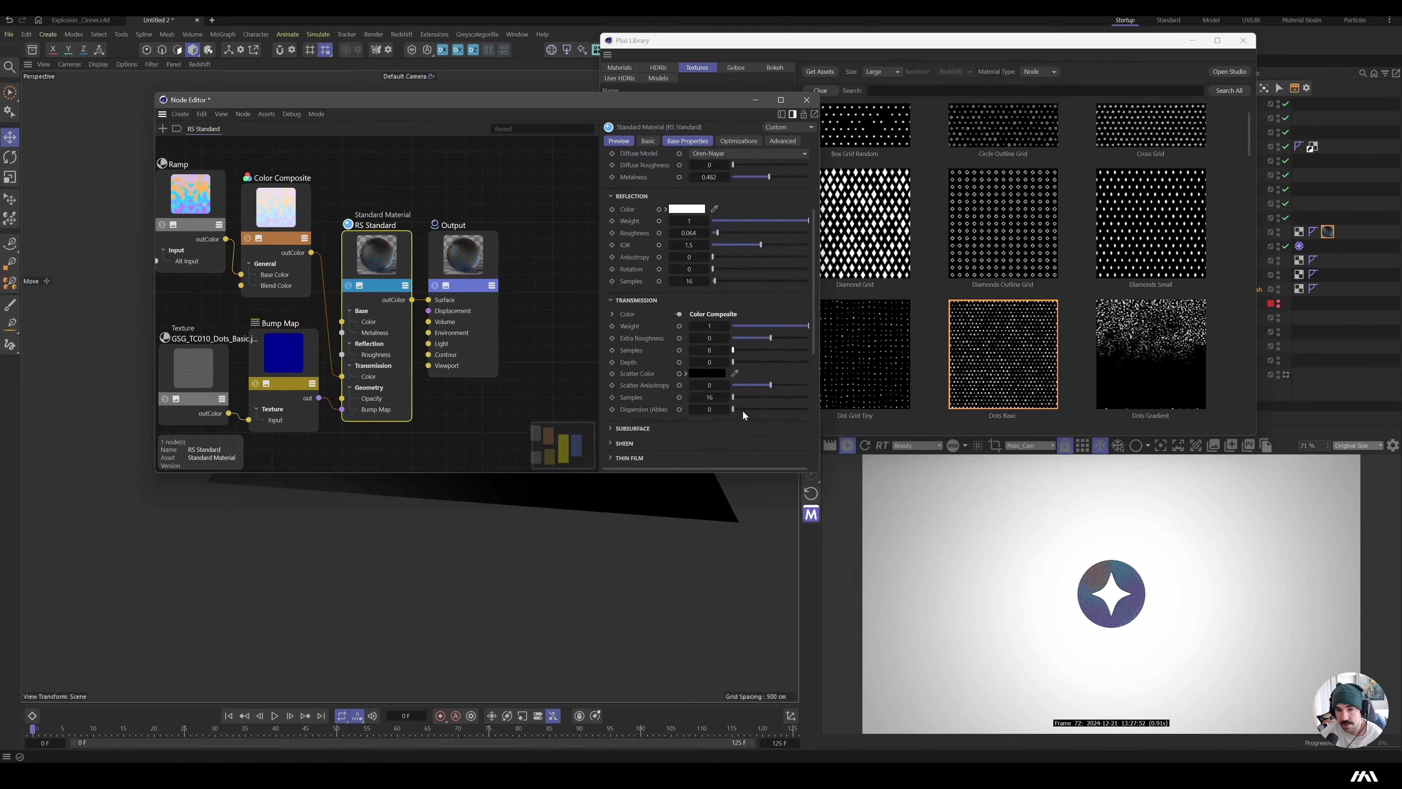
pyautogui.click(752, 338)
pyautogui.moveTo(745, 340); pyautogui.dragTo(747, 342)
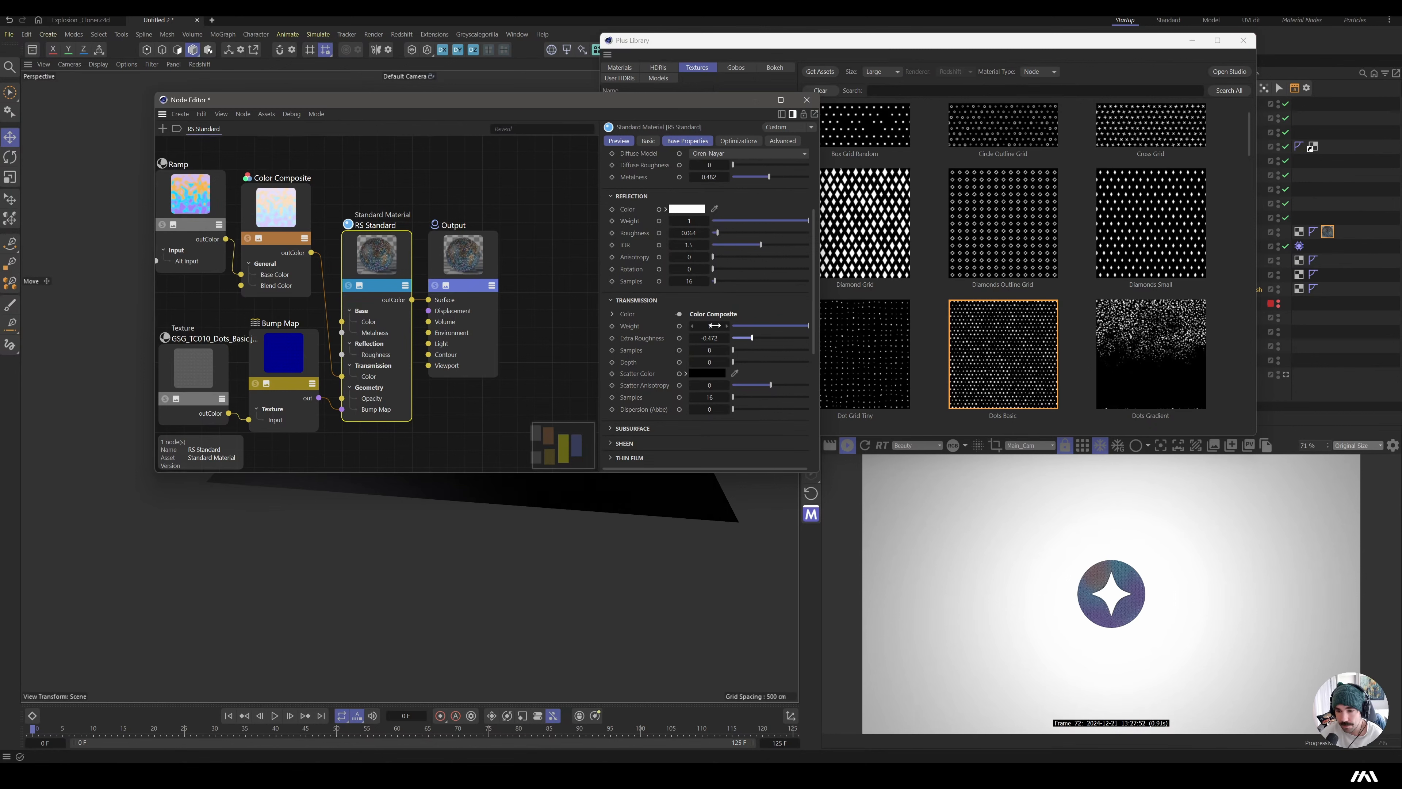
# - Set the Bump Map's height scale to 0.02 after trying 0.2, and inspect the softer bump on the rendered logo
pyautogui.click(277, 381)
pyautogui.click(725, 297)
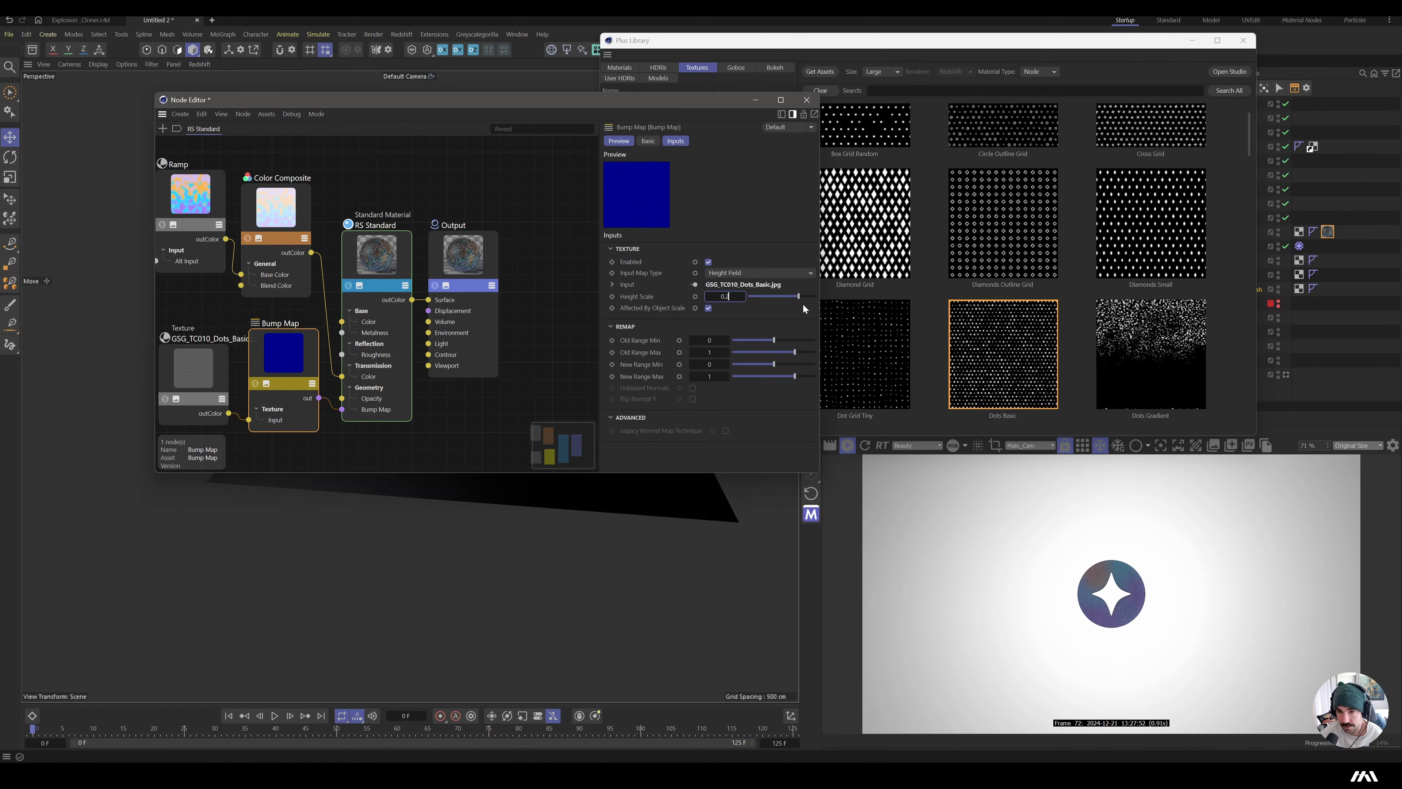
pyautogui.write('0.2')
pyautogui.press('Return')
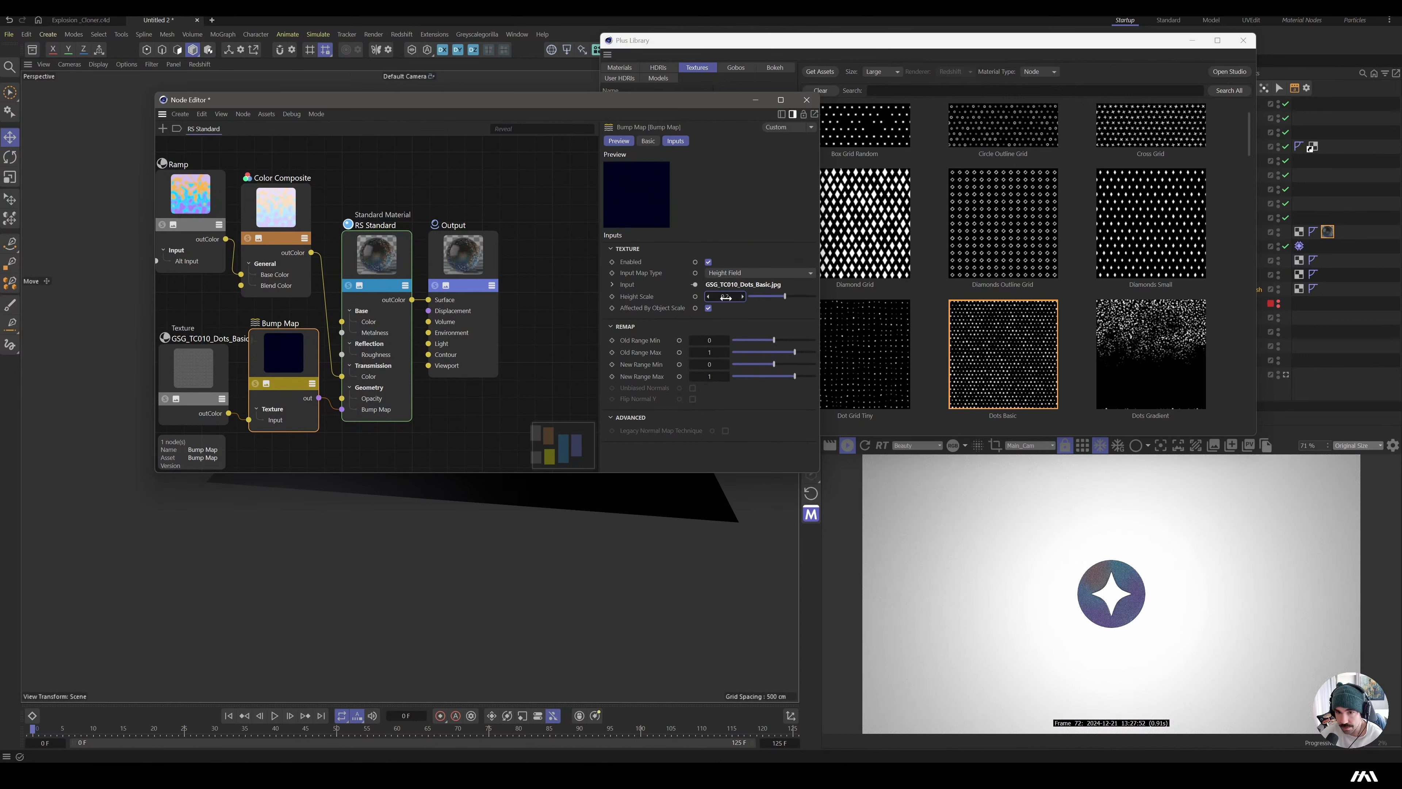
pyautogui.click(725, 296)
pyautogui.write('0.02')
pyautogui.press('Return')
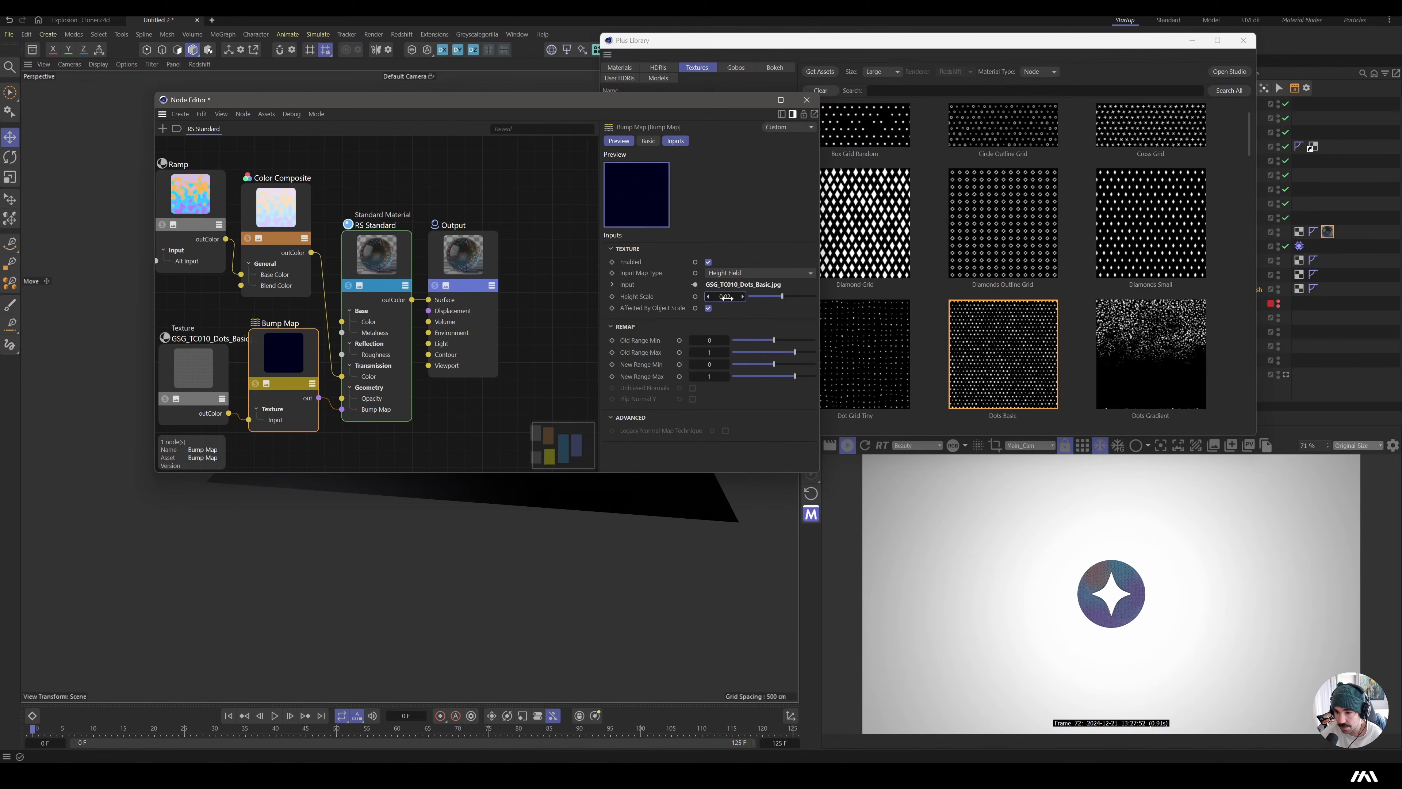
pyautogui.scroll(6, 1124, 593)
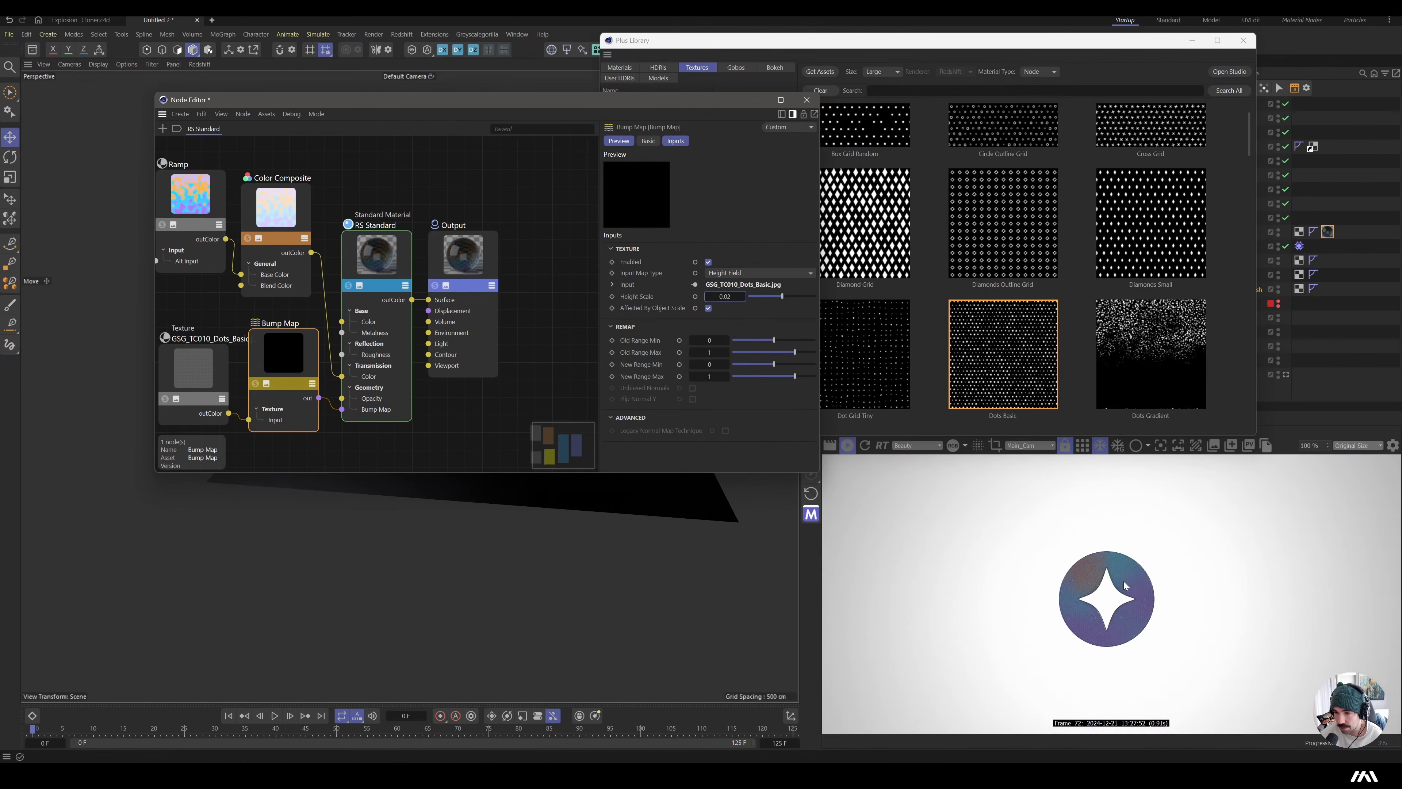
# - Check the dotted bump at different render magnifications, and clear the Plus Library and Node Editor windows off the scene
pyautogui.scroll(-3, 1106, 593)
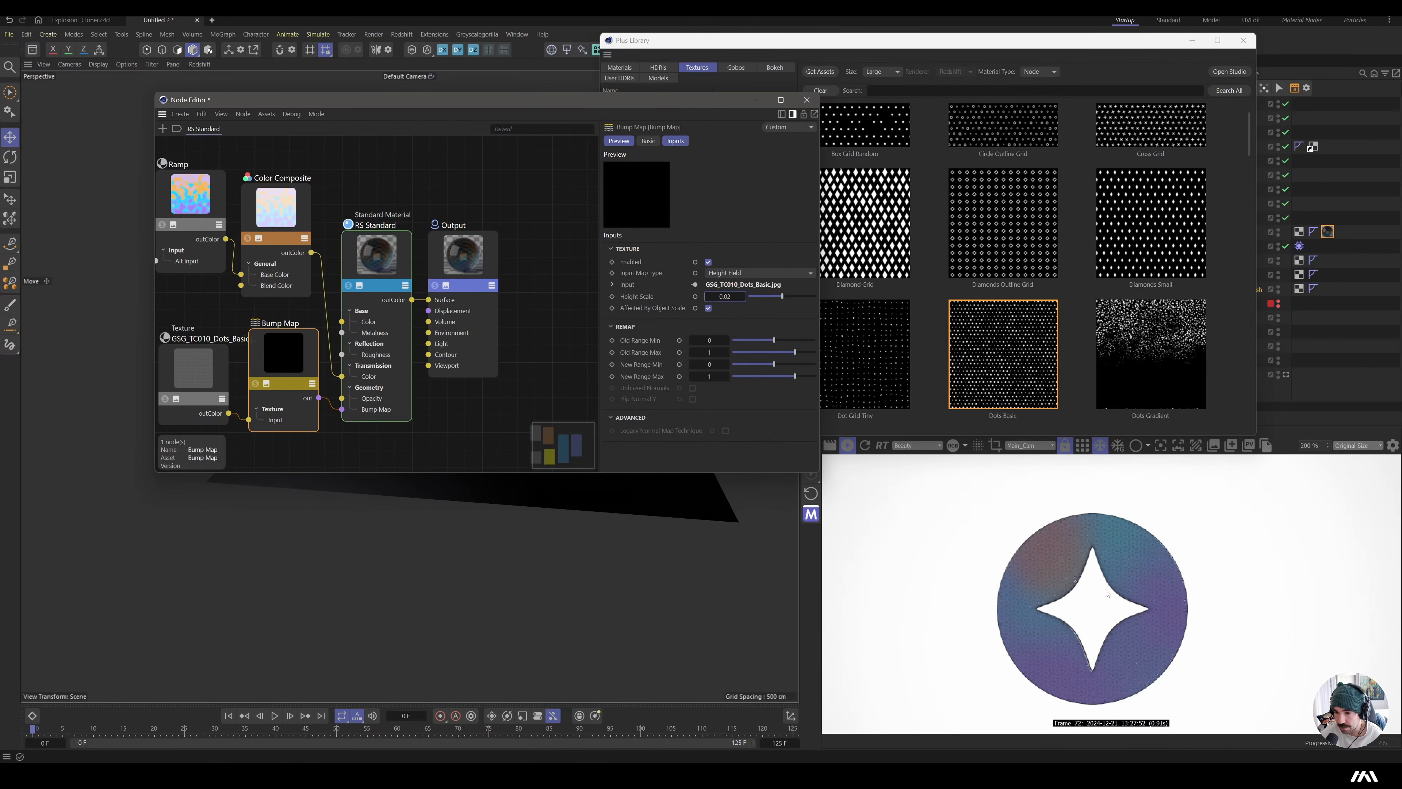
pyautogui.scroll(-4, 1034, 572)
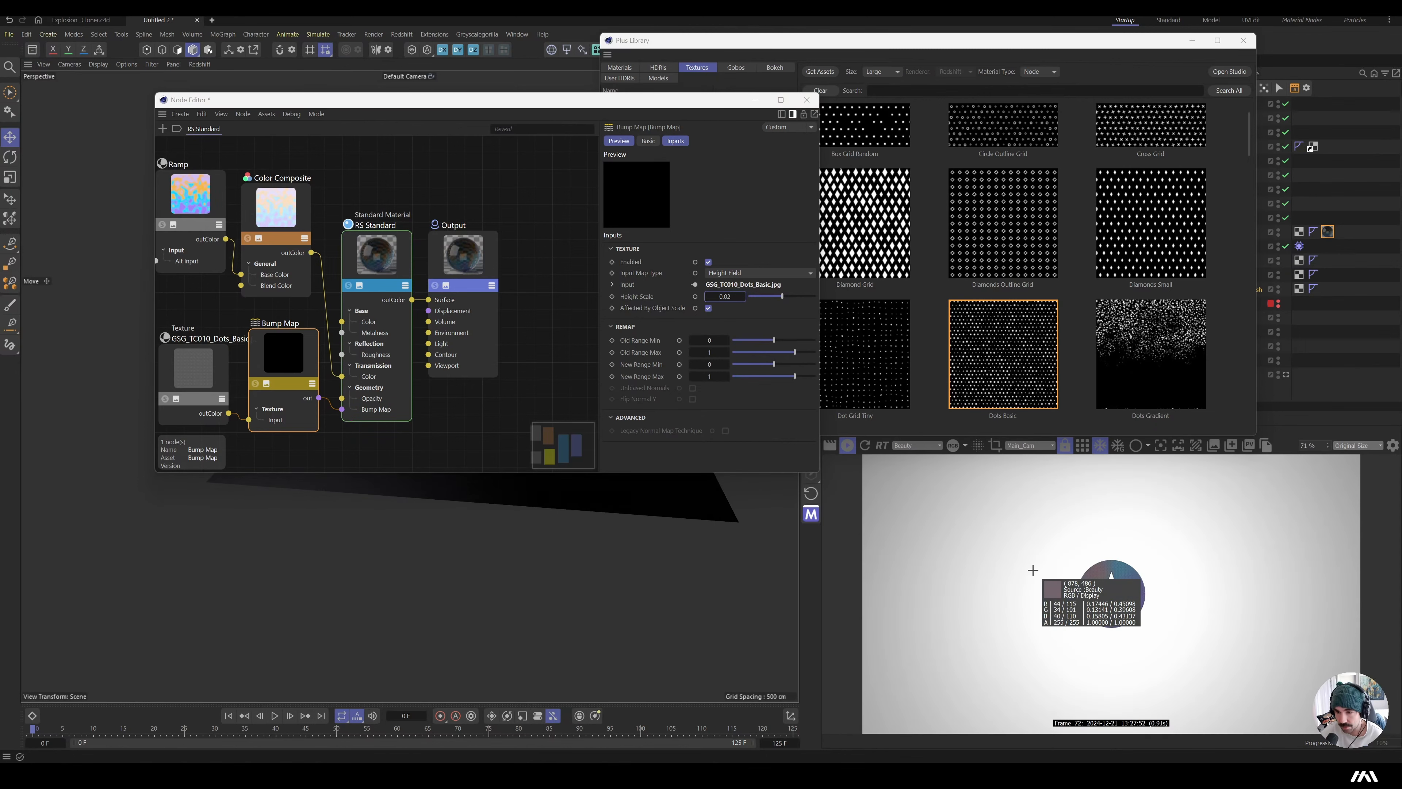
pyautogui.click(284, 215)
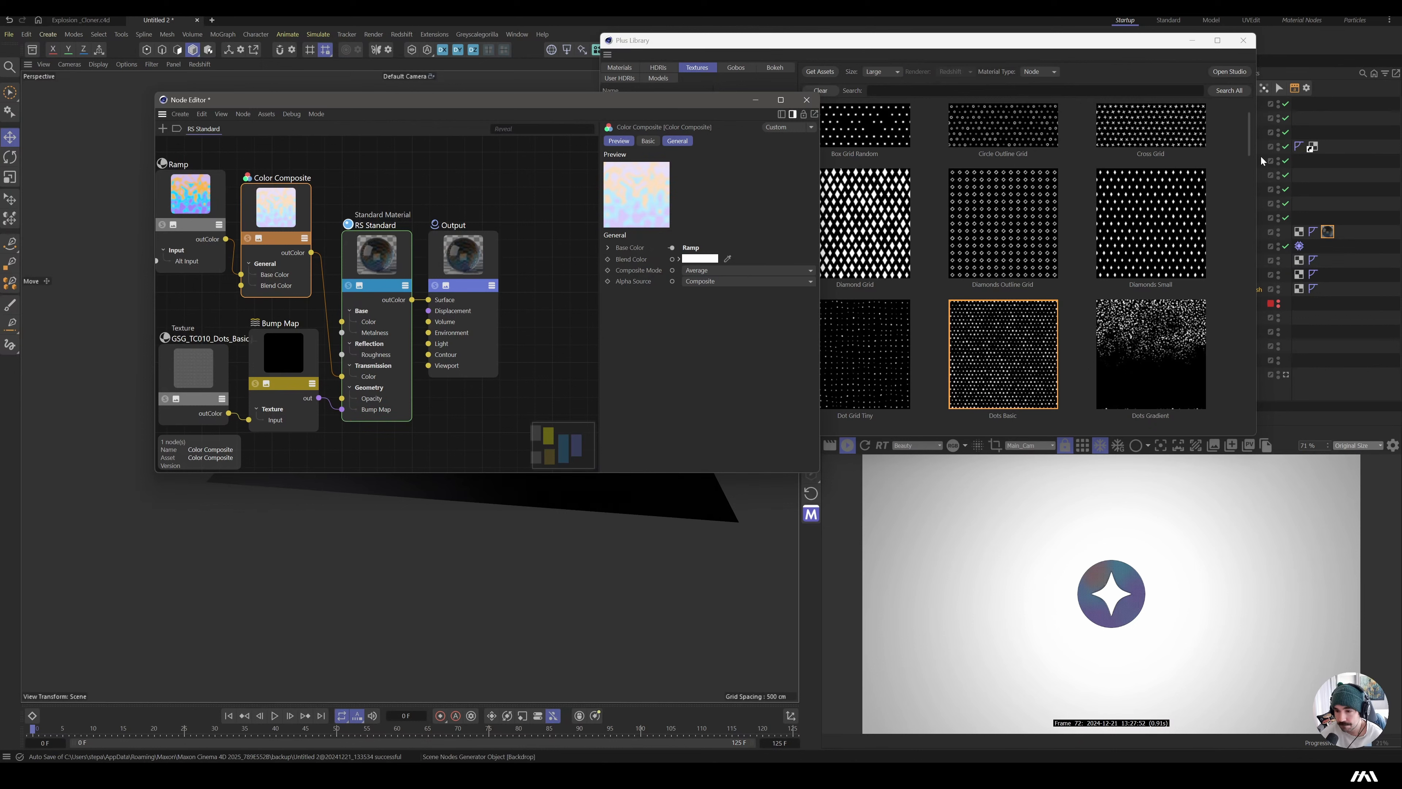
pyautogui.click(1243, 40)
pyautogui.click(754, 100)
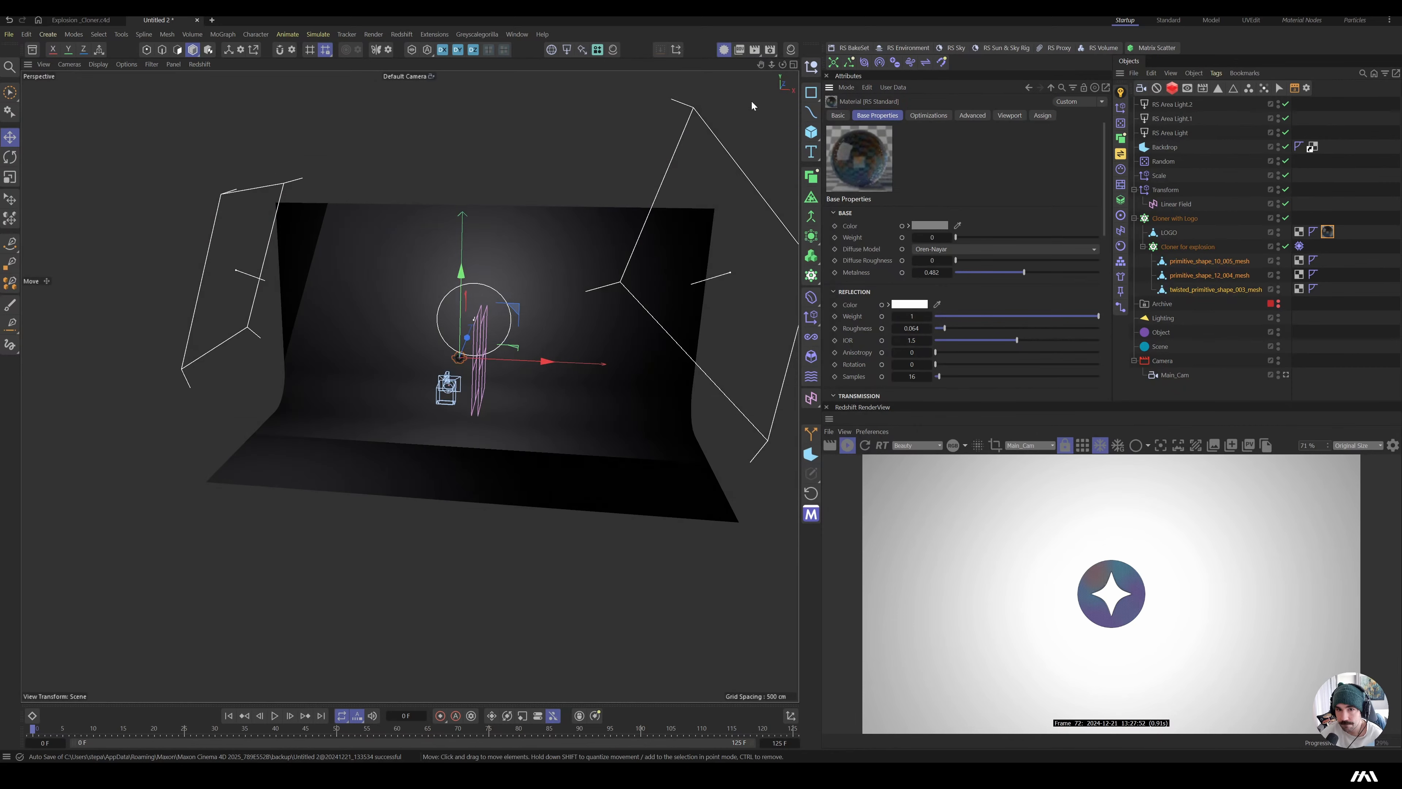
# - Add an RS Spot Light and place it above and to the side of the logo, in front of the backdrop
pyautogui.click(583, 50)
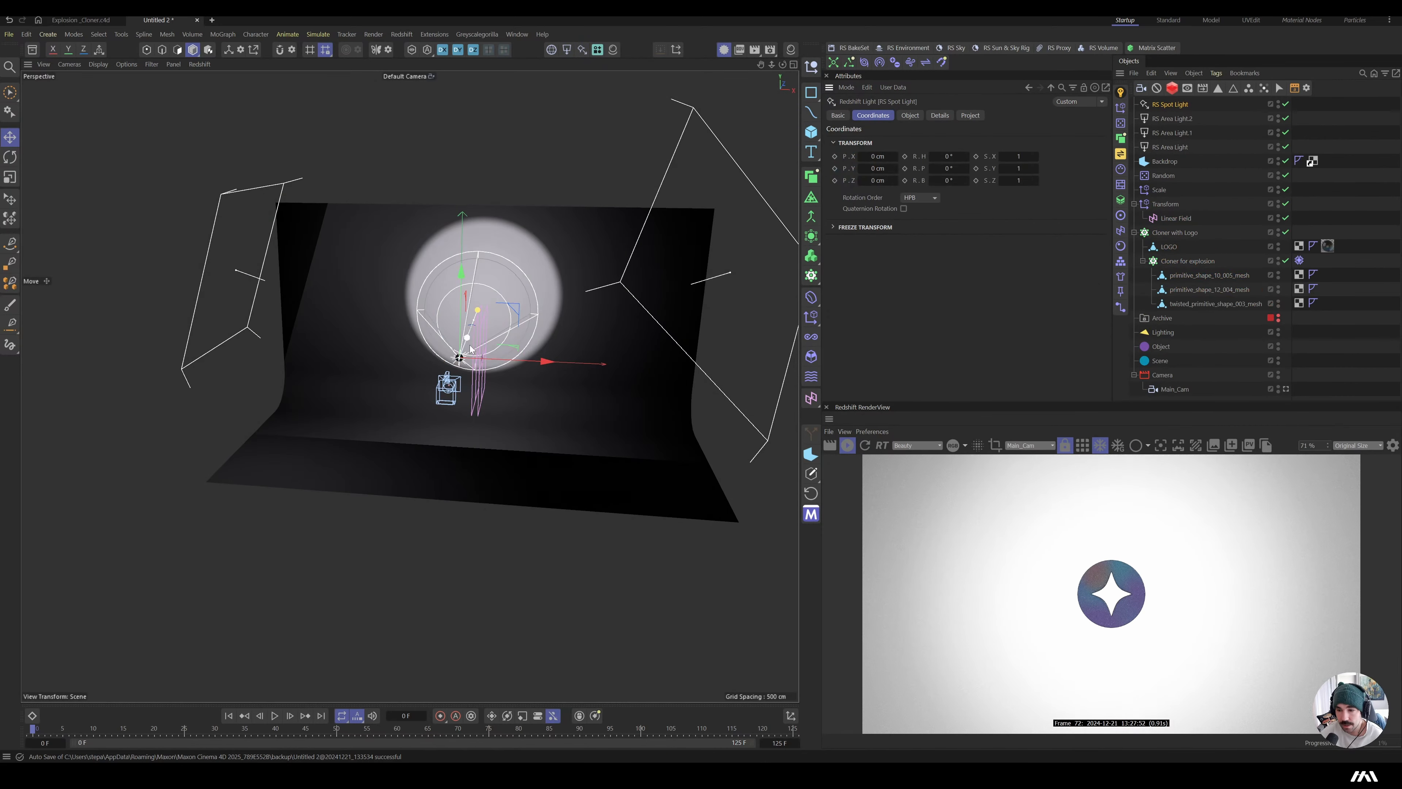
pyautogui.press('r')
pyautogui.moveTo(468, 356); pyautogui.dragTo(625, 256)
pyautogui.press('e')
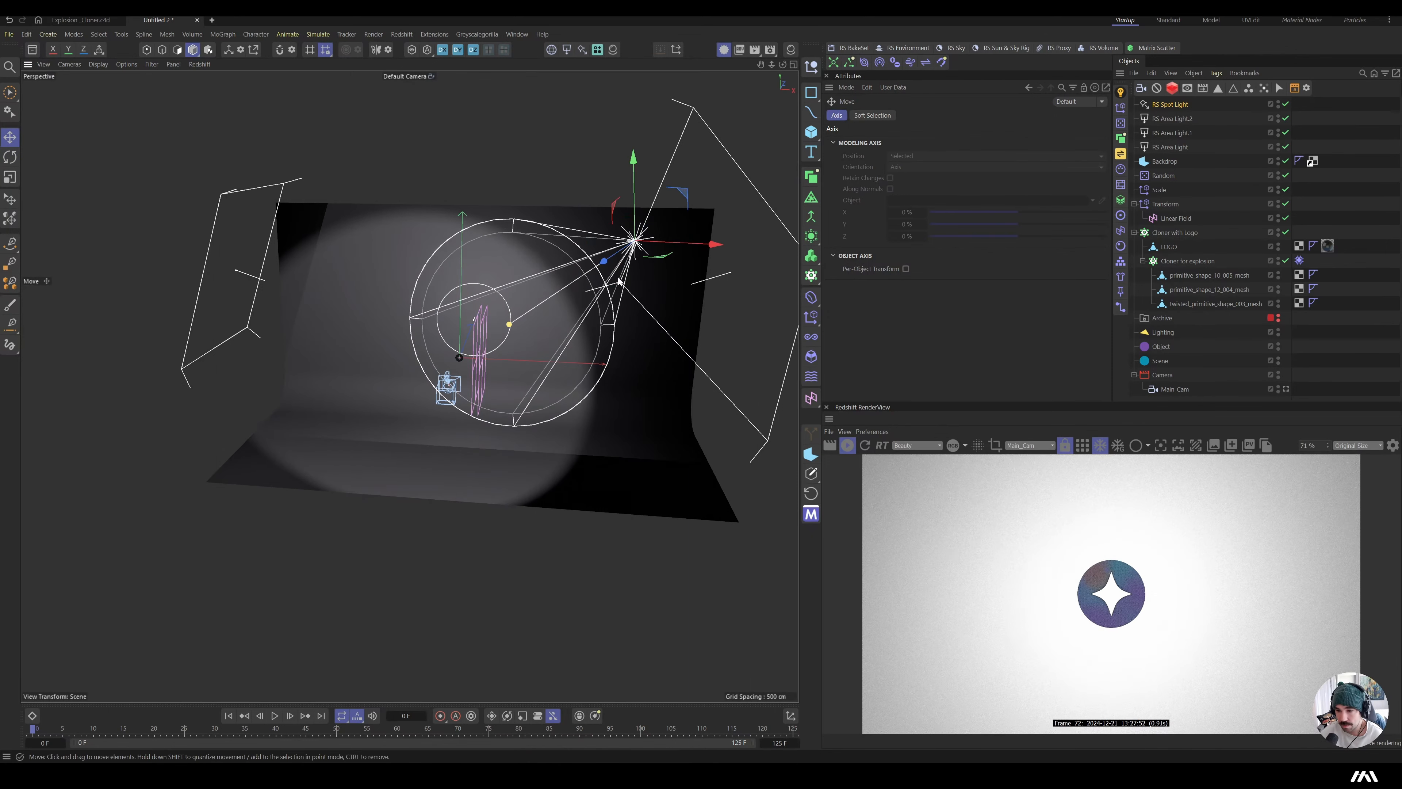
# - Set the RS Spot Light's exposure to 3.807 and its cone angle to 12.1°
pyautogui.click(1170, 104)
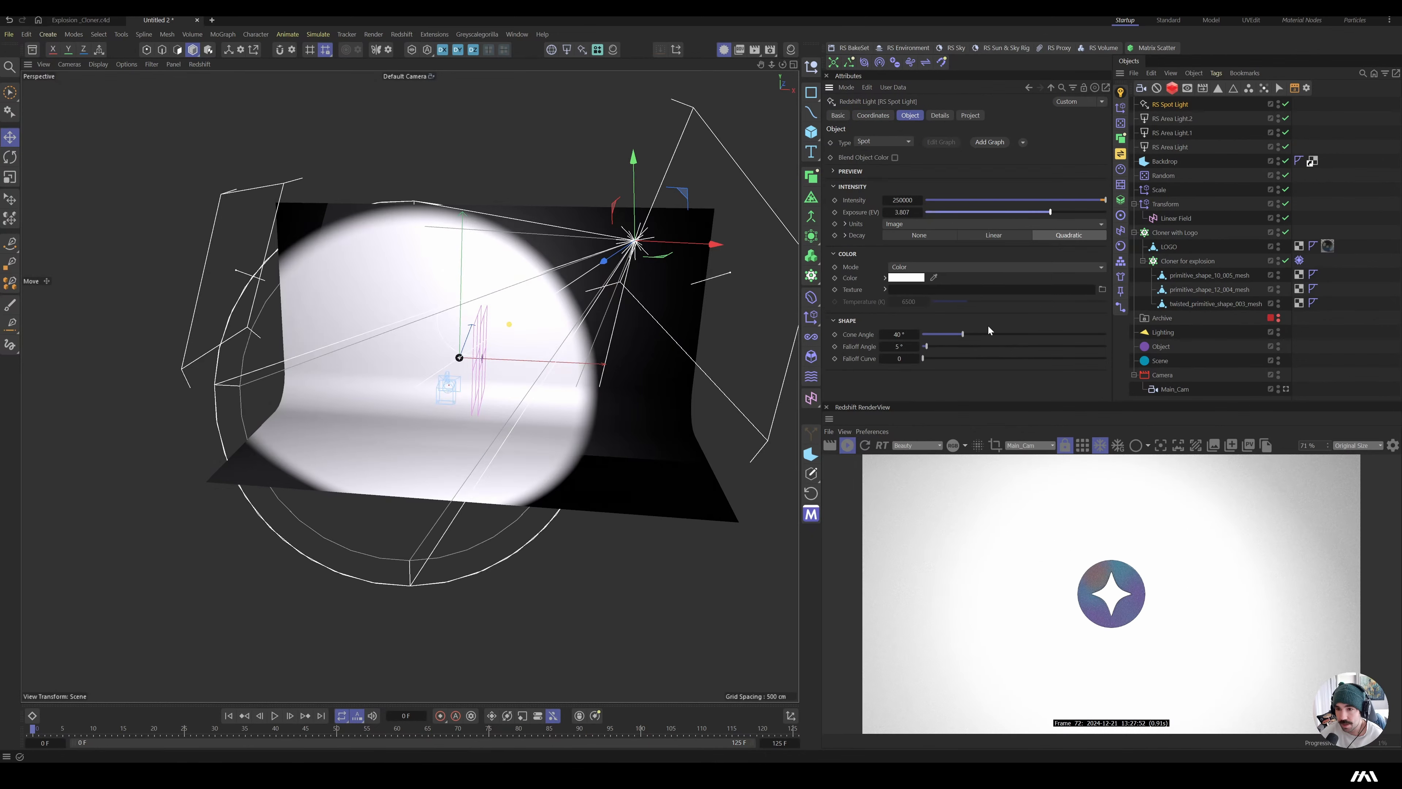
pyautogui.click(934, 334)
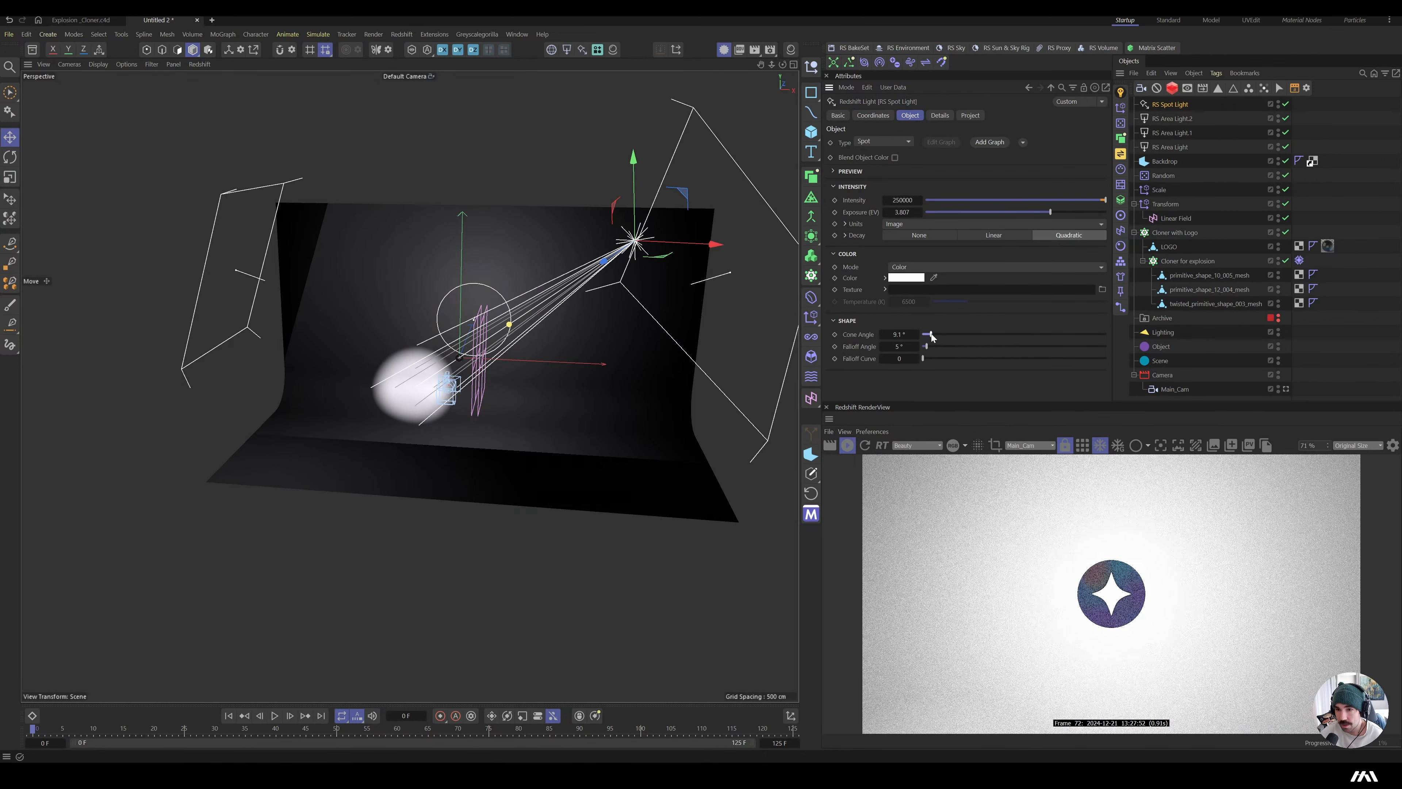
pyautogui.moveTo(938, 337); pyautogui.dragTo(934, 337)
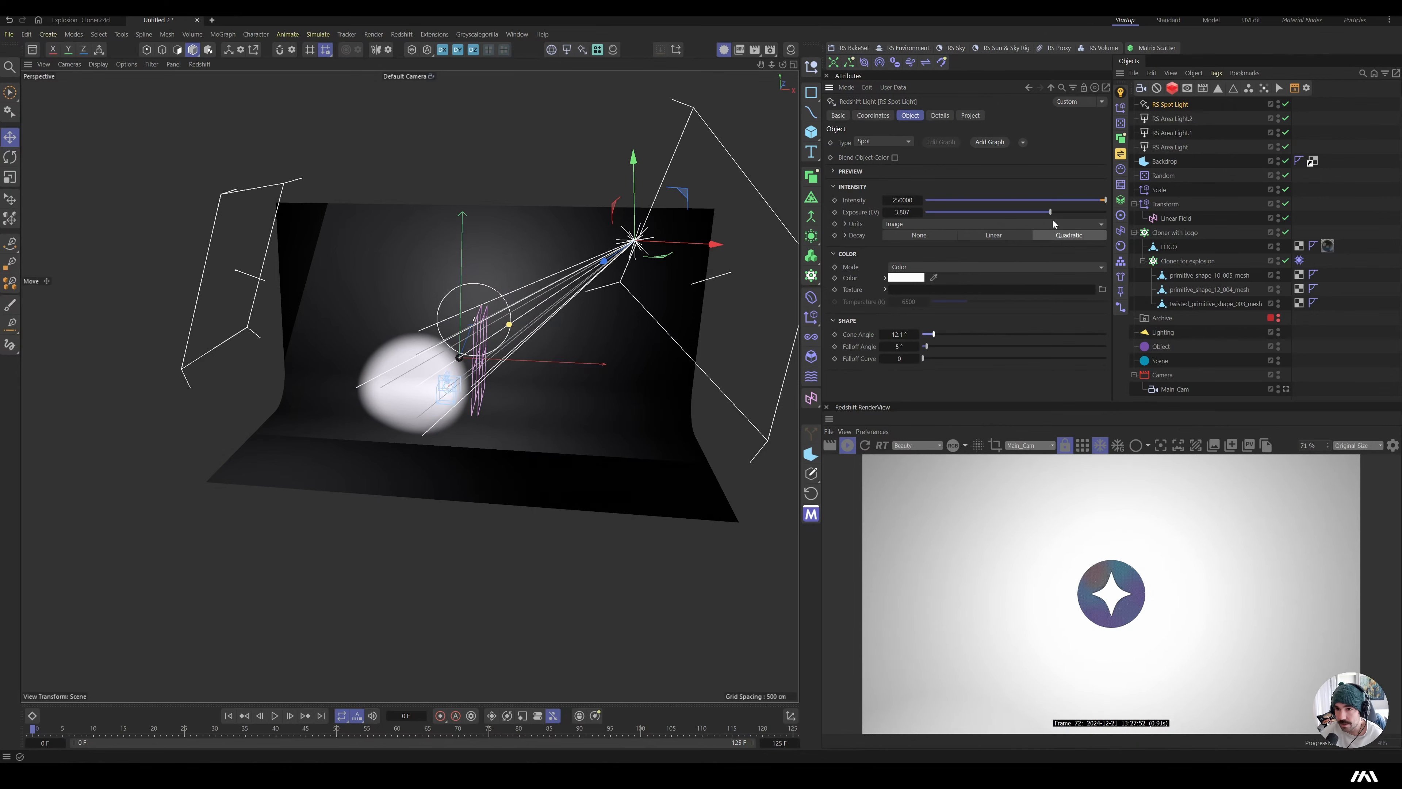
# - Move the spot light and the three area lights into the Lighting group, and set the spot light's exposure to 7.432
pyautogui.keyDown('shift'); pyautogui.click(1170, 146); pyautogui.keyUp('shift')
pyautogui.moveTo(1170, 144); pyautogui.dragTo(1164, 332)
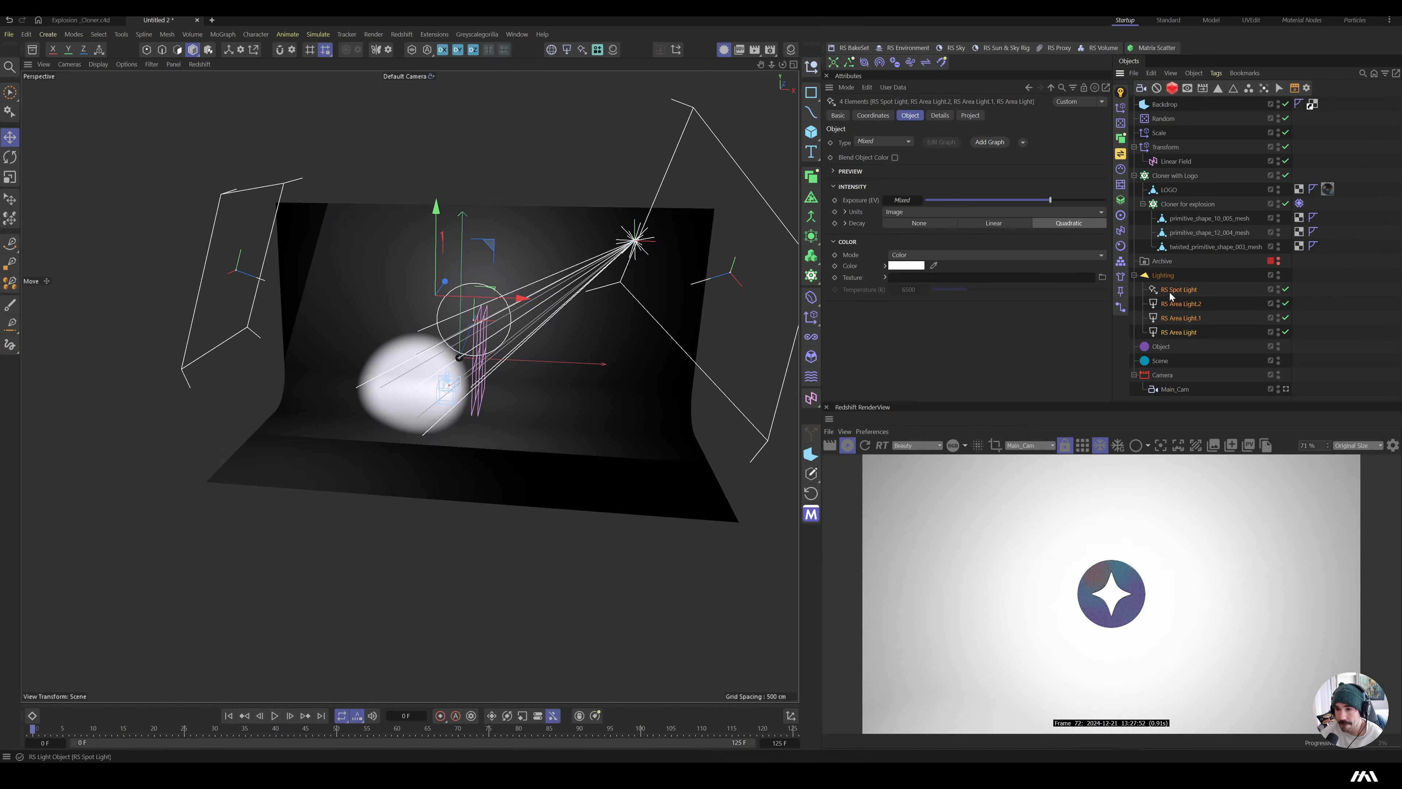
pyautogui.click(1180, 290)
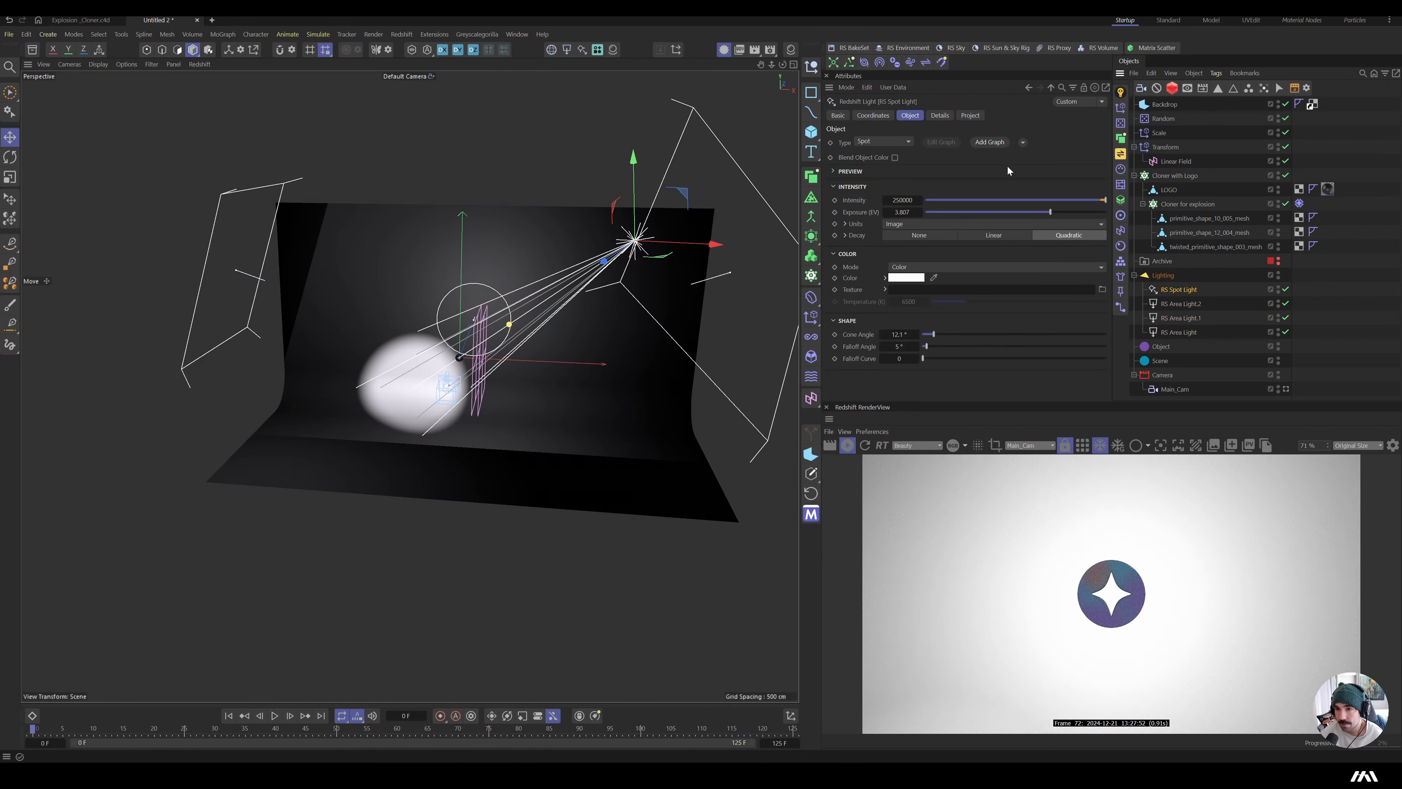
pyautogui.moveTo(1086, 214); pyautogui.dragTo(1103, 213)
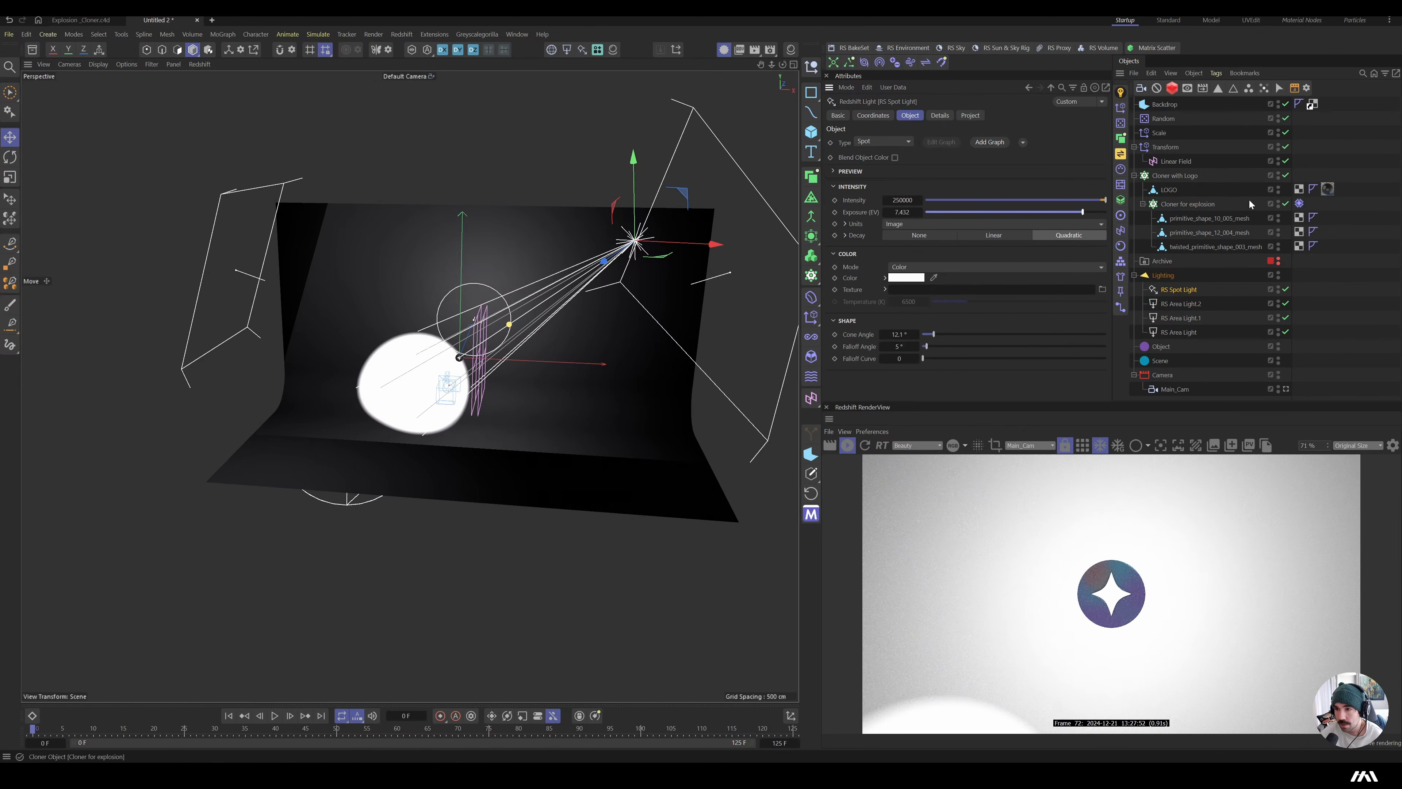
# - Set the LOGO material's metalness to 0 and its reflection roughness to 0.058
pyautogui.click(1328, 189)
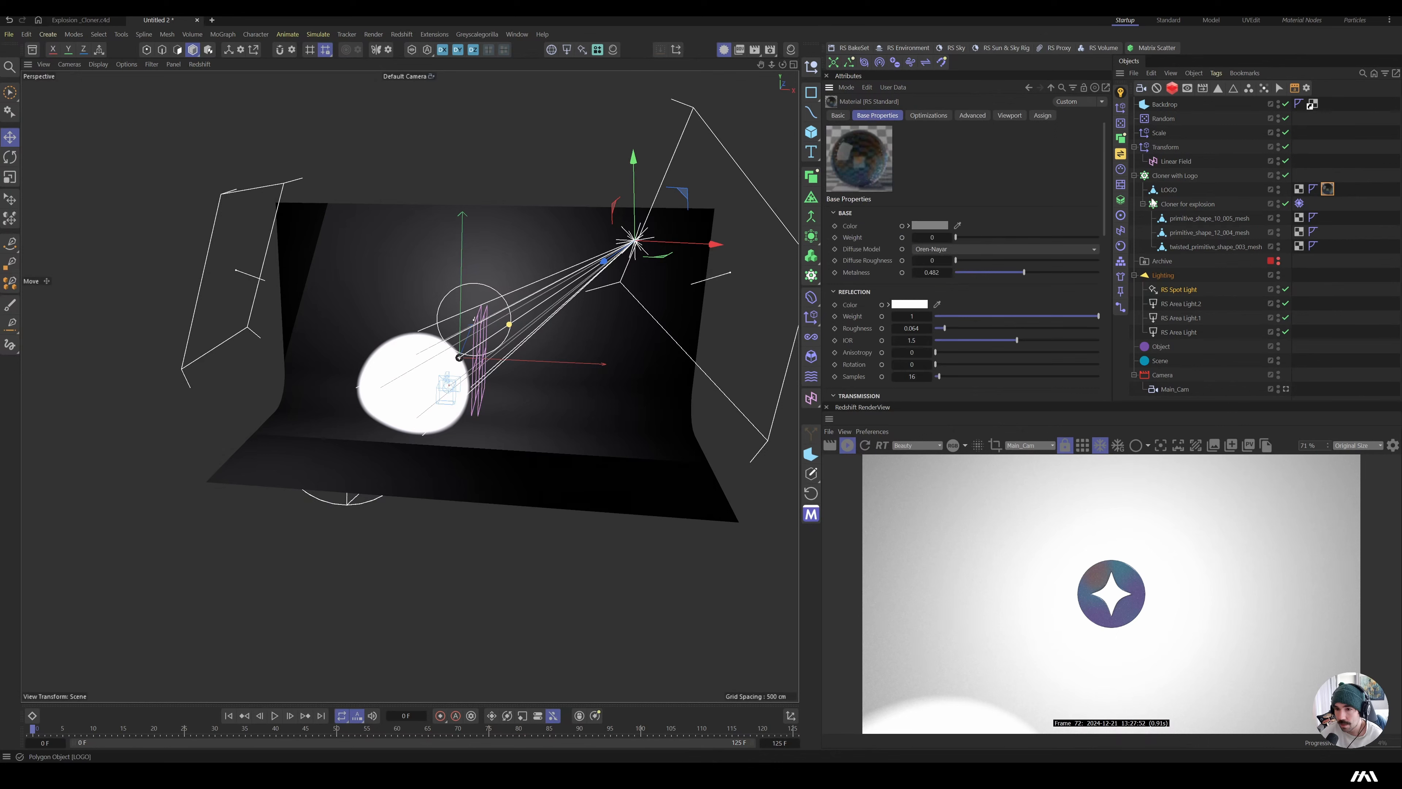
pyautogui.moveTo(1064, 275); pyautogui.dragTo(892, 274)
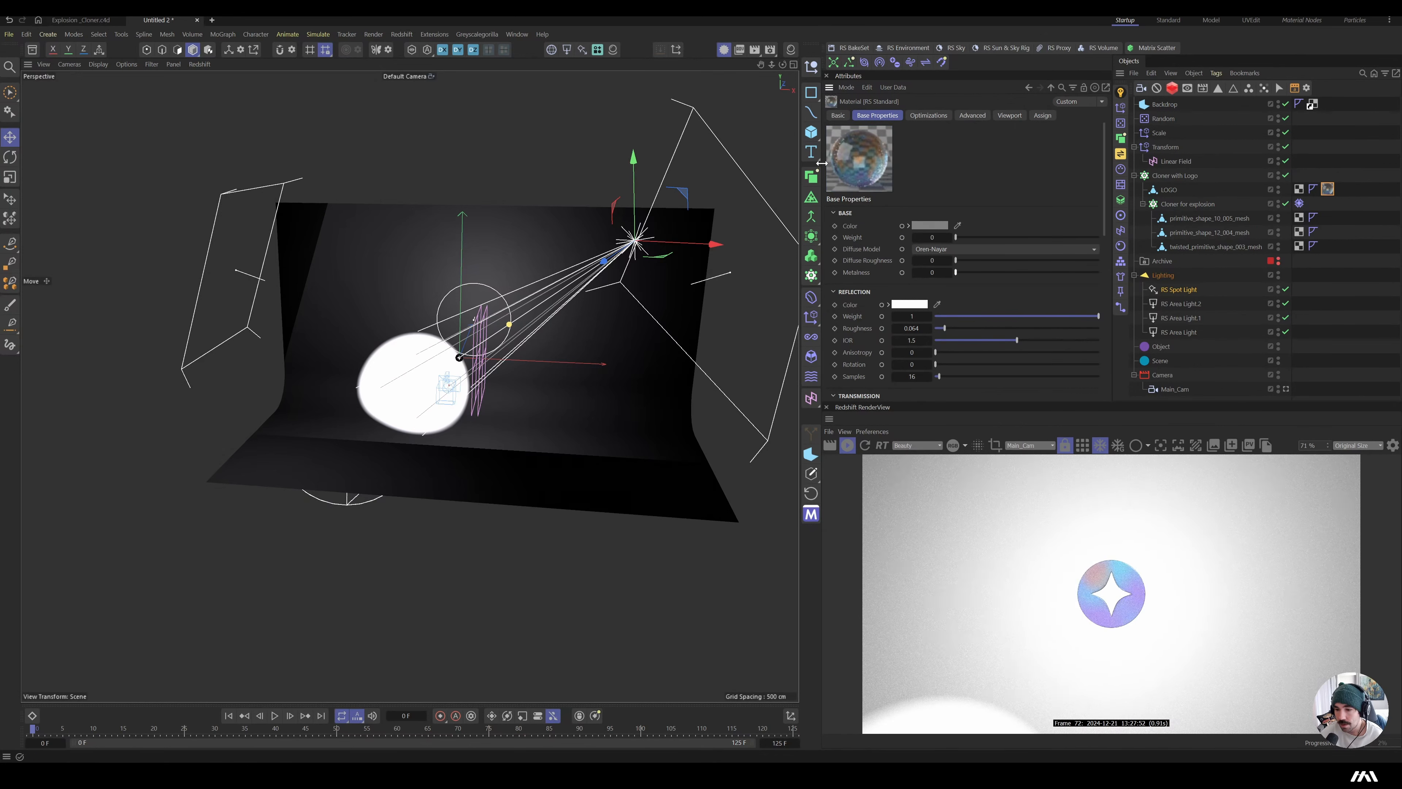
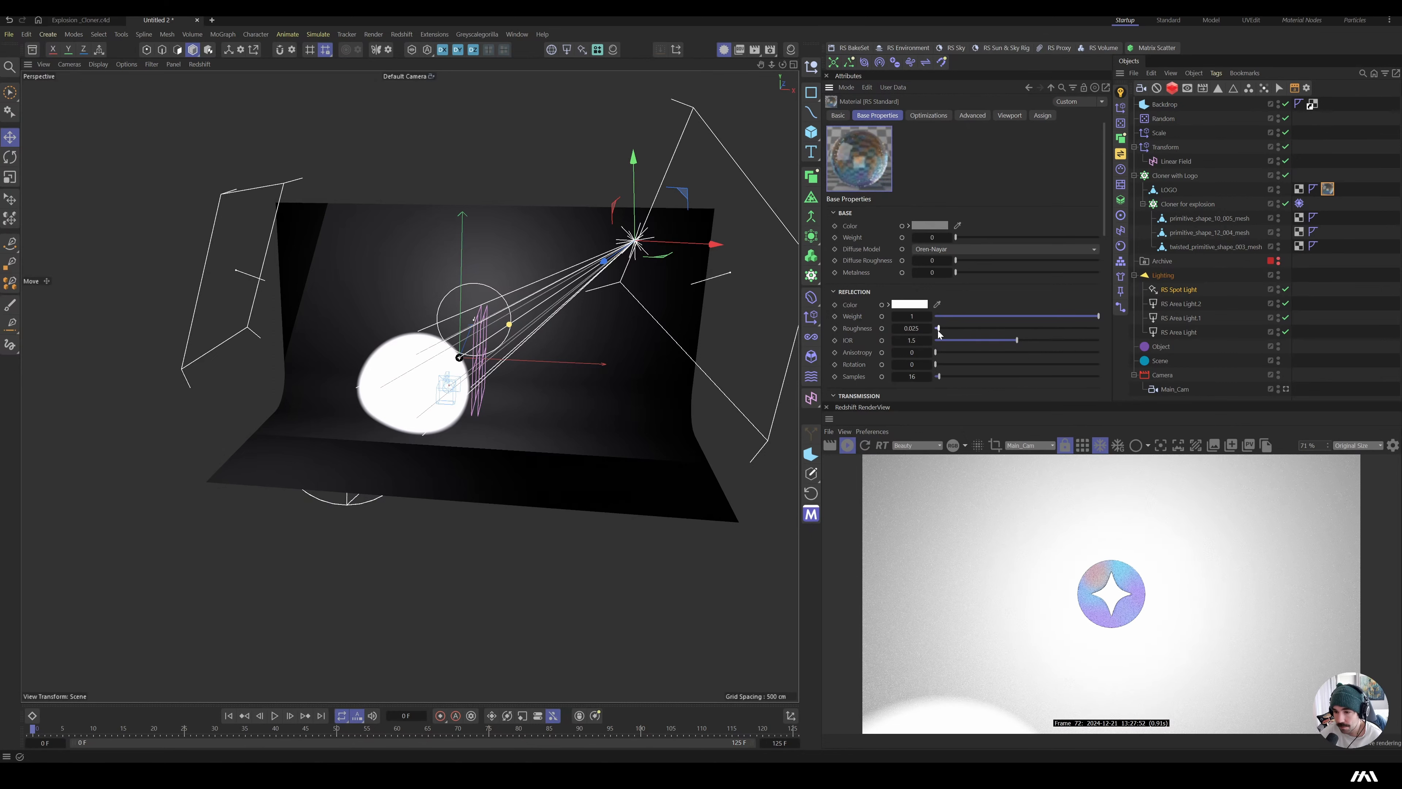
pyautogui.moveTo(938, 329); pyautogui.dragTo(944, 329)
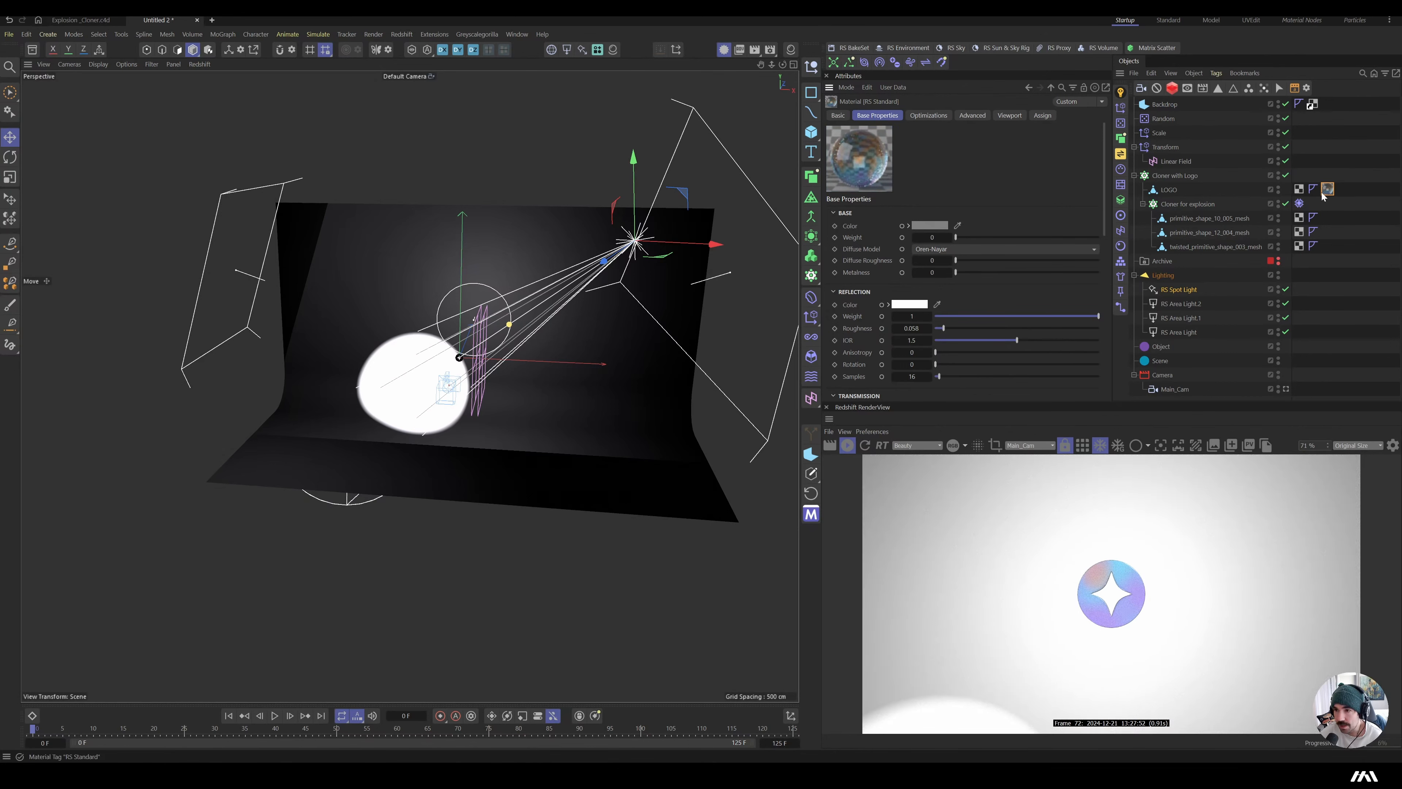
# - Try the Tile.v1-BM-02 image in the LOGO material's bump texture node, with its scale set to 26
pyautogui.rightClick(884, 305)
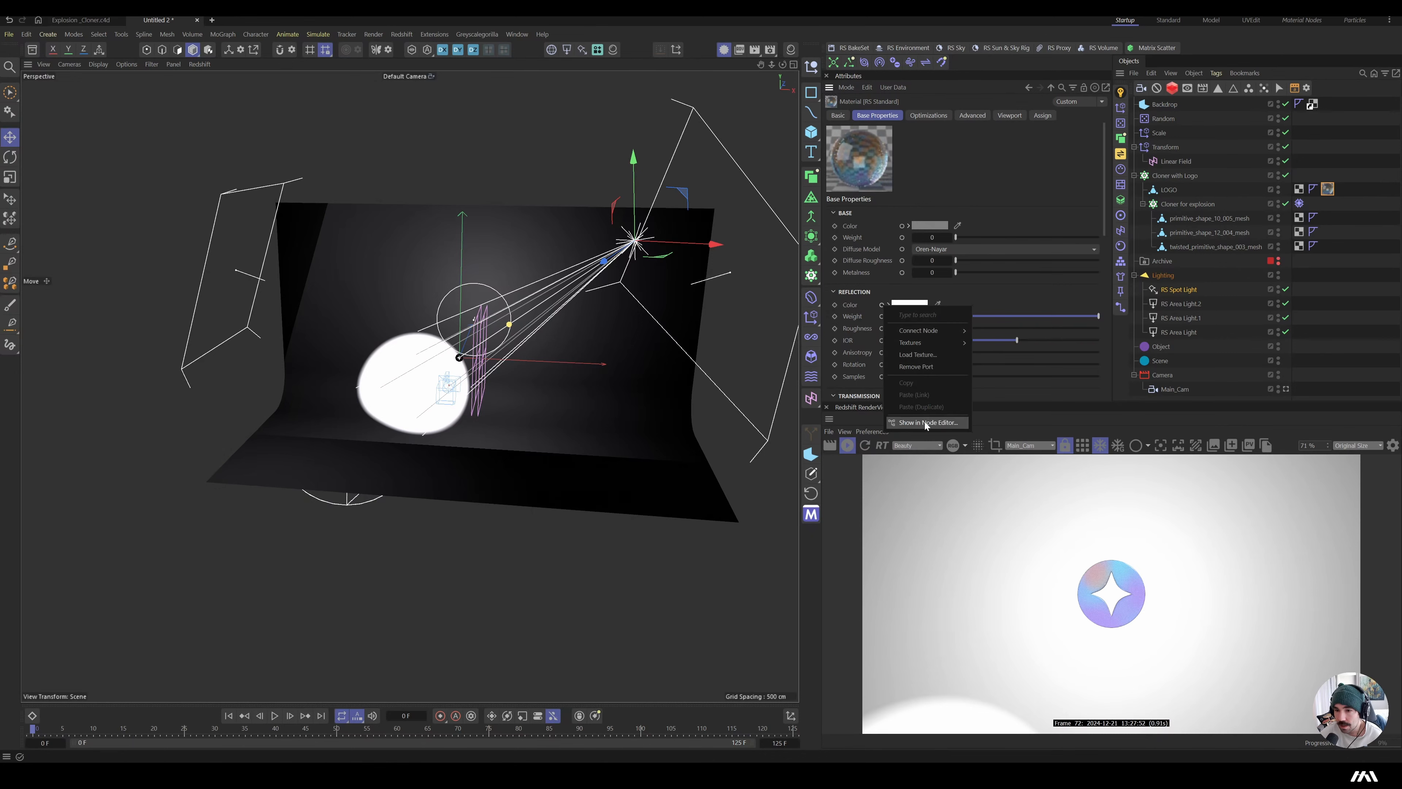
pyautogui.click(926, 426)
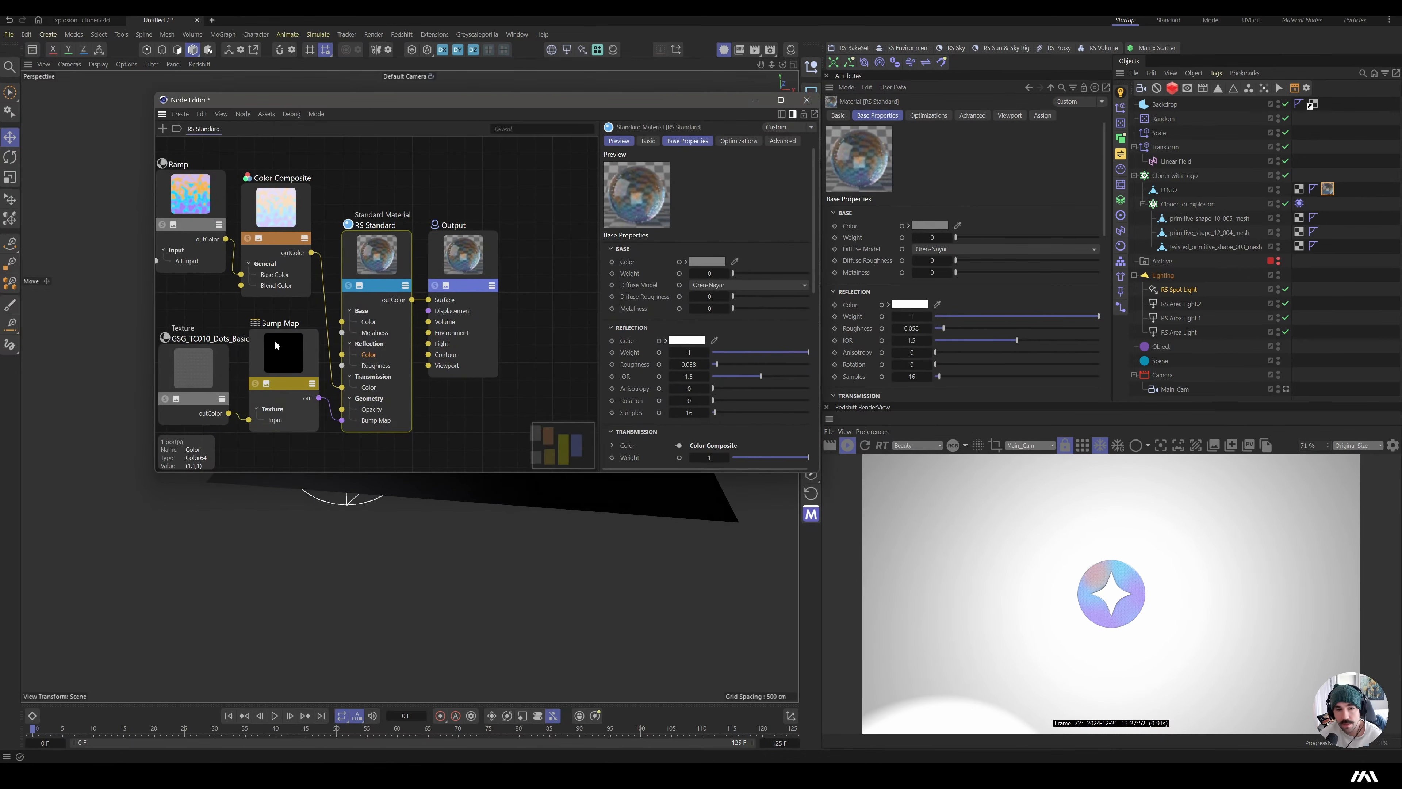
pyautogui.click(194, 366)
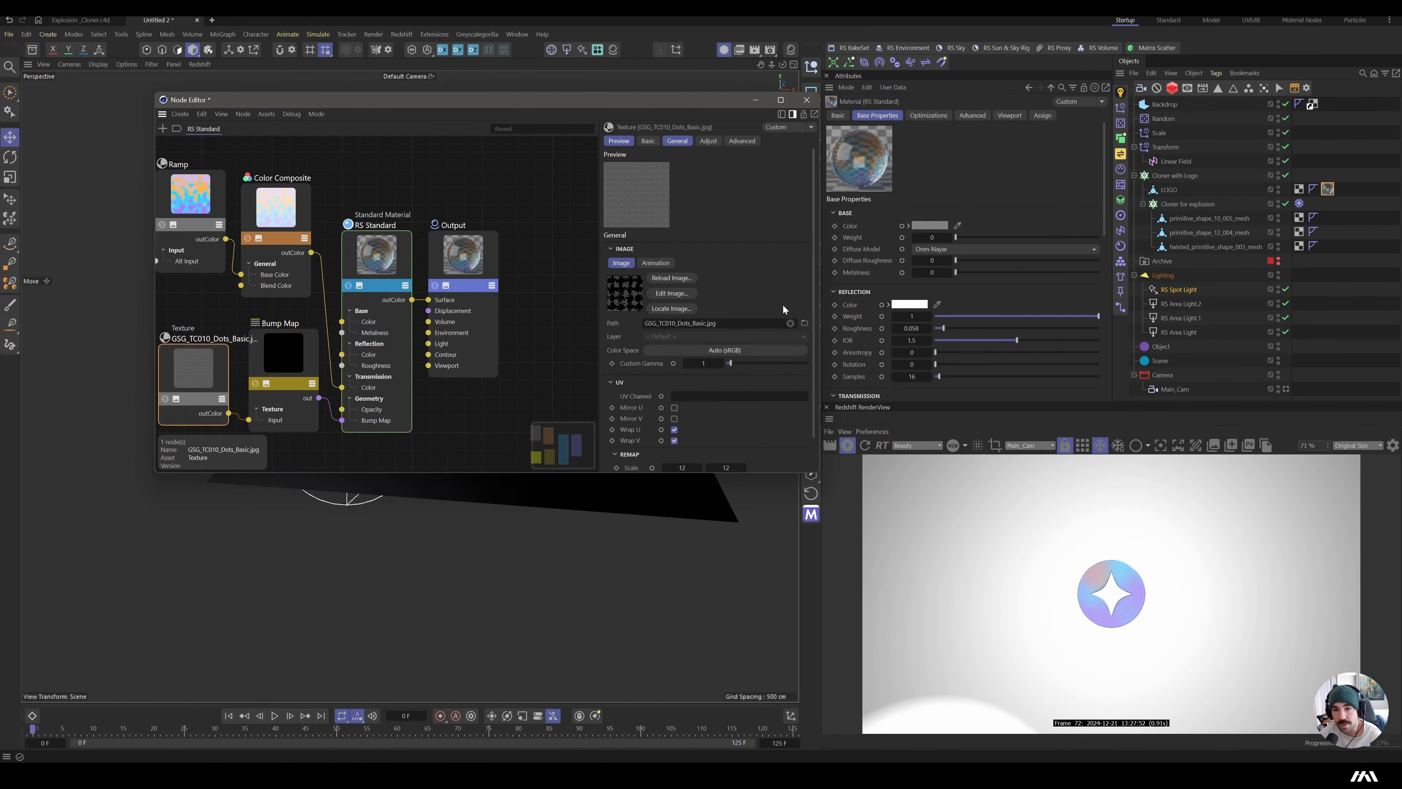
pyautogui.click(804, 323)
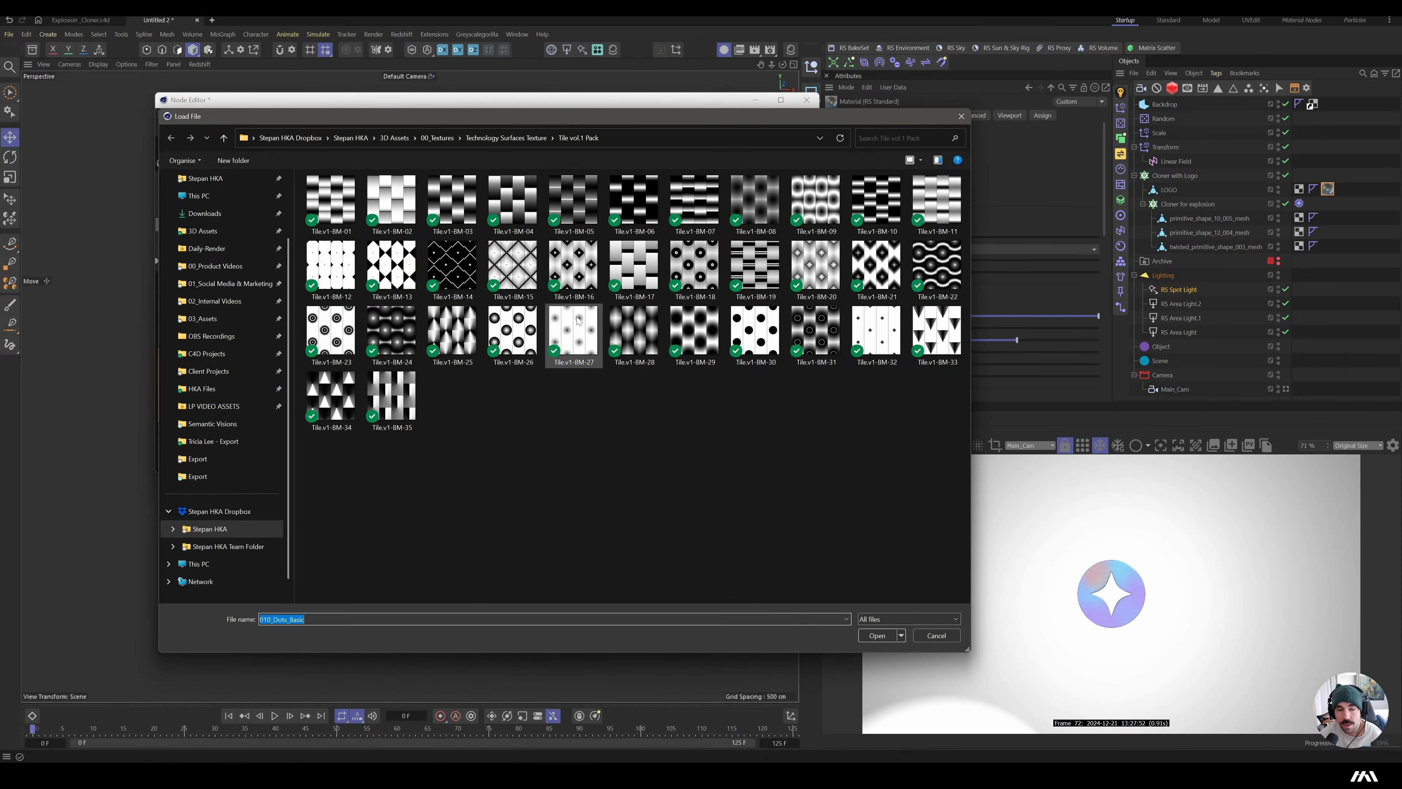
pyautogui.doubleClick(392, 200)
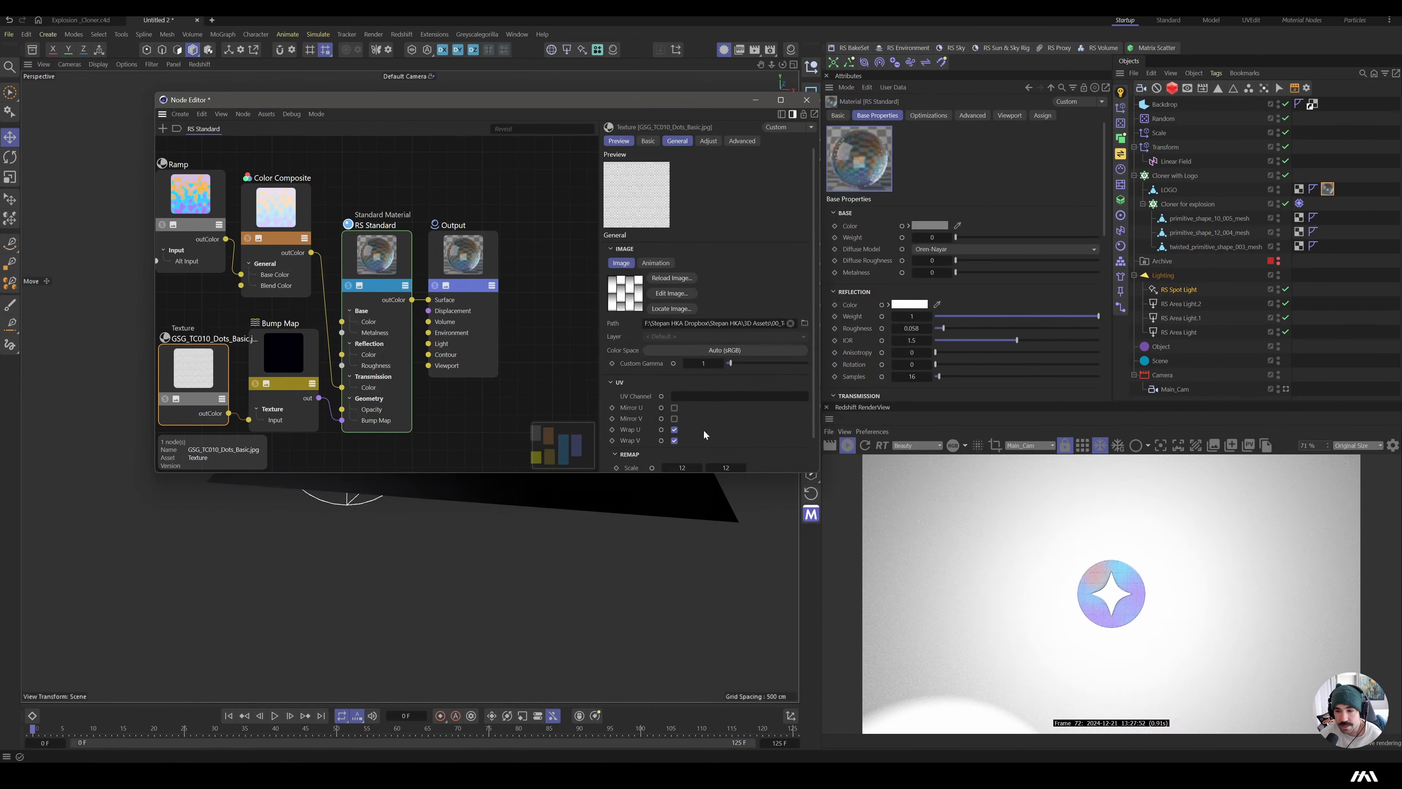
pyautogui.scroll(-2, 670, 421)
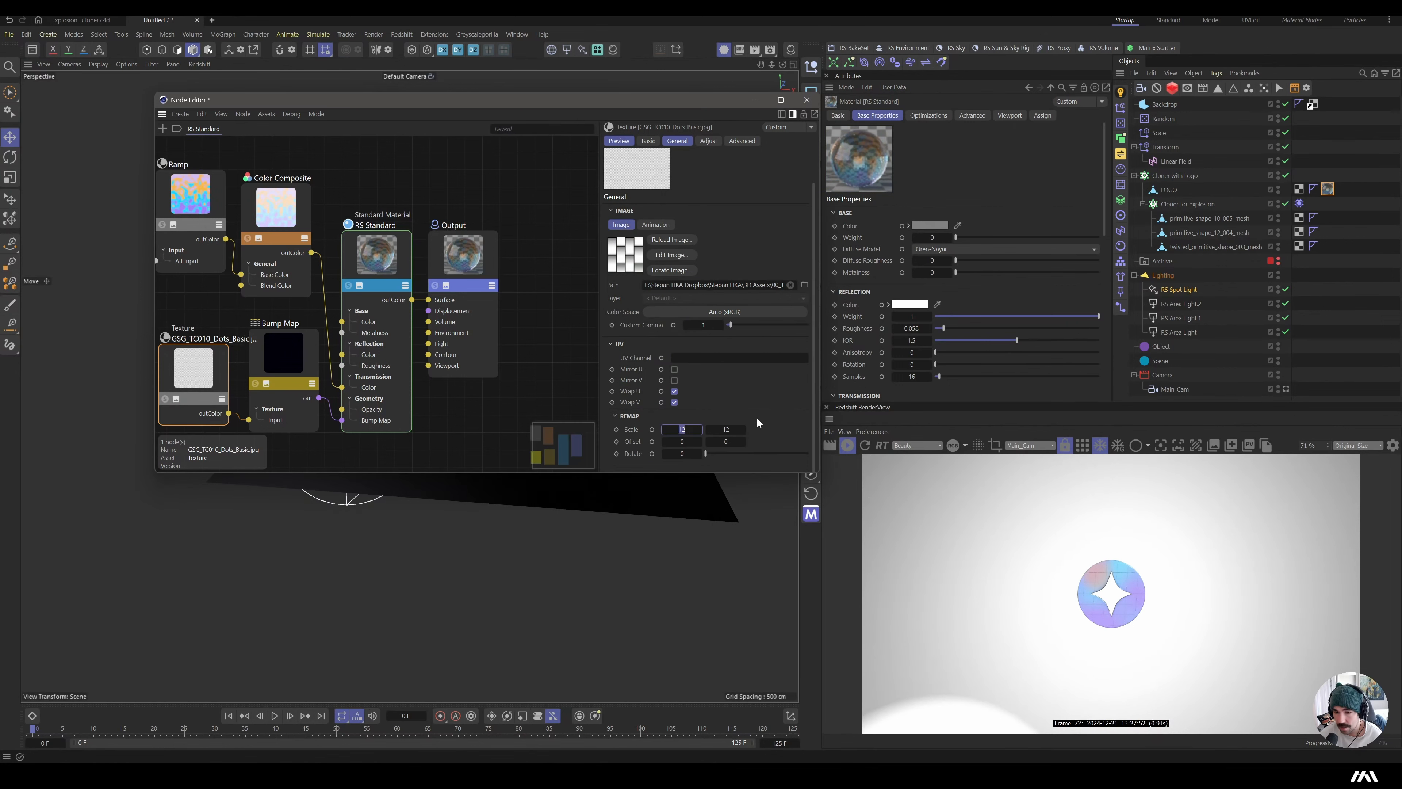
pyautogui.write('26')
pyautogui.press('Tab')
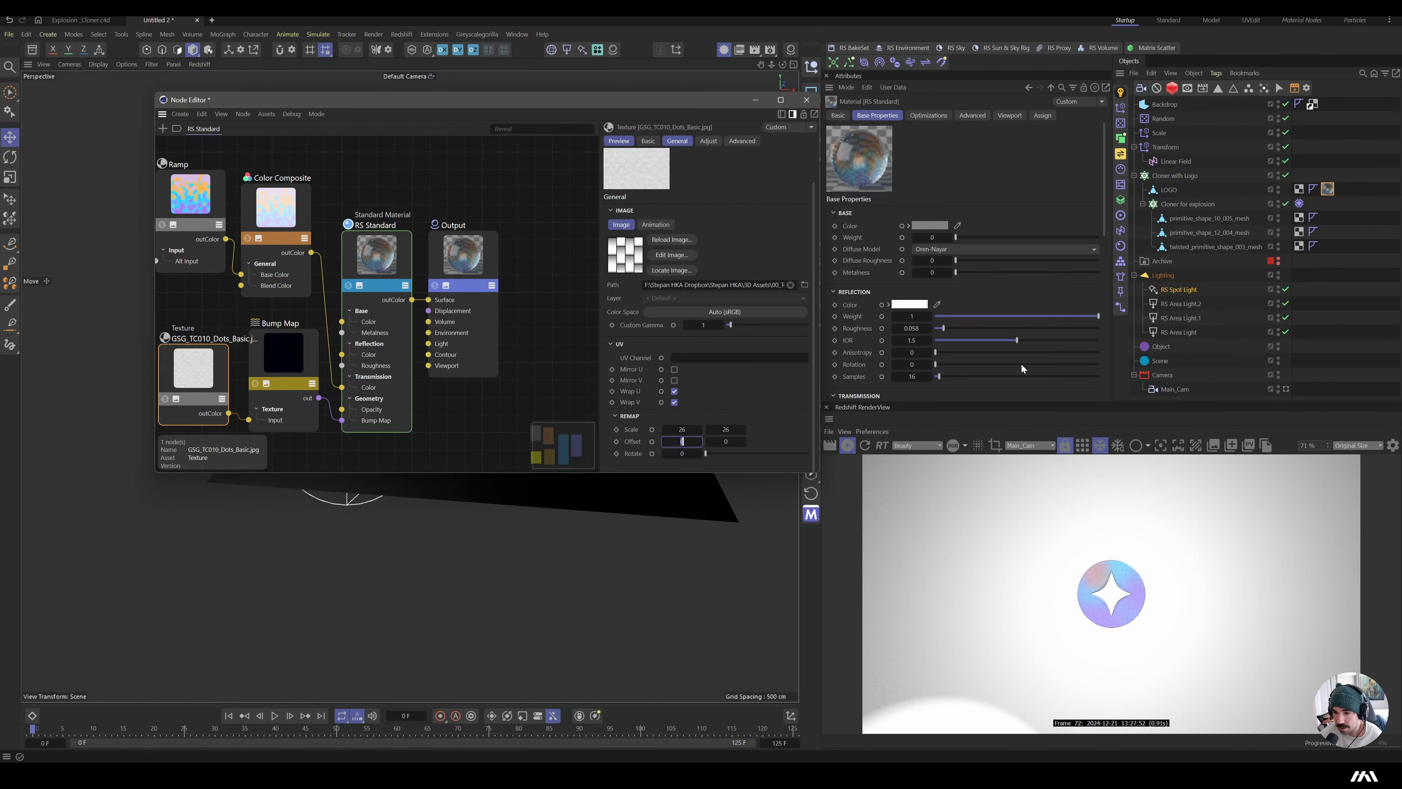
# - Try the Tile.v1-BM-30 dot image in the bump texture node and inspect the pattern on the rendered logo
pyautogui.click(675, 429)
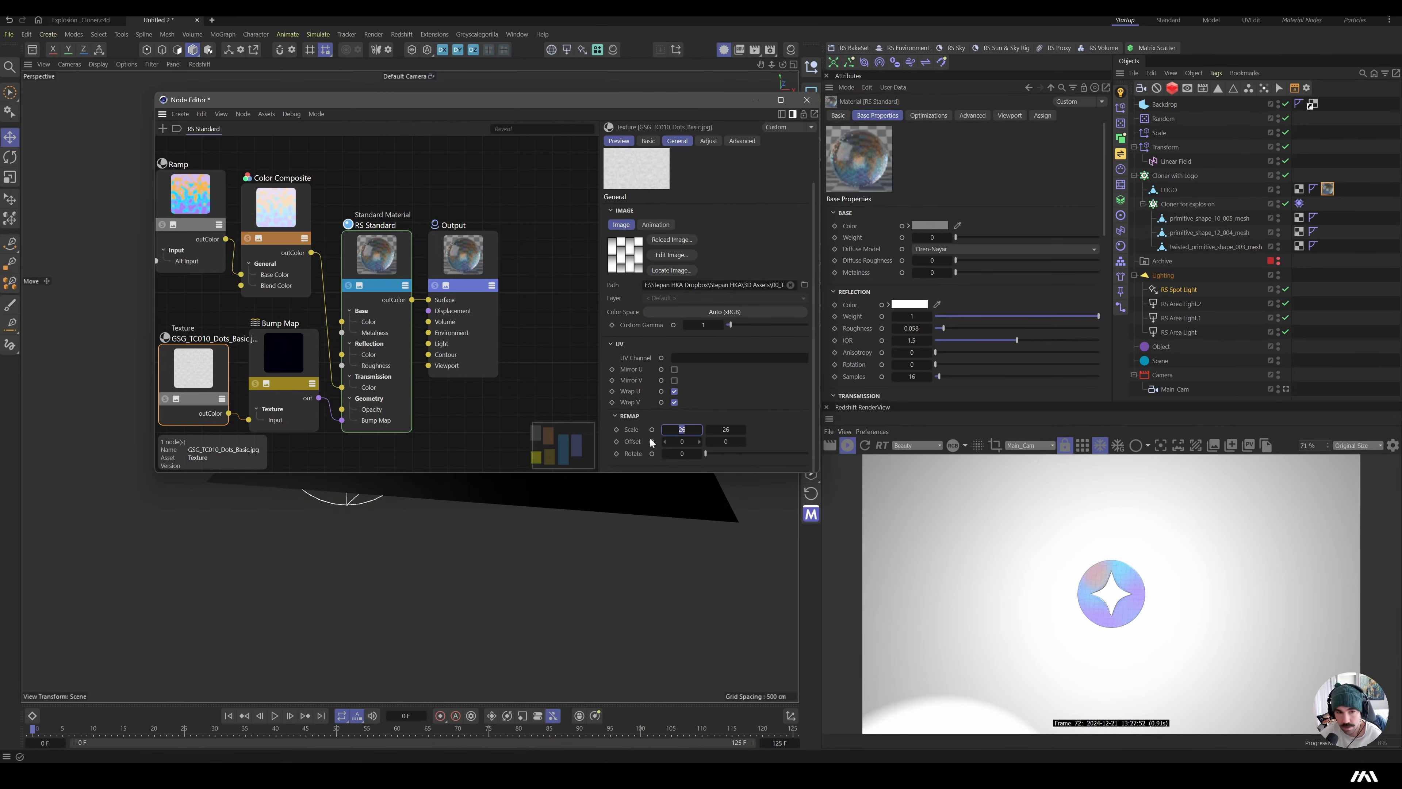
pyautogui.click(804, 285)
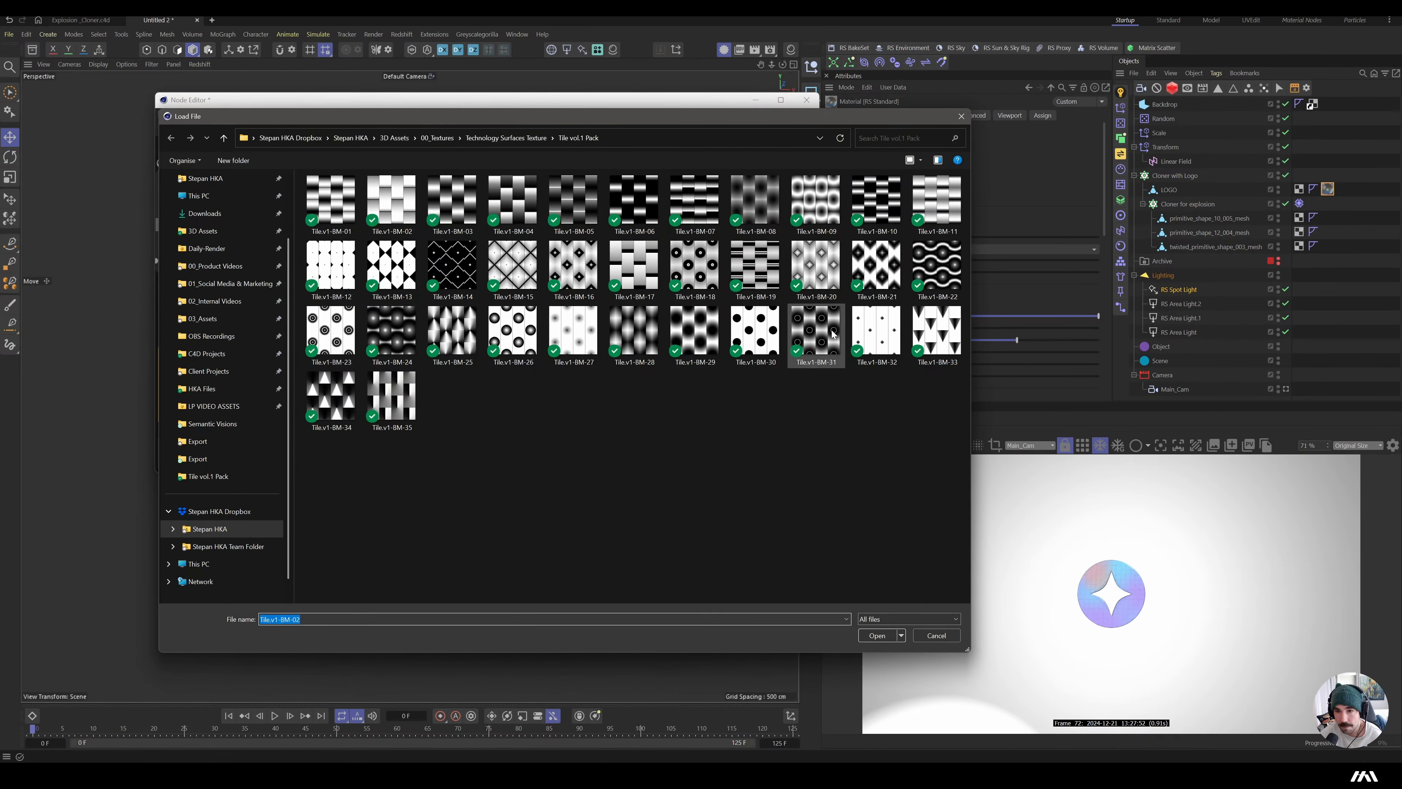
pyautogui.doubleClick(774, 338)
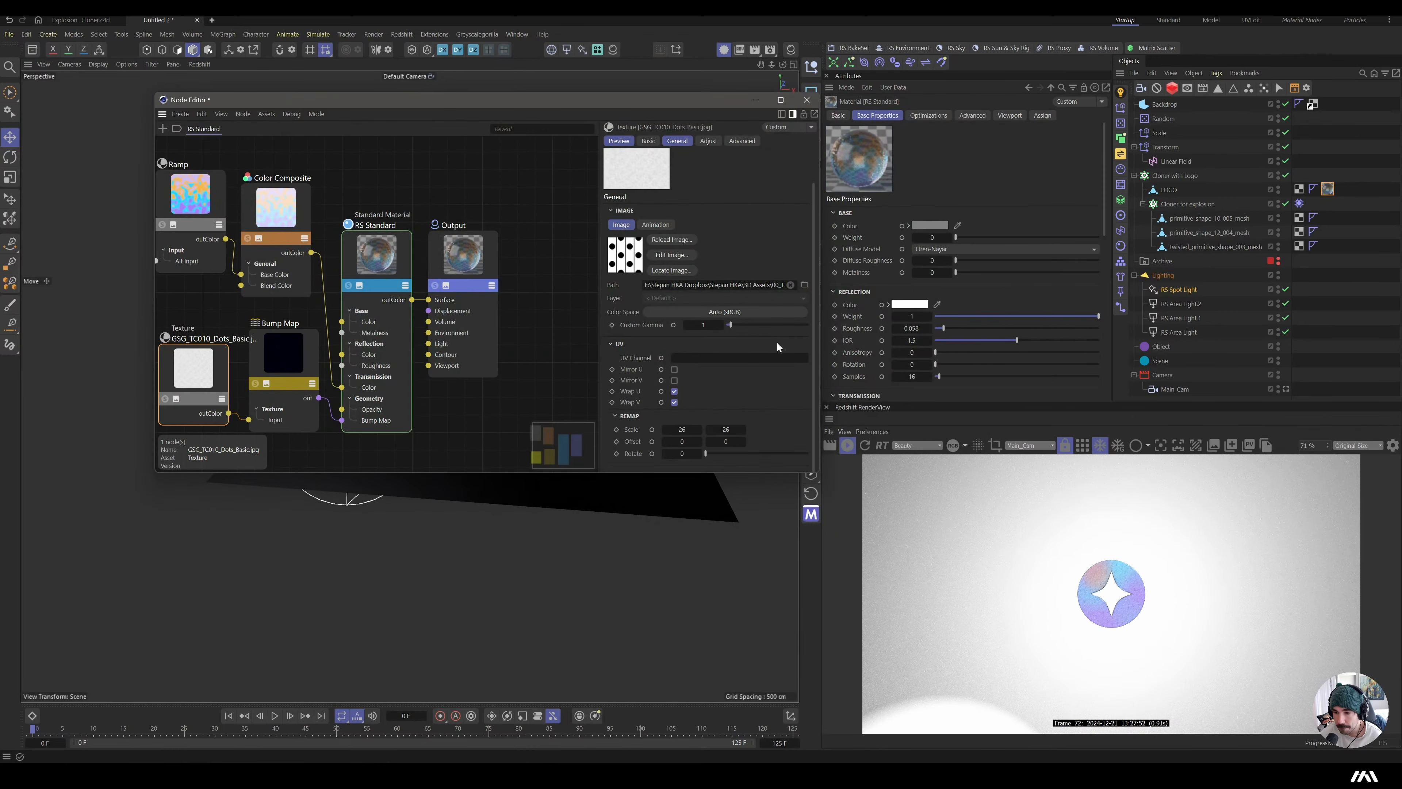
pyautogui.scroll(4, 1107, 584)
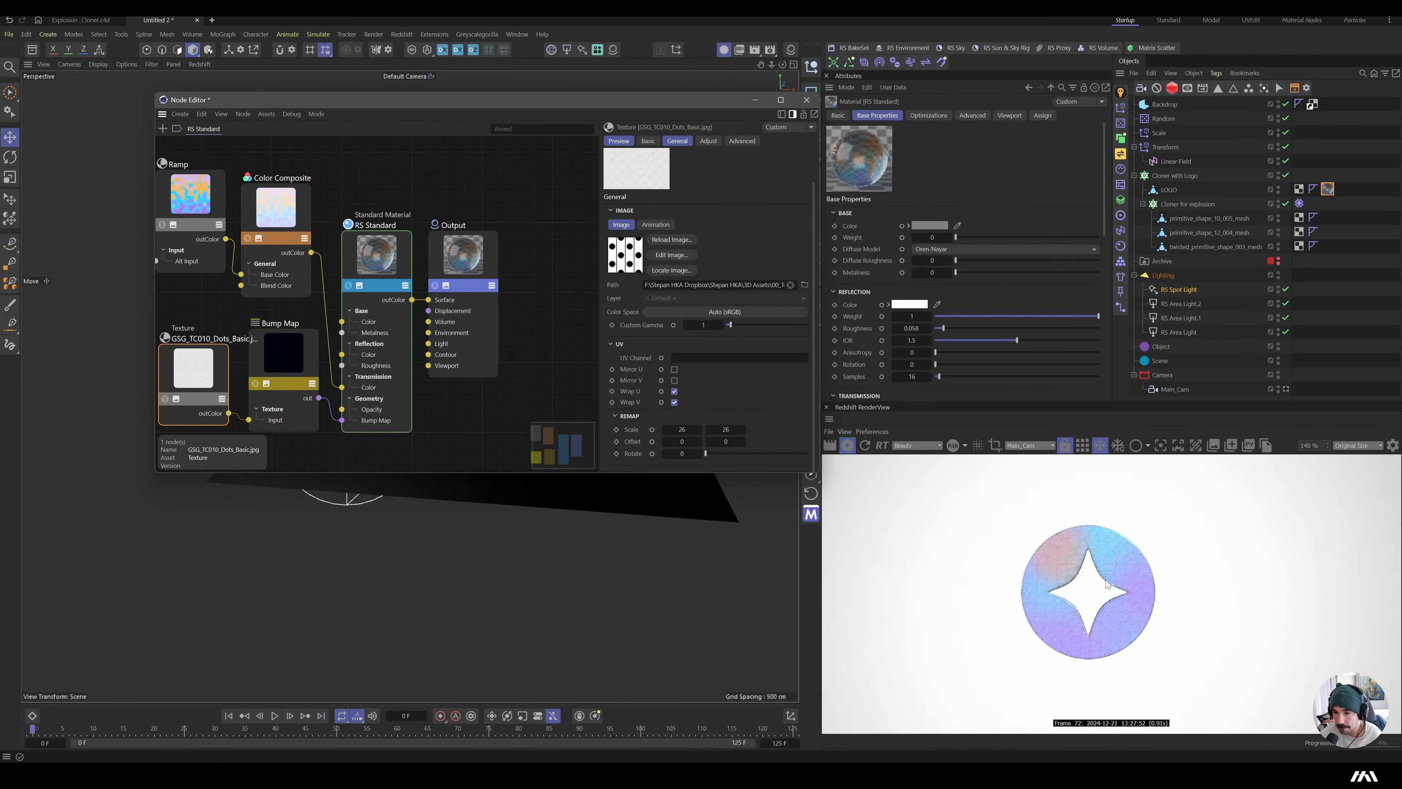
pyautogui.scroll(4, 1107, 585)
pyautogui.scroll(-4, 1107, 584)
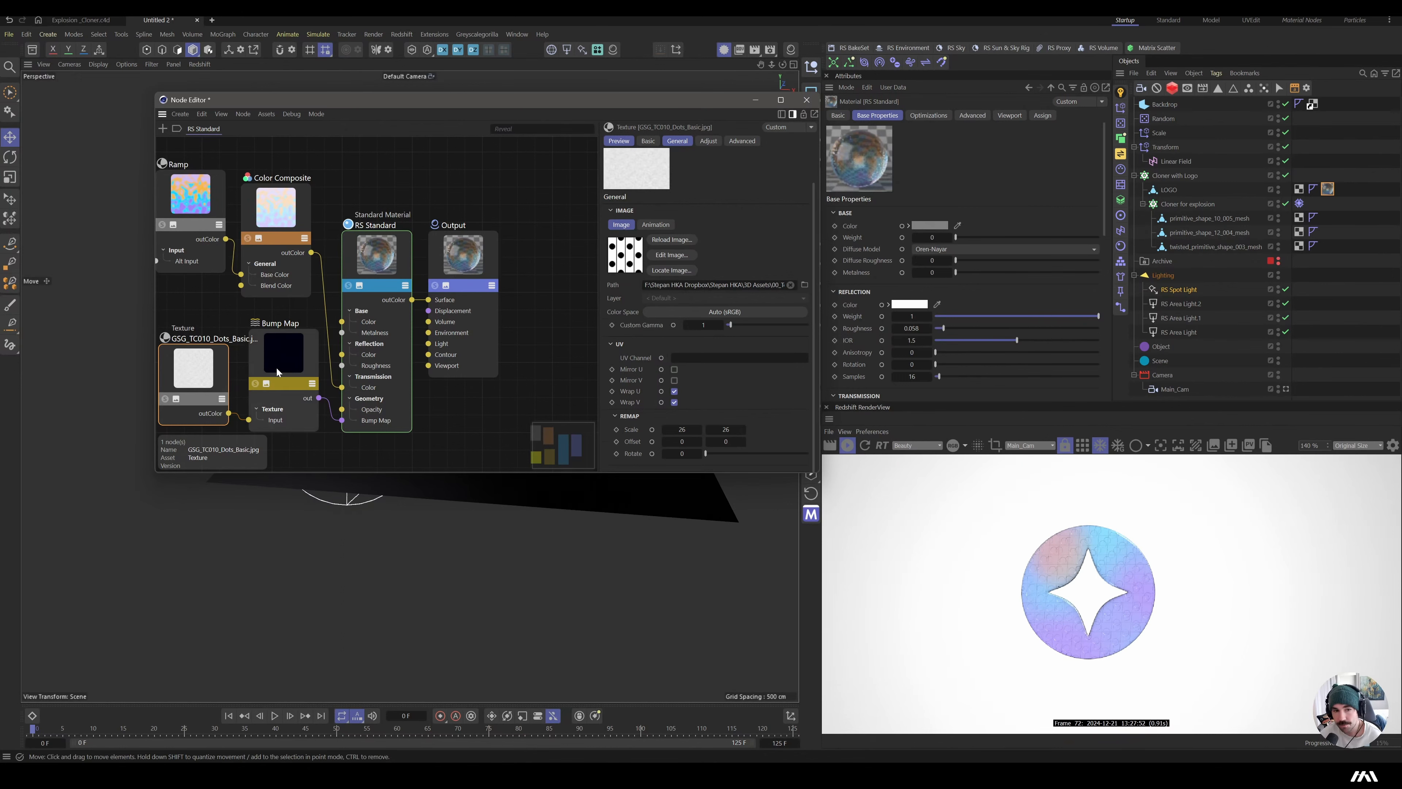
pyautogui.keyDown('shift'); pyautogui.click(276, 368); pyautogui.keyUp('shift')
pyautogui.press('Delete')
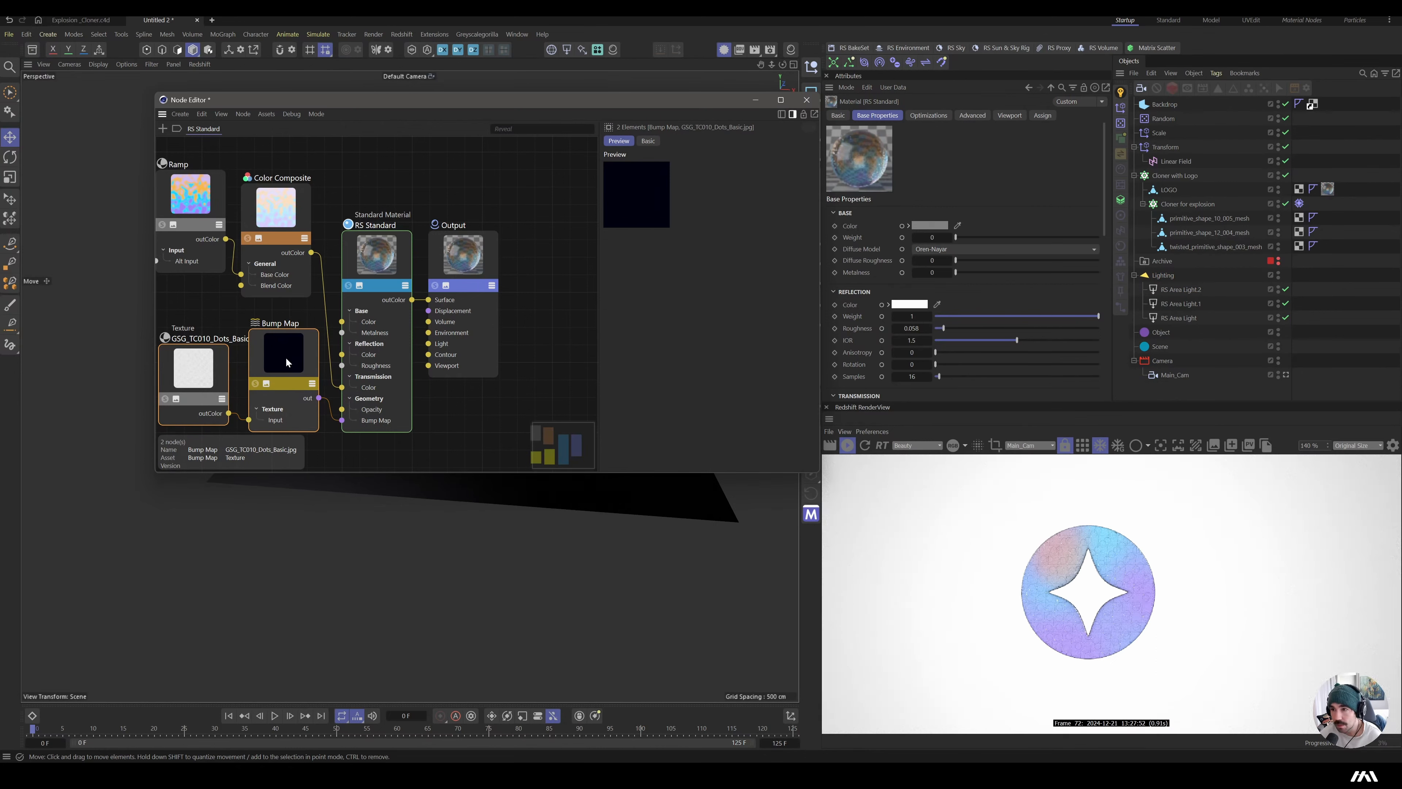
pyautogui.hotkey('ctrl', 'z')
# - Delete the Bump Map node and its image texture node from the LOGO material's graph
pyautogui.click(285, 360)
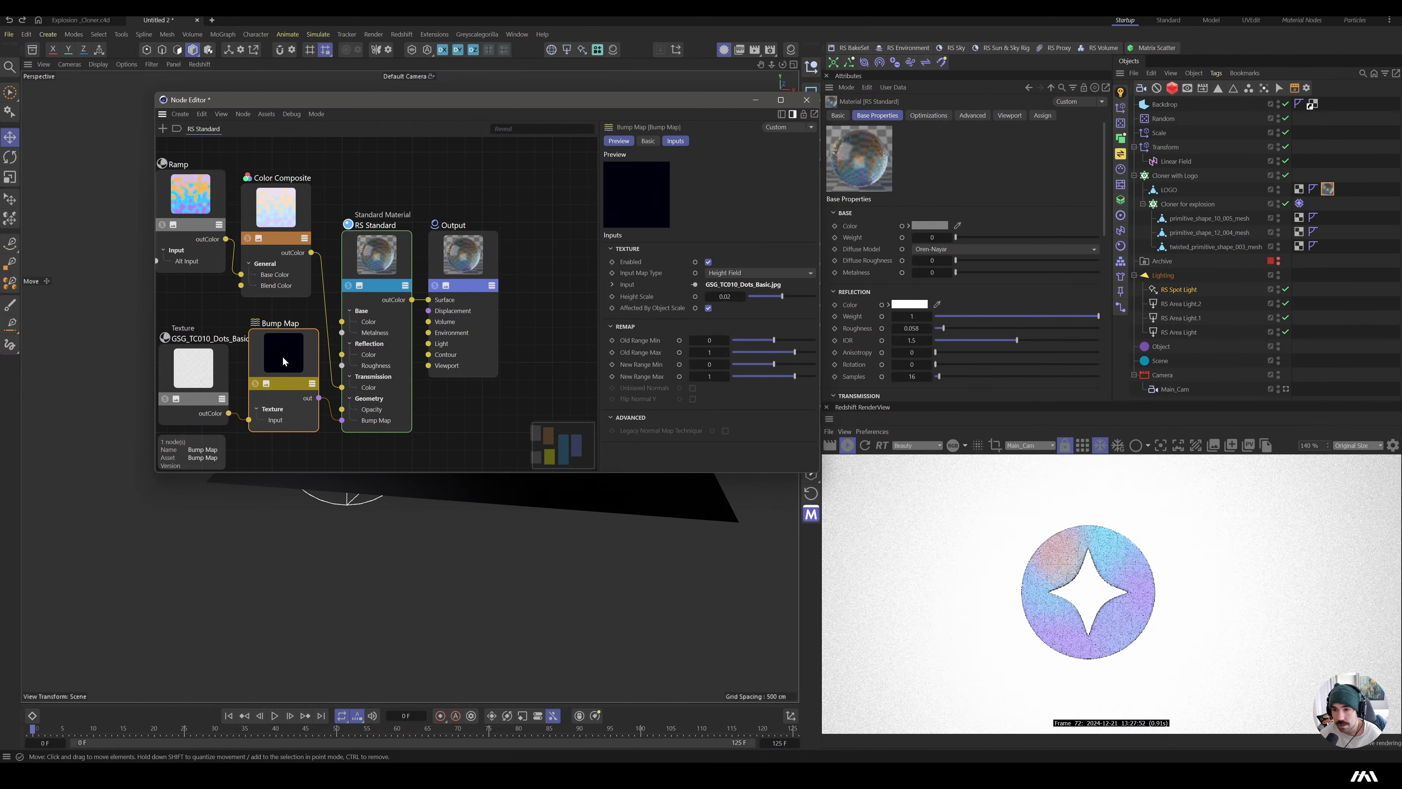
pyautogui.press('Tab')
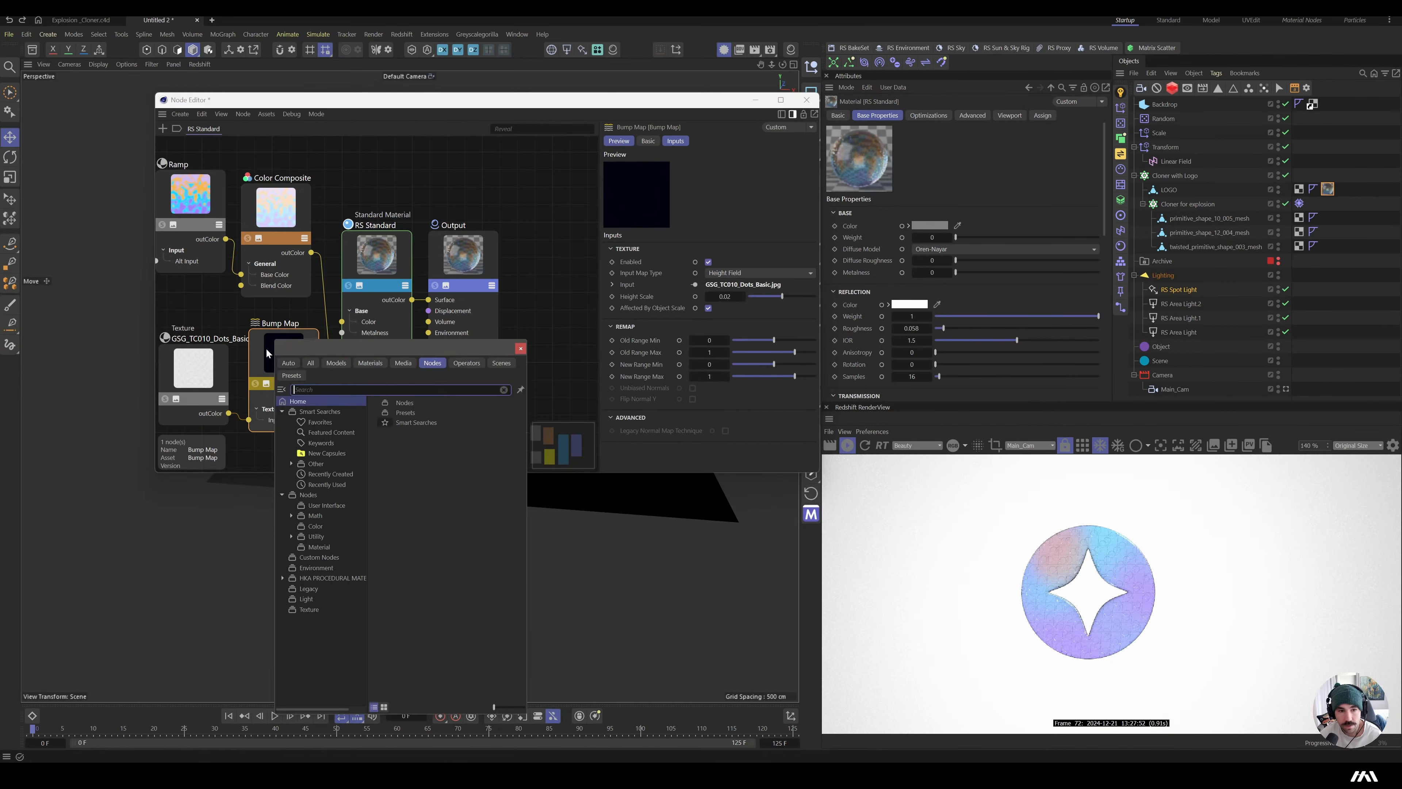
pyautogui.click(266, 353)
pyautogui.press('Delete')
pyautogui.click(209, 364)
pyautogui.press('Delete')
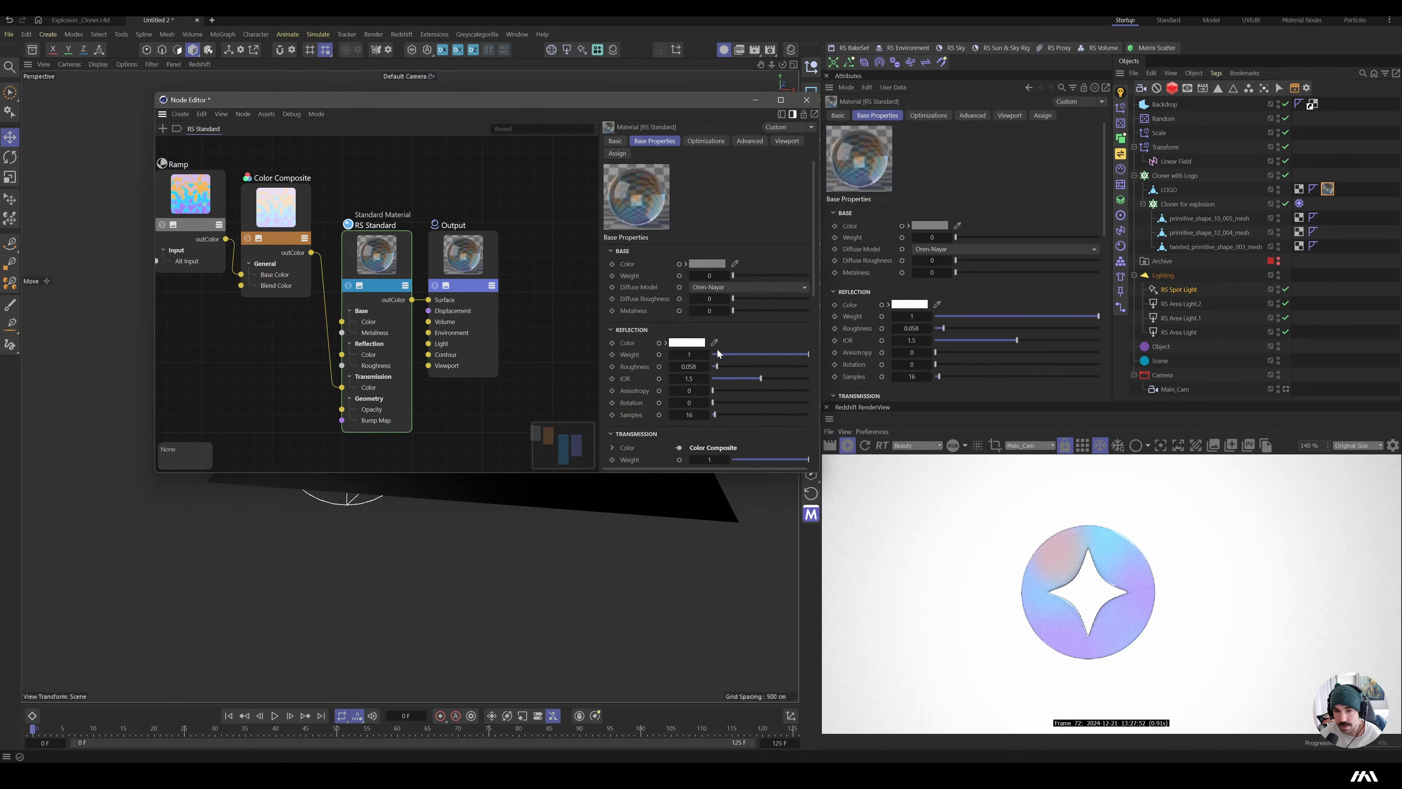
# - Set RS Standard's reflection roughness to 0.109 and its coat weight to 1, and check the whole rendered frame
pyautogui.moveTo(713, 366)
pyautogui.mouseDown()
pyautogui.moveTo(758, 371)
pyautogui.moveTo(723, 370)
pyautogui.mouseUp()
pyautogui.scroll(-5, 718, 370)
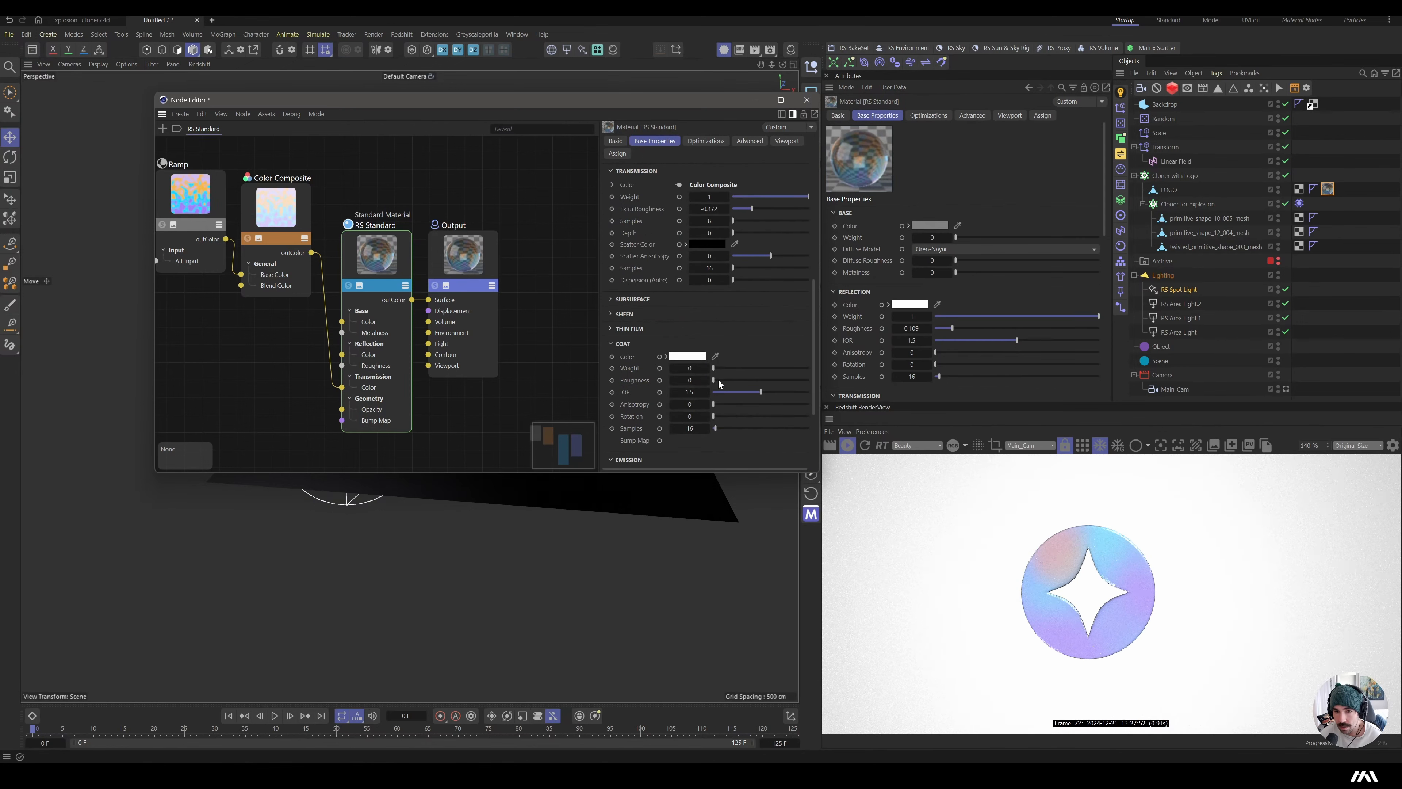
pyautogui.click(811, 372)
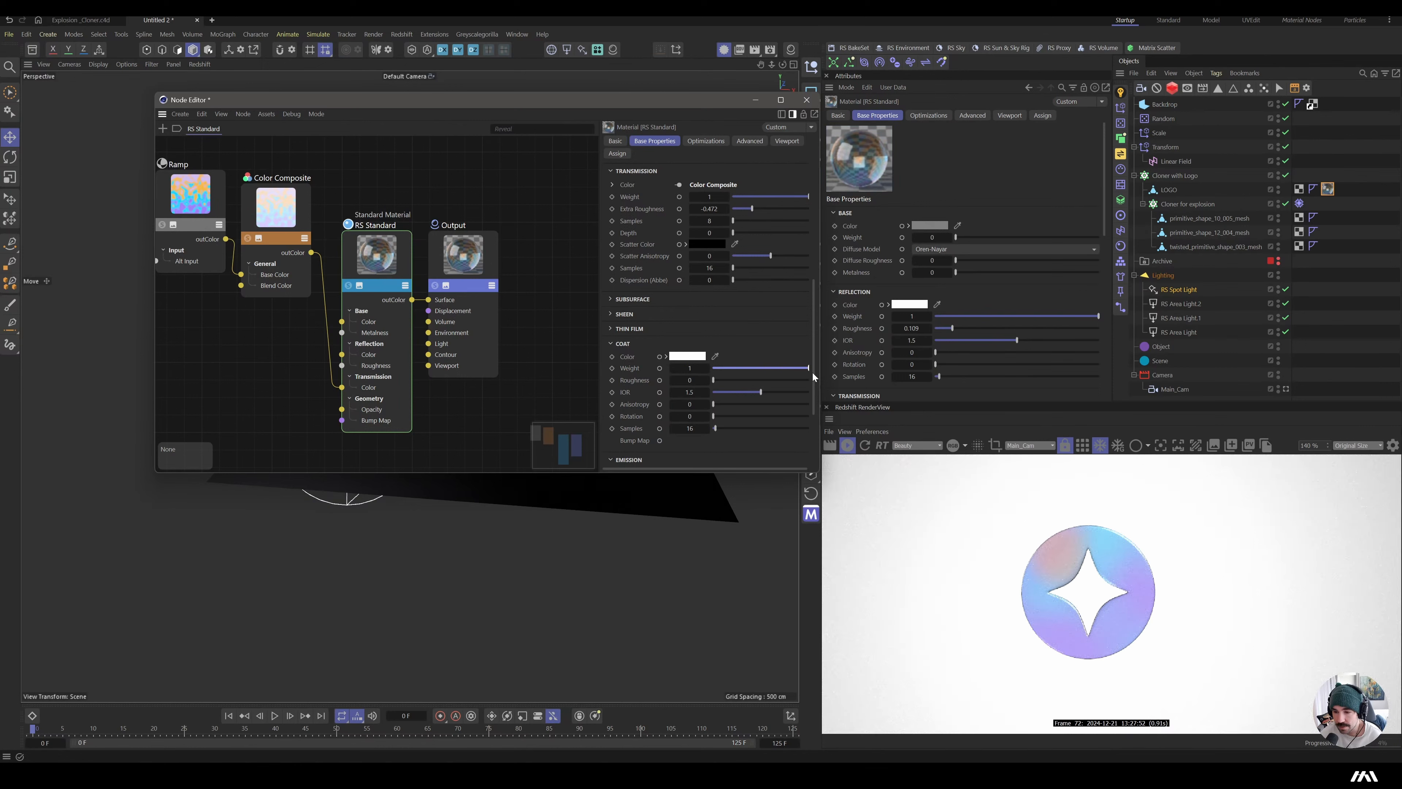
pyautogui.scroll(-3, 1016, 525)
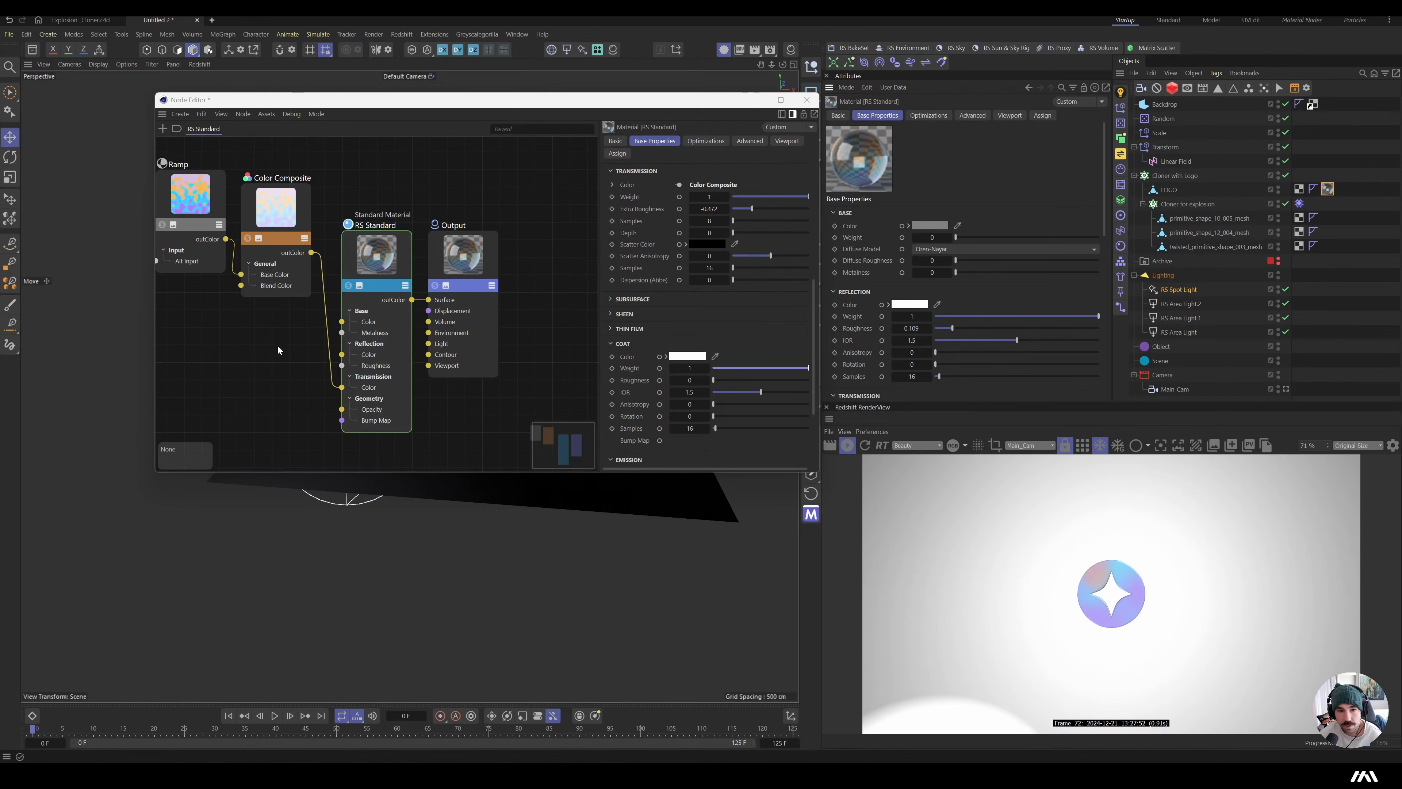
# - Connect the Frost 01 surface imperfection texture from the Plus Library to RS Standard's reflection roughness
pyautogui.doubleClick(250, 338)
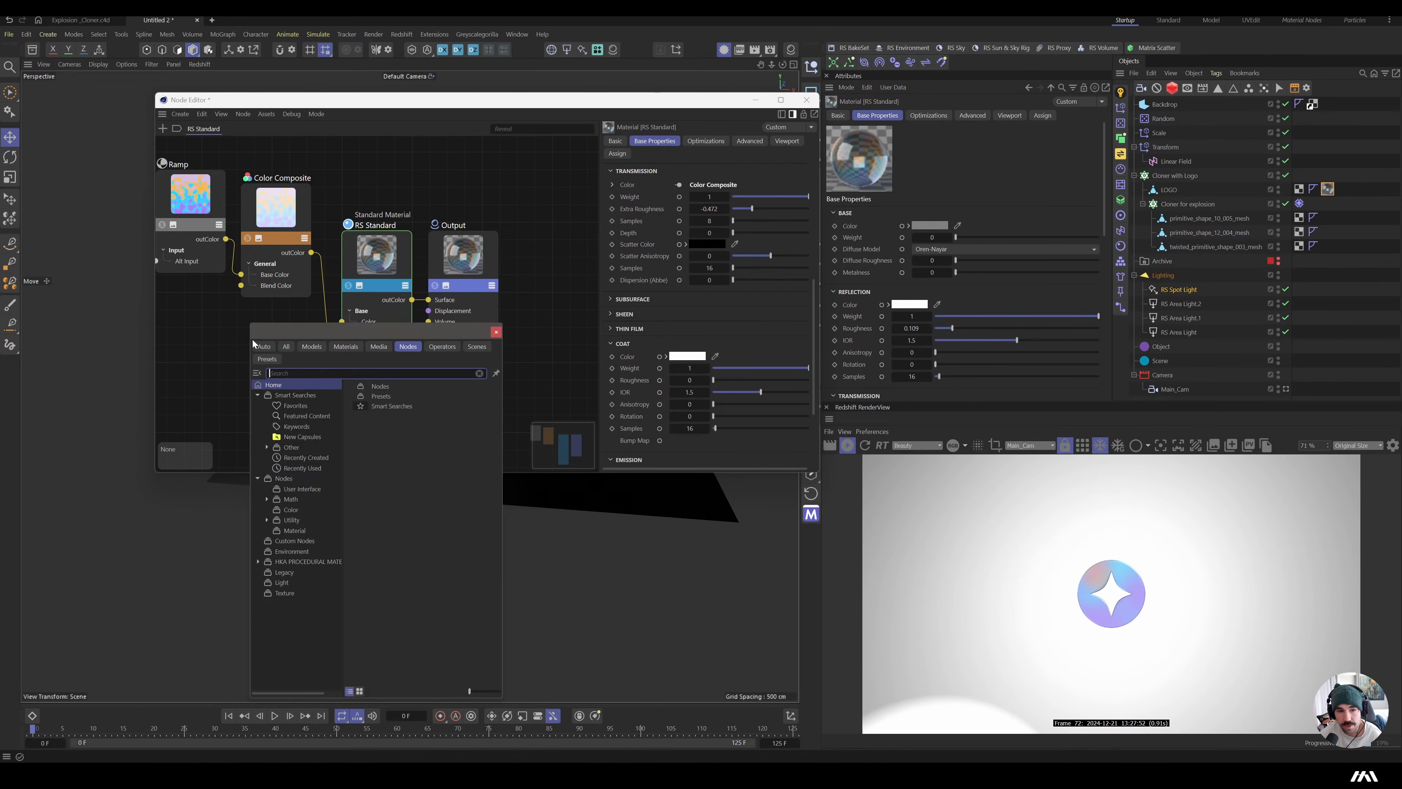
pyautogui.click(597, 50)
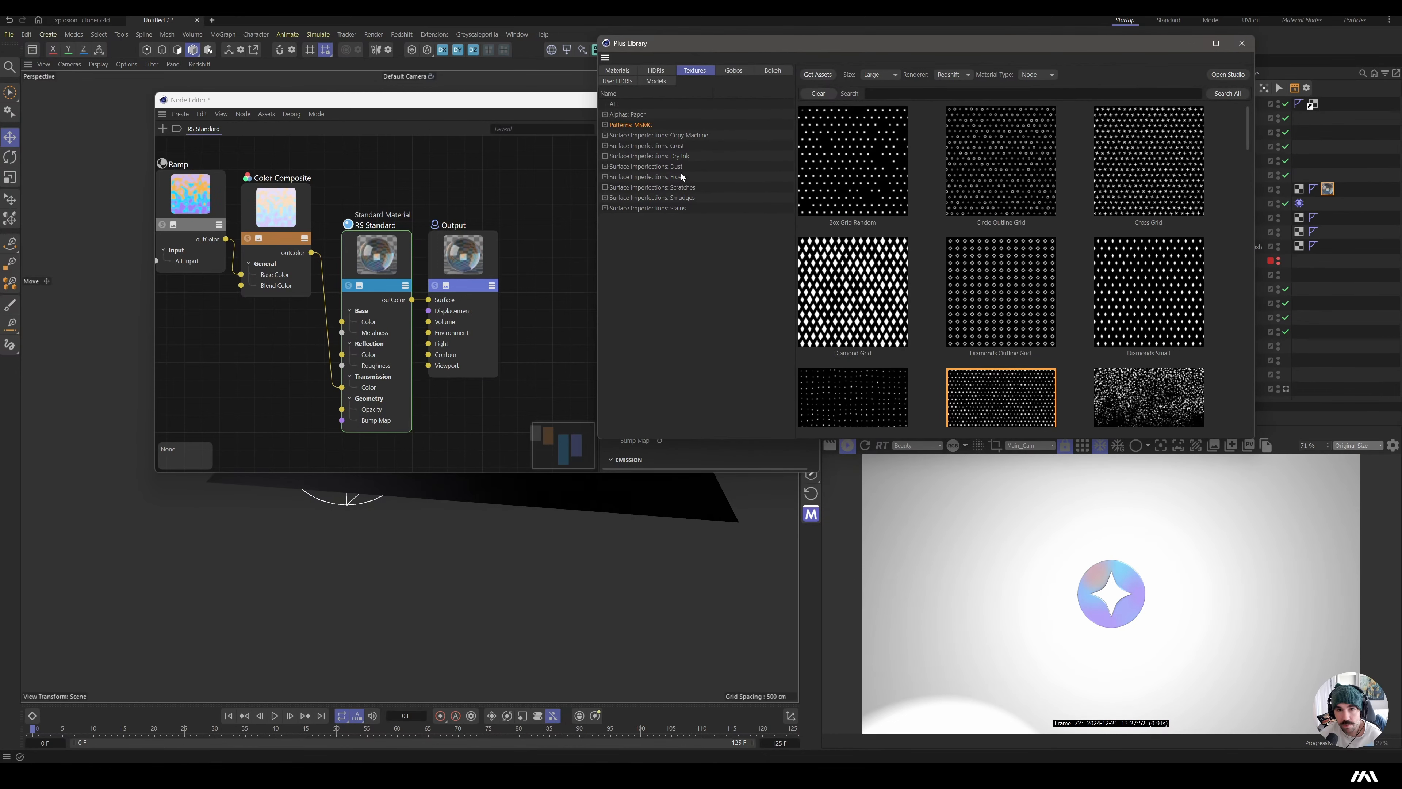
pyautogui.click(678, 178)
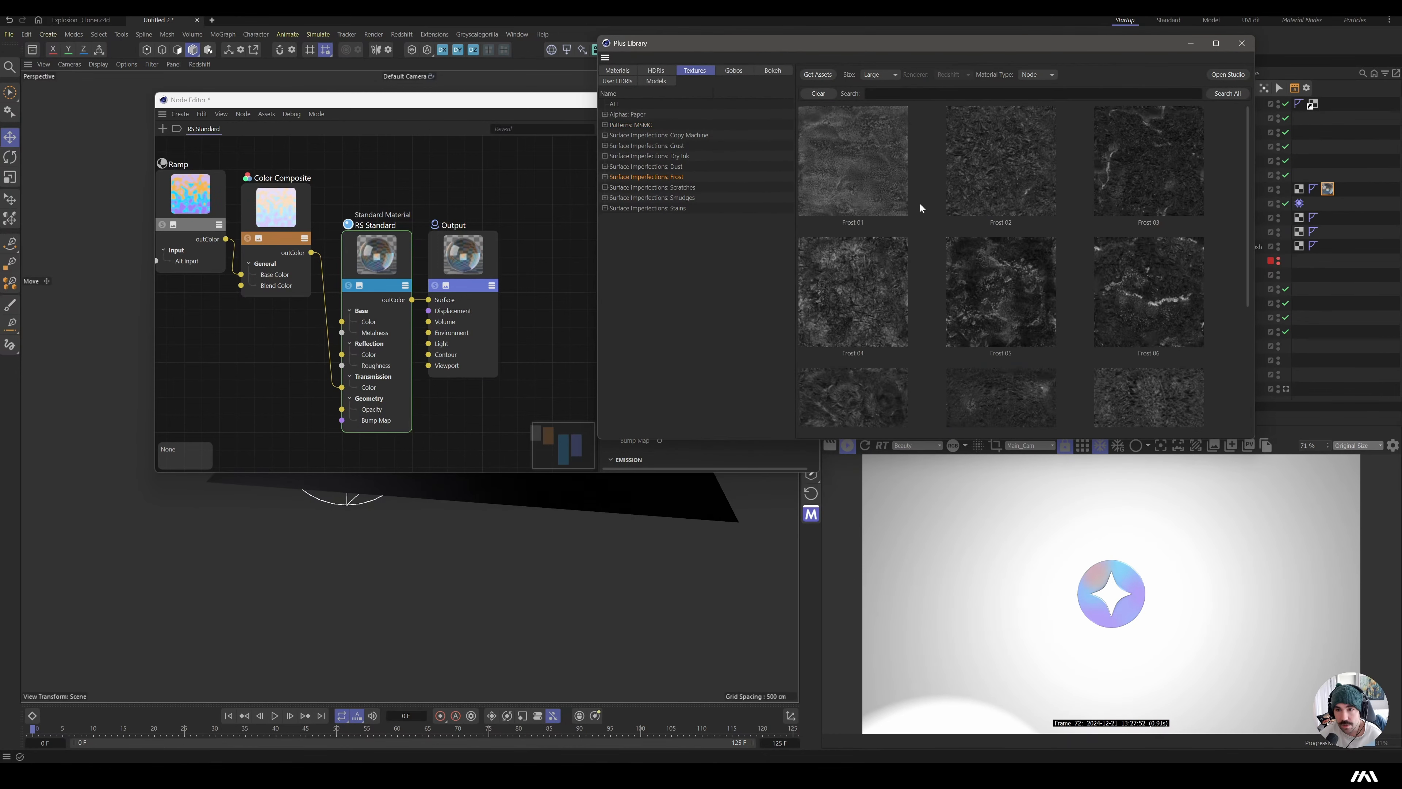
pyautogui.moveTo(853, 172)
pyautogui.mouseDown()
pyautogui.moveTo(296, 368)
pyautogui.moveTo(241, 370)
pyautogui.moveTo(316, 383)
pyautogui.moveTo(345, 367)
pyautogui.mouseUp()
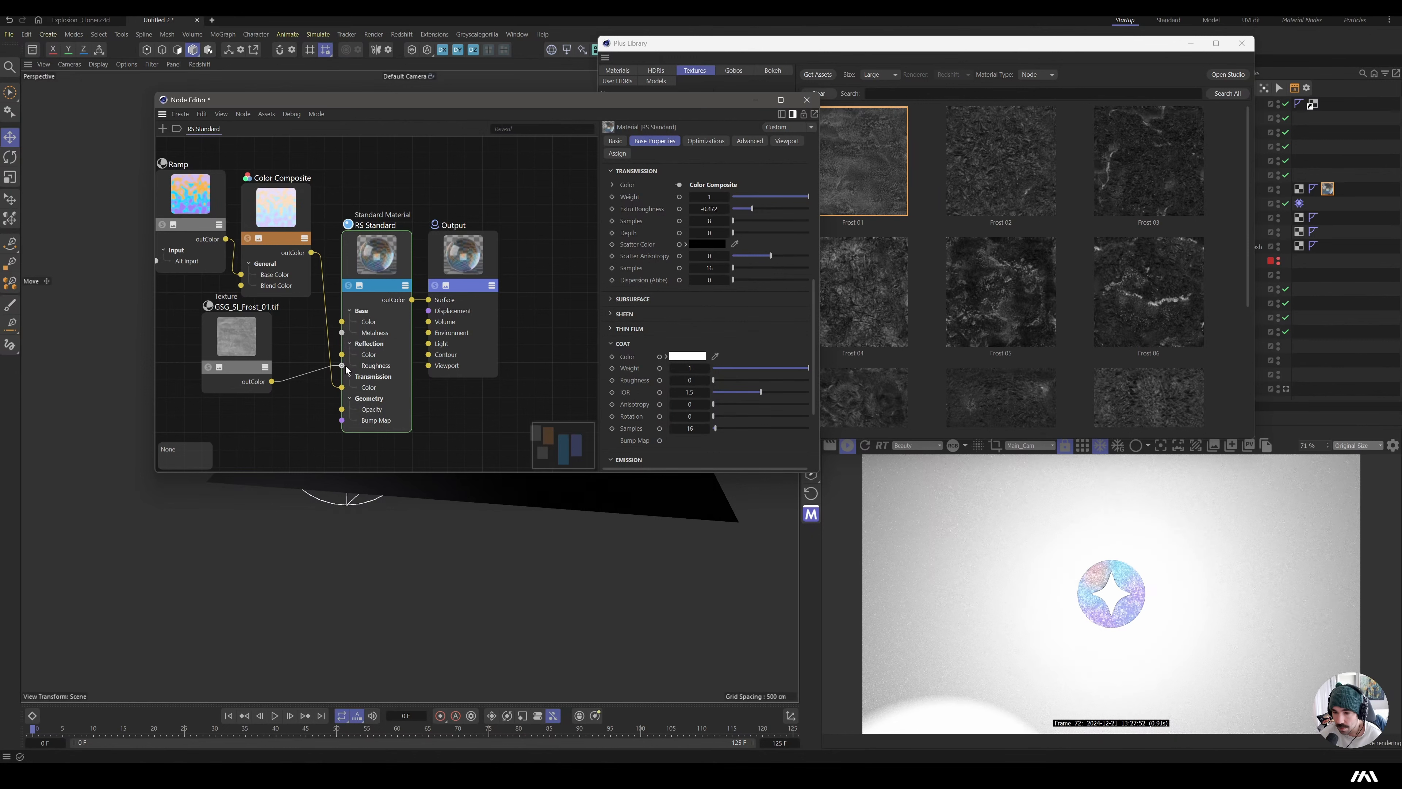
# - Add an Abs node to the graph and connect it to the UV remap scale of the GSG_SI_Frost_01.tif texture
pyautogui.click(257, 356)
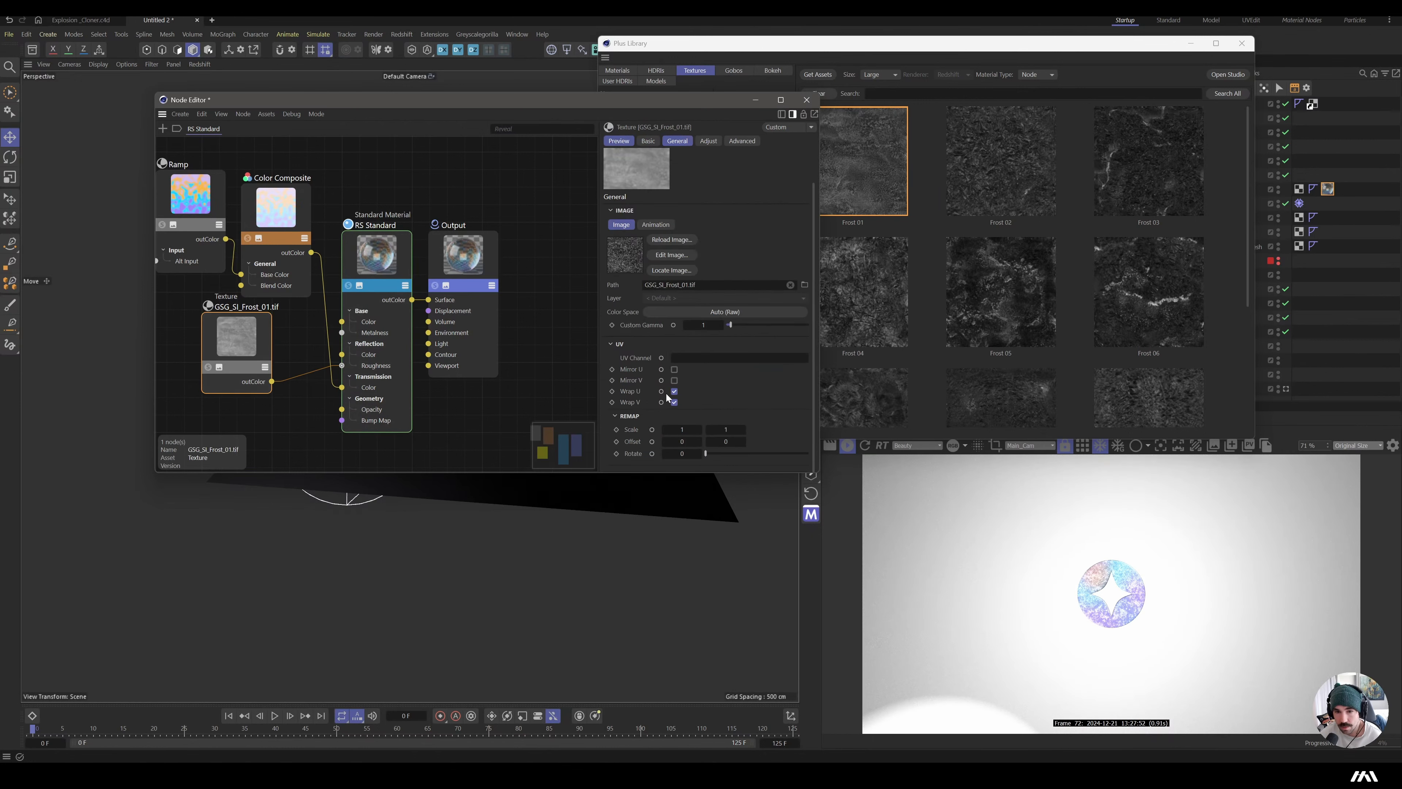
pyautogui.click(171, 343)
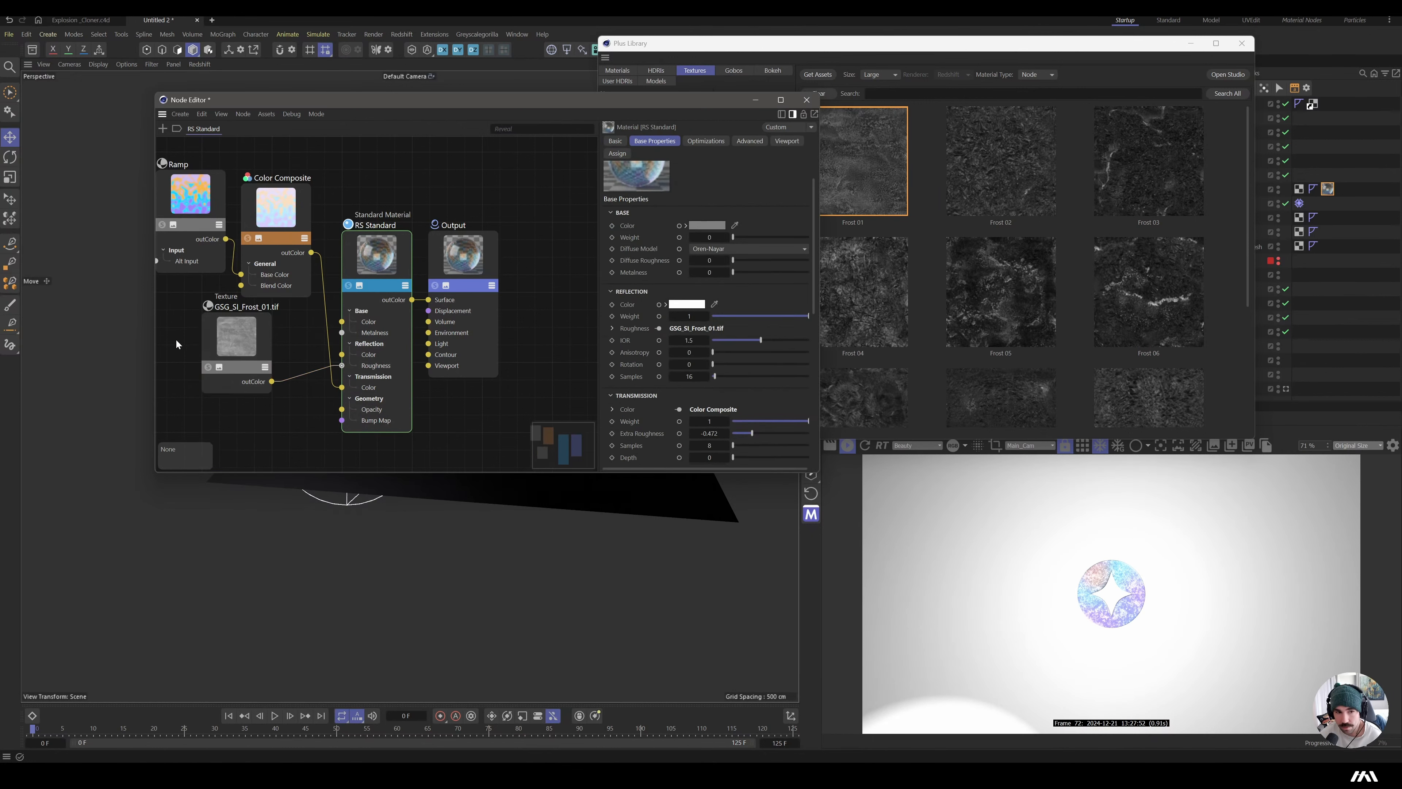
pyautogui.hotkey('shift', 'c')
pyautogui.write('abs')
pyautogui.moveTo(205, 419); pyautogui.dragTo(225, 347)
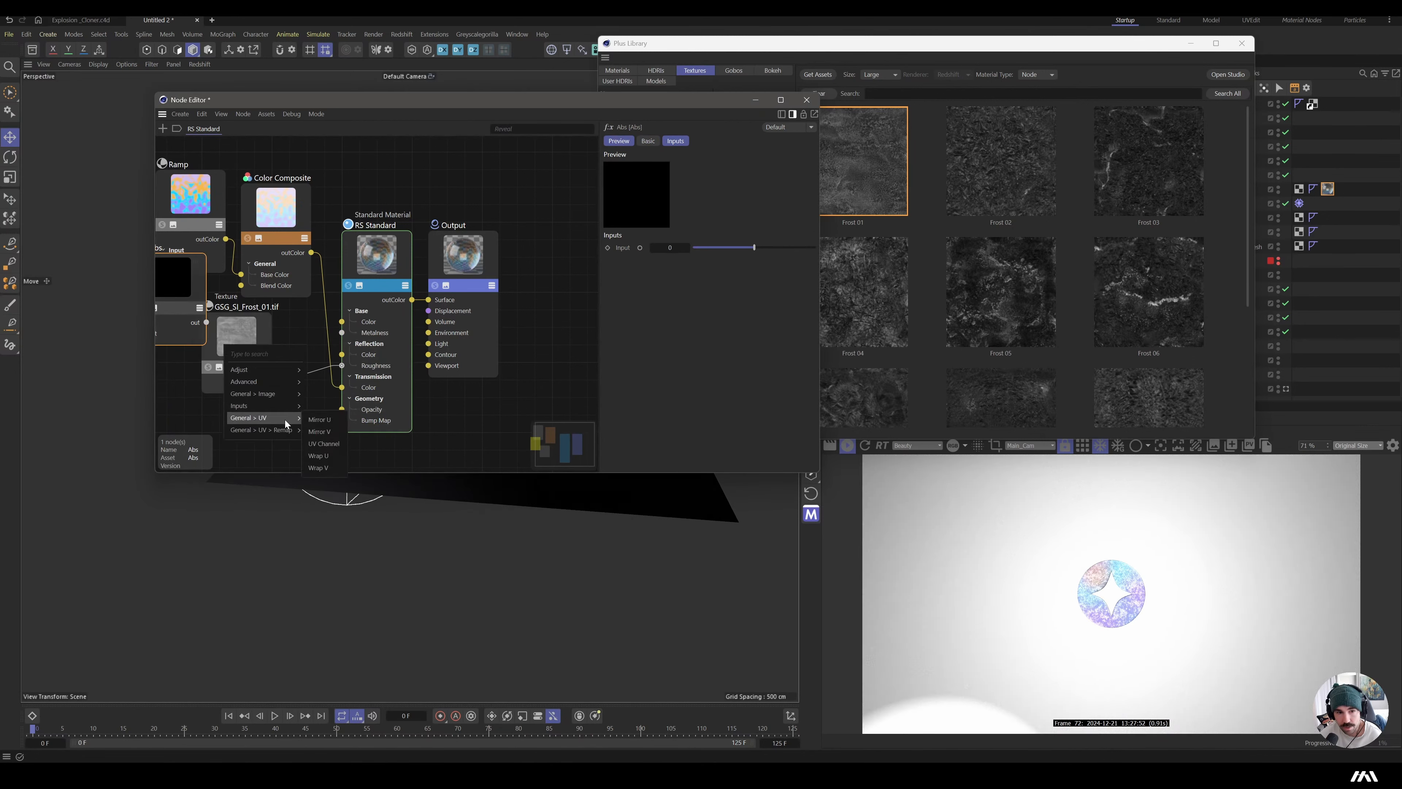
pyautogui.moveTo(276, 429)
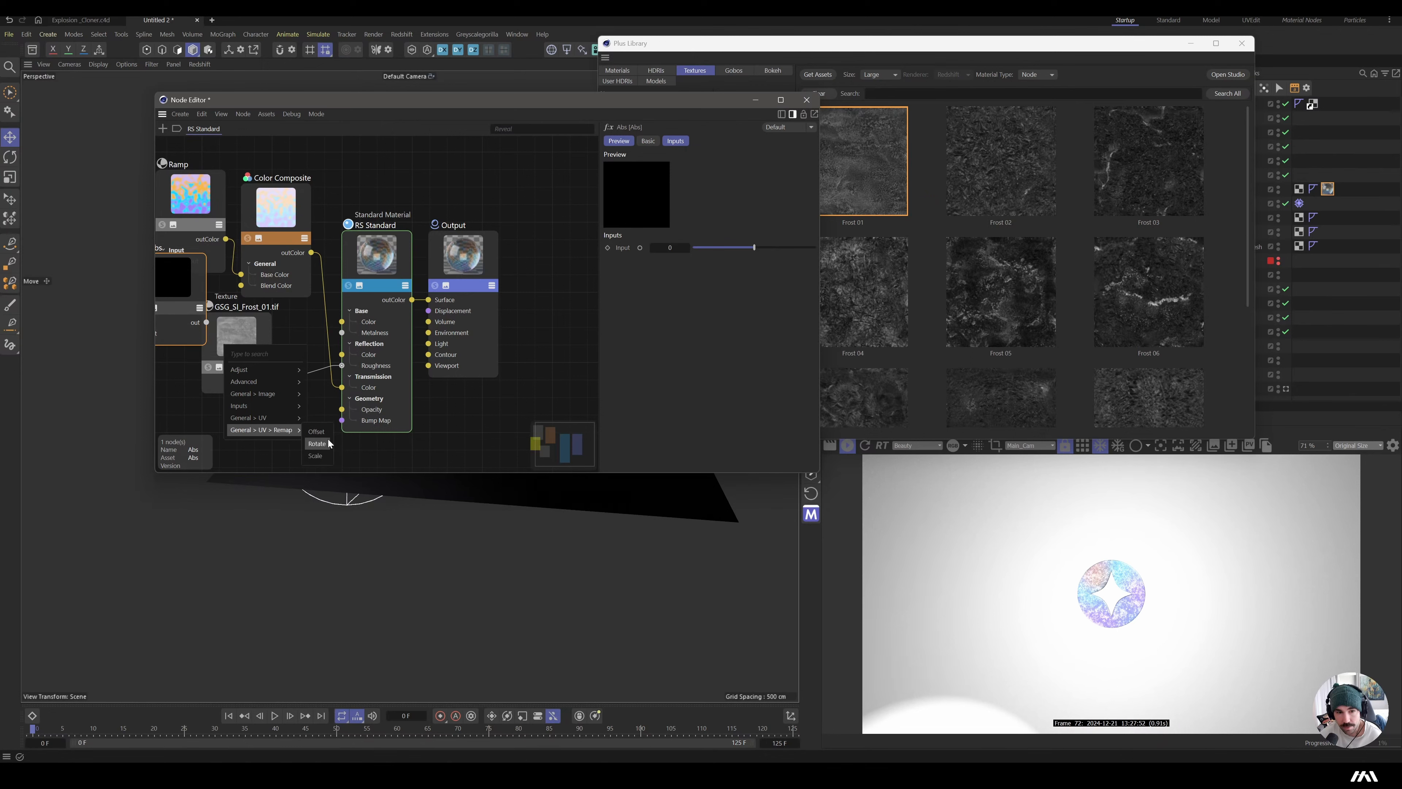
pyautogui.click(316, 456)
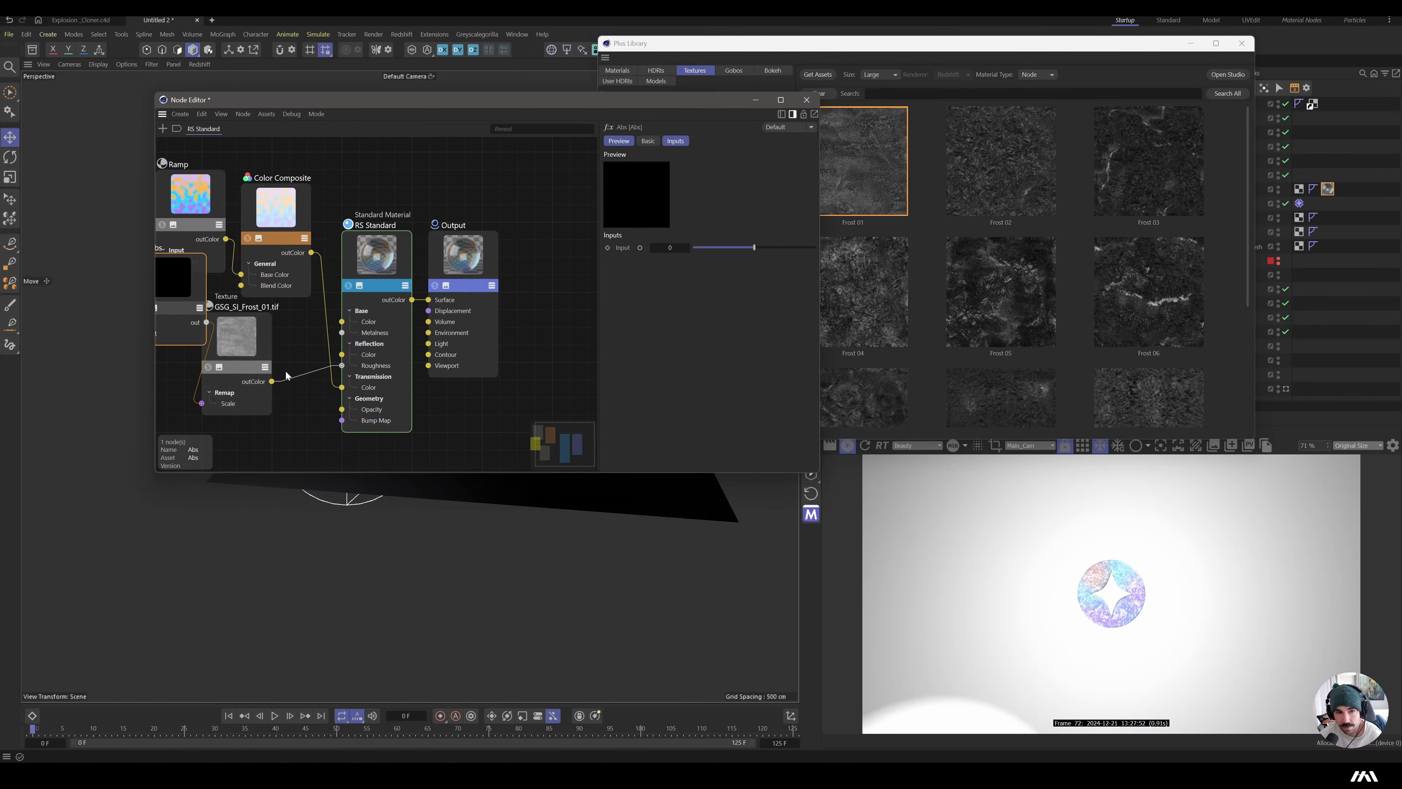
# - Line up the Abs and frost texture nodes beneath the color nodes, and give the Abs input a small positive value
pyautogui.moveTo(246, 346); pyautogui.dragTo(298, 362)
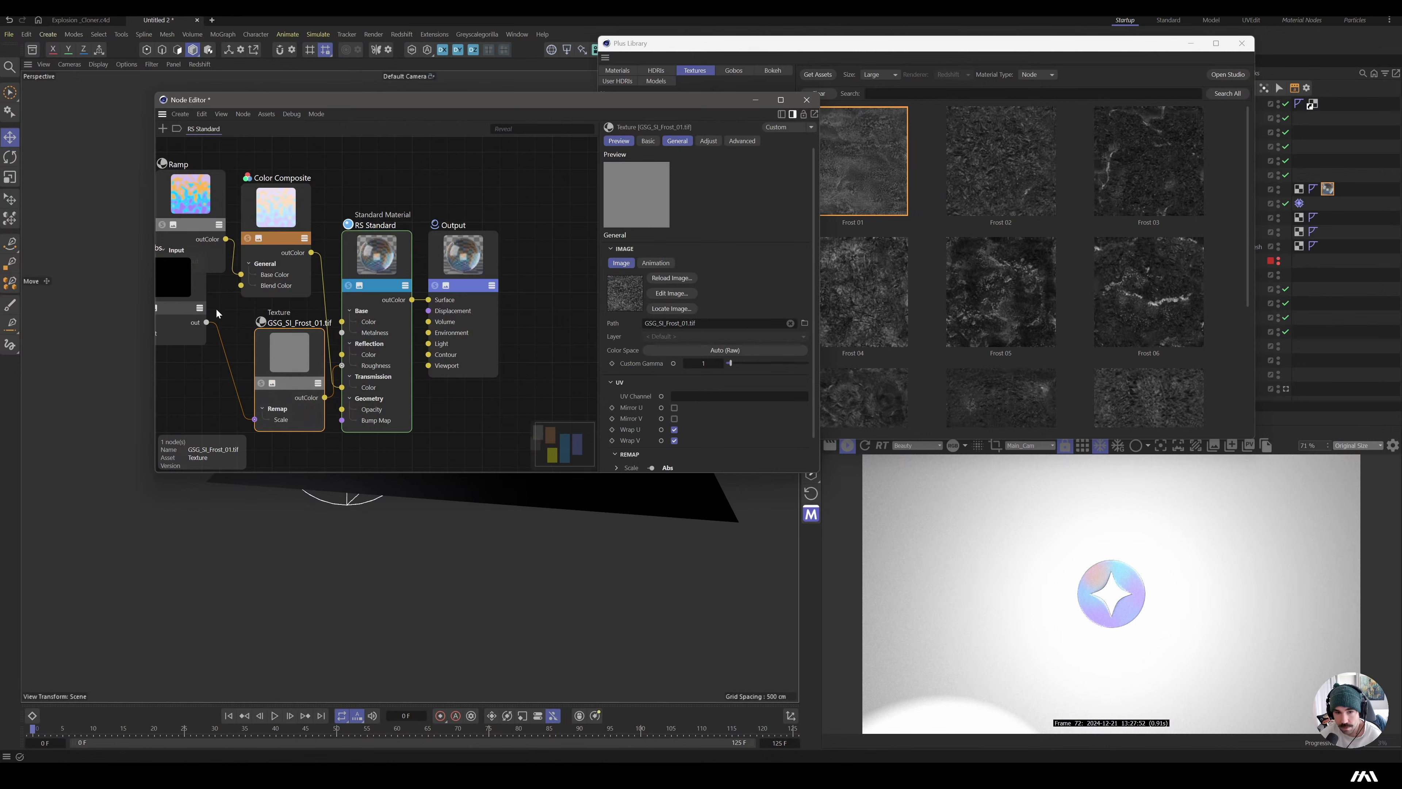
pyautogui.moveTo(201, 308); pyautogui.dragTo(227, 373)
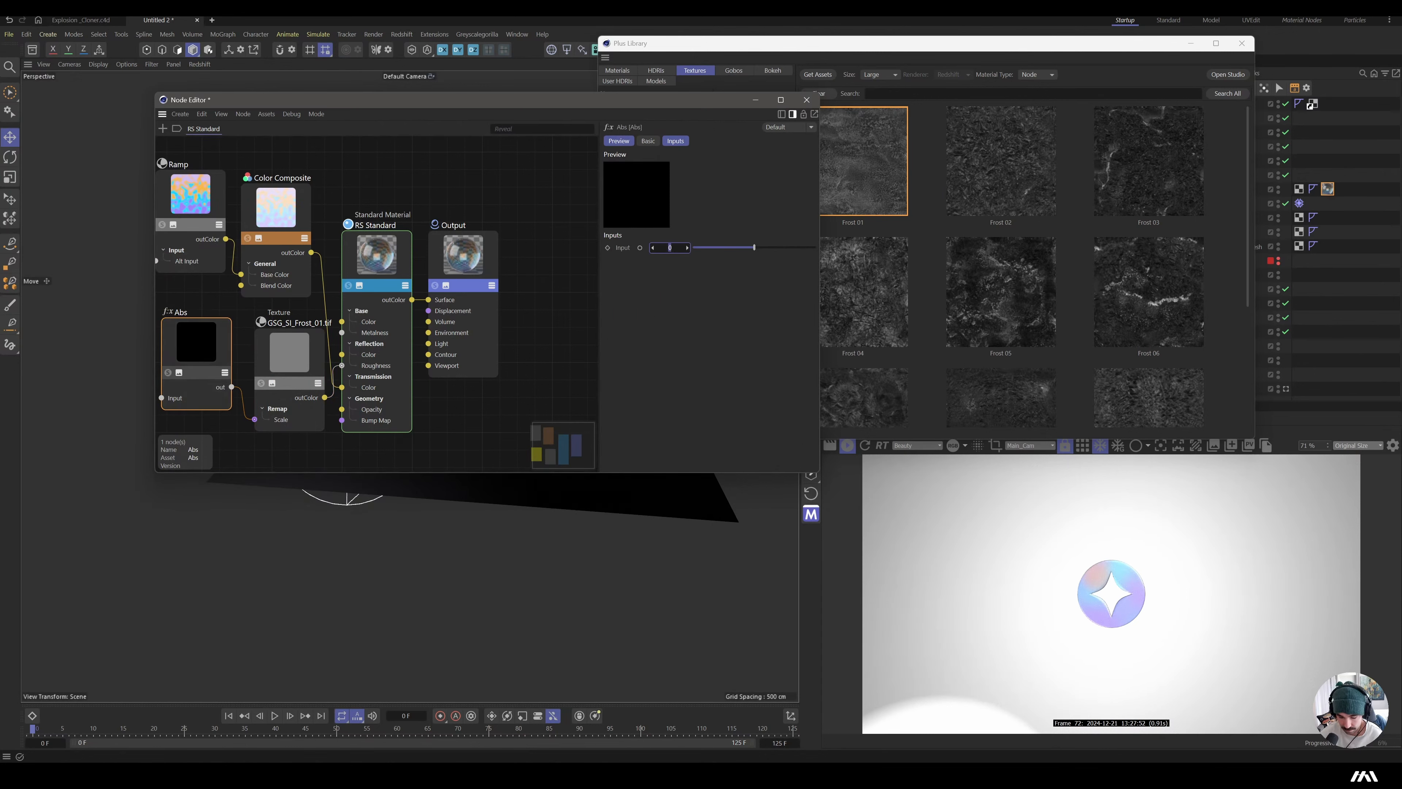
pyautogui.moveTo(670, 248)
pyautogui.mouseDown()
pyautogui.moveTo(656, 244)
pyautogui.moveTo(678, 251)
pyautogui.mouseUp()
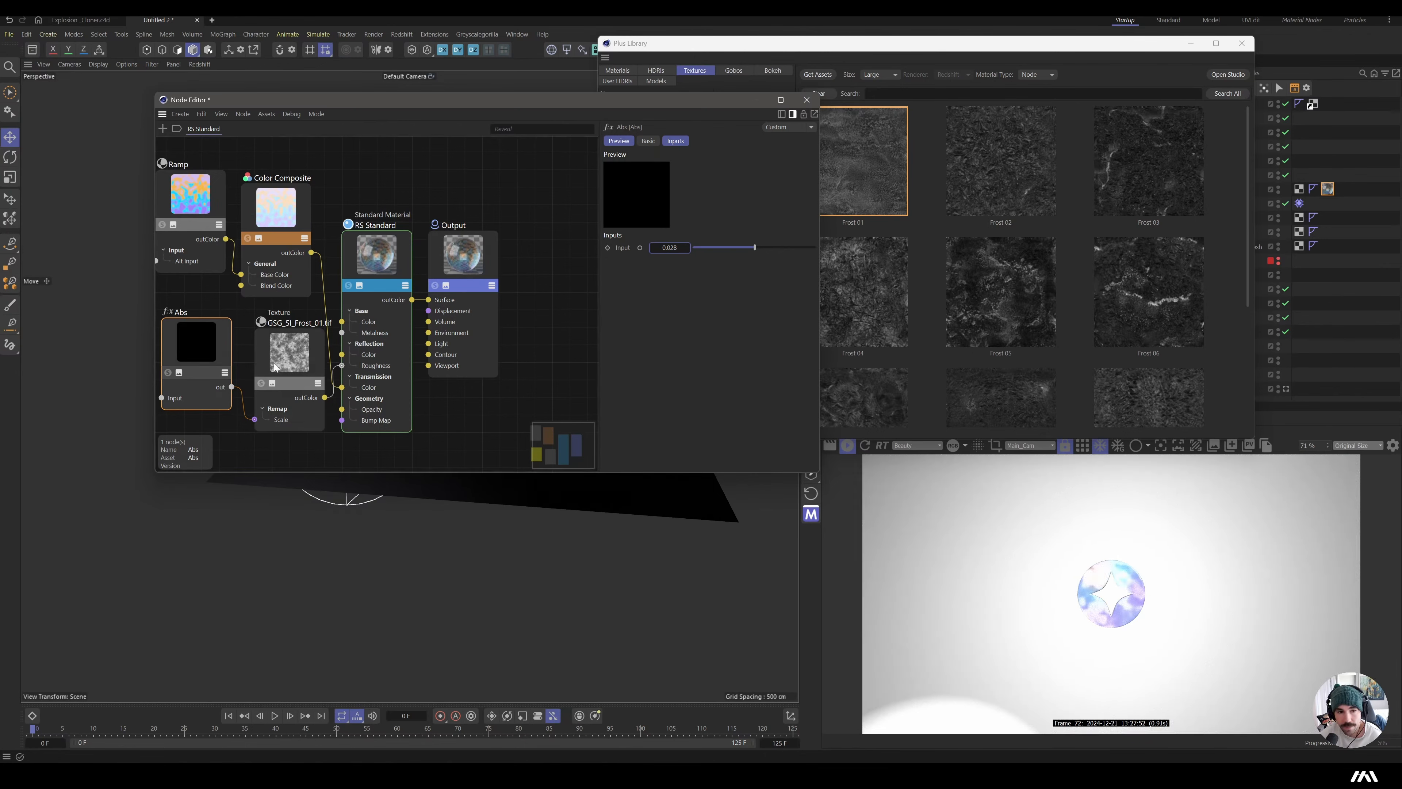
# - Make room in the graph and insert a Ramp node between the frost texture and RS Standard's roughness input
pyautogui.scroll(-2, 511, 356)
pyautogui.scroll(-3, 512, 357)
pyautogui.scroll(3, 487, 358)
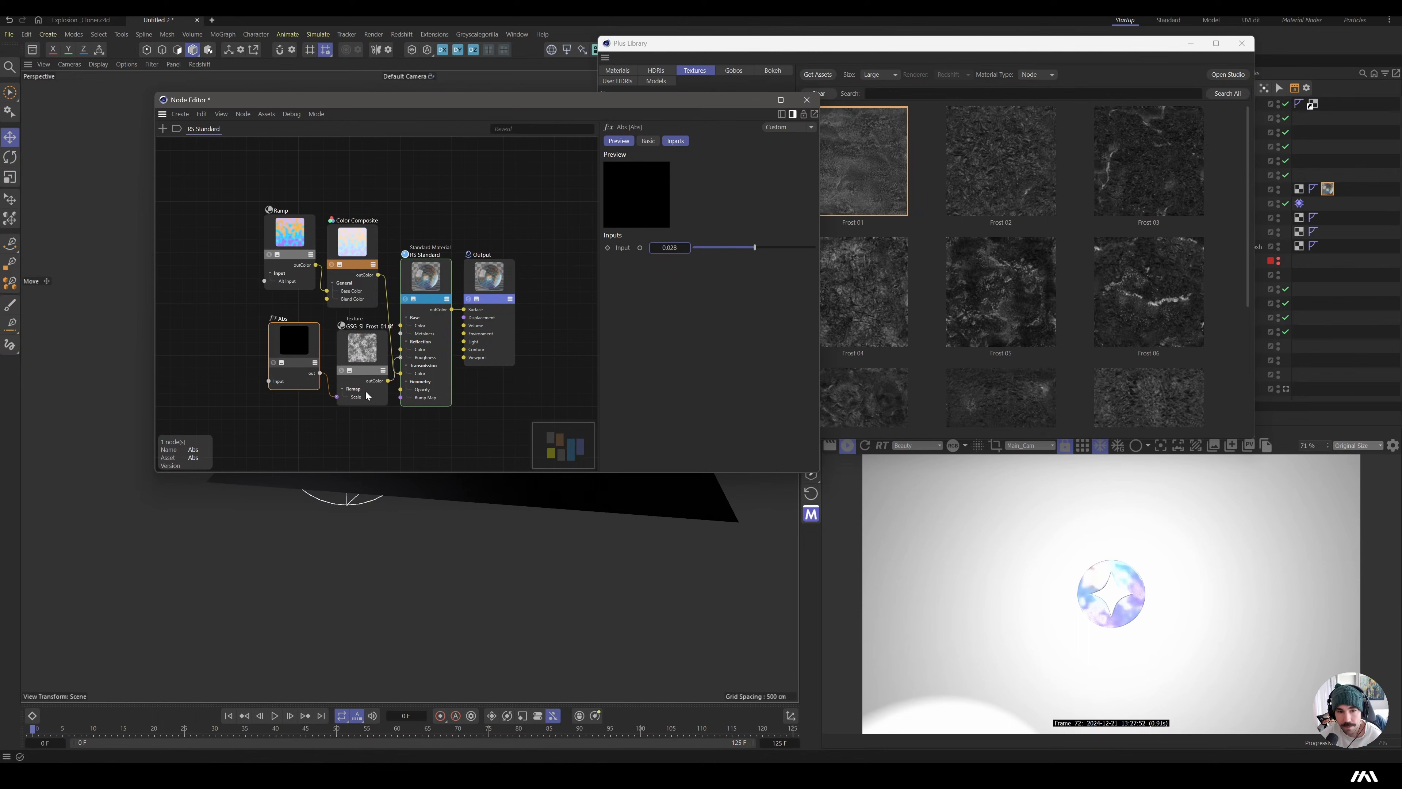
pyautogui.keyDown('shift'); pyautogui.click(370, 359); pyautogui.keyUp('shift')
pyautogui.moveTo(371, 359); pyautogui.dragTo(289, 345)
pyautogui.doubleClick(340, 346)
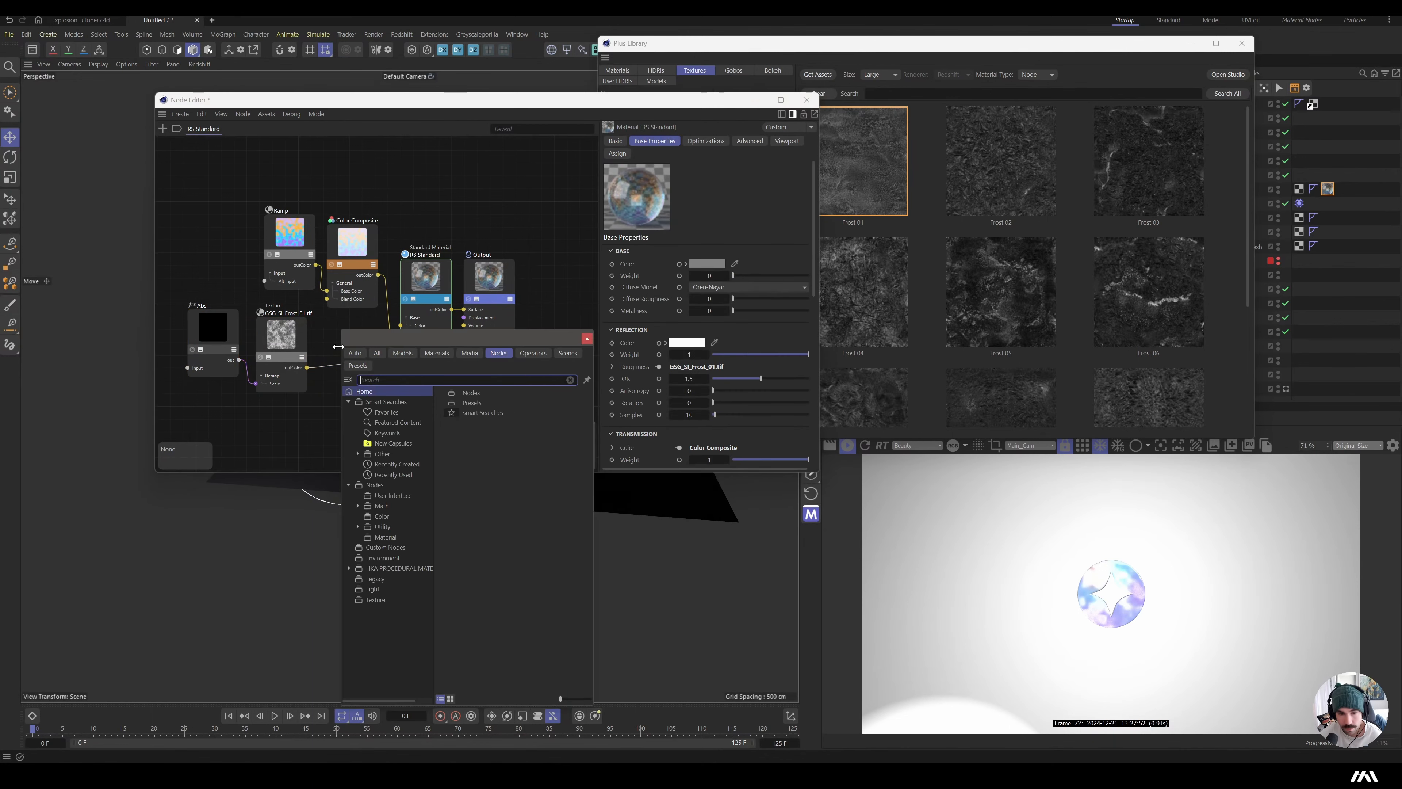
pyautogui.write('ramp')
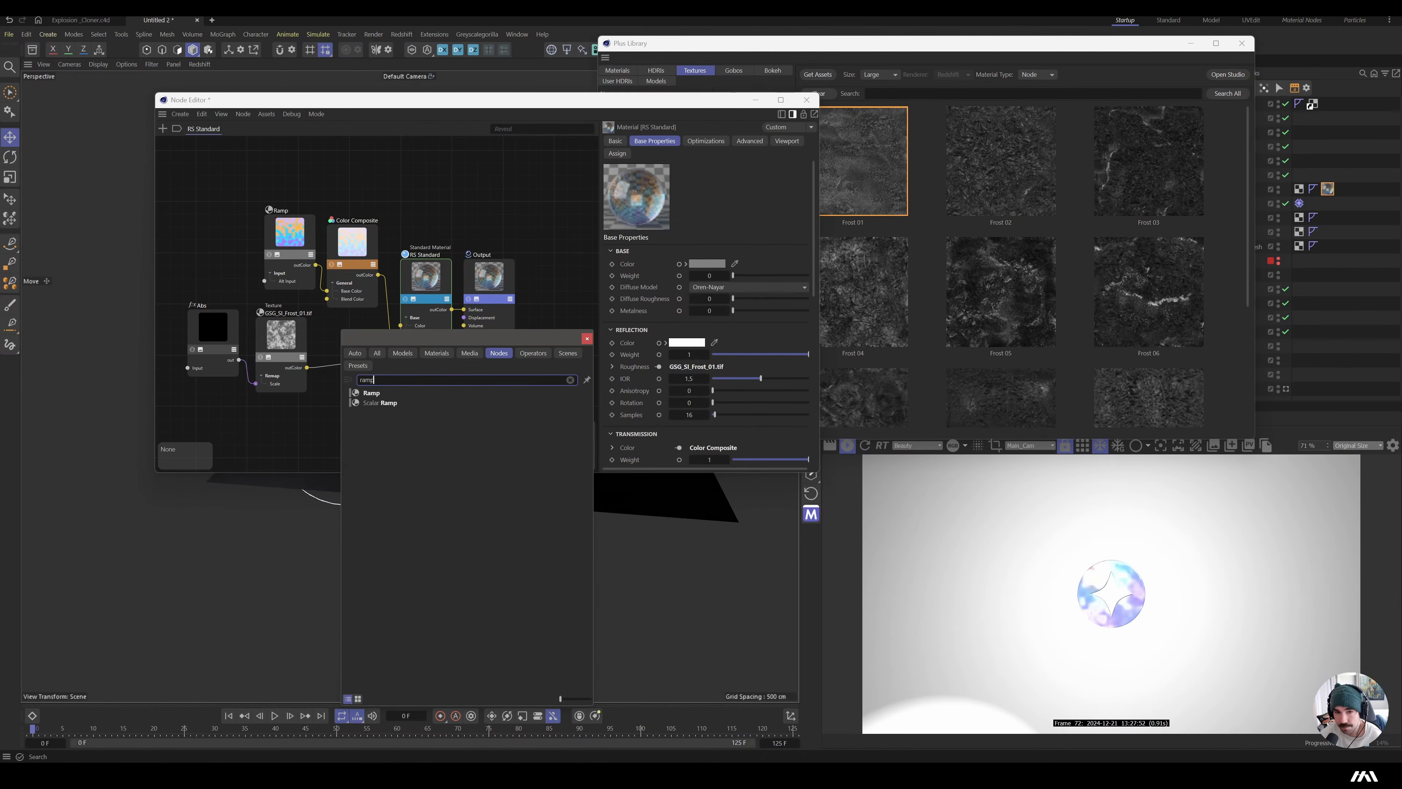
pyautogui.press('Return')
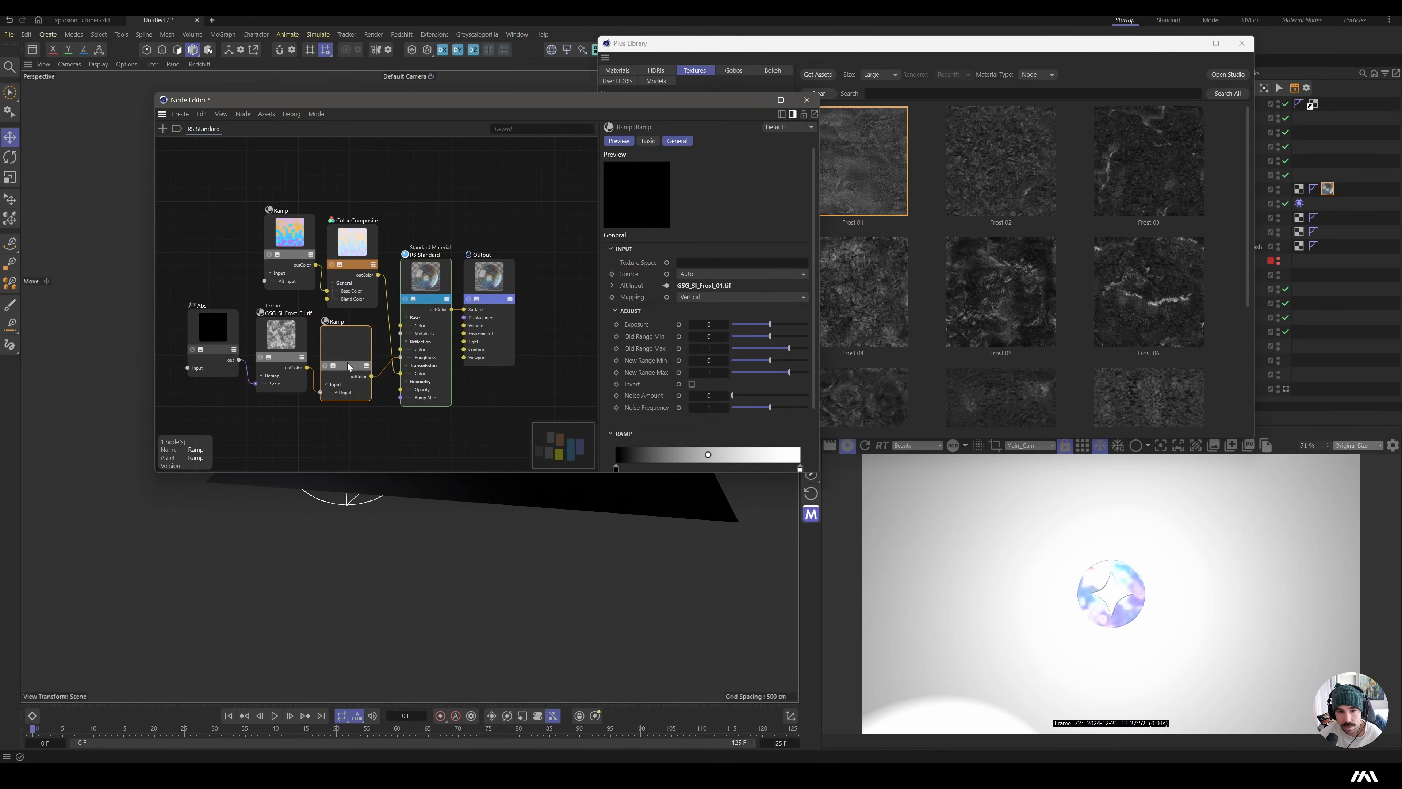
# - Darken the new Ramp's white knot to about 75% brightness and tighten the gradient by moving the black knot to about 47.5%
pyautogui.doubleClick(799, 468)
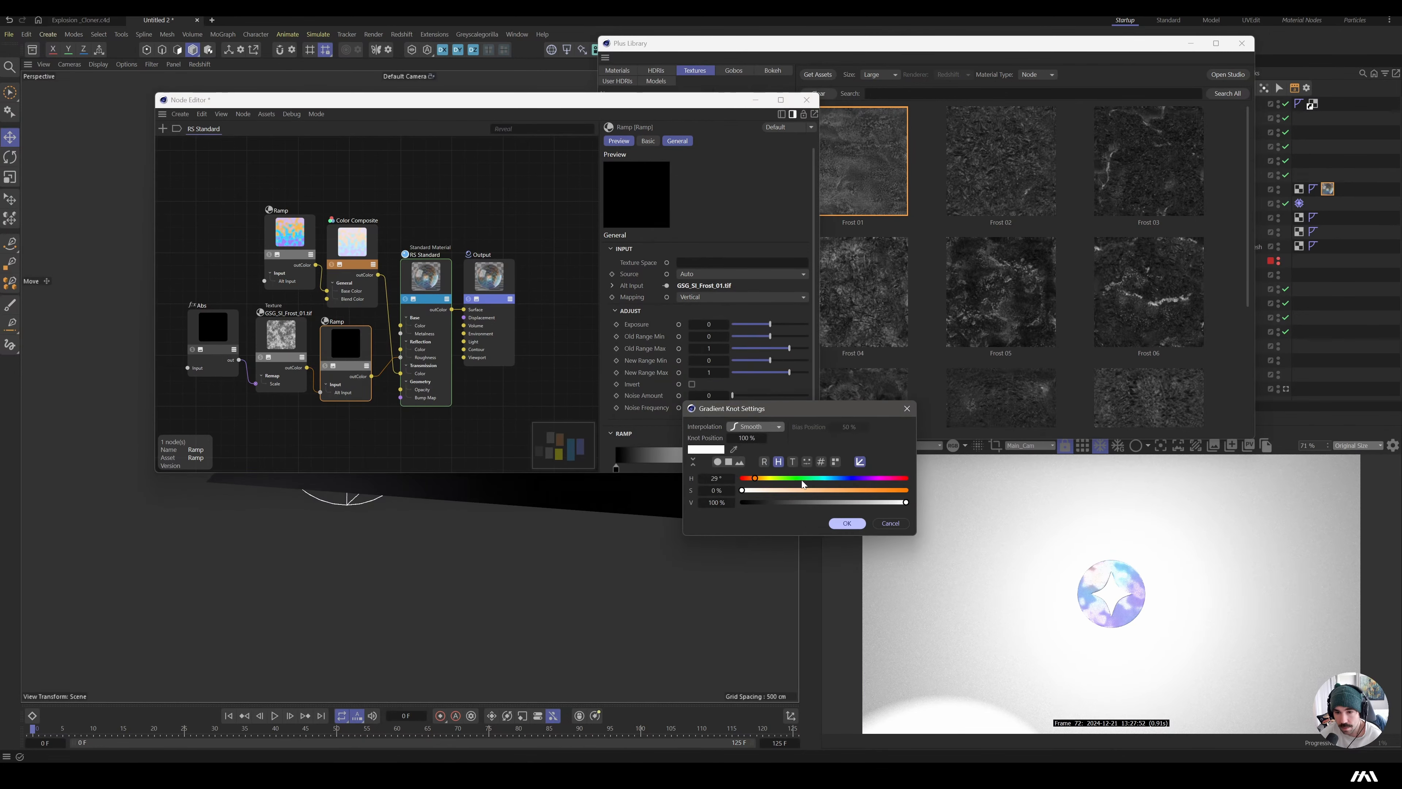
pyautogui.click(847, 523)
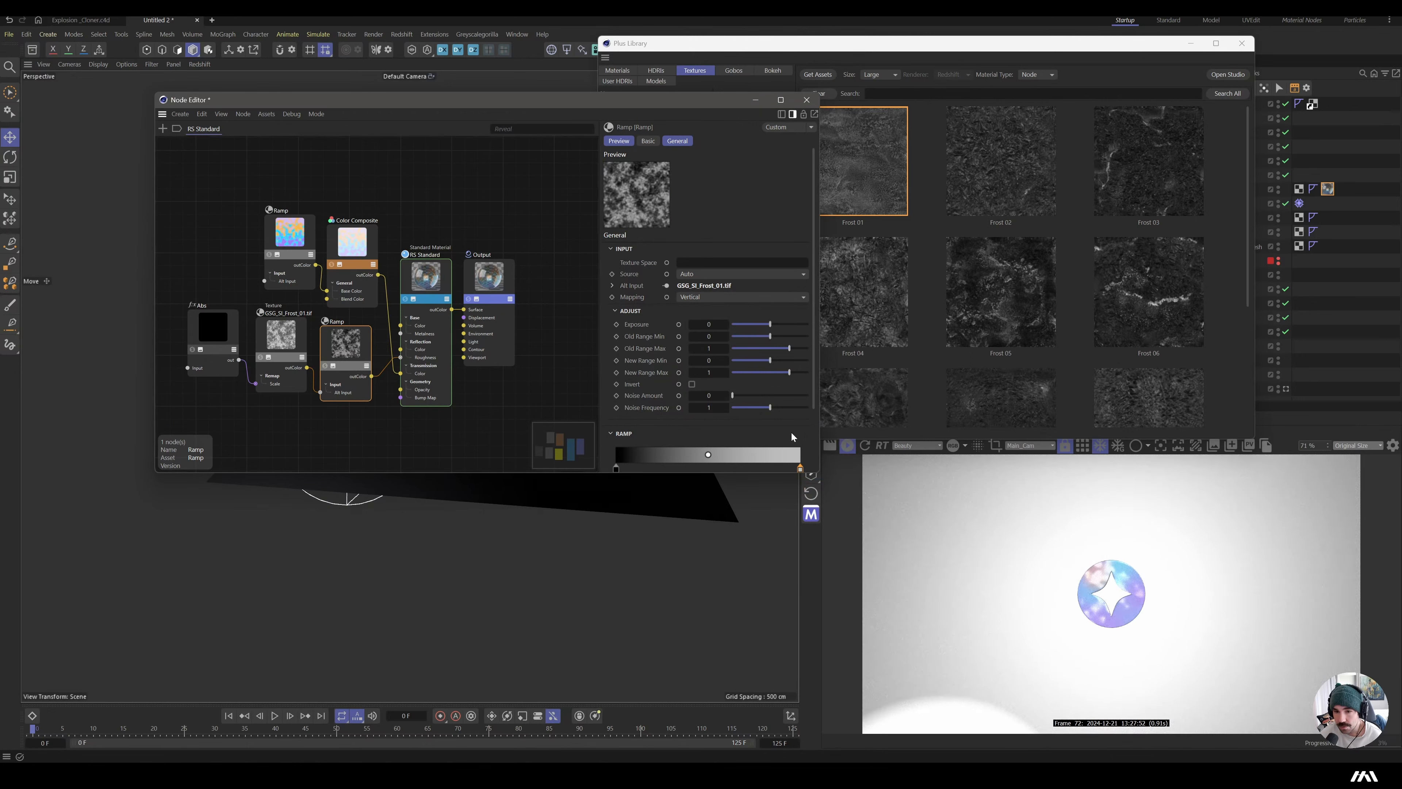
pyautogui.moveTo(799, 468); pyautogui.dragTo(763, 468)
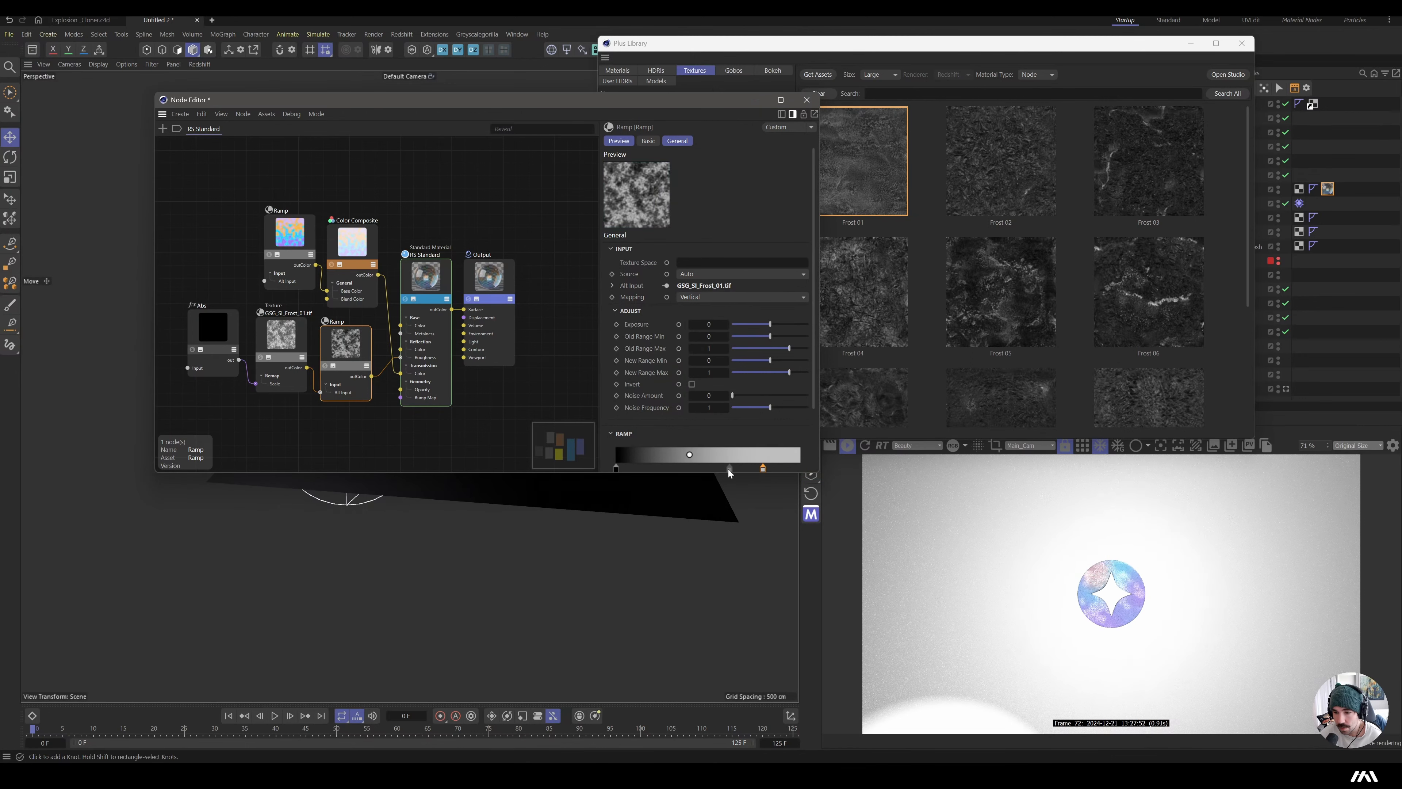
pyautogui.moveTo(616, 468); pyautogui.dragTo(703, 469)
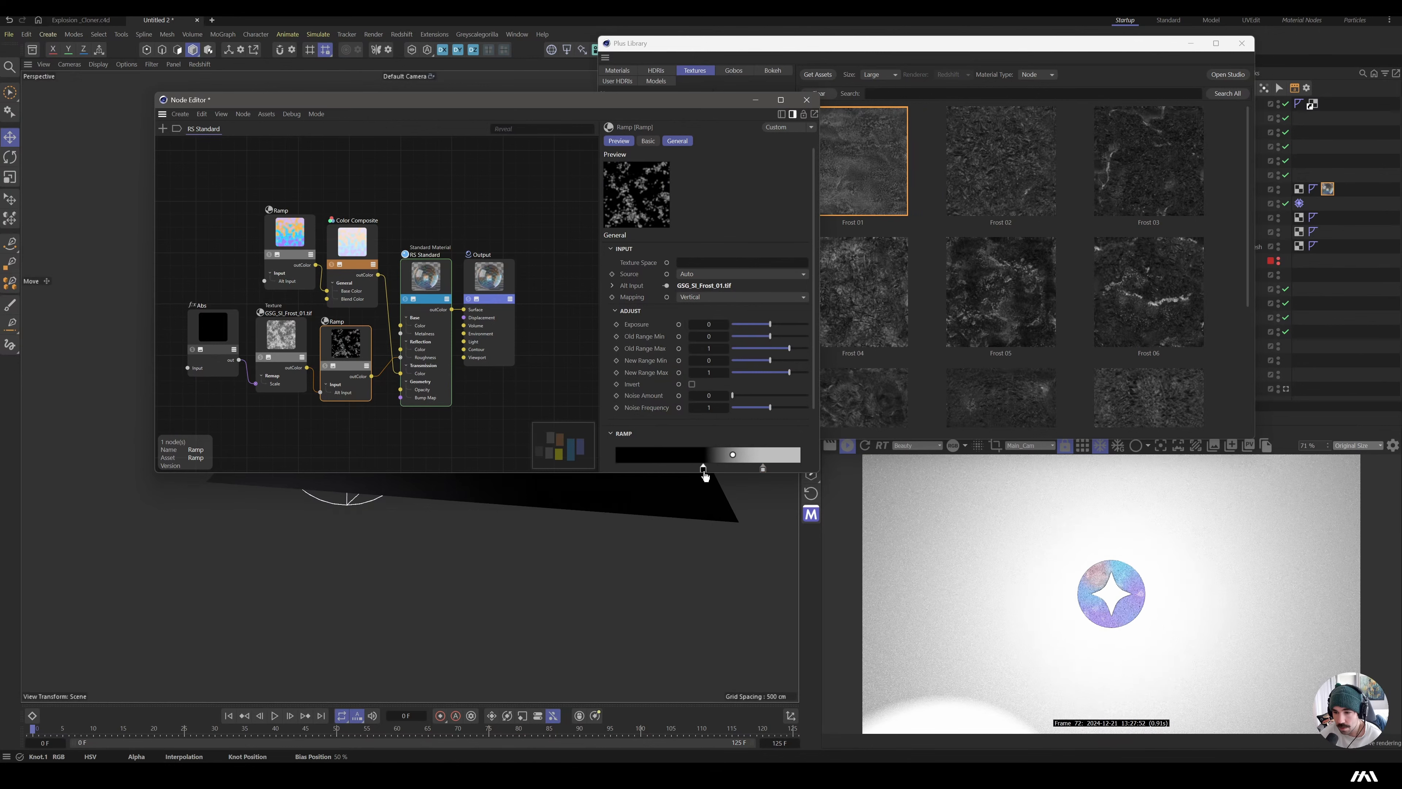
pyautogui.click(762, 470)
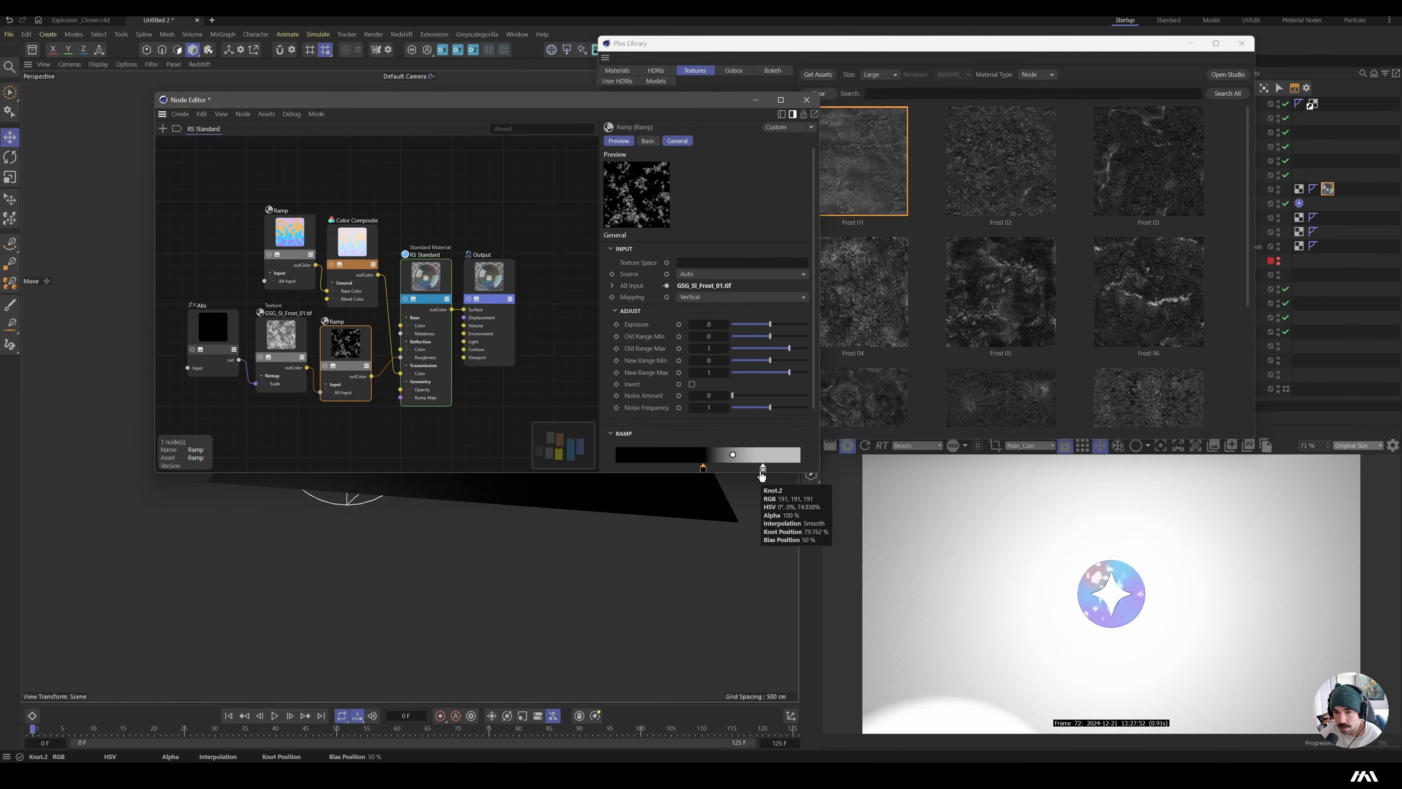
# - Brighten the roughness Ramp's black knot to gray and move it further toward the start of the gradient
pyautogui.doubleClick(704, 469)
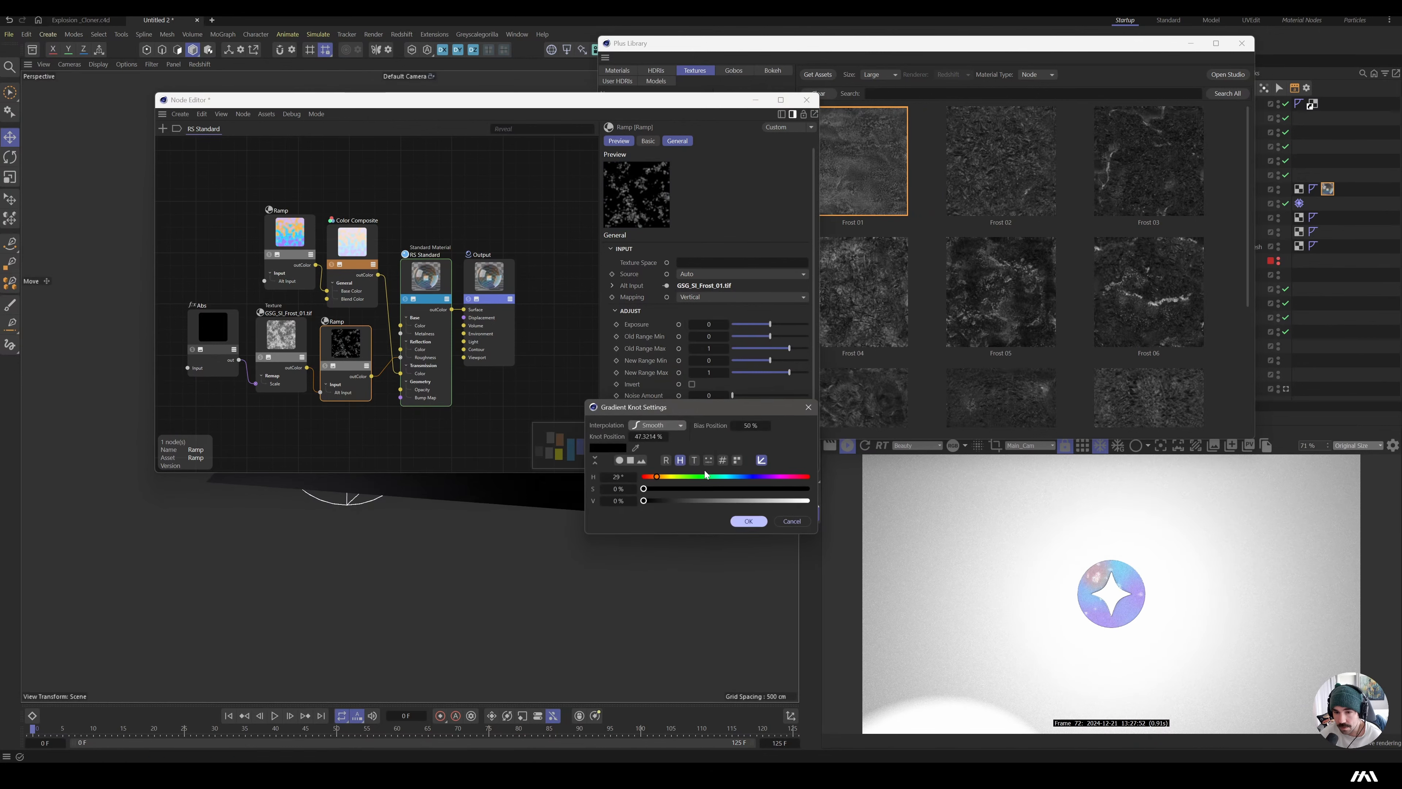
pyautogui.moveTo(644, 501); pyautogui.dragTo(681, 501)
pyautogui.click(752, 522)
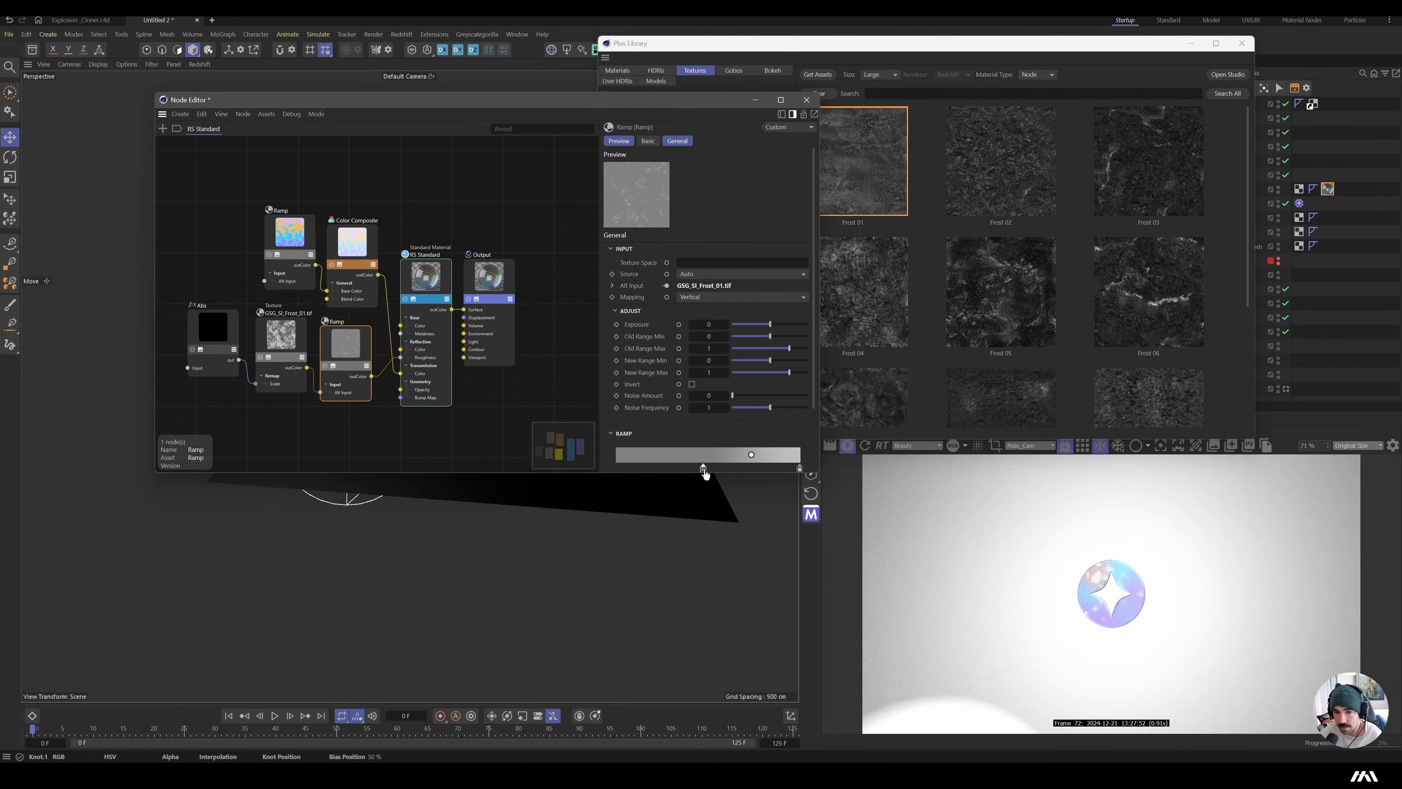
pyautogui.moveTo(707, 466)
pyautogui.mouseDown()
pyautogui.moveTo(656, 464)
pyautogui.moveTo(683, 469)
pyautogui.mouseUp()
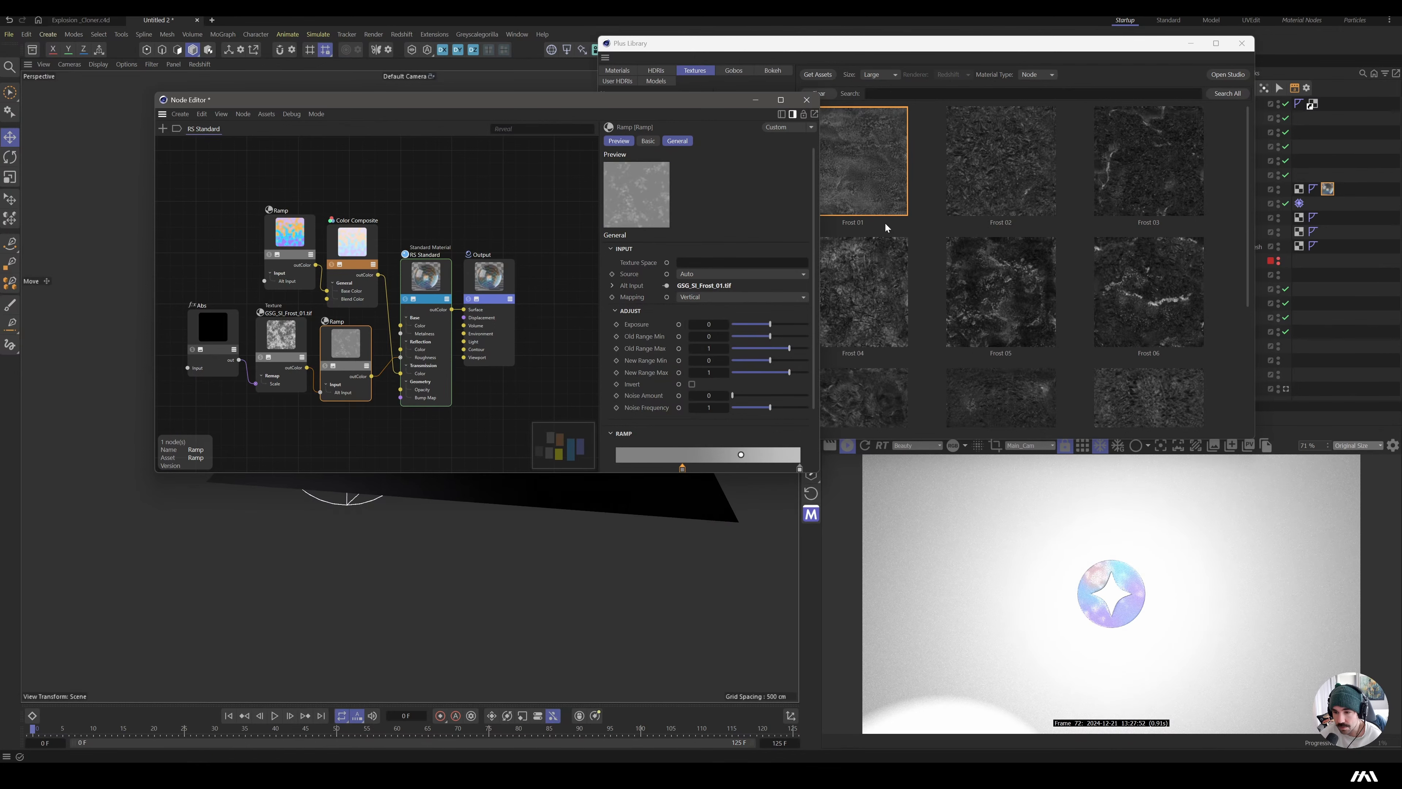
# - Put away the node graph and set the RS Spot Light's exposure to 3.927
pyautogui.click(762, 102)
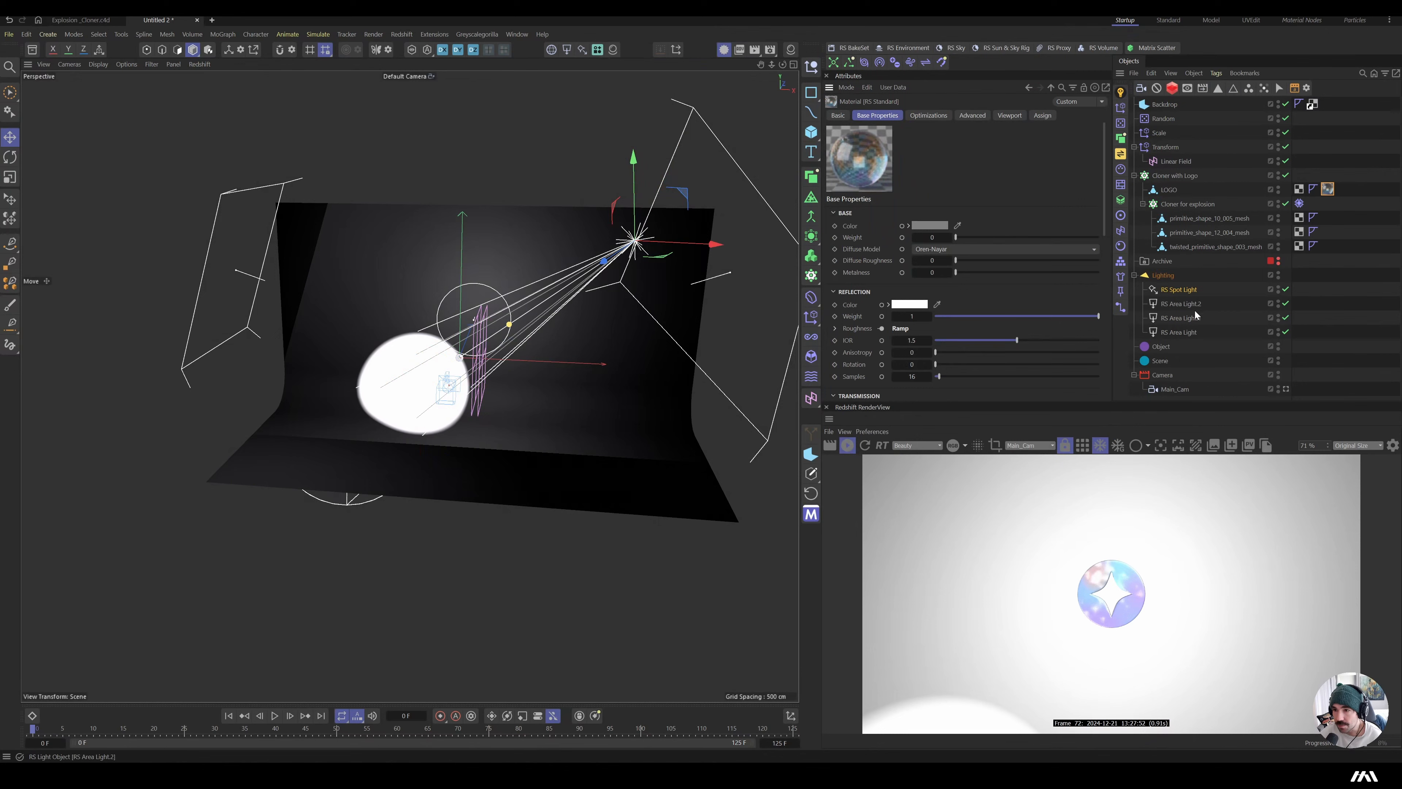
pyautogui.click(1174, 291)
pyautogui.moveTo(1046, 213); pyautogui.dragTo(1053, 211)
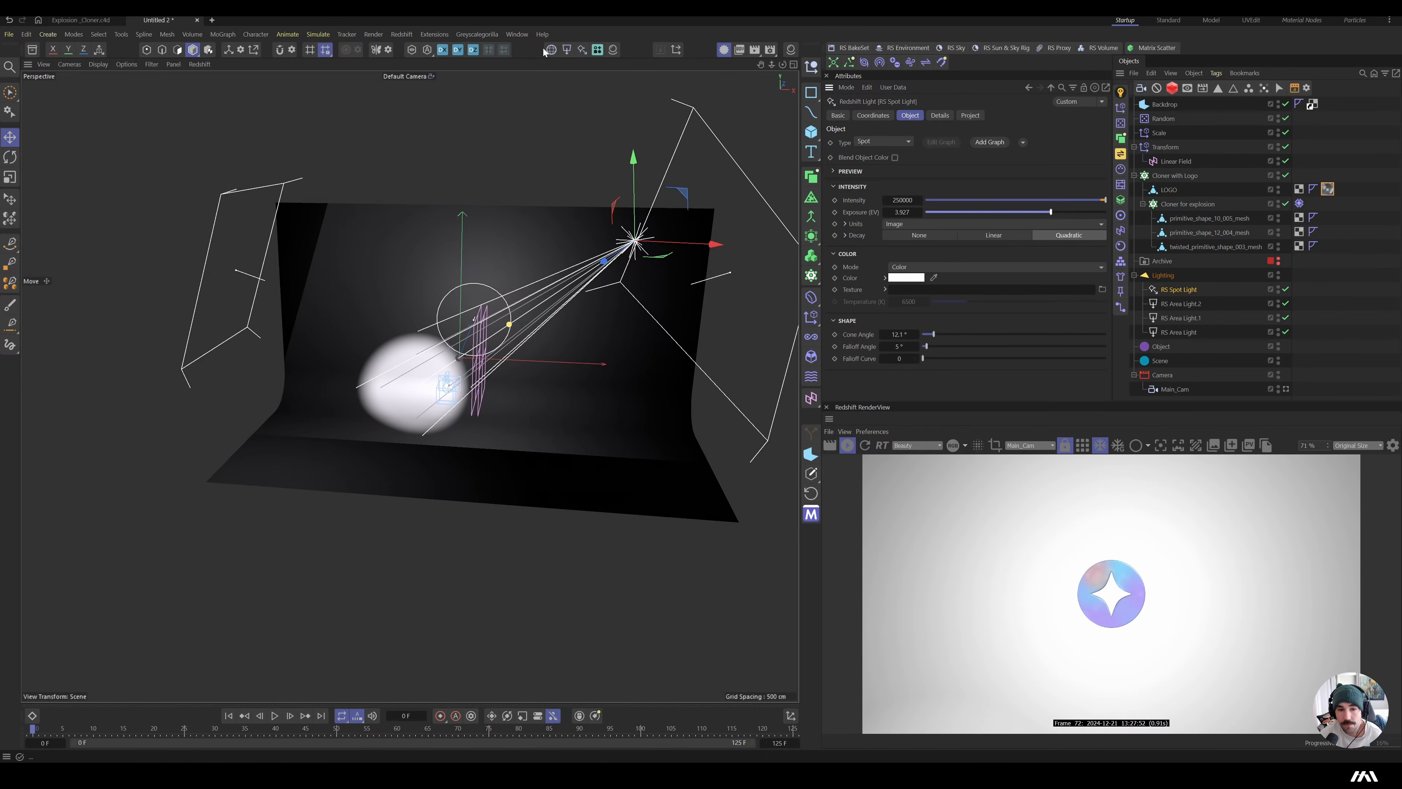
# - Save the project as "Patreon Explosion Cloner" in the C4D Projects folder
pyautogui.hotkey('ctrl', 's')
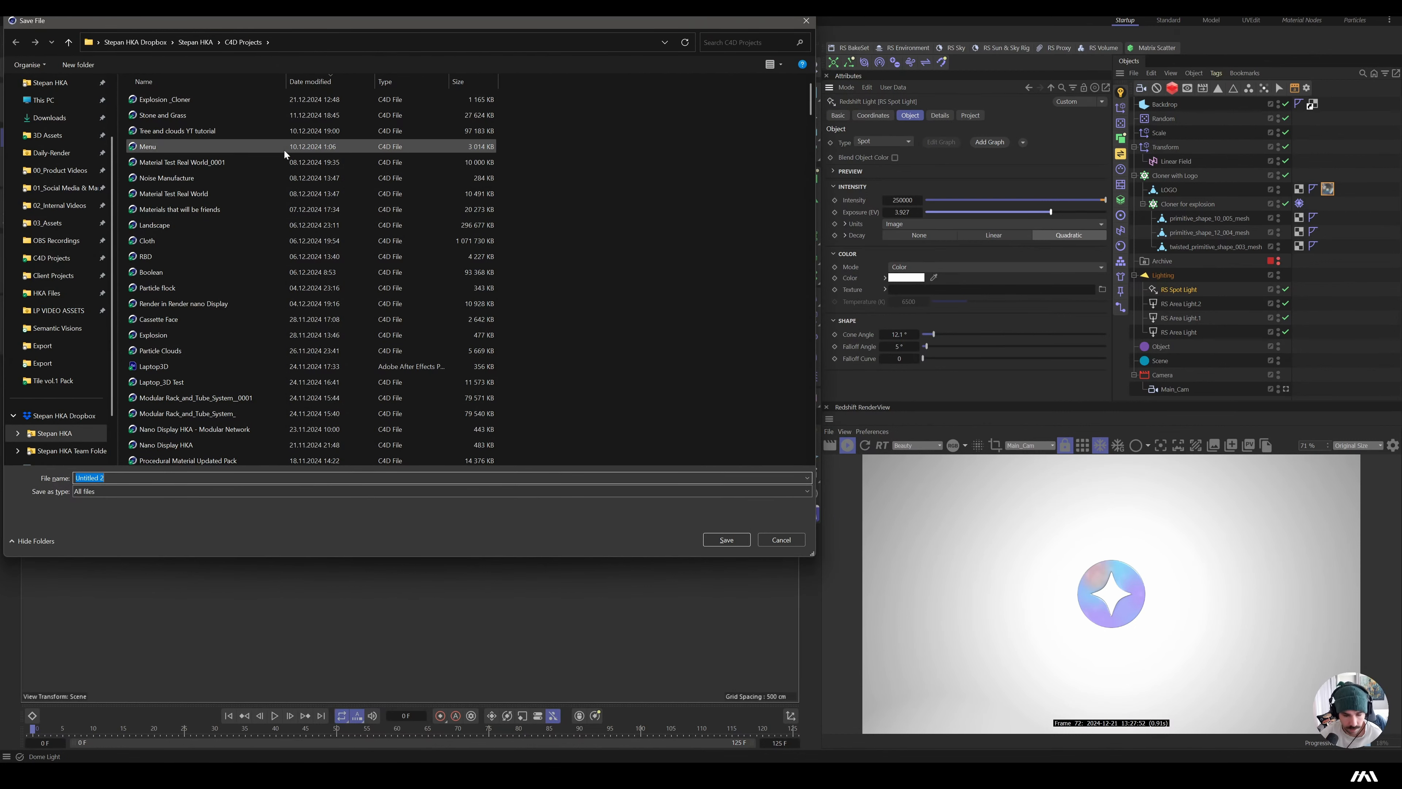
pyautogui.write('Patreon Explosion')
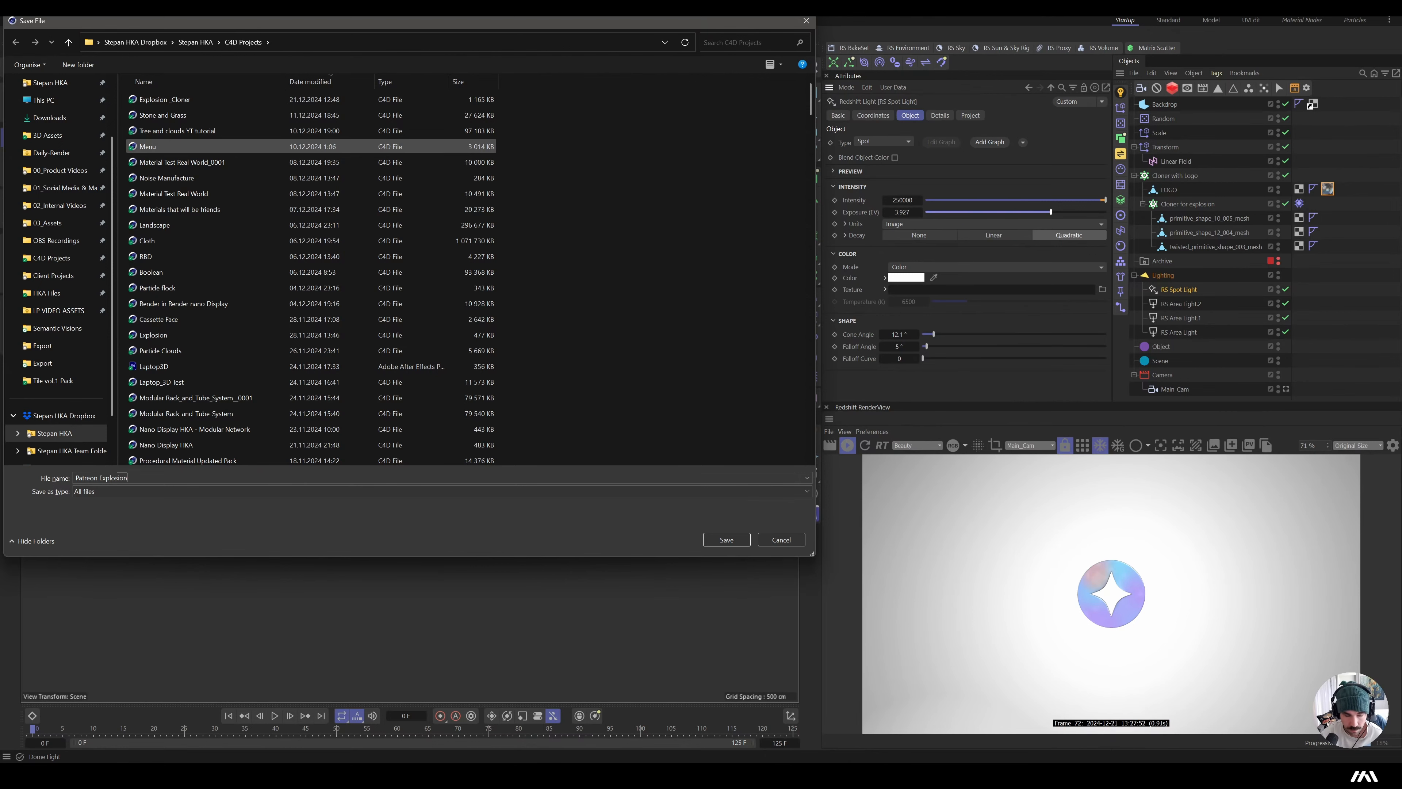
pyautogui.write('Cloner')
pyautogui.press('Return')
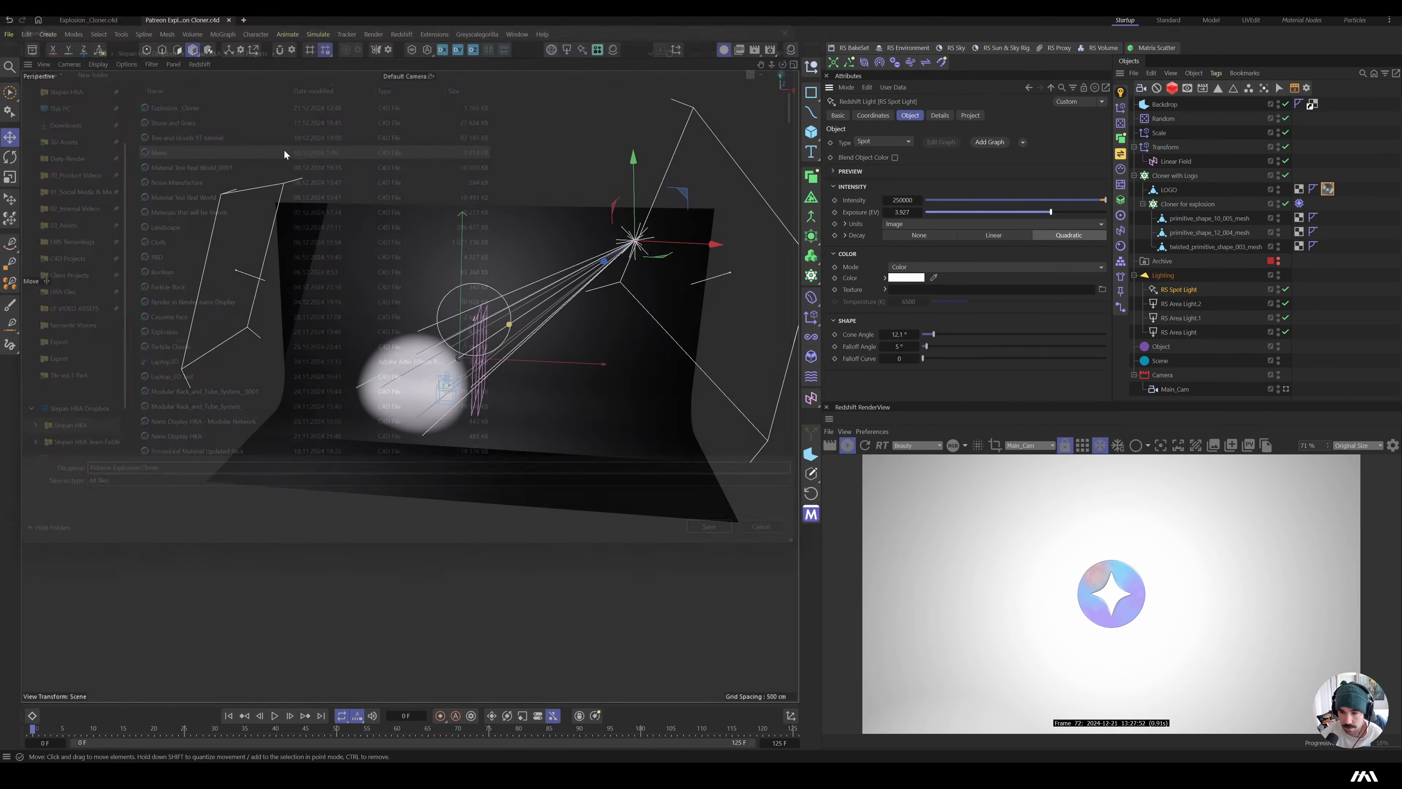
# - Play and scrub through the explosion animation to review it in the render, stopping at frame 74
pyautogui.moveTo(280, 732); pyautogui.dragTo(143, 744)
pyautogui.press('F8')
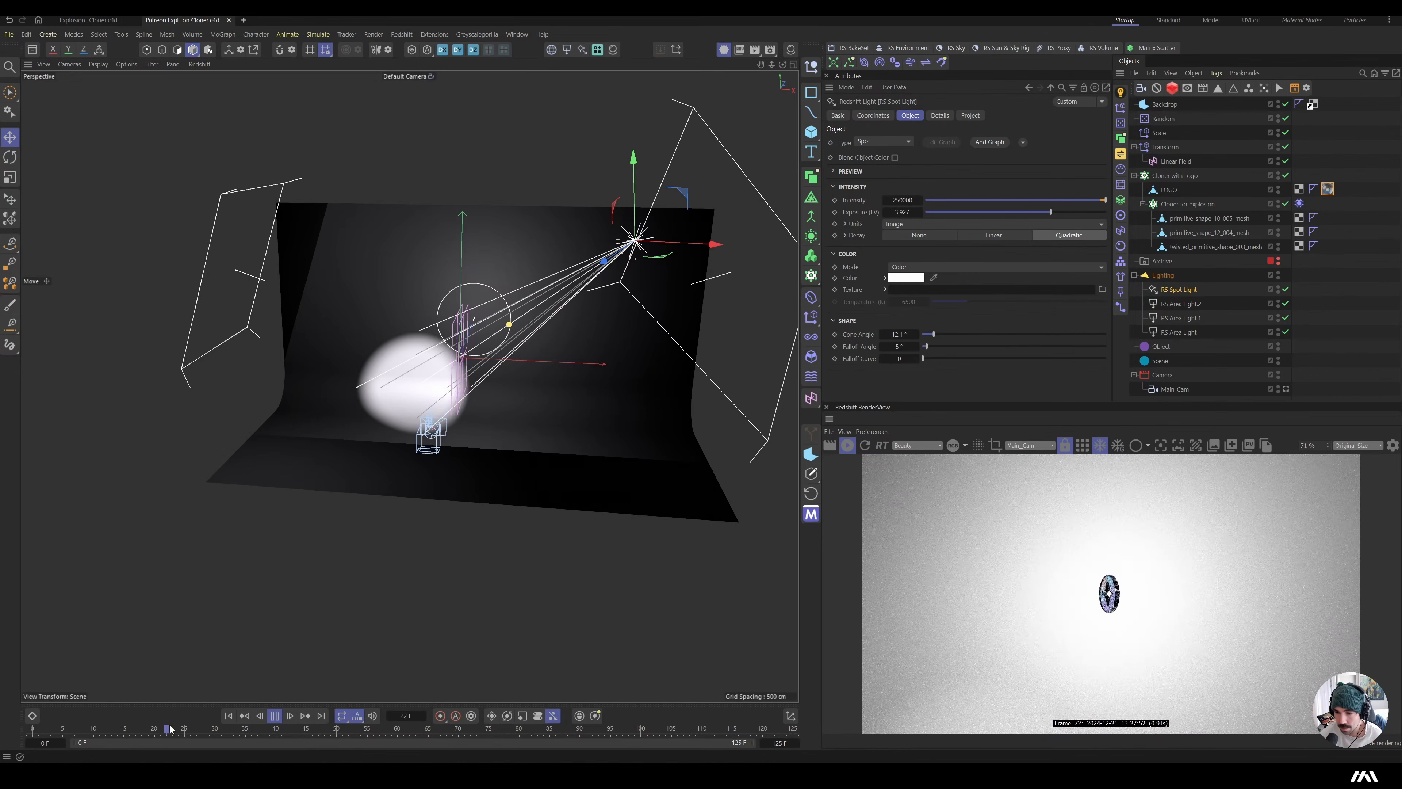
pyautogui.moveTo(218, 736); pyautogui.dragTo(93, 734)
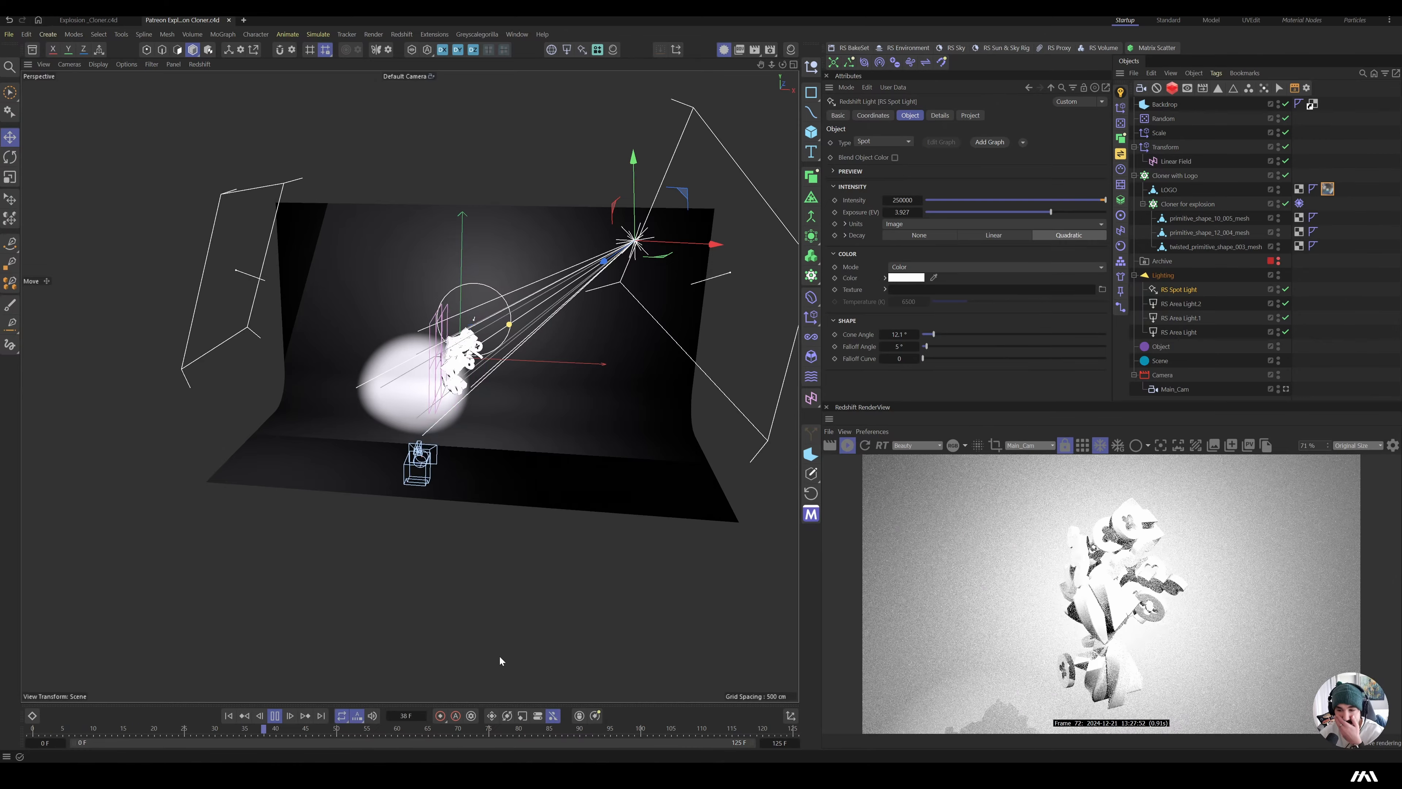
pyautogui.click(274, 715)
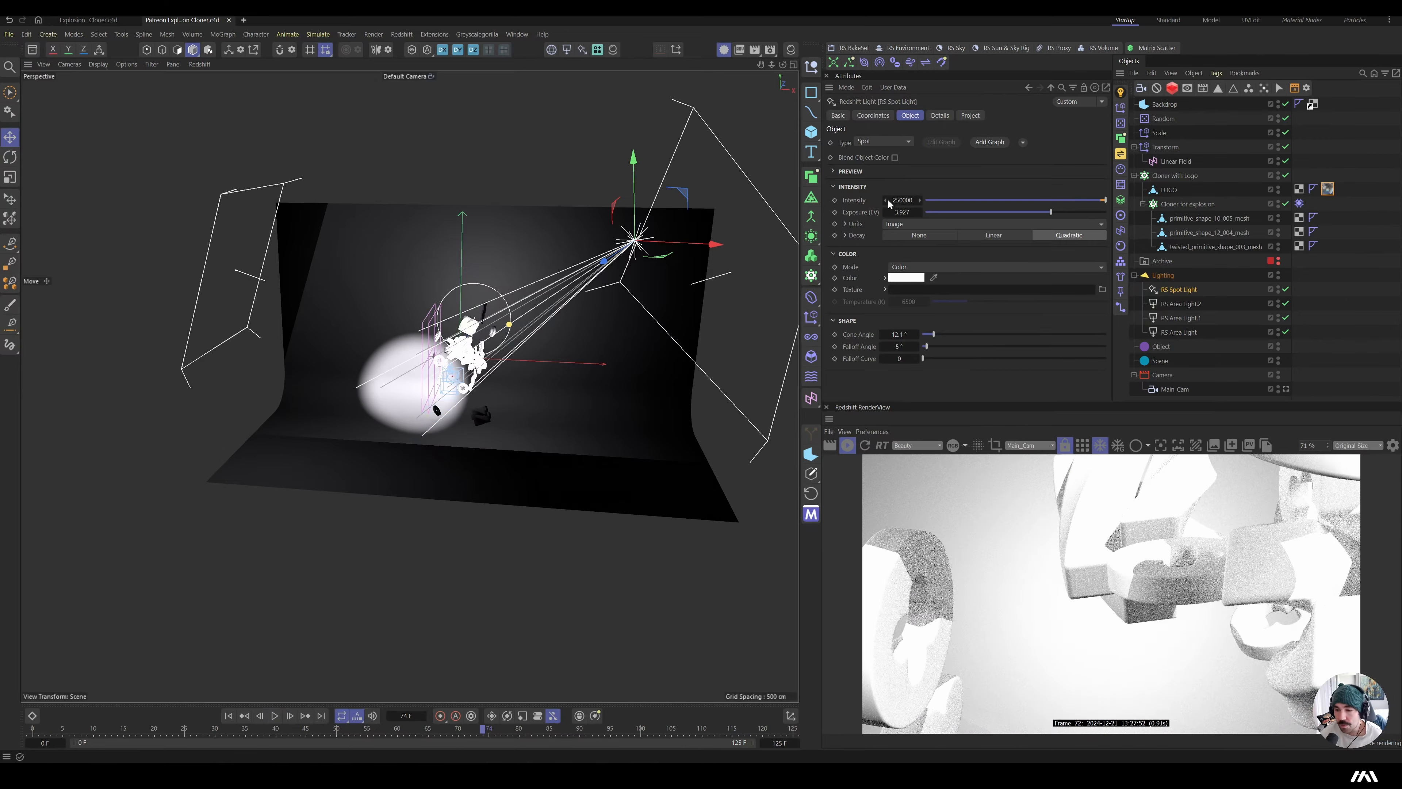
# - Select primitive_shape_10_005_mesh under the explosion cloner, go to frame 49, and create a new RS Standard material
pyautogui.click(1212, 222)
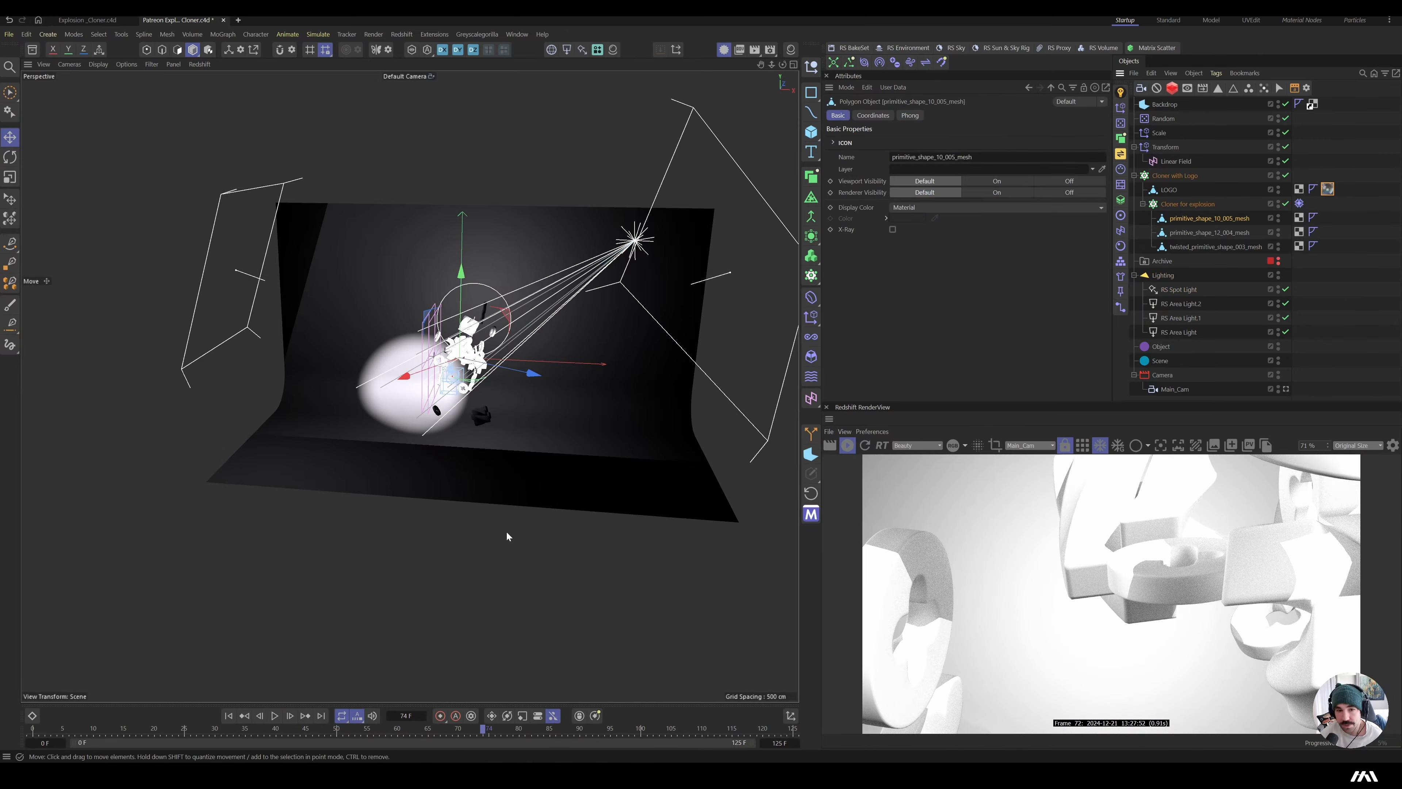
pyautogui.click(308, 730)
pyautogui.moveTo(308, 729)
pyautogui.mouseDown()
pyautogui.moveTo(497, 731)
pyautogui.moveTo(282, 732)
pyautogui.moveTo(330, 731)
pyautogui.mouseUp()
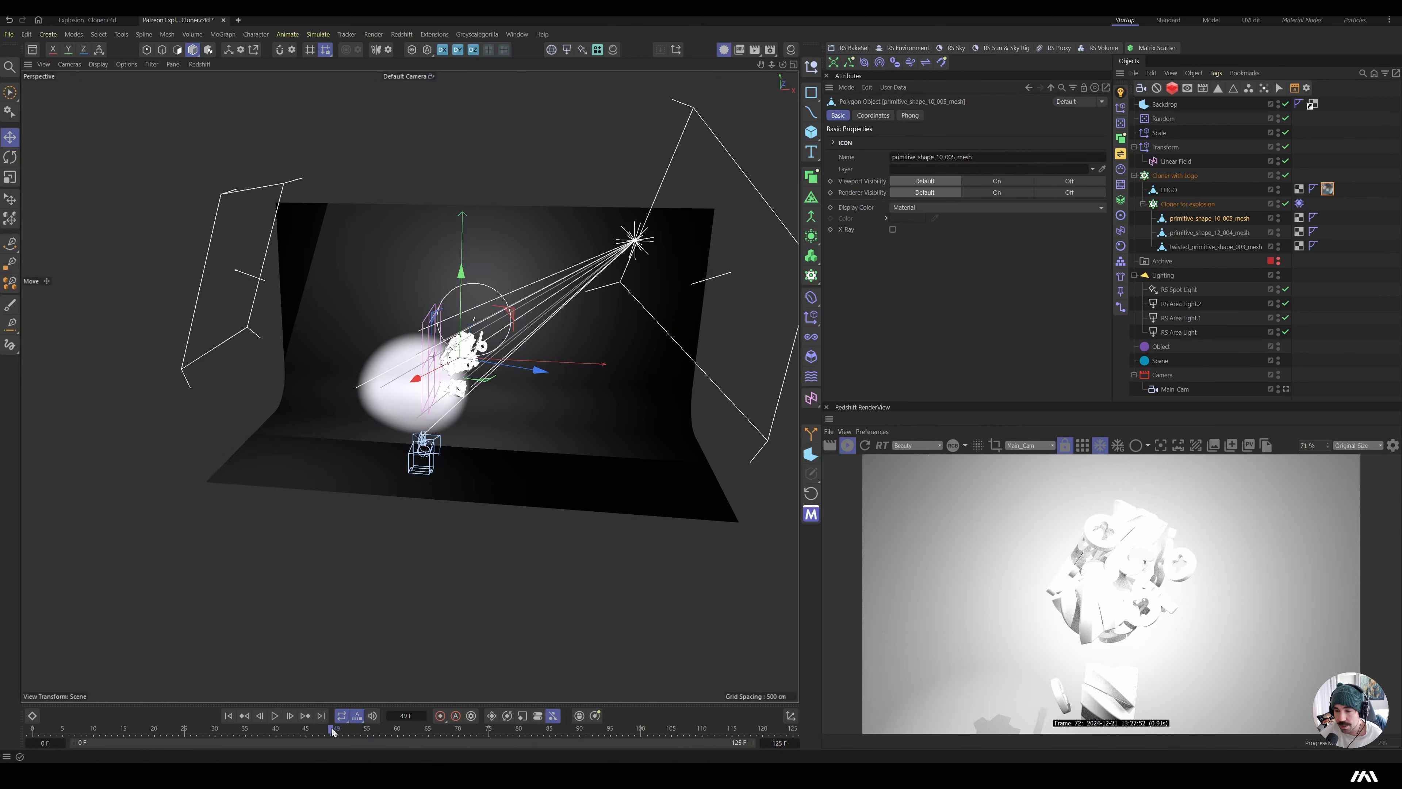
pyautogui.click(612, 50)
pyautogui.click(682, 57)
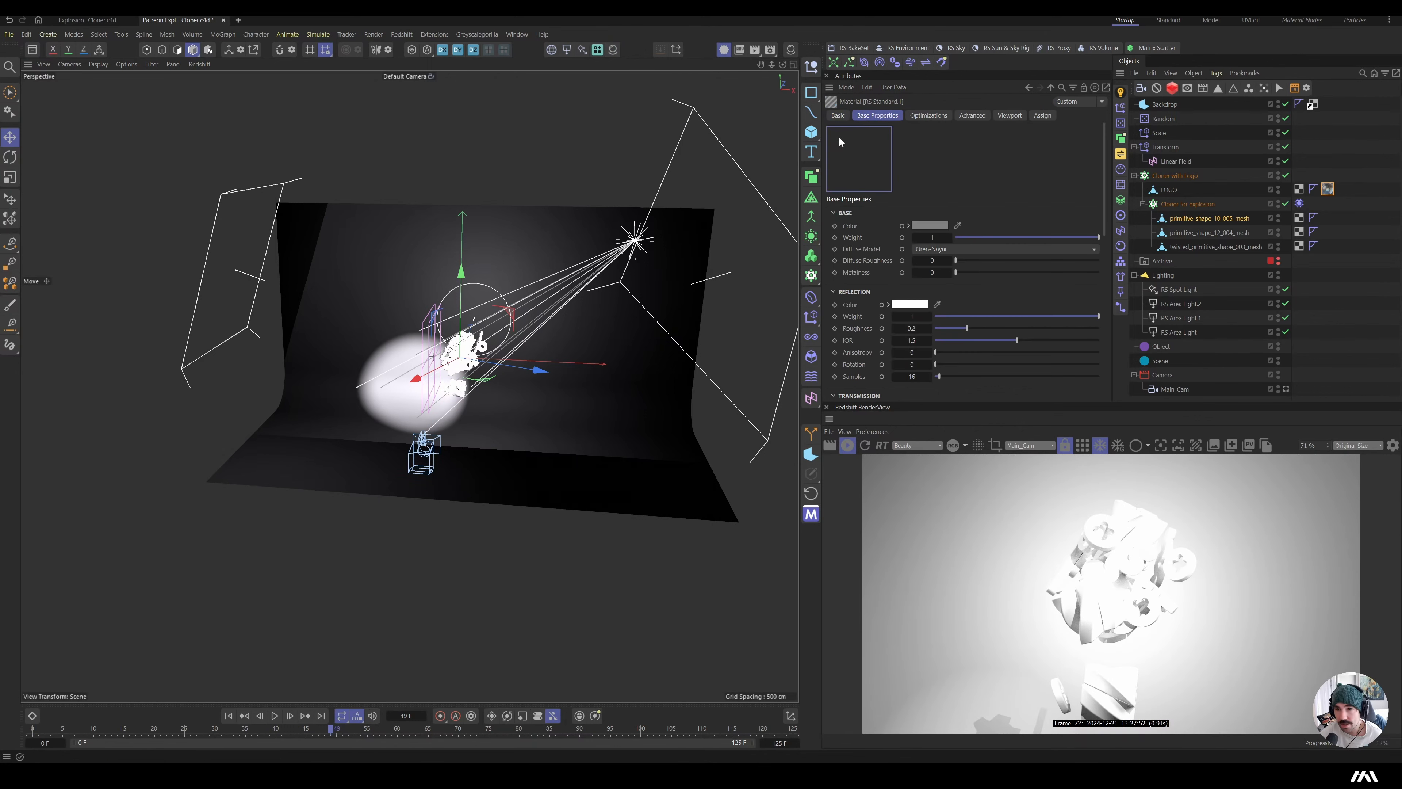
# - Assign the new RS Standard.1 material to primitive_shape_10_005_mesh and open the material's node graph
pyautogui.moveTo(1189, 221); pyautogui.dragTo(1193, 218)
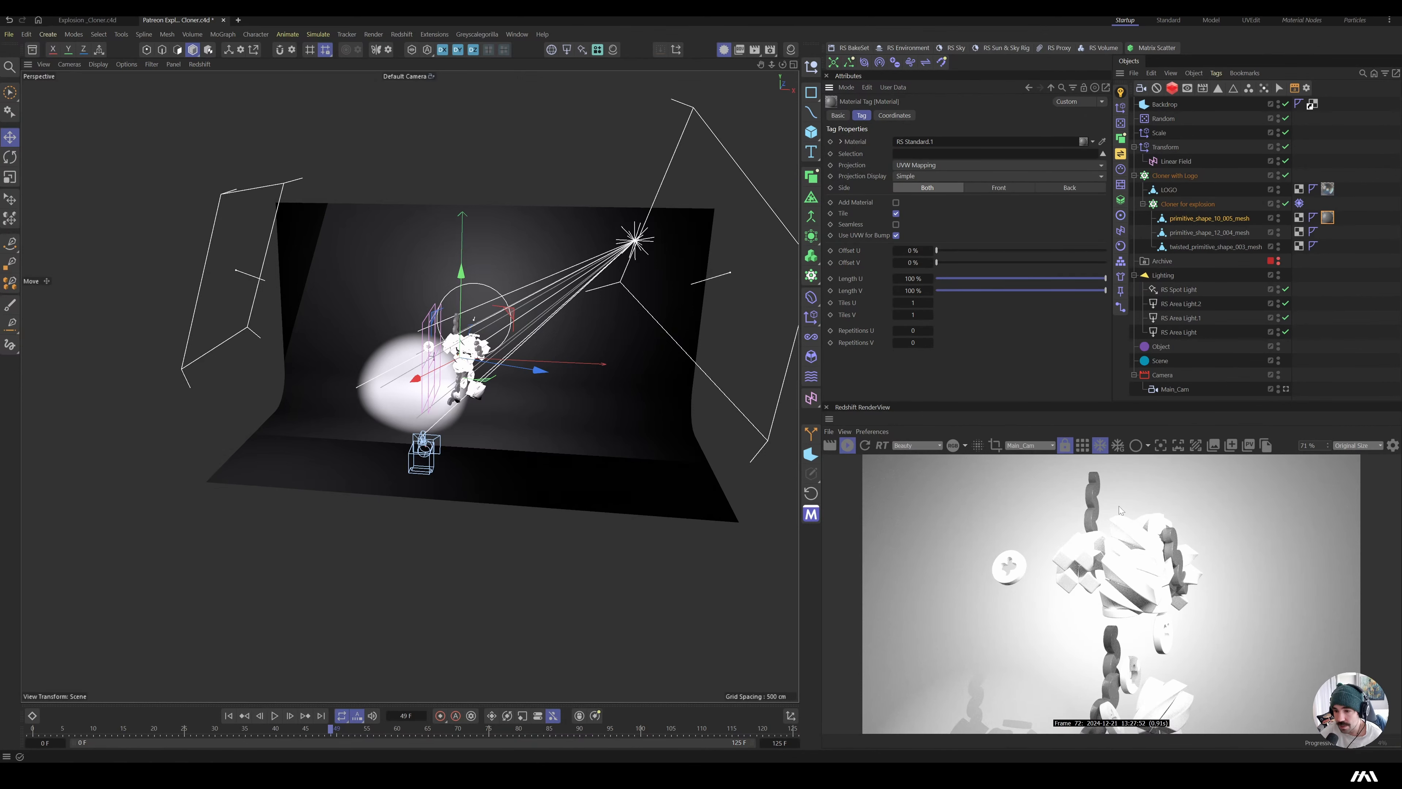
pyautogui.doubleClick(1328, 217)
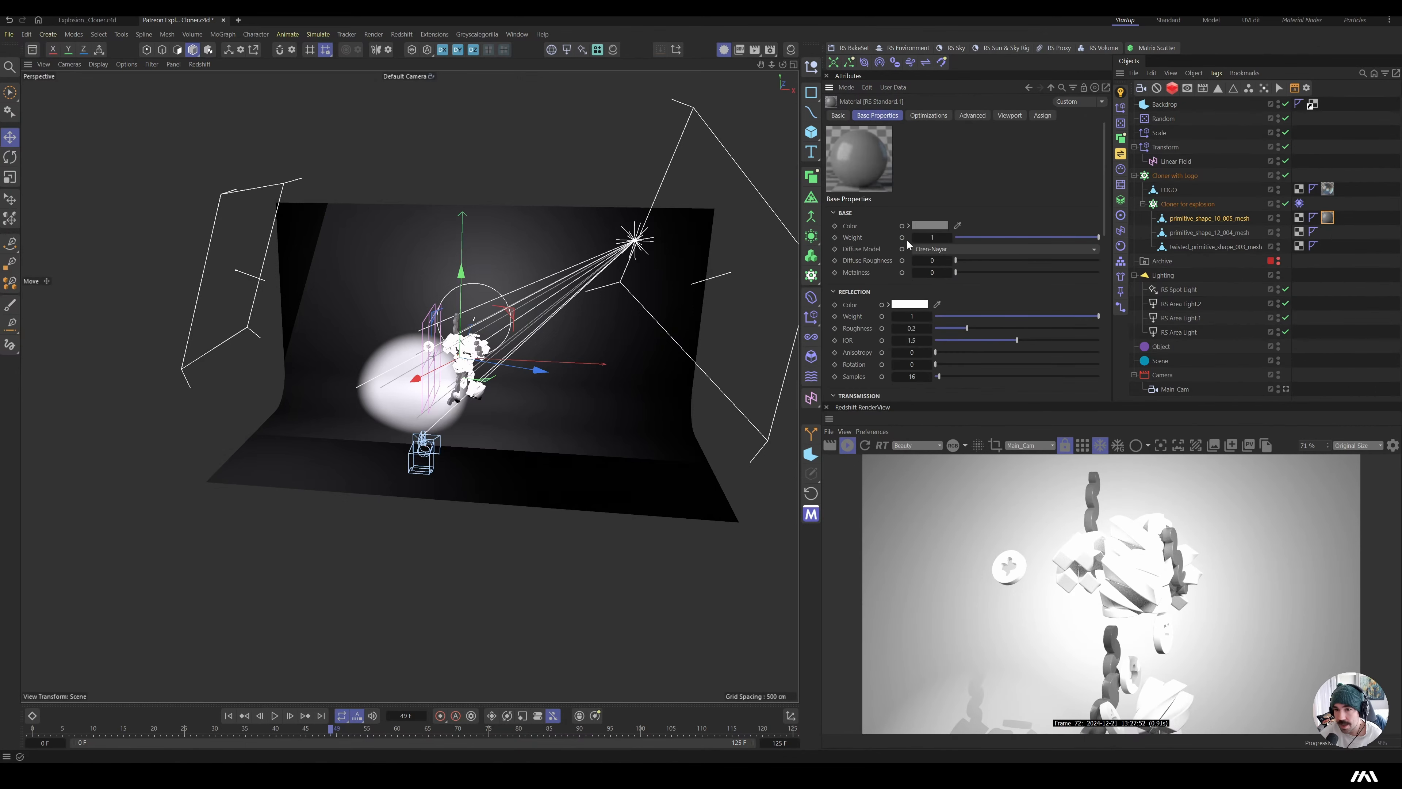
pyautogui.rightClick(903, 227)
pyautogui.click(949, 340)
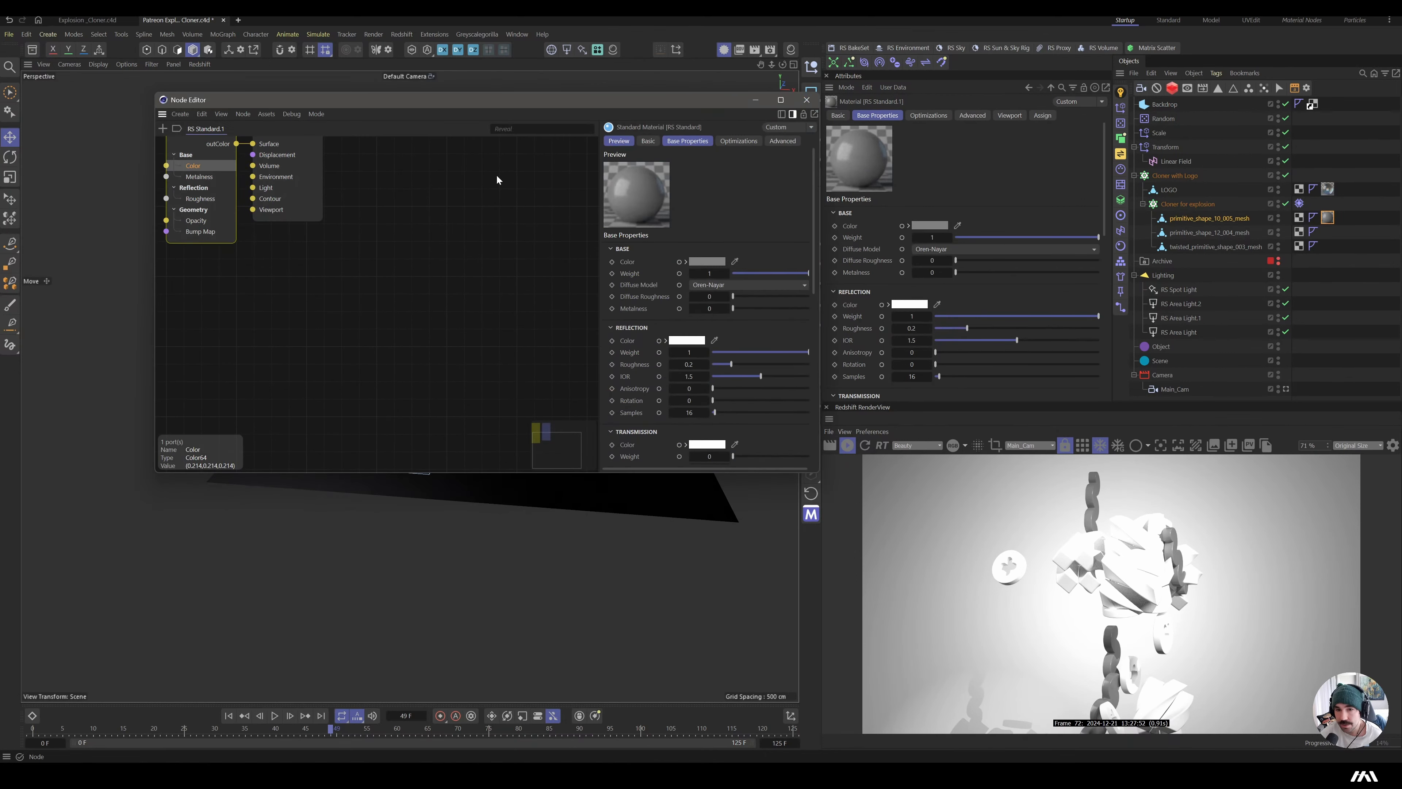
# - Add a Jitter node and connect its color output to the RS Standard base color
pyautogui.scroll(4, 406, 285)
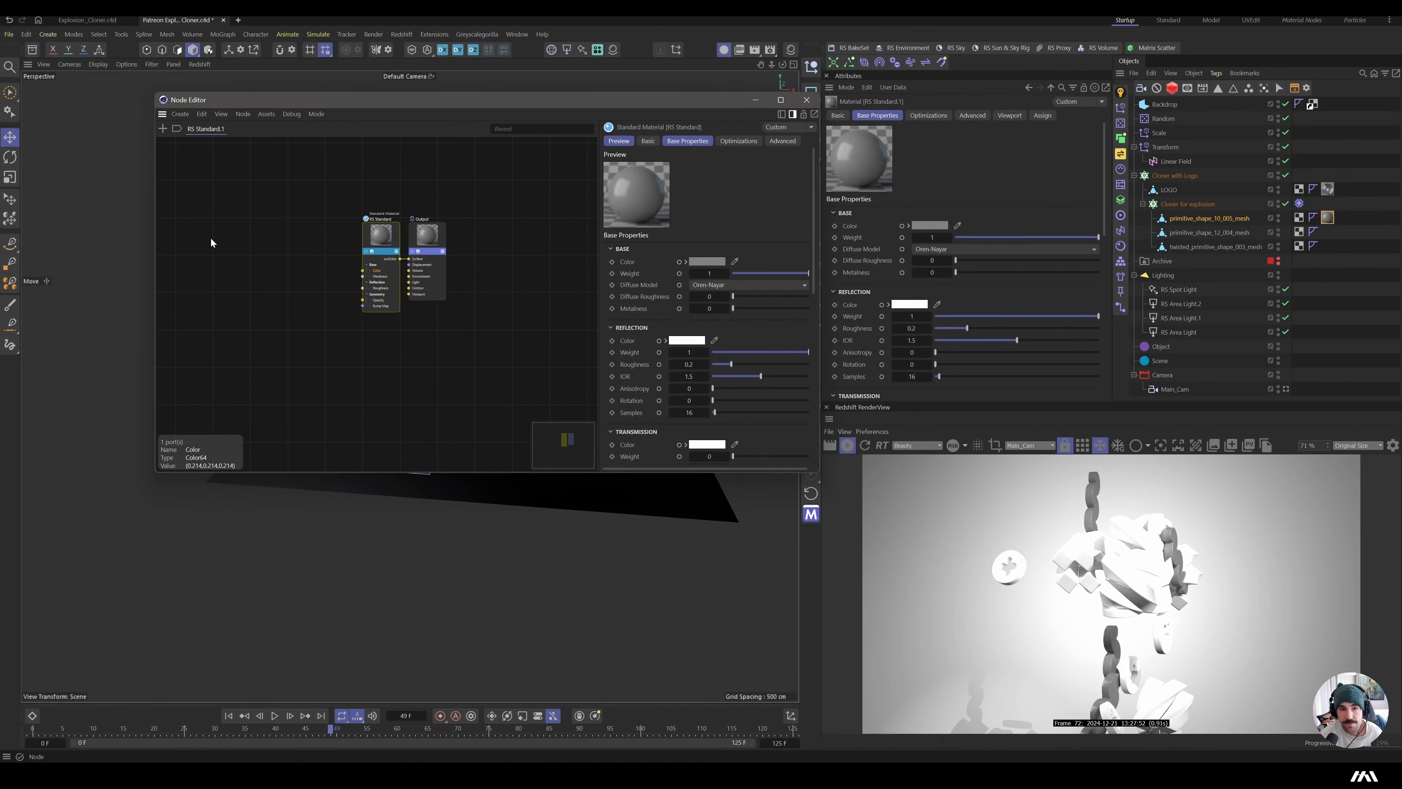
pyautogui.doubleClick(247, 240)
pyautogui.write('jitter')
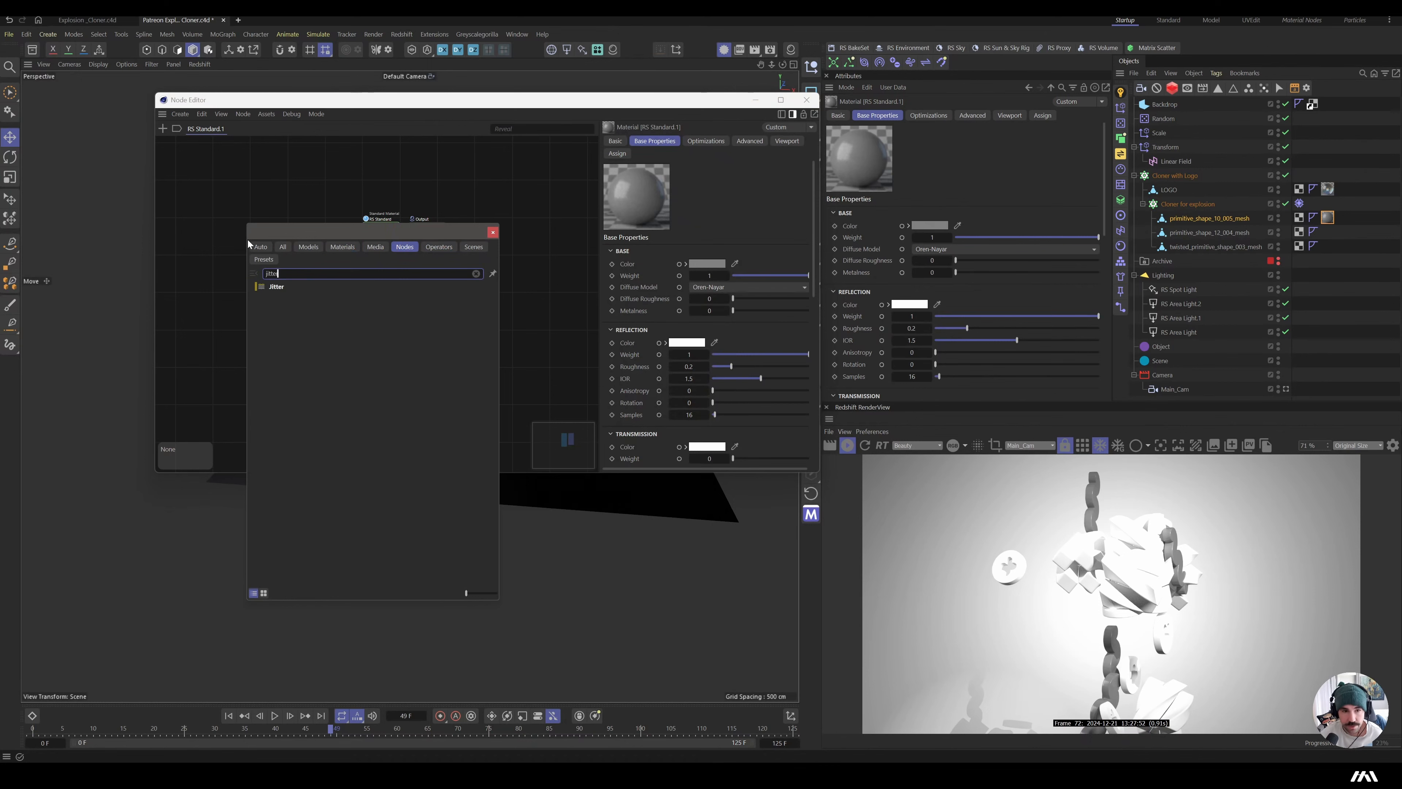
pyautogui.doubleClick(268, 287)
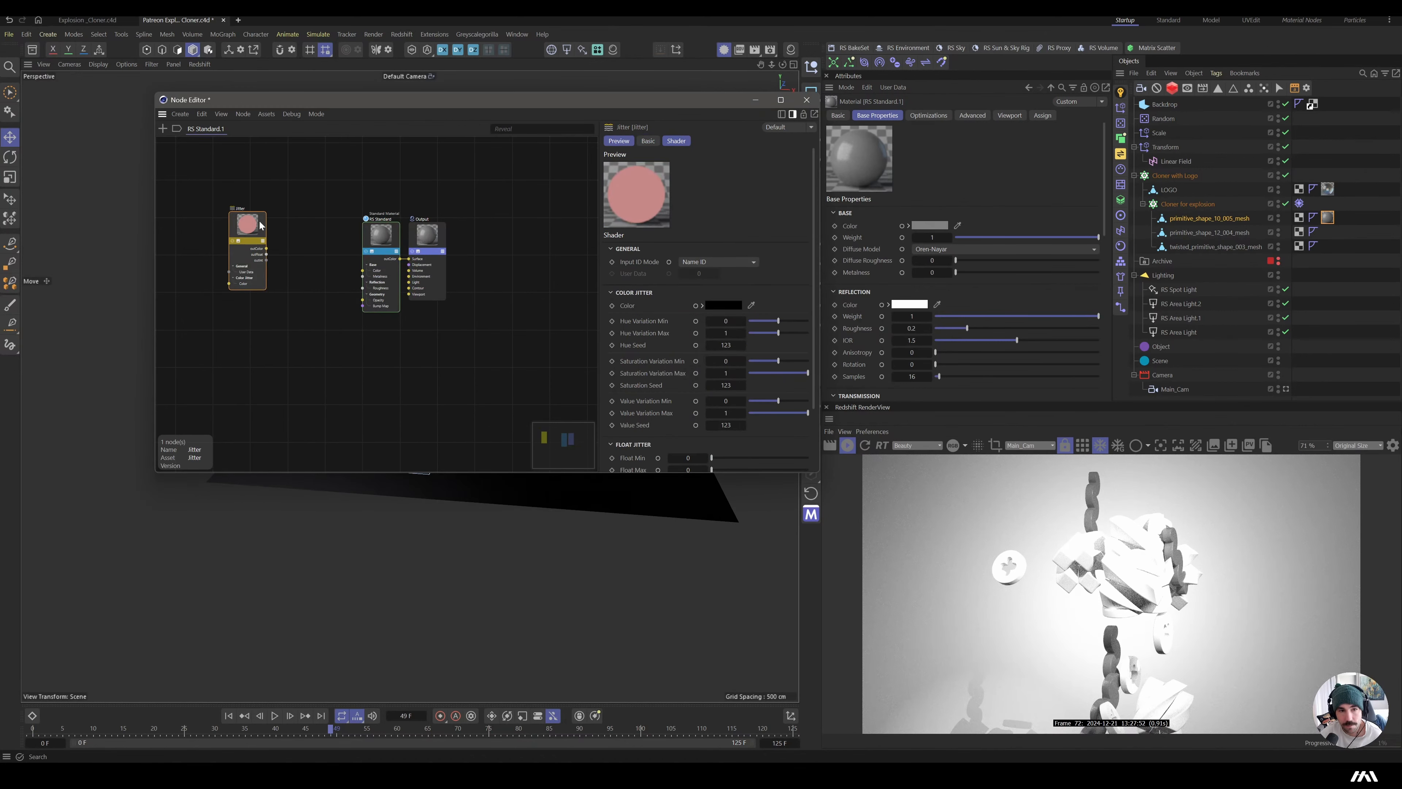
pyautogui.moveTo(261, 224); pyautogui.dragTo(363, 271)
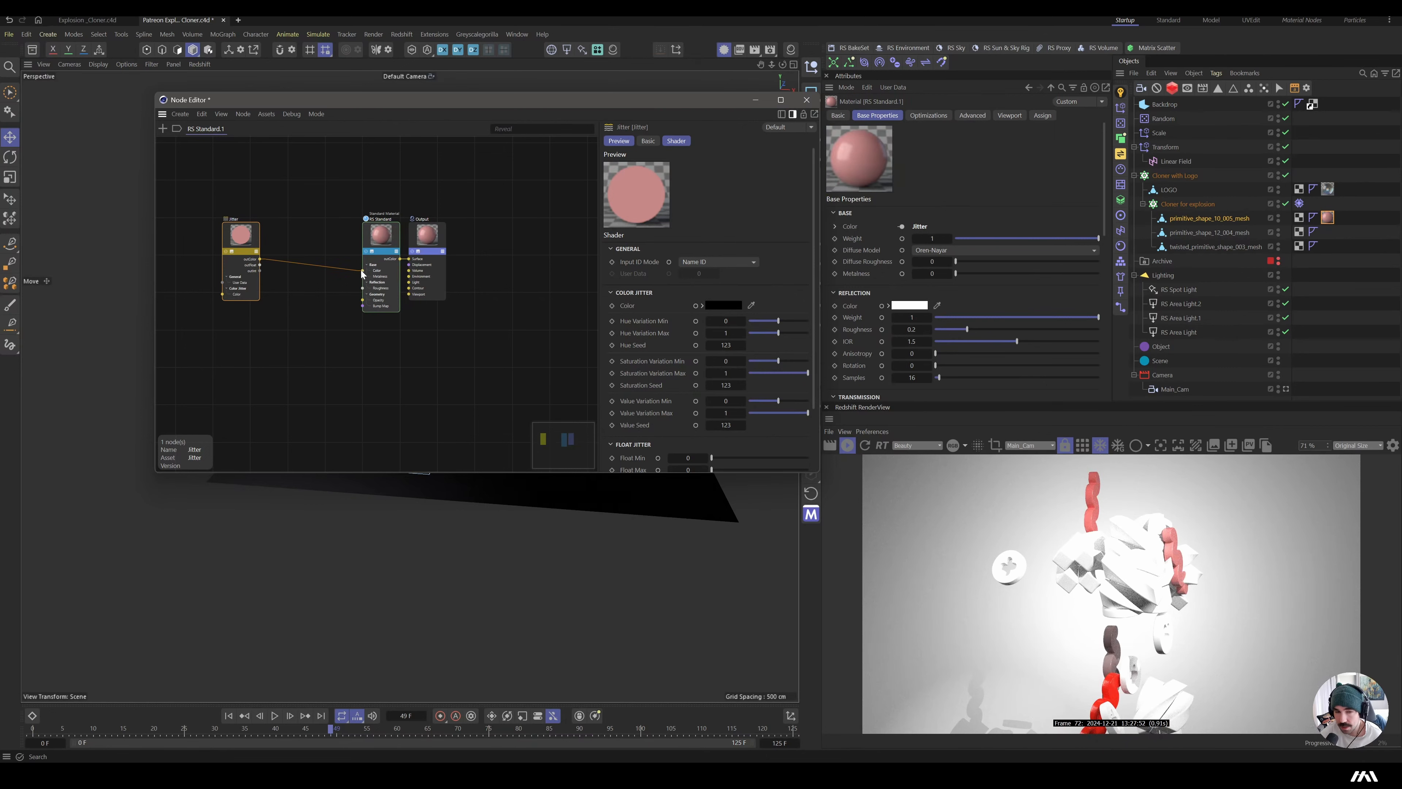
# - Insert a Ramp node into the connection between the Jitter node and the base color
pyautogui.doubleClick(303, 237)
pyautogui.write('ramp')
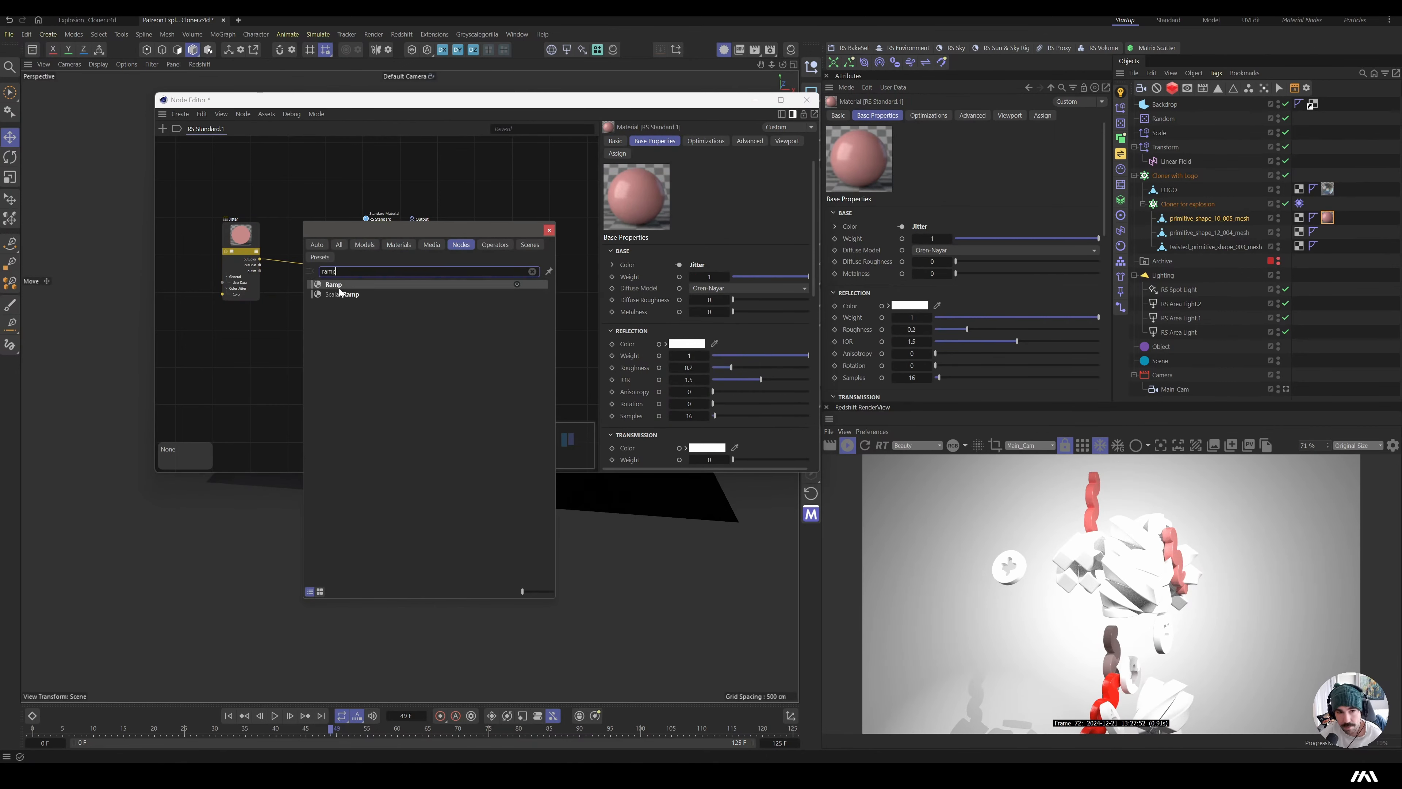
pyautogui.moveTo(338, 285); pyautogui.dragTo(291, 265)
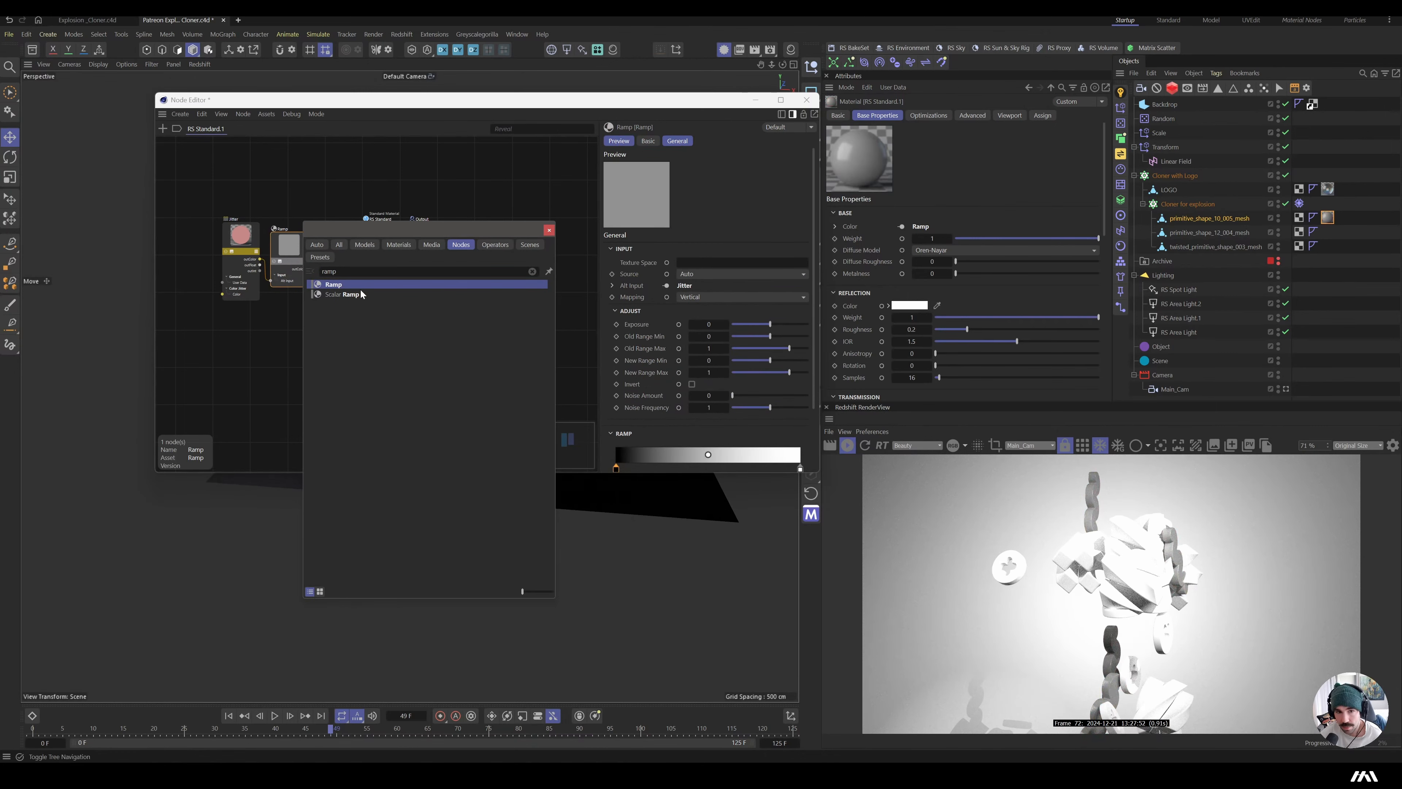
pyautogui.click(549, 230)
# - Fill the Ramp's gradient with the saved swatch group containing teal, mint, lavender and purple
pyautogui.doubleClick(616, 468)
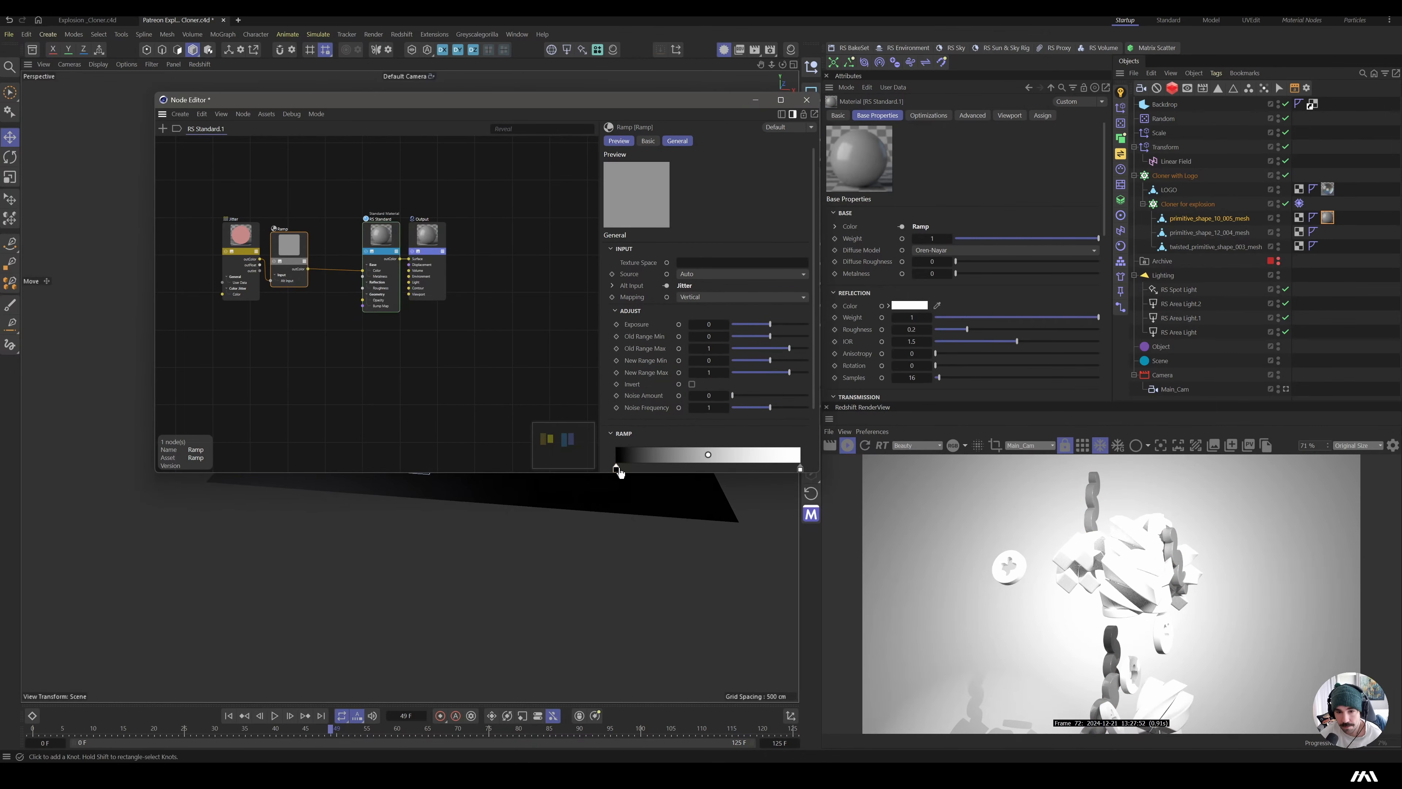
pyautogui.click(654, 467)
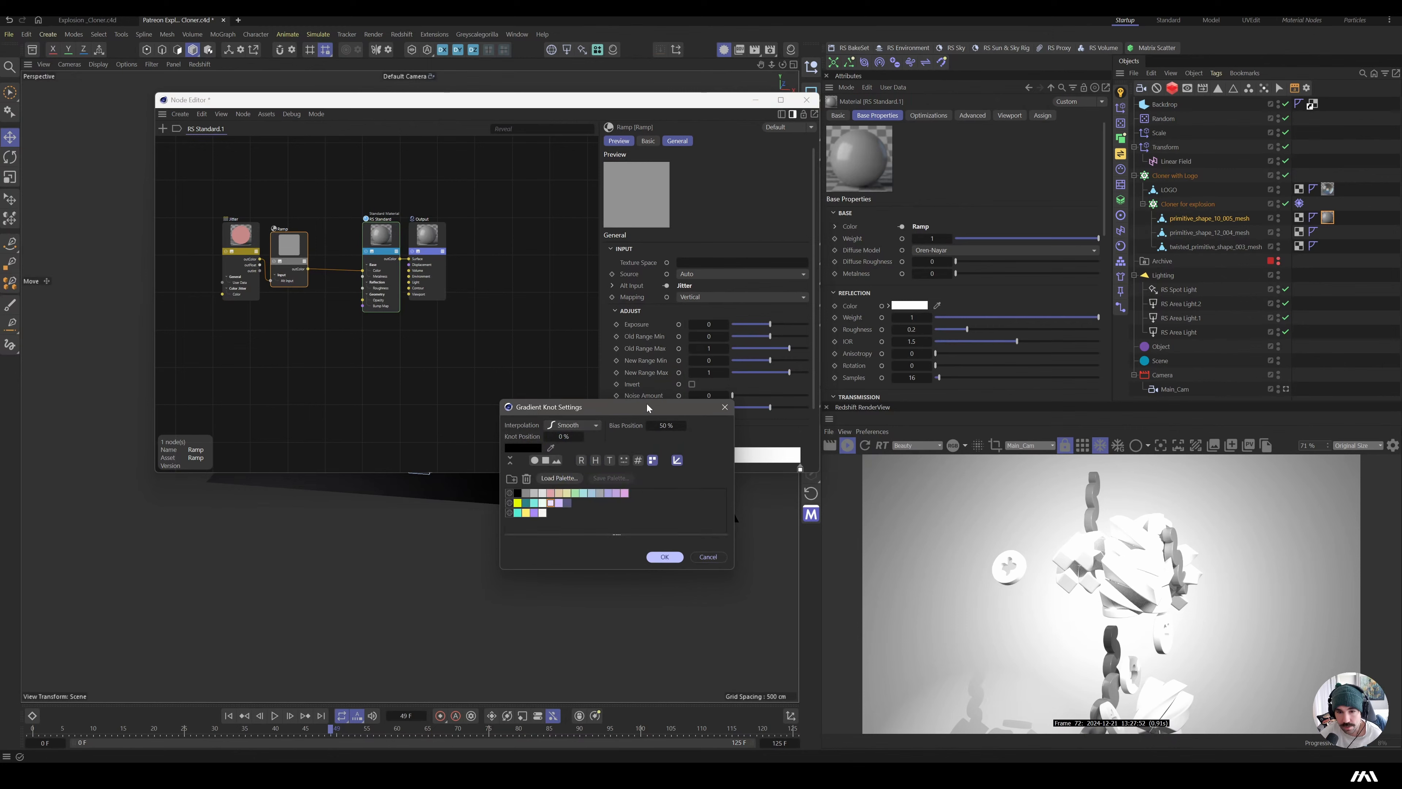
pyautogui.moveTo(644, 407); pyautogui.dragTo(456, 376)
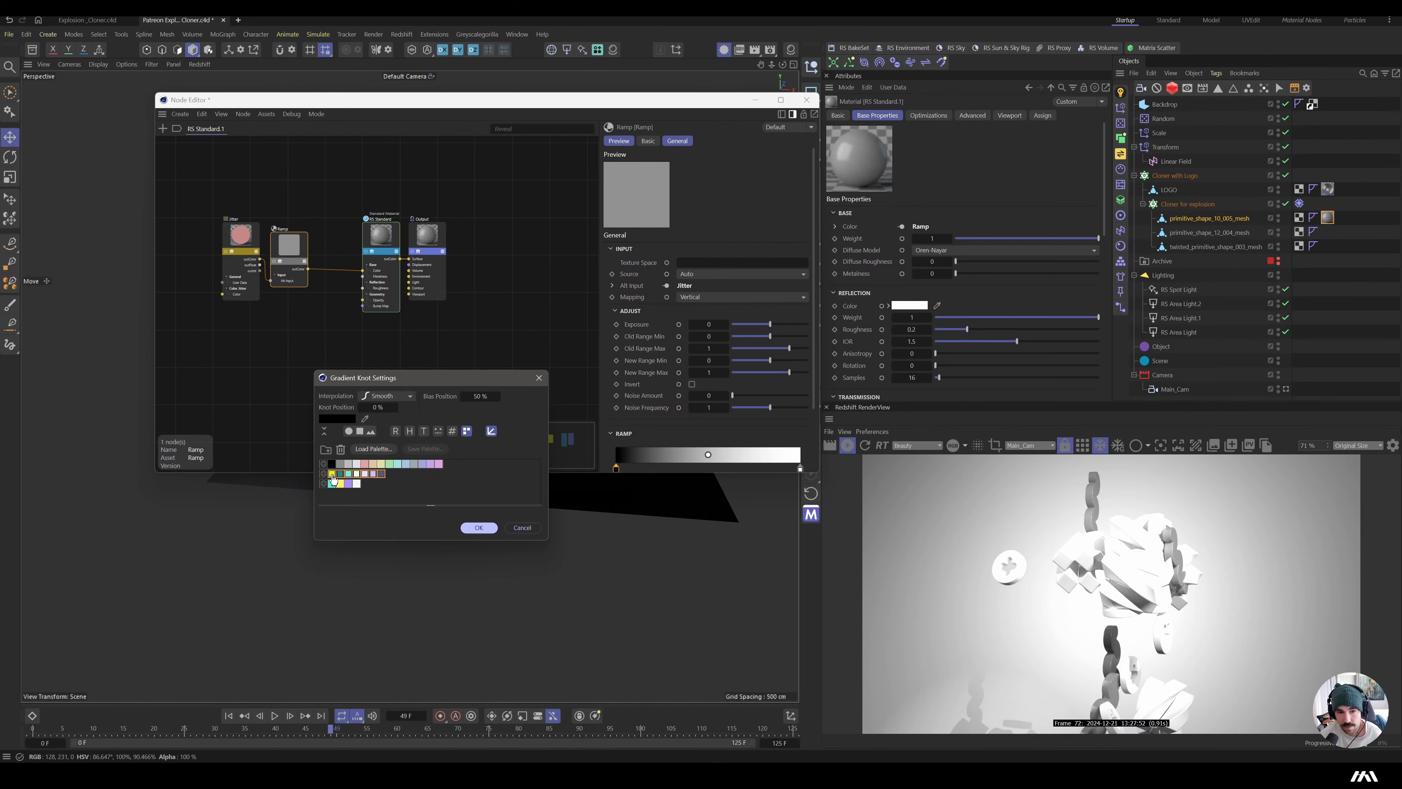
pyautogui.moveTo(636, 456); pyautogui.dragTo(636, 455)
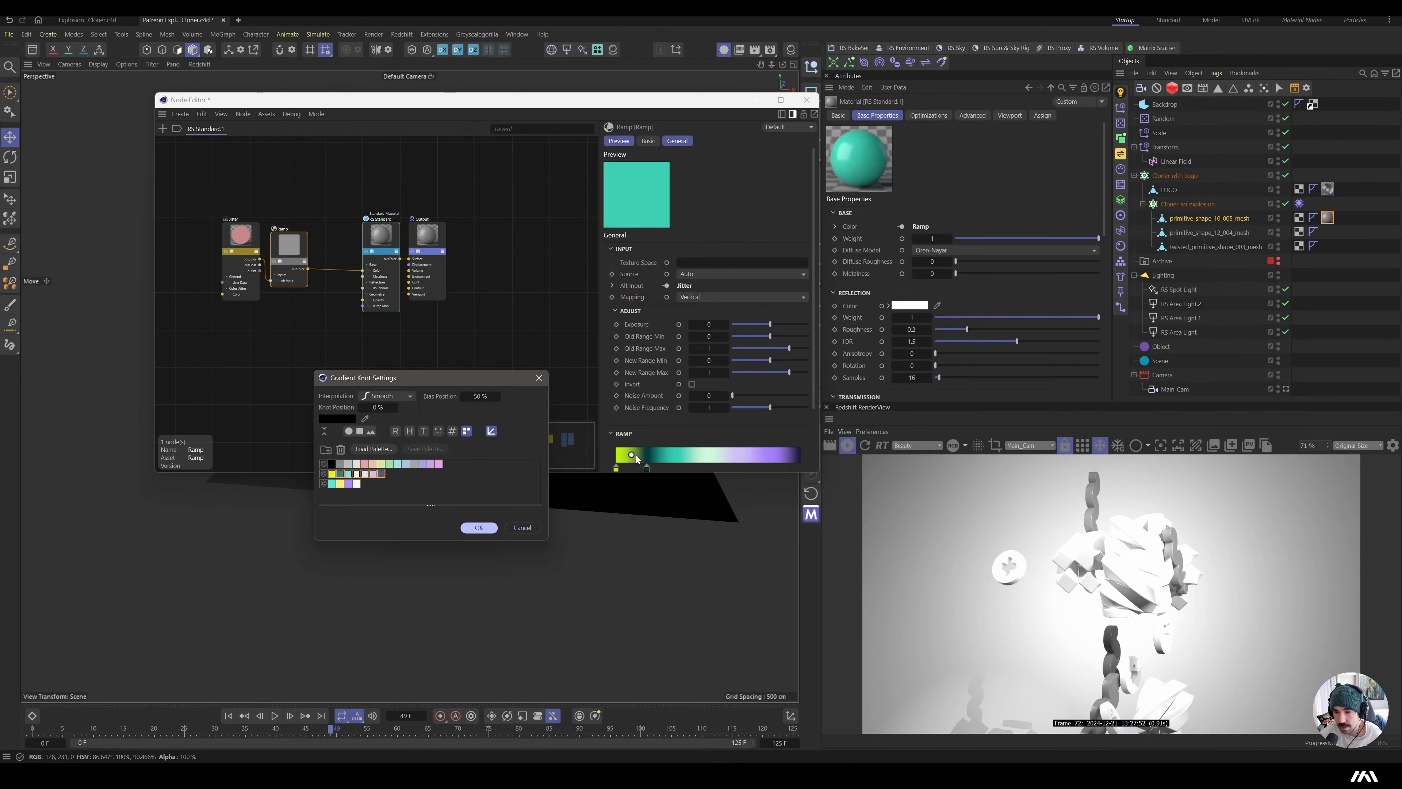
pyautogui.click(478, 527)
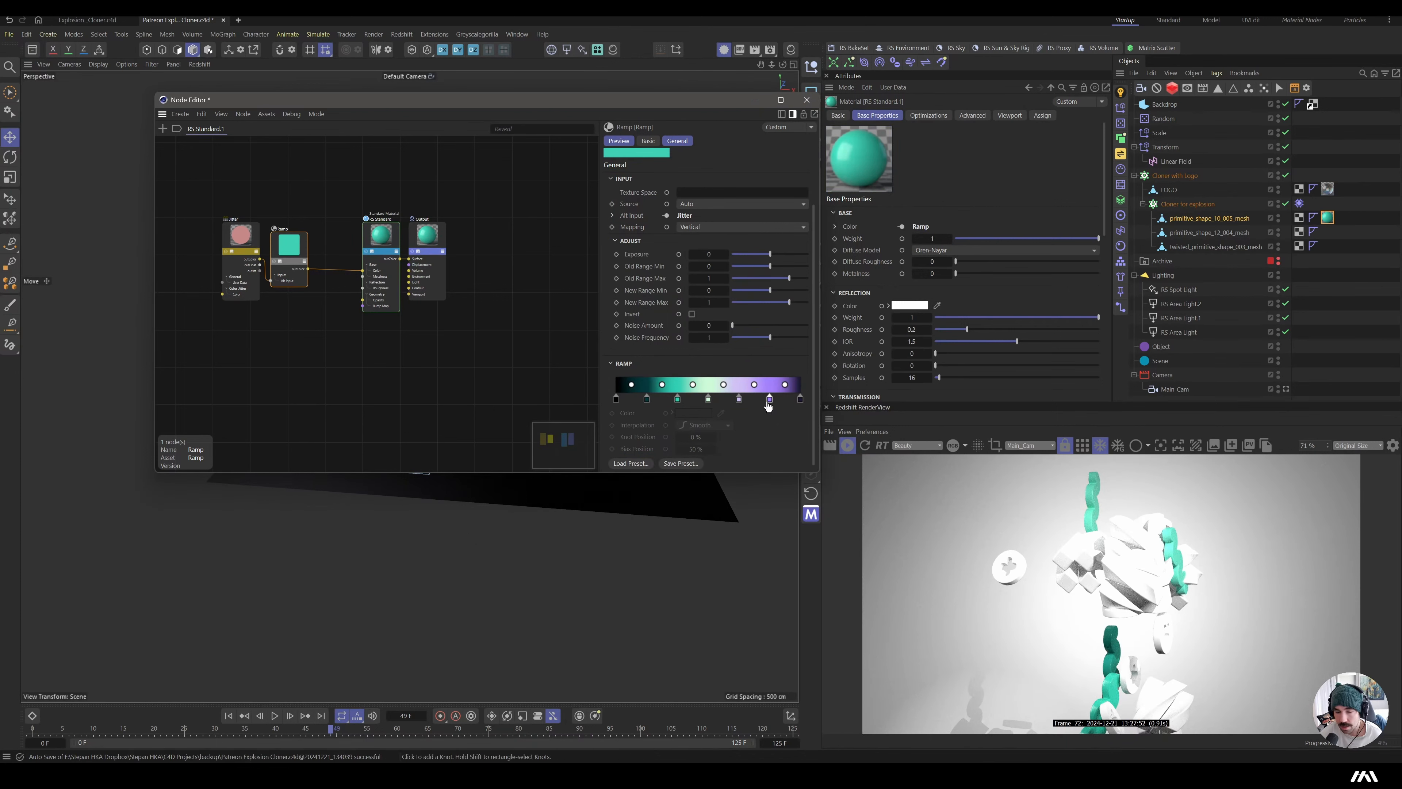
# - Set the Ramp's noise frequency to 1.638 and remove the gradient knots that precede the mint one
pyautogui.moveTo(770, 337); pyautogui.dragTo(794, 337)
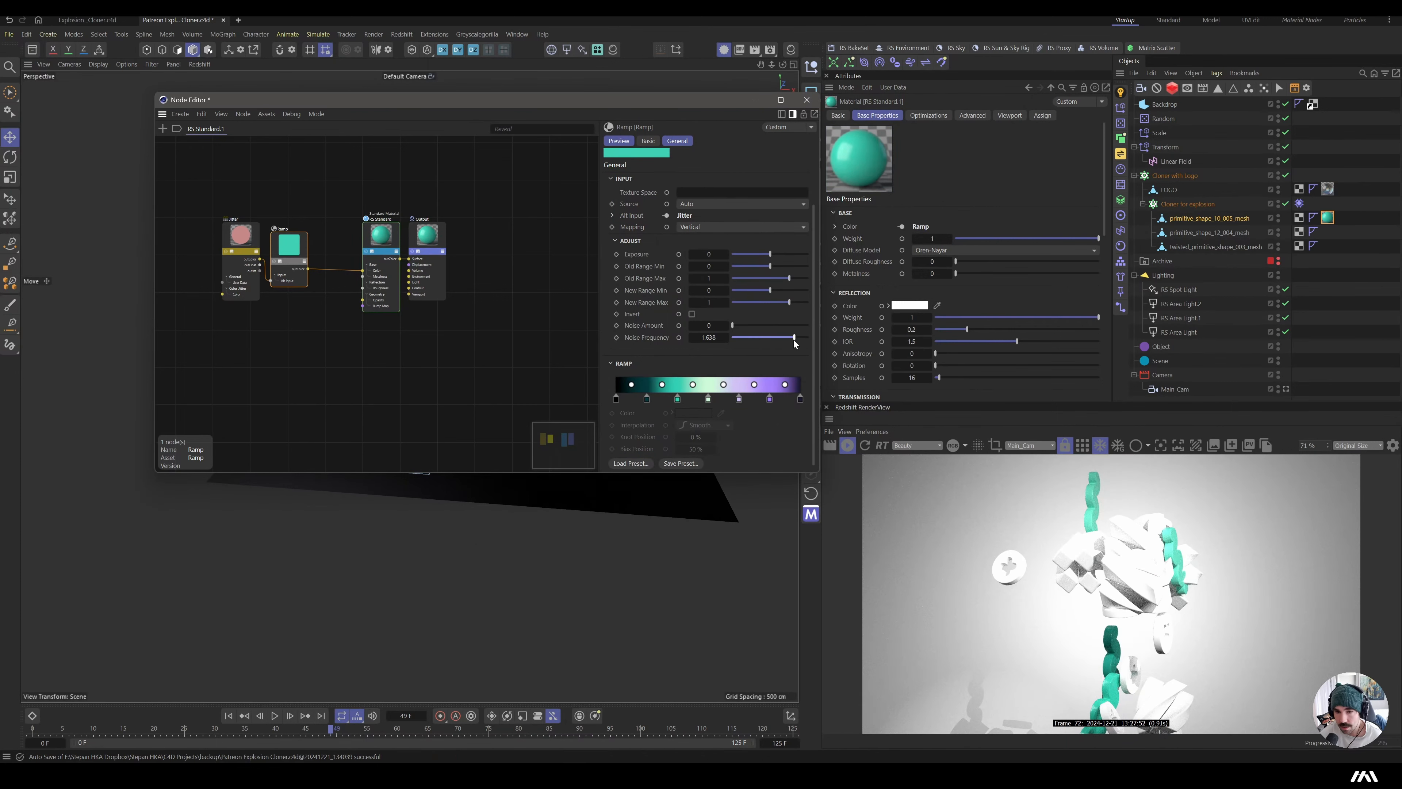
pyautogui.click(676, 399)
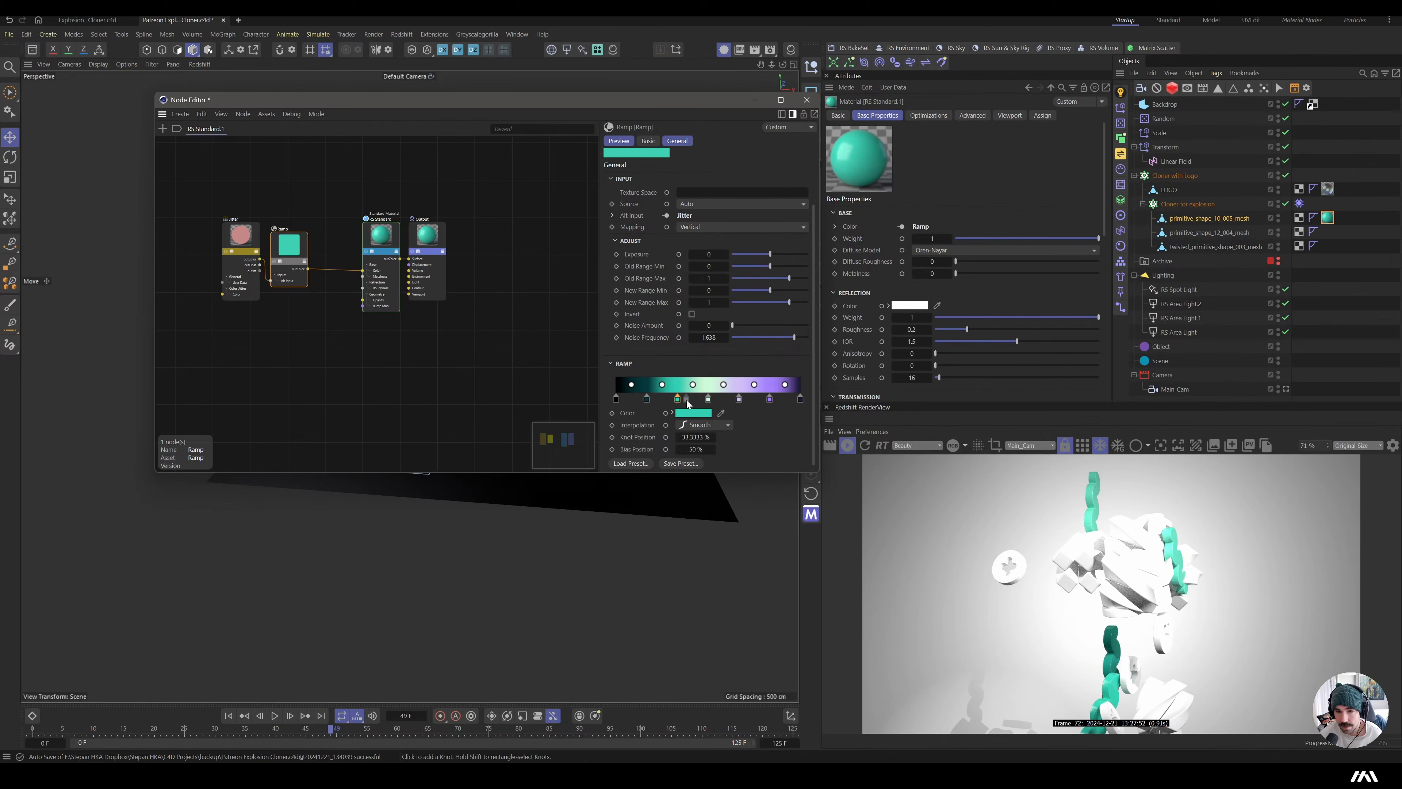
pyautogui.moveTo(676, 403)
pyautogui.mouseDown()
pyautogui.moveTo(668, 427)
pyautogui.moveTo(615, 425)
pyautogui.mouseUp()
pyautogui.click(630, 399)
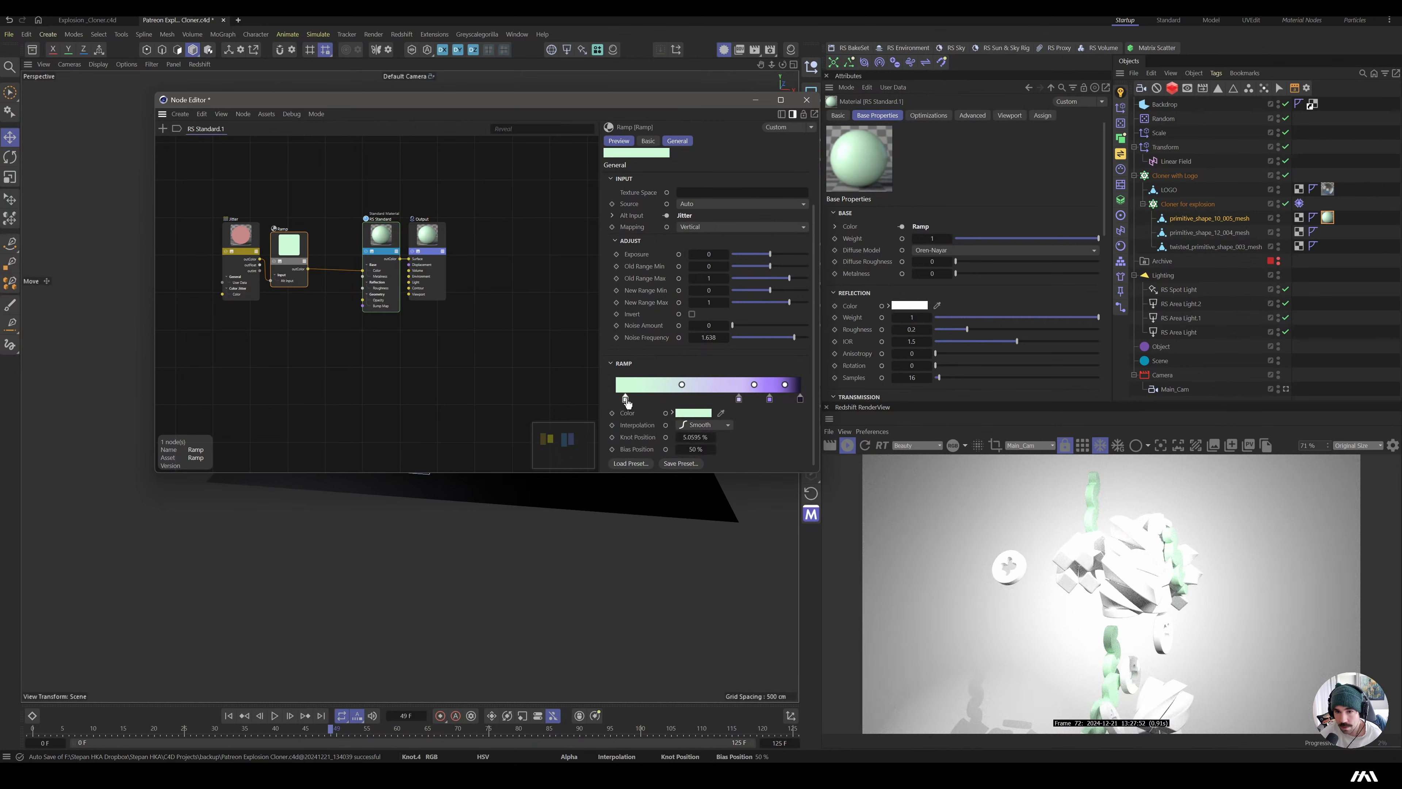
# - Reposition the gradient knots: mint at about 11%, lavender at 22%, purple at about 44% and dark navy at 61%
pyautogui.moveTo(631, 404); pyautogui.dragTo(637, 403)
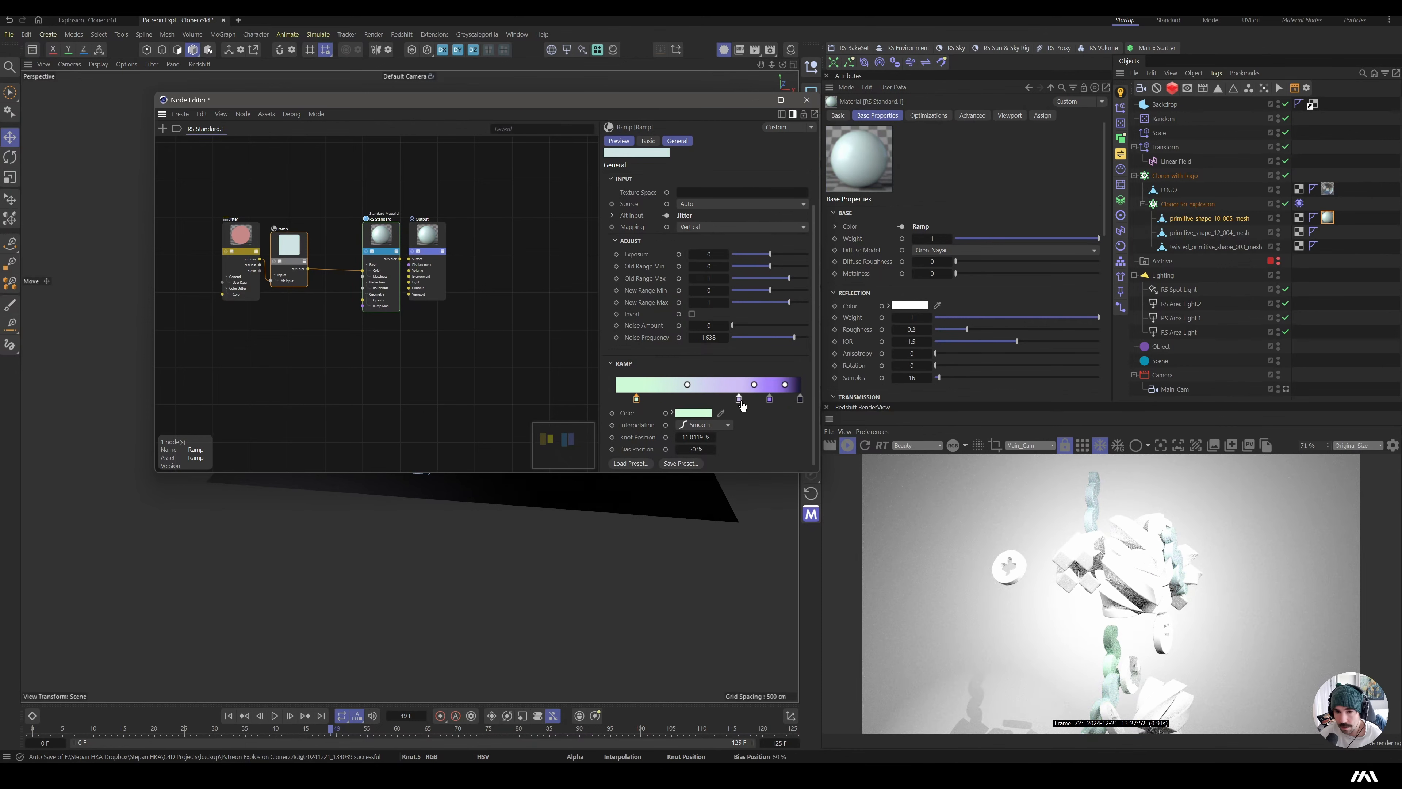
pyautogui.moveTo(740, 401); pyautogui.dragTo(658, 402)
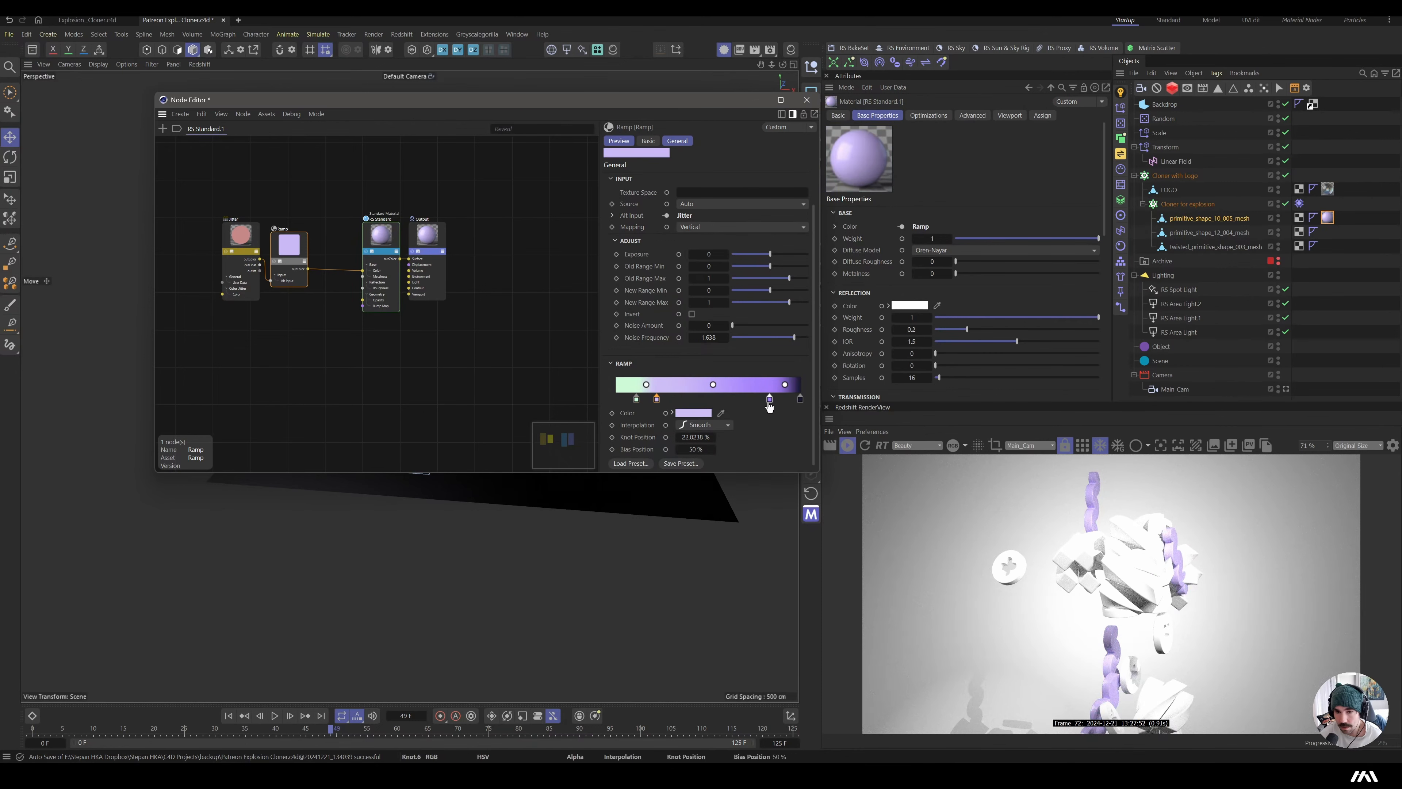
pyautogui.moveTo(770, 399); pyautogui.dragTo(629, 403)
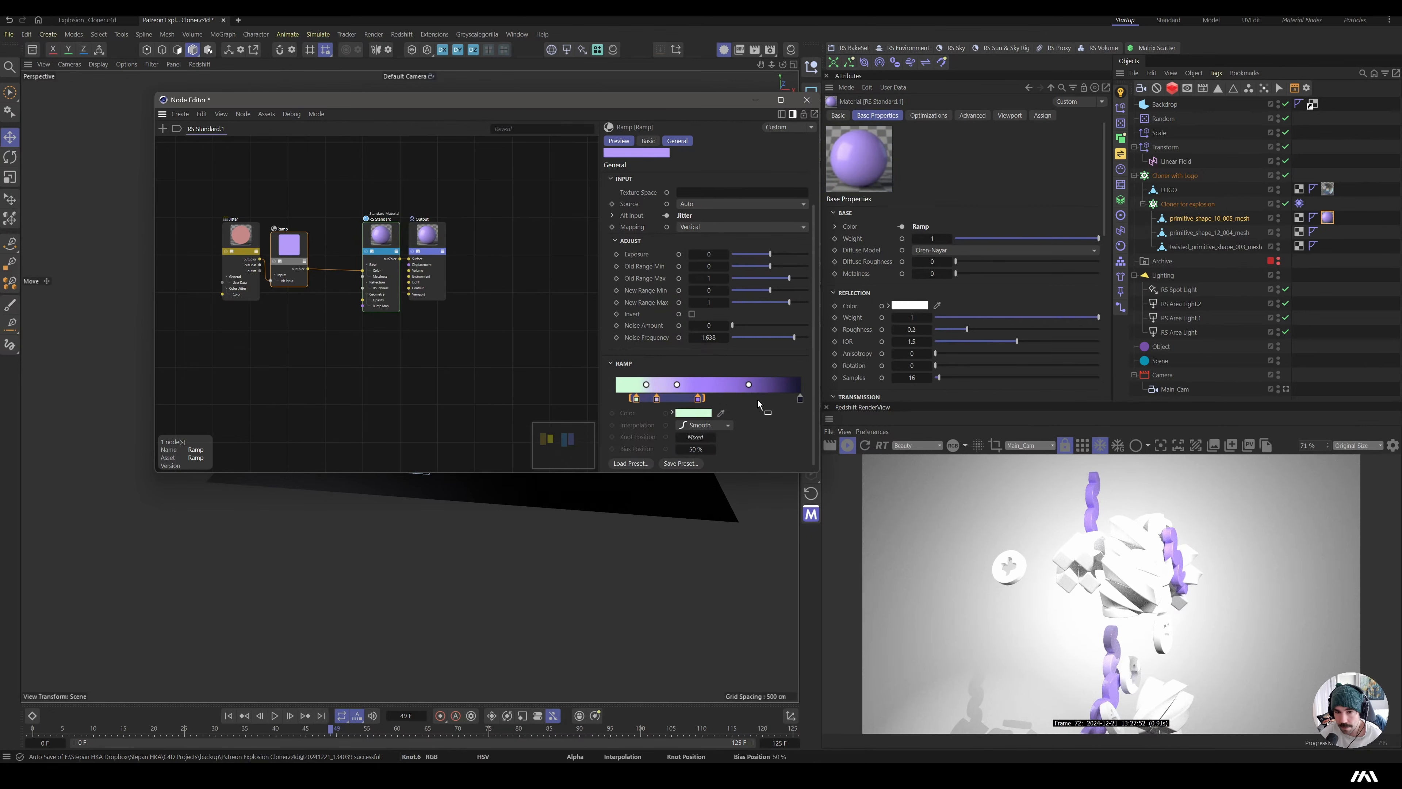
pyautogui.moveTo(800, 399); pyautogui.dragTo(729, 400)
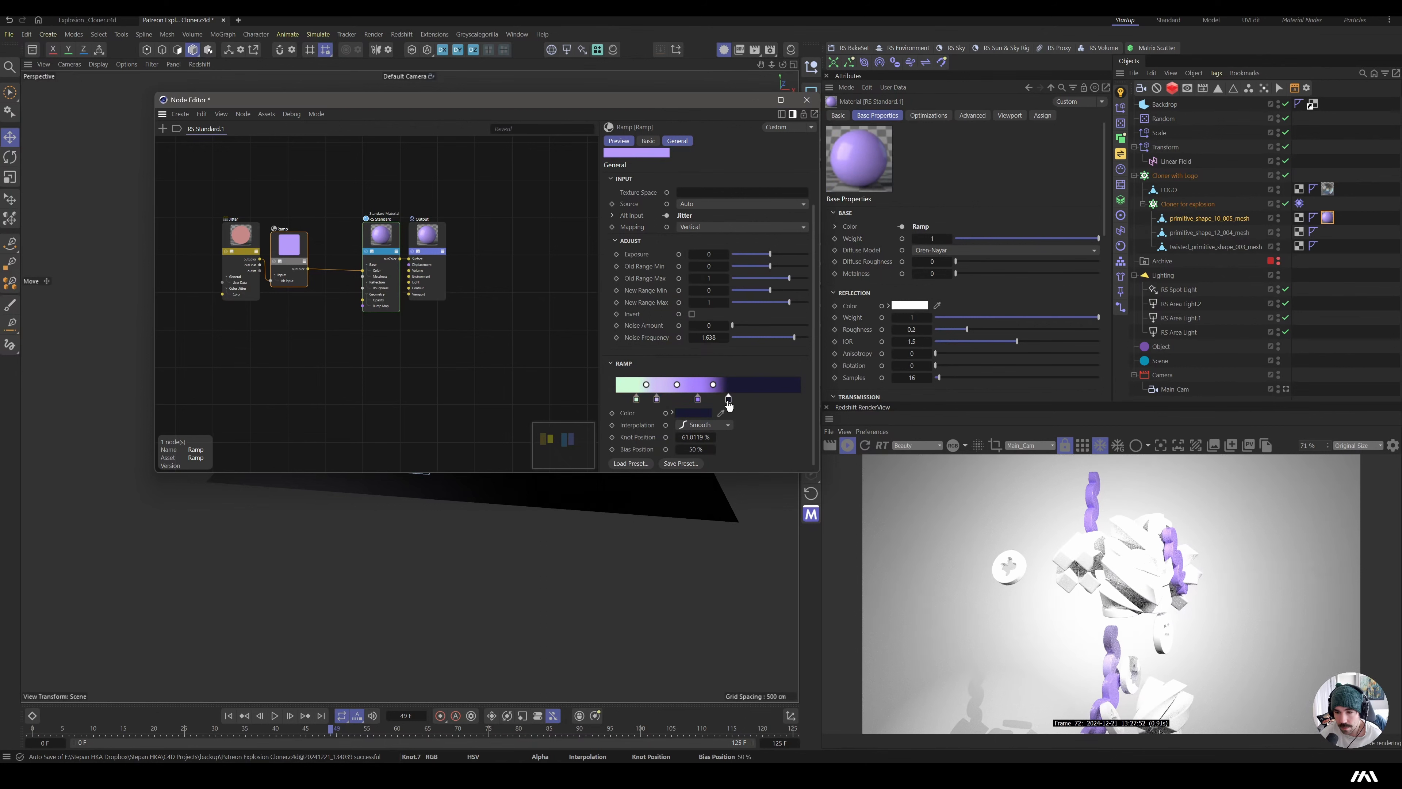
# - Select all four gradient knots and set their interpolation to Step
pyautogui.keyDown('shift'); pyautogui.click(637, 402); pyautogui.keyUp('shift')
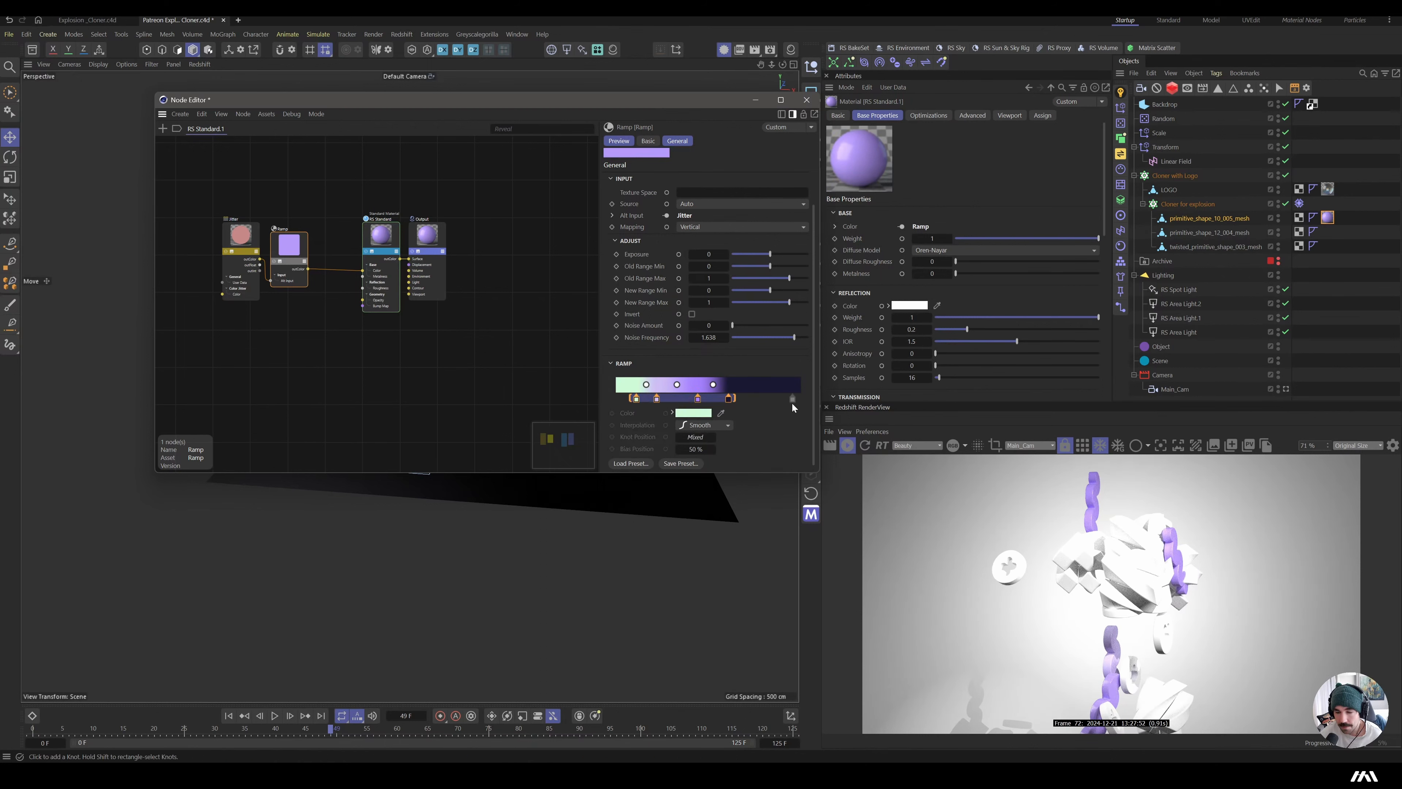
pyautogui.click(692, 427)
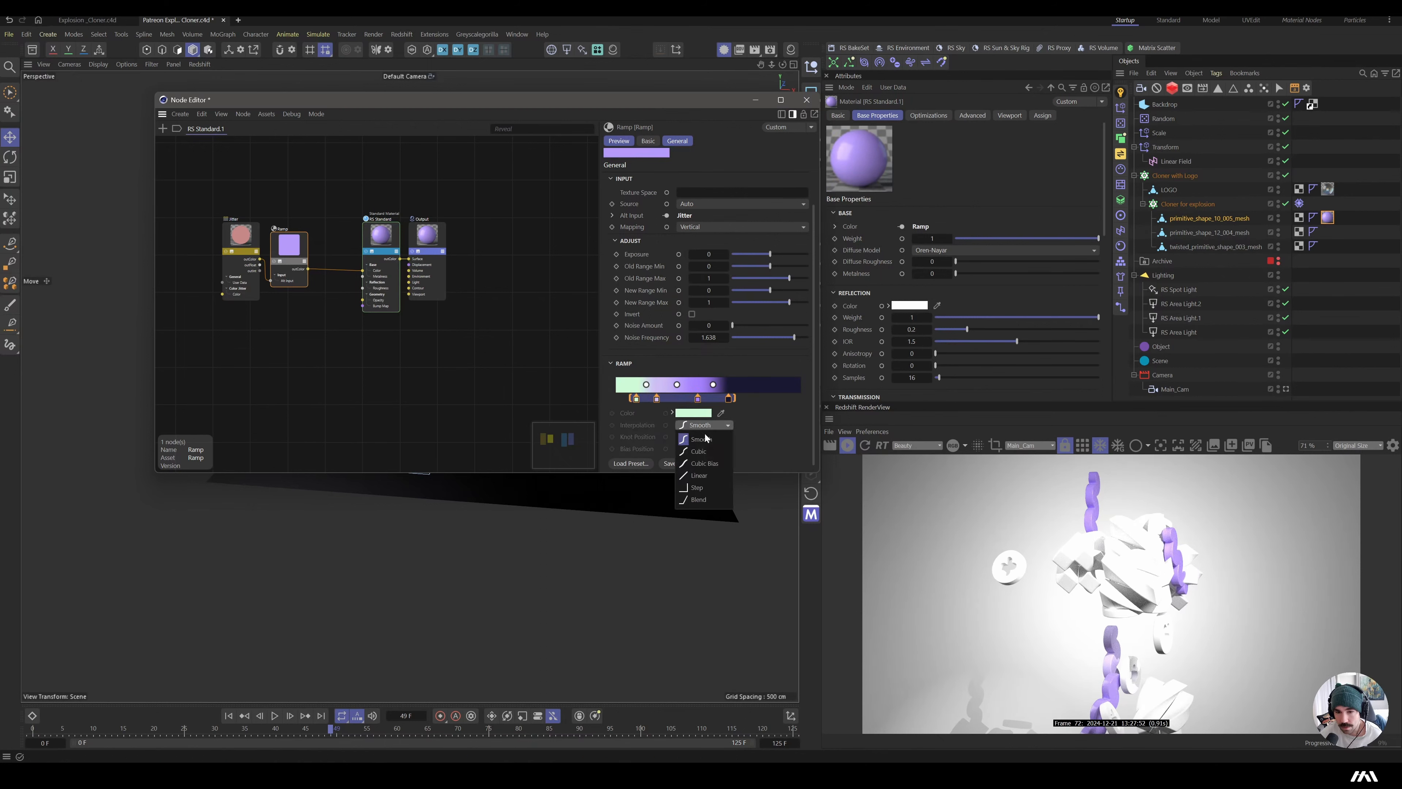
pyautogui.click(704, 490)
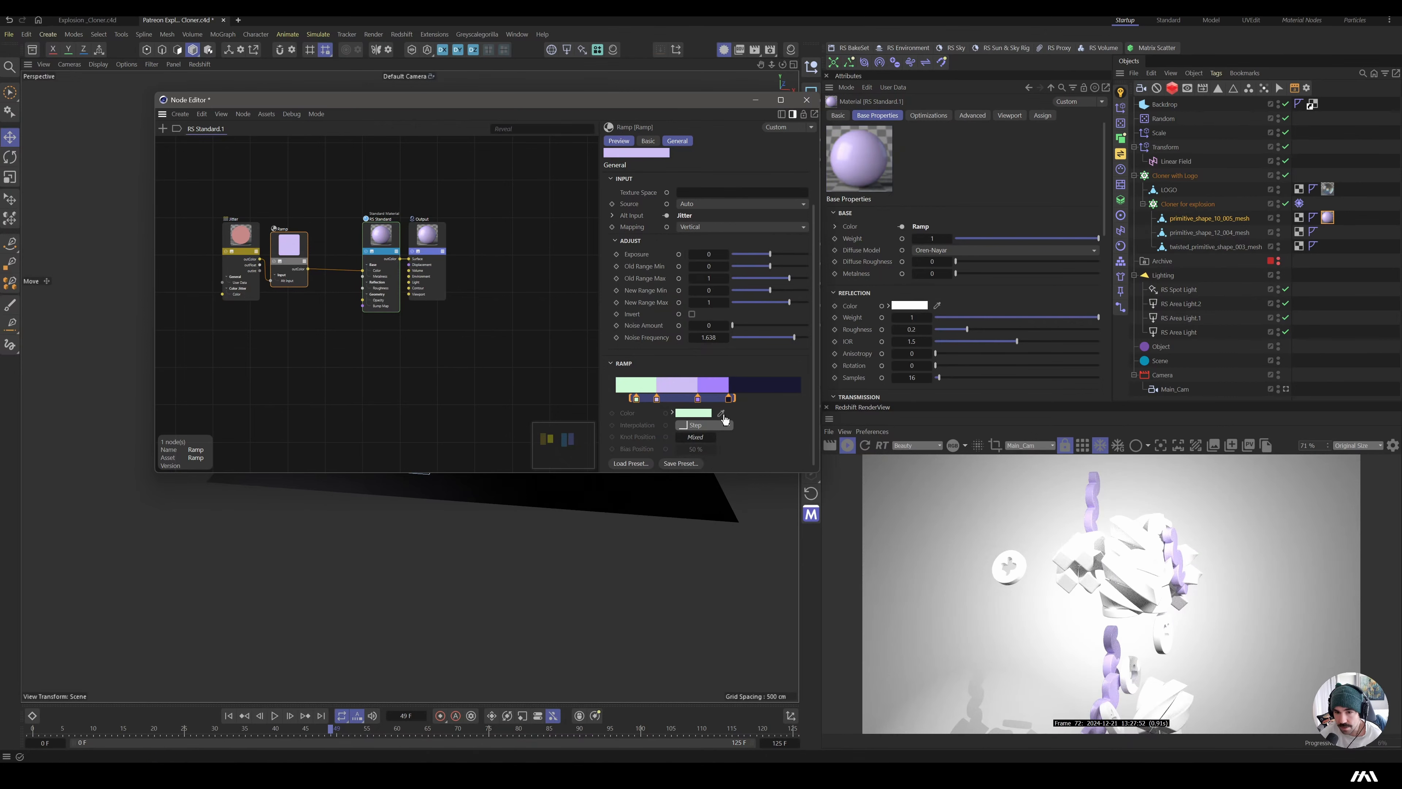
# - Squeeze the four selected gradient knots closer together around the ramp's middle to vary the clone colors
pyautogui.moveTo(728, 398); pyautogui.dragTo(668, 402)
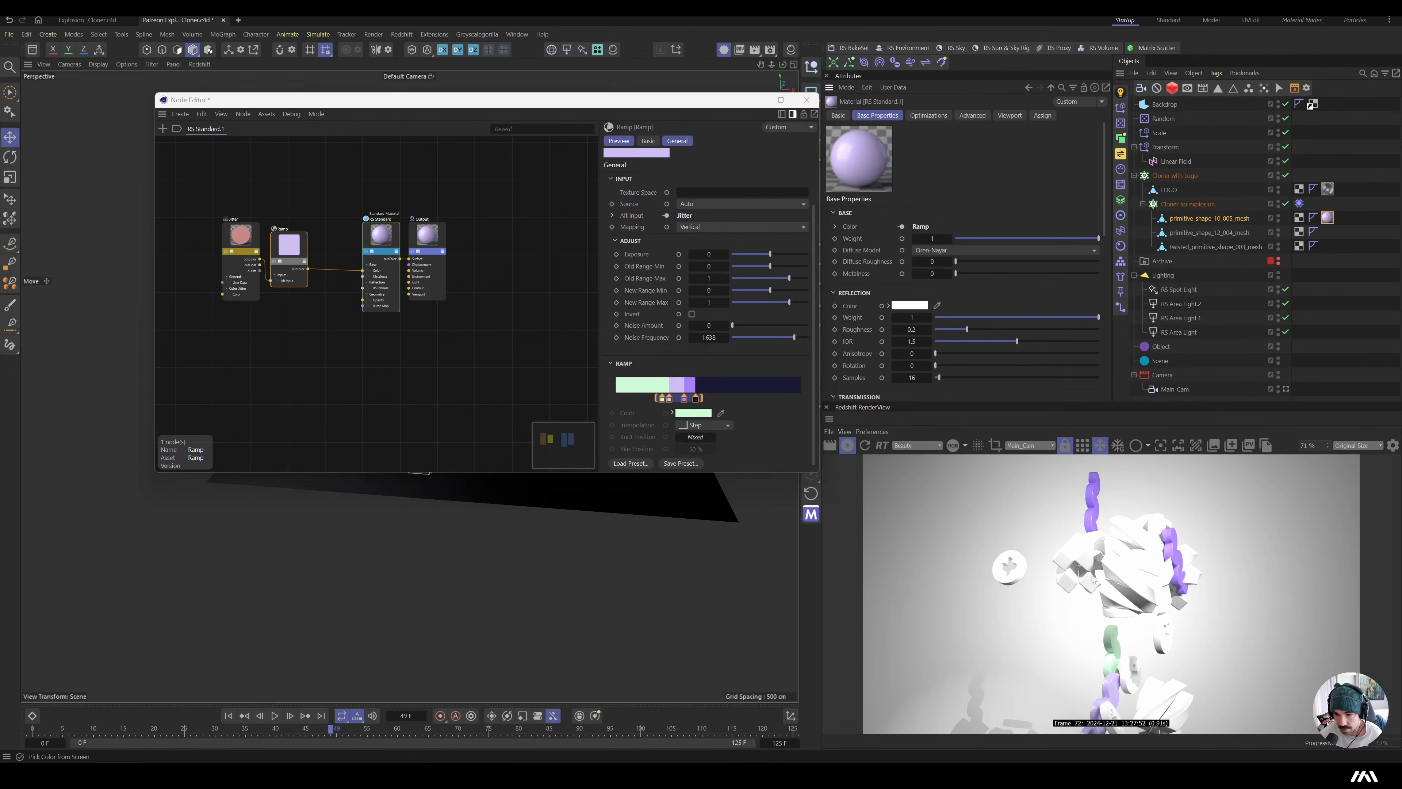
pyautogui.moveTo(702, 398)
pyautogui.mouseDown()
pyautogui.moveTo(714, 424)
pyautogui.moveTo(689, 397)
pyautogui.mouseUp()
pyautogui.click(696, 400)
pyautogui.keyDown('shift'); pyautogui.click(663, 400); pyautogui.keyUp('shift')
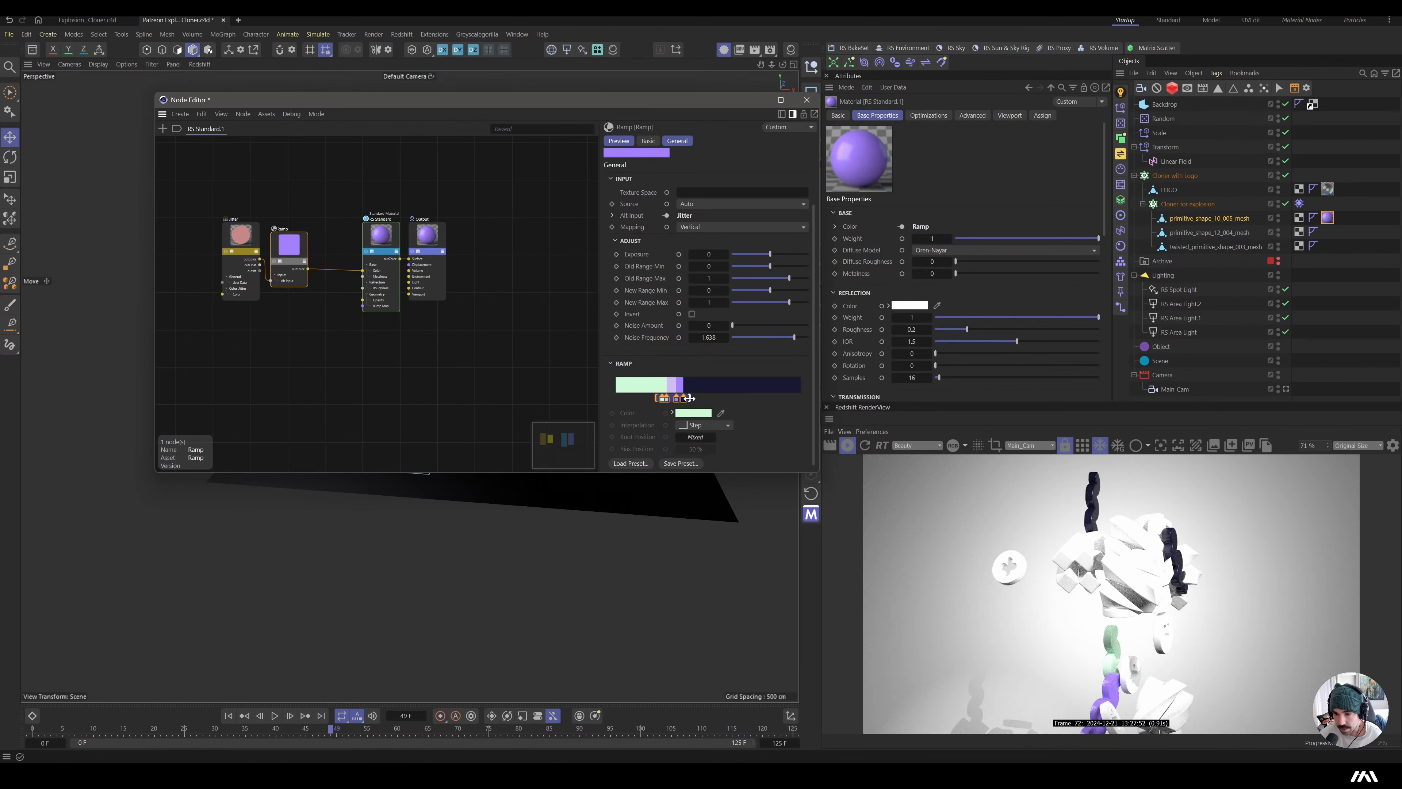
pyautogui.moveTo(690, 398); pyautogui.dragTo(694, 398)
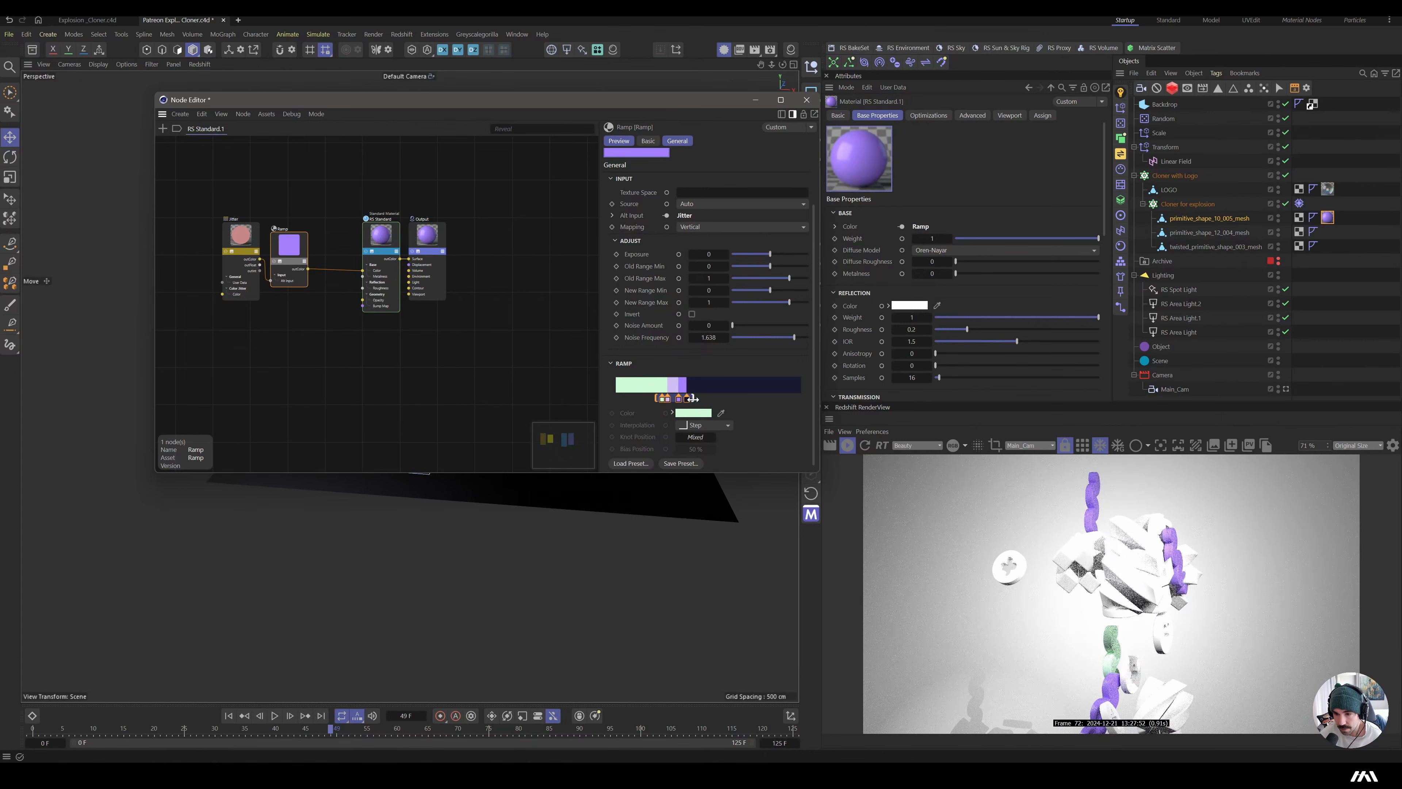
# - Set the Jitter node's Hue Variation Min to -68.4, Hue Variation Max to 36 and Saturation Variation Min to 0.518
pyautogui.click(244, 246)
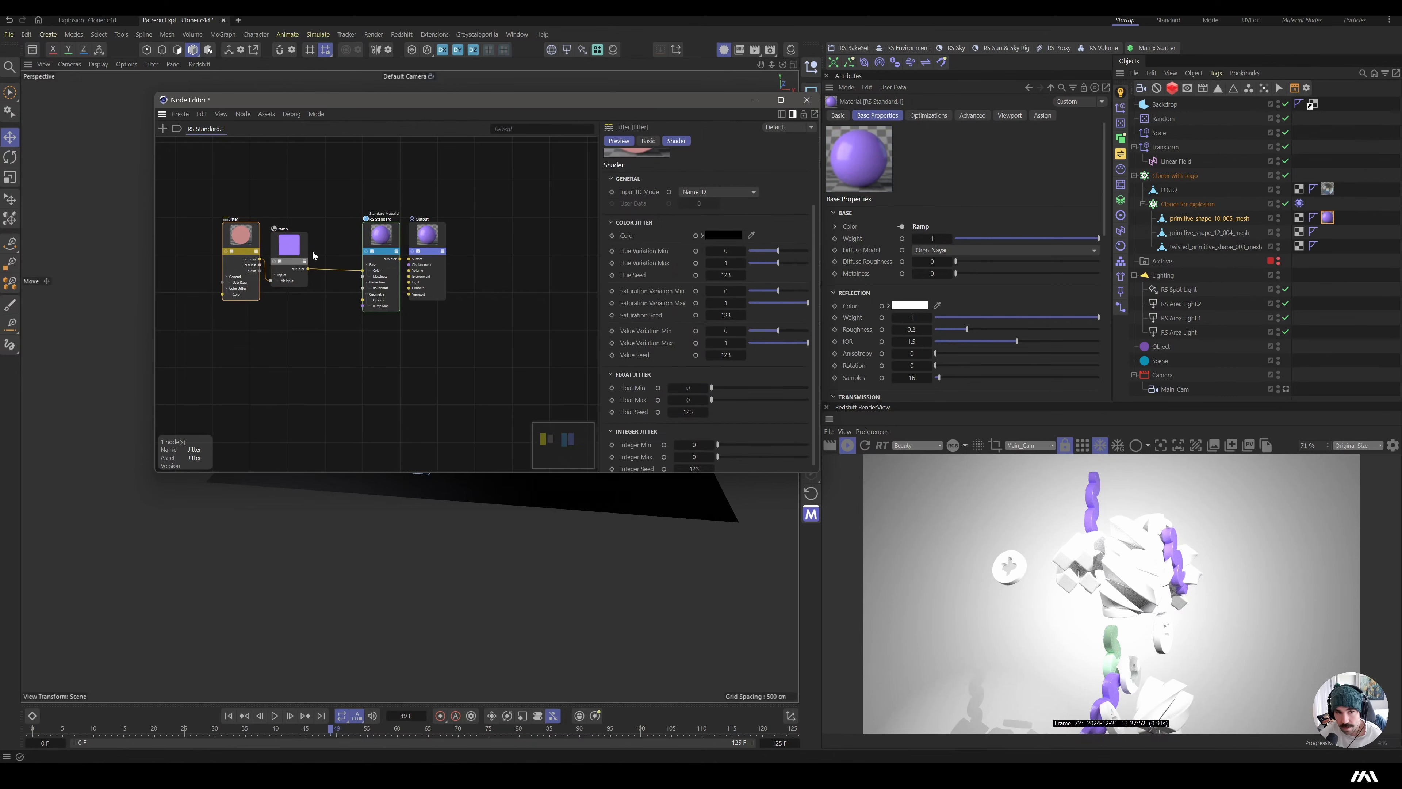
pyautogui.click(790, 264)
pyautogui.moveTo(763, 251); pyautogui.dragTo(757, 251)
pyautogui.click(782, 262)
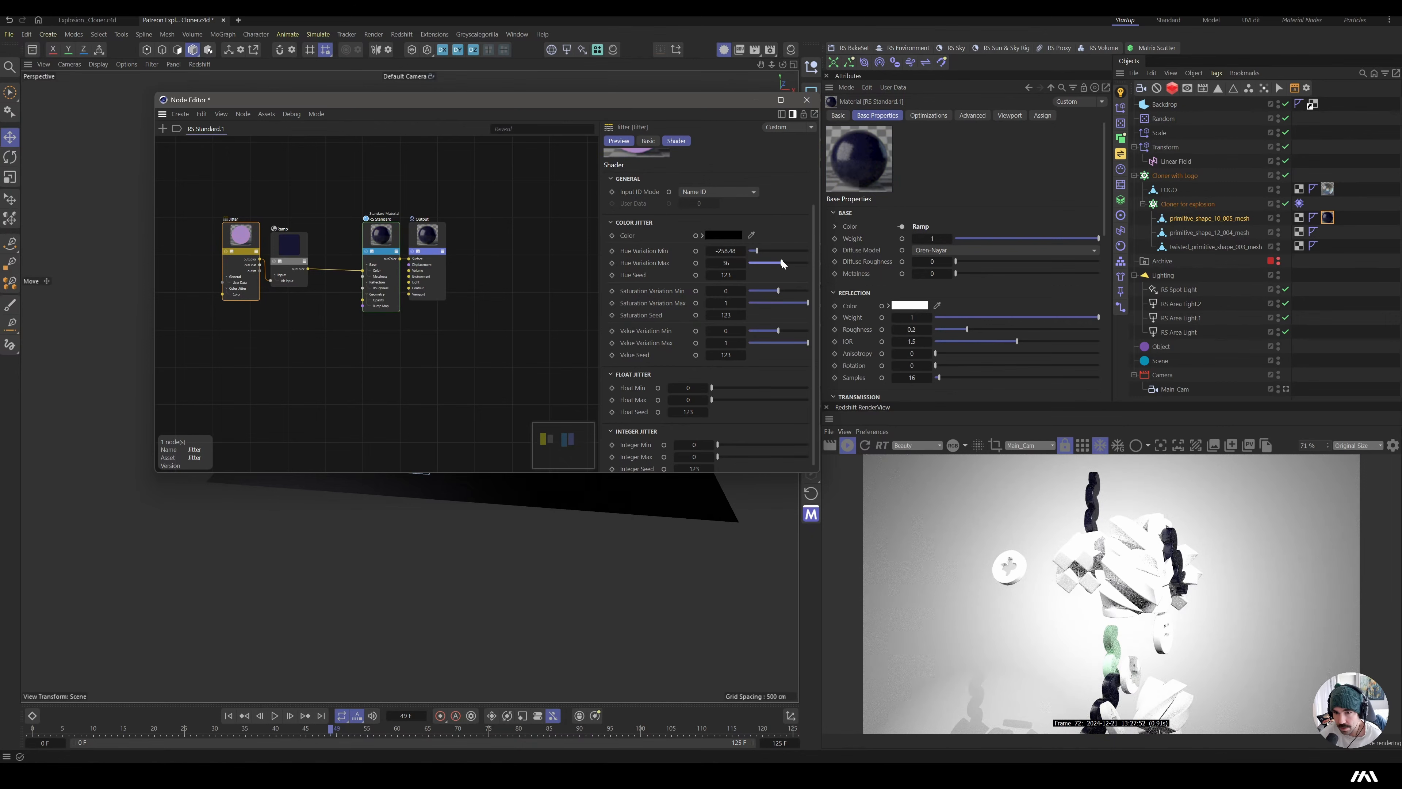
pyautogui.click(773, 253)
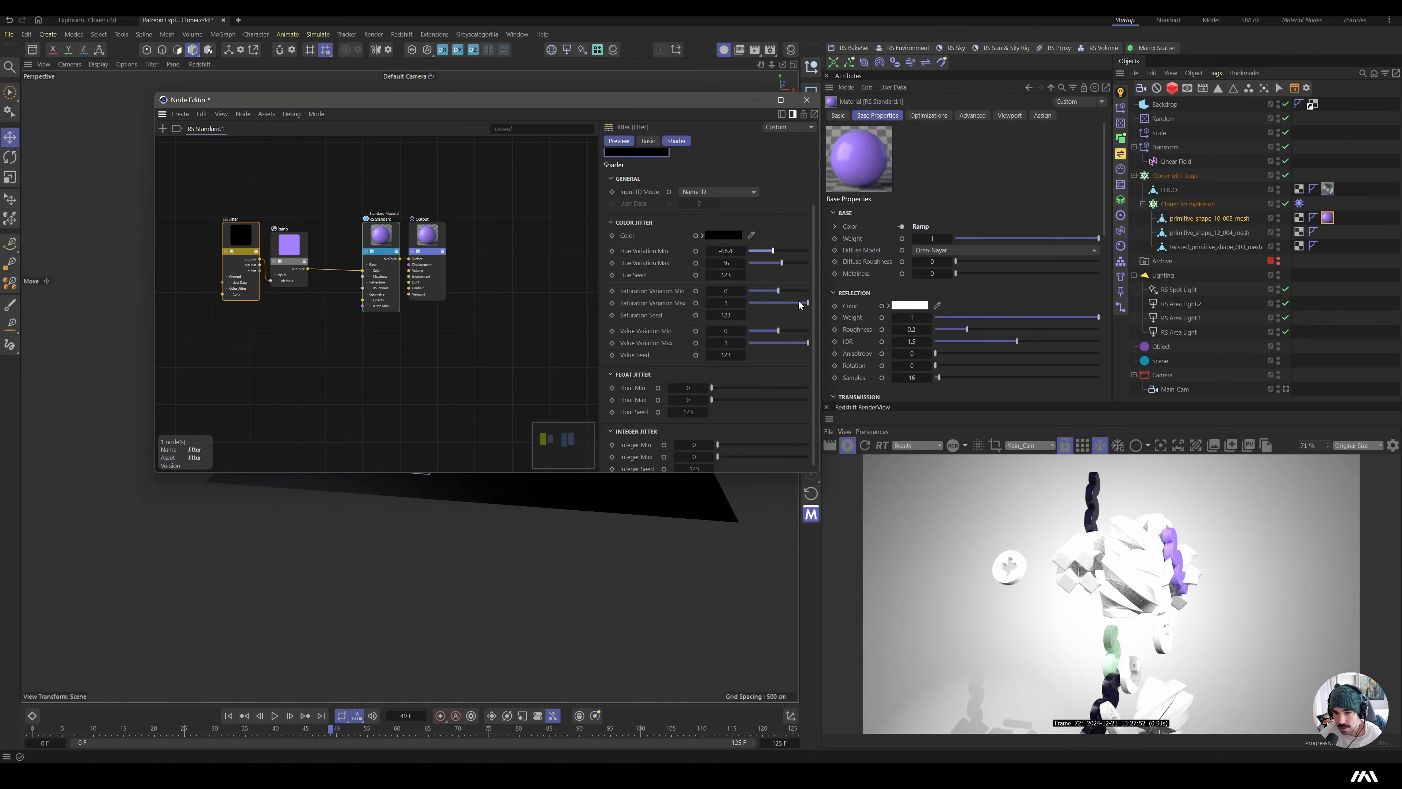
pyautogui.moveTo(777, 296); pyautogui.dragTo(793, 299)
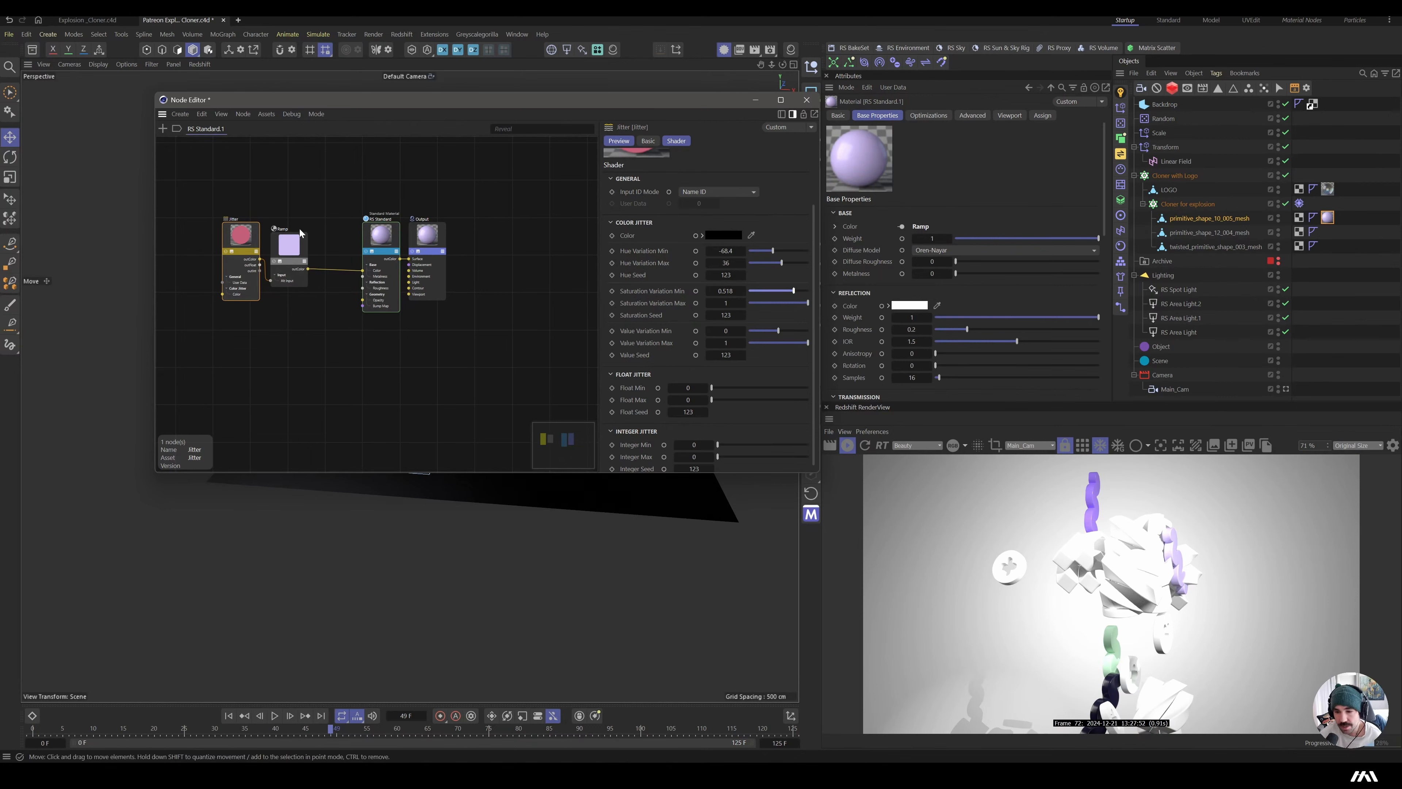
# - Move the Jitter and Ramp nodes together up and away from the RS Standard node
pyautogui.moveTo(182, 213); pyautogui.dragTo(309, 289)
pyautogui.moveTo(290, 262); pyautogui.dragTo(256, 210)
pyautogui.click(283, 265)
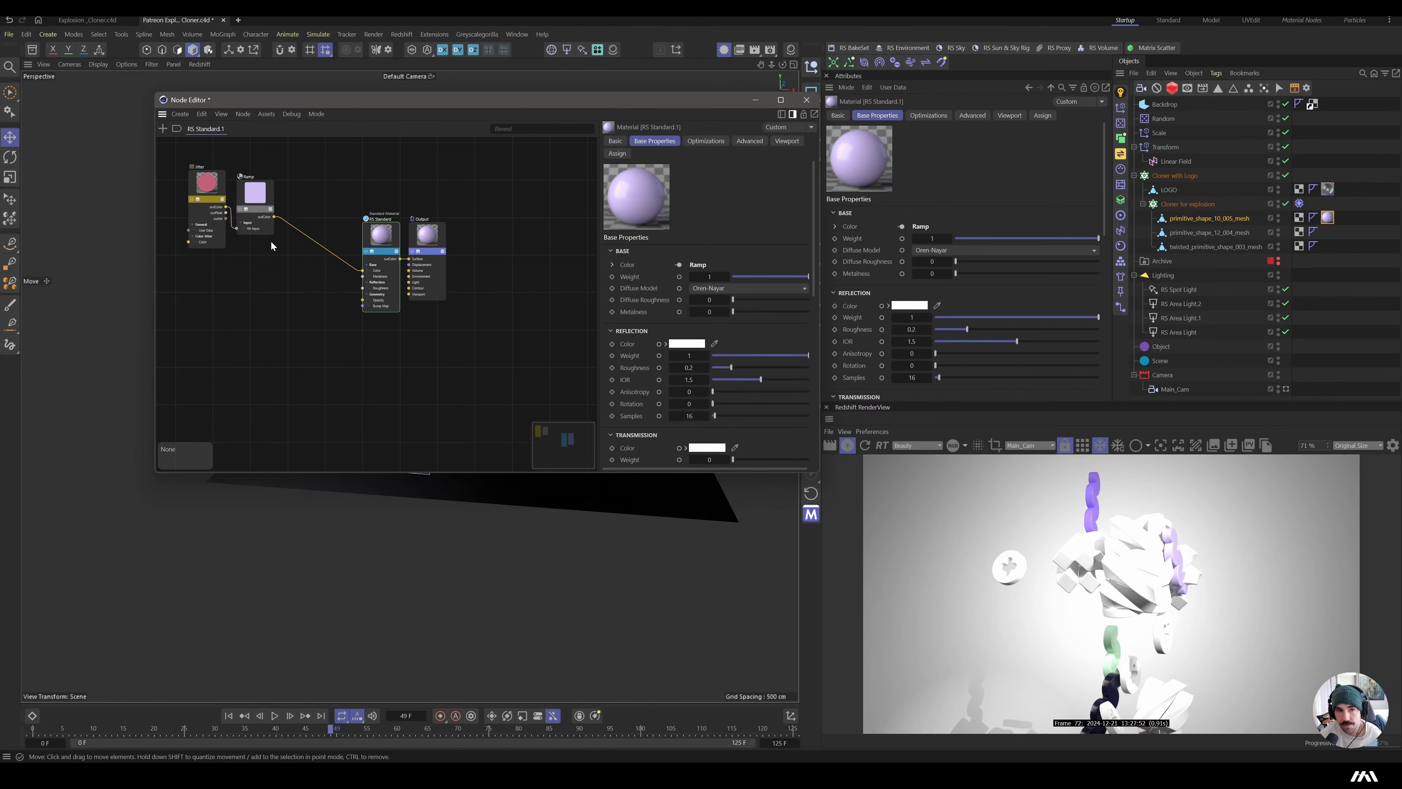
# - Bring Scratches 05 from the Plus Library's Surface Imperfections: Scratches textures into the graph and connect it to the material's roughness
pyautogui.click(597, 49)
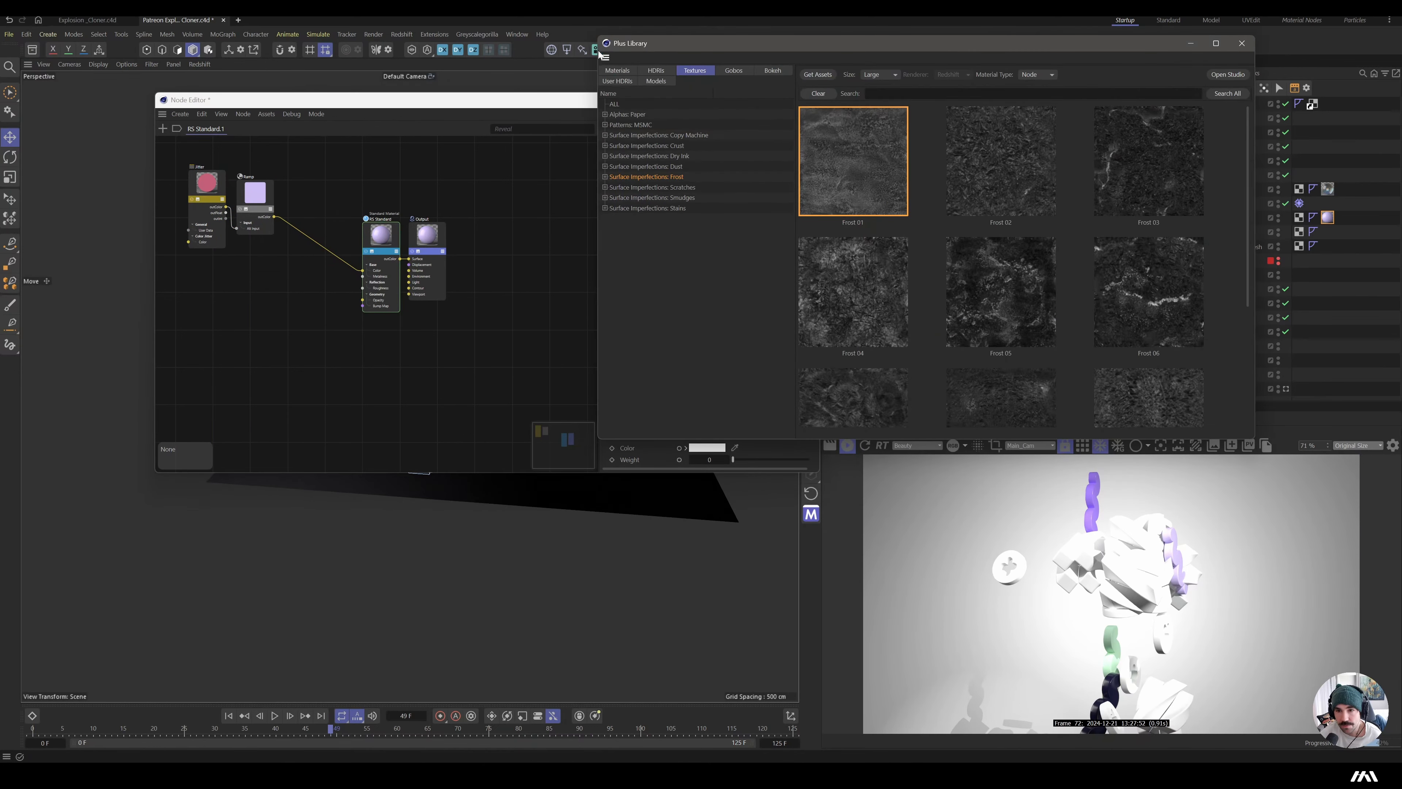
pyautogui.click(680, 191)
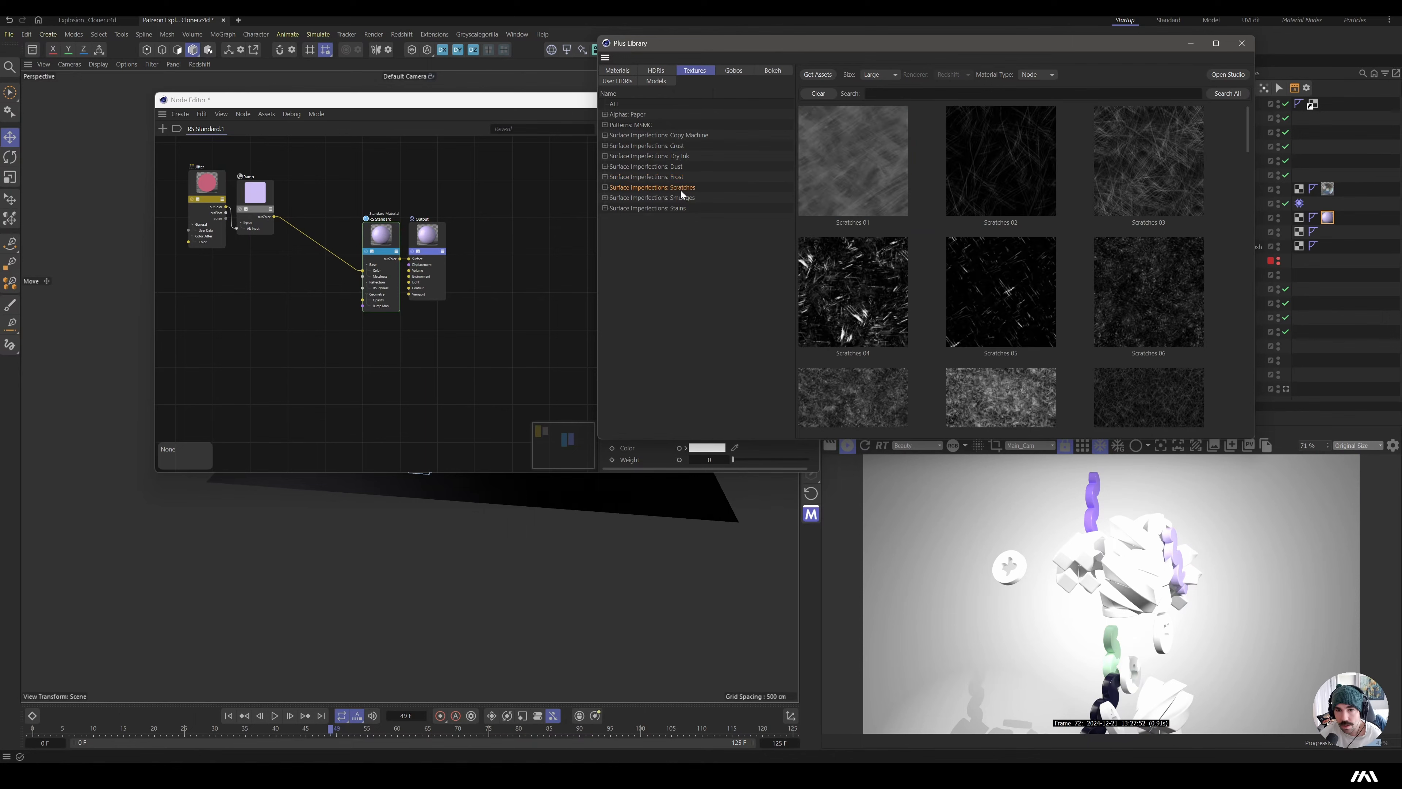
pyautogui.moveTo(997, 279); pyautogui.dragTo(363, 289)
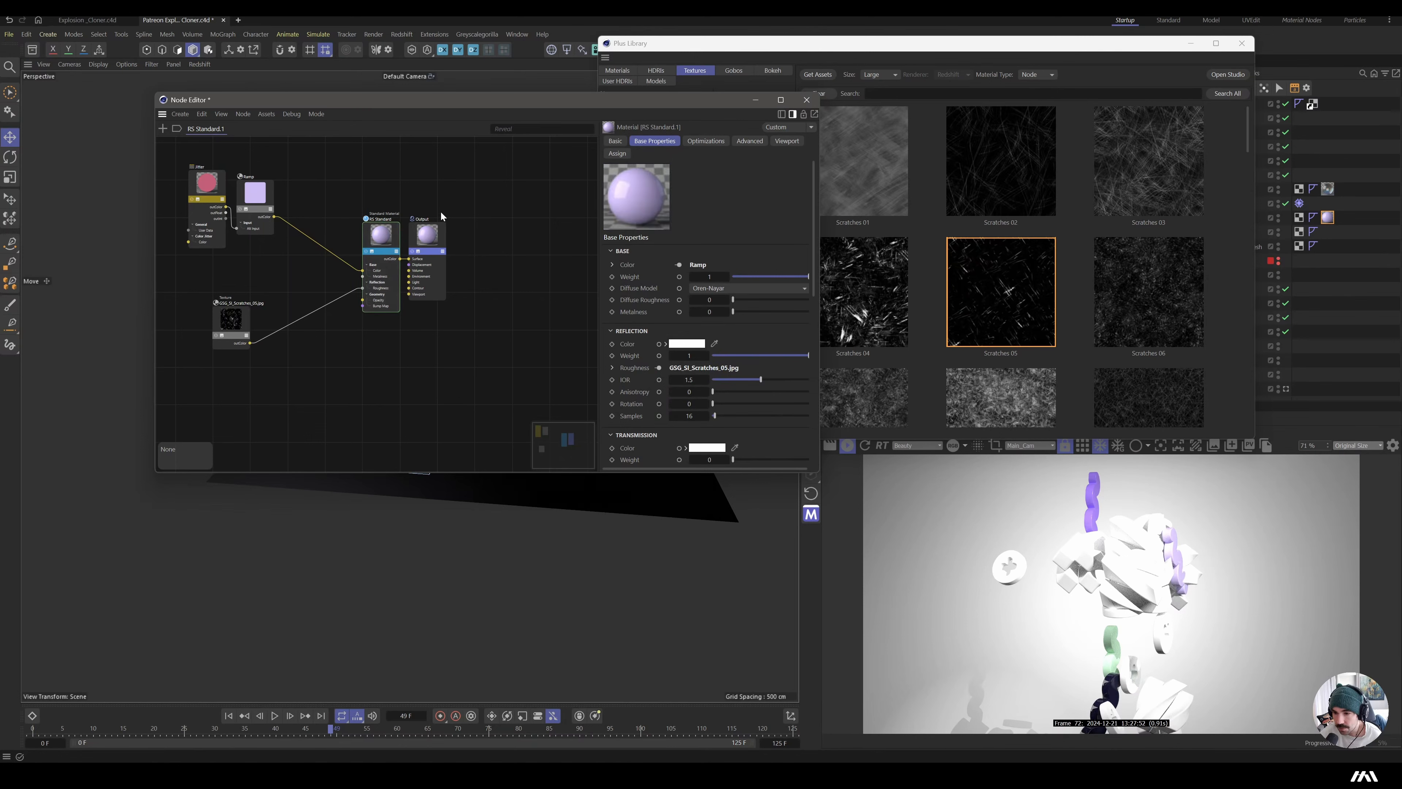
# - Set the Scratches 05 texture's UV remap scale to 6 by 6
pyautogui.scroll(-2, 710, 380)
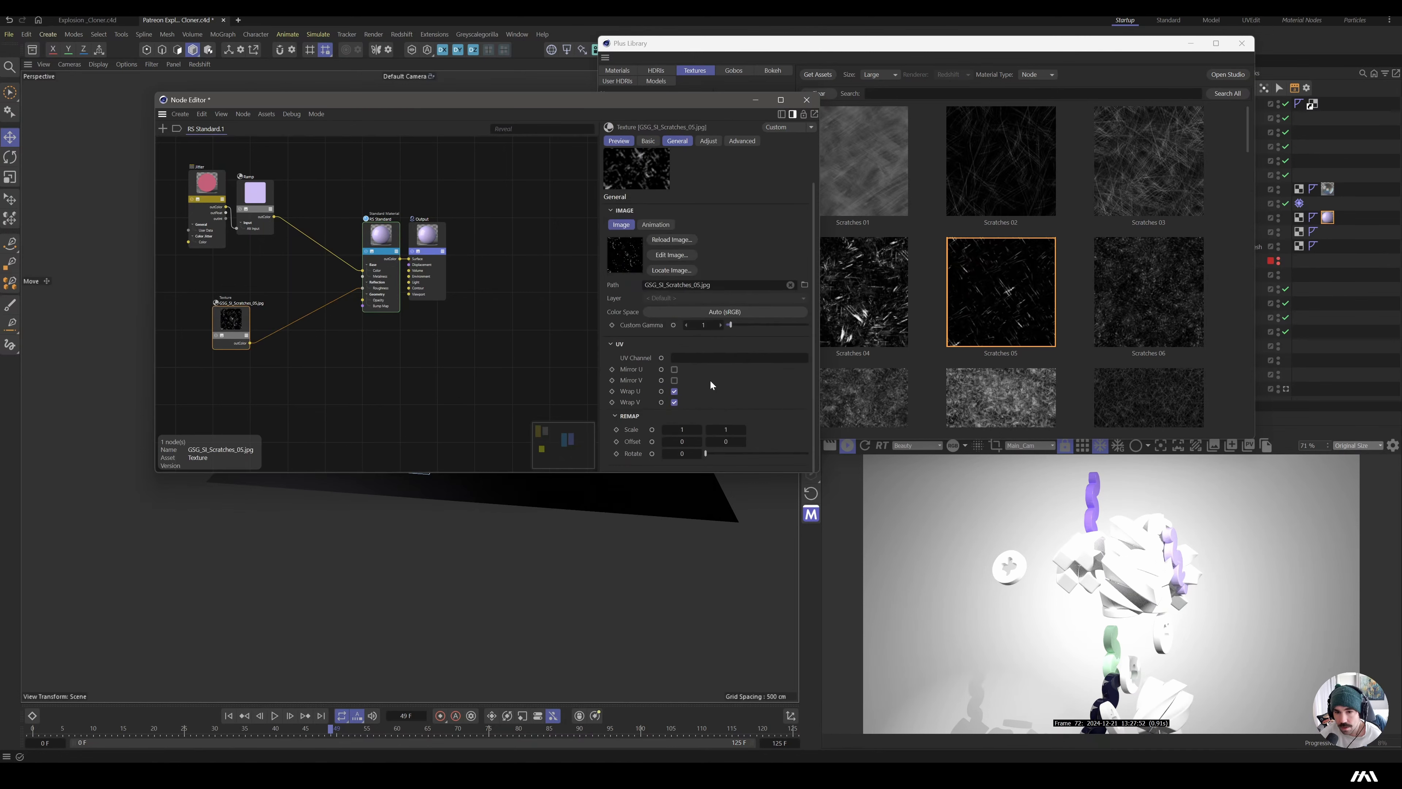
pyautogui.write('6')
pyautogui.press('Tab')
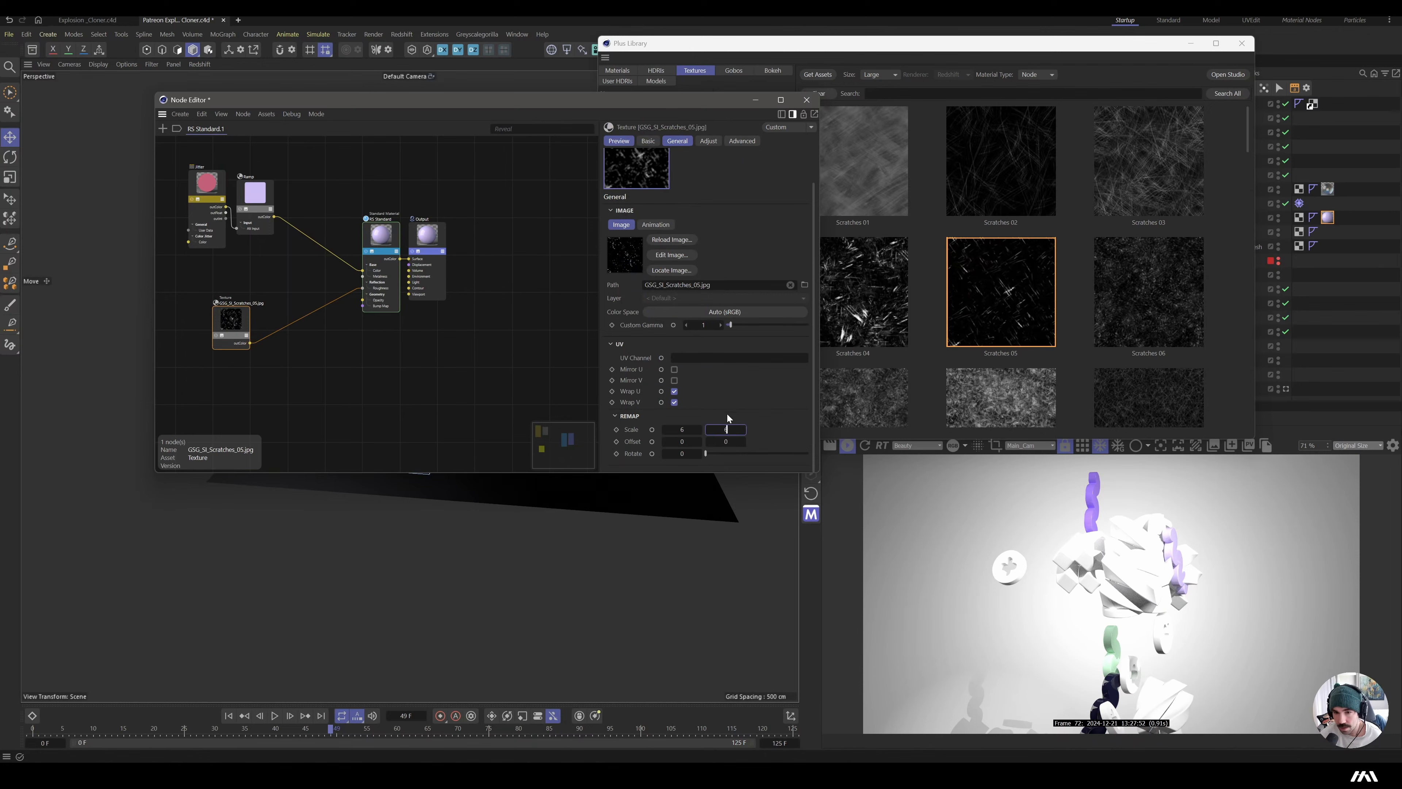
pyautogui.write('6')
pyautogui.press('Tab')
# - Duplicate the Jitter node beside the Scratches texture and connect the copy to the texture's UV remap Offset
pyautogui.click(217, 335)
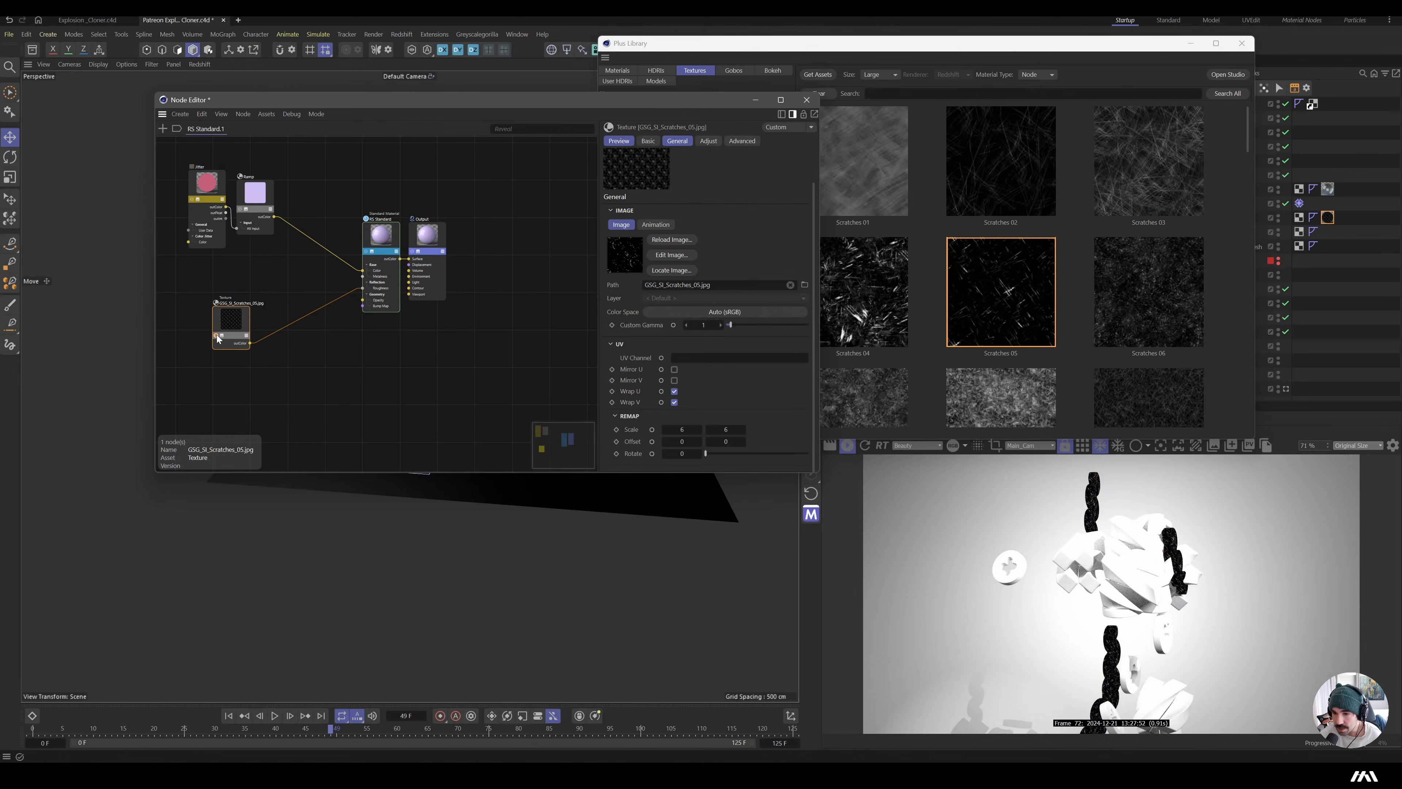
pyautogui.moveTo(229, 323); pyautogui.dragTo(276, 310)
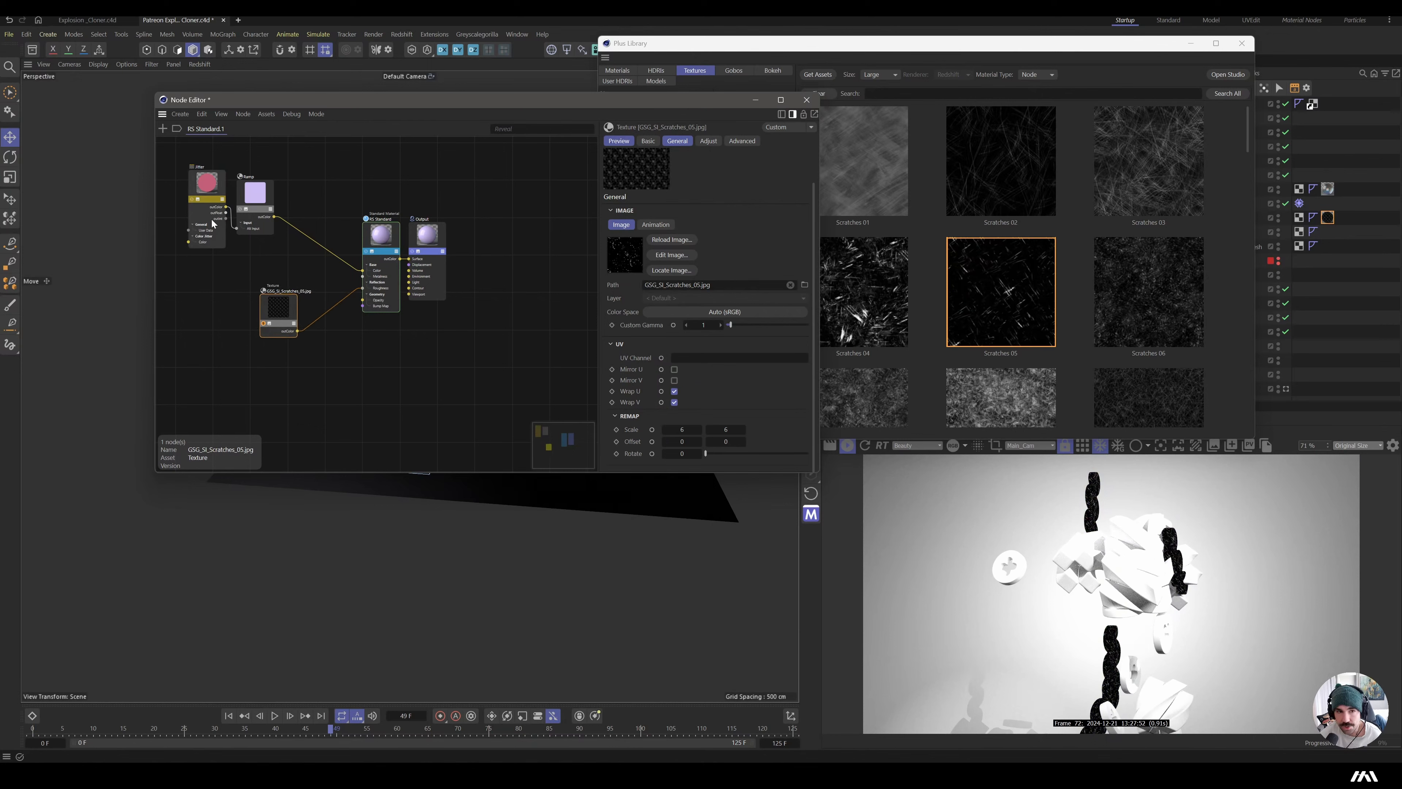
pyautogui.click(217, 187)
pyautogui.keyDown('ctrl'); pyautogui.moveTo(217, 186); pyautogui.dragTo(288, 320); pyautogui.keyUp('ctrl')
pyautogui.moveTo(326, 384)
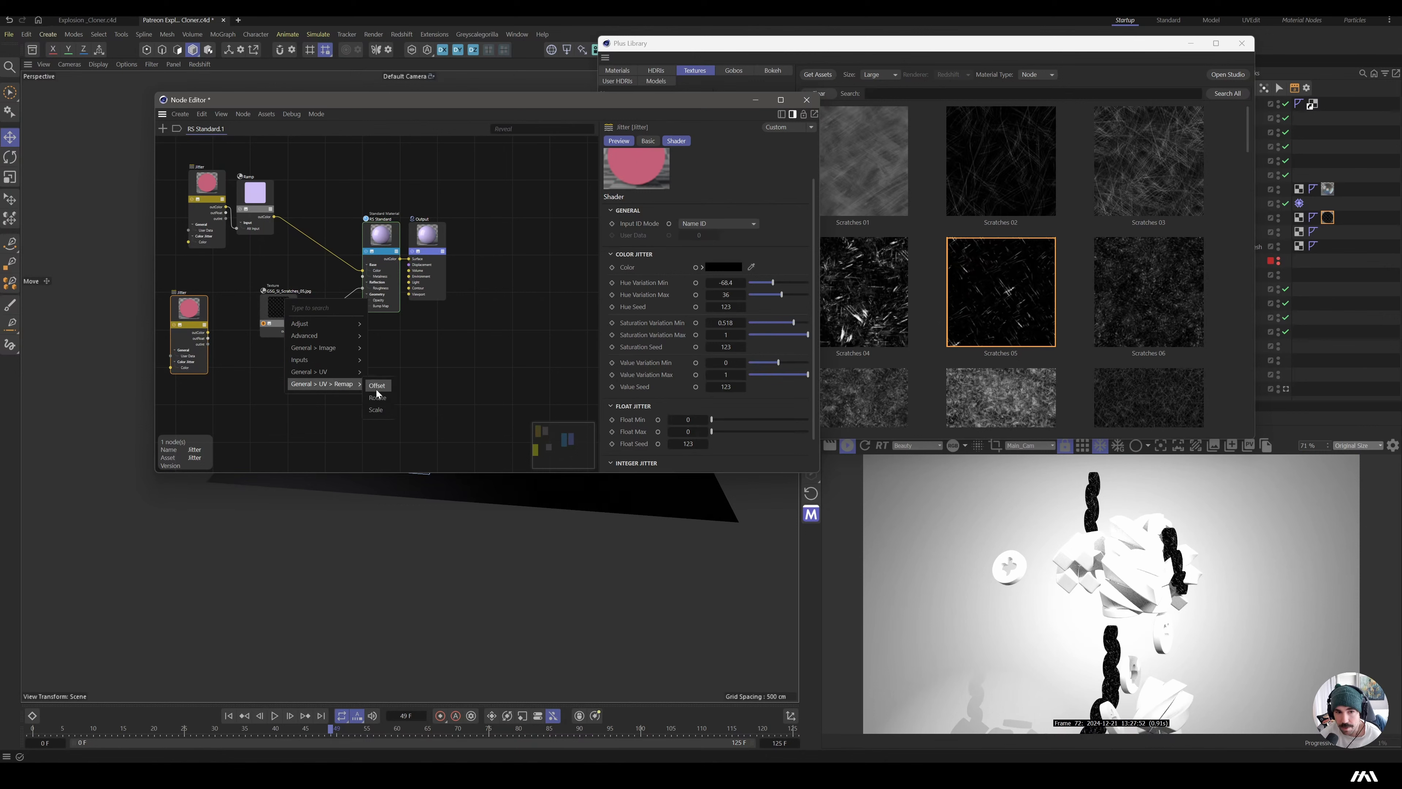
pyautogui.click(377, 389)
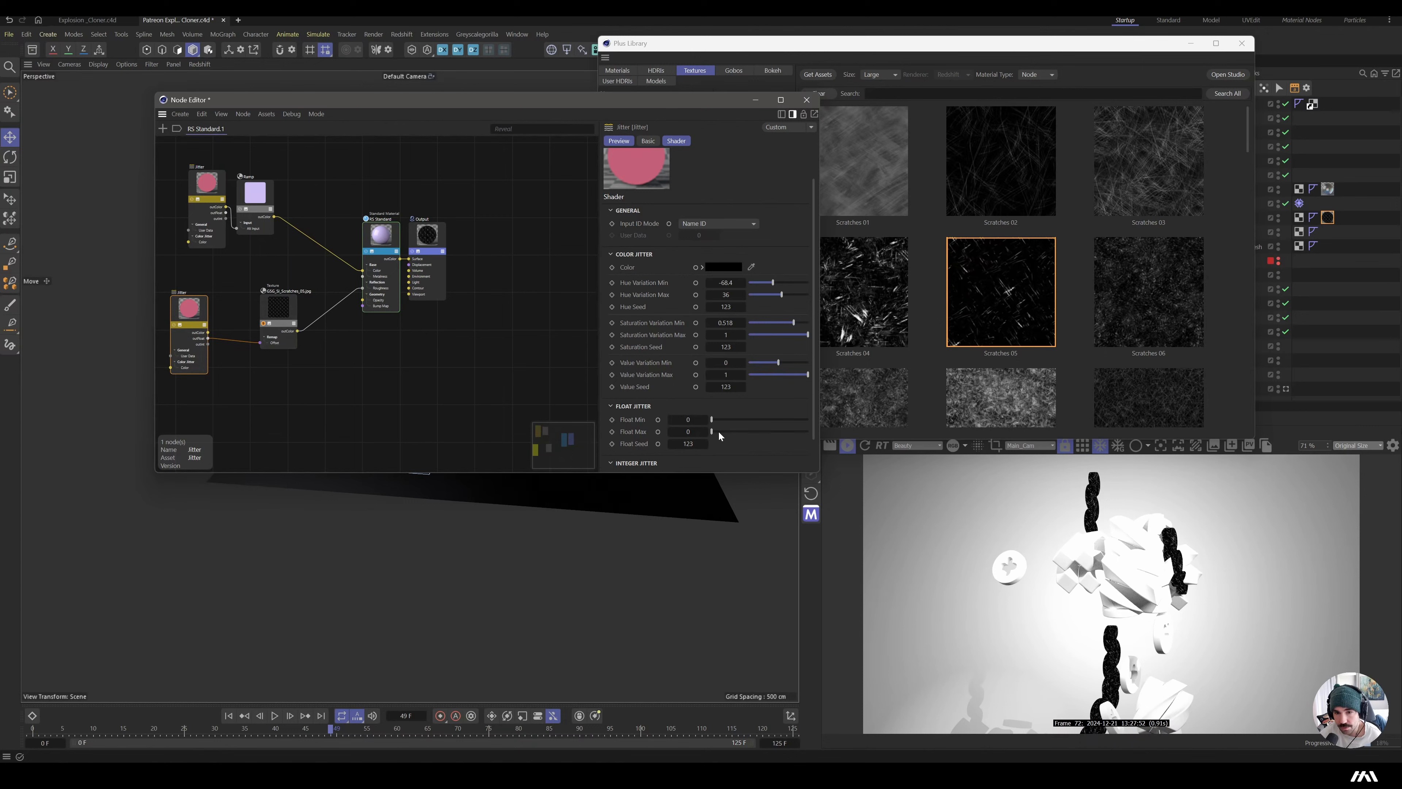
# - Set the duplicated Jitter node's Float Max to 1000
pyautogui.moveTo(713, 432); pyautogui.dragTo(810, 433)
pyautogui.doubleClick(688, 432)
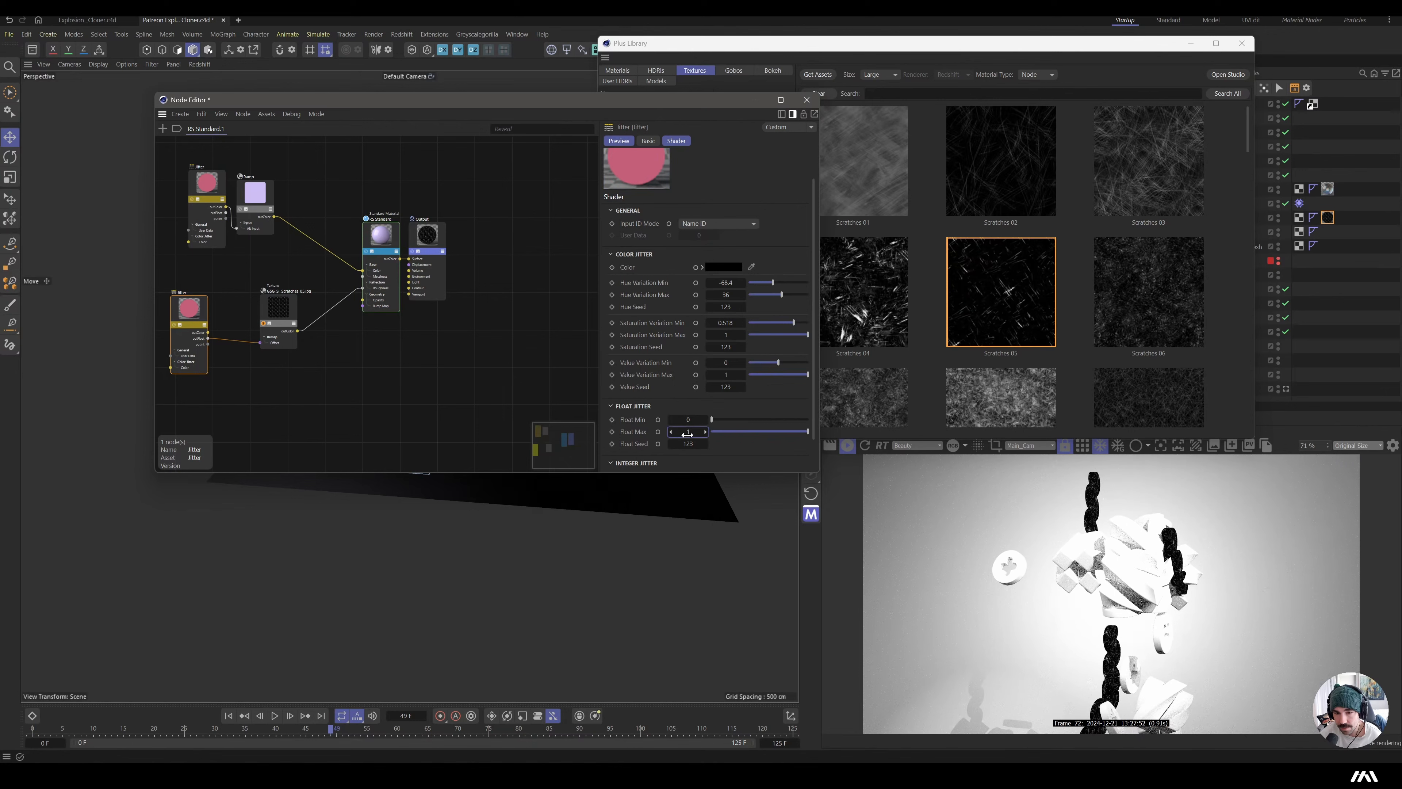
pyautogui.write('1000')
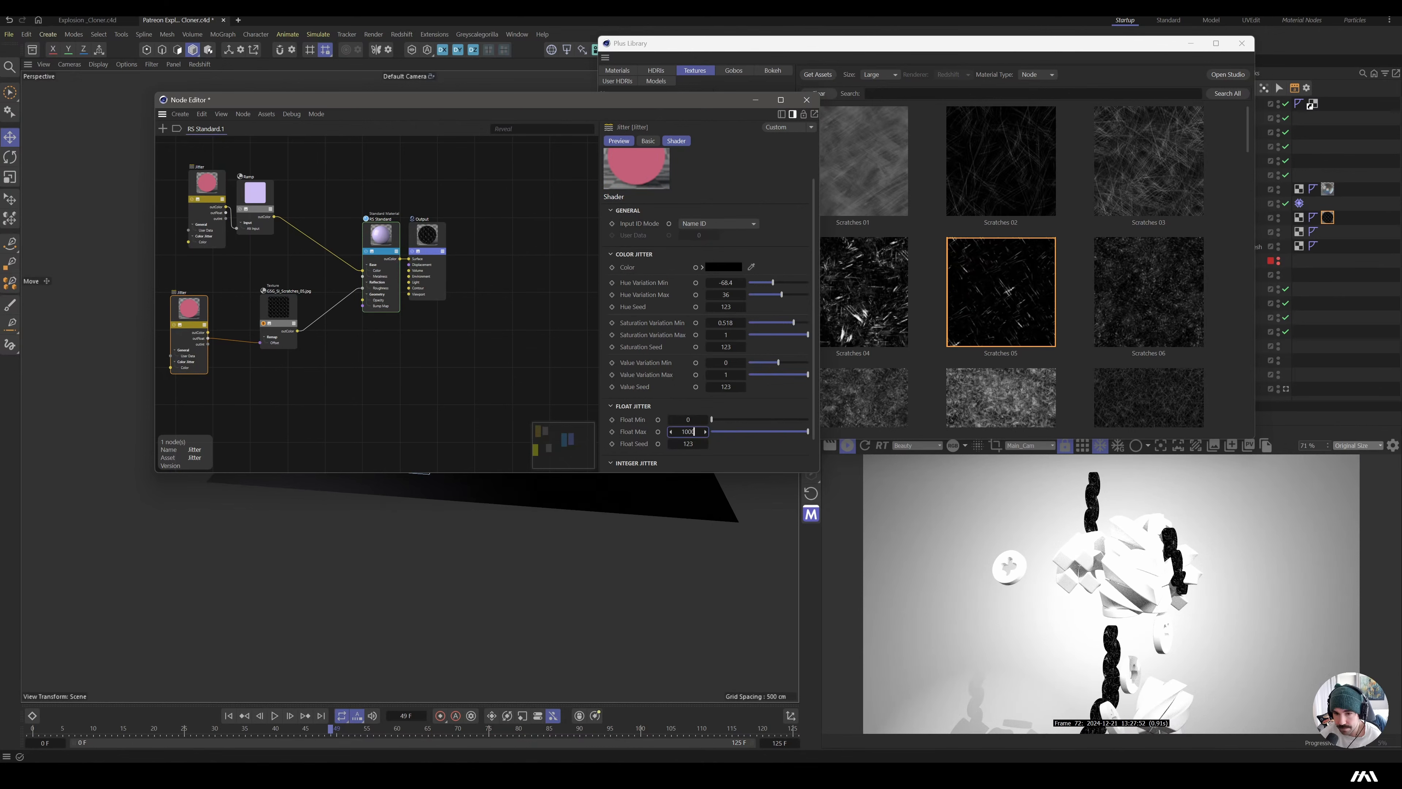
pyautogui.press('Return')
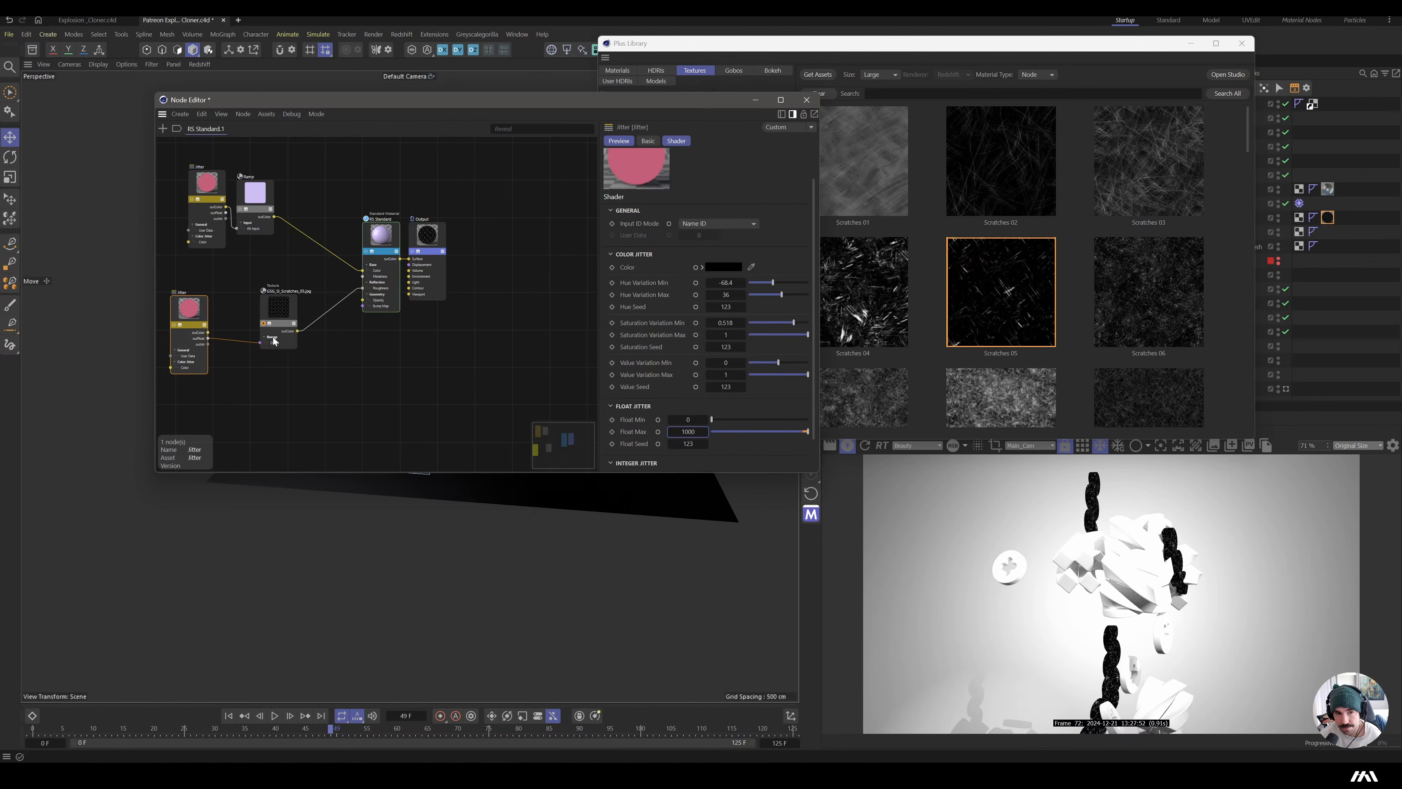
pyautogui.click(544, 346)
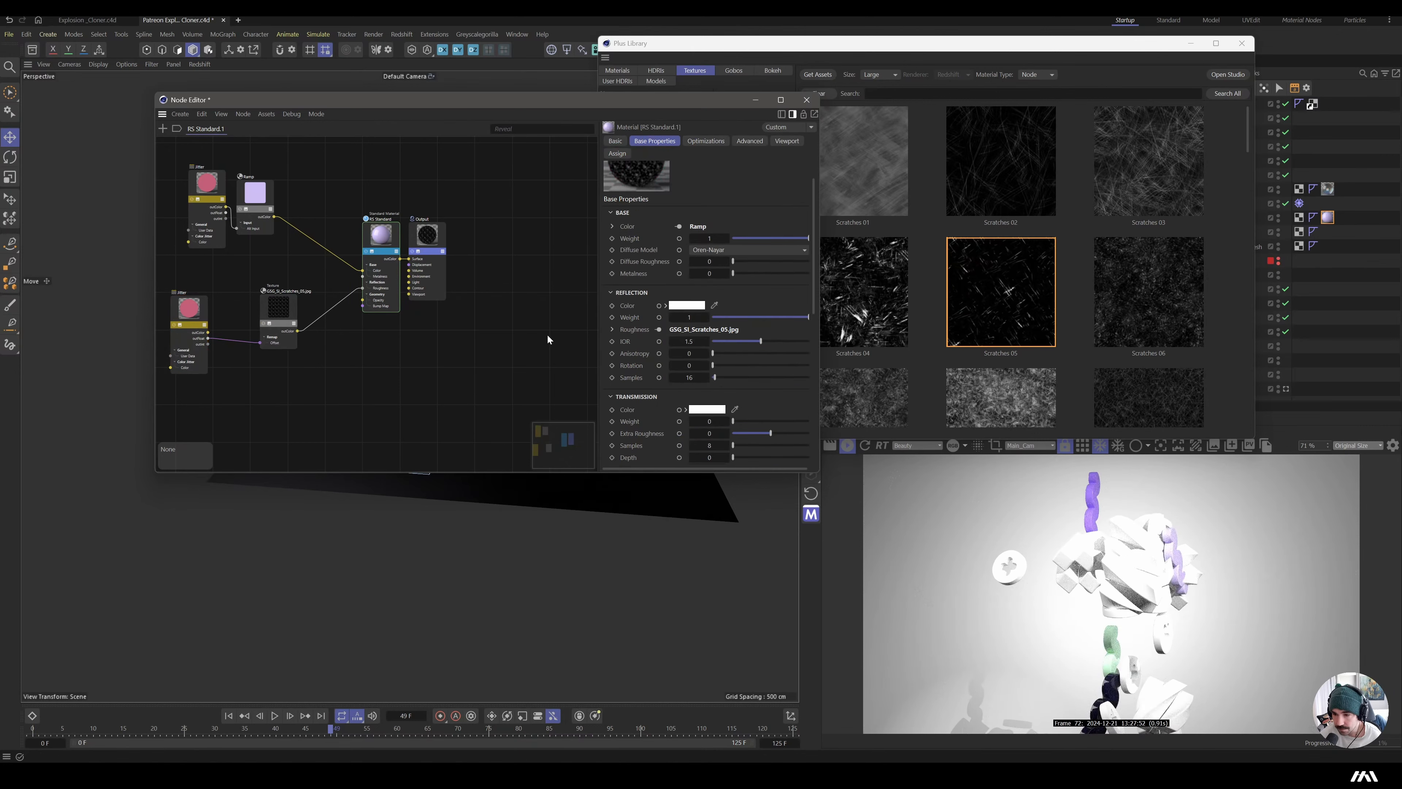
# - Set the RS Standard node's subsurface scale to 1.41
pyautogui.click(382, 239)
pyautogui.scroll(-5, 737, 359)
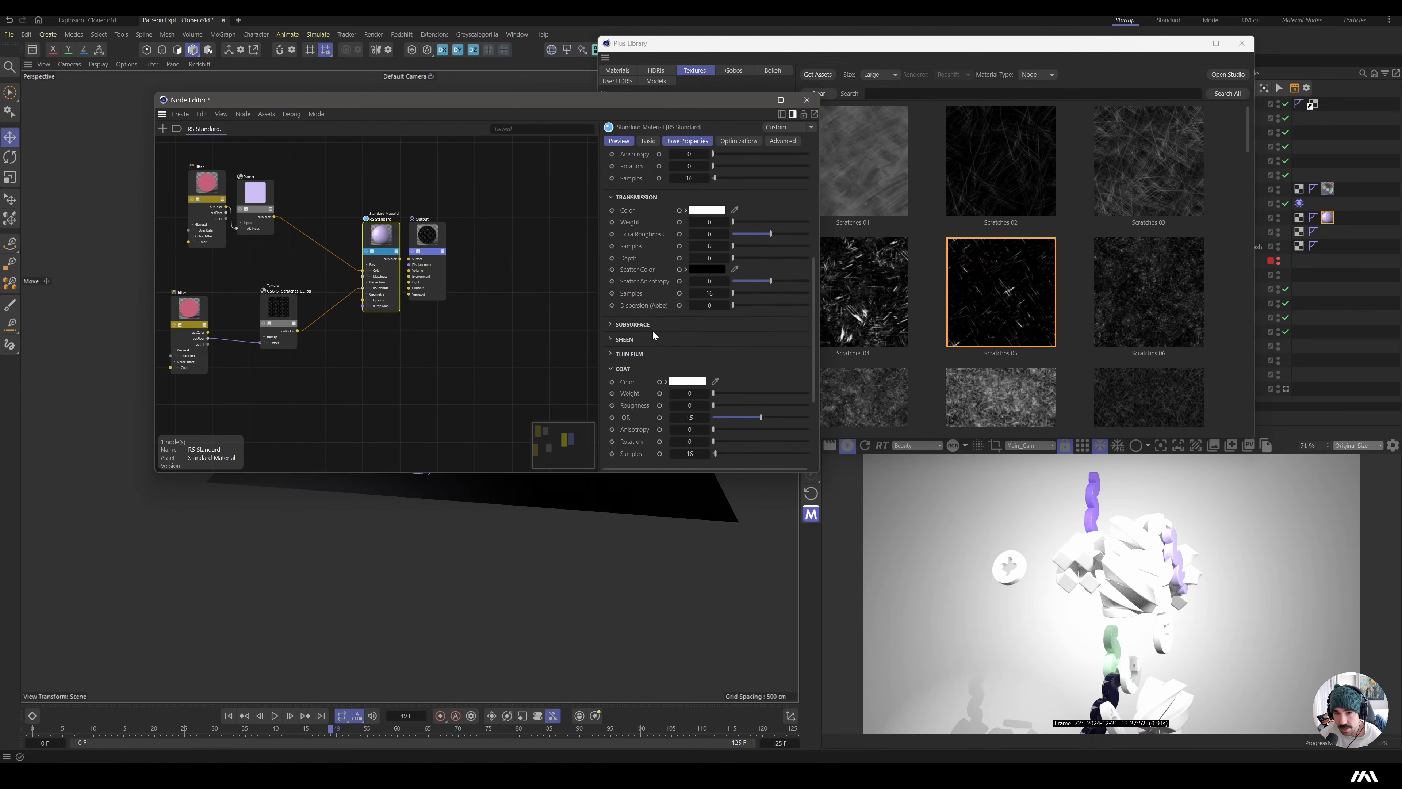
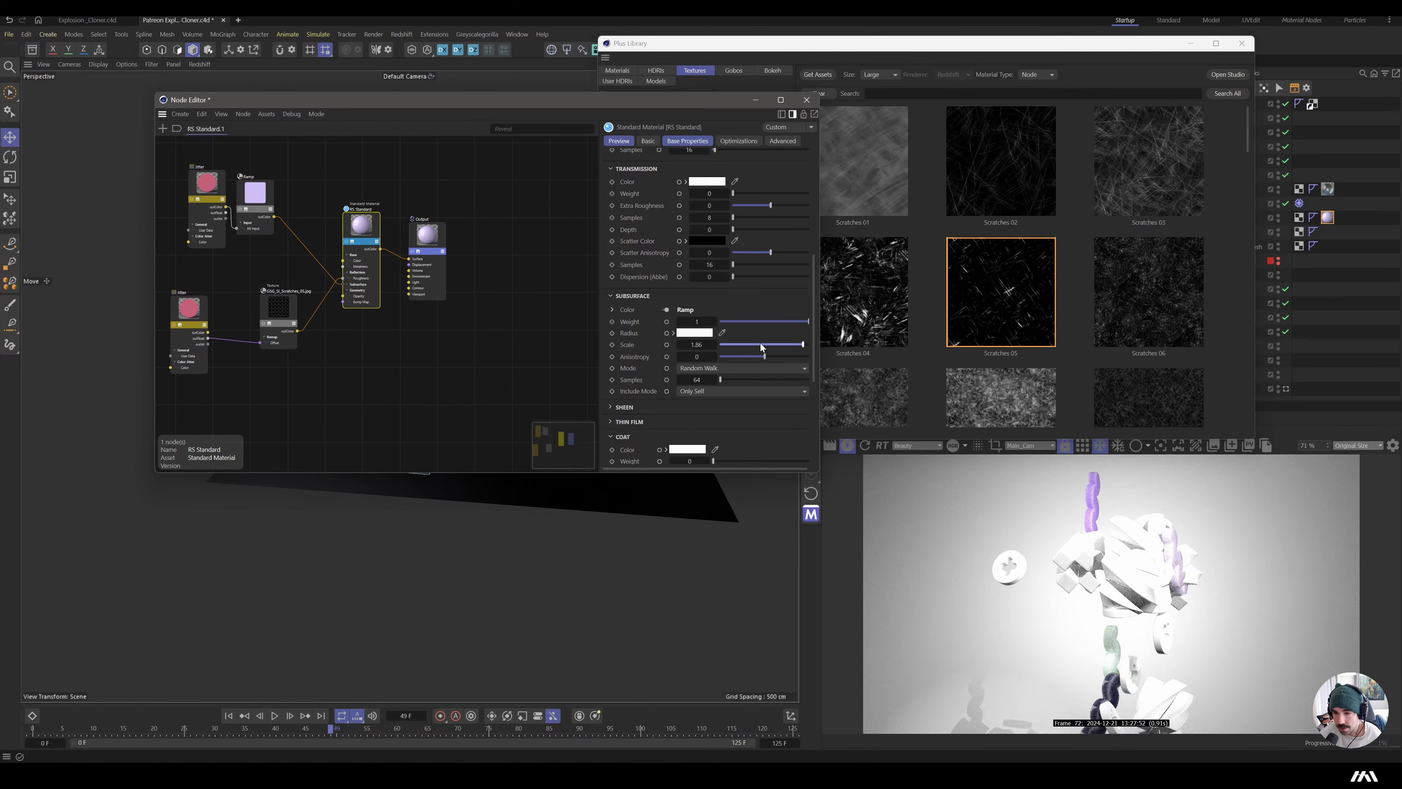
pyautogui.click(779, 345)
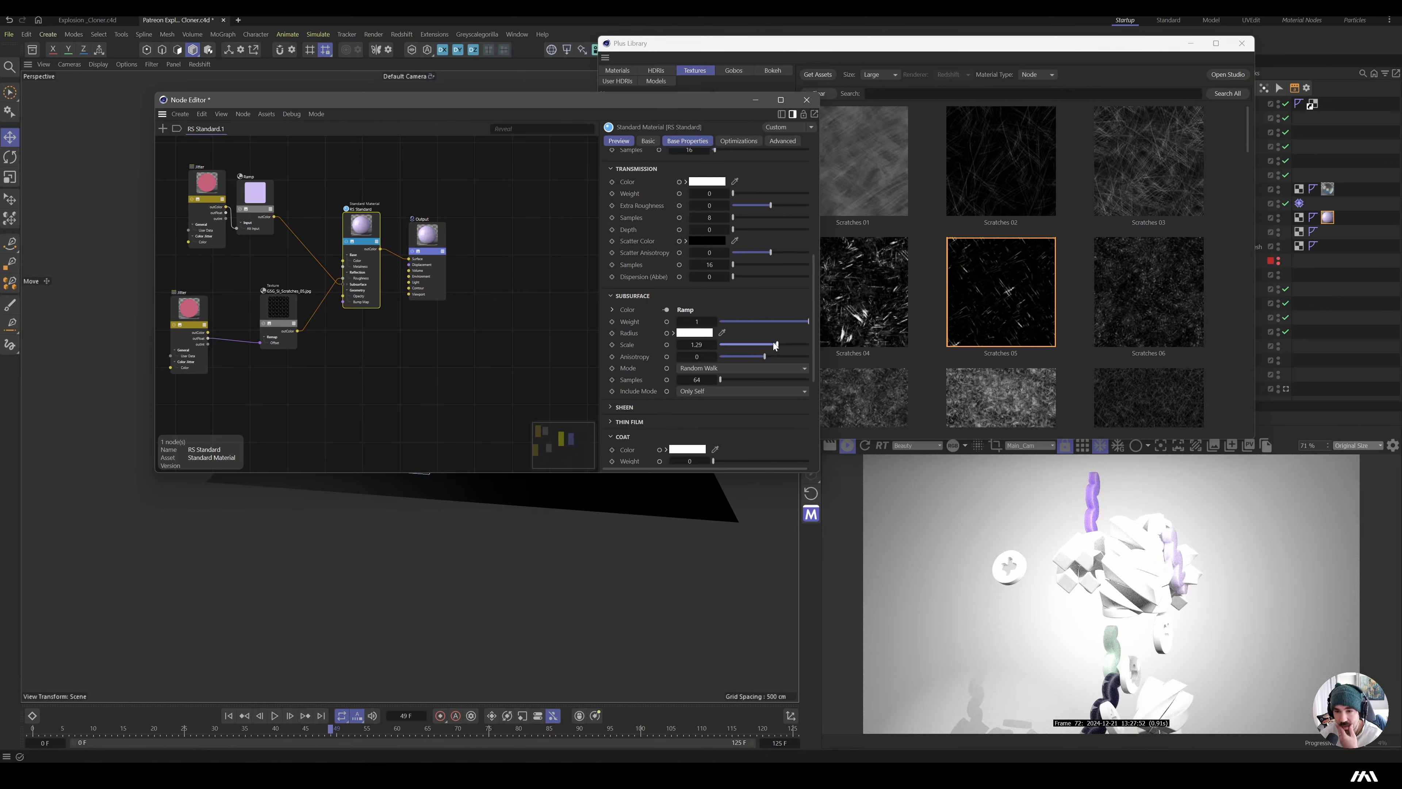
pyautogui.moveTo(774, 343); pyautogui.dragTo(724, 349)
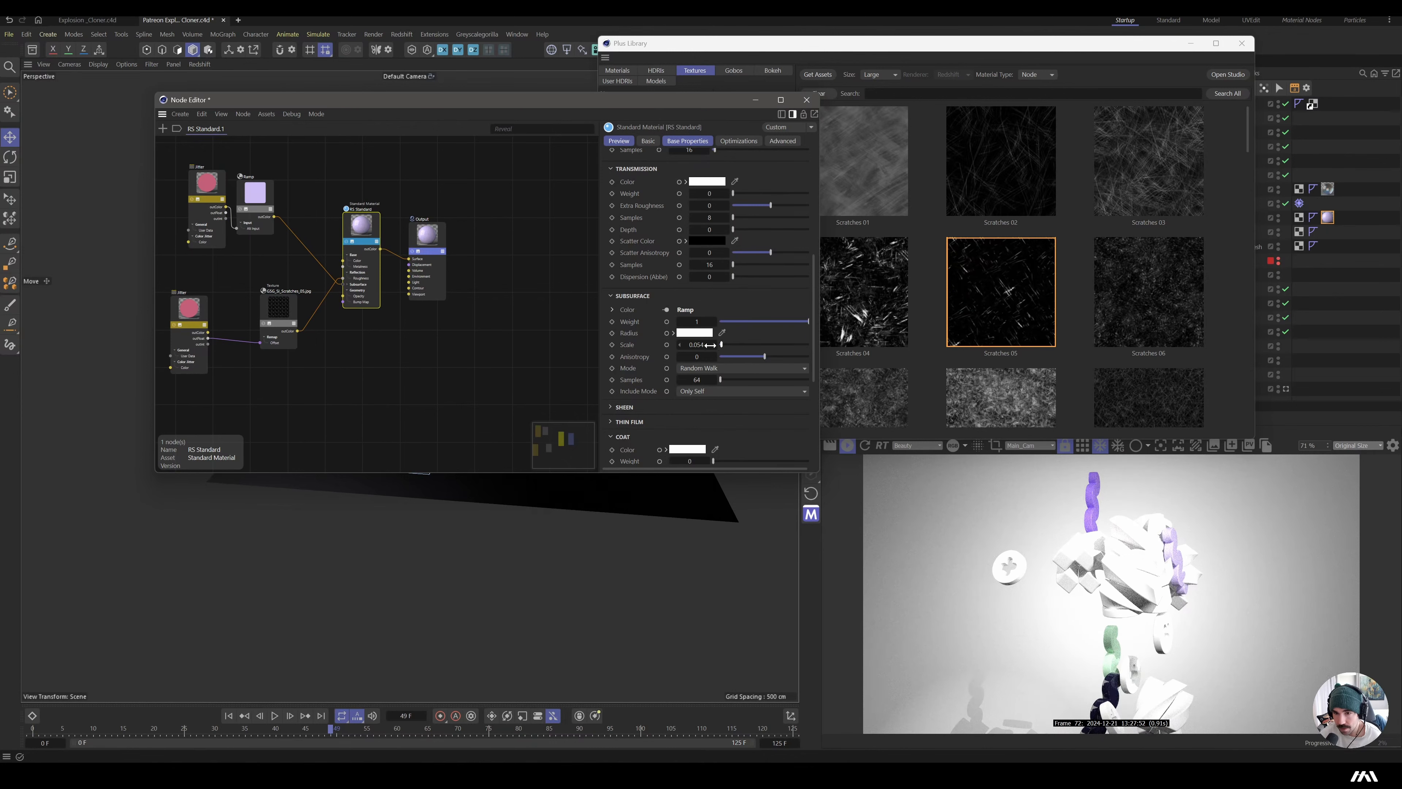
pyautogui.moveTo(710, 344); pyautogui.dragTo(710, 344)
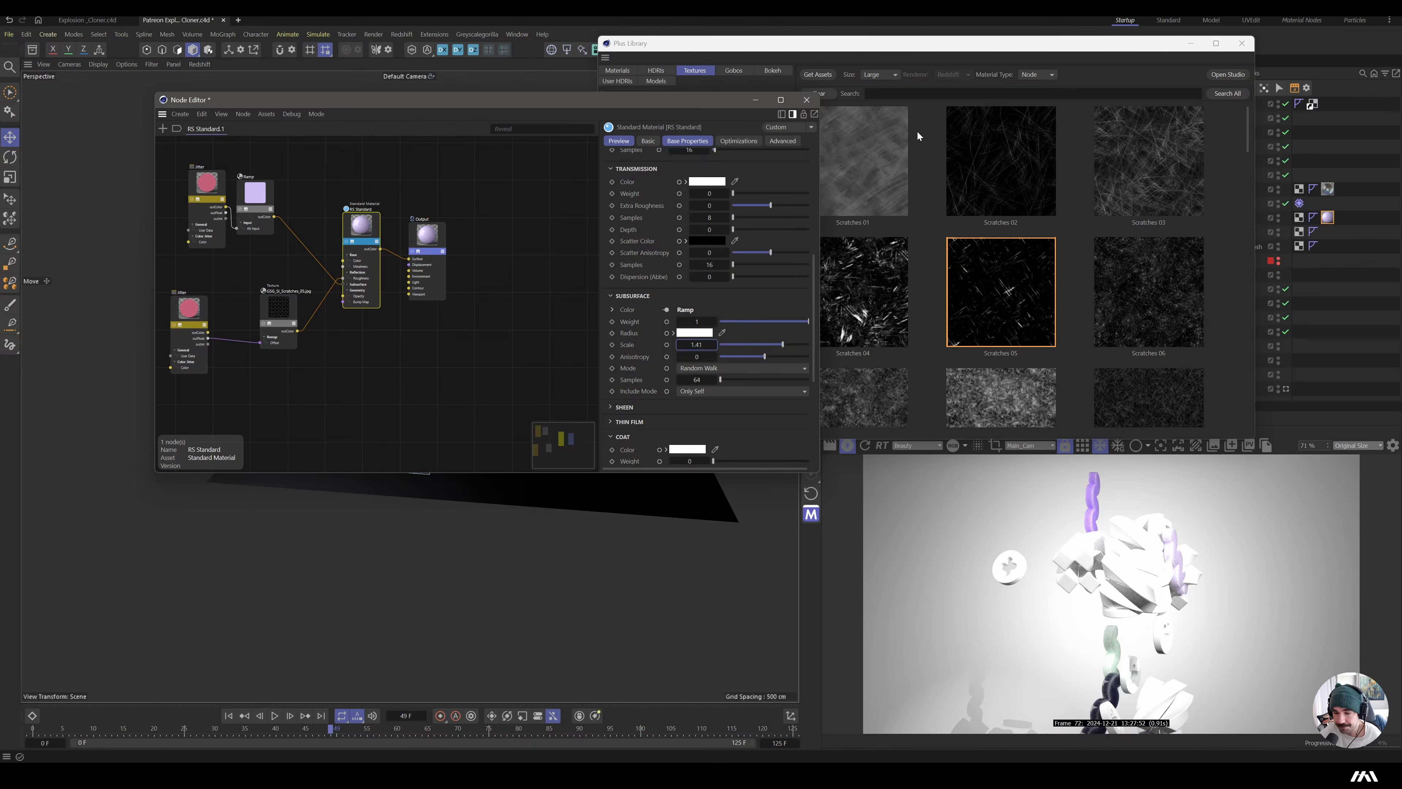
# - Move the Scratches texture and its Jitter up, then add a Bump Map node below them connected to RS Standard's bump input
pyautogui.moveTo(310, 371); pyautogui.dragTo(197, 282)
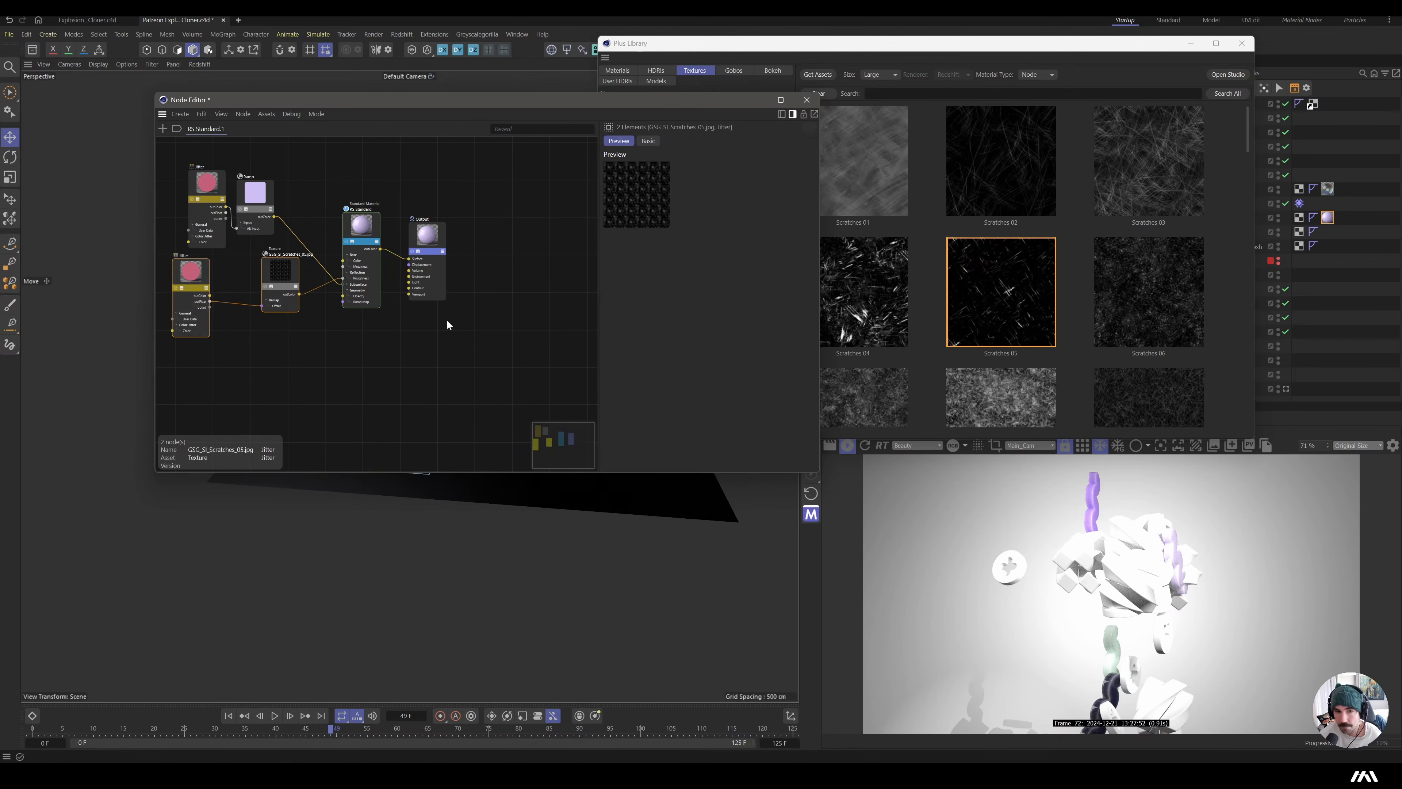
pyautogui.doubleClick(368, 353)
pyautogui.write('bump')
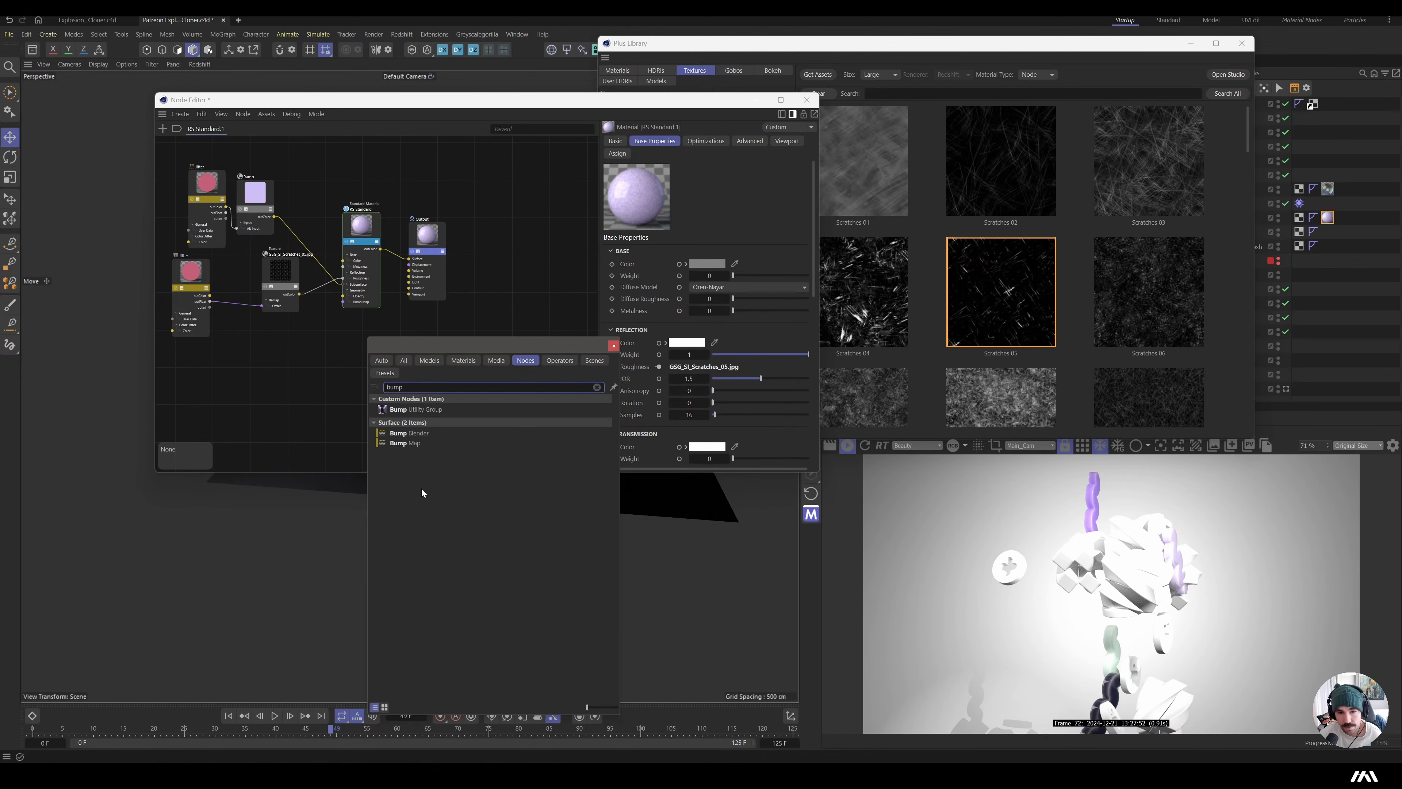
pyautogui.moveTo(418, 445); pyautogui.dragTo(344, 299)
pyautogui.moveTo(260, 351); pyautogui.dragTo(294, 341)
# - Bring Diamonds Small from the Plus Library's Patterns: MSMC textures into the graph and connect it to the Bump Map node's input
pyautogui.click(917, 126)
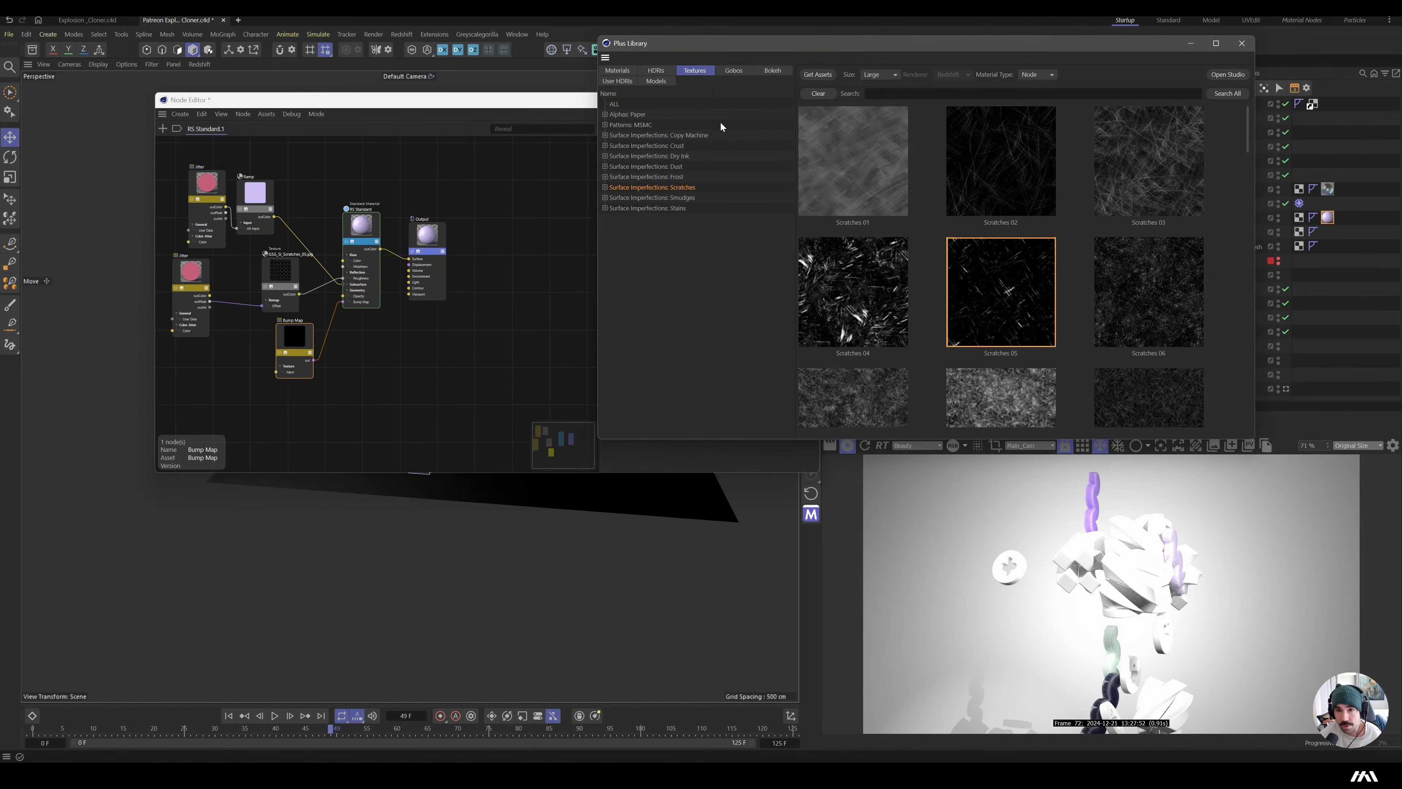
pyautogui.click(641, 124)
pyautogui.scroll(-2, 983, 316)
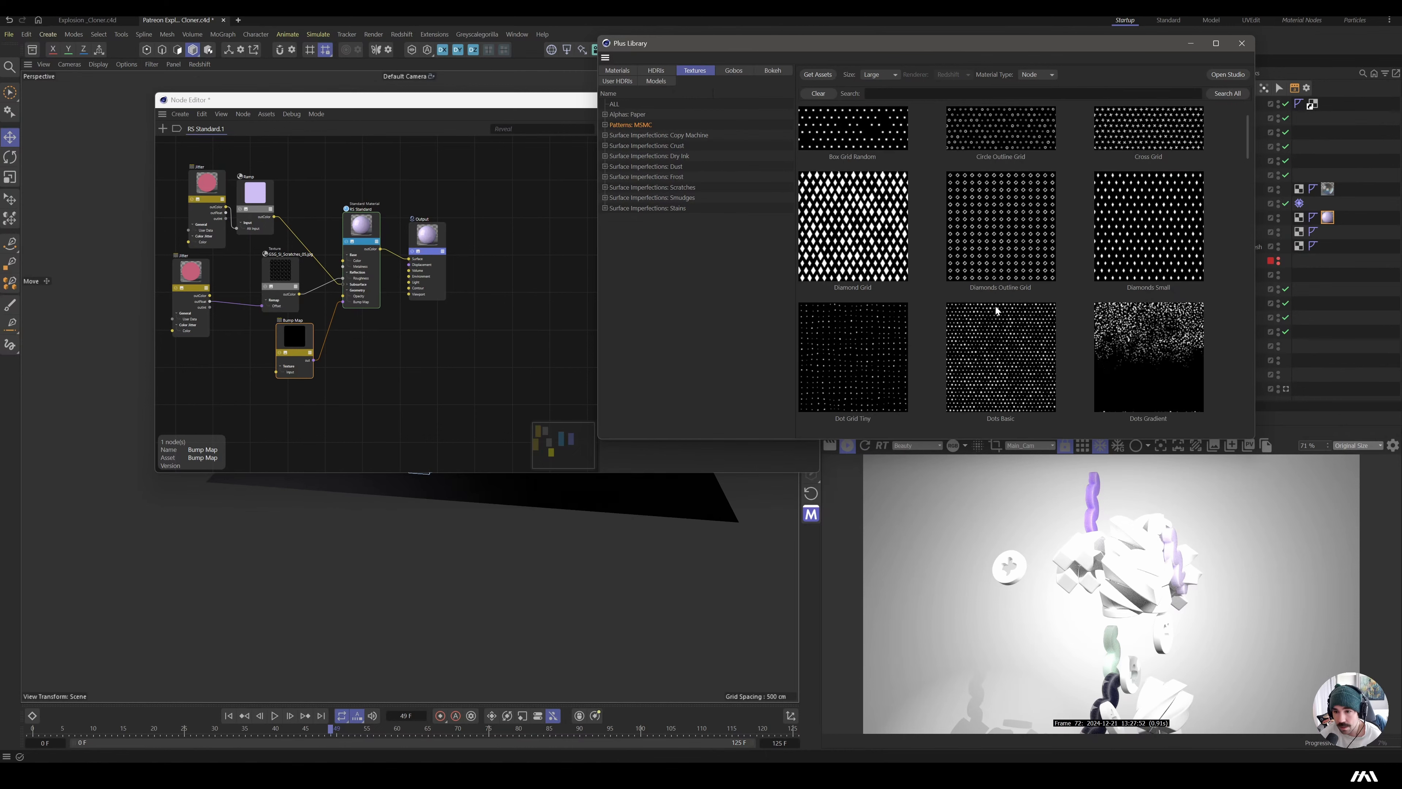
pyautogui.scroll(-1, 996, 314)
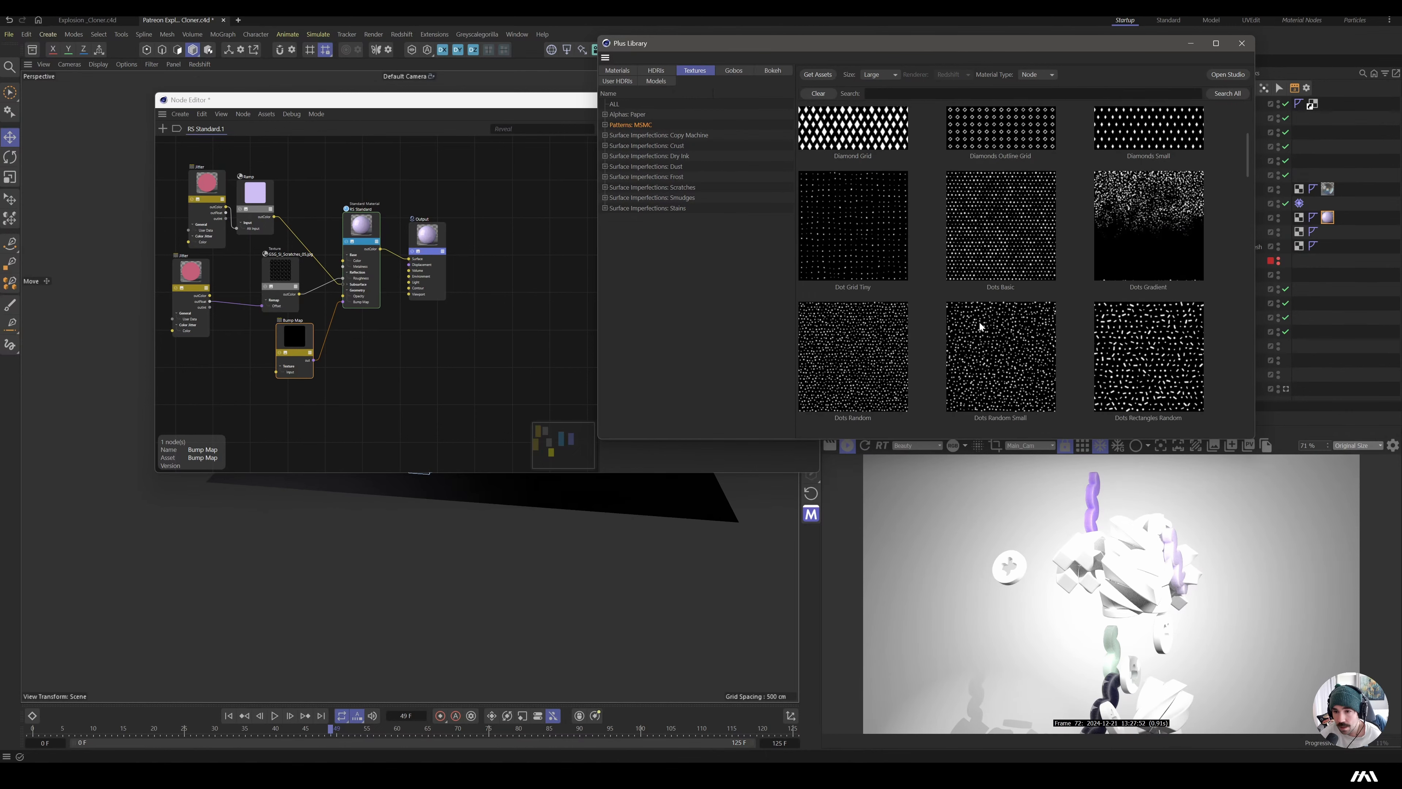
pyautogui.scroll(2, 938, 328)
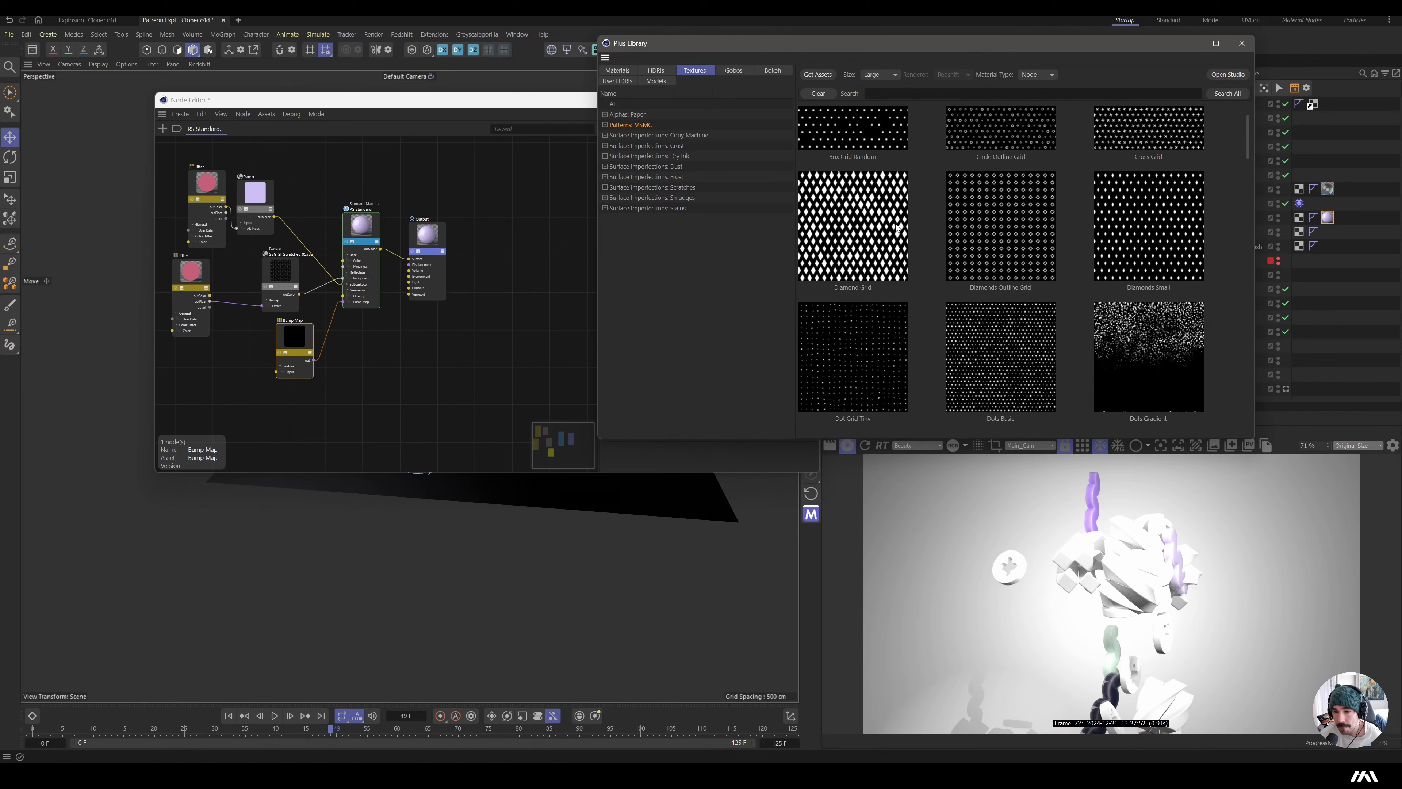
pyautogui.moveTo(1131, 237); pyautogui.dragTo(276, 372)
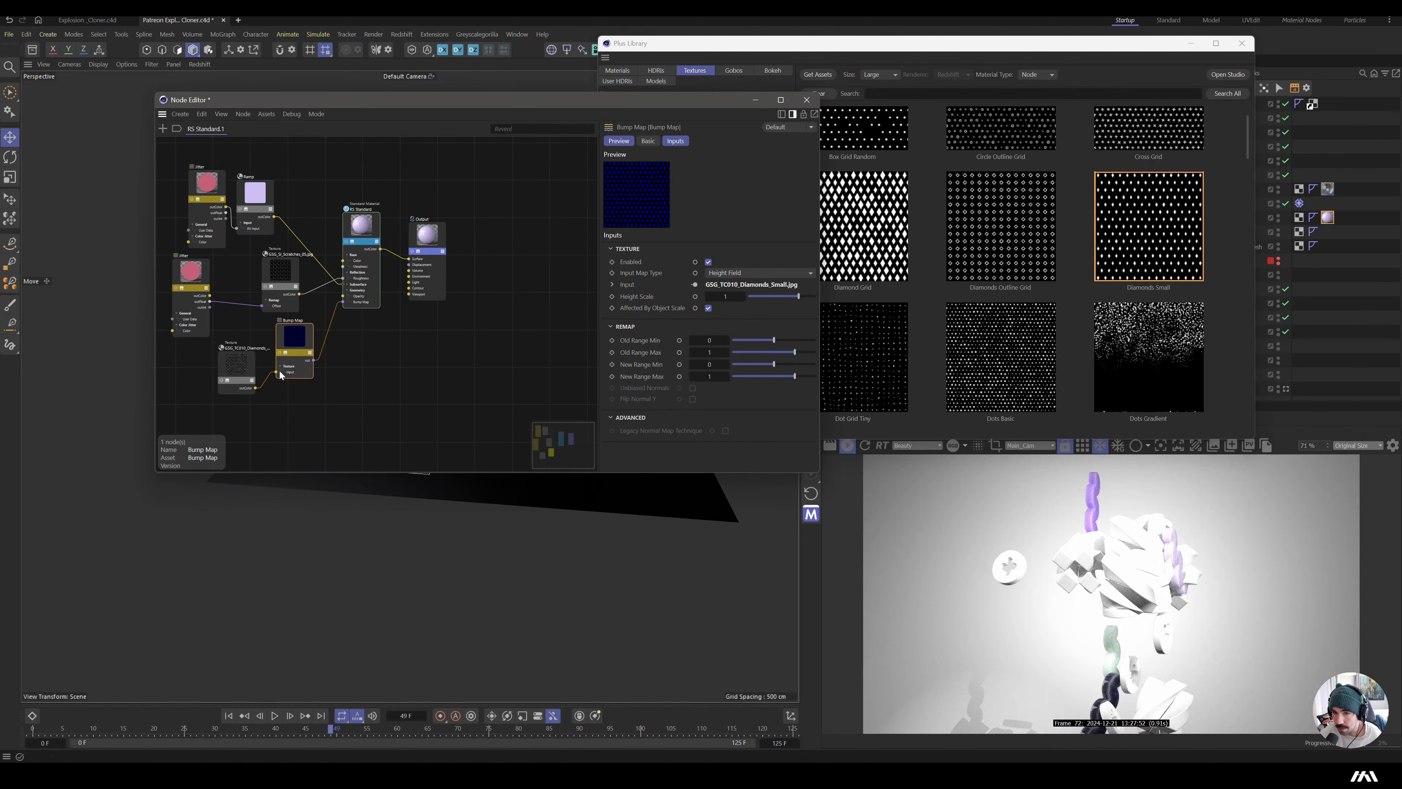
pyautogui.moveTo(302, 336); pyautogui.dragTo(300, 356)
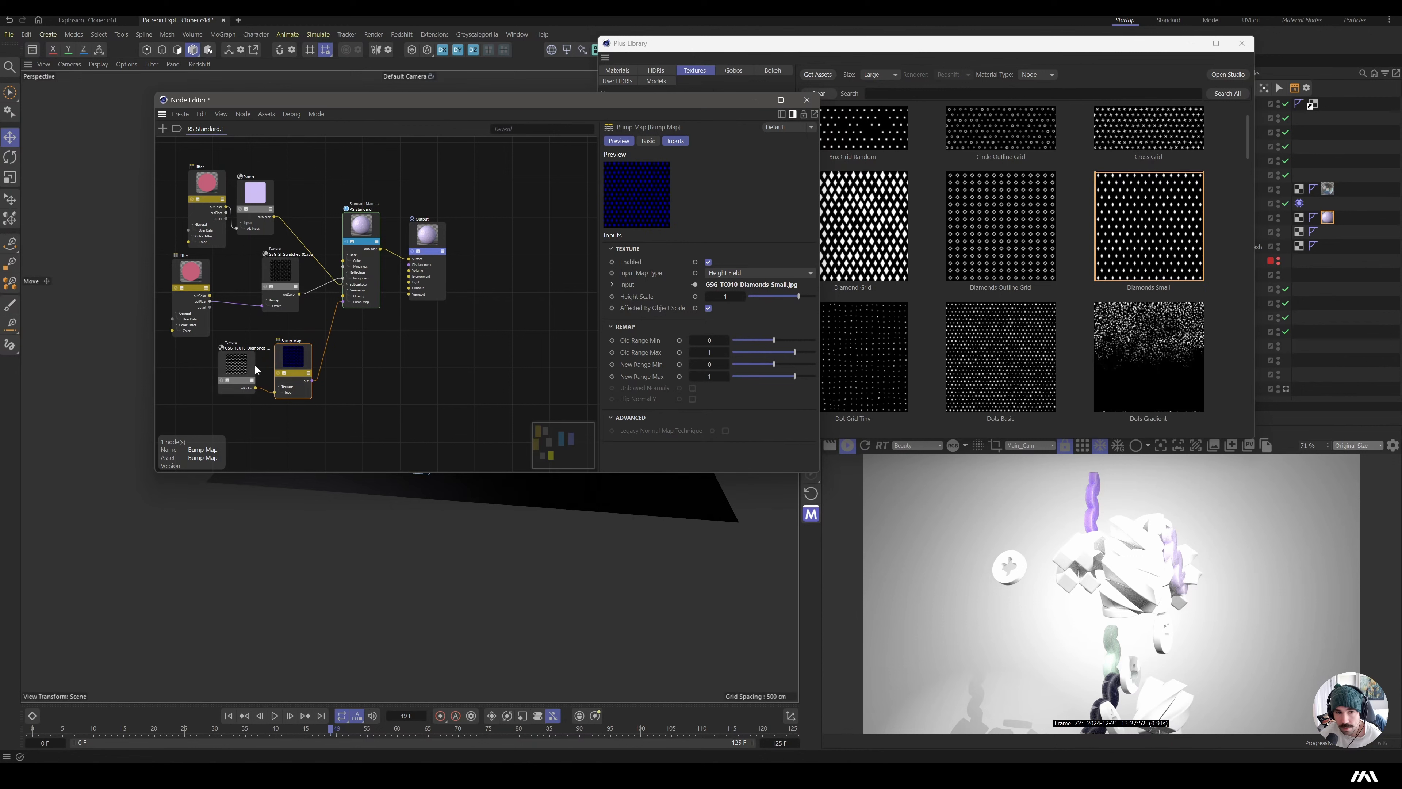
# - Set the Diamonds Small texture's UV remap scale to 10 by 10 and minimize the Node Editor and Plus Library windows
pyautogui.click(253, 368)
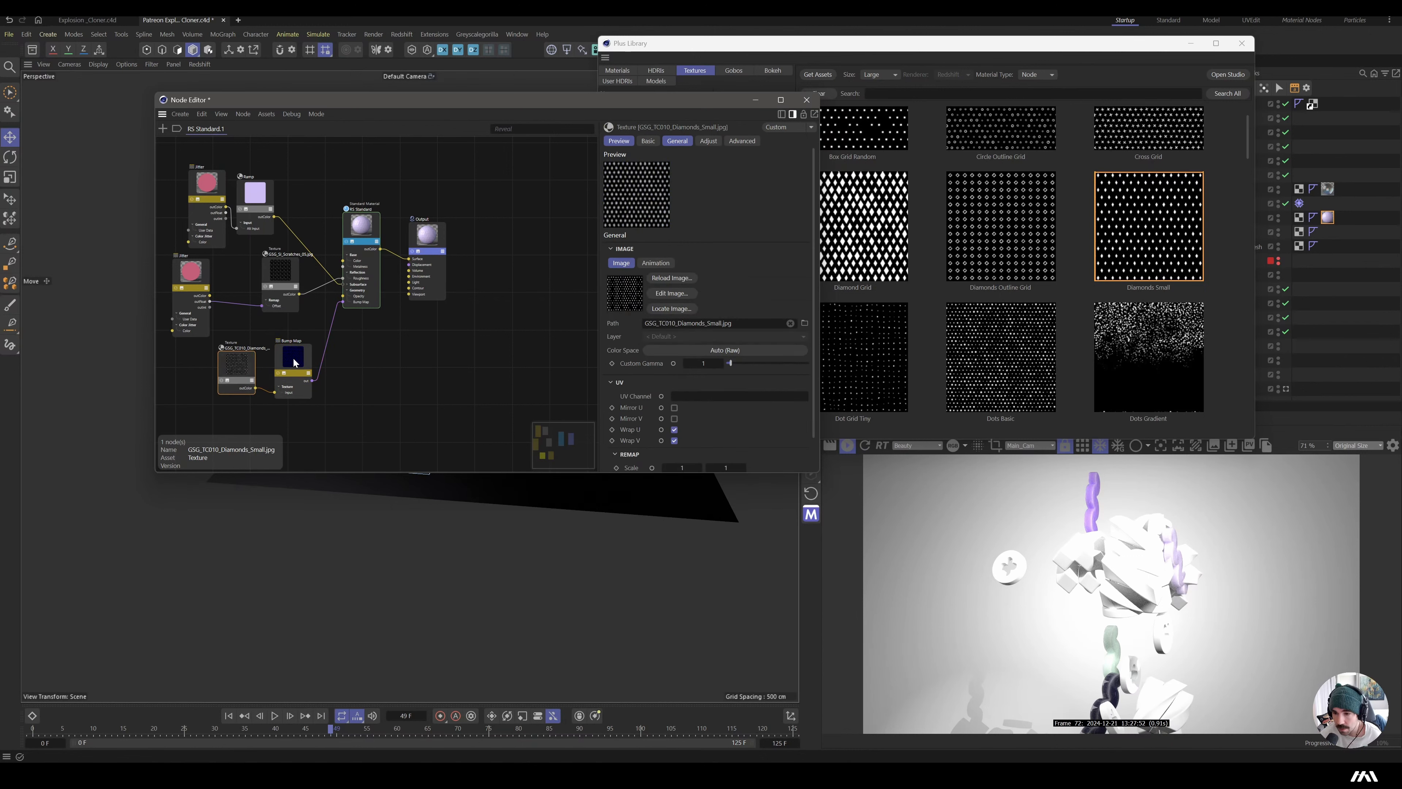
pyautogui.scroll(-2, 644, 385)
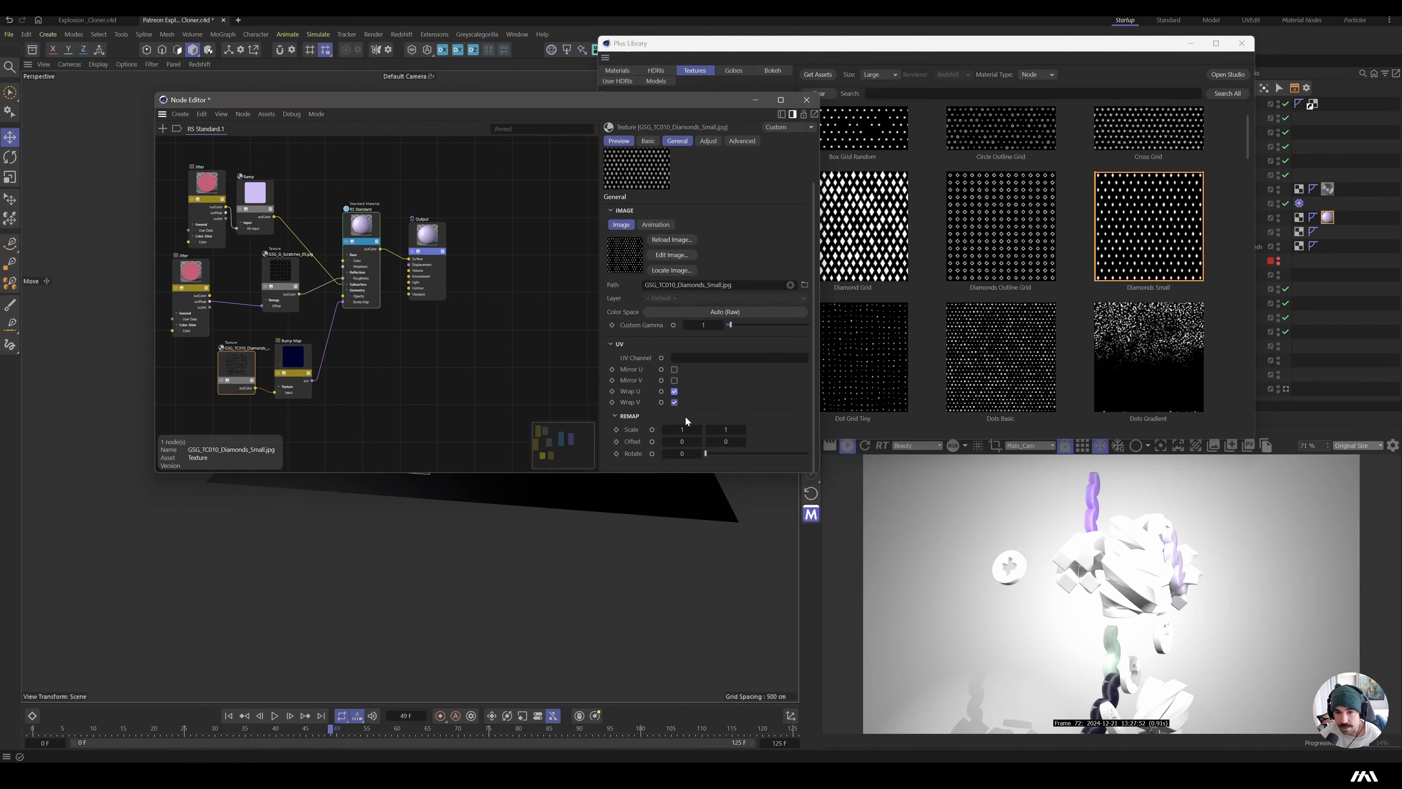
pyautogui.write('10')
pyautogui.click(726, 429)
pyautogui.press('Tab')
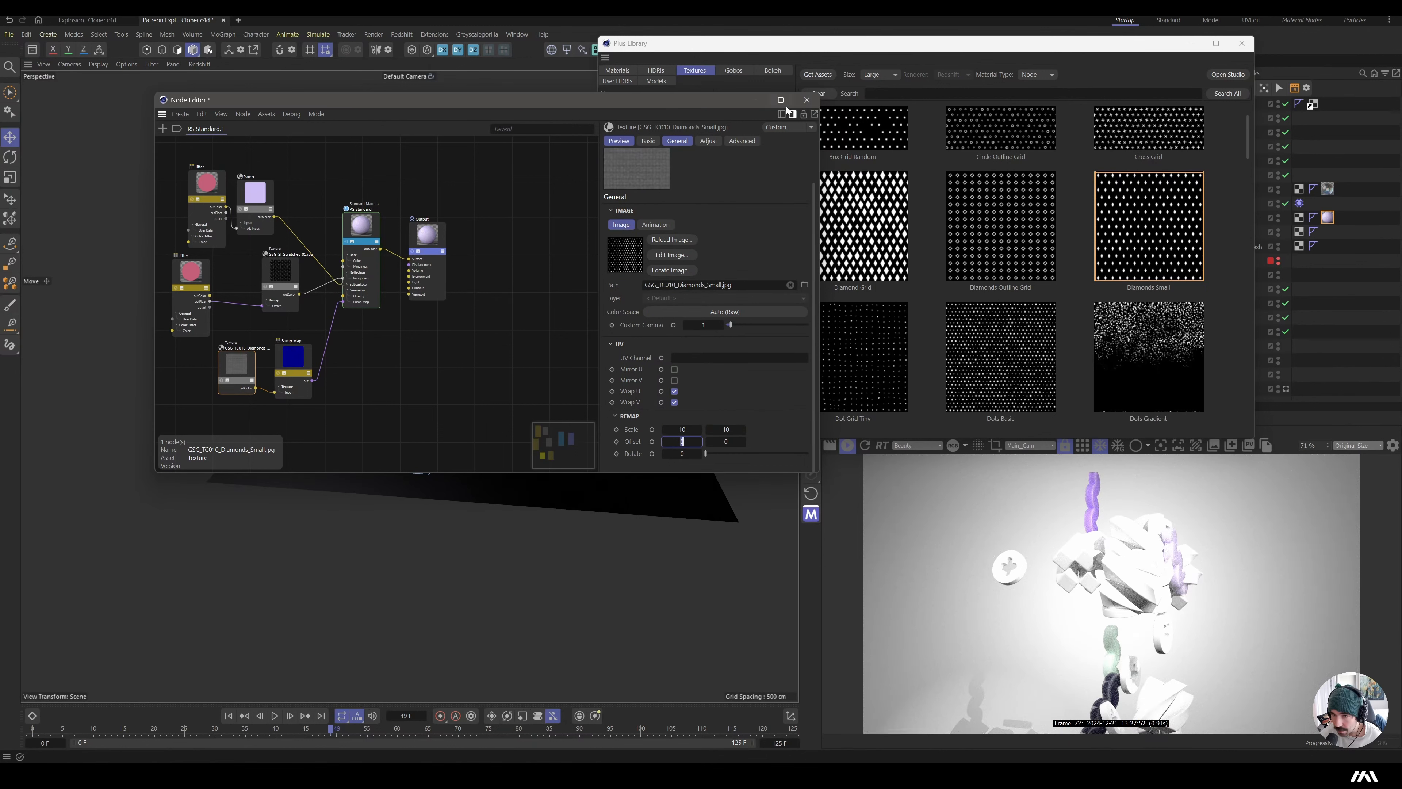
pyautogui.click(755, 100)
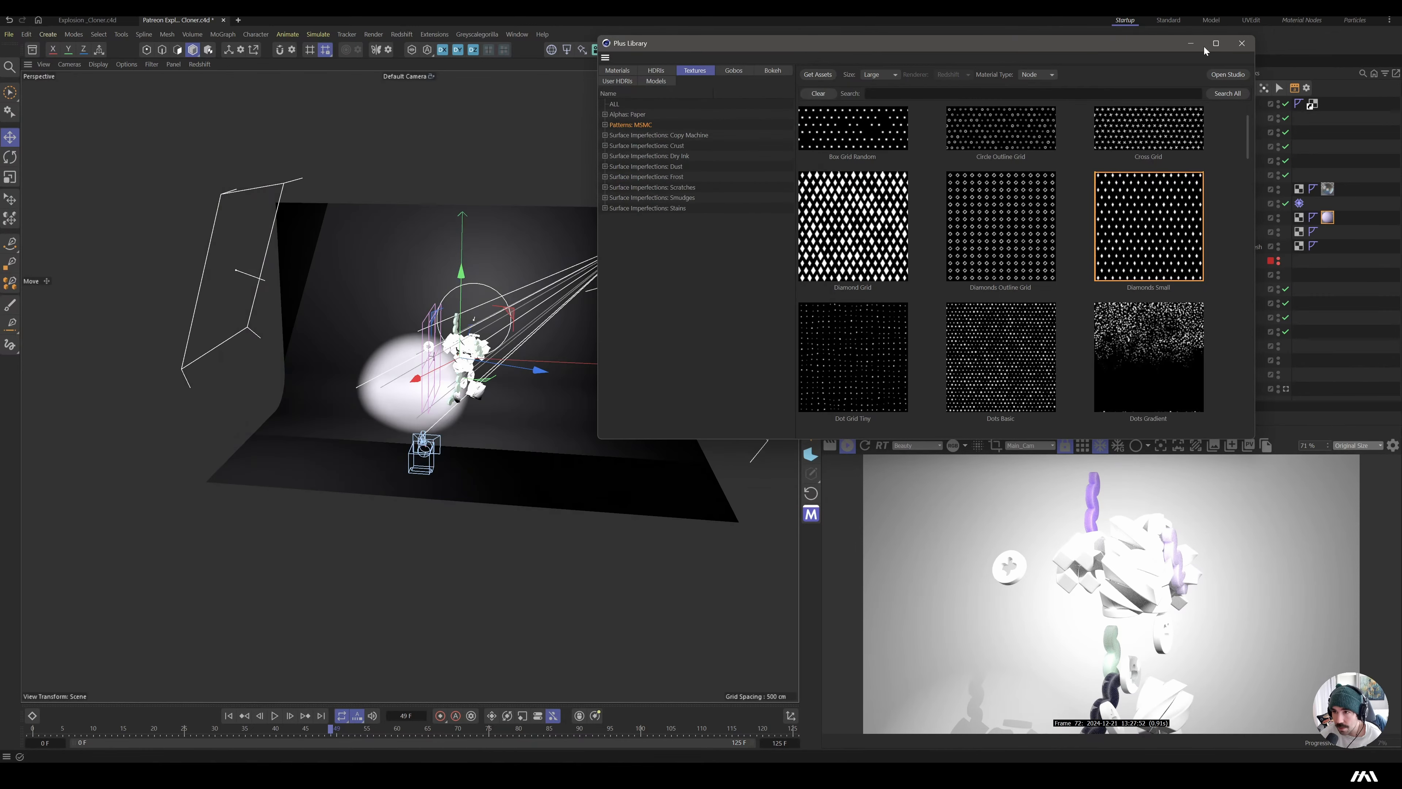
pyautogui.click(1192, 43)
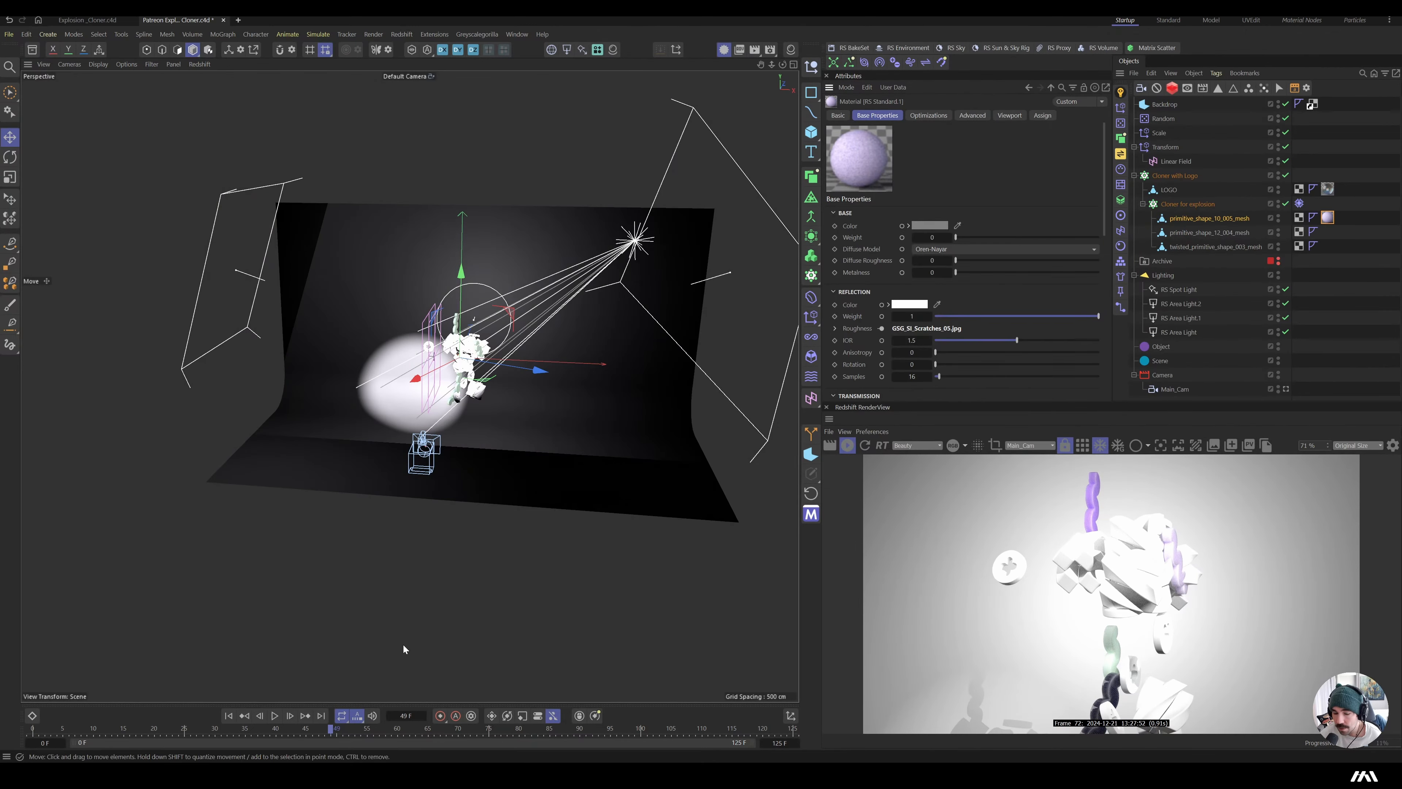
# - Inspect the bumped shapes in the render at frame 67 and set the RS Spot Light's exposure to 1.934
pyautogui.moveTo(324, 734); pyautogui.dragTo(441, 736)
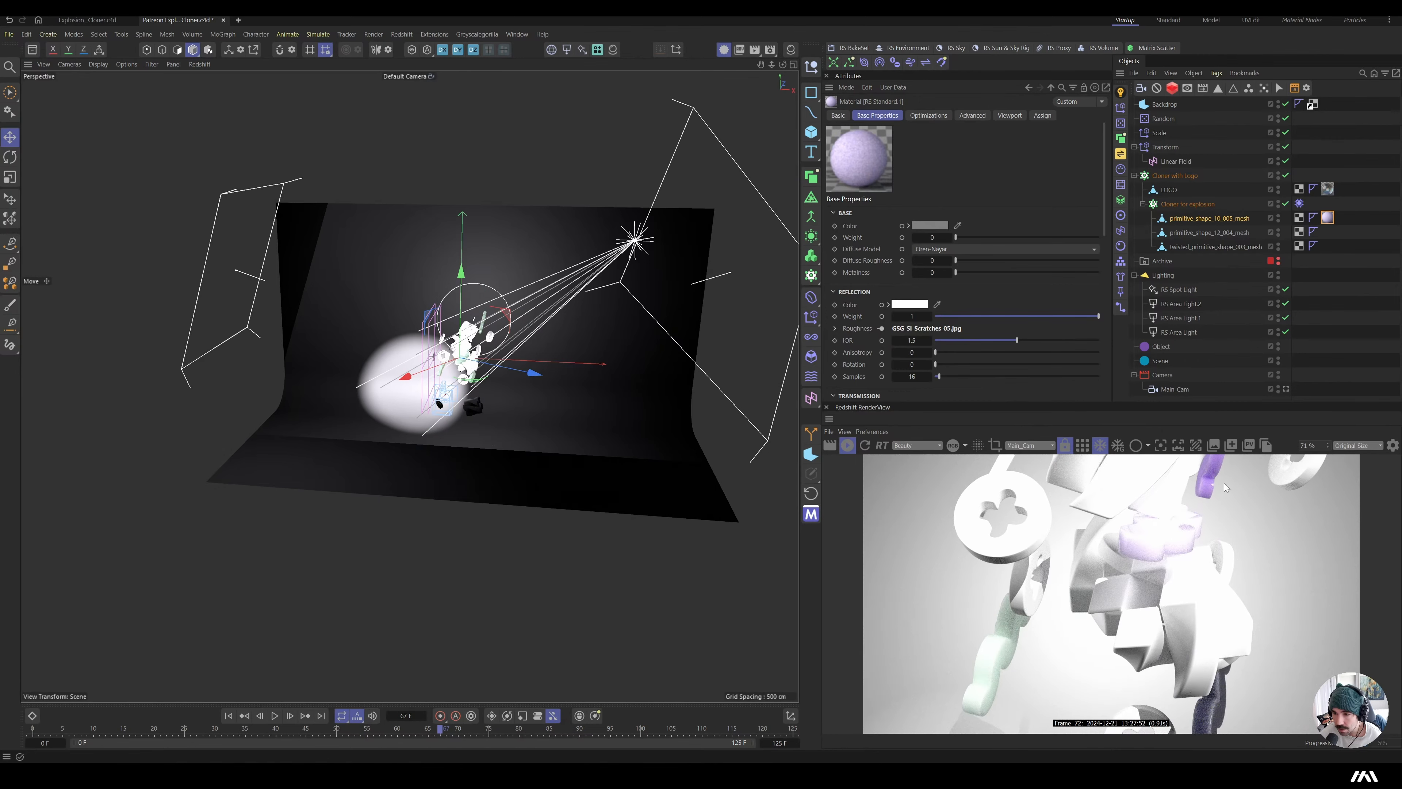
pyautogui.scroll(6, 1224, 487)
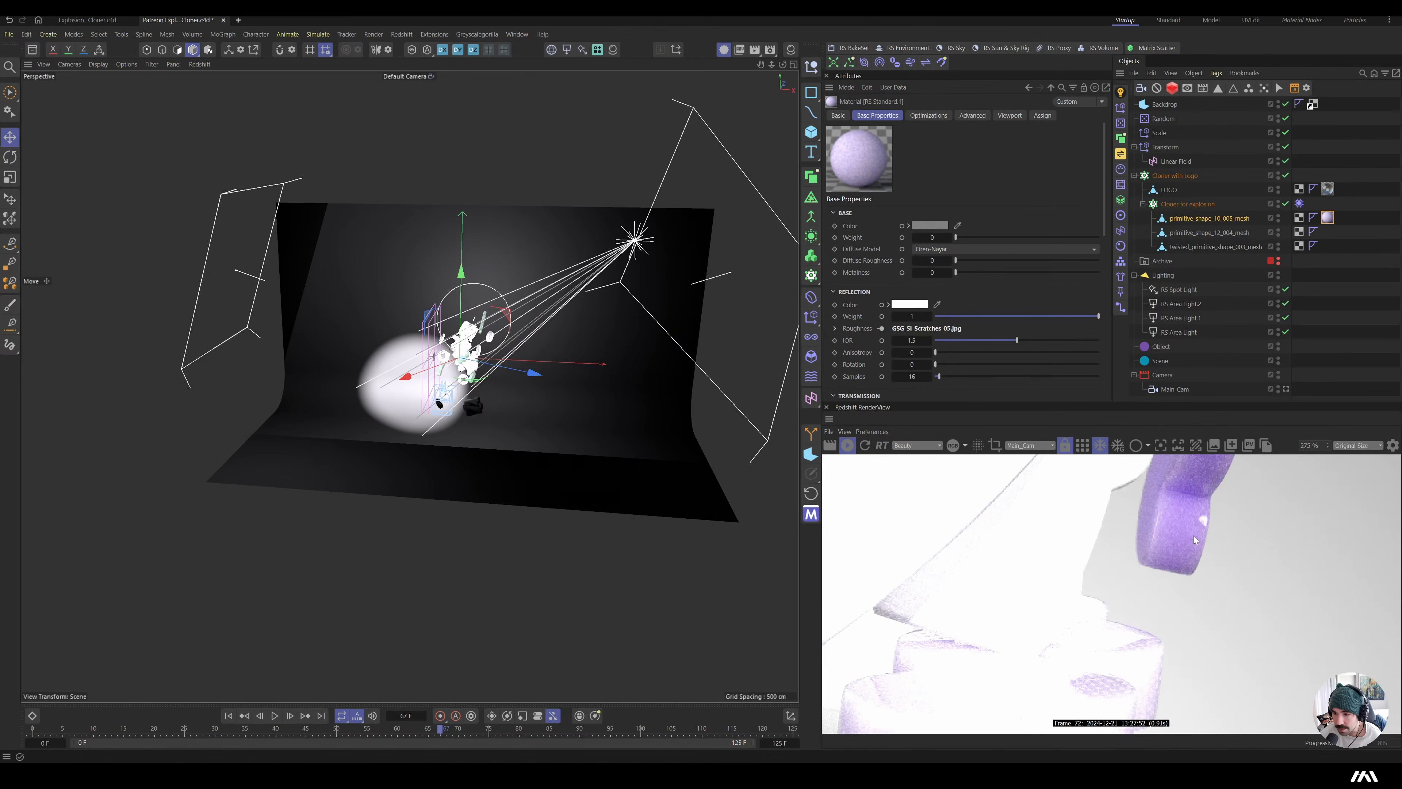
pyautogui.scroll(-6, 1194, 532)
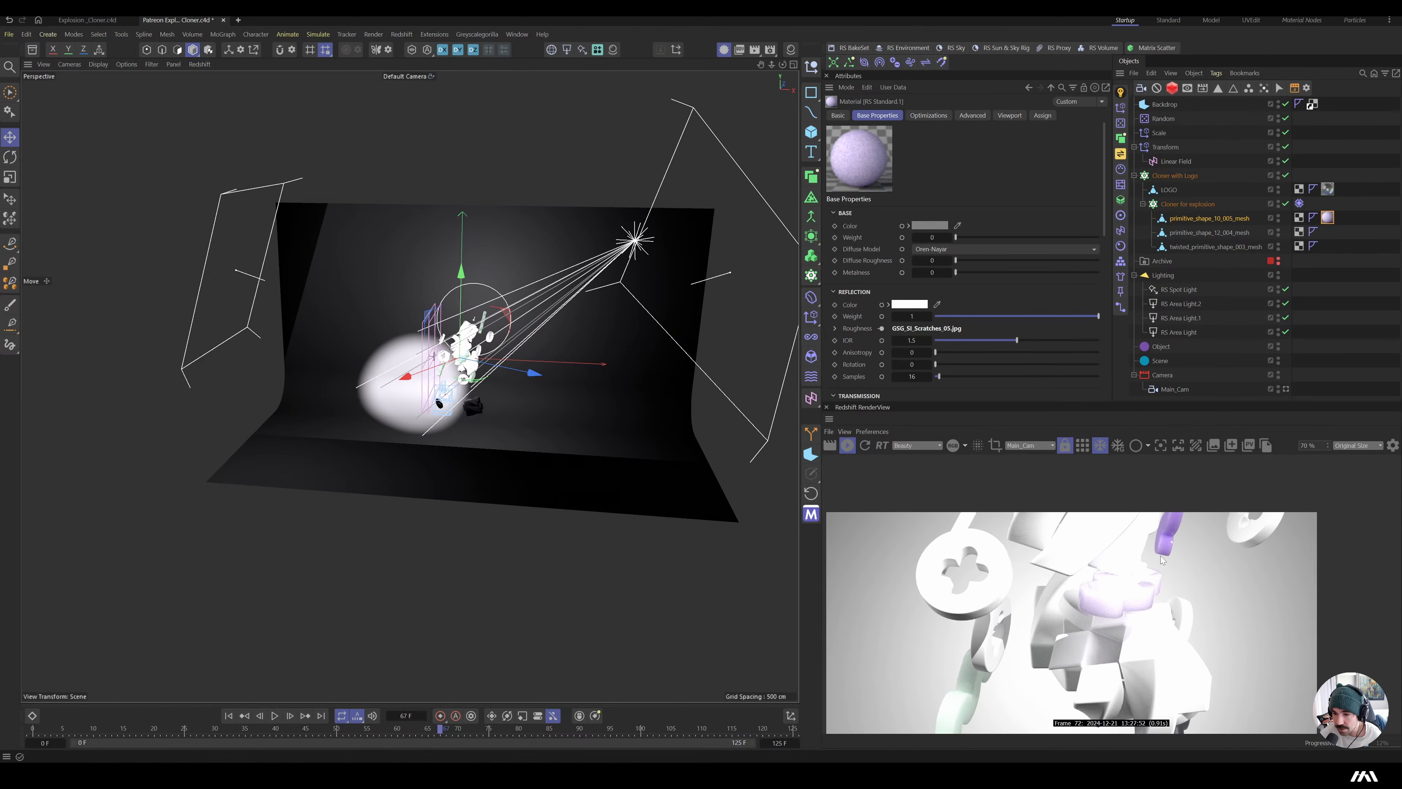
pyautogui.scroll(-1, 1162, 559)
pyautogui.click(1178, 290)
pyautogui.moveTo(1024, 210); pyautogui.dragTo(1034, 210)
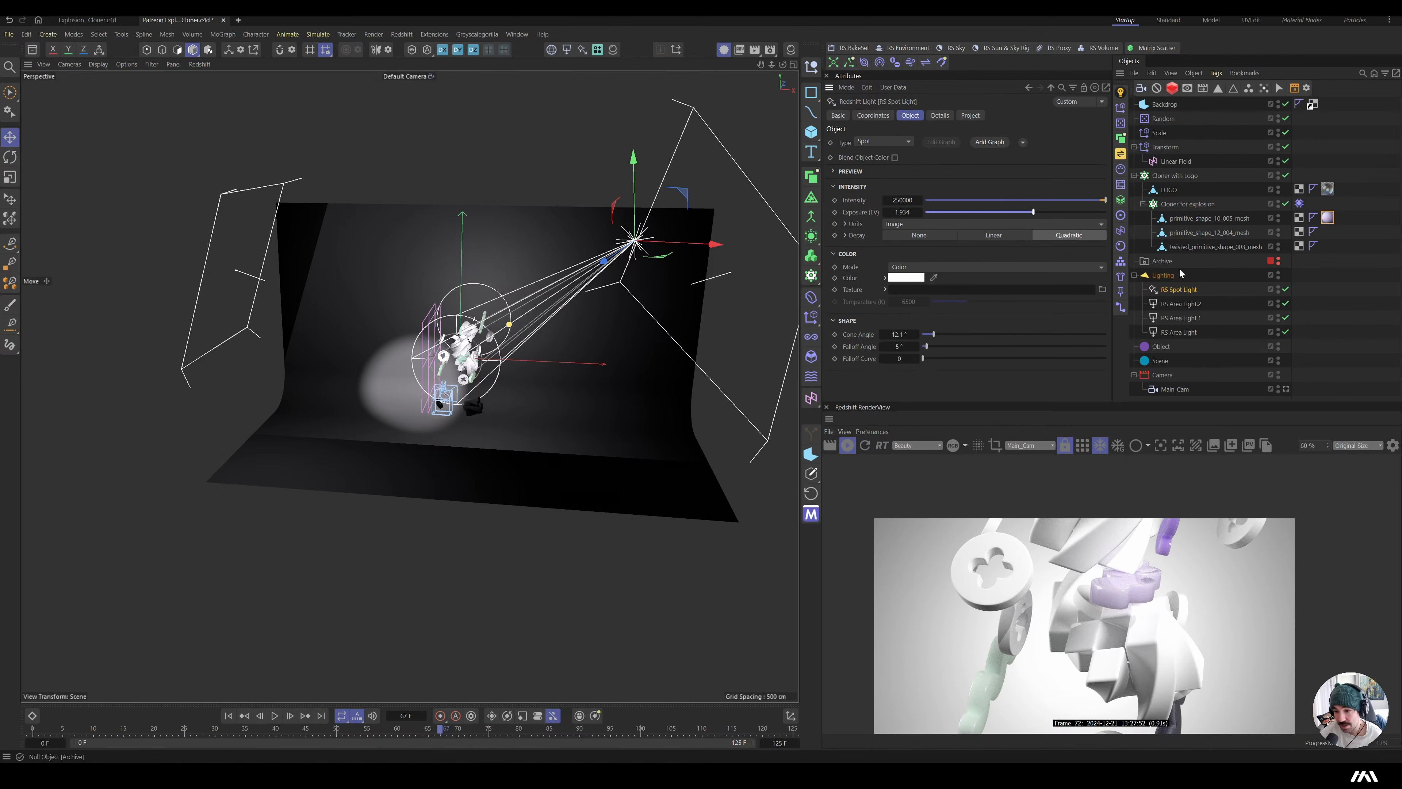
# - Create a new Redshift Standard material and assign it to primitive_shape_12_004_mesh
pyautogui.click(613, 50)
pyautogui.moveTo(638, 55)
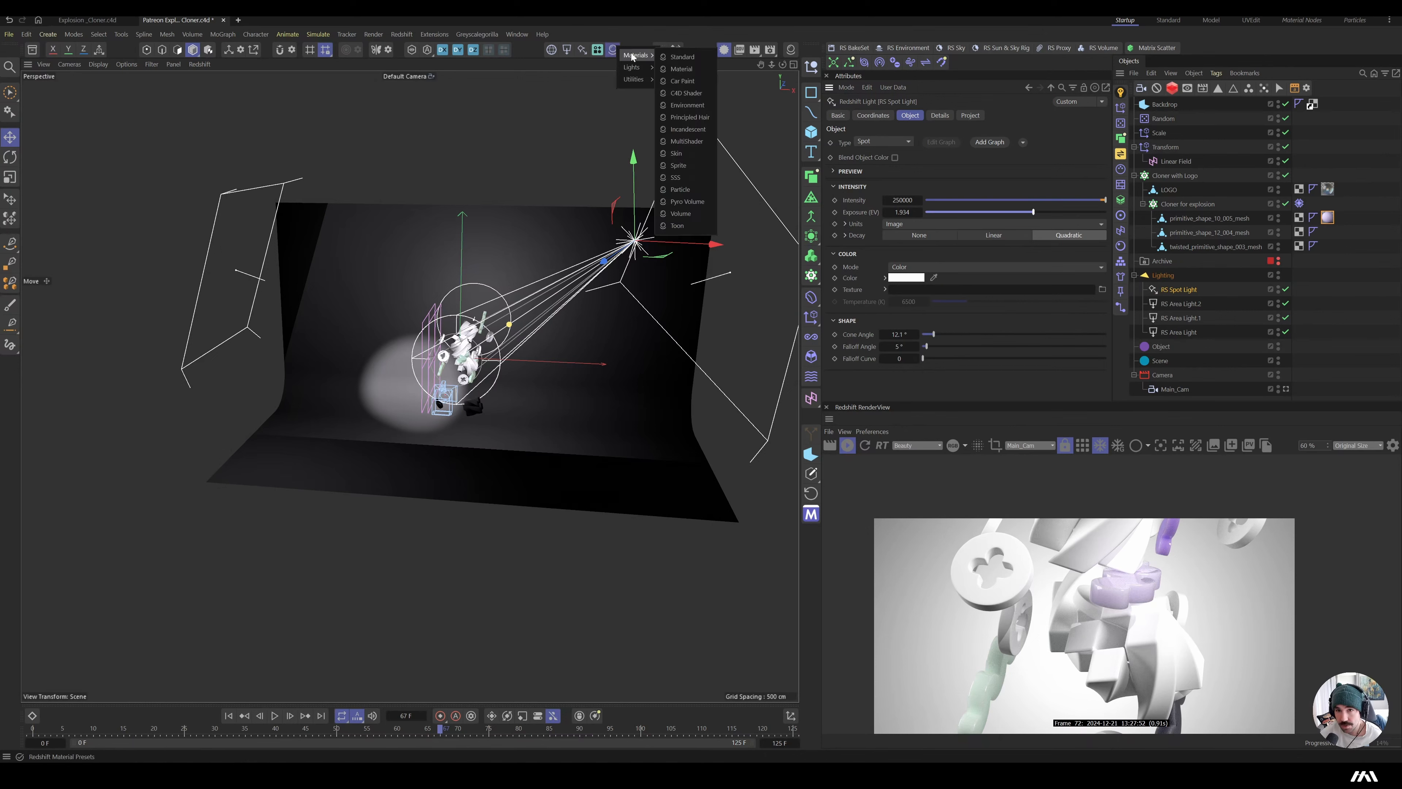
pyautogui.click(684, 56)
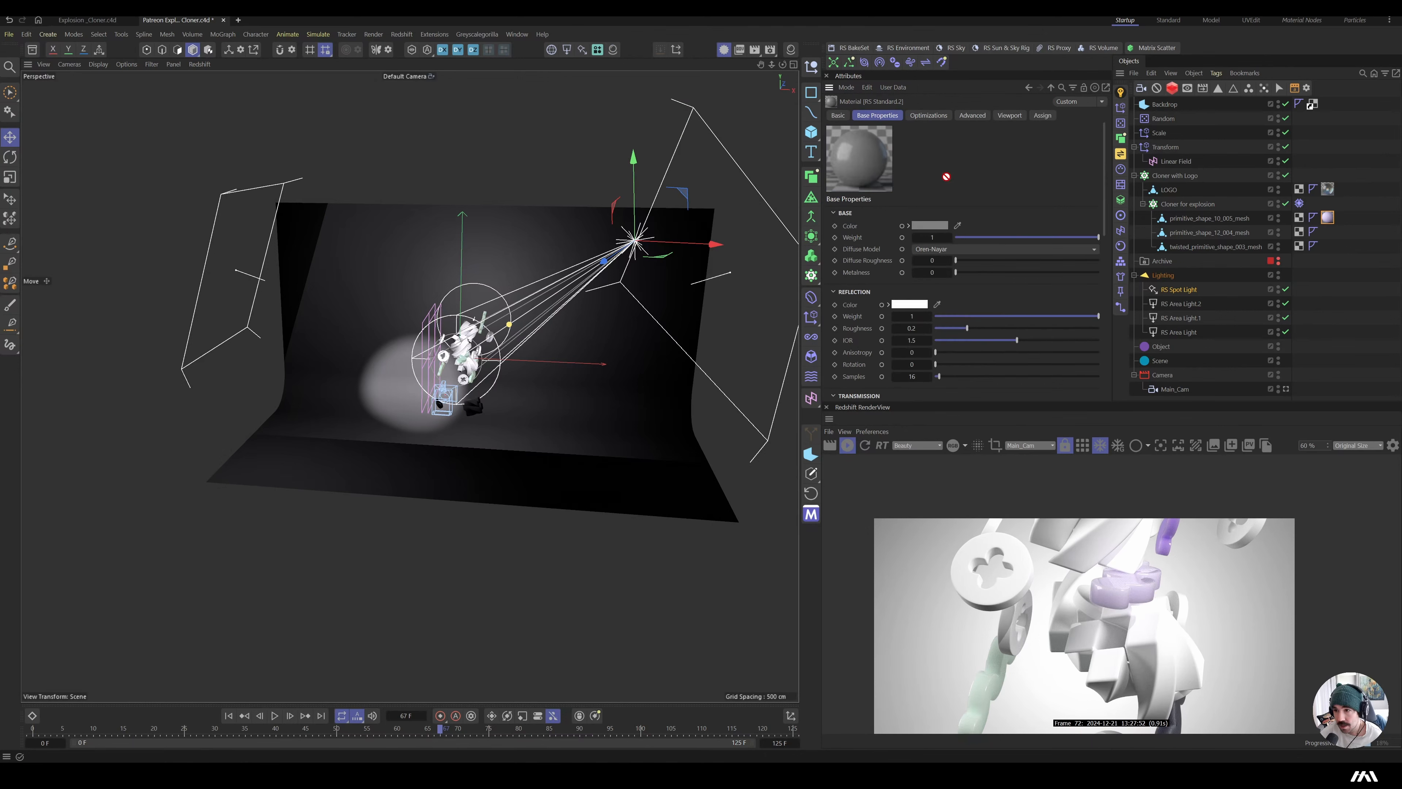
pyautogui.moveTo(1208, 239); pyautogui.dragTo(1207, 236)
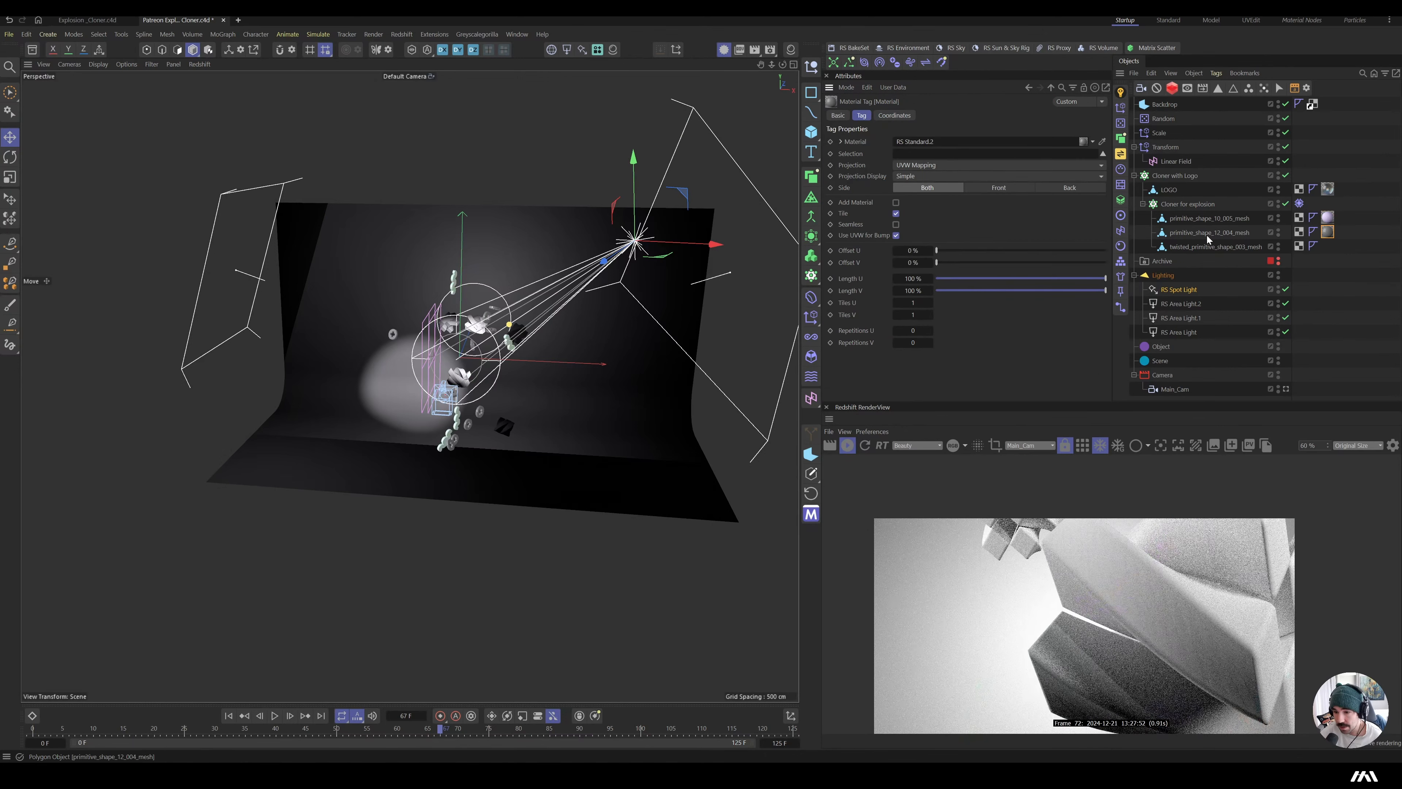
# - Move the animation to frame 64 and show primitive_shape_12_004_mesh's new material in the Node Editor
pyautogui.moveTo(334, 729); pyautogui.dragTo(419, 743)
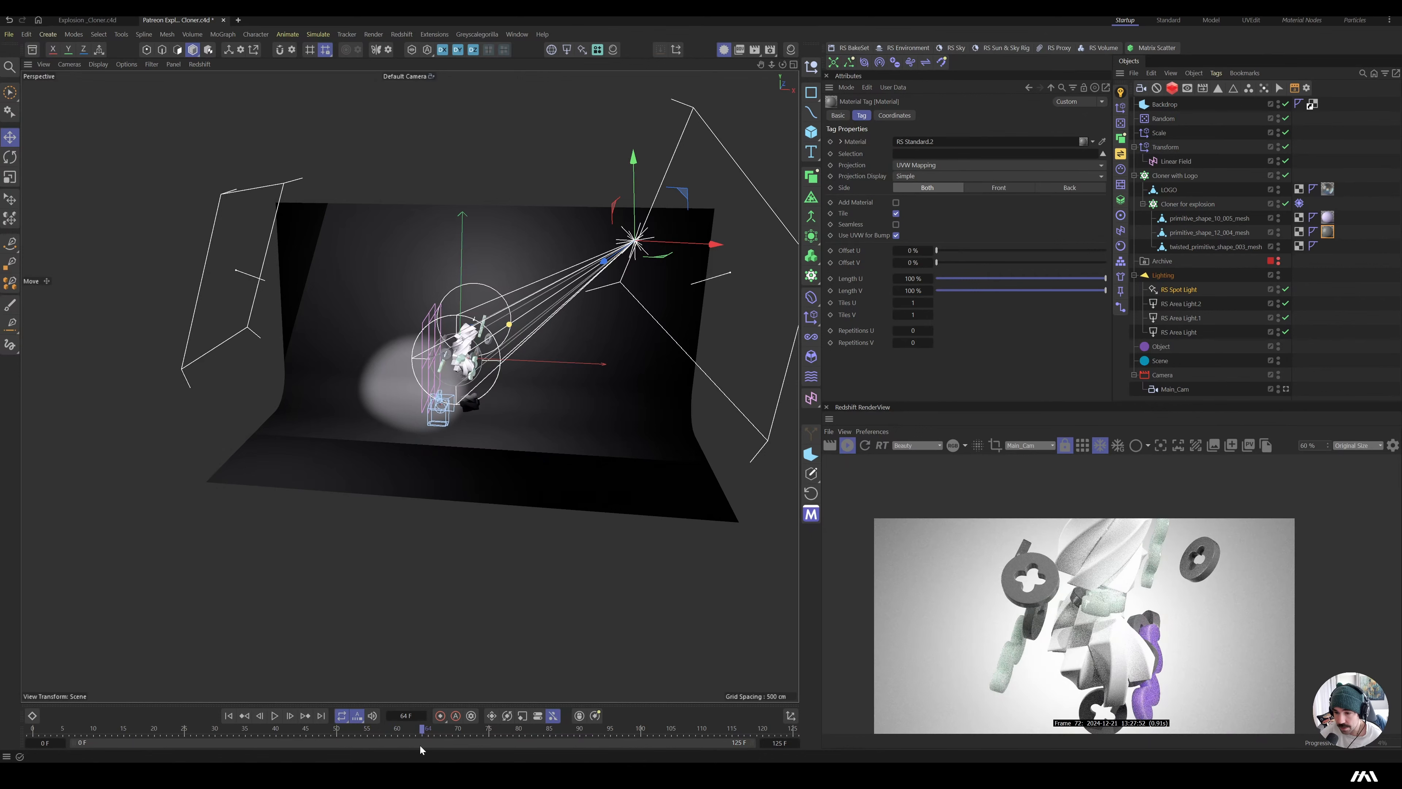
pyautogui.doubleClick(1330, 234)
pyautogui.rightClick(914, 222)
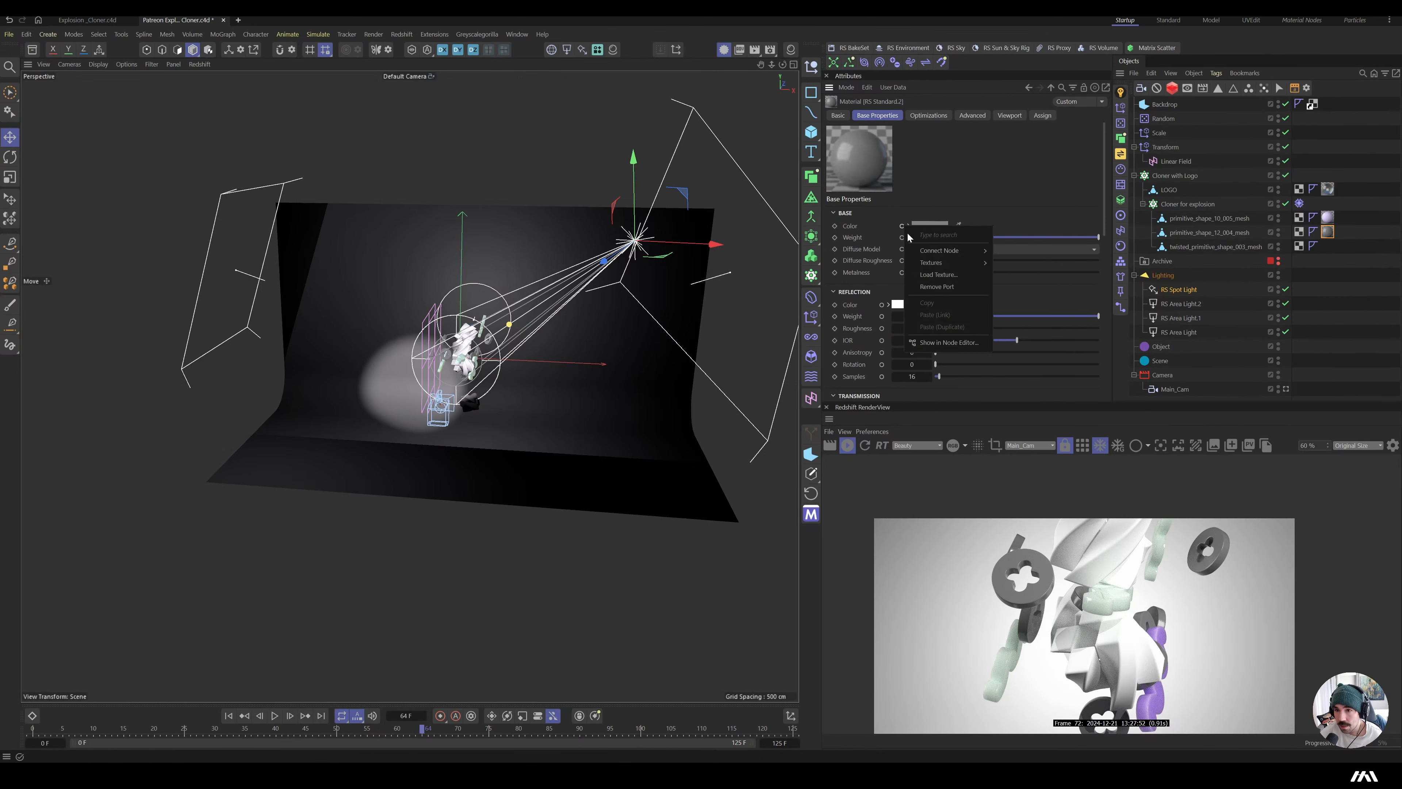
pyautogui.click(941, 343)
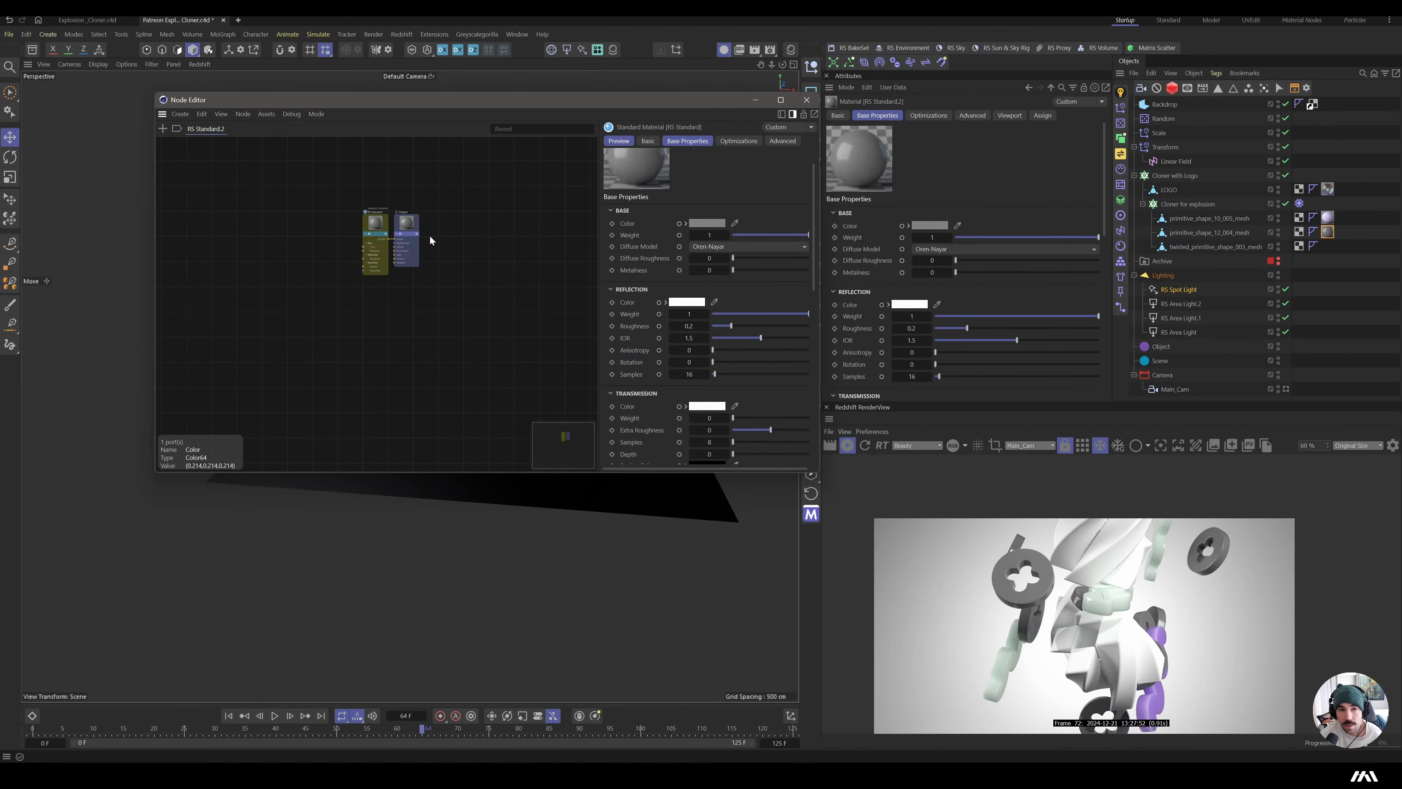
# - Add a Color node to the material graph and set it to the saved lime green swatch
pyautogui.doubleClick(232, 252)
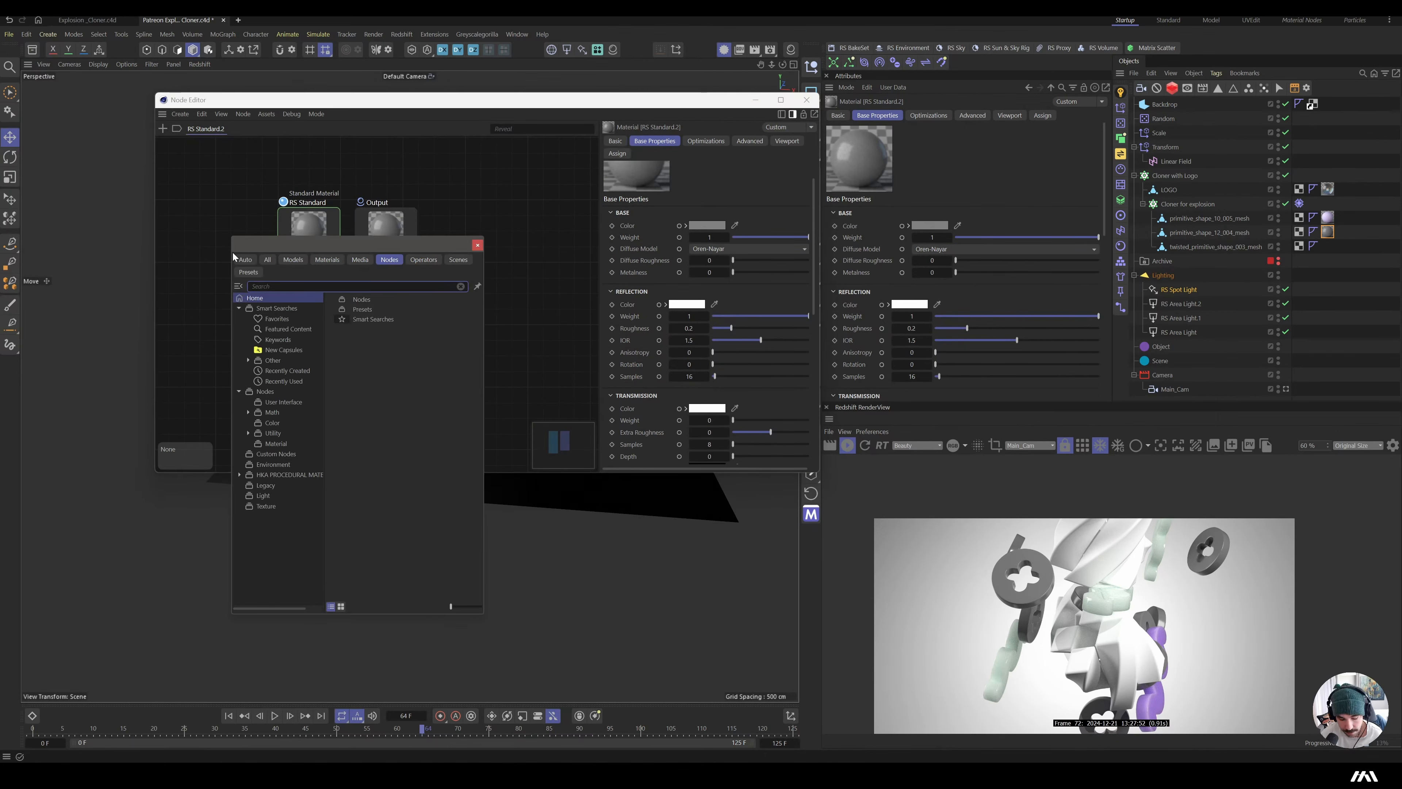
pyautogui.write('colo')
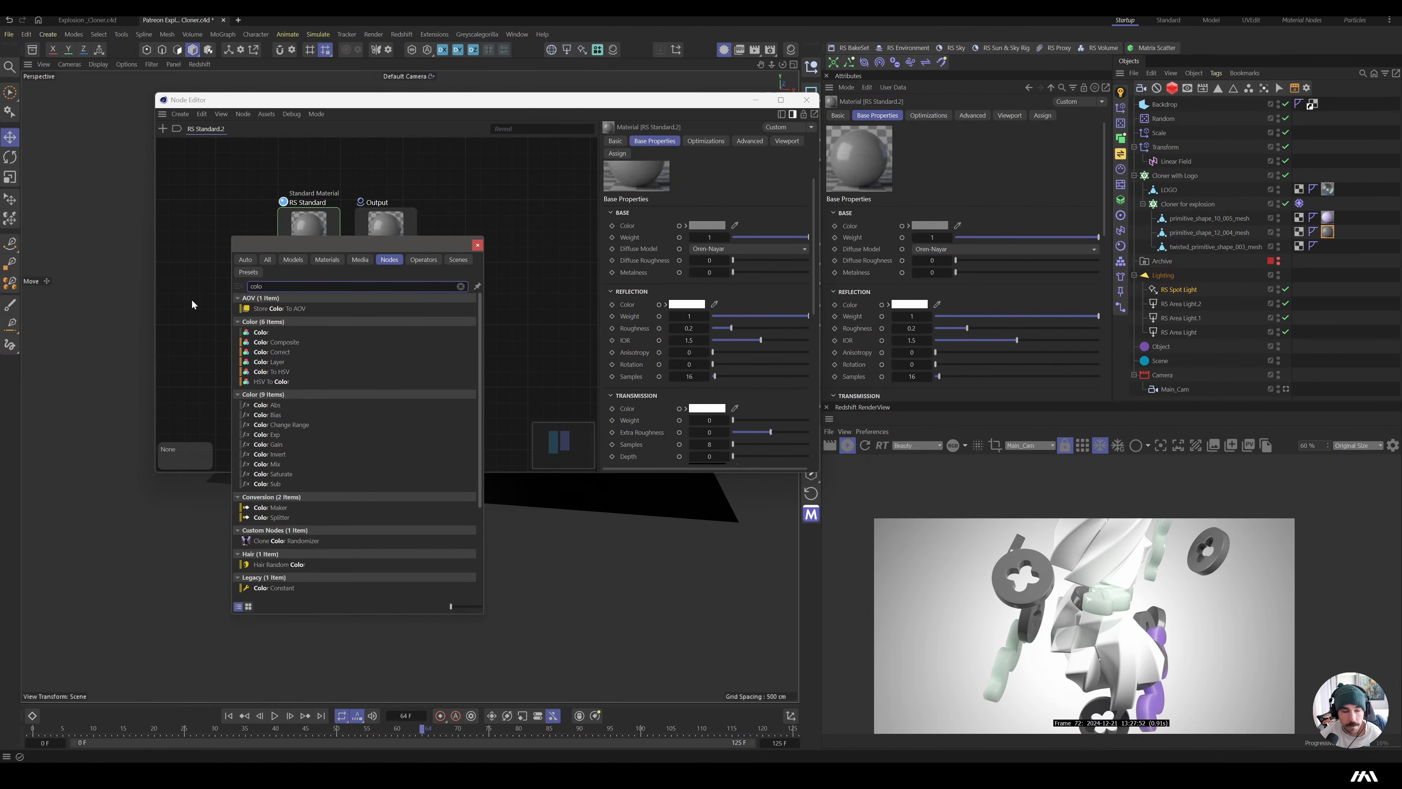
pyautogui.click(263, 333)
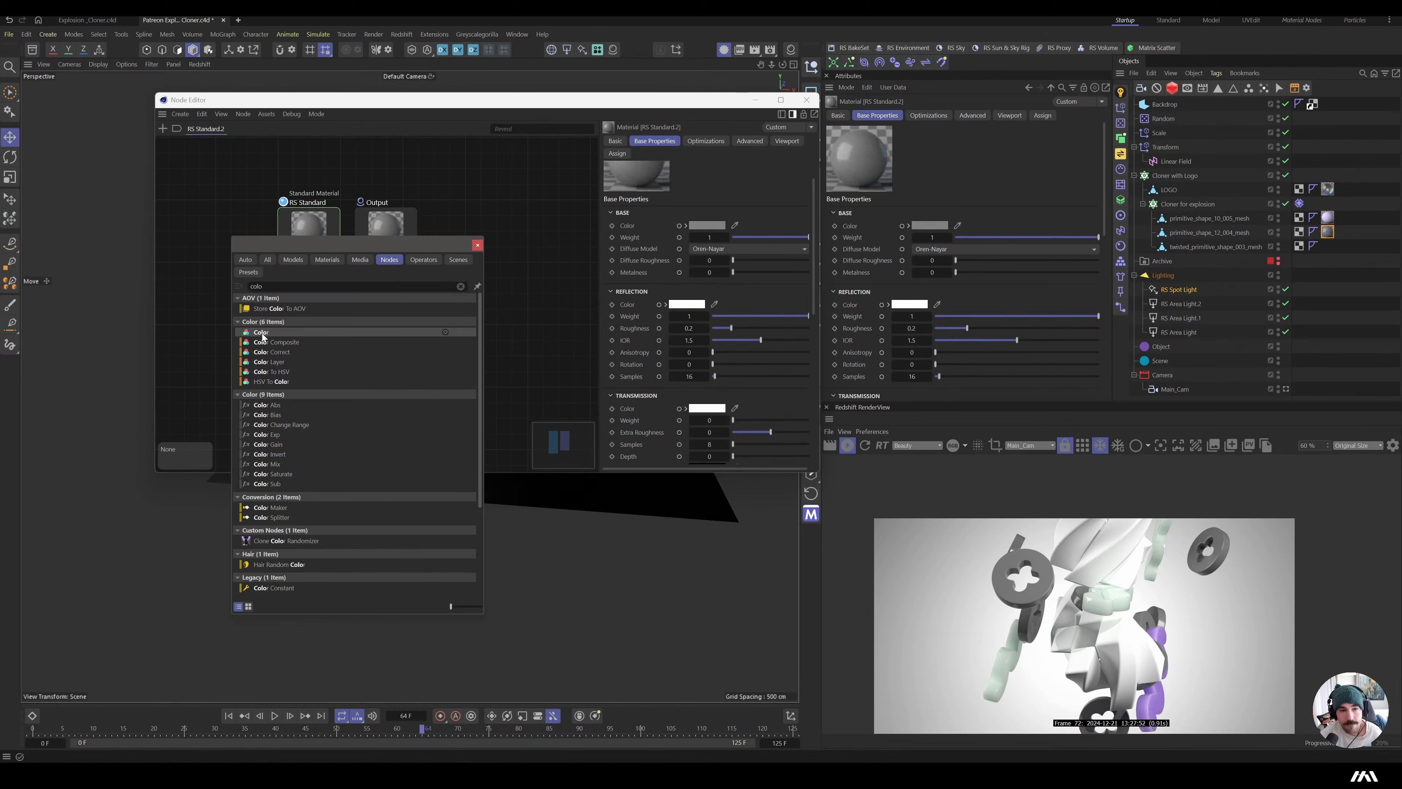
pyautogui.doubleClick(263, 333)
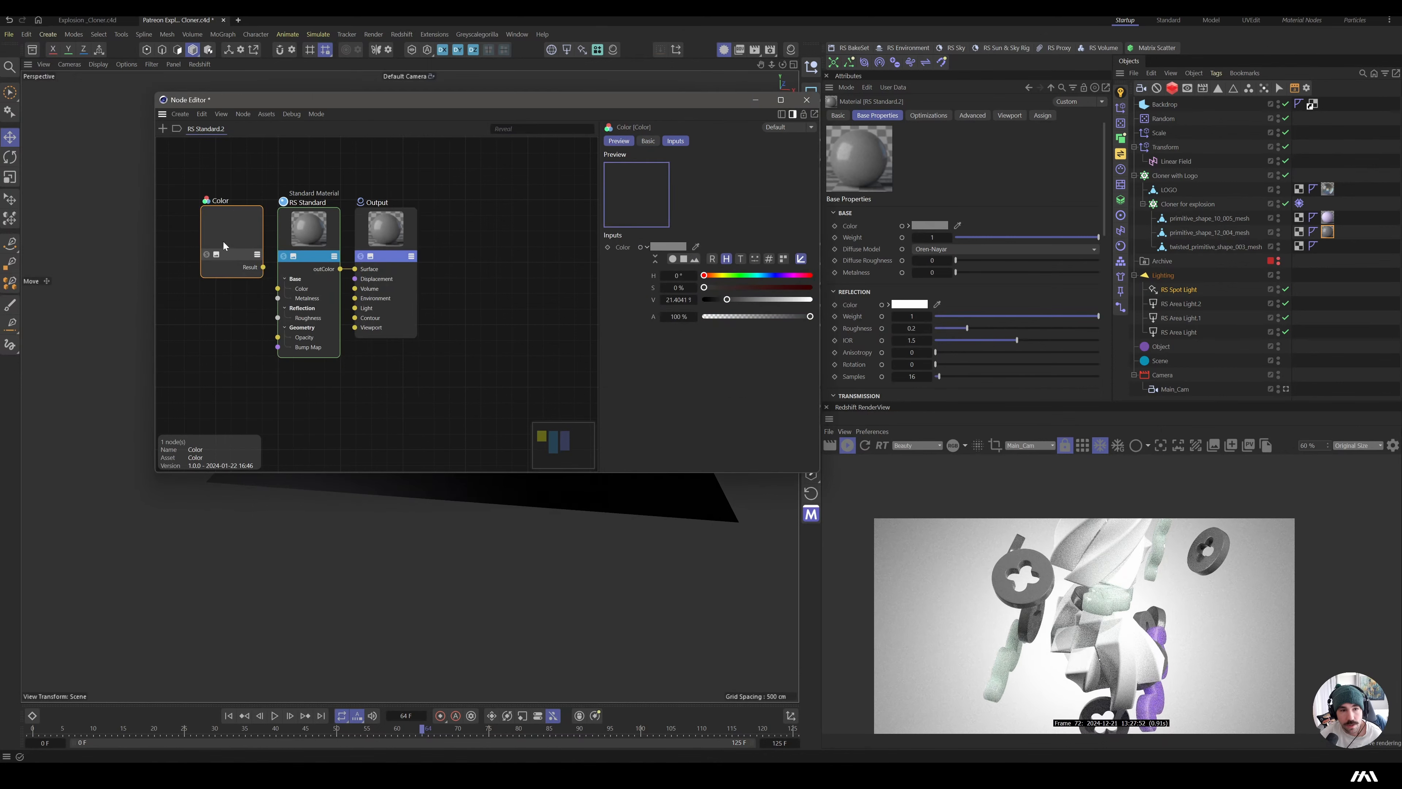
pyautogui.scroll(-3, 264, 290)
pyautogui.scroll(5, 178, 266)
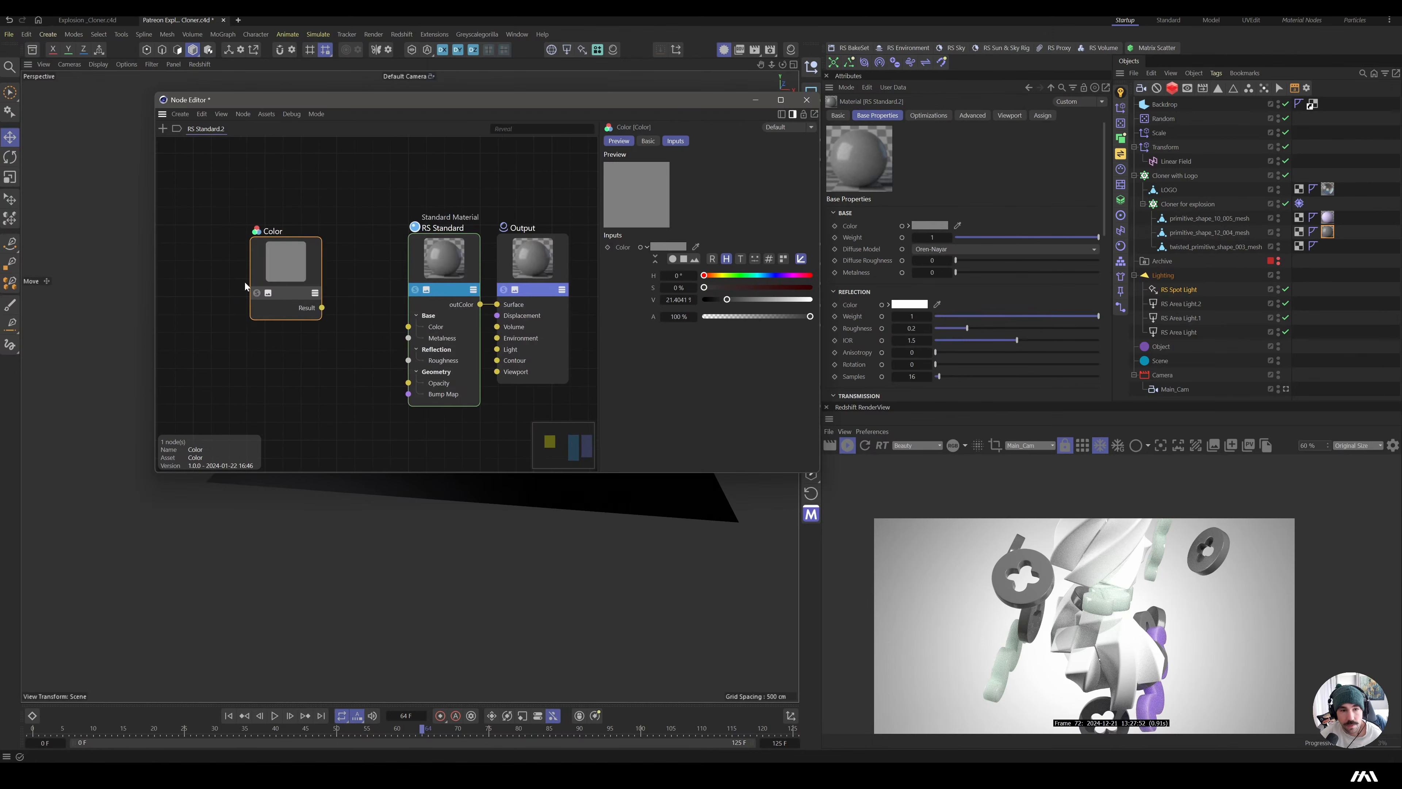
pyautogui.click(665, 247)
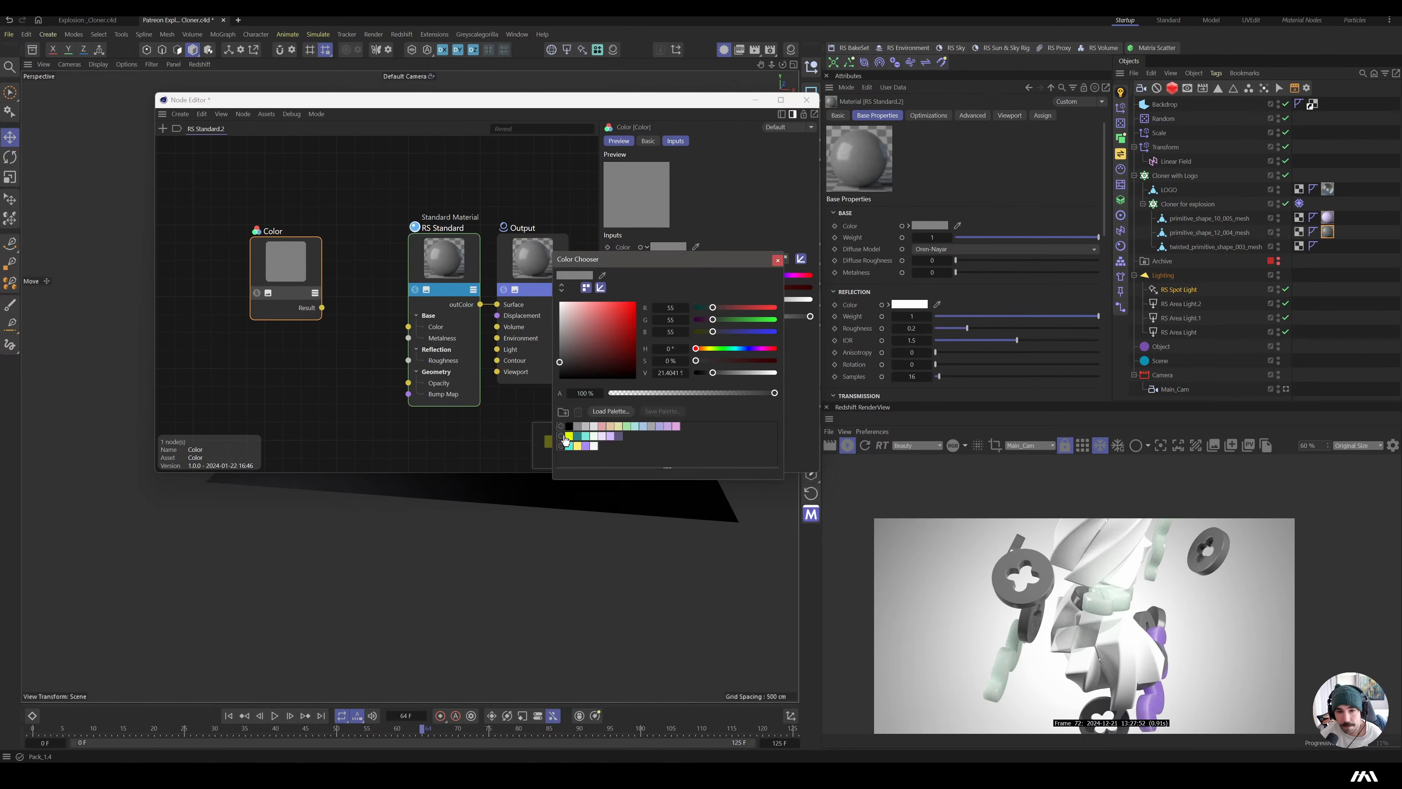
pyautogui.click(570, 437)
# - Add a Jitter node, feed the Color node into its Color input, and connect its outColor to RS Standard's base Color
pyautogui.doubleClick(361, 281)
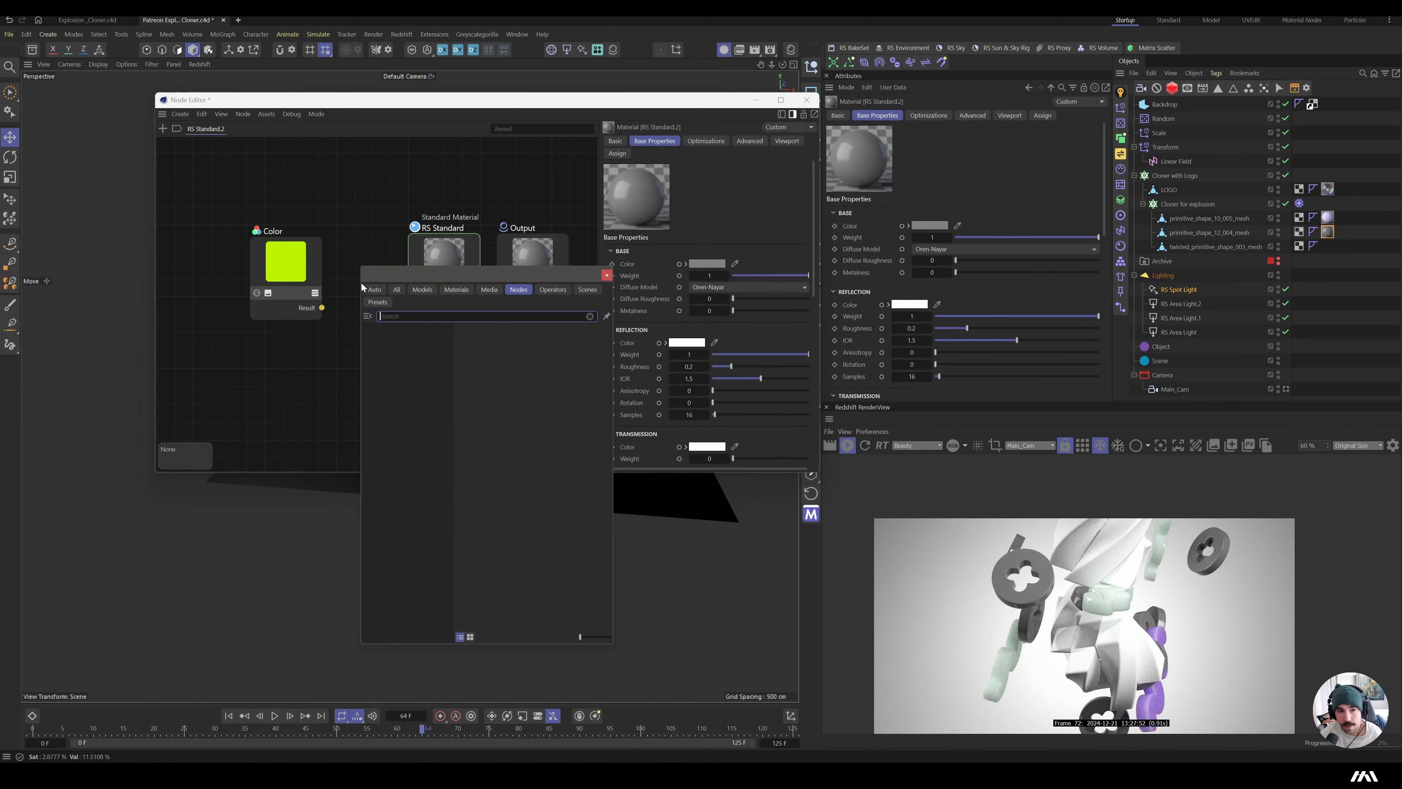
pyautogui.write('jit')
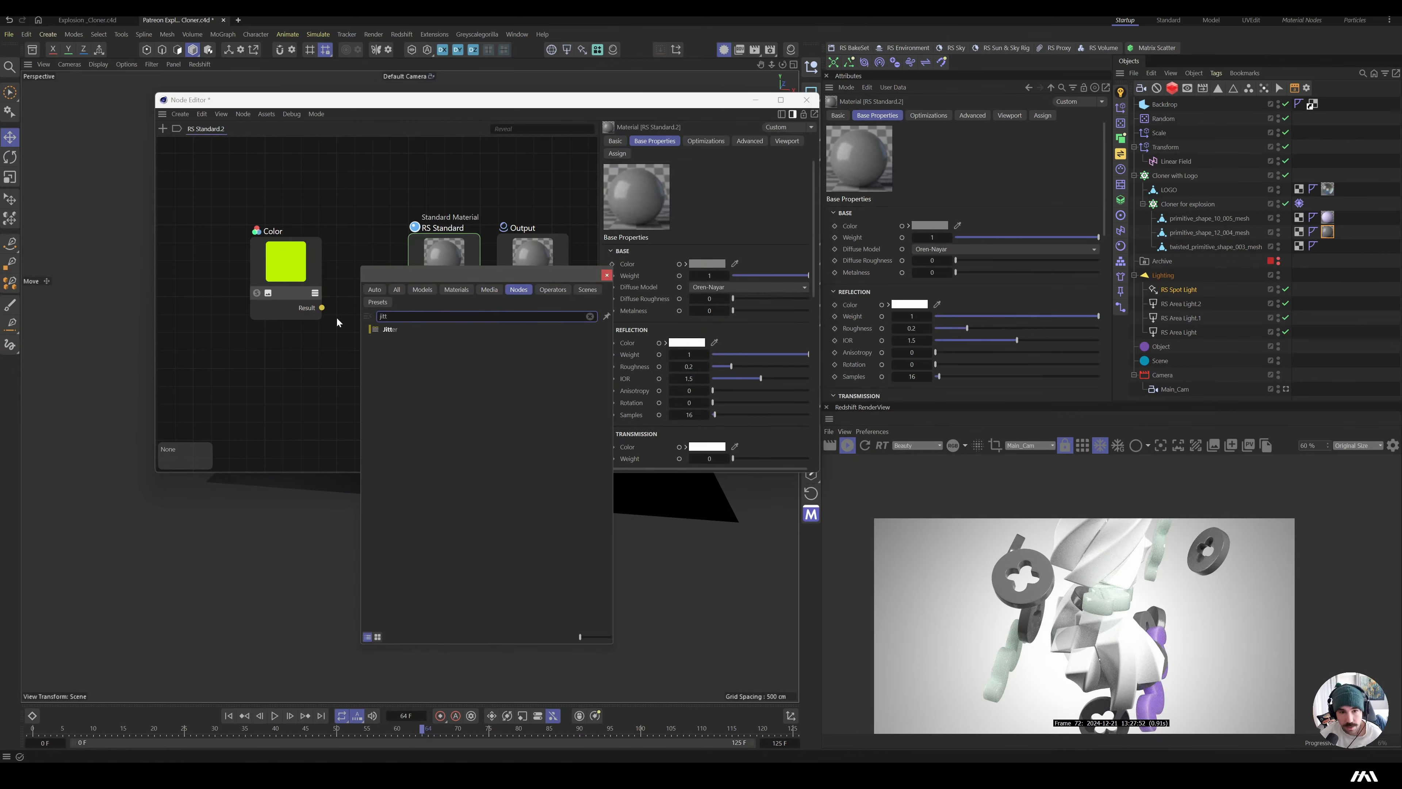
pyautogui.doubleClick(387, 330)
pyautogui.moveTo(310, 294); pyautogui.dragTo(326, 366)
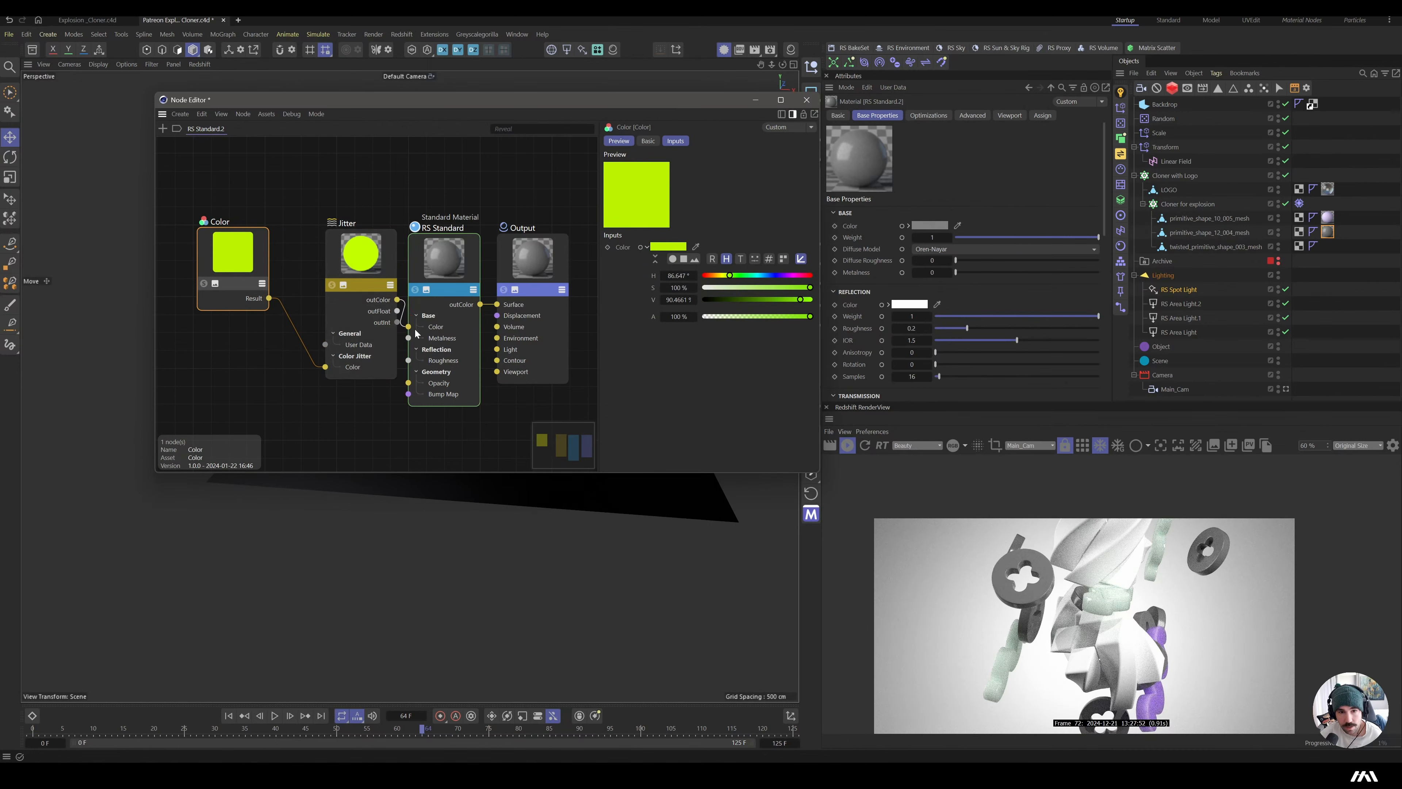
pyautogui.moveTo(359, 261); pyautogui.dragTo(334, 279)
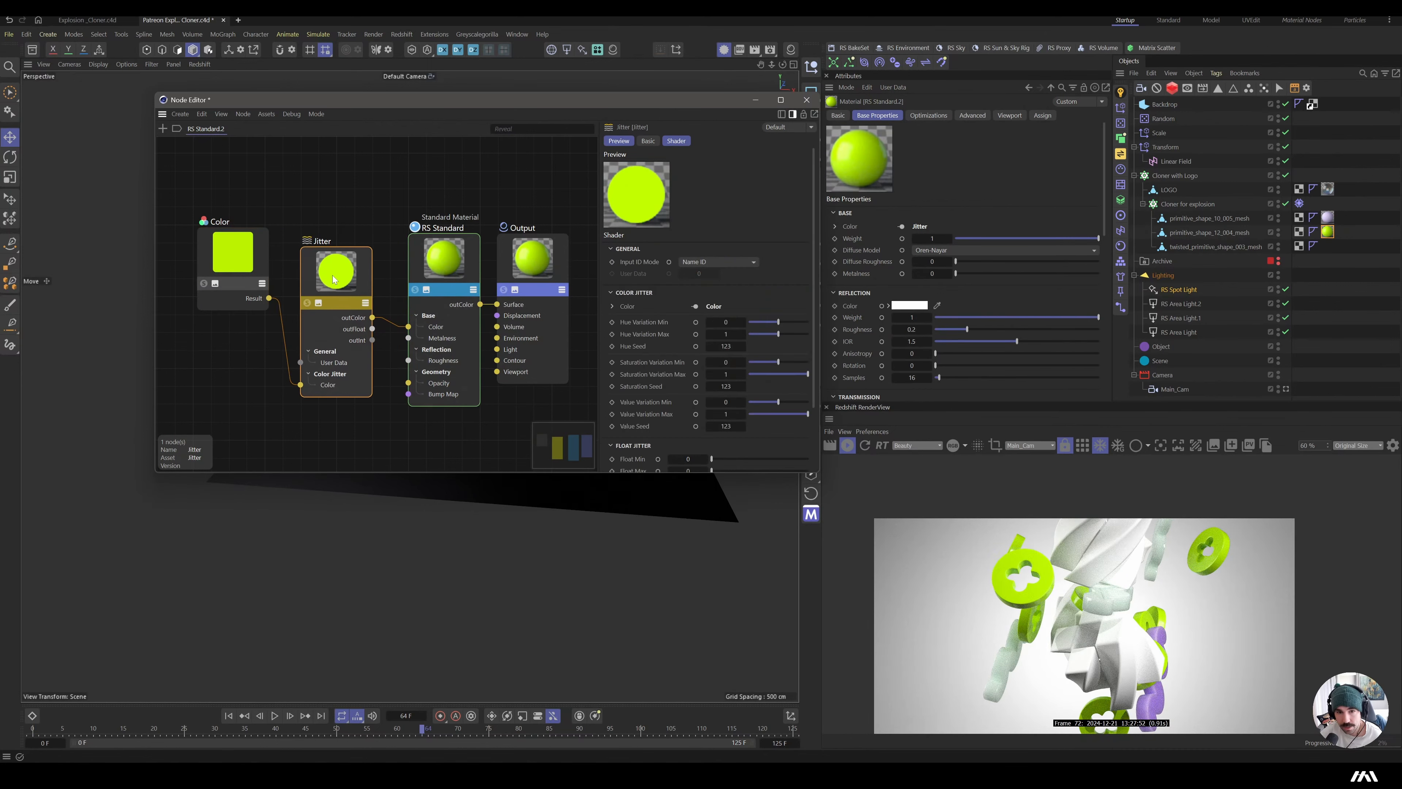
# - Set the Jitter's hue variation from -133.92 to 167.04 and its saturation variation from -0.646 to 0.59
pyautogui.moveTo(799, 335); pyautogui.dragTo(786, 332)
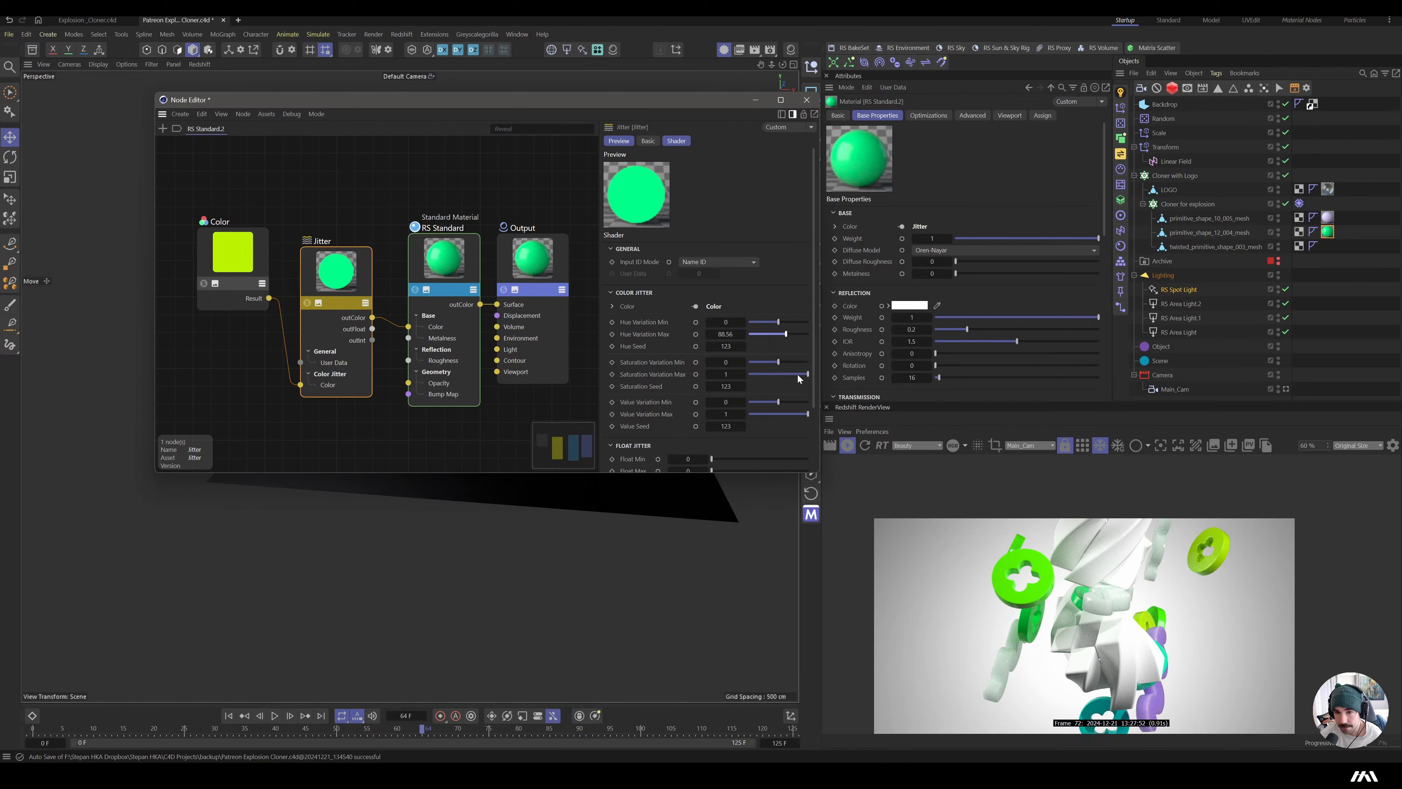
pyautogui.moveTo(798, 378); pyautogui.dragTo(760, 365)
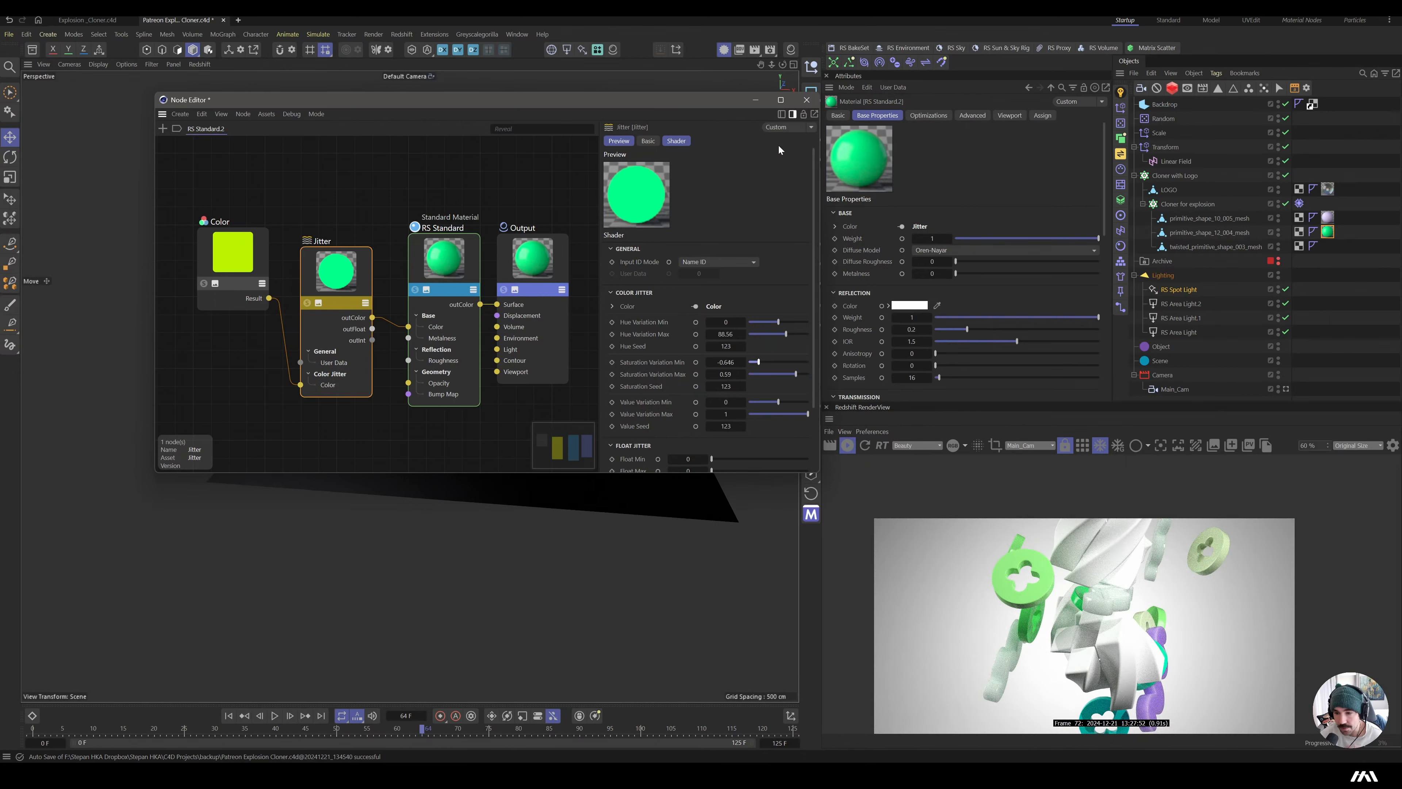
pyautogui.moveTo(787, 334); pyautogui.dragTo(790, 335)
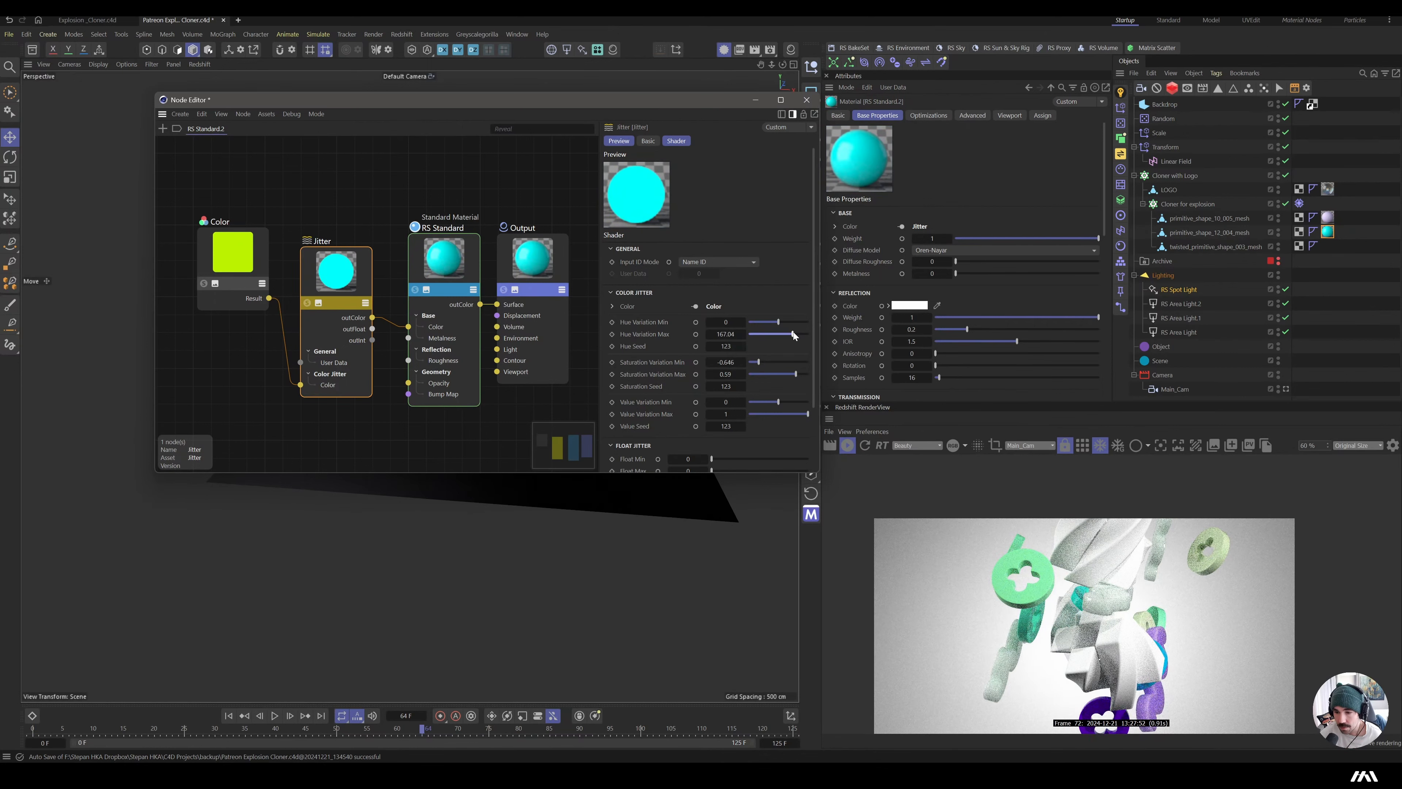
pyautogui.click(765, 323)
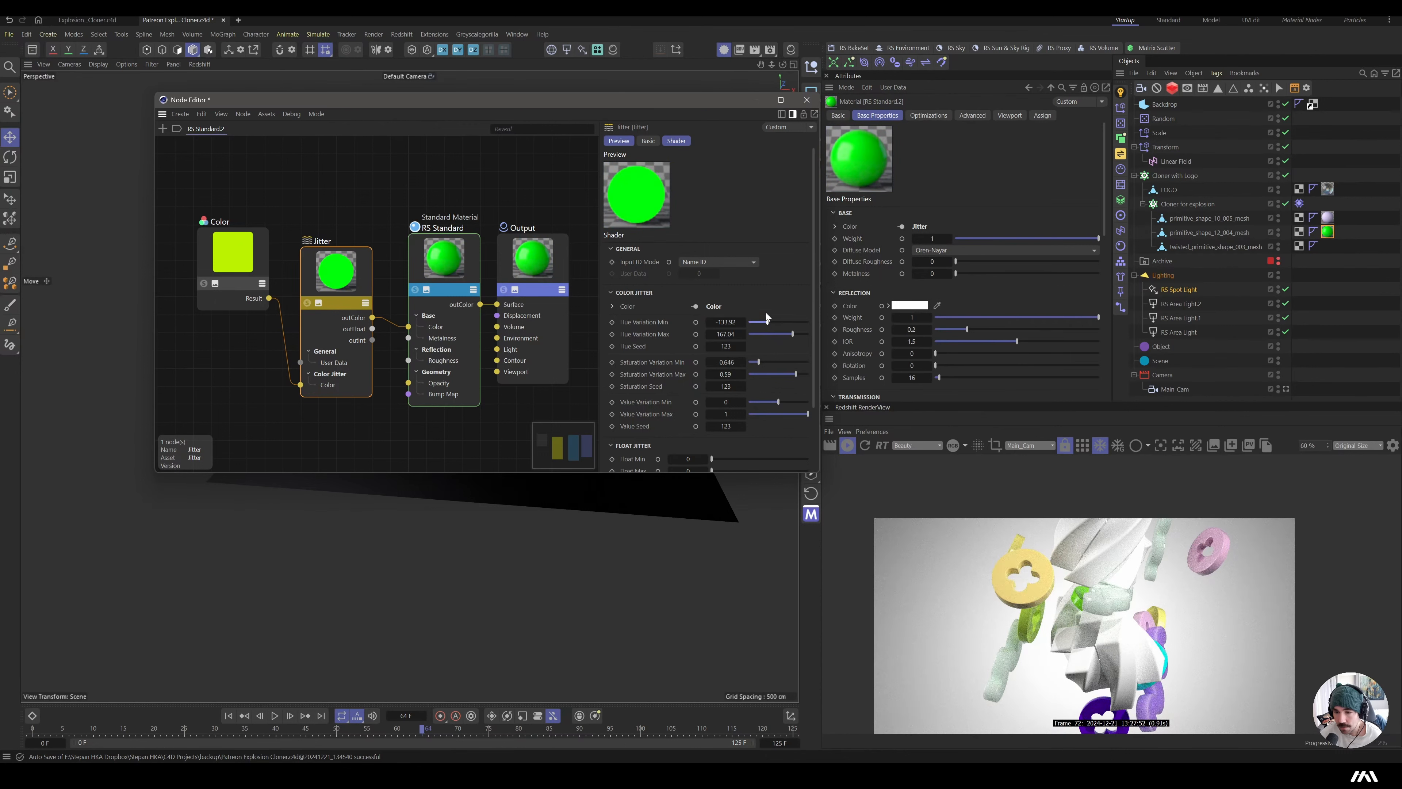
# - Set the RS Standard node's reflection roughness to 0.679
pyautogui.click(448, 260)
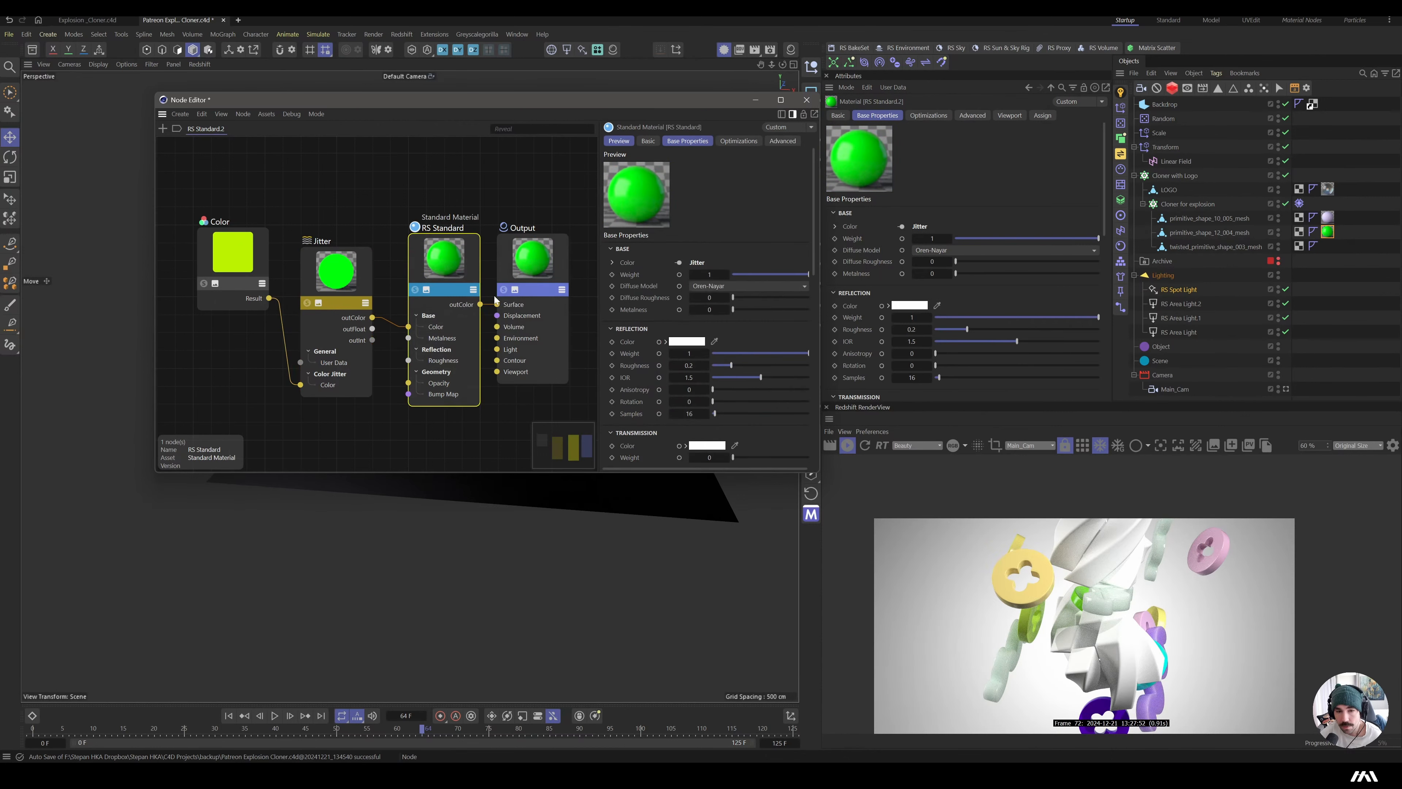
pyautogui.click(718, 366)
pyautogui.click(779, 366)
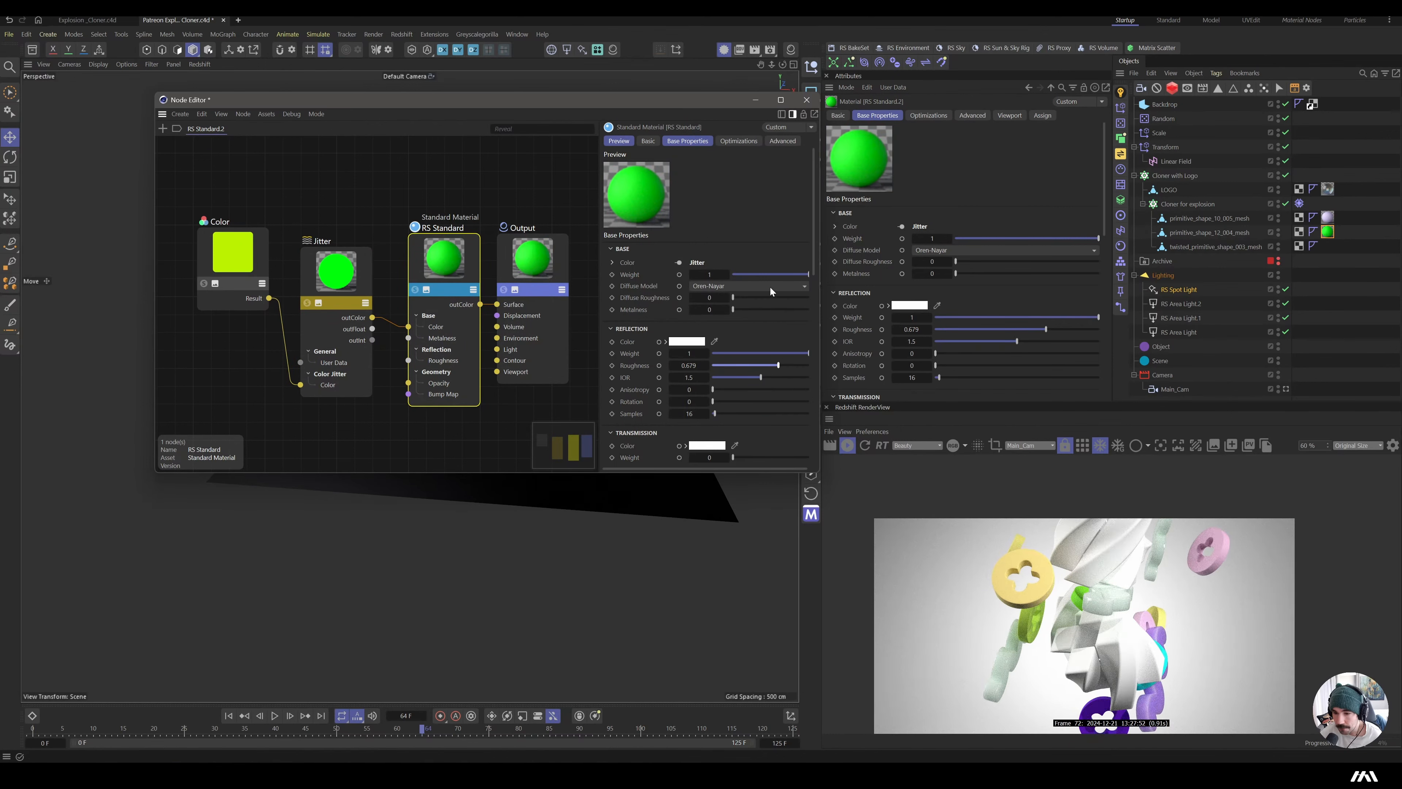
# - Rearrange the Color and Jitter nodes together above the RS Standard node to free space in the graph
pyautogui.click(211, 216)
pyautogui.moveTo(256, 270); pyautogui.dragTo(274, 302)
pyautogui.click(323, 276)
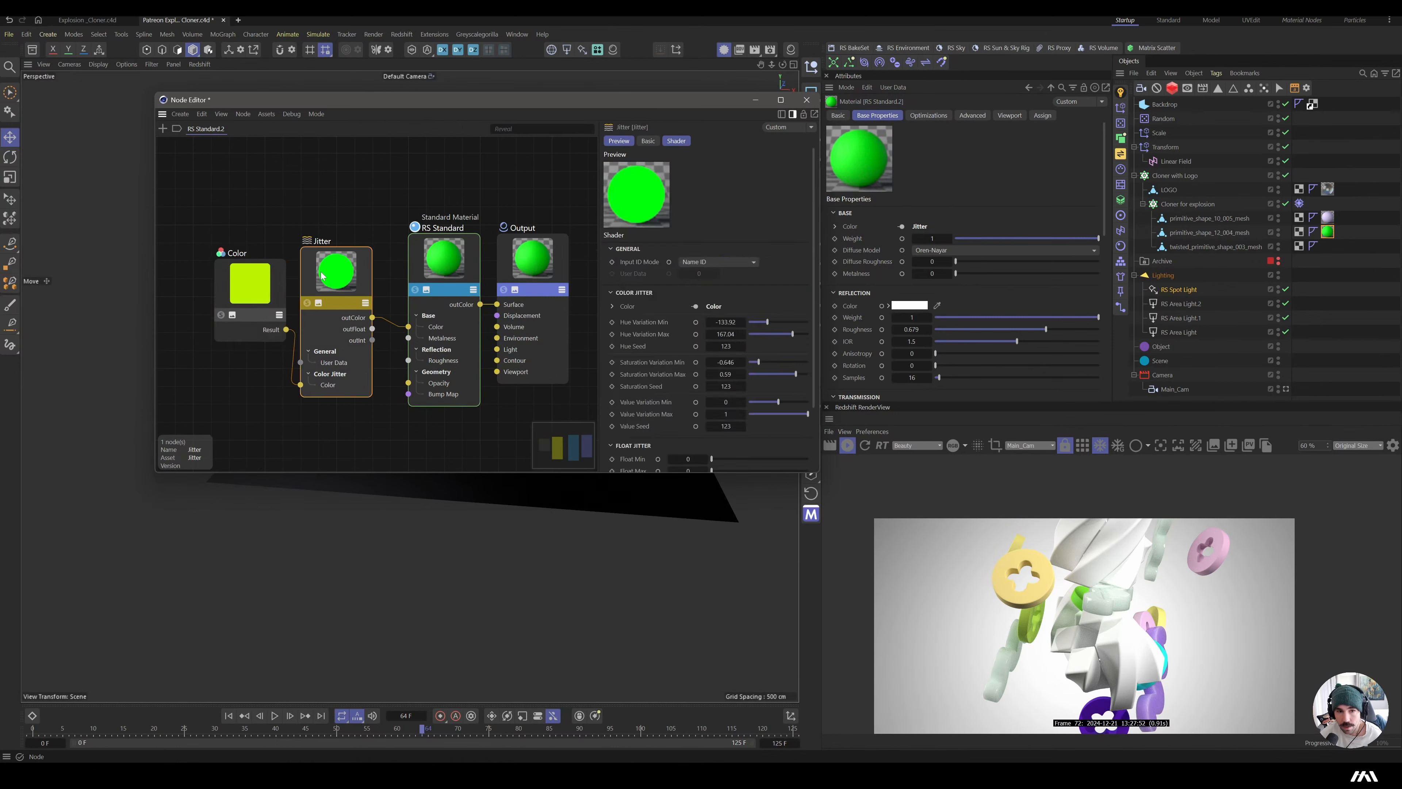
pyautogui.click(255, 286)
pyautogui.keyDown('shift'); pyautogui.click(335, 289); pyautogui.keyUp('shift')
pyautogui.moveTo(336, 285); pyautogui.dragTo(306, 201)
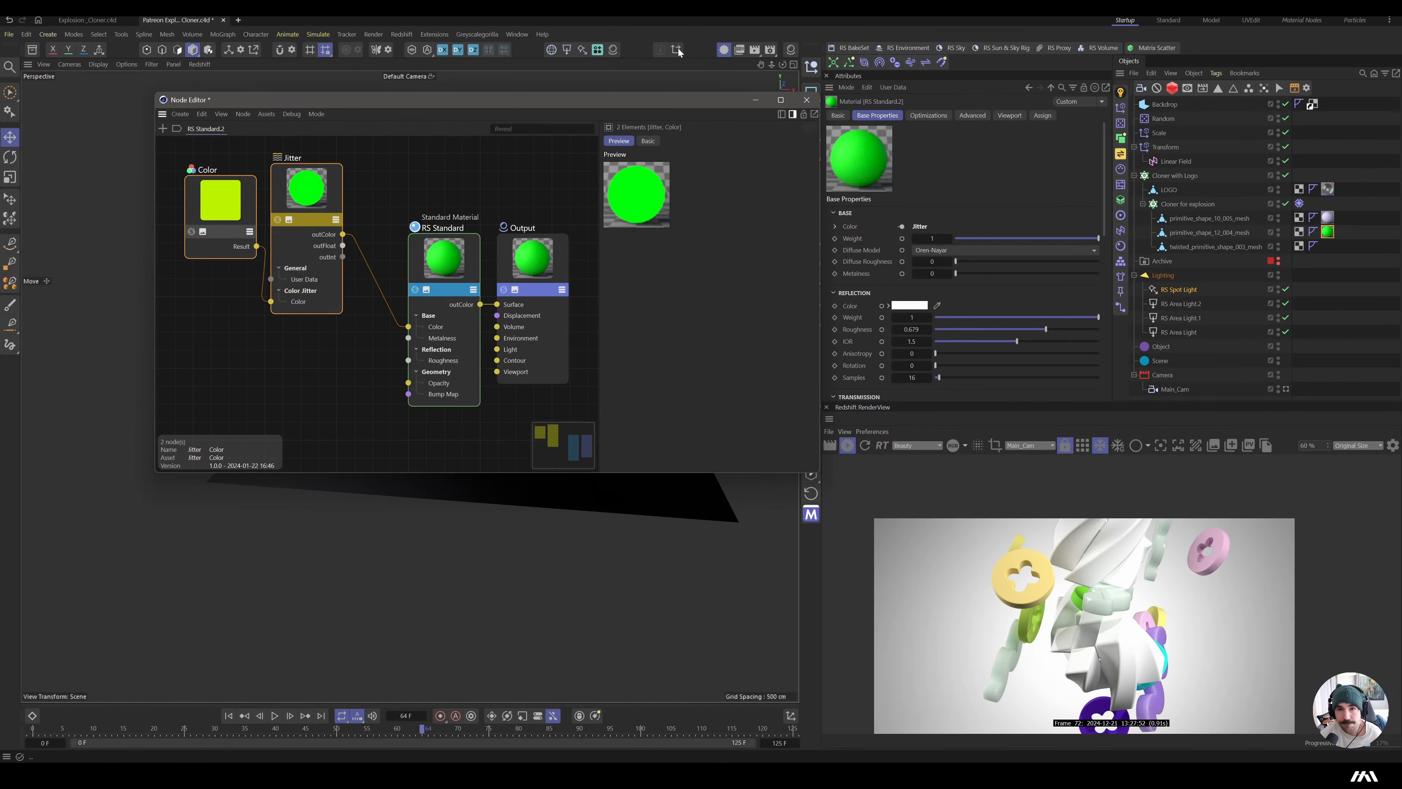
# - Bring Dots Gradient from the Plus Library's Patterns: MSMC textures into the graph and connect it to RS Standard's Roughness
pyautogui.click(597, 49)
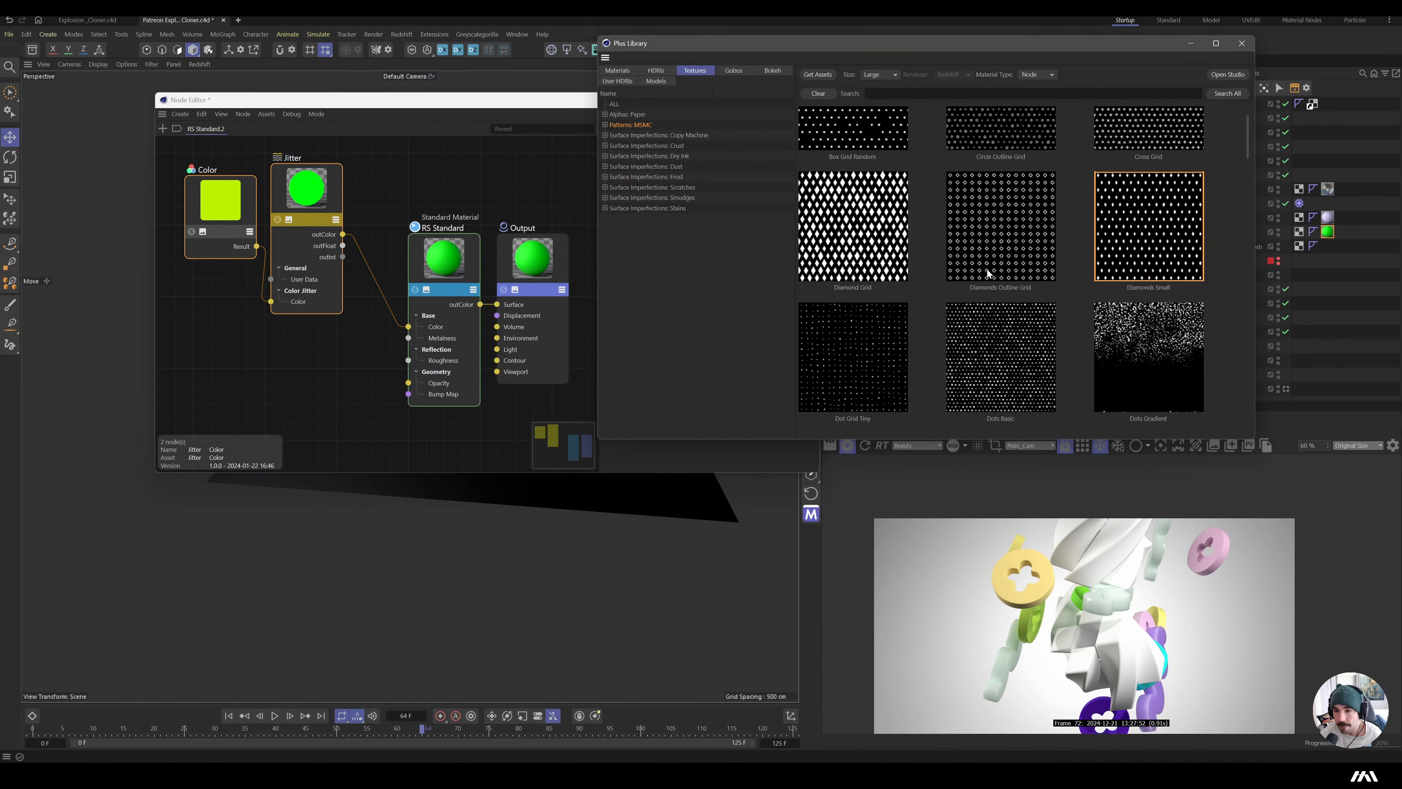
pyautogui.click(1146, 362)
pyautogui.moveTo(1161, 357); pyautogui.dragTo(409, 361)
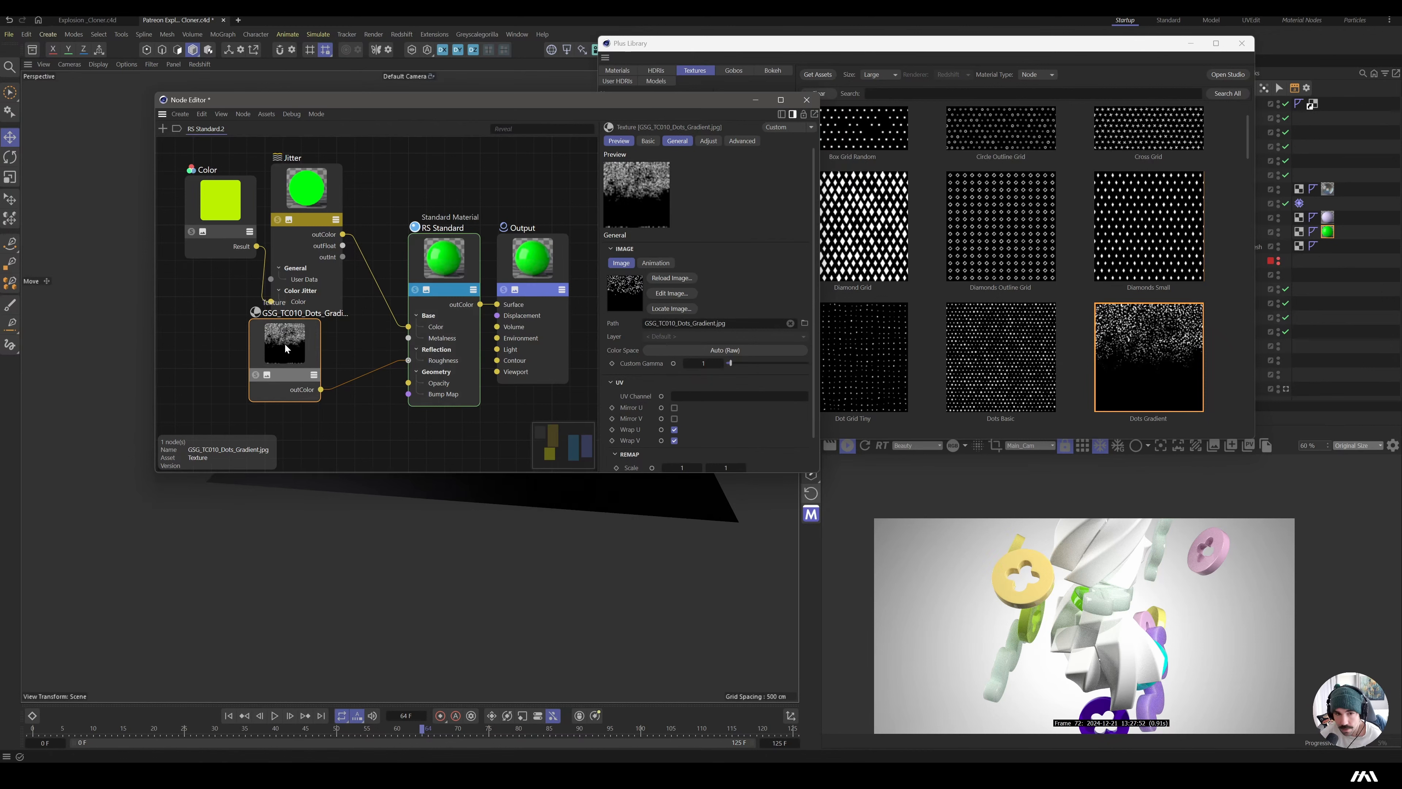
pyautogui.moveTo(269, 374); pyautogui.dragTo(265, 392)
# - Solo the Dots Gradient texture, set its UV remap scale to 15 by 15, and compare it with the full material
pyautogui.click(252, 393)
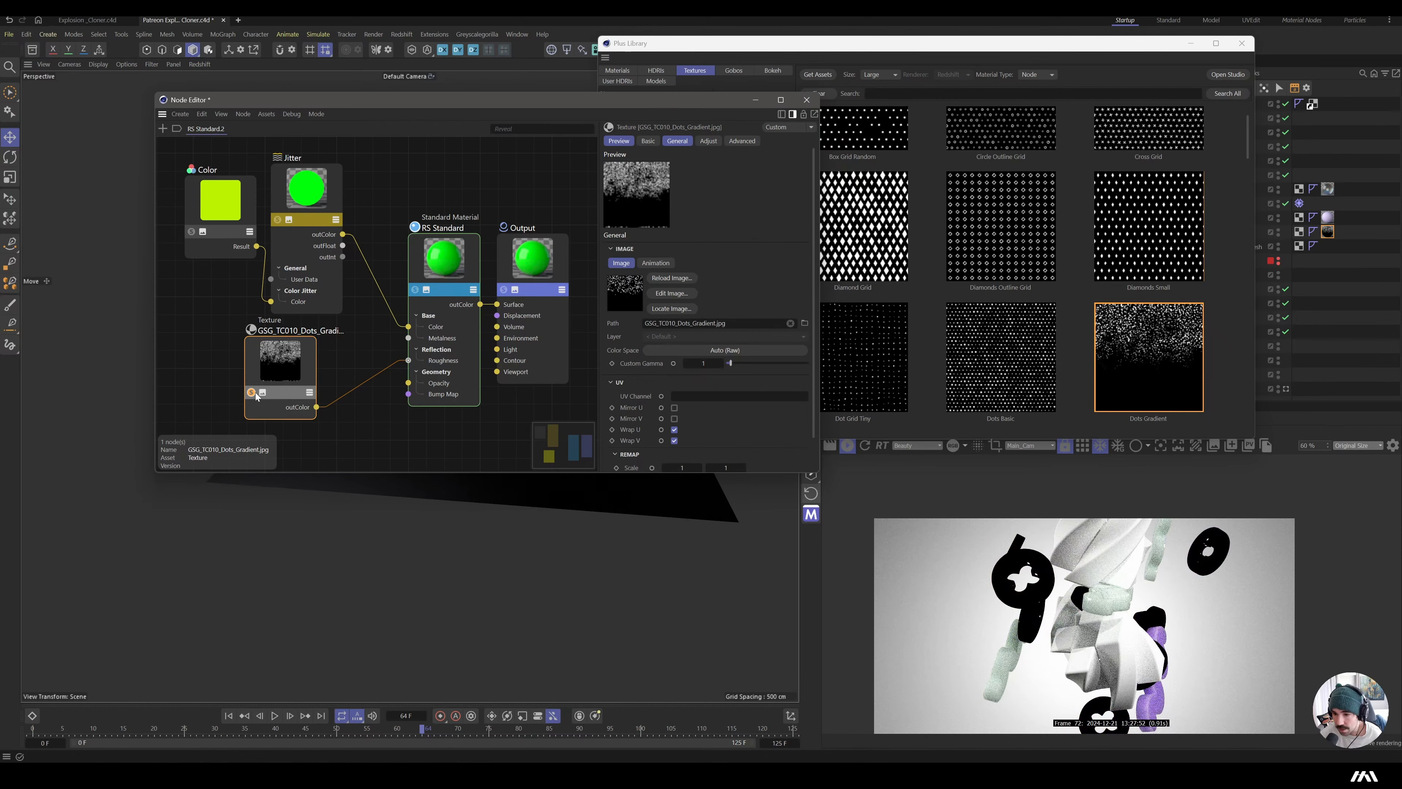
pyautogui.scroll(-1, 647, 390)
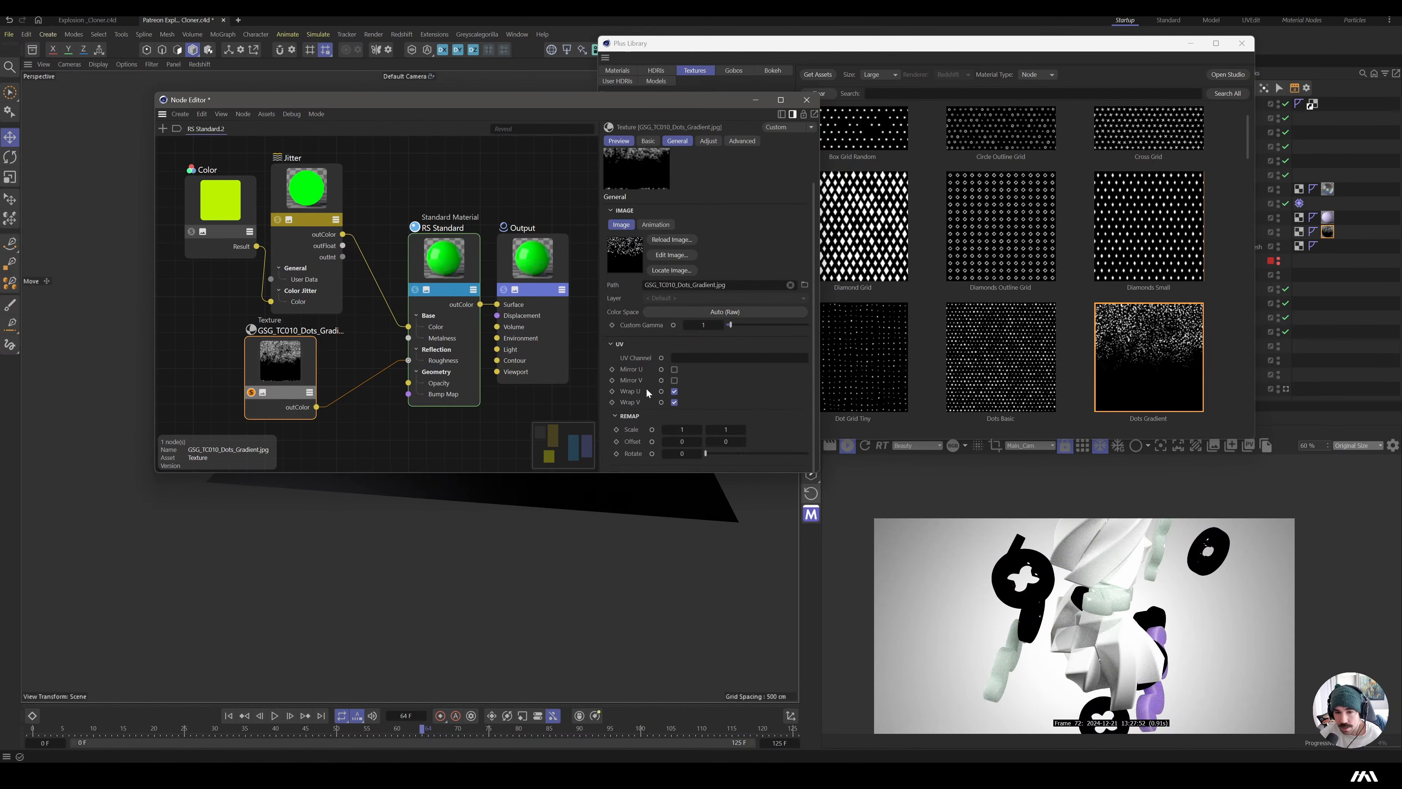
pyautogui.click(687, 428)
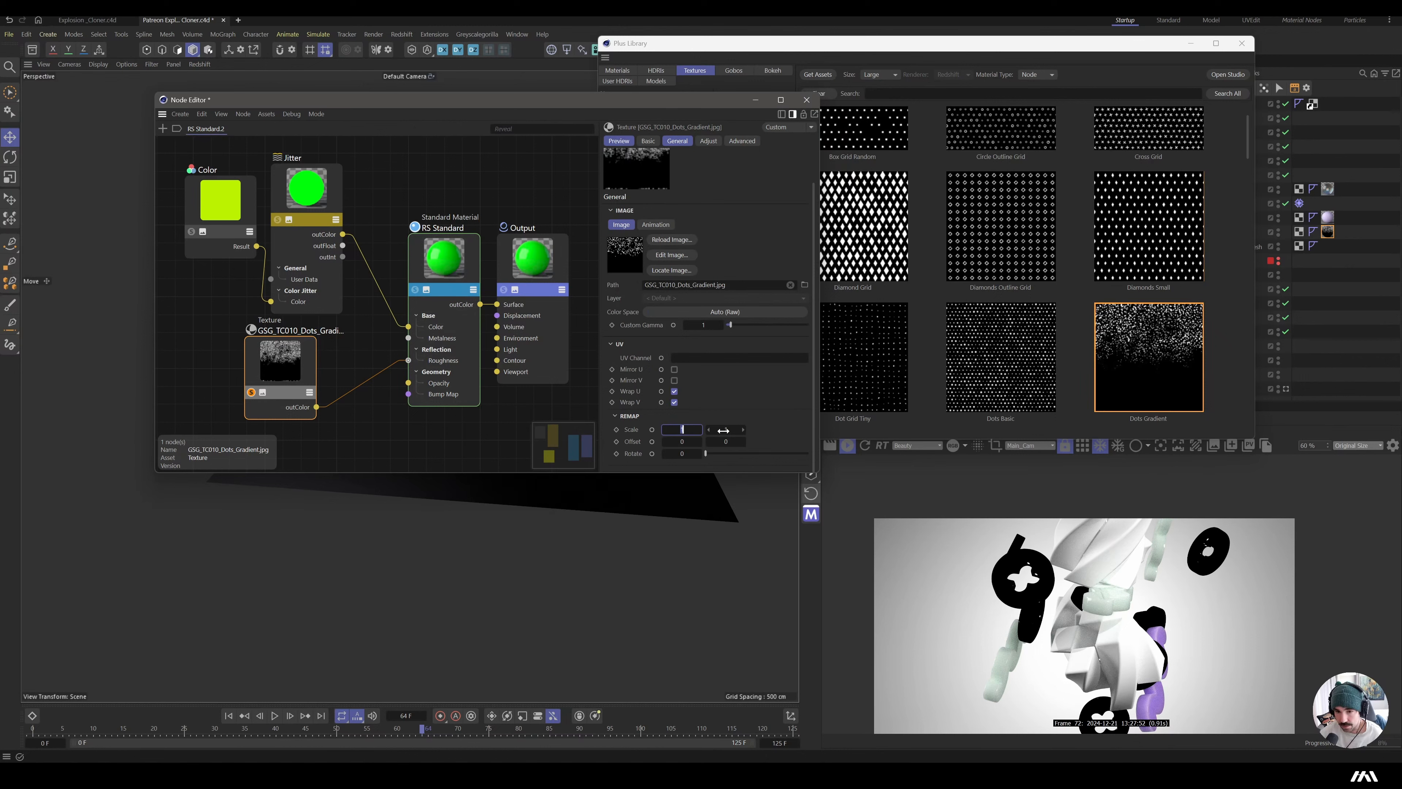
pyautogui.write('15')
pyautogui.press('Tab')
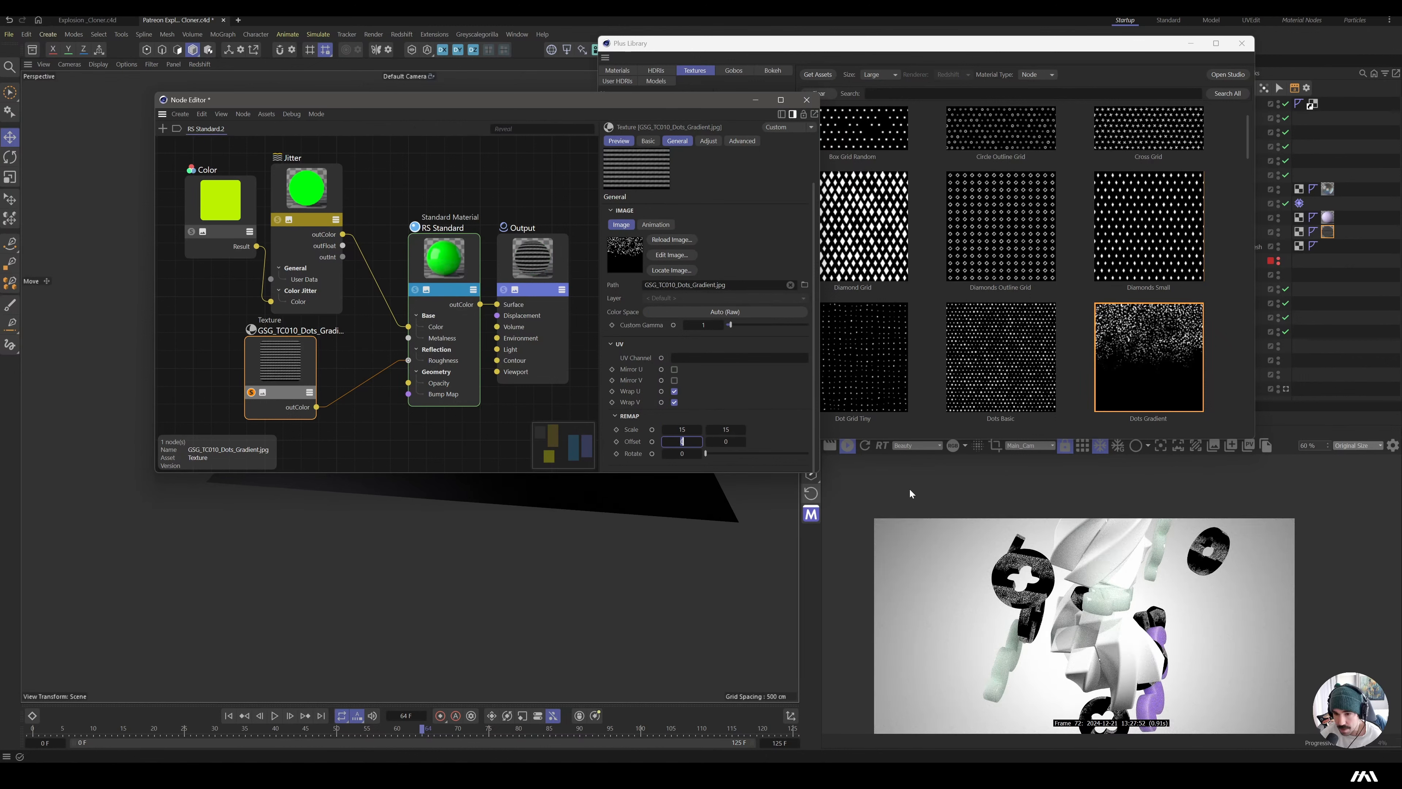
pyautogui.click(251, 392)
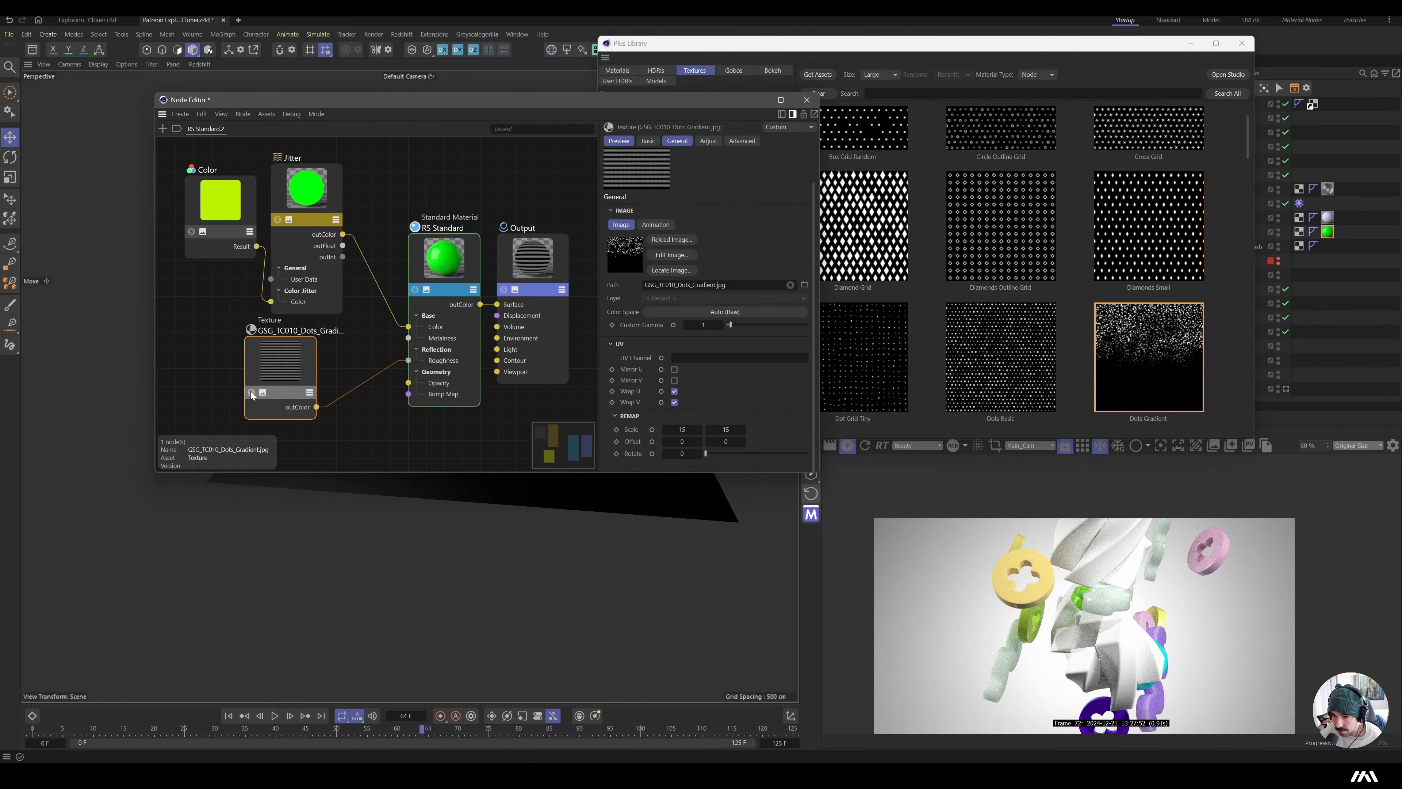
pyautogui.click(251, 392)
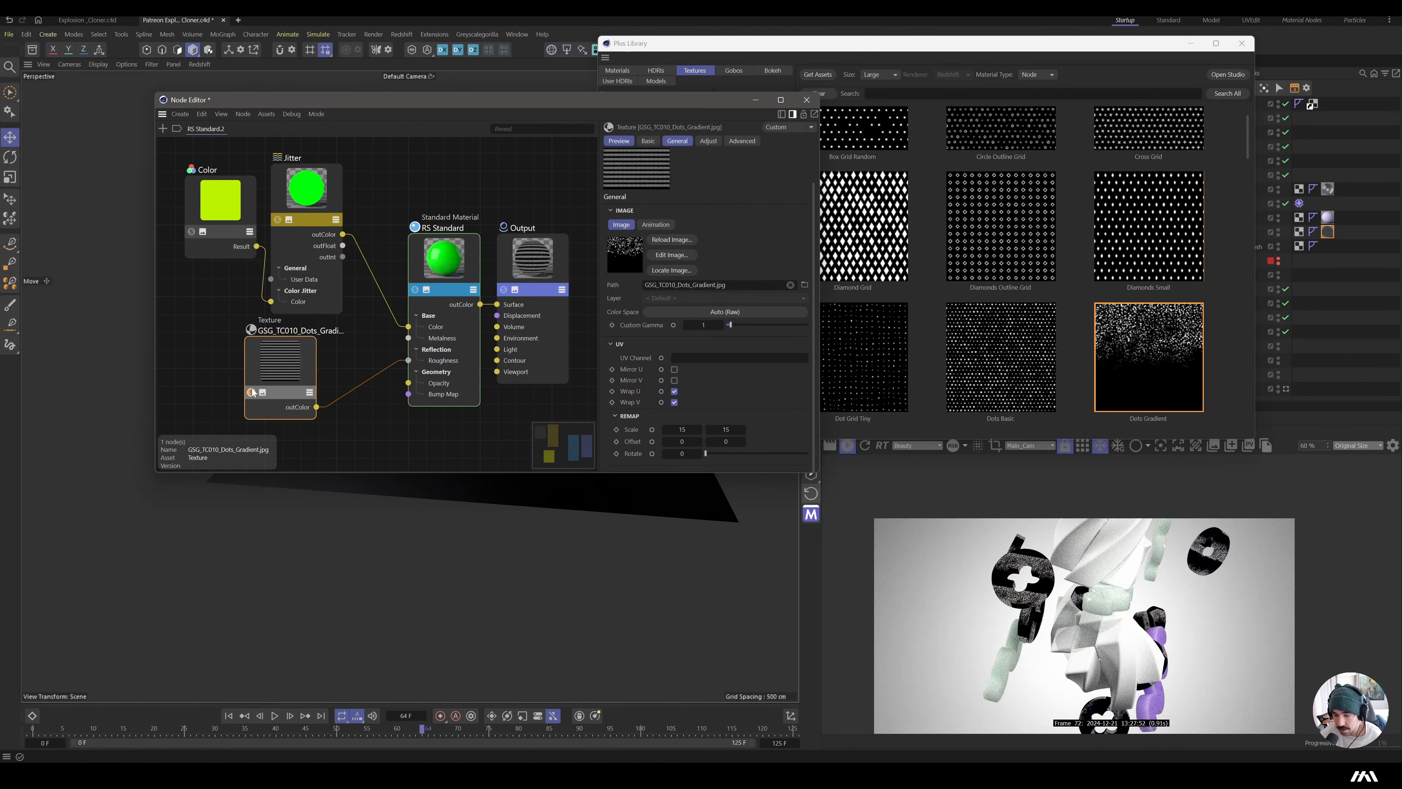
# - Spread out the graph, moving the Output node away from RS Standard and the Dots Gradient texture lower down
pyautogui.moveTo(298, 362); pyautogui.dragTo(249, 373)
pyautogui.scroll(-5, 334, 346)
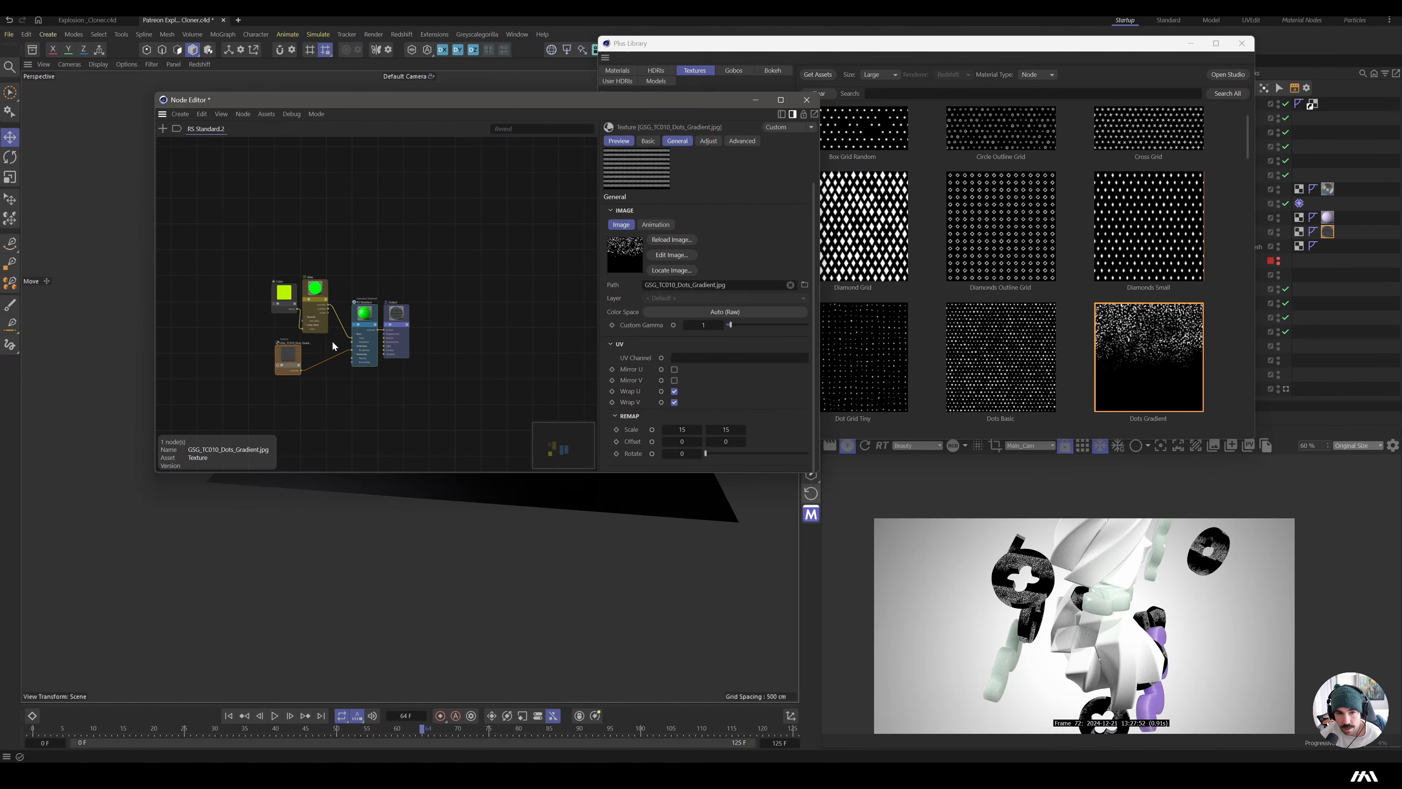
pyautogui.moveTo(396, 324); pyautogui.dragTo(464, 314)
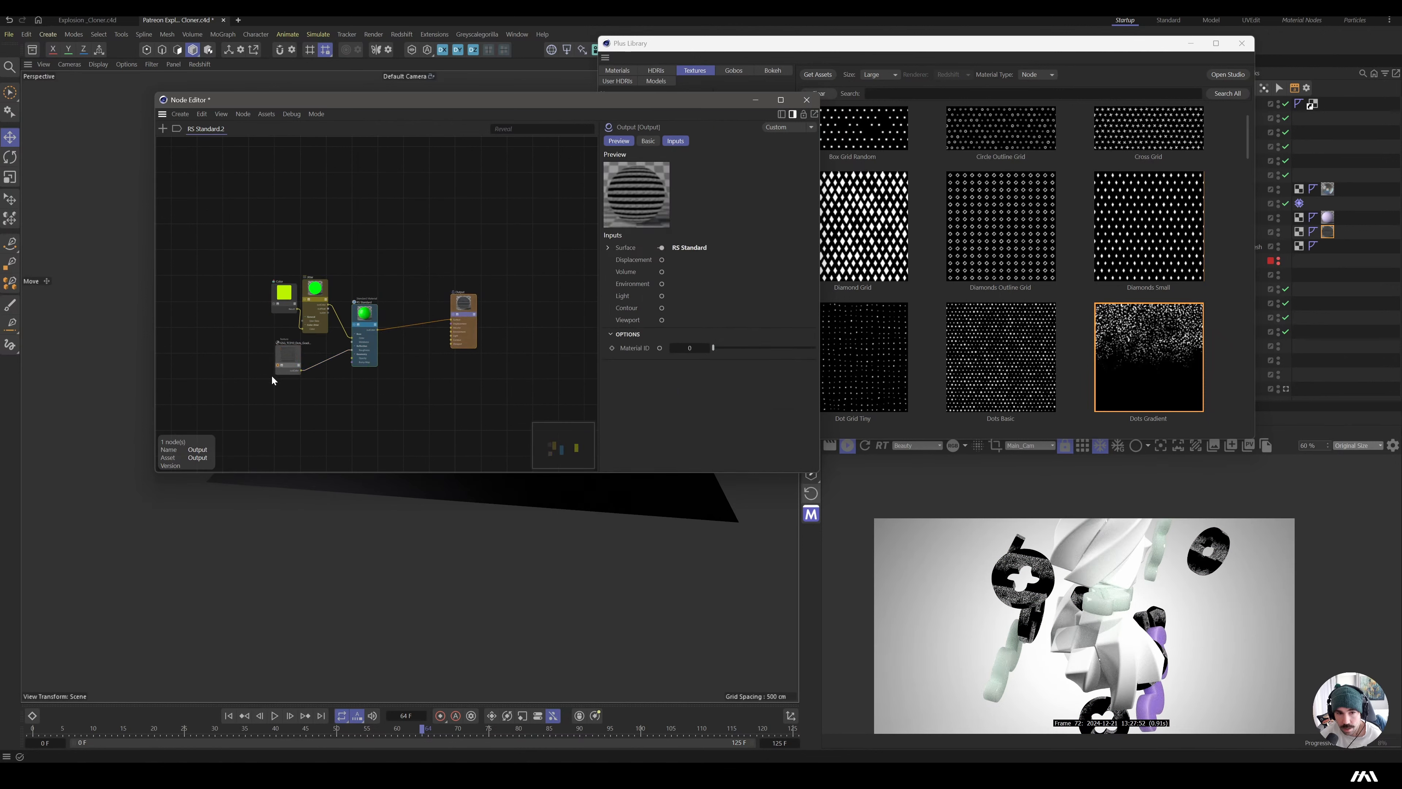
pyautogui.moveTo(286, 352); pyautogui.dragTo(273, 384)
# - Add a second Standard Material node and place it below the existing RS Standard node
pyautogui.doubleClick(351, 385)
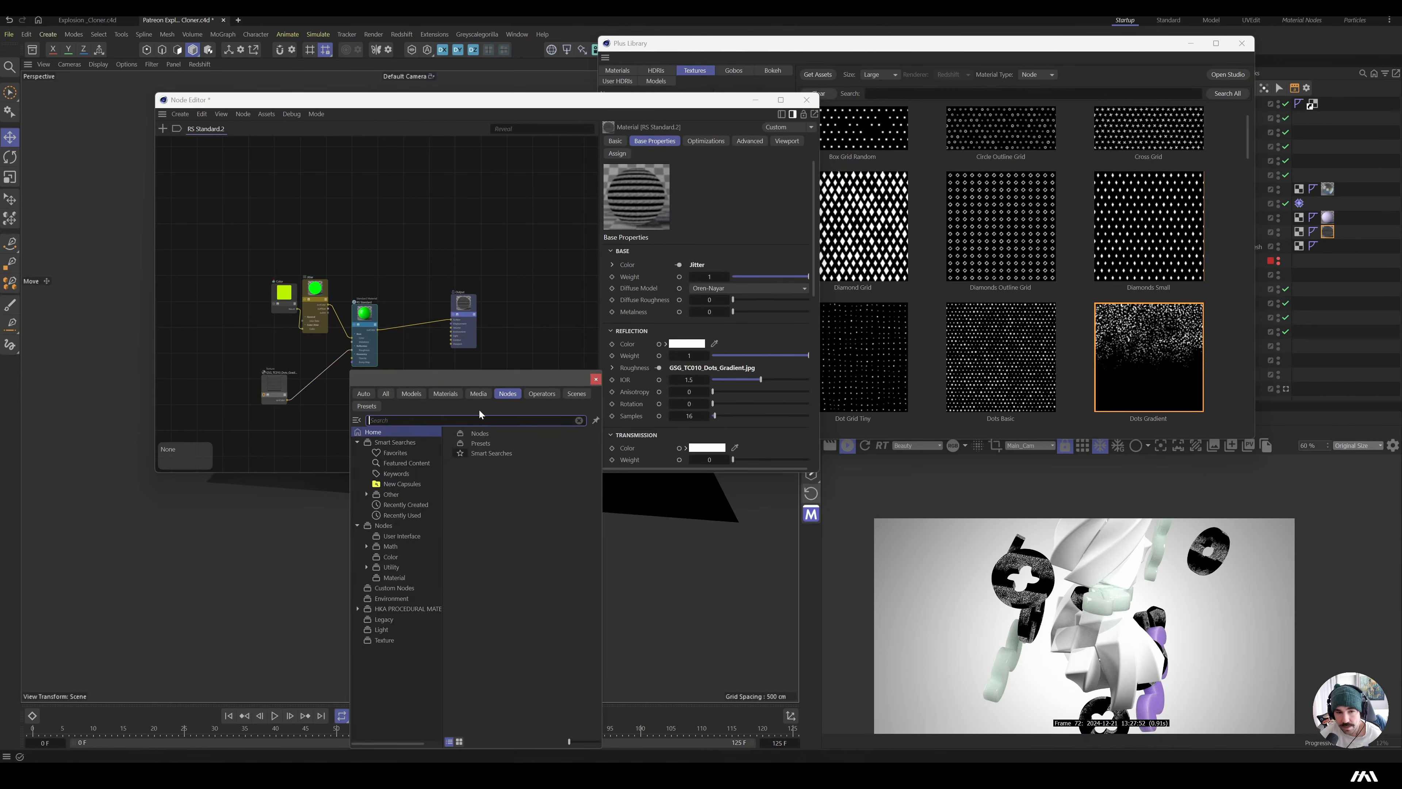
pyautogui.press('BackSpace')
pyautogui.press('BackSpace')
pyautogui.write('stand')
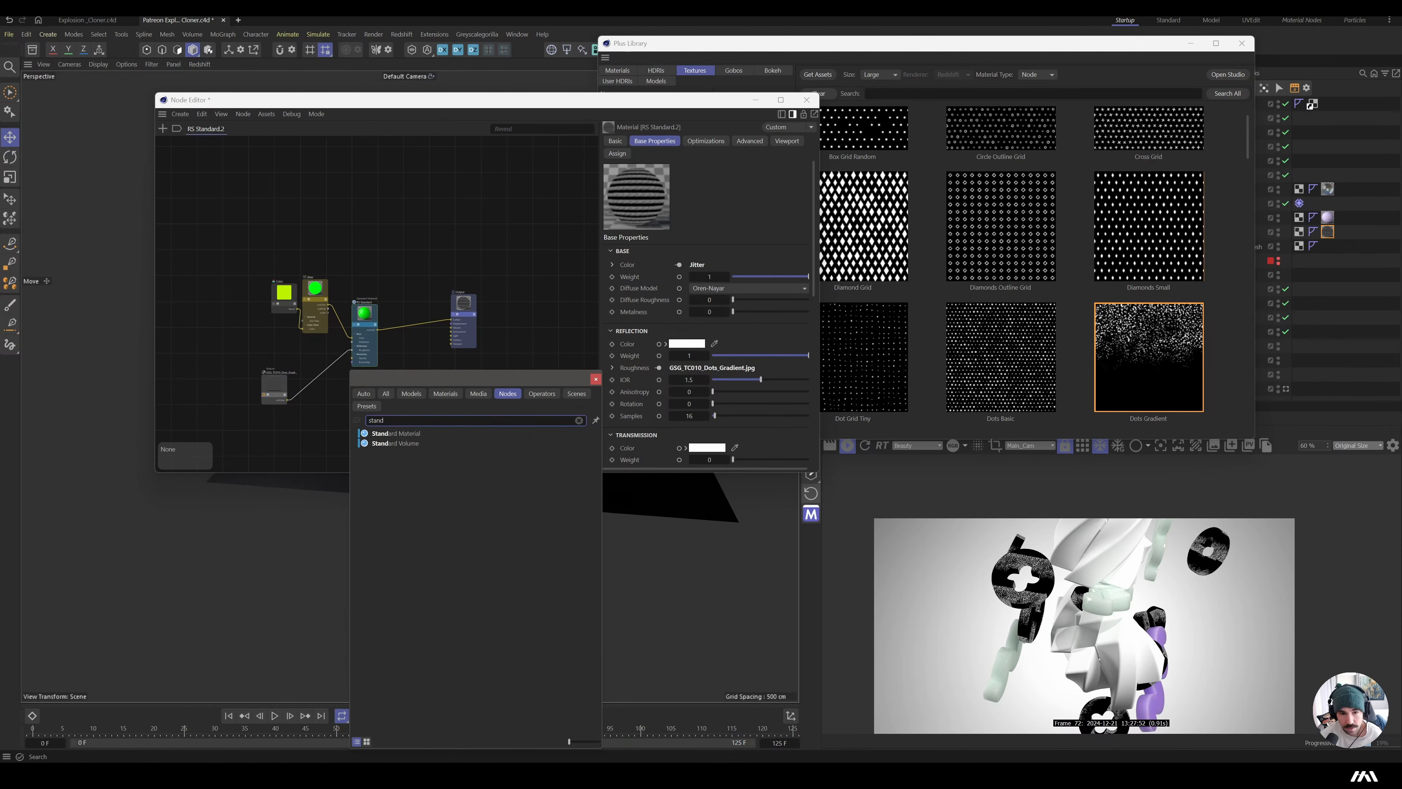
pyautogui.click(410, 434)
pyautogui.moveTo(353, 382); pyautogui.dragTo(379, 403)
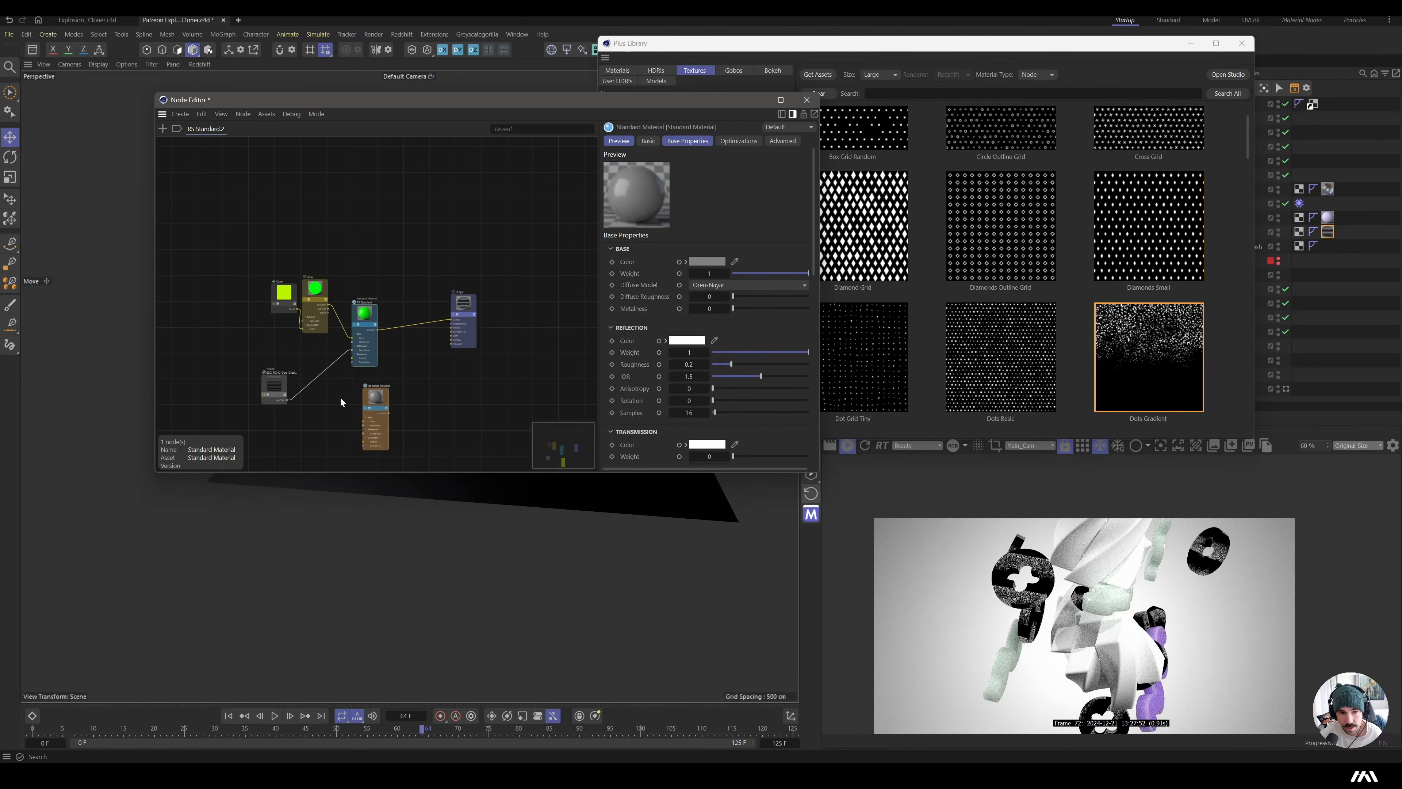
# - Add a Material Layer node, feeding RS Standard in as the base material and the second Standard Material as the Layer 1 color
pyautogui.doubleClick(402, 374)
pyautogui.write('ma')
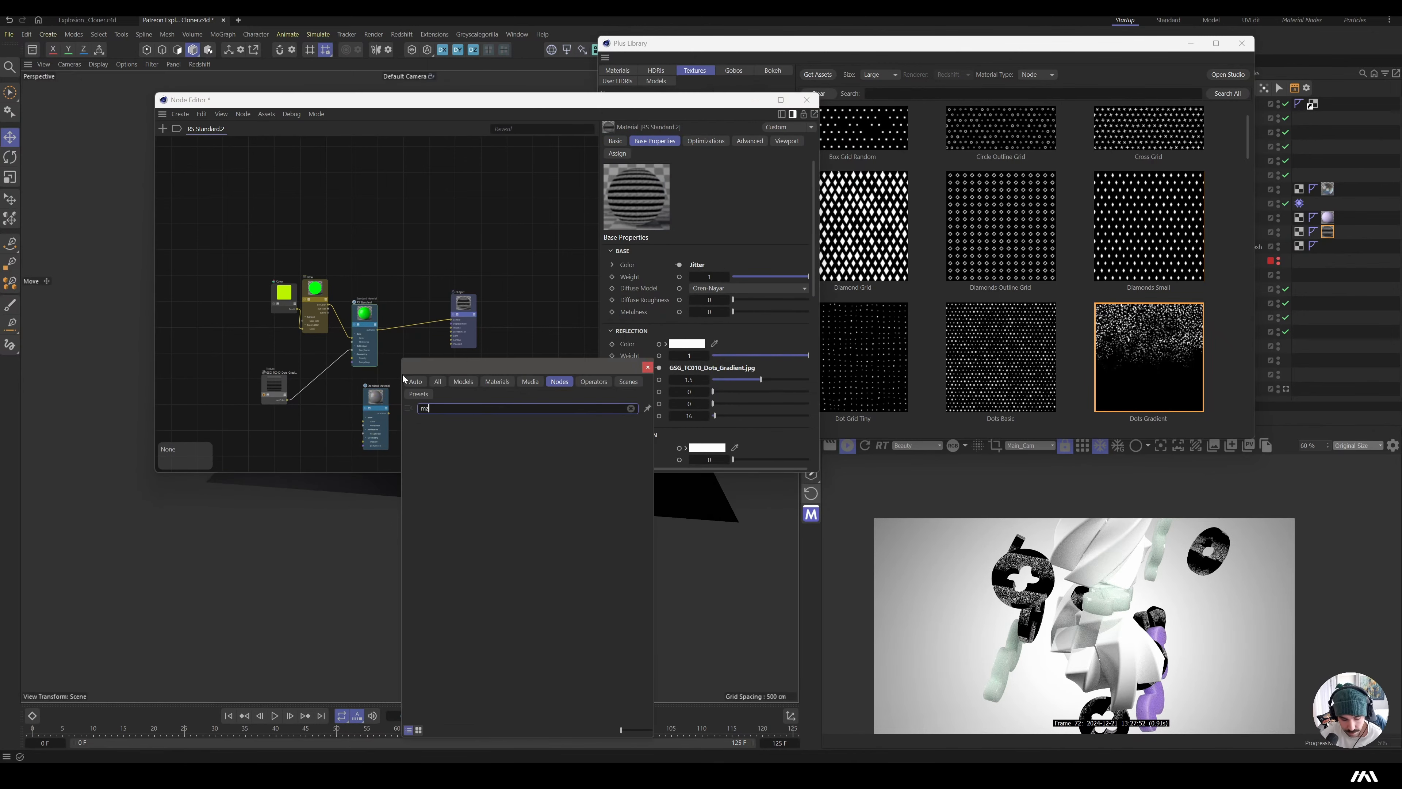
pyautogui.write('teri')
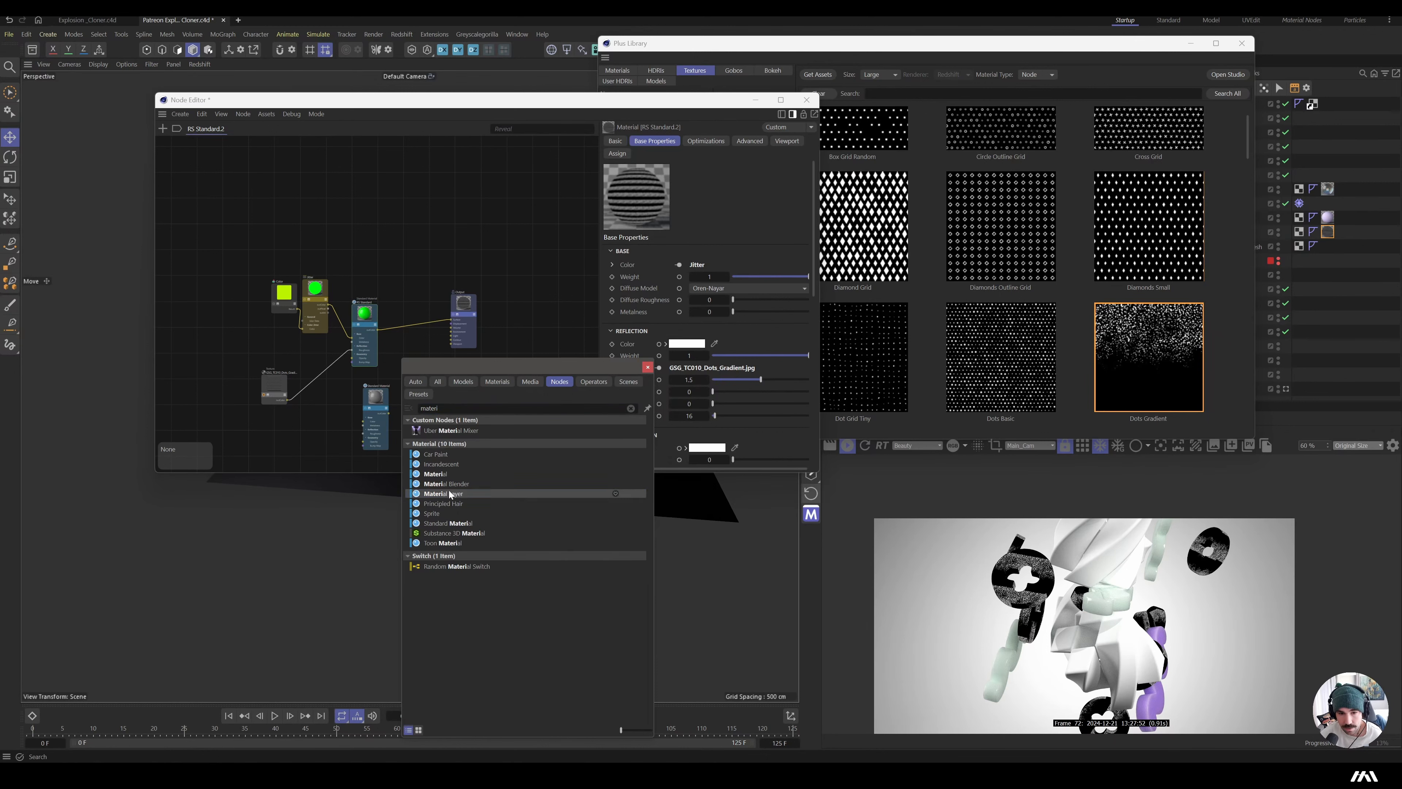
pyautogui.click(449, 495)
pyautogui.moveTo(384, 383)
pyautogui.mouseDown()
pyautogui.moveTo(390, 339)
pyautogui.moveTo(396, 360)
pyautogui.mouseUp()
pyautogui.moveTo(389, 416); pyautogui.dragTo(395, 363)
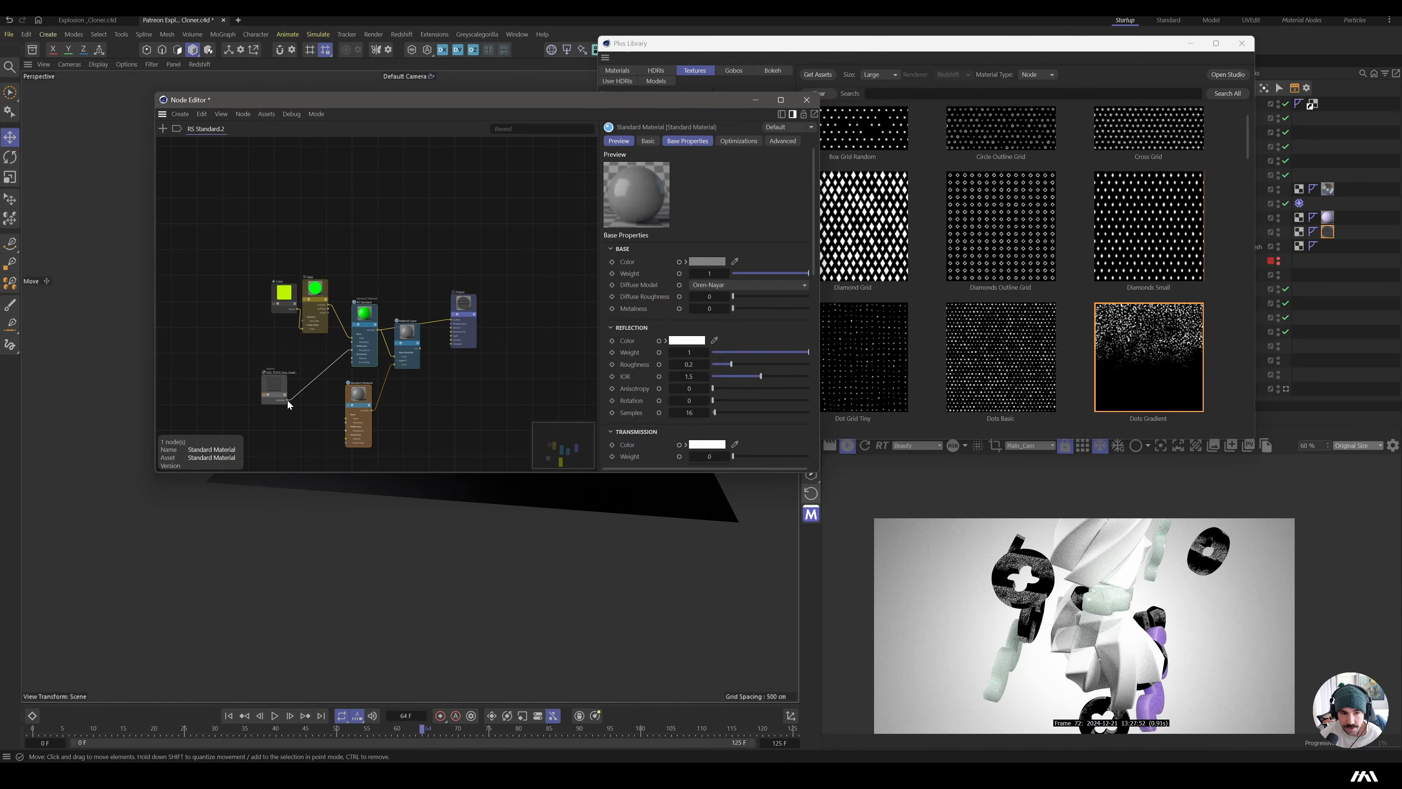
# - Connect the Dots Gradient texture to the Material Layer's Layer 1 Mask and remove its connection to RS Standard's Roughness
pyautogui.moveTo(390, 340); pyautogui.dragTo(406, 337)
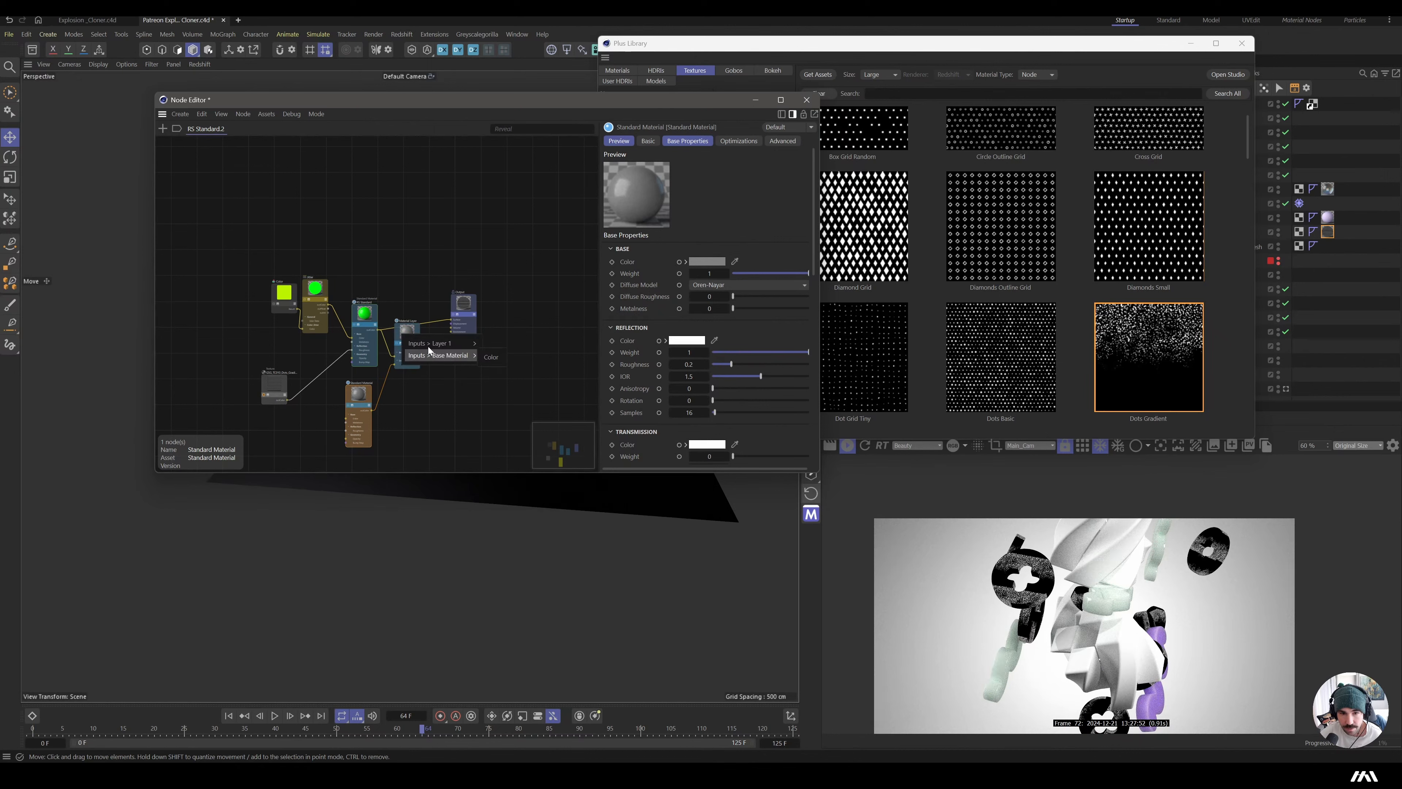
pyautogui.moveTo(432, 348)
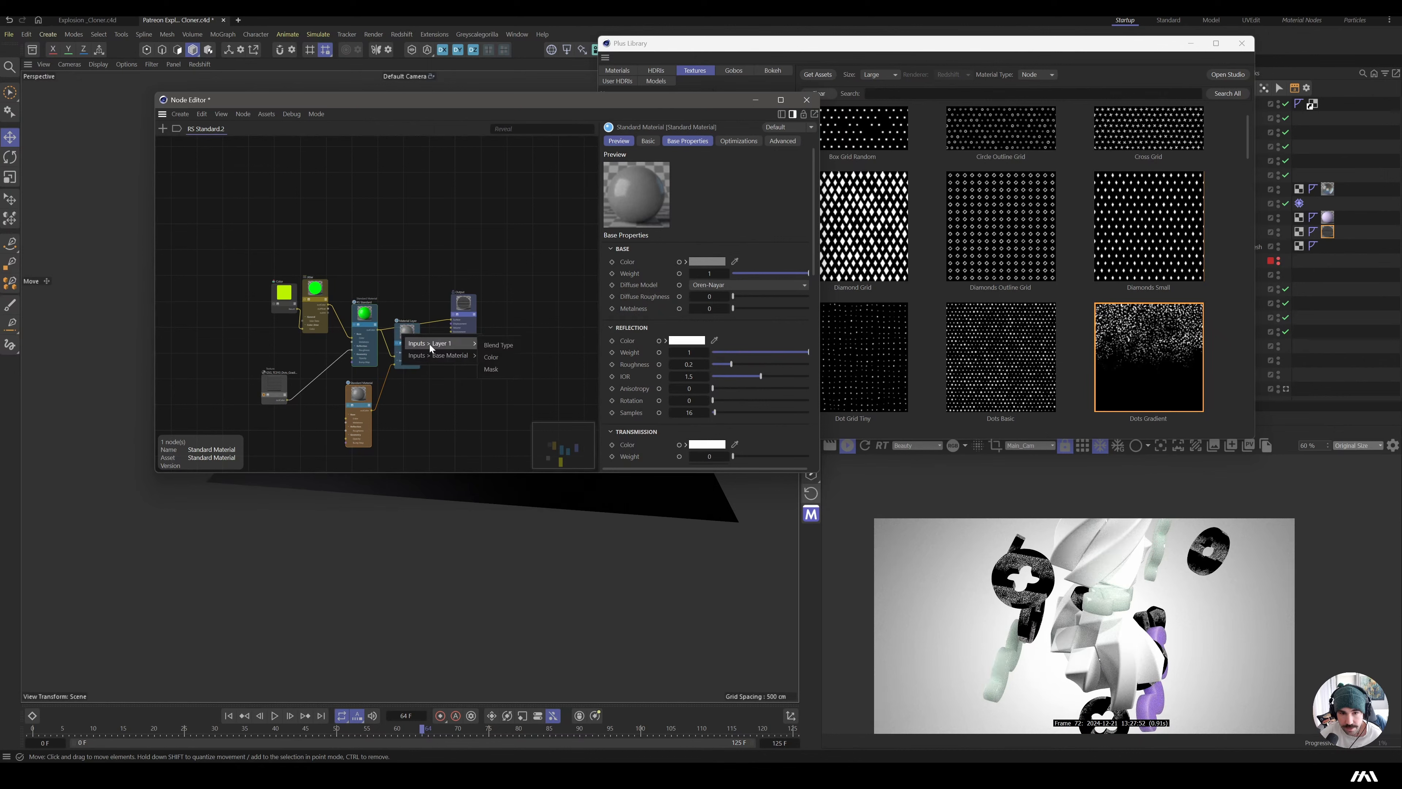
pyautogui.click(496, 370)
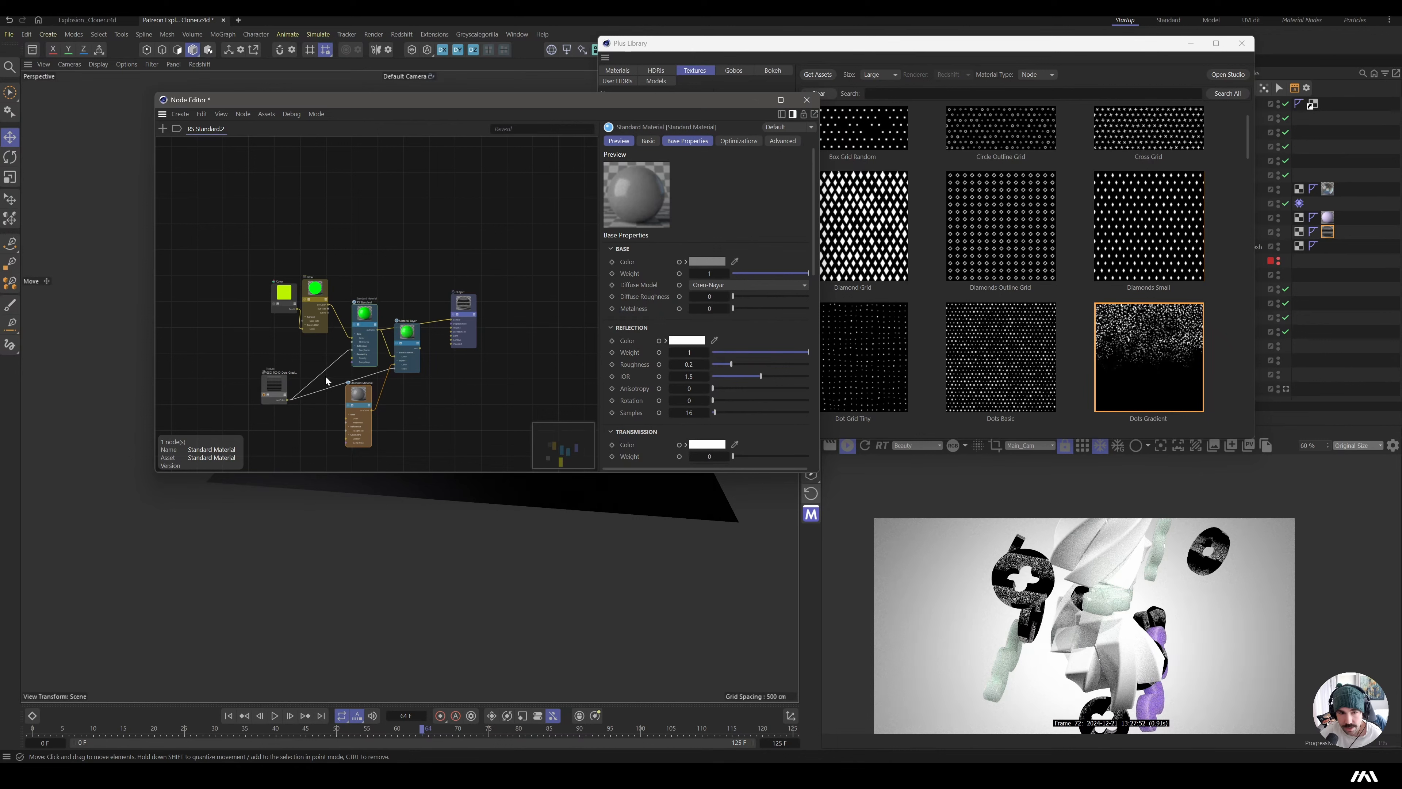
pyautogui.click(320, 374)
pyautogui.press('Delete')
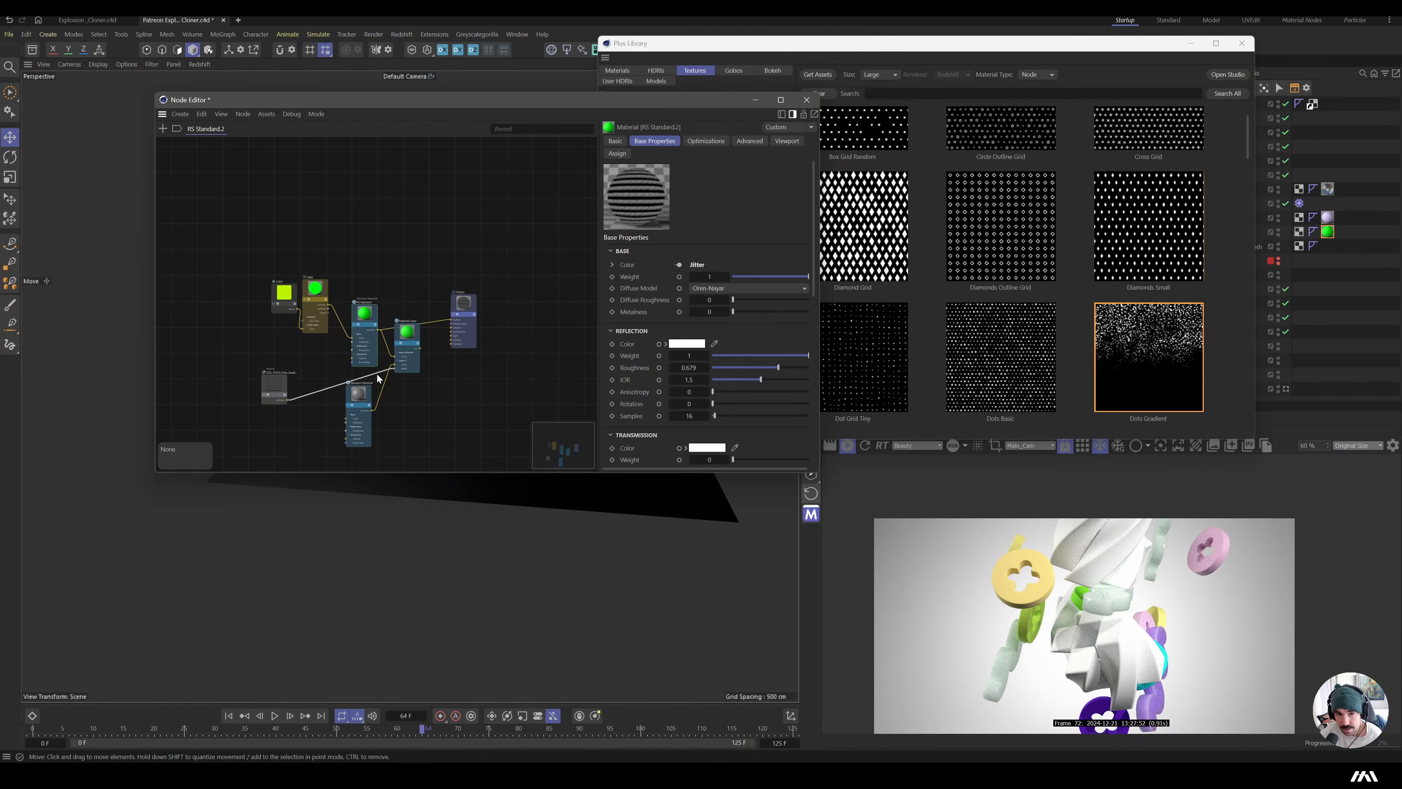
# - Set the second Standard Material's base color to bright red and connect the Material Layer node to the Output node
pyautogui.click(273, 393)
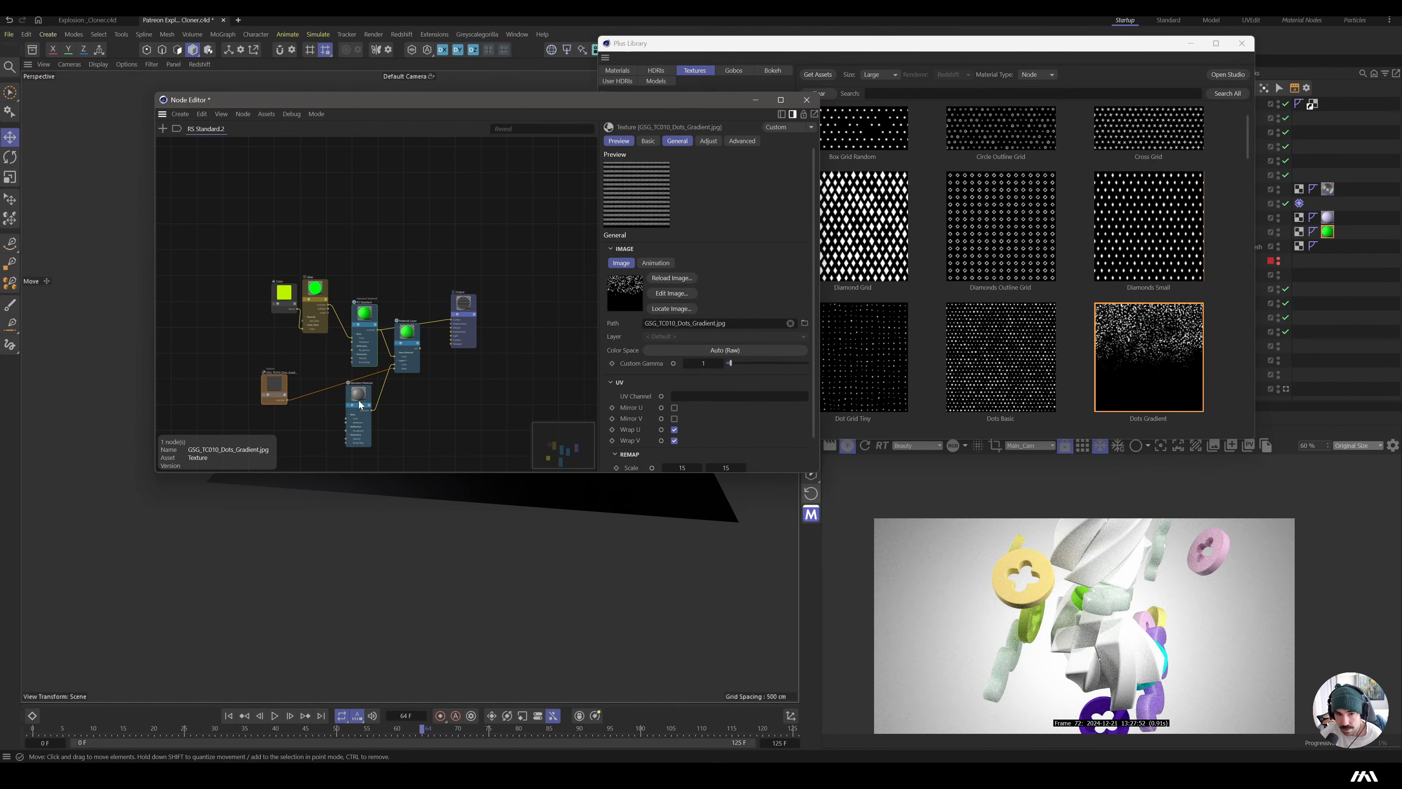
pyautogui.click(361, 396)
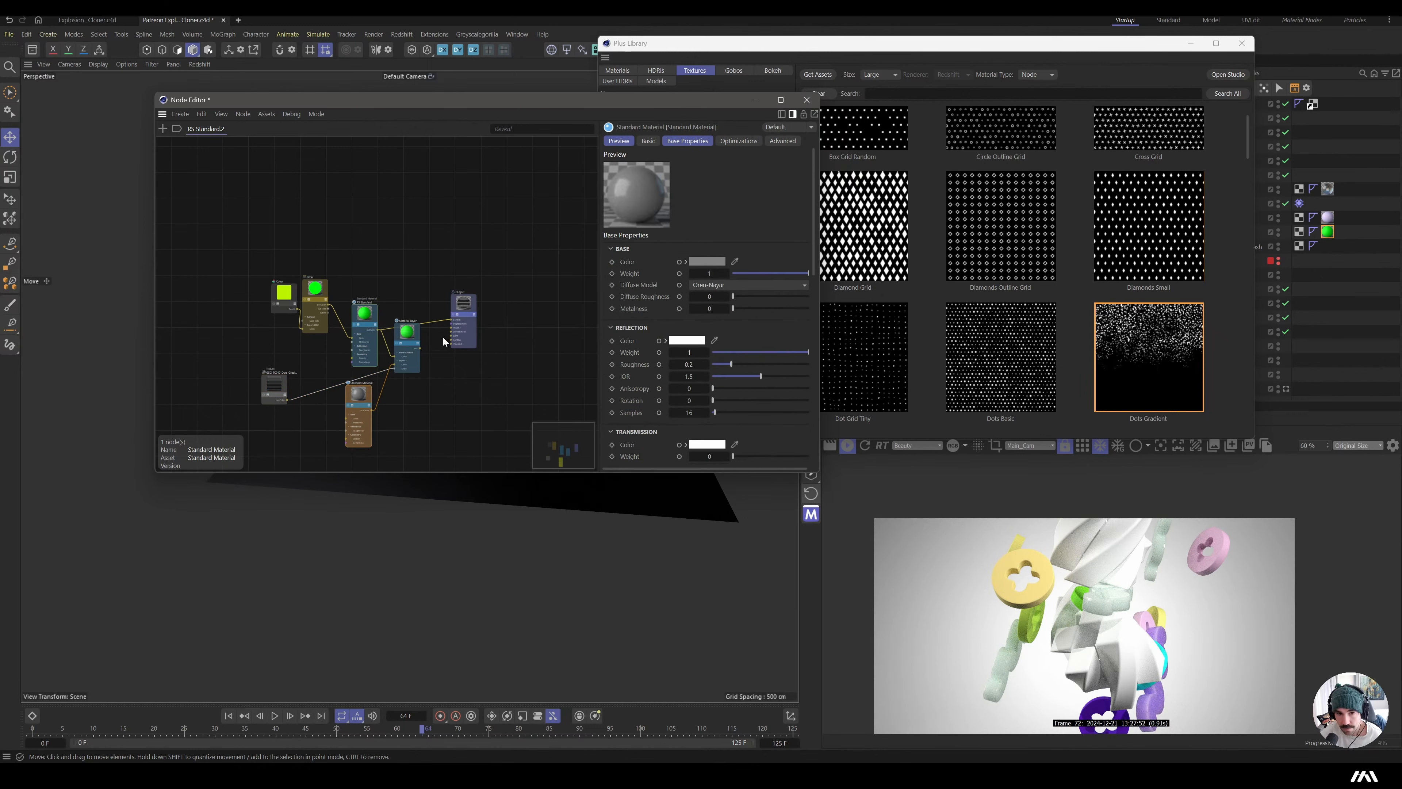
pyautogui.click(707, 261)
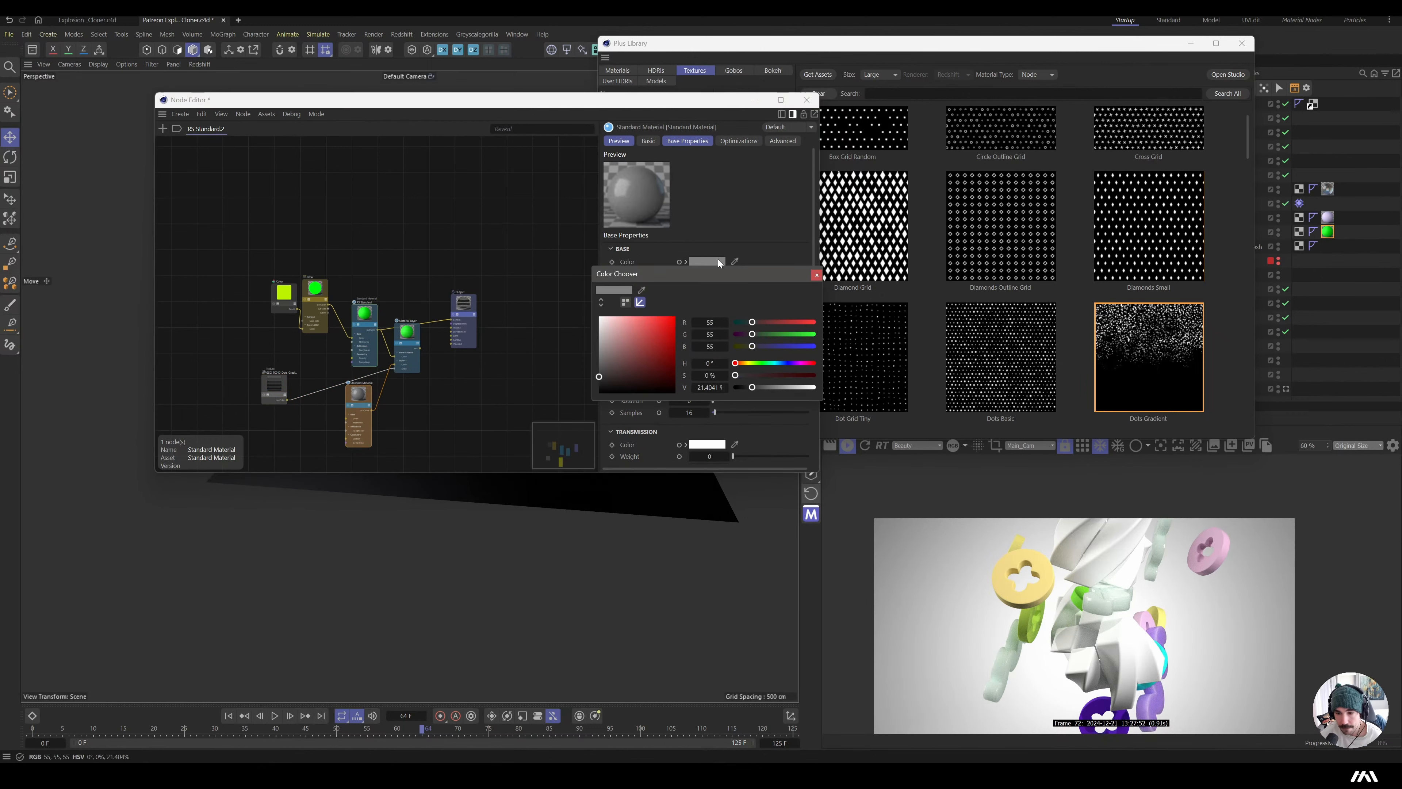
pyautogui.click(674, 319)
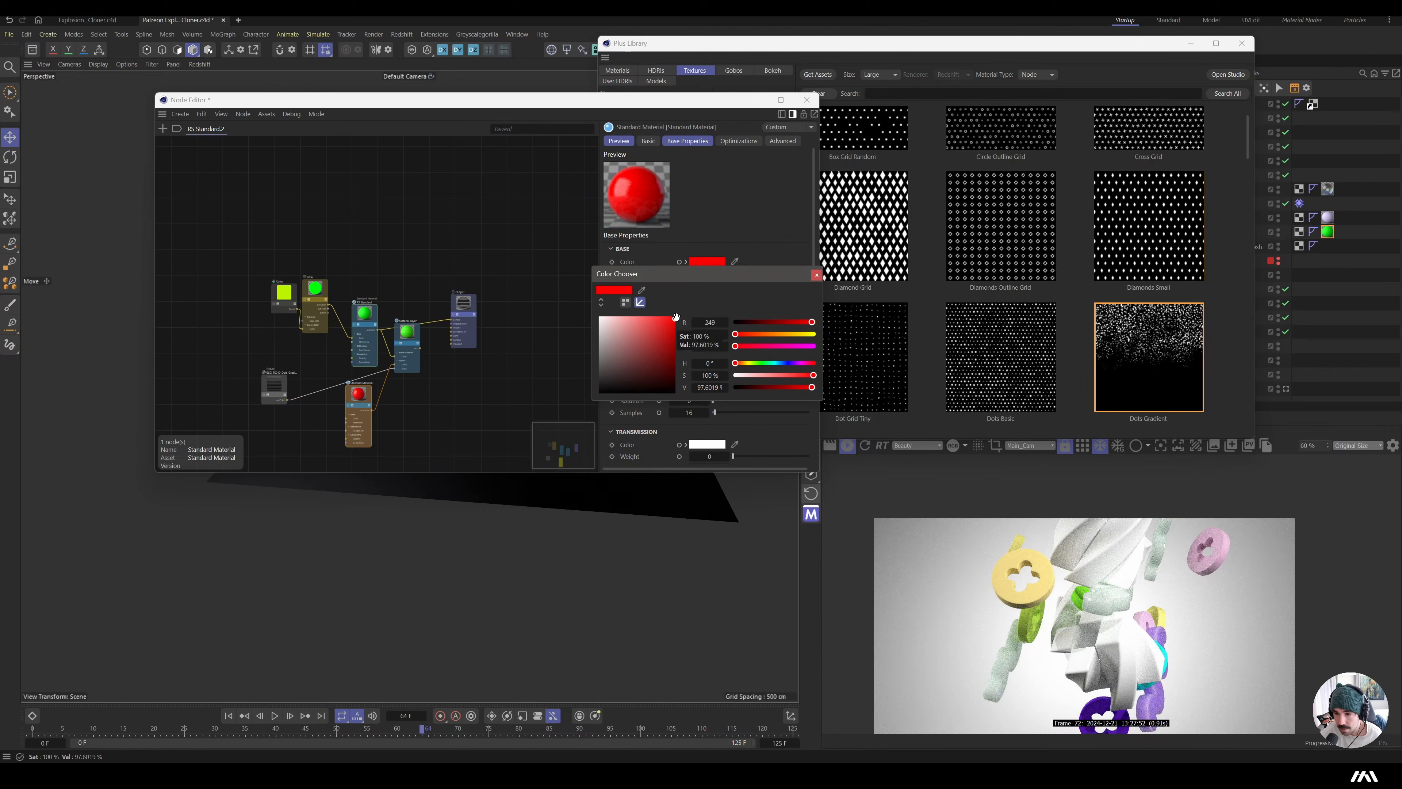
pyautogui.click(817, 275)
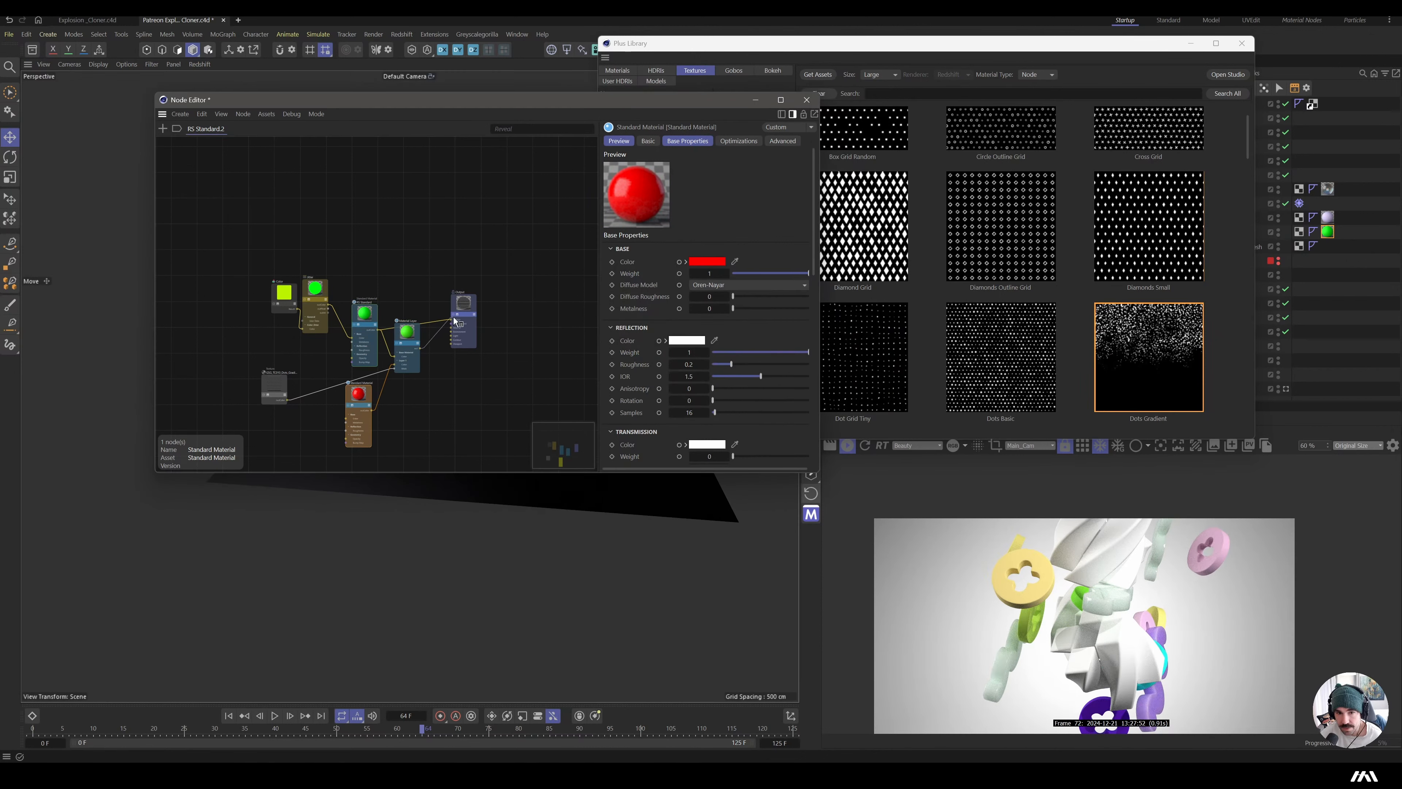
pyautogui.moveTo(454, 316); pyautogui.dragTo(454, 318)
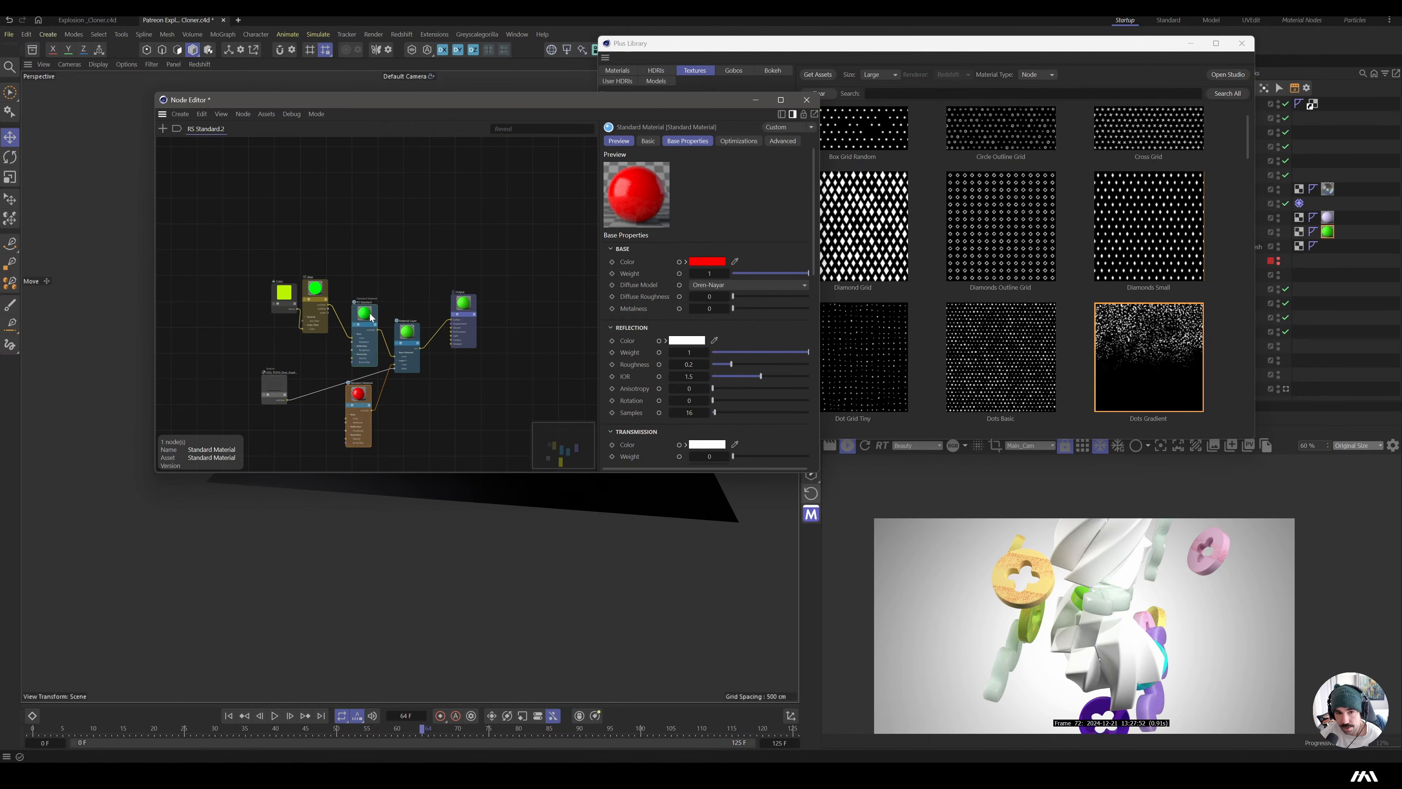
# - Set the transmission weight of the RS Standard node to 1
pyautogui.click(360, 337)
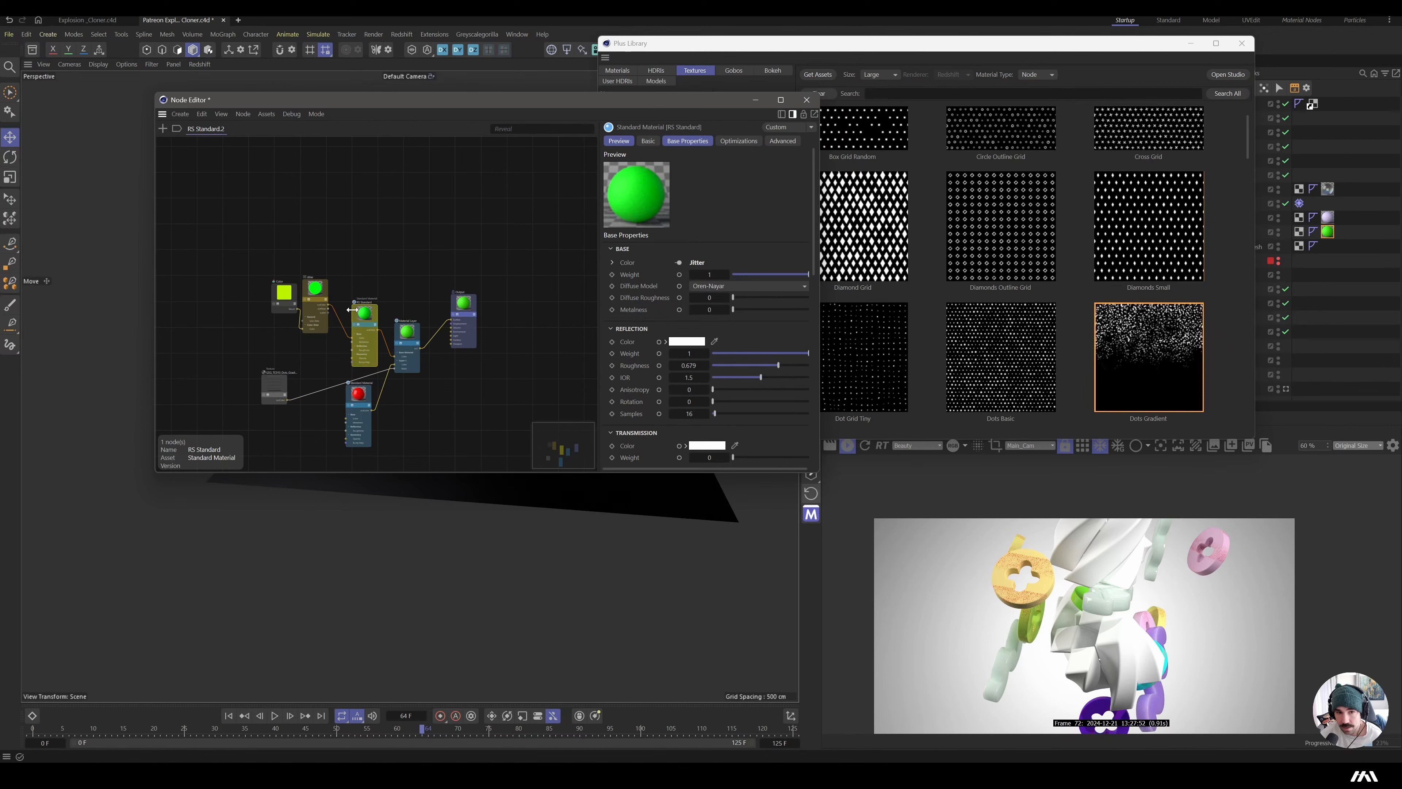
pyautogui.scroll(-2, 734, 419)
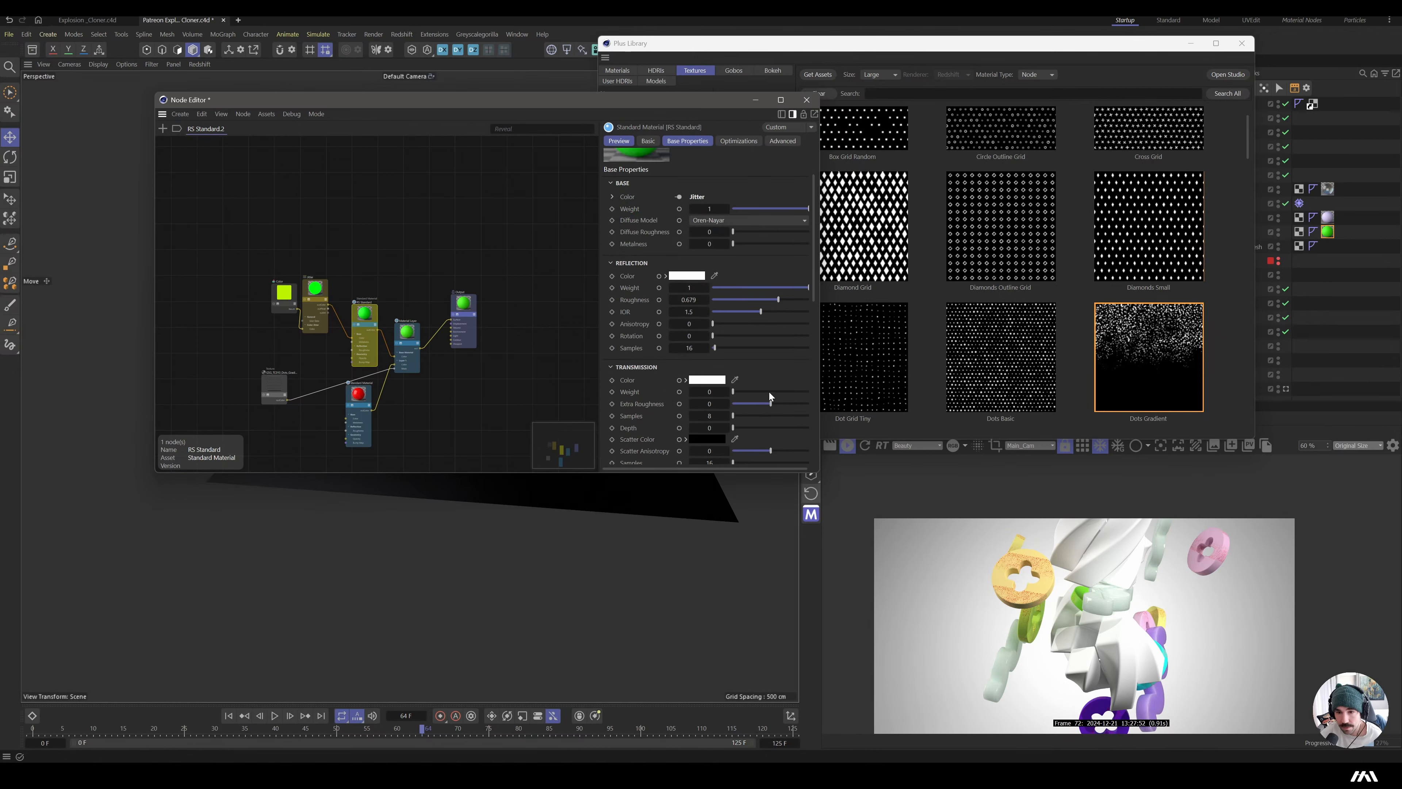
pyautogui.moveTo(771, 392); pyautogui.dragTo(845, 402)
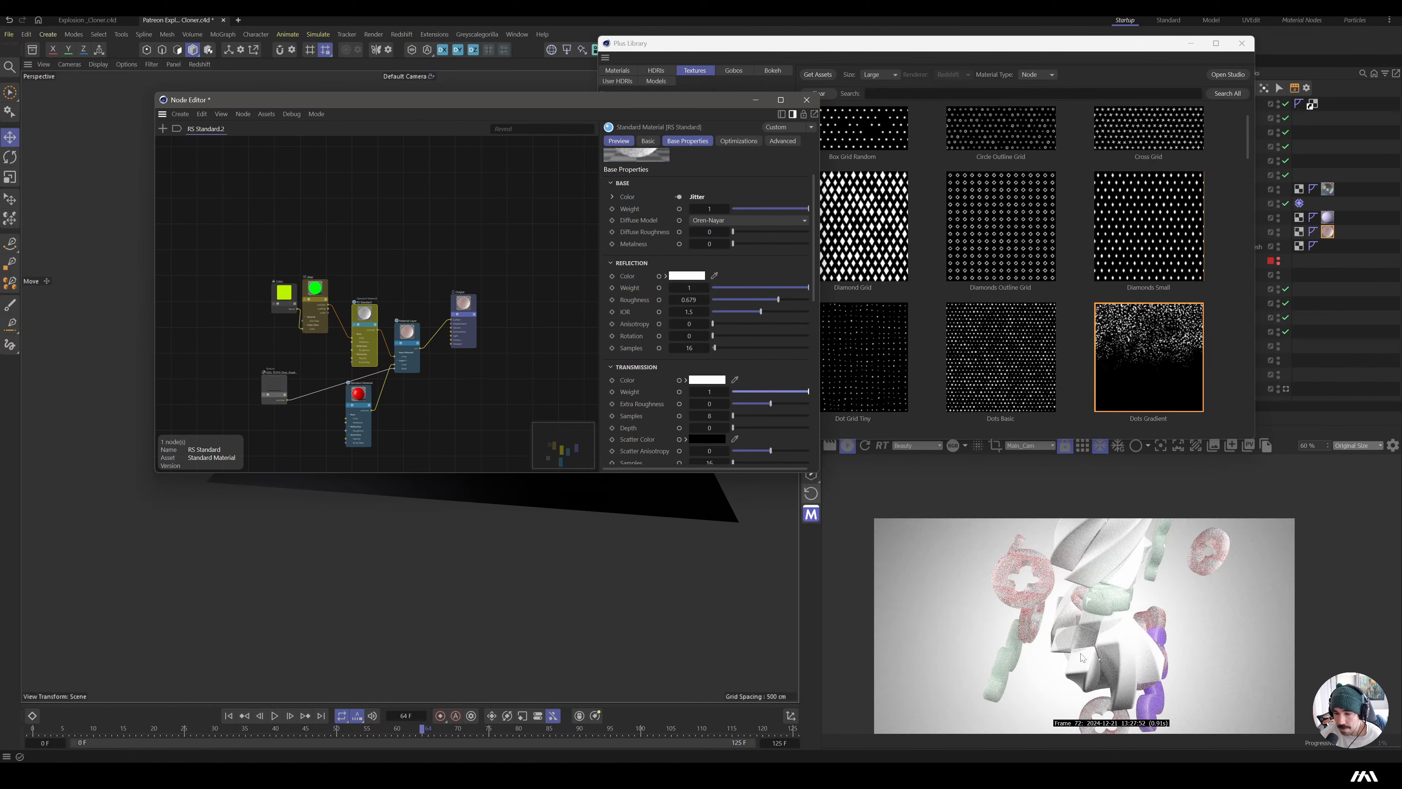
pyautogui.moveTo(327, 308); pyautogui.dragTo(346, 422)
pyautogui.click(354, 415)
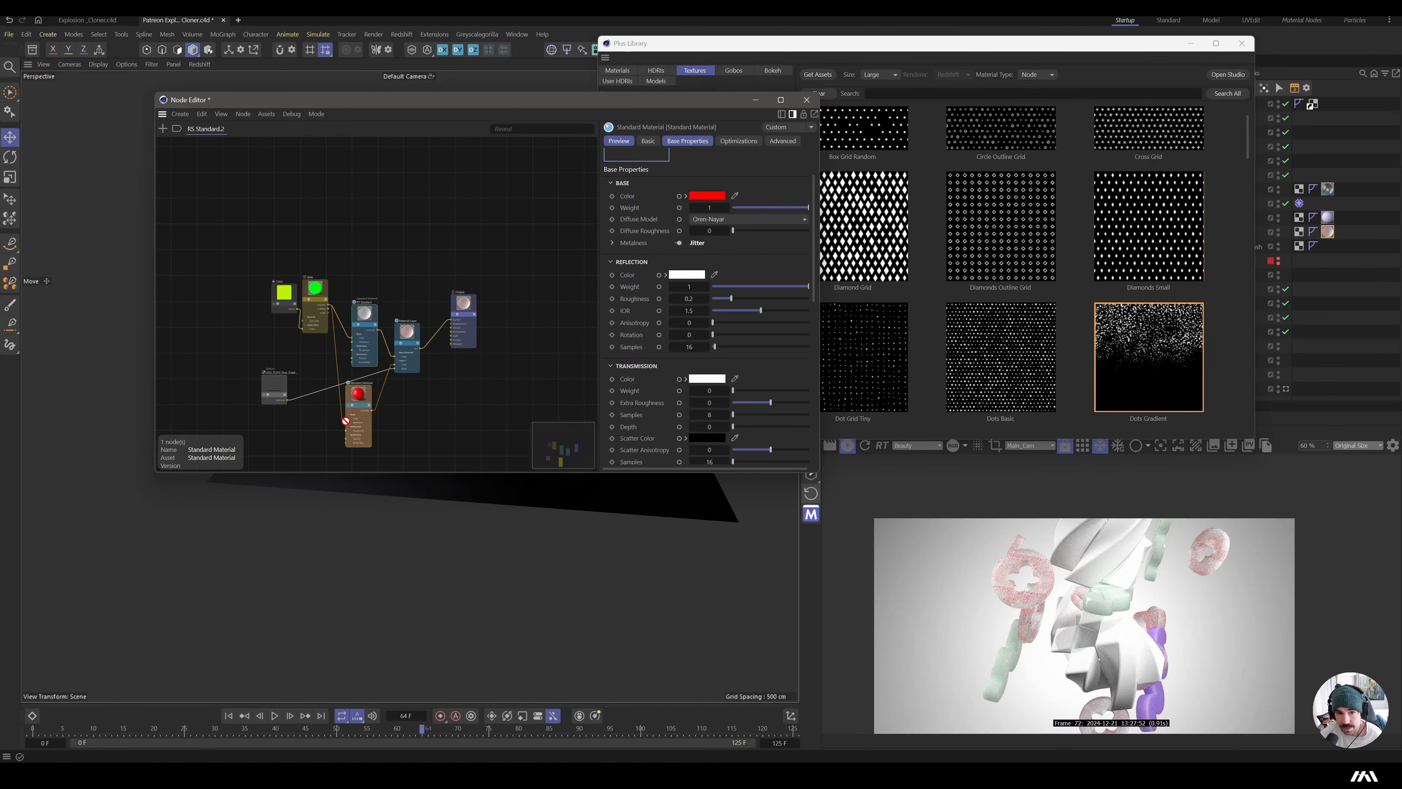
pyautogui.click(340, 407)
pyautogui.press('Delete')
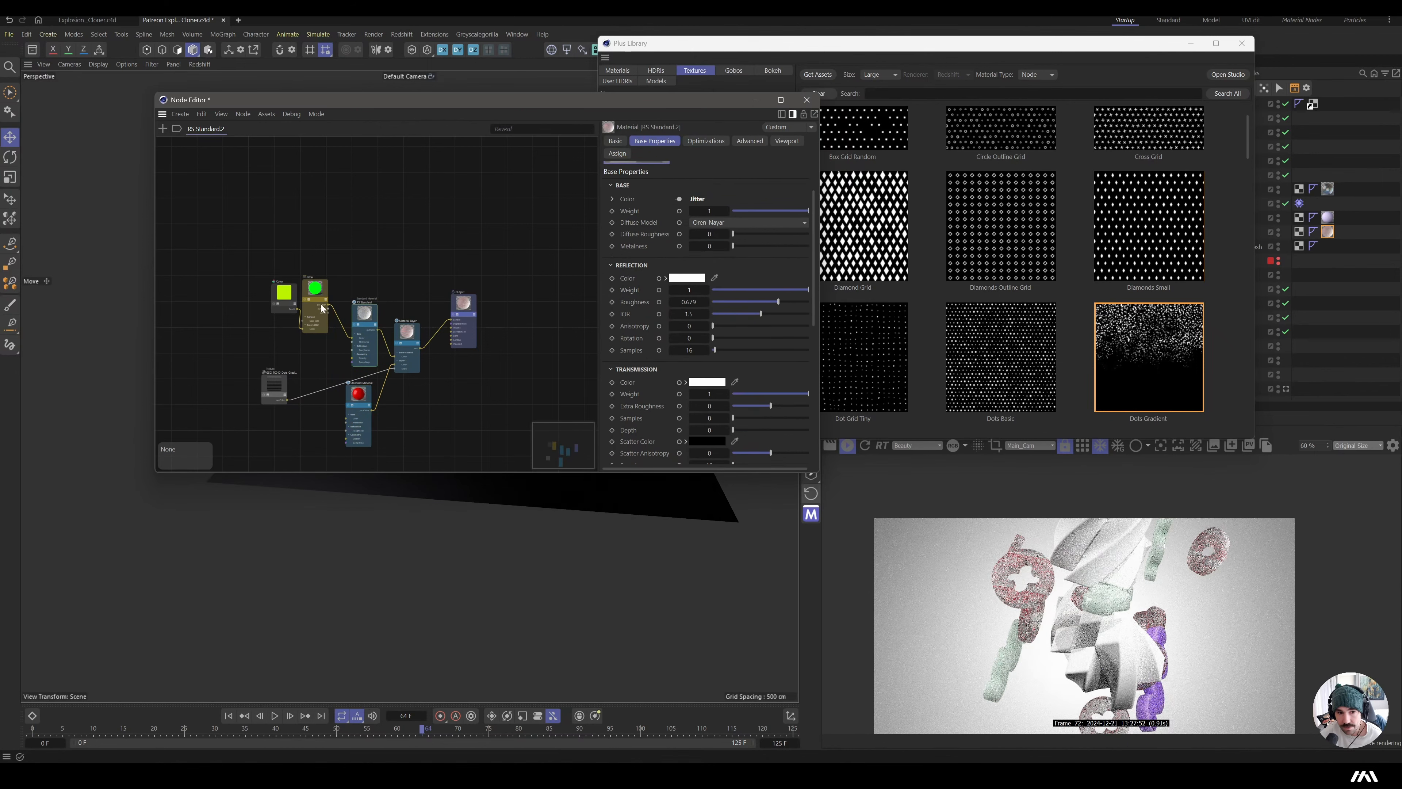
# - Connect the Jitter node's outColor to the base color of the red Standard Material node
pyautogui.moveTo(328, 305); pyautogui.dragTo(330, 310)
pyautogui.moveTo(338, 408); pyautogui.dragTo(342, 419)
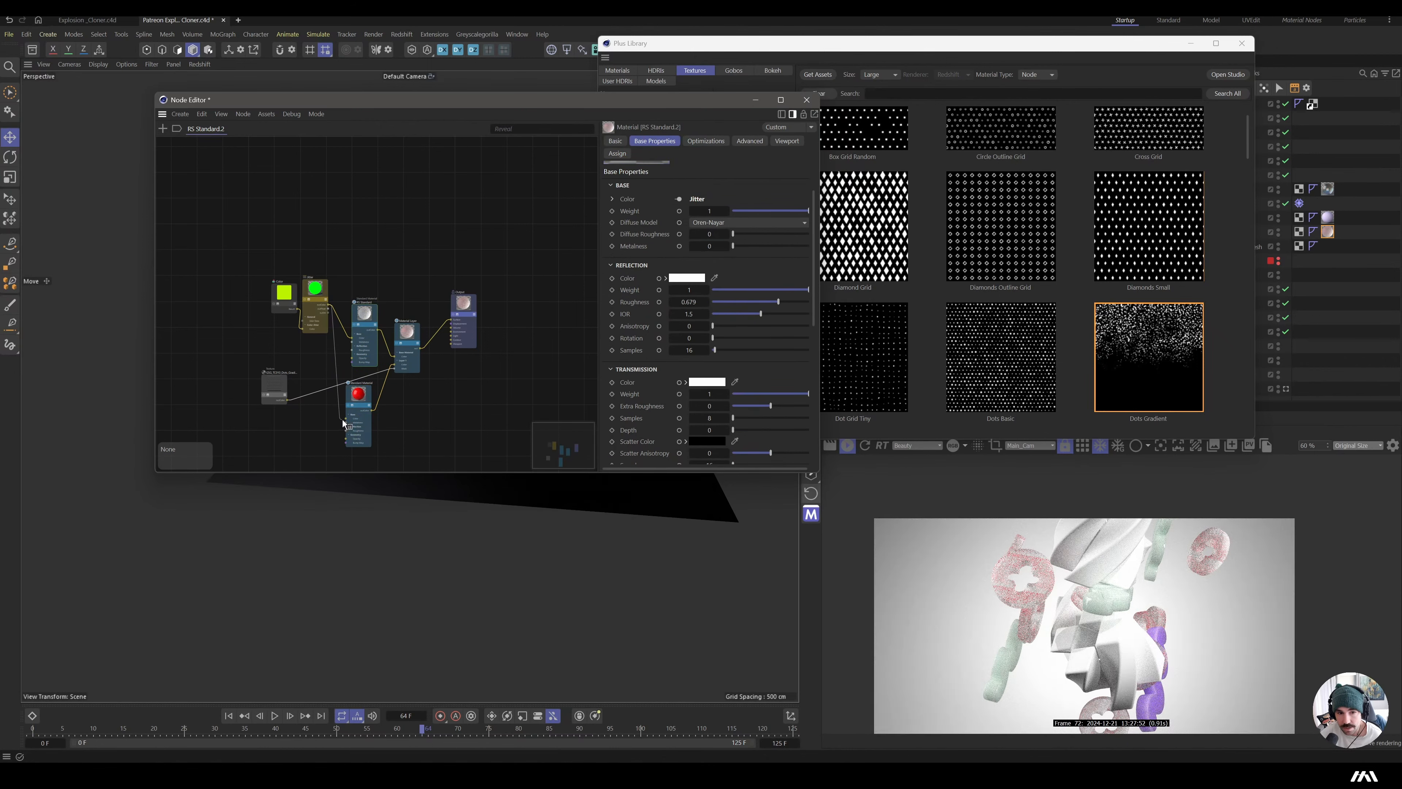
pyautogui.scroll(4, 319, 421)
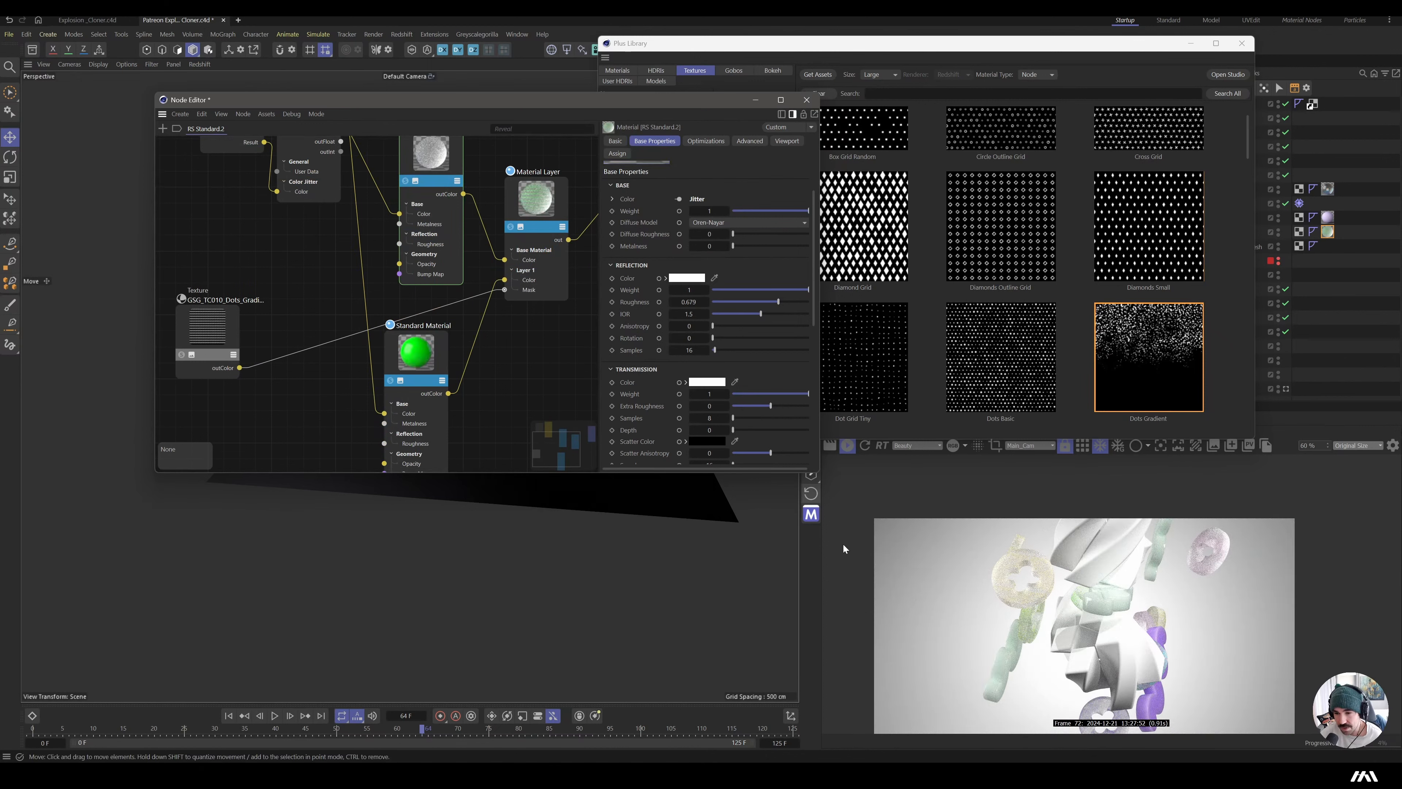
# - Move the Color and Jitter nodes together so they sit just above the dots texture node
pyautogui.scroll(-4, 347, 250)
pyautogui.scroll(2, 348, 250)
pyautogui.moveTo(222, 195); pyautogui.dragTo(294, 247)
pyautogui.scroll(-3, 456, 275)
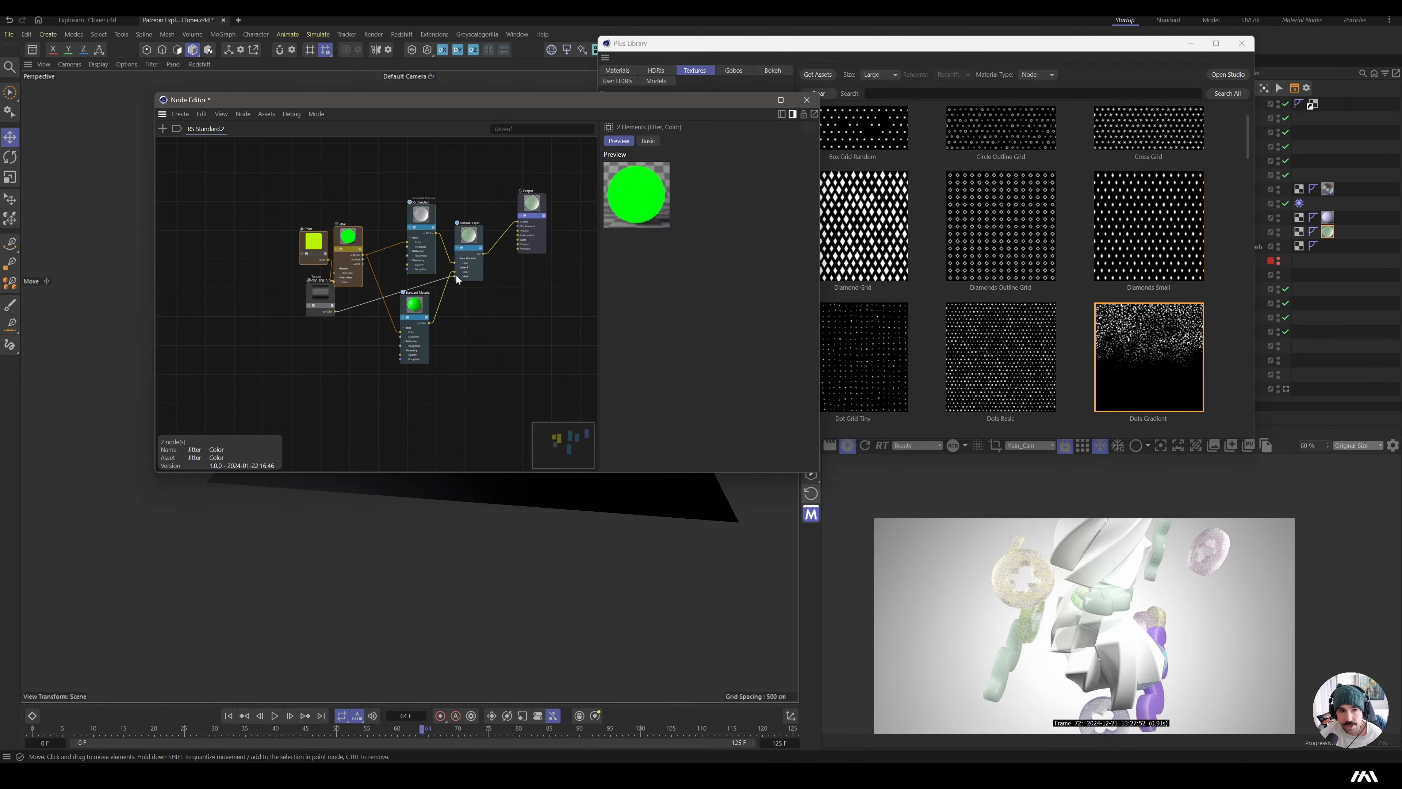
# - Add a second Jitter node to the empty area beside the dots texture node
pyautogui.scroll(3, 299, 289)
pyautogui.doubleClick(300, 290)
pyautogui.write('jitter')
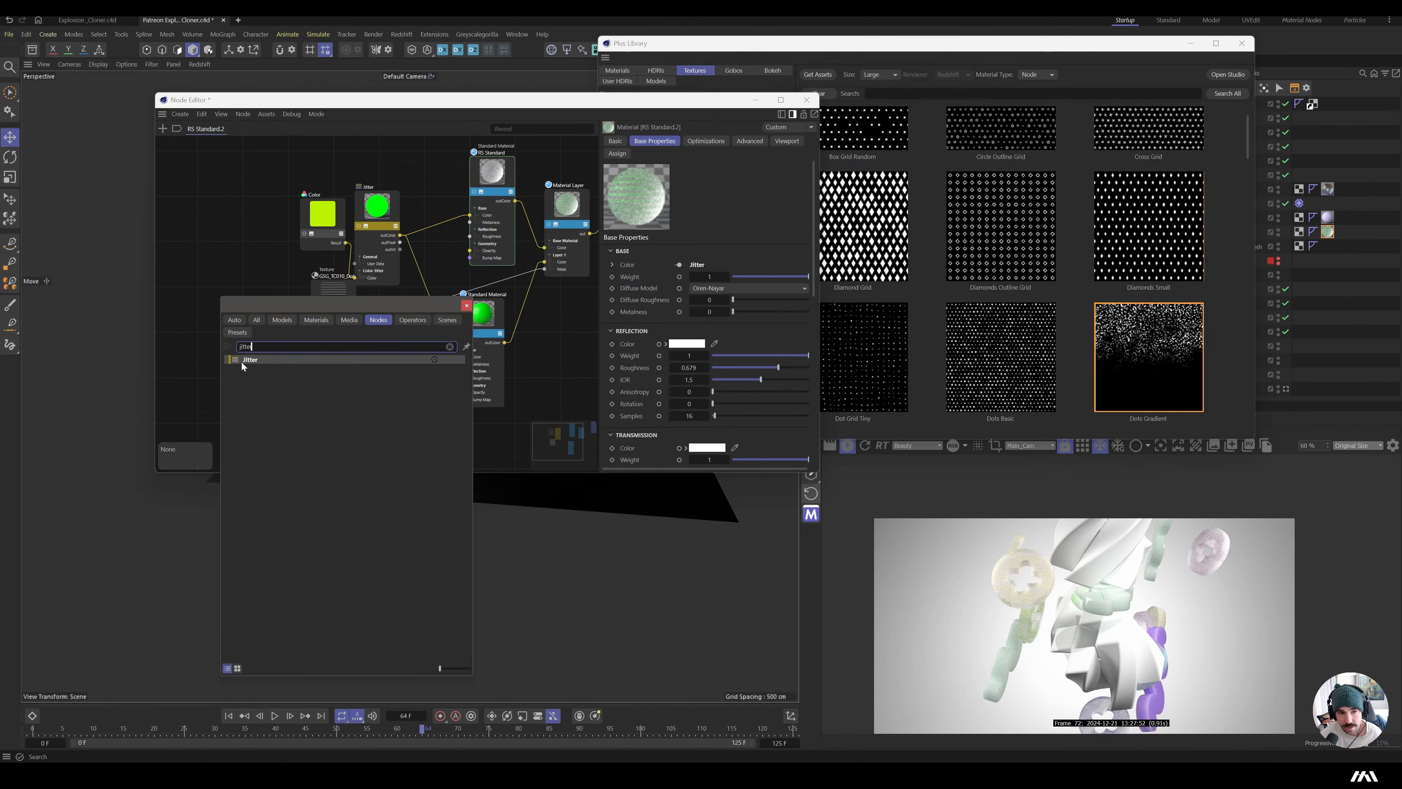
pyautogui.doubleClick(241, 360)
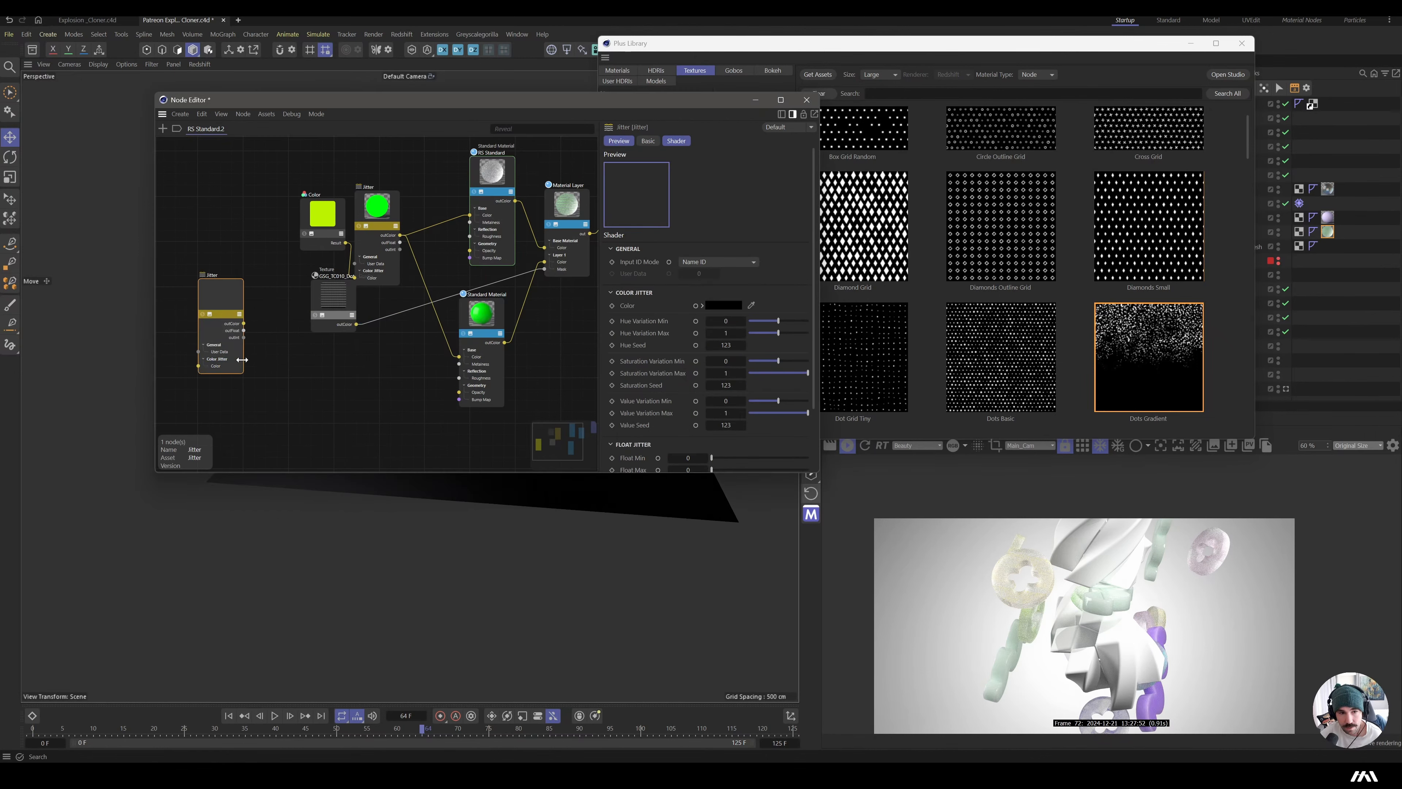
# - Connect the new Jitter's outFloat to the dots texture's remap offset, scale and rotate inputs
pyautogui.moveTo(243, 330); pyautogui.dragTo(325, 297)
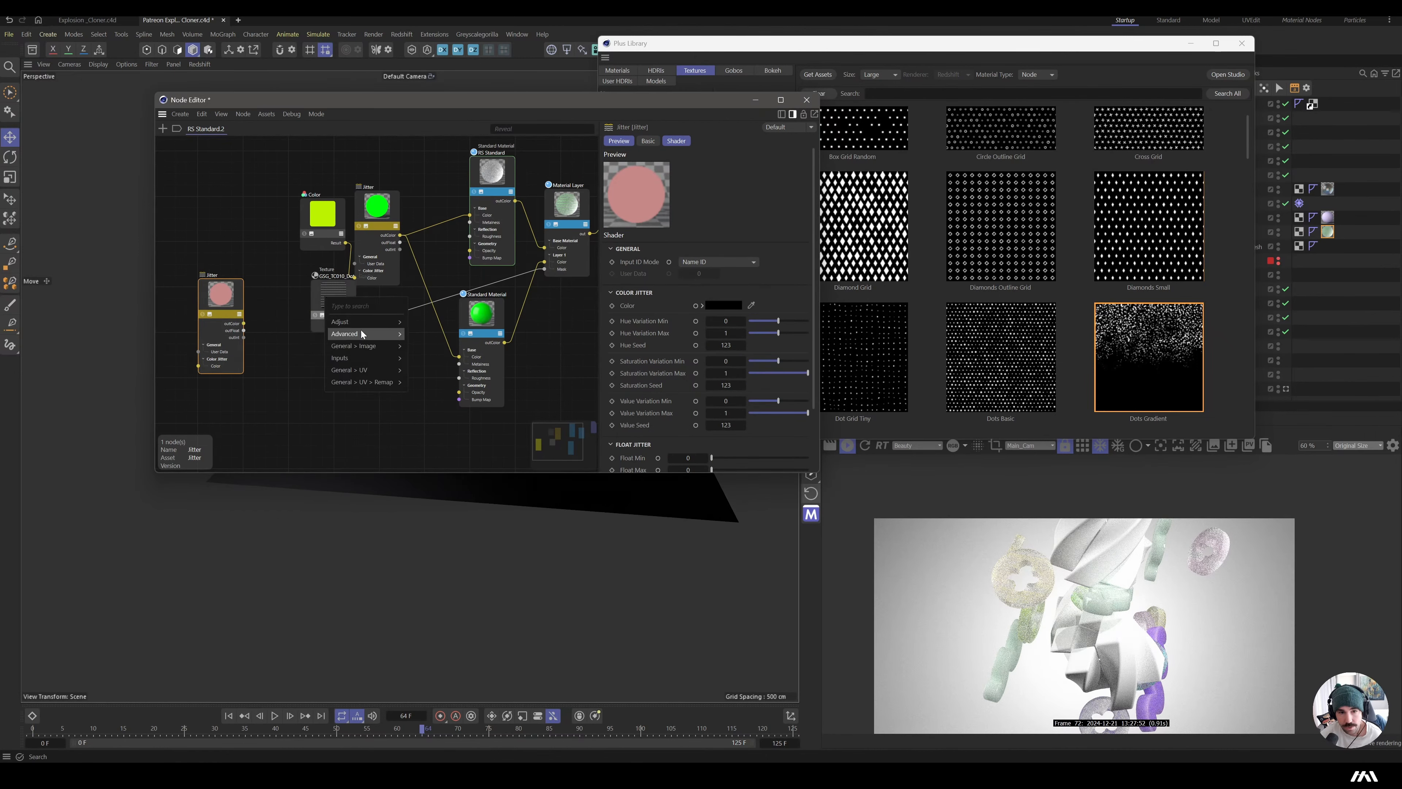
pyautogui.click(425, 385)
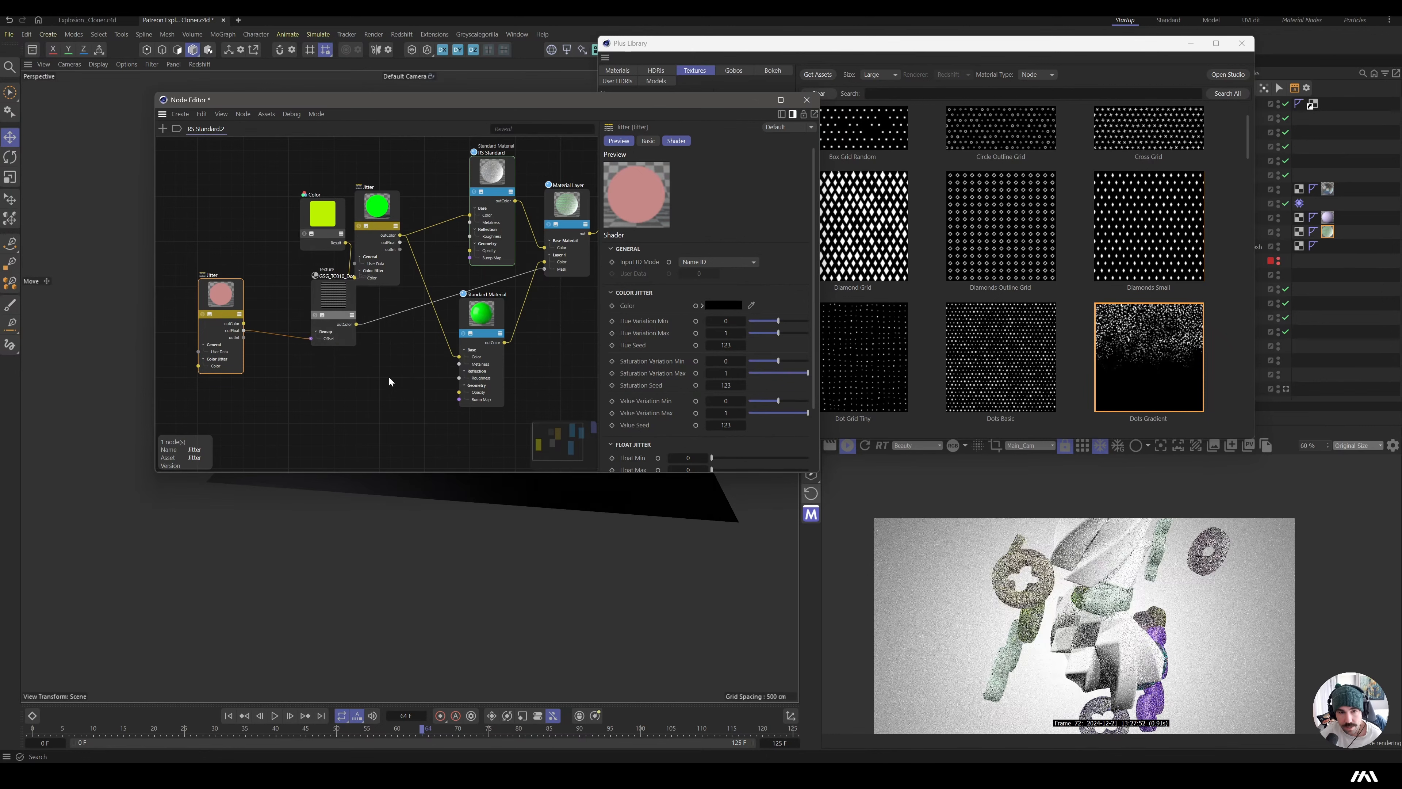
pyautogui.moveTo(244, 331); pyautogui.dragTo(342, 298)
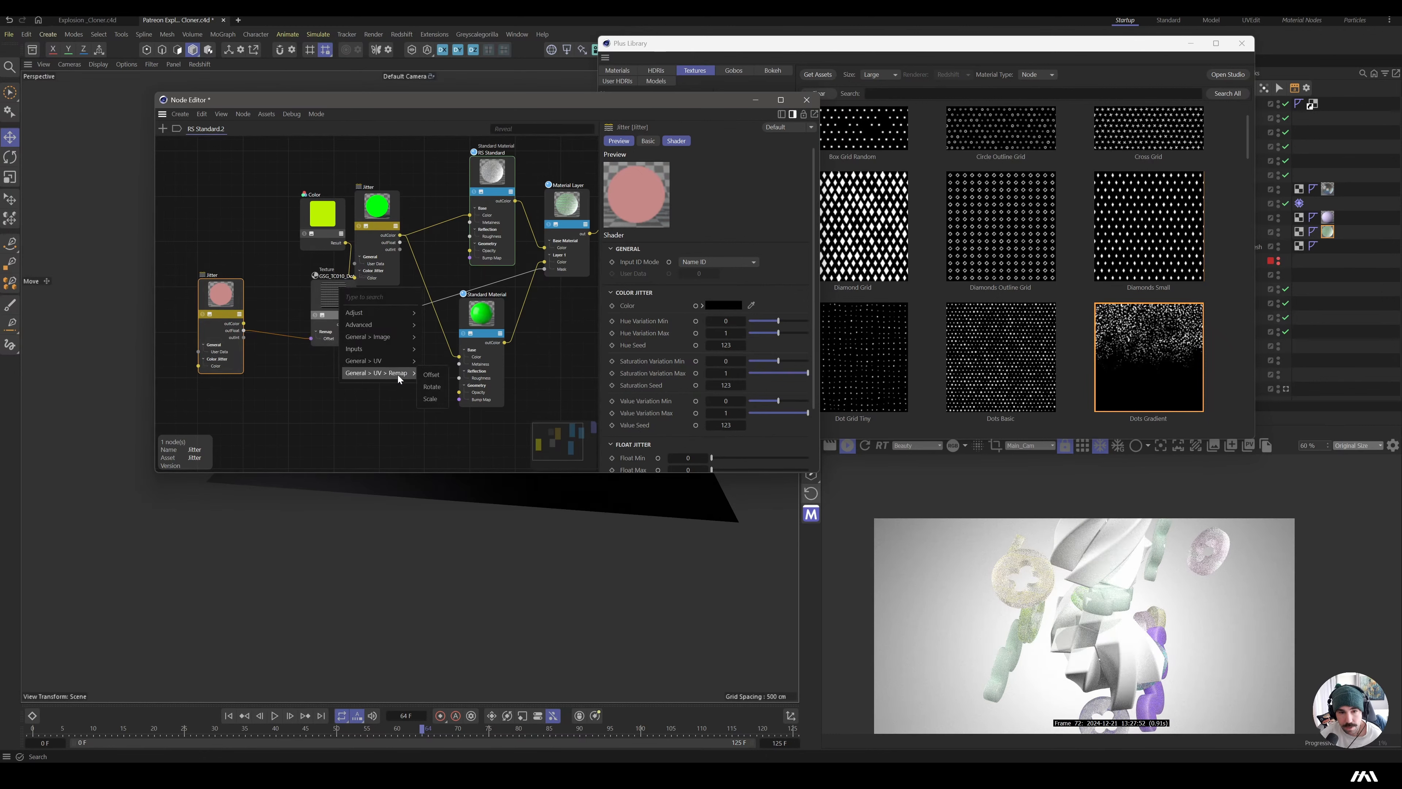
pyautogui.click(430, 398)
pyautogui.moveTo(246, 334); pyautogui.dragTo(346, 305)
pyautogui.moveTo(380, 388)
pyautogui.click(439, 402)
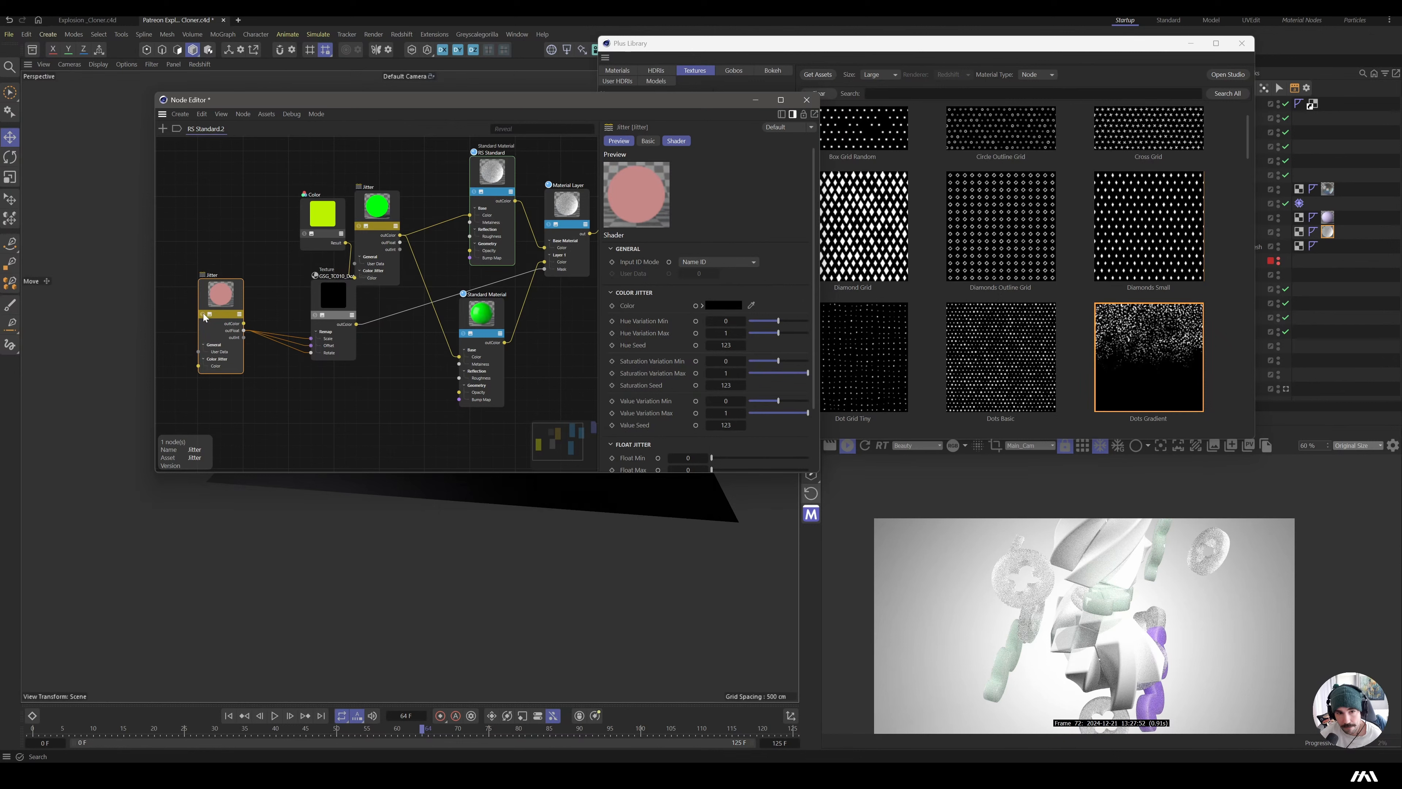
# - Solo the dots texture node and set the new Jitter's Float Max to 1000
pyautogui.click(315, 314)
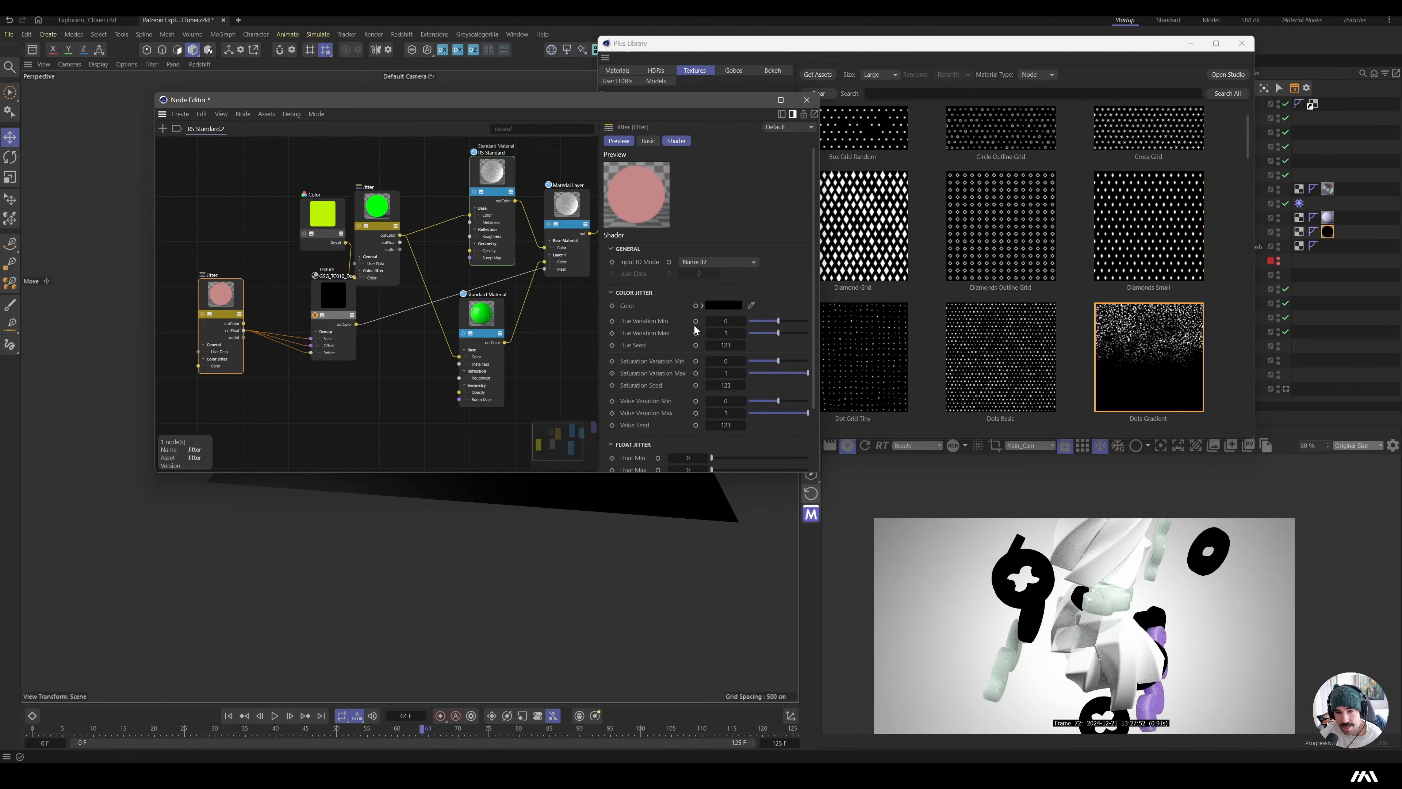
pyautogui.scroll(-2, 691, 398)
pyautogui.moveTo(742, 390); pyautogui.dragTo(836, 392)
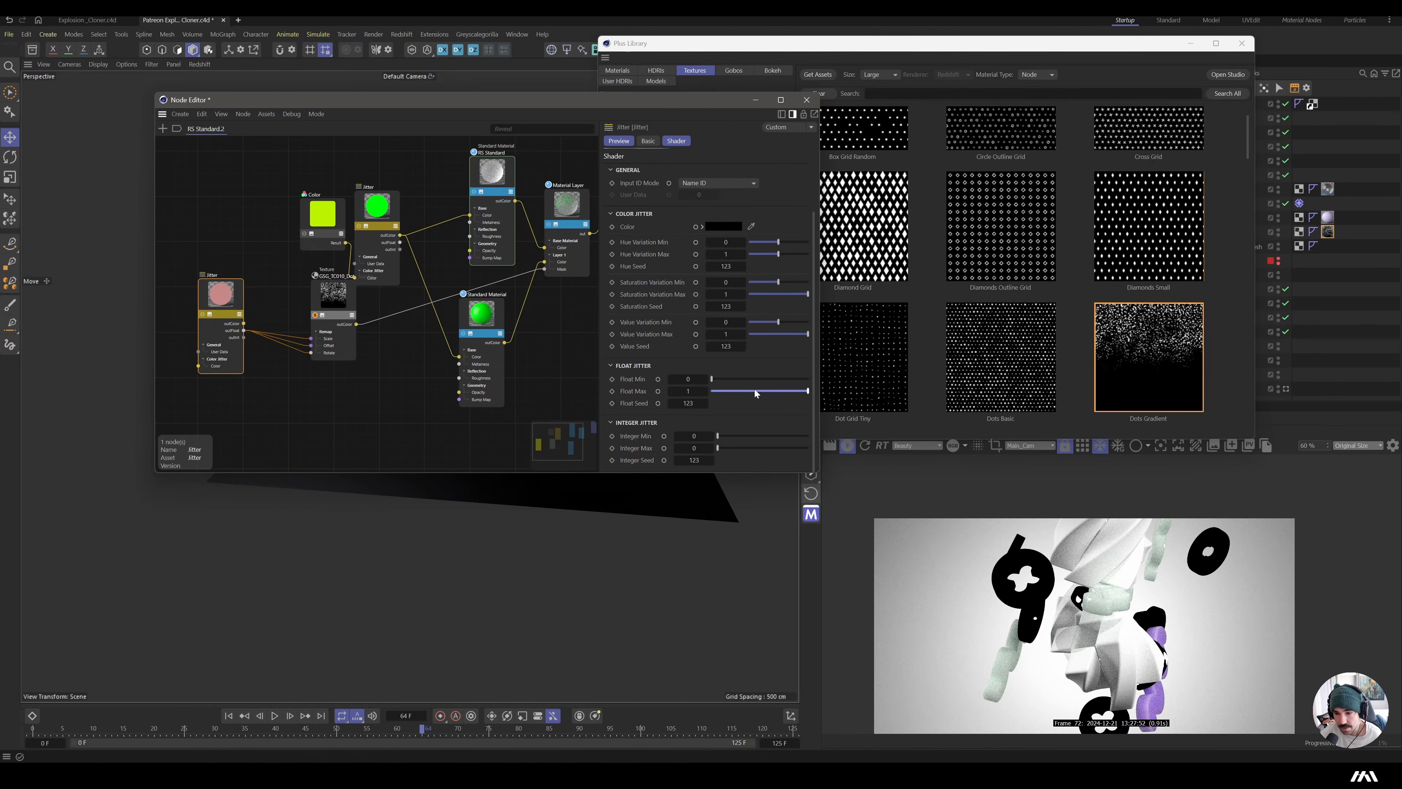
pyautogui.click(691, 391)
pyautogui.write('1000')
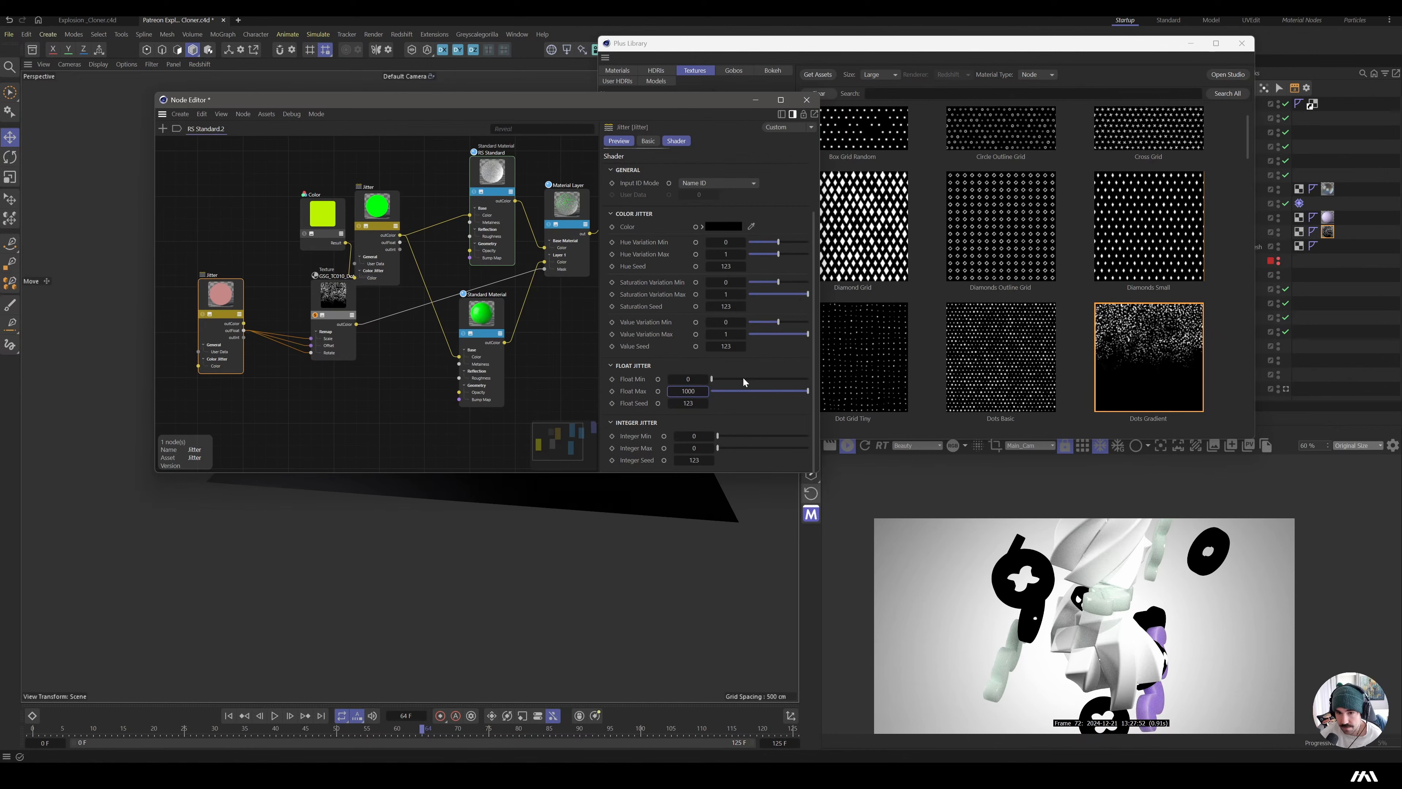
pyautogui.press('Return')
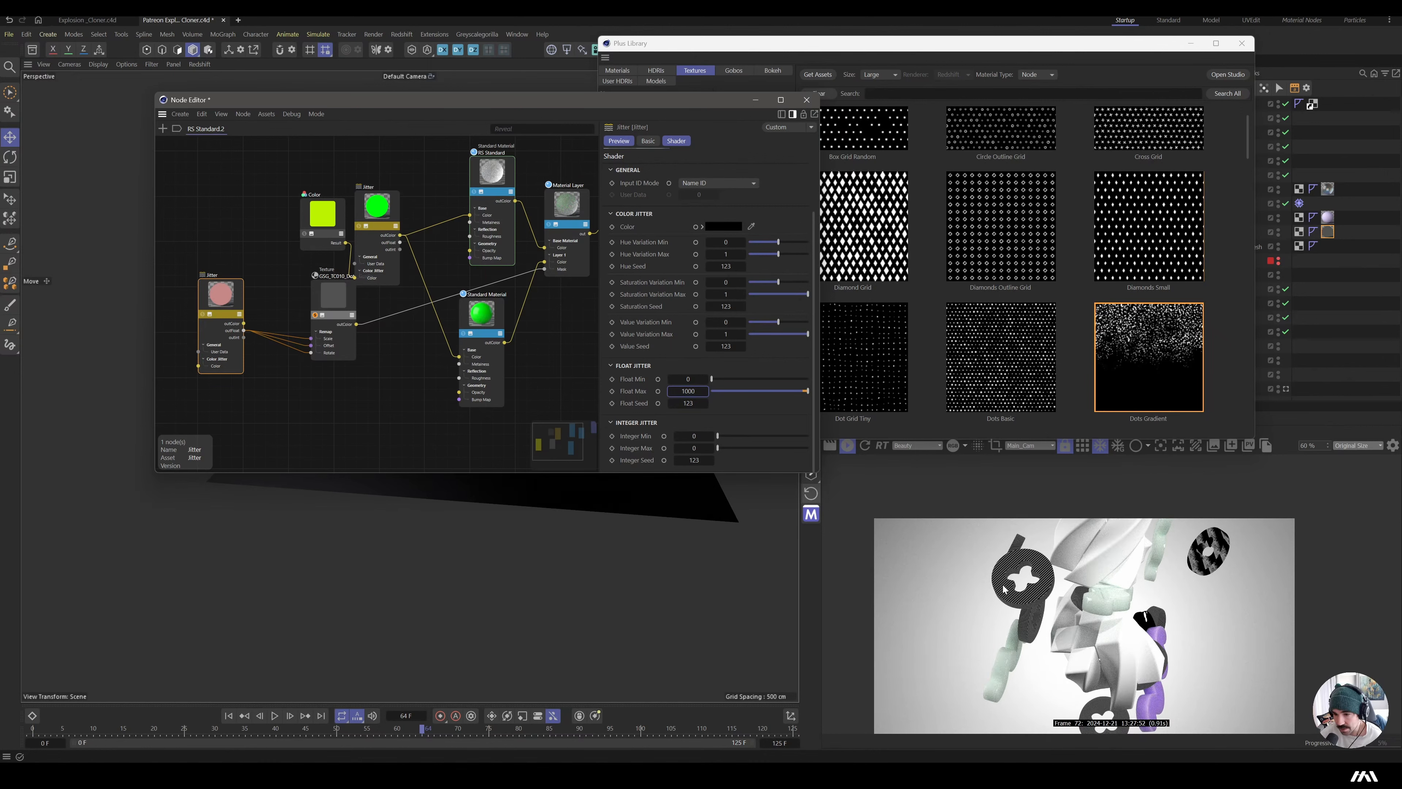
# - Try a Float Min of 500 on the new Jitter node
pyautogui.moveTo(717, 380); pyautogui.dragTo(774, 379)
pyautogui.click(690, 379)
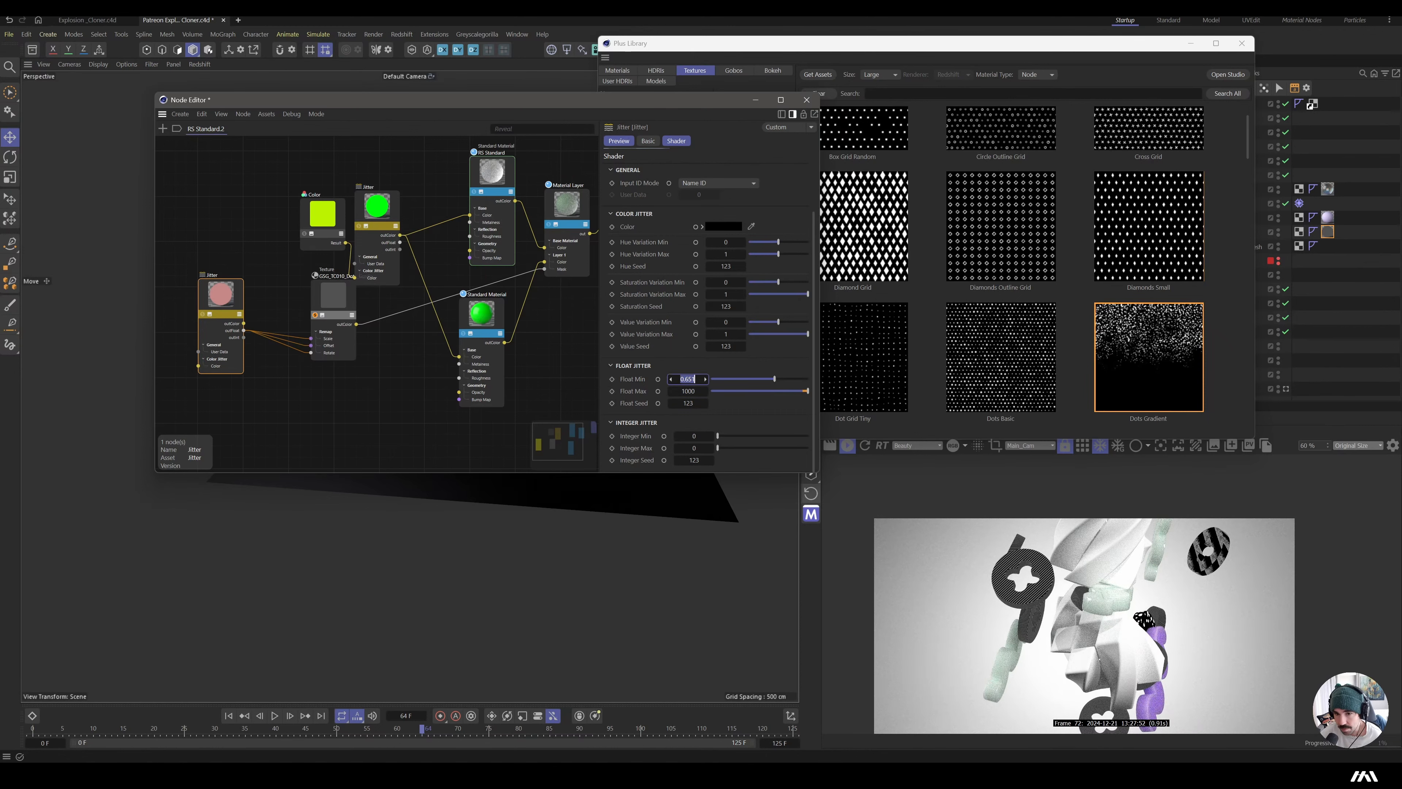
pyautogui.write('500')
pyautogui.press('Return')
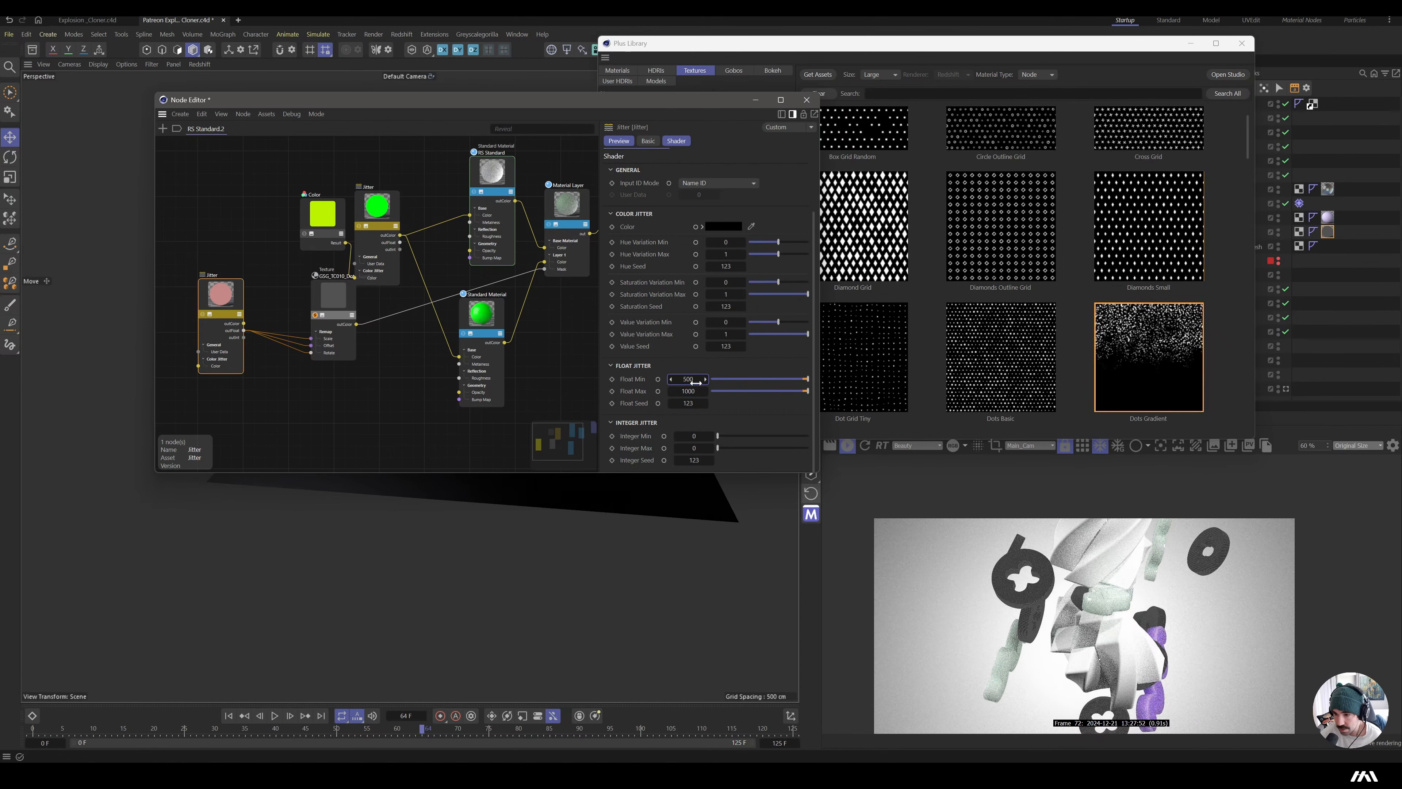
# - Lower the Jitter's Float Min to 0.059 and set its Float Max to 2000
pyautogui.click(716, 379)
pyautogui.click(688, 391)
pyautogui.write('200')
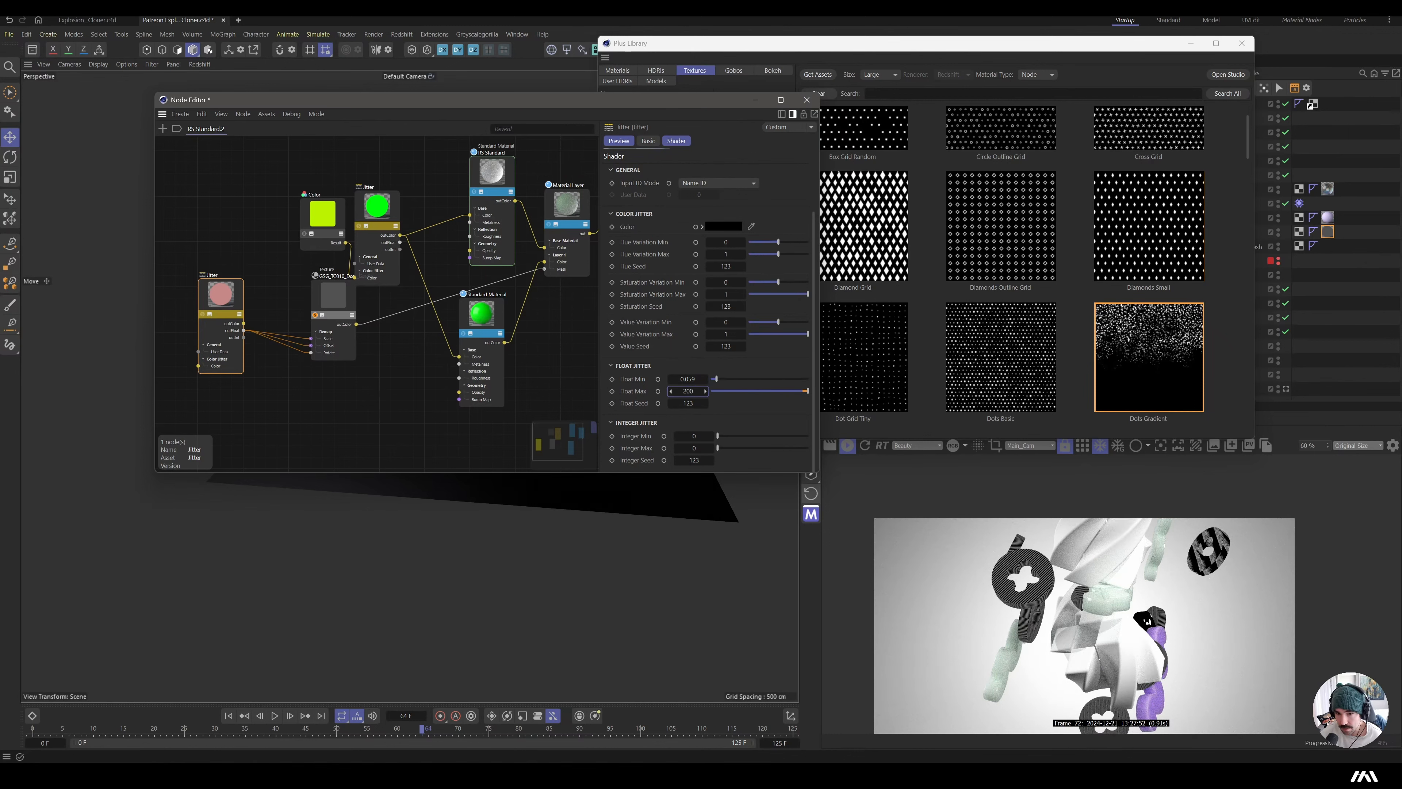
pyautogui.write('0')
pyautogui.press('Return')
# - Raise the Jitter's Float Seed step by step to 130 to try other texture placements
pyautogui.click(706, 403)
pyautogui.click(705, 403)
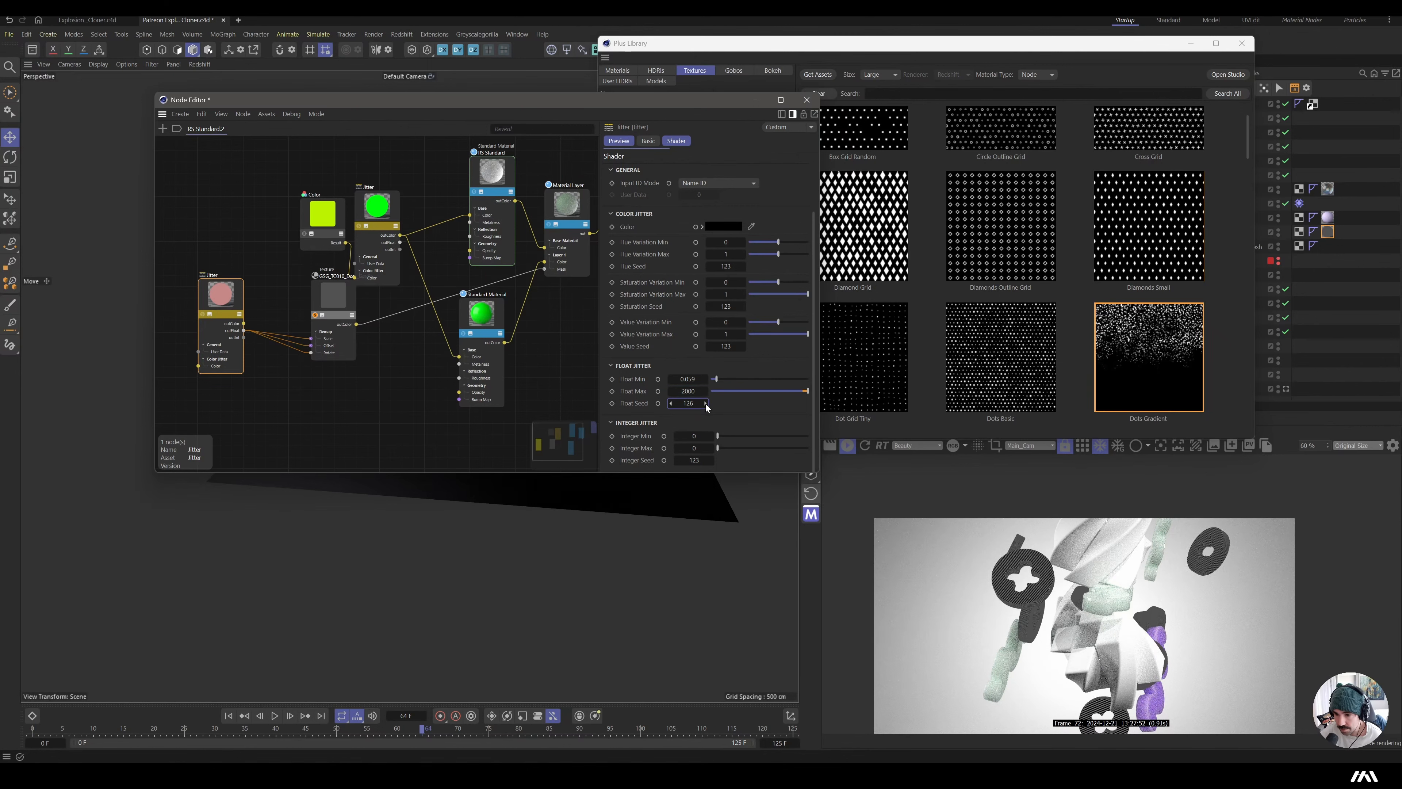
pyautogui.click(706, 403)
pyautogui.click(706, 404)
pyautogui.click(705, 403)
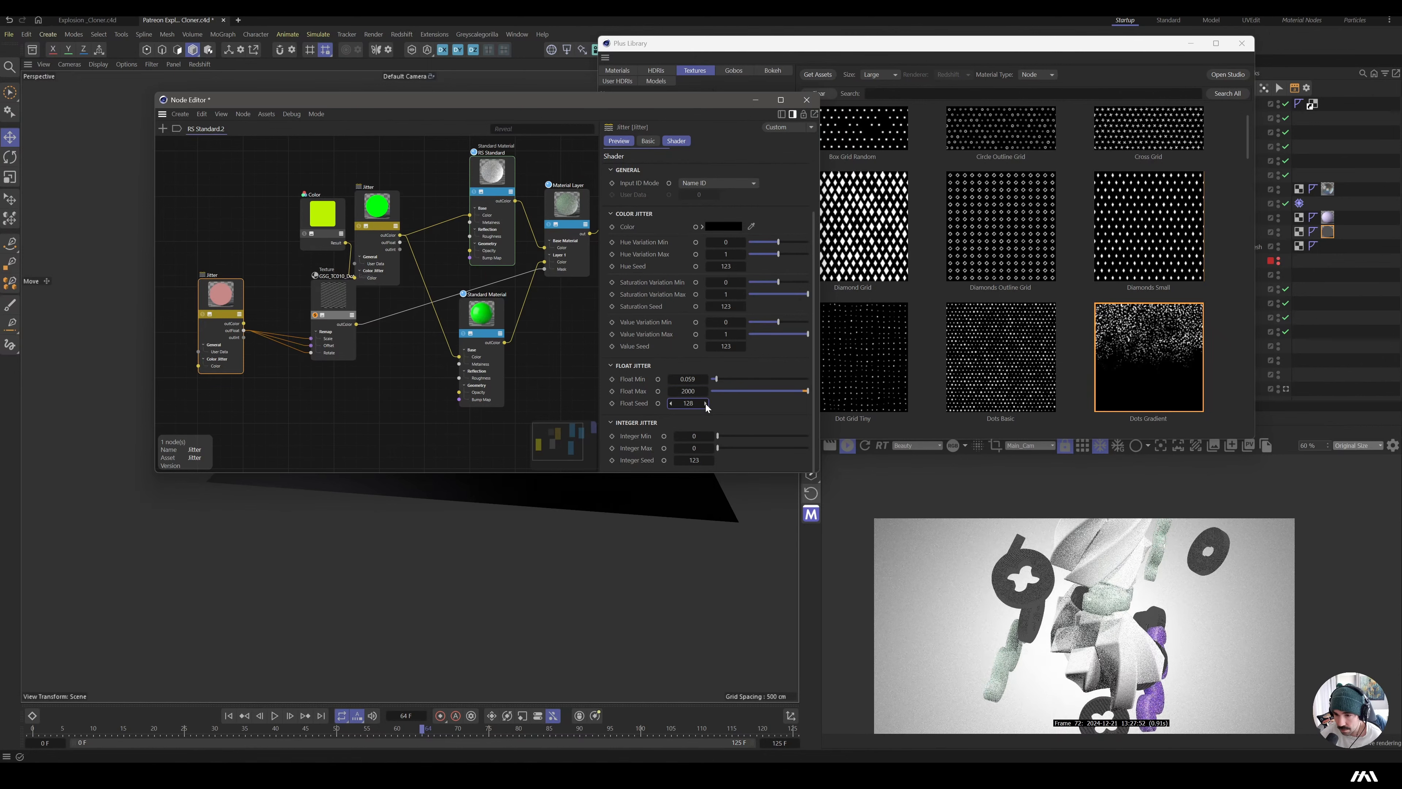
pyautogui.click(706, 404)
pyautogui.click(705, 404)
# - Set the Jitter's Float Max to 500 and raise its Float Seed to 135
pyautogui.doubleClick(691, 392)
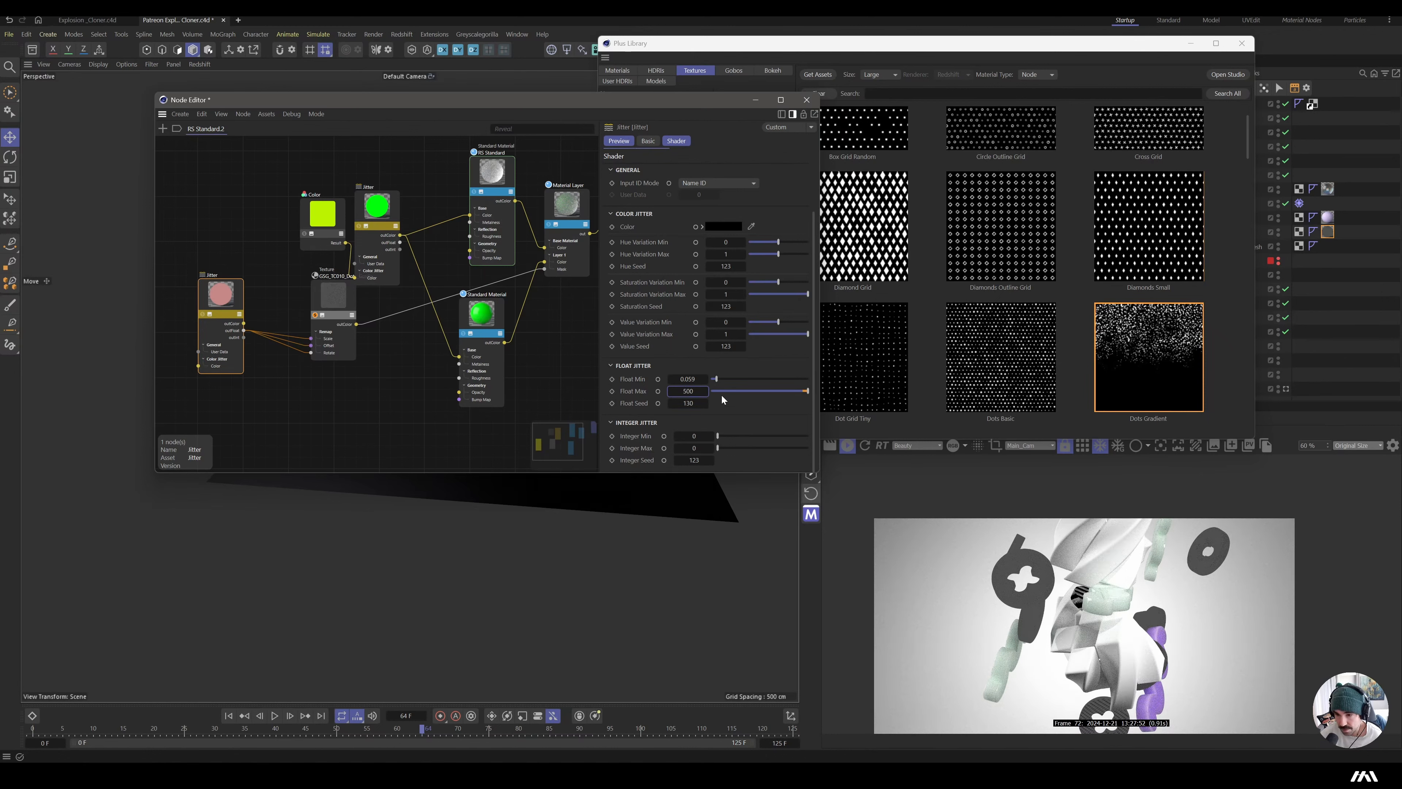
pyautogui.write('500')
pyautogui.press('Return')
pyautogui.click(705, 404)
pyautogui.click(705, 404)
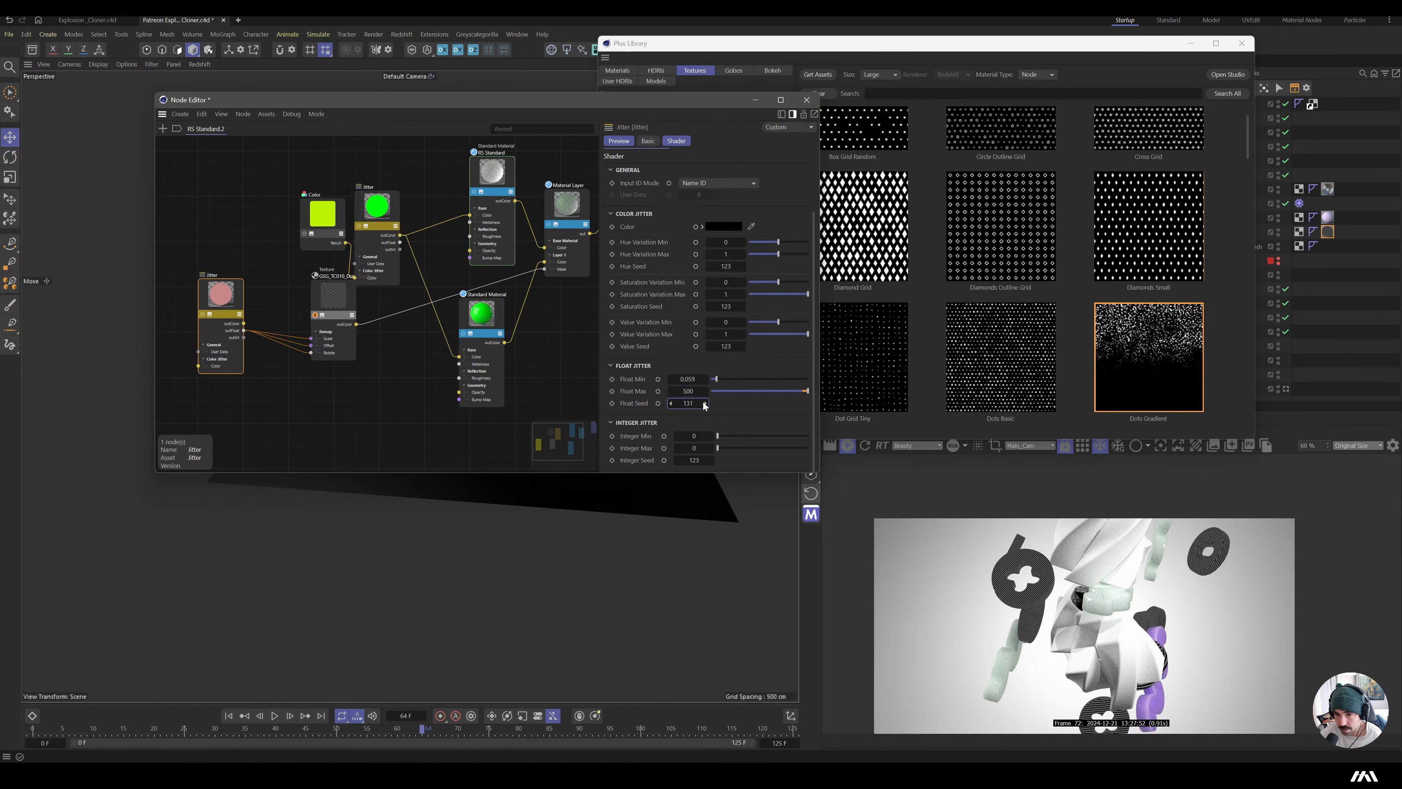
pyautogui.click(705, 404)
pyautogui.click(705, 404)
pyautogui.click(705, 403)
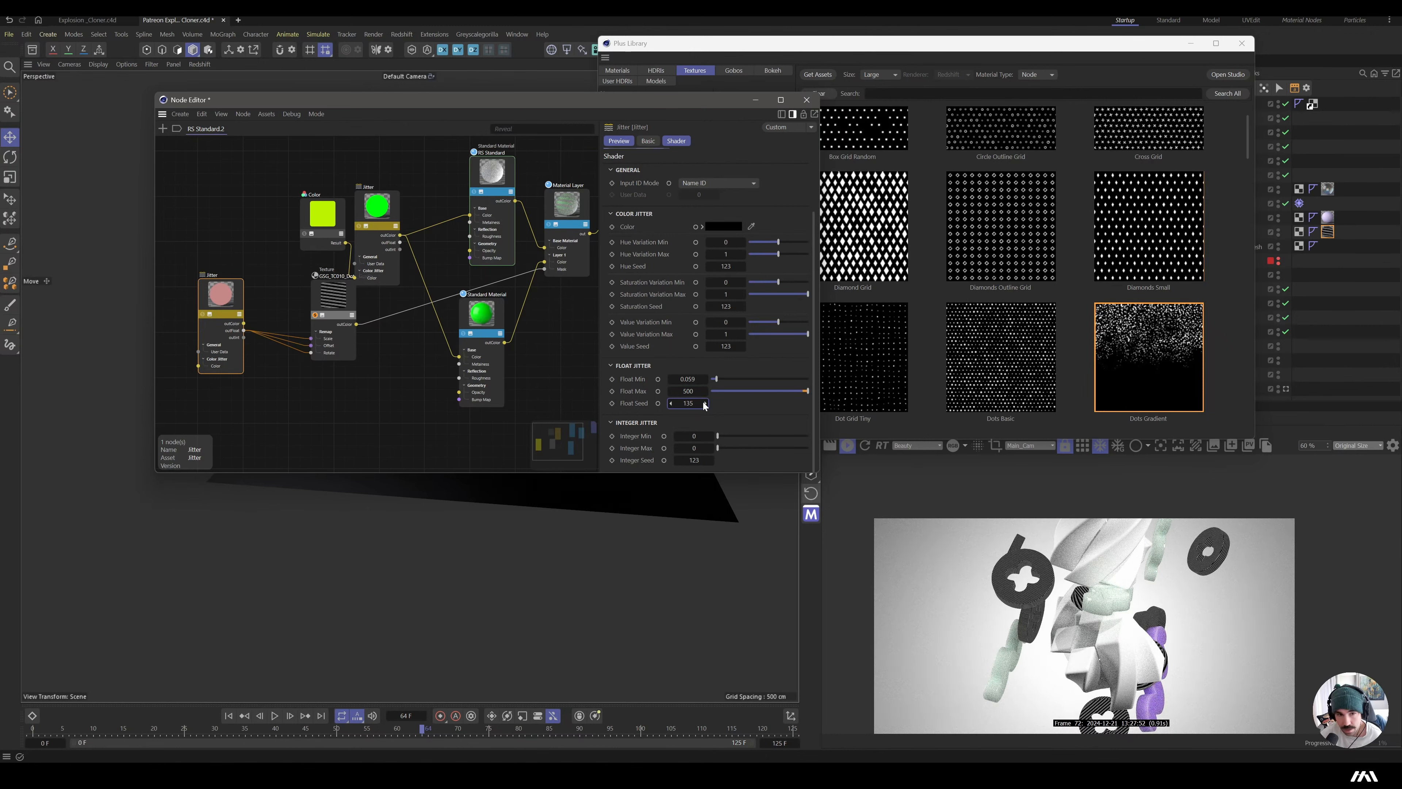
# - Remove the Jitter's connections to the dots texture's rotate and scale inputs, keeping only the offset link
pyautogui.click(300, 350)
pyautogui.press('Delete')
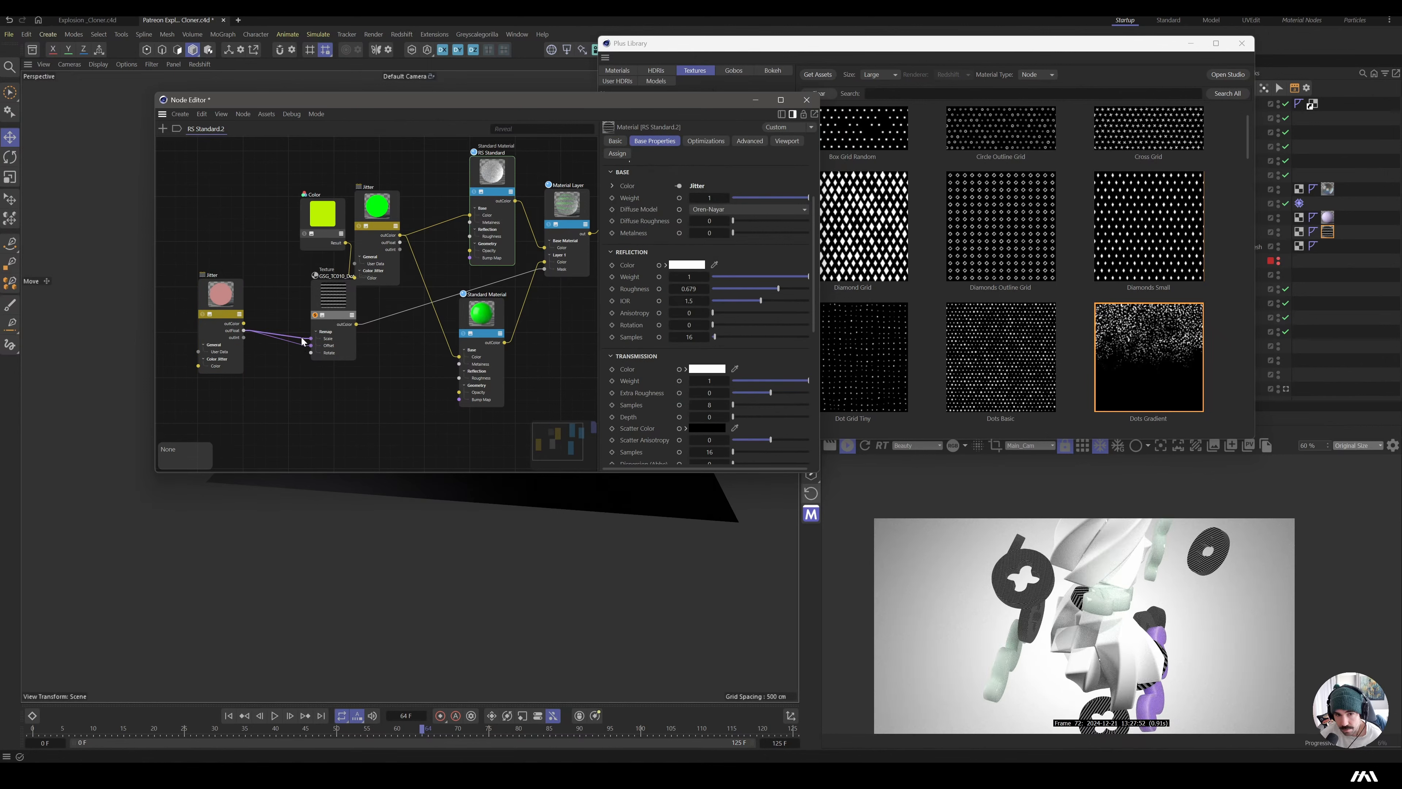
pyautogui.click(302, 341)
pyautogui.press('Delete')
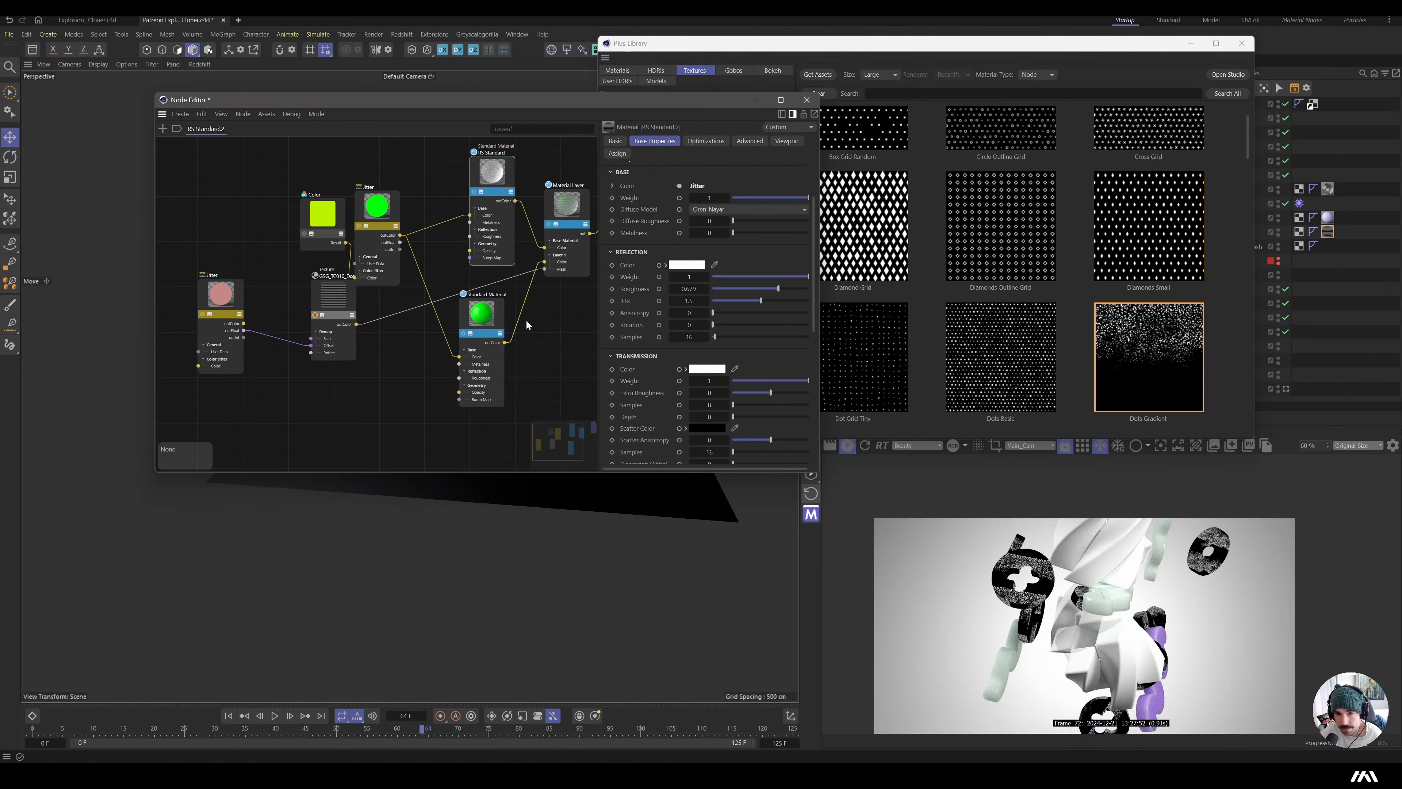
# - Set the new Jitter's Float Max to 1000 and its Float Min to about 0.634
pyautogui.click(219, 302)
pyautogui.click(682, 388)
pyautogui.write('01000')
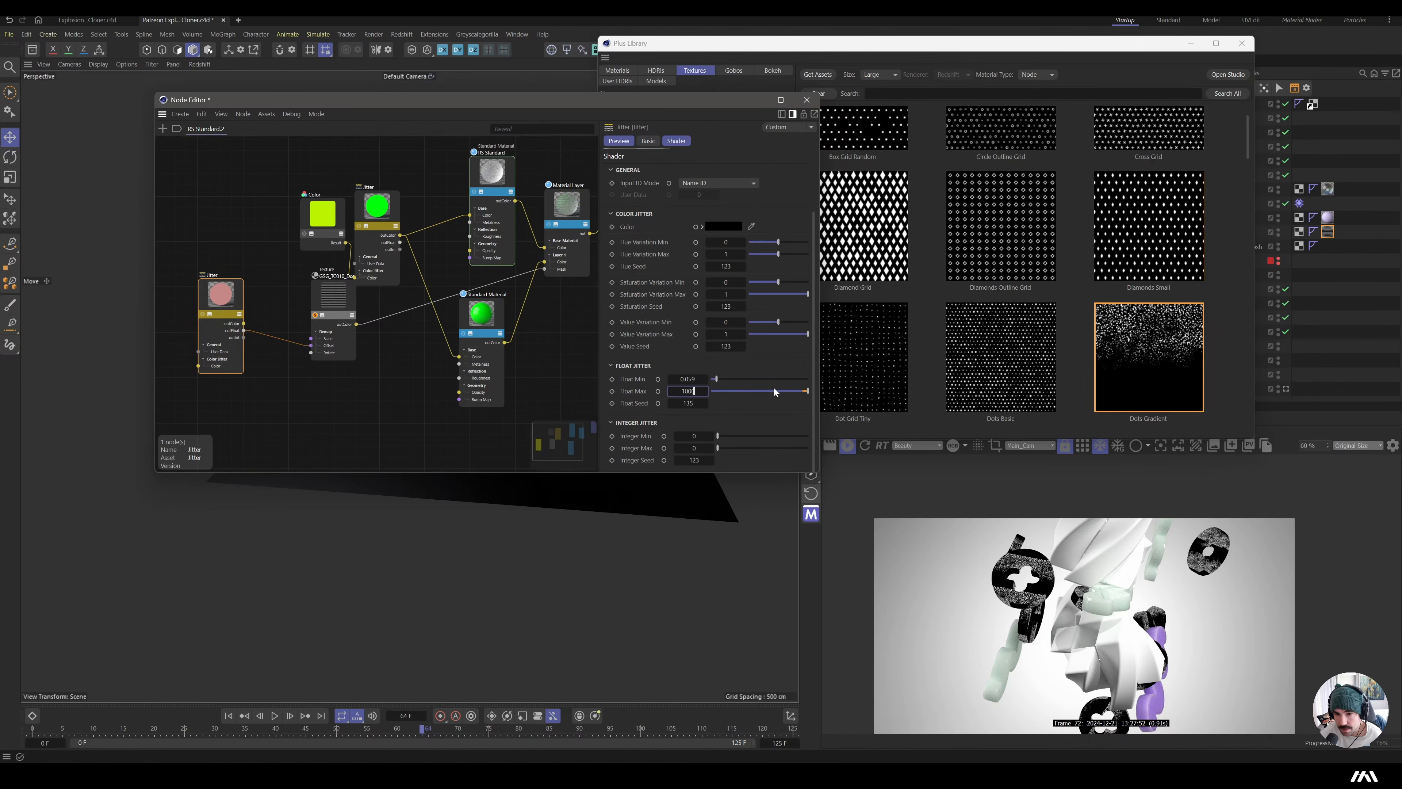
pyautogui.press('Return')
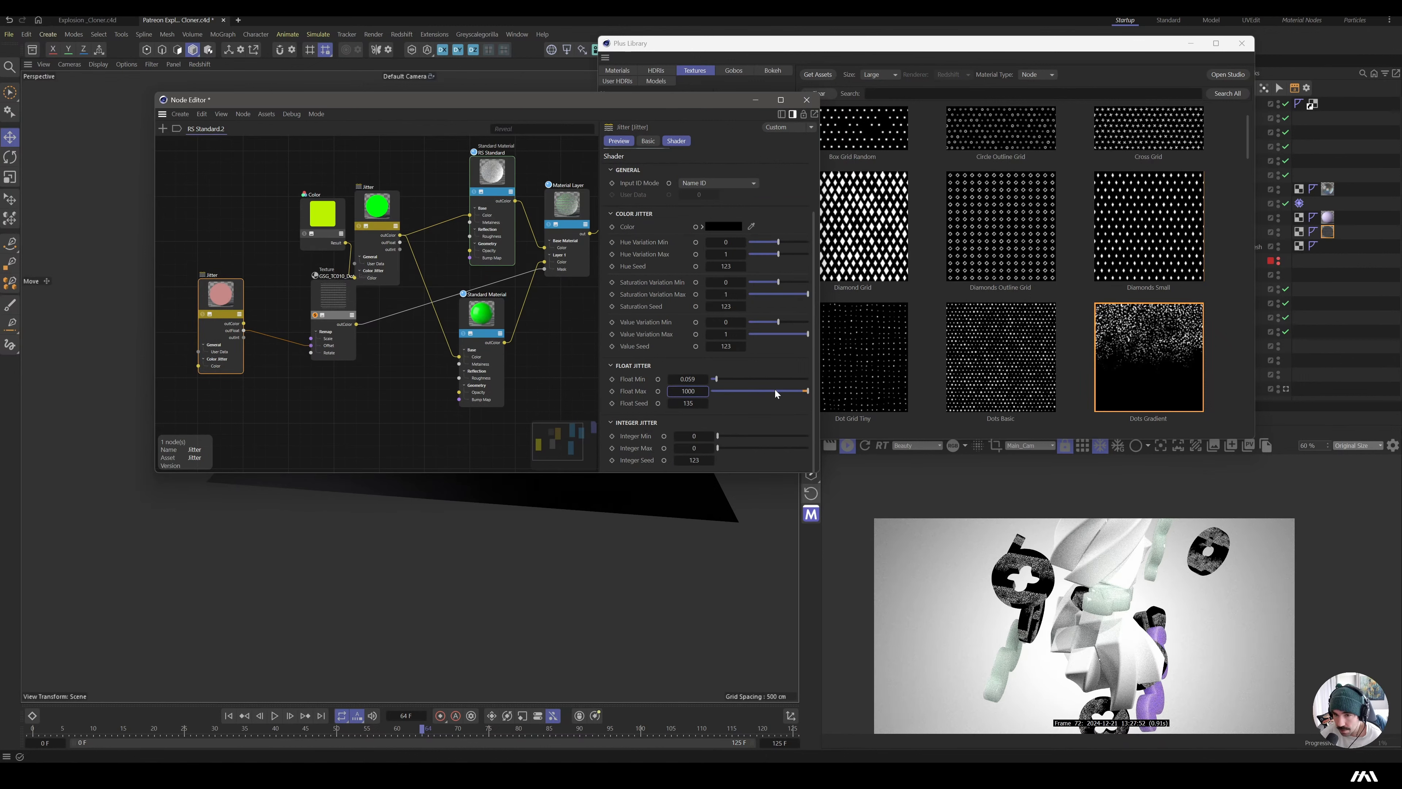
pyautogui.click(735, 378)
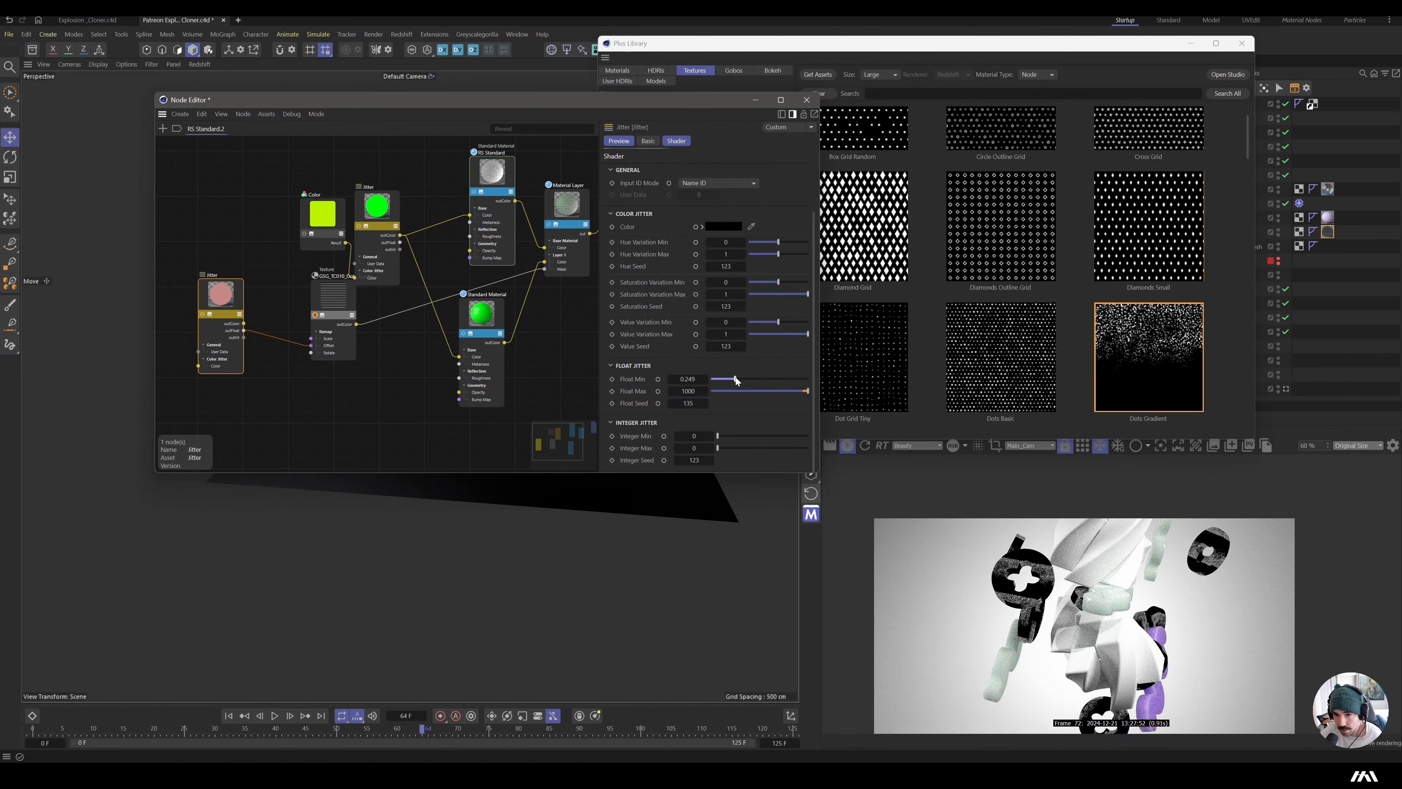
pyautogui.moveTo(736, 380); pyautogui.dragTo(773, 381)
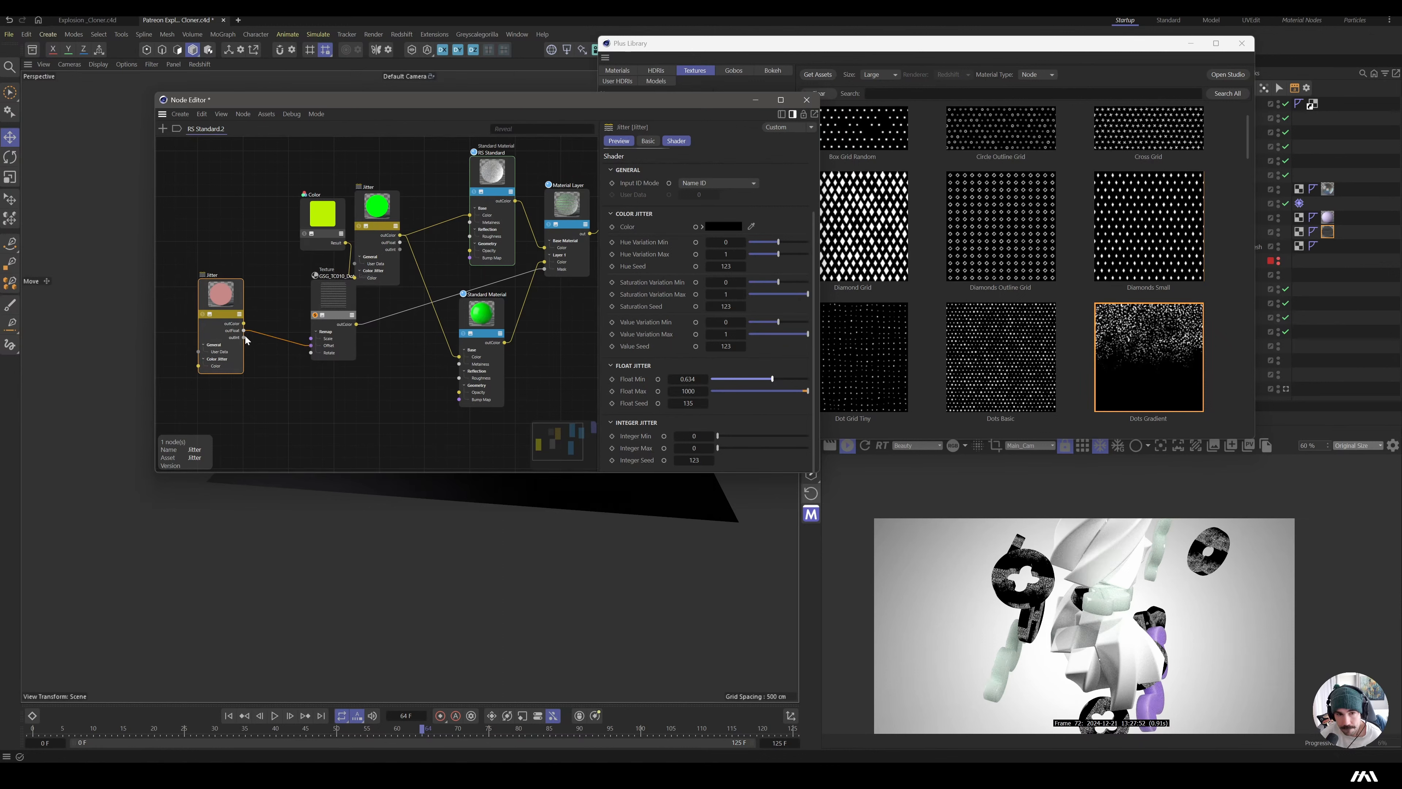
# - Connect the Jitter's float output to the dots texture's rotate and scale inputs and set its Float Max to 25
pyautogui.moveTo(244, 330); pyautogui.dragTo(320, 353)
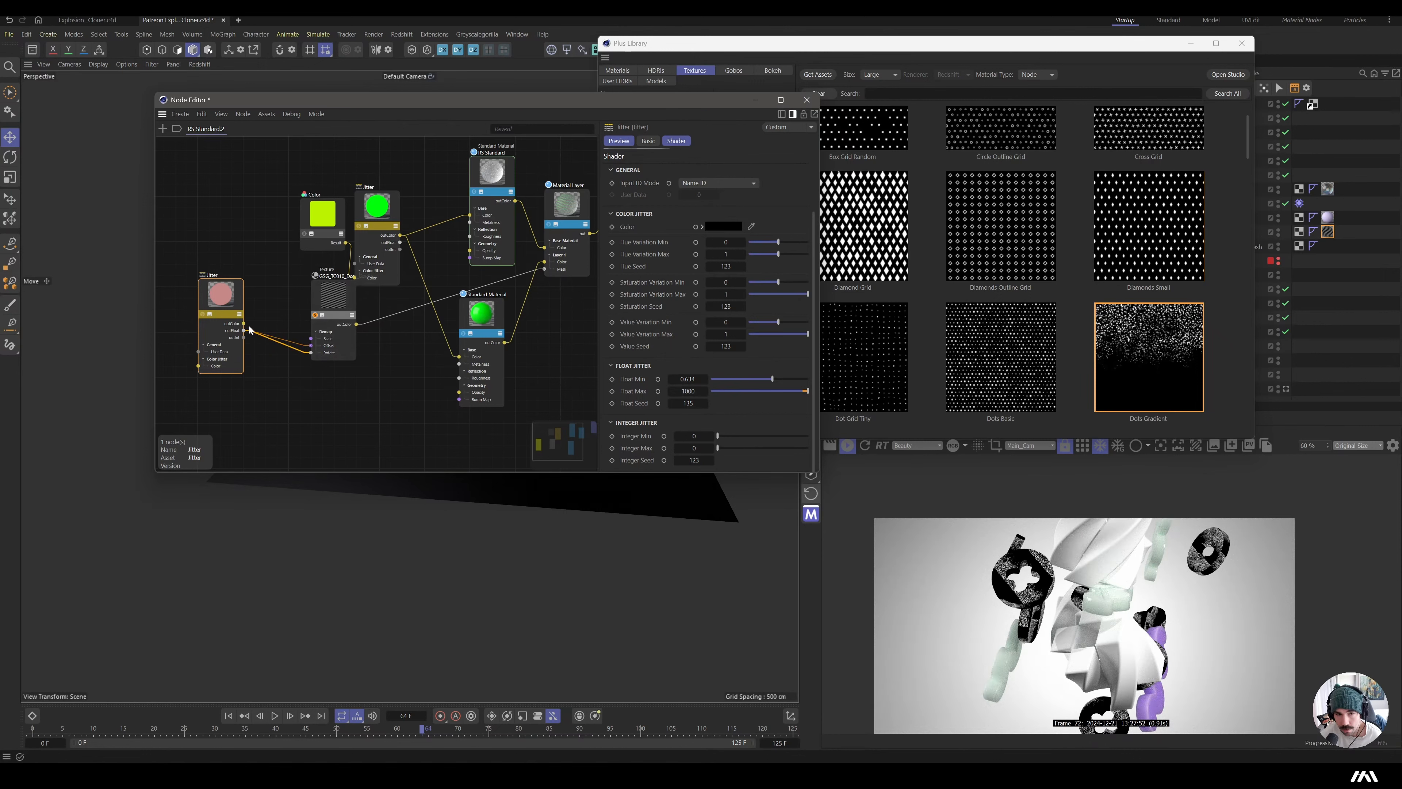
pyautogui.moveTo(312, 352)
pyautogui.mouseDown()
pyautogui.moveTo(316, 339)
pyautogui.moveTo(229, 334)
pyautogui.moveTo(311, 338)
pyautogui.mouseUp()
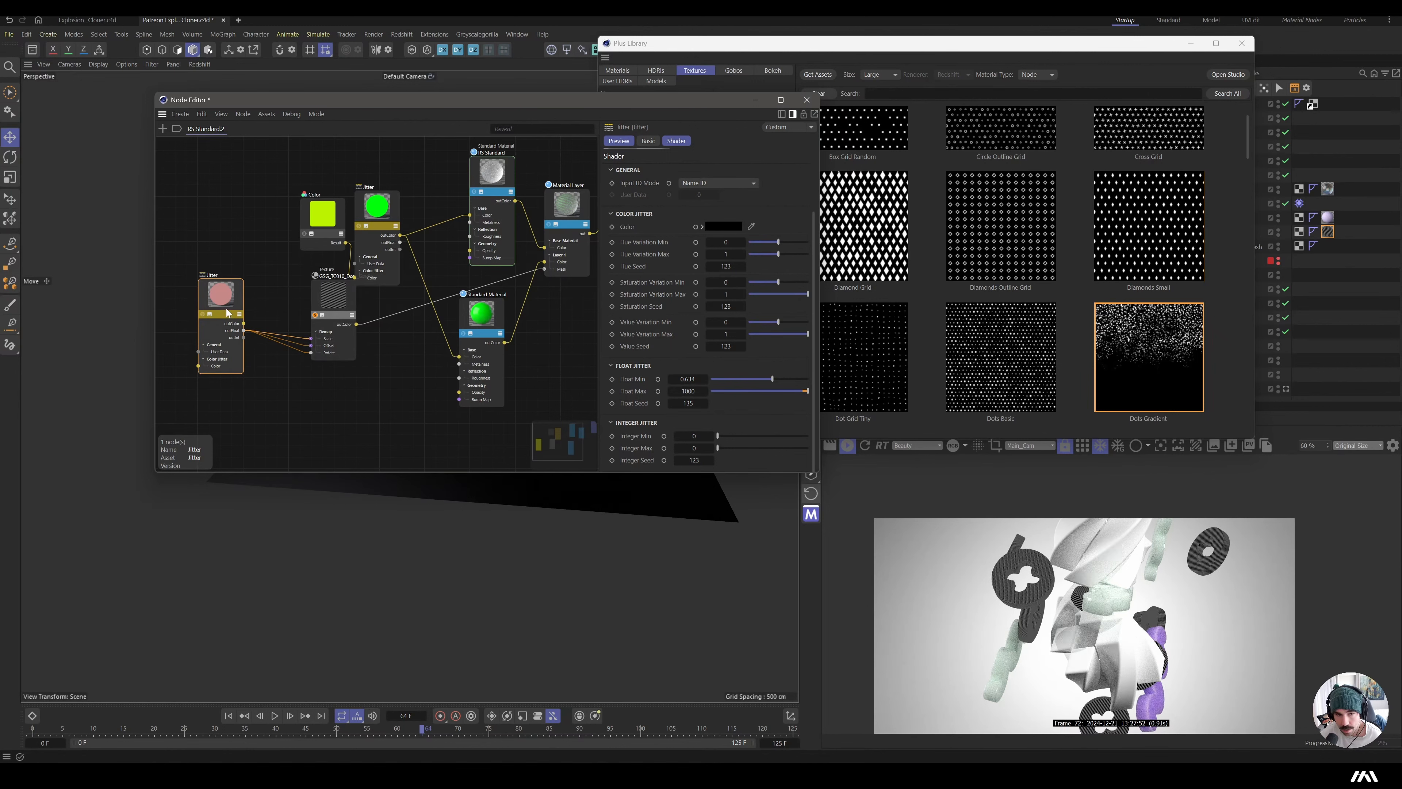
pyautogui.doubleClick(692, 387)
pyautogui.write('25')
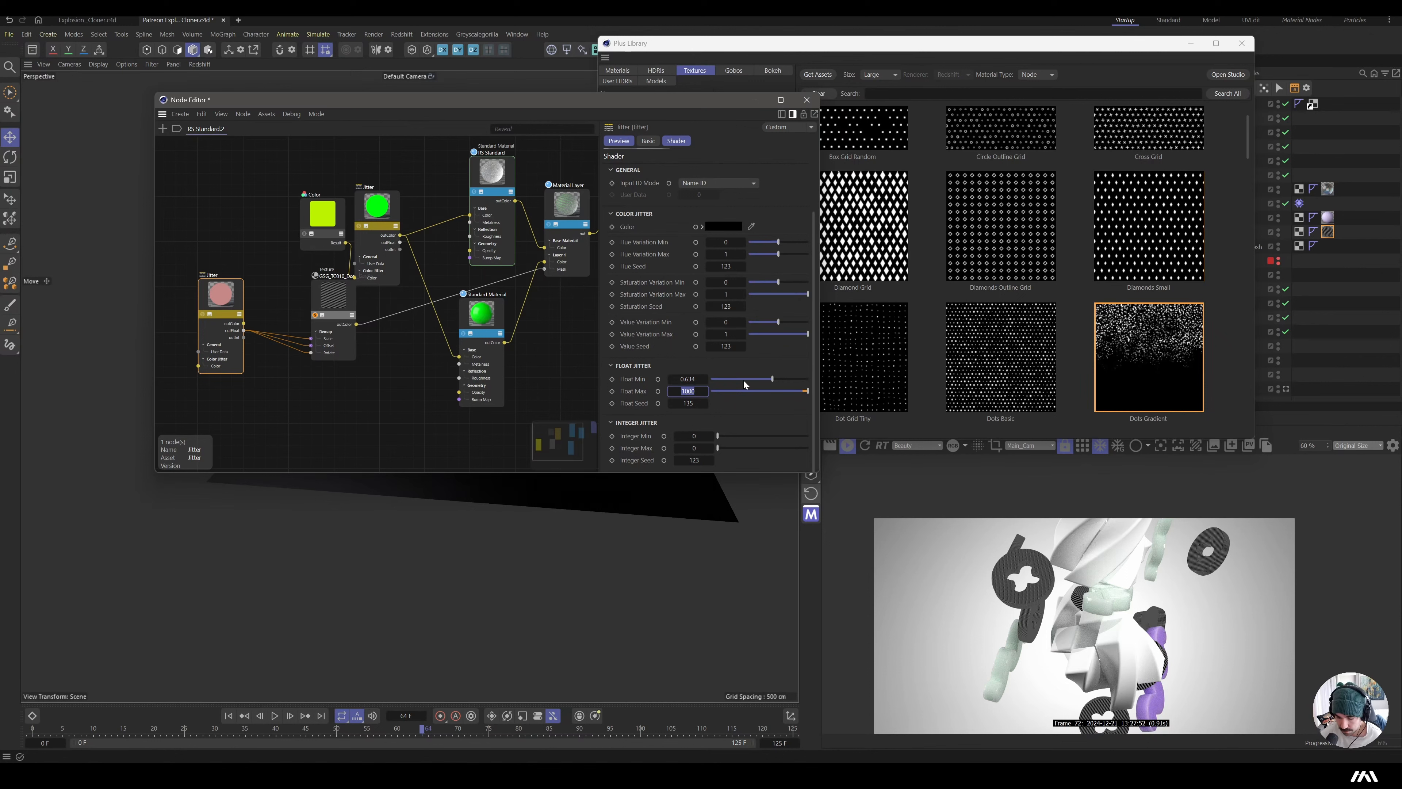
pyautogui.press('Return')
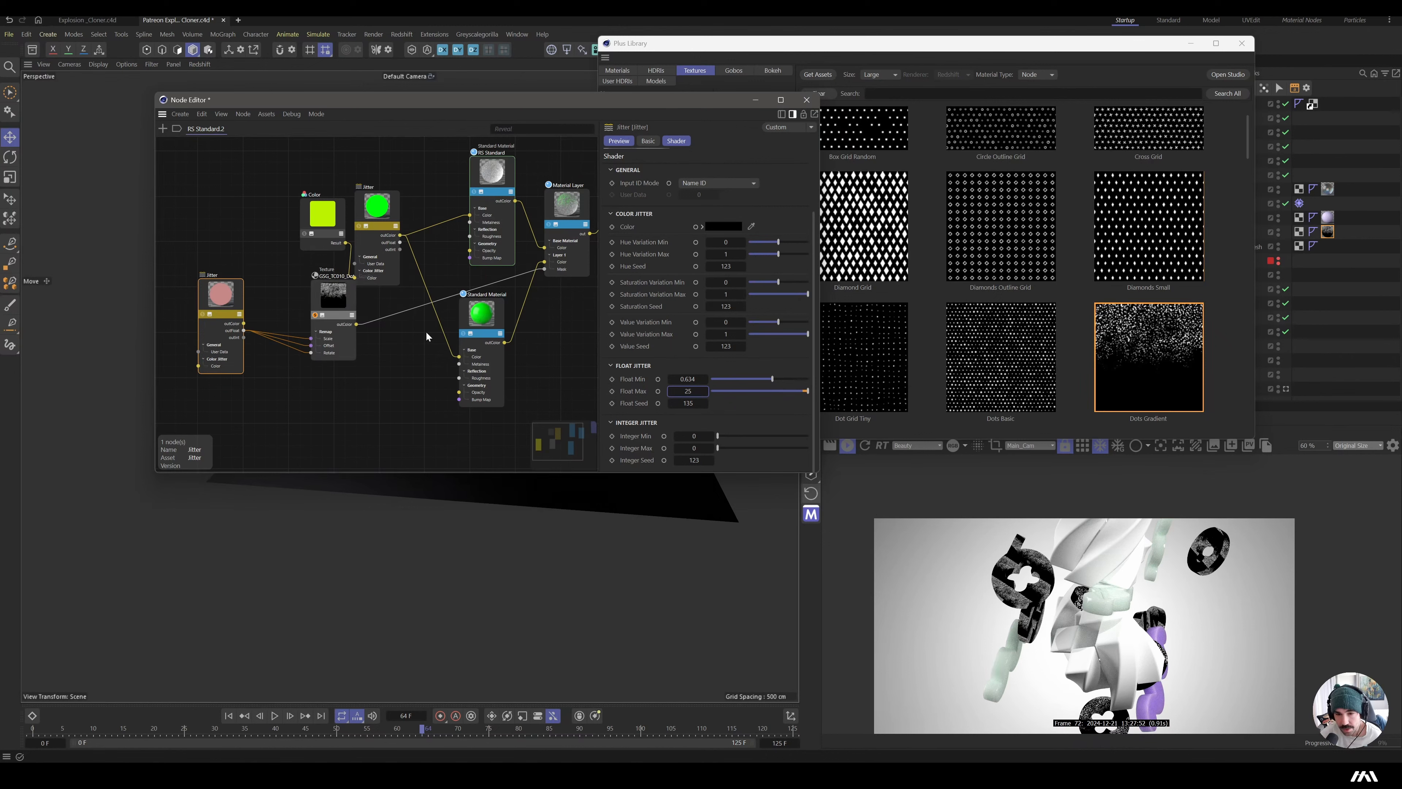
# - Try a Float Max of 50 on the Jitter and settle on 20 for the dots placement
pyautogui.doubleClick(689, 389)
pyautogui.write('50')
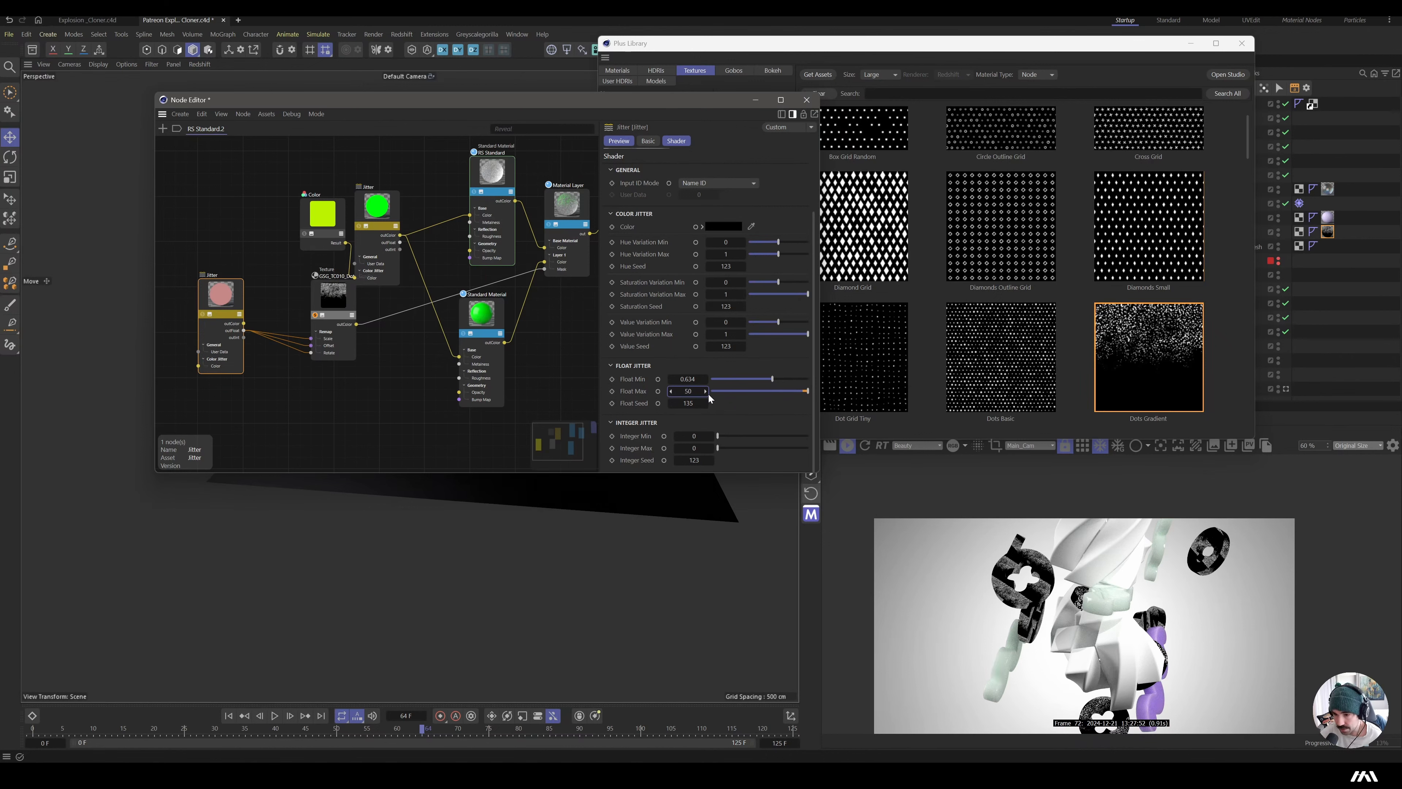
pyautogui.press('Return')
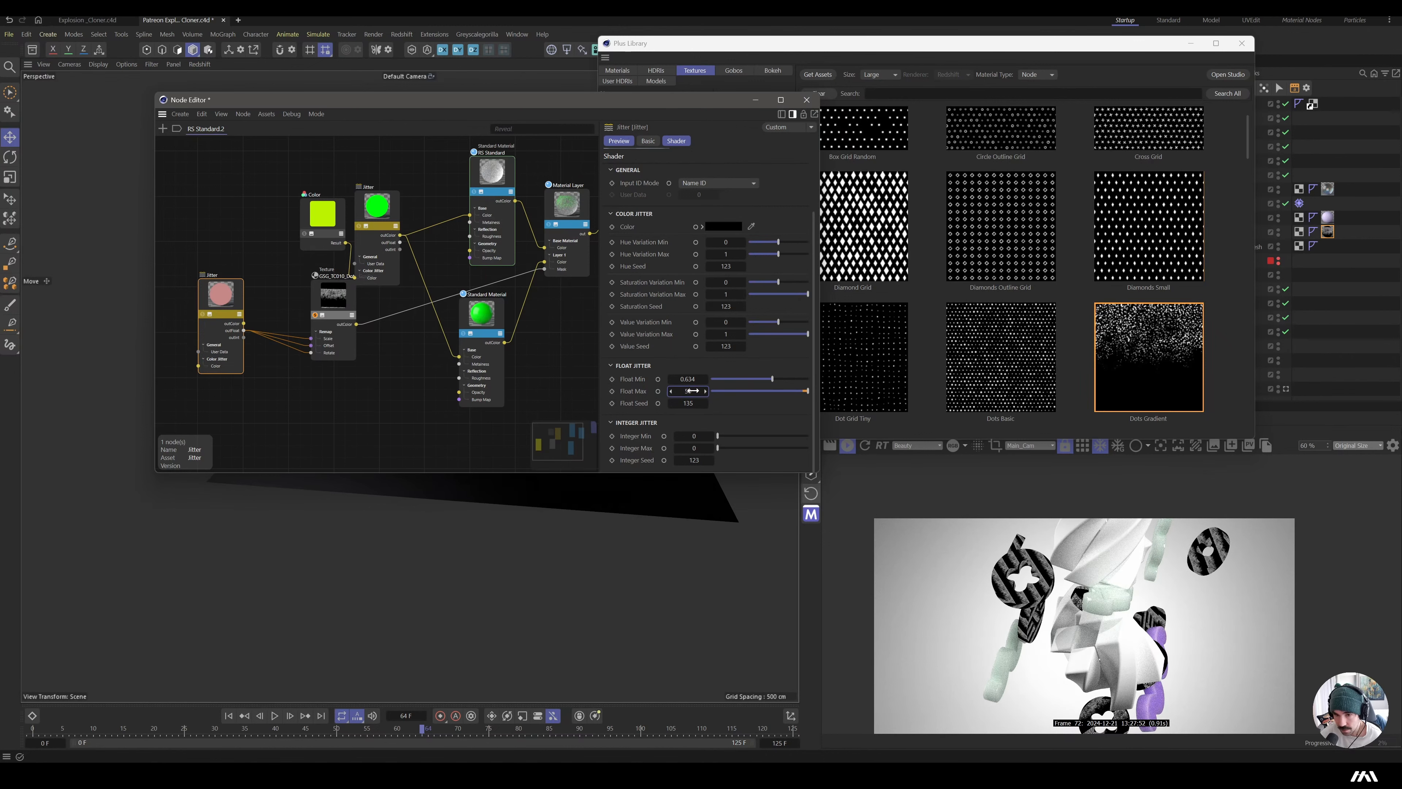
pyautogui.write('1')
pyautogui.press('Return')
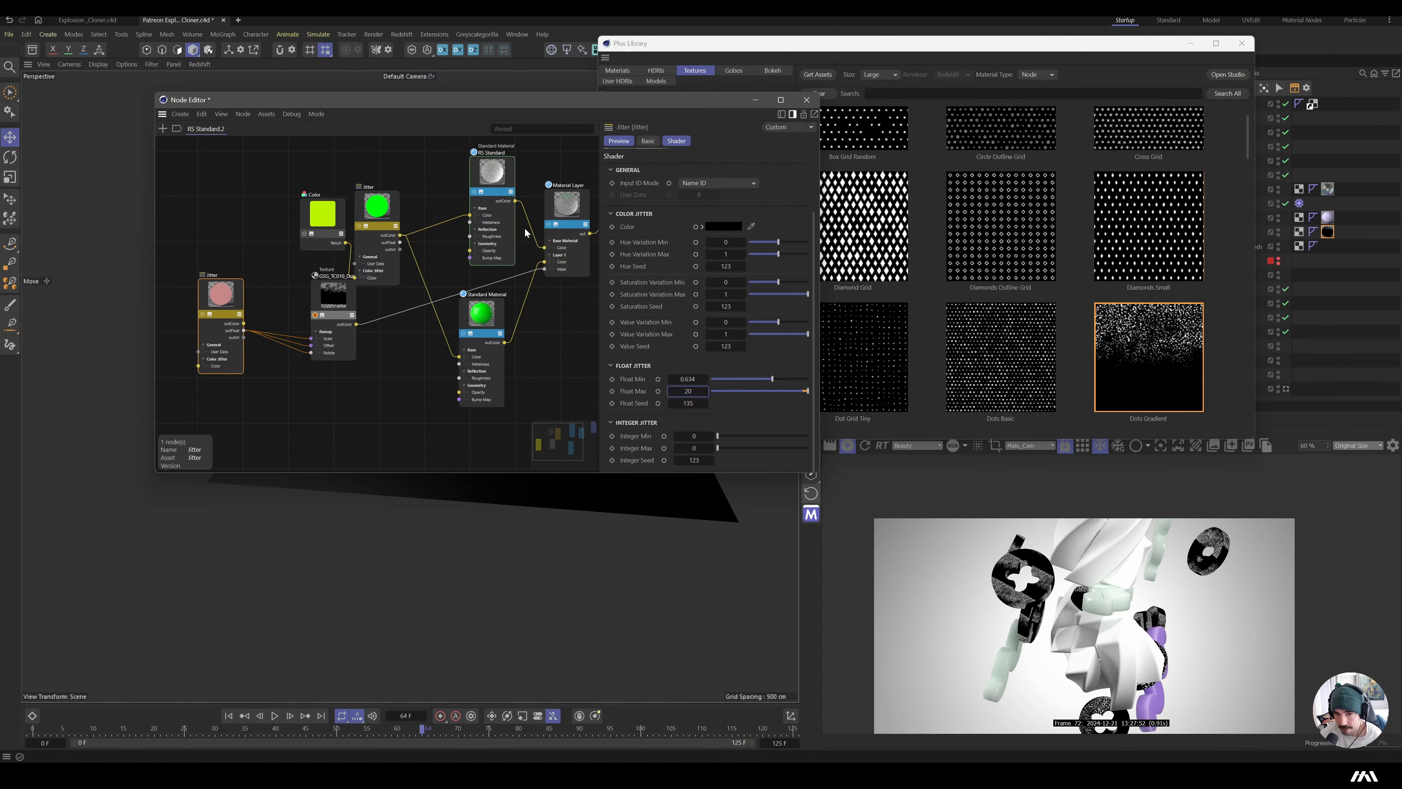
pyautogui.press('Return')
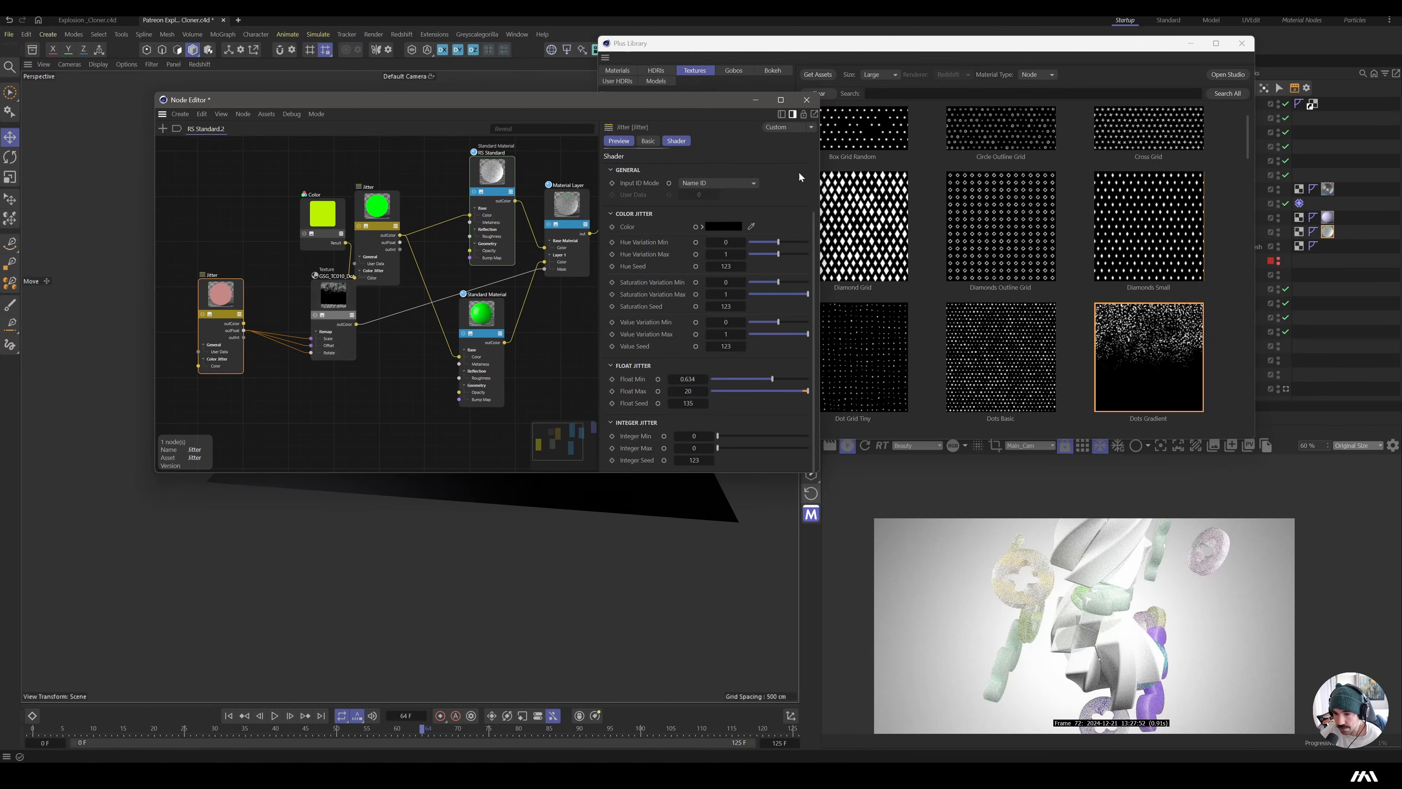
# - Lower the transmissive Standard Material's reflection roughness to 0.036 and minimize the Plus Library and Node Editor windows
pyautogui.click(484, 182)
pyautogui.moveTo(725, 291); pyautogui.dragTo(716, 289)
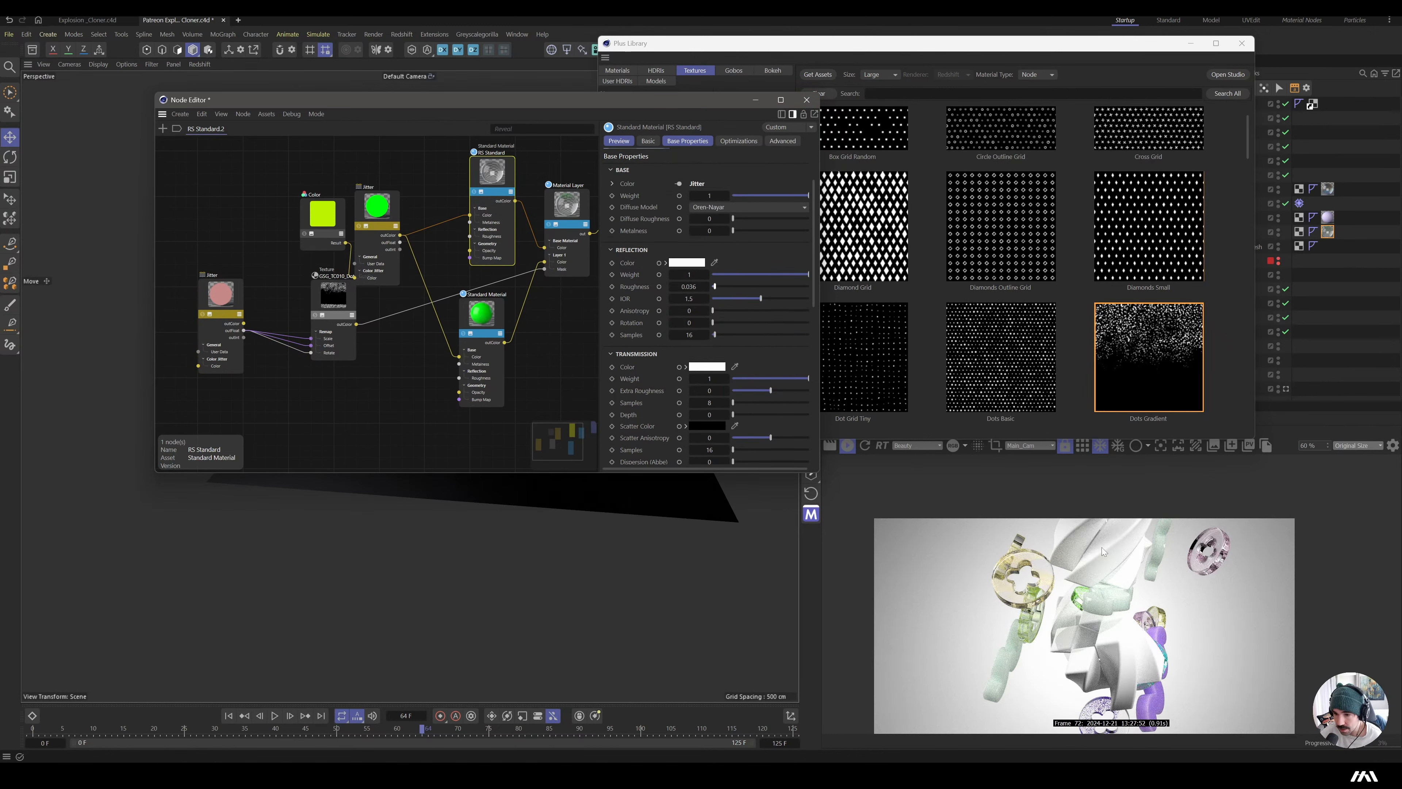
pyautogui.moveTo(673, 101); pyautogui.dragTo(589, 125)
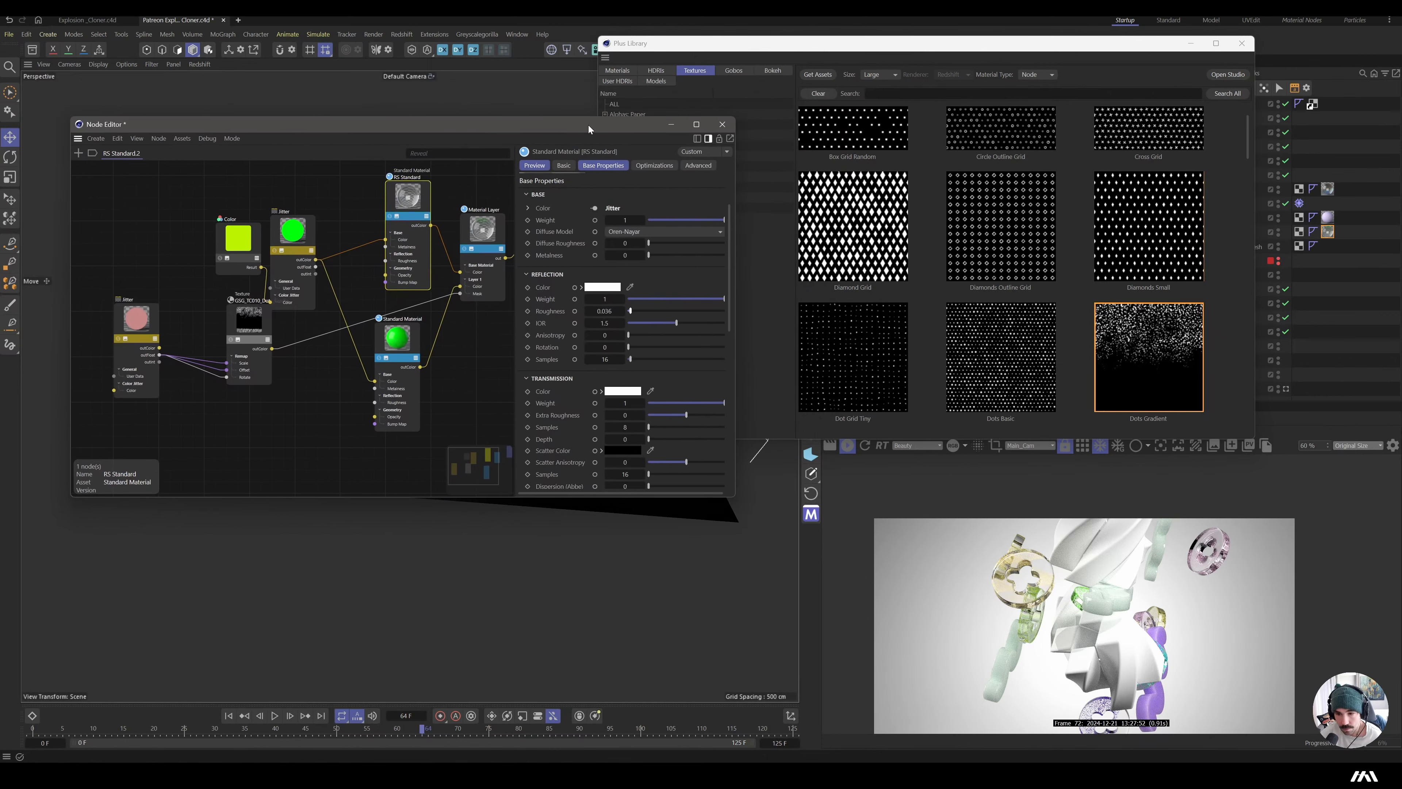
pyautogui.click(1190, 43)
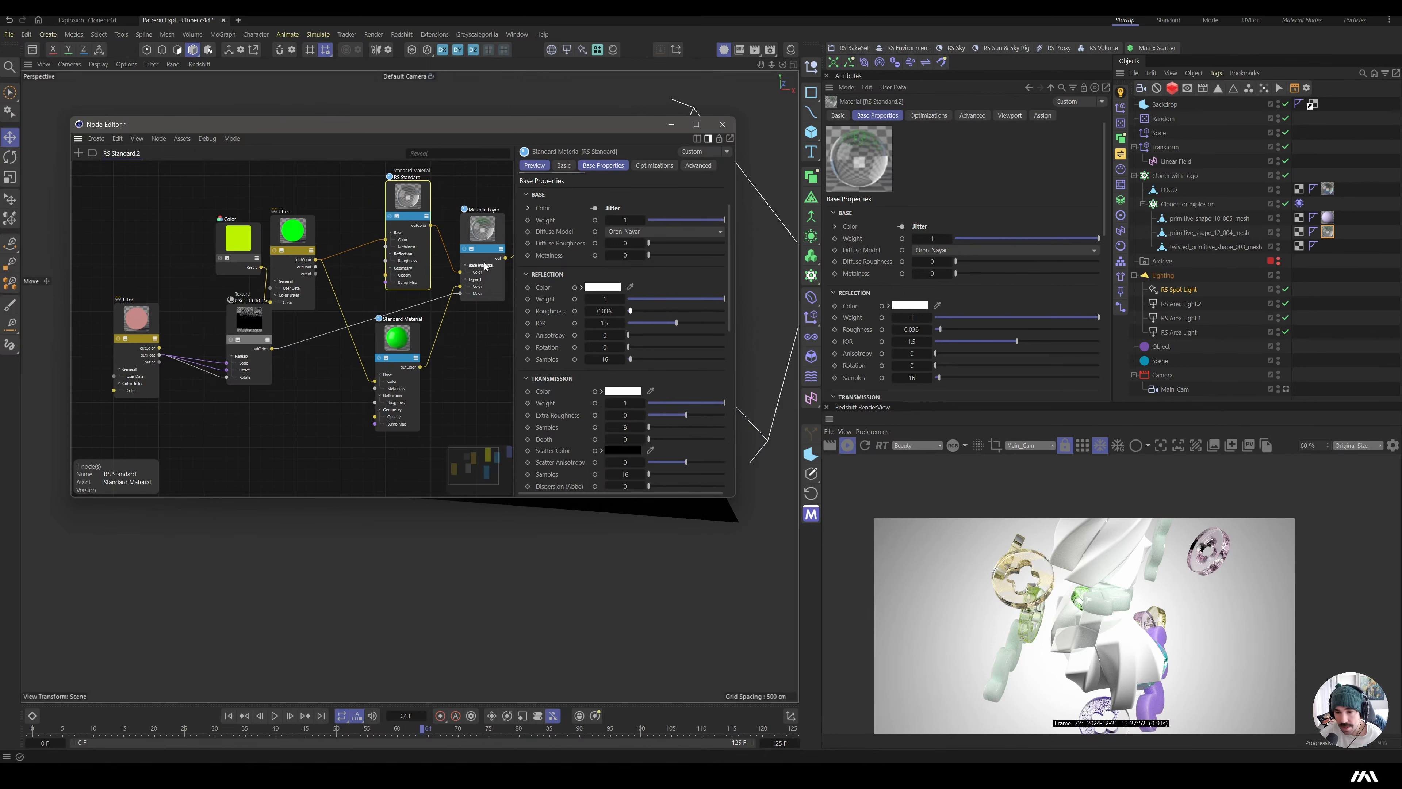
pyautogui.click(670, 122)
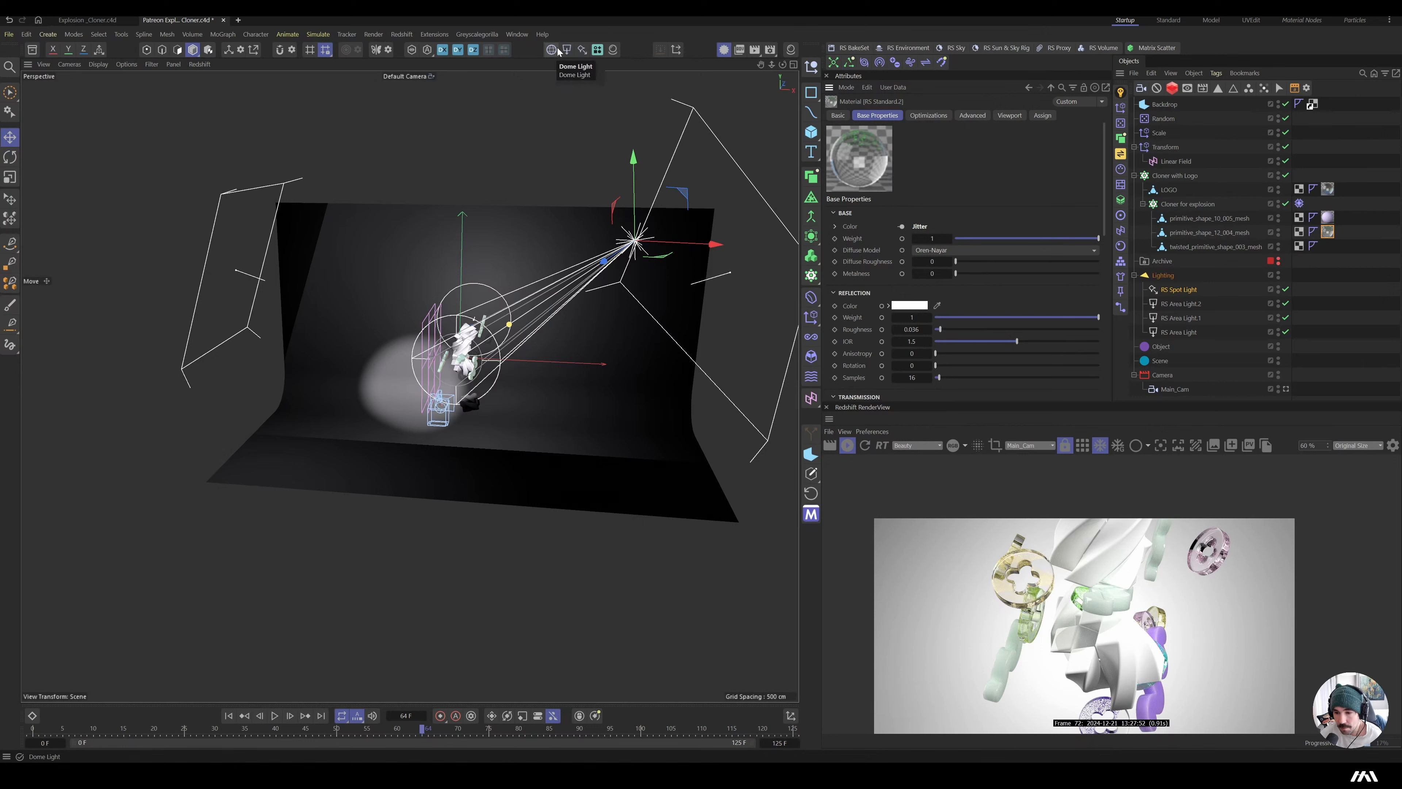
# - Create a new Redshift Standard material, assign it to the twisted primitive shape in the explosion cloner, and scrub to frame 63
pyautogui.click(613, 49)
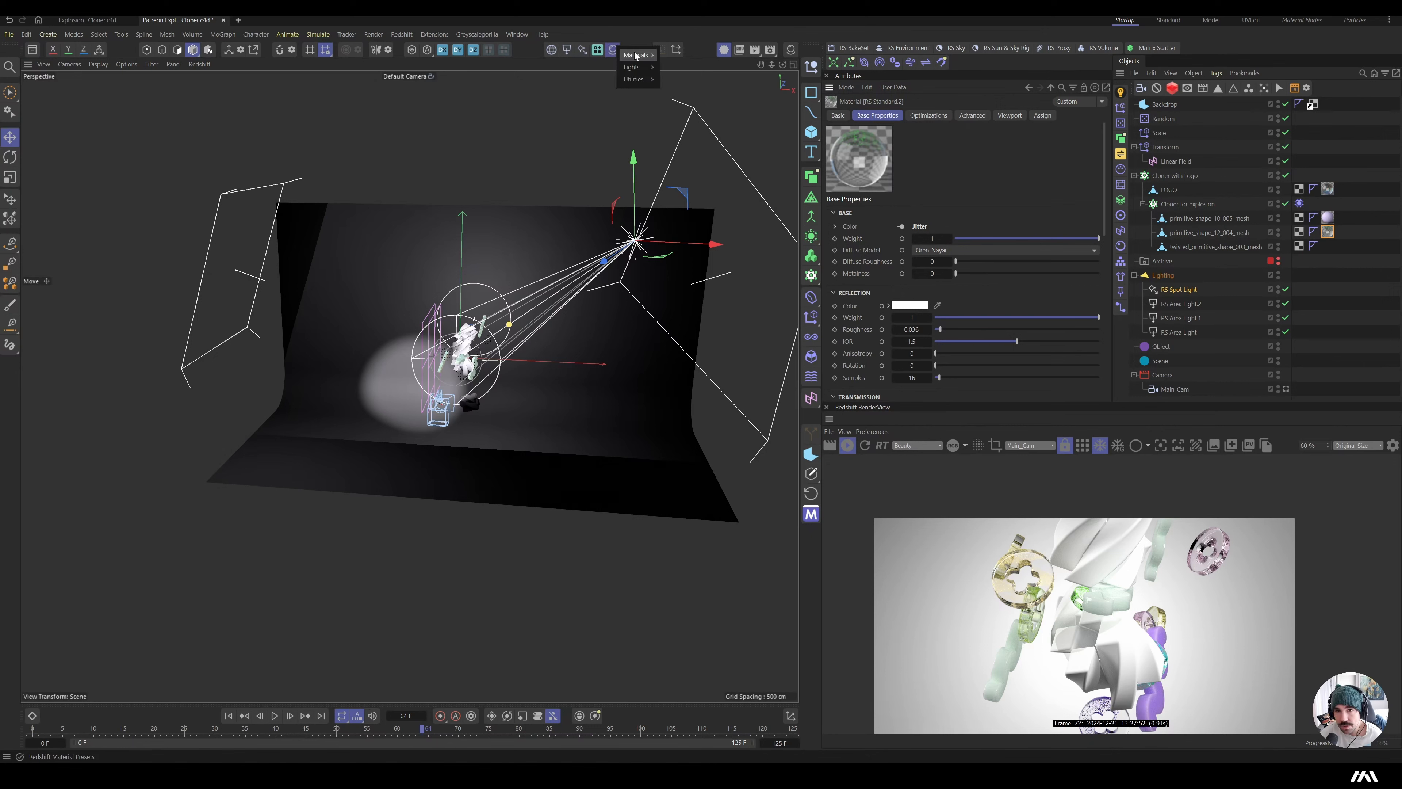
pyautogui.click(674, 59)
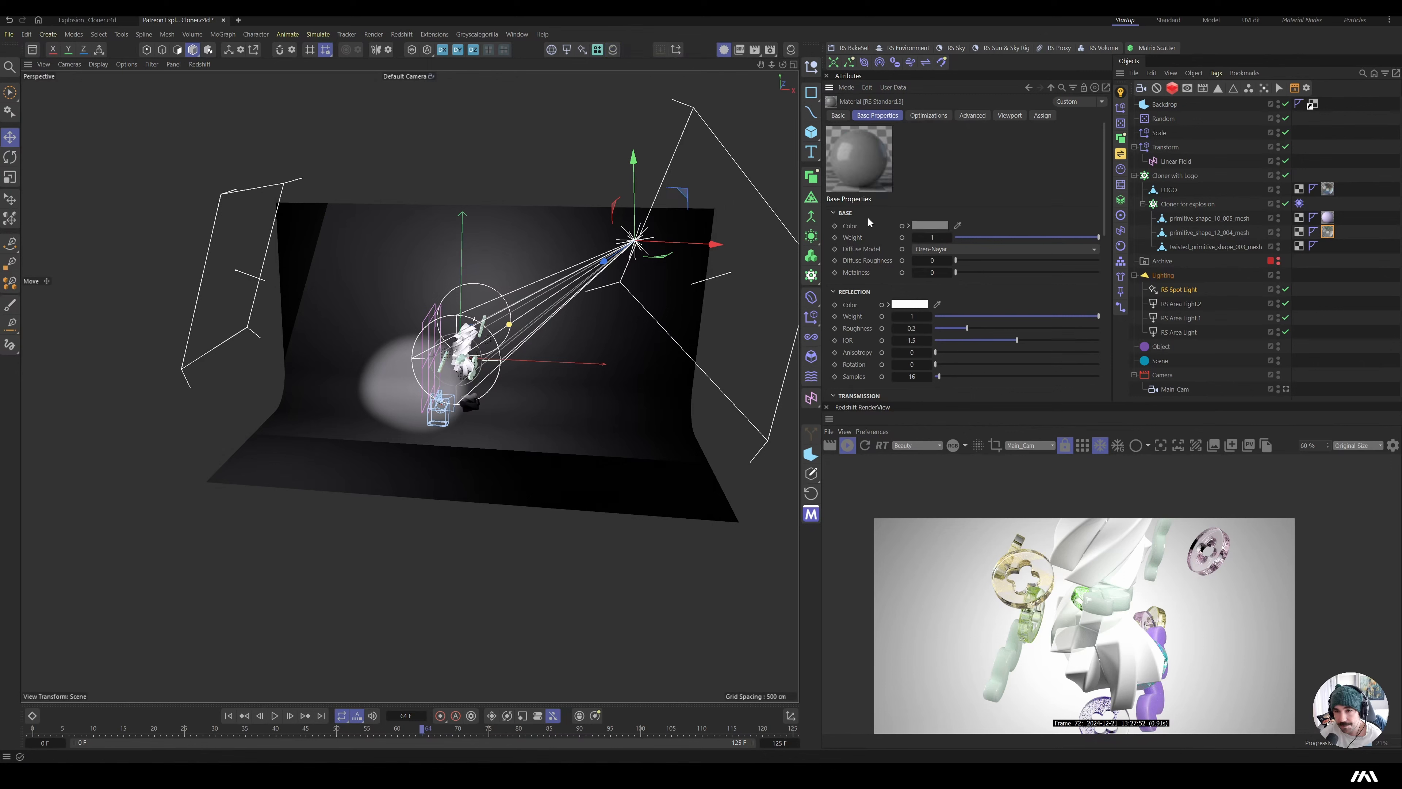
pyautogui.moveTo(1185, 235); pyautogui.dragTo(1195, 247)
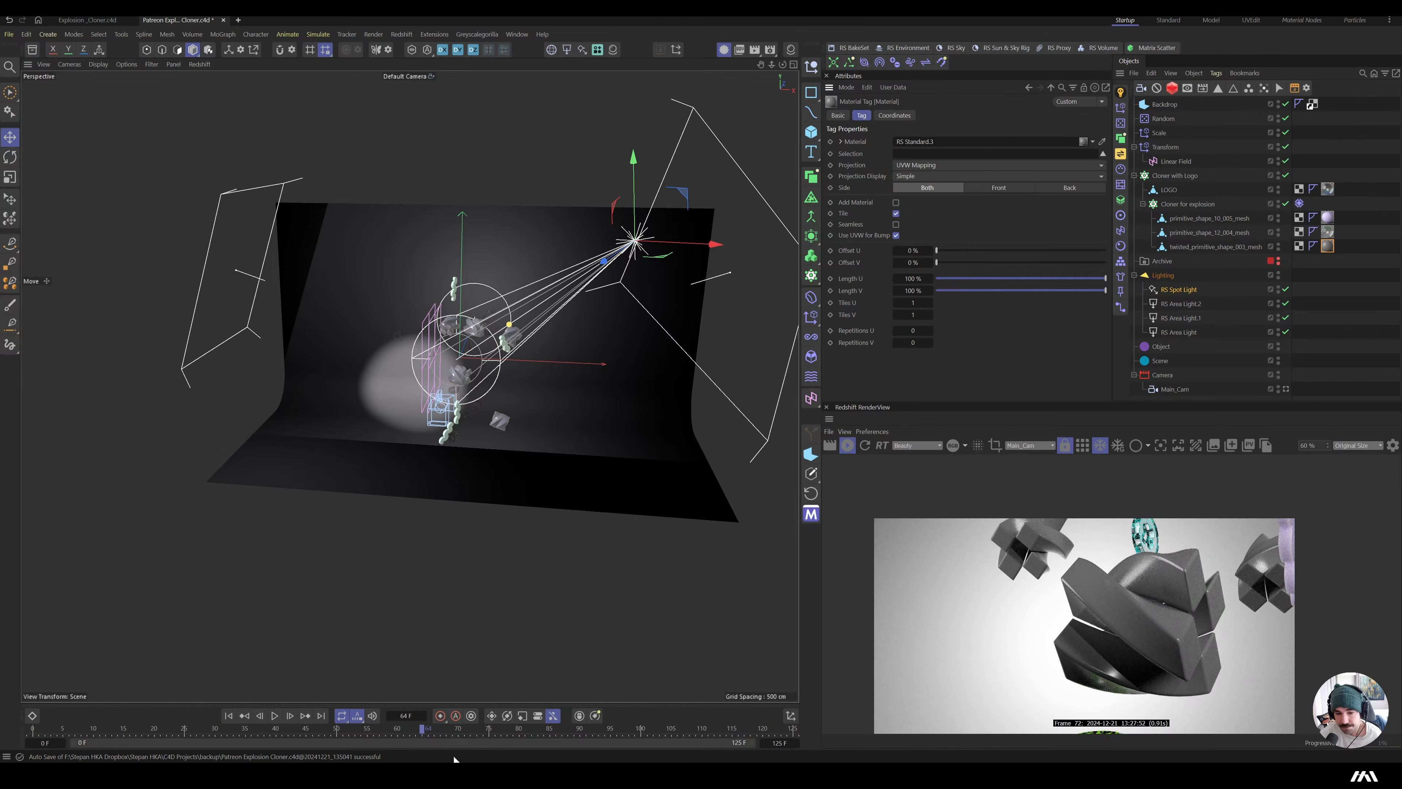
pyautogui.moveTo(360, 734); pyautogui.dragTo(417, 743)
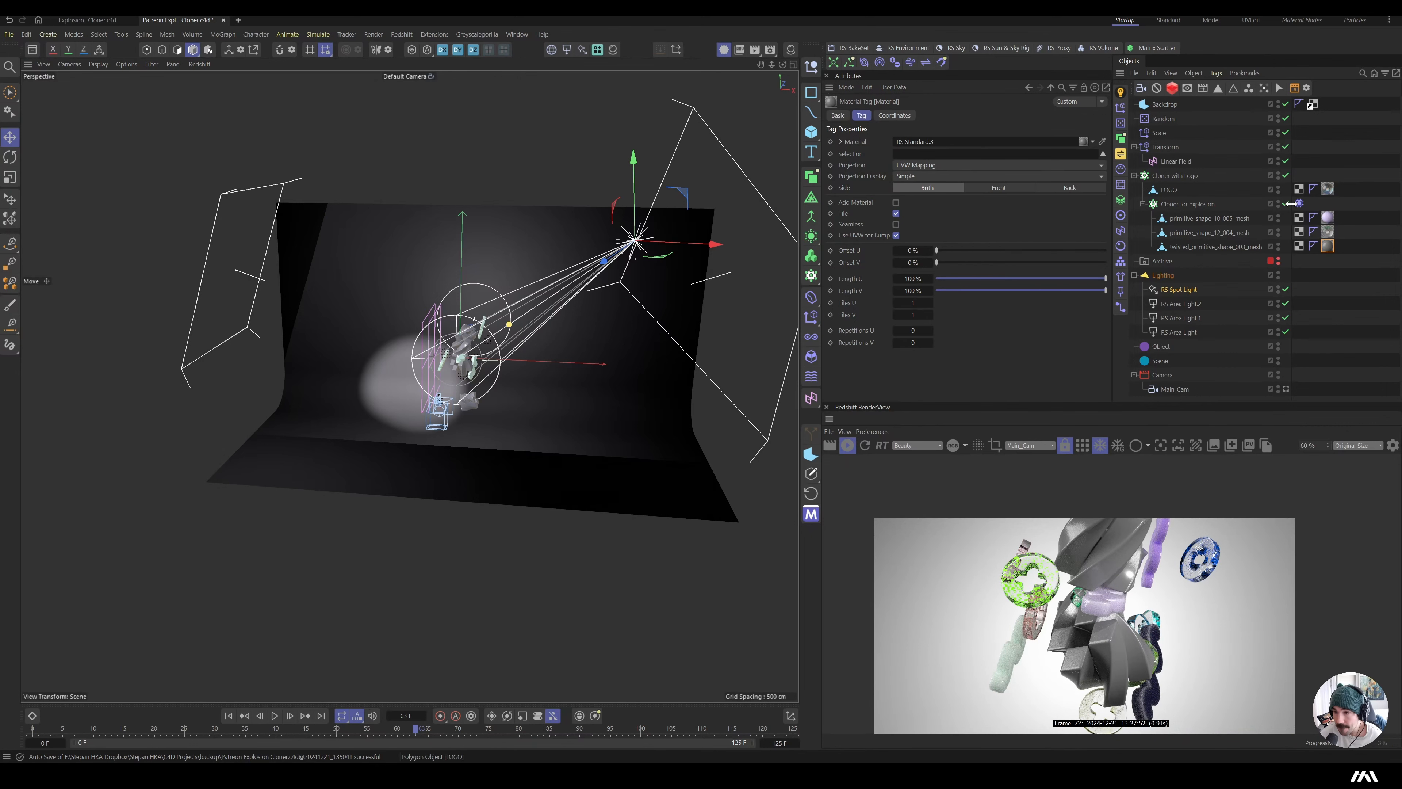
# - Open the new RS Standard.3 material's node graph and add a Jitter node
pyautogui.doubleClick(1329, 247)
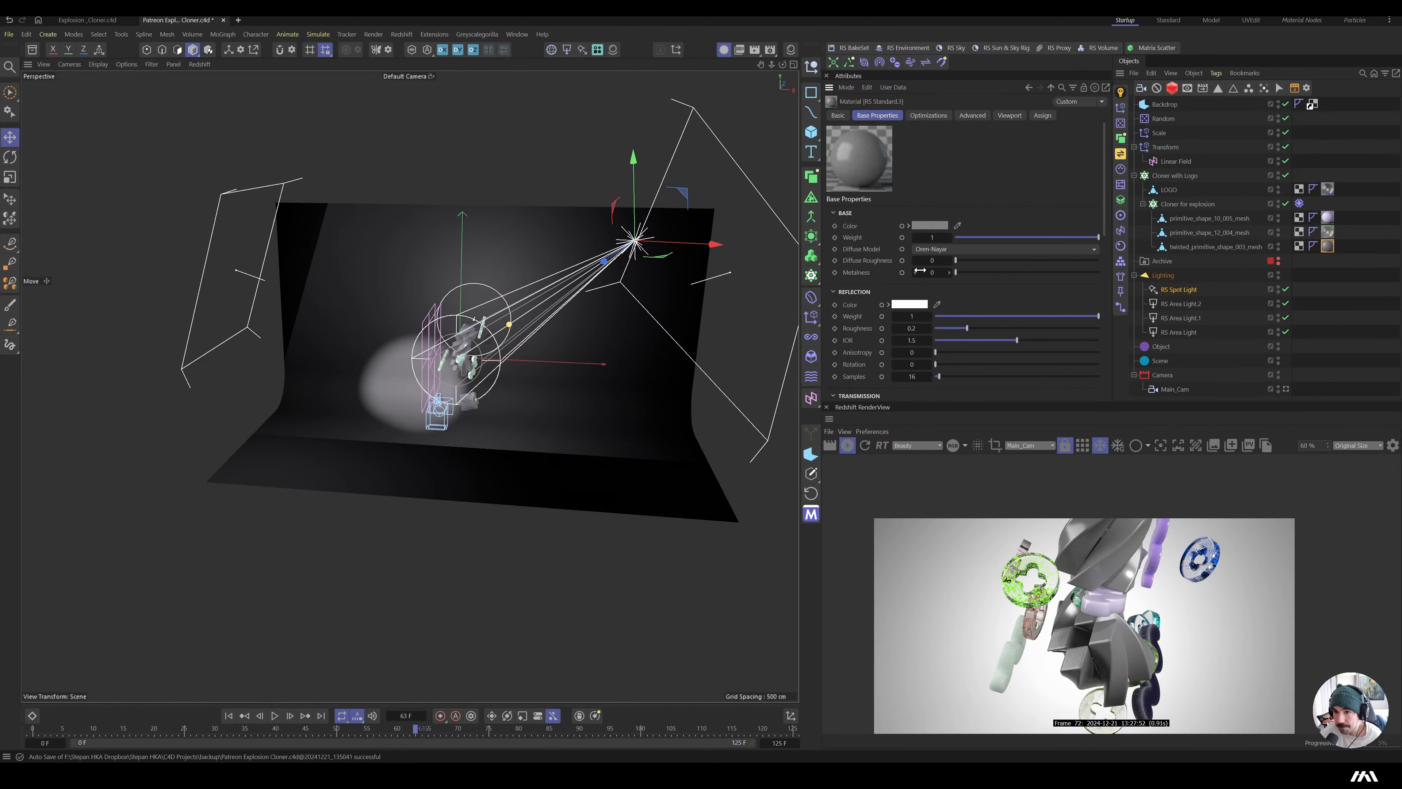
pyautogui.click(906, 225)
pyautogui.click(972, 342)
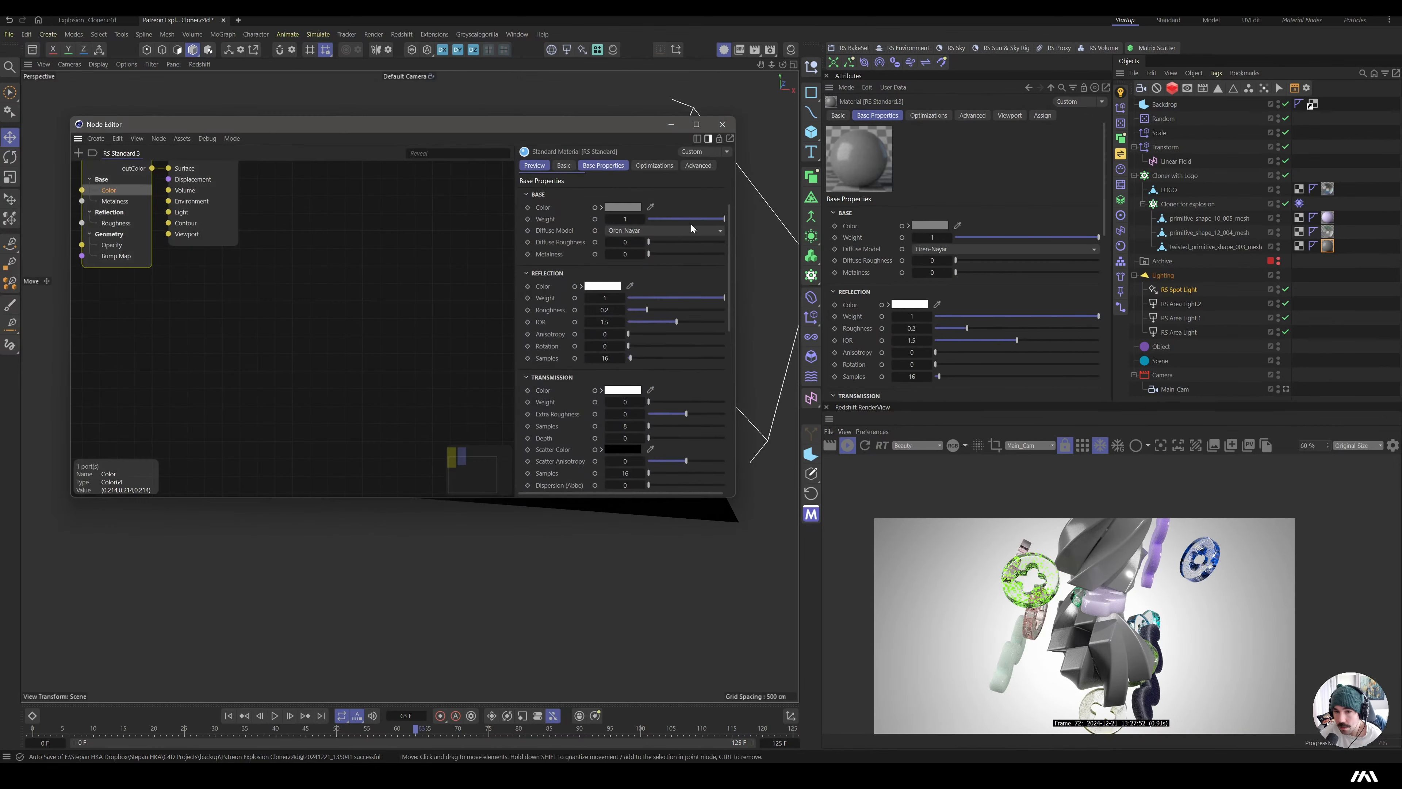
pyautogui.scroll(-6, 449, 295)
pyautogui.scroll(3, 398, 270)
pyautogui.doubleClick(274, 242)
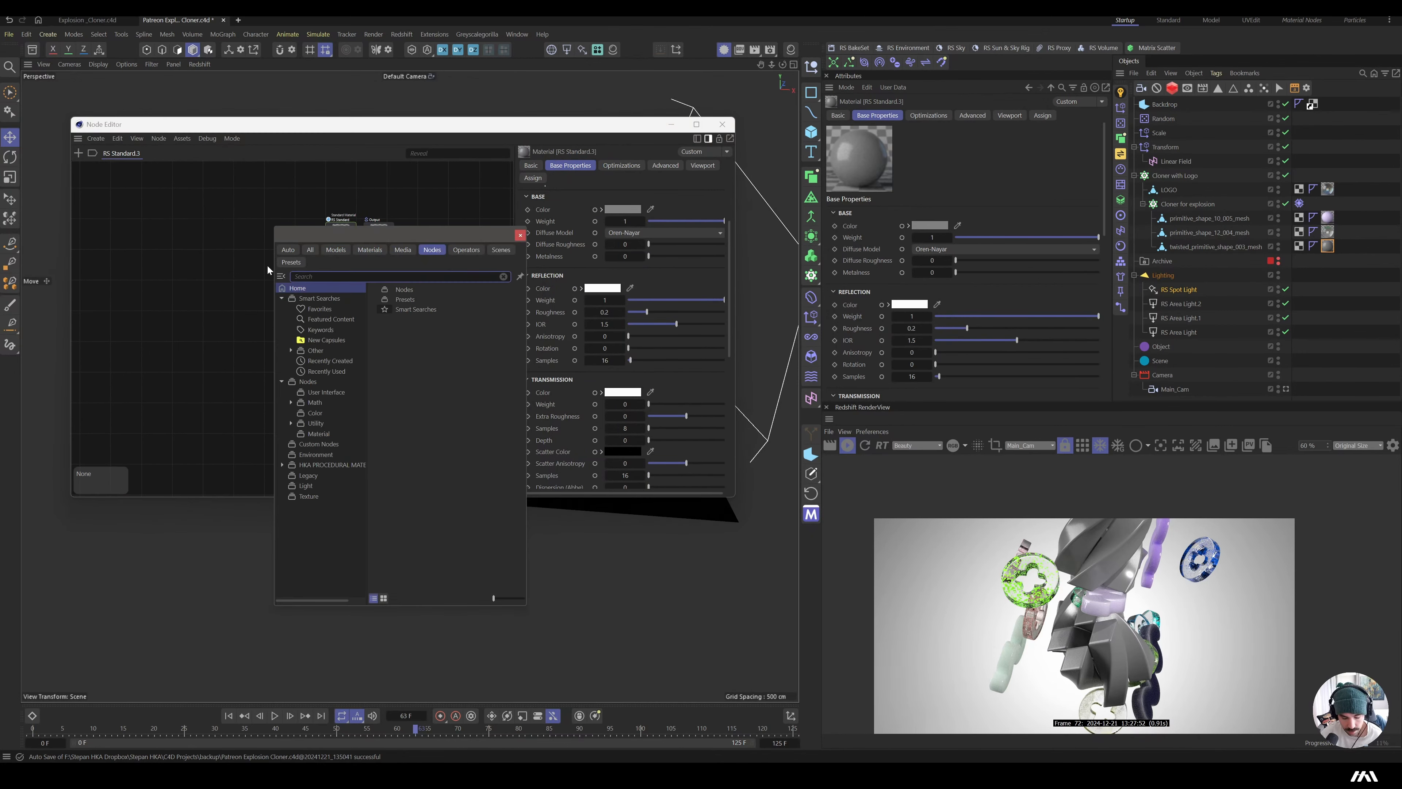
pyautogui.write('jitter')
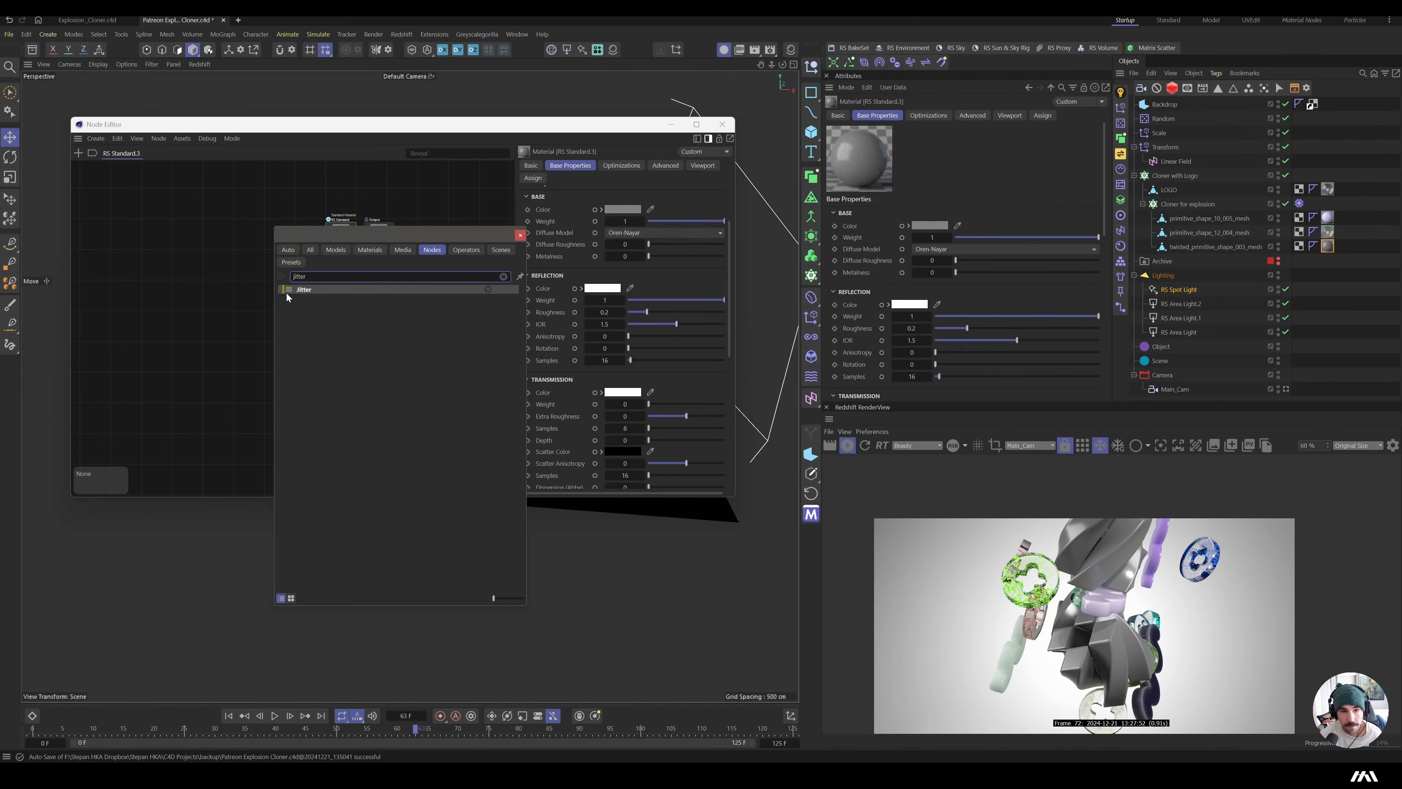
pyautogui.doubleClick(286, 292)
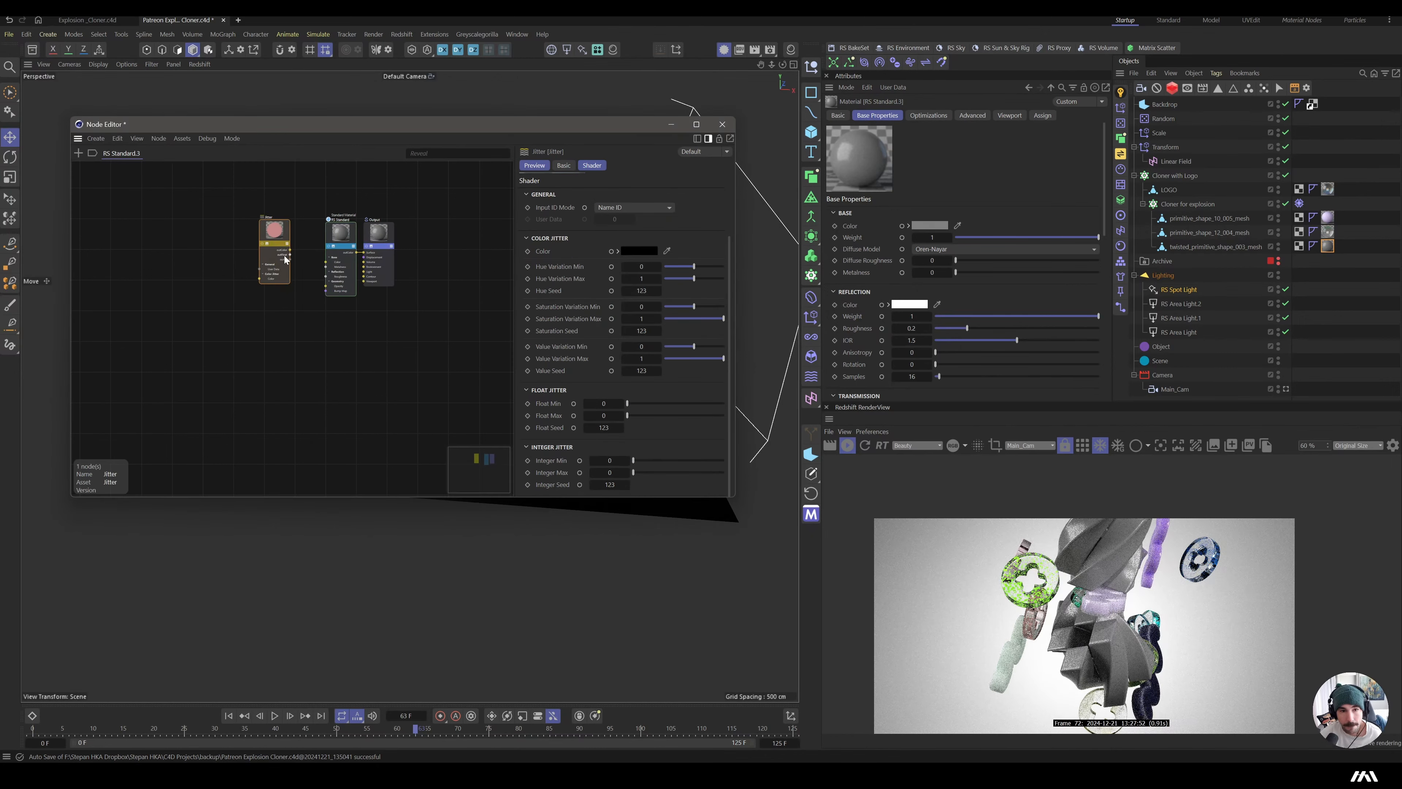
# - Connect the Jitter's color output to the Standard Material's base color and set its metalness to 1
pyautogui.scroll(4, 285, 258)
pyautogui.moveTo(338, 280); pyautogui.dragTo(356, 278)
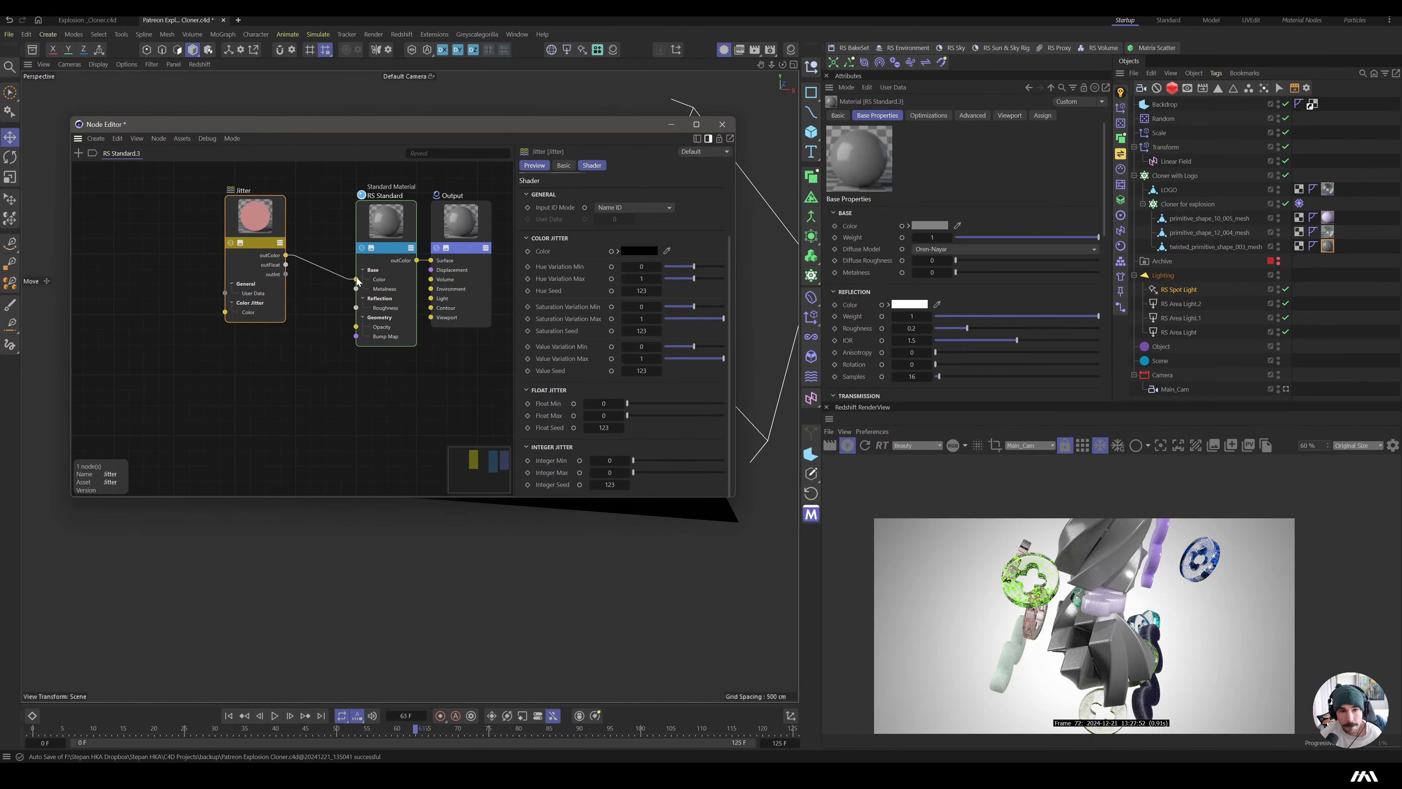
pyautogui.moveTo(265, 231); pyautogui.dragTo(208, 250)
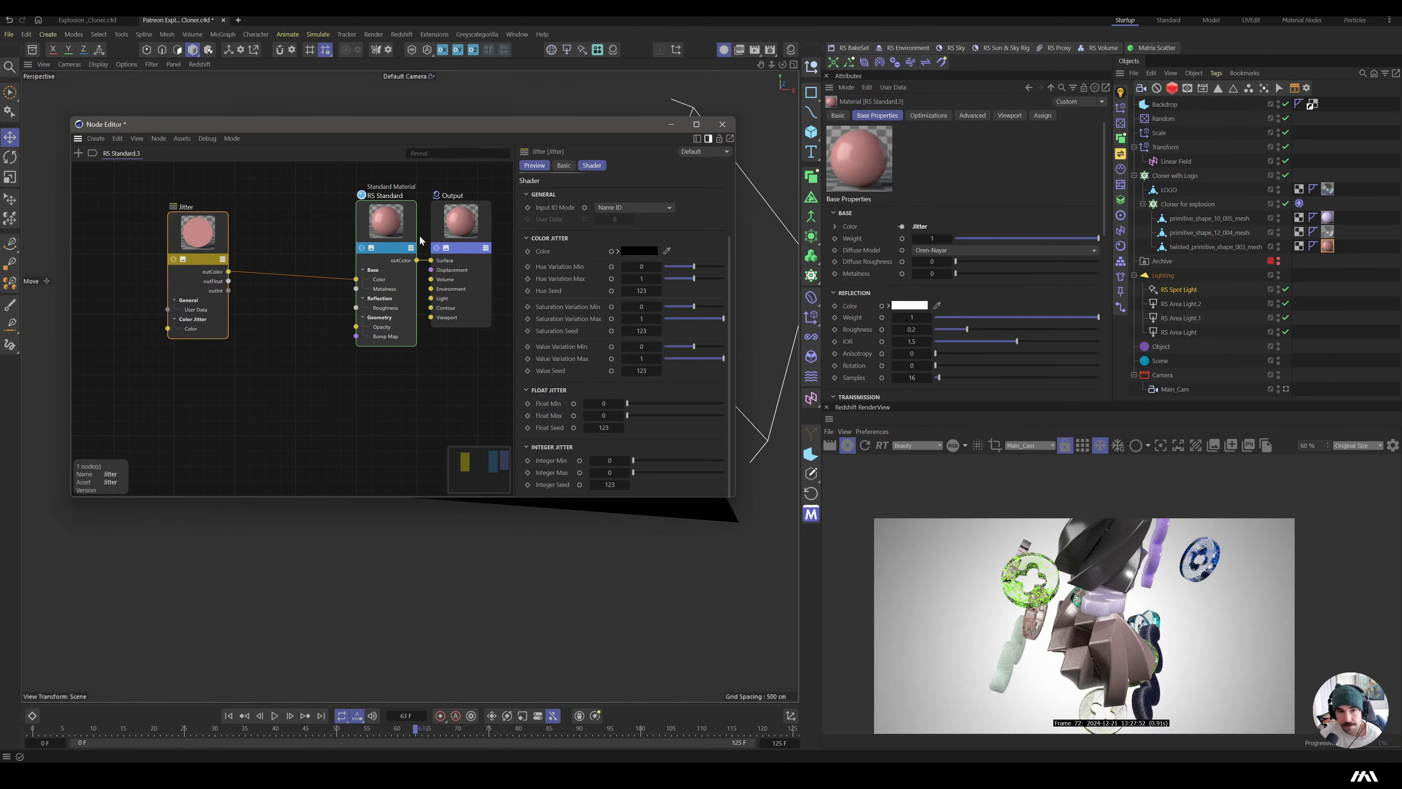
pyautogui.moveTo(386, 220); pyautogui.dragTo(326, 248)
pyautogui.moveTo(749, 257); pyautogui.dragTo(758, 258)
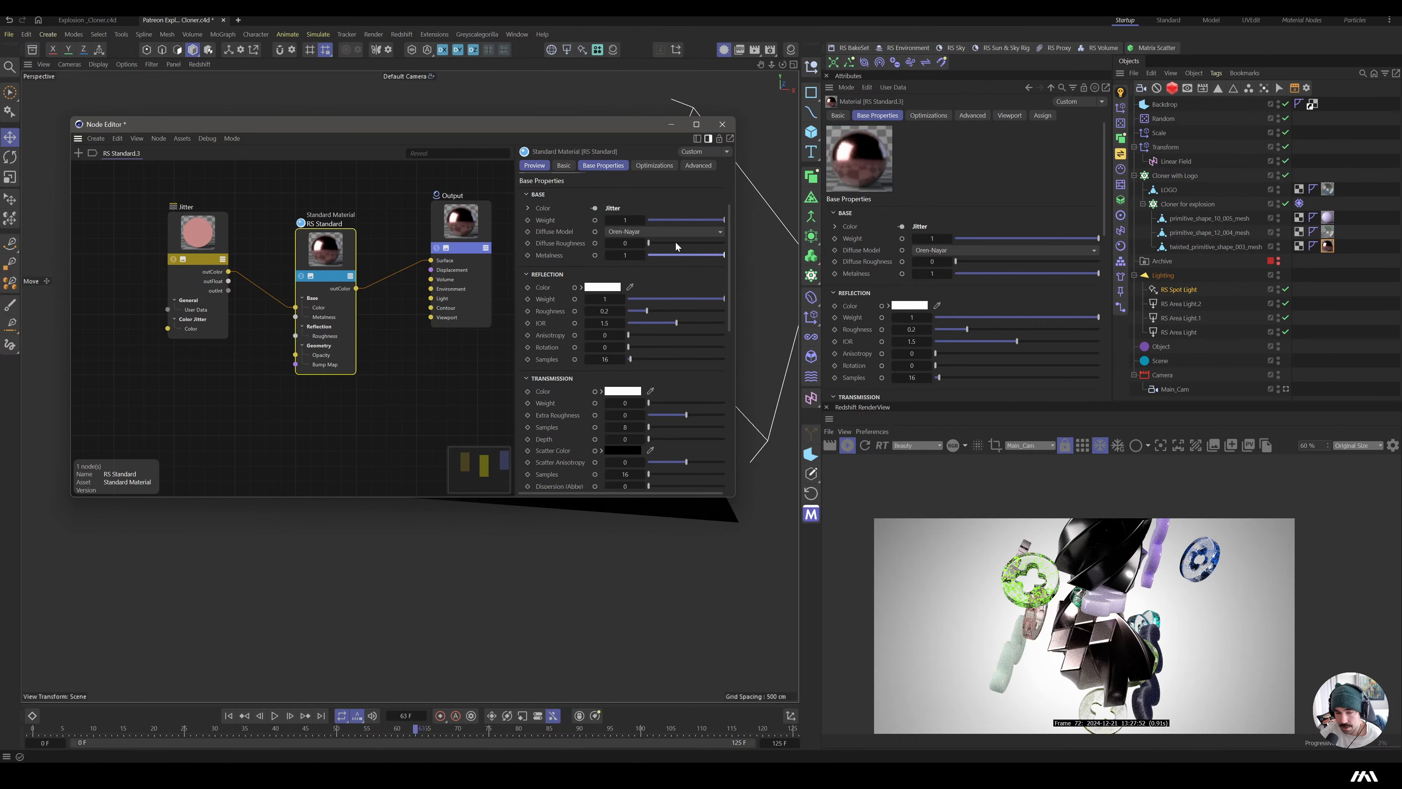
# - Add a Color node and connect its result to the Jitter's color input
pyautogui.click(217, 257)
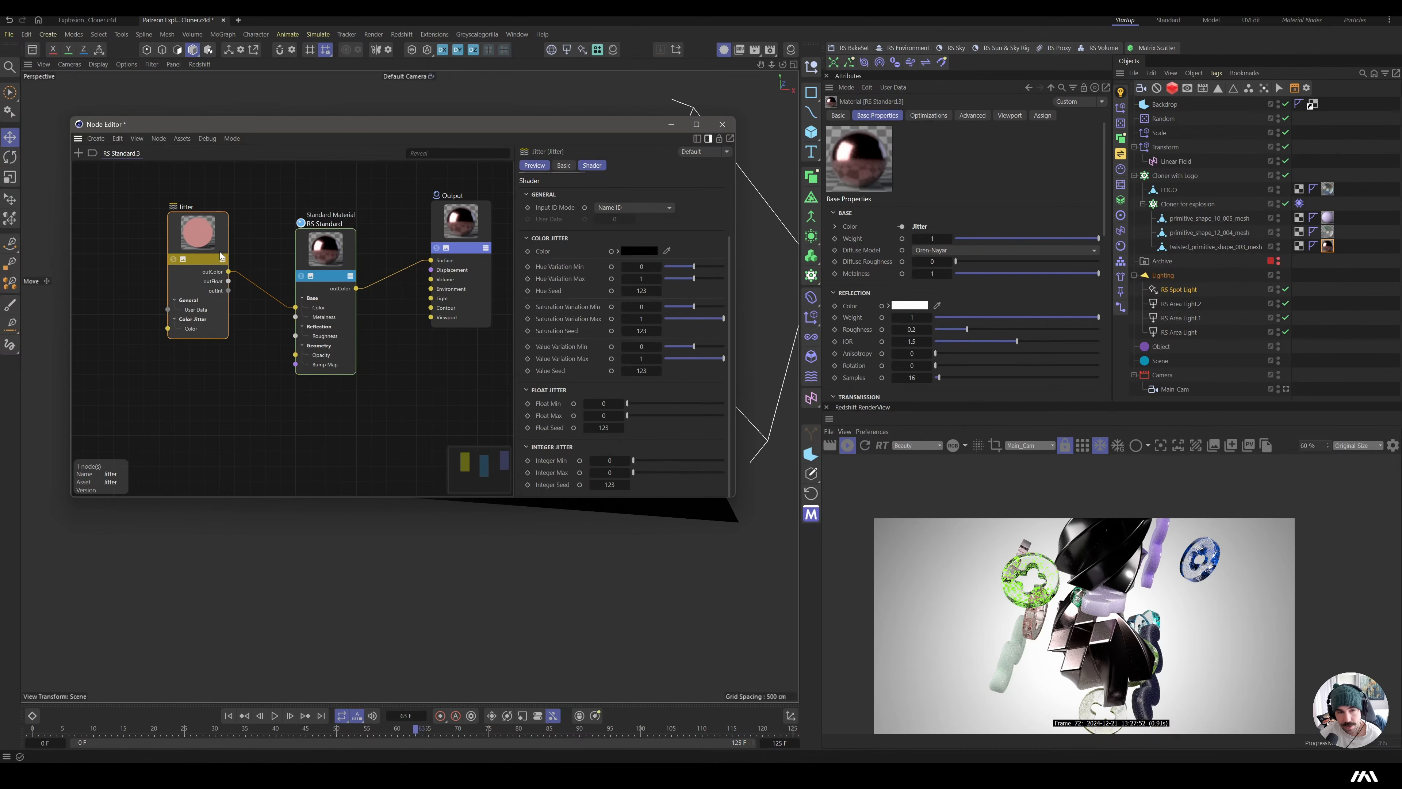
pyautogui.doubleClick(137, 263)
pyautogui.write('color')
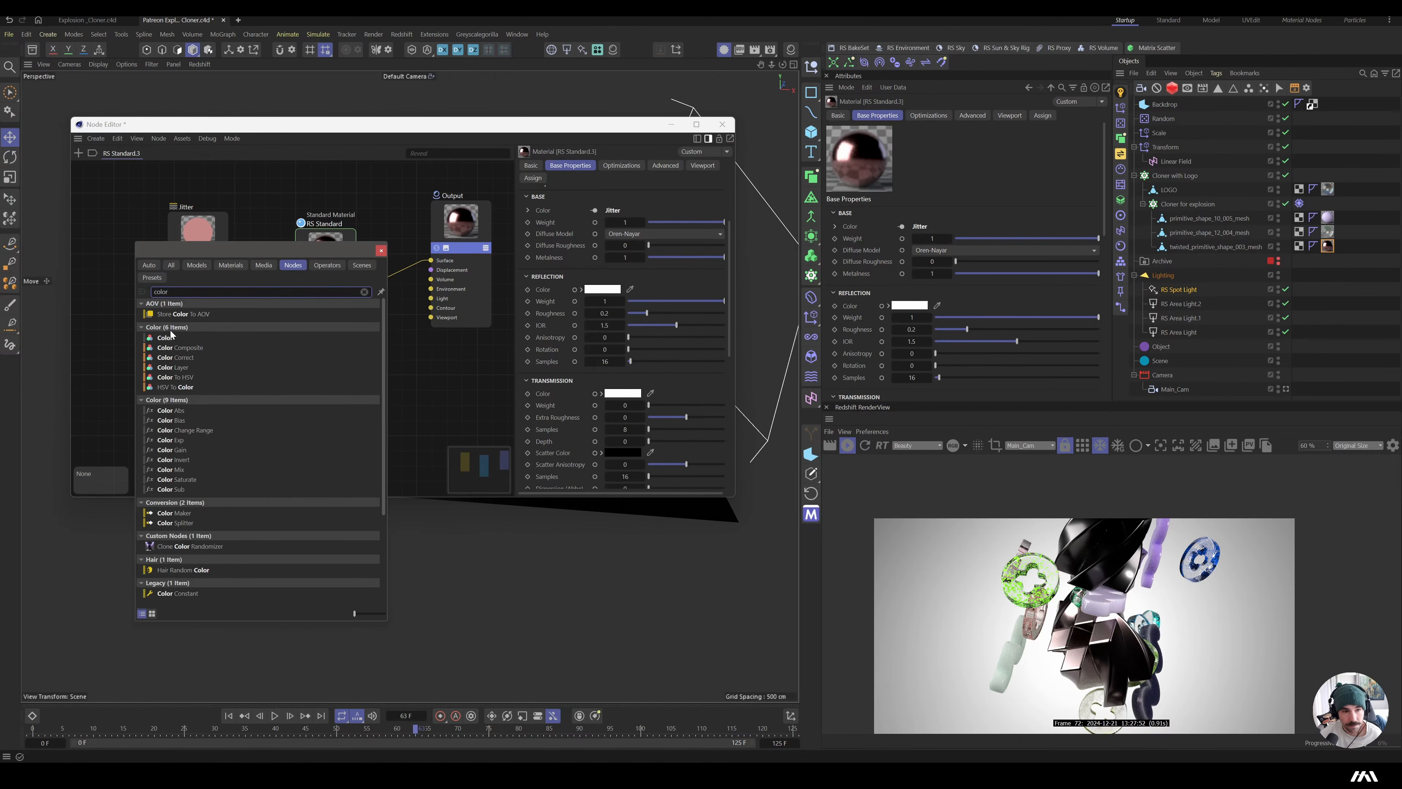
pyautogui.moveTo(166, 338)
pyautogui.mouseDown()
pyautogui.moveTo(103, 339)
pyautogui.moveTo(168, 329)
pyautogui.mouseUp()
pyautogui.click(117, 352)
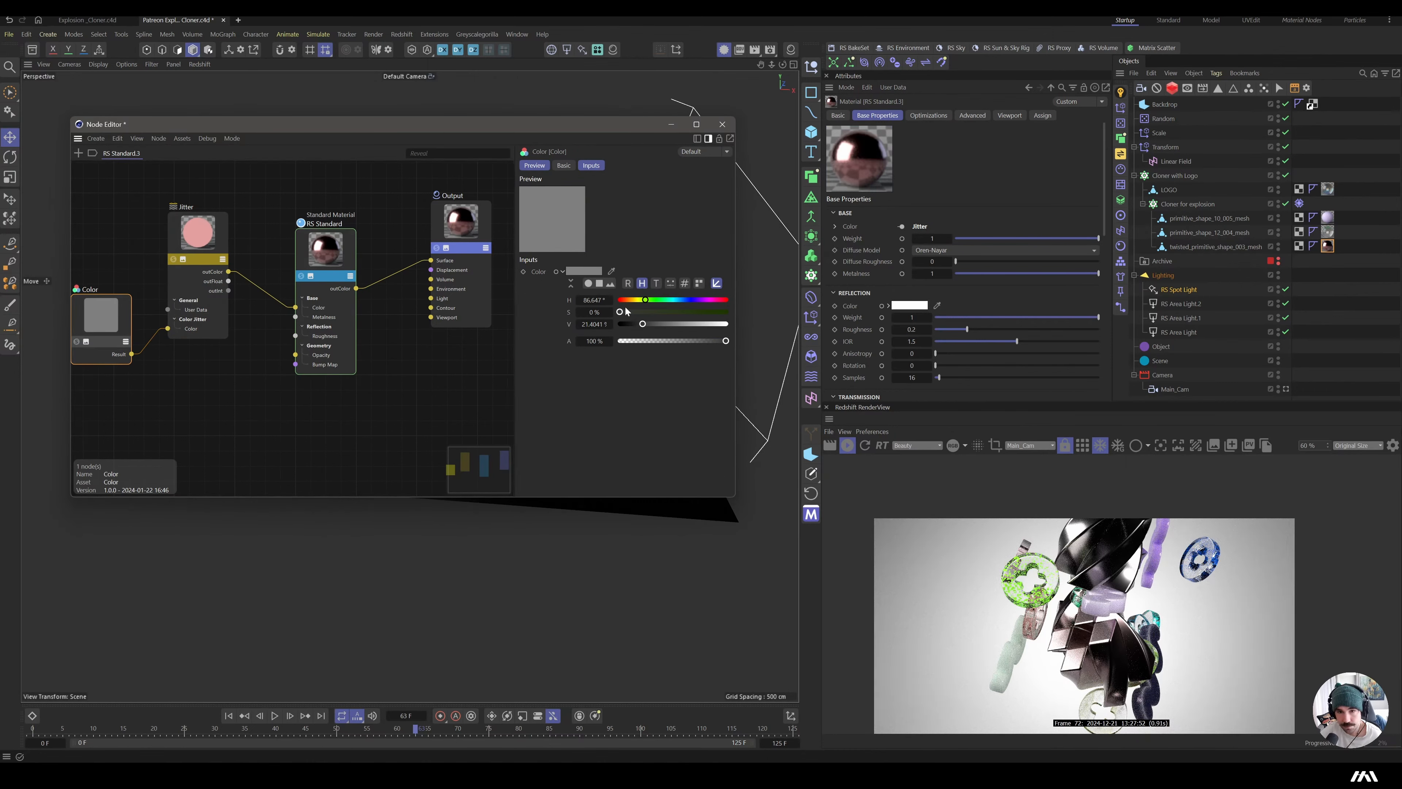
# - Try the dark blue and purple swatches for the Color node and choose the pale lavender one, RGB 159, 133, 233
pyautogui.click(583, 270)
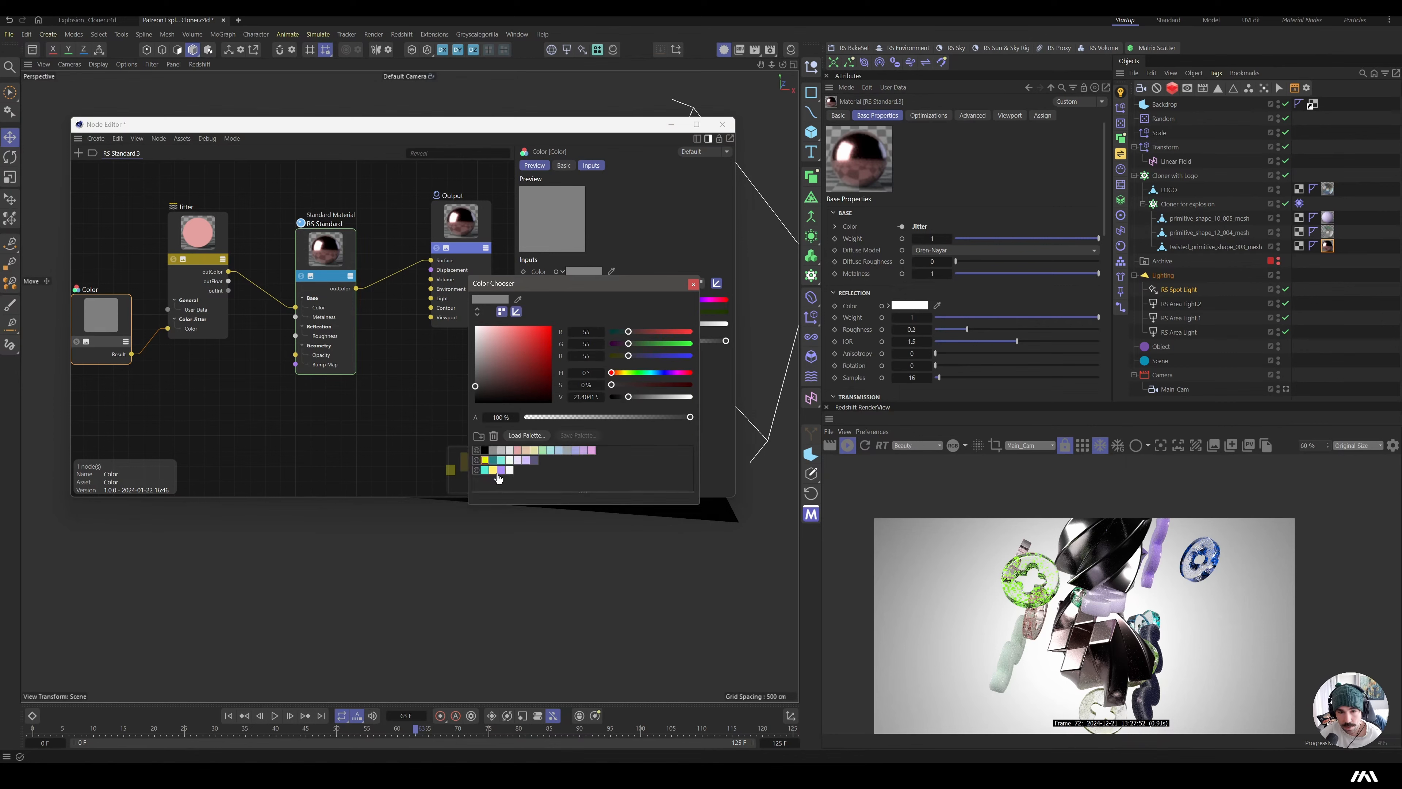
pyautogui.click(534, 461)
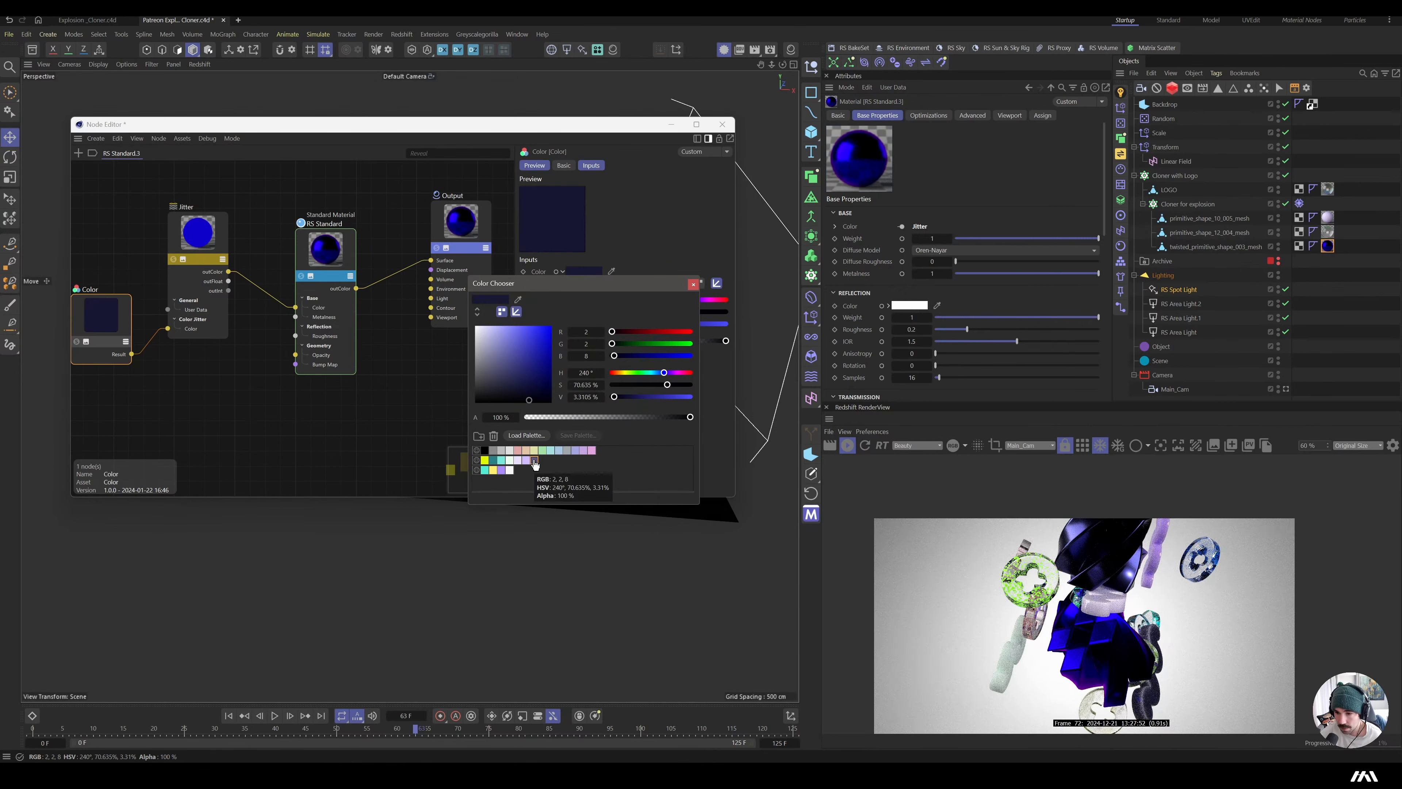
pyautogui.click(527, 461)
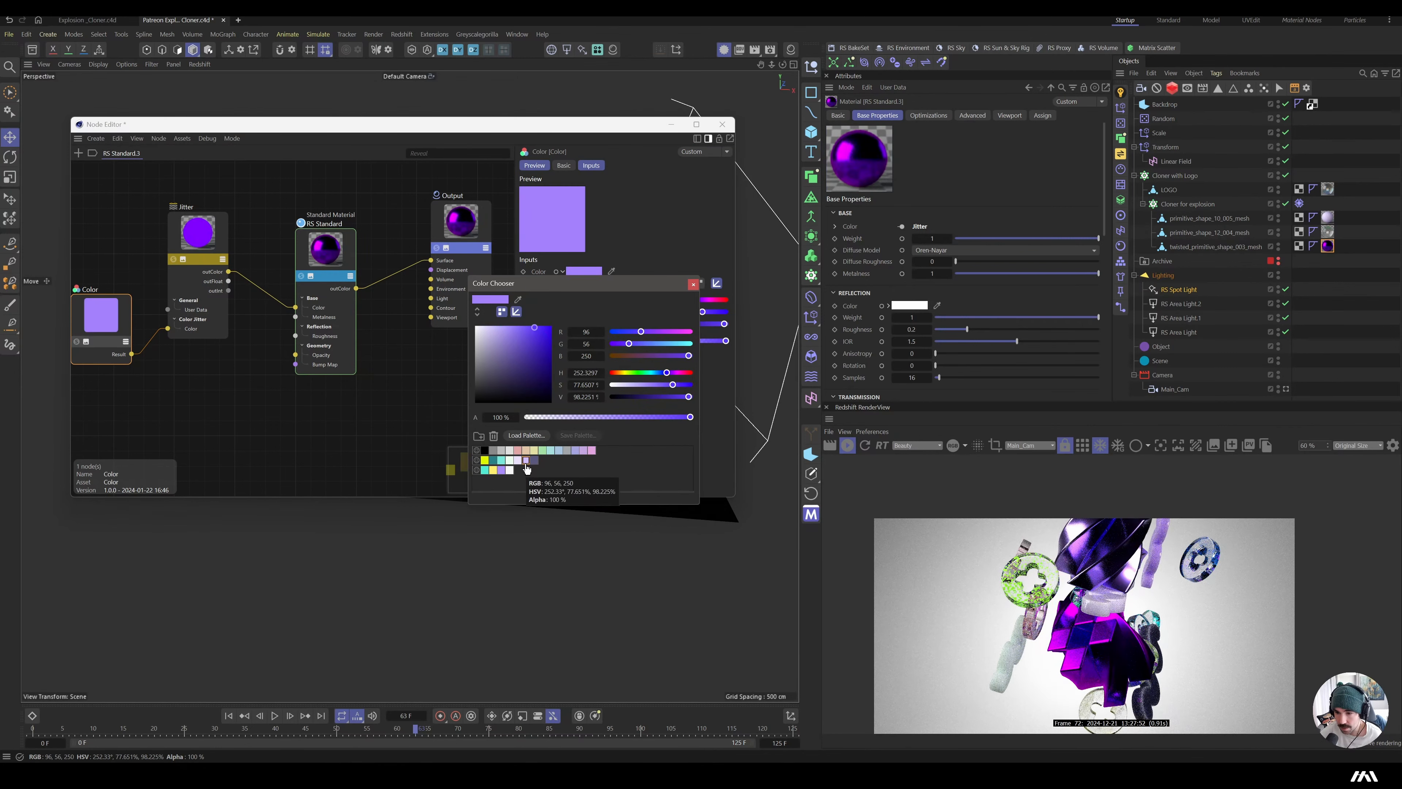
pyautogui.click(517, 461)
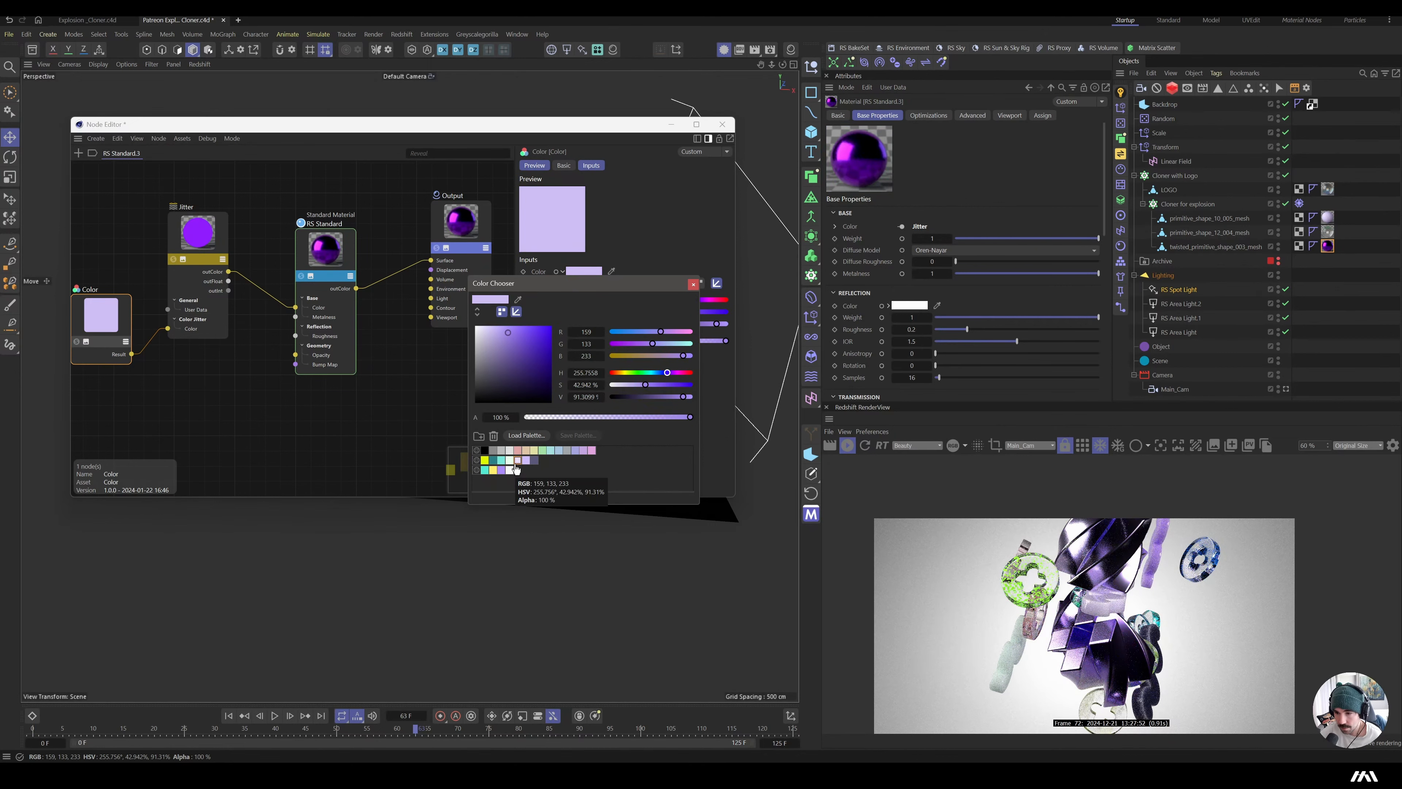
pyautogui.click(693, 282)
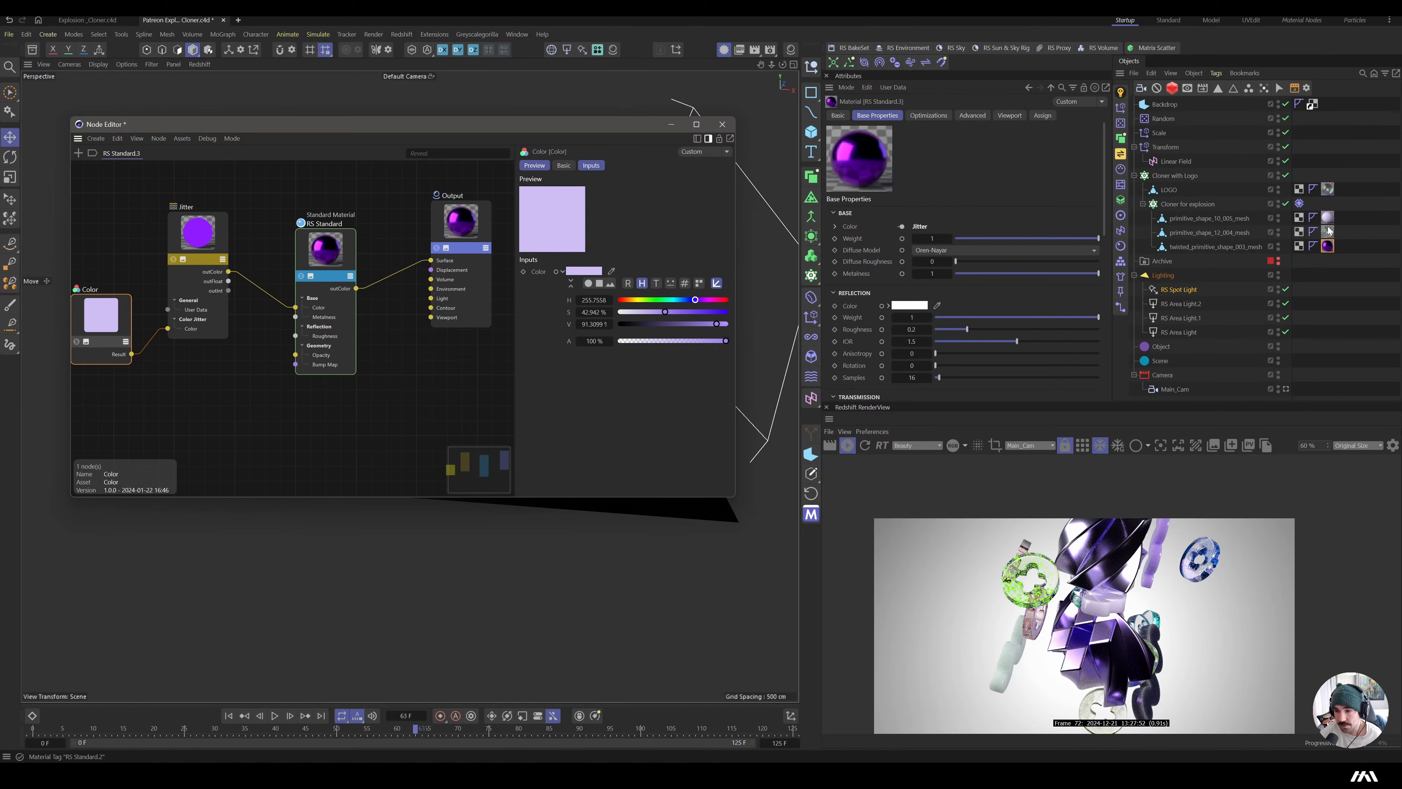
# - Scrub the timeline to frame 55 and set the Standard Material's metalness to 0
pyautogui.moveTo(207, 245); pyautogui.dragTo(191, 290)
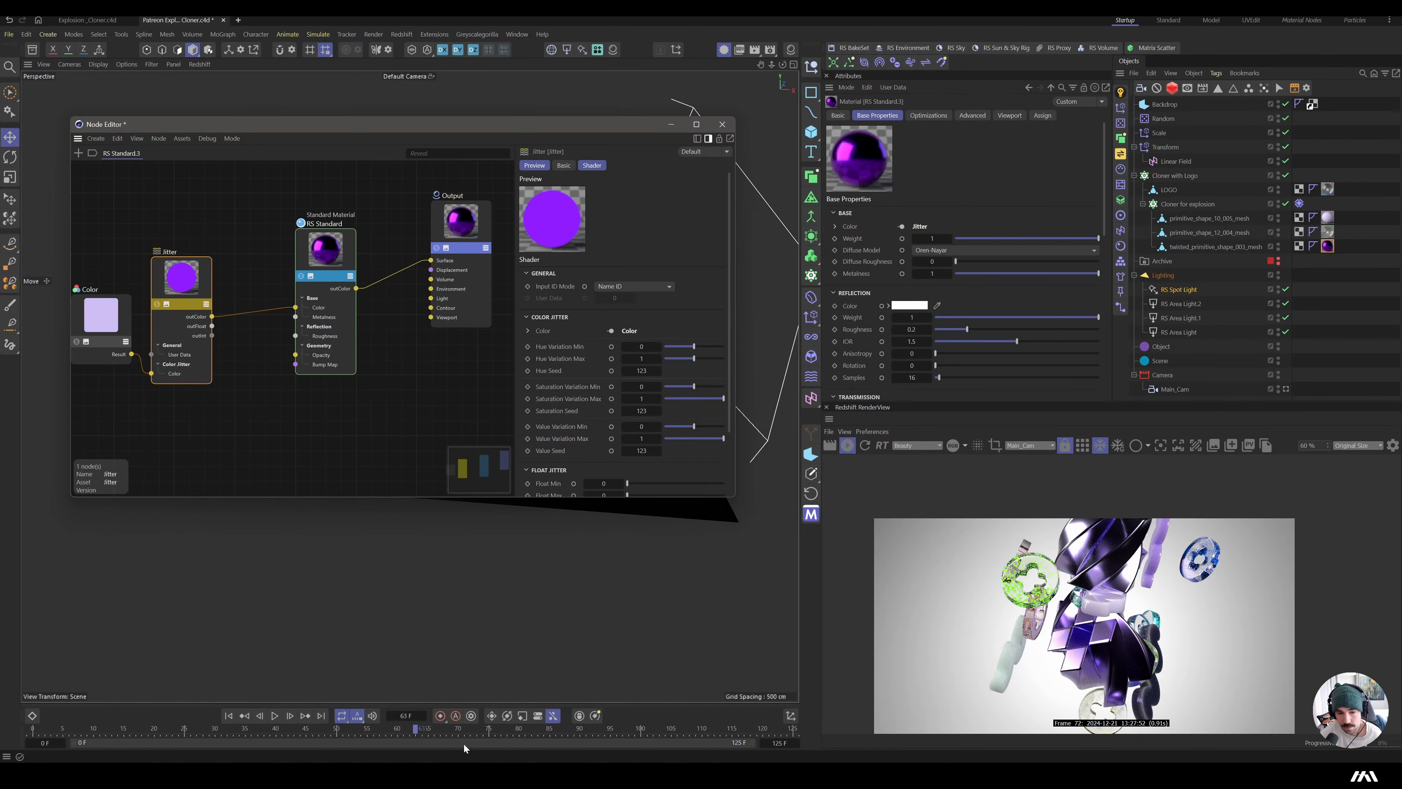
pyautogui.moveTo(471, 734); pyautogui.dragTo(367, 733)
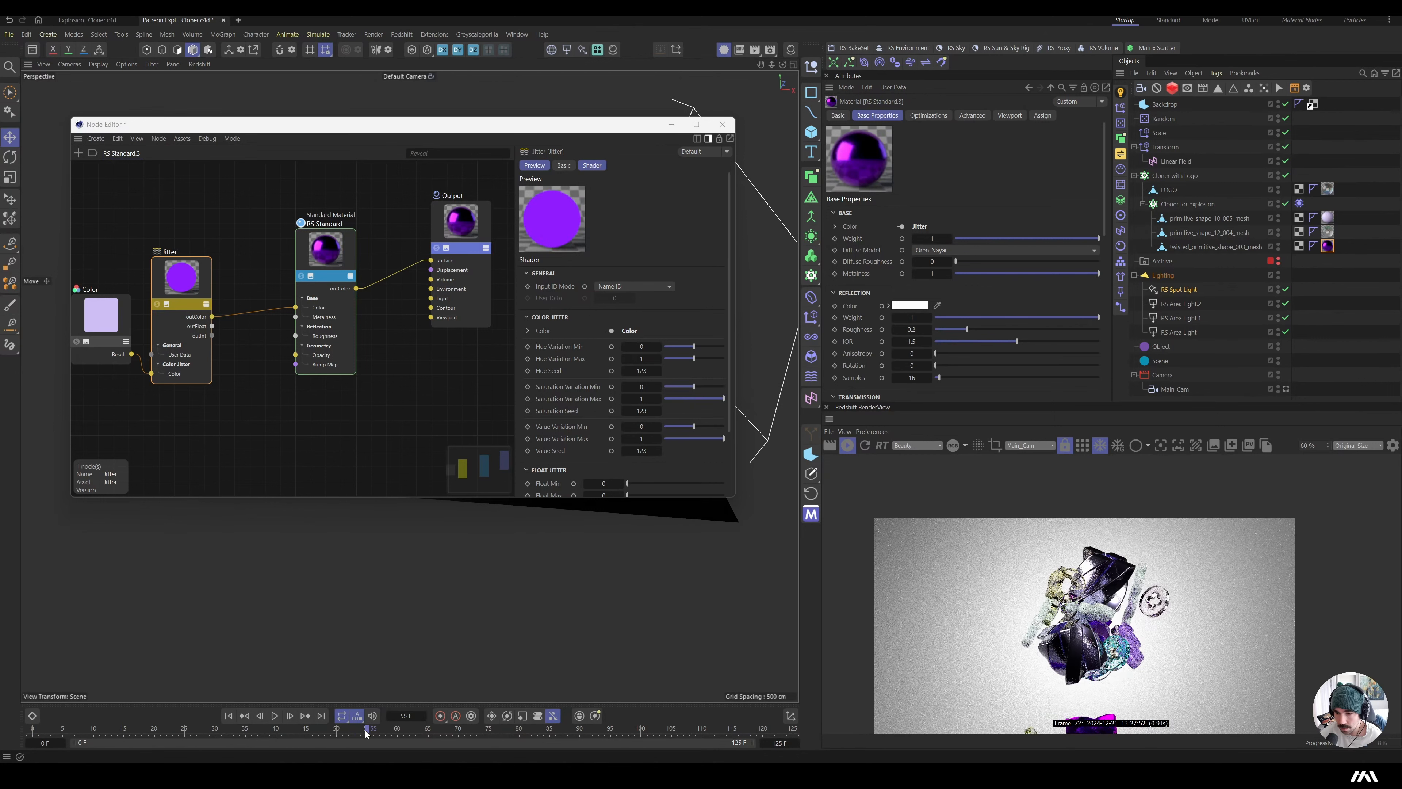
pyautogui.click(325, 248)
pyautogui.moveTo(614, 334); pyautogui.dragTo(615, 341)
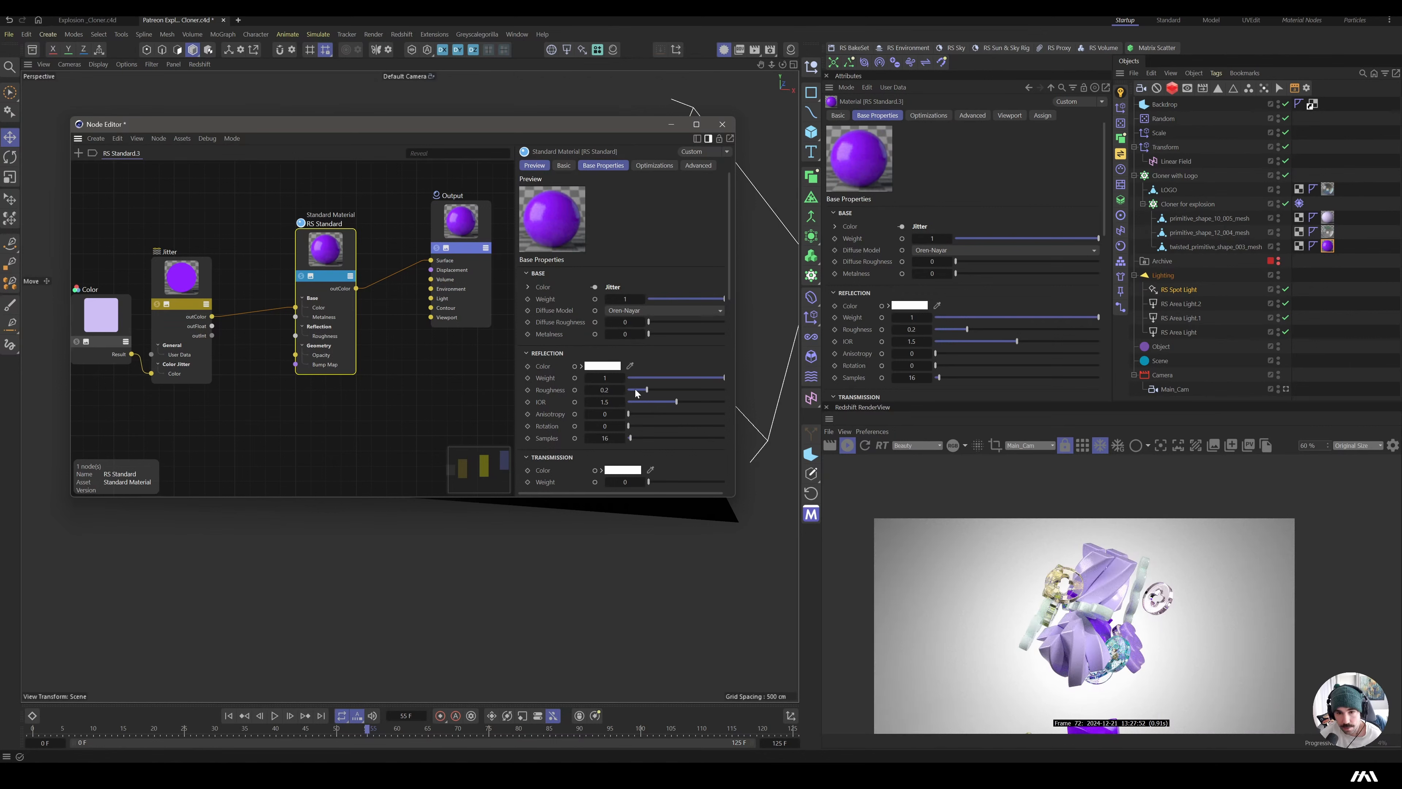
# - Raise the Standard Material's reflection roughness to 0.595 and reposition the Color and Jitter nodes together
pyautogui.moveTo(663, 393); pyautogui.dragTo(686, 391)
pyautogui.moveTo(271, 199); pyautogui.dragTo(160, 242)
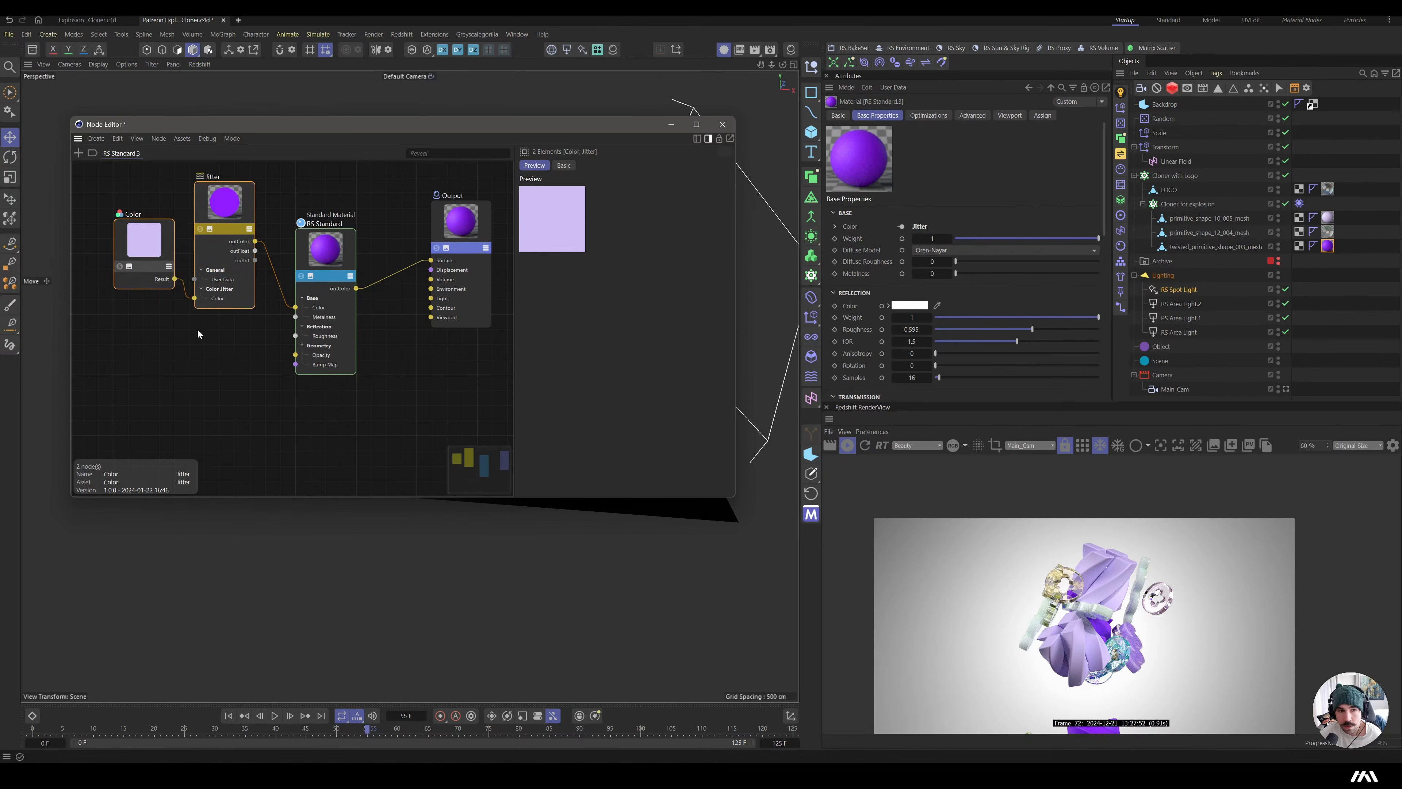
# - Try a Ramp node between the Jitter's color output and the Standard Material's base color, and delete it
pyautogui.doubleClick(177, 326)
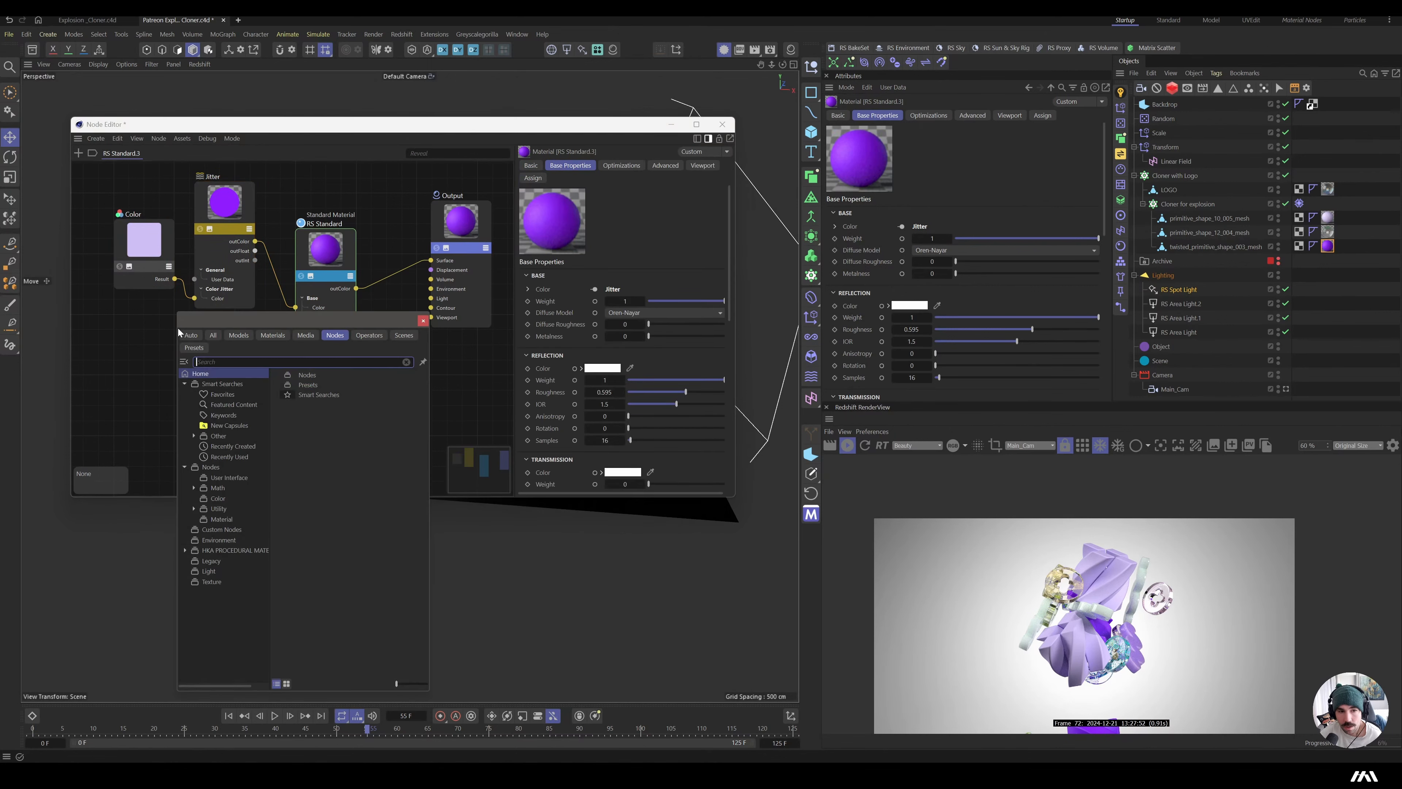
pyautogui.write('ramp')
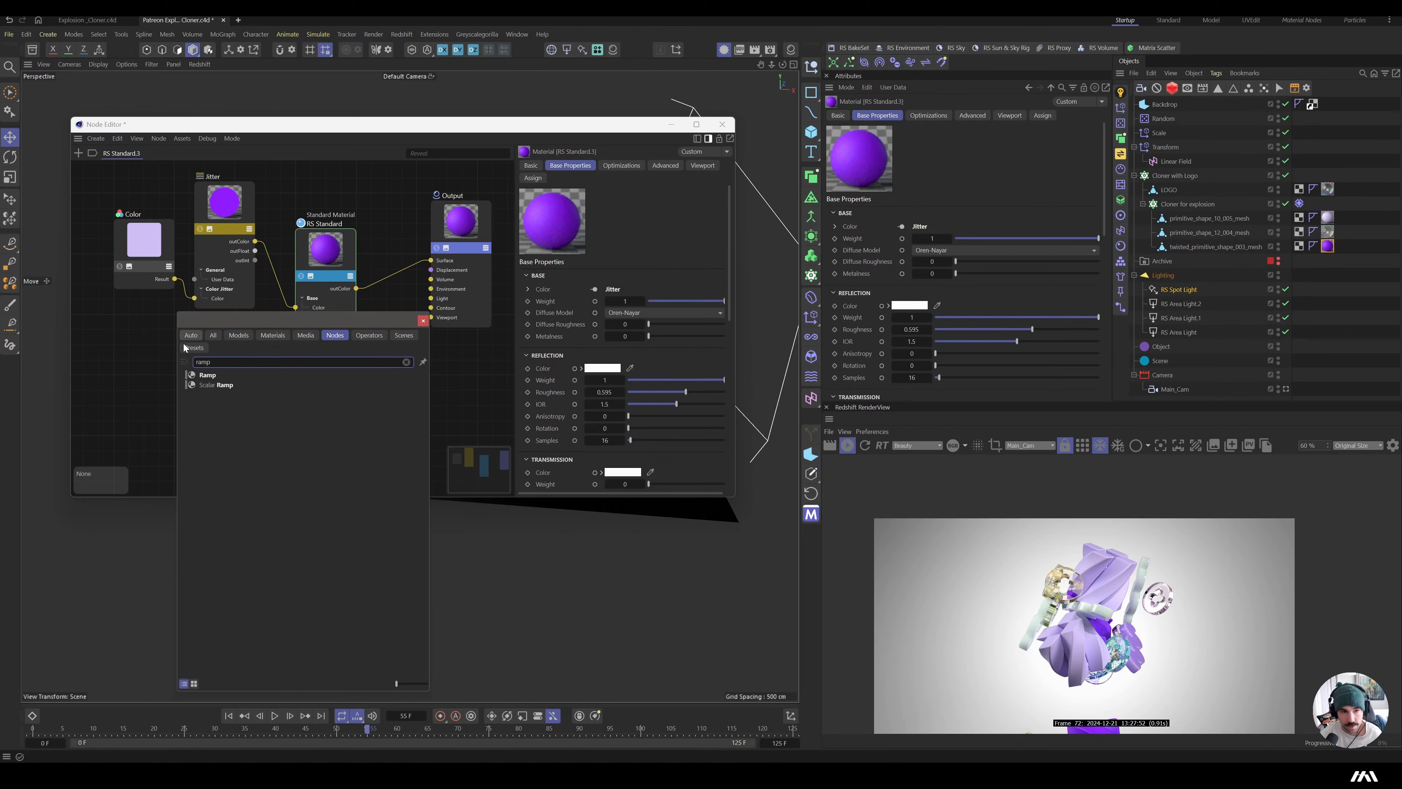
pyautogui.moveTo(211, 378); pyautogui.dragTo(275, 276)
pyautogui.moveTo(89, 237); pyautogui.dragTo(187, 229)
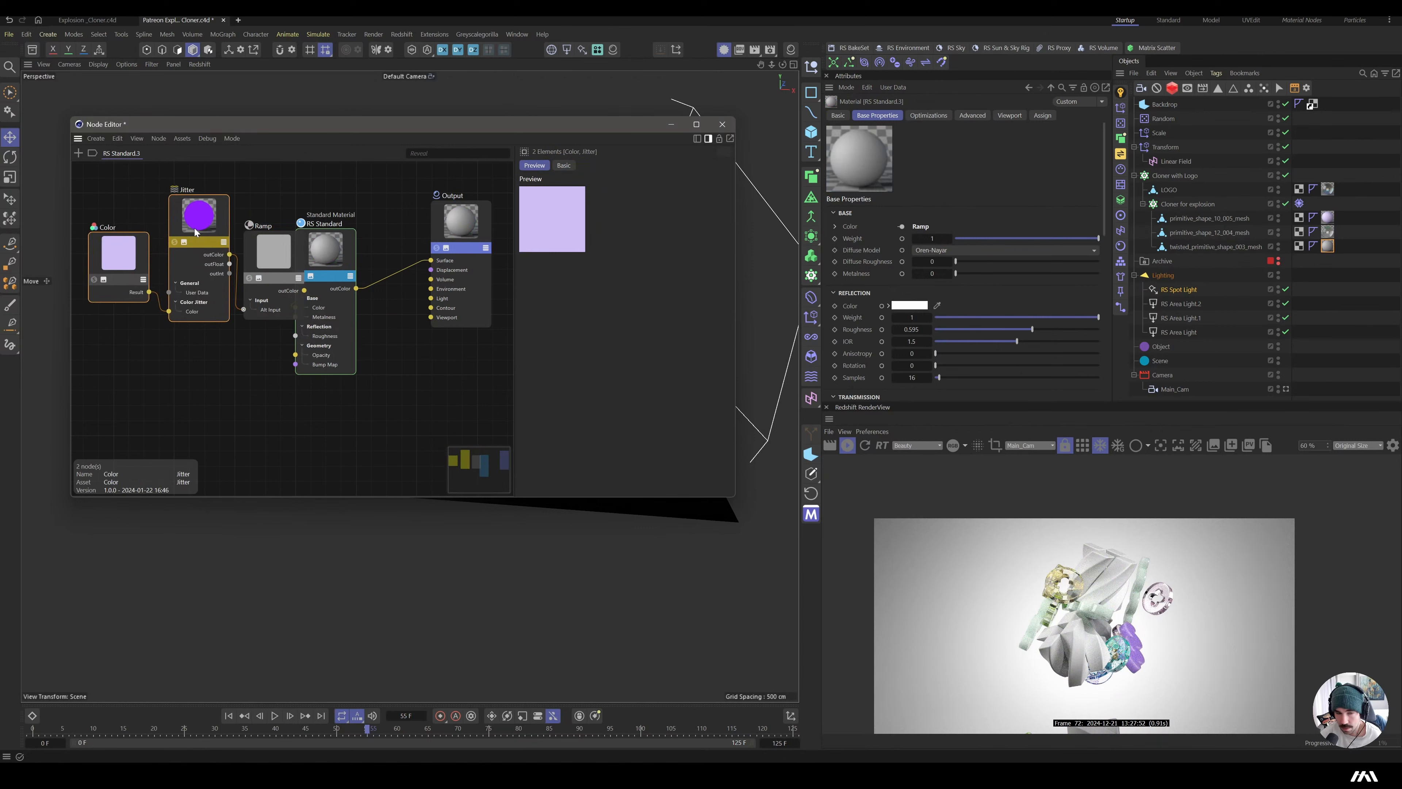
pyautogui.click(278, 259)
pyautogui.moveTo(262, 248)
pyautogui.mouseDown()
pyautogui.moveTo(261, 235)
pyautogui.moveTo(181, 235)
pyautogui.moveTo(249, 262)
pyautogui.mouseUp()
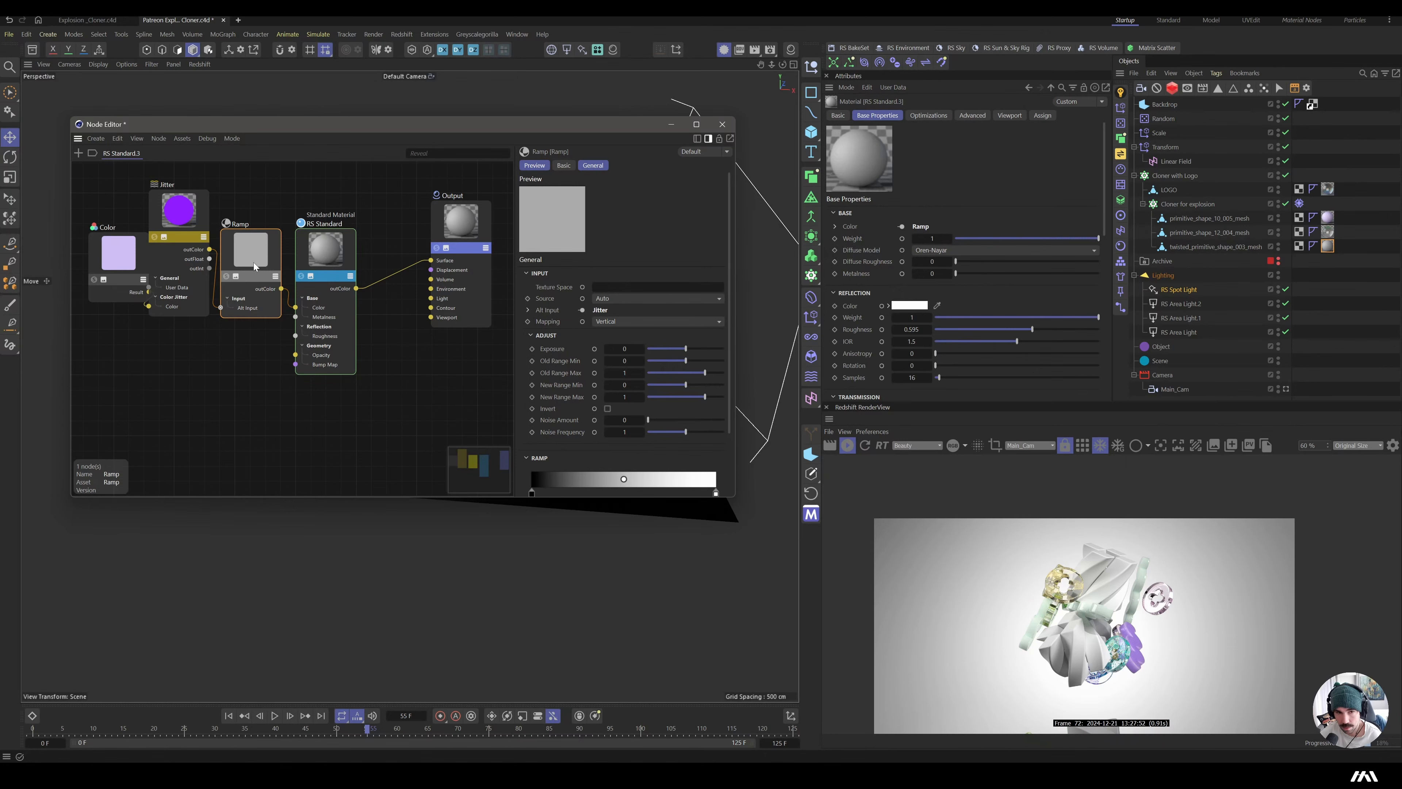
pyautogui.press('Delete')
# - Insert a Color Layer node between the Jitter and the Standard Material, and enlarge the Node Editor window
pyautogui.write('ccolor layer')
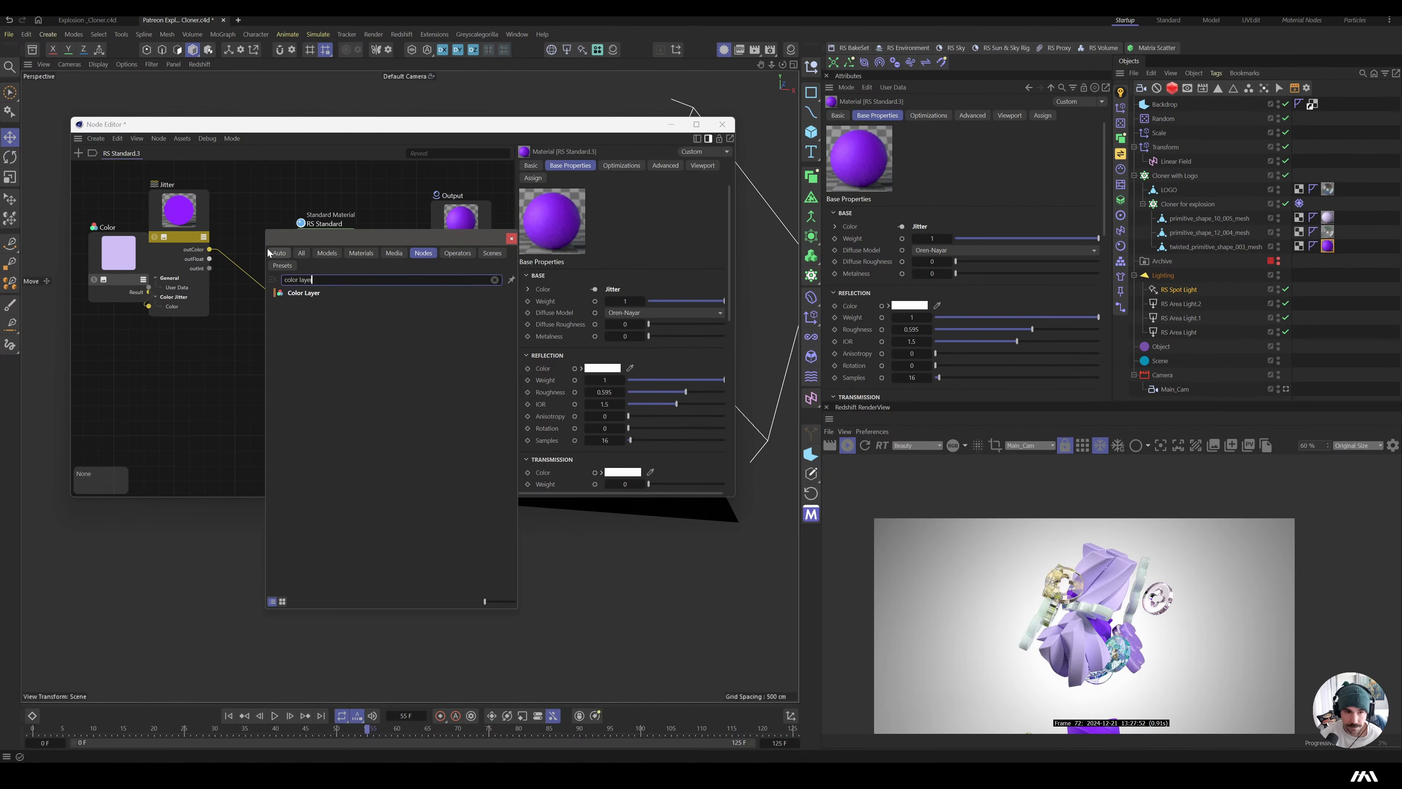
pyautogui.doubleClick(310, 293)
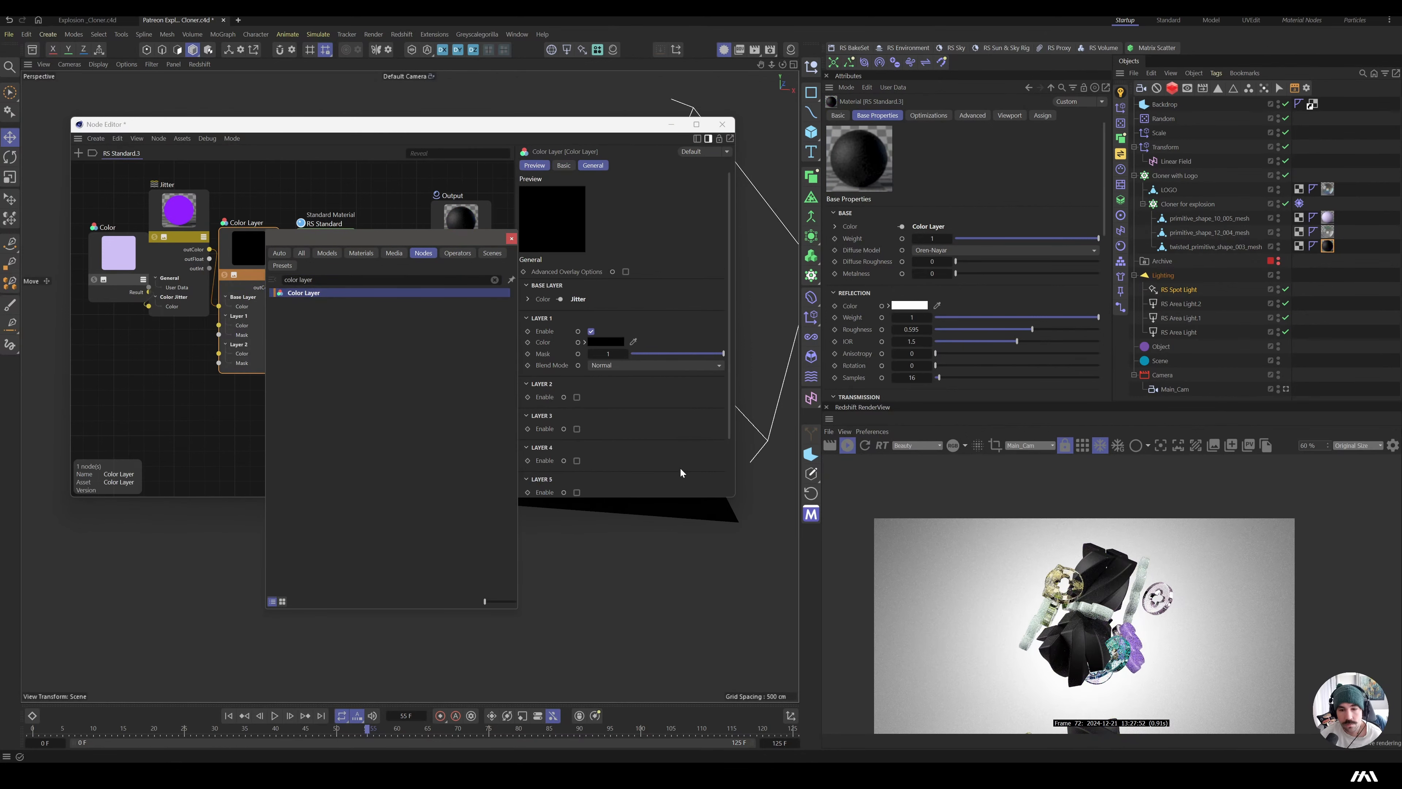
pyautogui.click(731, 496)
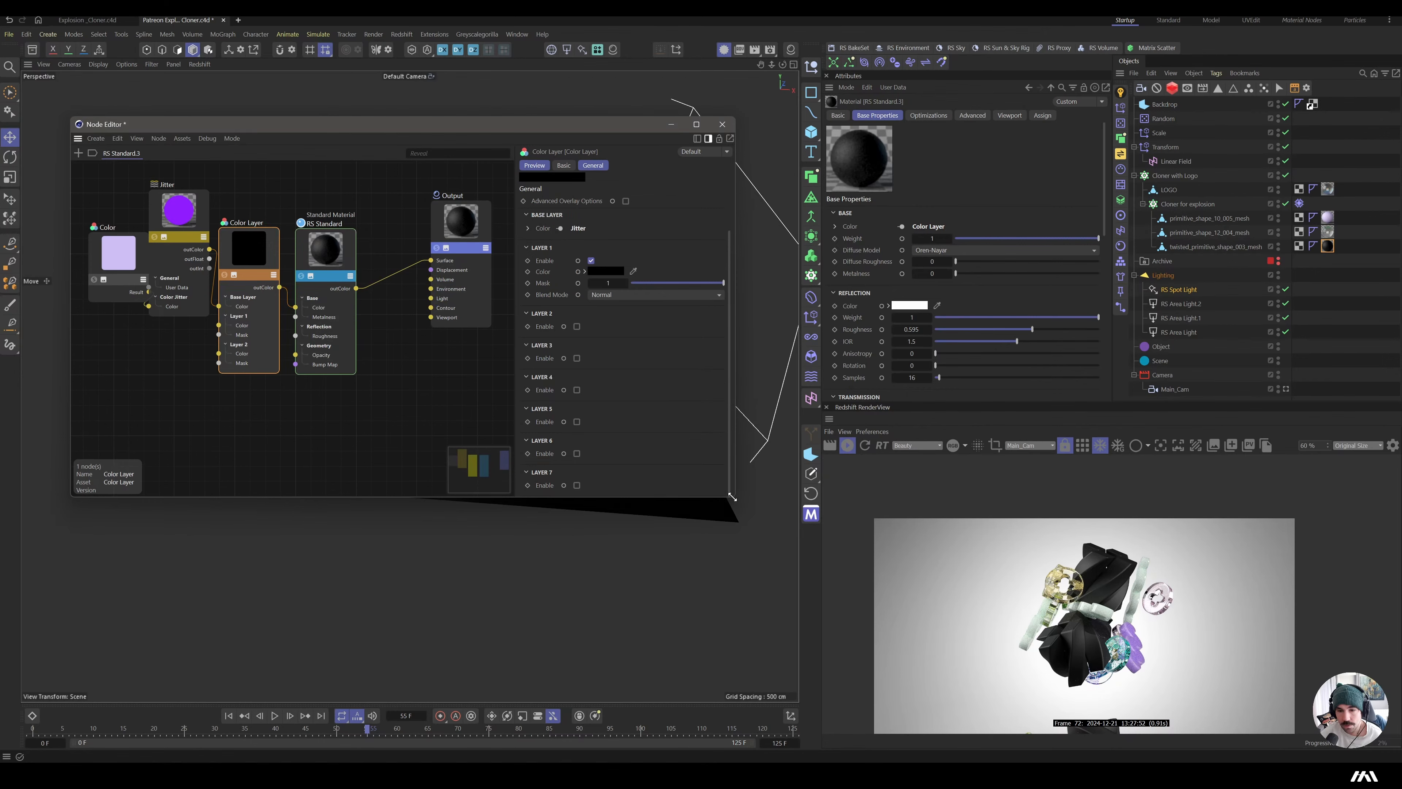
pyautogui.moveTo(732, 497); pyautogui.dragTo(822, 564)
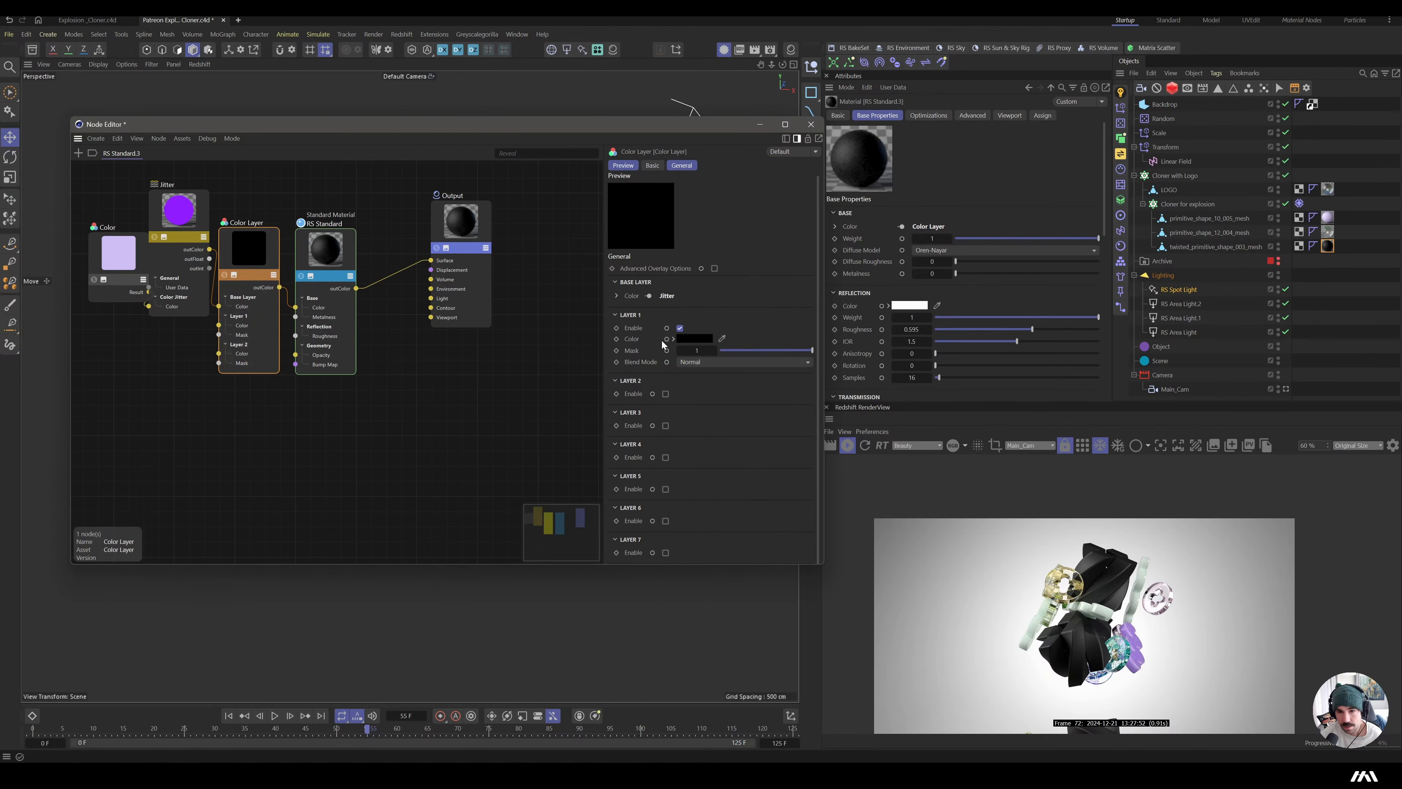
# - Add a Ramp node, connect its output to the Color Layer's Layer 1 mask, and move its white knot to about 54%
pyautogui.moveTo(109, 333); pyautogui.dragTo(125, 224)
pyautogui.doubleClick(119, 338)
pyautogui.write('ramp')
pyautogui.doubleClick(156, 388)
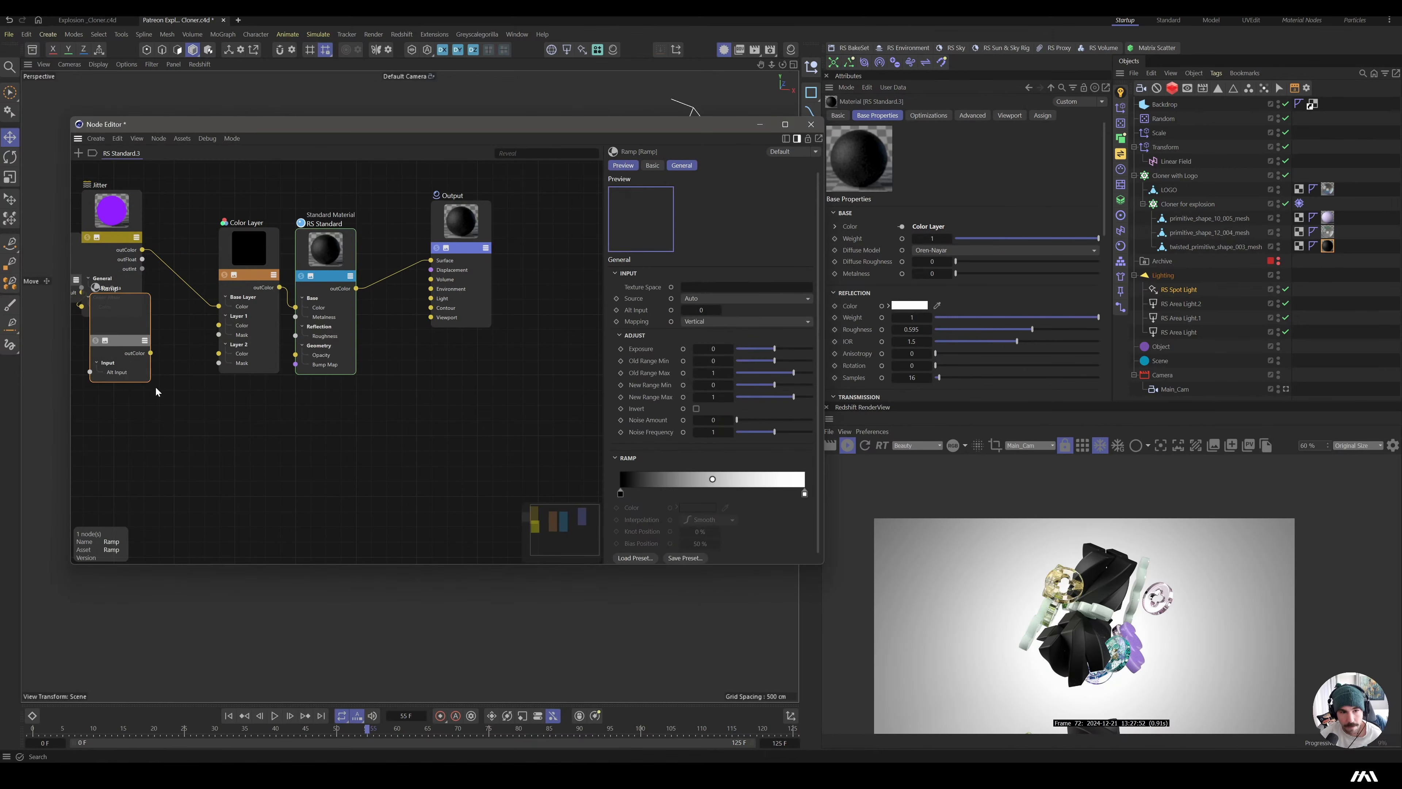
pyautogui.moveTo(137, 336); pyautogui.dragTo(219, 335)
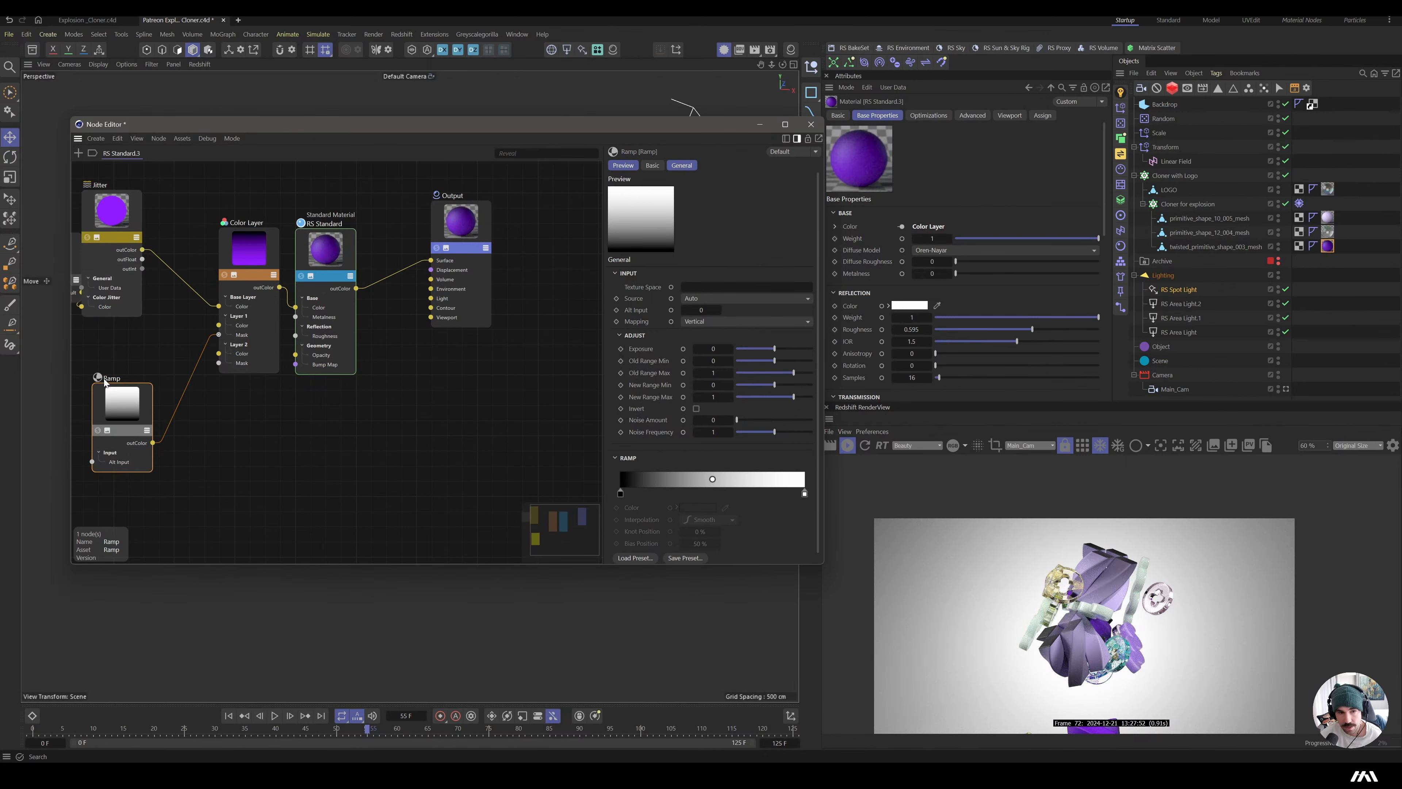
pyautogui.moveTo(620, 492)
pyautogui.mouseDown()
pyautogui.moveTo(708, 493)
pyautogui.moveTo(618, 497)
pyautogui.mouseUp()
pyautogui.moveTo(804, 492); pyautogui.dragTo(720, 493)
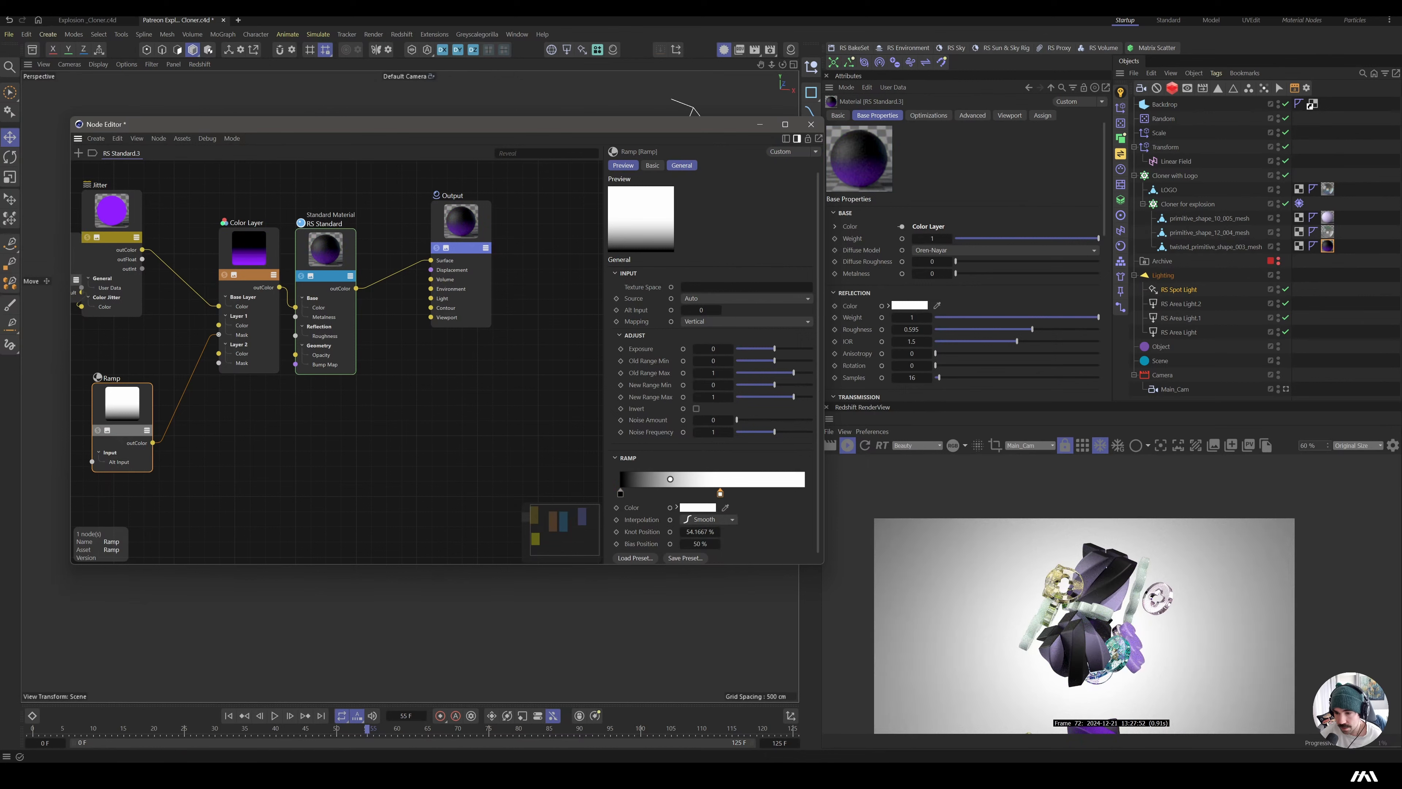
# - Duplicate the Color and Jitter nodes and connect the copied Jitter's color output to the Color Layer's Layer 1 color
pyautogui.click(263, 265)
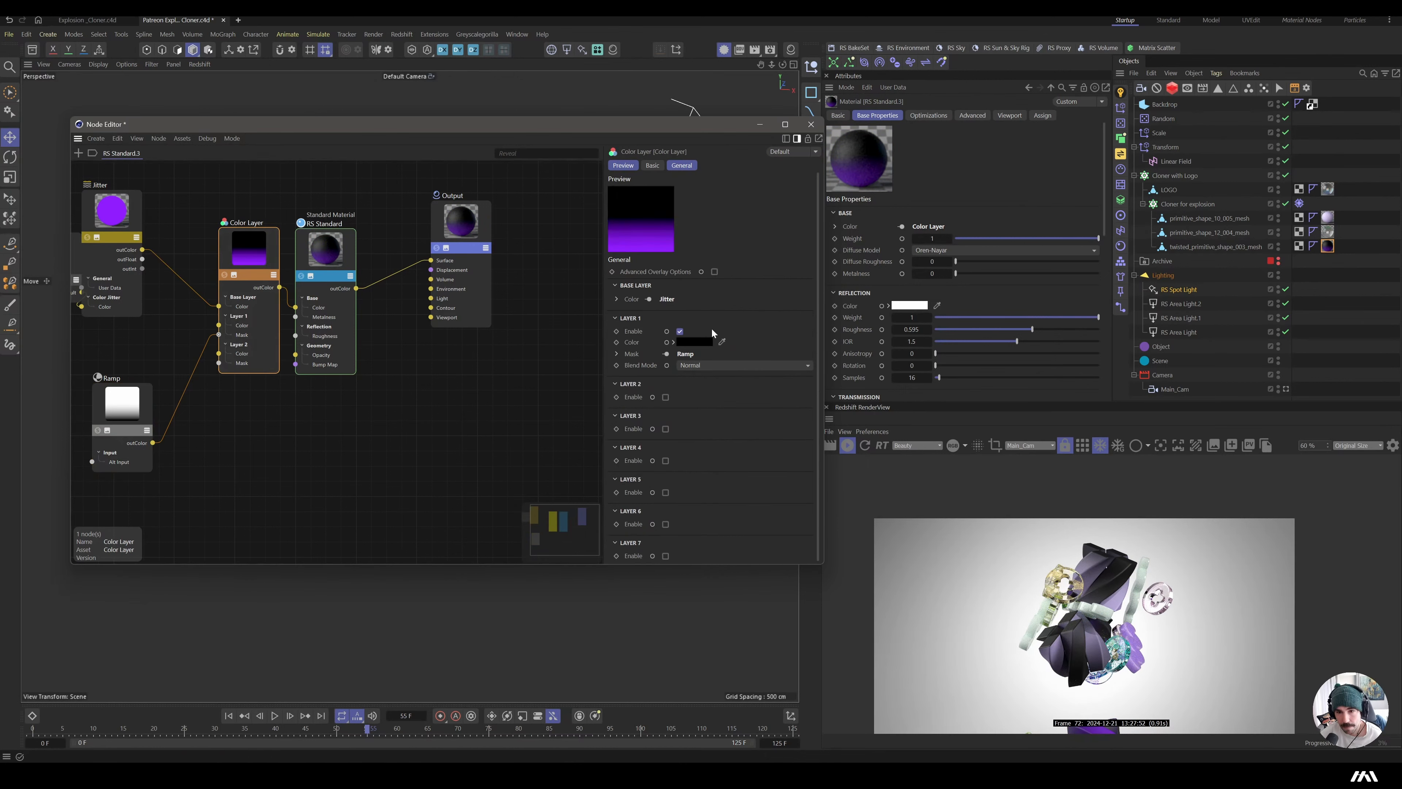
pyautogui.scroll(-4, 376, 289)
pyautogui.scroll(3, 273, 263)
pyautogui.moveTo(281, 204); pyautogui.dragTo(140, 271)
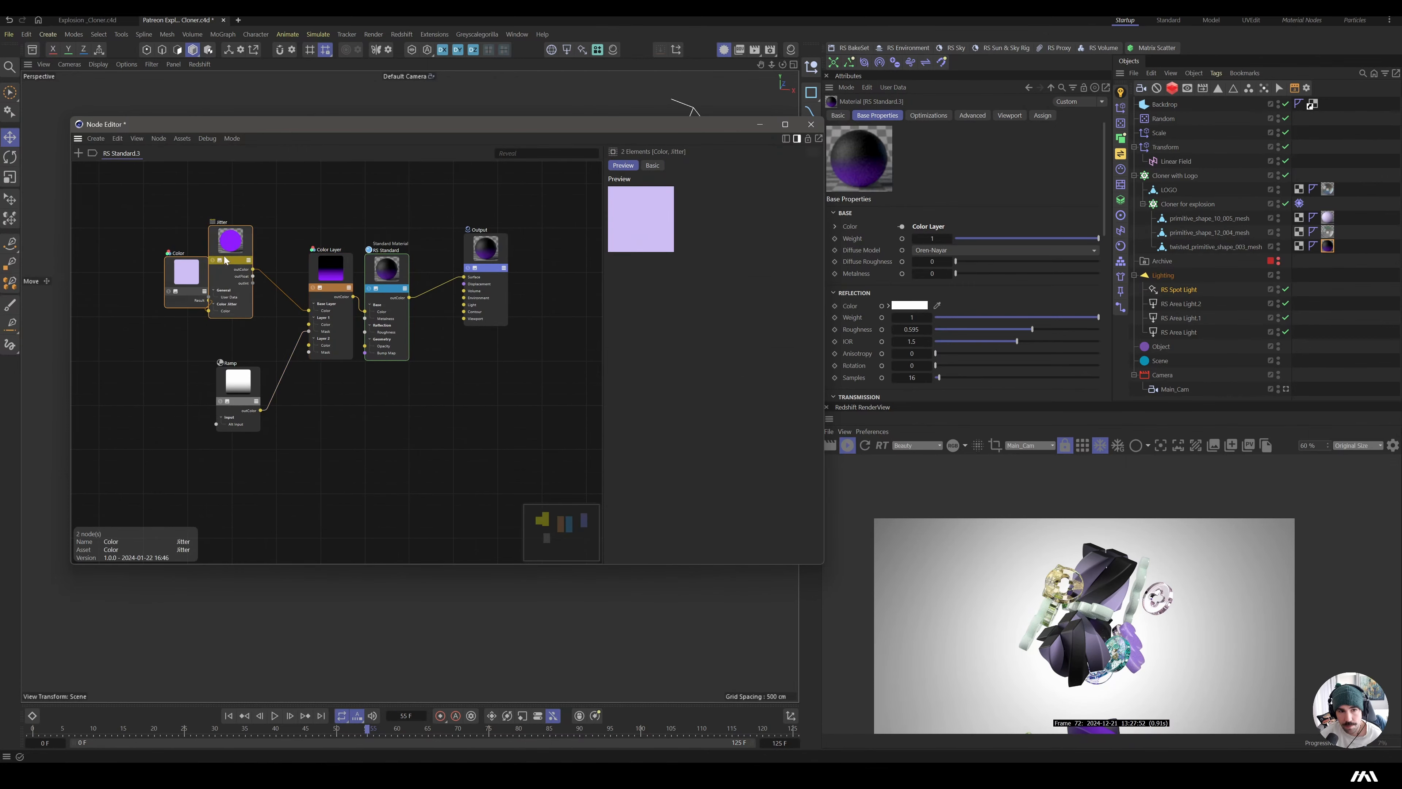
pyautogui.keyDown('ctrl'); pyautogui.moveTo(244, 245); pyautogui.dragTo(238, 178); pyautogui.keyUp('ctrl')
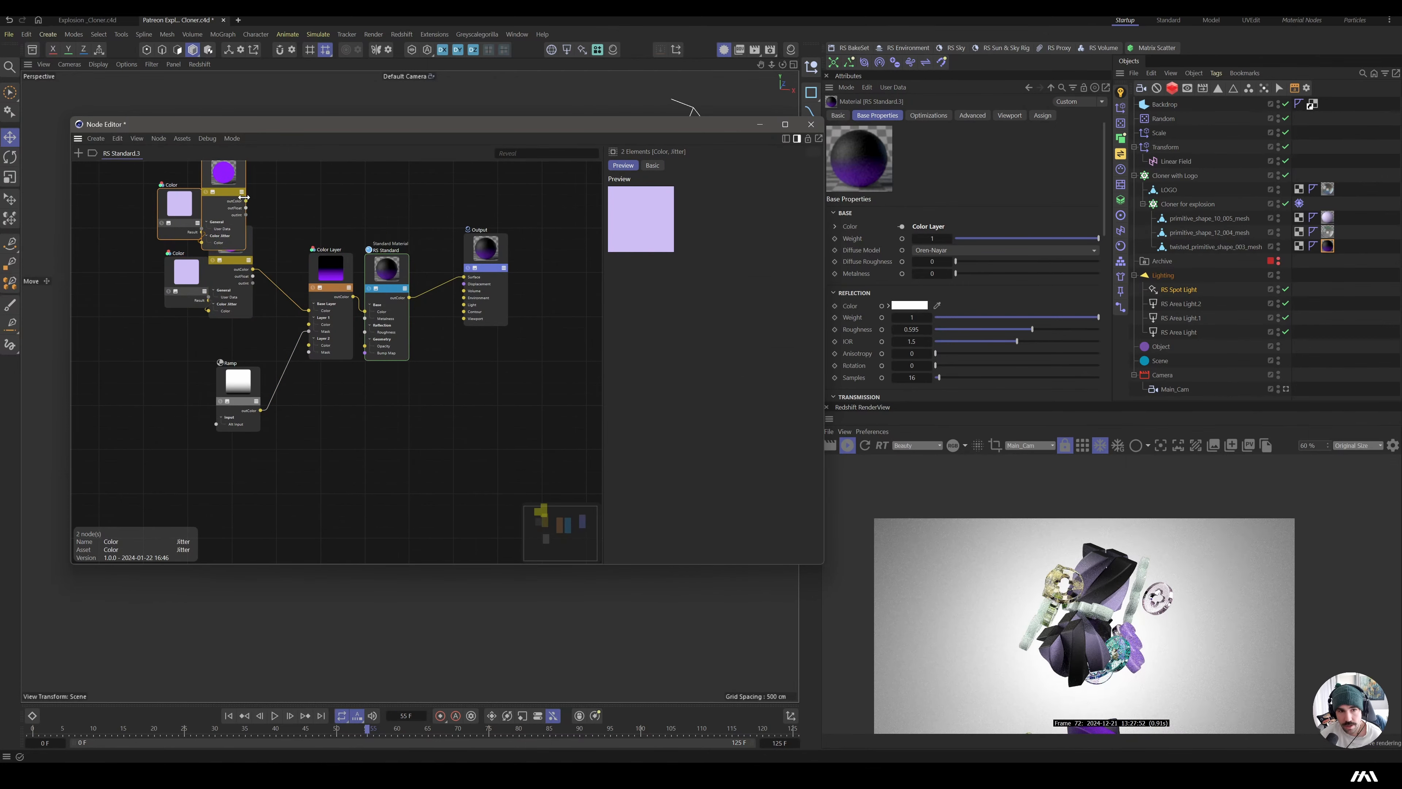
pyautogui.moveTo(275, 222); pyautogui.dragTo(309, 324)
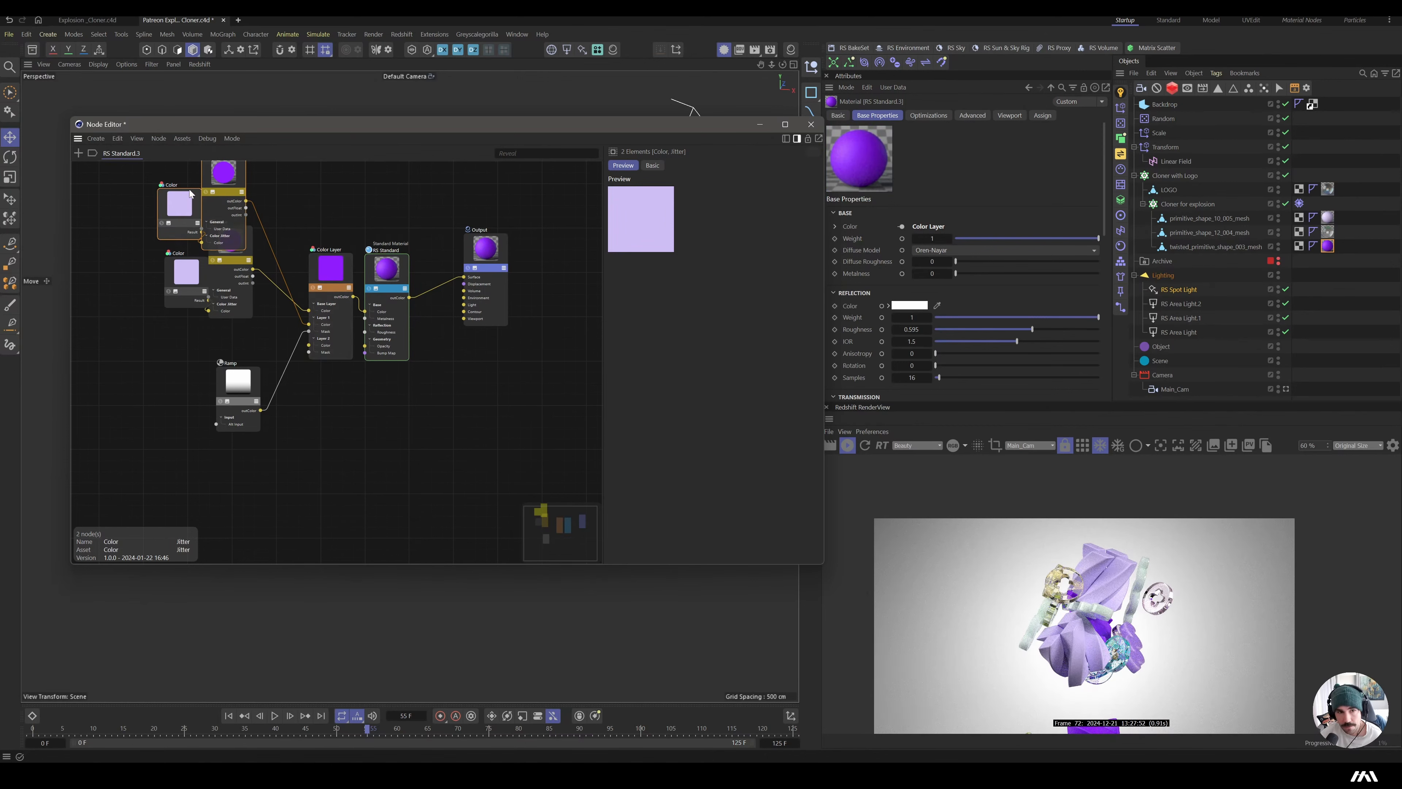
# - Try the lime green swatch for the duplicated Color node and choose the teal one, RGB 8, 159, 115
pyautogui.click(175, 200)
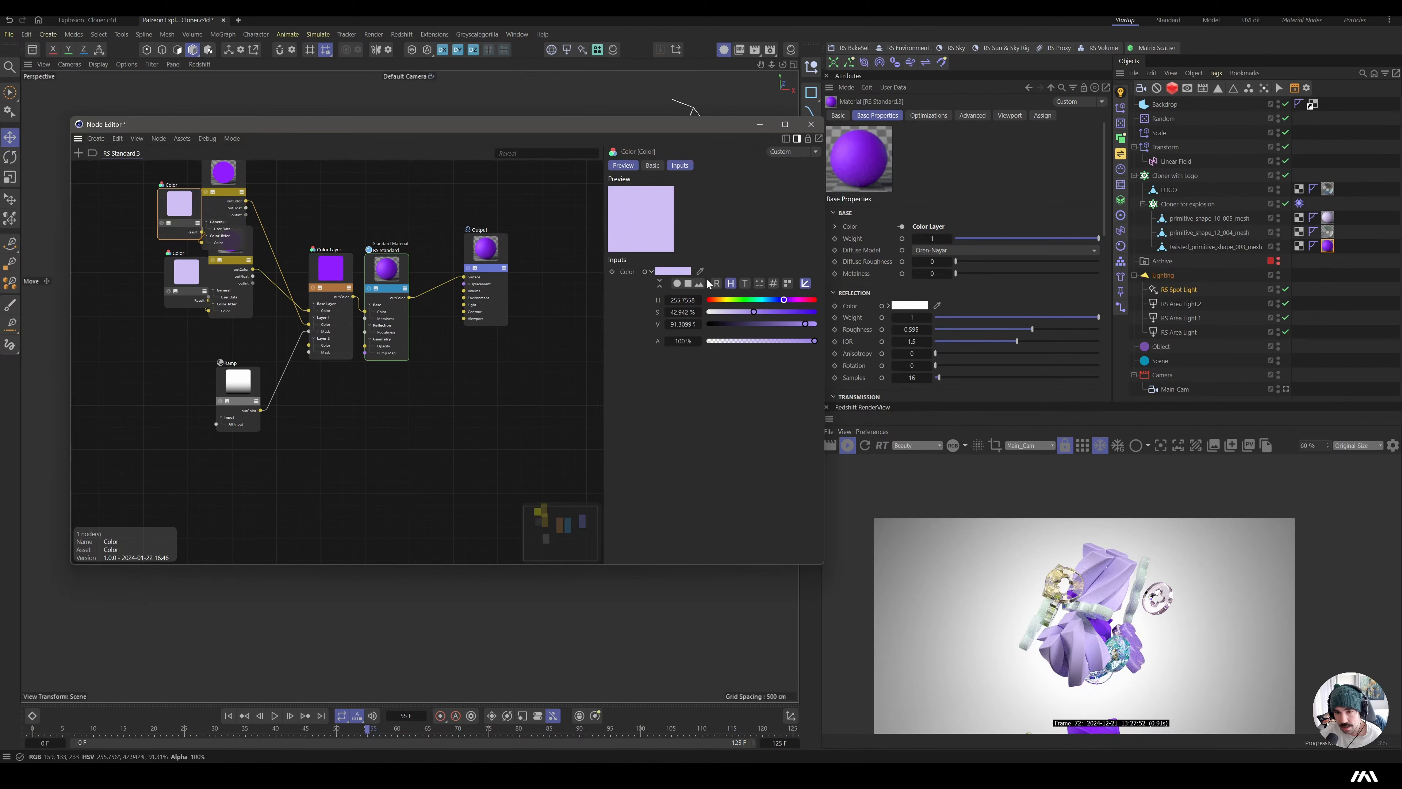
pyautogui.click(789, 285)
pyautogui.click(668, 343)
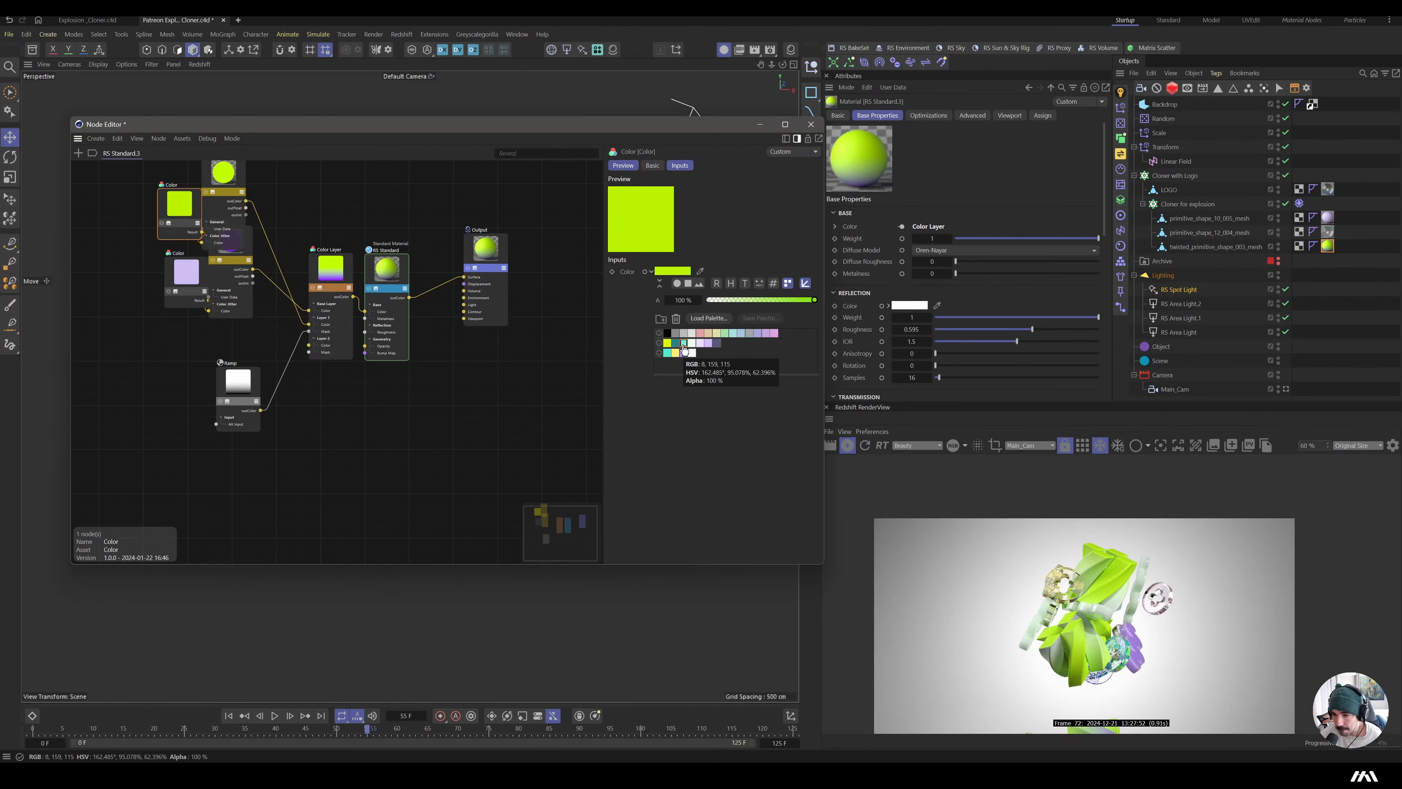
pyautogui.click(684, 345)
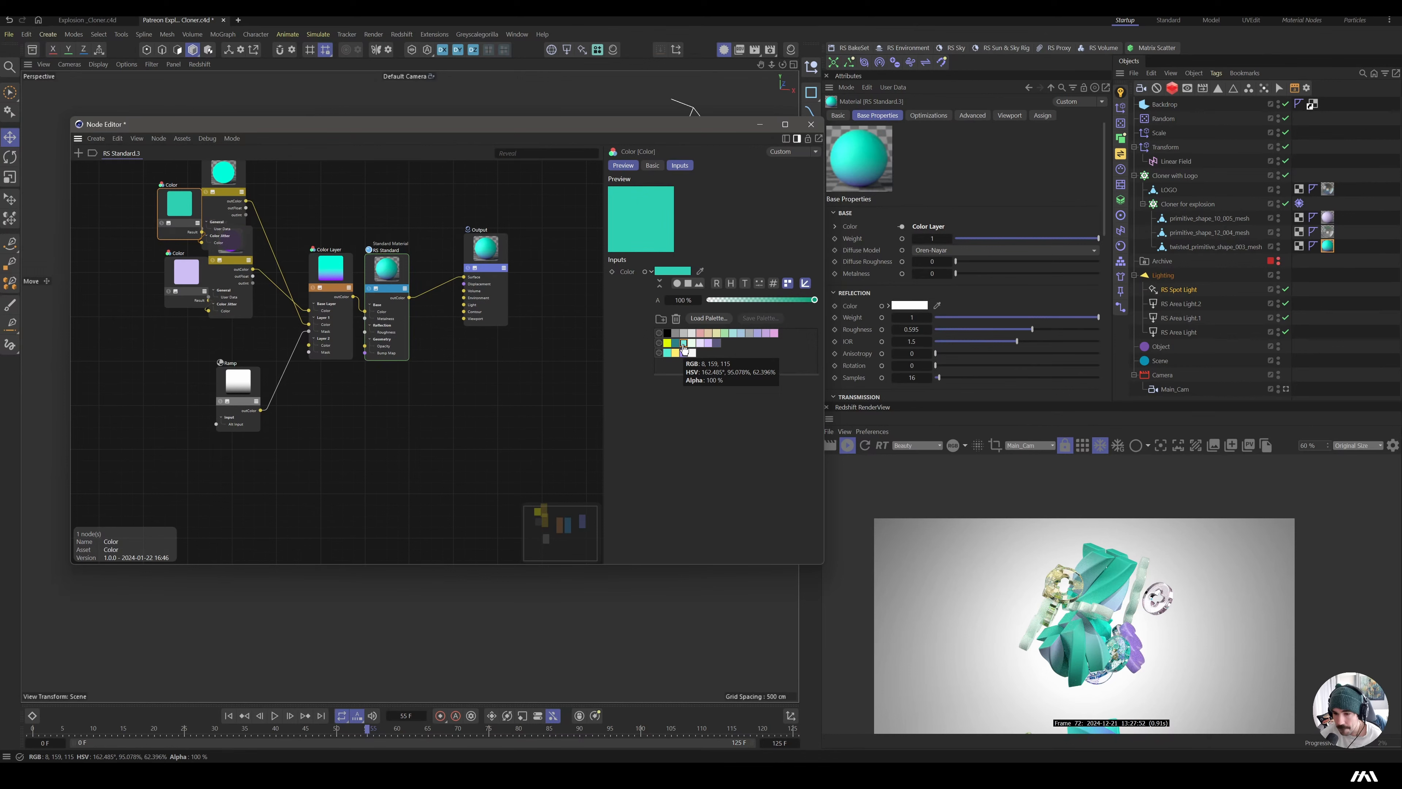
# - Move the Ramp's white knot to about 71%, increase its noise amount, and raise its noise frequency to about 3.8
pyautogui.click(227, 398)
pyautogui.moveTo(721, 493); pyautogui.dragTo(752, 499)
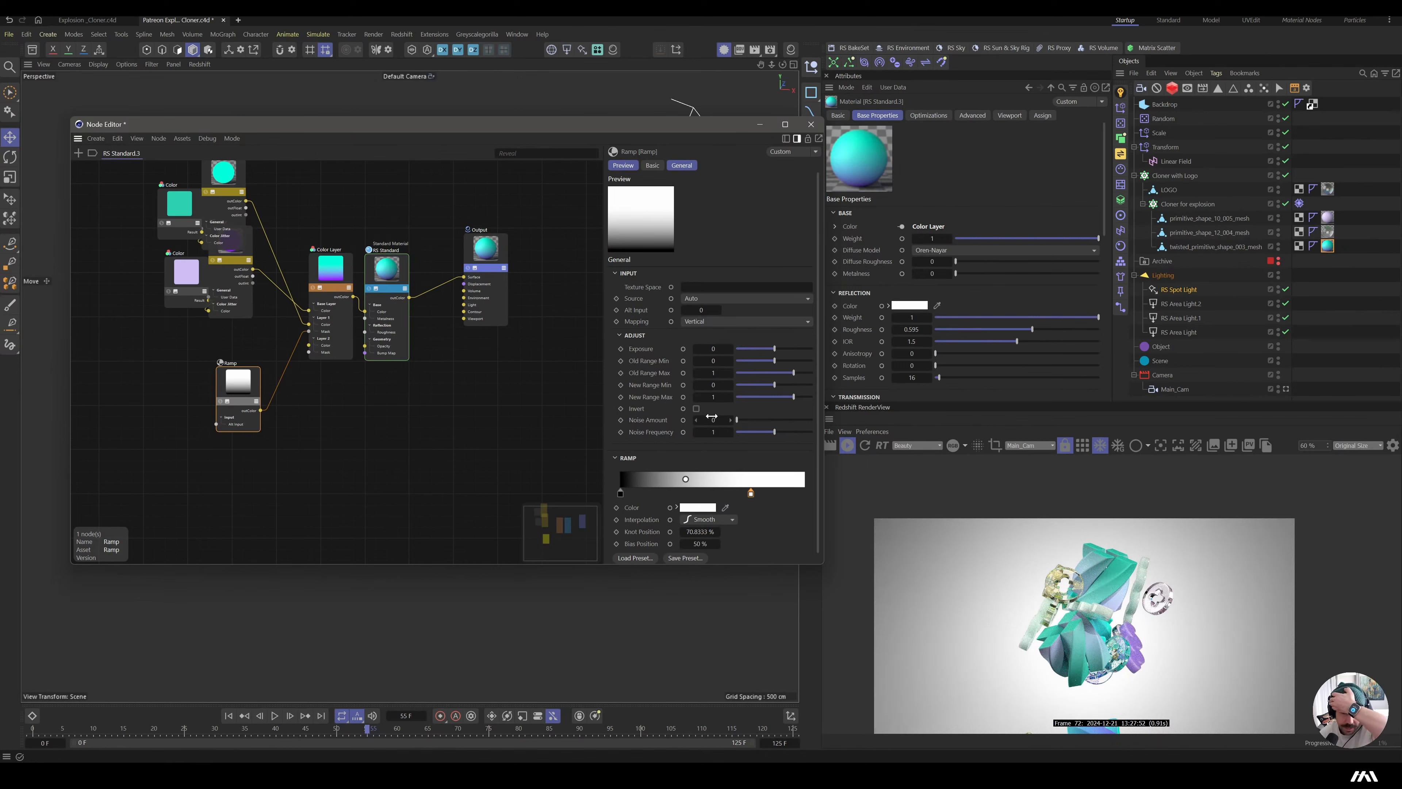
pyautogui.moveTo(733, 420); pyautogui.dragTo(735, 421)
pyautogui.moveTo(743, 423); pyautogui.dragTo(757, 438)
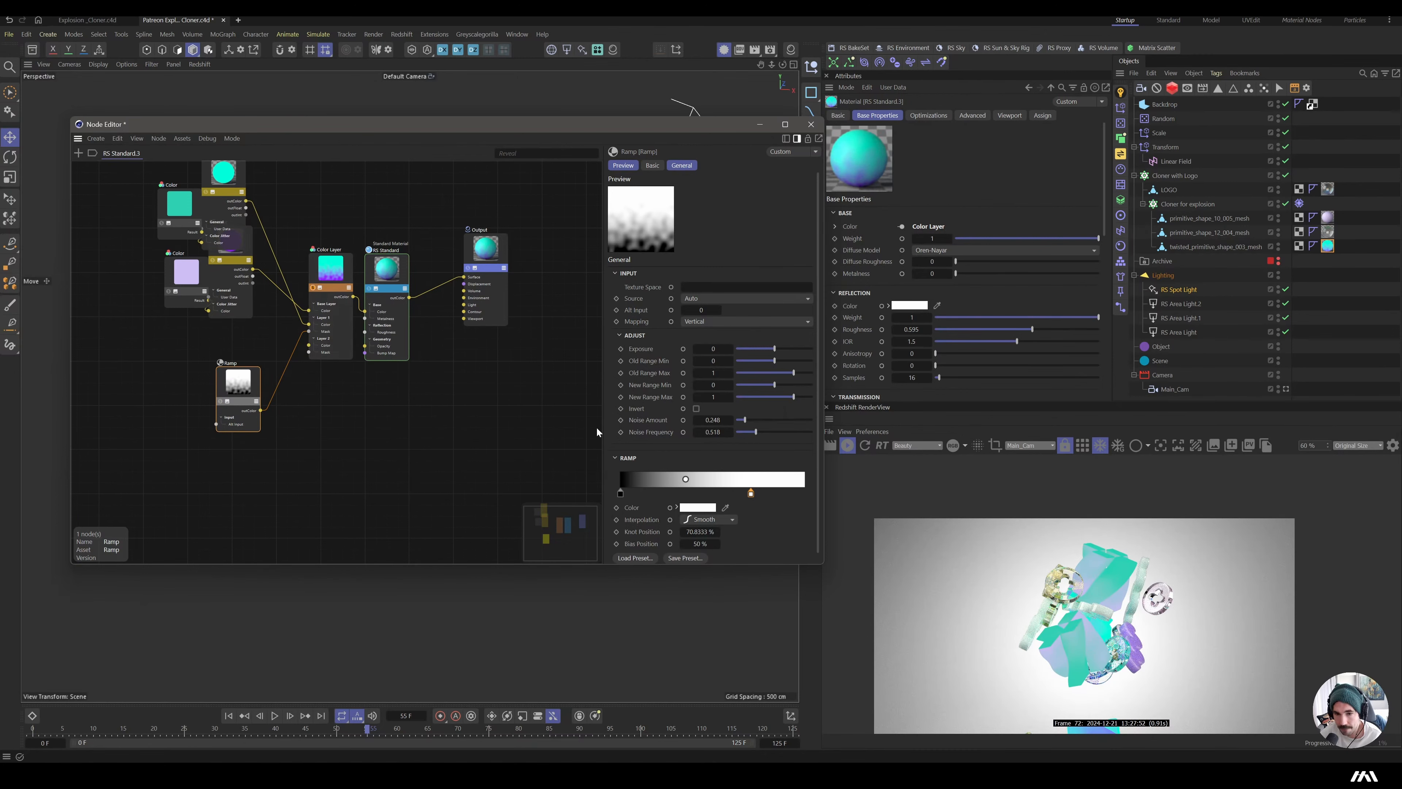
pyautogui.moveTo(755, 432)
pyautogui.mouseDown()
pyautogui.moveTo(788, 436)
pyautogui.moveTo(754, 420)
pyautogui.moveTo(812, 421)
pyautogui.moveTo(727, 431)
pyautogui.moveTo(759, 421)
pyautogui.mouseUp()
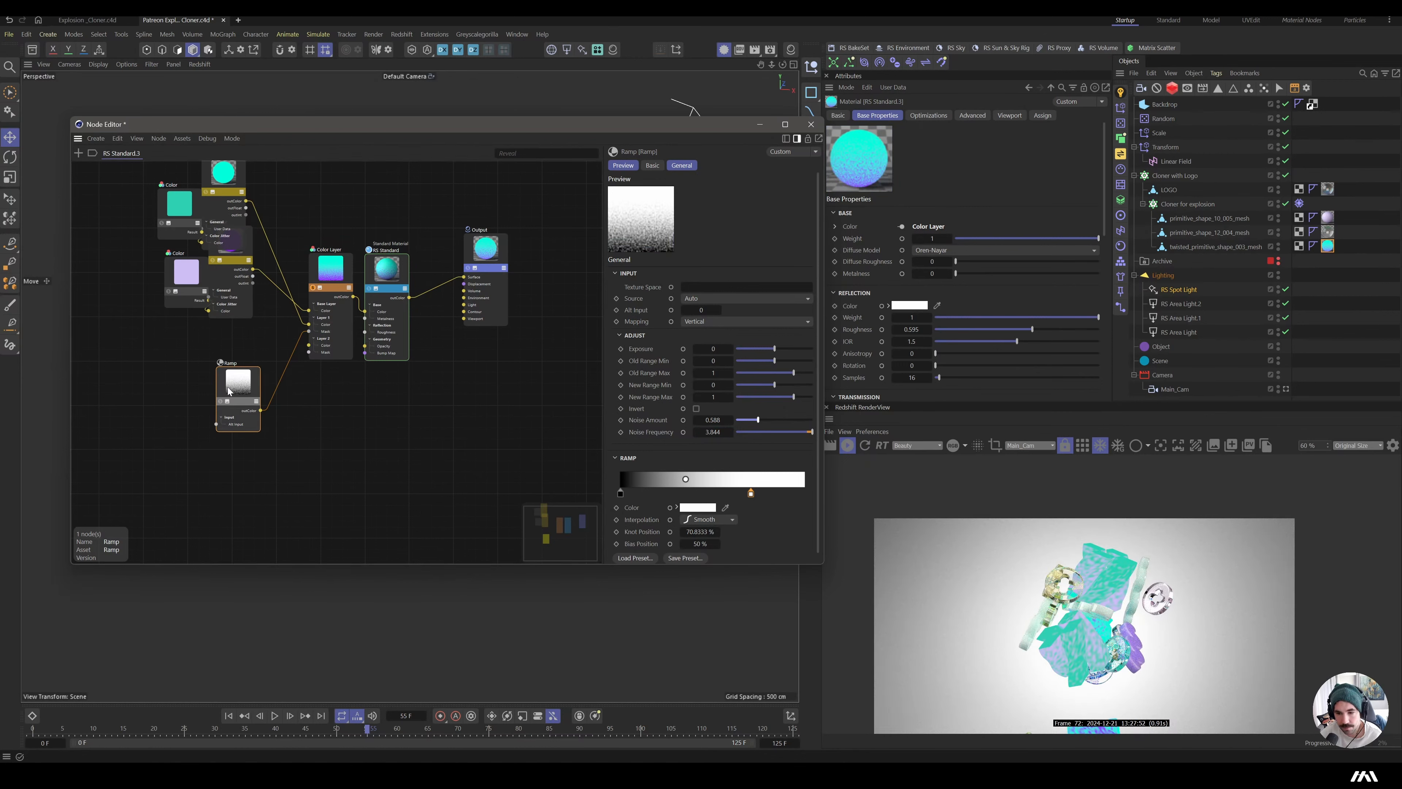
# - Move the Ramp node closer to the other inputs and raise its noise frequency to about 14
pyautogui.moveTo(230, 391); pyautogui.dragTo(196, 359)
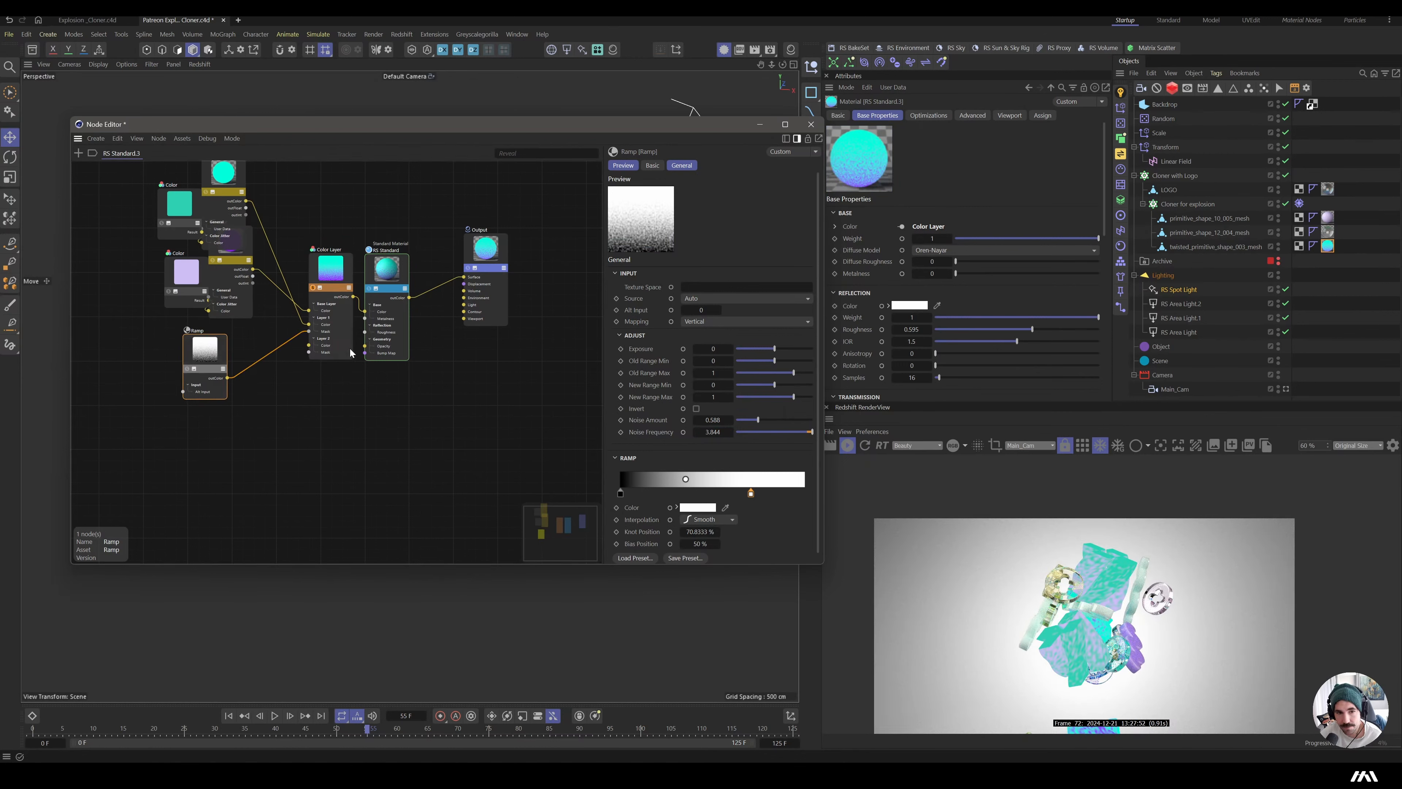
pyautogui.click(331, 273)
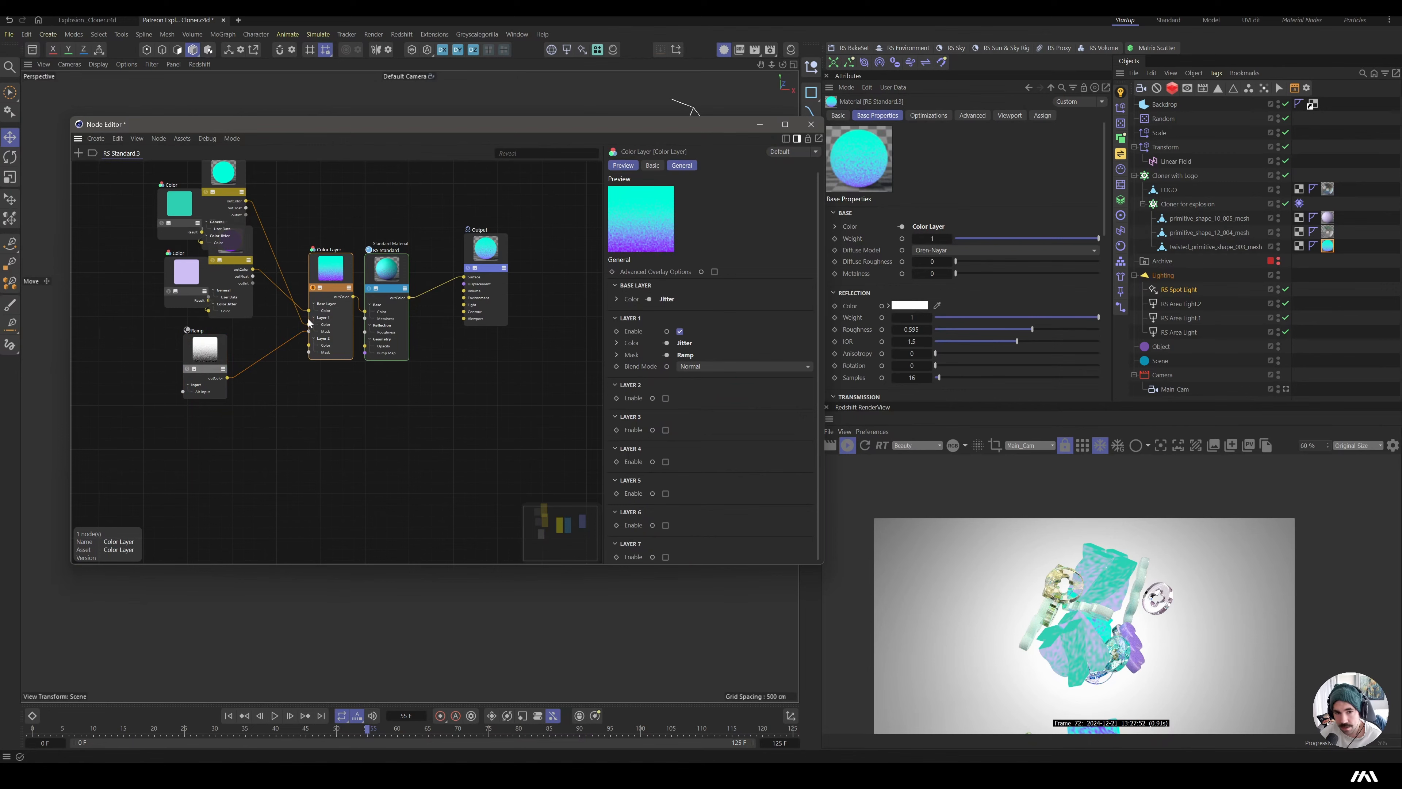
pyautogui.click(220, 356)
pyautogui.moveTo(713, 432); pyautogui.dragTo(736, 432)
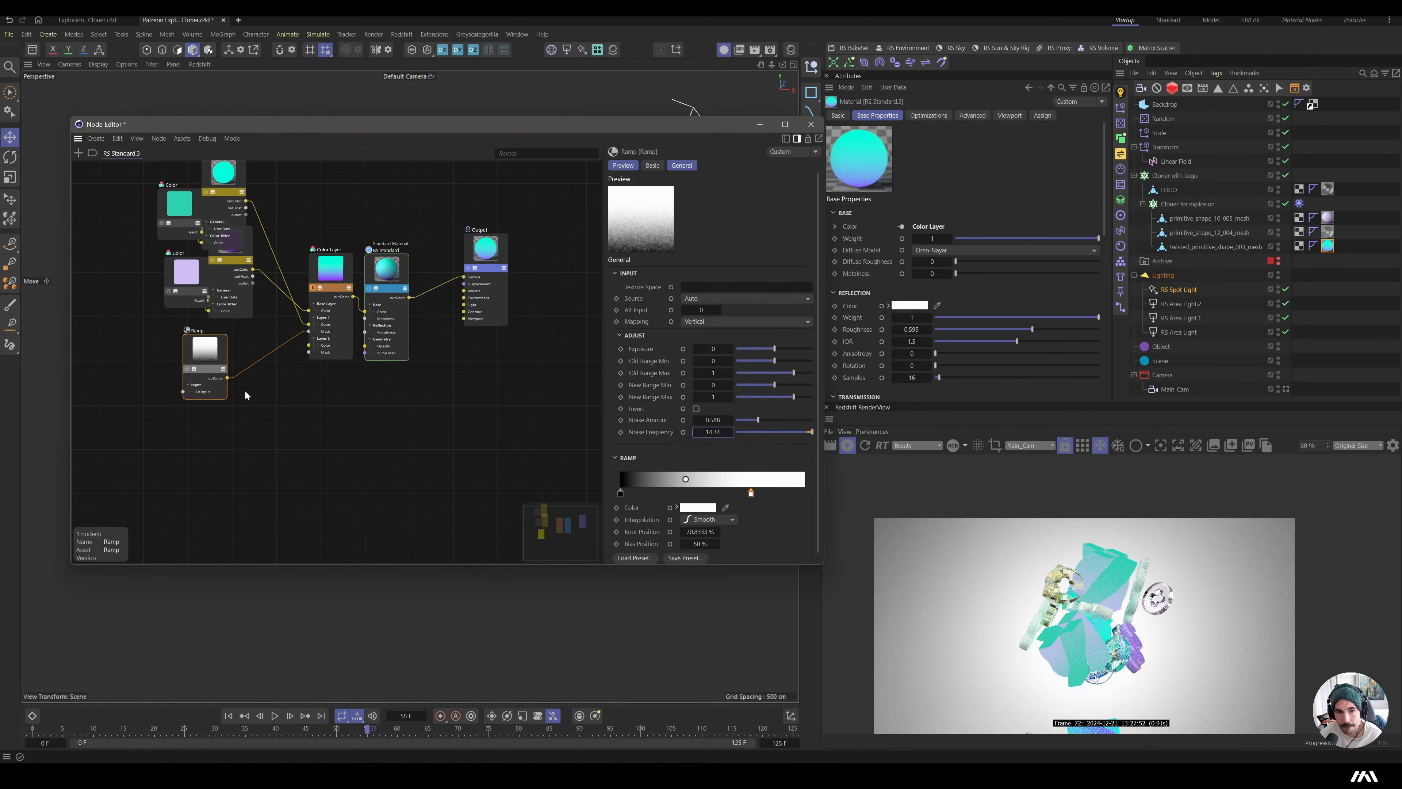
# - Add a second Ramp node, connect it to the Color Layer's Layer 2 mask, and enable Layer 2
pyautogui.doubleClick(220, 432)
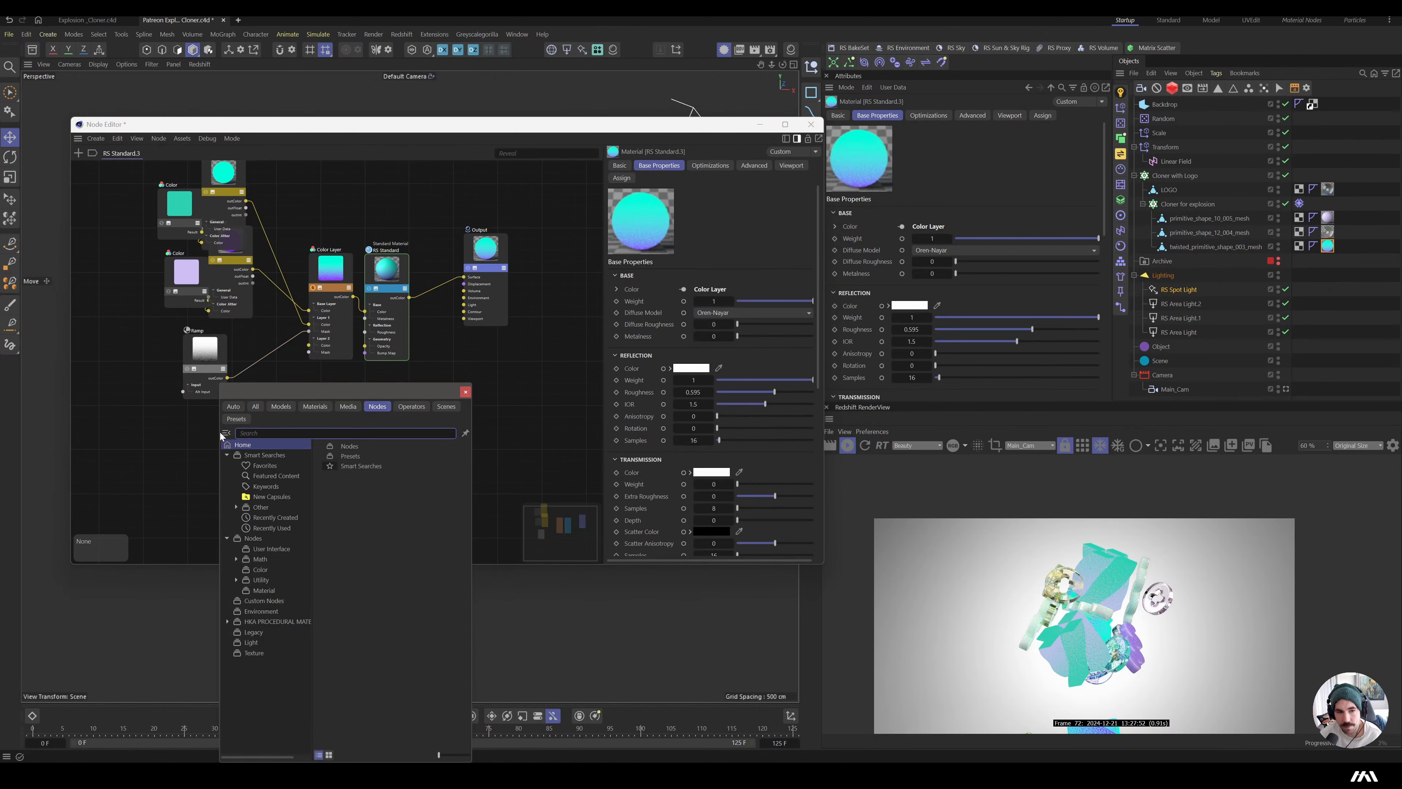
pyautogui.write('r')
pyautogui.write('ramp')
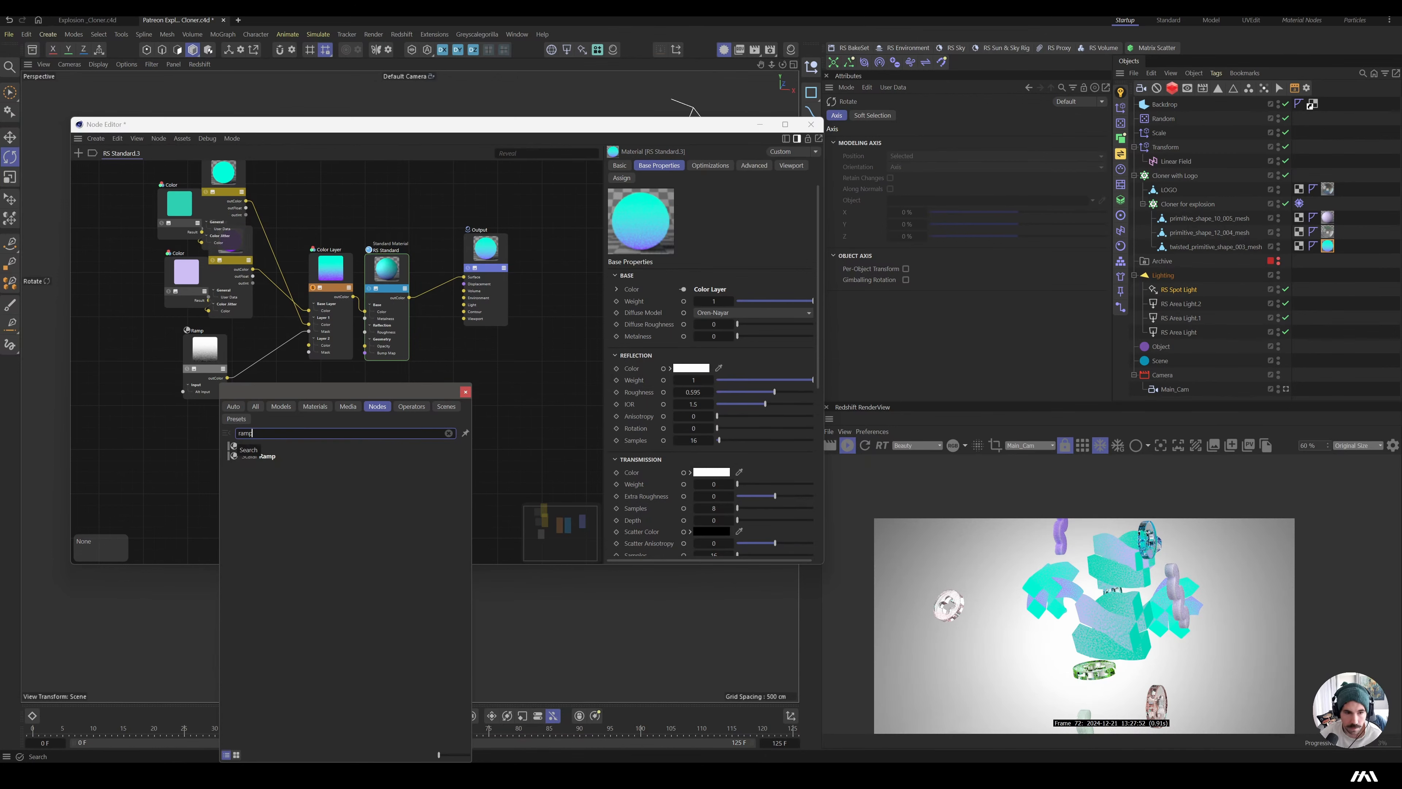
pyautogui.doubleClick(255, 445)
pyautogui.moveTo(203, 444); pyautogui.dragTo(310, 352)
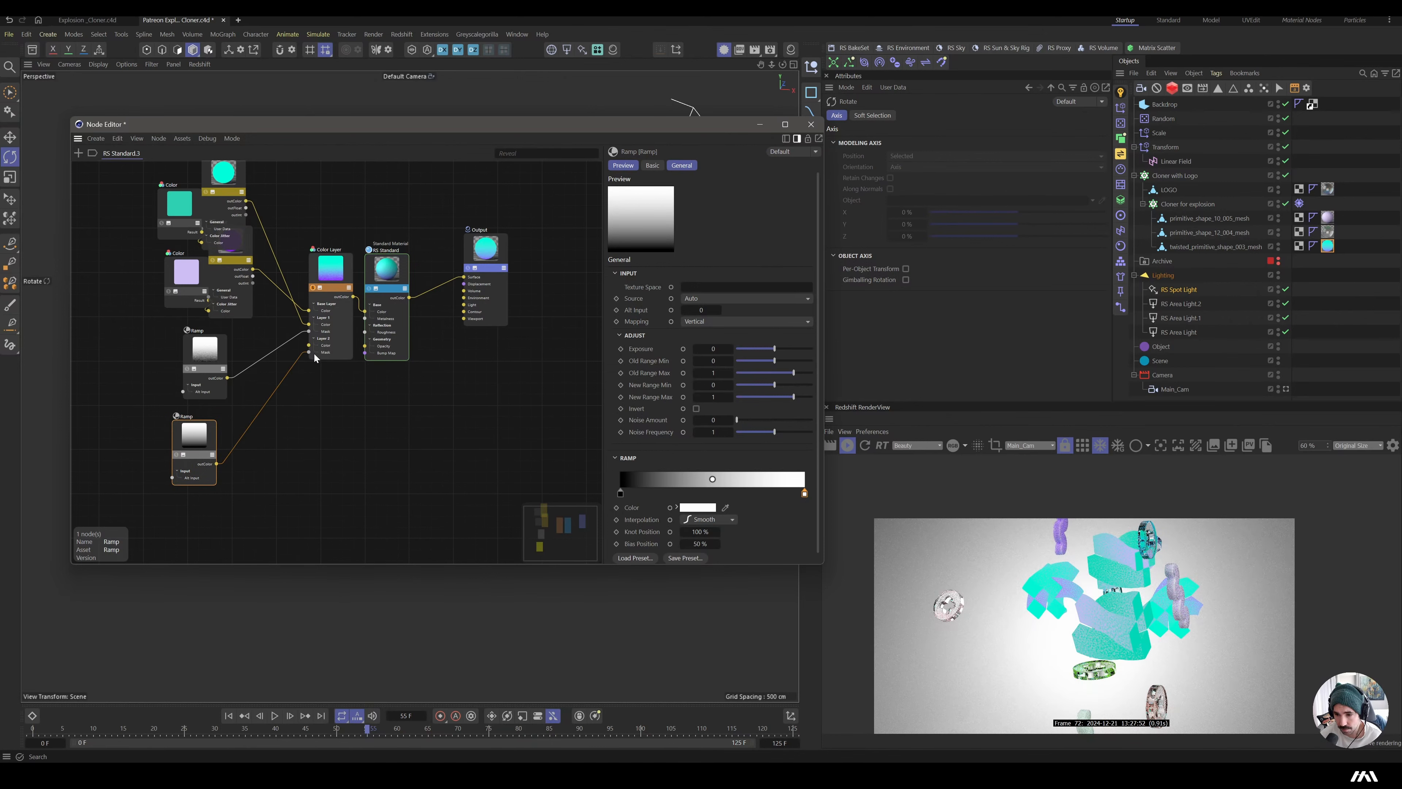
pyautogui.click(334, 273)
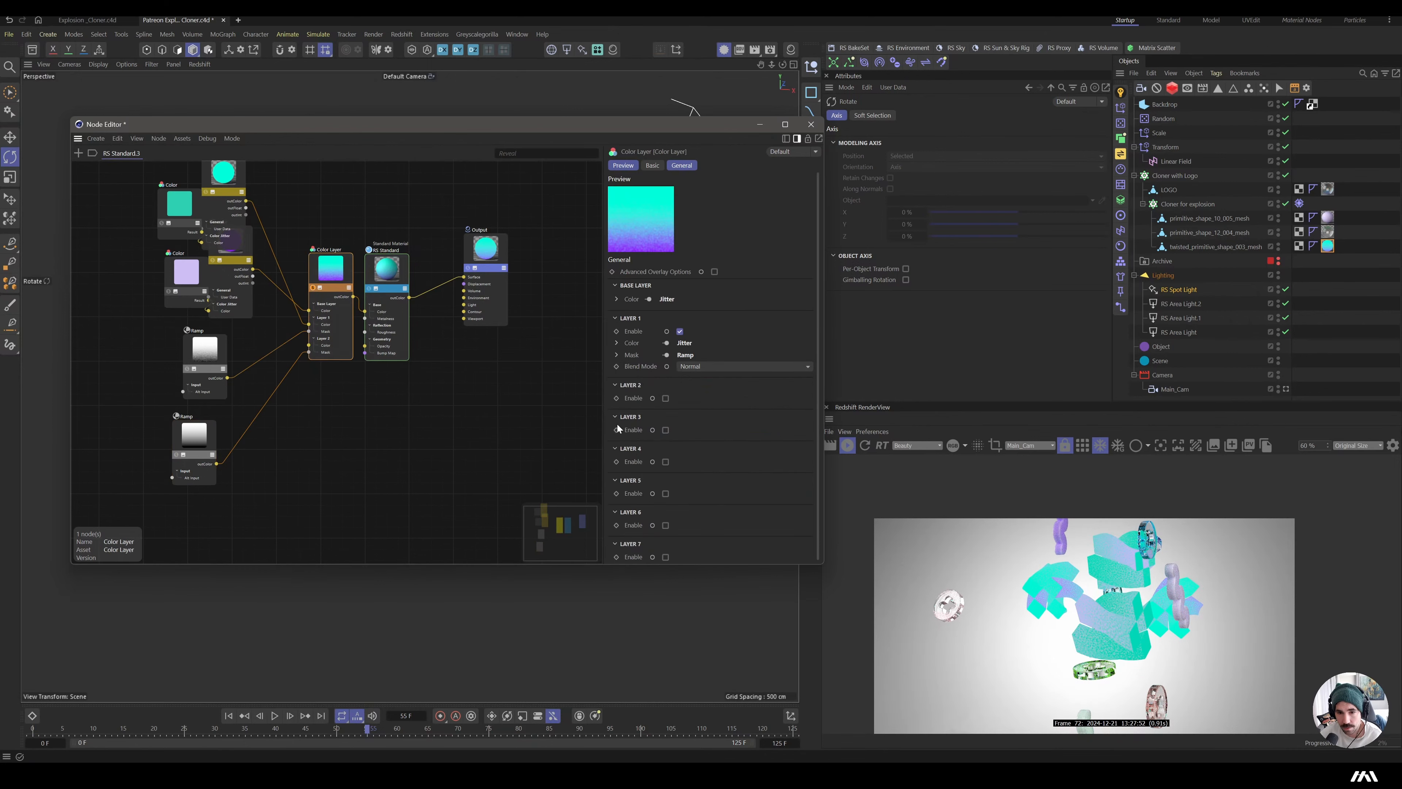
pyautogui.click(666, 398)
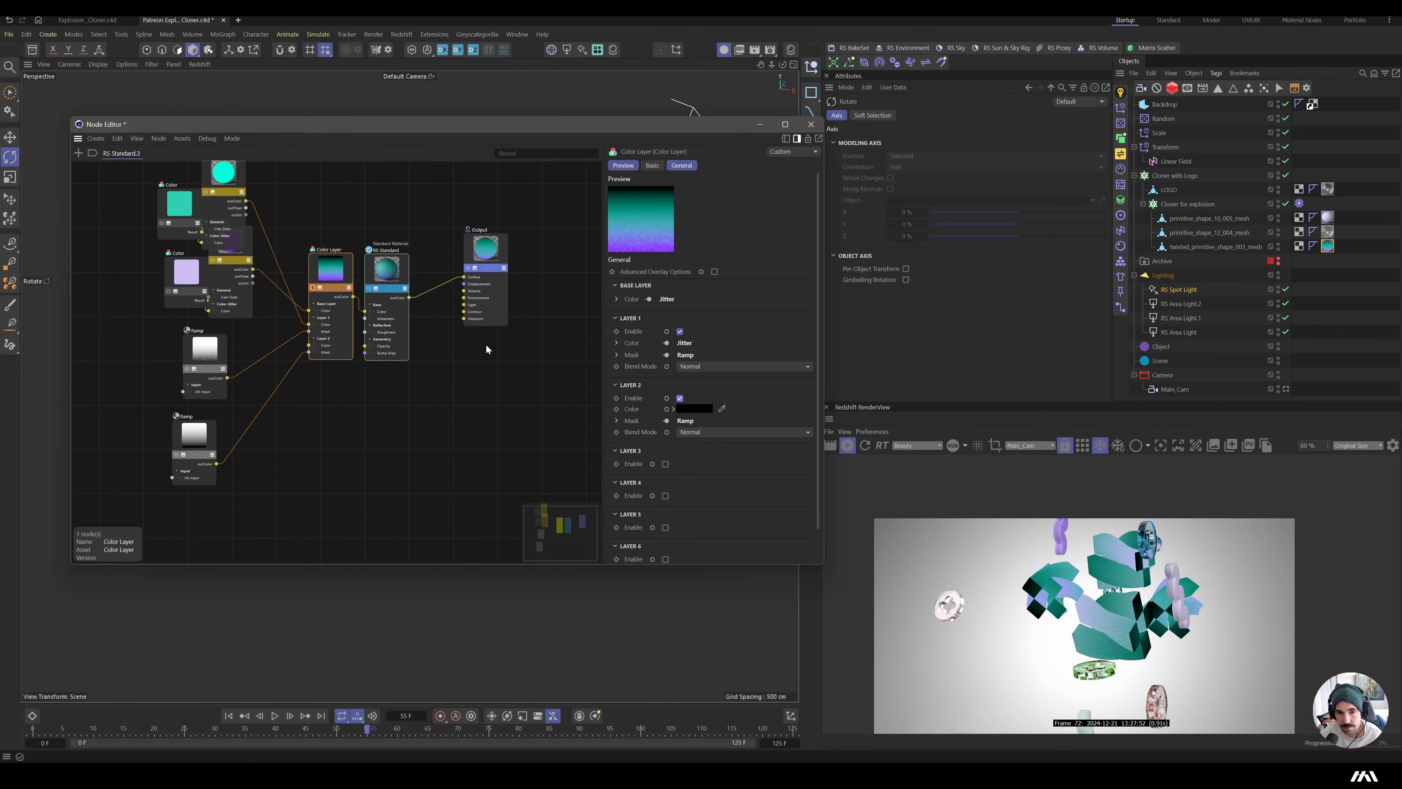
# - Move the second Ramp's white knot to about 55%
pyautogui.click(203, 439)
pyautogui.keyDown('ctrl'); pyautogui.moveTo(621, 493); pyautogui.dragTo(657, 515); pyautogui.keyUp('ctrl')
pyautogui.moveTo(804, 493); pyautogui.dragTo(723, 495)
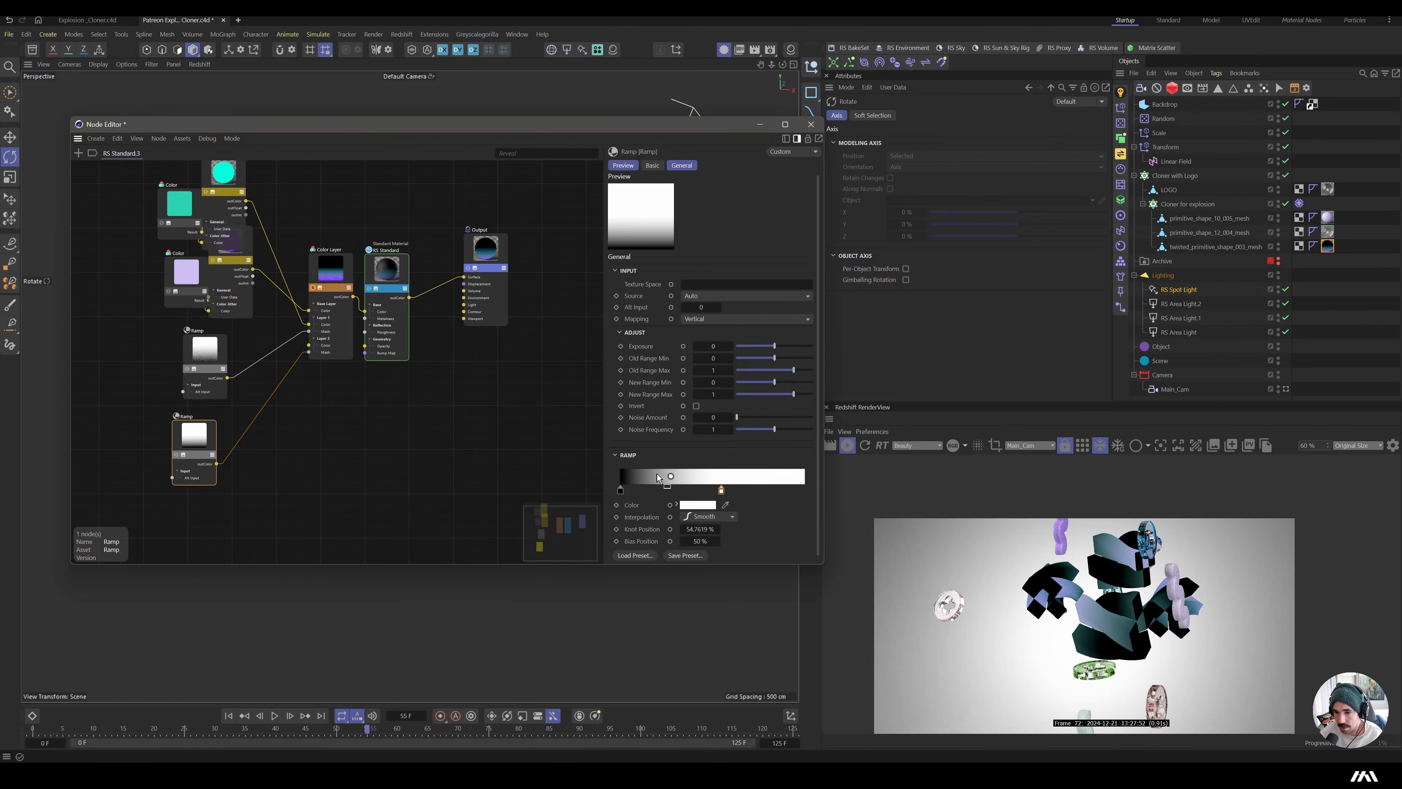
# - Duplicate the teal Color and Jitter pair into the Color Layer's Layer 2 color, and give the copied Color node the purple swatch
pyautogui.moveTo(205, 435); pyautogui.dragTo(287, 449)
pyautogui.click(229, 182)
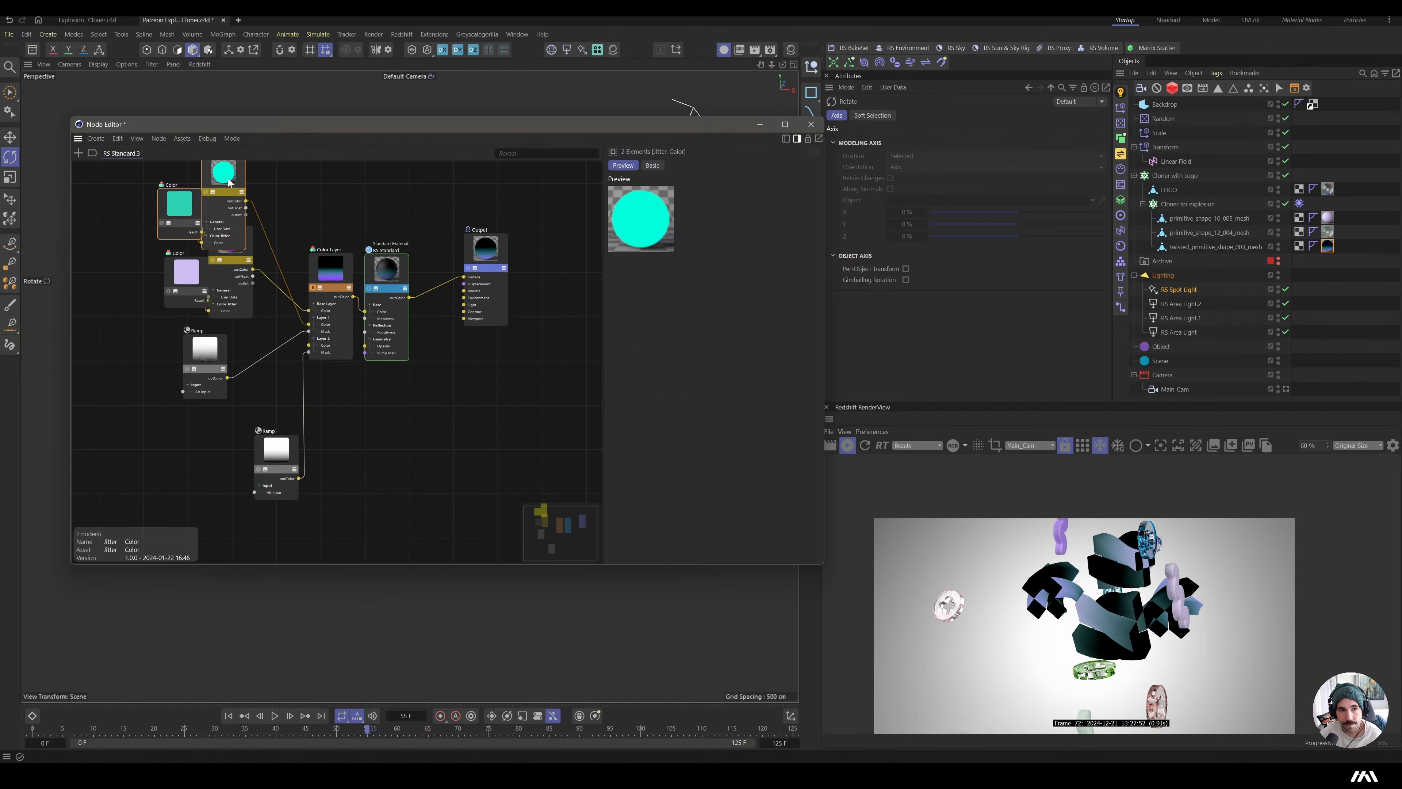
pyautogui.keyDown('ctrl'); pyautogui.moveTo(229, 179); pyautogui.dragTo(309, 345); pyautogui.keyUp('ctrl')
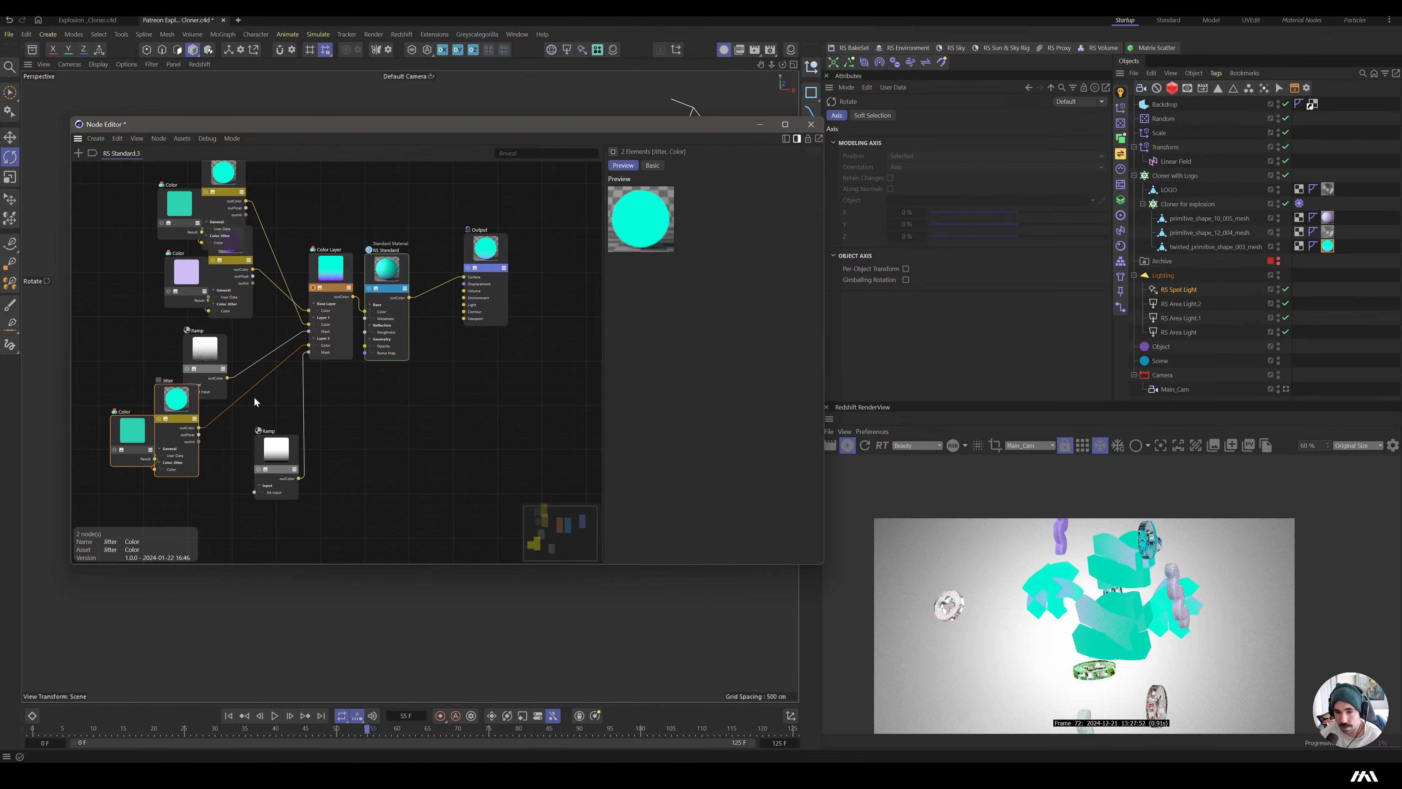
pyautogui.keyDown('ctrl'); pyautogui.click(164, 418); pyautogui.keyUp('ctrl')
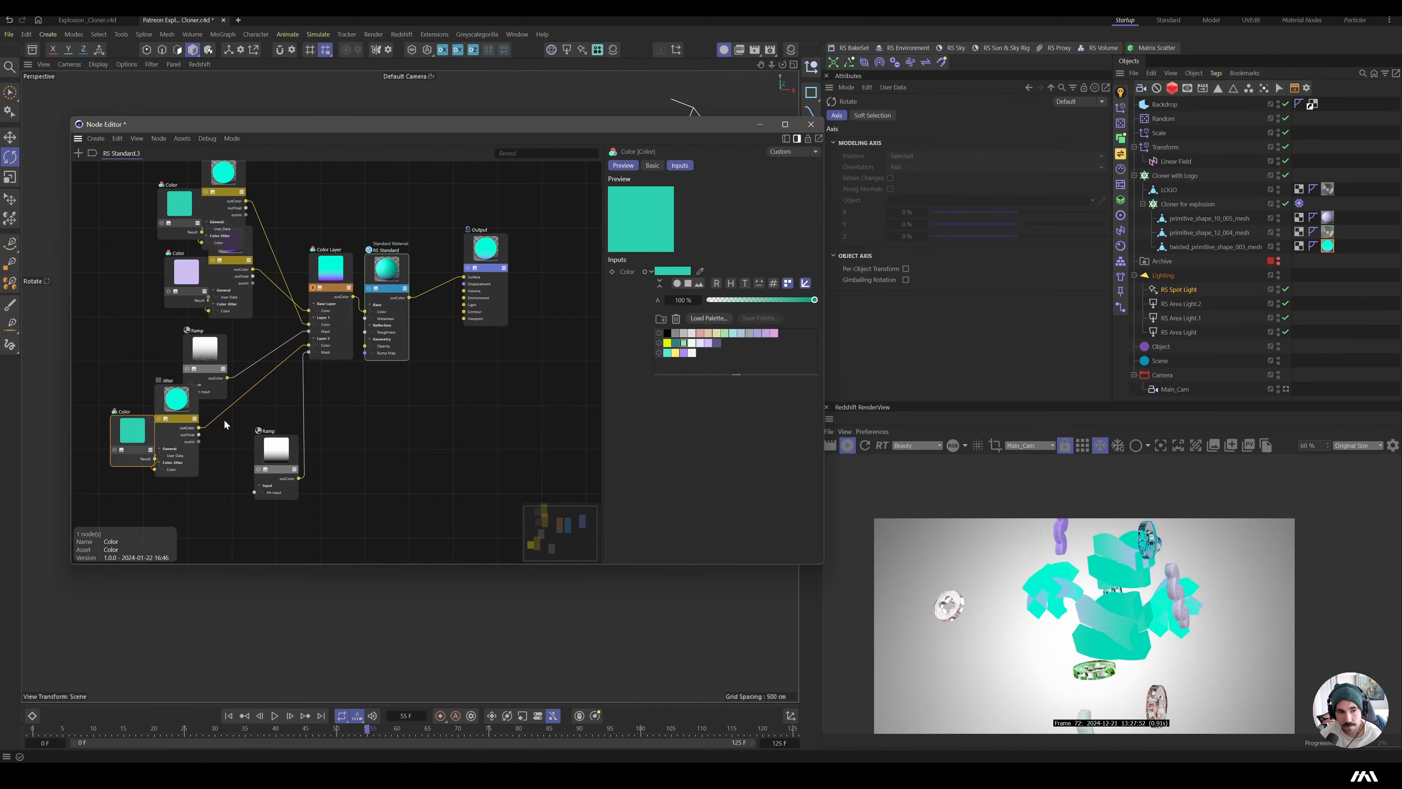
pyautogui.click(708, 343)
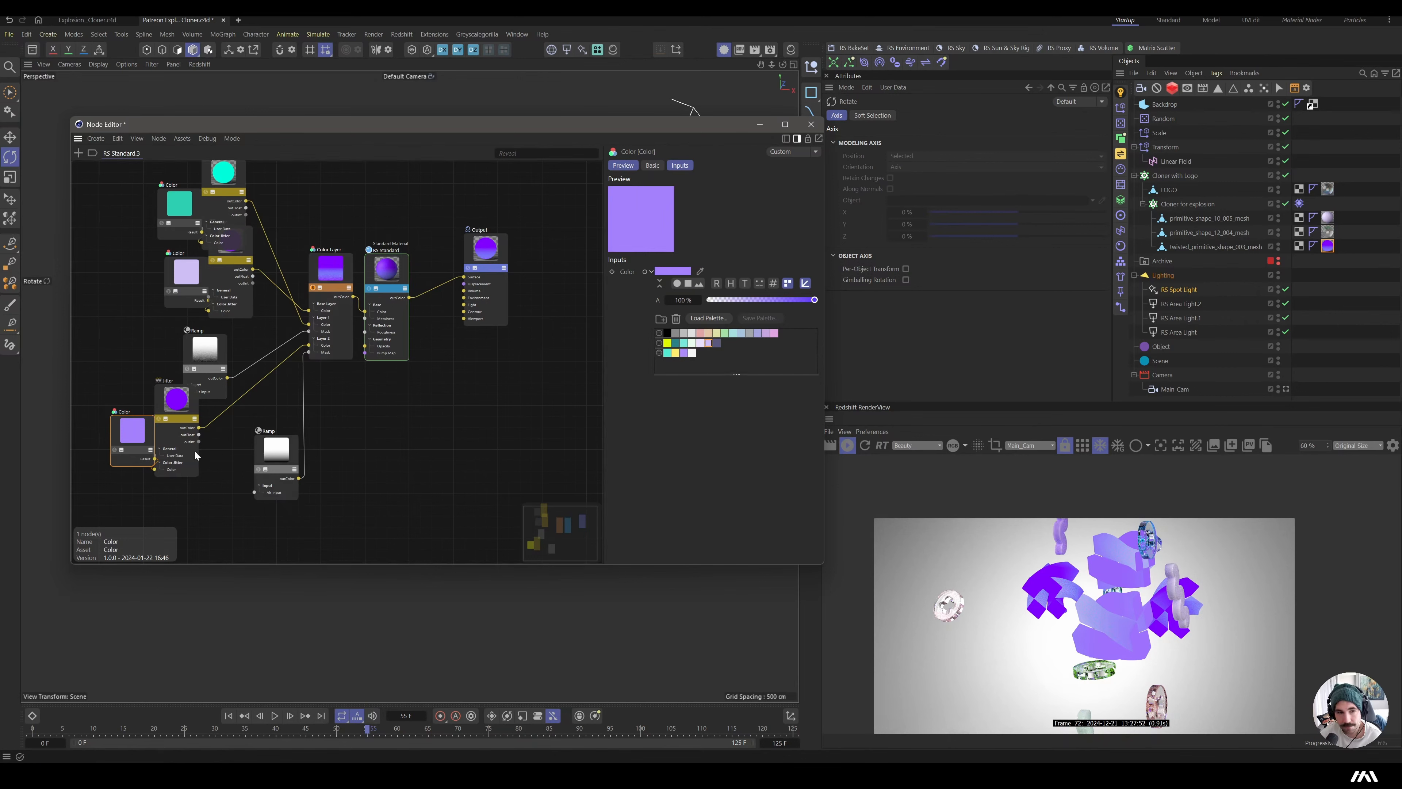
# - Spread out the copied Color and Jitter nodes and try a teal-blue swatch on that Color node before restoring the purple one
pyautogui.moveTo(134, 443); pyautogui.dragTo(191, 472)
pyautogui.click(124, 444)
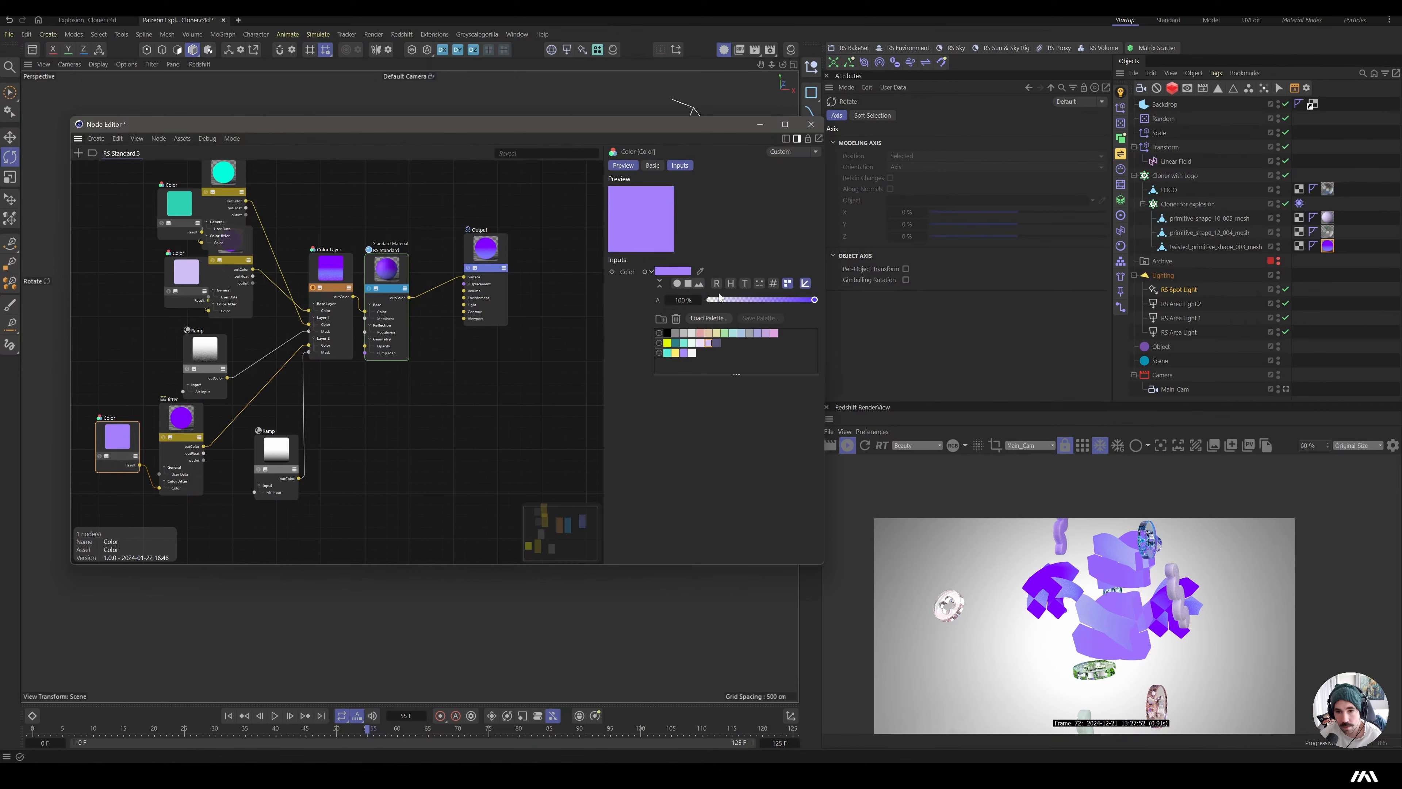
pyautogui.click(733, 333)
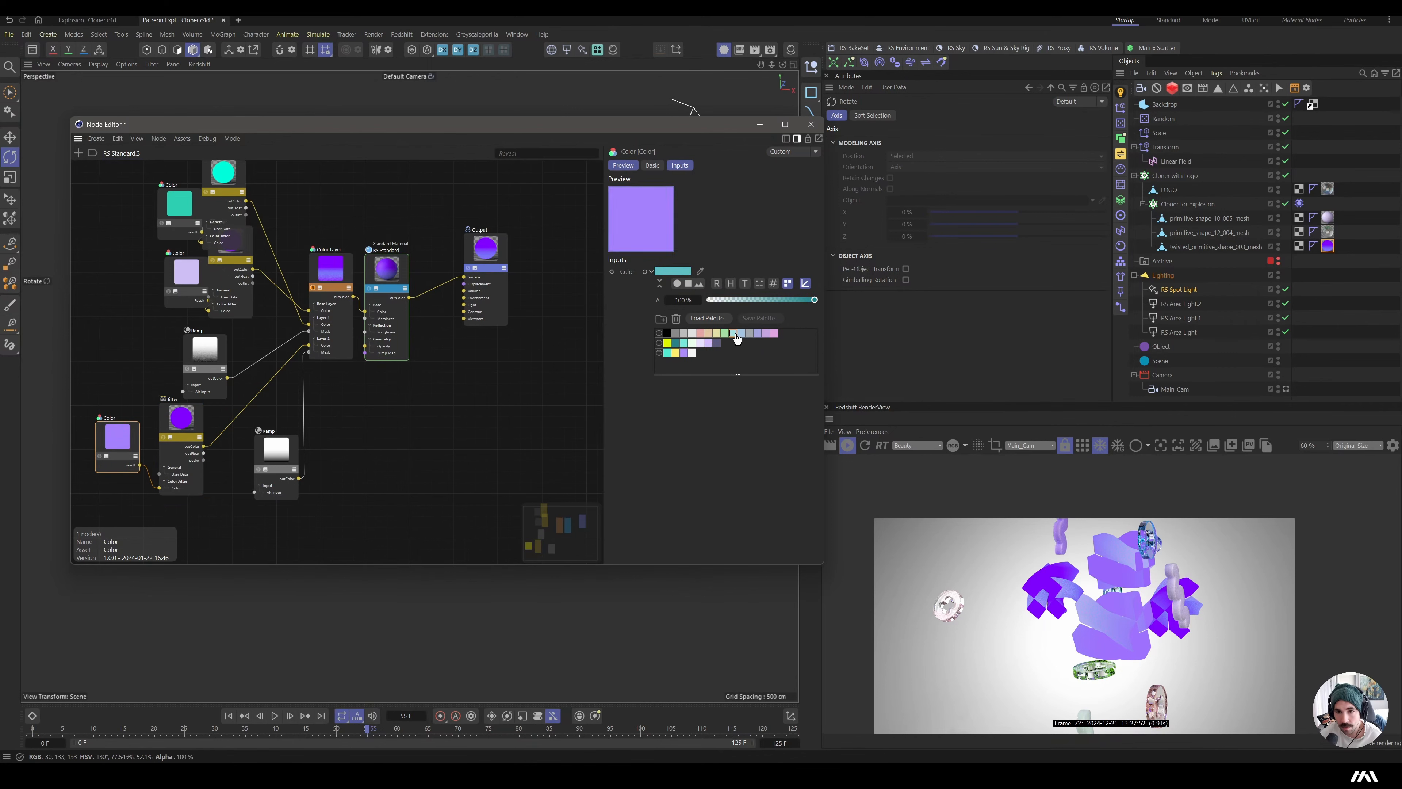
pyautogui.click(709, 343)
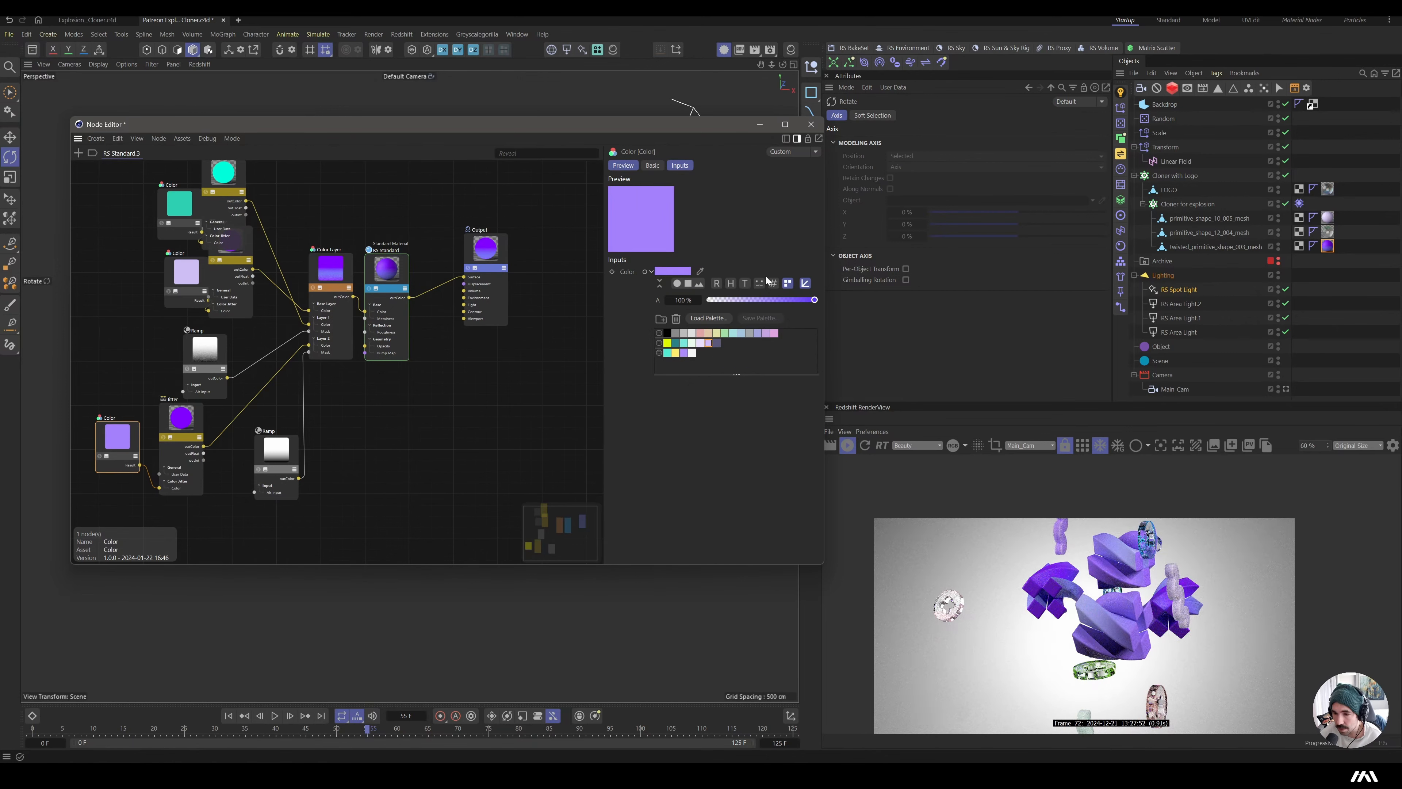
# - Set the first Ramp node's noise frequency to about 15 and its noise amount to about 0.32
pyautogui.scroll(4, 1123, 563)
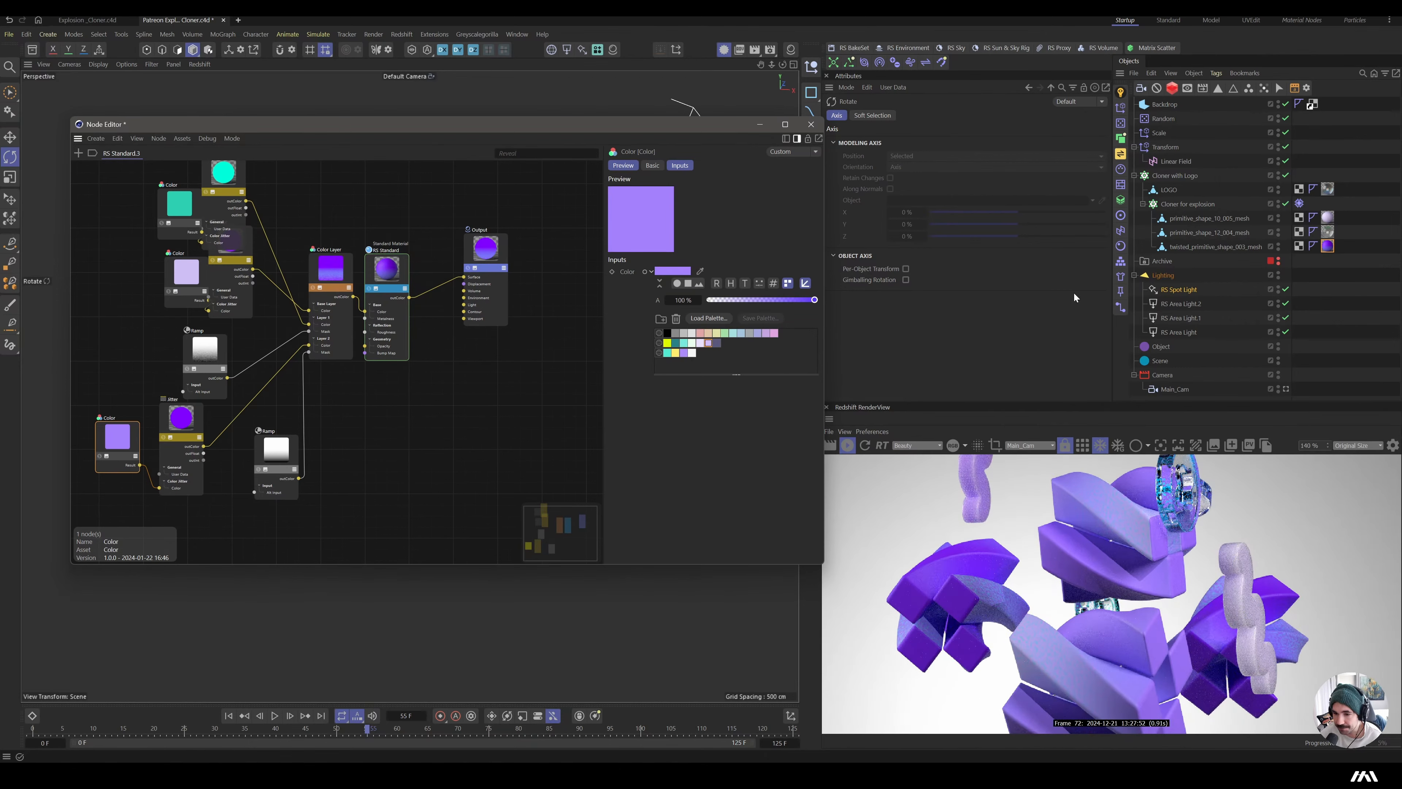
pyautogui.click(203, 362)
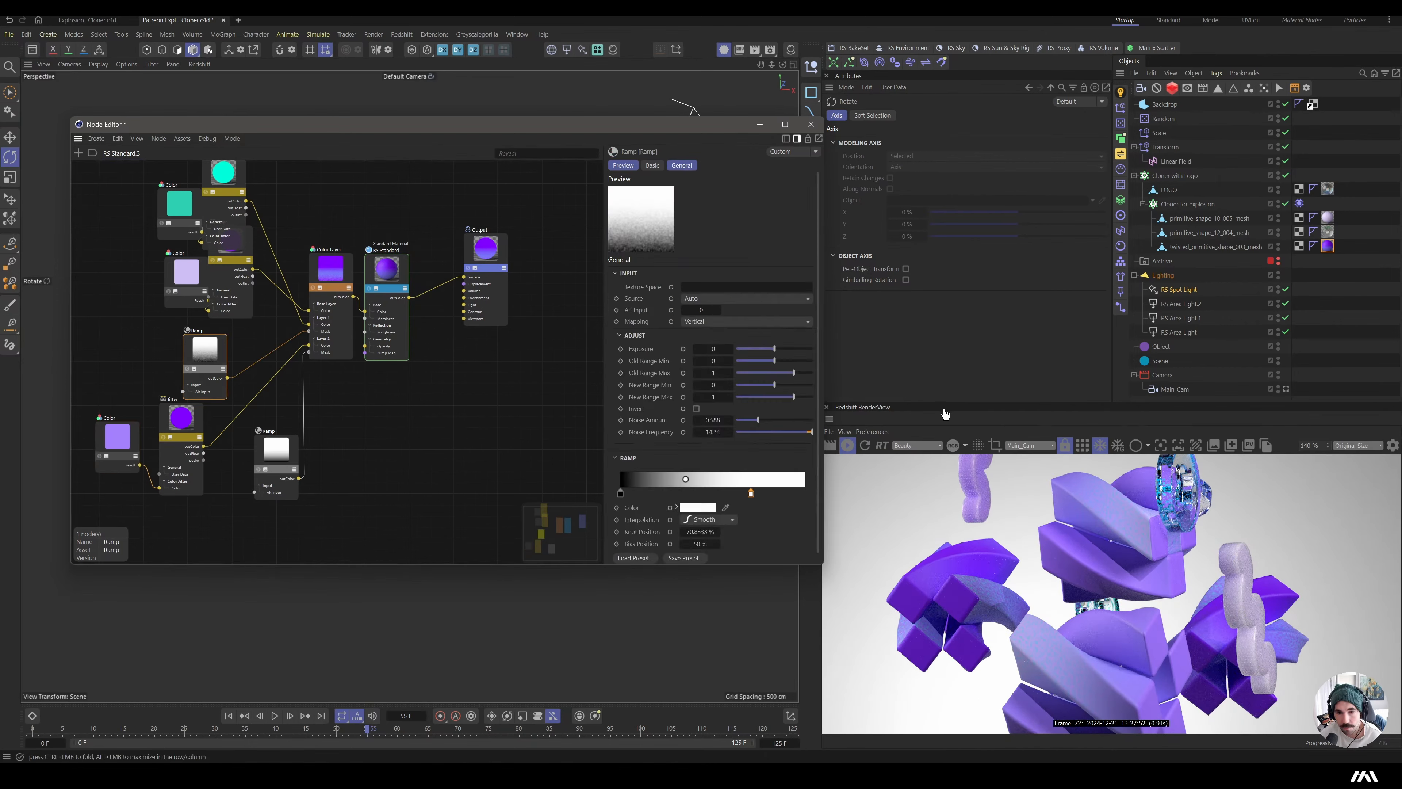
pyautogui.moveTo(712, 433); pyautogui.dragTo(721, 431)
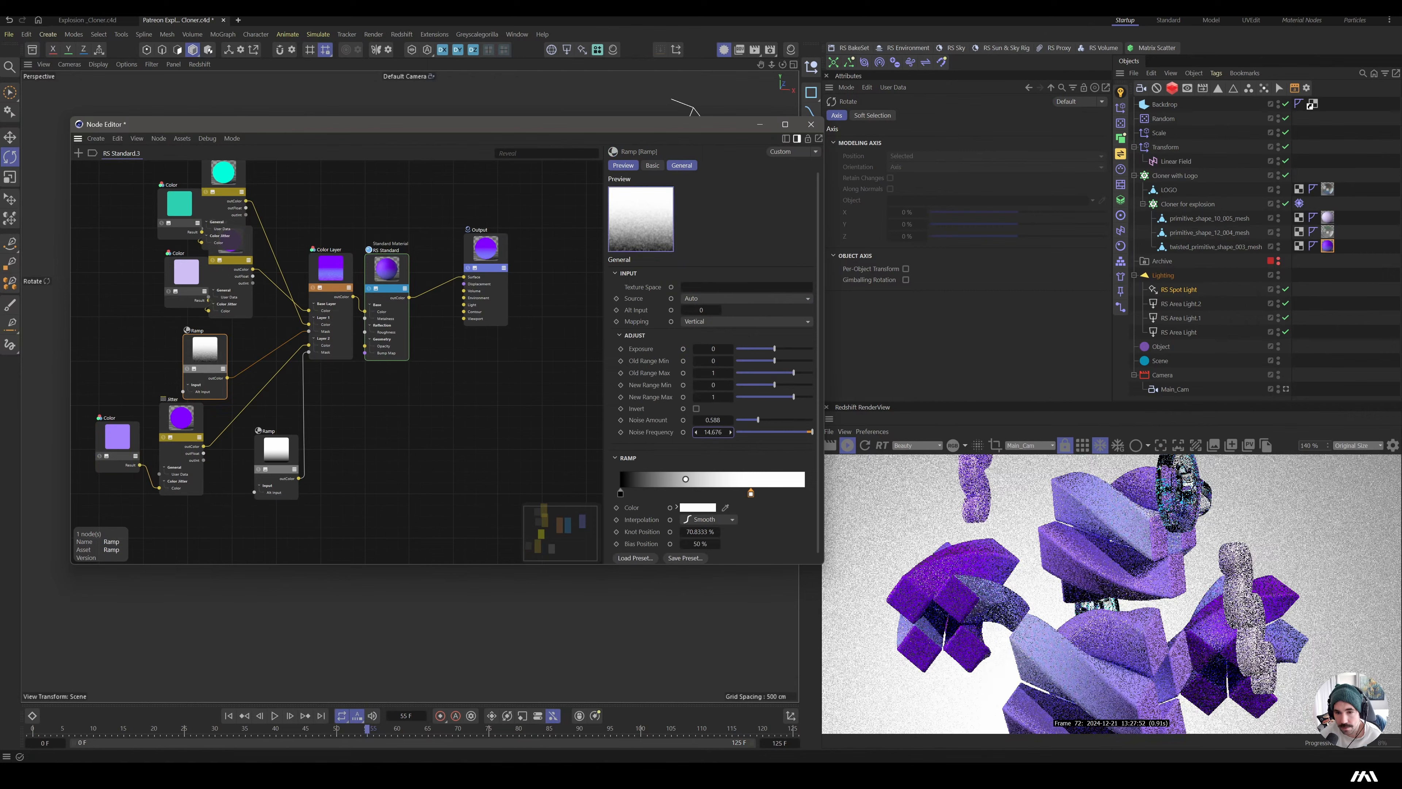
pyautogui.click(750, 421)
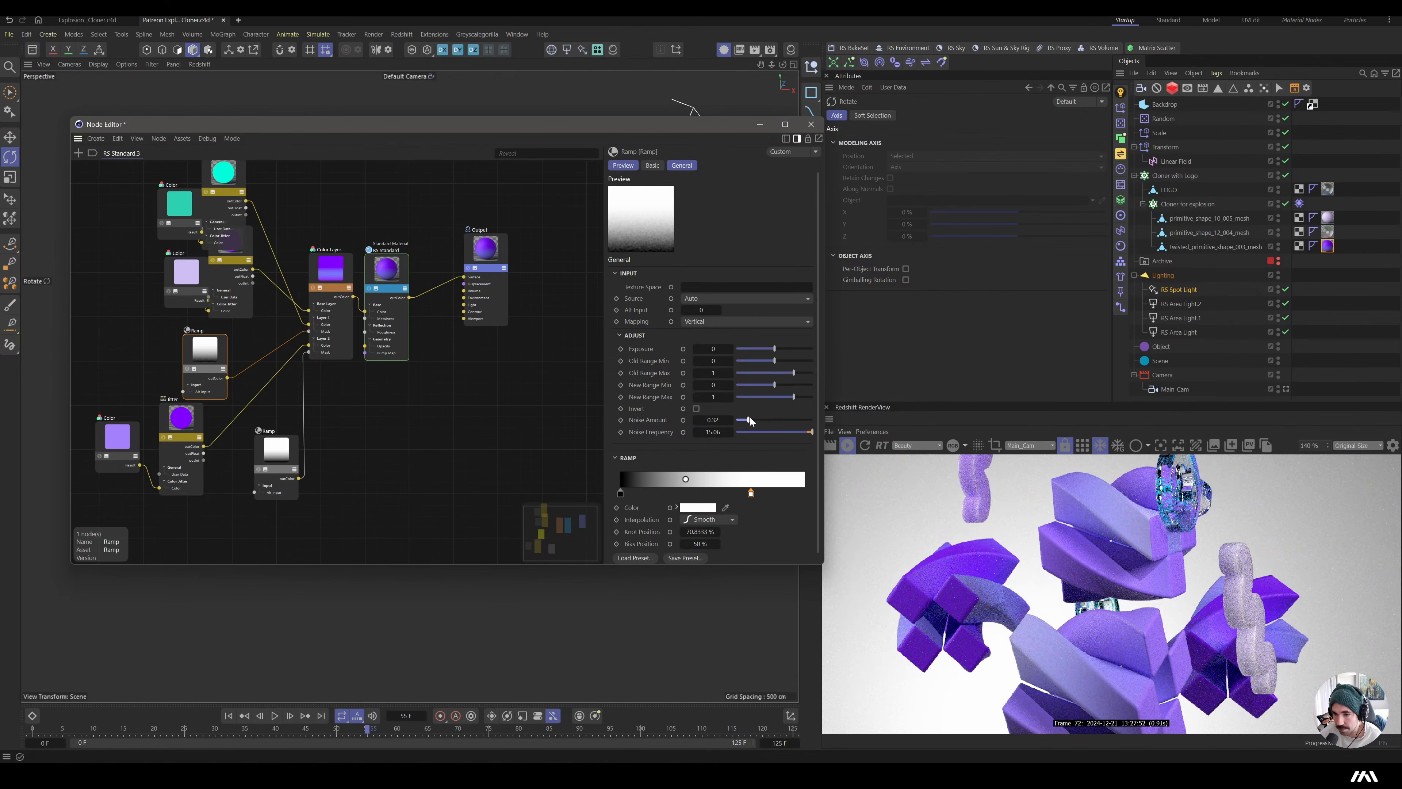
# - Give the lavender Color node the teal swatch and shift the lower purple Color node to blue-violet, about H 242°, S 70%, V 91%
pyautogui.click(202, 283)
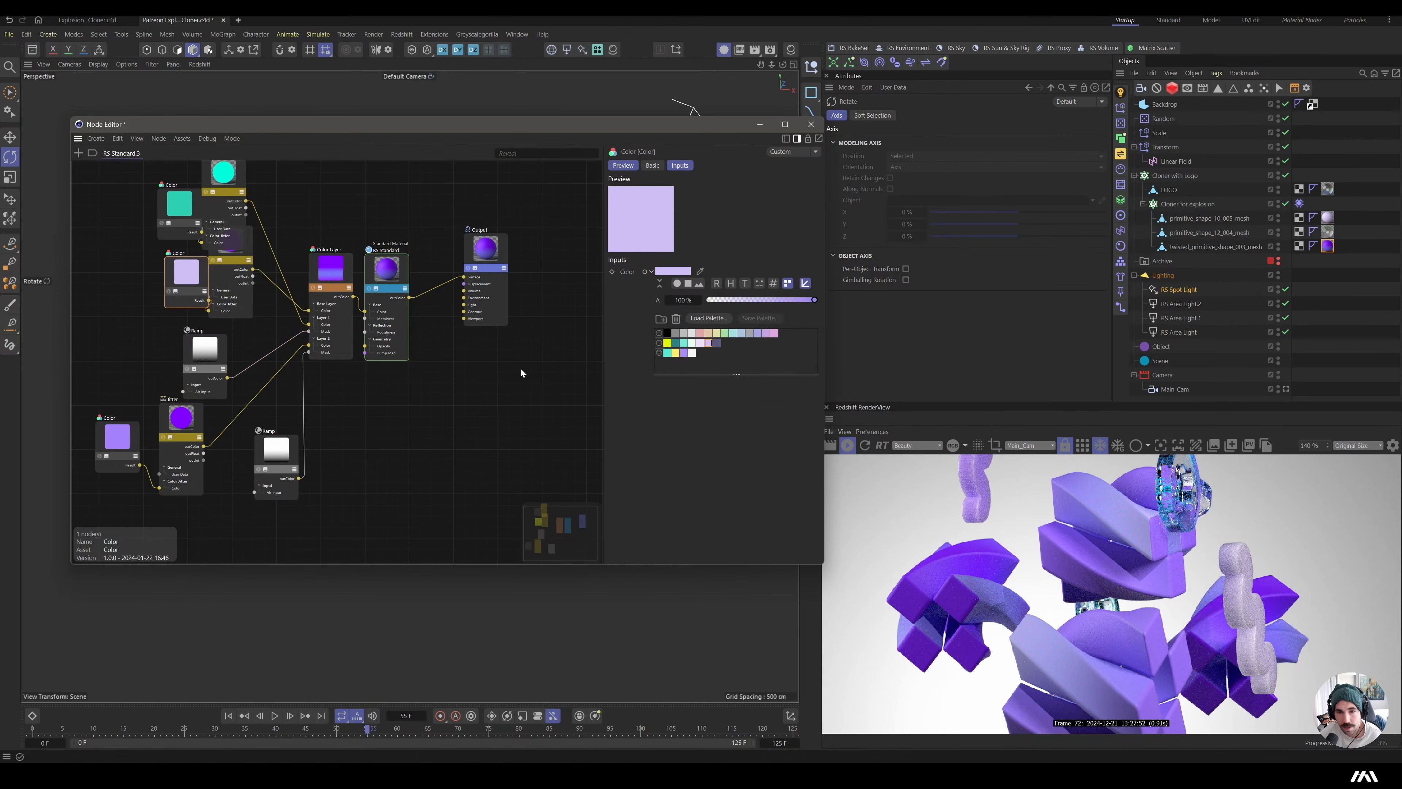
pyautogui.click(684, 345)
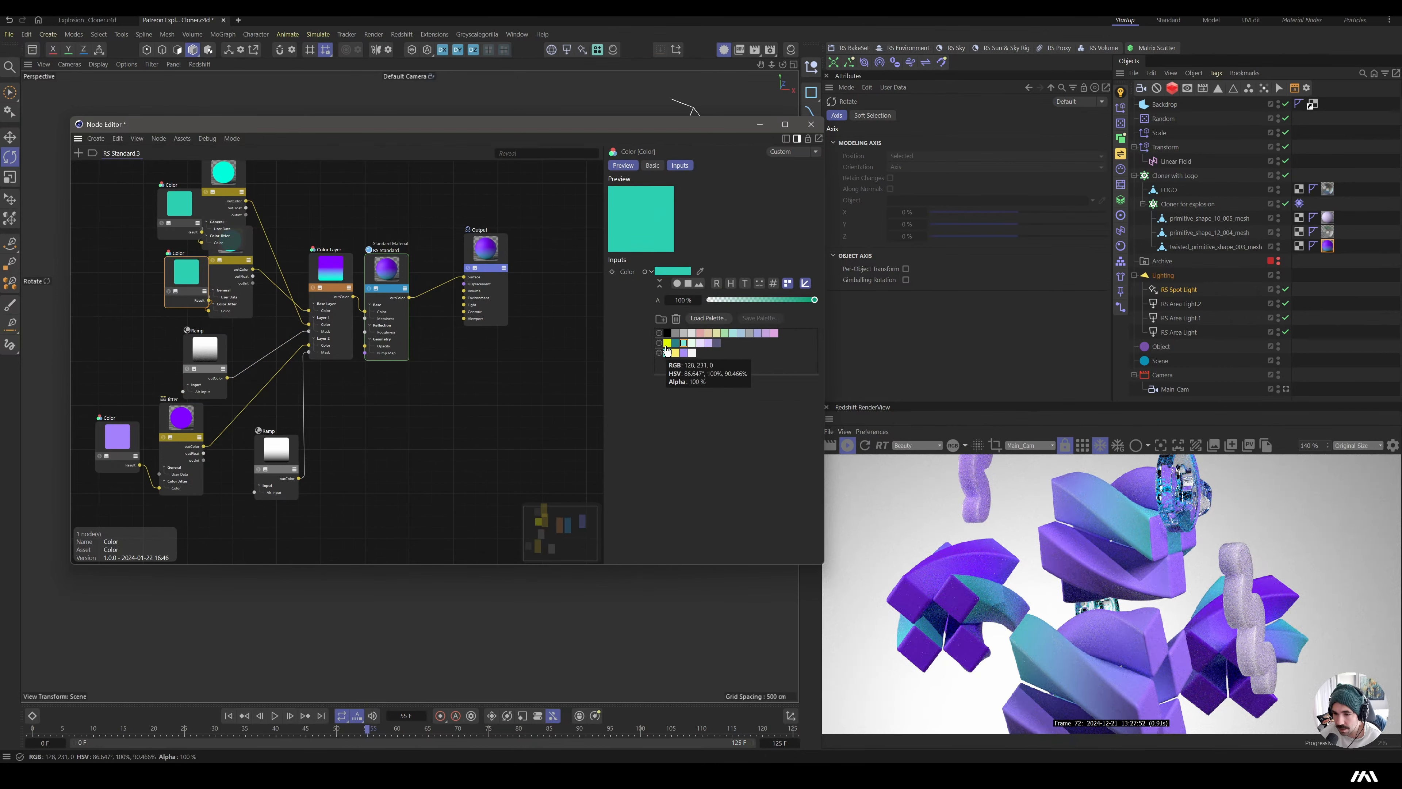
pyautogui.click(120, 437)
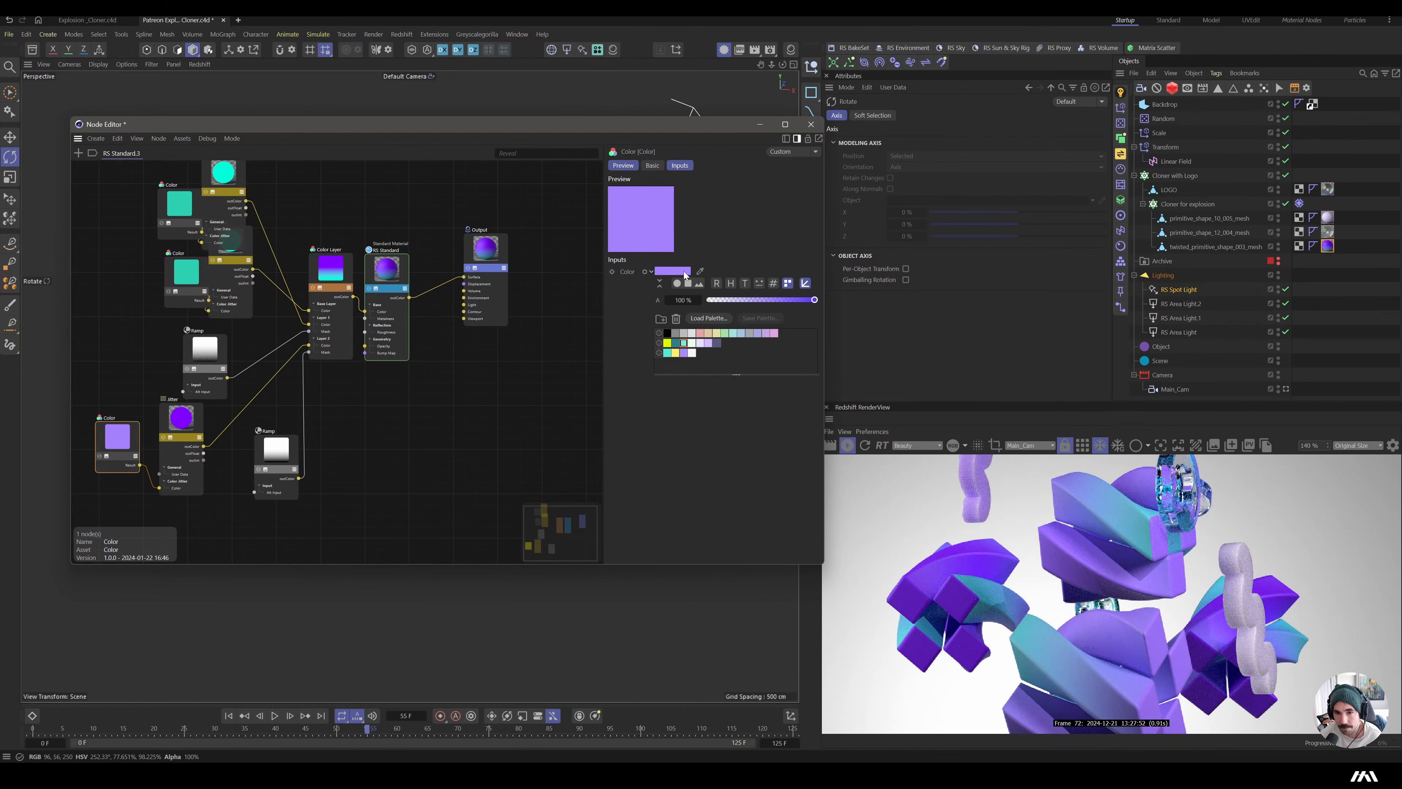
pyautogui.click(682, 271)
pyautogui.moveTo(739, 344); pyautogui.dragTo(753, 373)
pyautogui.moveTo(611, 328)
pyautogui.mouseDown()
pyautogui.moveTo(631, 330)
pyautogui.moveTo(617, 333)
pyautogui.mouseUp()
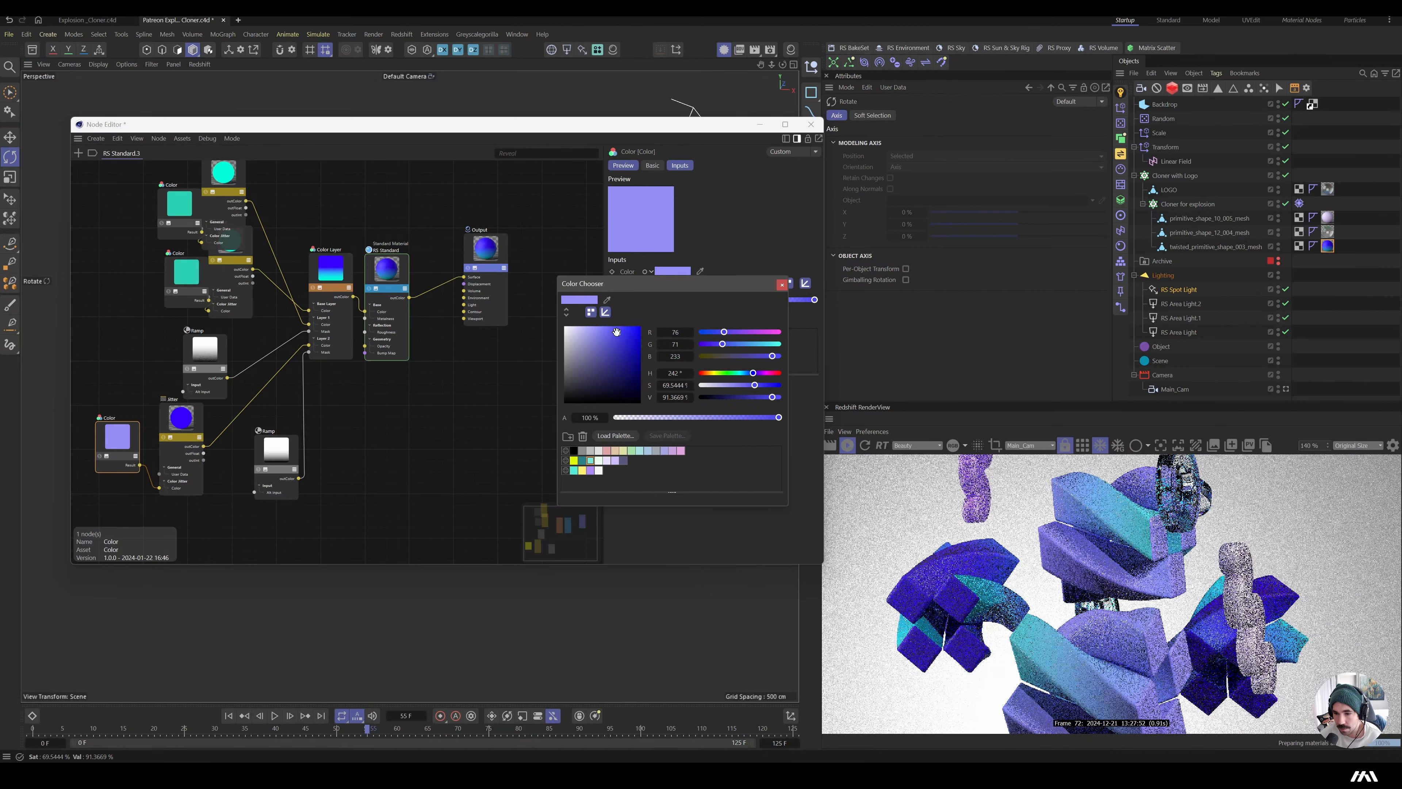
pyautogui.click(781, 285)
# - In the RS Standard.1 material, adjust the upper Jitter's maximum hue variation and remove the dark navy knot from its Ramp
pyautogui.doubleClick(1327, 217)
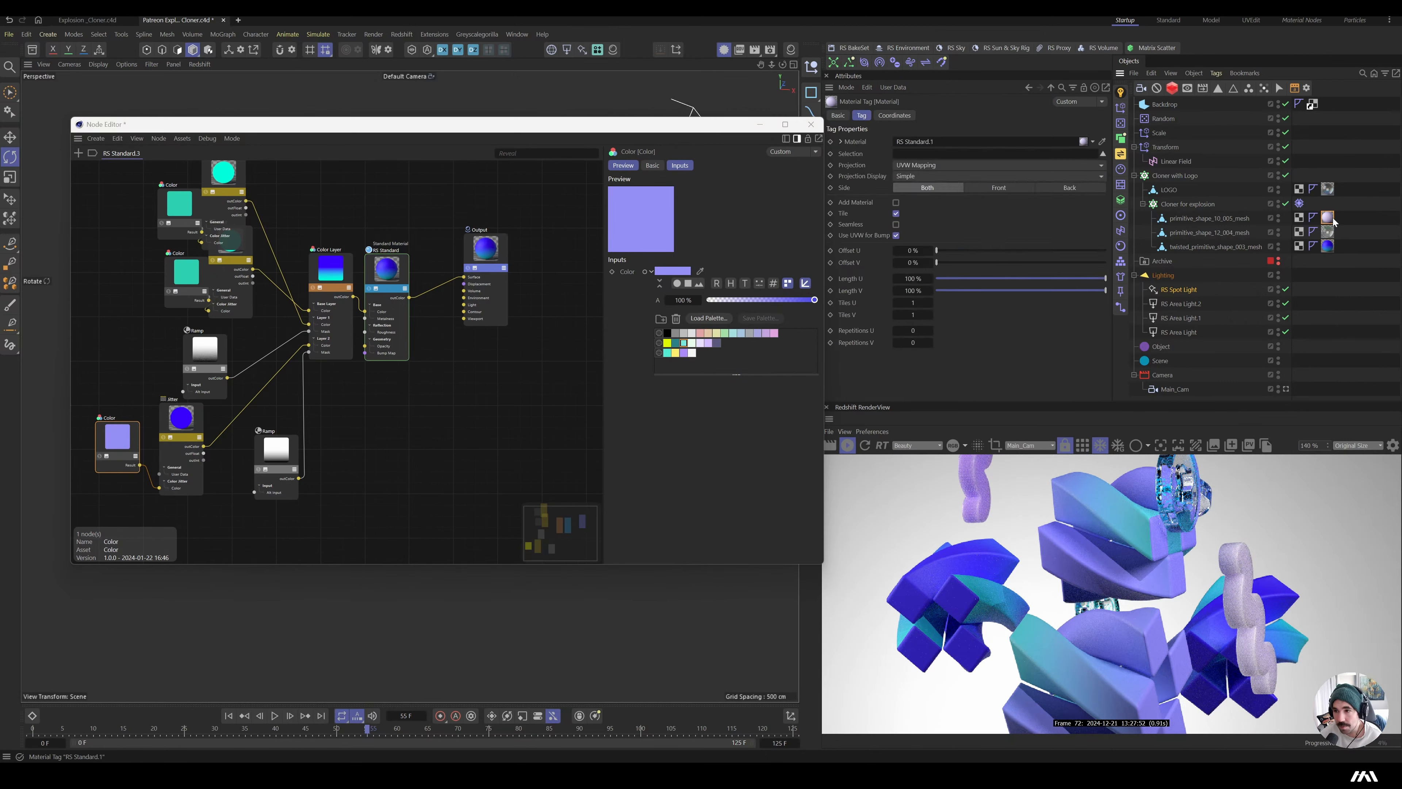
pyautogui.click(128, 223)
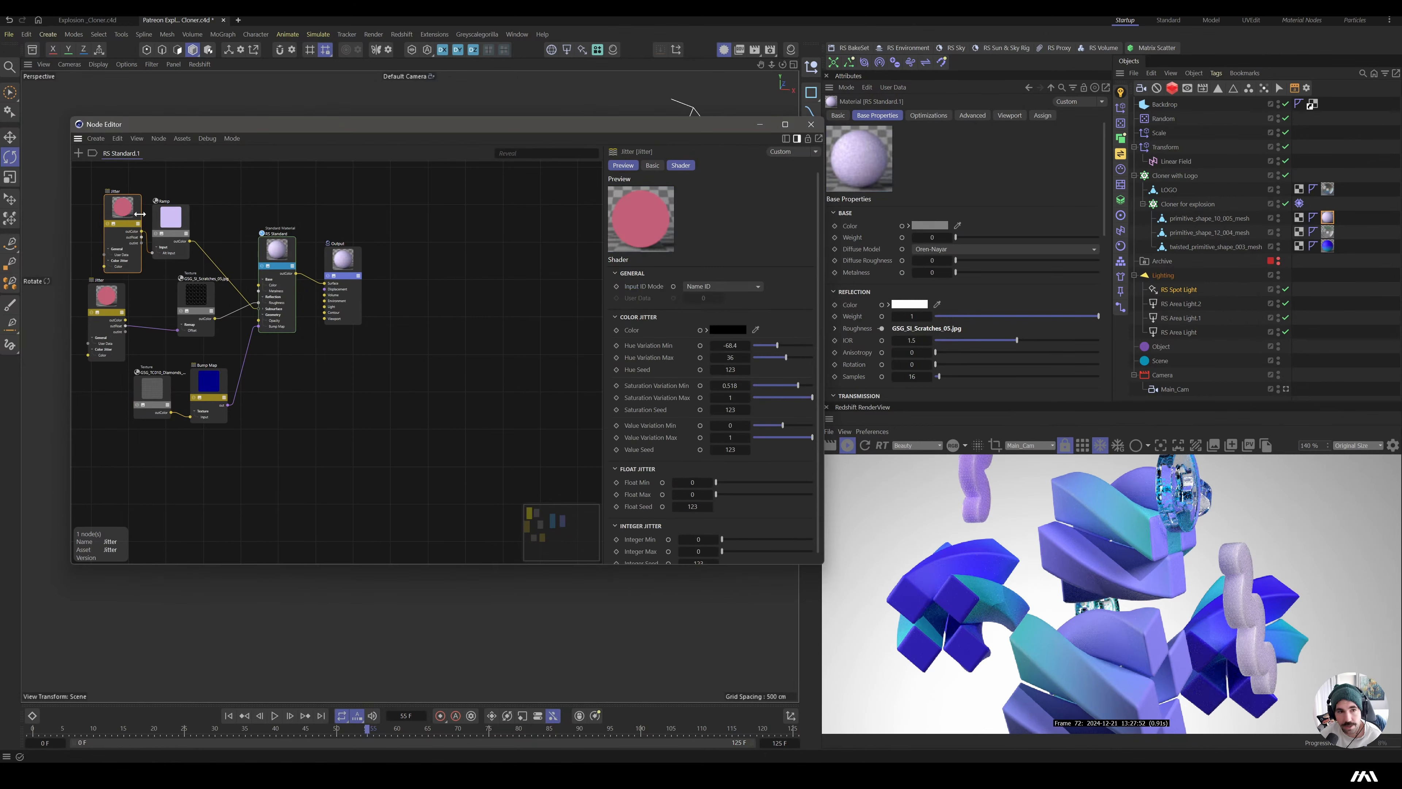
pyautogui.moveTo(804, 357)
pyautogui.mouseDown()
pyautogui.moveTo(781, 357)
pyautogui.moveTo(793, 343)
pyautogui.moveTo(793, 355)
pyautogui.mouseUp()
pyautogui.click(165, 231)
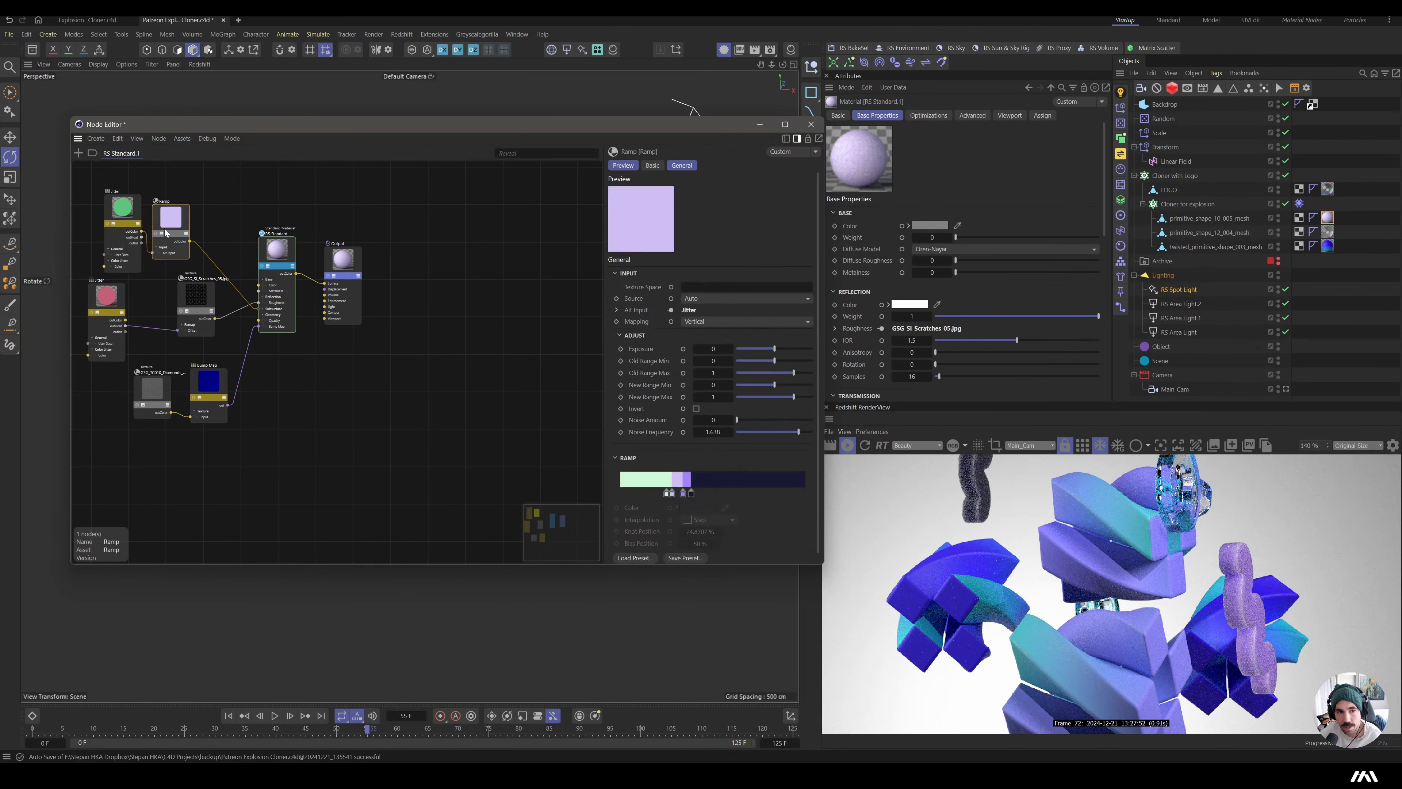
pyautogui.moveTo(691, 492)
pyautogui.mouseDown()
pyautogui.moveTo(712, 513)
pyautogui.moveTo(719, 495)
pyautogui.moveTo(685, 496)
pyautogui.mouseUp()
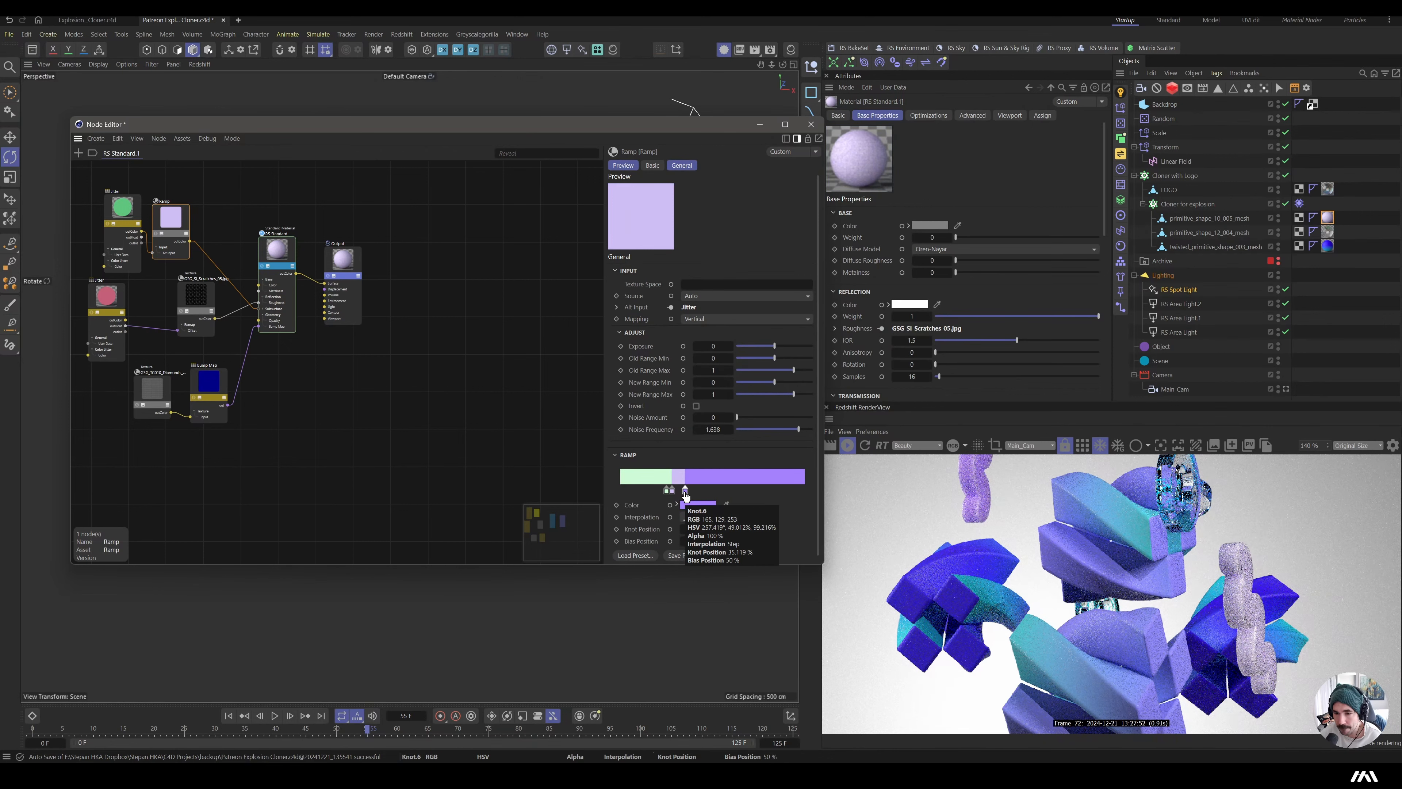
pyautogui.scroll(-2, 1048, 585)
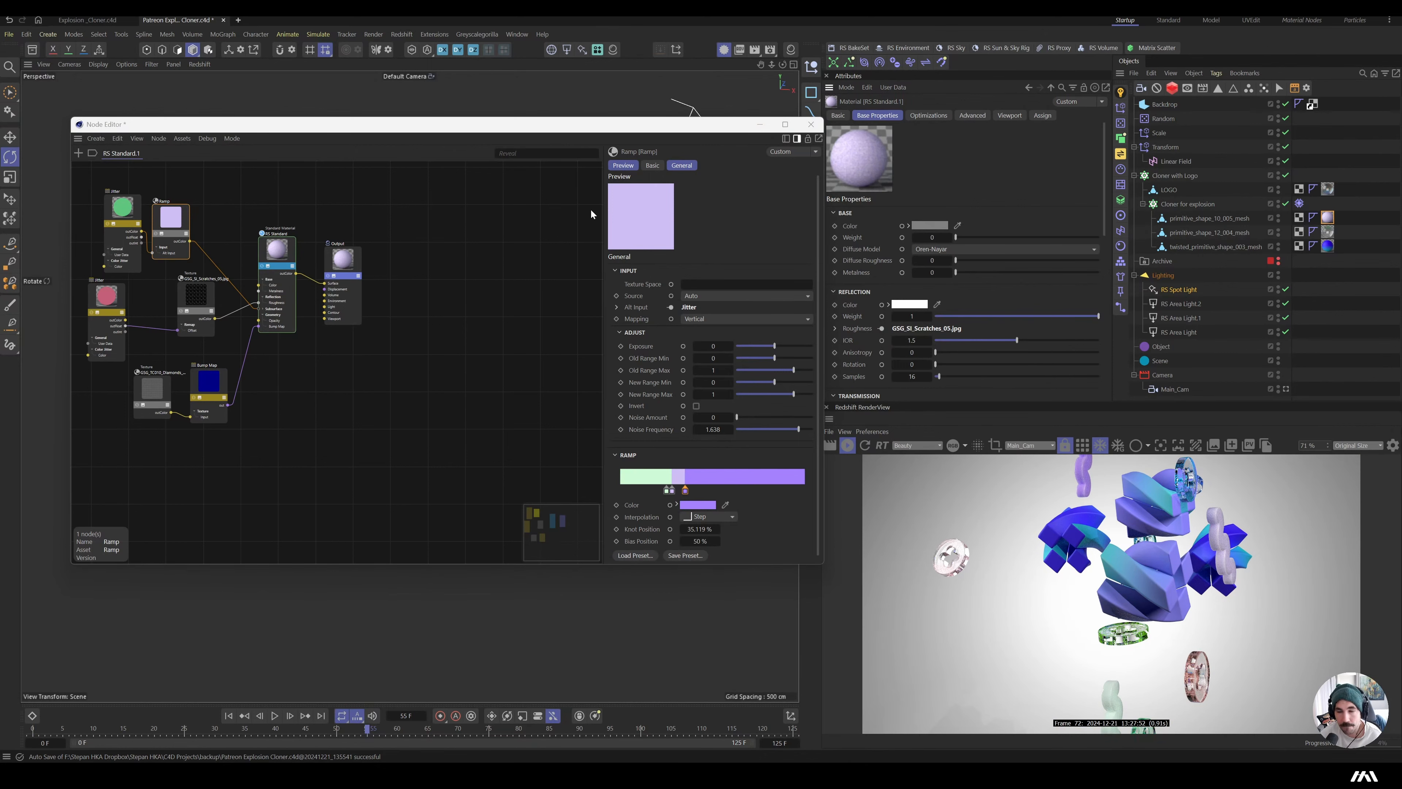
# - In the RS Standard.2 material, set the color Jitter's hue variation to about -29.5 and 101.5, and give its Color node the purple swatch
pyautogui.doubleClick(1328, 232)
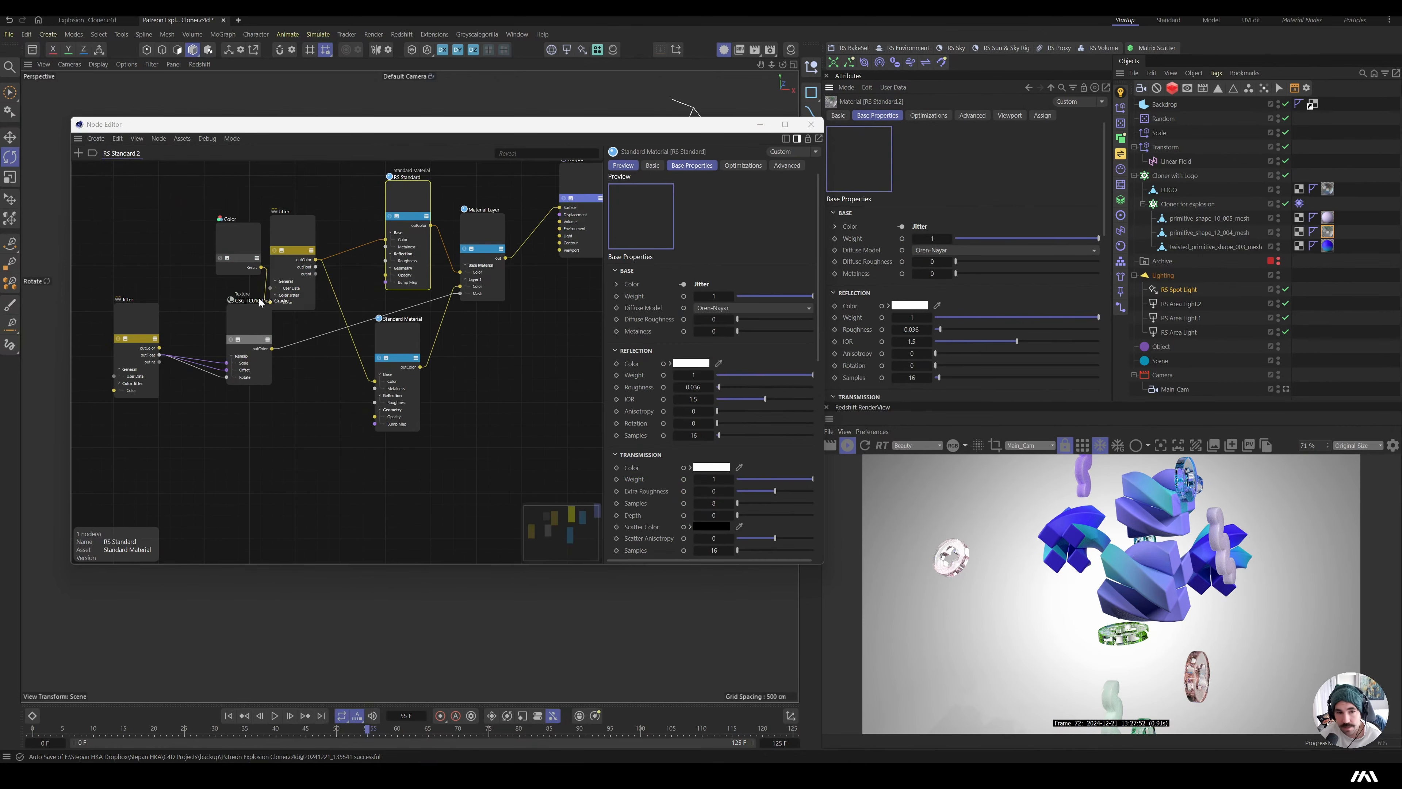
pyautogui.click(246, 245)
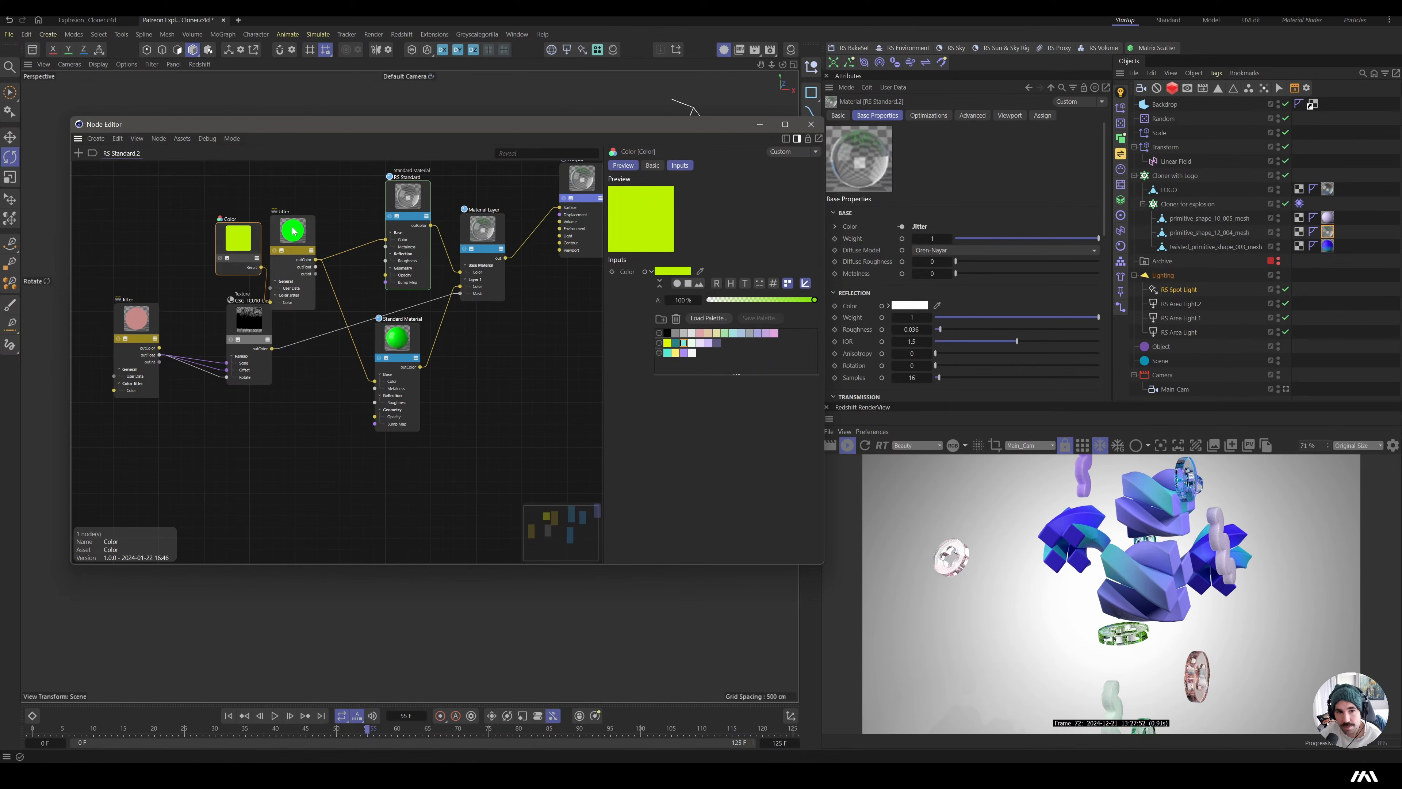
pyautogui.click(295, 239)
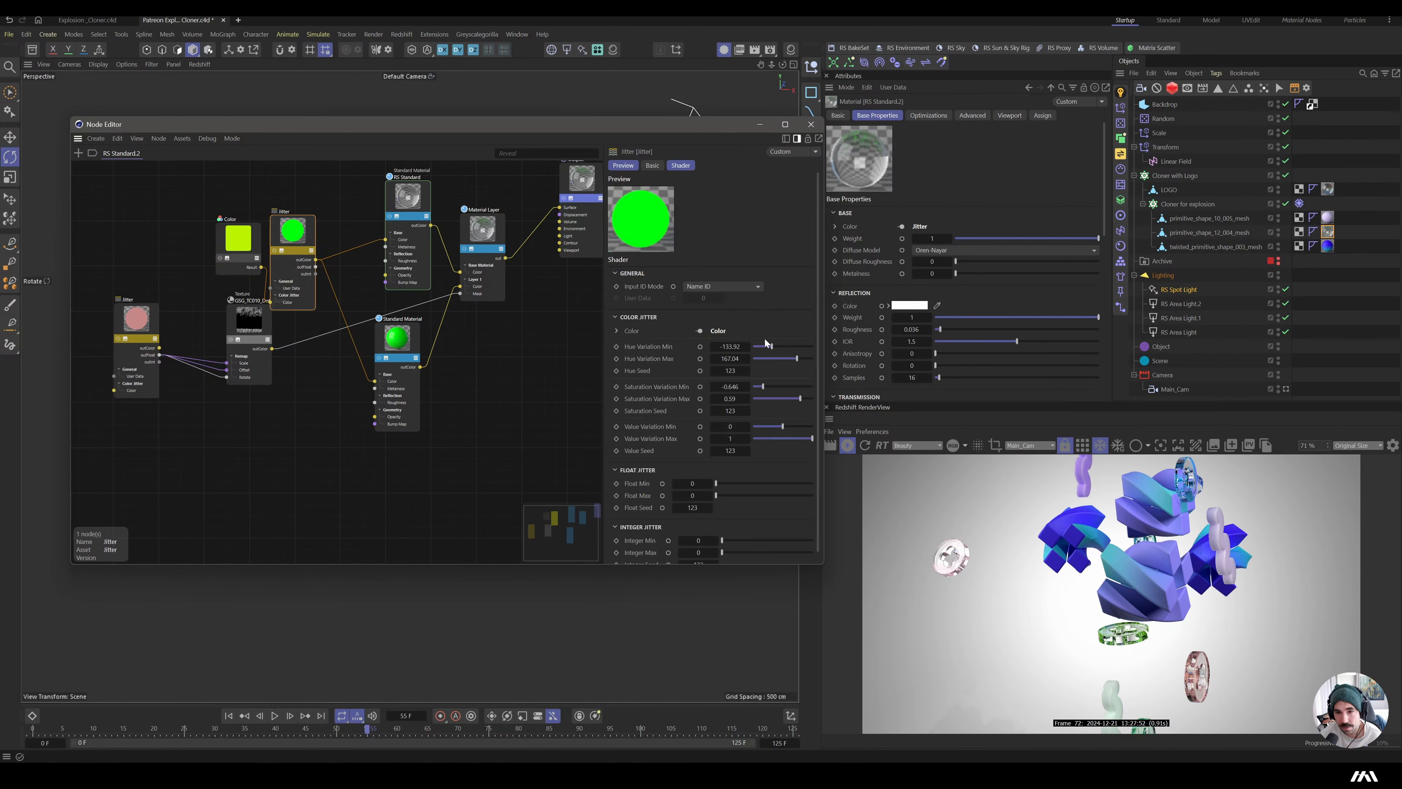
pyautogui.click(780, 347)
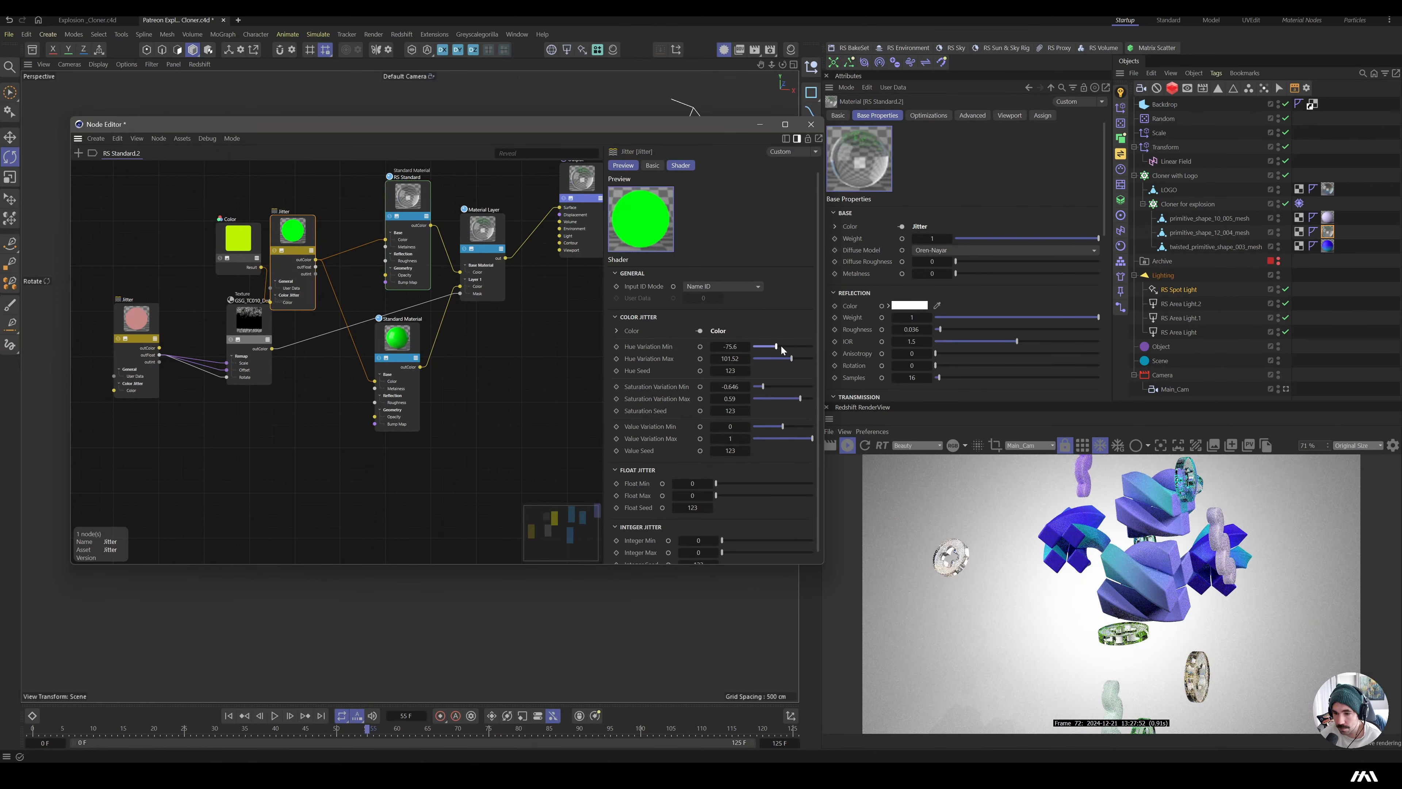
pyautogui.click(718, 330)
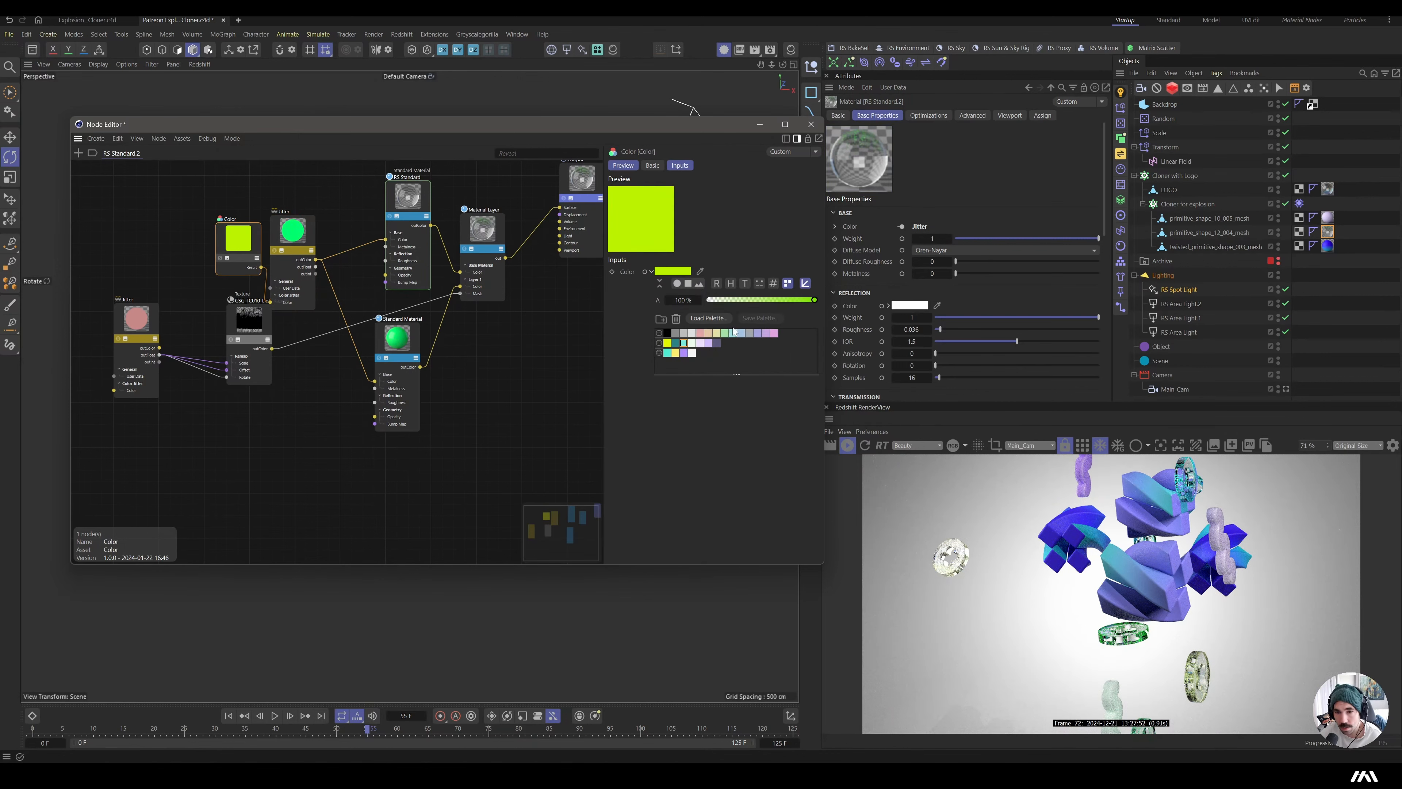
pyautogui.click(705, 344)
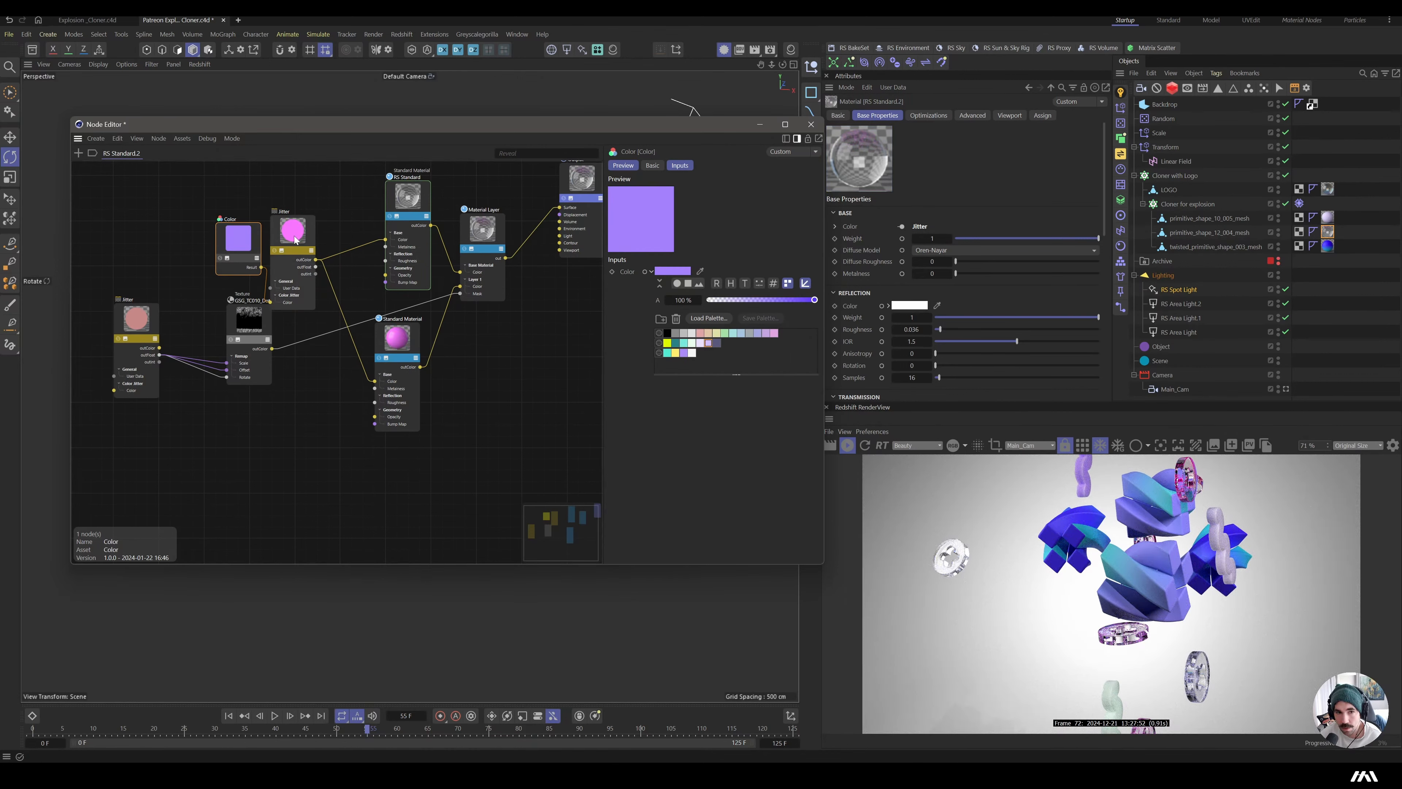
# - Set the color Jitter's minimum saturation variation to 0 and its maximum to about 0.318
pyautogui.click(296, 240)
pyautogui.rightClick(747, 399)
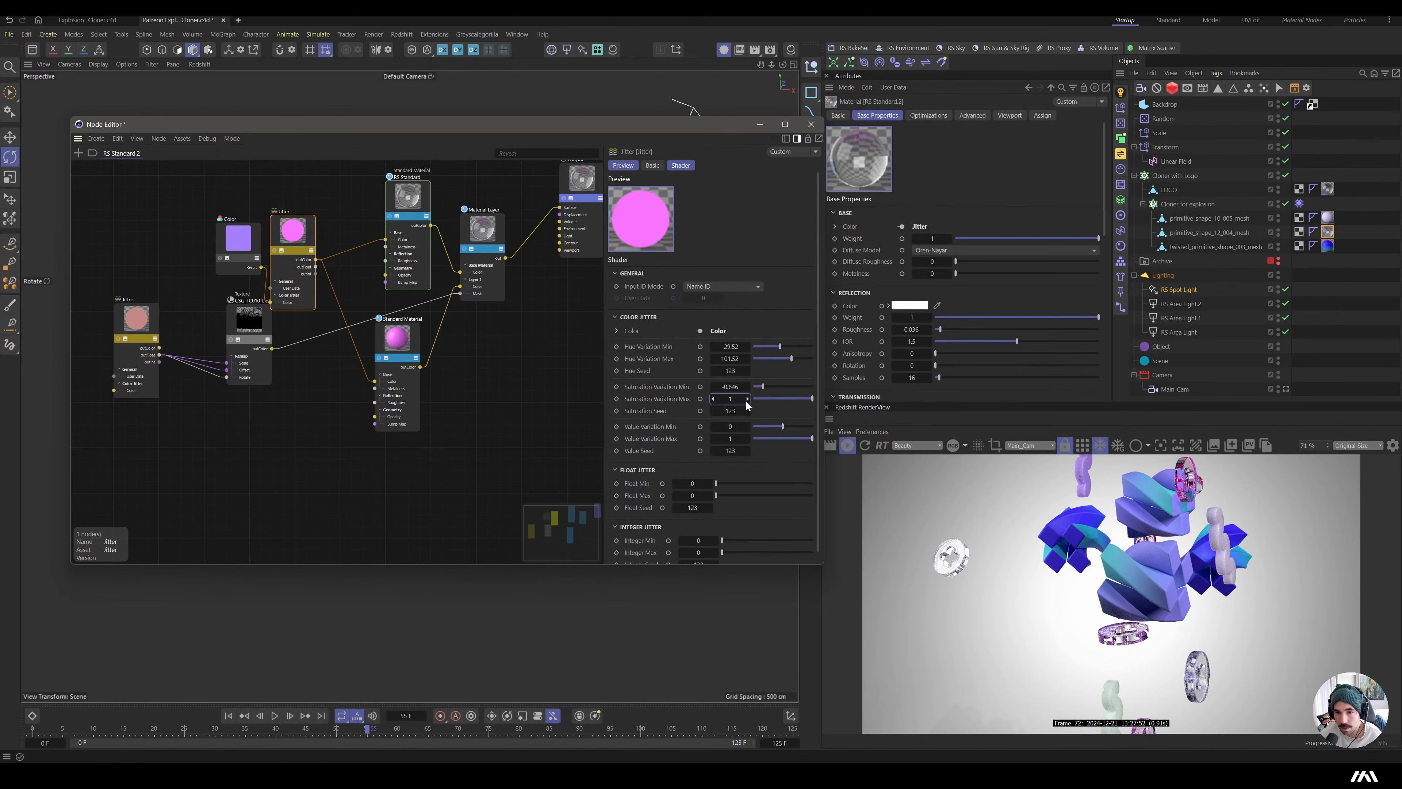
pyautogui.rightClick(746, 388)
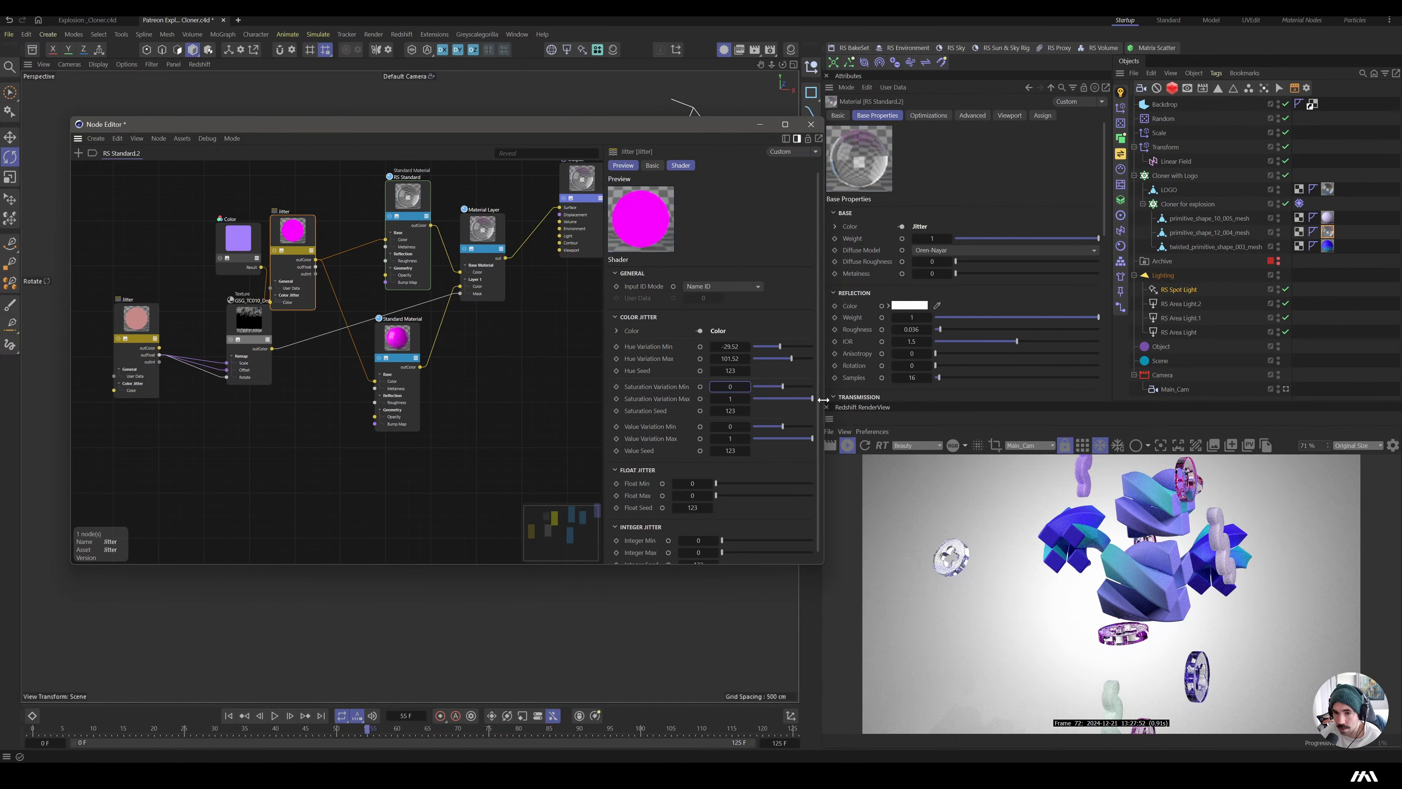
pyautogui.moveTo(812, 398); pyautogui.dragTo(792, 399)
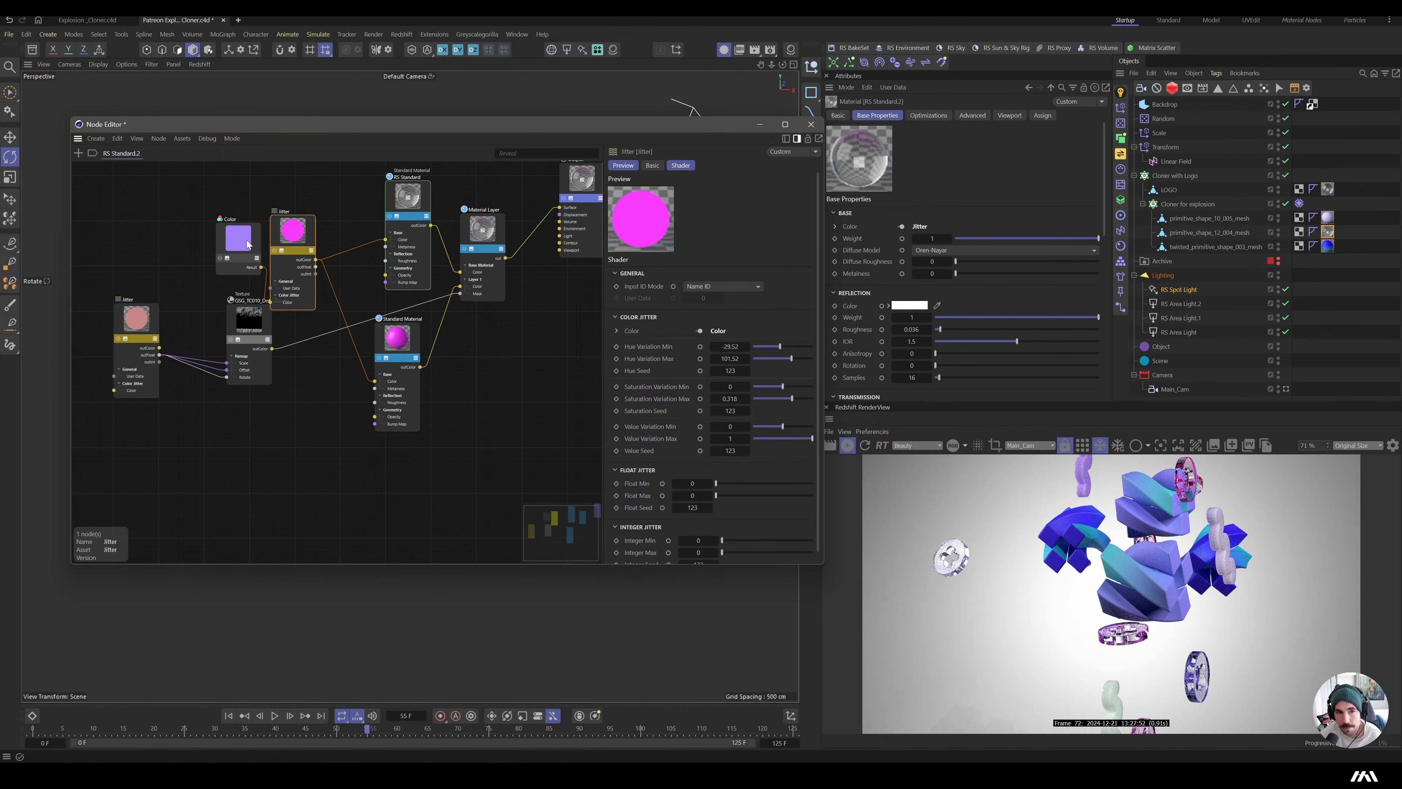
# - Set the color Jitter's hue variation to 0 minimum and 1 maximum, and lower its minimum saturation variation to about -0.83
pyautogui.click(247, 245)
pyautogui.click(294, 237)
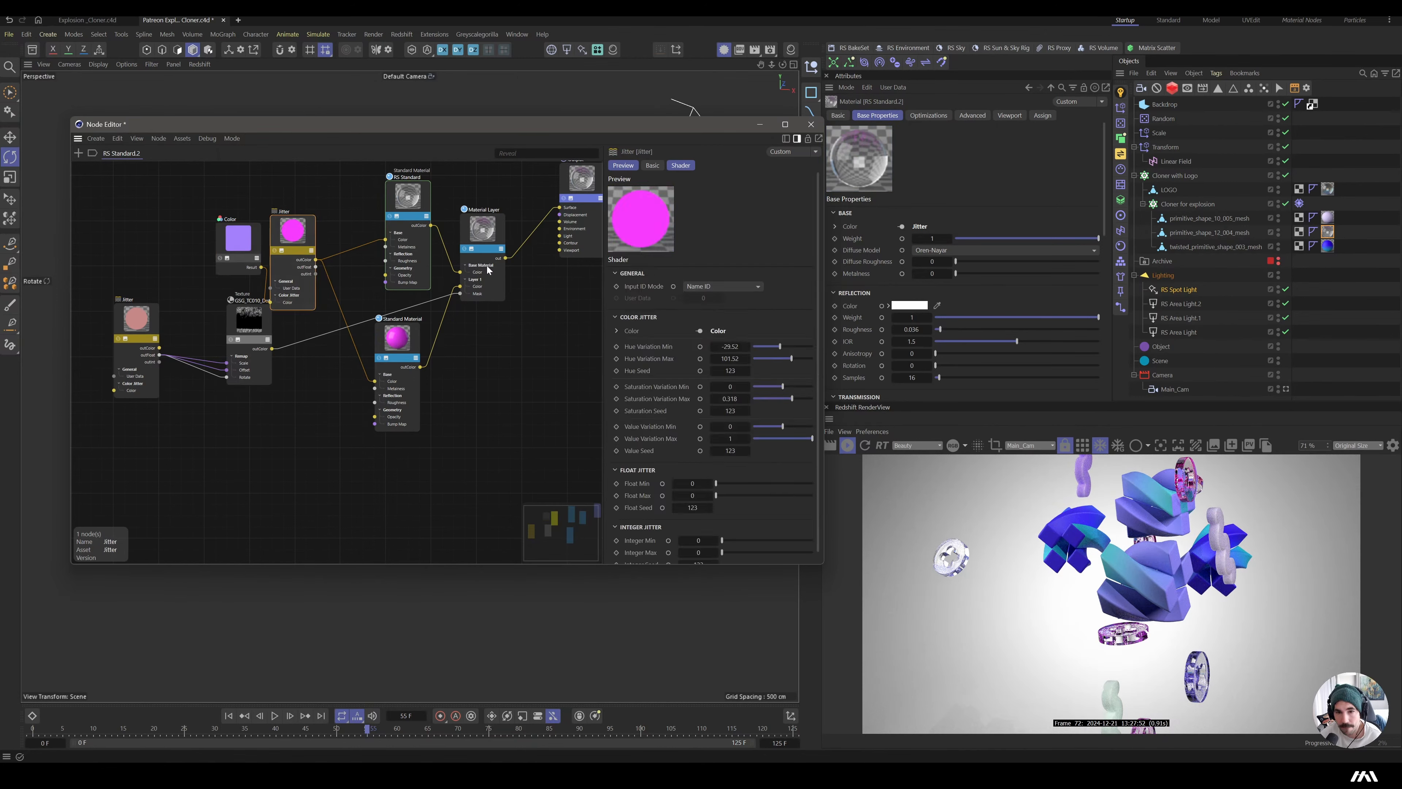
pyautogui.rightClick(779, 346)
pyautogui.rightClick(747, 347)
pyautogui.rightClick(746, 346)
pyautogui.rightClick(747, 357)
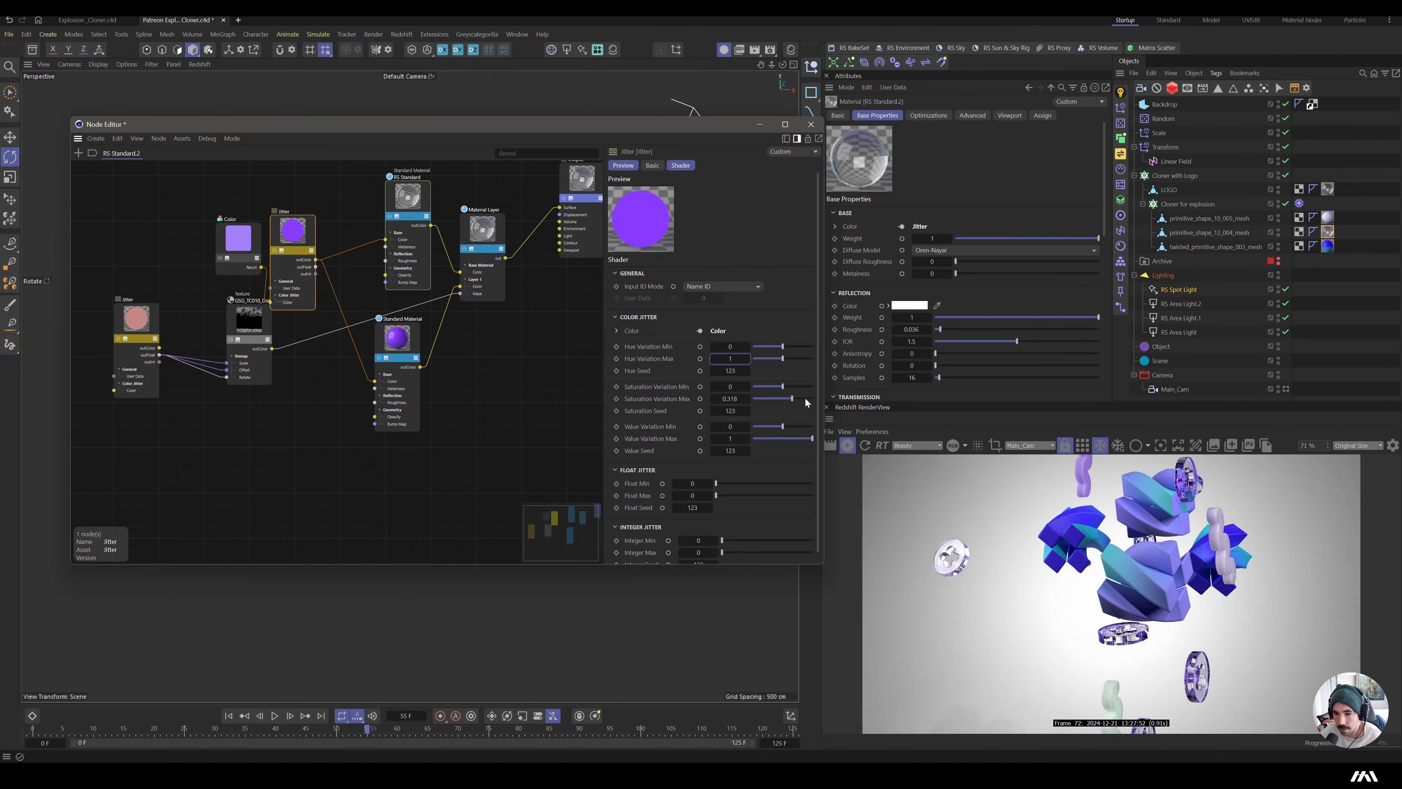
pyautogui.moveTo(782, 386); pyautogui.dragTo(757, 390)
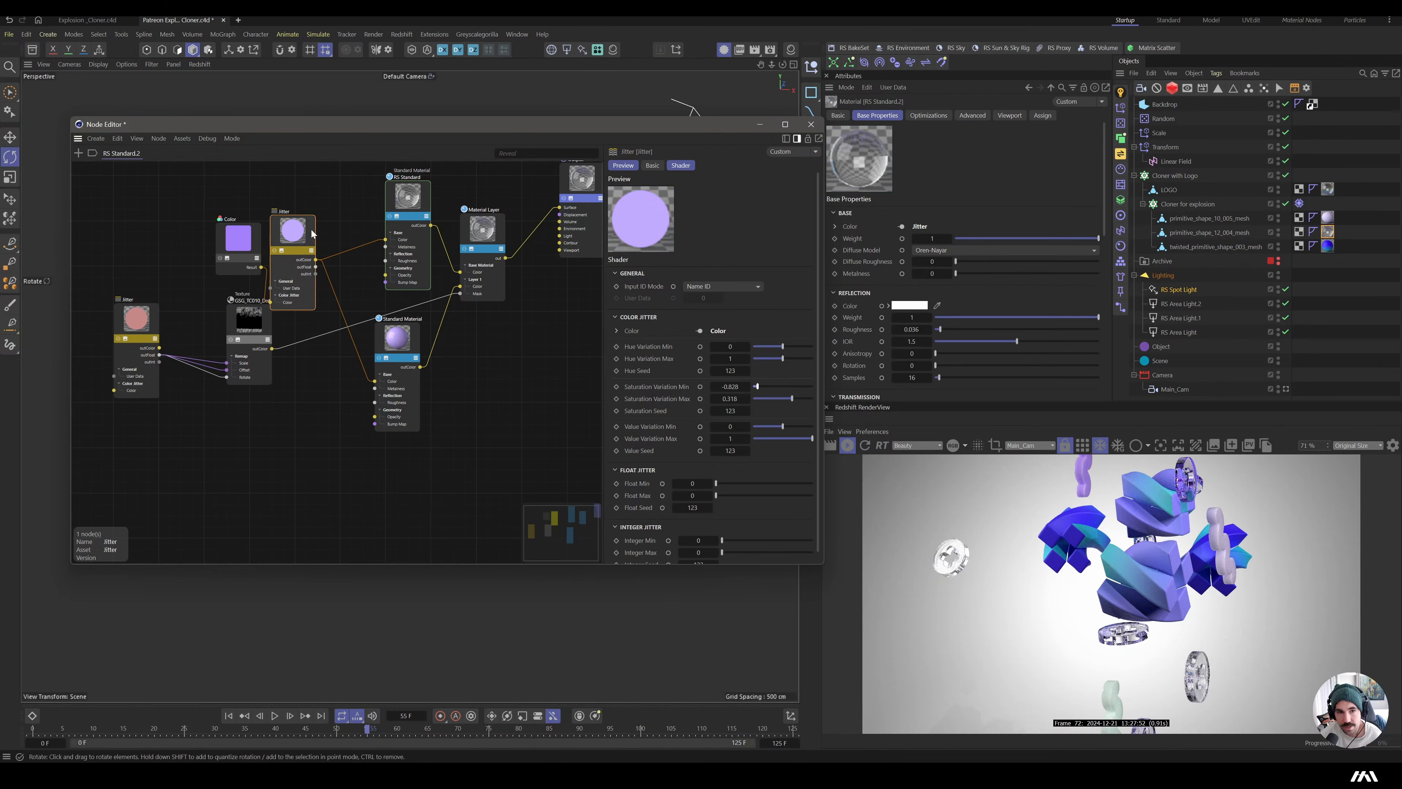
# - Open the RS Standard.3 material's node graph and move the Standard Material node away from the Color Layer to make room
pyautogui.click(1329, 247)
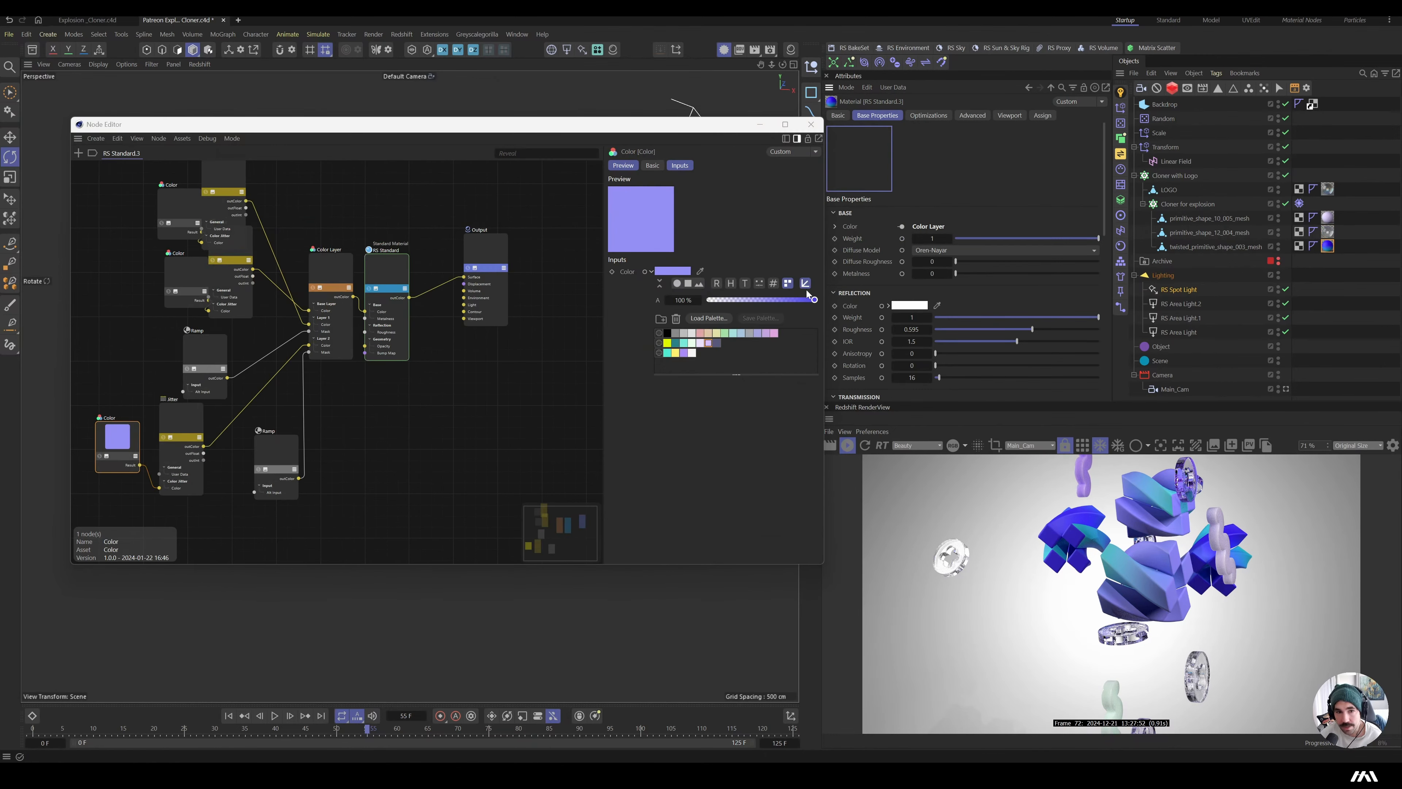
pyautogui.click(328, 282)
pyautogui.moveTo(378, 278); pyautogui.dragTo(424, 315)
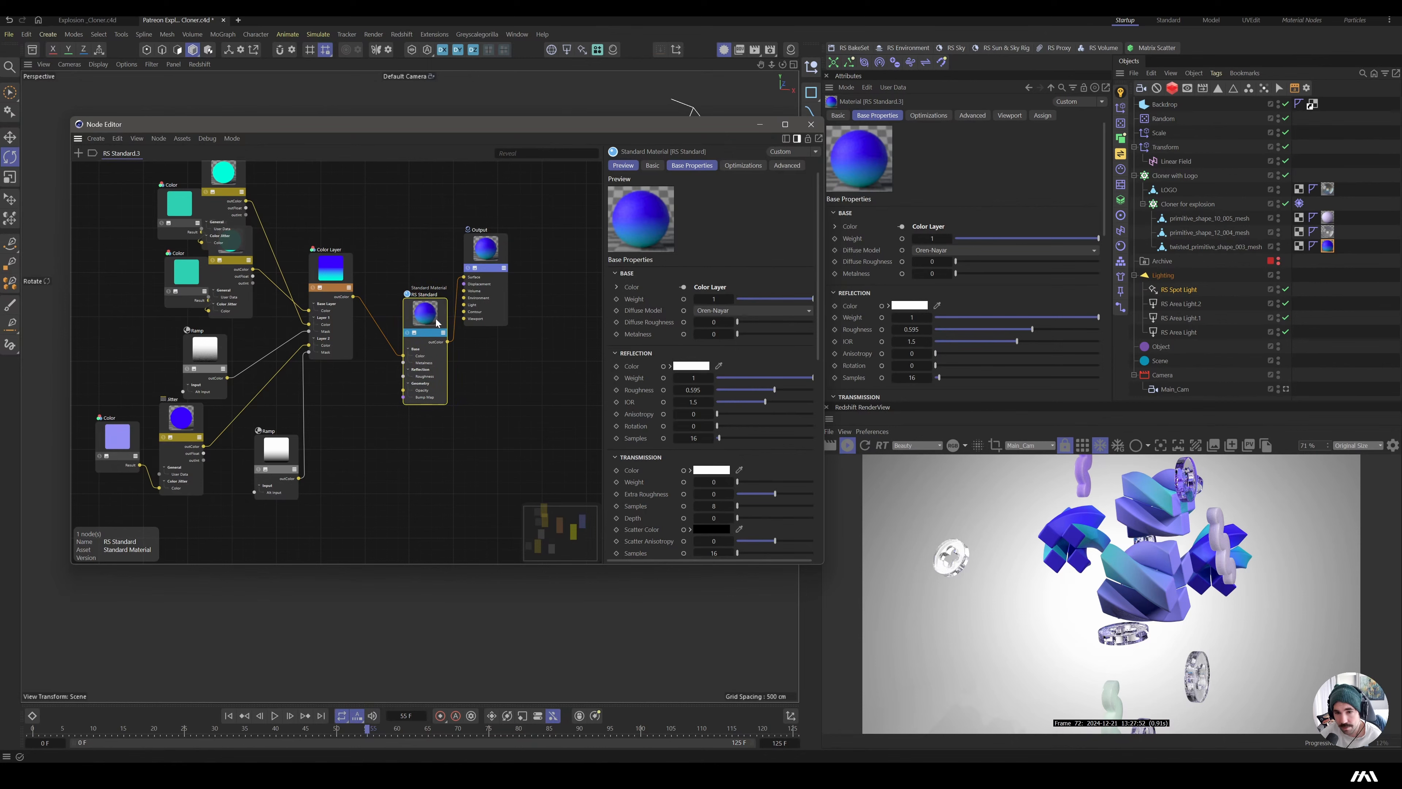
pyautogui.doubleClick(338, 409)
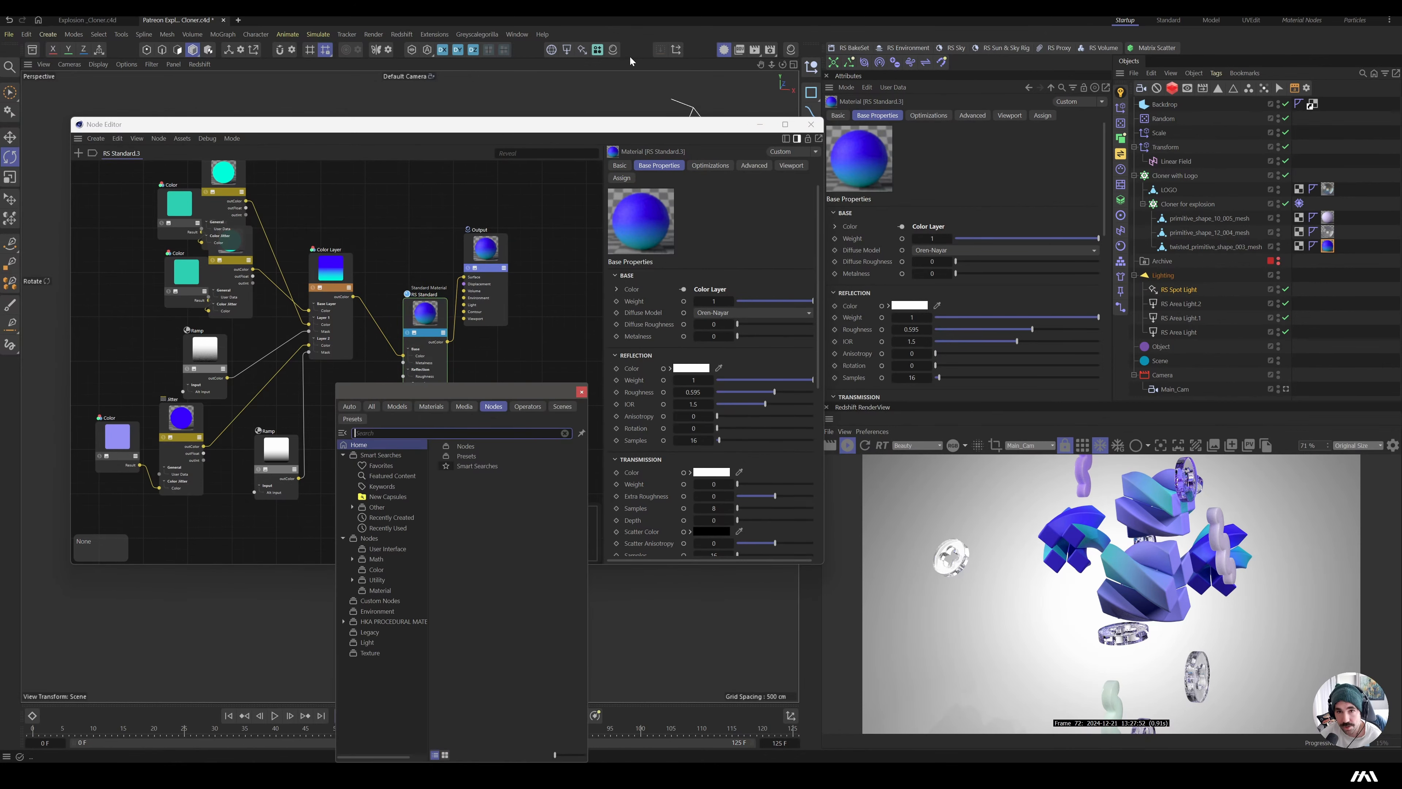
# - Add the Smudges 06 surface imperfection texture from the Plus Library to the Standard Material's reflection roughness
pyautogui.click(597, 50)
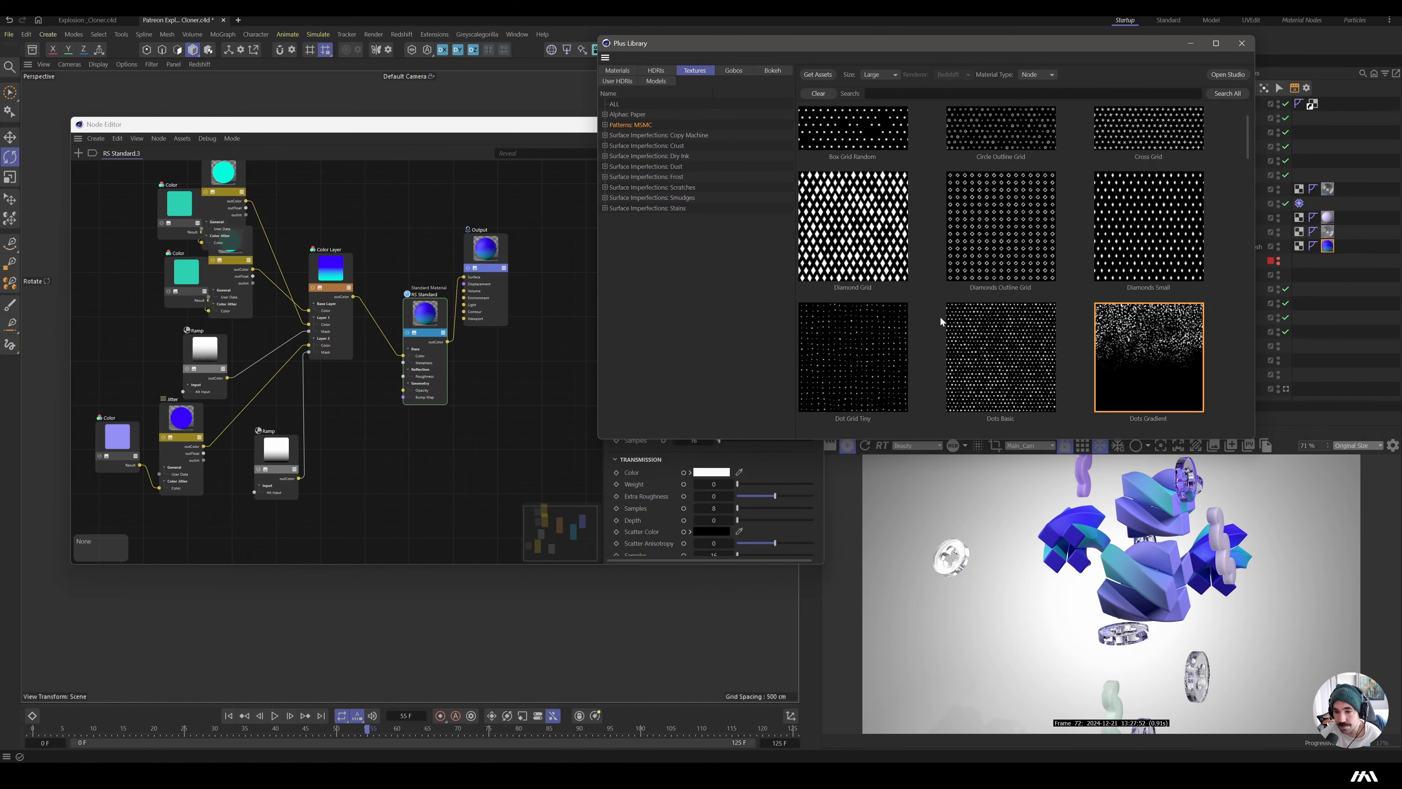
pyautogui.click(687, 199)
pyautogui.moveTo(1149, 227)
pyautogui.mouseDown()
pyautogui.moveTo(883, 304)
pyautogui.moveTo(347, 388)
pyautogui.moveTo(404, 378)
pyautogui.mouseUp()
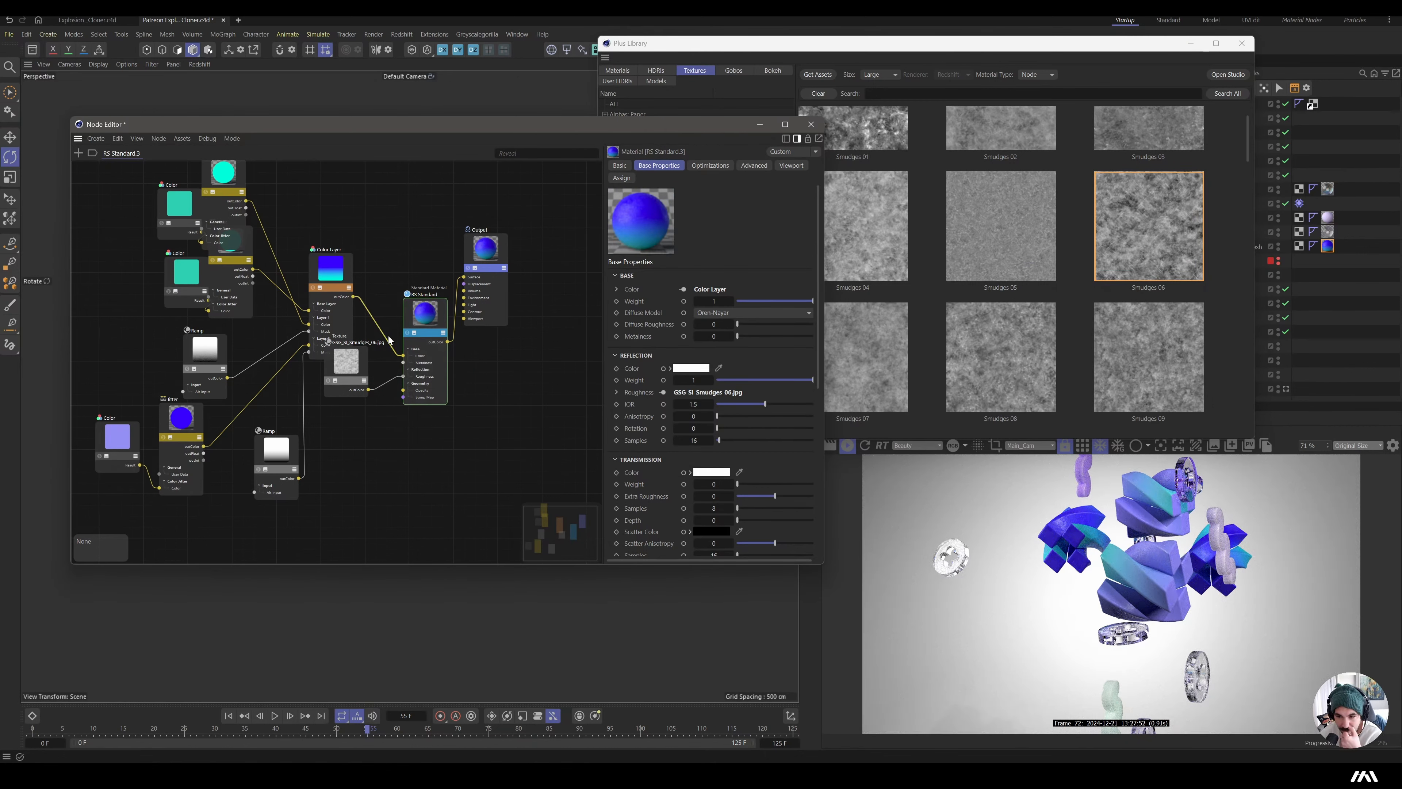
# - Move the Smudges 06 texture node away from the Color Layer and insert a Ramp between it and the Standard Material's roughness
pyautogui.click(328, 380)
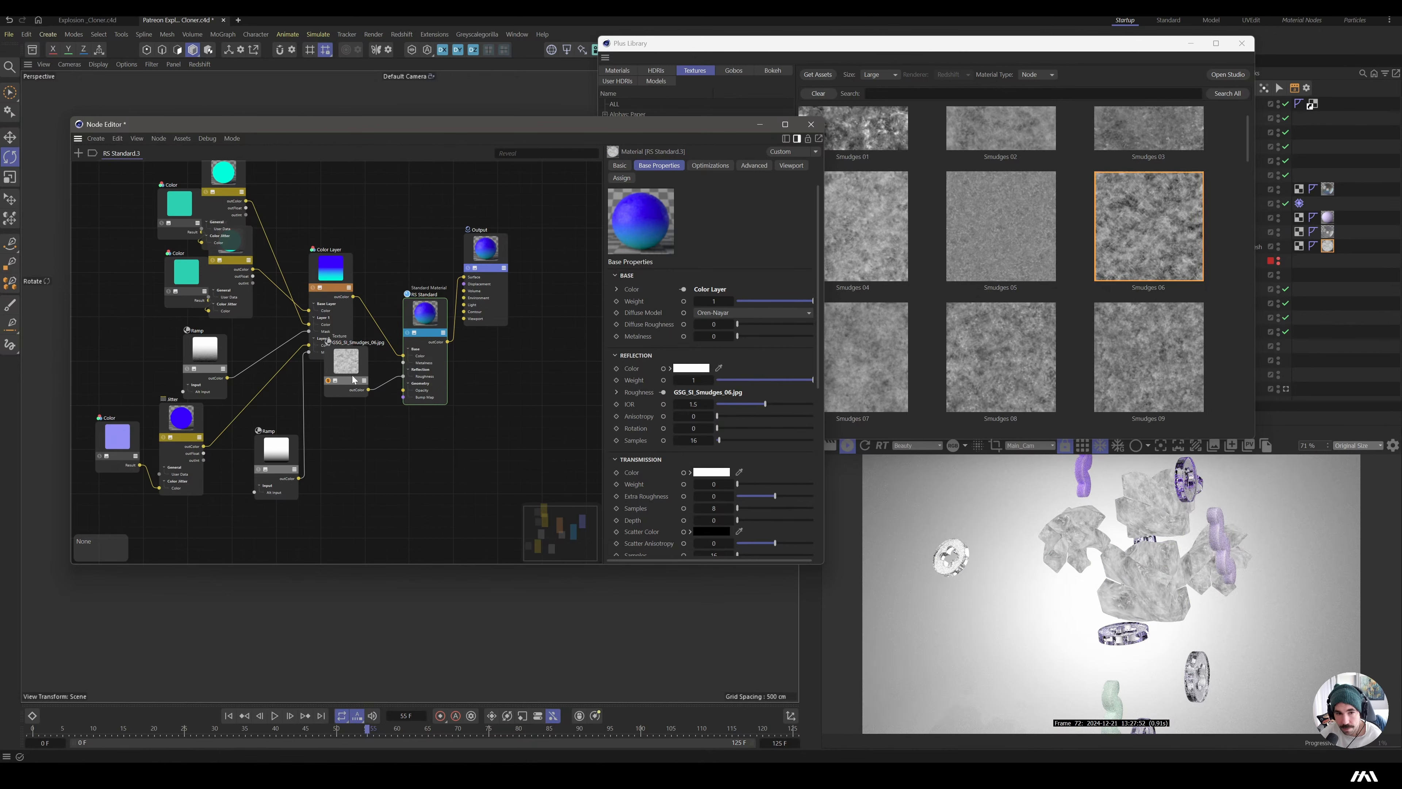
pyautogui.moveTo(354, 380); pyautogui.dragTo(320, 445)
pyautogui.doubleClick(384, 470)
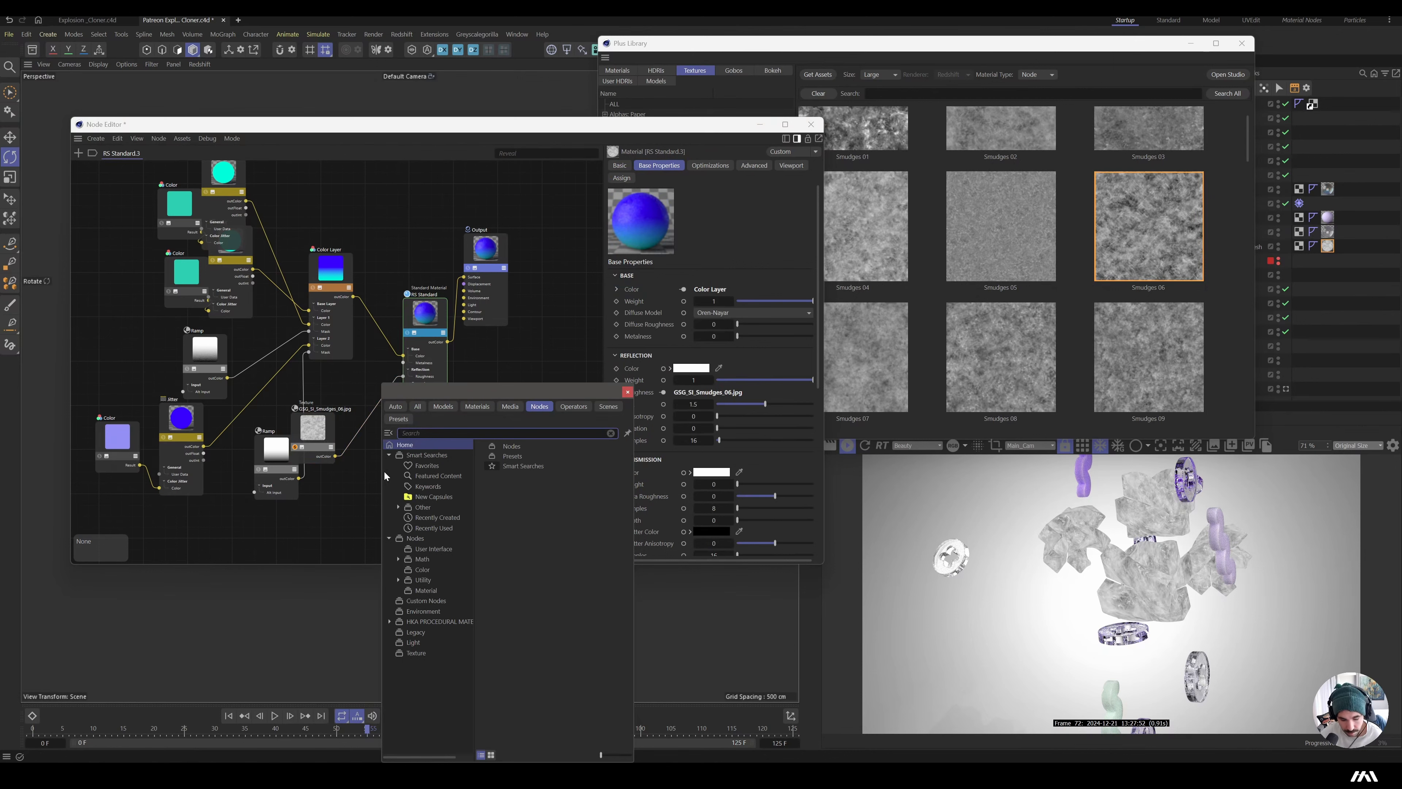
pyautogui.write('ramp')
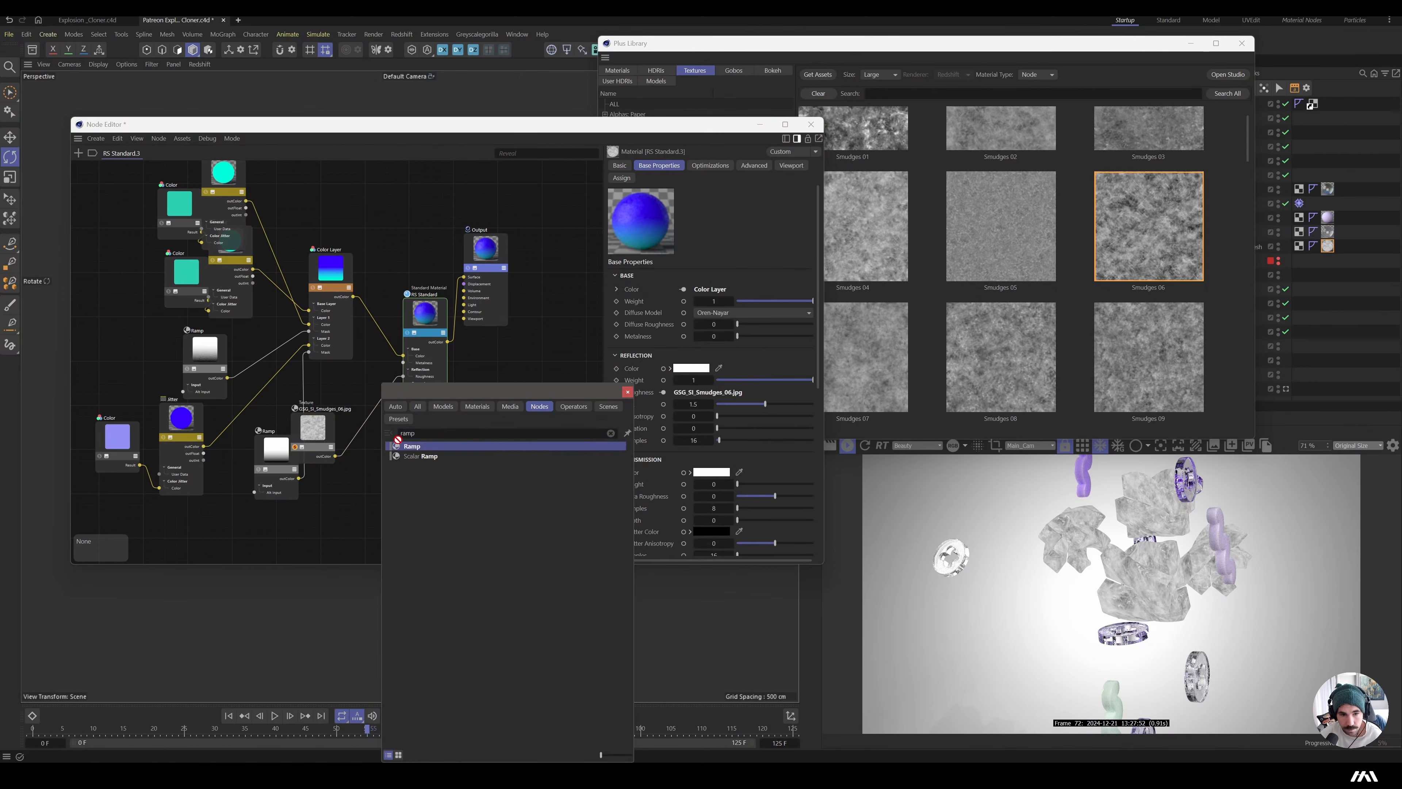
pyautogui.press('Return')
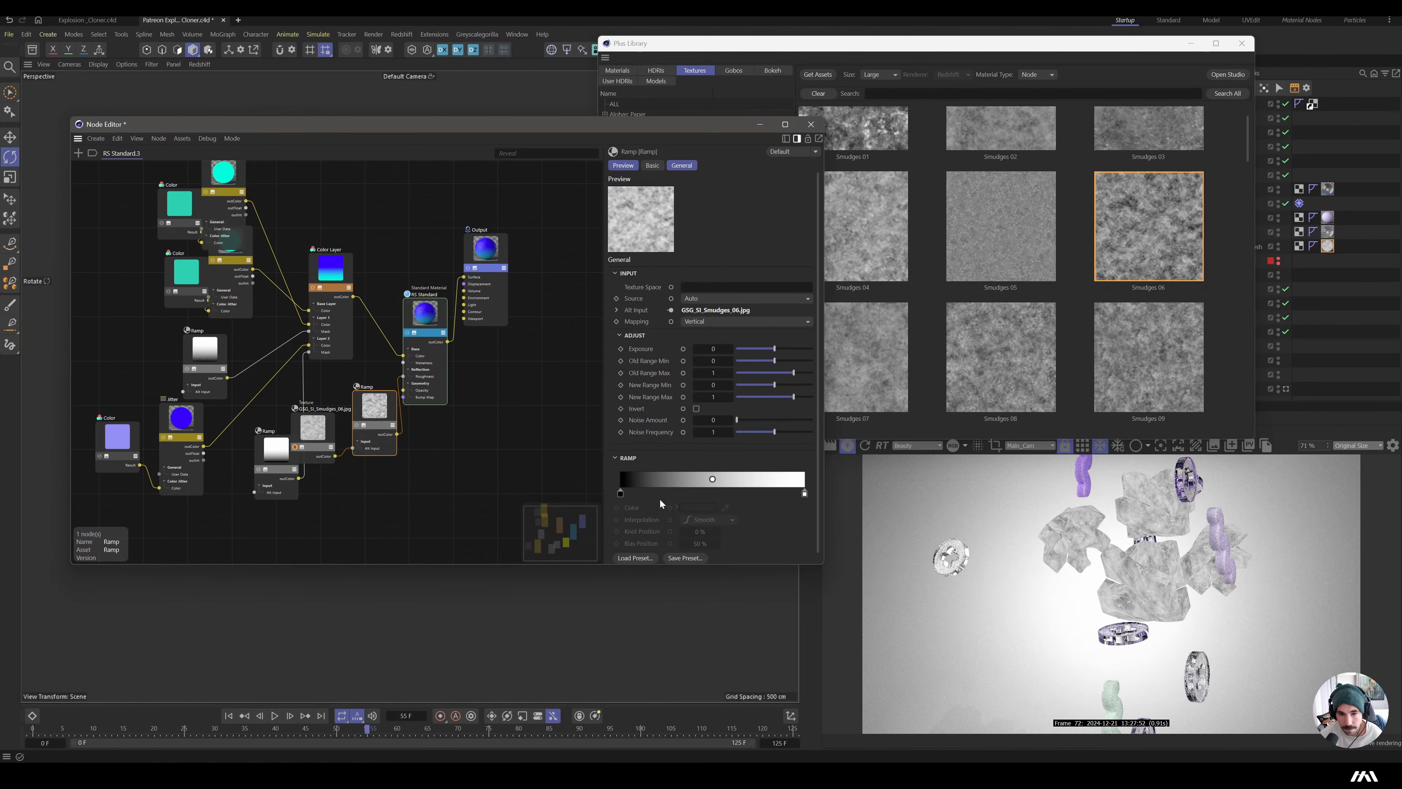
# - Invert the roughness Ramp by placing its white knot at about 20.5% and its black knot at about 71.4%
pyautogui.moveTo(620, 494); pyautogui.dragTo(670, 493)
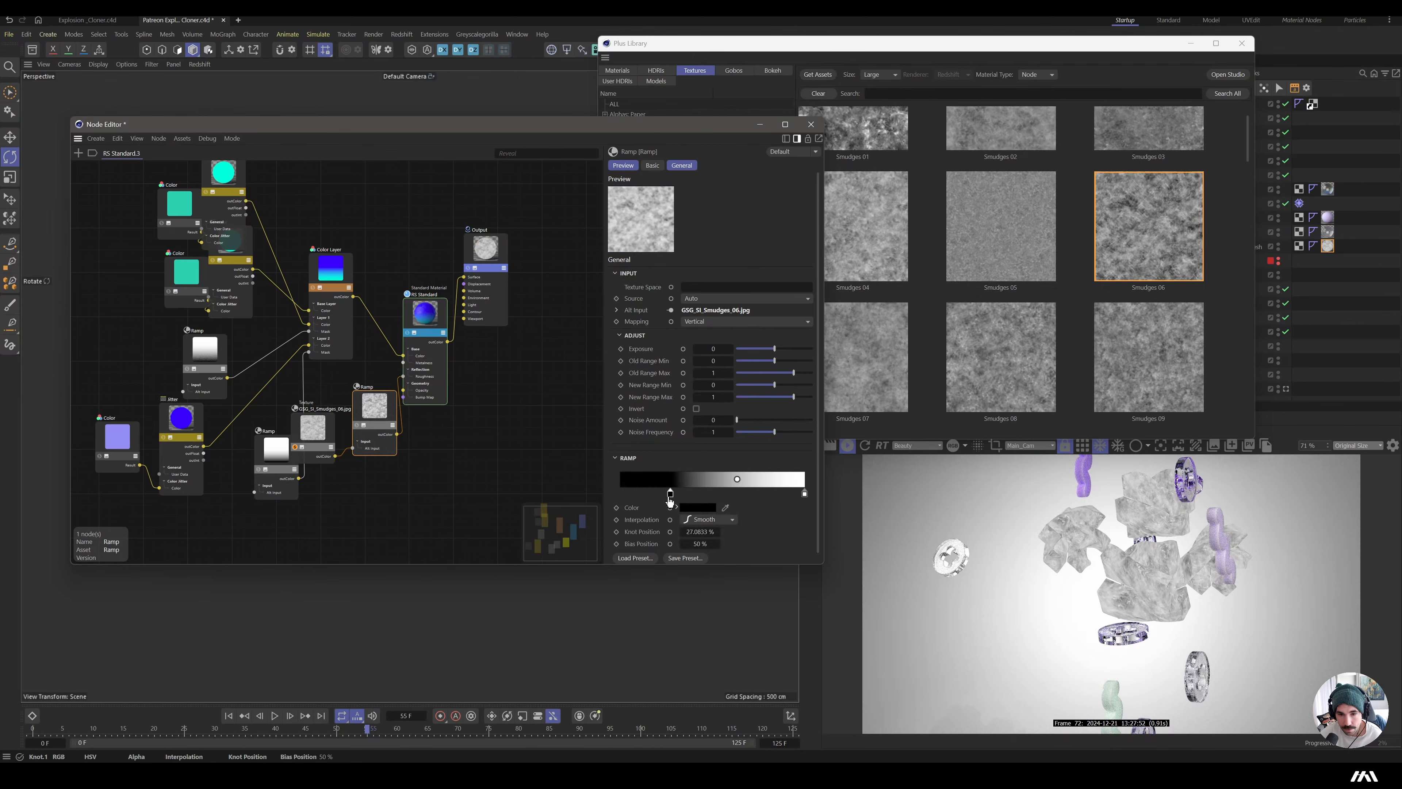
pyautogui.click(804, 494)
pyautogui.moveTo(804, 495); pyautogui.dragTo(658, 493)
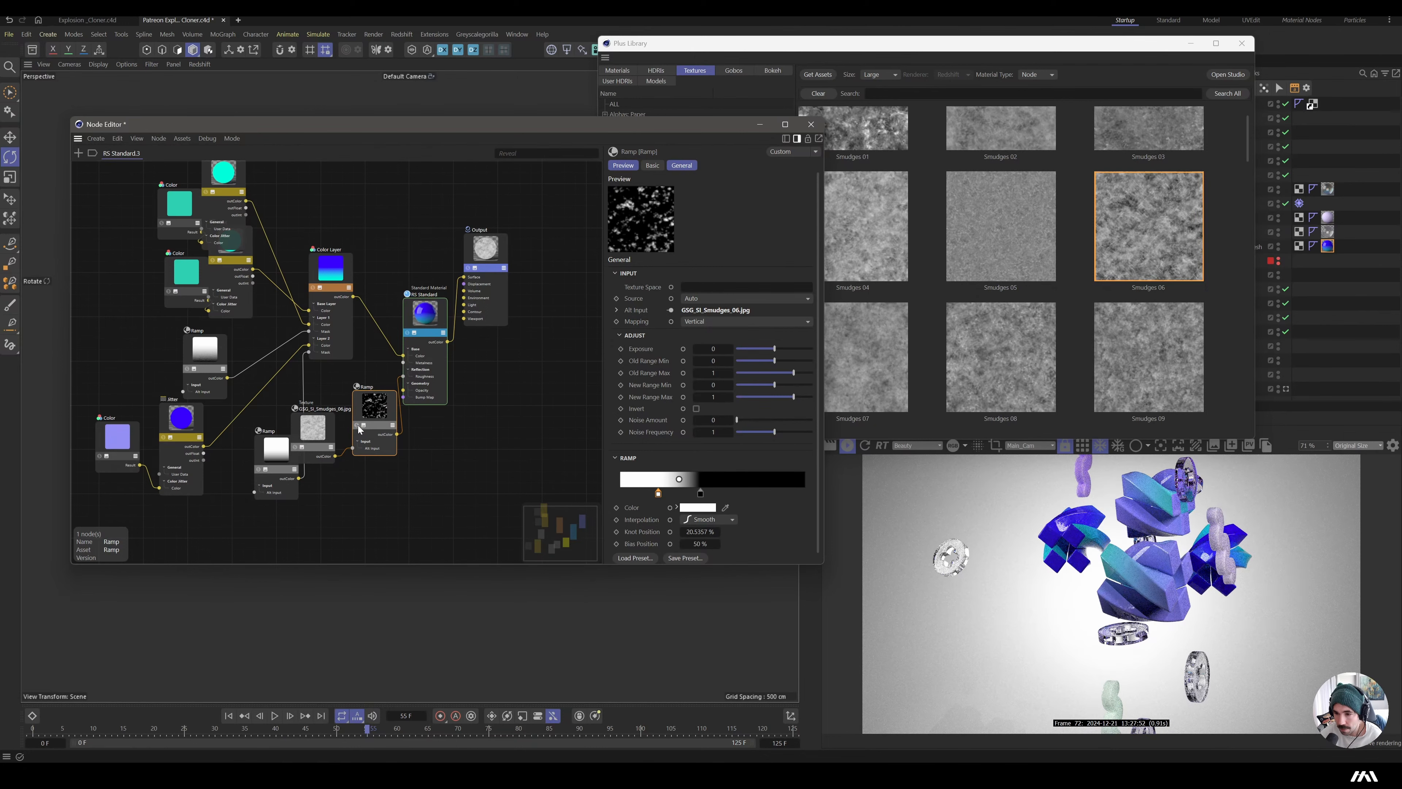
pyautogui.moveTo(700, 492); pyautogui.dragTo(752, 495)
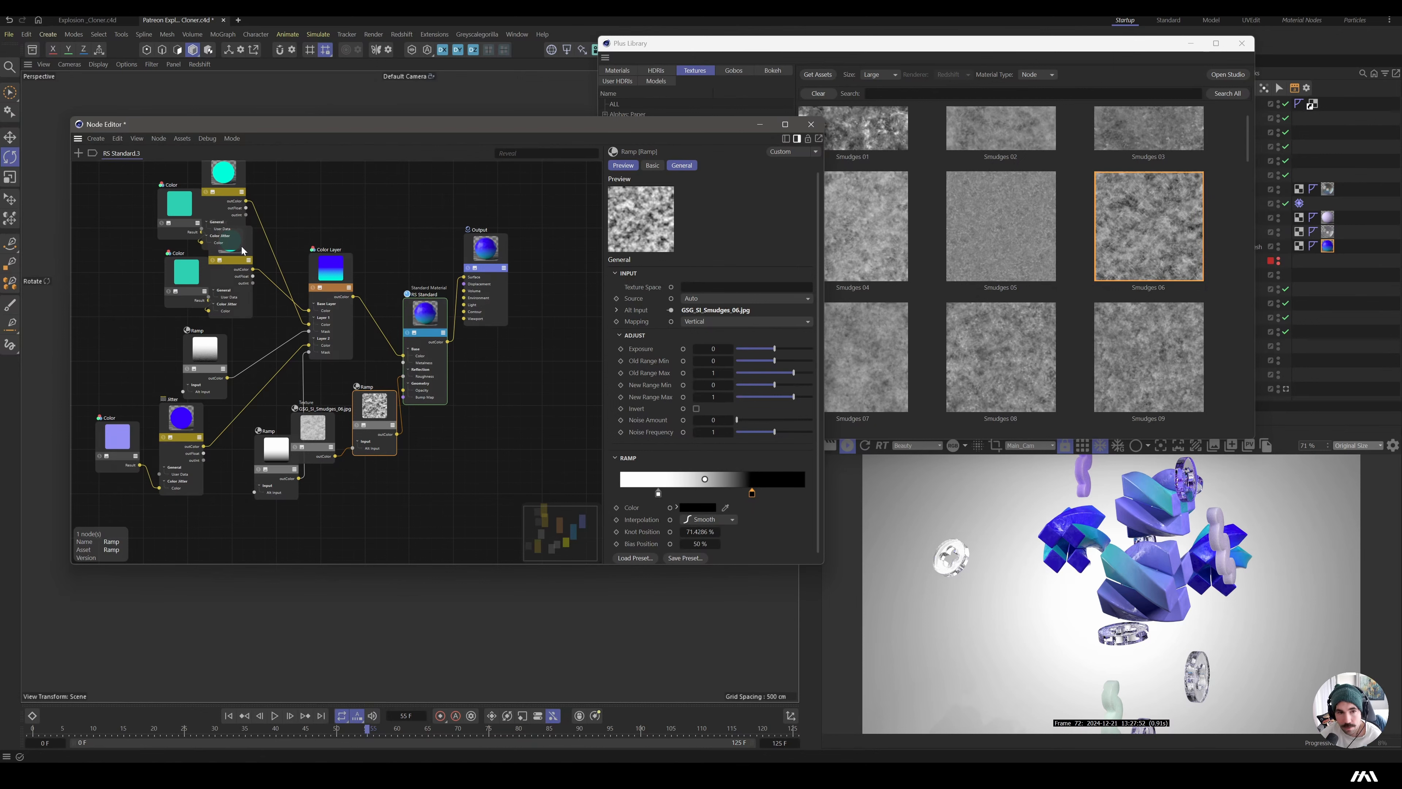
# - Set the upper Color node to the palette's yellow and move the lower teal Color node clear of its Jitter
pyautogui.click(194, 208)
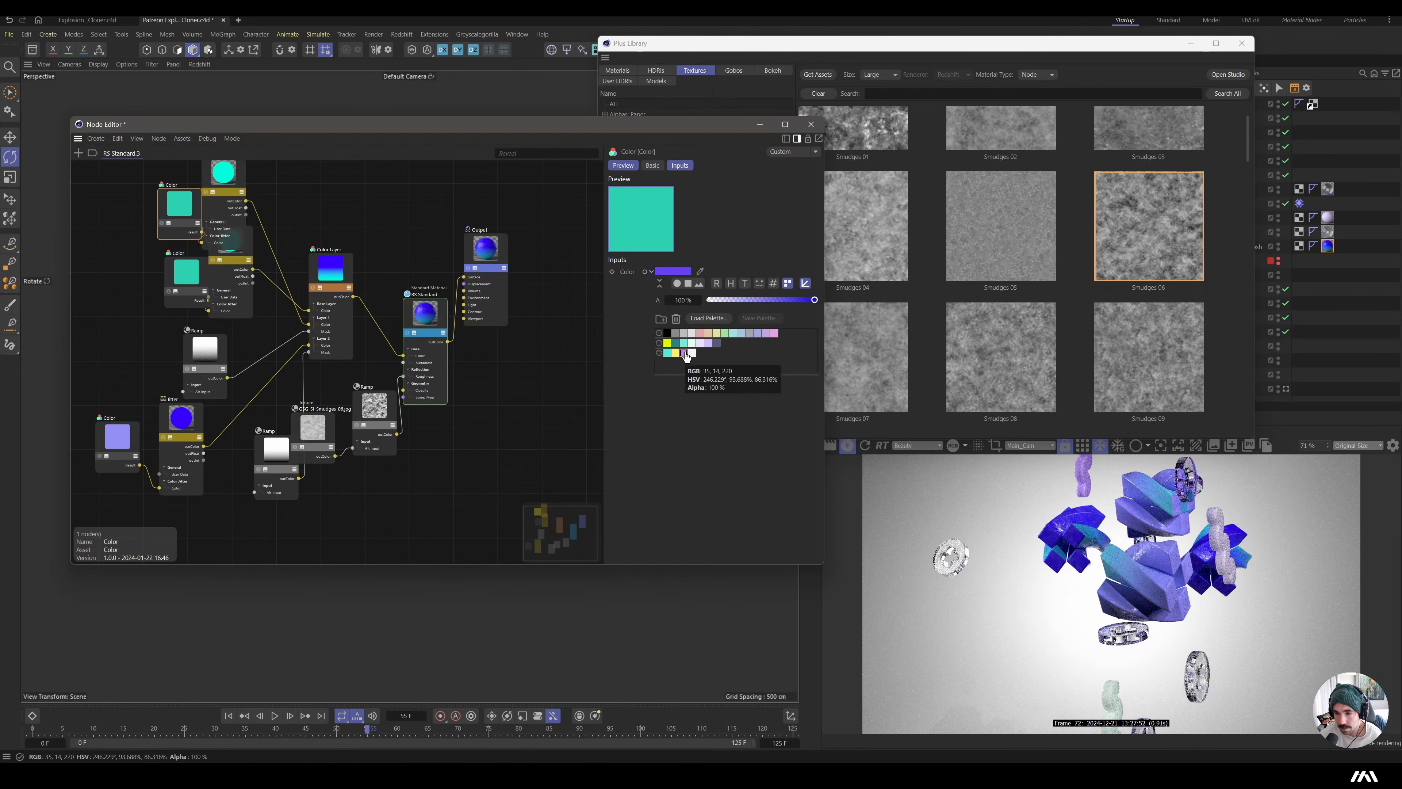
pyautogui.click(684, 354)
pyautogui.click(675, 354)
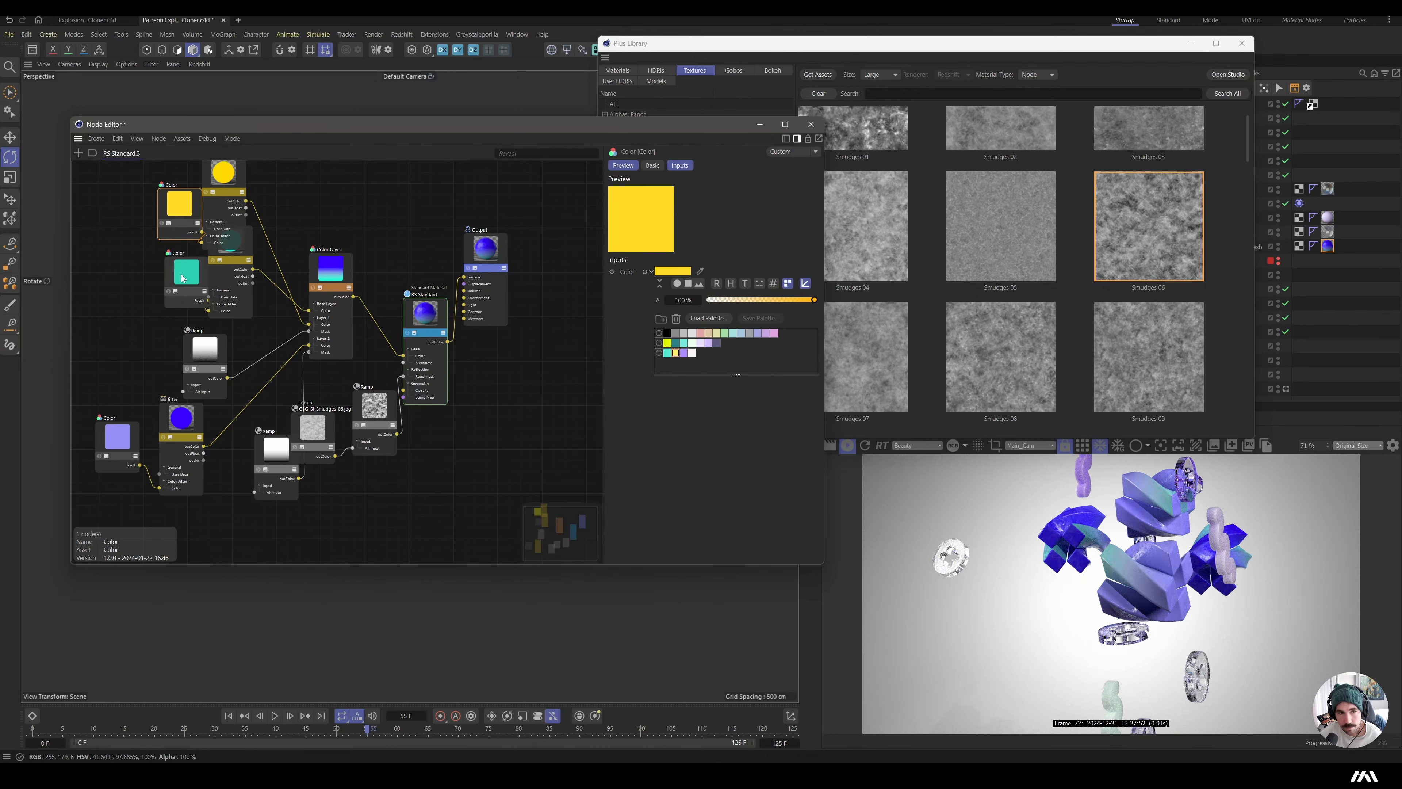
pyautogui.moveTo(186, 278); pyautogui.dragTo(149, 276)
# - Try the palette's purple, teal and lime green swatches on the lower Color node
pyautogui.click(683, 355)
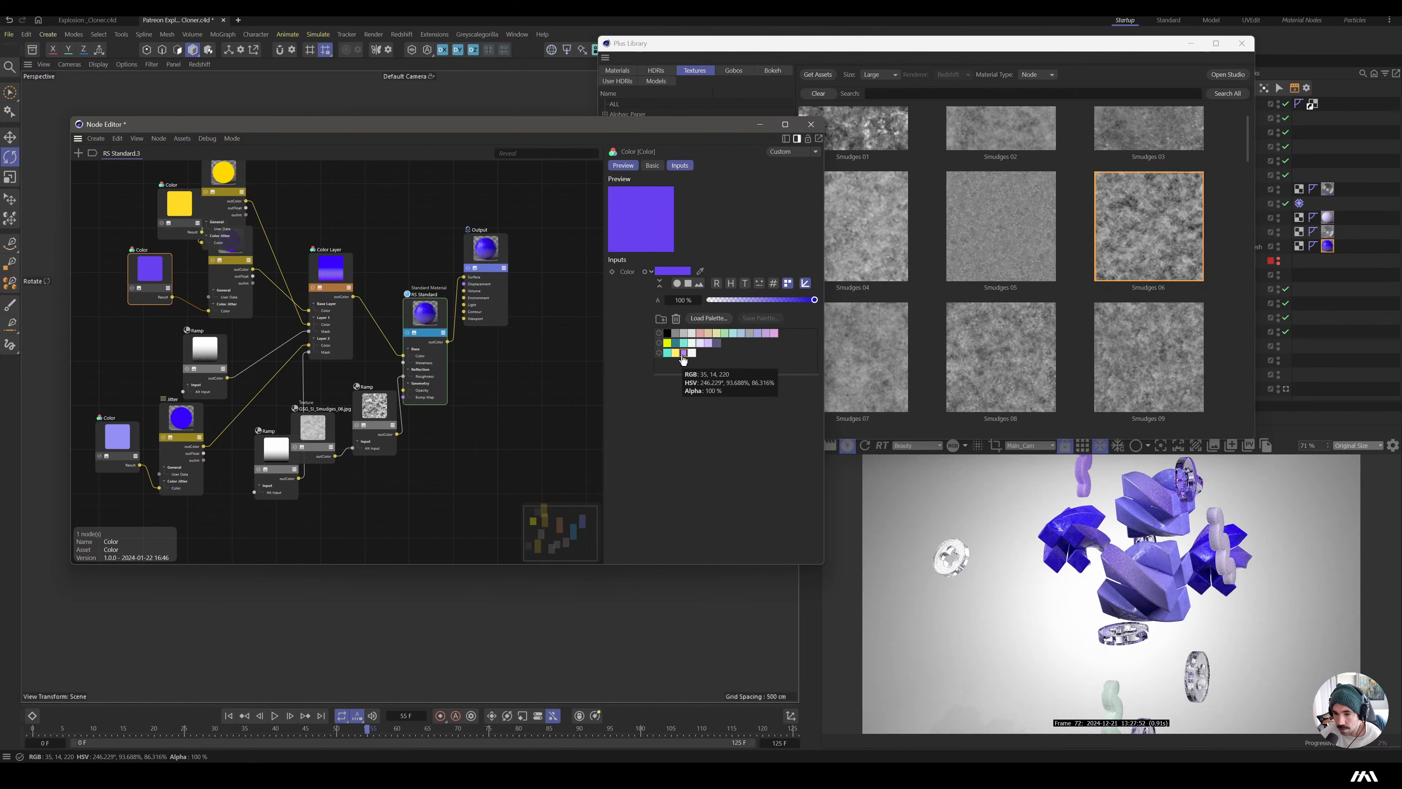
pyautogui.click(667, 355)
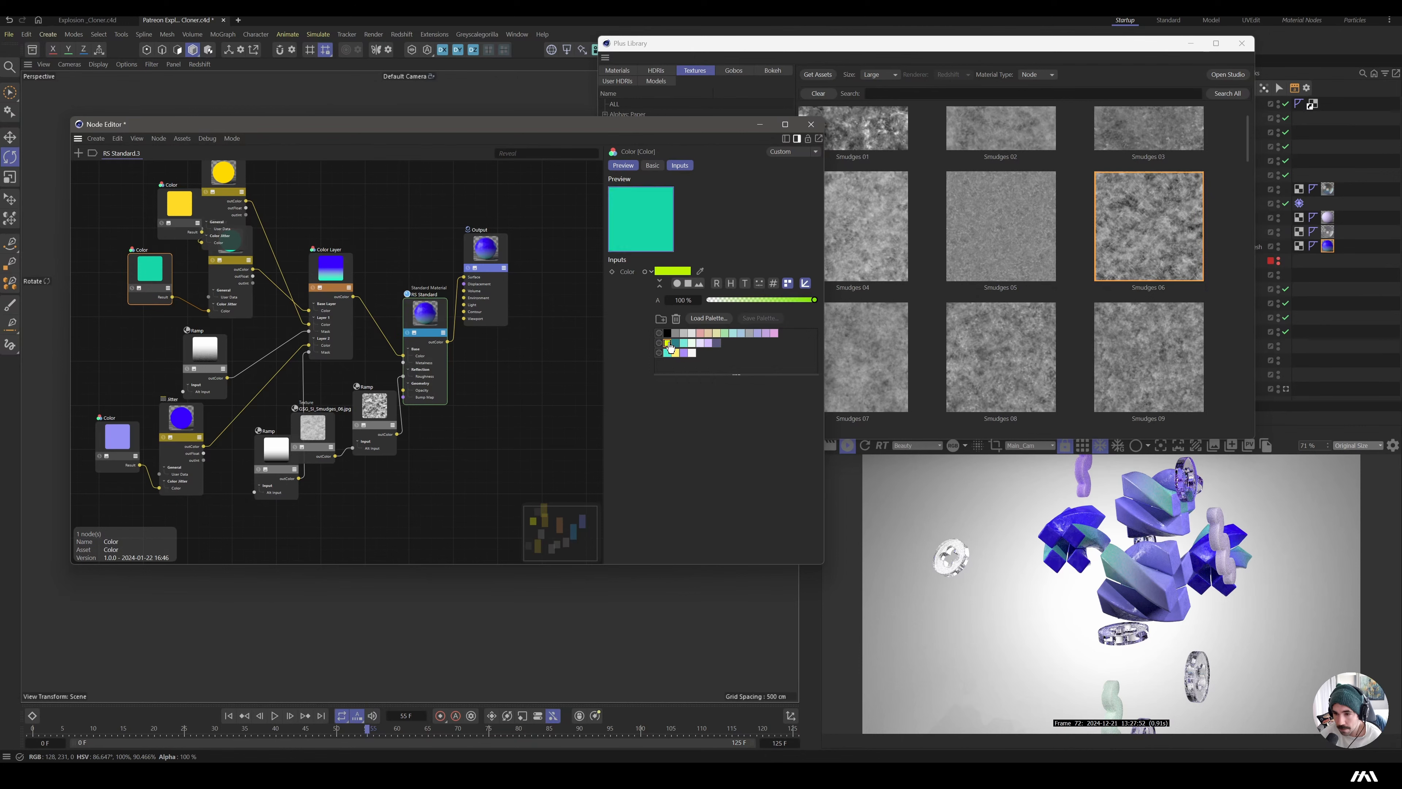
pyautogui.click(668, 344)
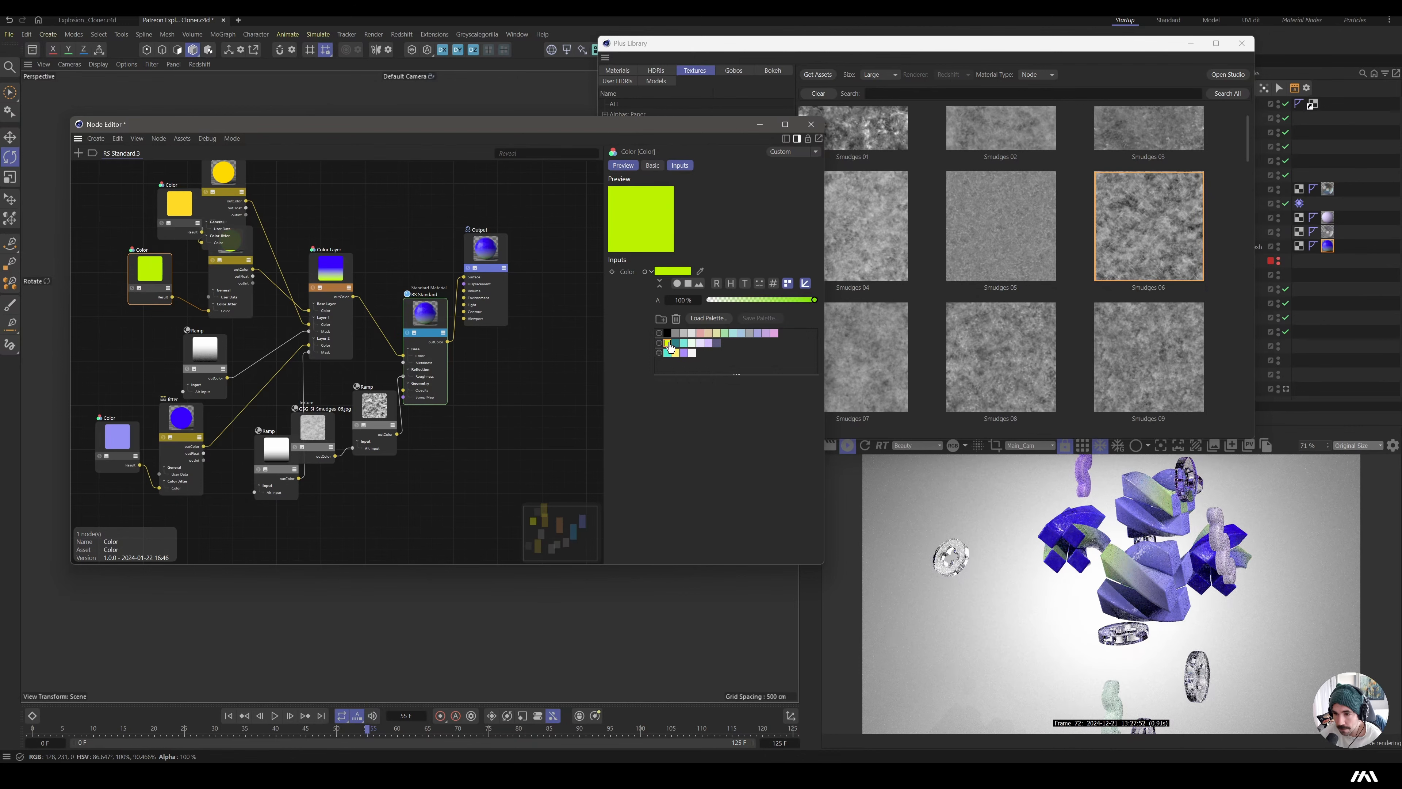
pyautogui.click(684, 352)
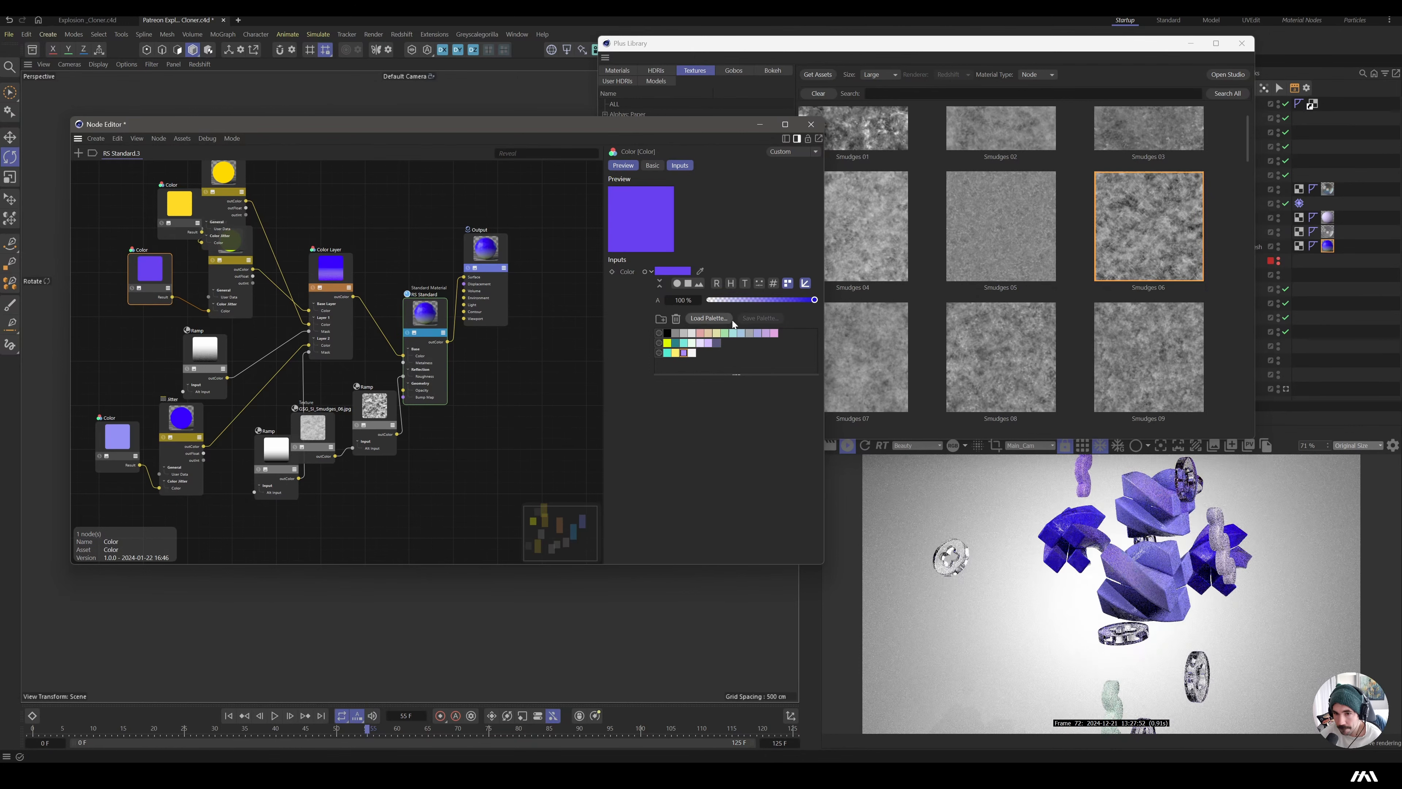
# - Set the lower Color node to a bright light blue, RGB 5, 176, 255, in the Color Chooser
pyautogui.click(683, 271)
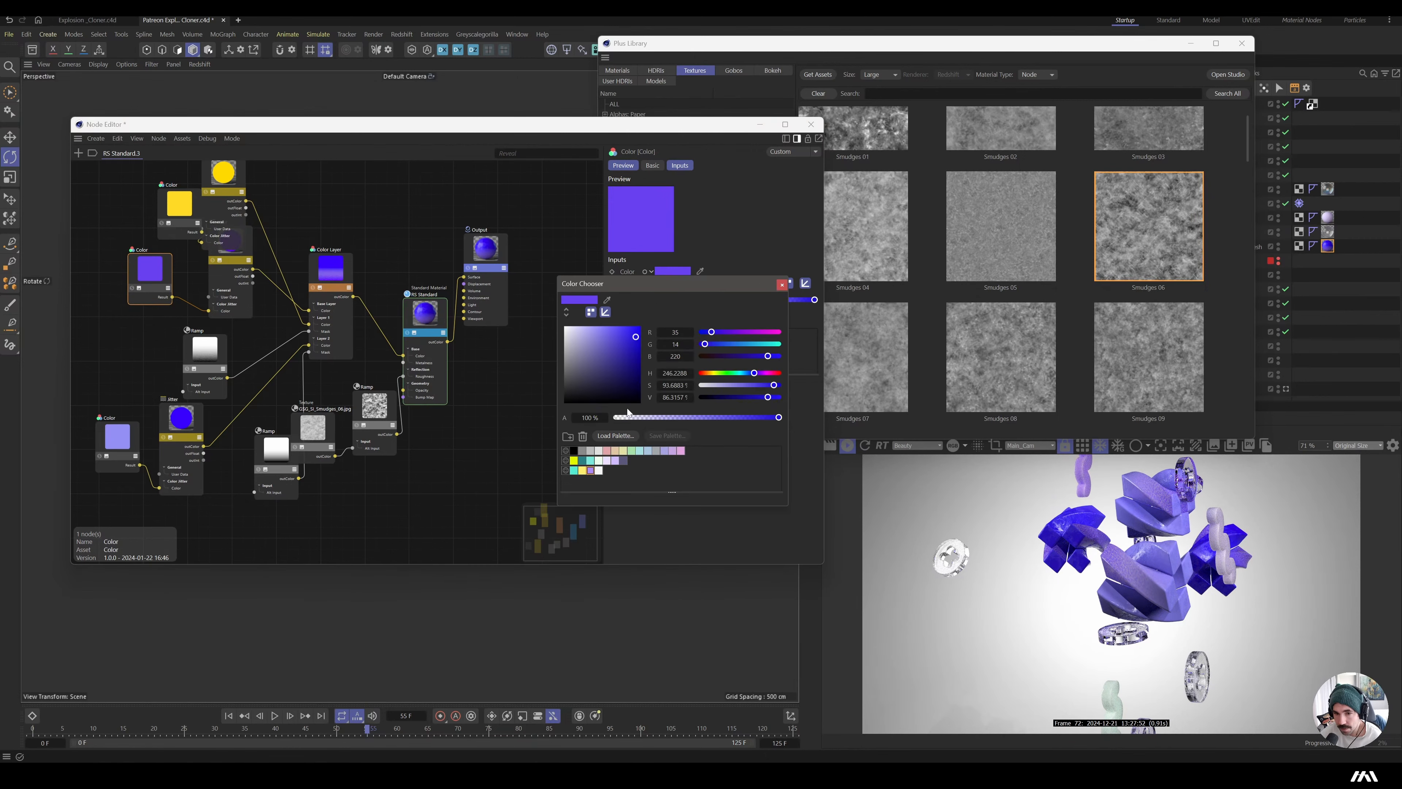
pyautogui.moveTo(738, 372); pyautogui.dragTo(744, 372)
pyautogui.moveTo(631, 336); pyautogui.dragTo(639, 326)
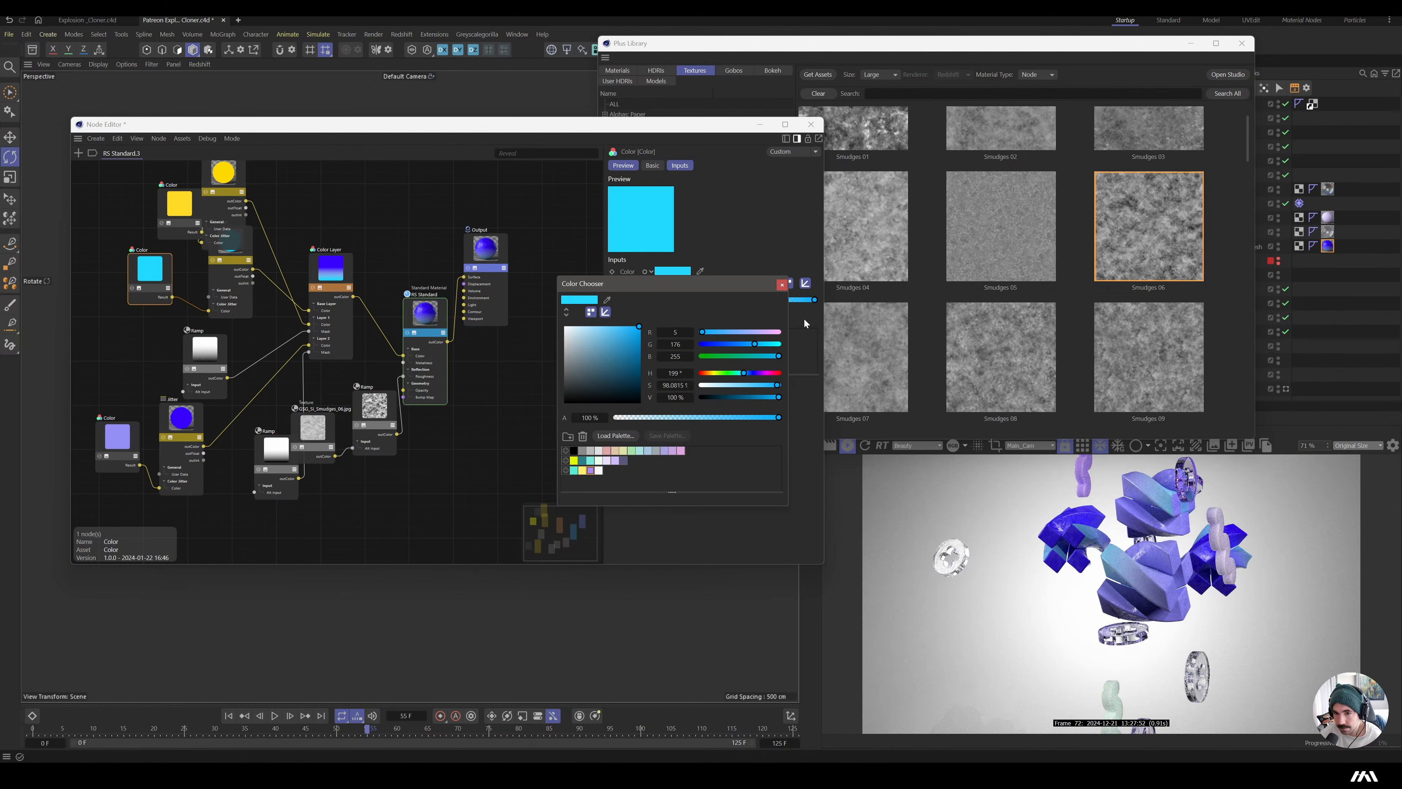
pyautogui.click(781, 285)
# - Try a metalness of about 0.55 on the Standard Material
pyautogui.click(424, 319)
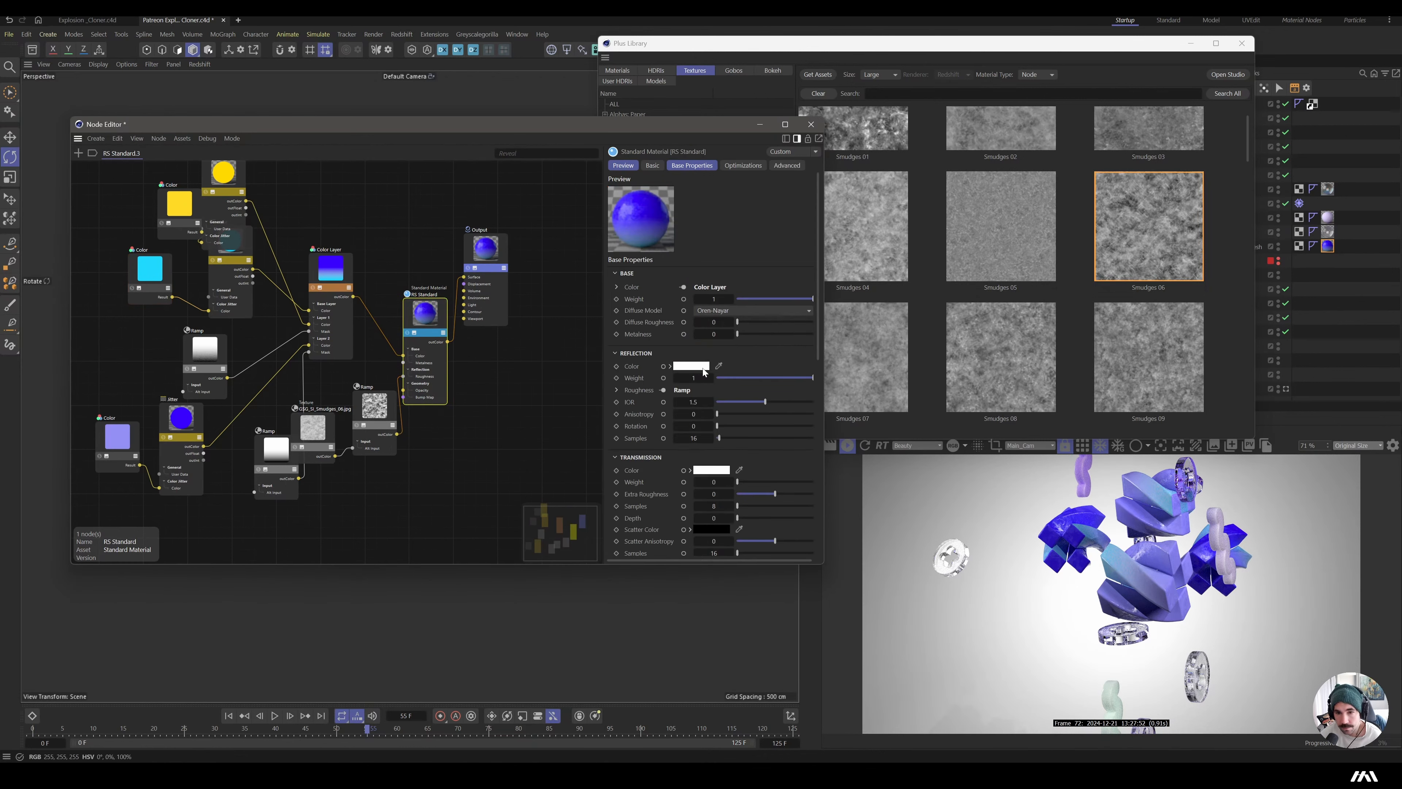
pyautogui.click(780, 335)
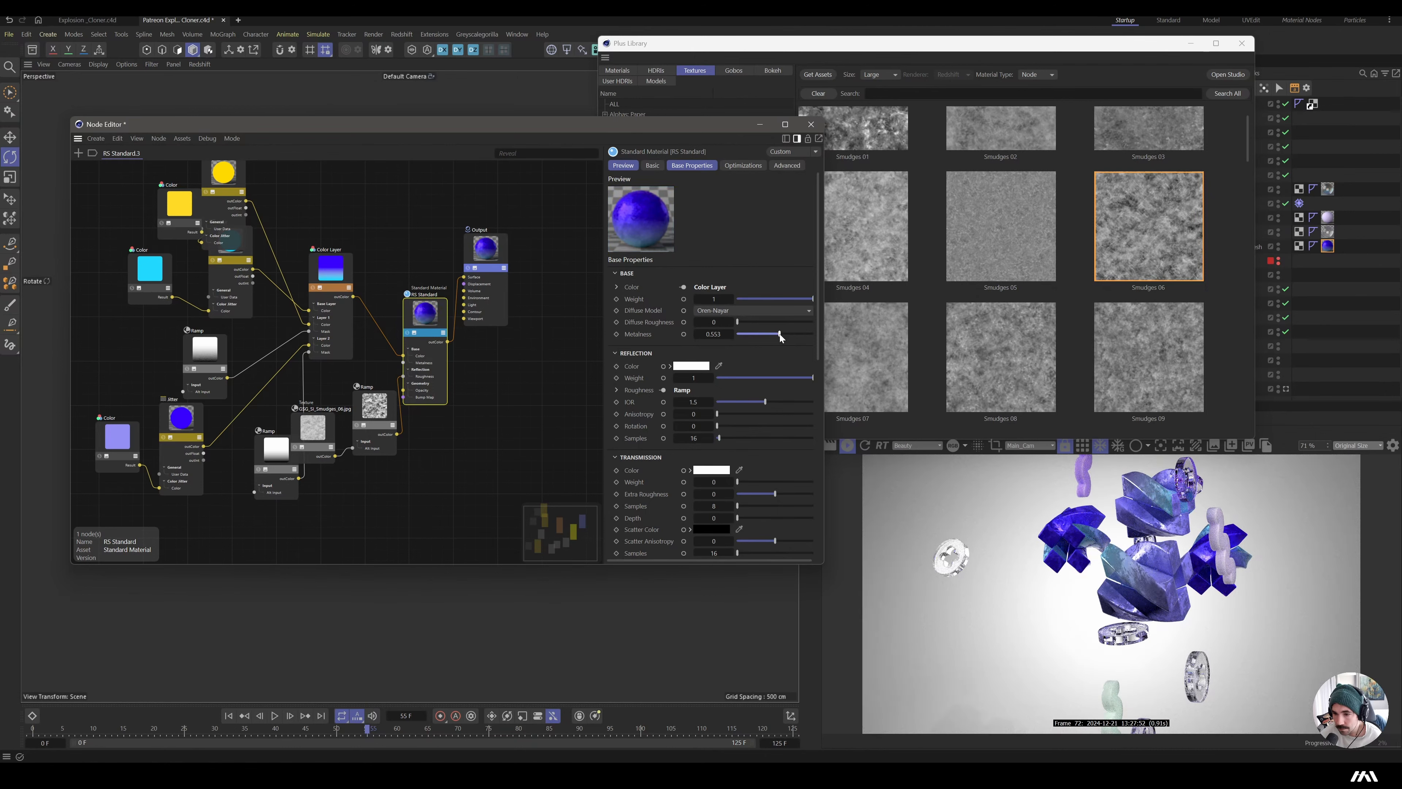
pyautogui.rightClick(717, 334)
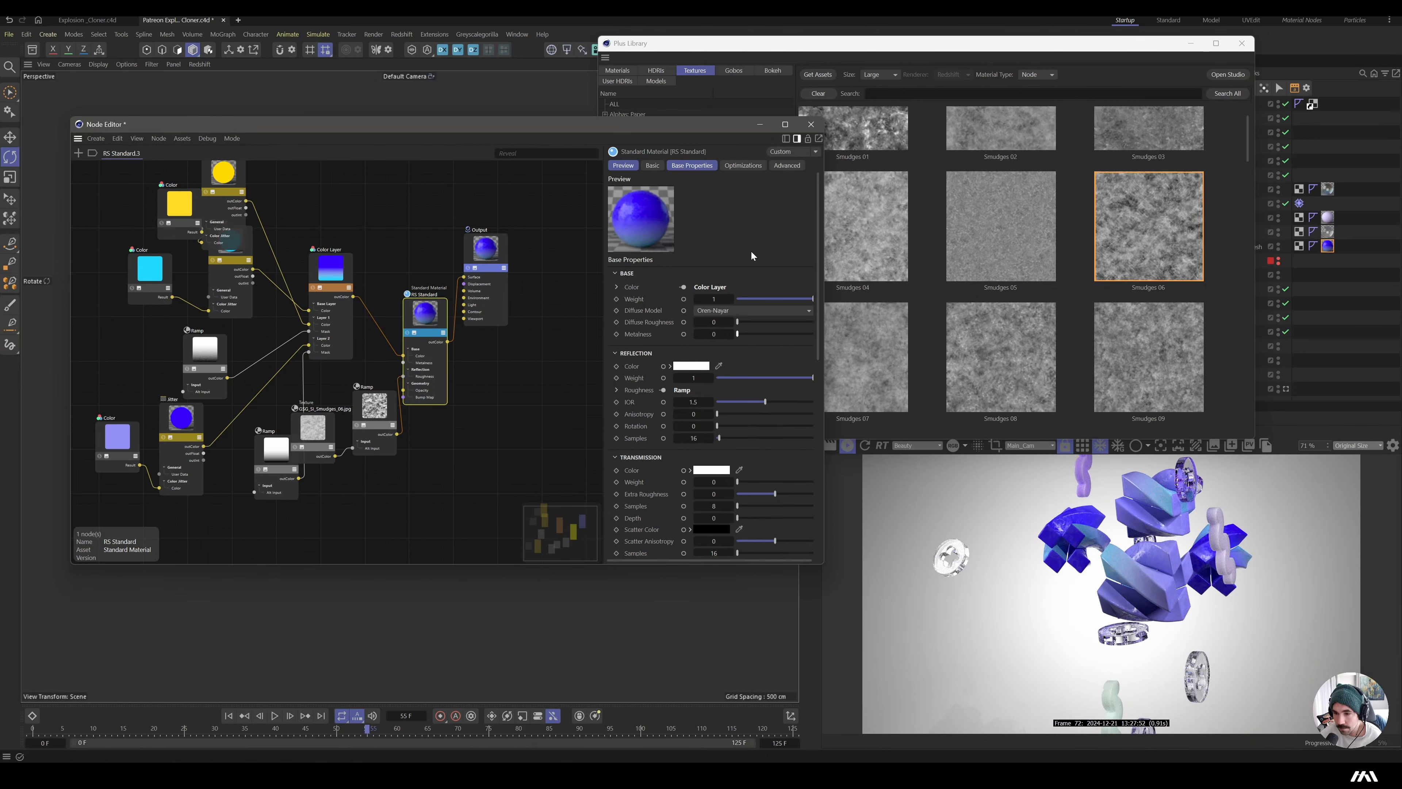
# - Close the Node Editor and the Plus Library, and scrub the animation back to frame 21
pyautogui.click(811, 124)
pyautogui.click(1192, 43)
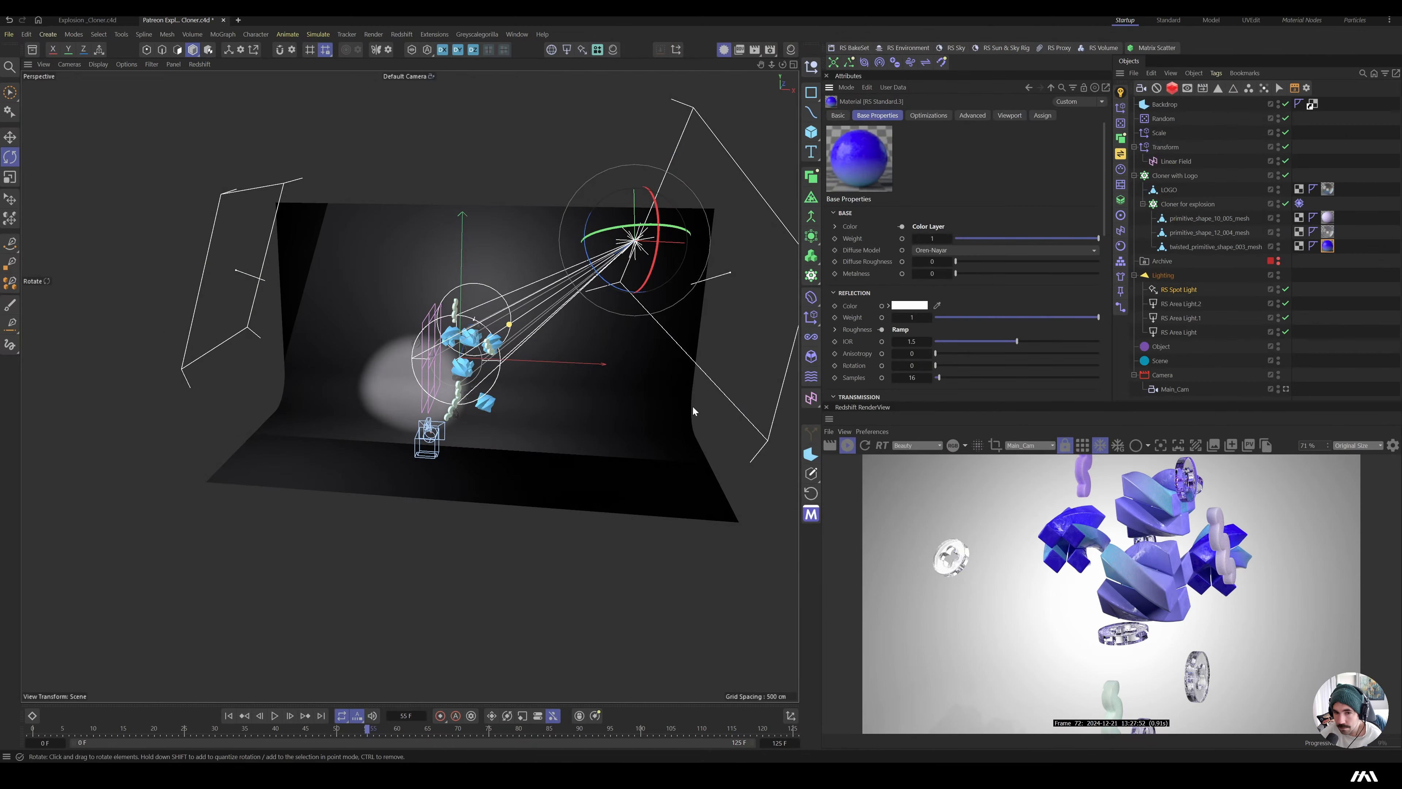
pyautogui.click(263, 731)
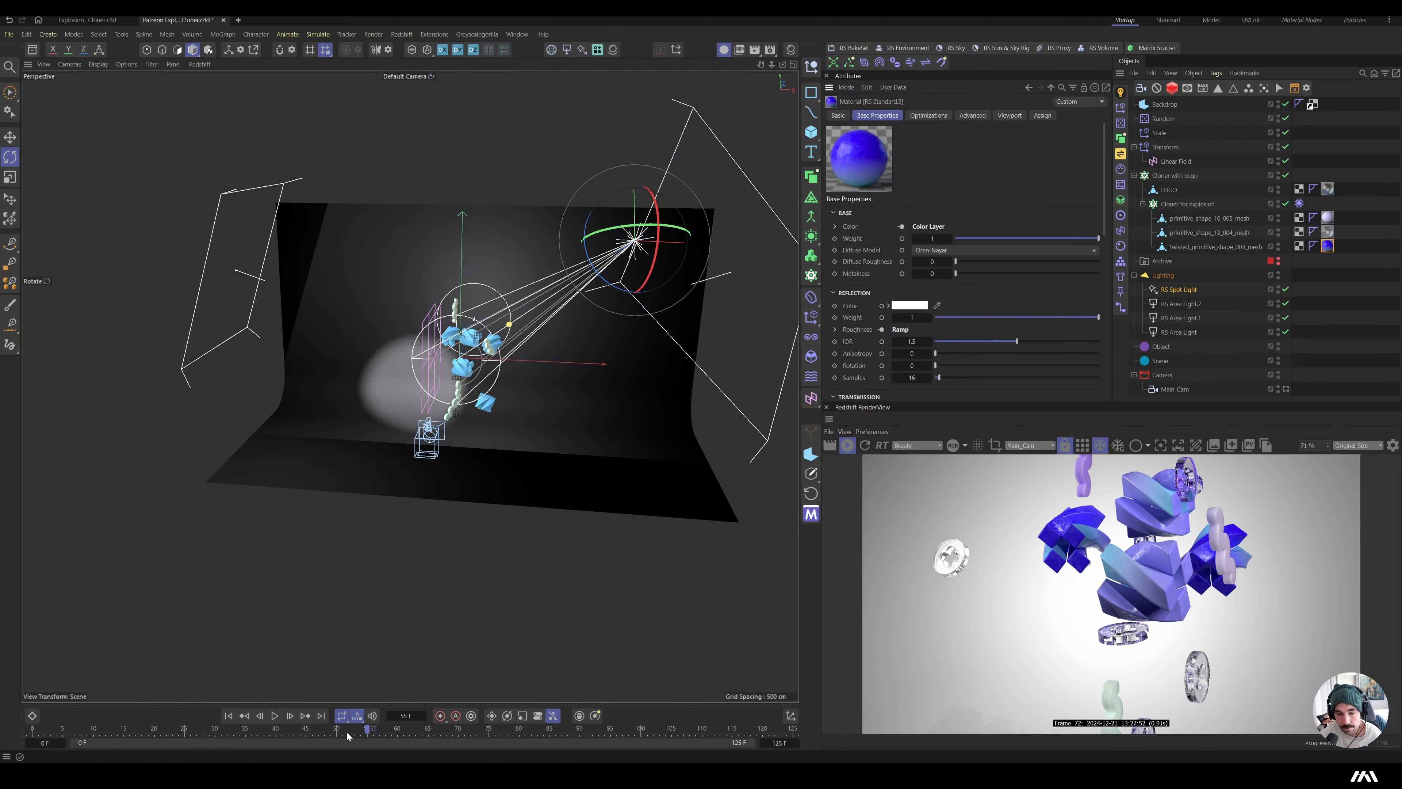
pyautogui.moveTo(263, 736); pyautogui.dragTo(160, 762)
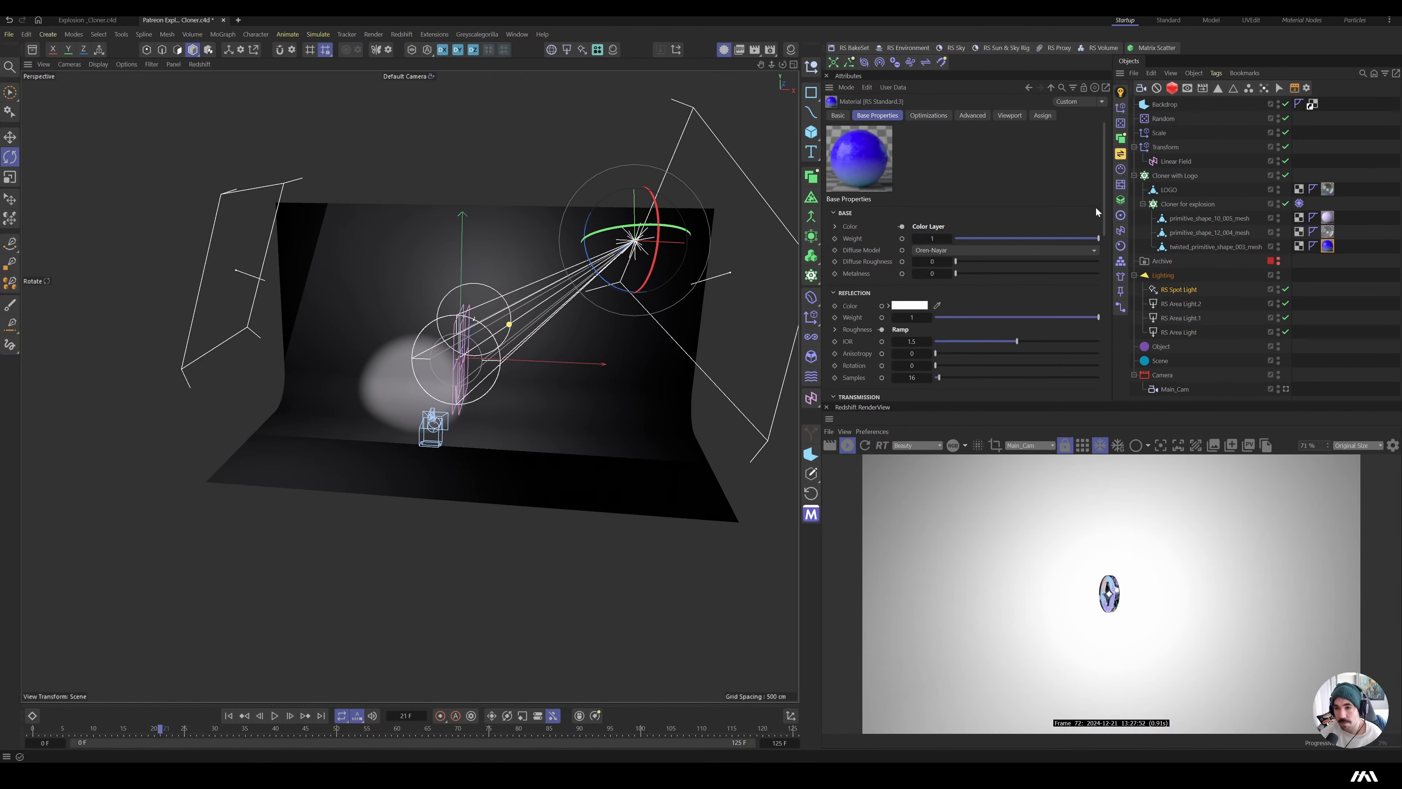
# - Stop the live render and review the animation from the start through Main_Cam
pyautogui.click(1286, 389)
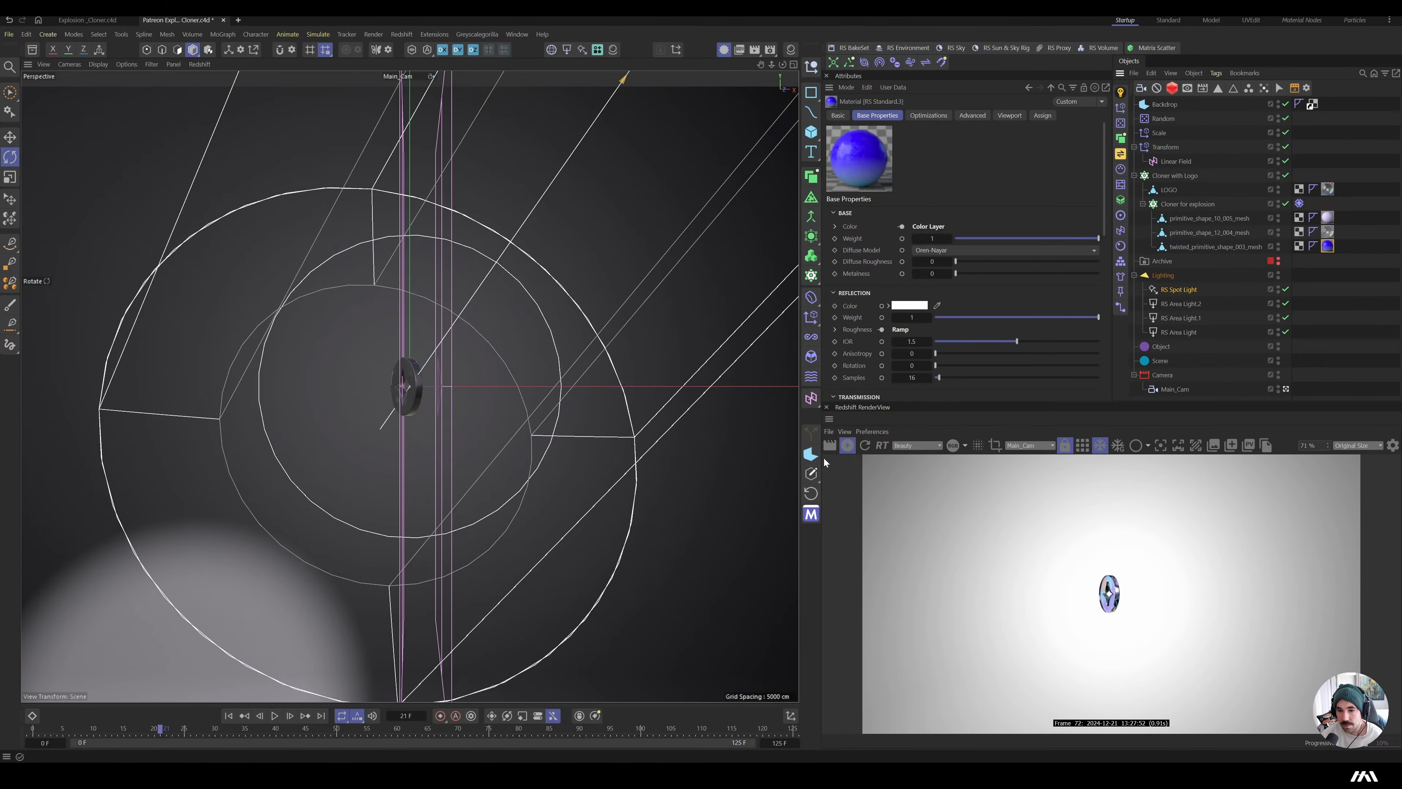
pyautogui.click(847, 445)
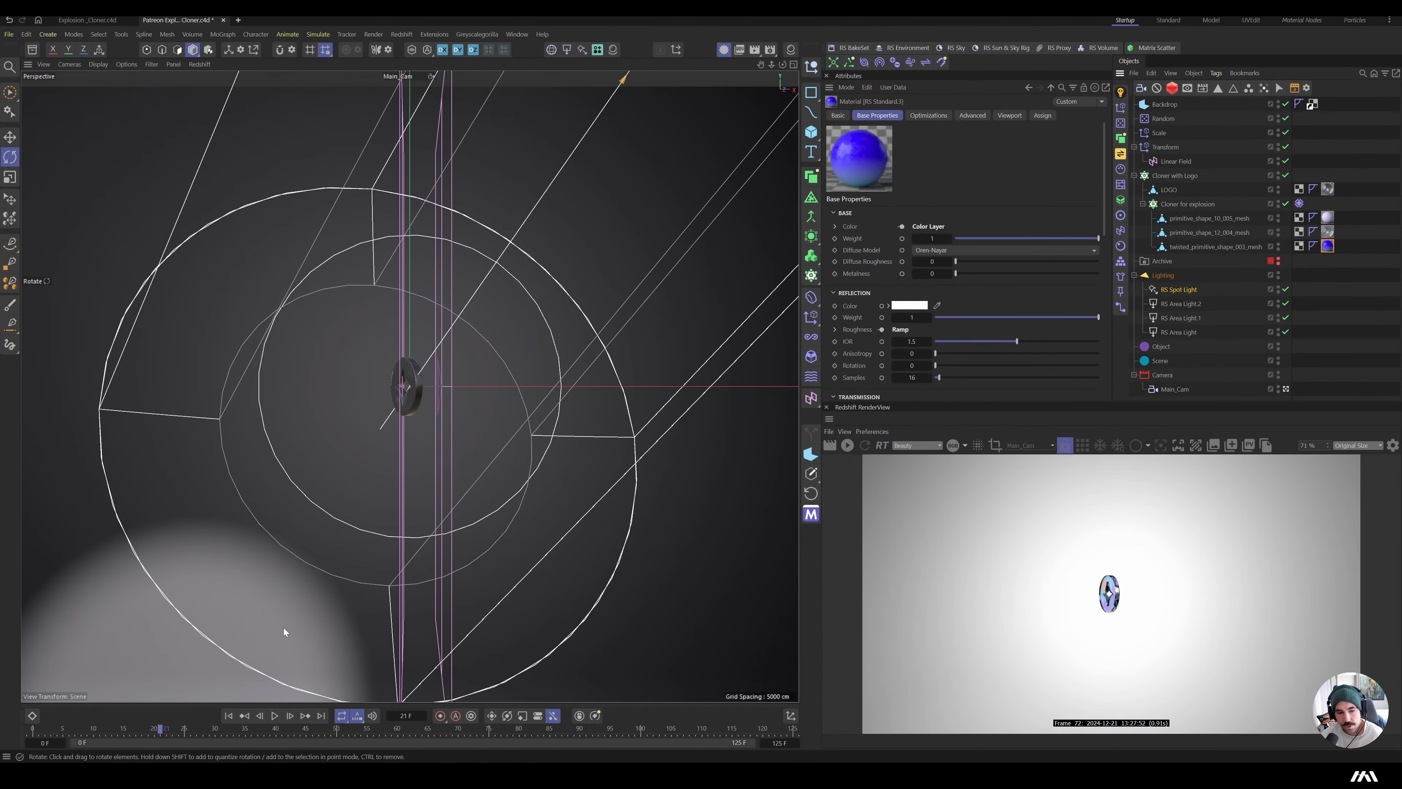
pyautogui.click(229, 716)
pyautogui.click(274, 715)
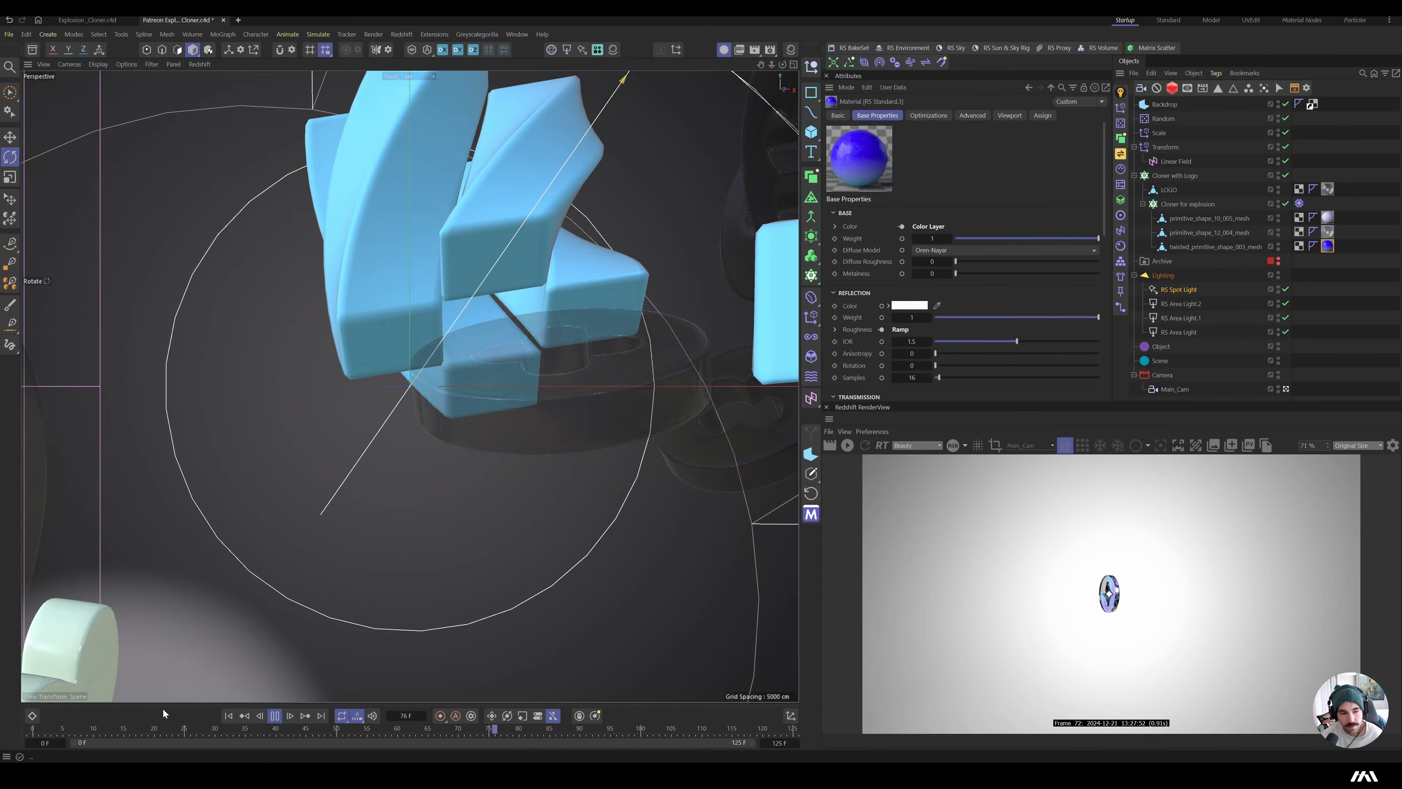
pyautogui.click(273, 718)
pyautogui.click(231, 718)
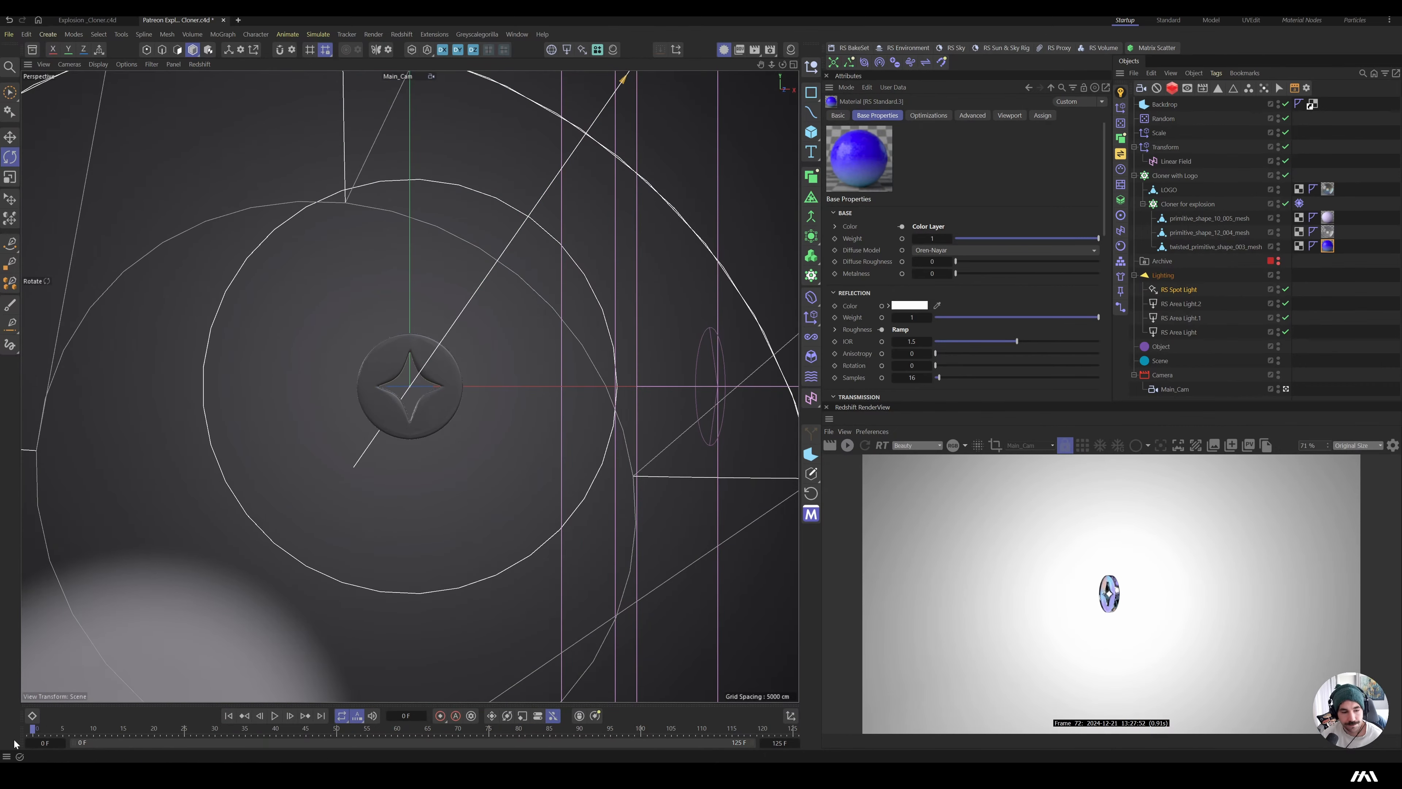
pyautogui.moveTo(53, 729); pyautogui.dragTo(147, 731)
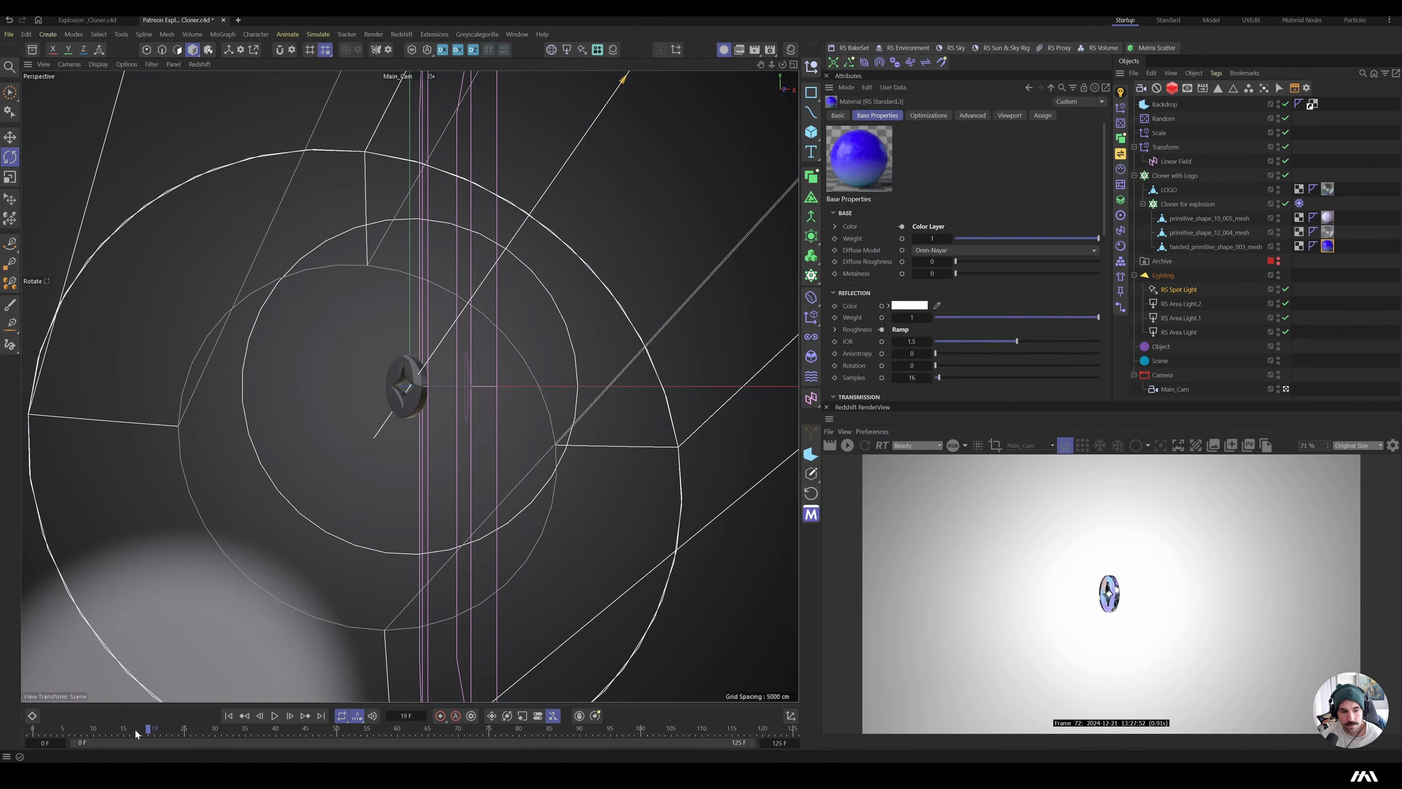
# - Open the Dope Sheet, move the camera's first Position Z key to frame 30 and play the animation
pyautogui.click(39, 723)
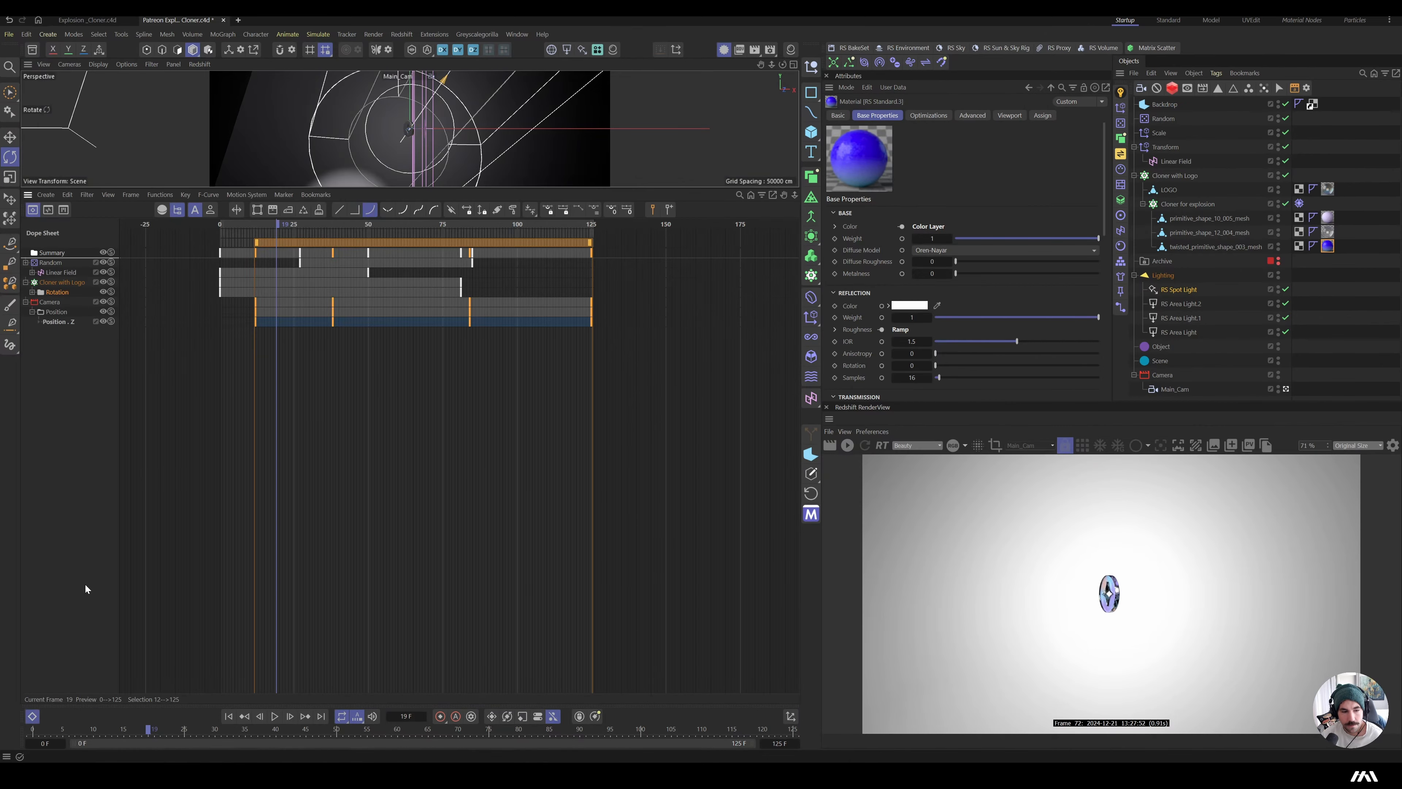
pyautogui.click(72, 335)
pyautogui.moveTo(255, 325); pyautogui.dragTo(309, 328)
pyautogui.moveTo(279, 226); pyautogui.dragTo(194, 228)
pyautogui.press('F8')
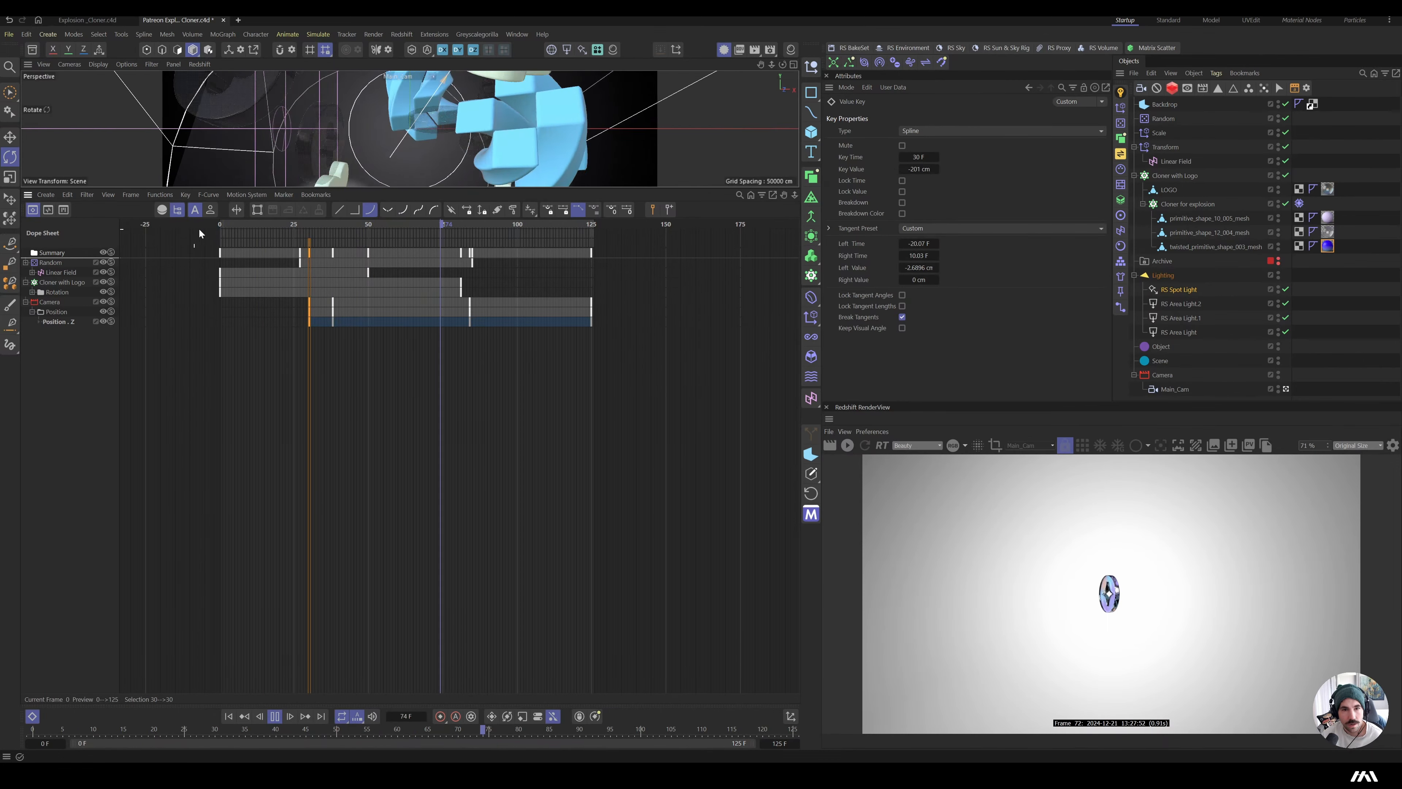
# - Move the camera's second Position Z key to frame 51 and check the timing by scrubbing back to frame 12
pyautogui.moveTo(334, 322); pyautogui.dragTo(371, 324)
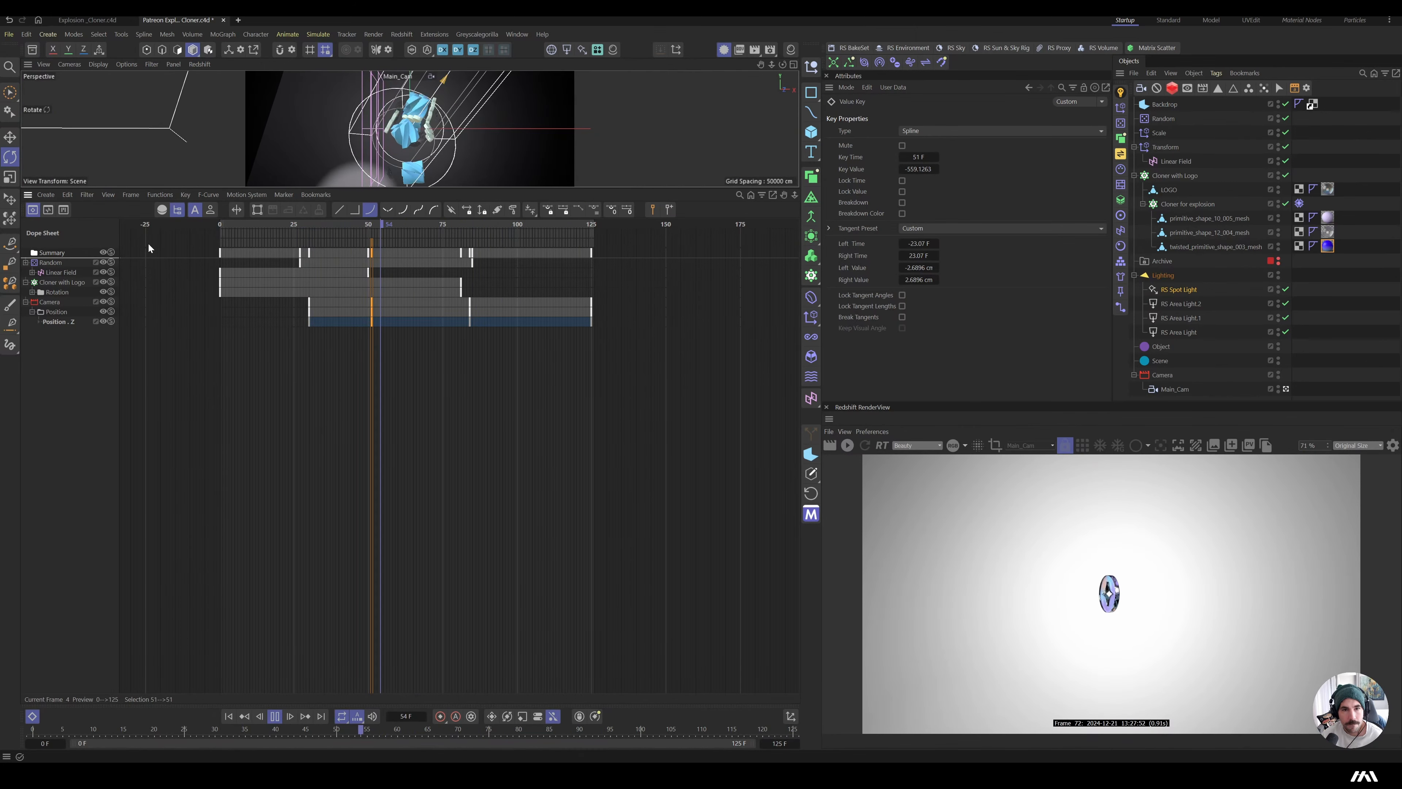
pyautogui.press('space')
pyautogui.moveTo(435, 229); pyautogui.dragTo(256, 277)
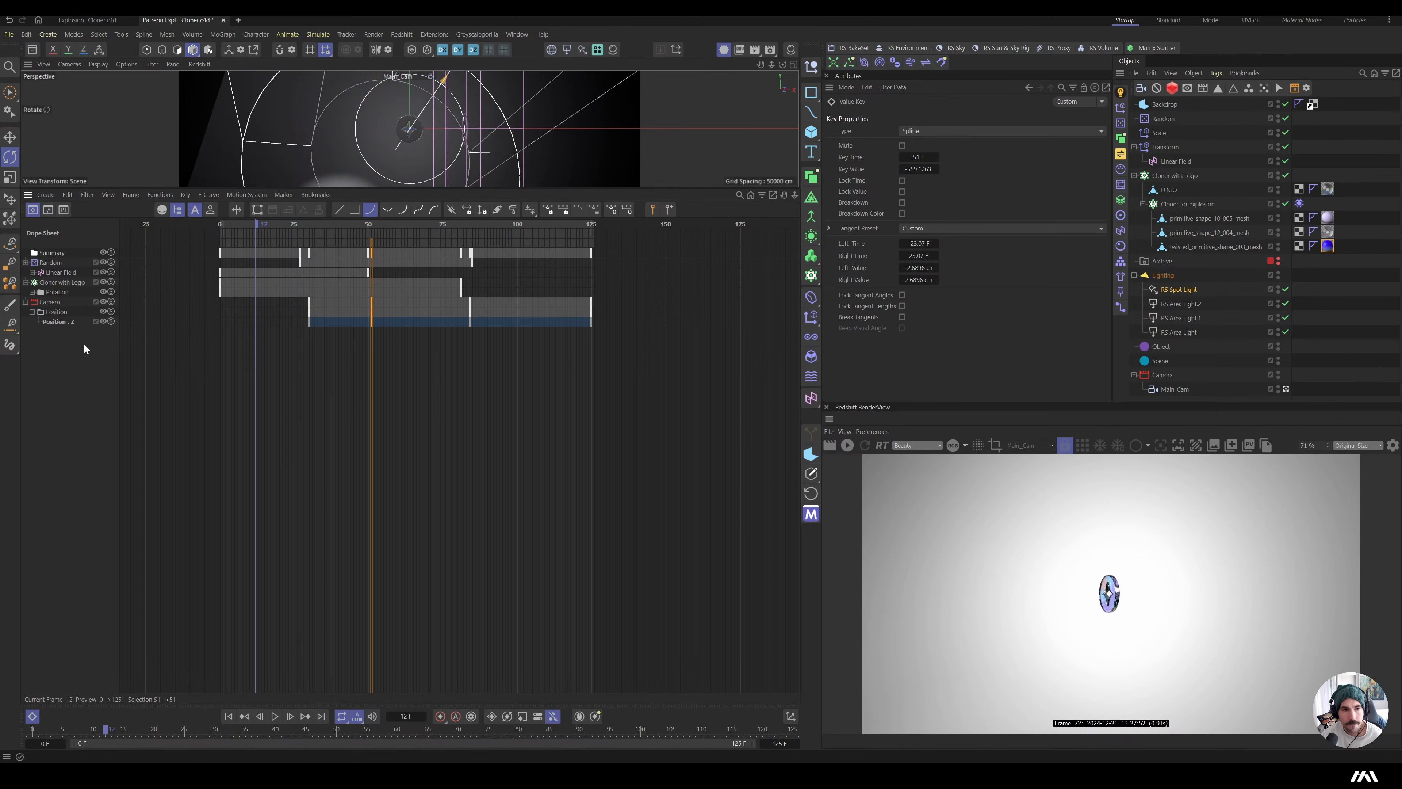
pyautogui.click(71, 324)
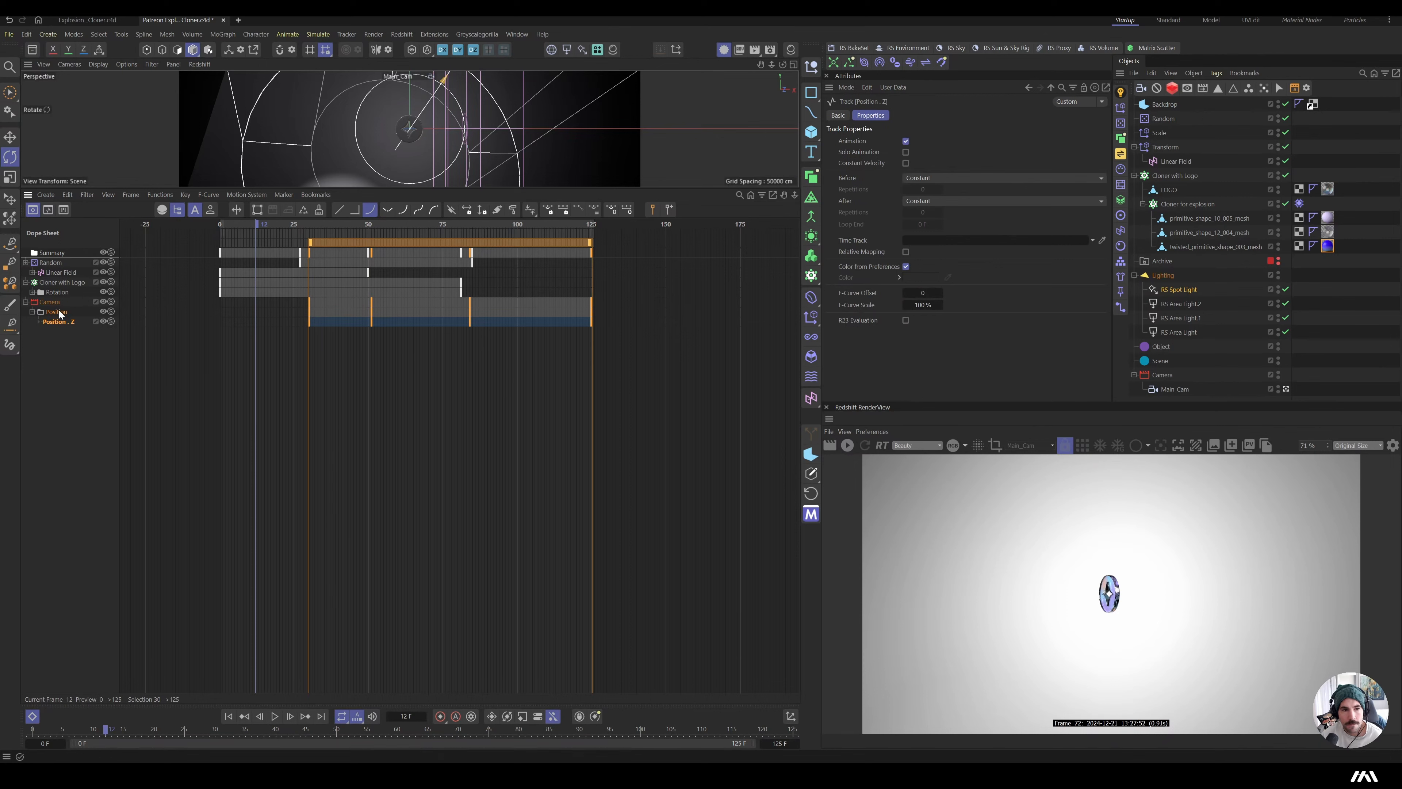
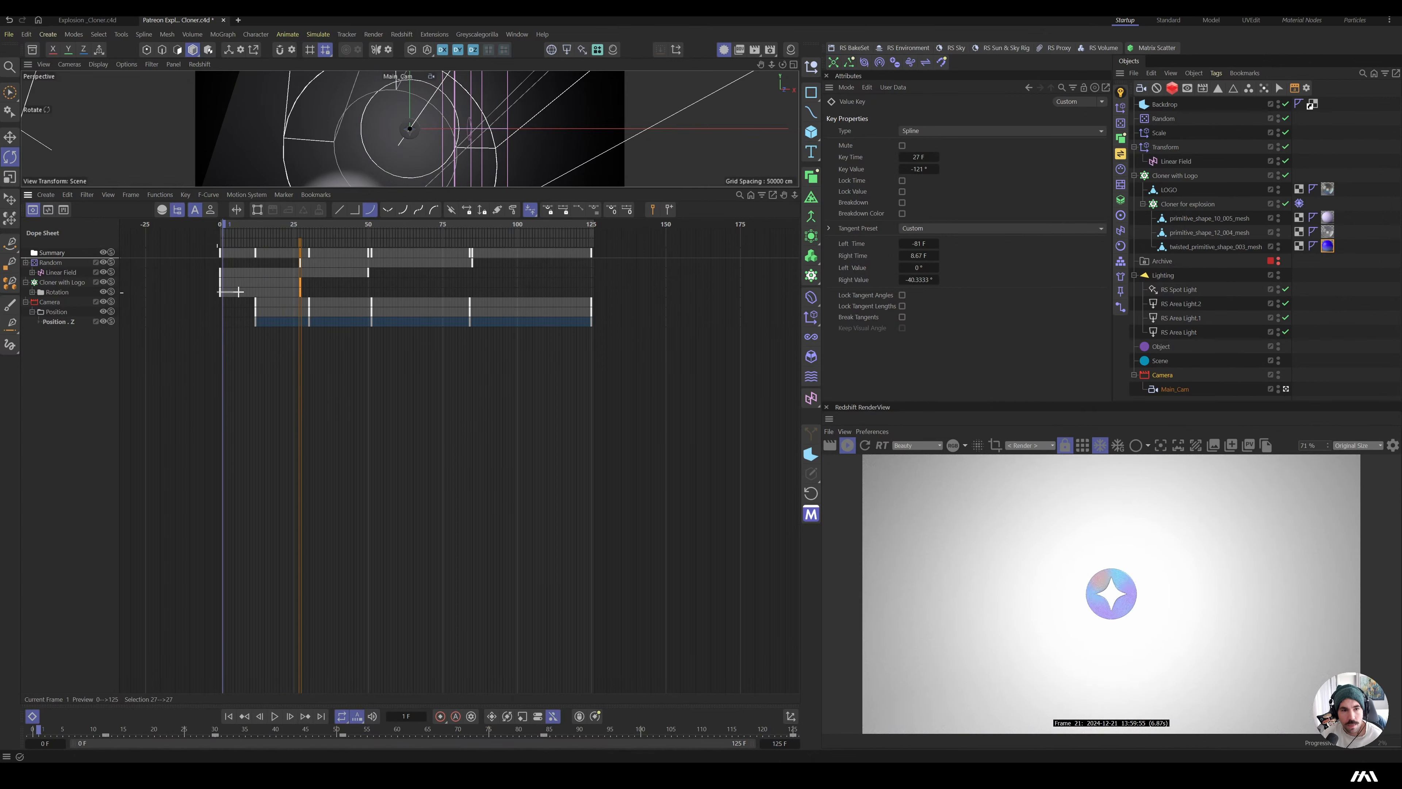
# - Shift the two rotation keys of Cloner with Logo to frames 4 and 31
pyautogui.moveTo(315, 289); pyautogui.dragTo(359, 292)
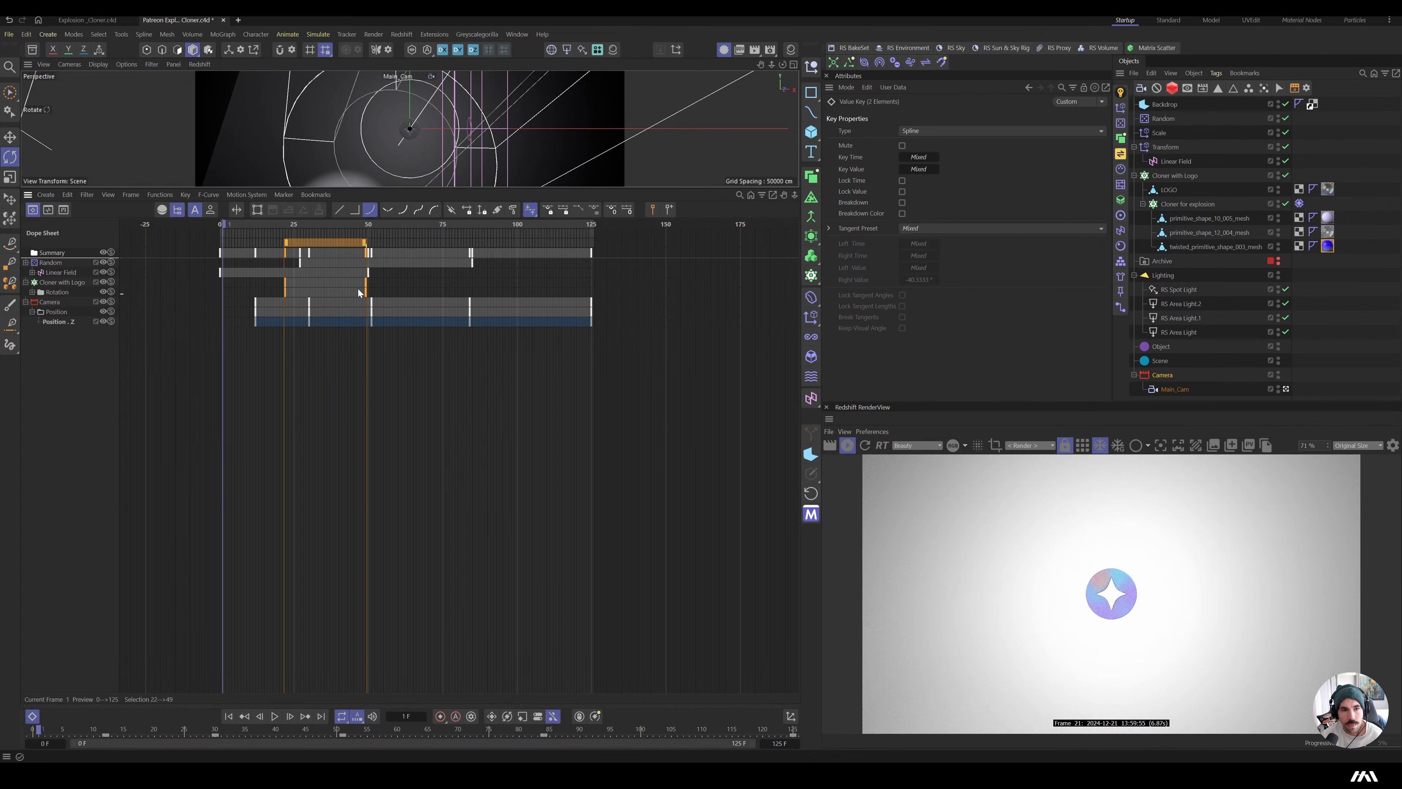
pyautogui.moveTo(339, 229); pyautogui.dragTo(355, 232)
pyautogui.moveTo(365, 292); pyautogui.dragTo(335, 292)
pyautogui.moveTo(243, 235)
pyautogui.mouseDown()
pyautogui.moveTo(285, 244)
pyautogui.moveTo(242, 235)
pyautogui.mouseUp()
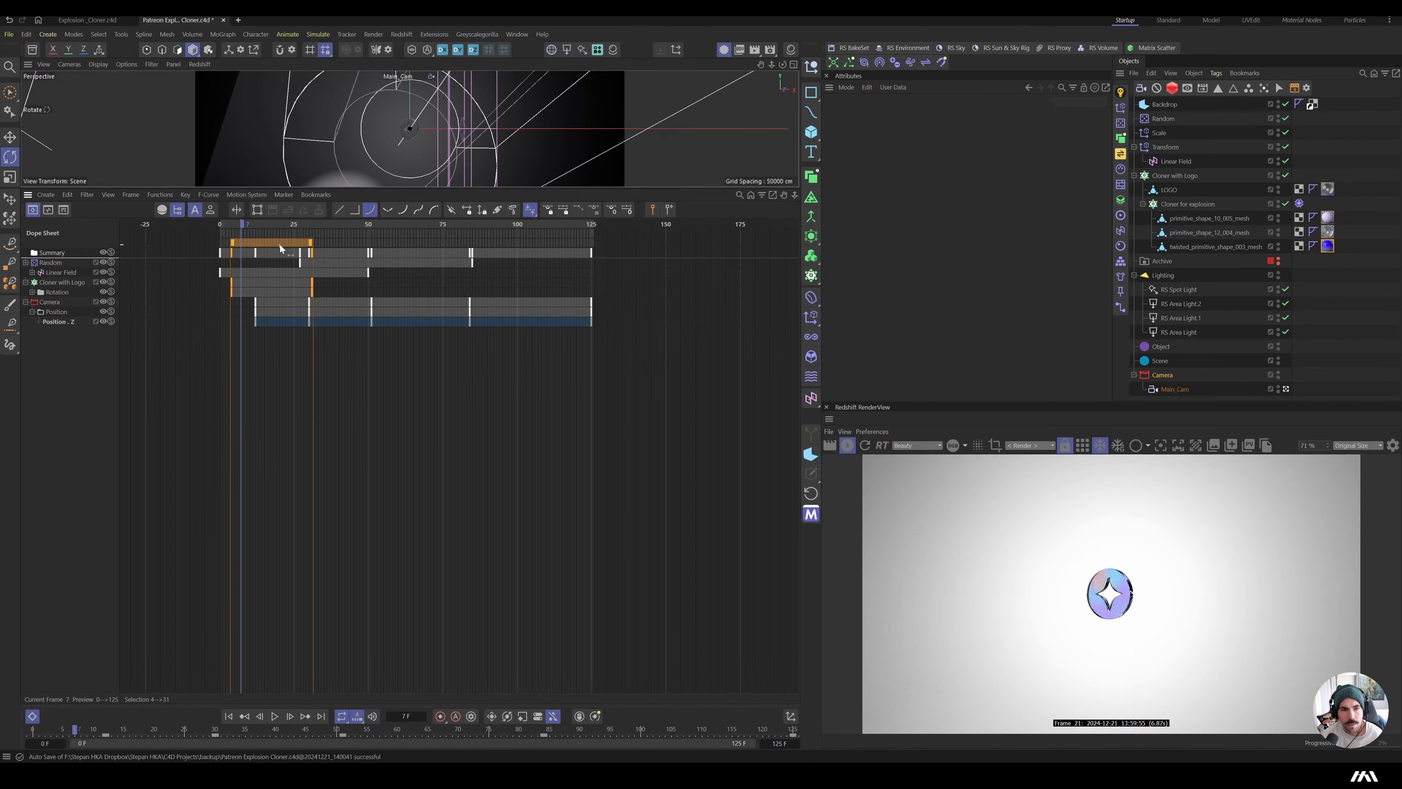
pyautogui.moveTo(234, 296); pyautogui.dragTo(232, 297)
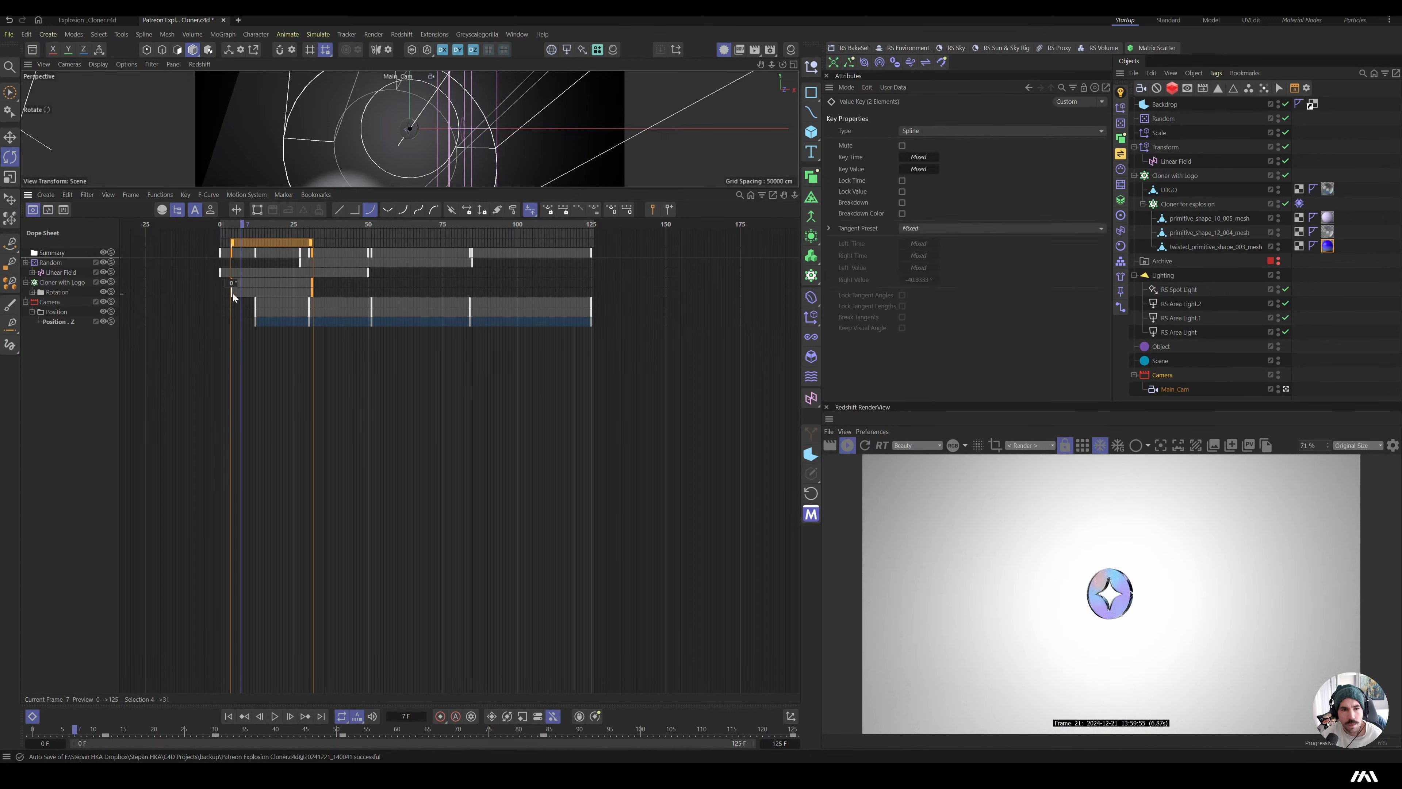
# - Shift the two rotation keys of Cloner with Logo to frames 13 and 40, checking the motion at frame 24
pyautogui.moveTo(273, 243); pyautogui.dragTo(300, 243)
pyautogui.moveTo(253, 226); pyautogui.dragTo(291, 242)
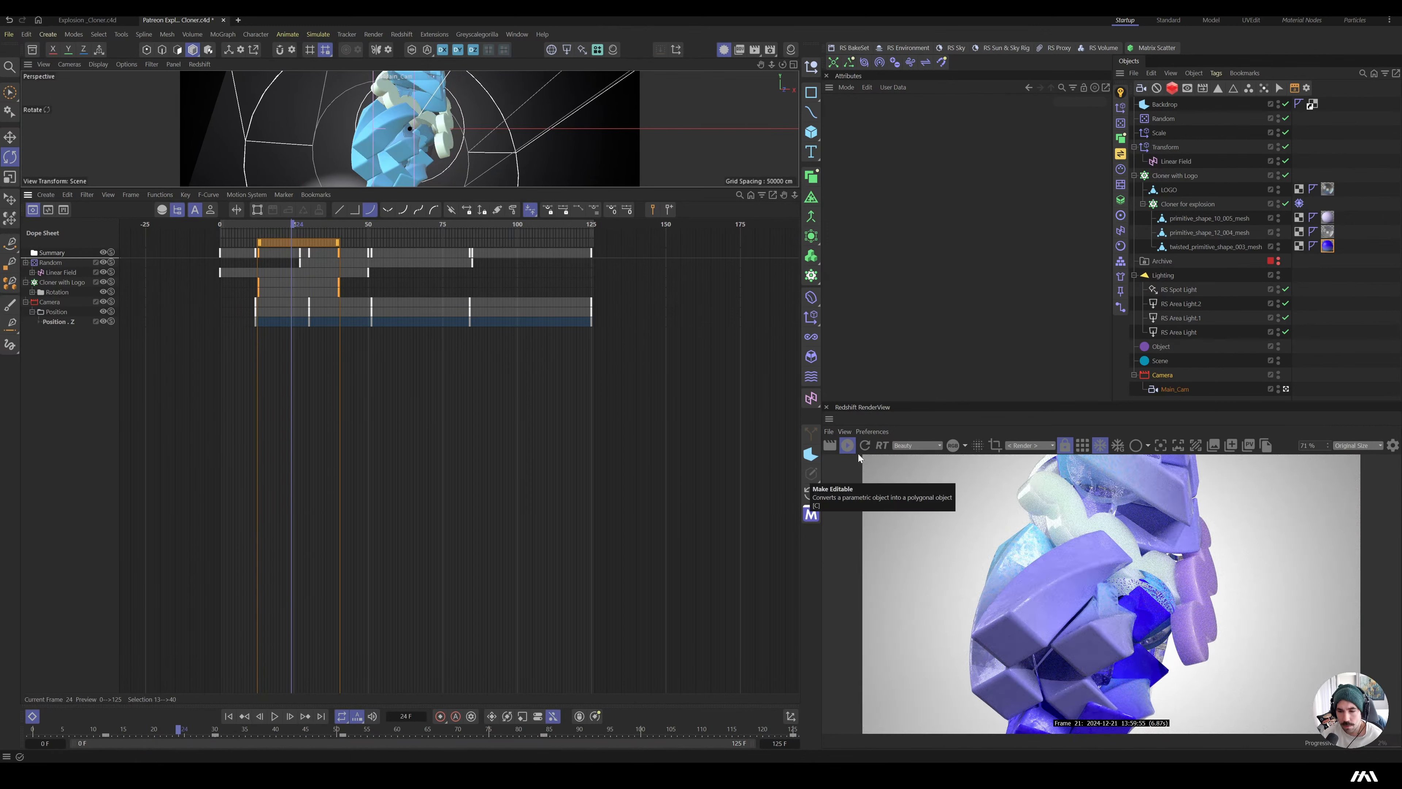
# - Stop the live render and enlarge the perspective viewport above the Dope Sheet
pyautogui.click(848, 446)
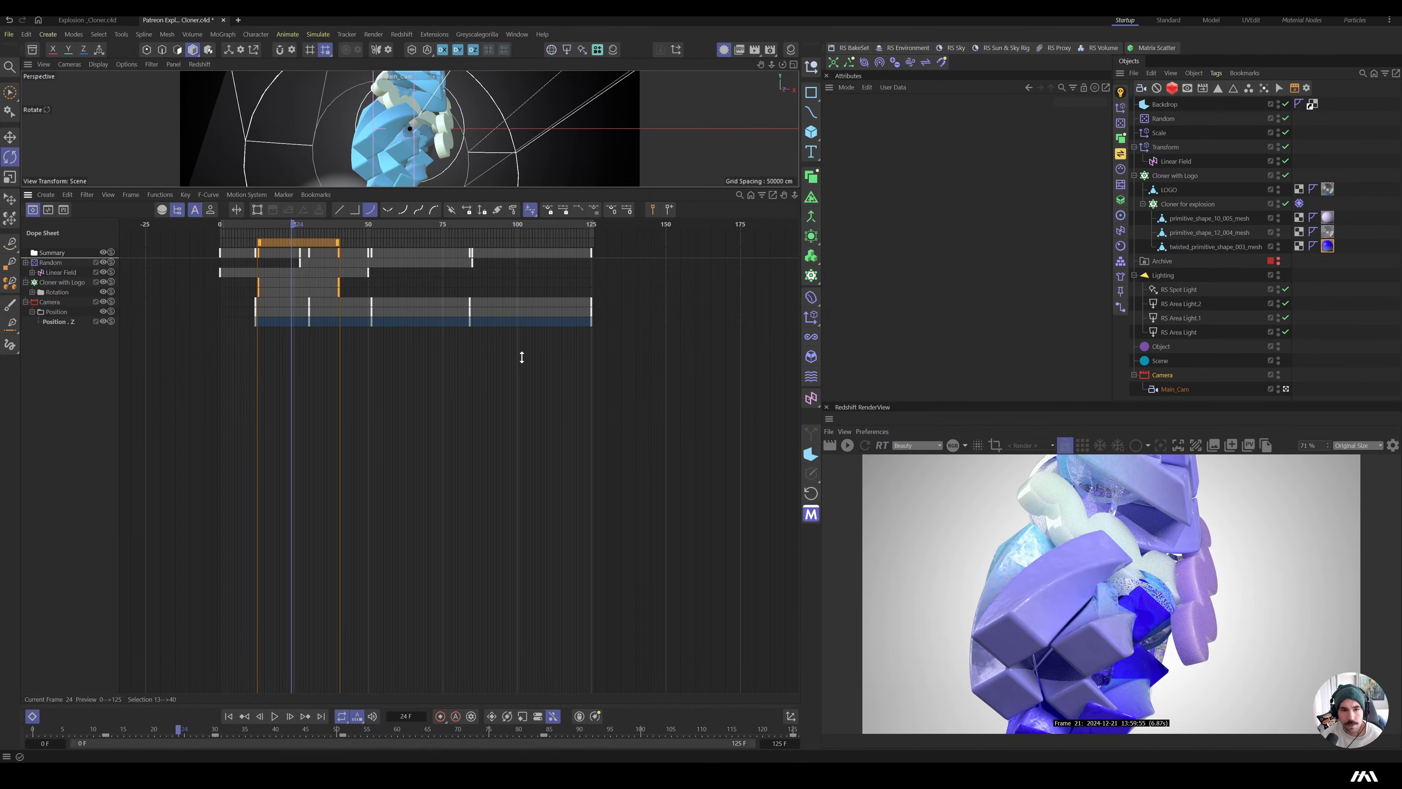
pyautogui.moveTo(474, 188); pyautogui.dragTo(292, 546)
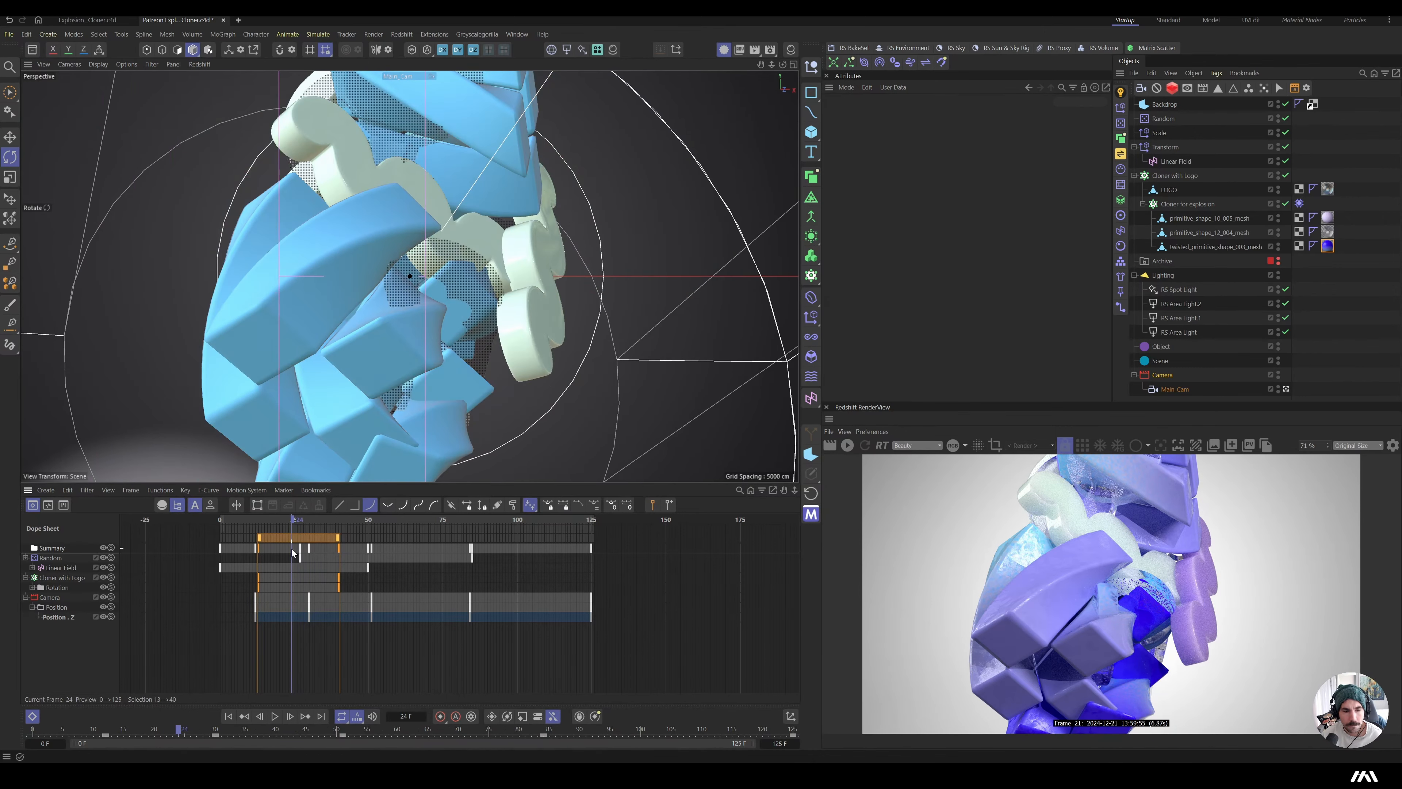
# - Shift the two rotation keys of Cloner with Logo to frames 19 and 46 and play the animation from the start
pyautogui.moveTo(338, 589); pyautogui.dragTo(360, 592)
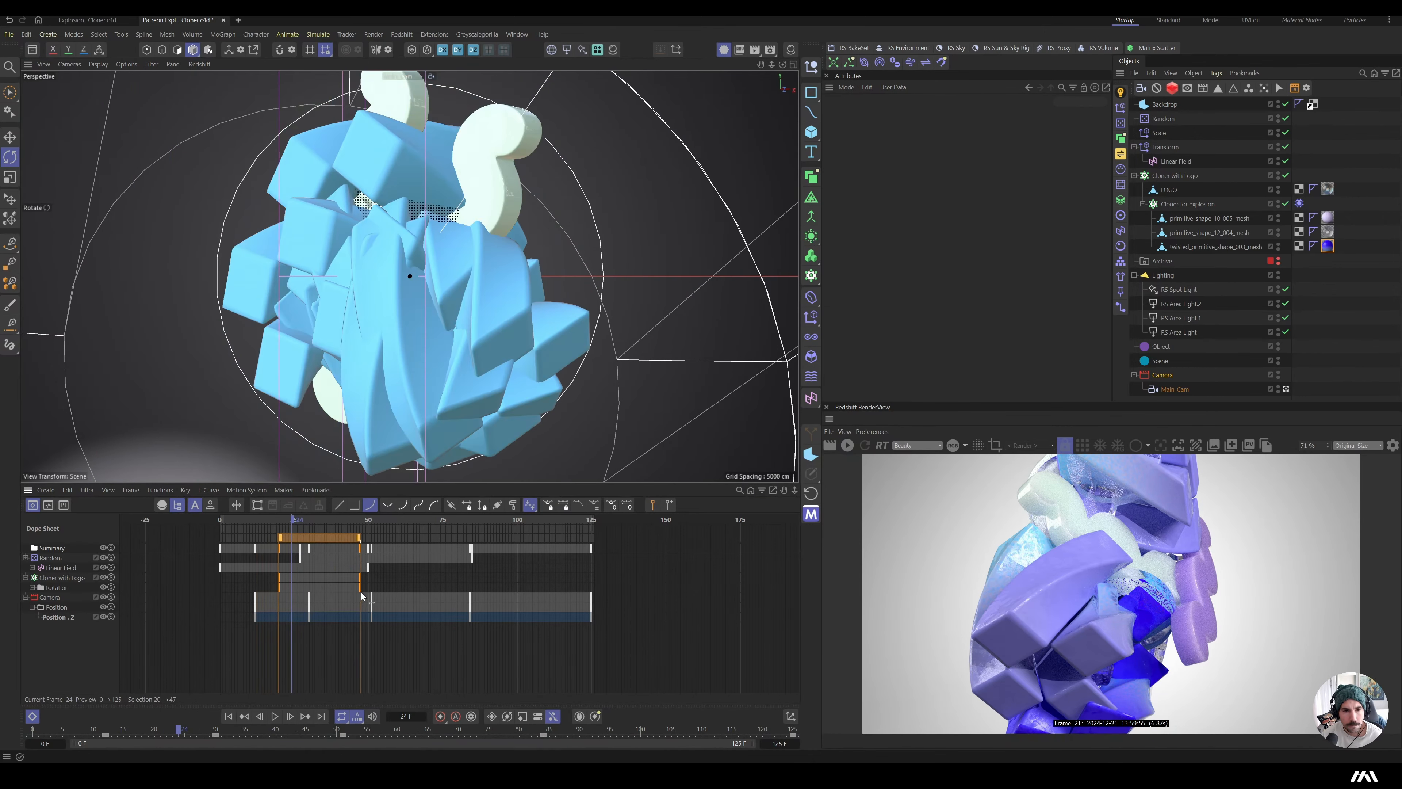
pyautogui.moveTo(333, 518)
pyautogui.mouseDown()
pyautogui.moveTo(274, 527)
pyautogui.moveTo(287, 532)
pyautogui.mouseUp()
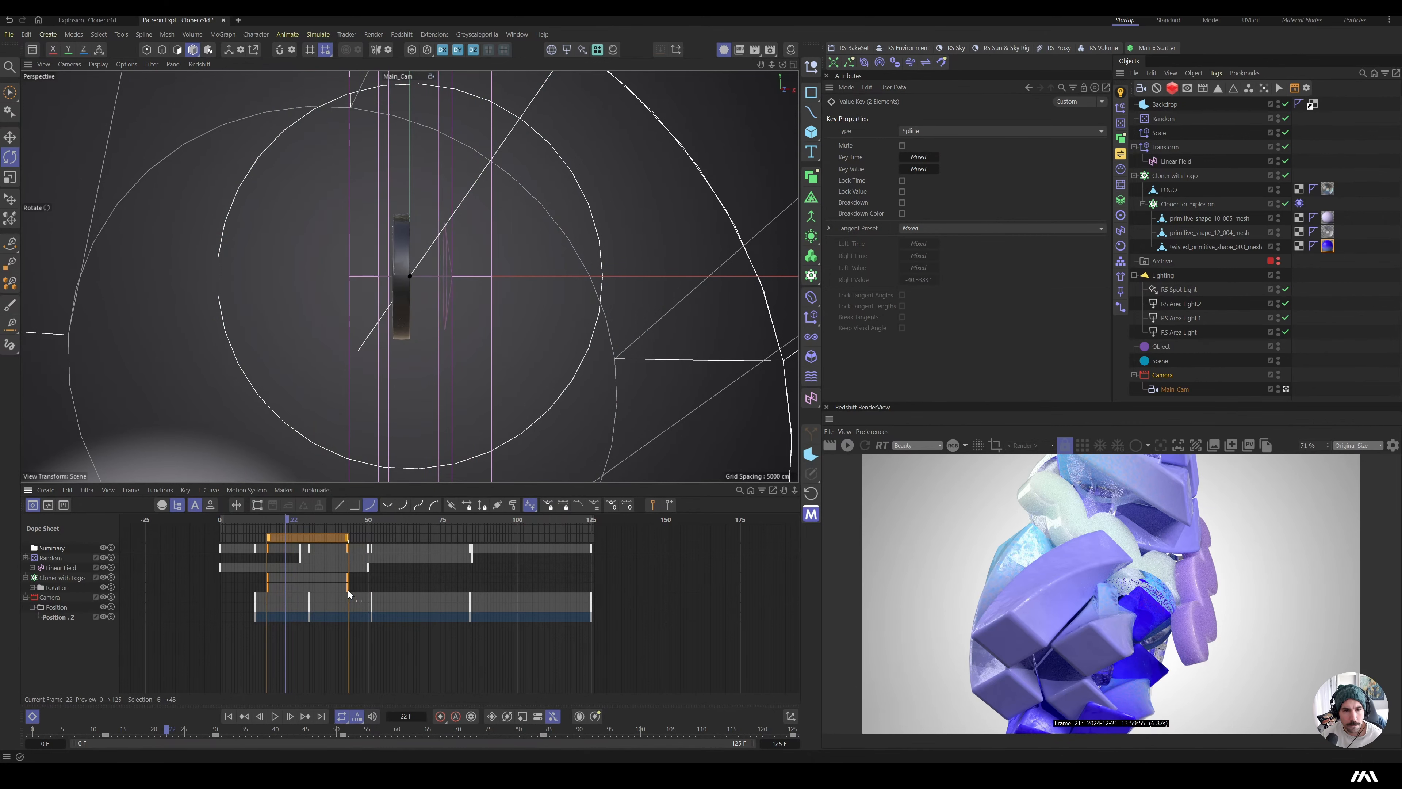
pyautogui.moveTo(349, 590); pyautogui.dragTo(357, 591)
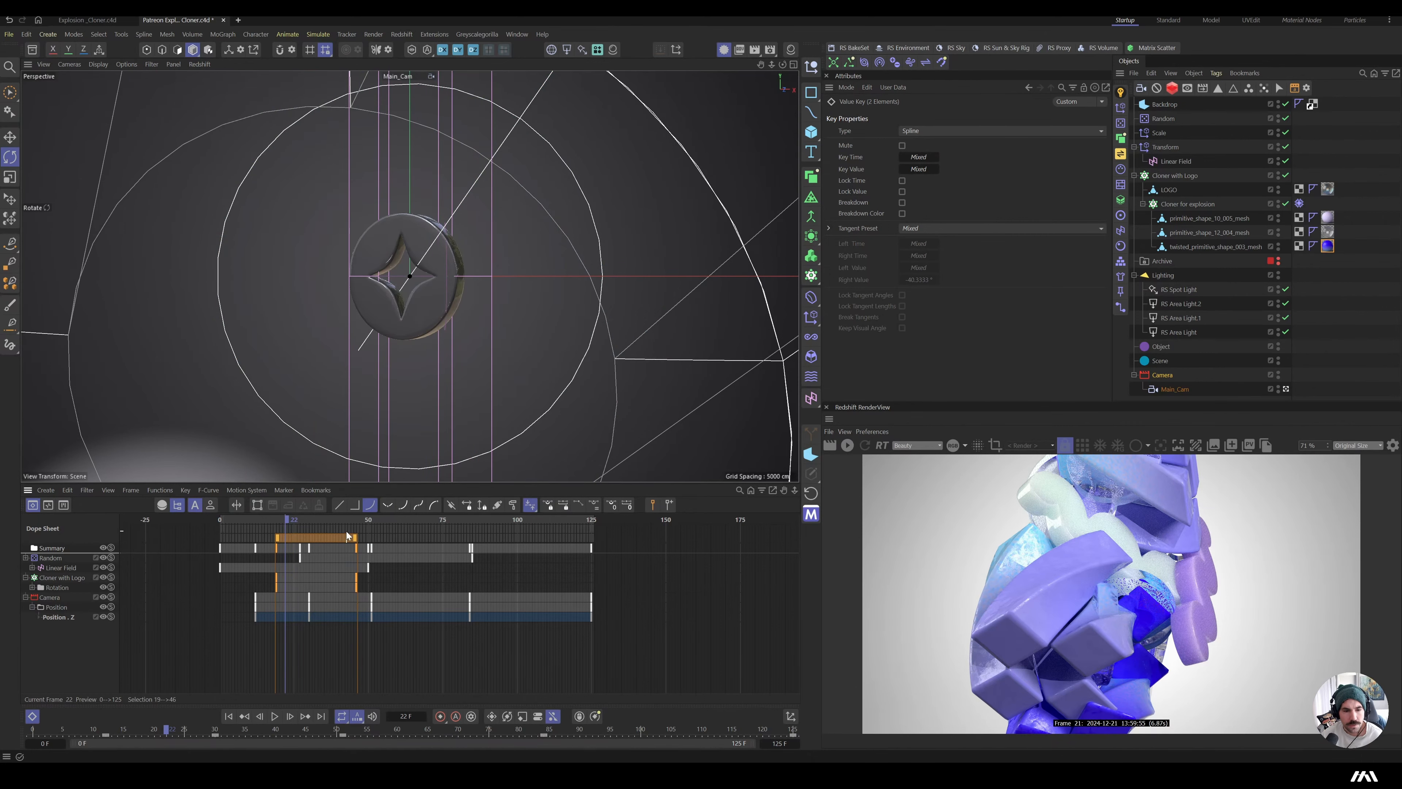
pyautogui.moveTo(346, 531)
pyautogui.mouseDown()
pyautogui.moveTo(273, 526)
pyautogui.moveTo(408, 544)
pyautogui.moveTo(214, 545)
pyautogui.mouseUp()
pyautogui.press('F8')
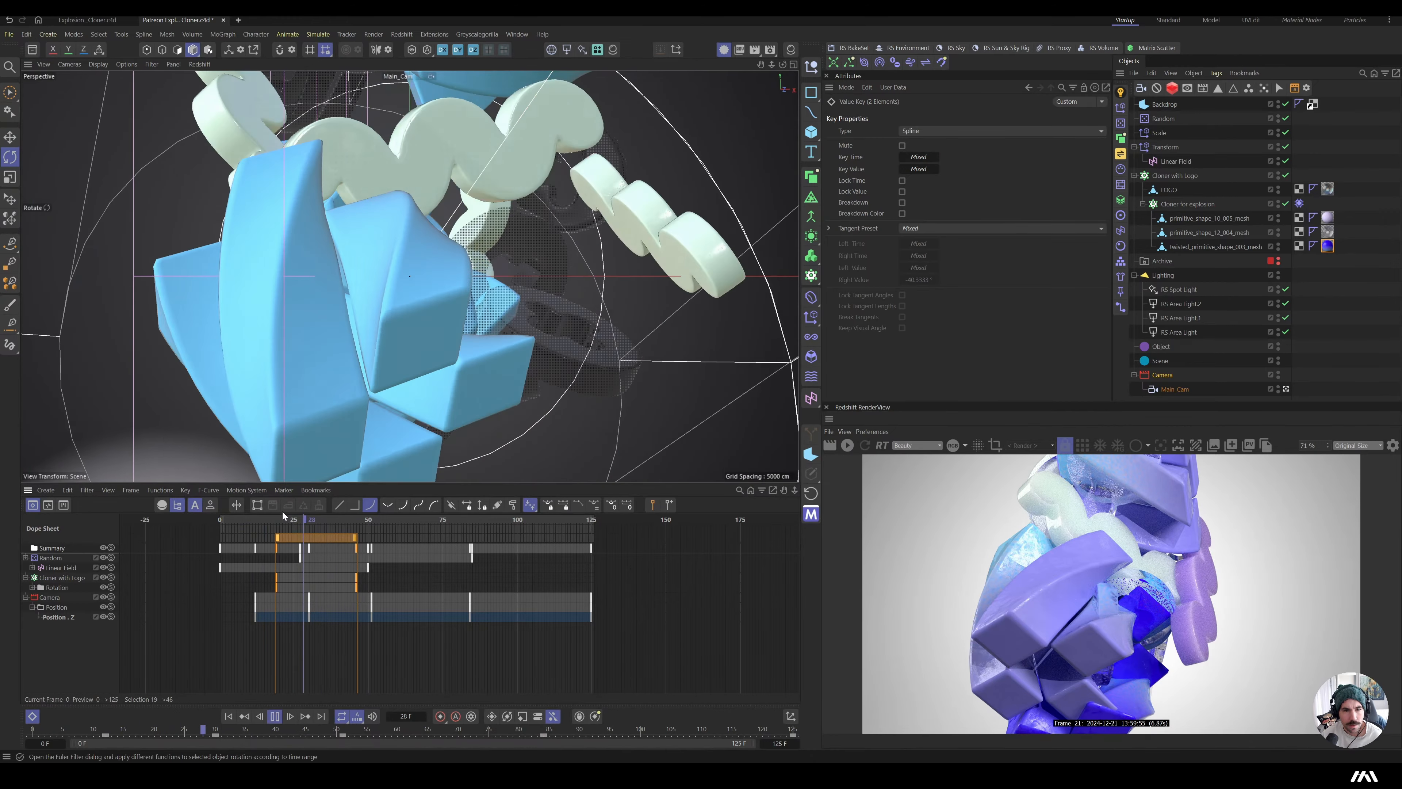
pyautogui.press('F8')
# - Move the camera's Position Z key at frame 30 to frame 43 and play the animation from the start
pyautogui.click(304, 622)
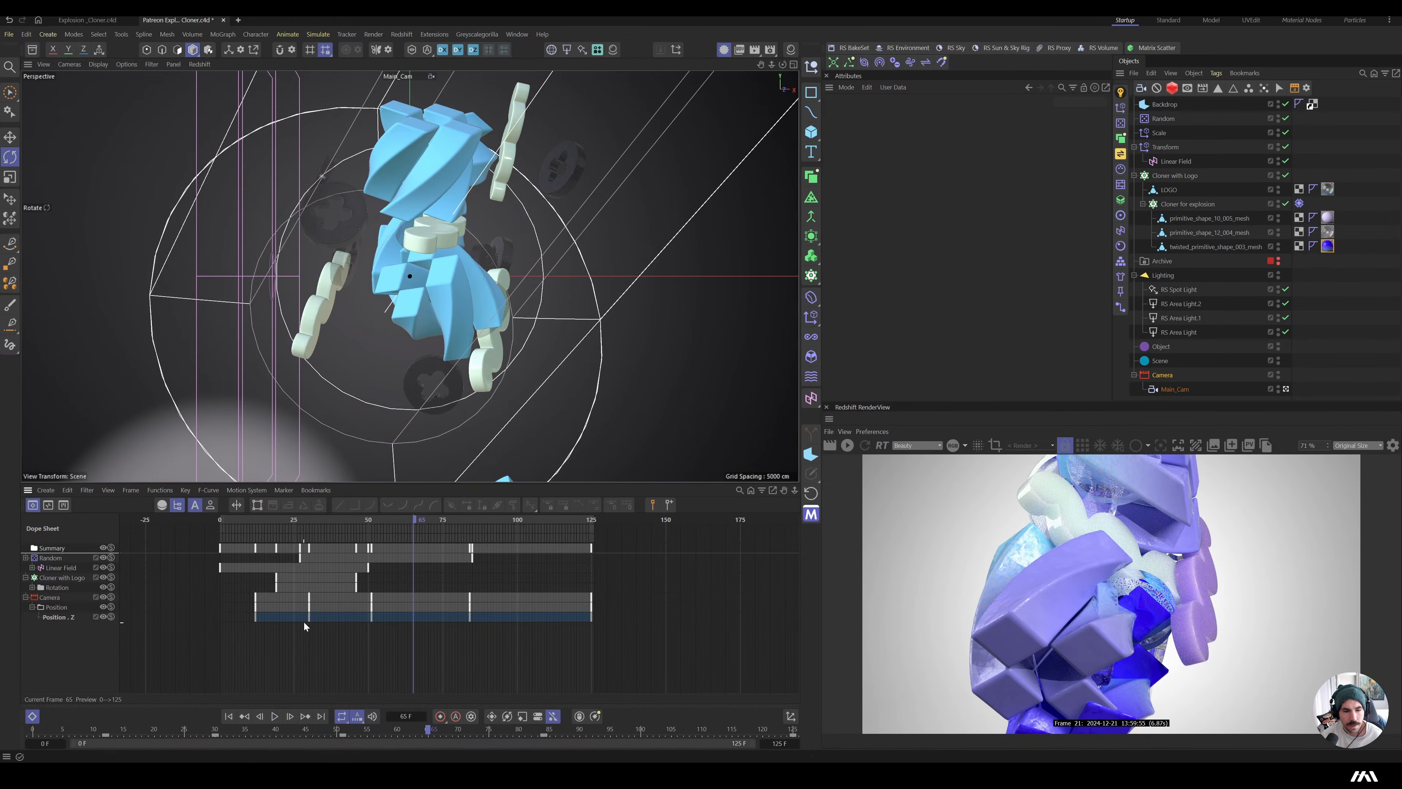
pyautogui.moveTo(309, 618); pyautogui.dragTo(350, 592)
pyautogui.moveTo(373, 522); pyautogui.dragTo(169, 528)
pyautogui.press('F8')
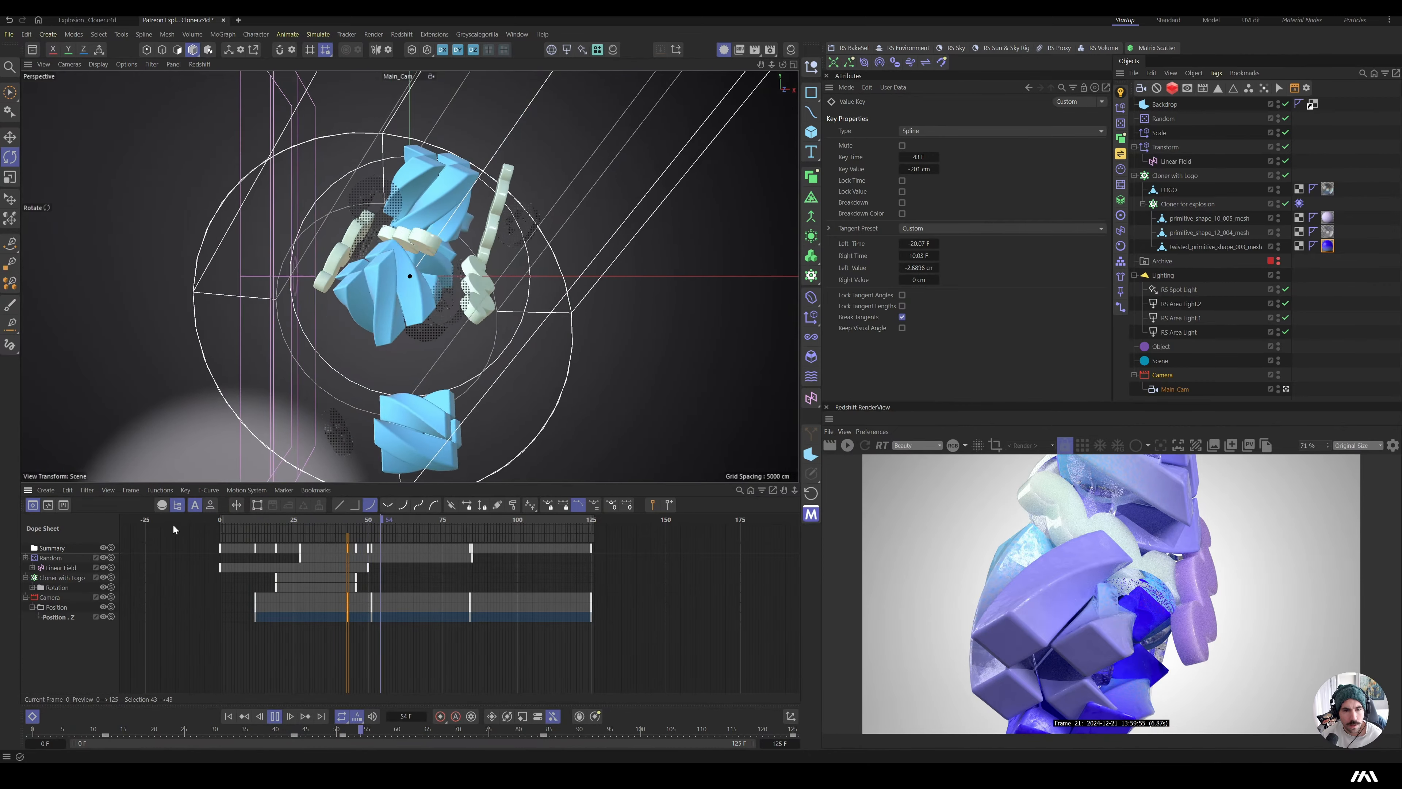
pyautogui.press('F8')
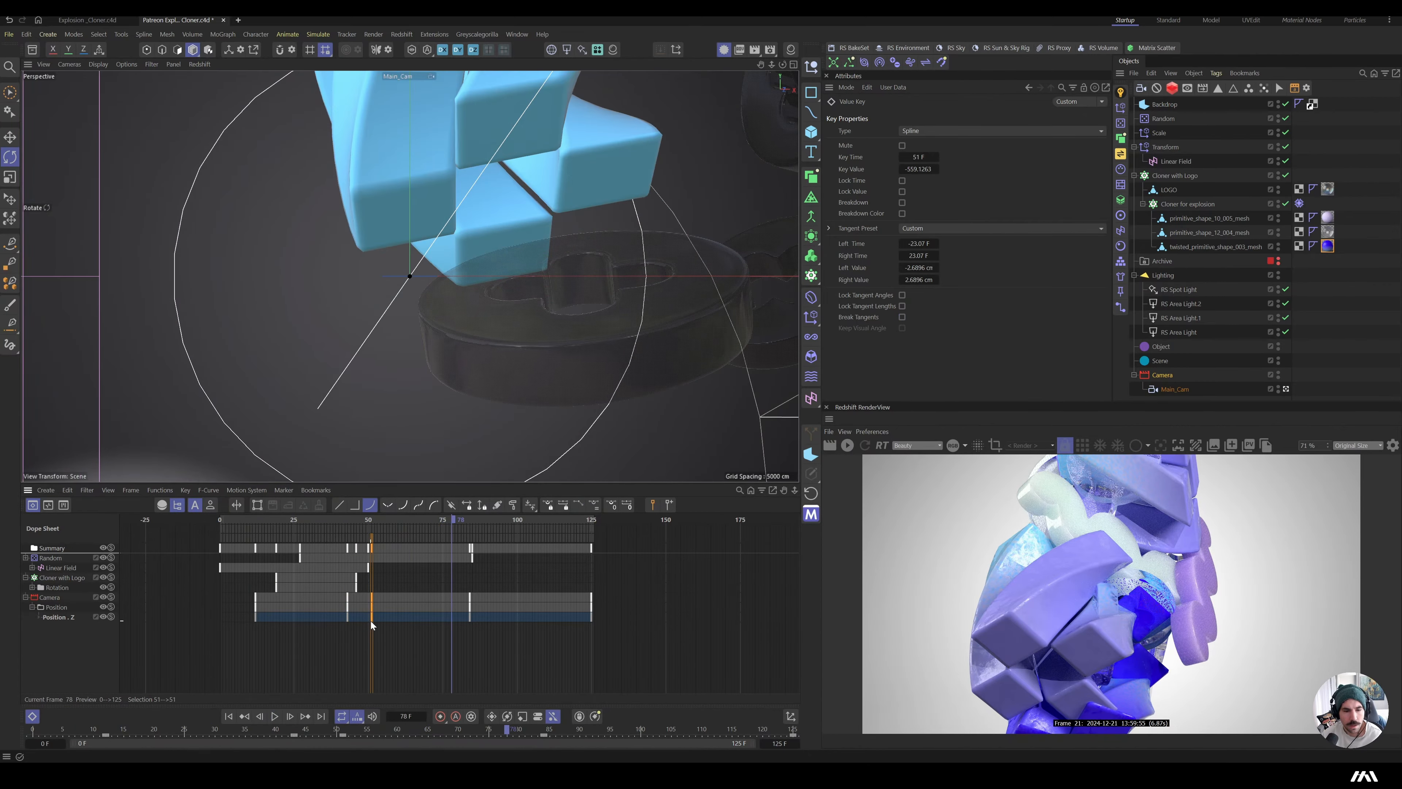
# - Delete the camera's Position Z key at frame 51 and key its Position Z at -450 cm on frame 43
pyautogui.press('Delete')
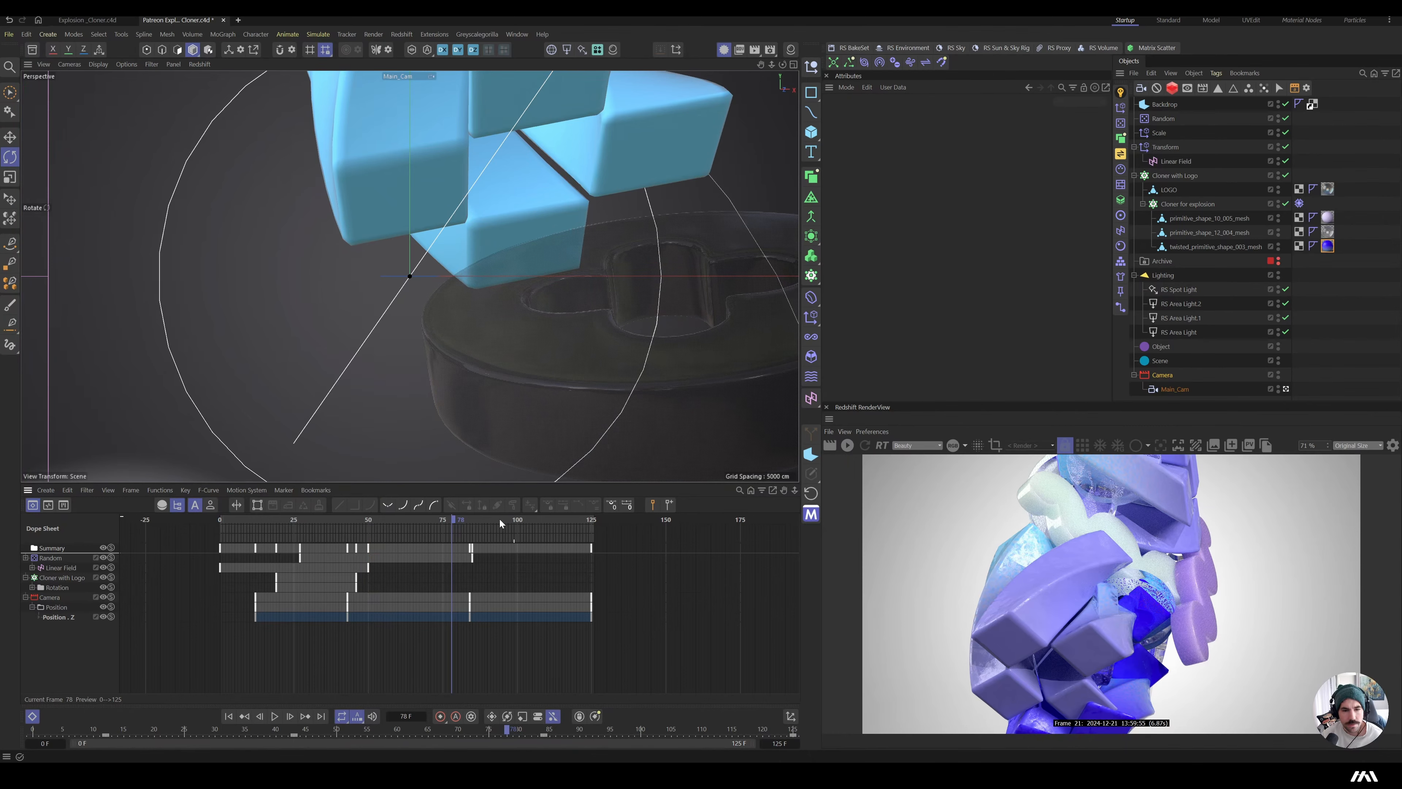
pyautogui.moveTo(452, 522); pyautogui.dragTo(346, 565)
pyautogui.keyDown('ctrl'); pyautogui.click(348, 616); pyautogui.keyUp('ctrl')
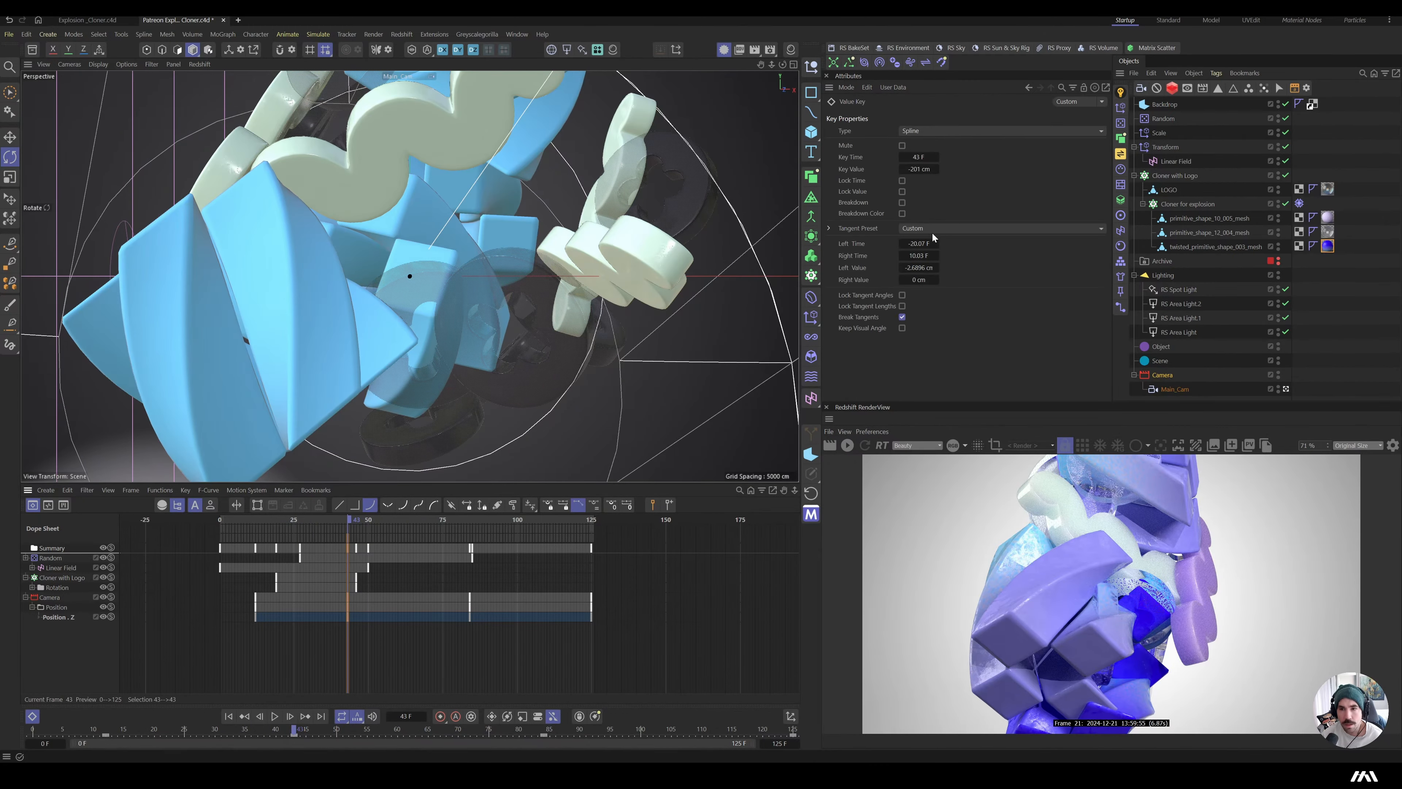
pyautogui.click(1166, 378)
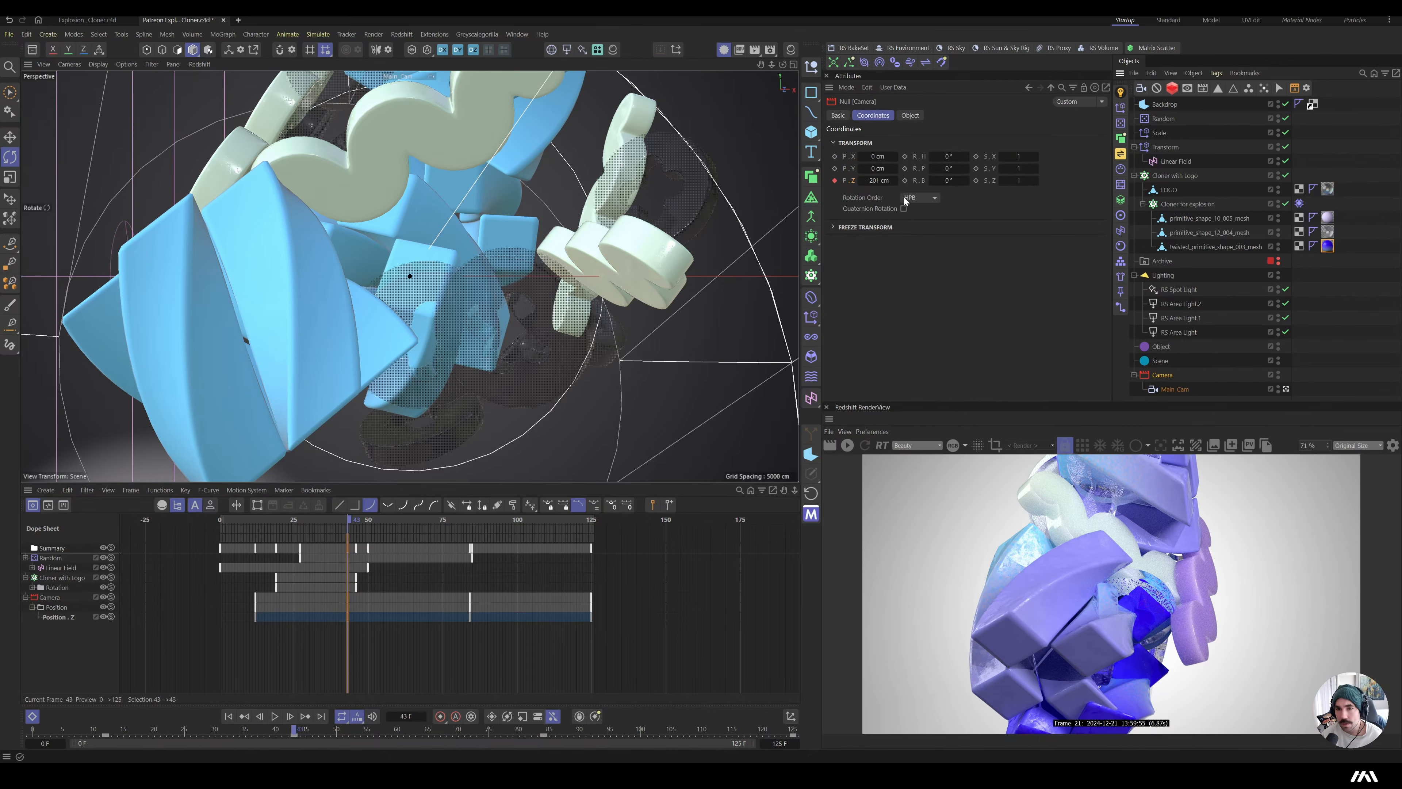
pyautogui.moveTo(896, 180); pyautogui.dragTo(895, 320)
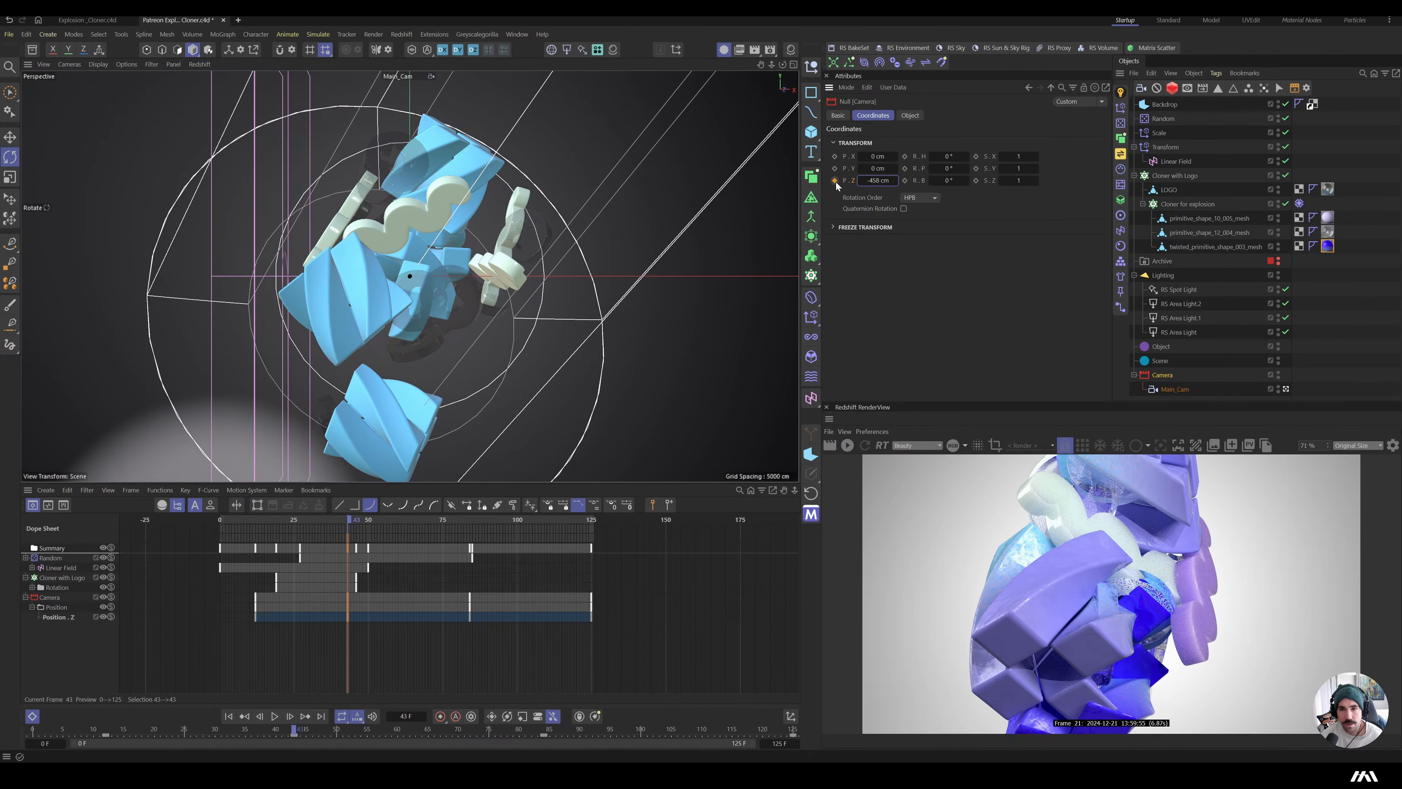
# - Key the heading rotation of Cloner with Logo at 412° on frame 46 and scrub through the motion to frame 74
pyautogui.moveTo(339, 521)
pyautogui.mouseDown()
pyautogui.moveTo(255, 529)
pyautogui.moveTo(511, 541)
pyautogui.moveTo(256, 558)
pyautogui.moveTo(334, 565)
pyautogui.moveTo(357, 523)
pyautogui.mouseUp()
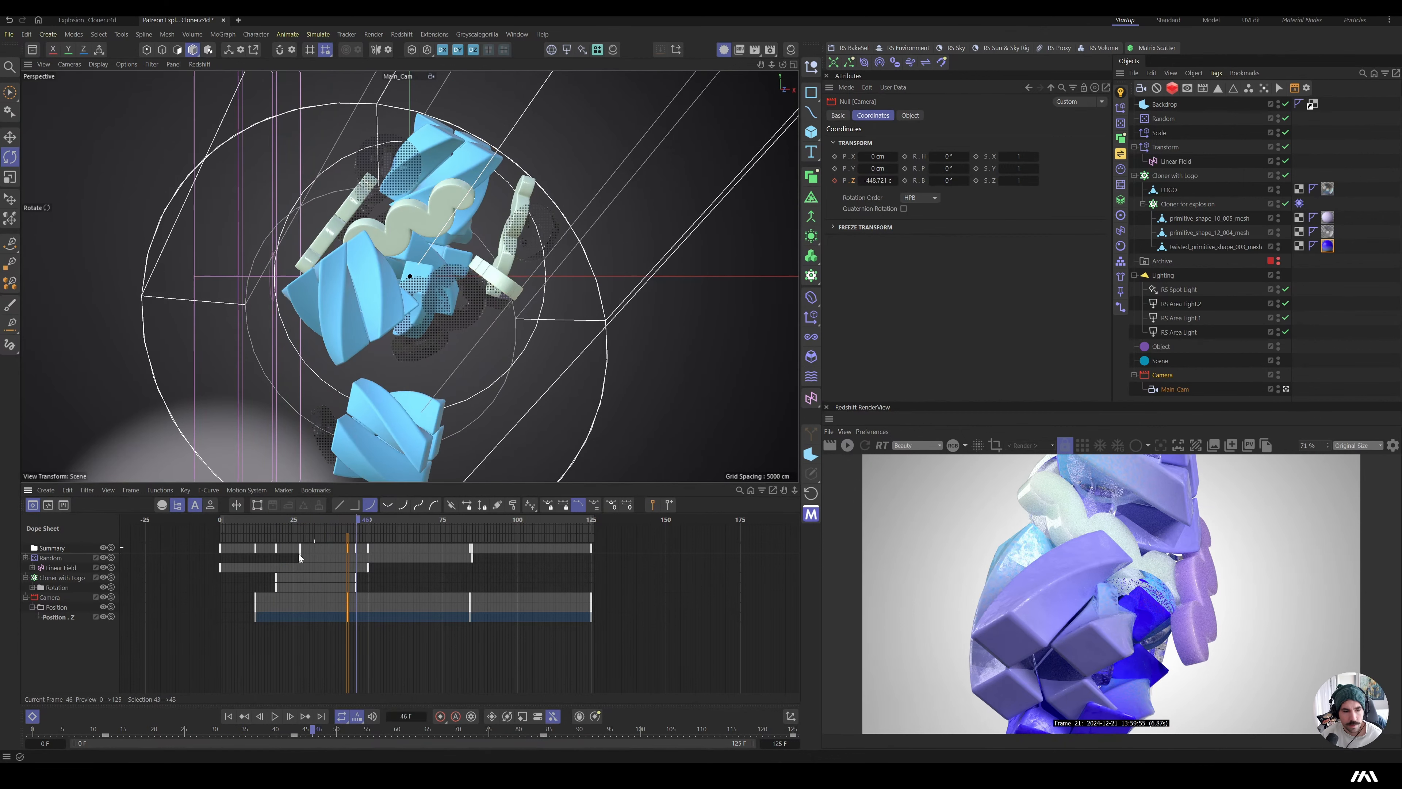
pyautogui.click(75, 579)
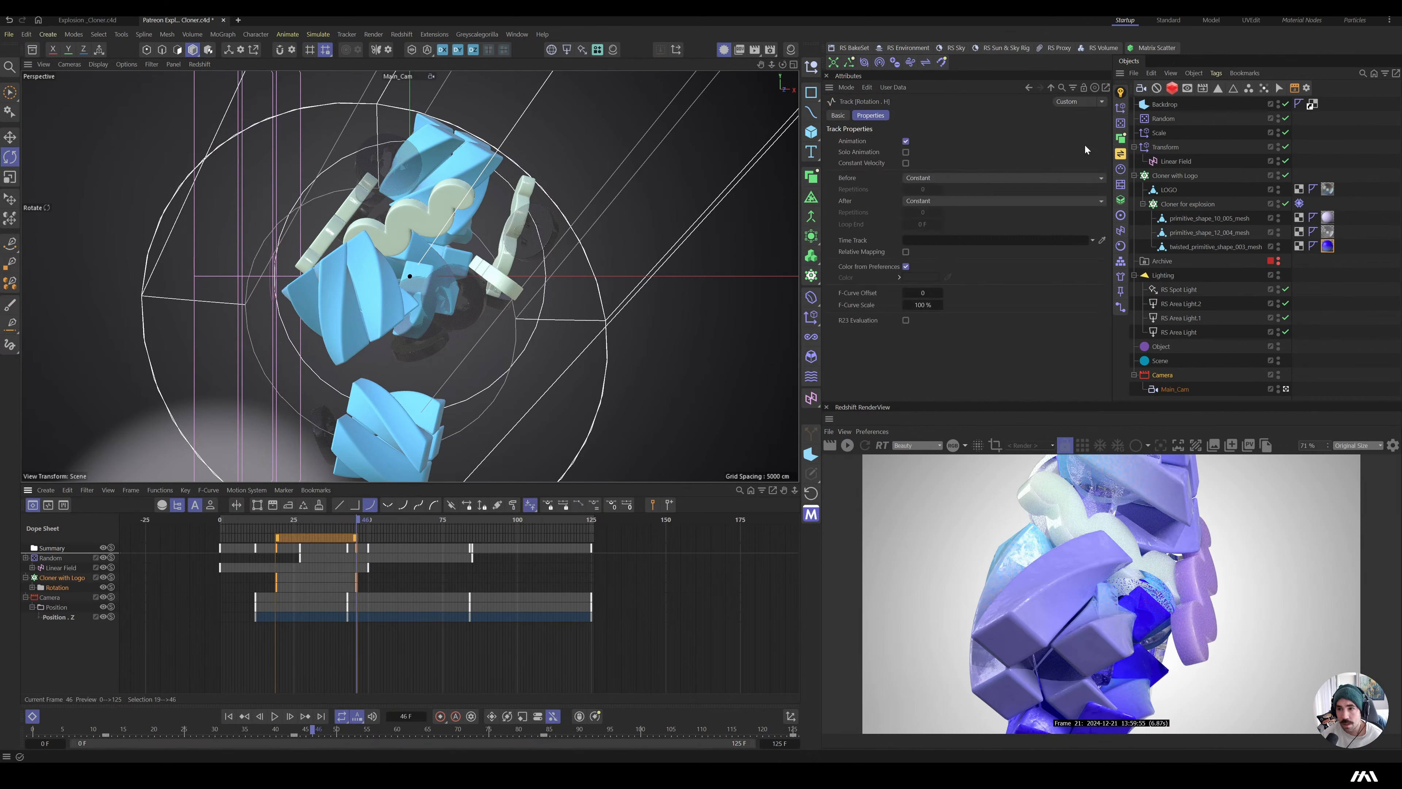
pyautogui.click(1173, 176)
pyautogui.moveTo(948, 156); pyautogui.dragTo(1174, 157)
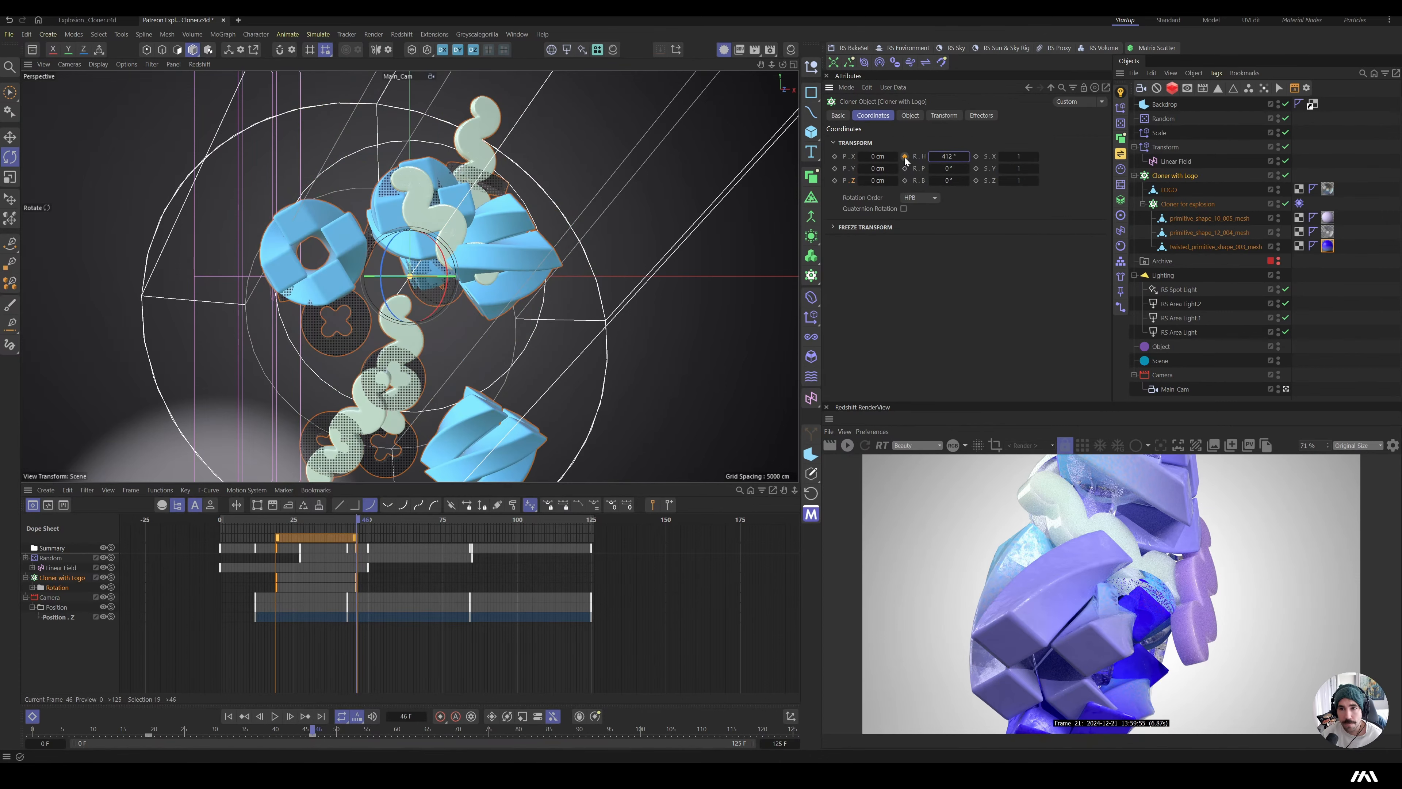
pyautogui.moveTo(344, 521); pyautogui.dragTo(439, 549)
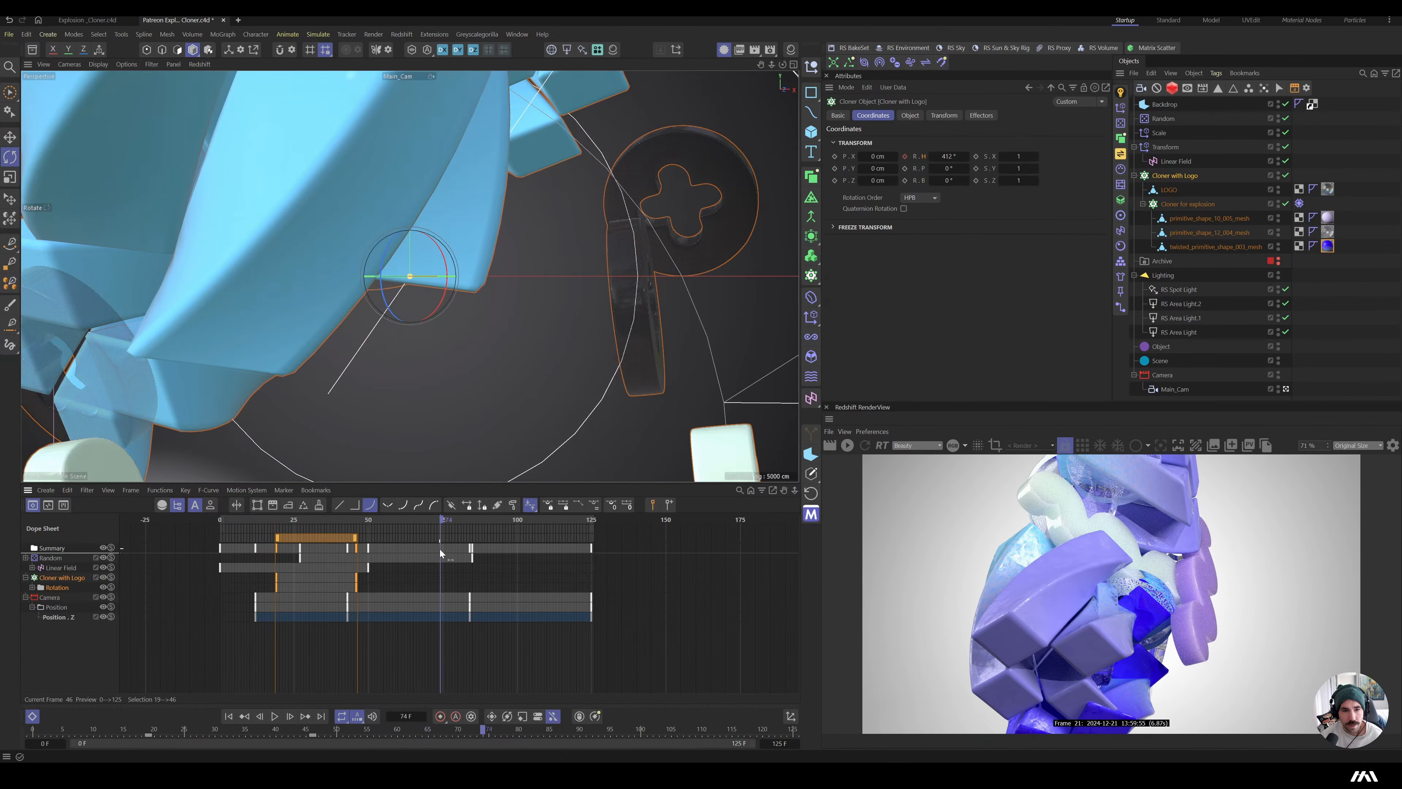
# - Switch the playback mode to Ping Pong and play the animation, scrubbing to about frame 101
pyautogui.click(340, 718)
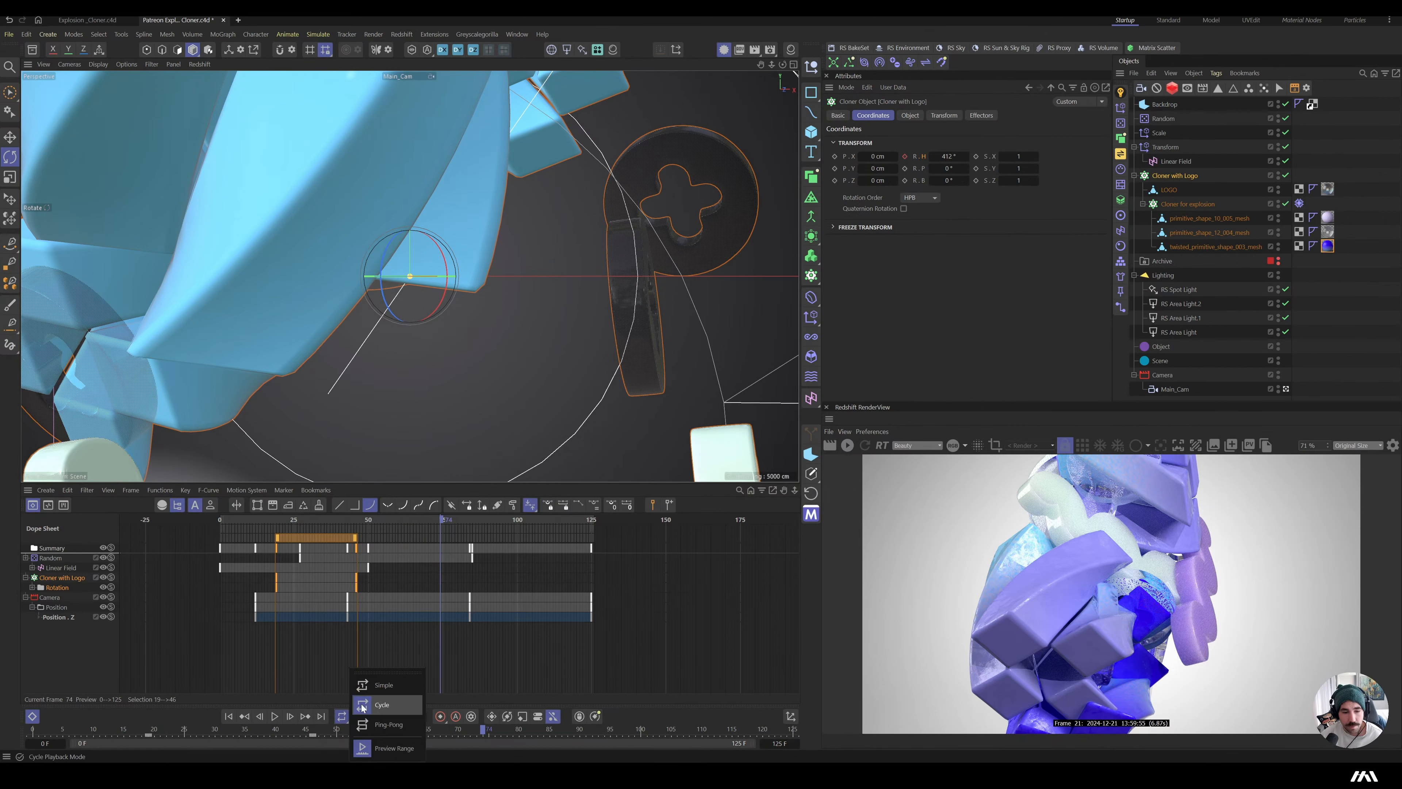
pyautogui.click(370, 724)
pyautogui.click(274, 716)
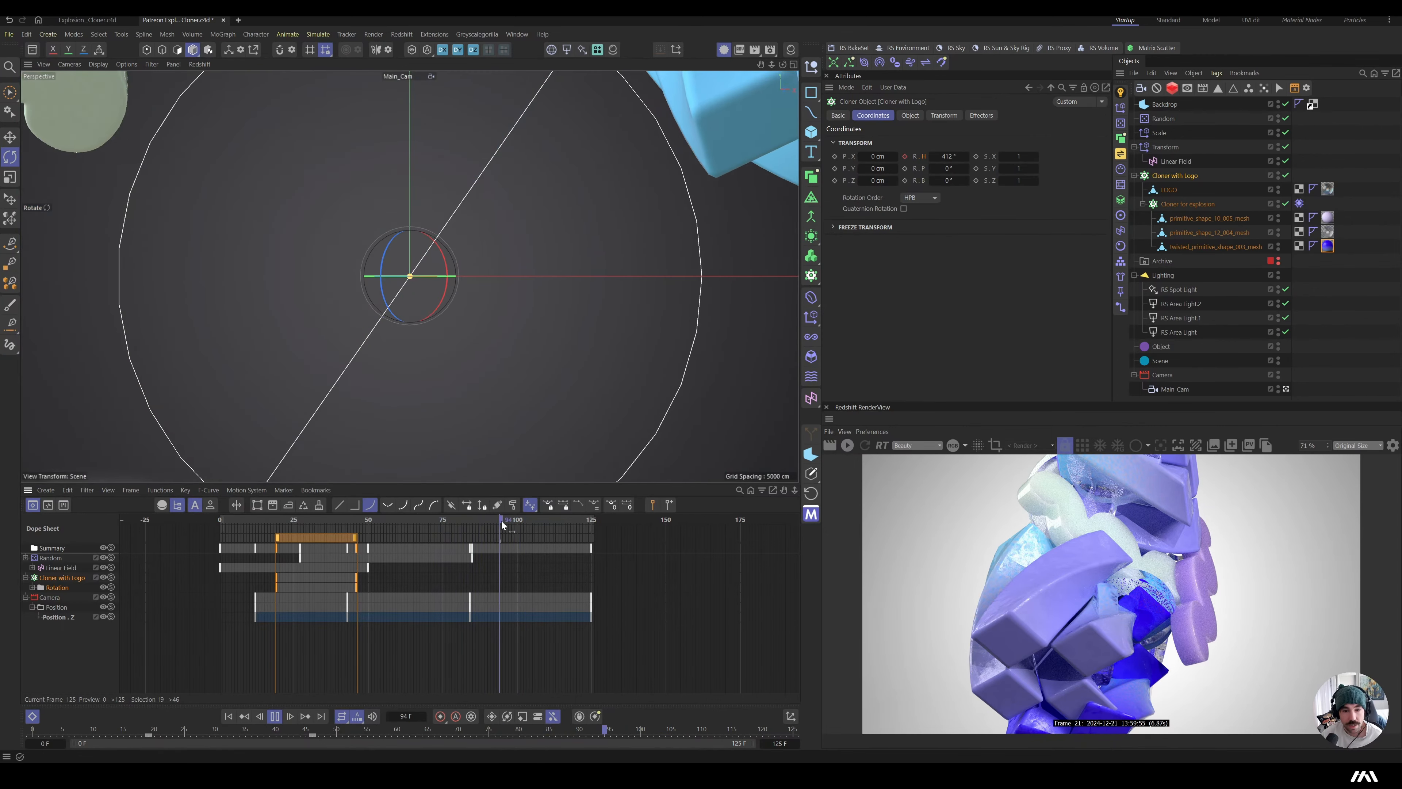
pyautogui.moveTo(501, 521); pyautogui.dragTo(520, 519)
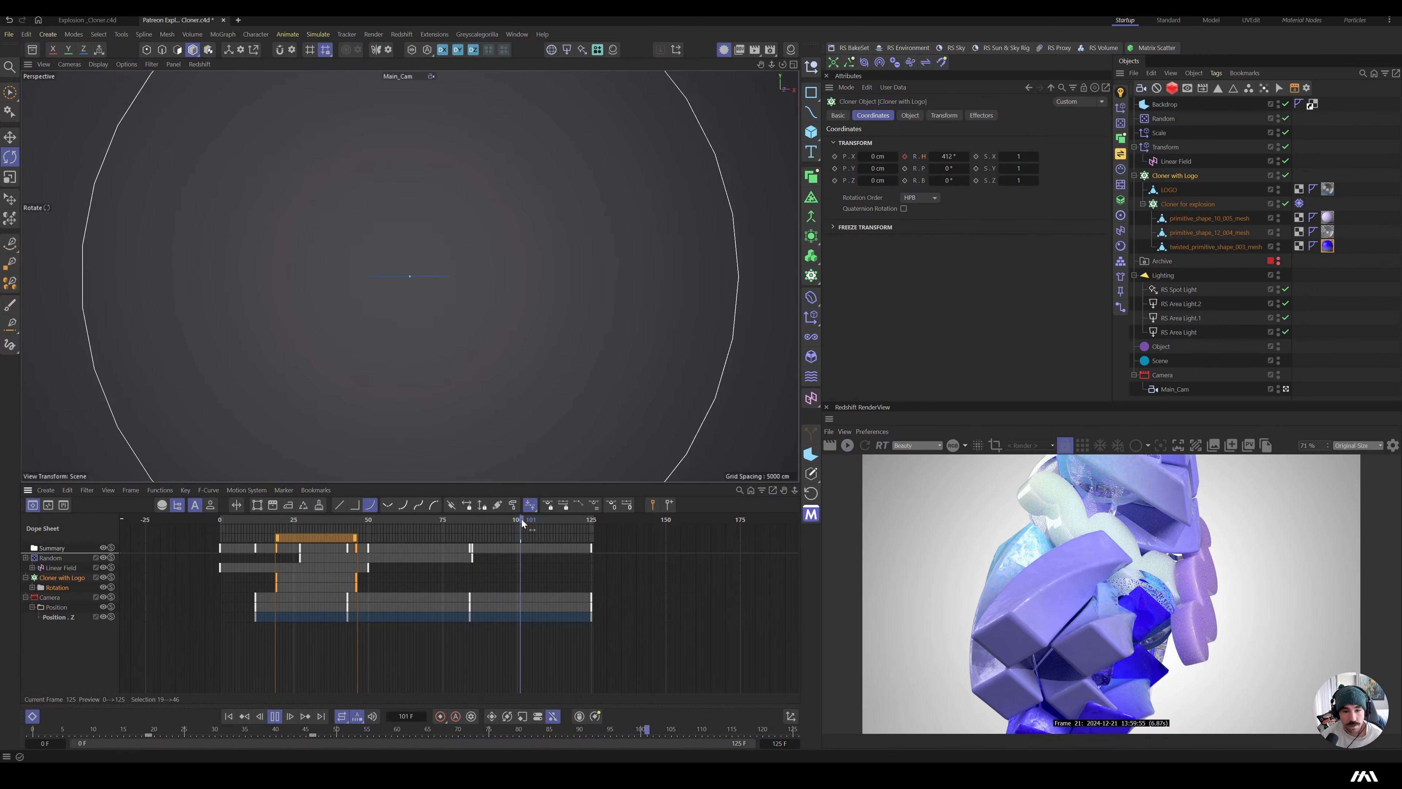
pyautogui.press('F8')
# - Set the project's end frame to 100 and play the shortened animation from the start
pyautogui.click(779, 742)
pyautogui.write('10')
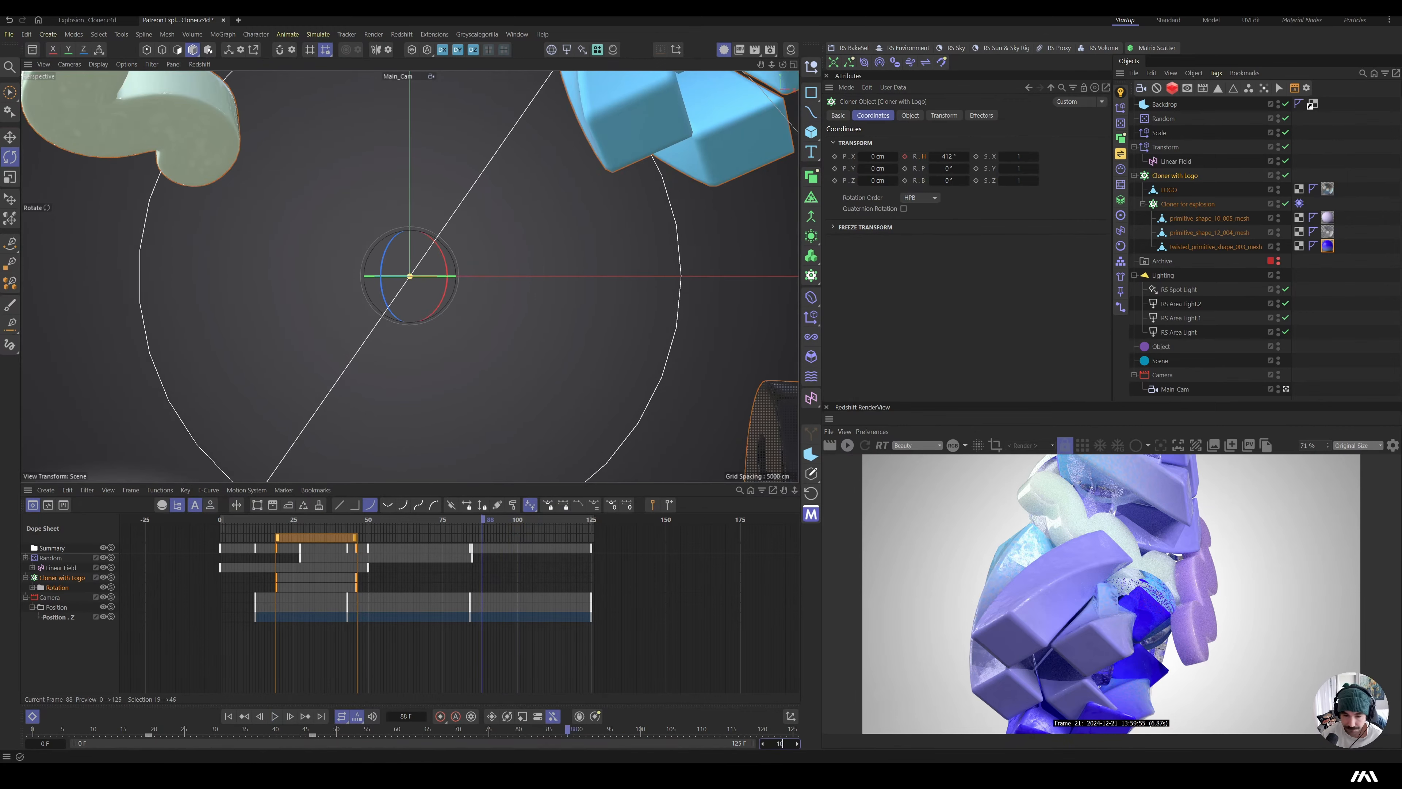
pyautogui.write('0')
pyautogui.press('Return')
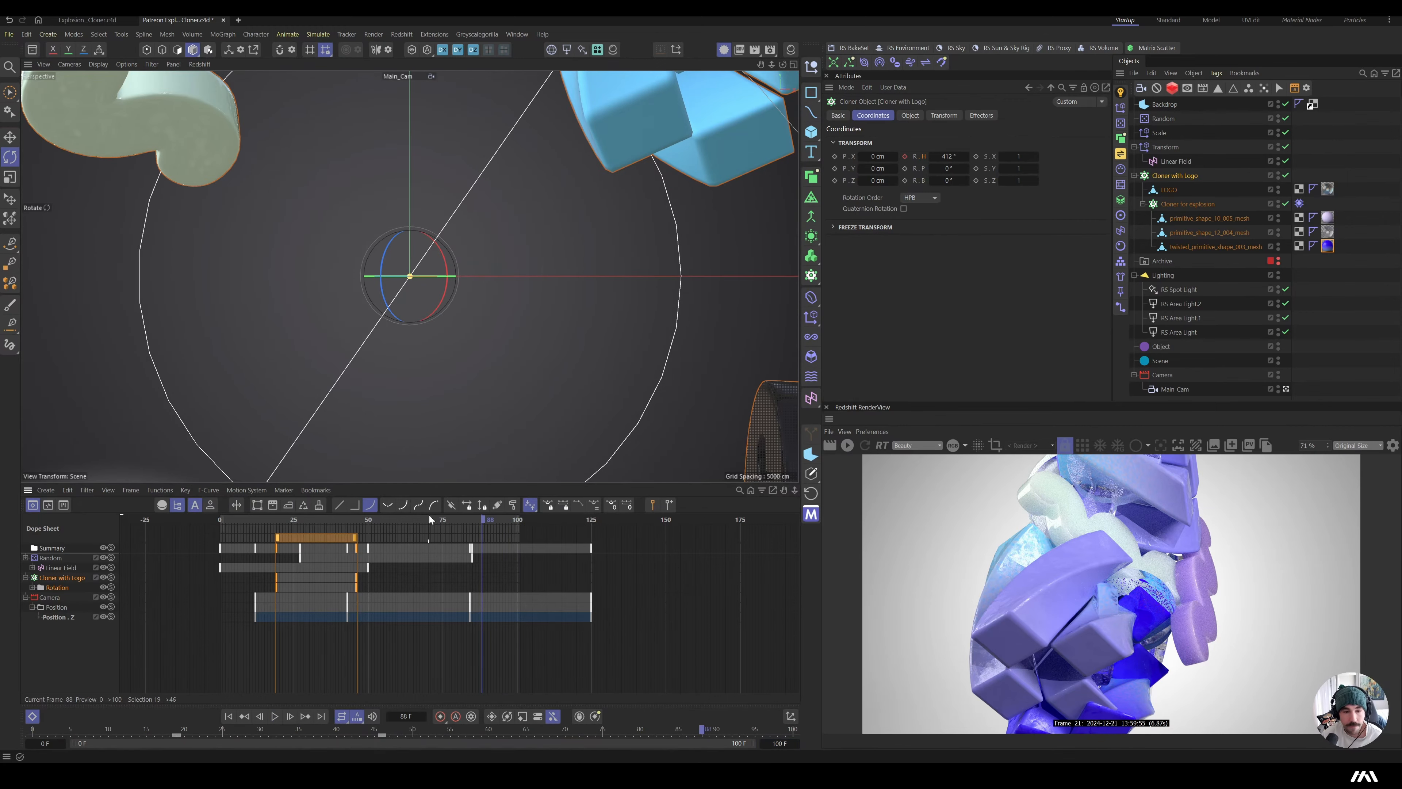
pyautogui.press('F8')
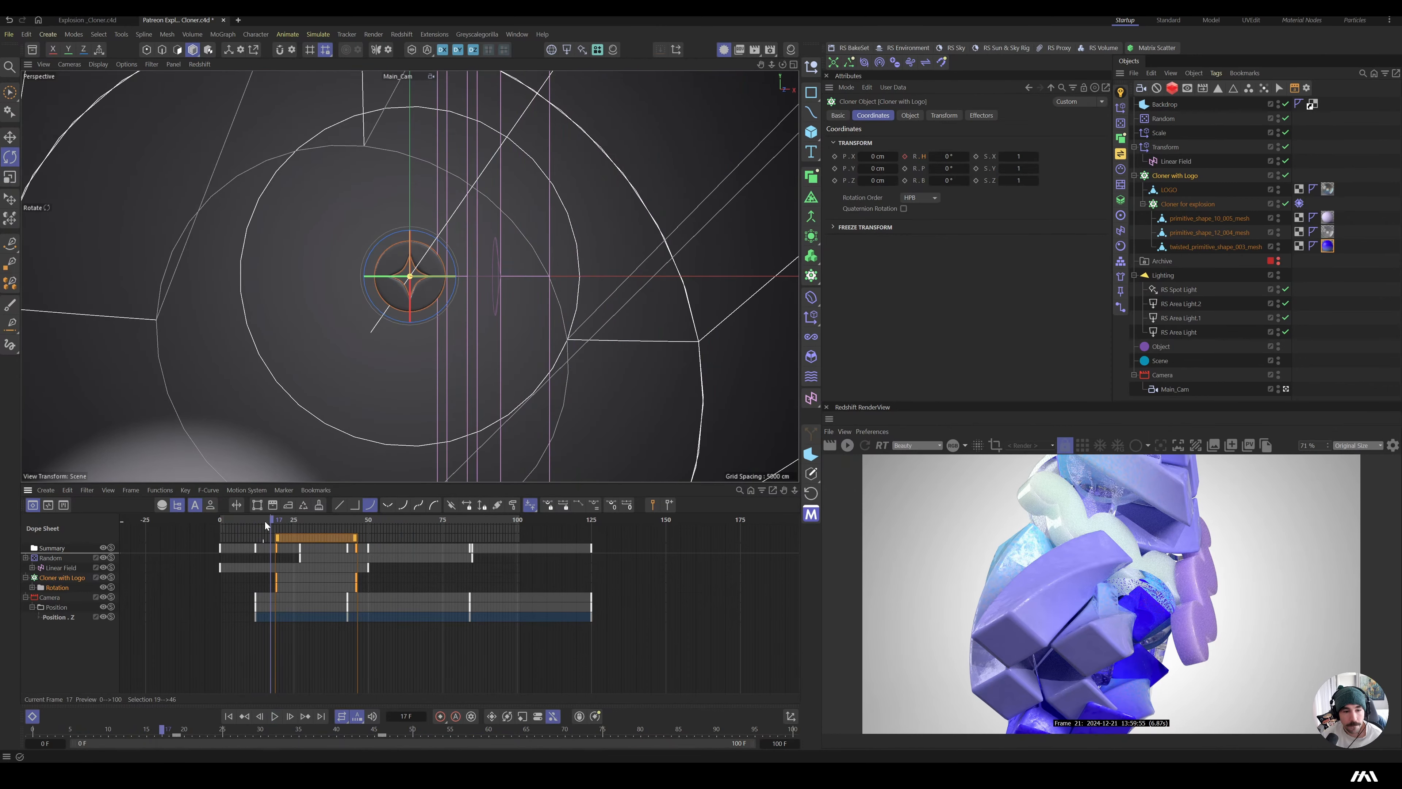
pyautogui.moveTo(264, 520); pyautogui.dragTo(224, 562)
pyautogui.press('F8')
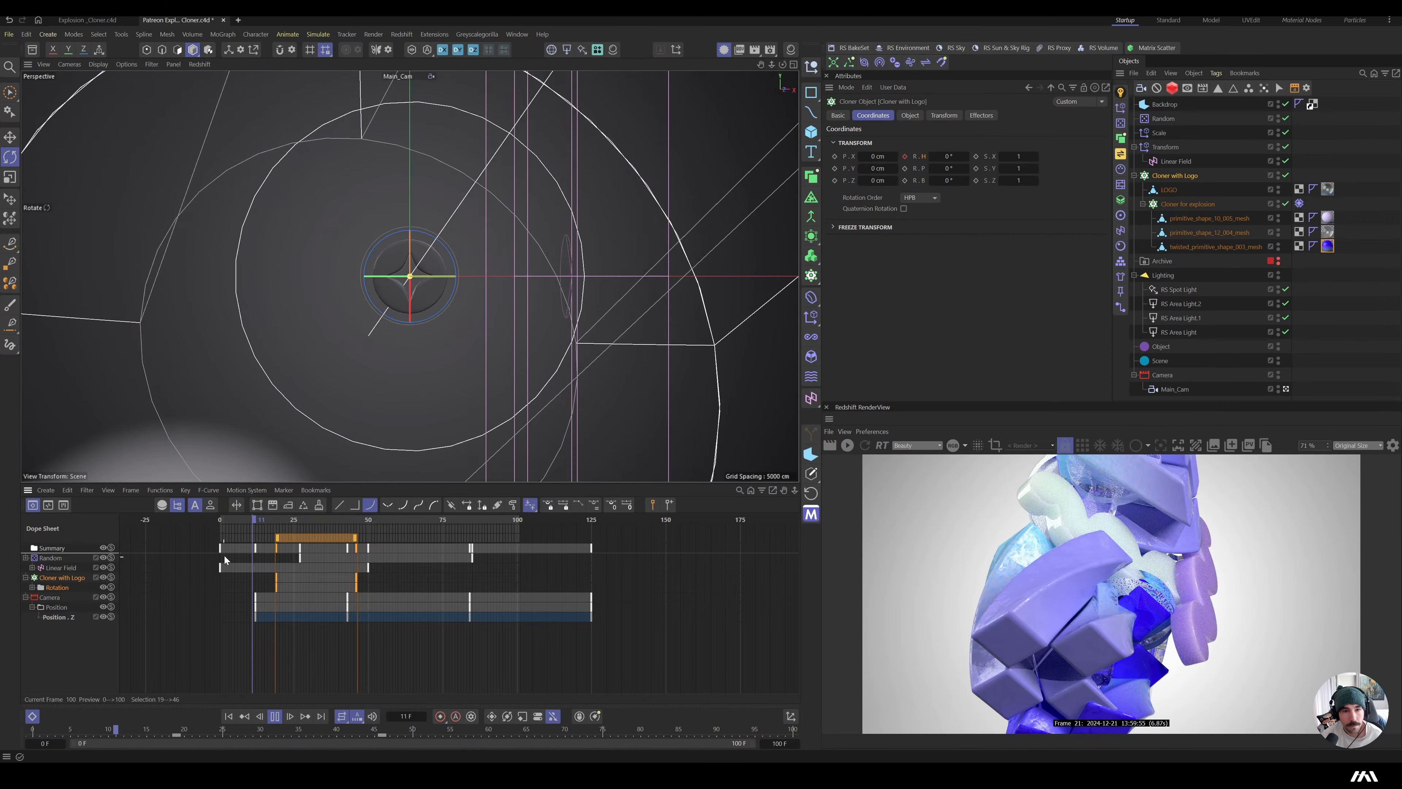
pyautogui.press('F8')
# - Try extending the project to 200 frames and stretching all animation keys so the last one falls on frame 197
pyautogui.moveTo(302, 522); pyautogui.dragTo(250, 537)
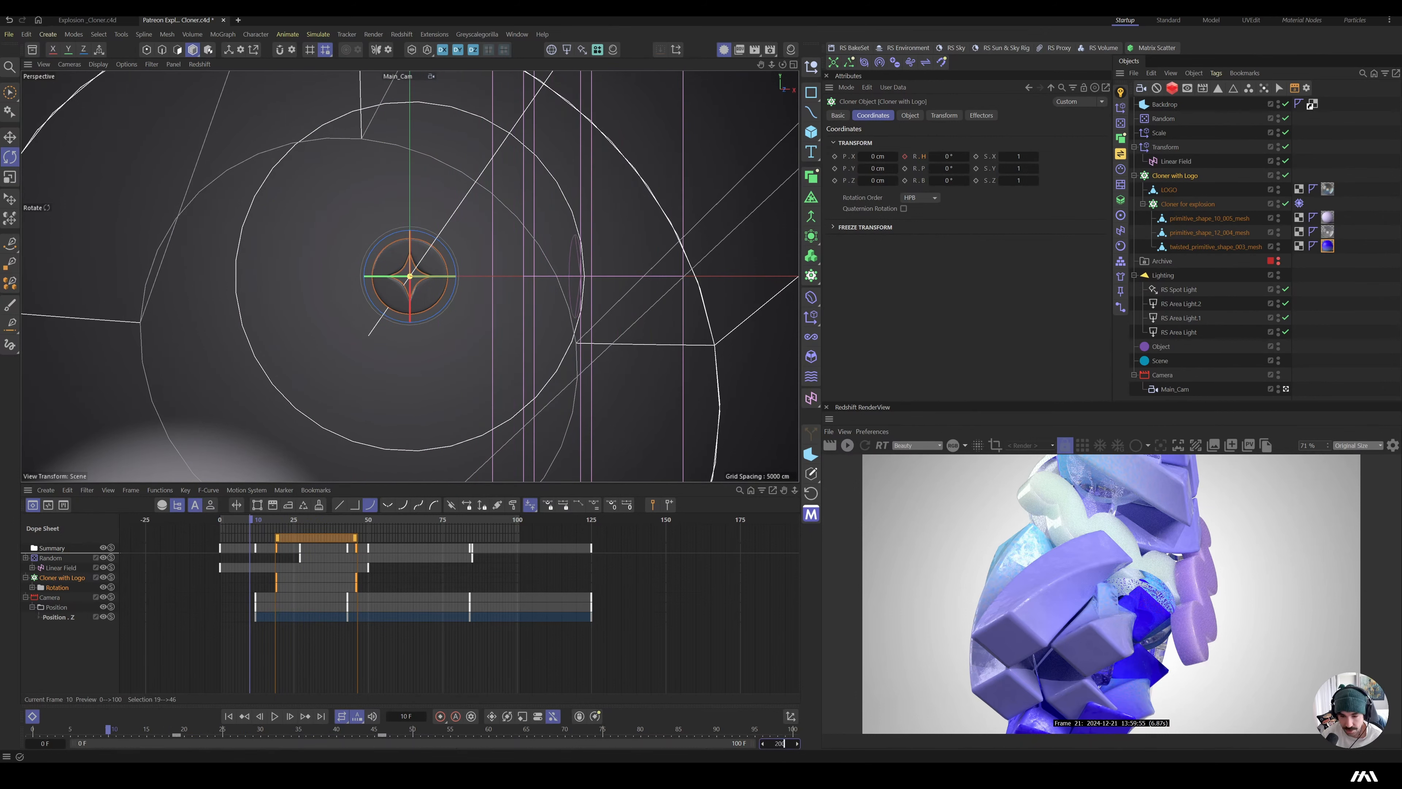
pyautogui.press('Return')
pyautogui.hotkey('ctrl', 'a')
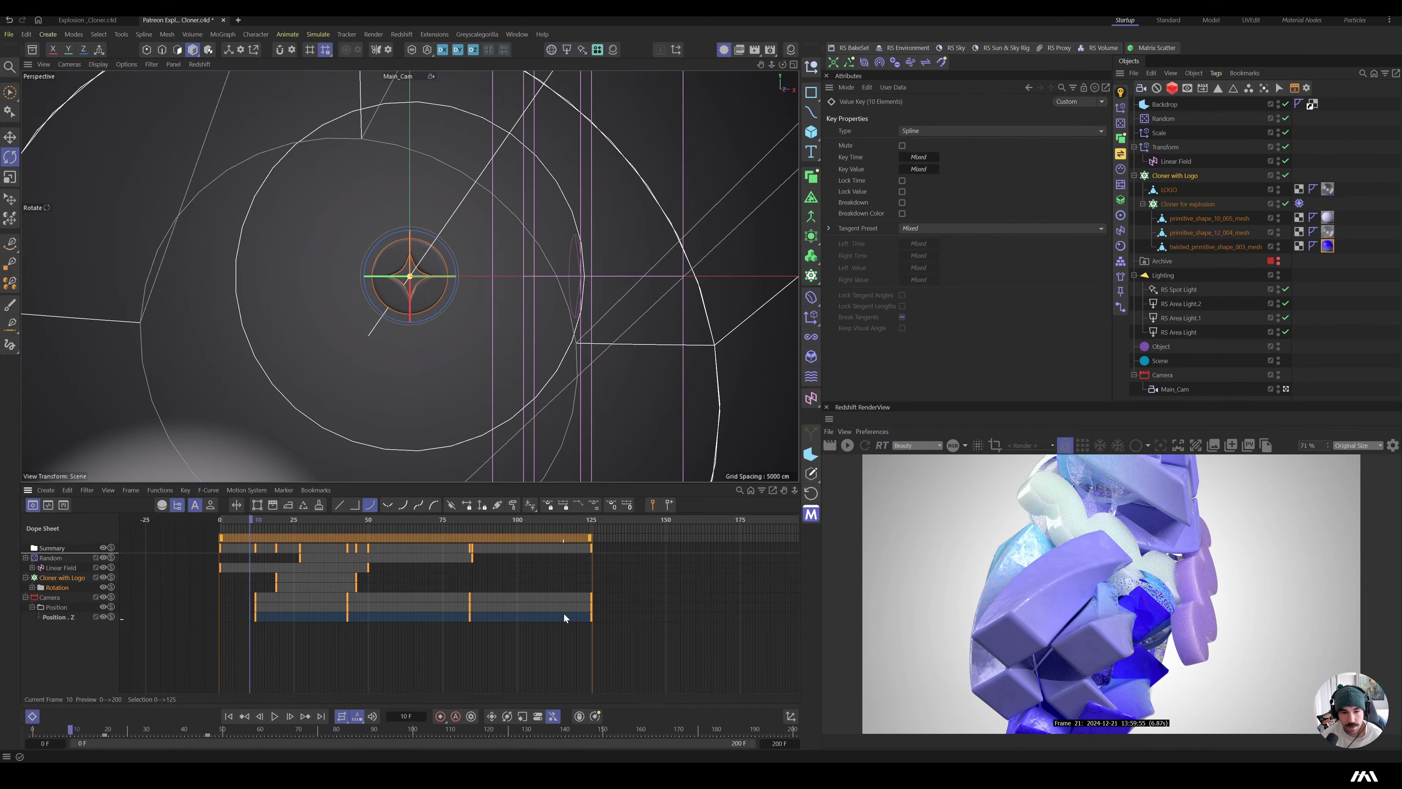
pyautogui.moveTo(589, 536); pyautogui.dragTo(695, 574)
pyautogui.moveTo(411, 519); pyautogui.dragTo(179, 529)
pyautogui.press('F8')
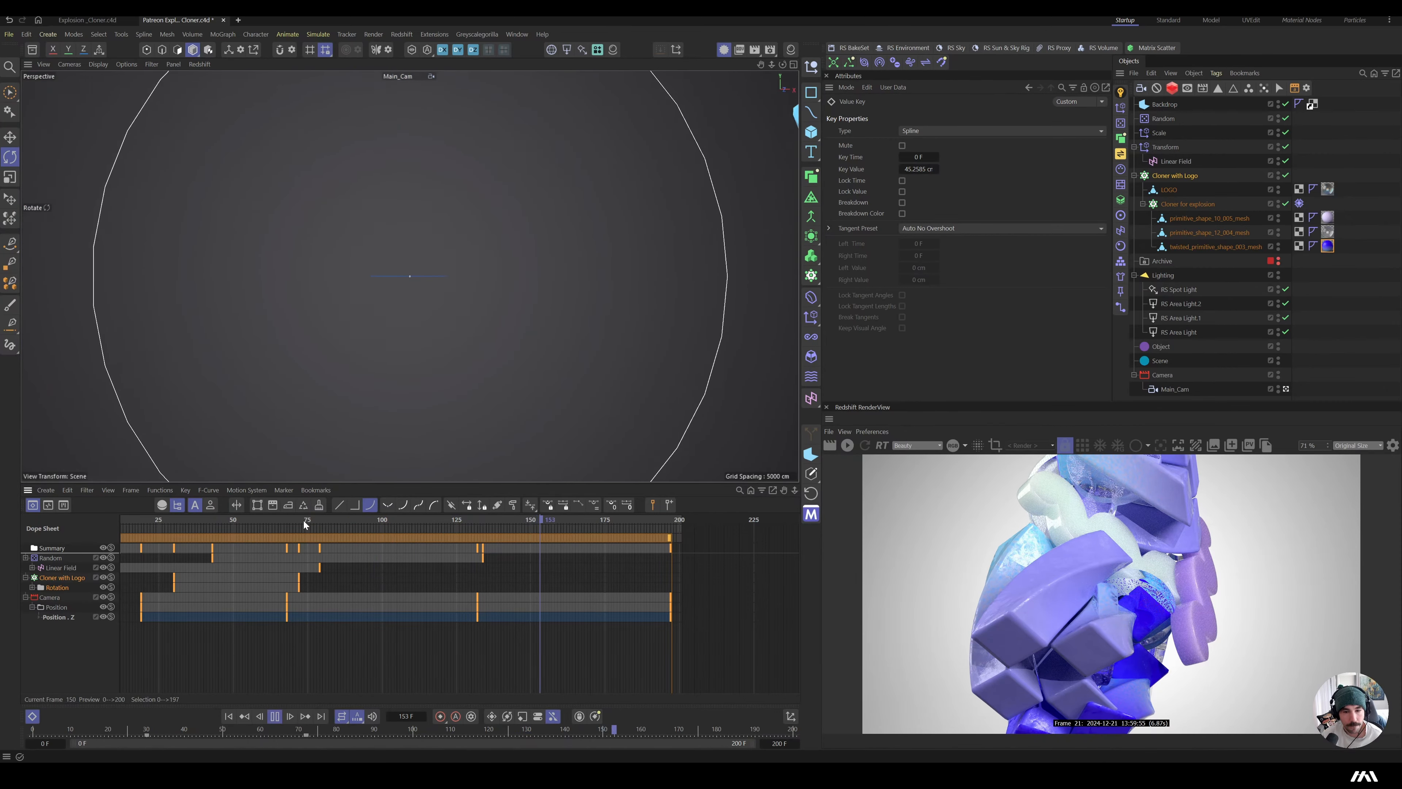
# - Set the project's end frame to 150 and scrub the animation back to frame 36
pyautogui.press('F8')
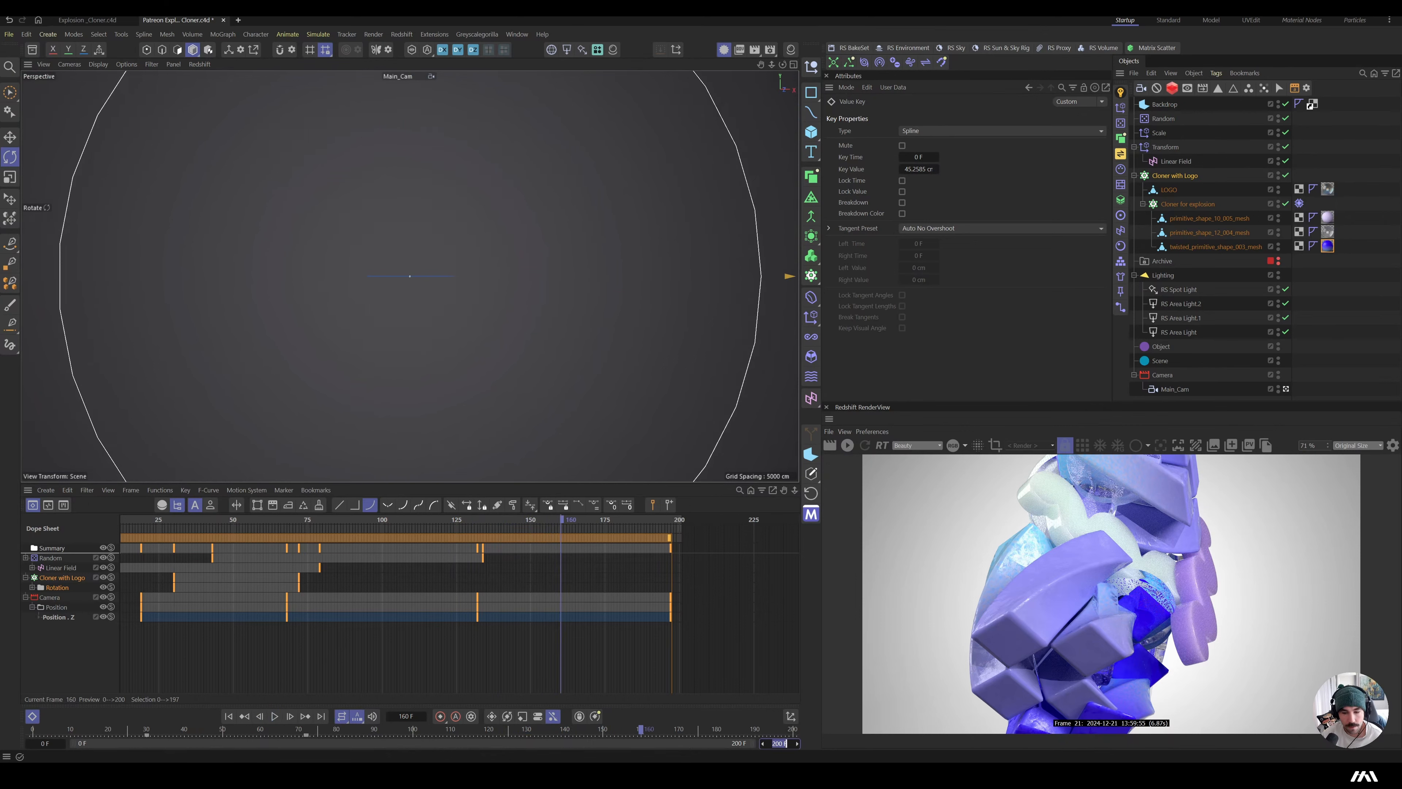
pyautogui.press('Return')
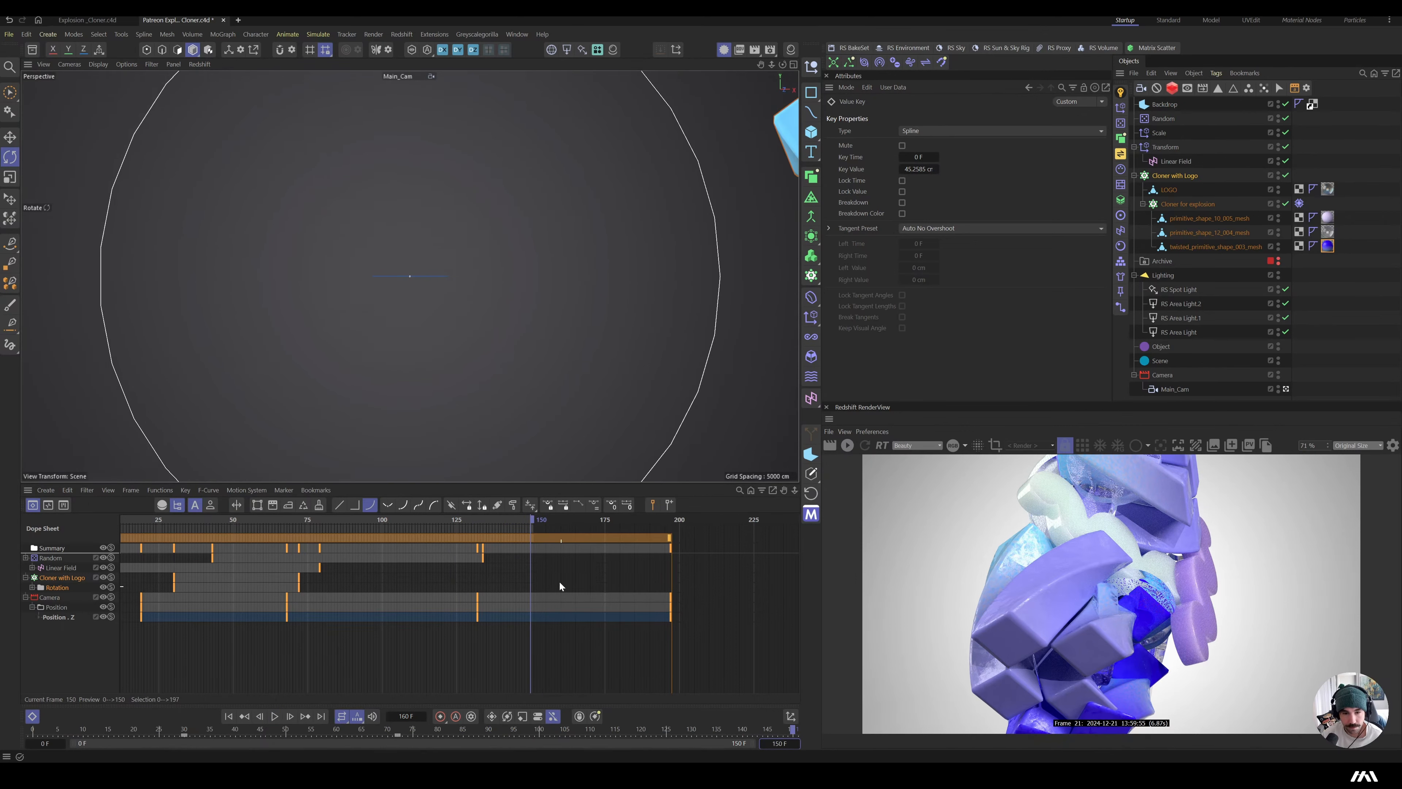
pyautogui.moveTo(518, 514); pyautogui.dragTo(193, 561)
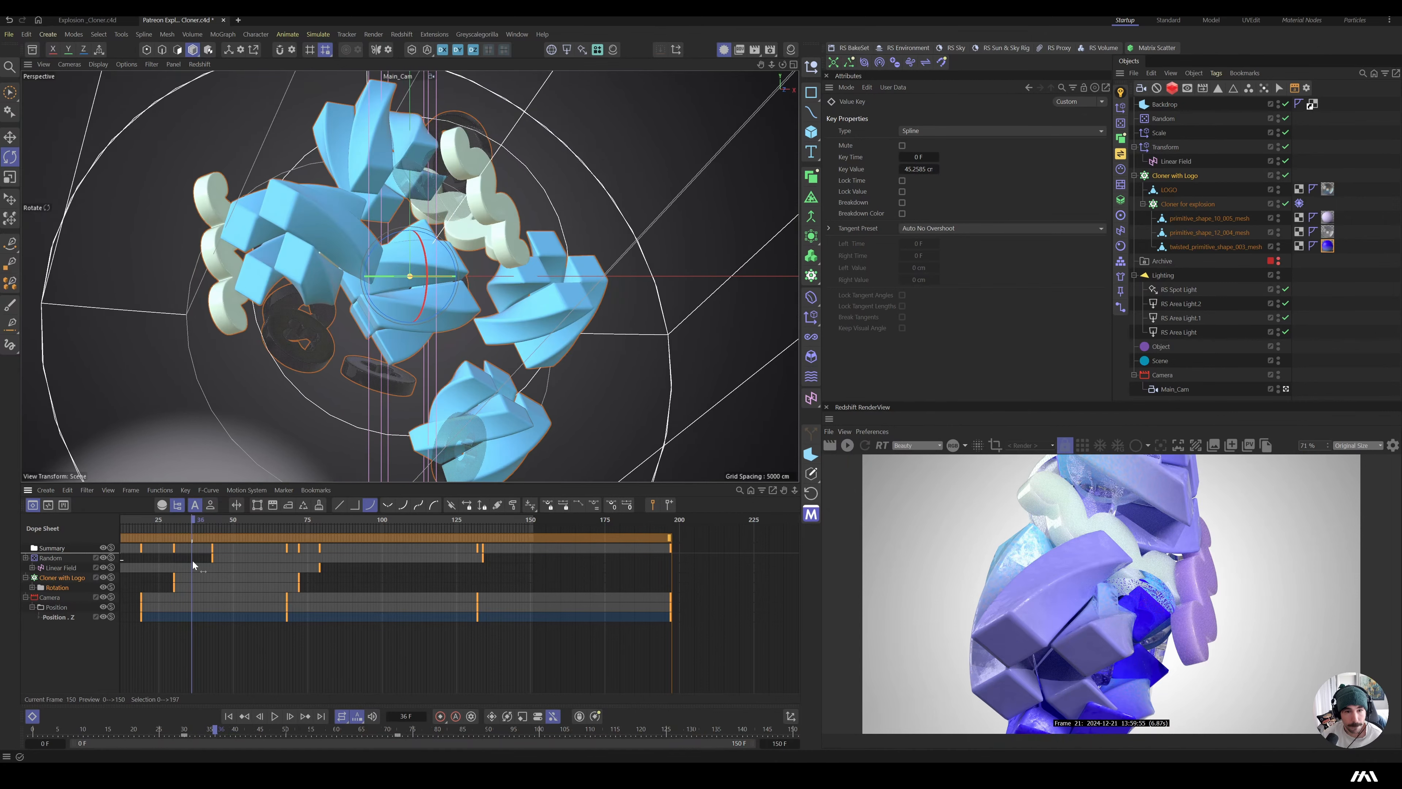
# - Undo the stretching of all animation keys
pyautogui.hotkey('ctrl', 'z')
pyautogui.hotkey('ctrl', 'z')
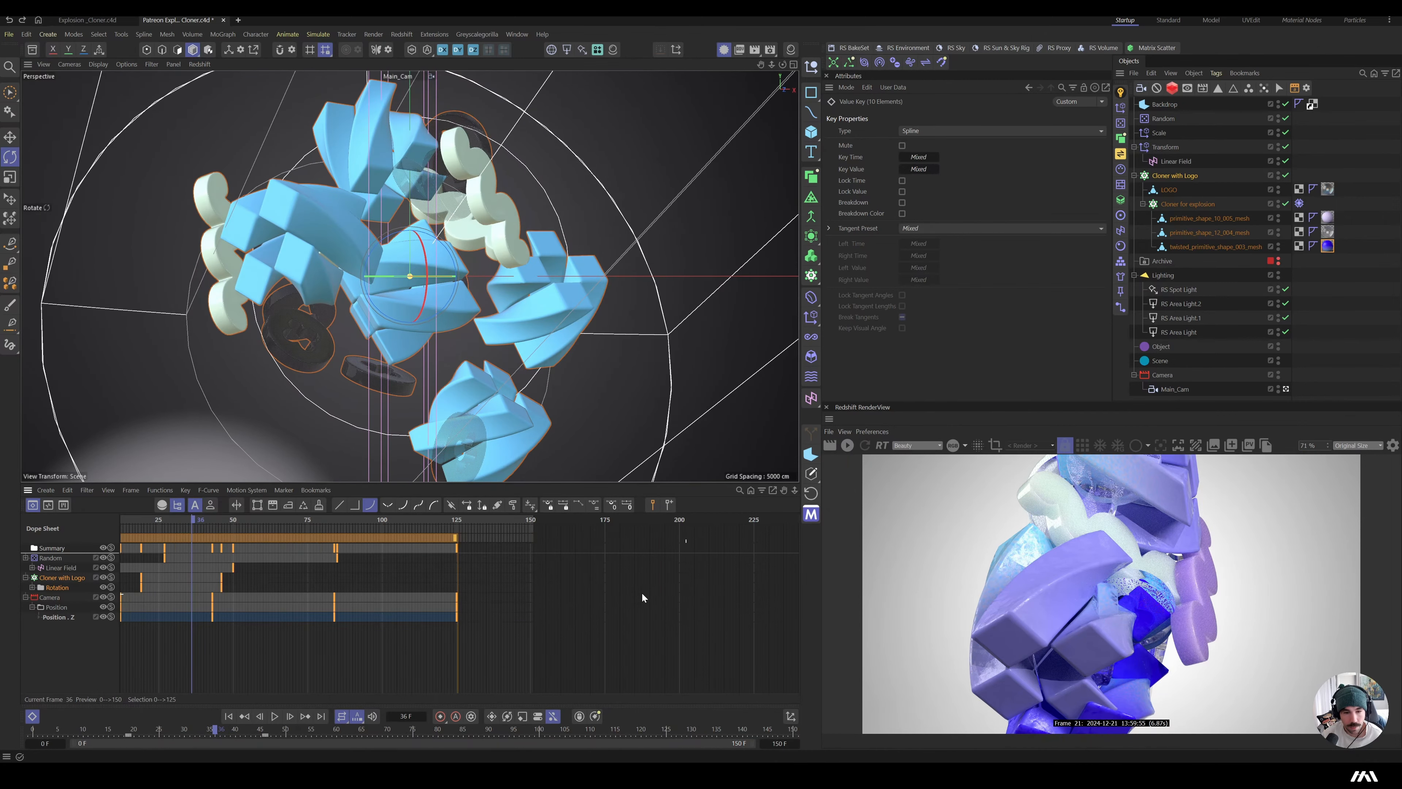
# - Return to frame 0 and play the animation repeatedly to check the camera and cloner timing
pyautogui.moveTo(261, 521); pyautogui.dragTo(54, 551)
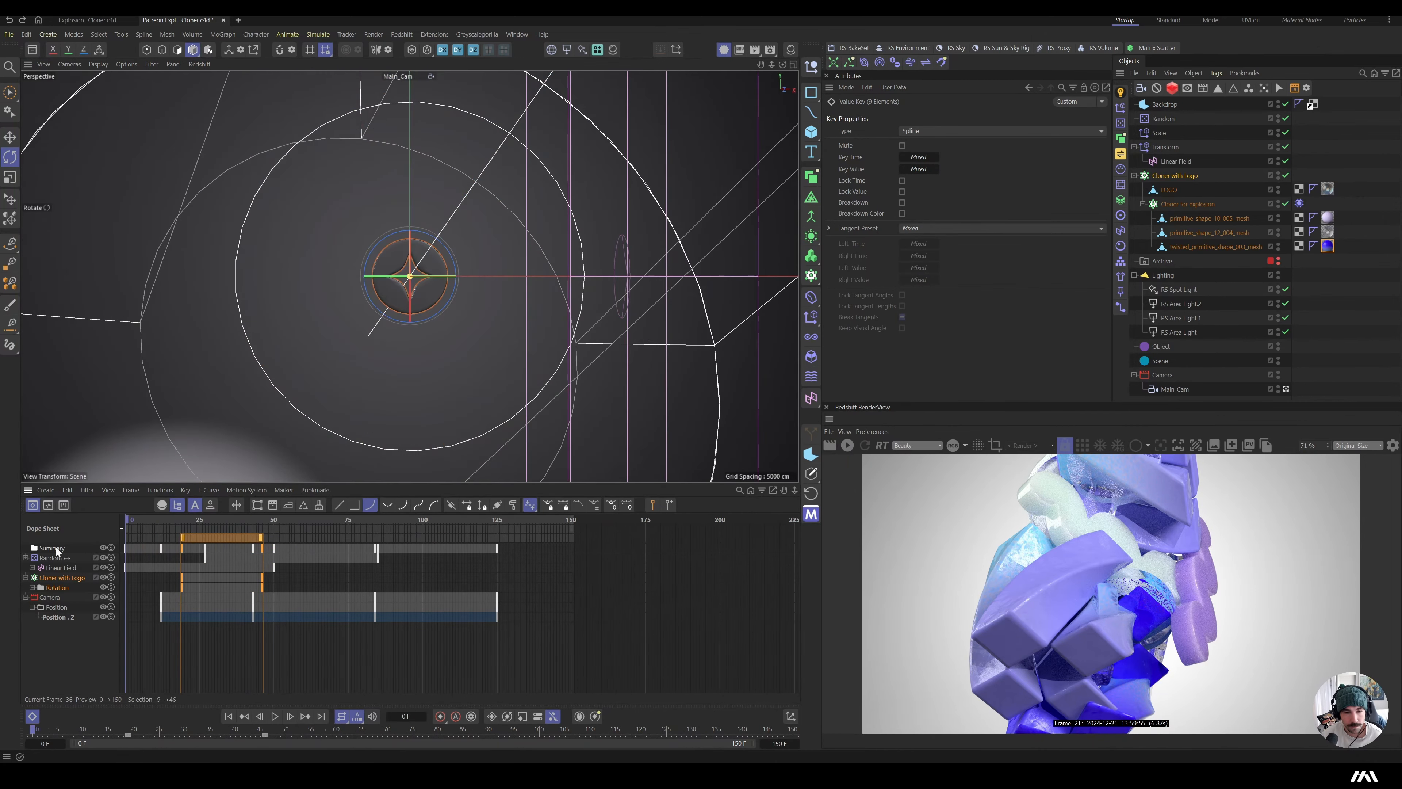
pyautogui.press('F8')
pyautogui.press('F8')
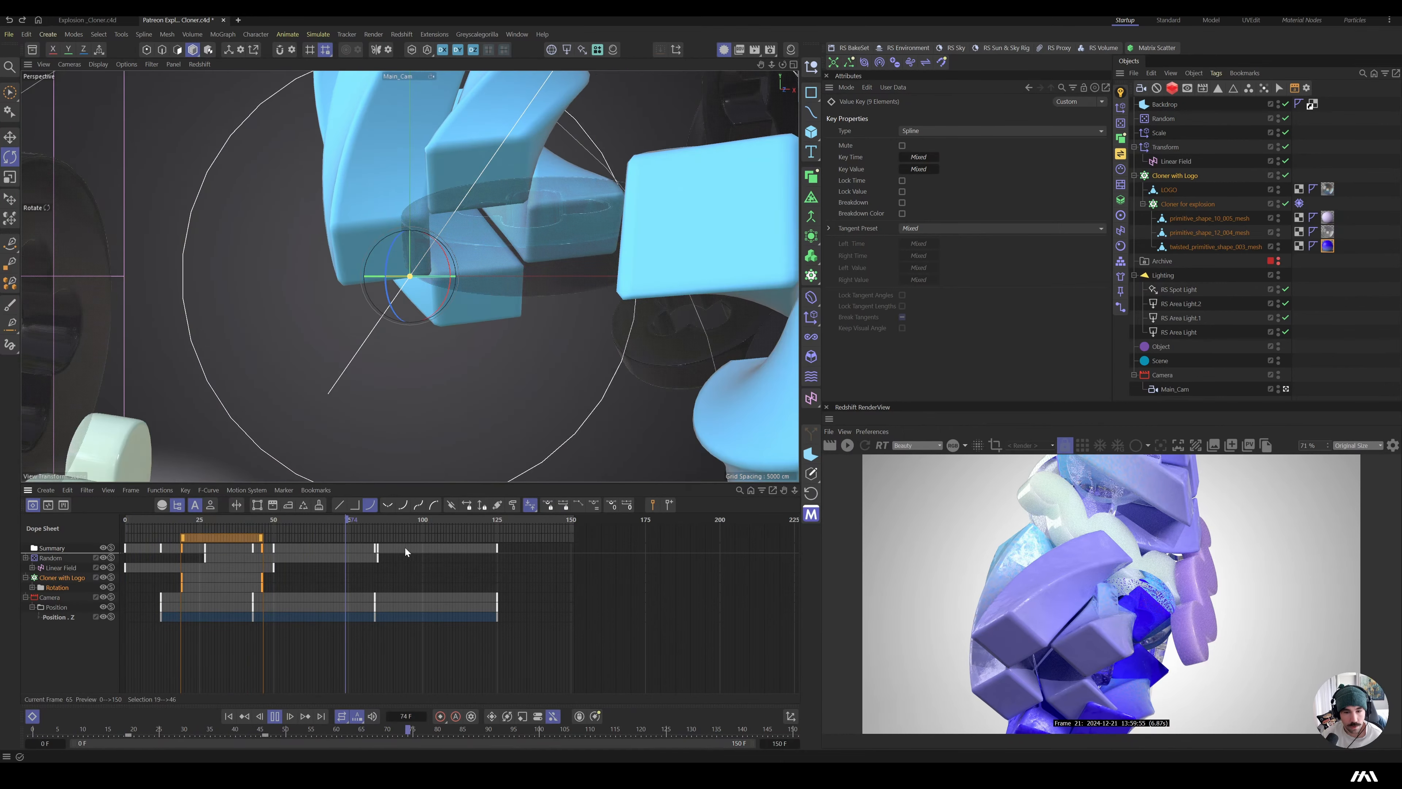
pyautogui.press('F8')
pyautogui.click(277, 536)
pyautogui.press('F8')
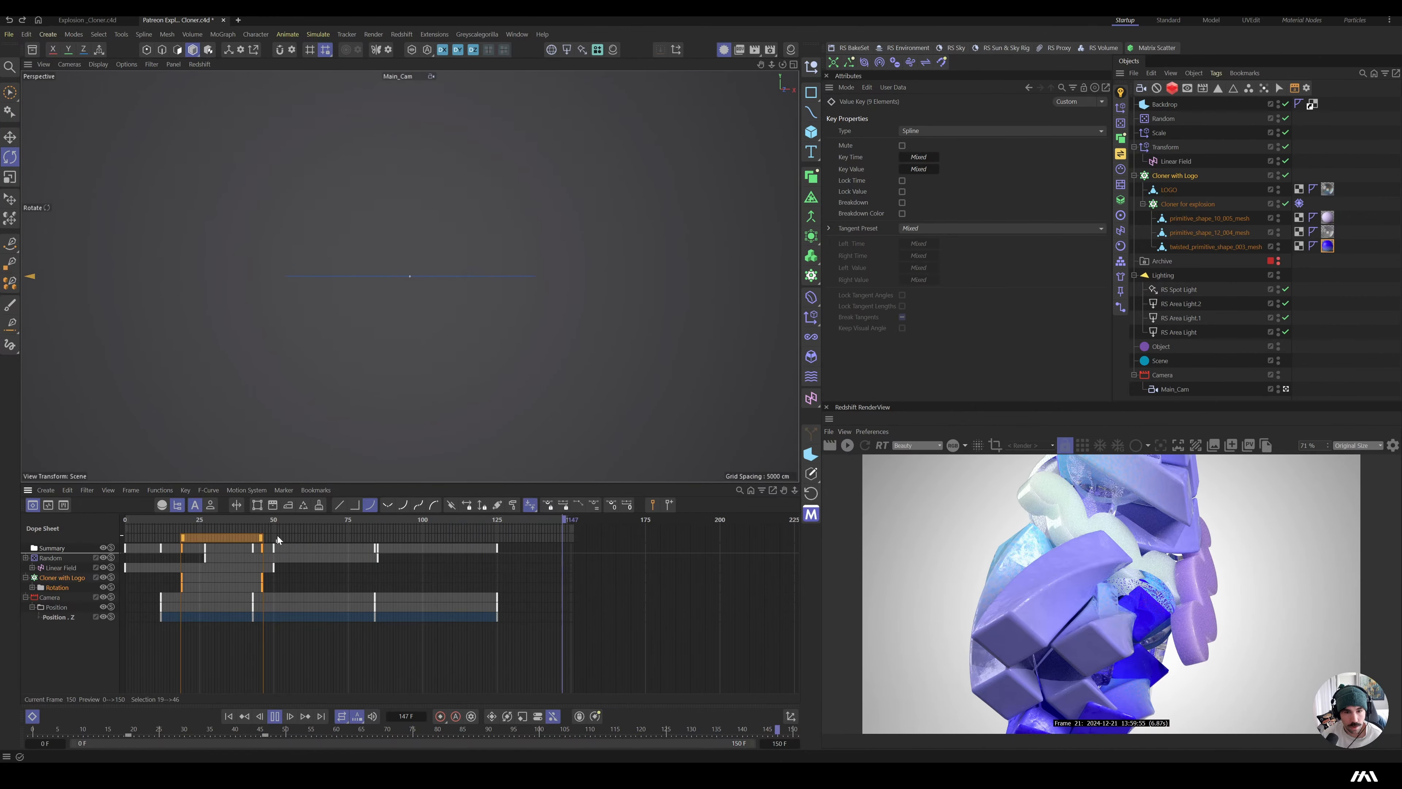
# - Stop playback and undo the recent timing changes to the cloner's rotation keys and the camera's position keys
pyautogui.press('F8')
pyautogui.click(358, 541)
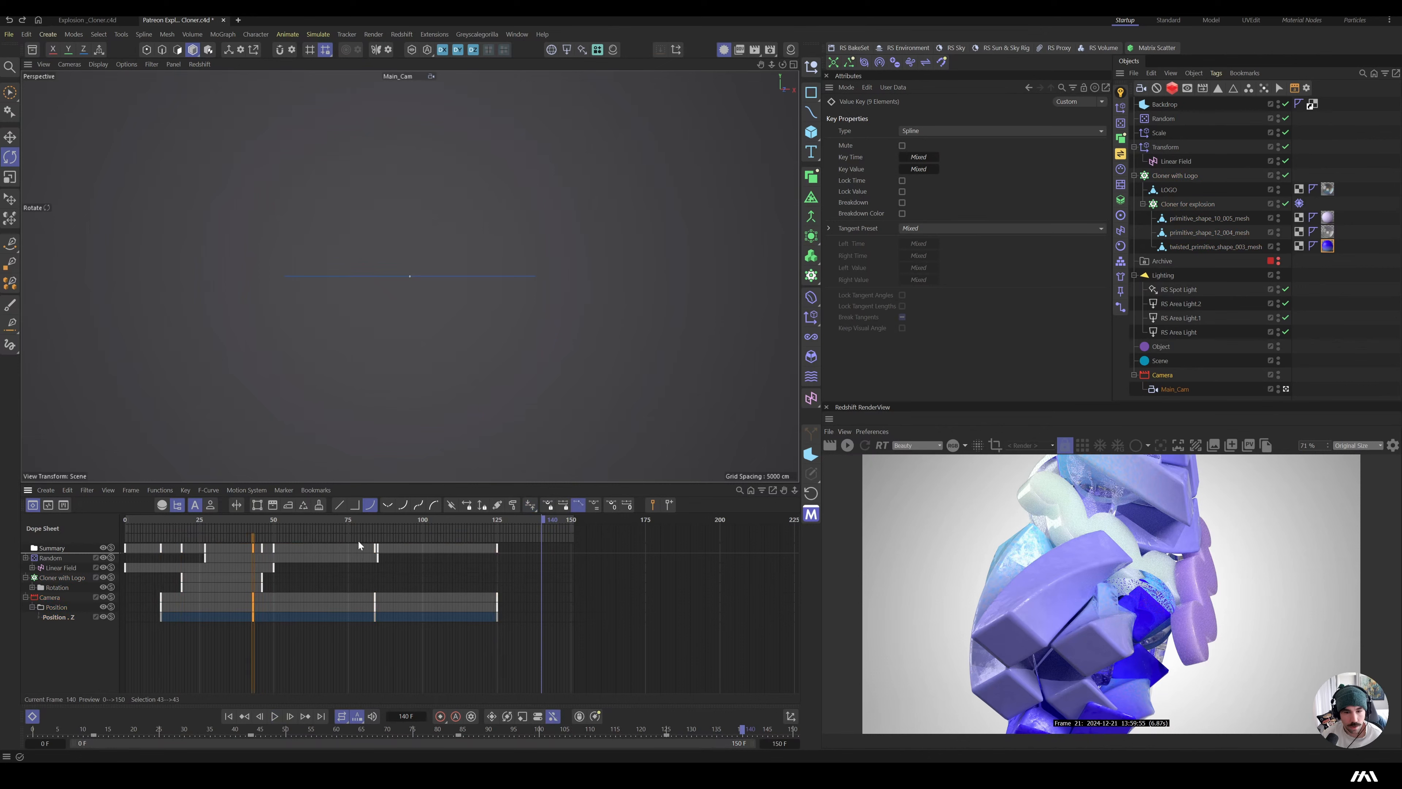
pyautogui.hotkey('ctrl', 'z')
pyautogui.hotkey('ctrl', 'z')
pyautogui.hotkey('ctrl', 'z')
pyautogui.hotkey('ctrl', 'z')
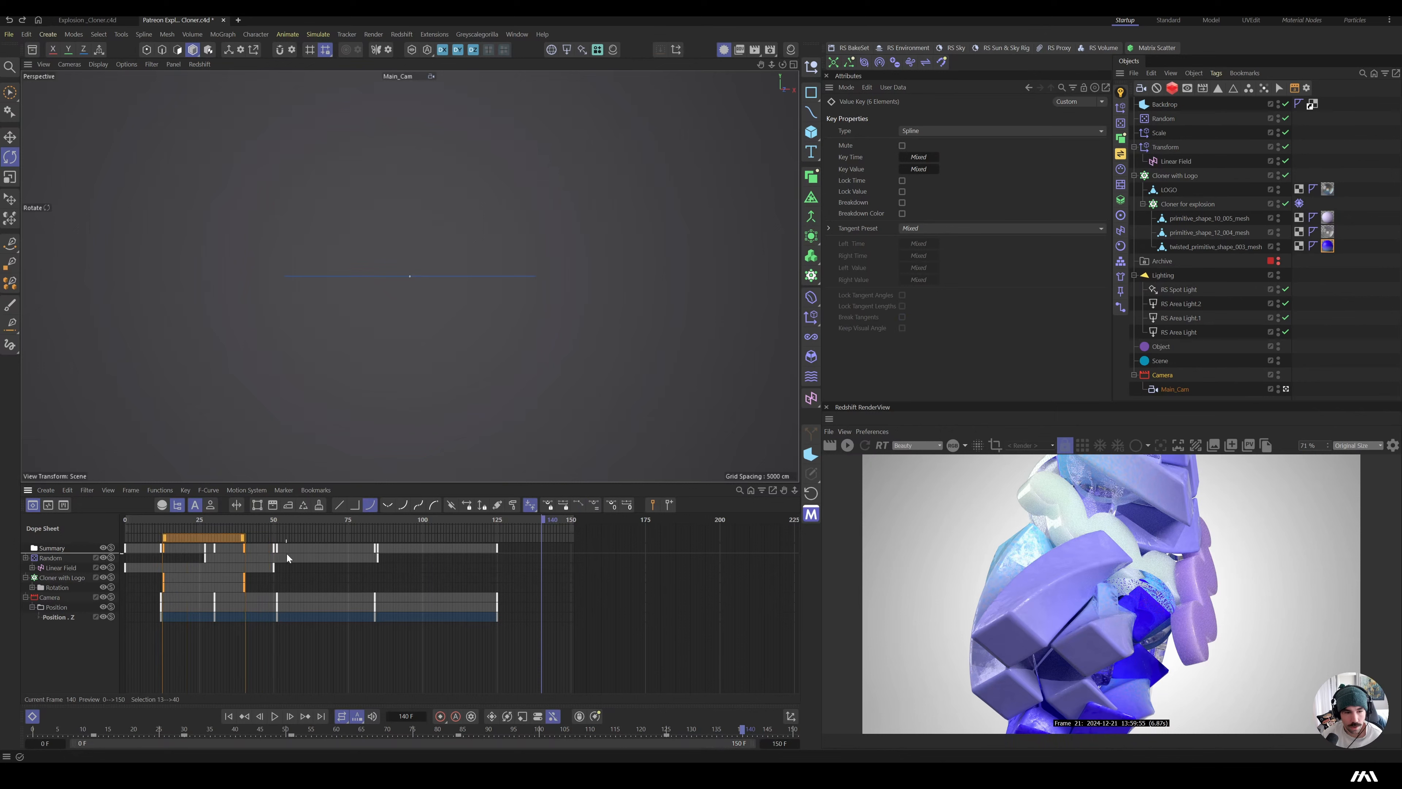
# - Shift the Cloner with Logo's two rotation keys to frames 24 and 51
pyautogui.moveTo(163, 588); pyautogui.dragTo(196, 590)
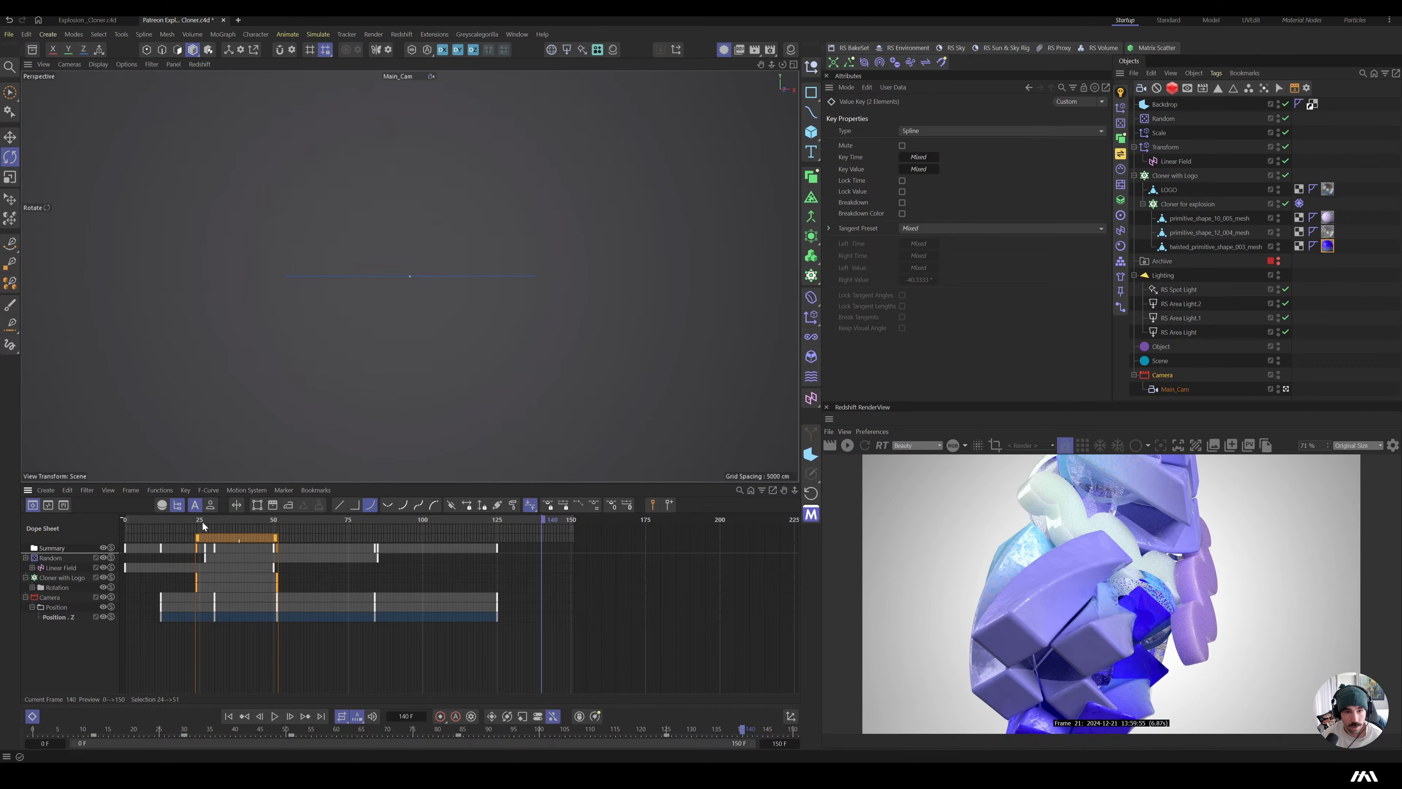
pyautogui.moveTo(202, 522); pyautogui.dragTo(189, 553)
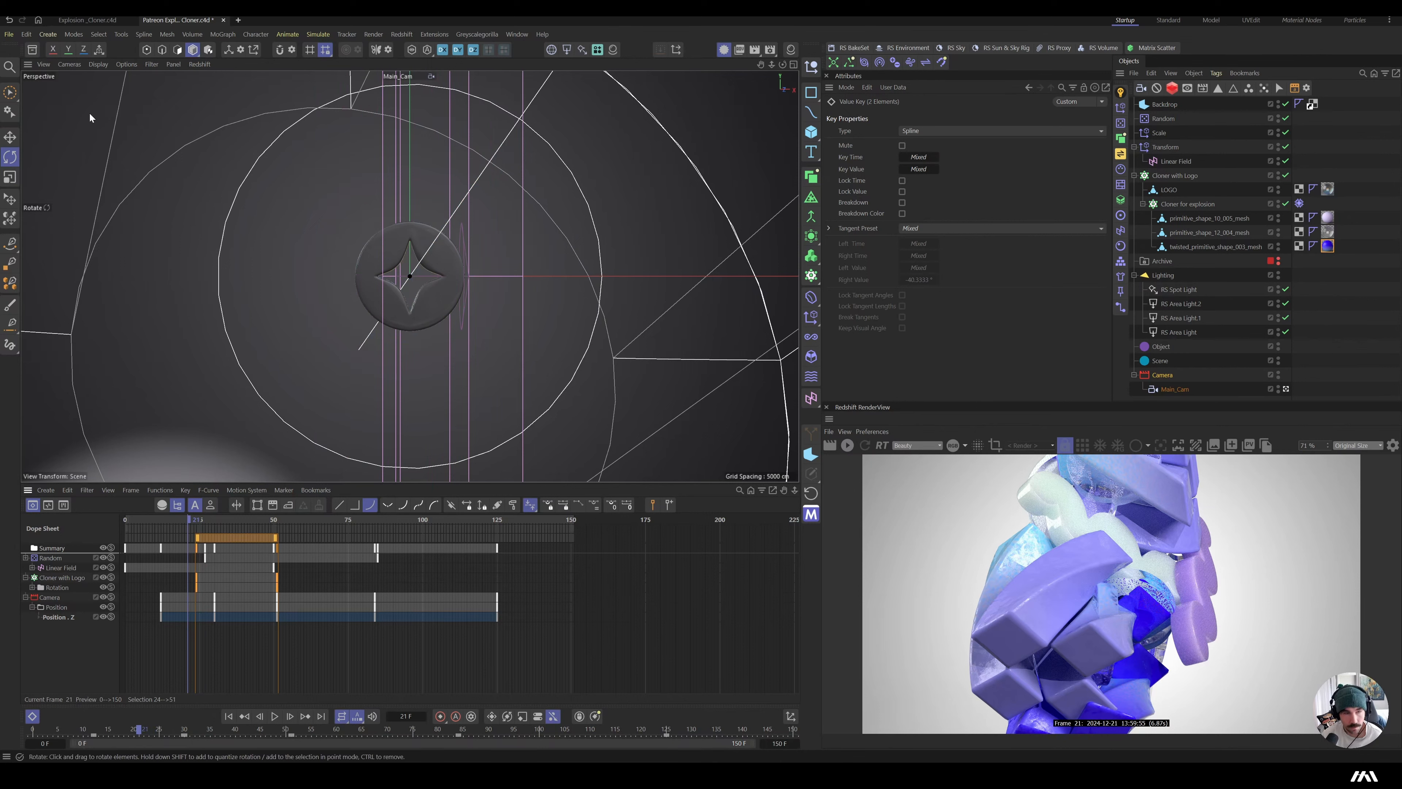
pyautogui.click(26, 35)
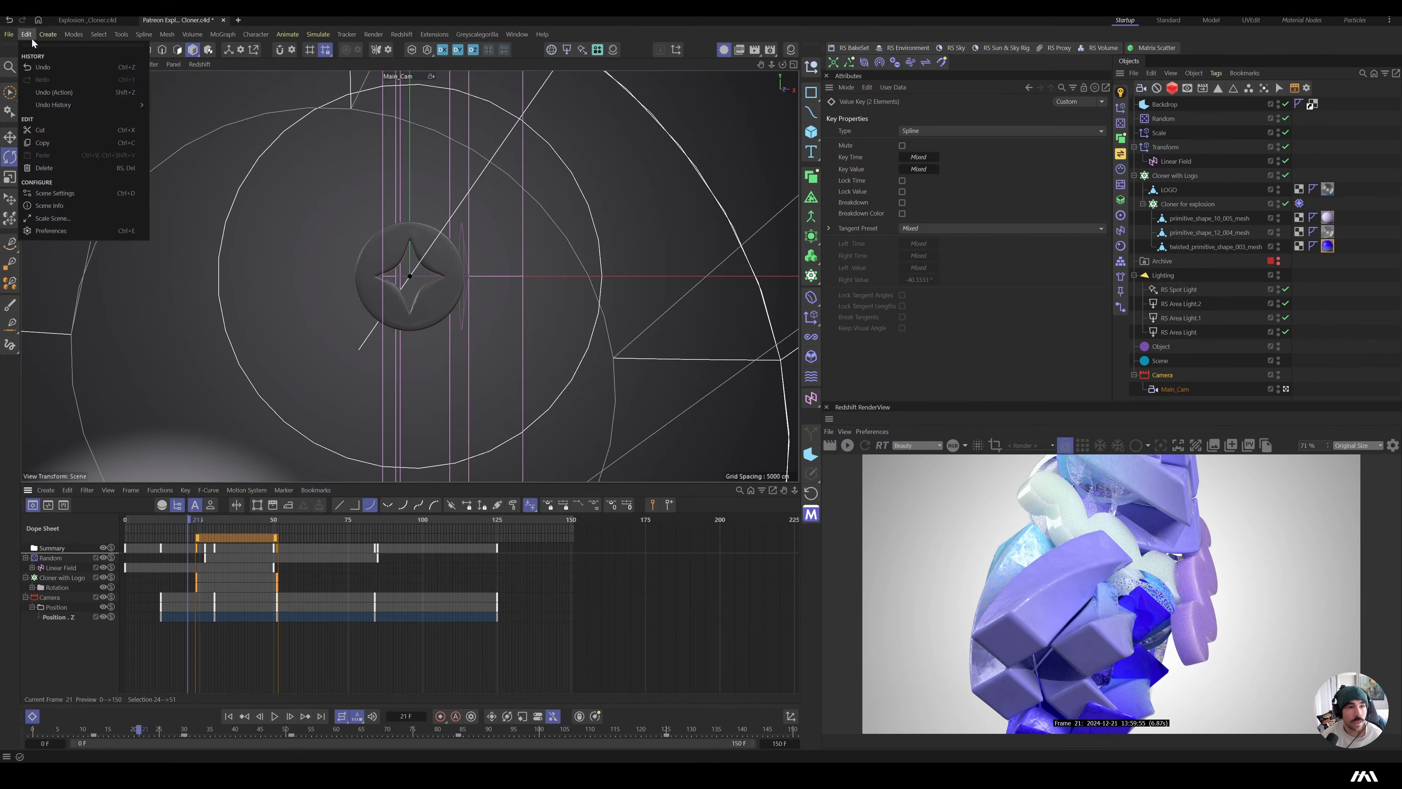
pyautogui.moveTo(69, 111)
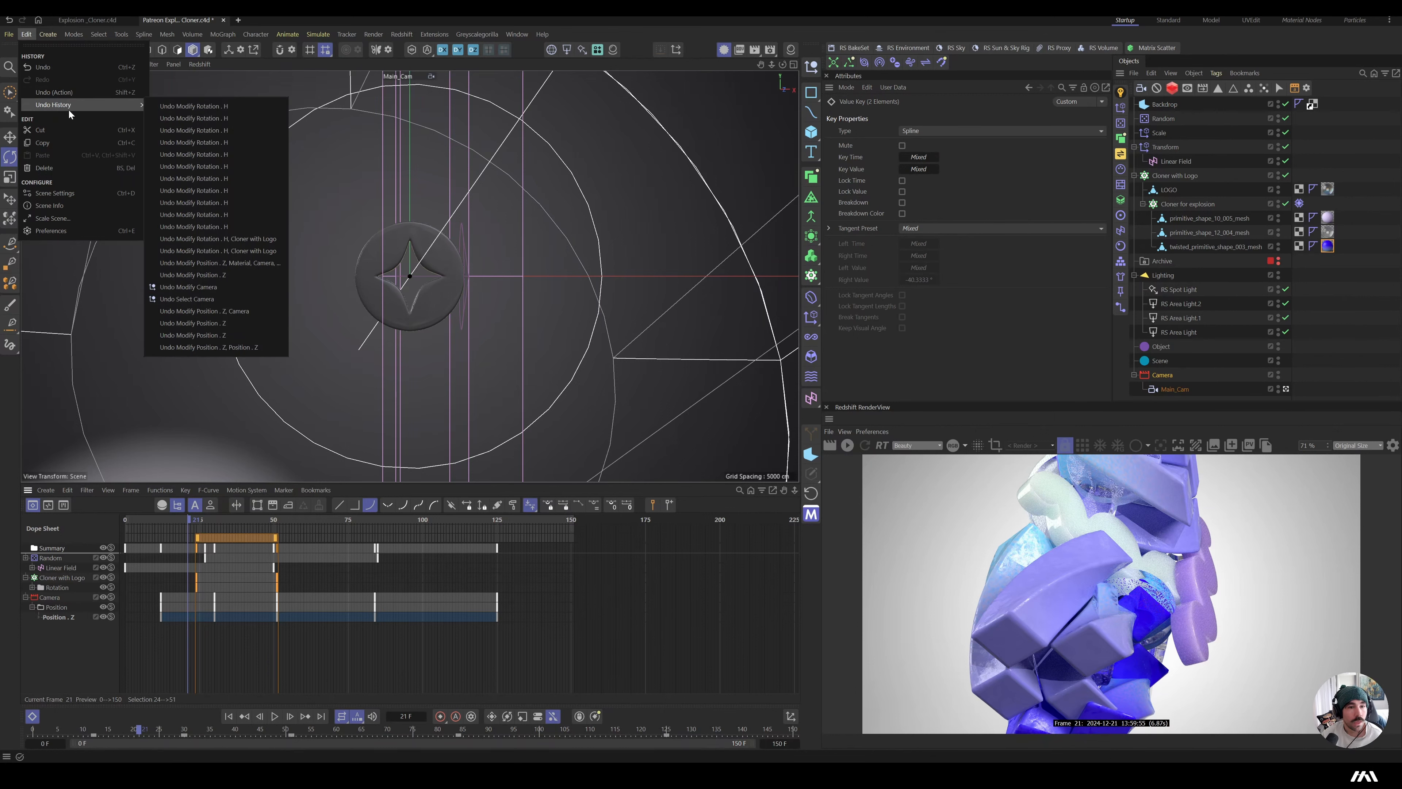
pyautogui.click(461, 662)
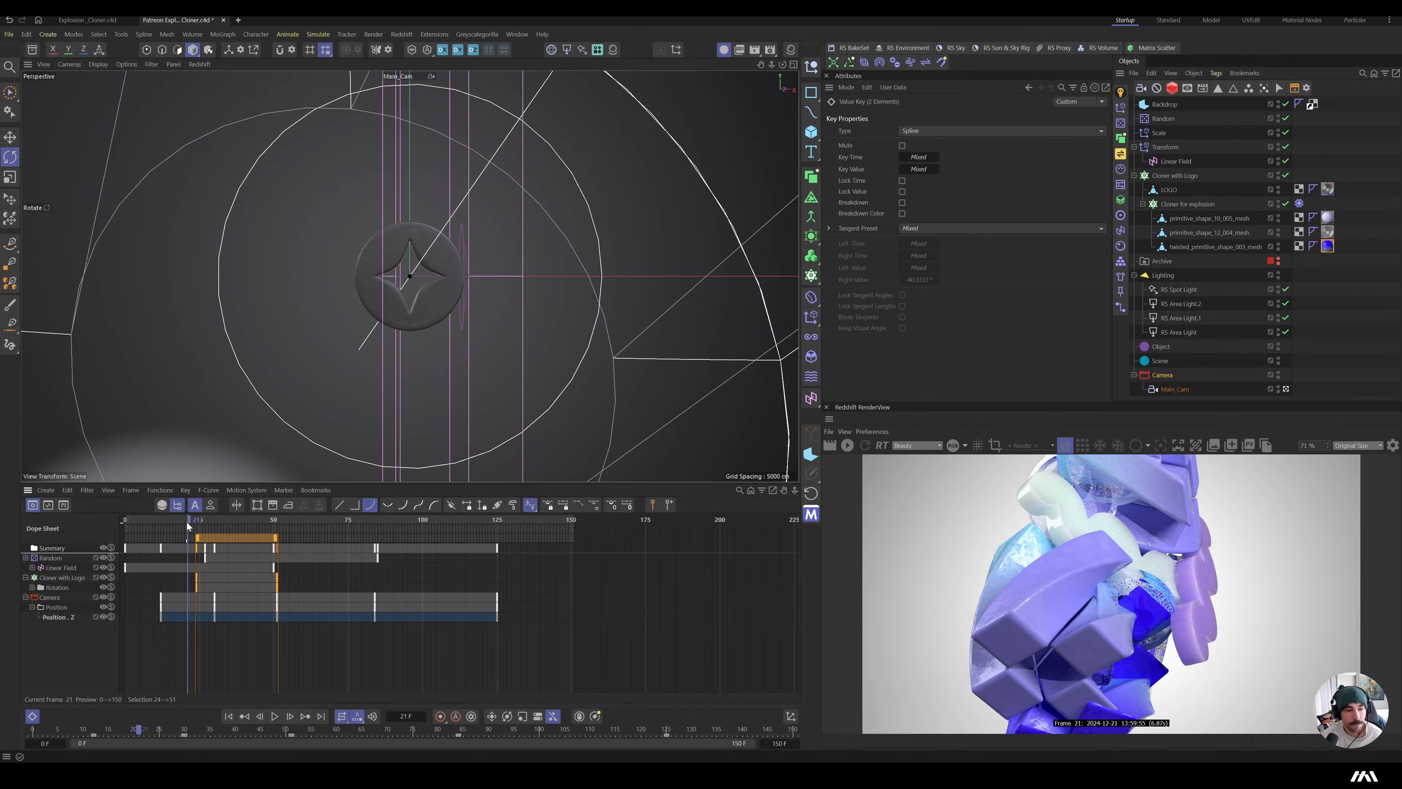
# - Play the animation from frame 0, then scrub to frame 37 to check the explosion timing
pyautogui.moveTo(186, 522); pyautogui.dragTo(128, 523)
pyautogui.press('F8')
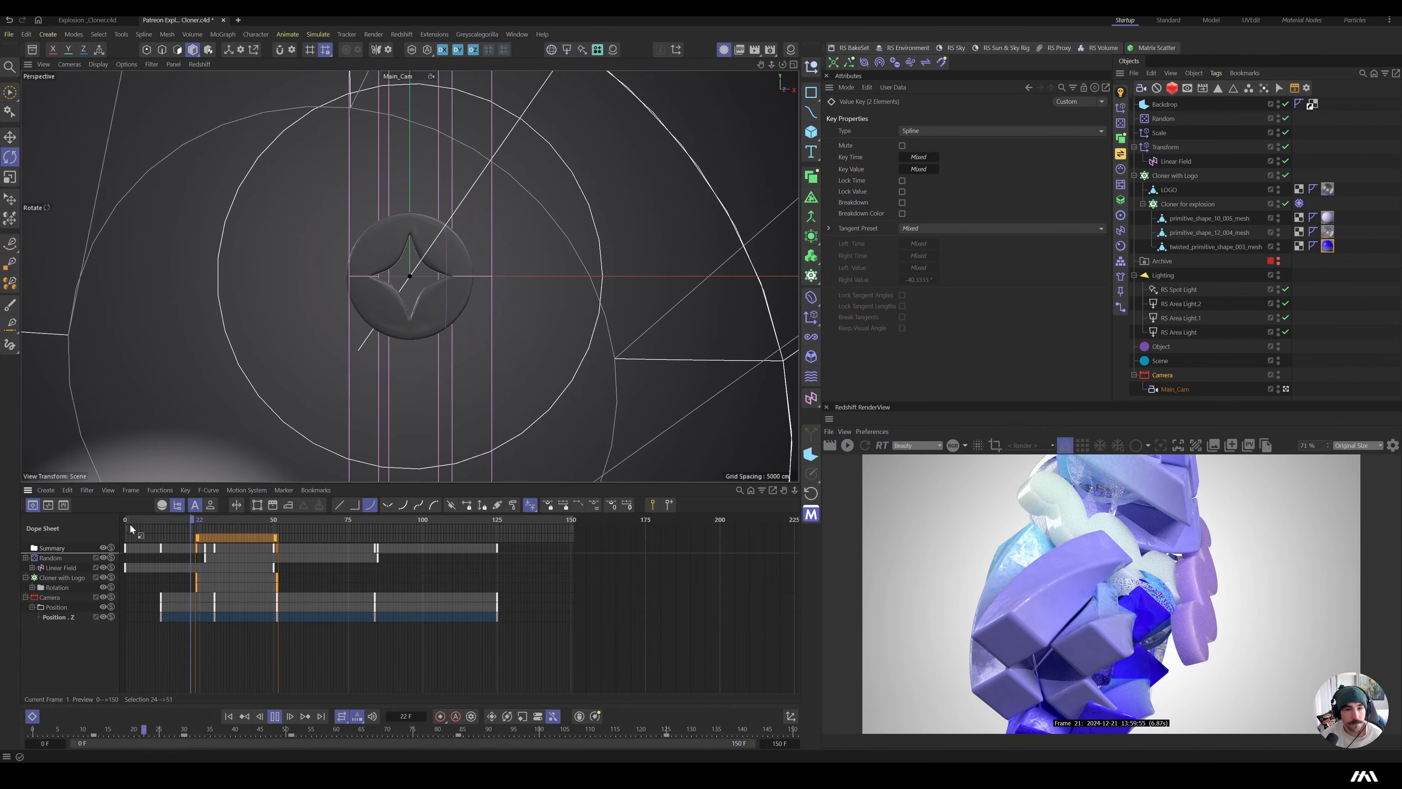
pyautogui.press('F8')
pyautogui.moveTo(208, 520); pyautogui.dragTo(236, 531)
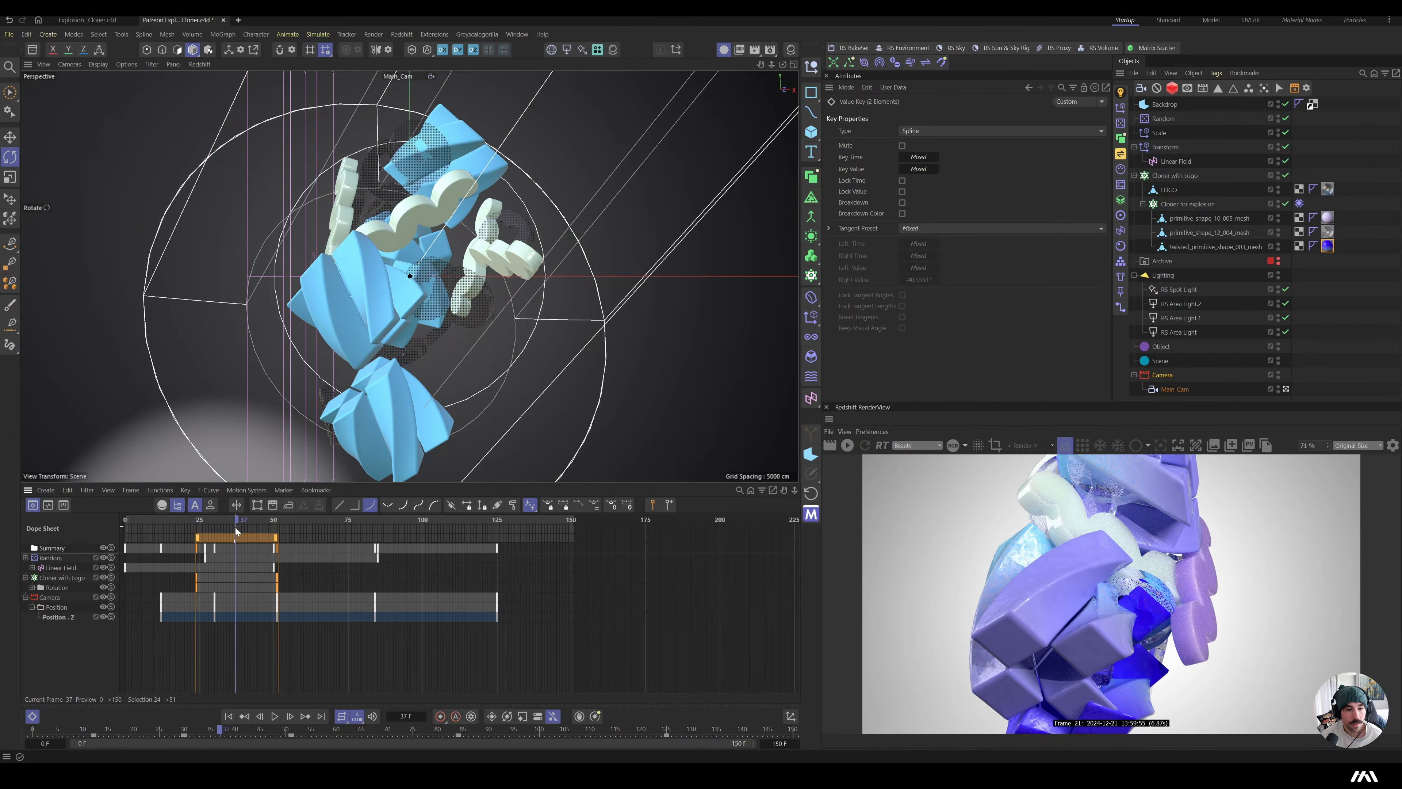
# - Set the Cloner with Logo's heading rotation to 179° at its frame 51 key
pyautogui.click(219, 587)
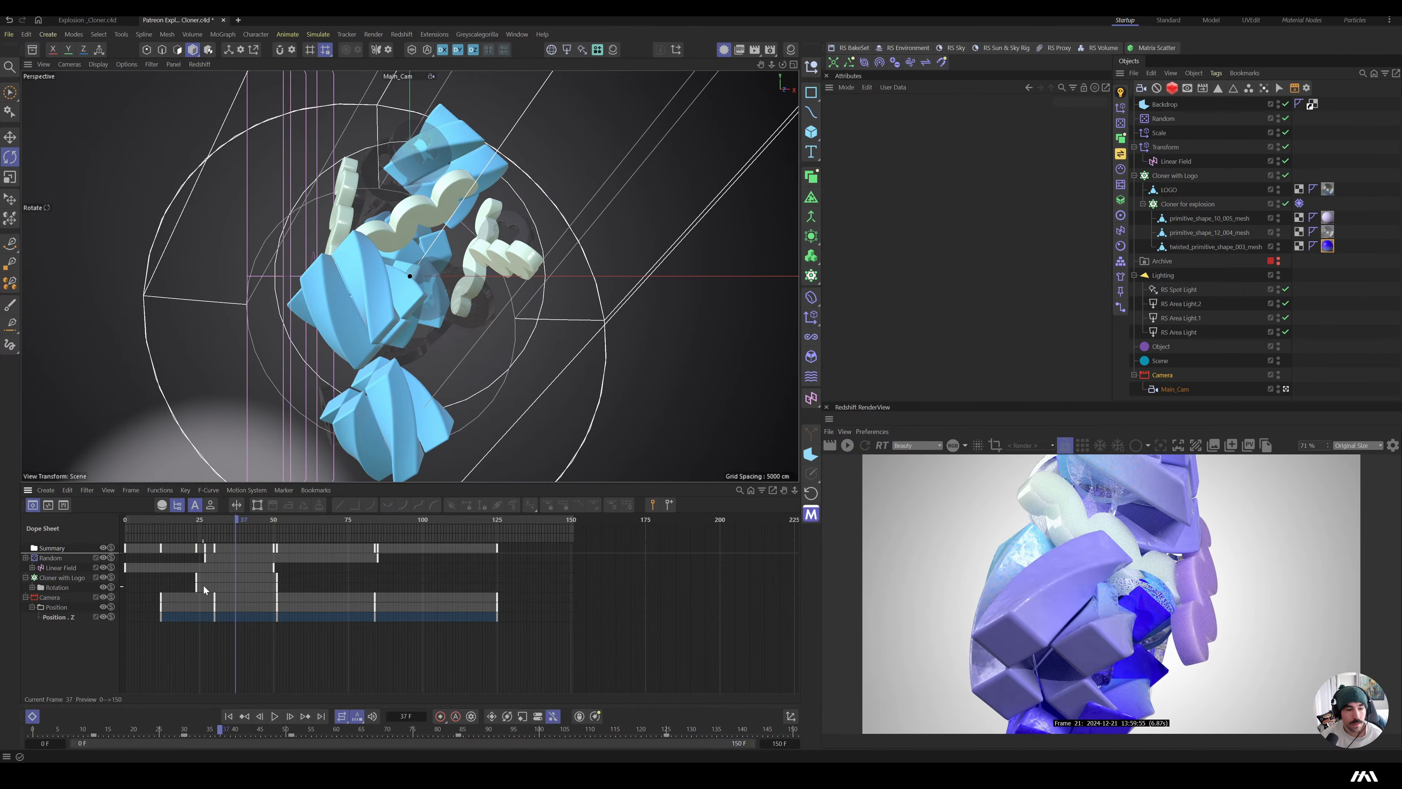
pyautogui.click(198, 521)
pyautogui.click(84, 578)
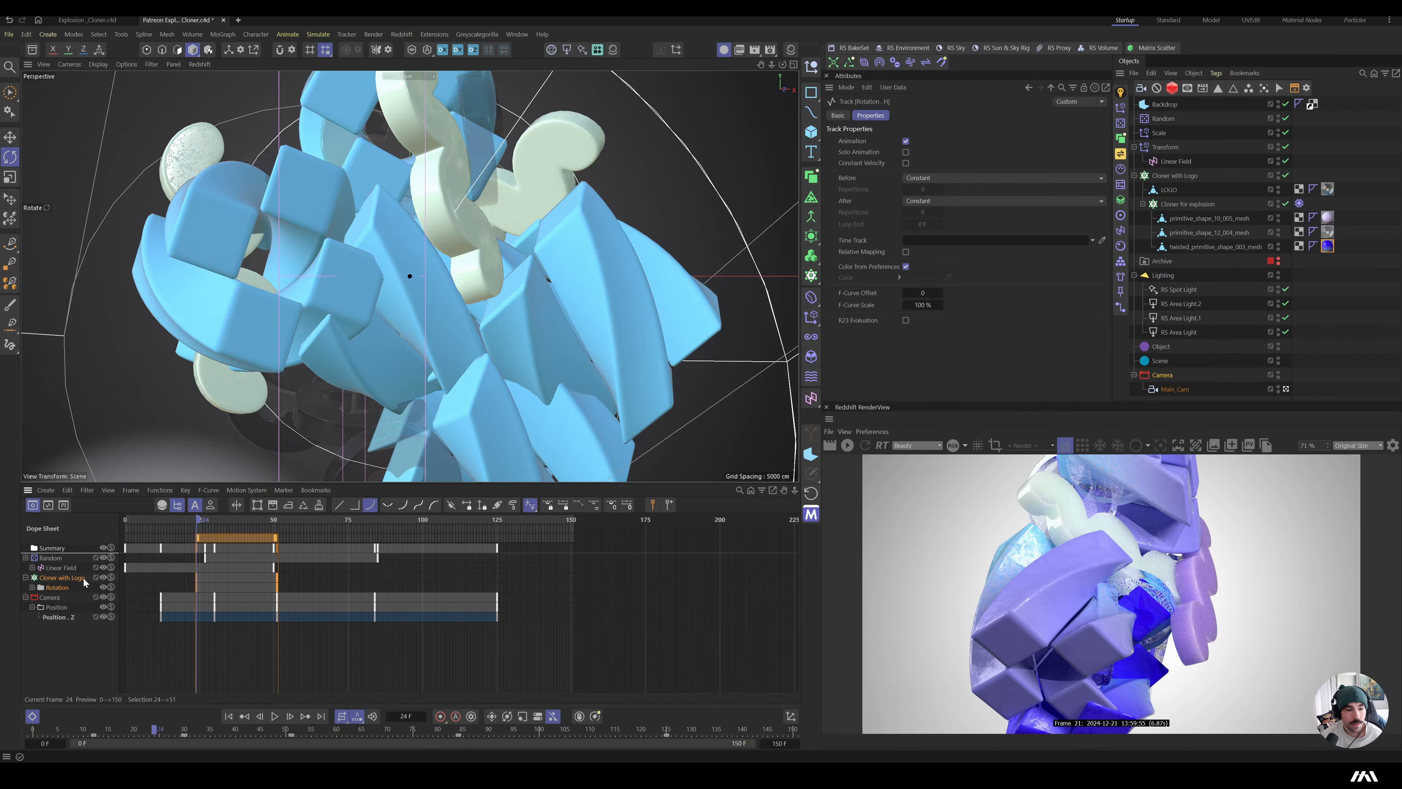
pyautogui.click(275, 518)
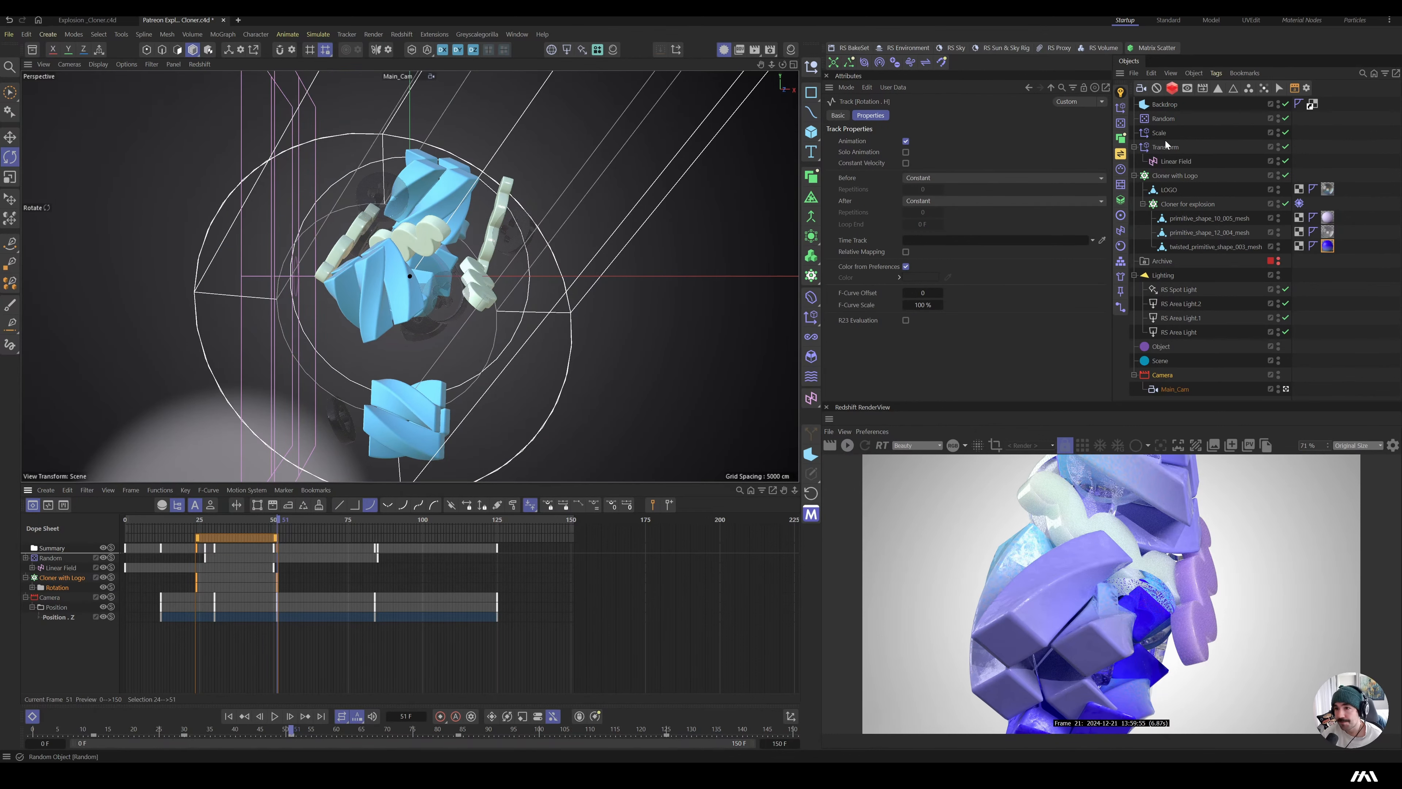
pyautogui.click(1174, 175)
pyautogui.moveTo(959, 157); pyautogui.dragTo(1044, 157)
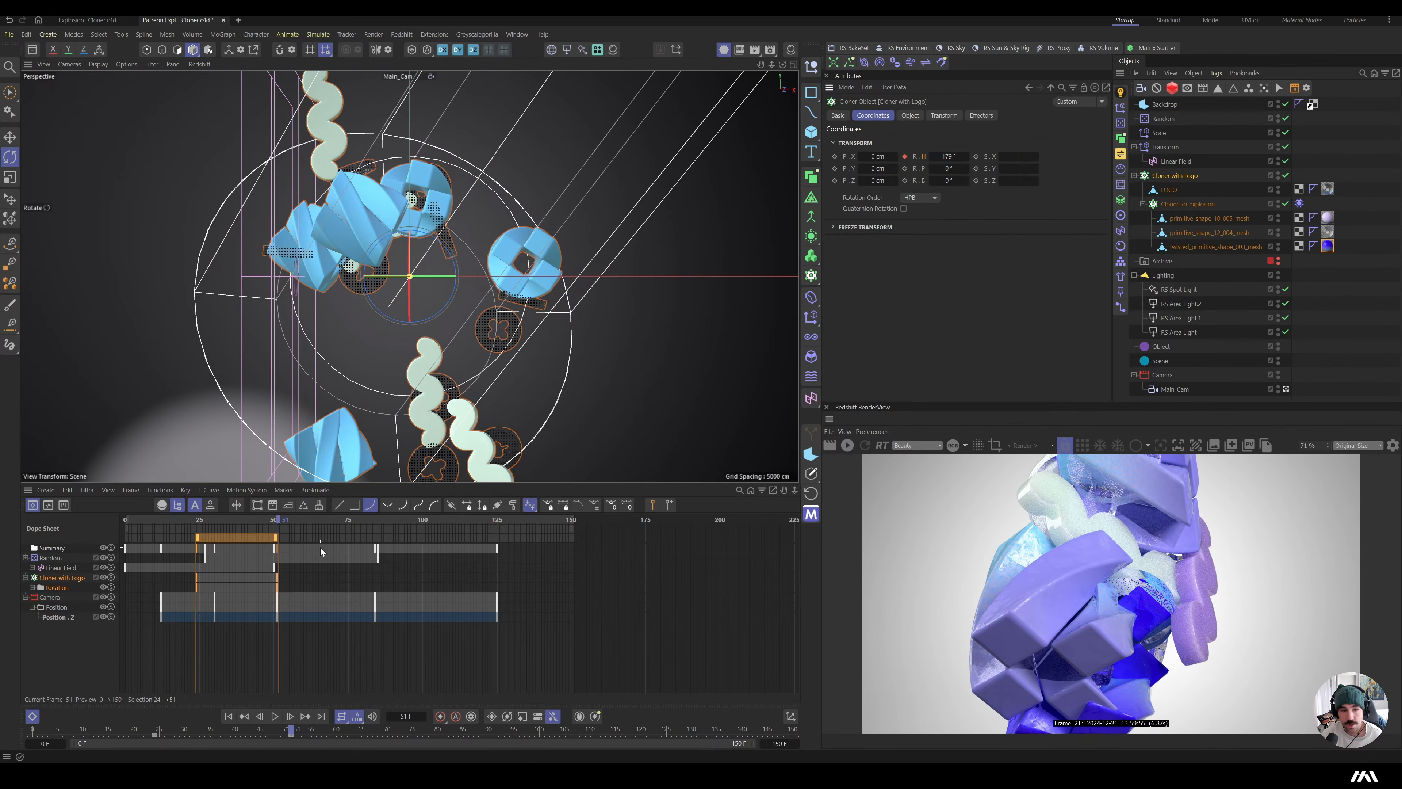
# - Delete the camera null's Z position key at frame 51 and set its frame 30 key to -436 cm
pyautogui.moveTo(279, 519); pyautogui.dragTo(161, 551)
pyautogui.click(278, 623)
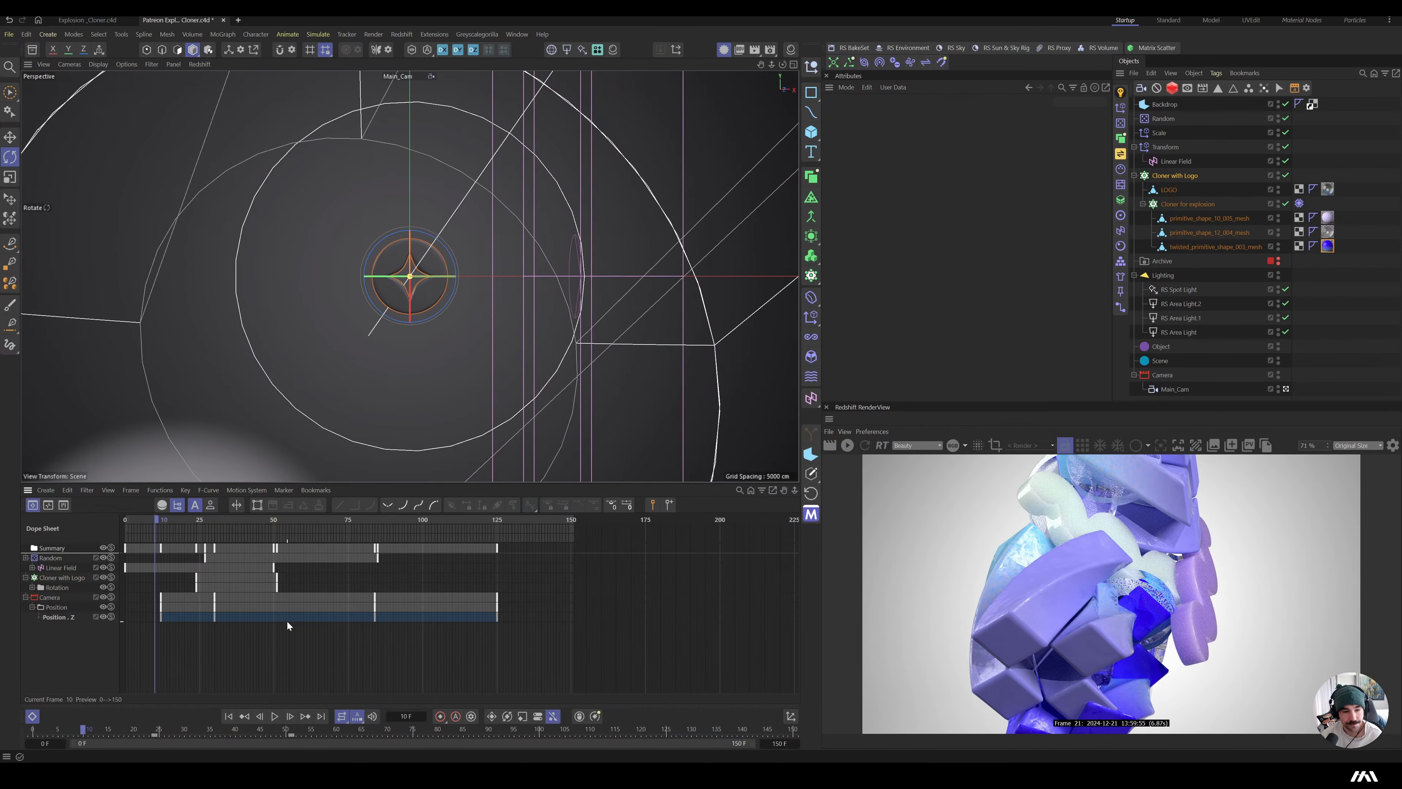
pyautogui.moveTo(158, 521); pyautogui.dragTo(214, 572)
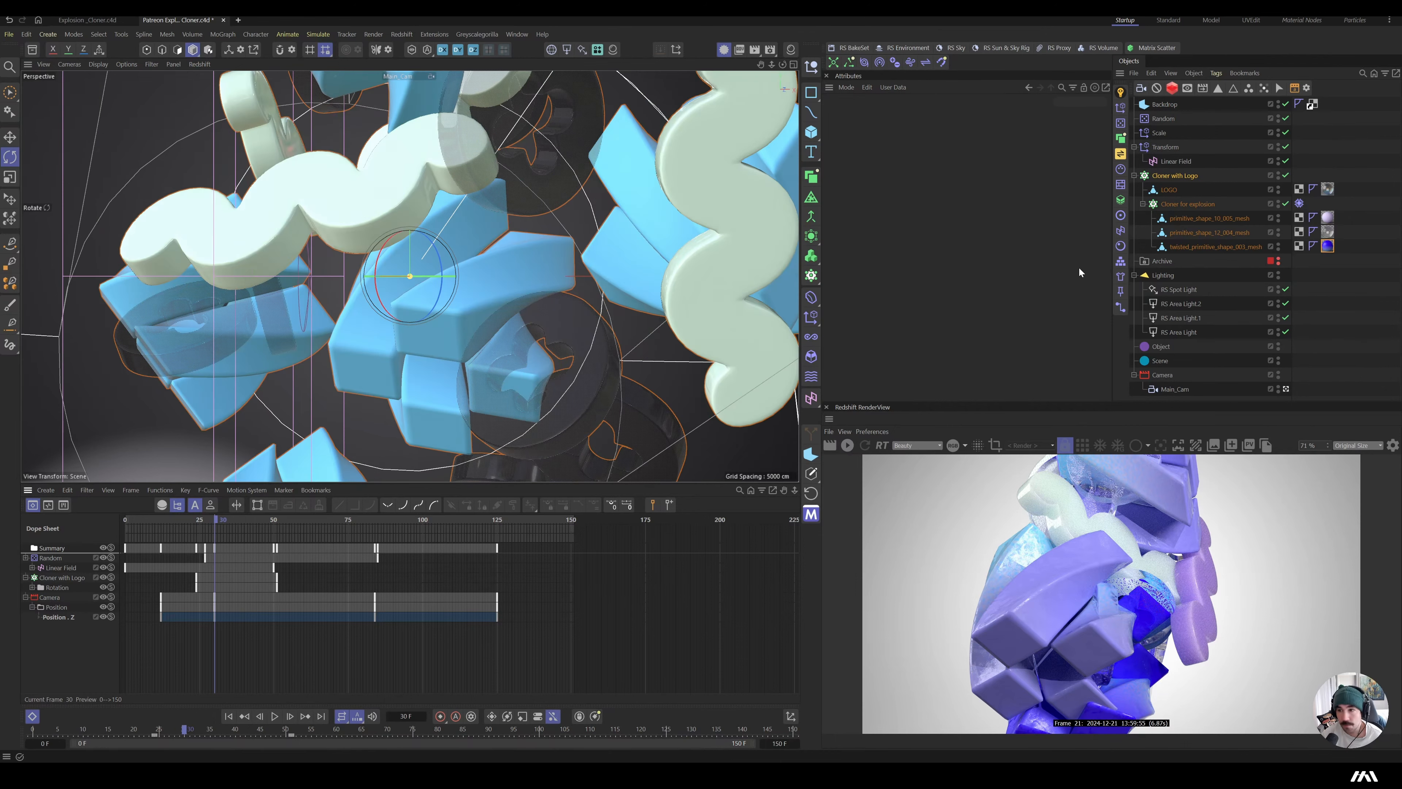
pyautogui.click(1167, 176)
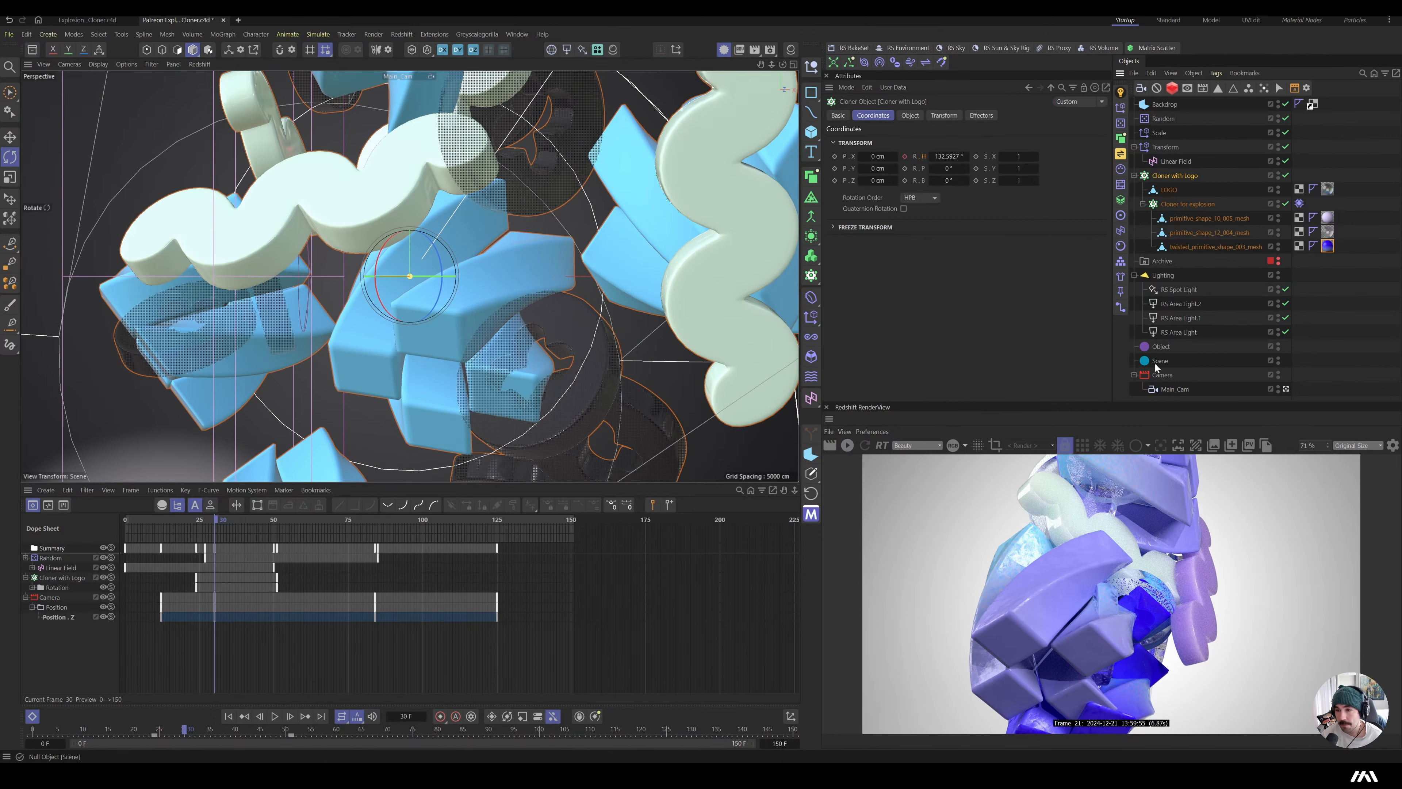
pyautogui.click(1162, 375)
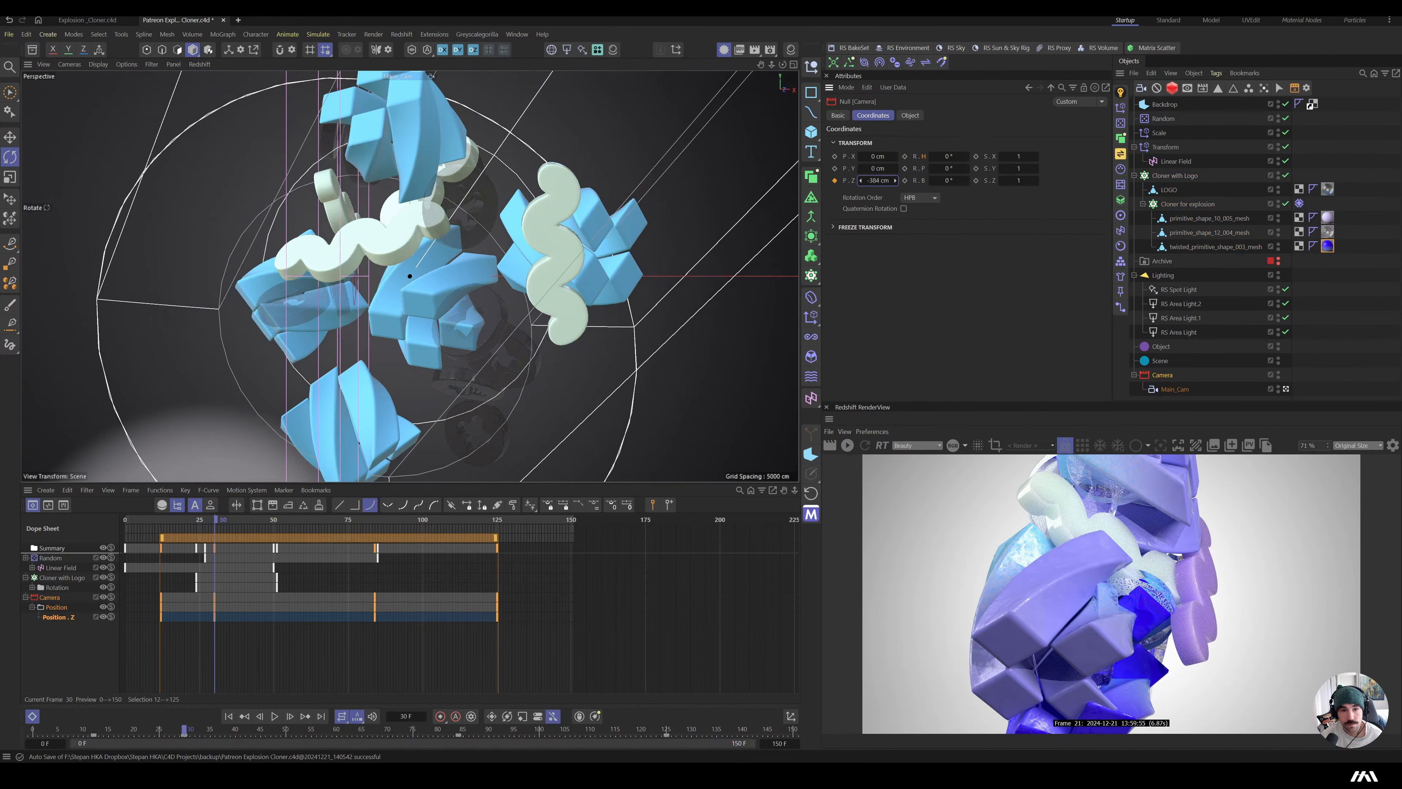
pyautogui.moveTo(877, 180); pyautogui.dragTo(880, 181)
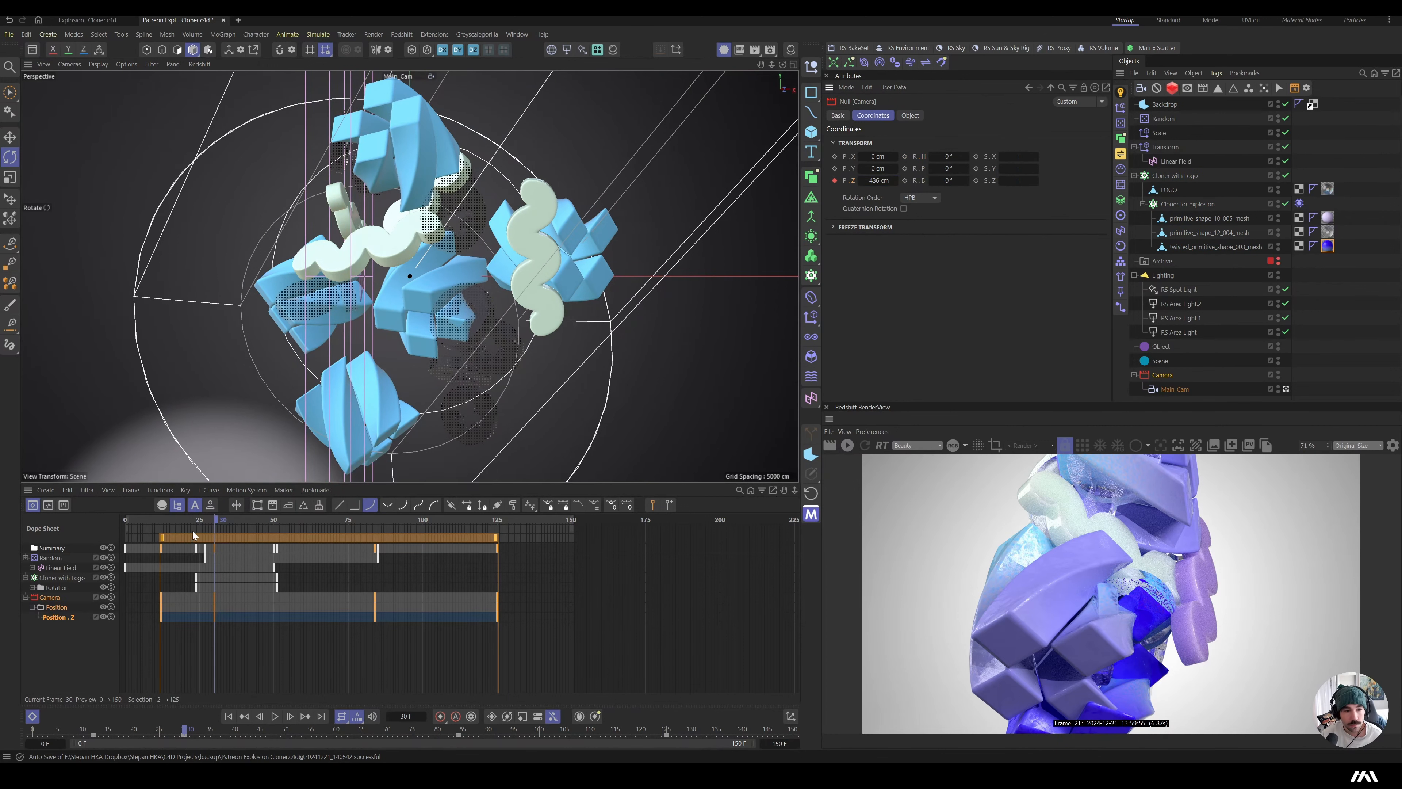
# - Shift all the camera null's Z position keys earlier so they span frames 6 to 119, and play the result
pyautogui.moveTo(200, 520); pyautogui.dragTo(162, 529)
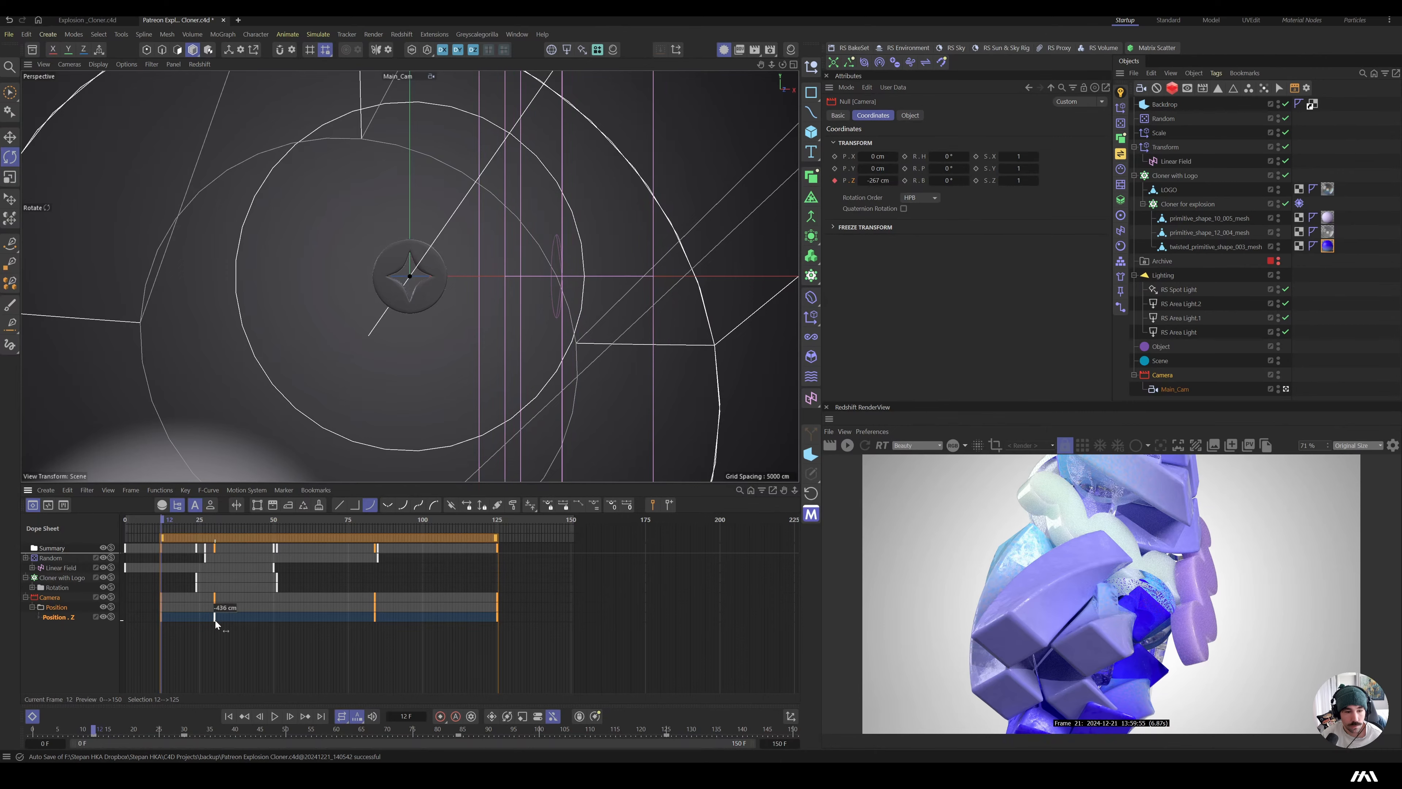
pyautogui.moveTo(214, 621); pyautogui.dragTo(196, 621)
pyautogui.moveTo(174, 519); pyautogui.dragTo(107, 528)
pyautogui.press('F8')
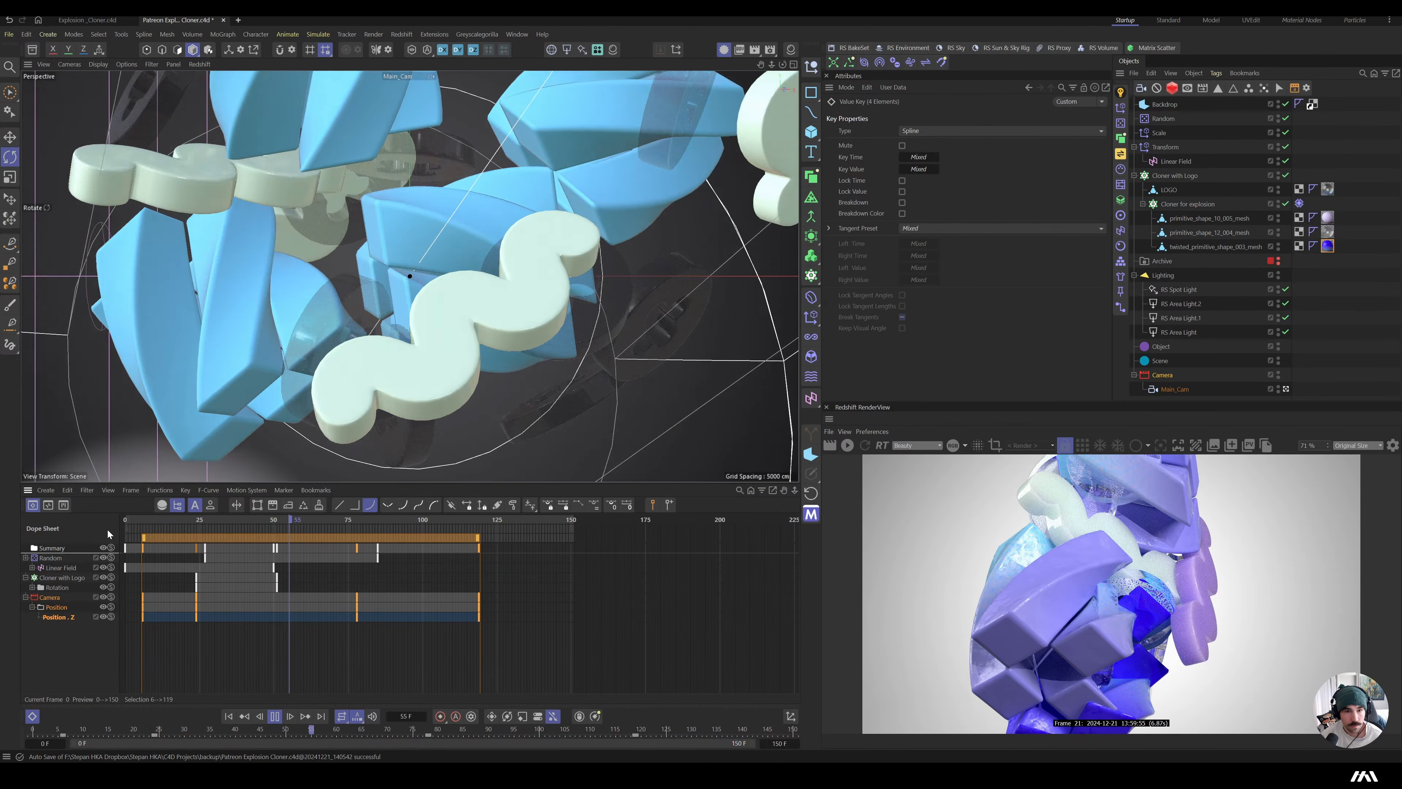
pyautogui.press('F8')
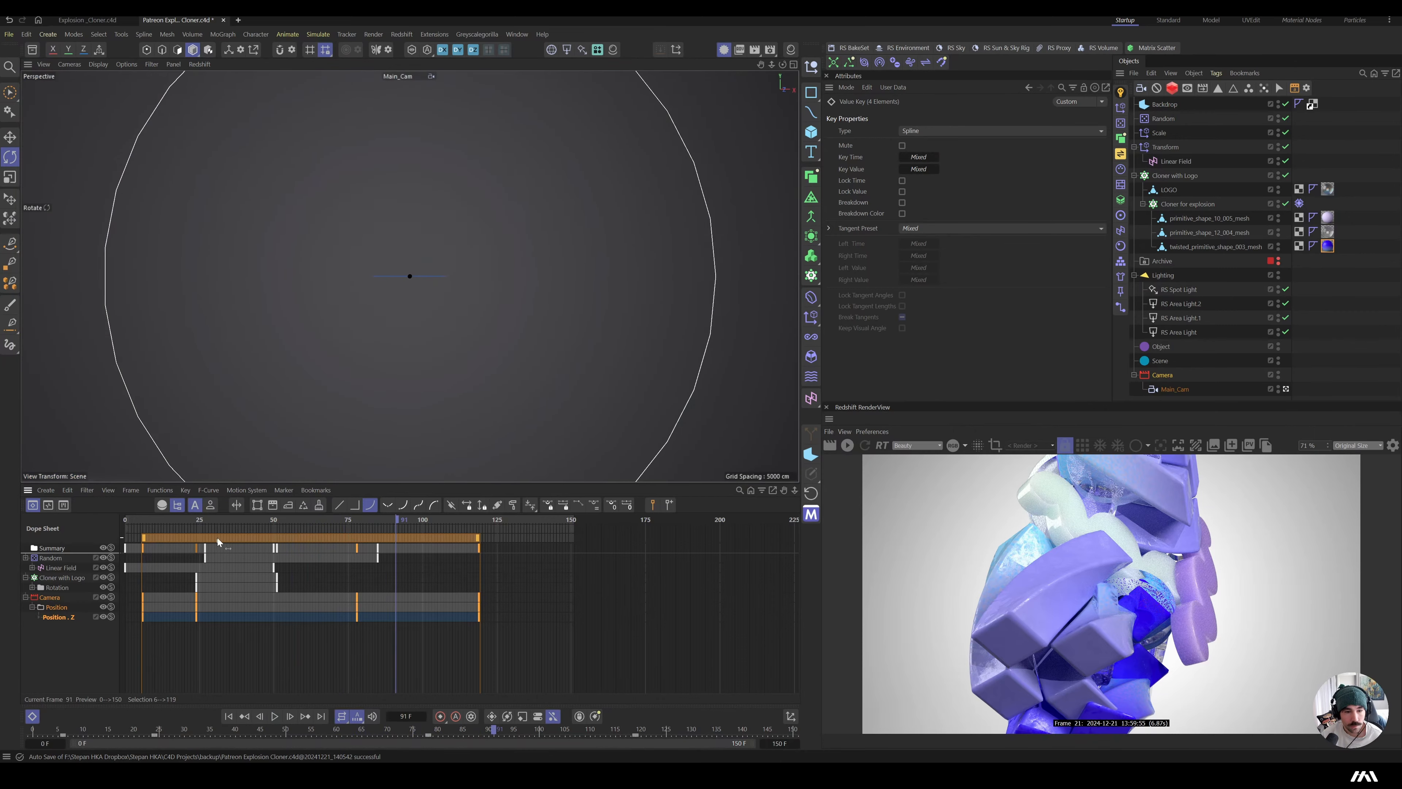
# - Move the camera null's third Z position key to frame 50 and scrub back to frame 25
pyautogui.moveTo(246, 520); pyautogui.dragTo(327, 535)
pyautogui.click(355, 626)
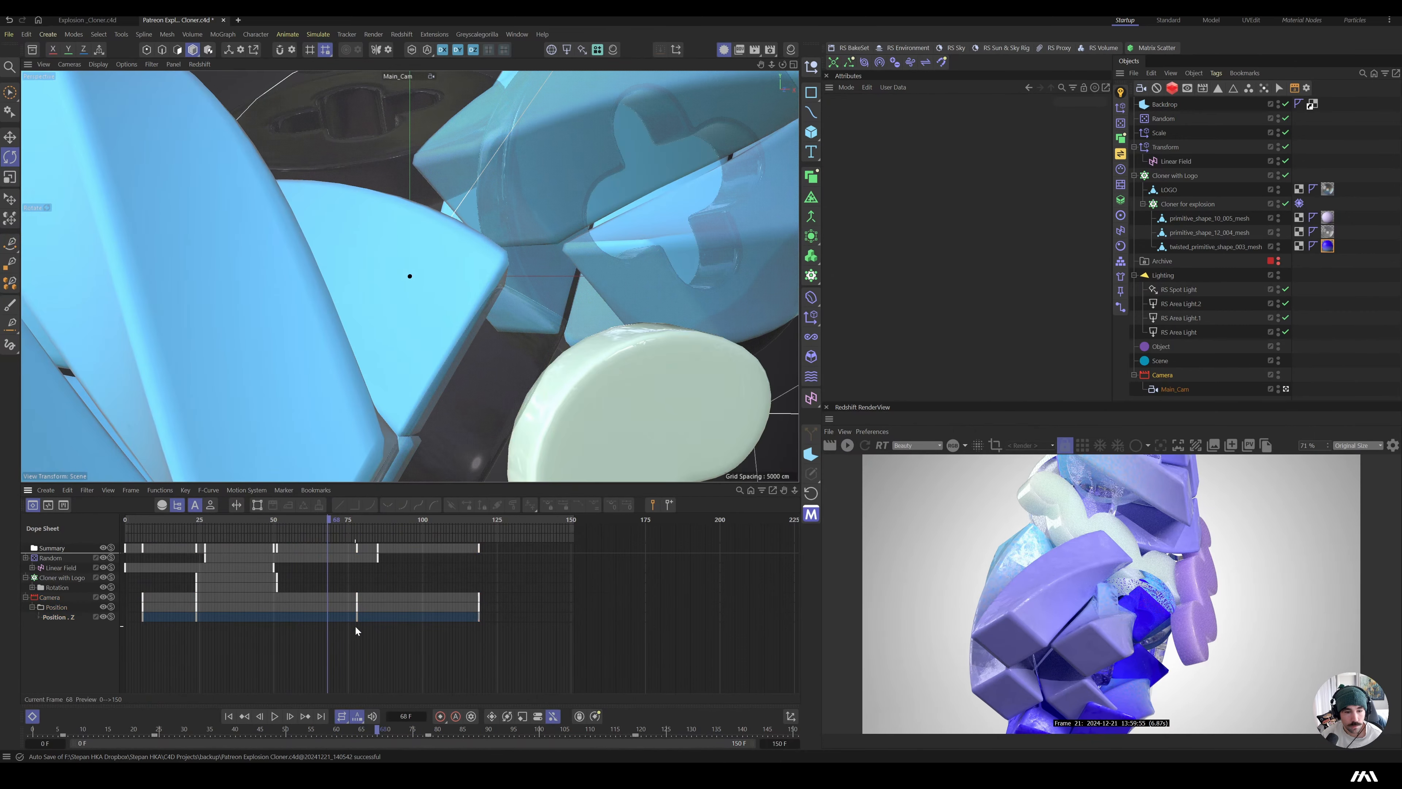
pyautogui.moveTo(357, 619); pyautogui.dragTo(272, 623)
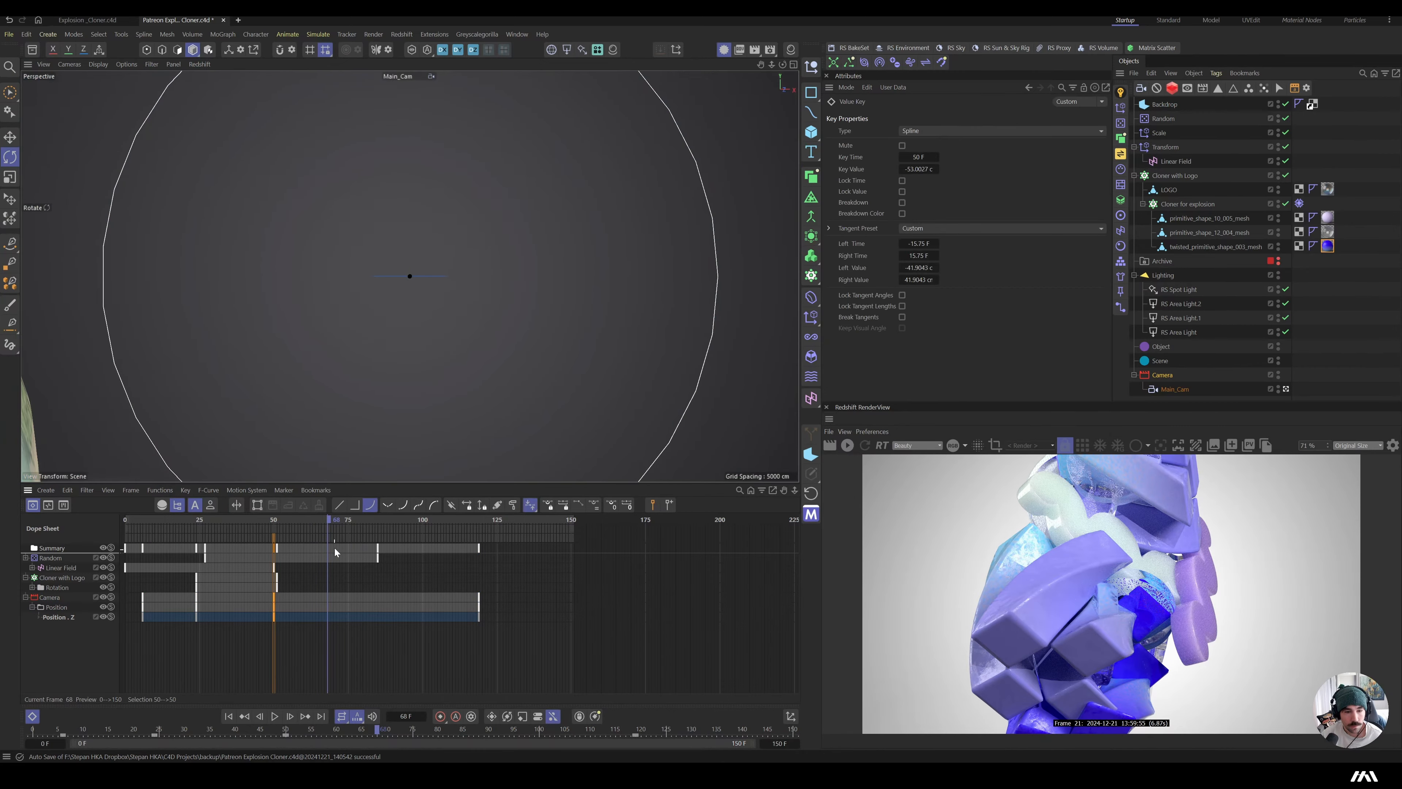
pyautogui.moveTo(314, 523); pyautogui.dragTo(199, 570)
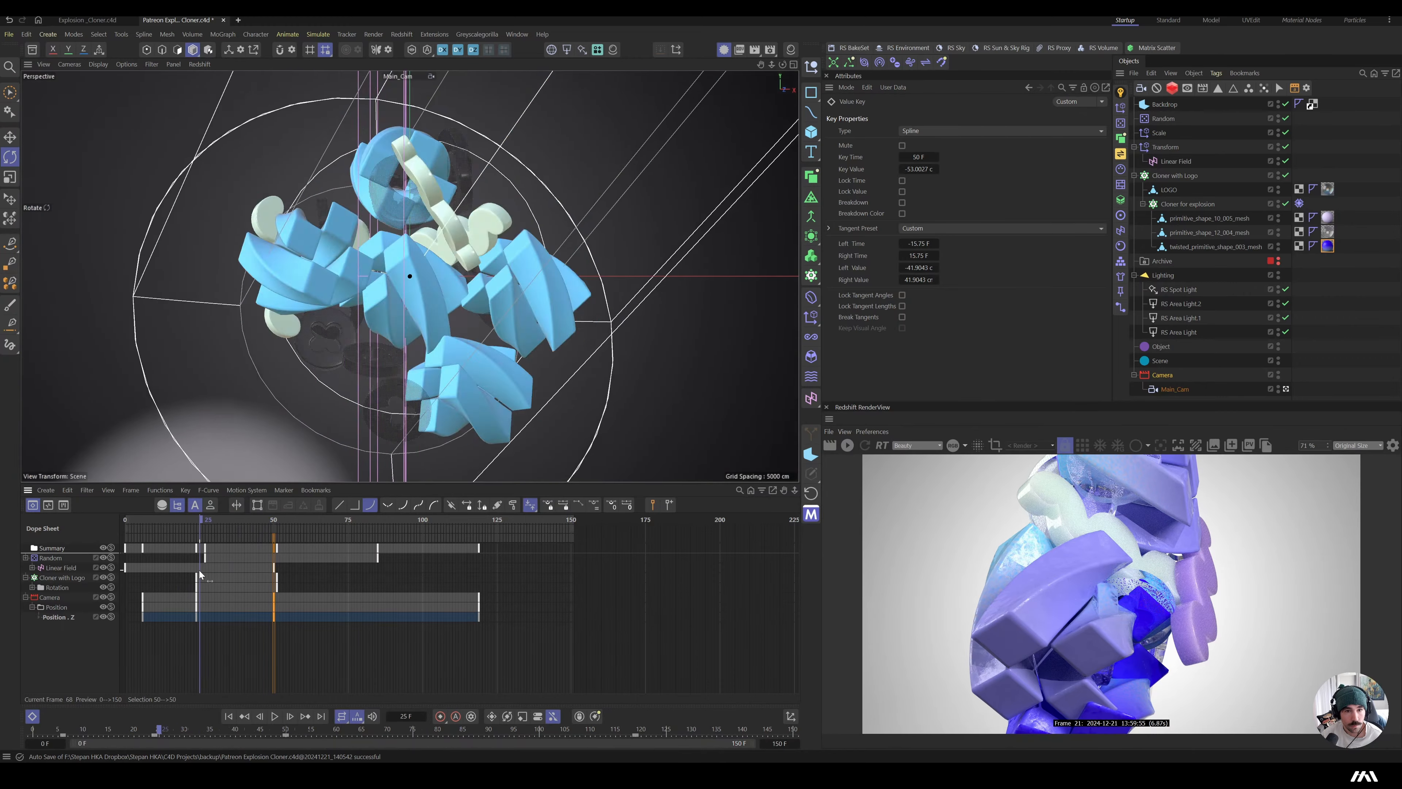
# - Move the camera null's last Z position key to frame 84 and set the project's end frame to 100 during playback
pyautogui.press('space')
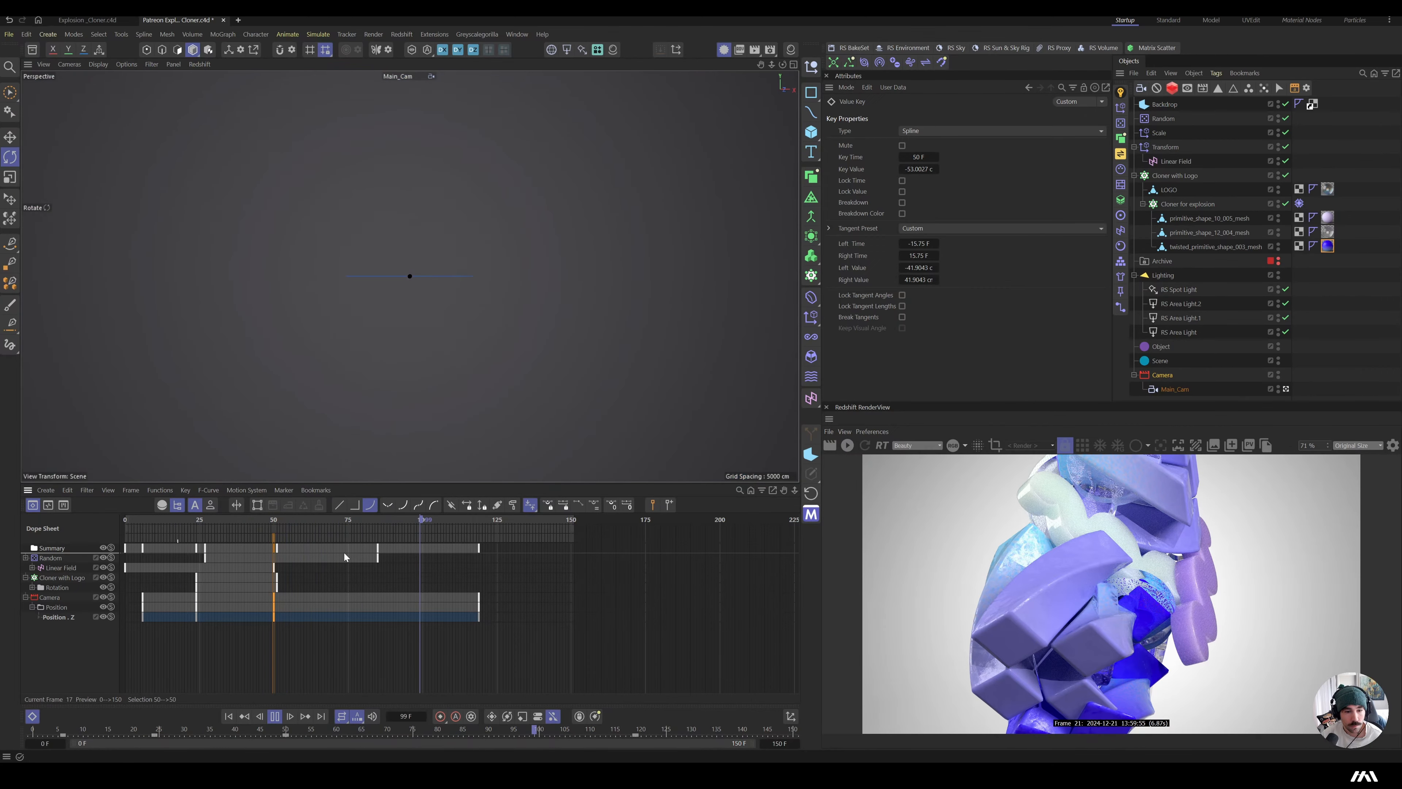
pyautogui.moveTo(479, 617); pyautogui.dragTo(376, 620)
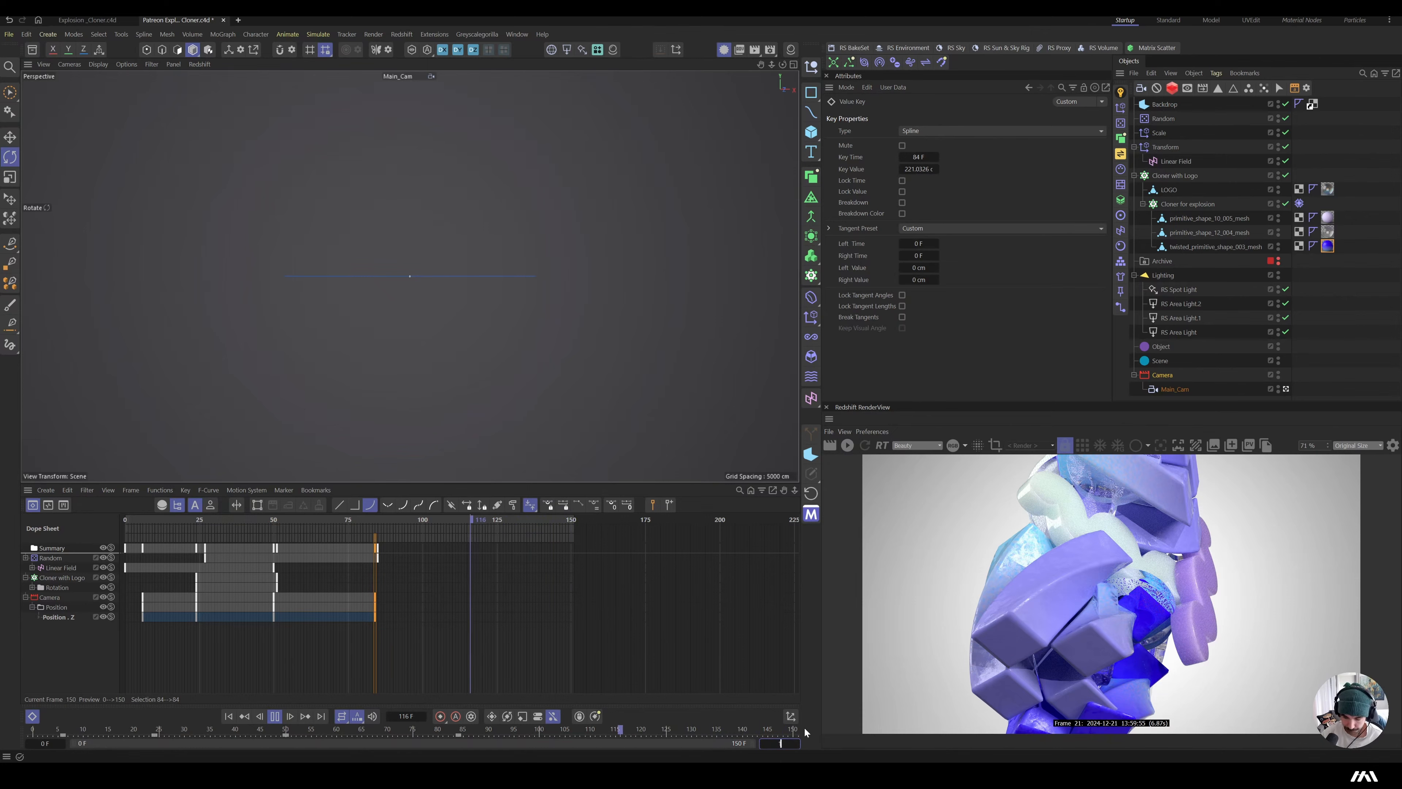
pyautogui.write('100')
pyautogui.press('Return')
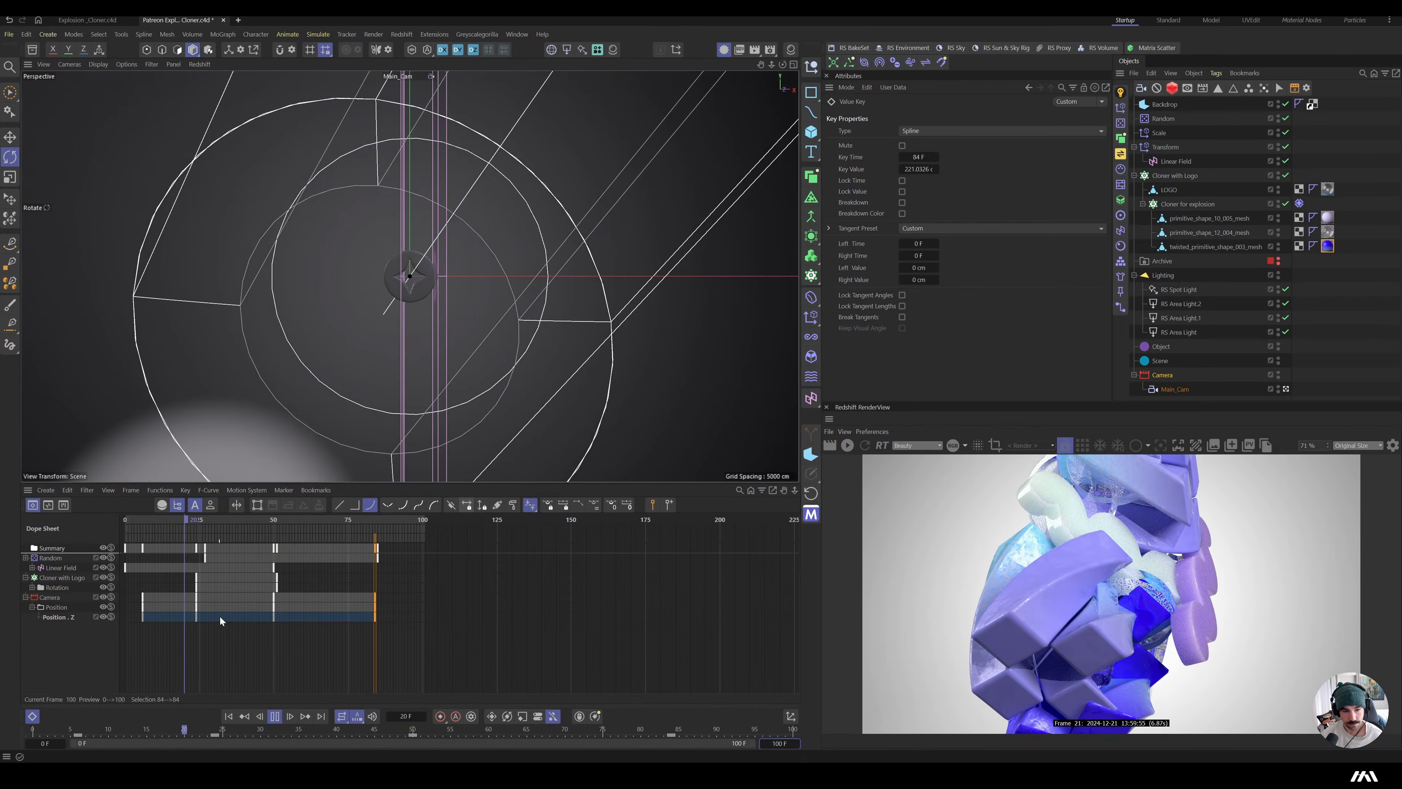
pyautogui.press('space')
# - Delete the camera null's position track, then key its Z position at about -25.5 cm on frame 100
pyautogui.click(57, 617)
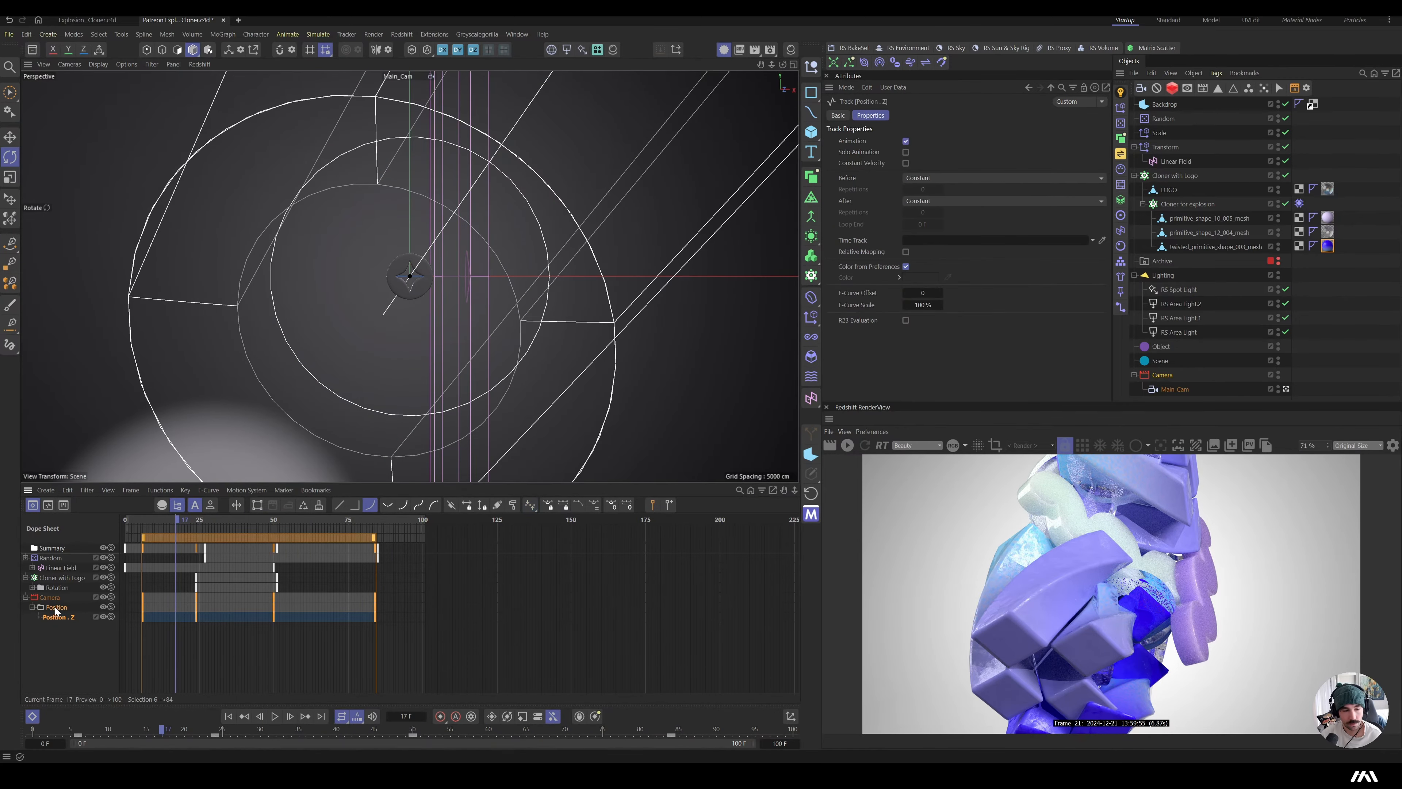
pyautogui.press('Delete')
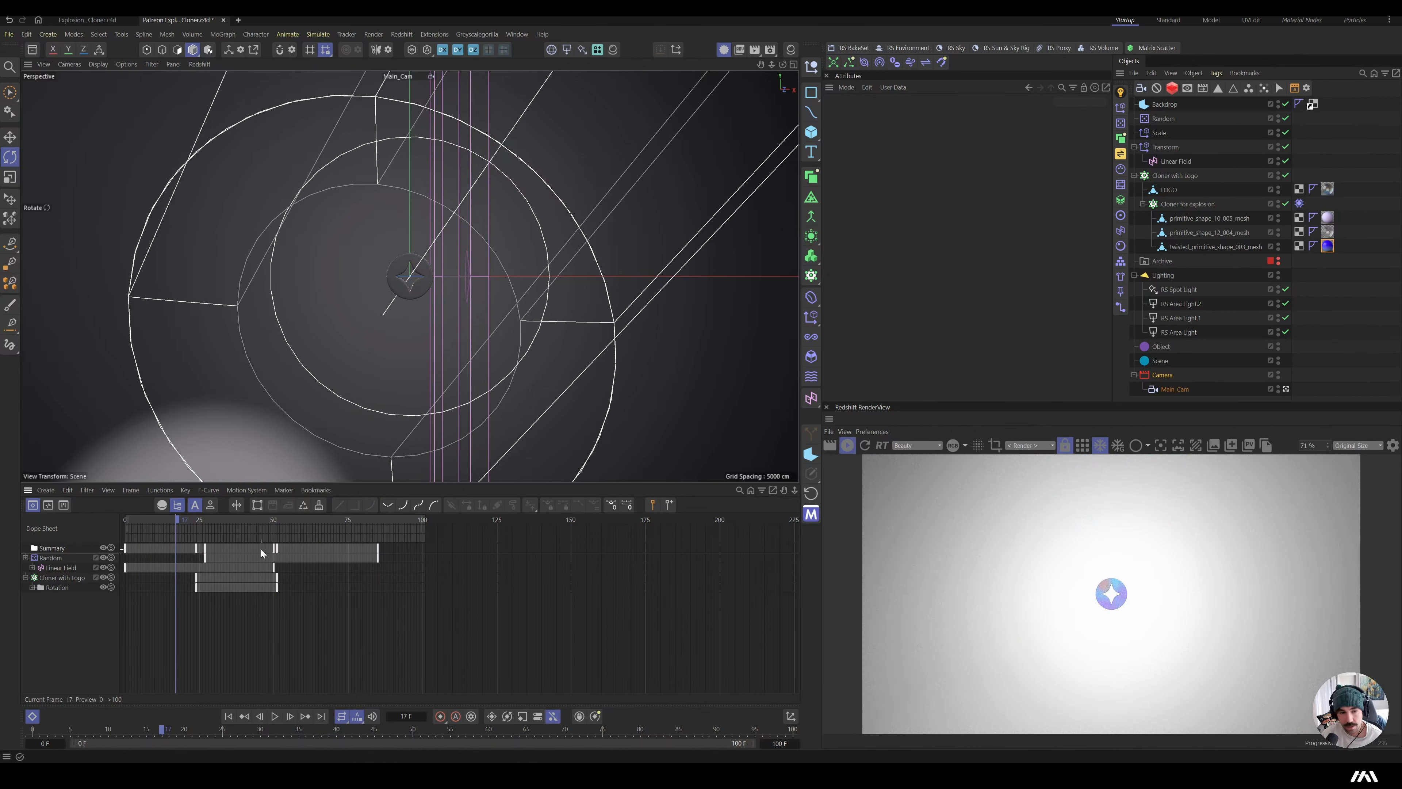
pyautogui.moveTo(177, 518); pyautogui.dragTo(470, 574)
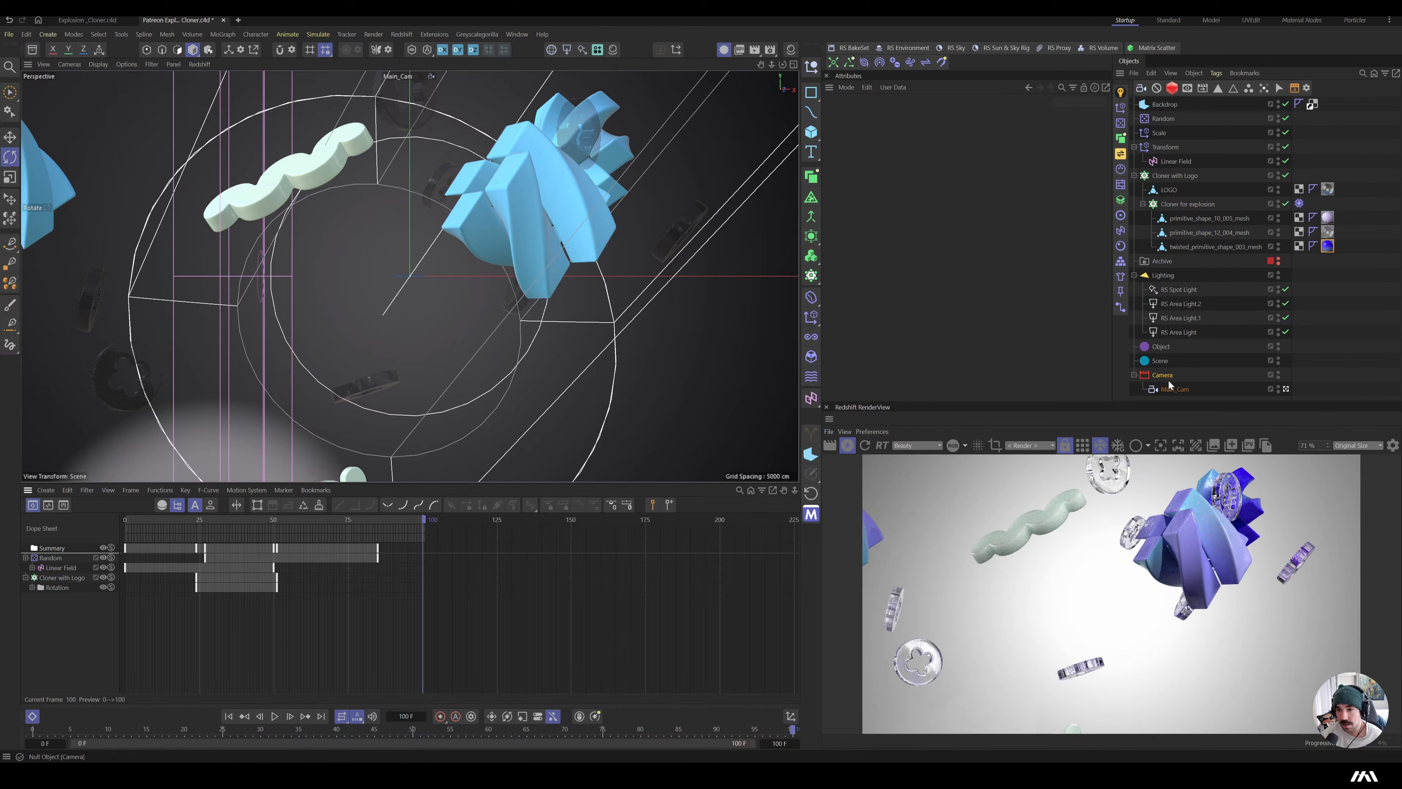
pyautogui.moveTo(879, 181); pyautogui.dragTo(982, 181)
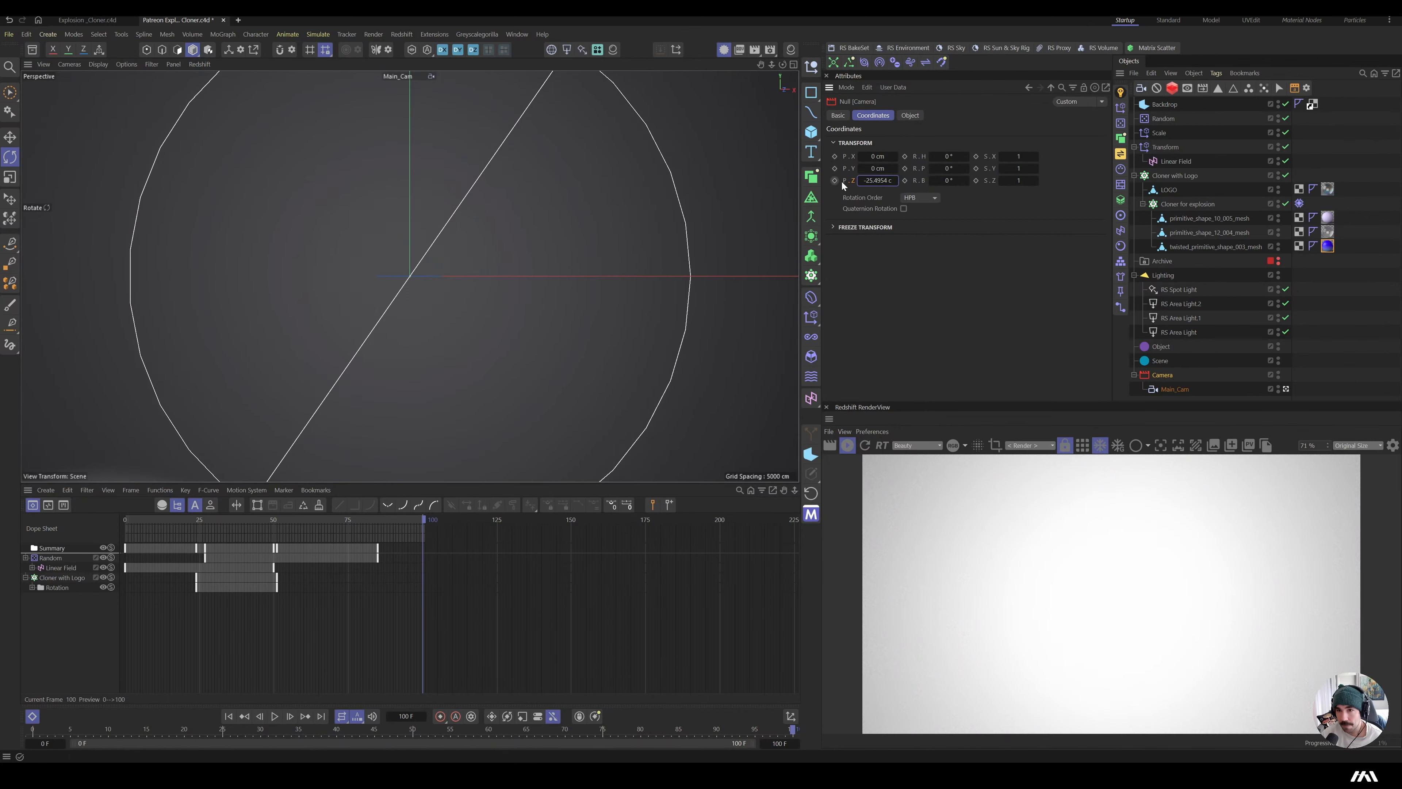
# - Key the camera null's Z position at about -629.5 cm on frames 65 and 33
pyautogui.moveTo(420, 514); pyautogui.dragTo(318, 534)
pyautogui.moveTo(878, 180); pyautogui.dragTo(806, 181)
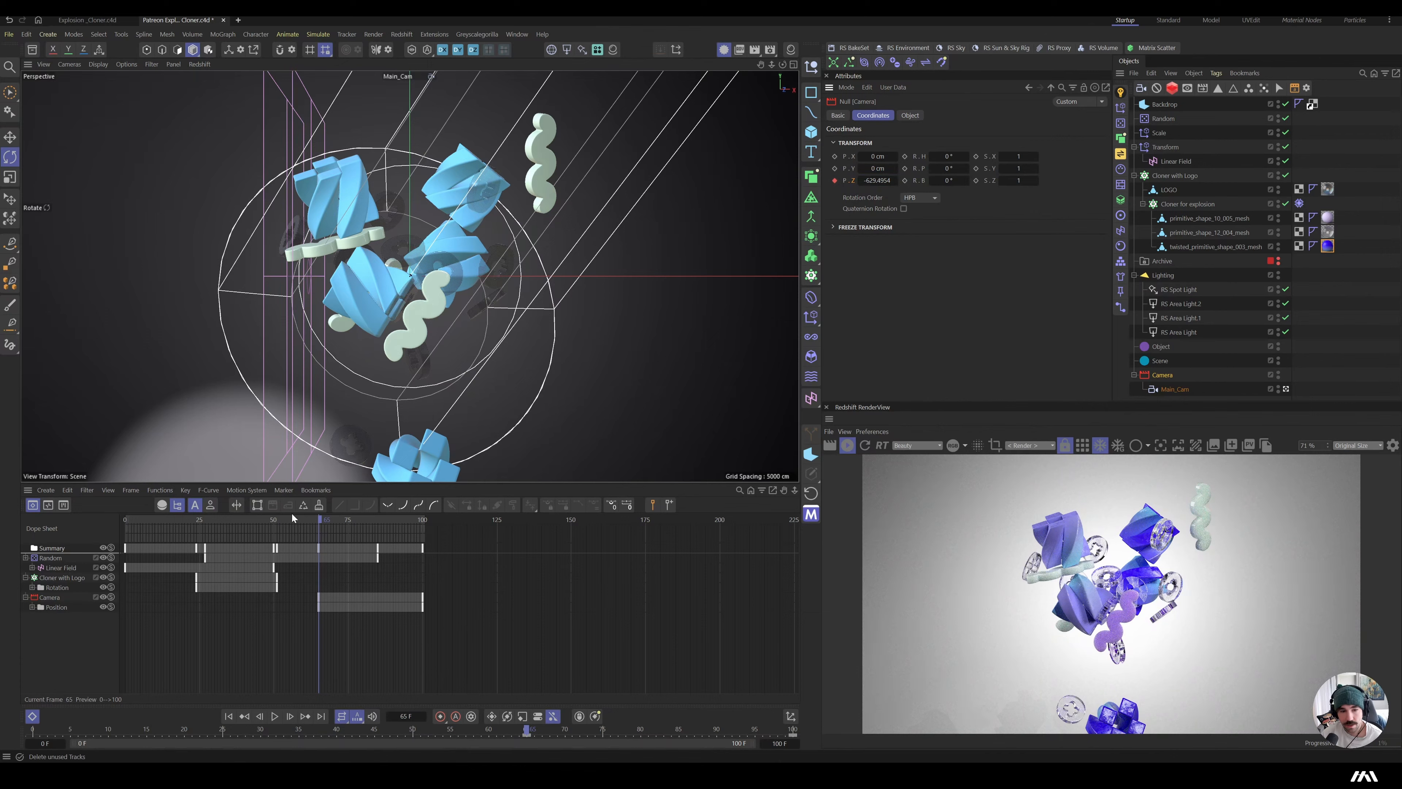
pyautogui.moveTo(311, 521); pyautogui.dragTo(223, 537)
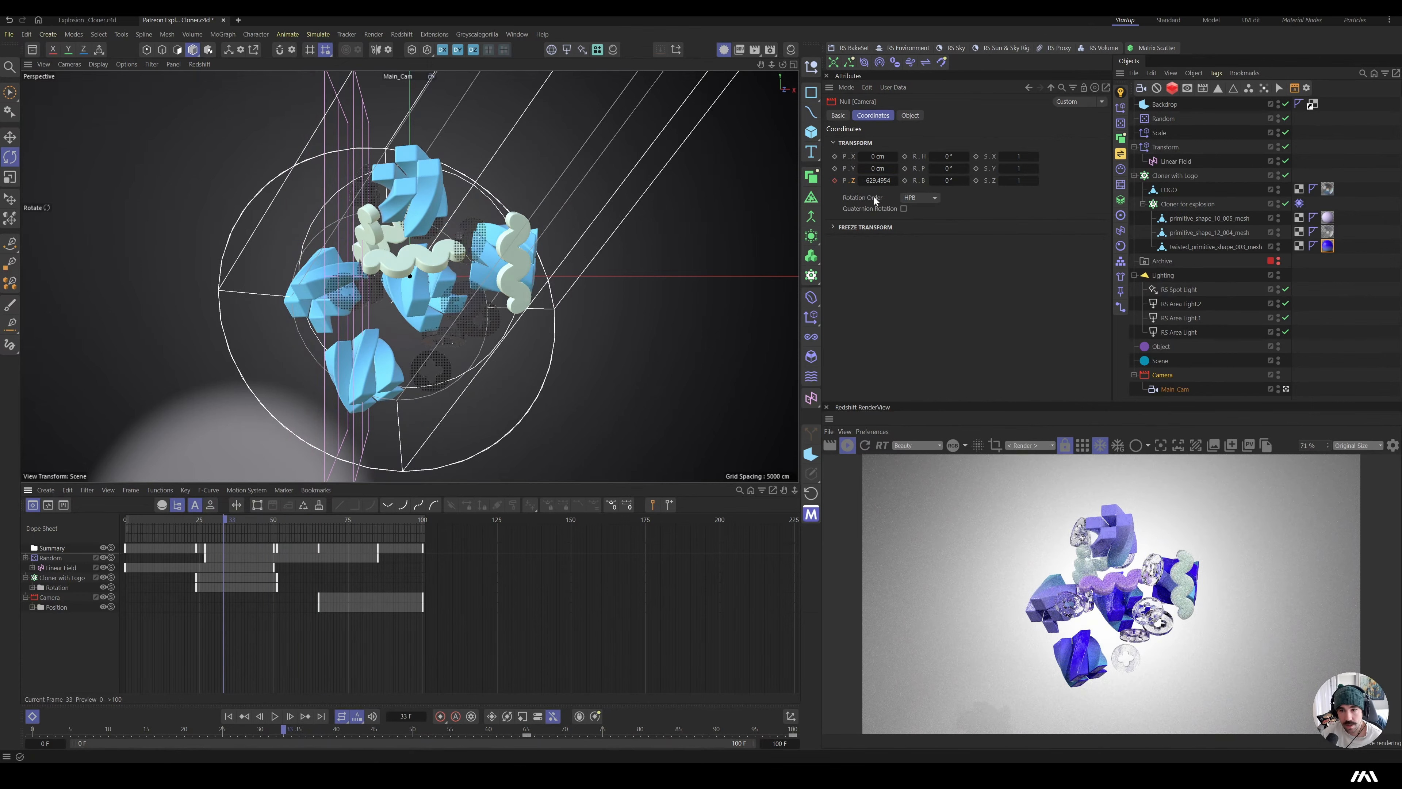
pyautogui.click(834, 180)
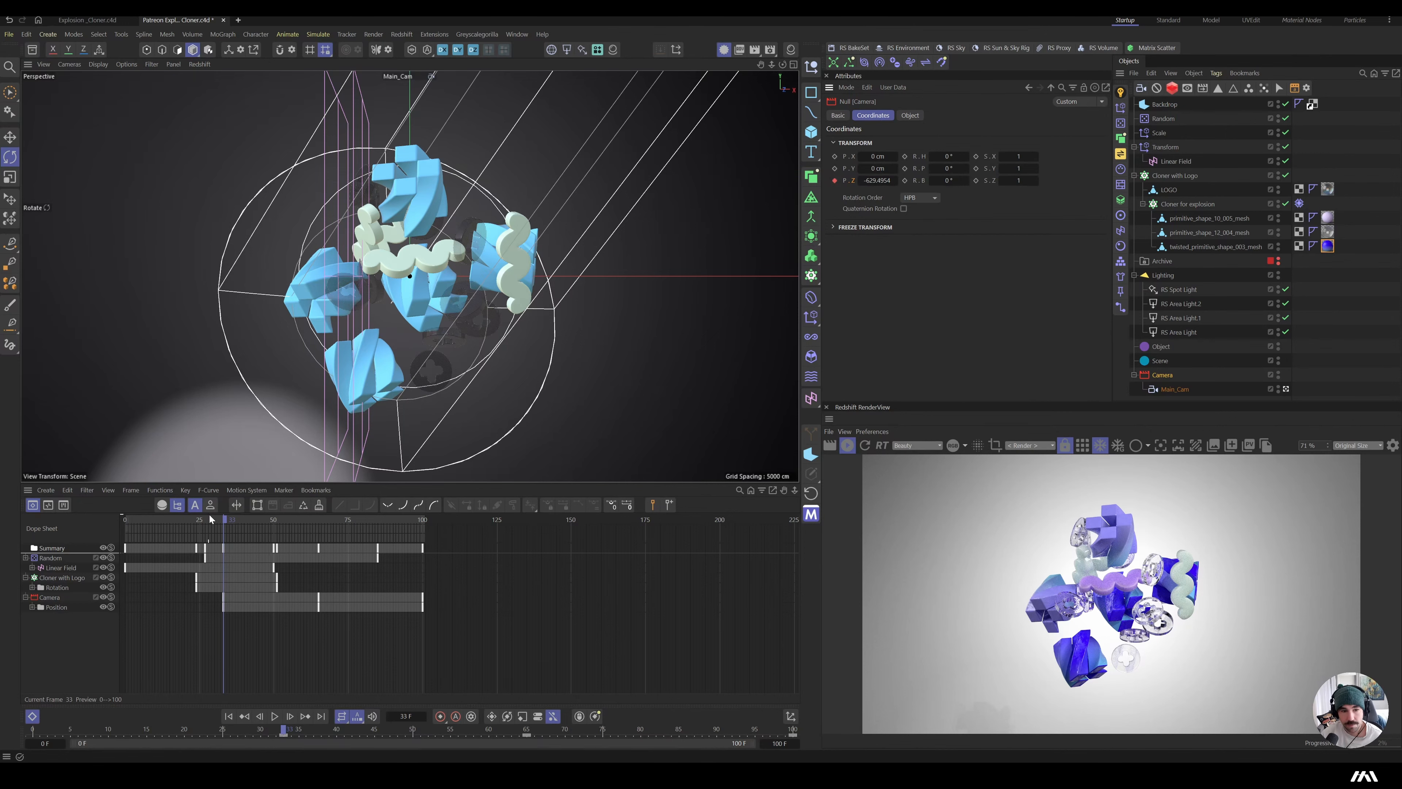
# - Key the camera null's Z position at about -312.5 cm on frame 21
pyautogui.moveTo(209, 517); pyautogui.dragTo(185, 521)
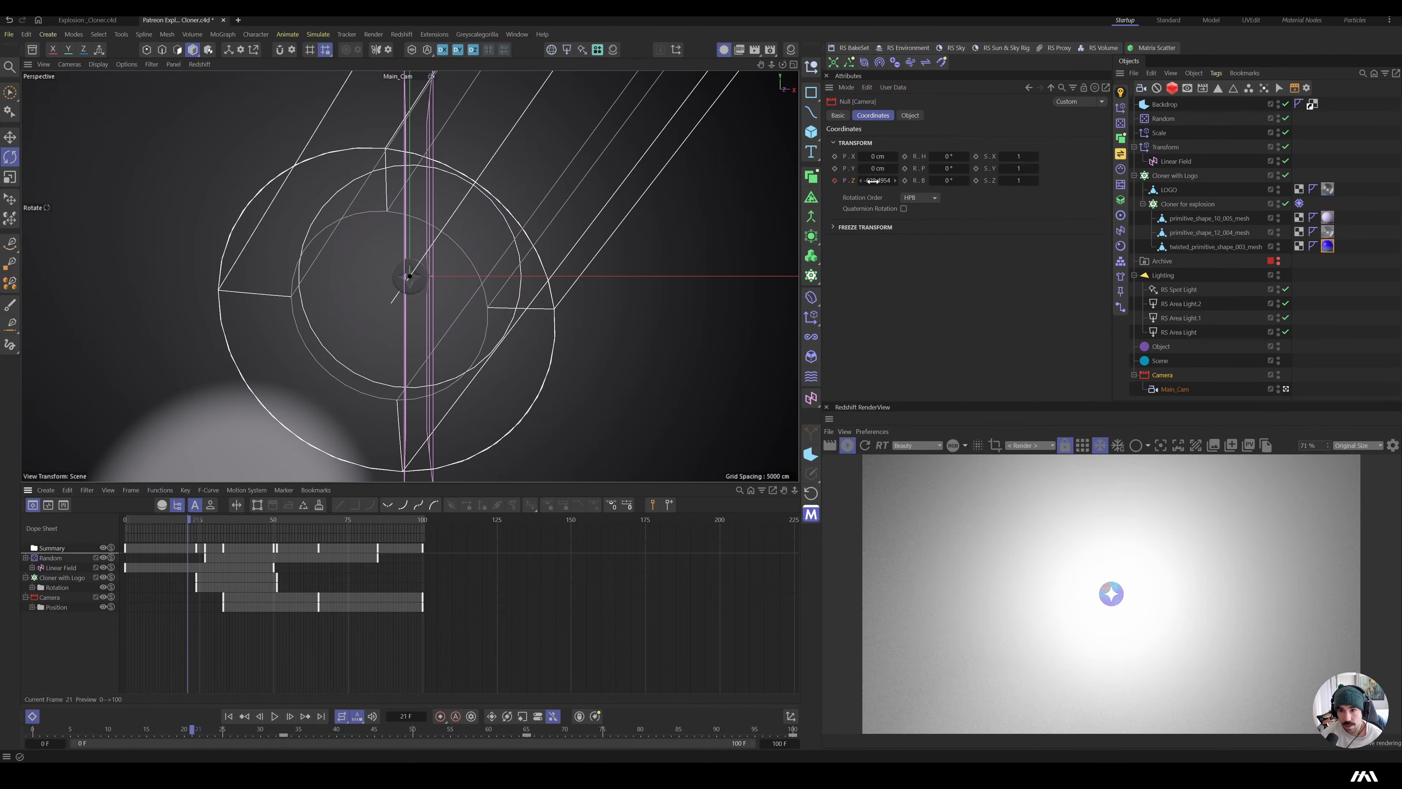
pyautogui.moveTo(872, 180); pyautogui.dragTo(899, 180)
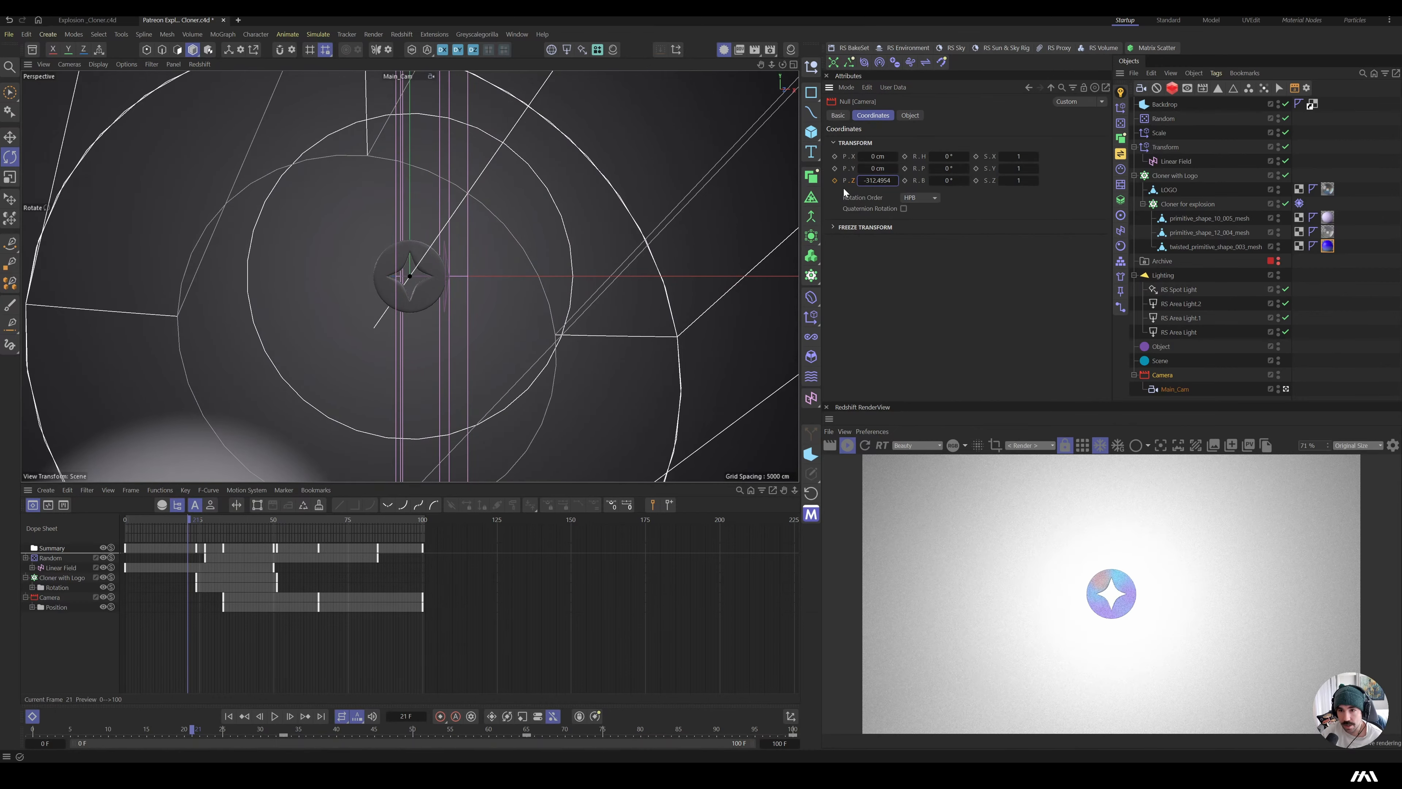
pyautogui.click(835, 180)
# - Play back and scrub the animation to check the camera move against the logo explosion
pyautogui.moveTo(185, 521); pyautogui.dragTo(394, 549)
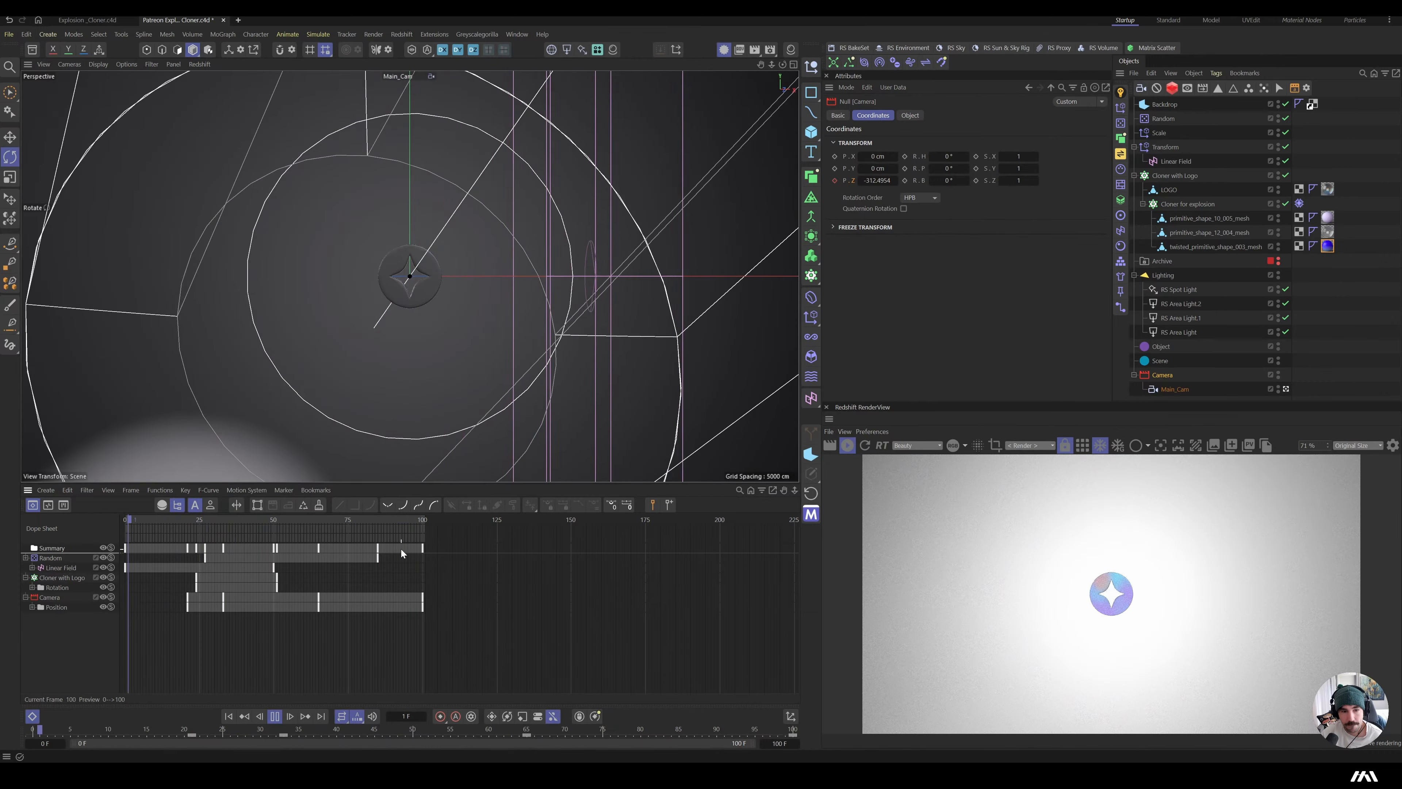
pyautogui.press('space')
pyautogui.click(156, 519)
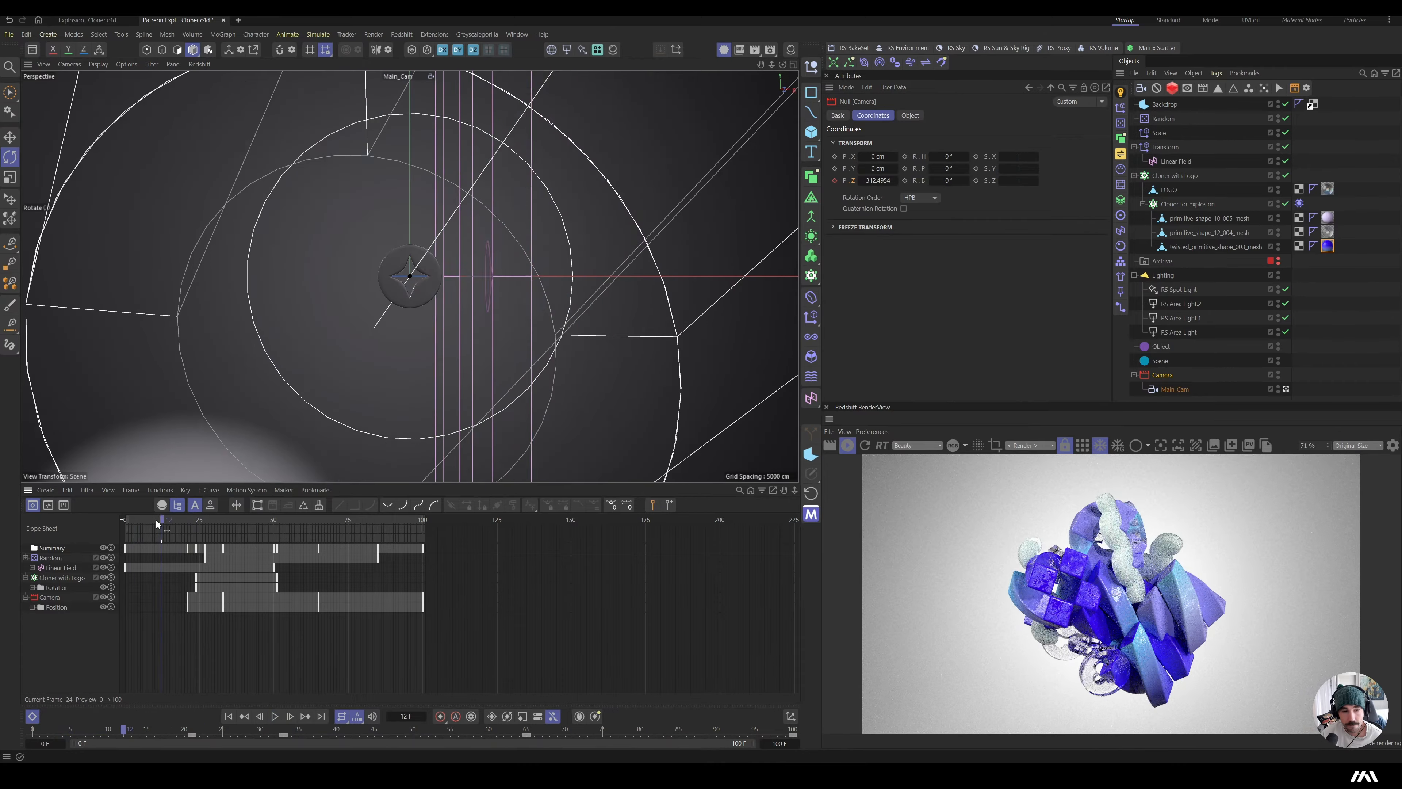
pyautogui.press('space')
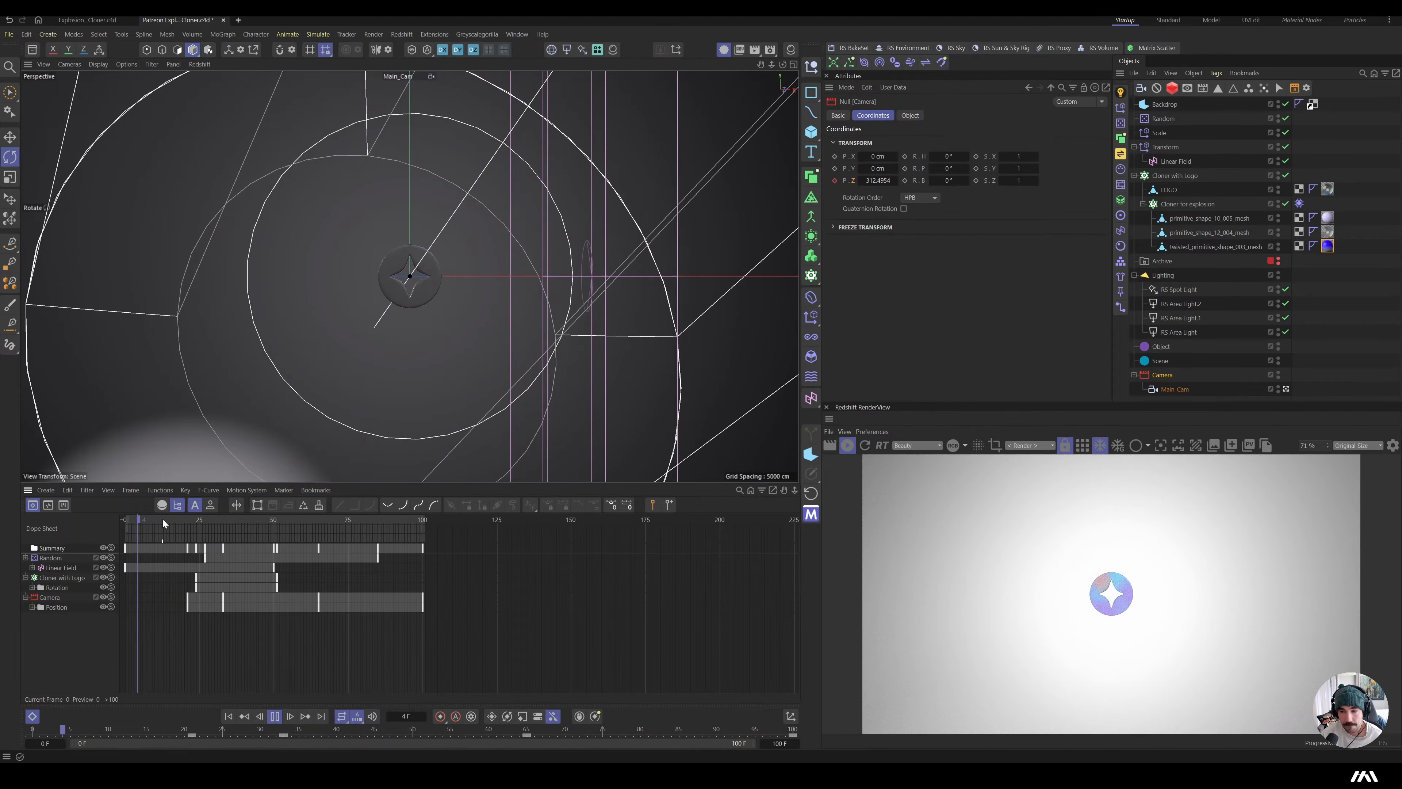
pyautogui.press('F8')
pyautogui.moveTo(245, 517); pyautogui.dragTo(188, 571)
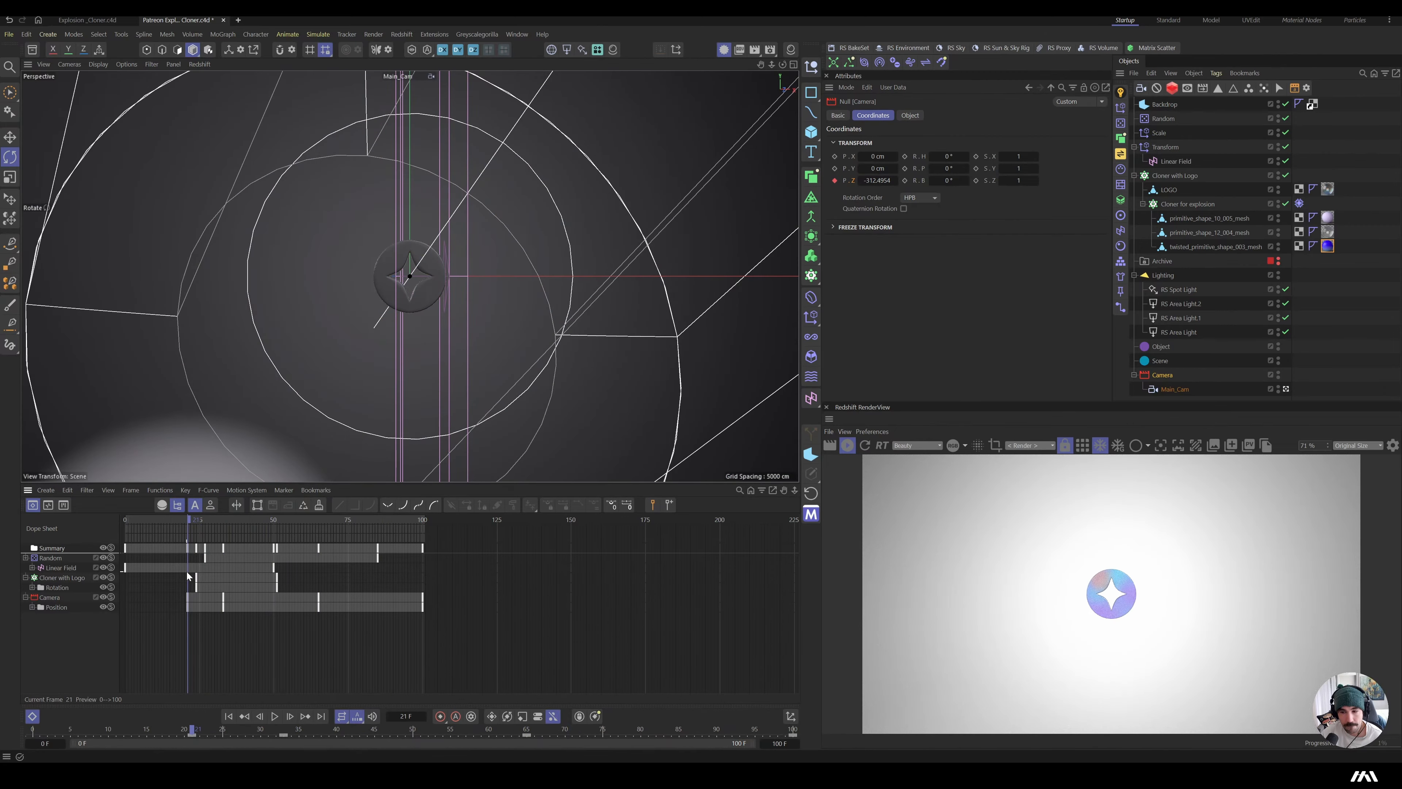
pyautogui.moveTo(324, 531)
pyautogui.mouseDown()
pyautogui.moveTo(344, 520)
pyautogui.moveTo(174, 533)
pyautogui.moveTo(385, 549)
pyautogui.moveTo(181, 537)
pyautogui.moveTo(359, 542)
pyautogui.moveTo(188, 543)
pyautogui.moveTo(309, 539)
pyautogui.mouseUp()
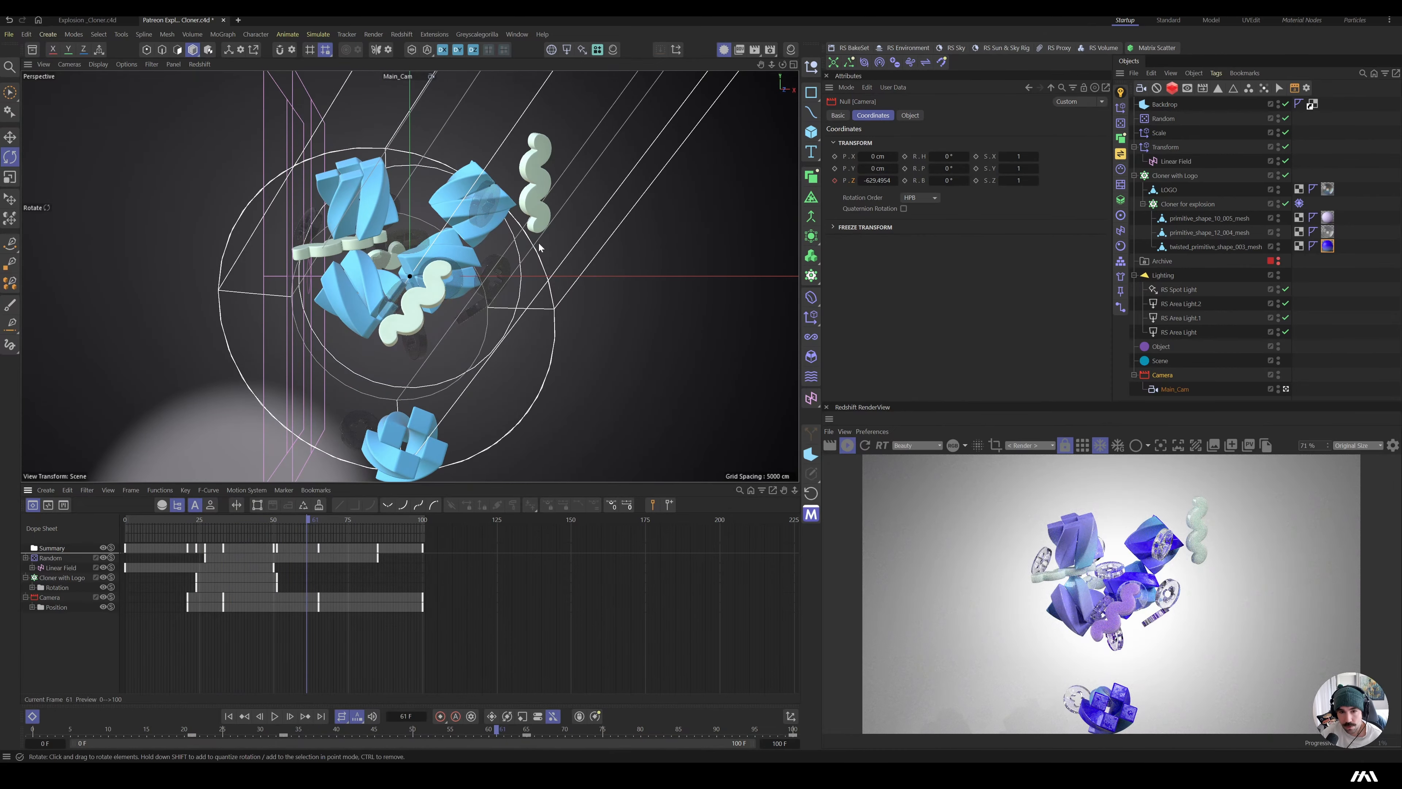
# - Create a Redshift Standard material, assign it to the Backdrop, and set its reflection roughness to about 0.84
pyautogui.click(611, 381)
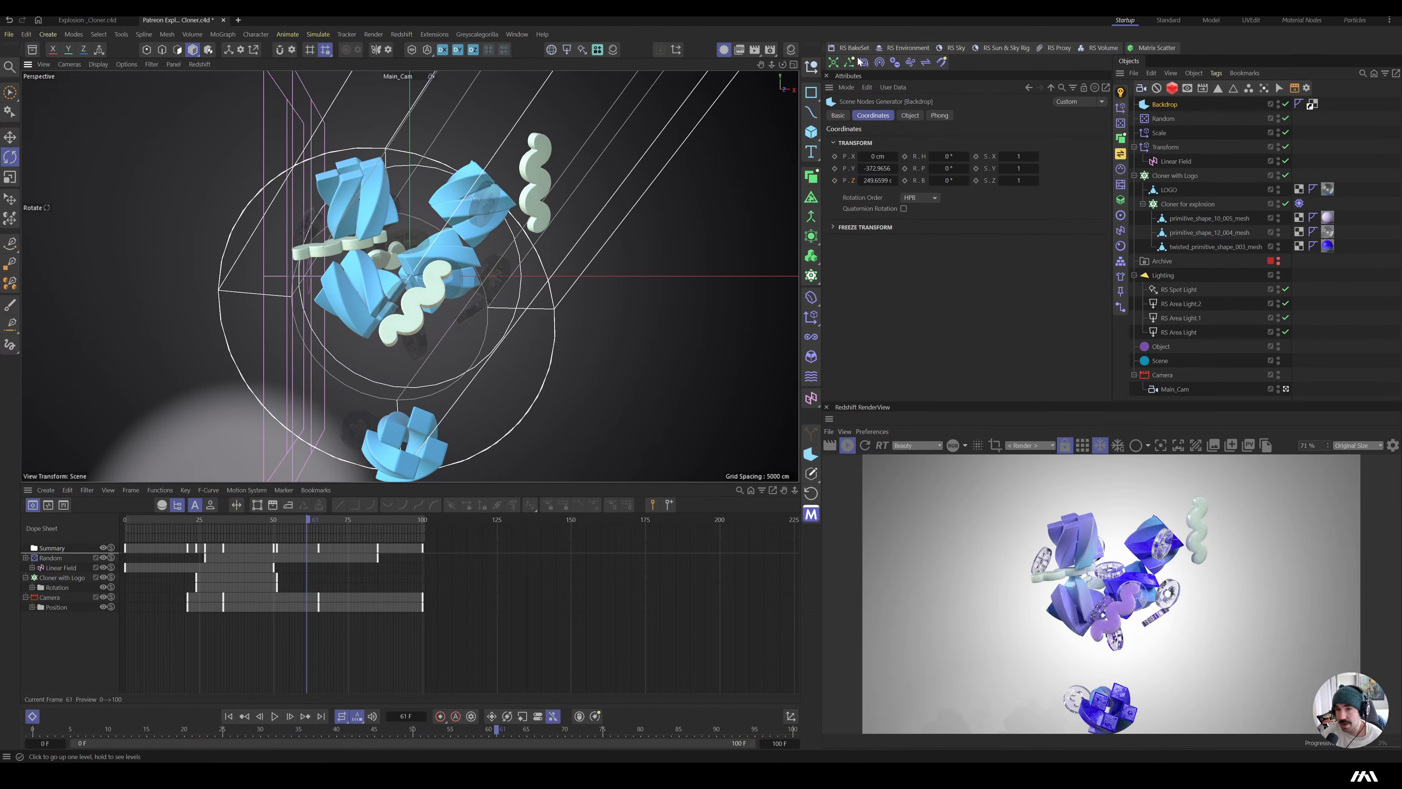
pyautogui.click(613, 49)
pyautogui.moveTo(636, 56)
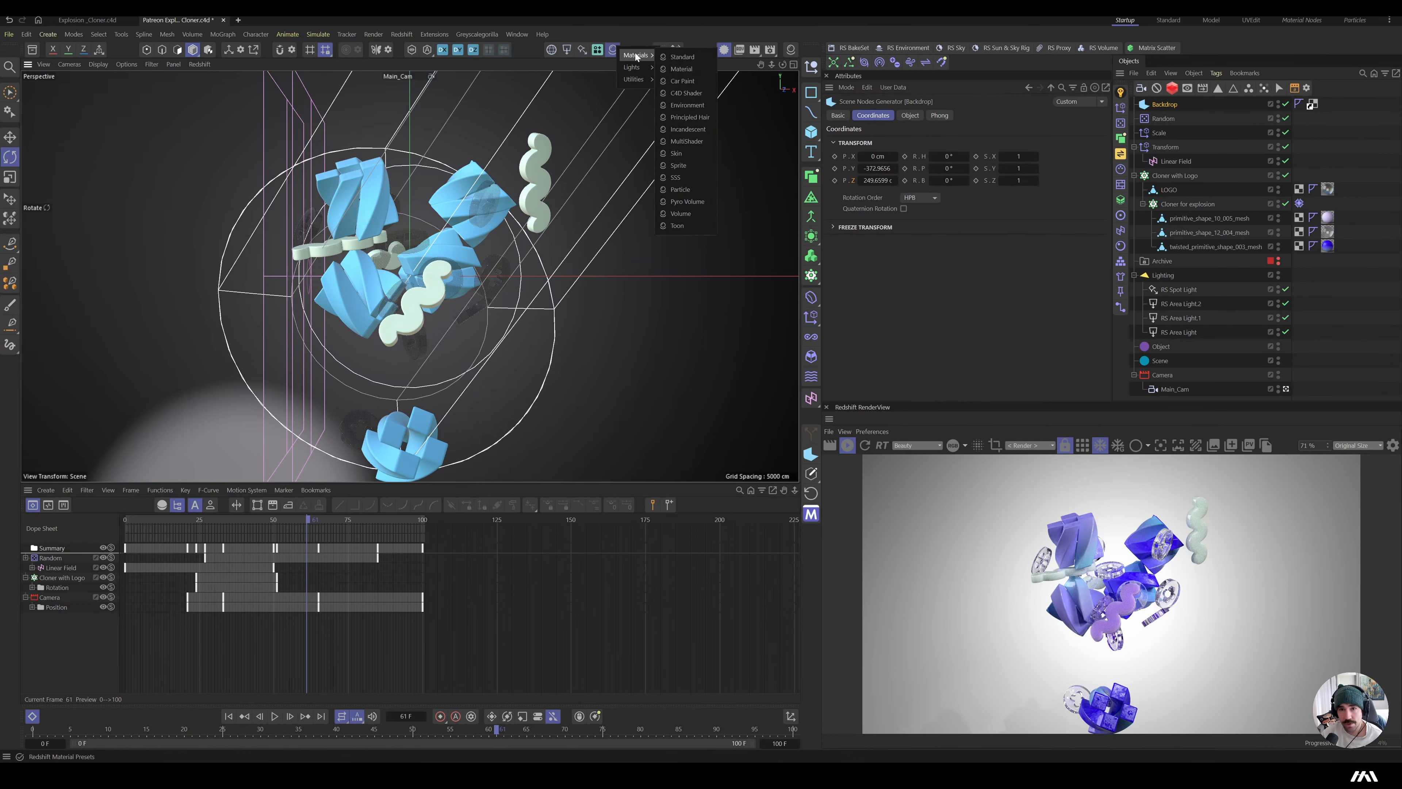
pyautogui.click(679, 57)
pyautogui.moveTo(1167, 115); pyautogui.dragTo(1165, 105)
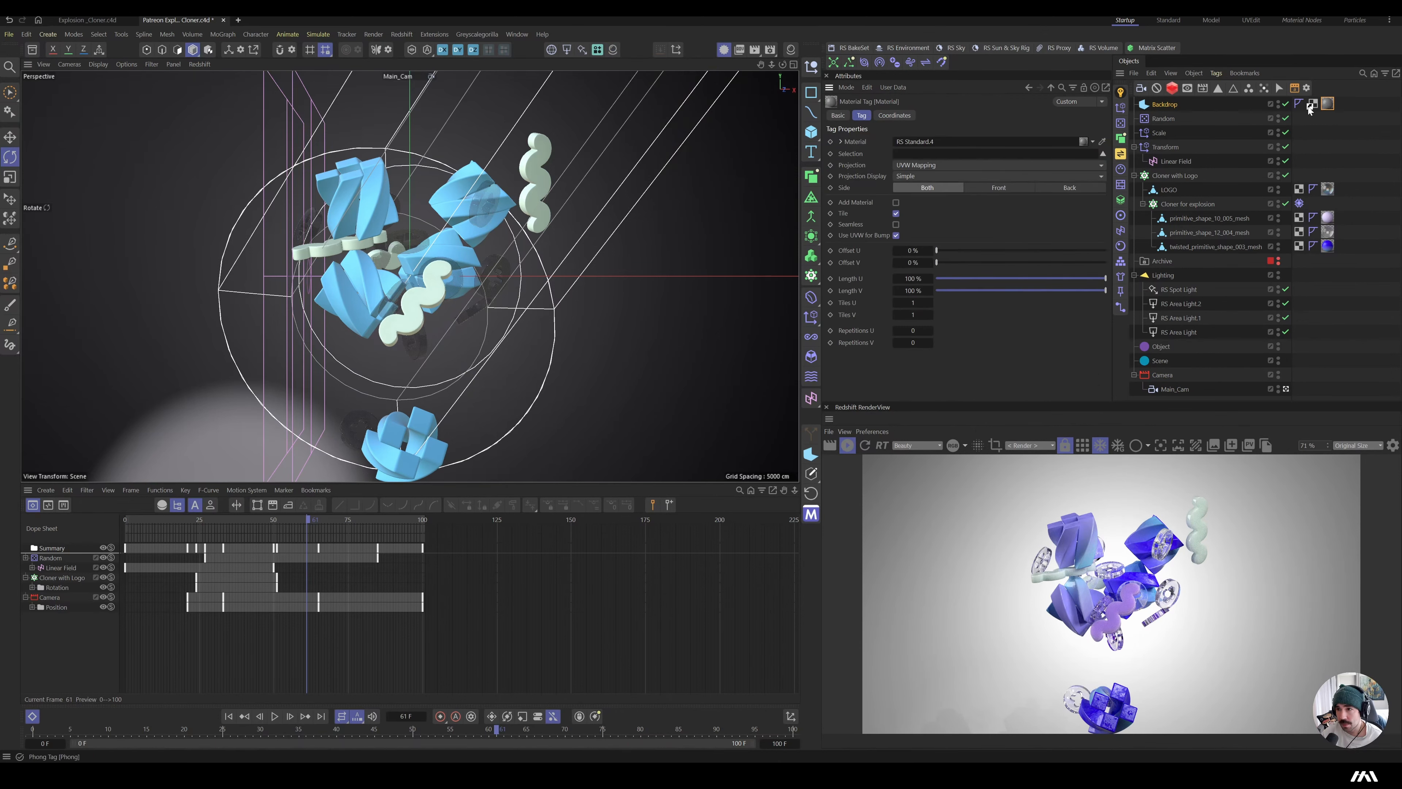
pyautogui.doubleClick(1327, 105)
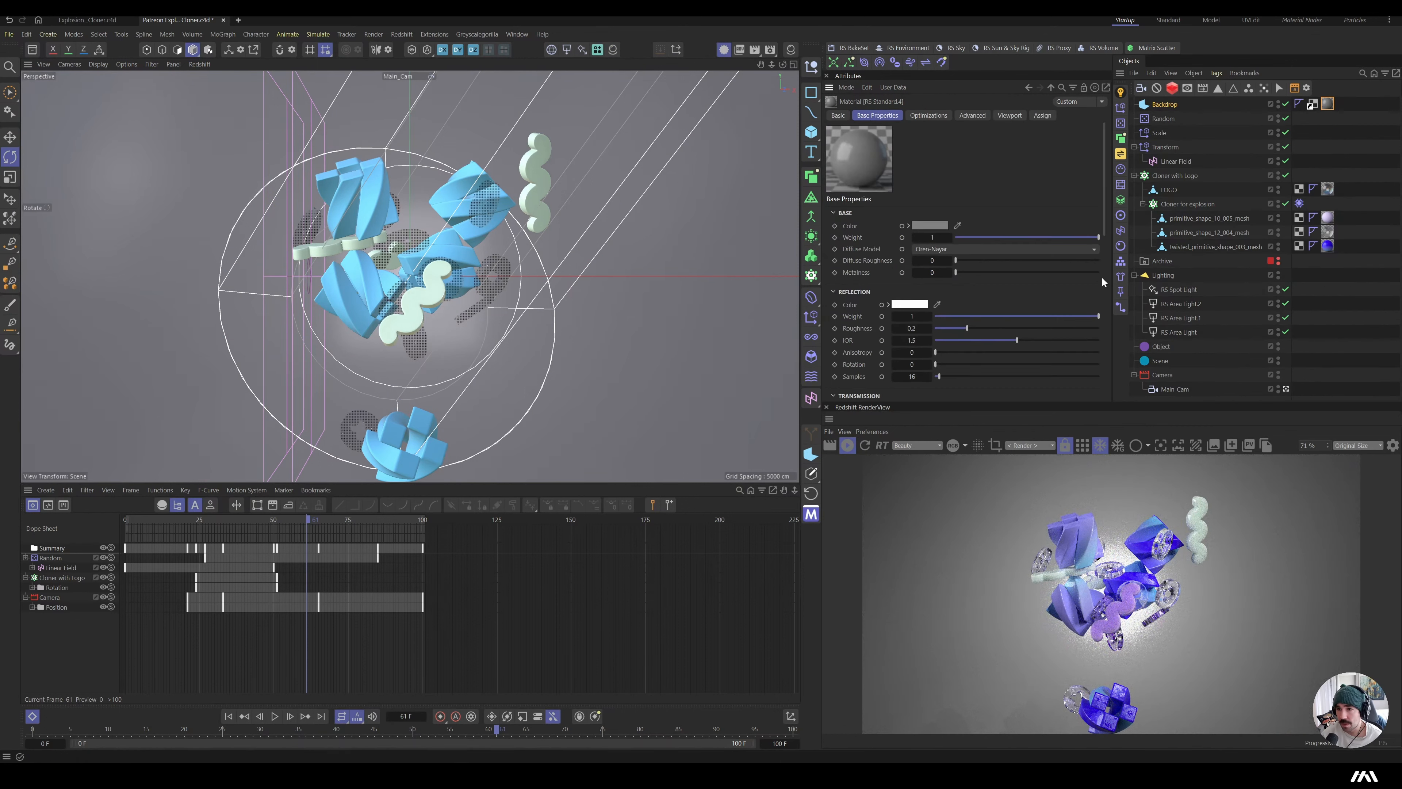
pyautogui.moveTo(1057, 330); pyautogui.dragTo(1072, 329)
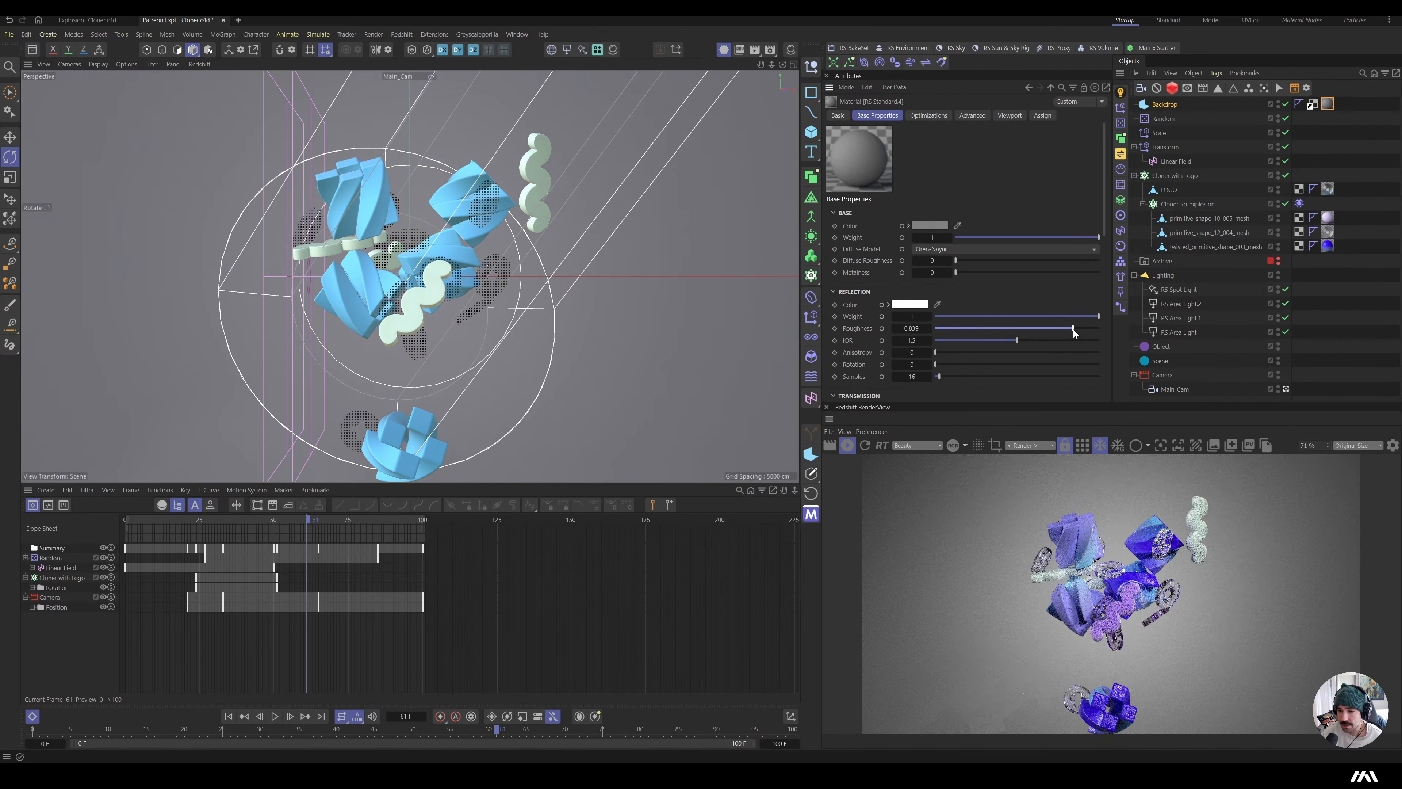
# - Exclude the Backdrop from the RS Spot Light's illumination
pyautogui.click(1176, 291)
pyautogui.click(970, 115)
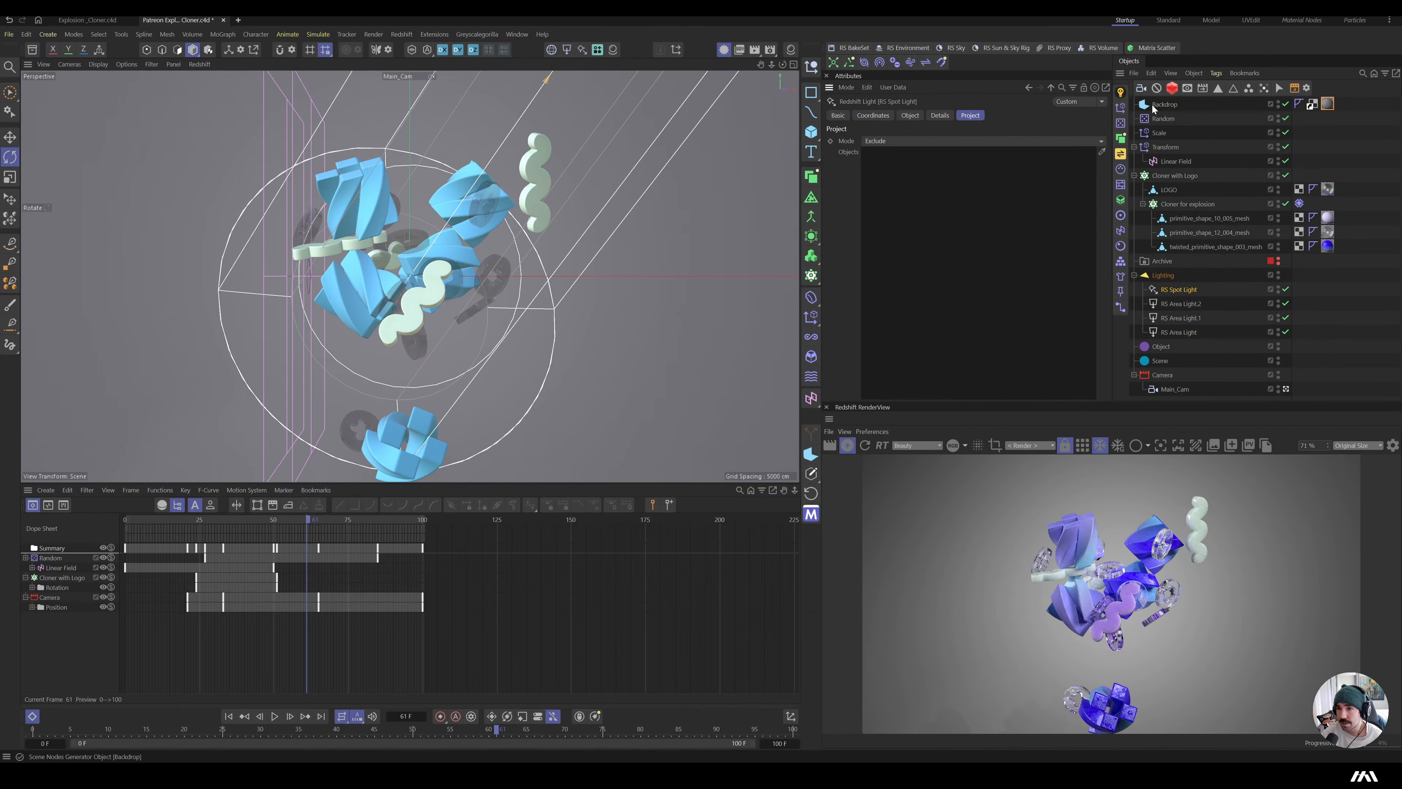
pyautogui.moveTo(1026, 196); pyautogui.dragTo(1024, 196)
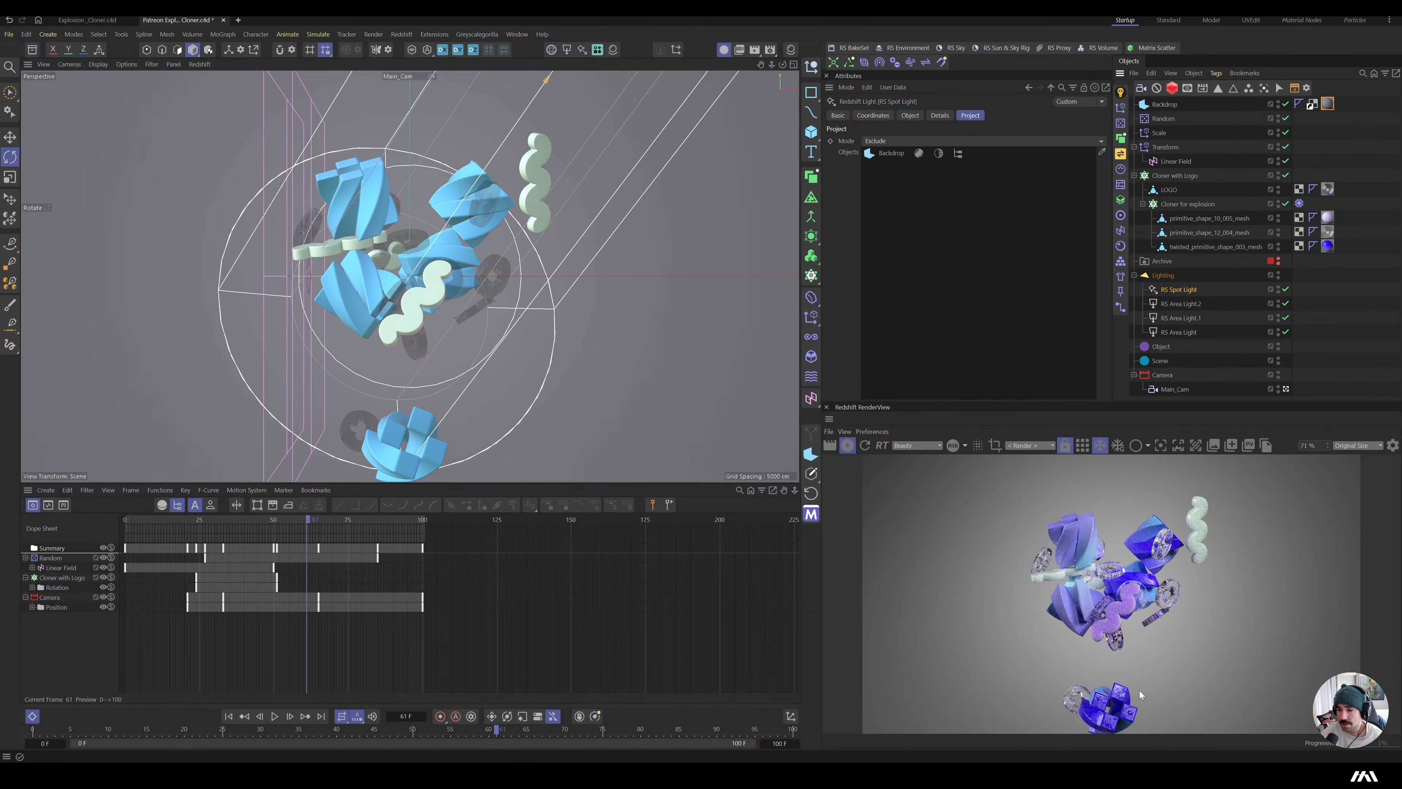
# - Set the backdrop material's base color to a warm light grey, RGB 132, 126, 124
pyautogui.click(1328, 104)
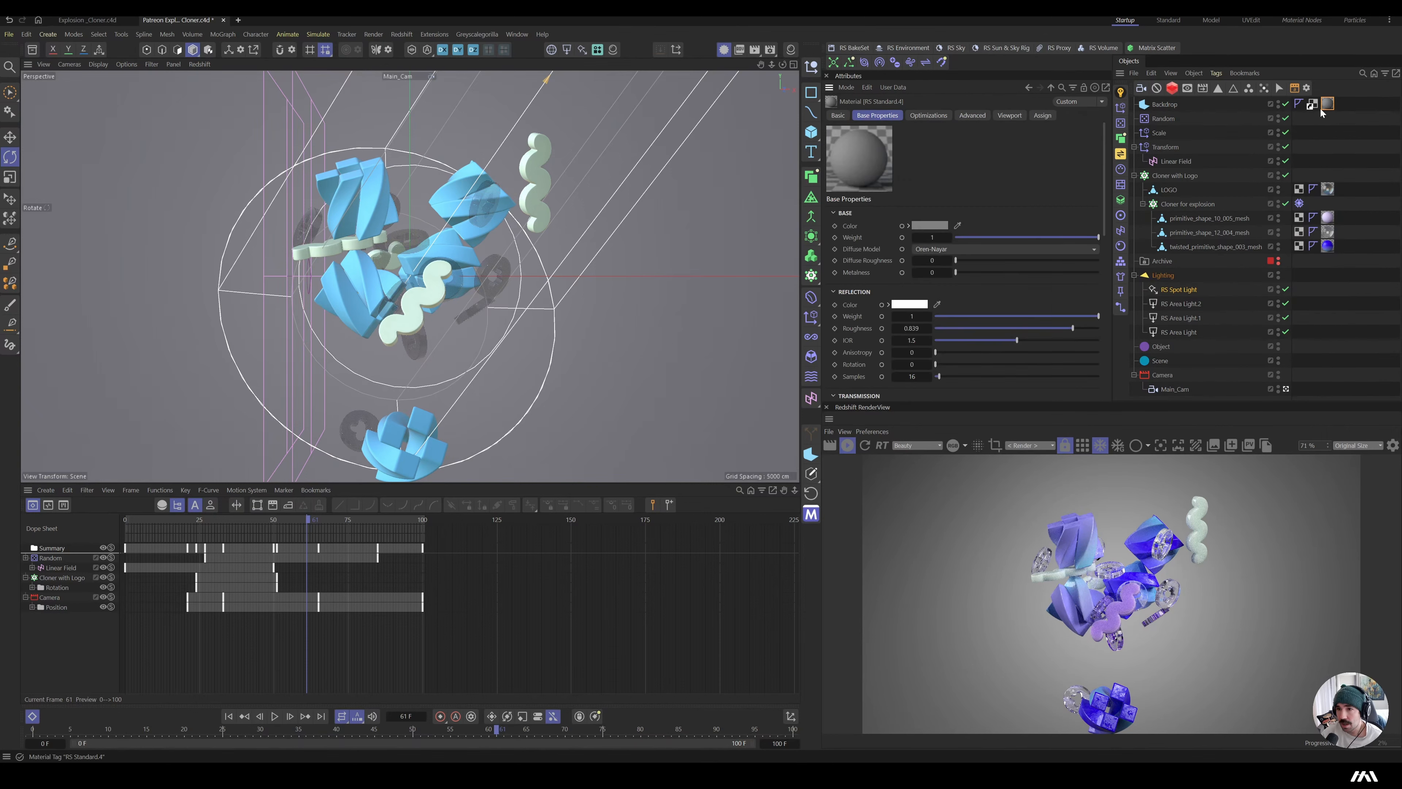
pyautogui.click(934, 228)
pyautogui.moveTo(833, 312)
pyautogui.mouseDown()
pyautogui.moveTo(821, 295)
pyautogui.moveTo(822, 320)
pyautogui.mouseUp()
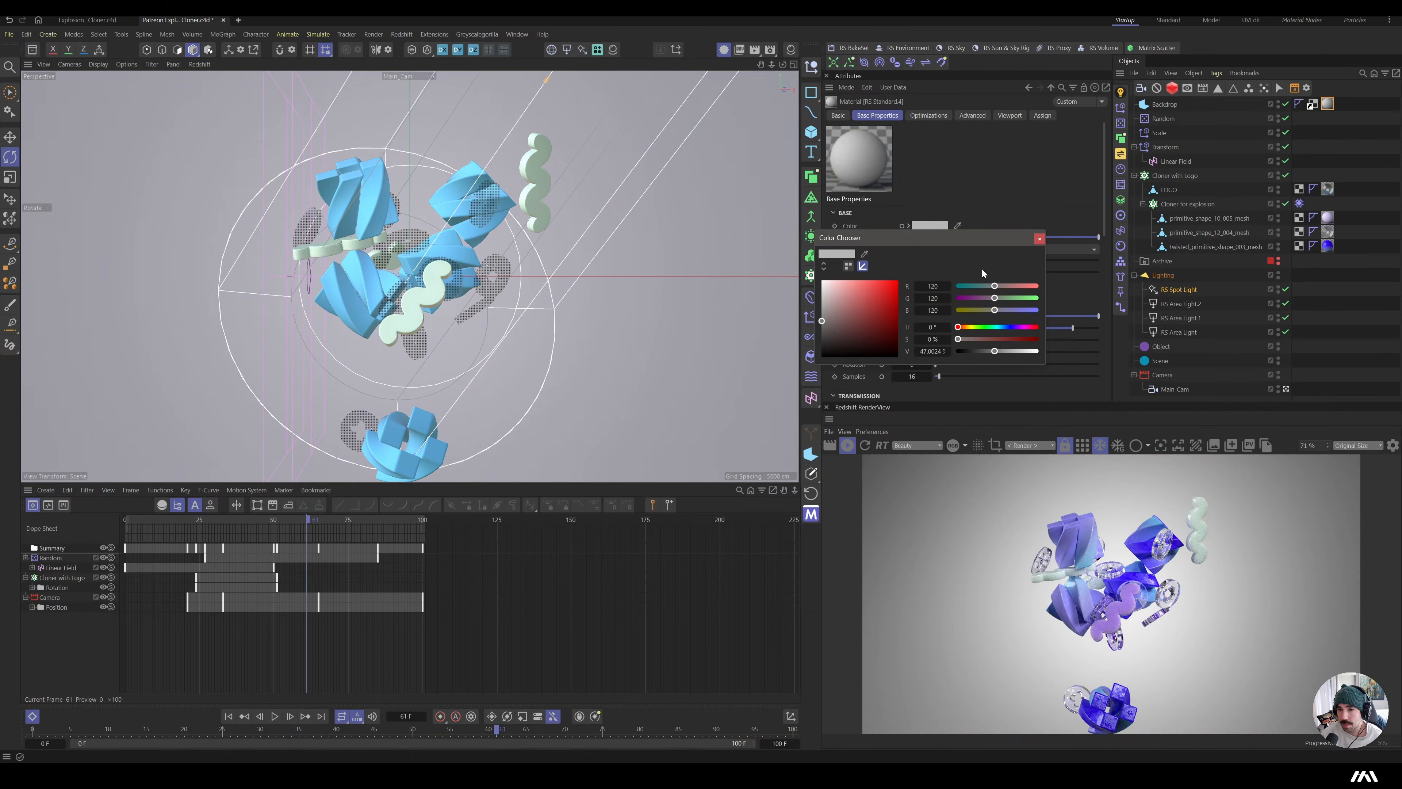
pyautogui.click(961, 328)
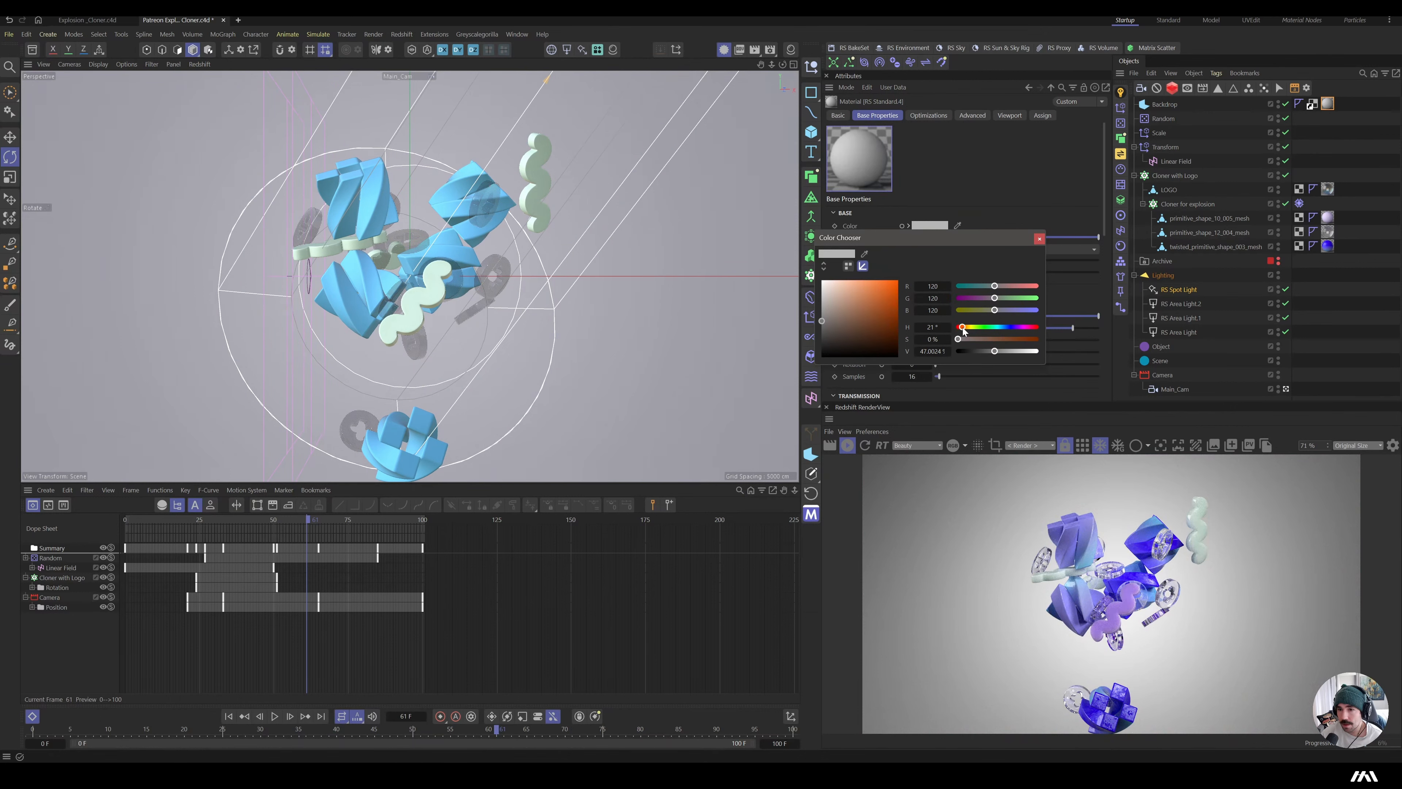
pyautogui.click(825, 311)
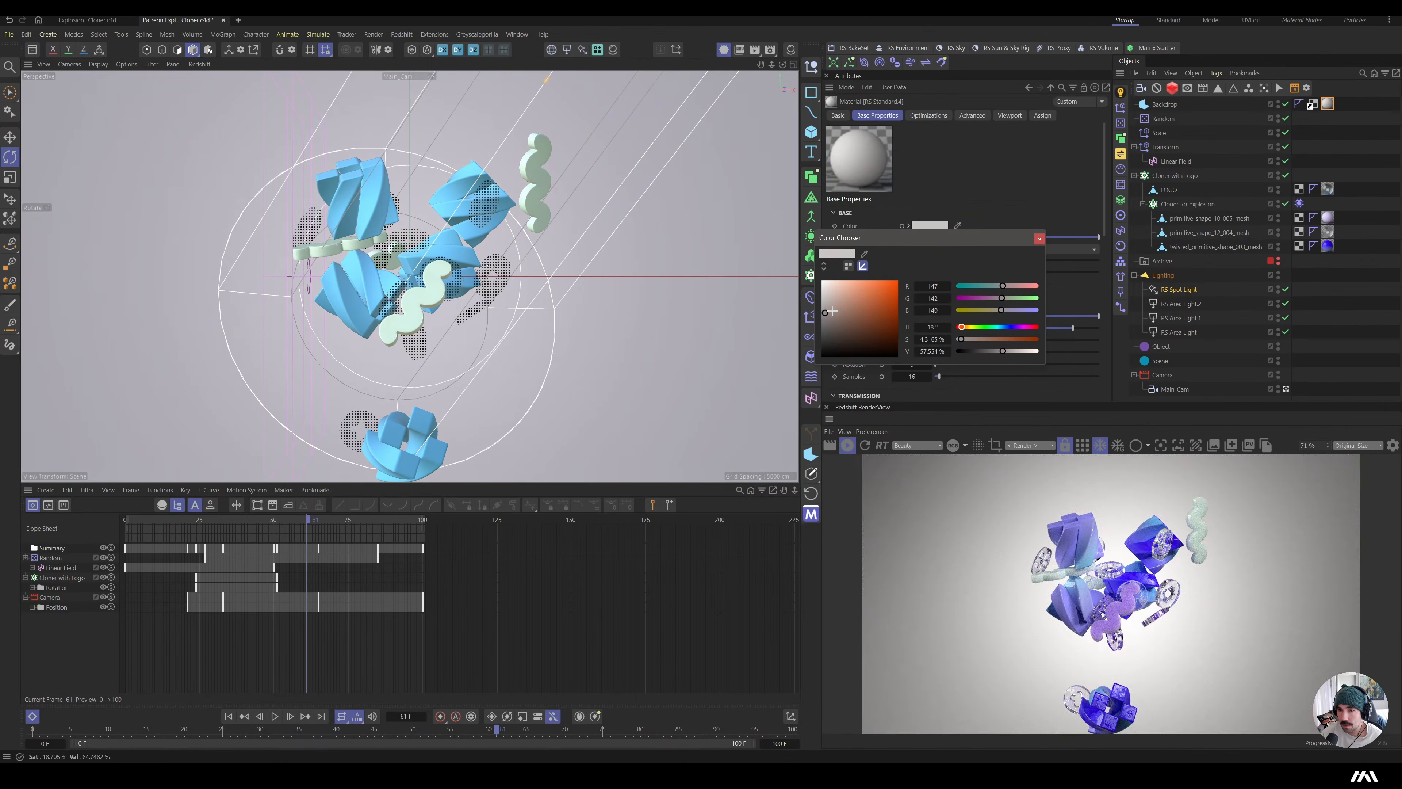
pyautogui.click(828, 308)
pyautogui.moveTo(827, 314); pyautogui.dragTo(826, 317)
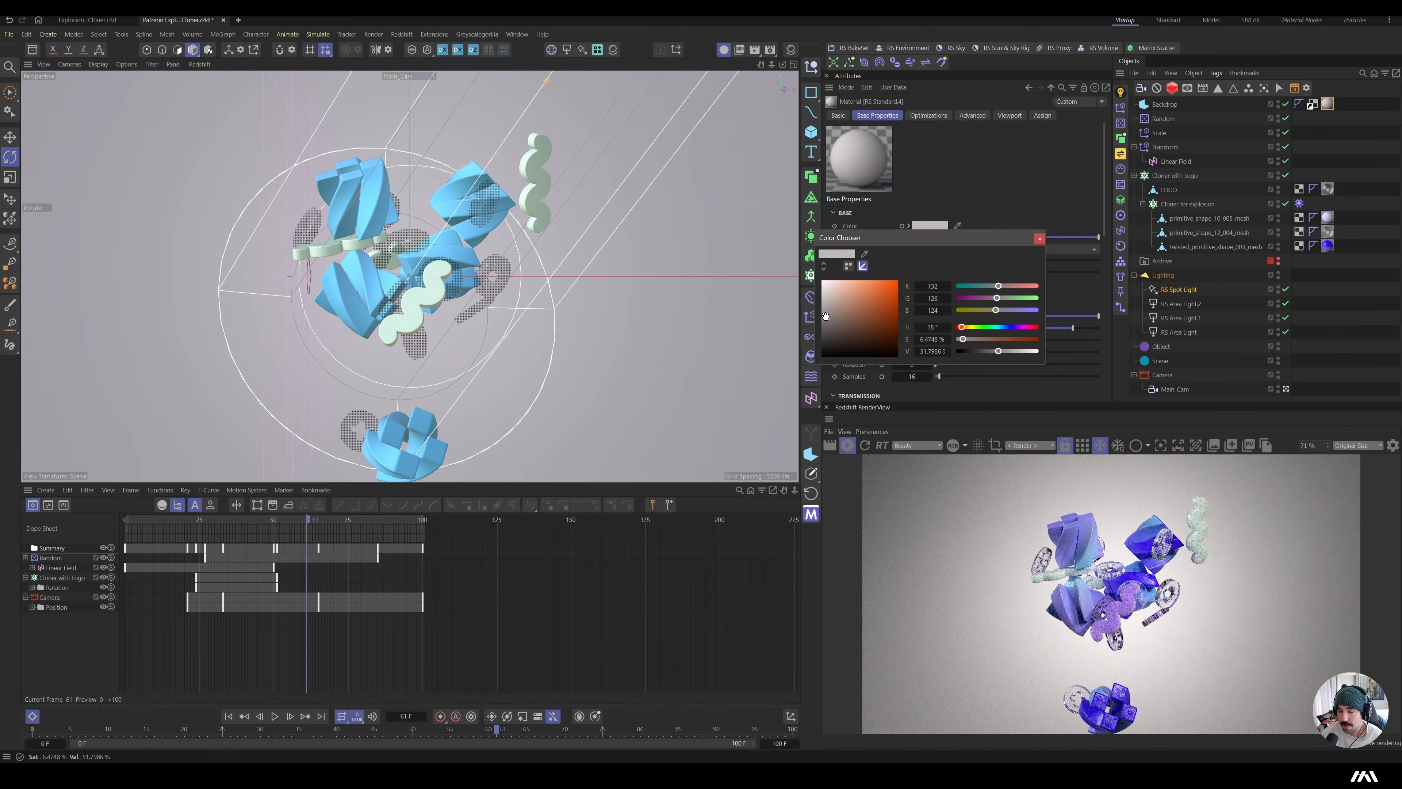
pyautogui.click(1039, 239)
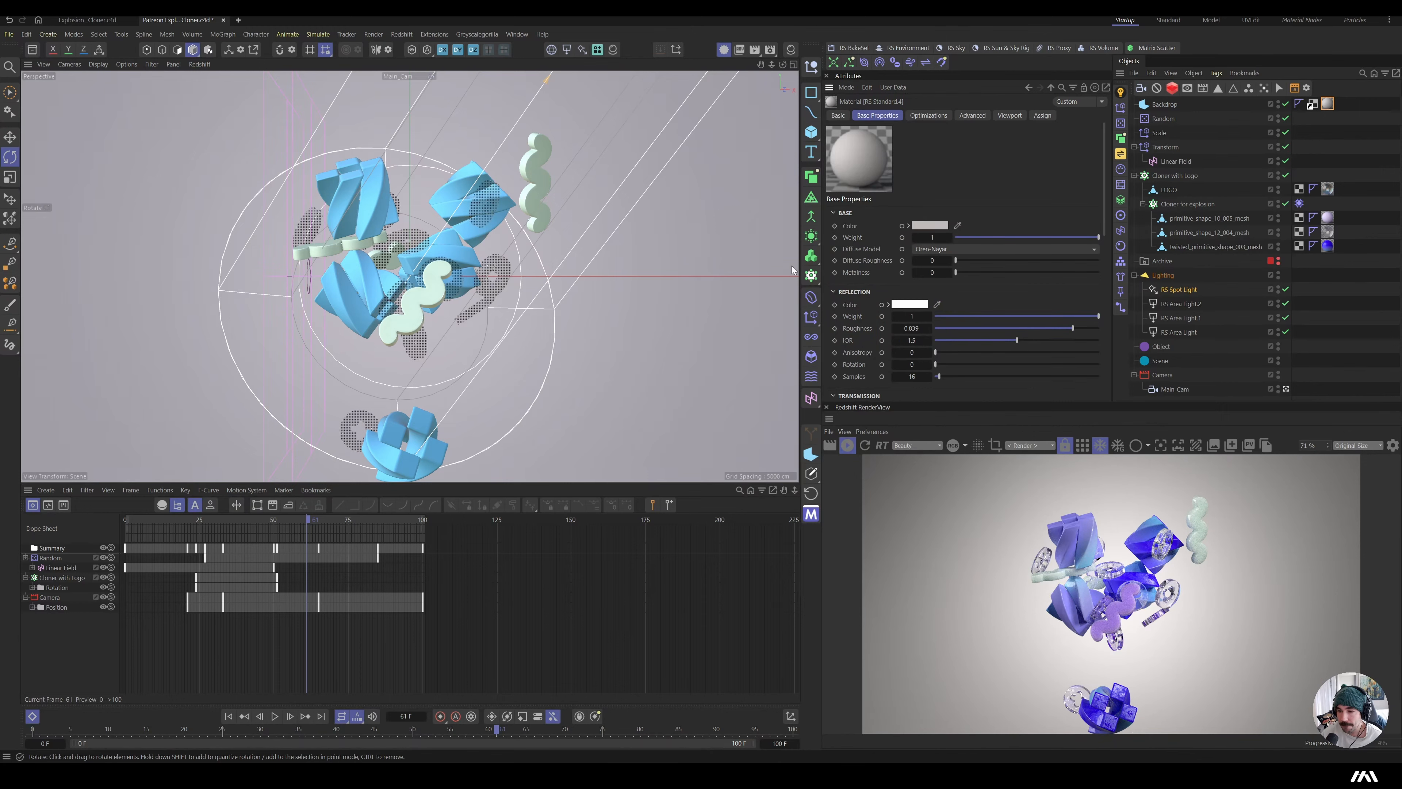
# - Scrub through the explosion to frame 40 and examine the subsurface settings of the material on primitive_shape_10_005_mesh
pyautogui.moveTo(313, 521); pyautogui.dragTo(196, 569)
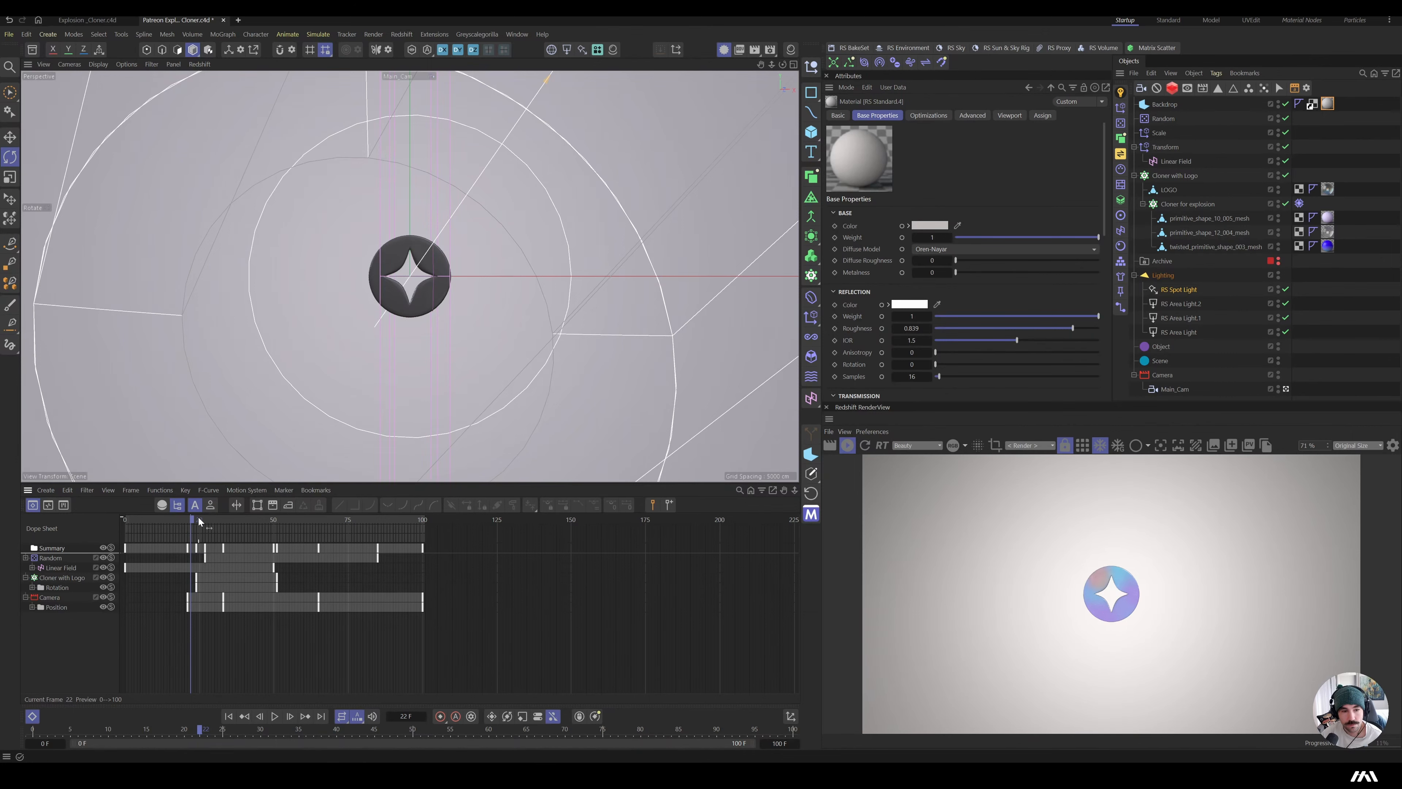
pyautogui.moveTo(199, 517); pyautogui.dragTo(248, 565)
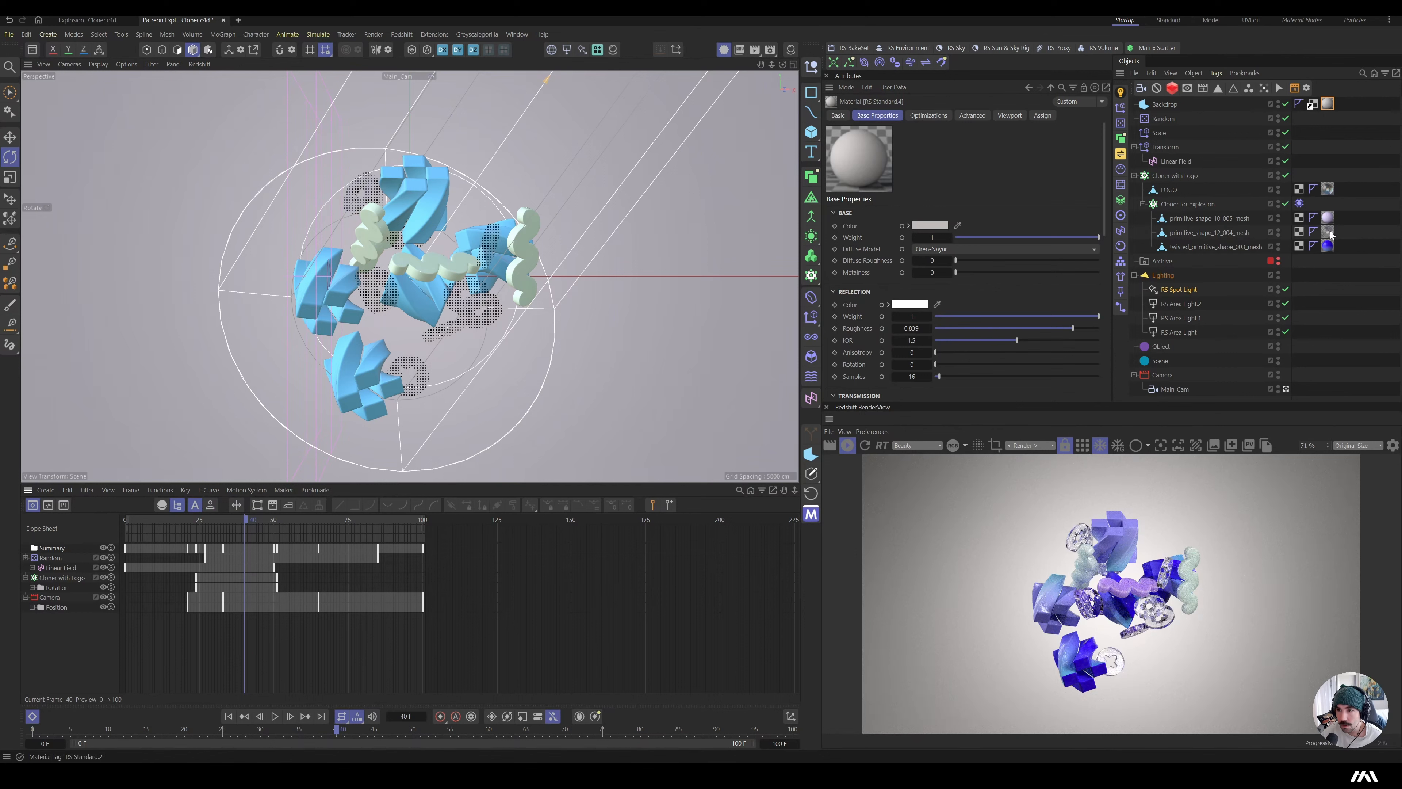
pyautogui.click(1327, 218)
pyautogui.scroll(-8, 938, 312)
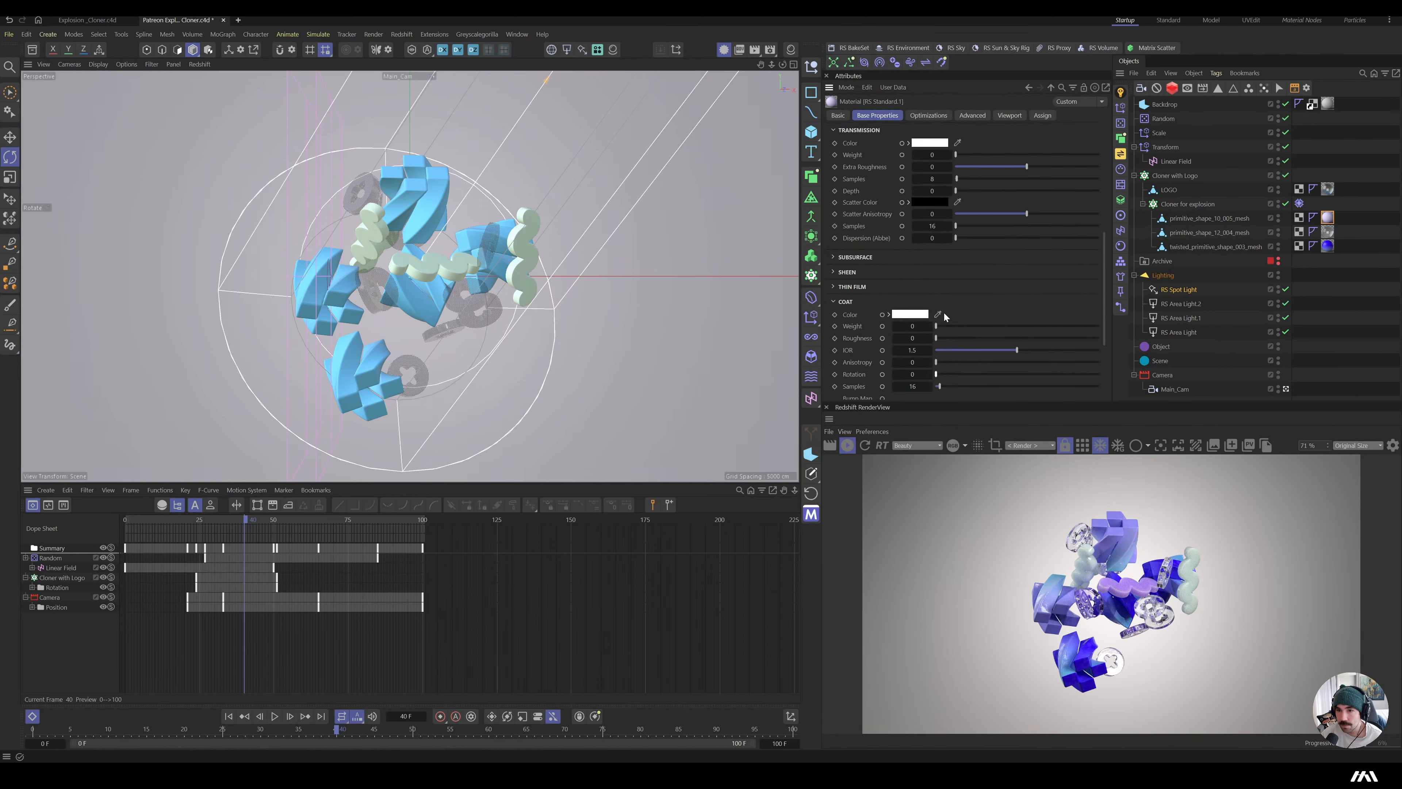
pyautogui.click(855, 257)
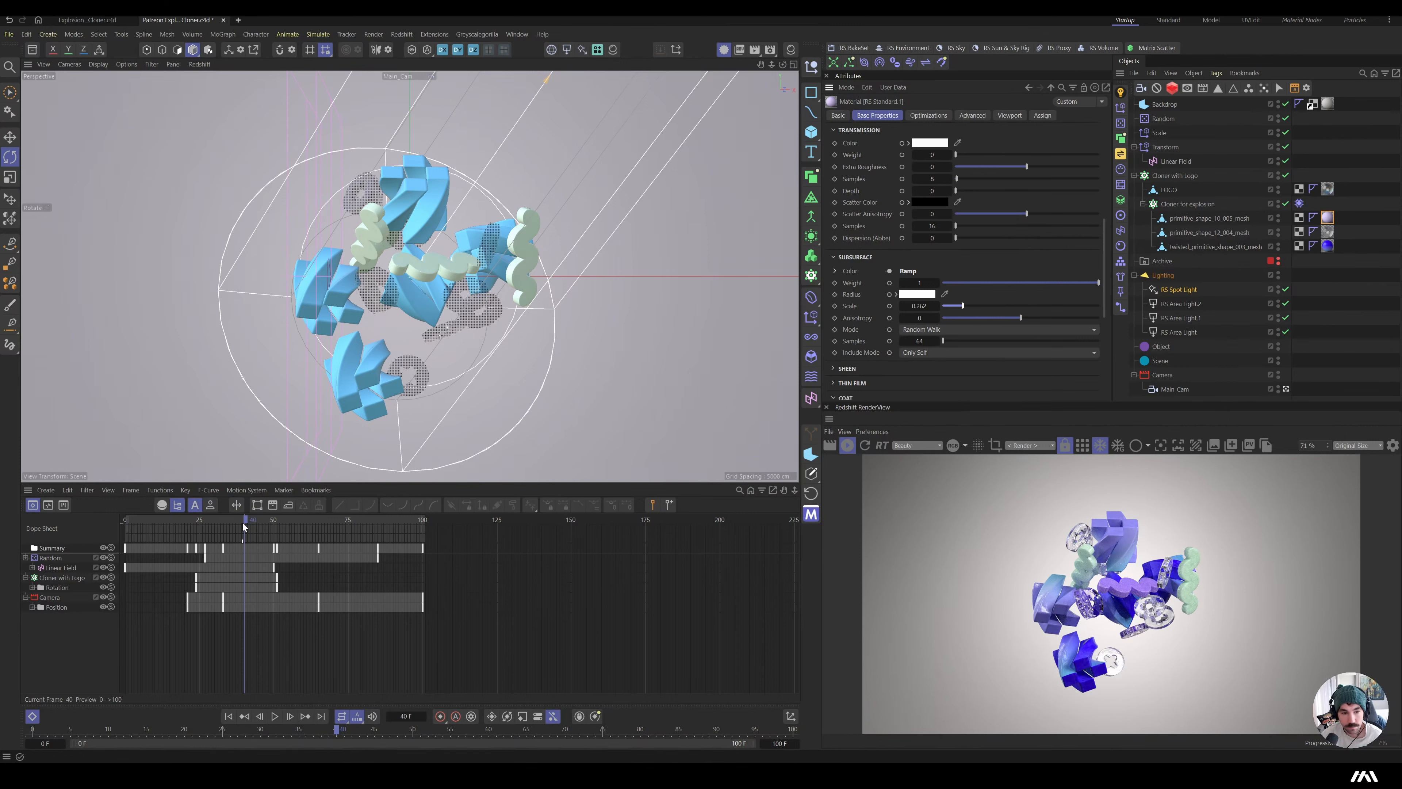
# - Go to frame 18 and open the LOGO object's RS Standard material in the Node Editor, placed over the viewport
pyautogui.moveTo(242, 523); pyautogui.dragTo(178, 534)
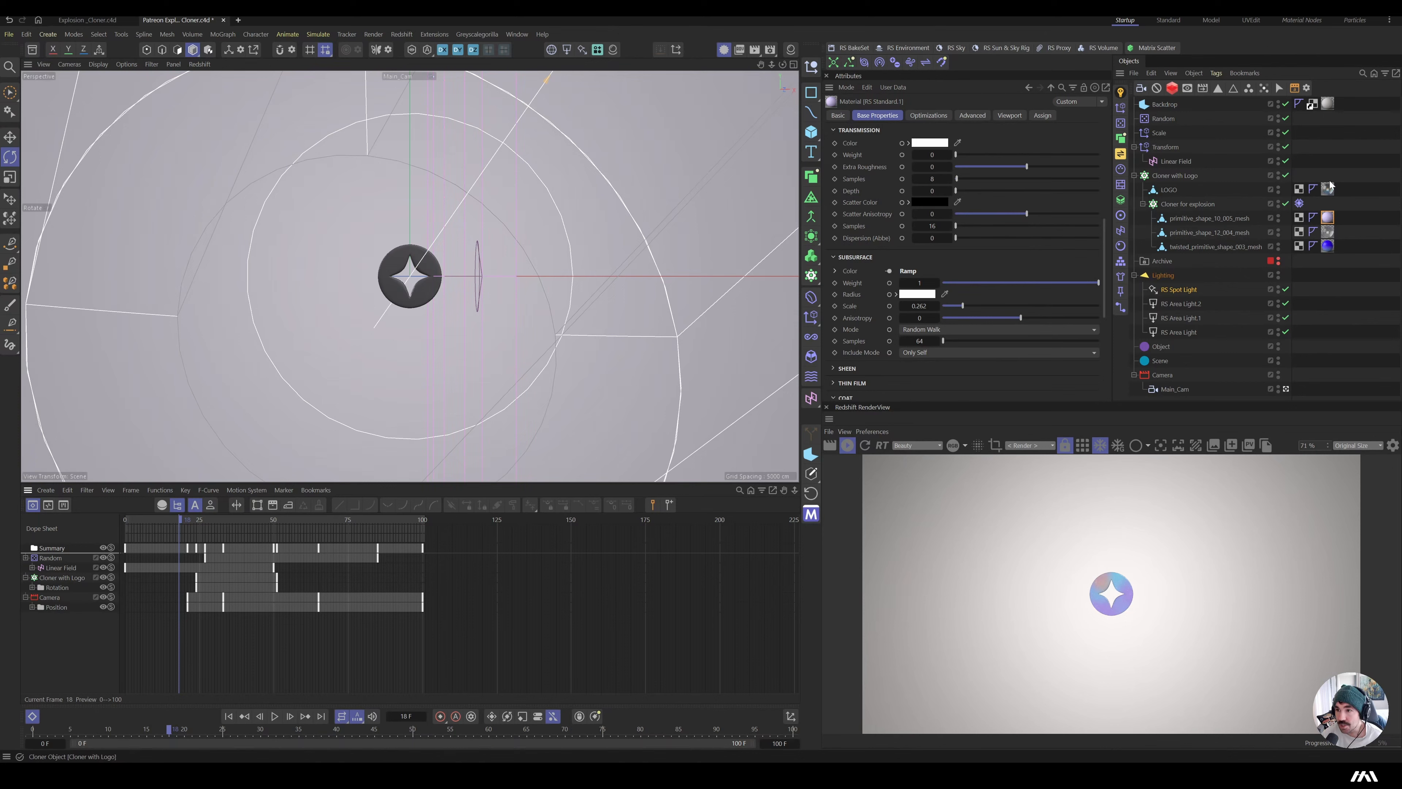
pyautogui.click(1328, 104)
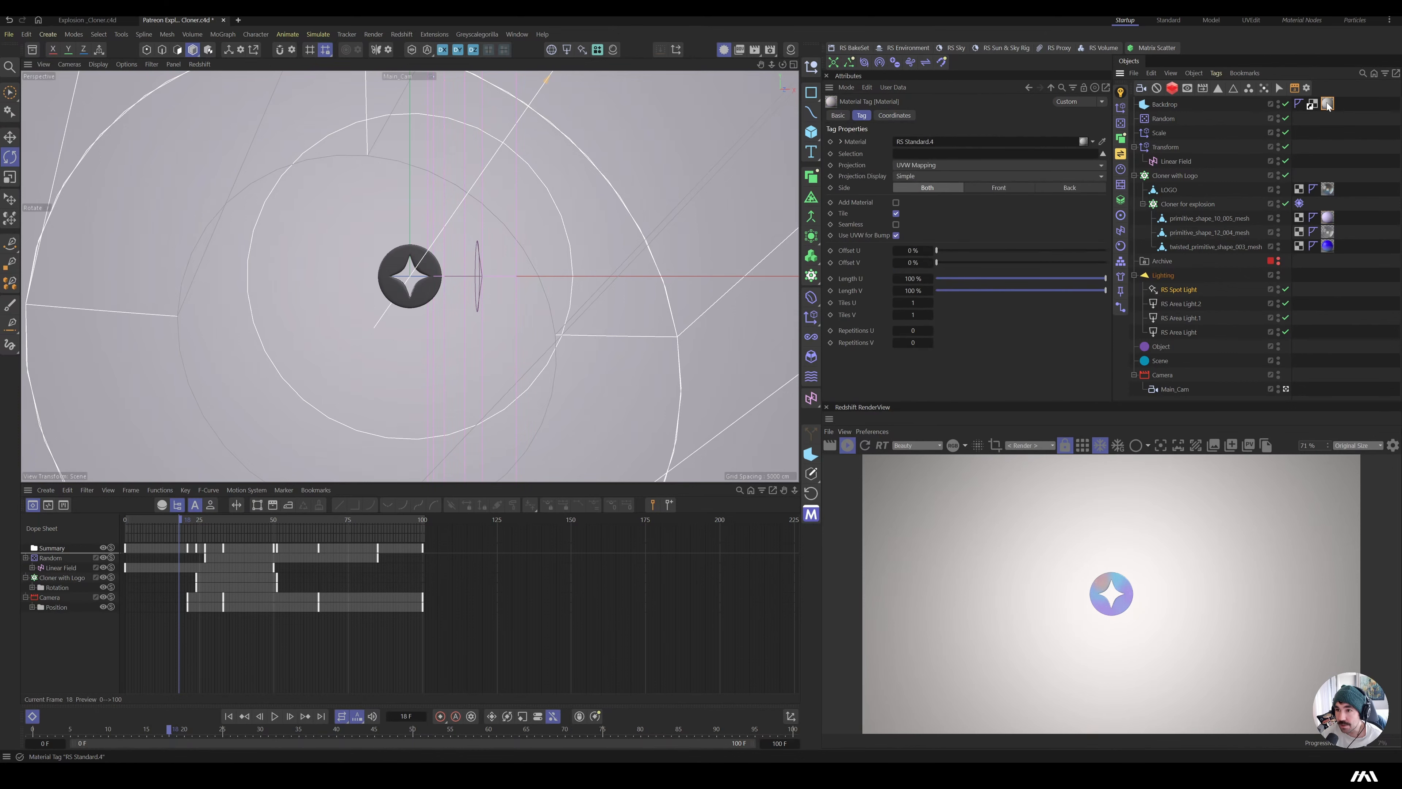
pyautogui.doubleClick(1328, 189)
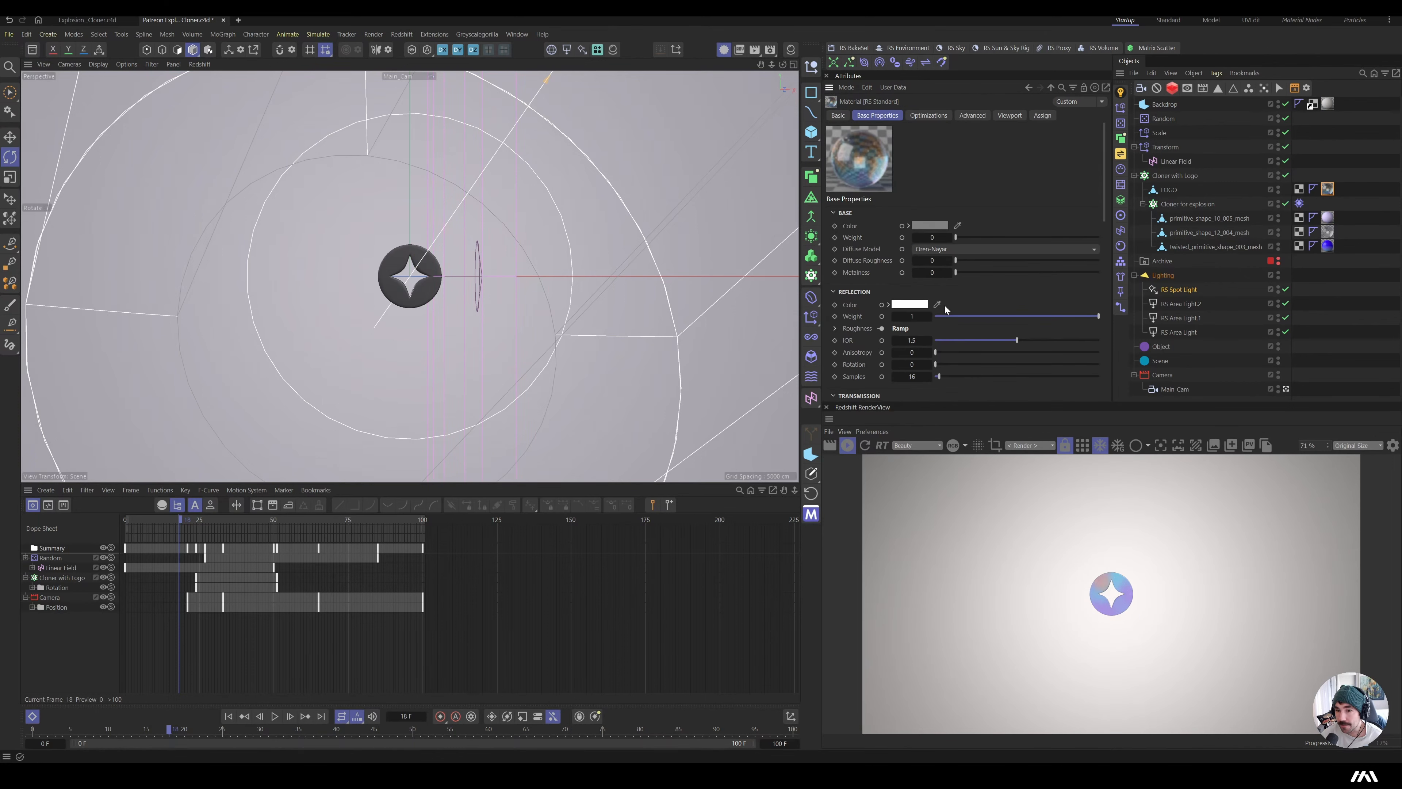
pyautogui.click(1330, 189)
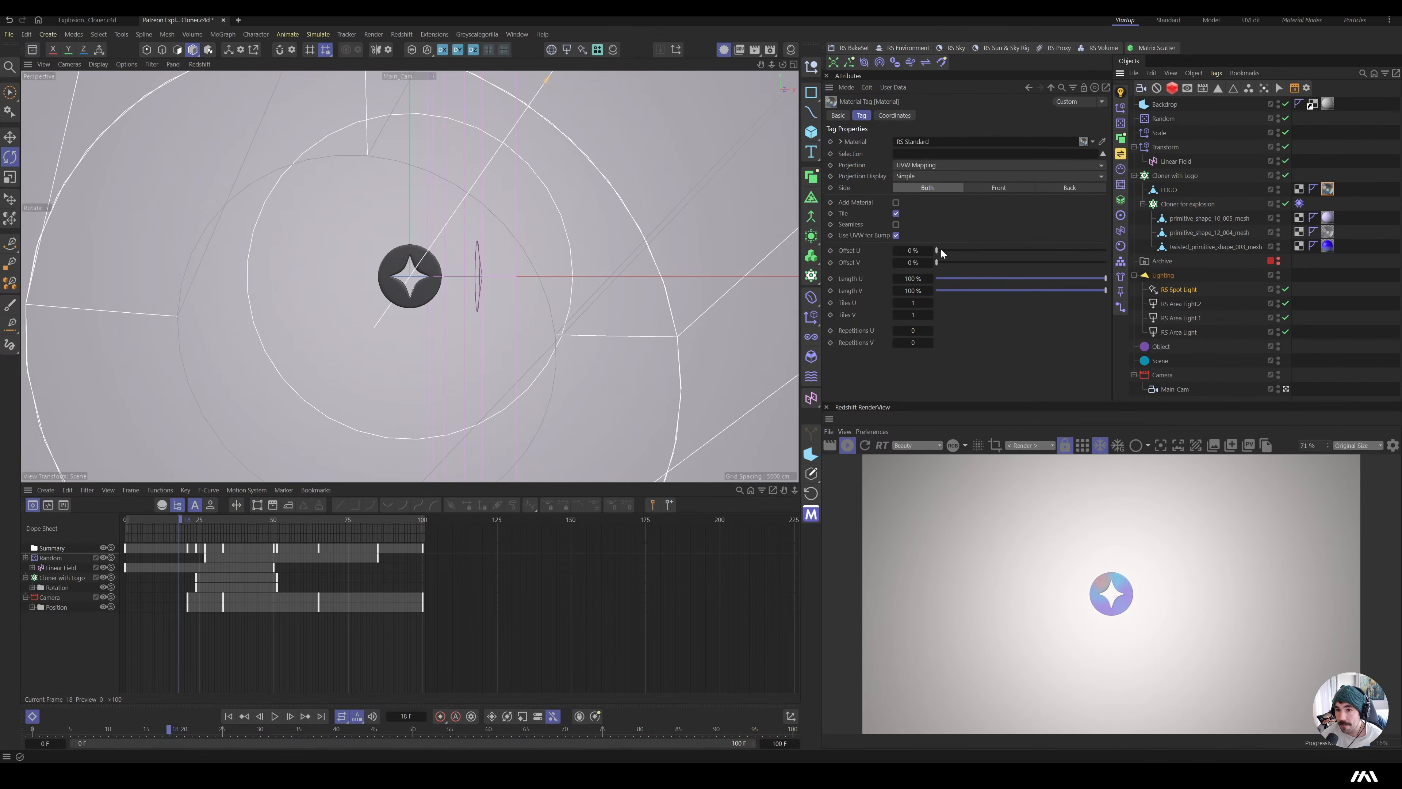
pyautogui.doubleClick(1329, 190)
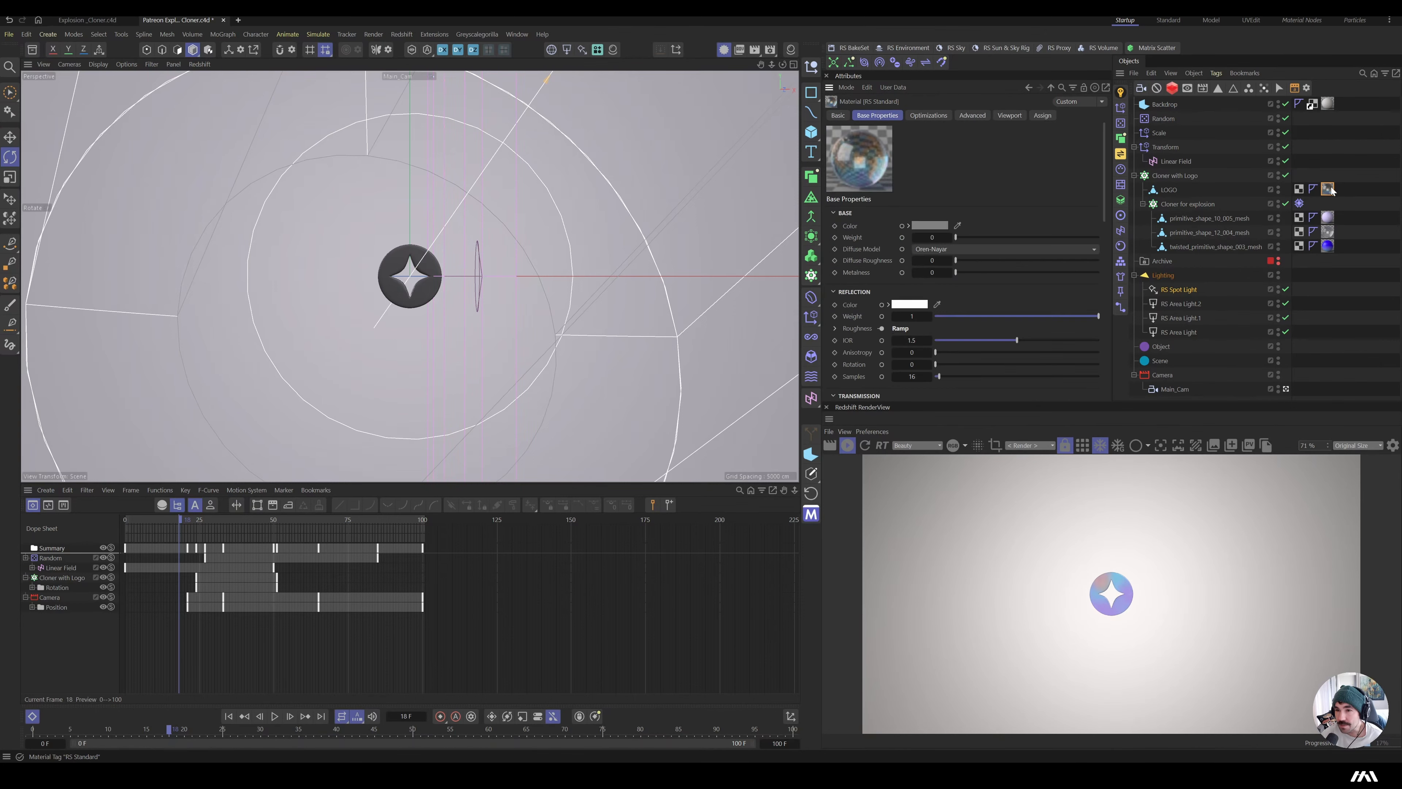
pyautogui.rightClick(904, 229)
pyautogui.click(930, 343)
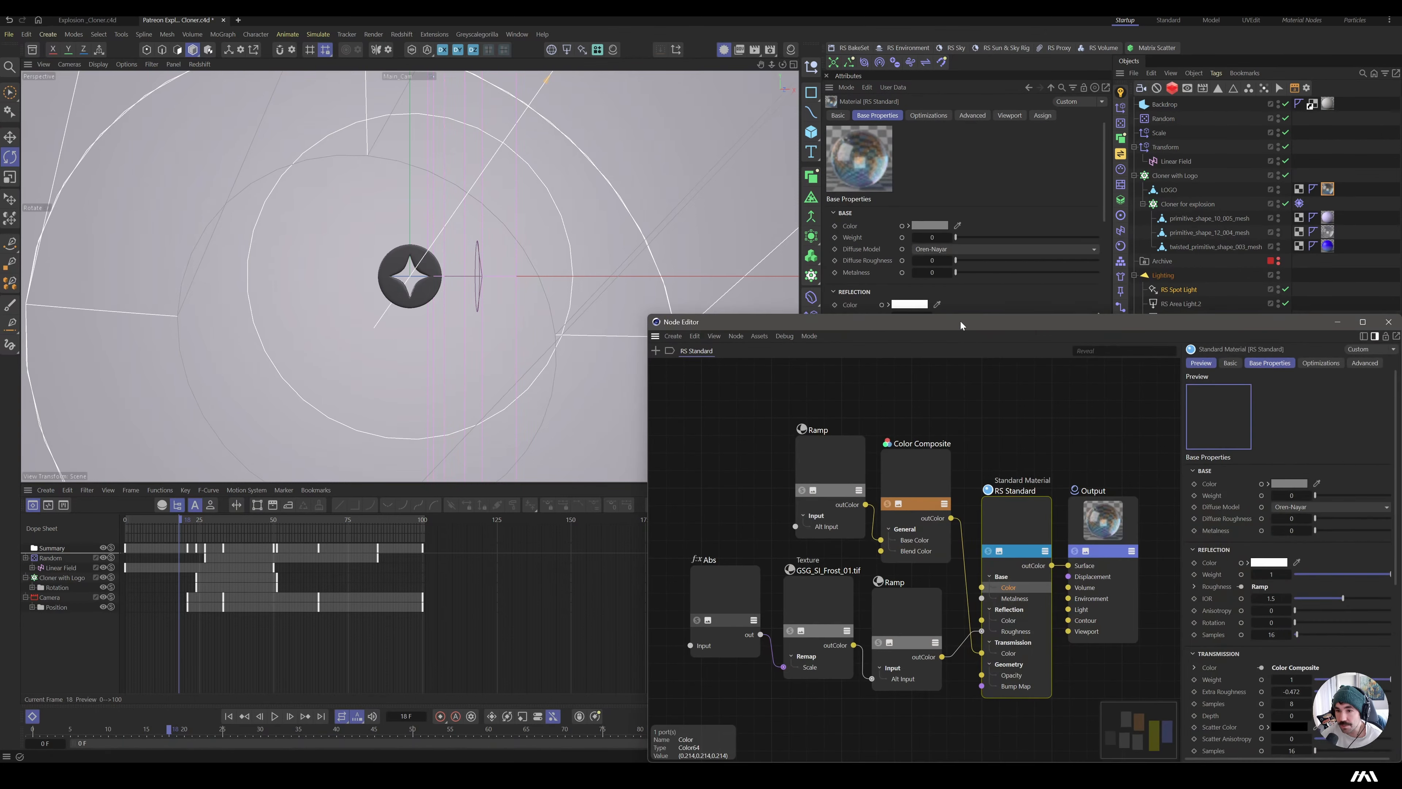
pyautogui.moveTo(961, 320); pyautogui.dragTo(342, 83)
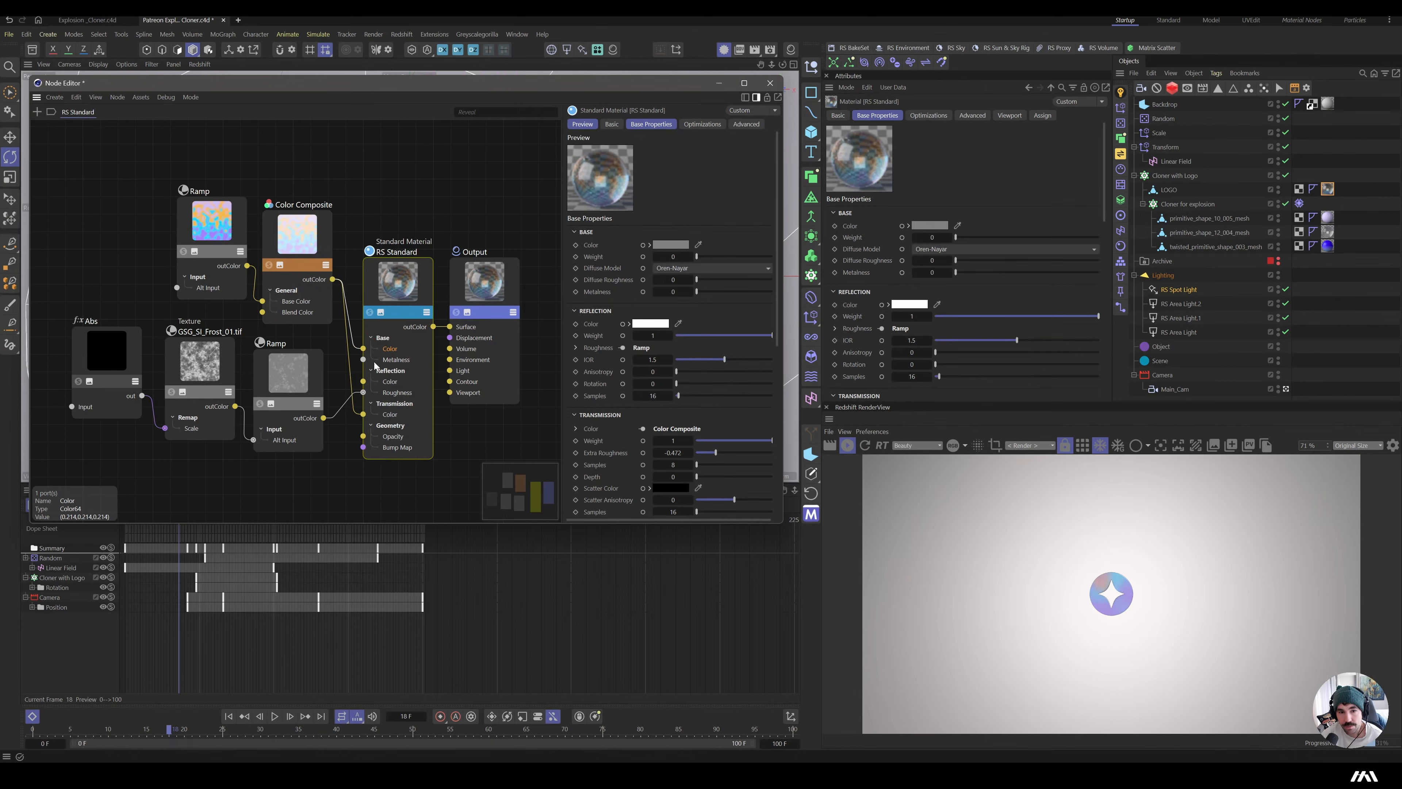
# - Connect the Color Composite output to the RS Standard node's base Color and set the transmission weight to 0
pyautogui.click(404, 338)
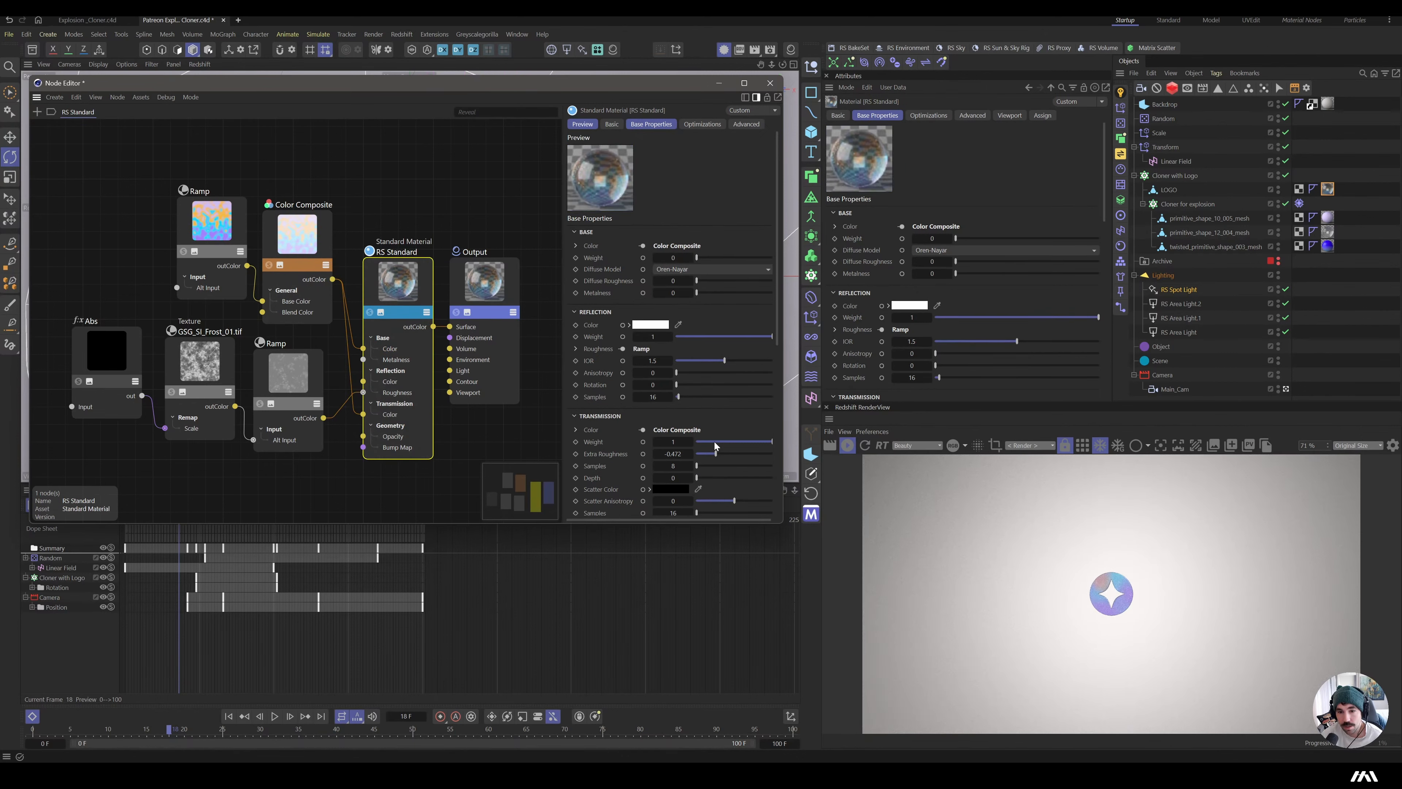
pyautogui.moveTo(715, 444); pyautogui.dragTo(692, 443)
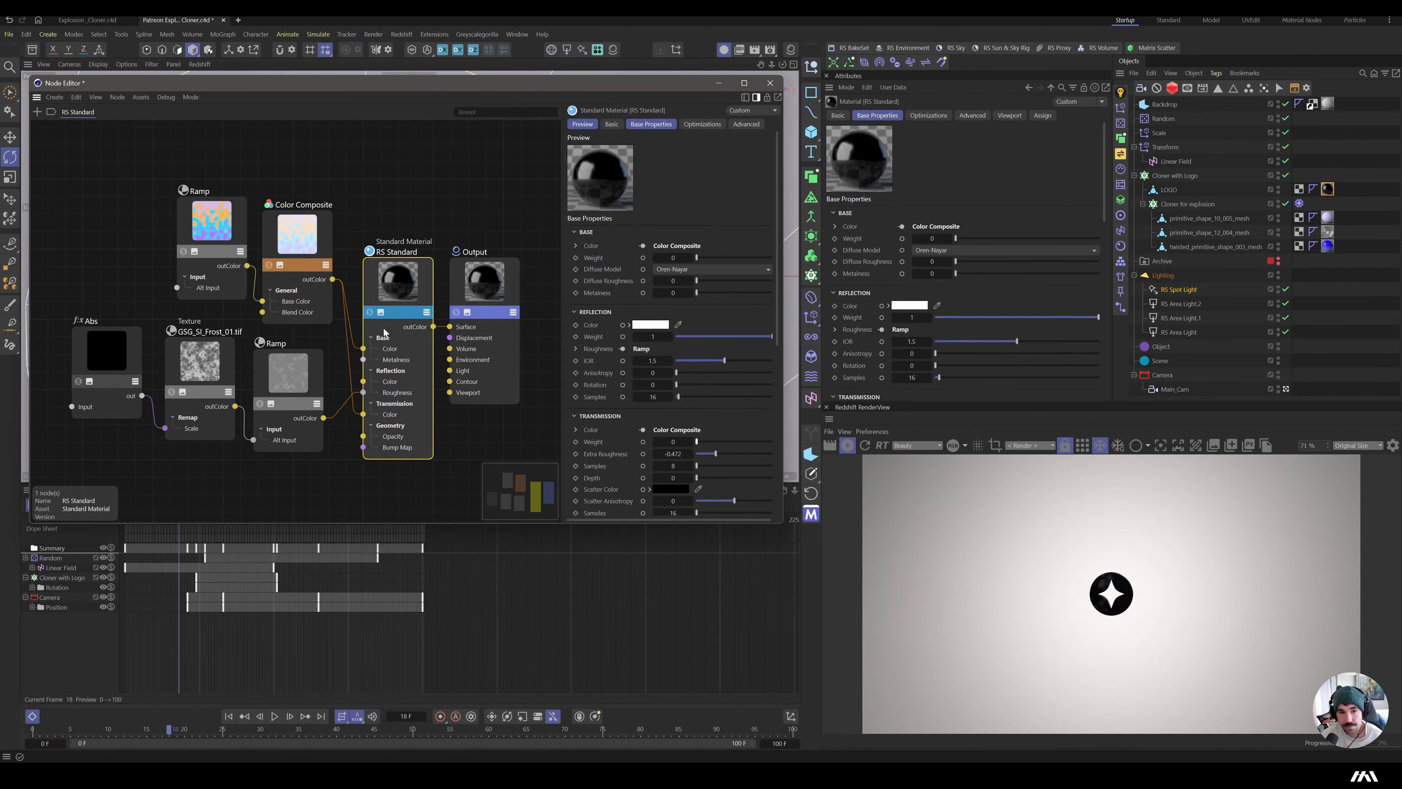
# - Delete the Color Composite link to the transmission color and connect that output to the RS Standard node's subsurface color
pyautogui.click(352, 370)
pyautogui.press('Delete')
pyautogui.moveTo(332, 280); pyautogui.dragTo(405, 292)
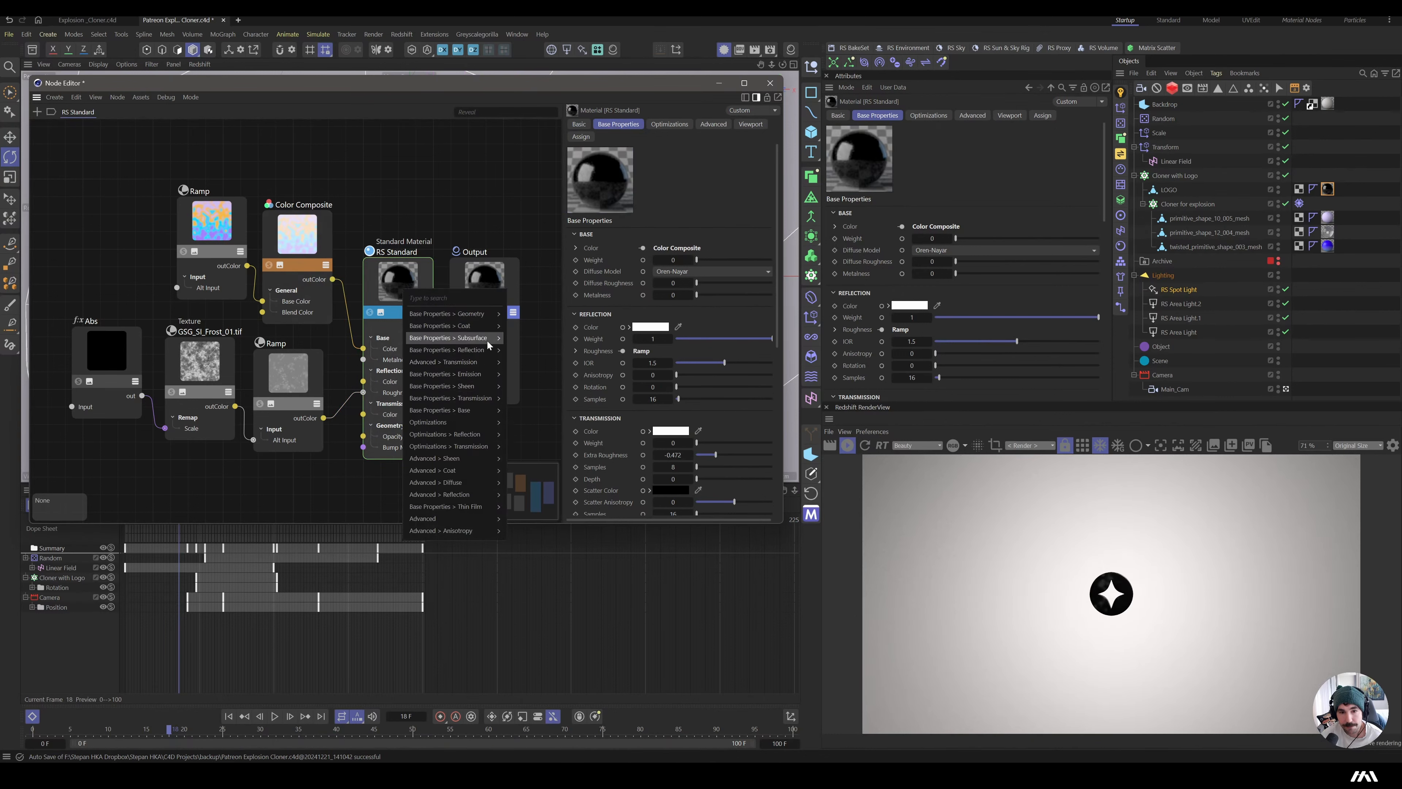
pyautogui.click(515, 351)
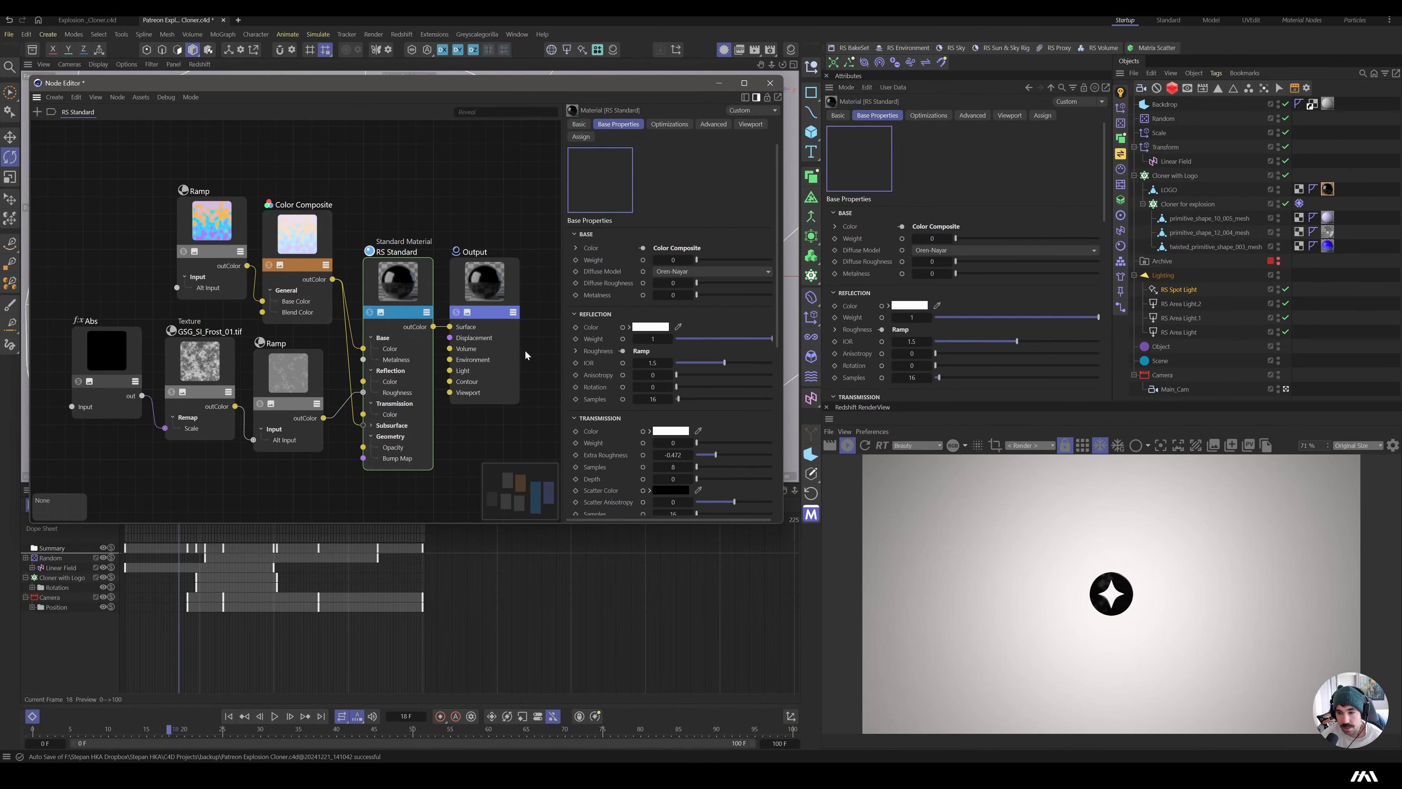
# - Set the subsurface weight of the LOGO material's RS Standard node to 1
pyautogui.scroll(-5, 651, 369)
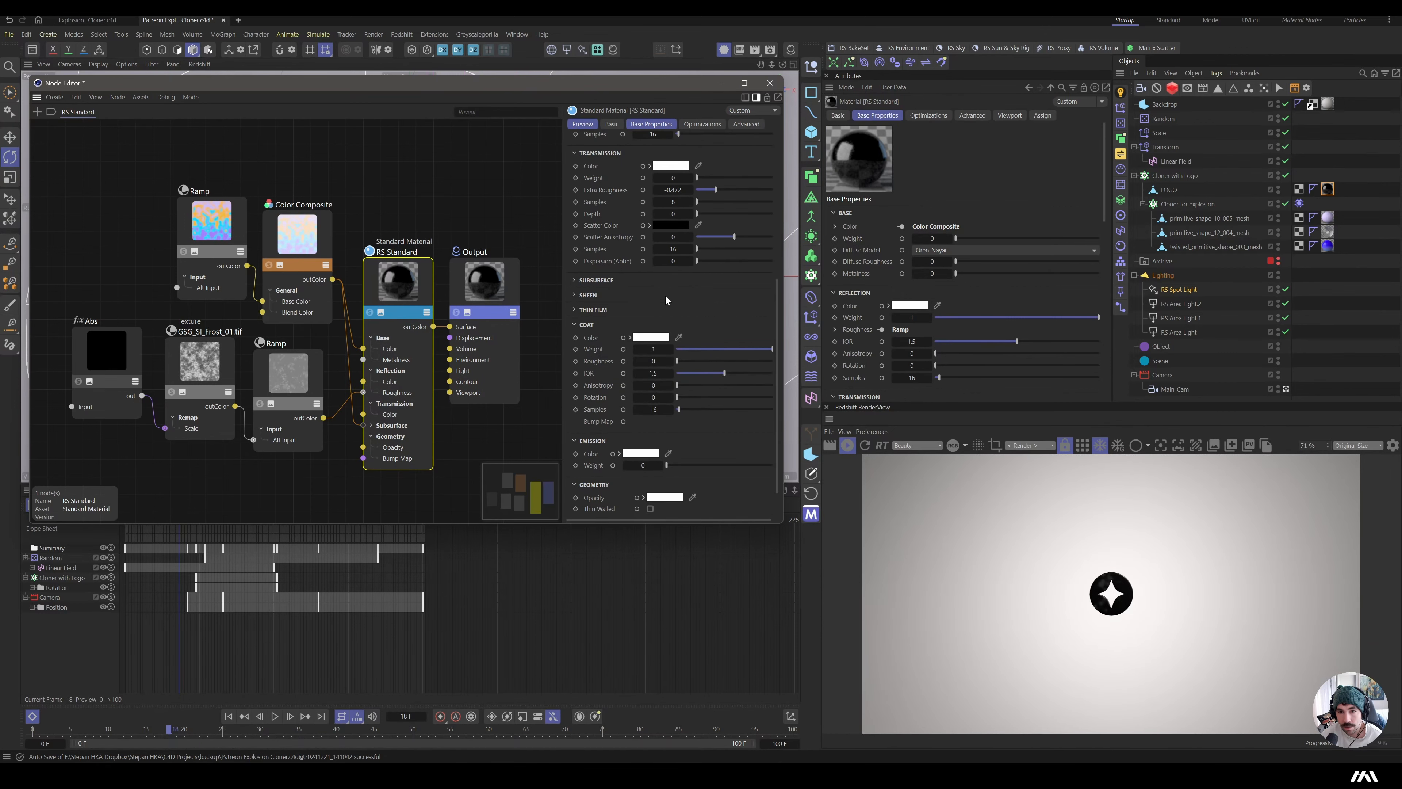
pyautogui.click(605, 281)
pyautogui.moveTo(788, 311); pyautogui.dragTo(795, 310)
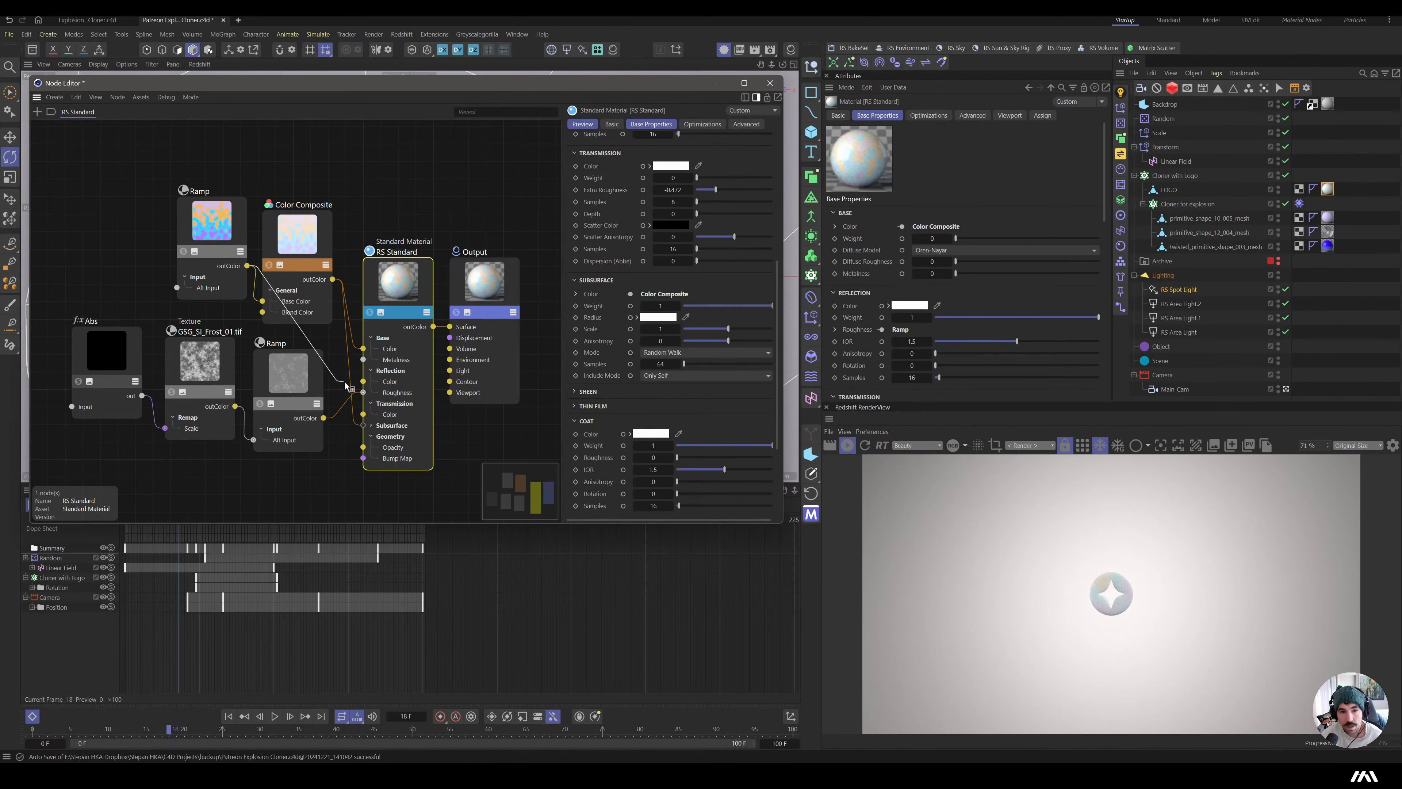
# - Connect the color Ramp's output to the RS Standard node's subsurface color and delete the Color Composite node
pyautogui.moveTo(345, 382); pyautogui.dragTo(370, 435)
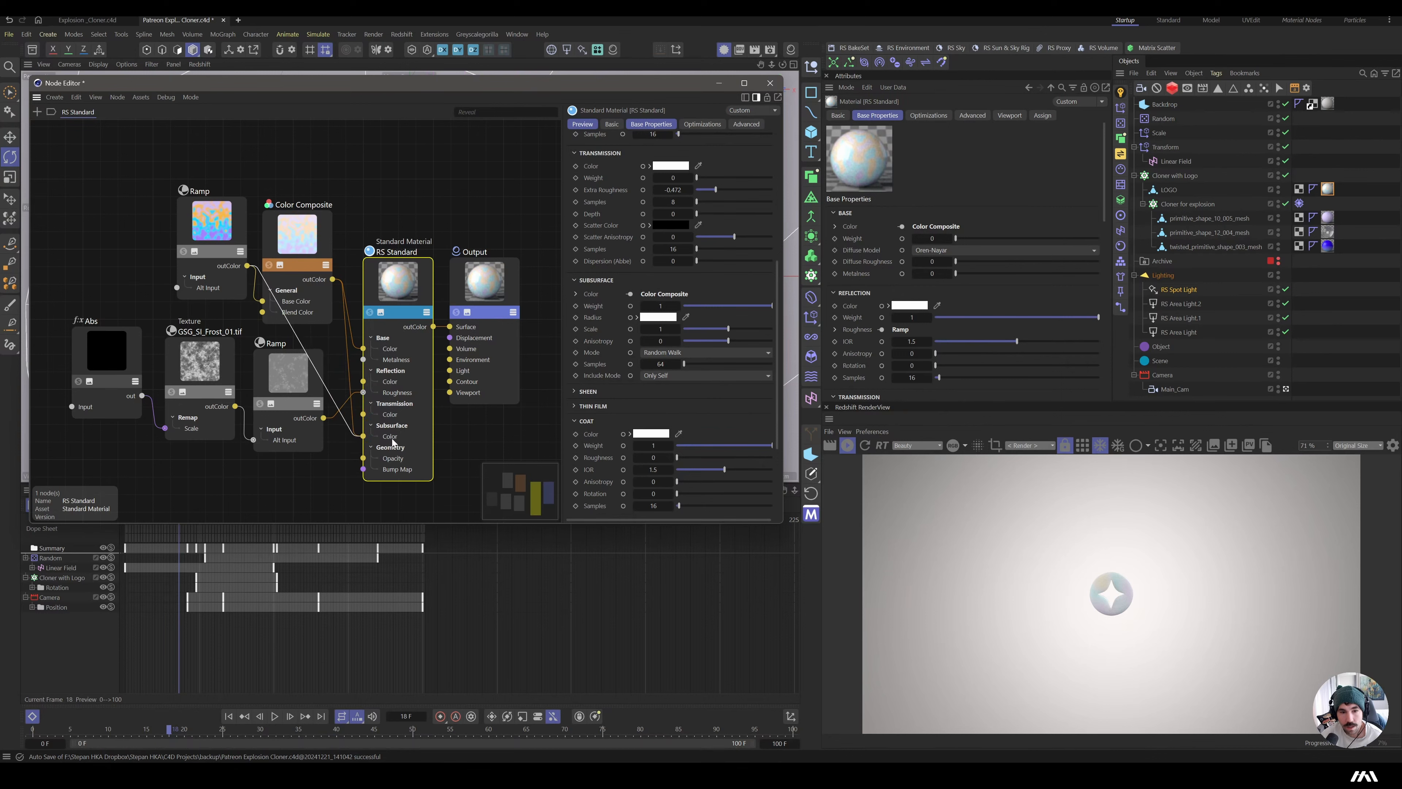
pyautogui.click(306, 255)
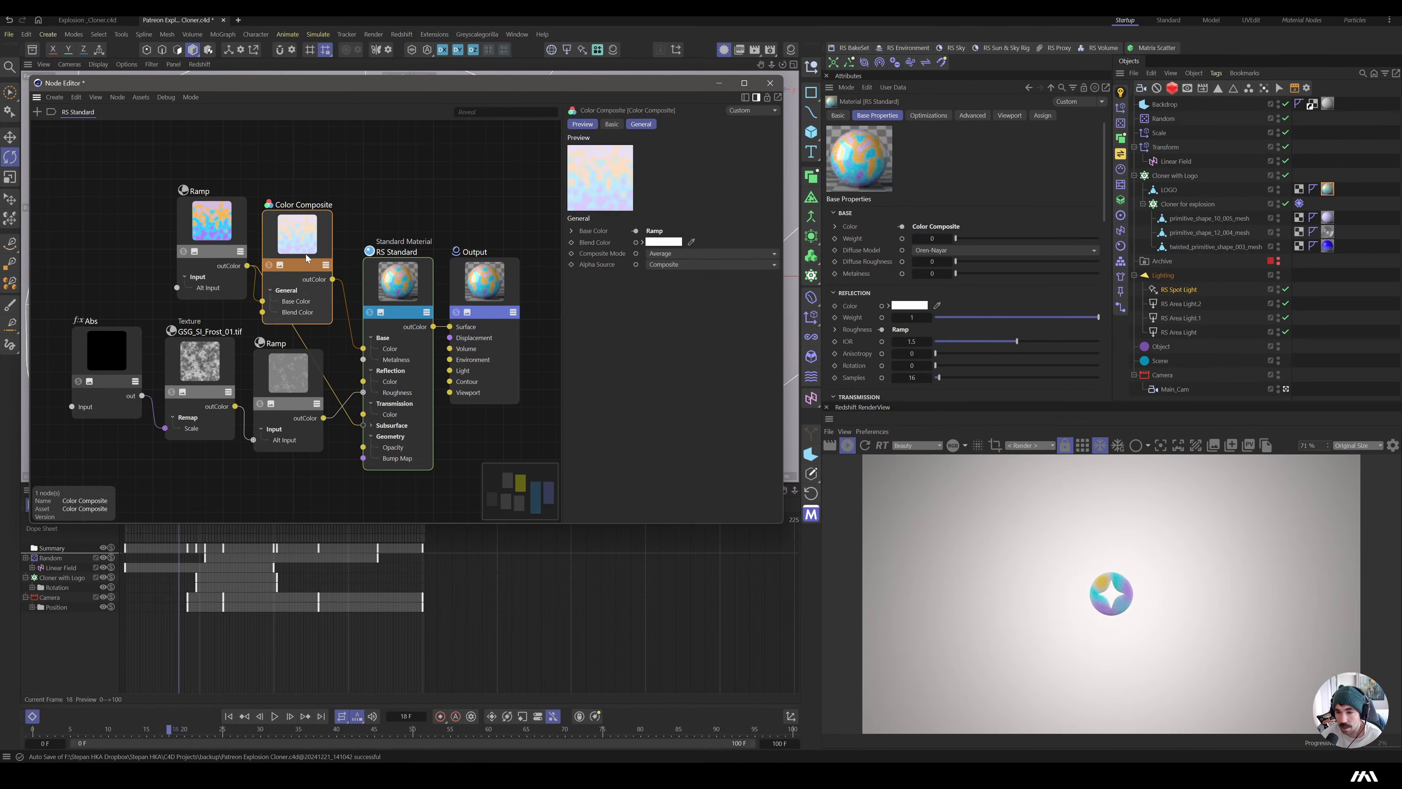
pyautogui.press('Delete')
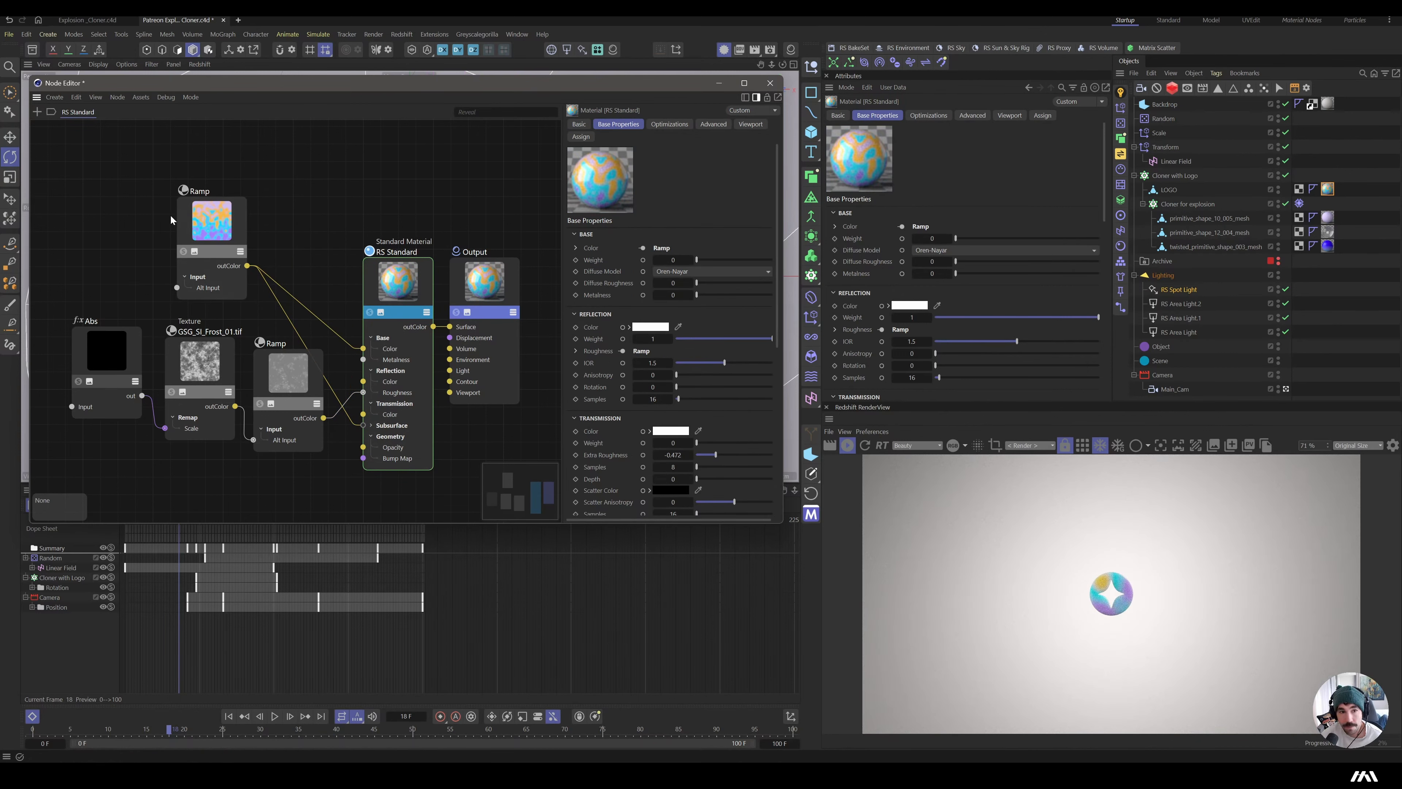
# - Change the color Ramp's orange knot to blue with a hue of 212°, and close the Node Editor
pyautogui.click(211, 221)
pyautogui.click(698, 451)
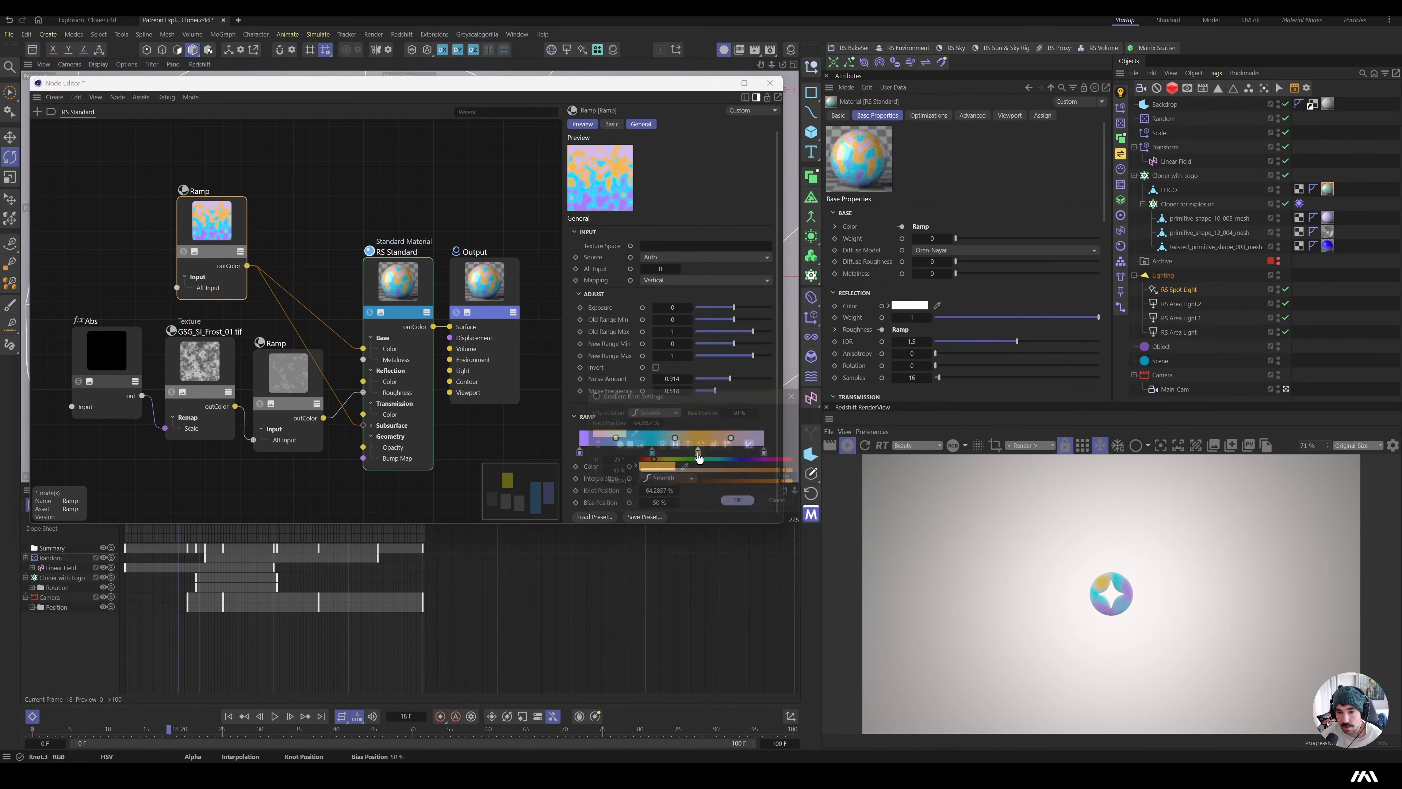
pyautogui.doubleClick(698, 451)
pyautogui.click(737, 461)
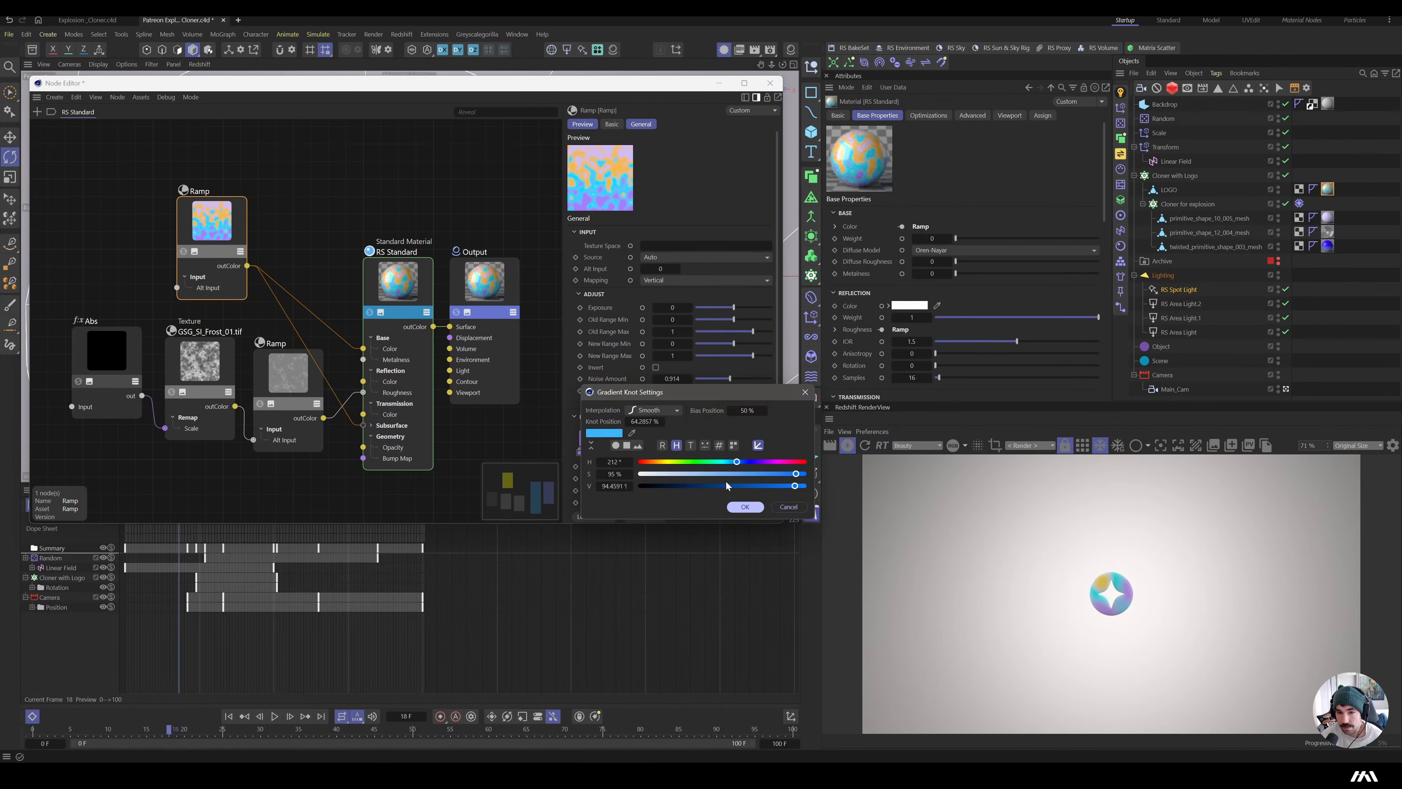
pyautogui.click(757, 507)
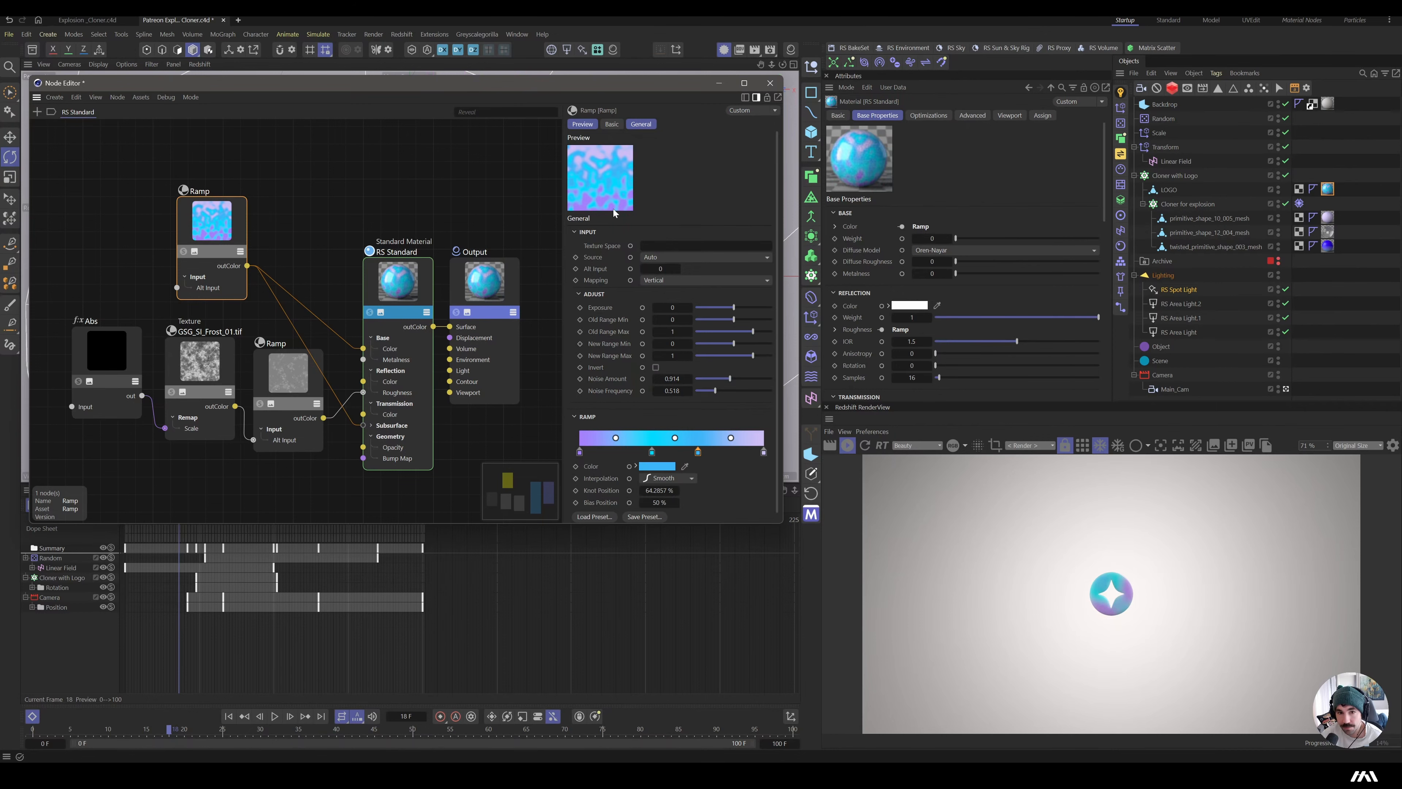
pyautogui.click(770, 84)
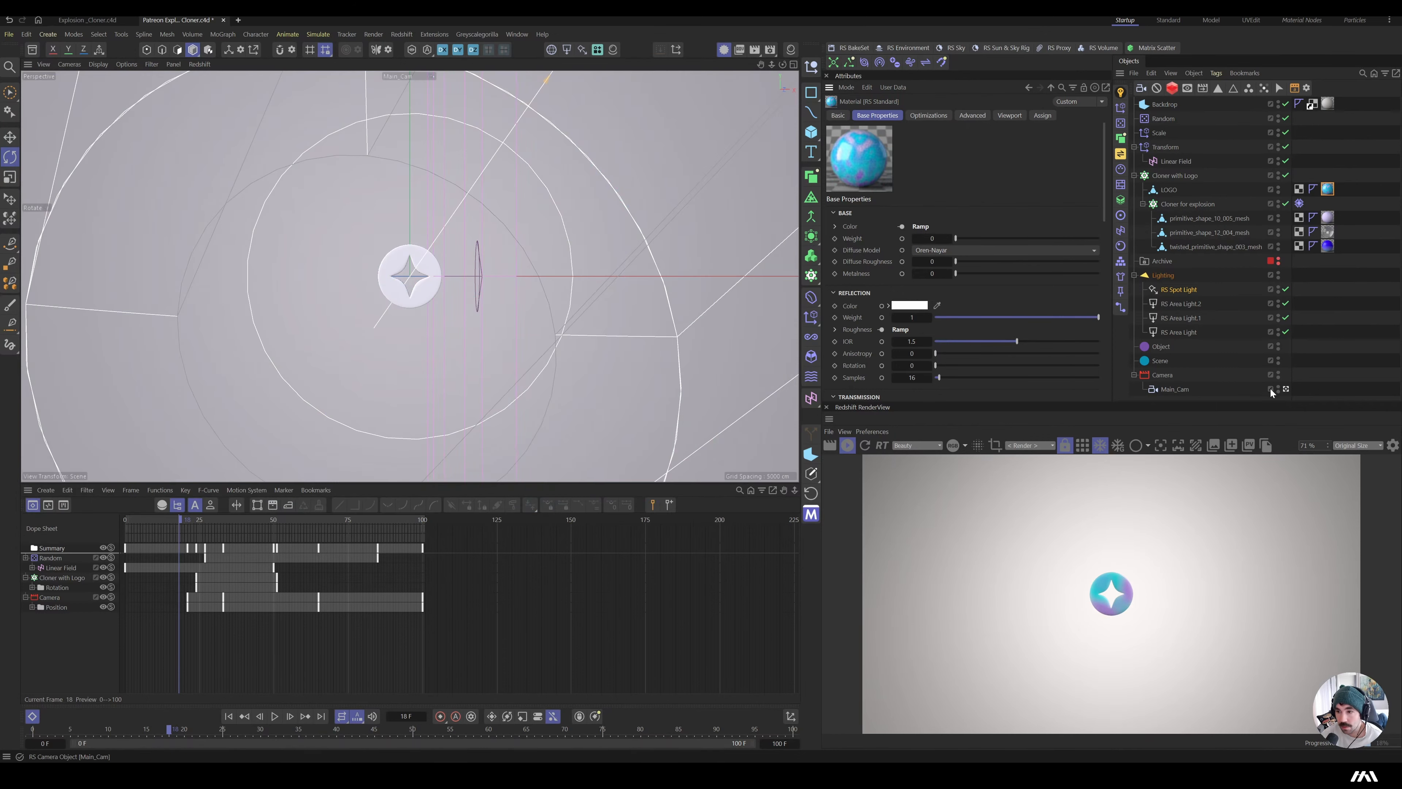
# - Examine the logo's subsurface shading from several angles with the default camera, return to Main_Cam and scrub through the animation
pyautogui.click(1287, 390)
pyautogui.keyDown('alt'); pyautogui.moveTo(428, 293); pyautogui.dragTo(501, 375); pyautogui.keyUp('alt')
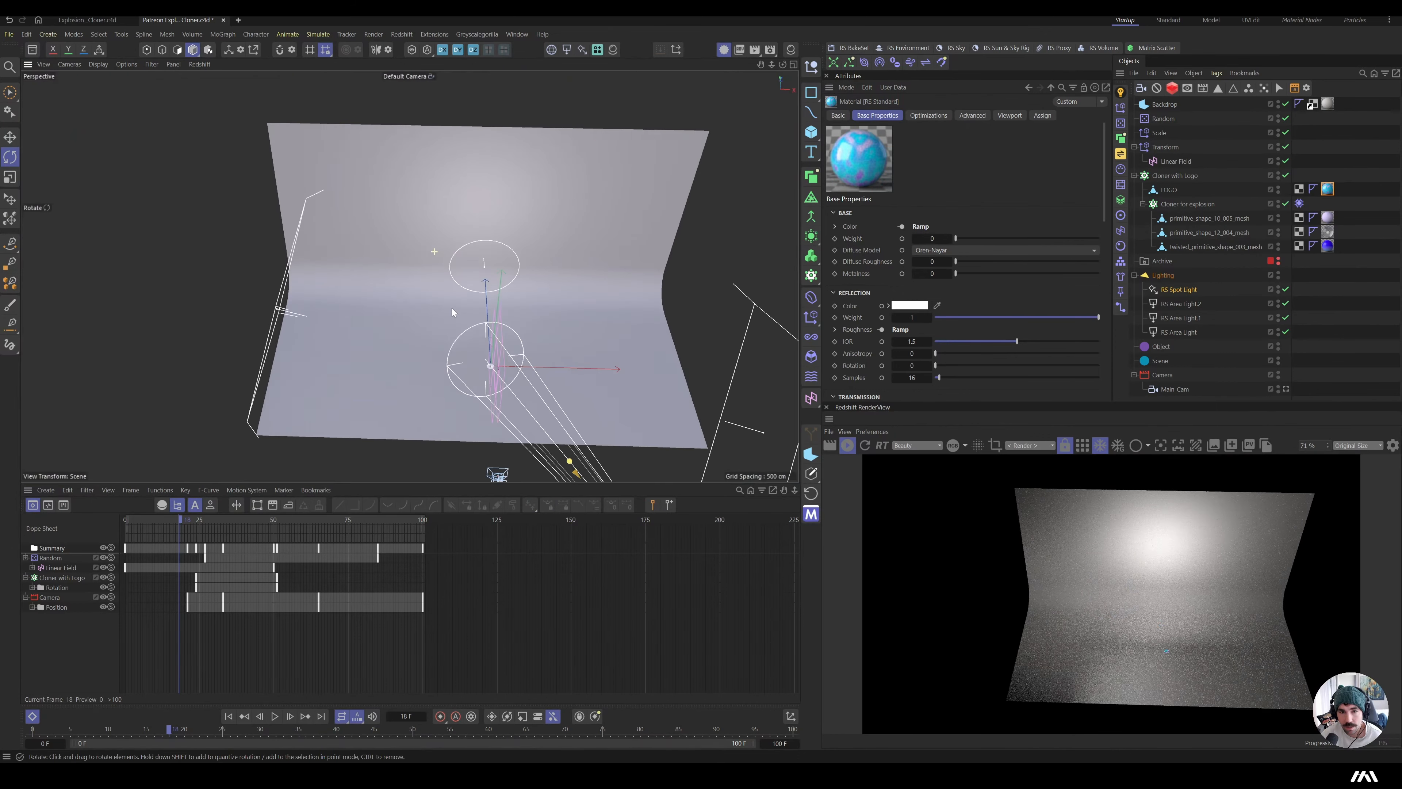
pyautogui.keyDown('alt'); pyautogui.moveTo(501, 372); pyautogui.dragTo(713, 400, button='right'); pyautogui.keyUp('alt')
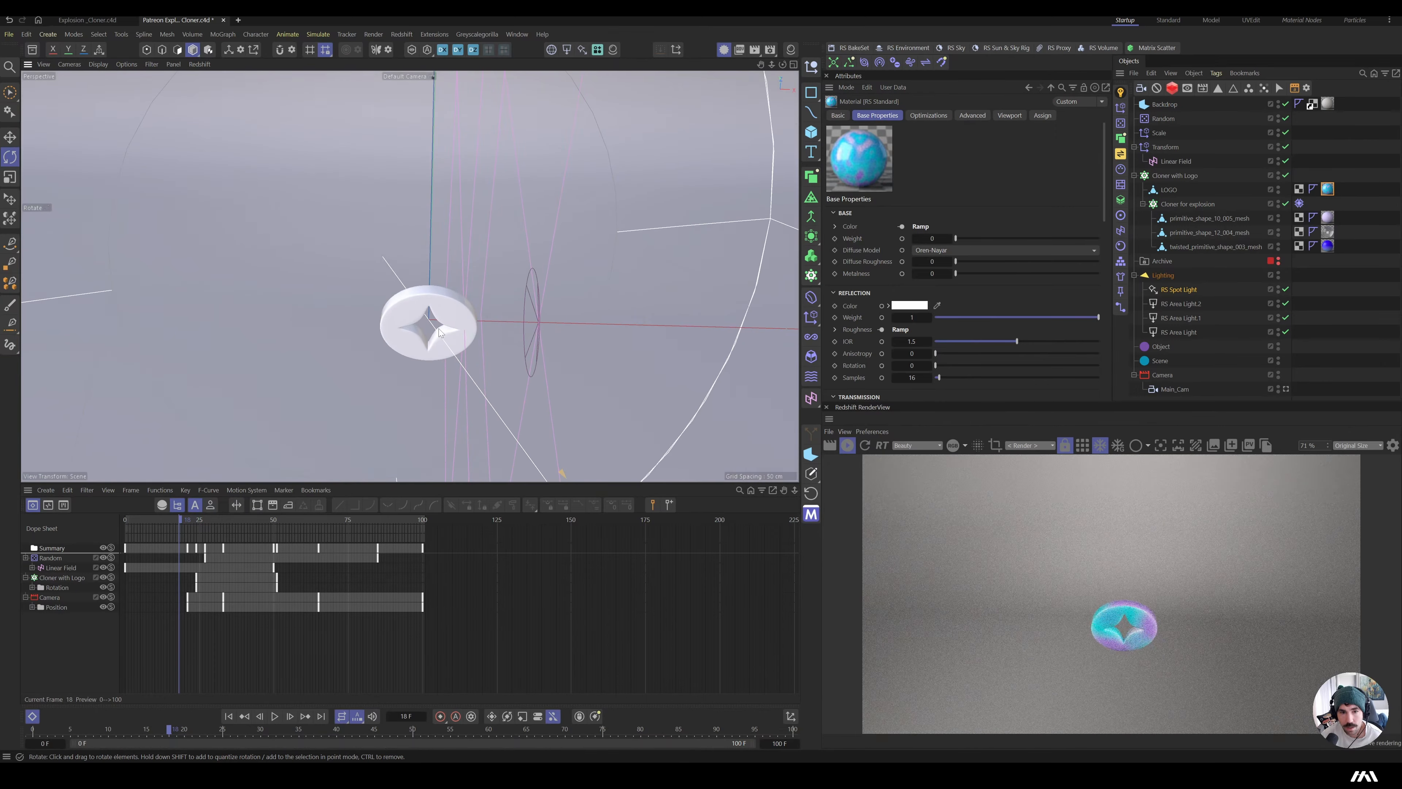
pyautogui.keyDown('alt'); pyautogui.moveTo(439, 326); pyautogui.dragTo(406, 248); pyautogui.keyUp('alt')
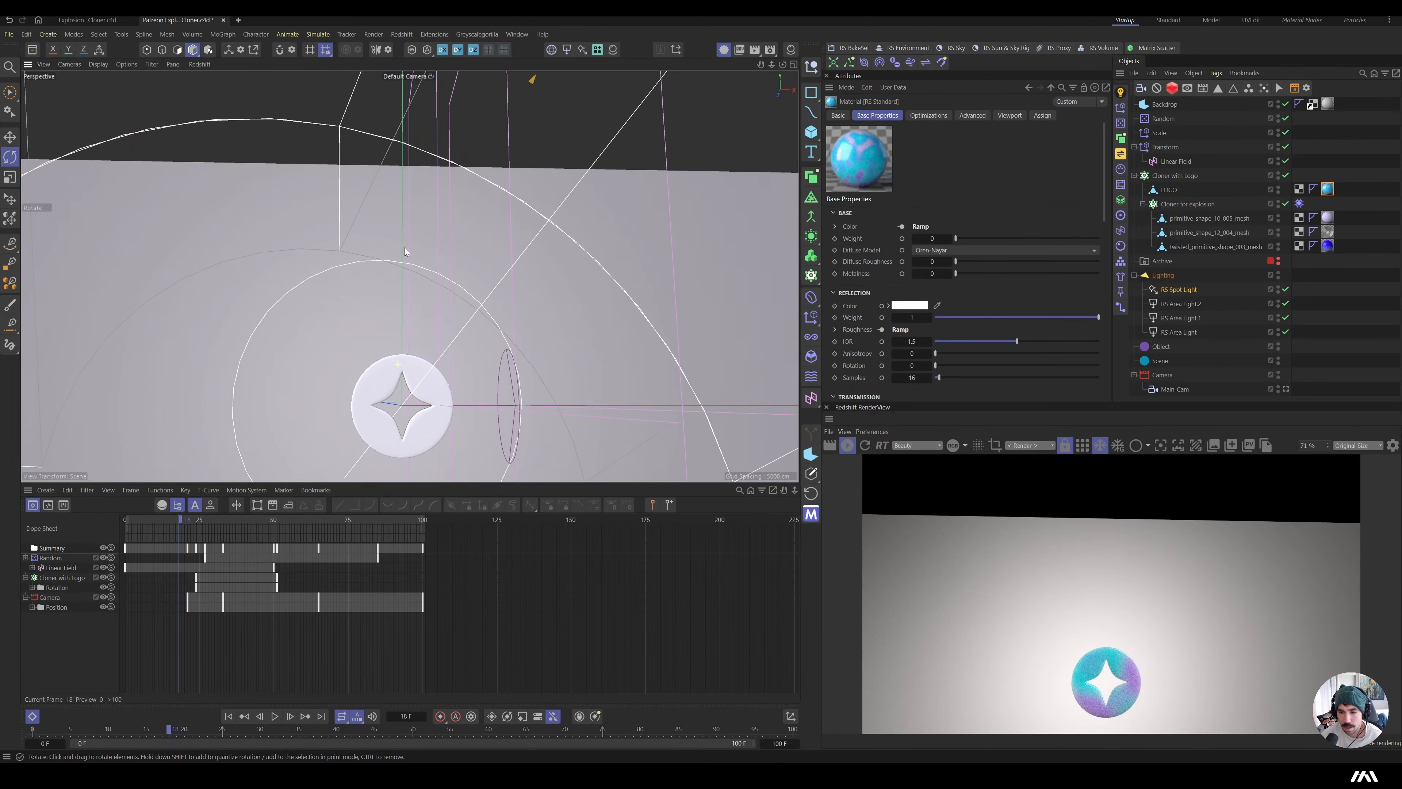
pyautogui.click(1287, 388)
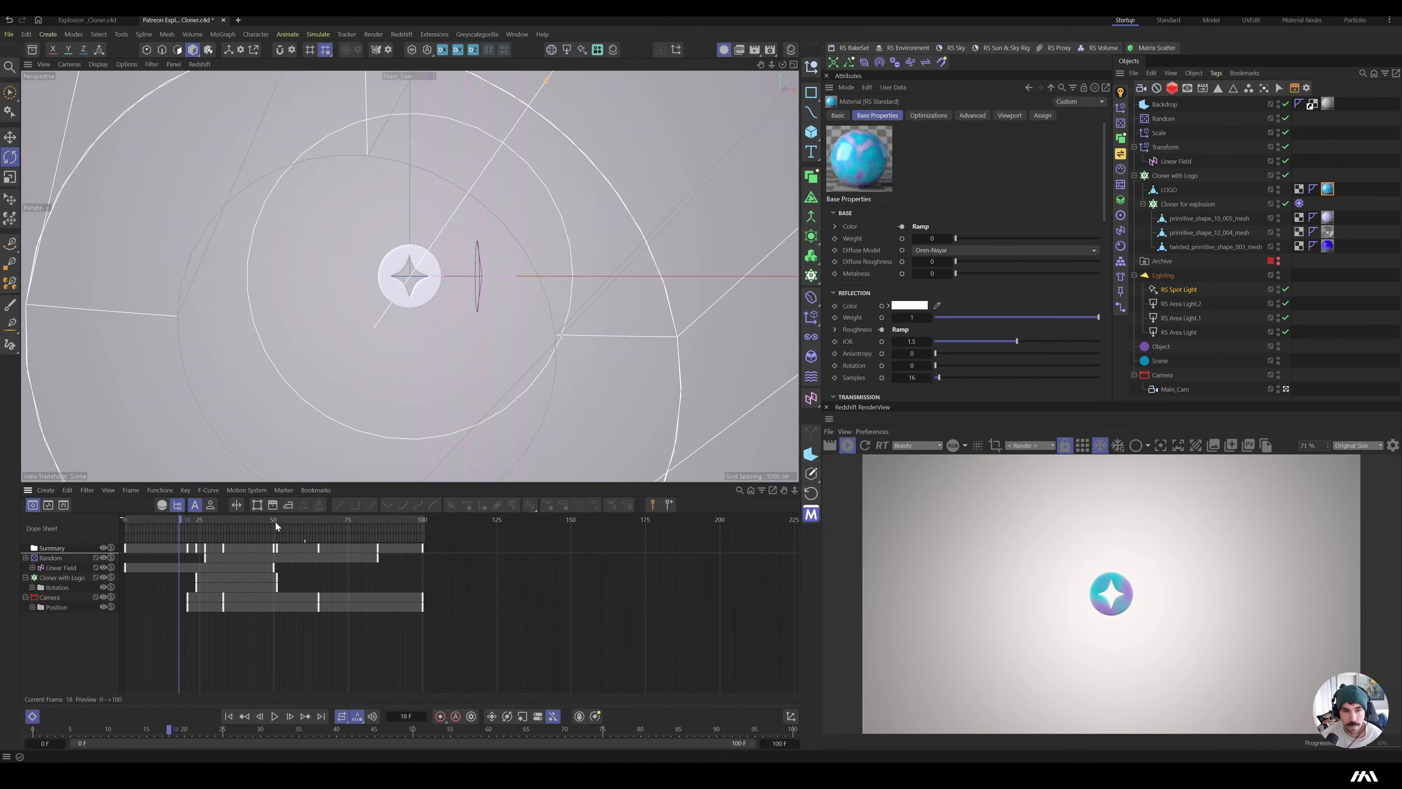
pyautogui.moveTo(276, 526); pyautogui.dragTo(179, 533)
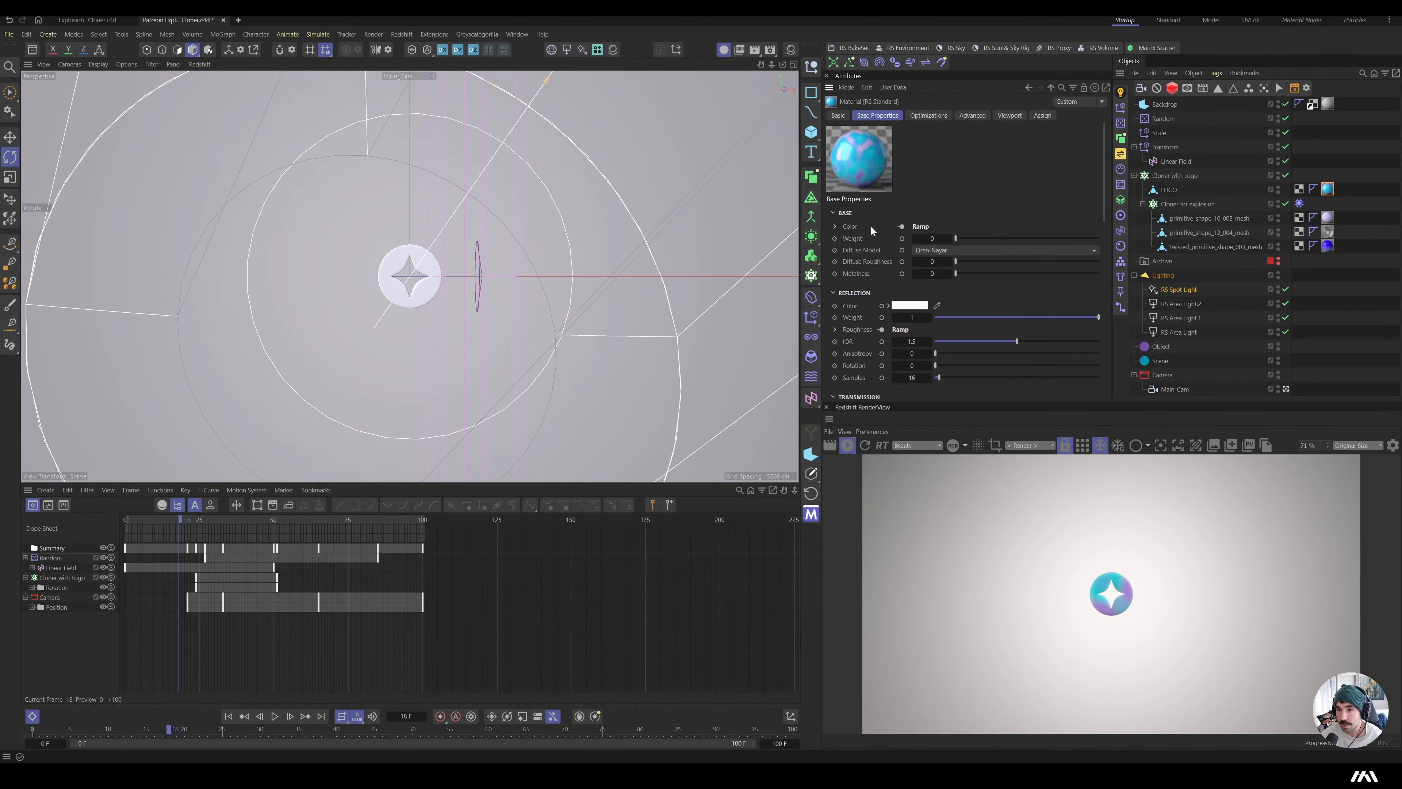
# - Recolor the LOGO material Ramp's cyan knot with the teal-green palette swatch, and scrub the timeline to check it
pyautogui.click(921, 227)
pyautogui.scroll(-3, 1032, 317)
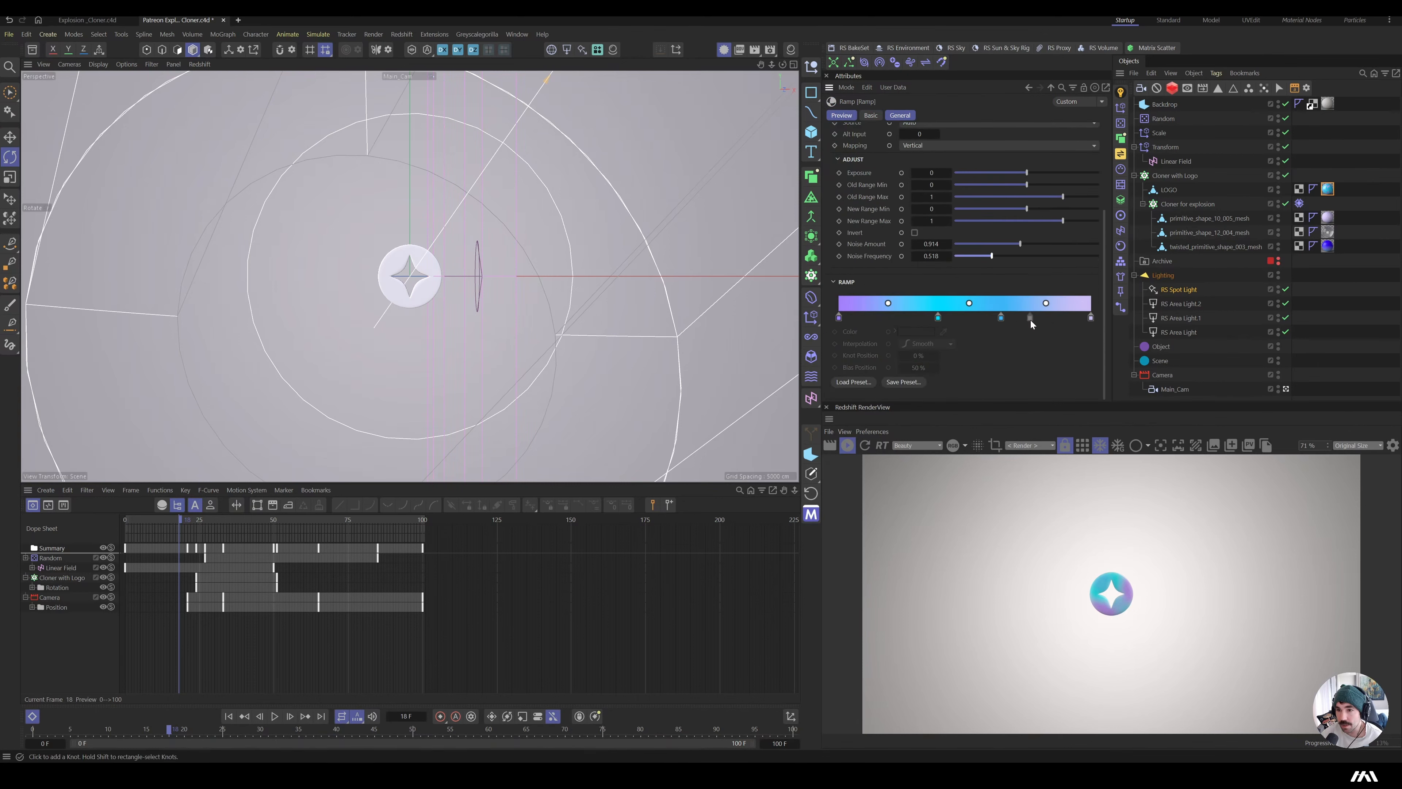
pyautogui.doubleClick(939, 323)
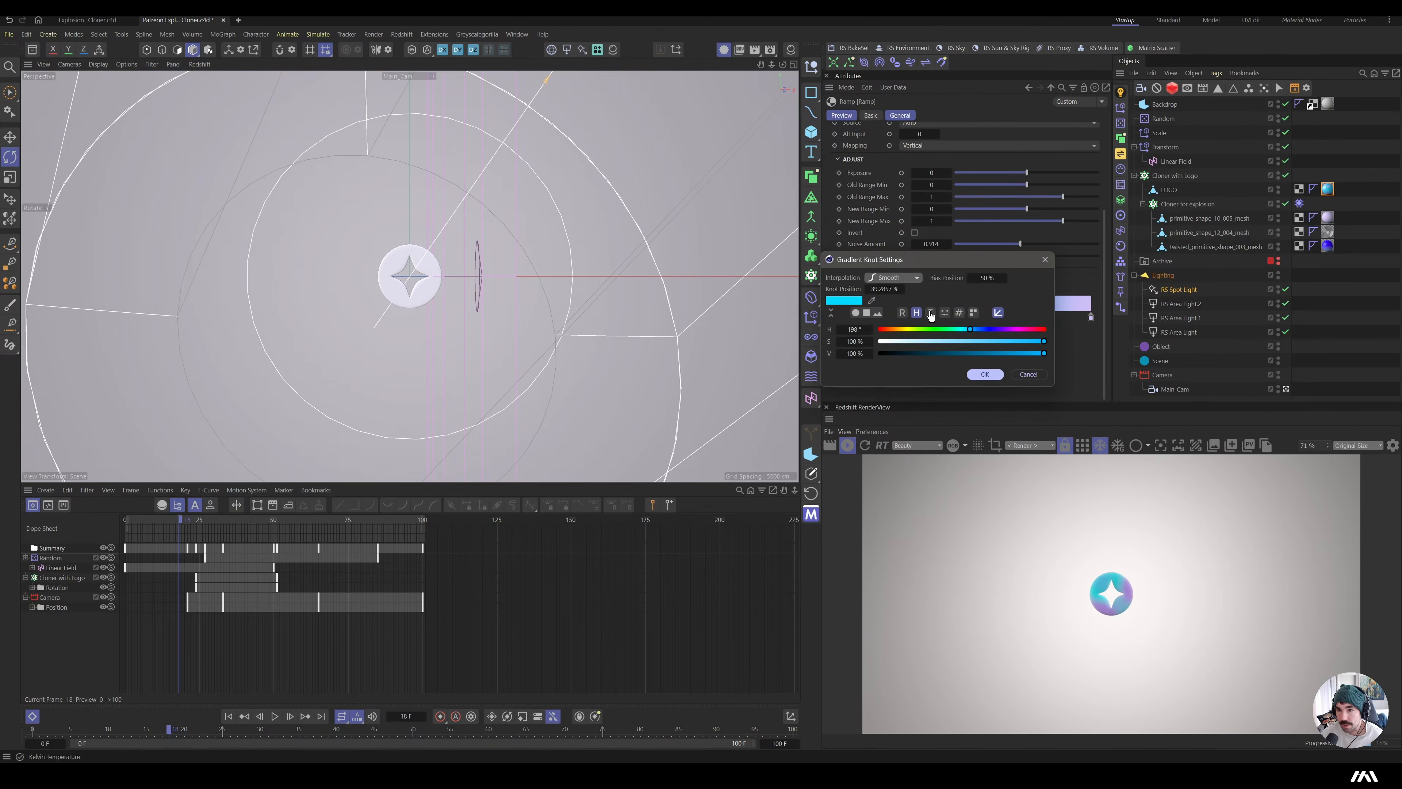
pyautogui.click(973, 314)
pyautogui.click(855, 356)
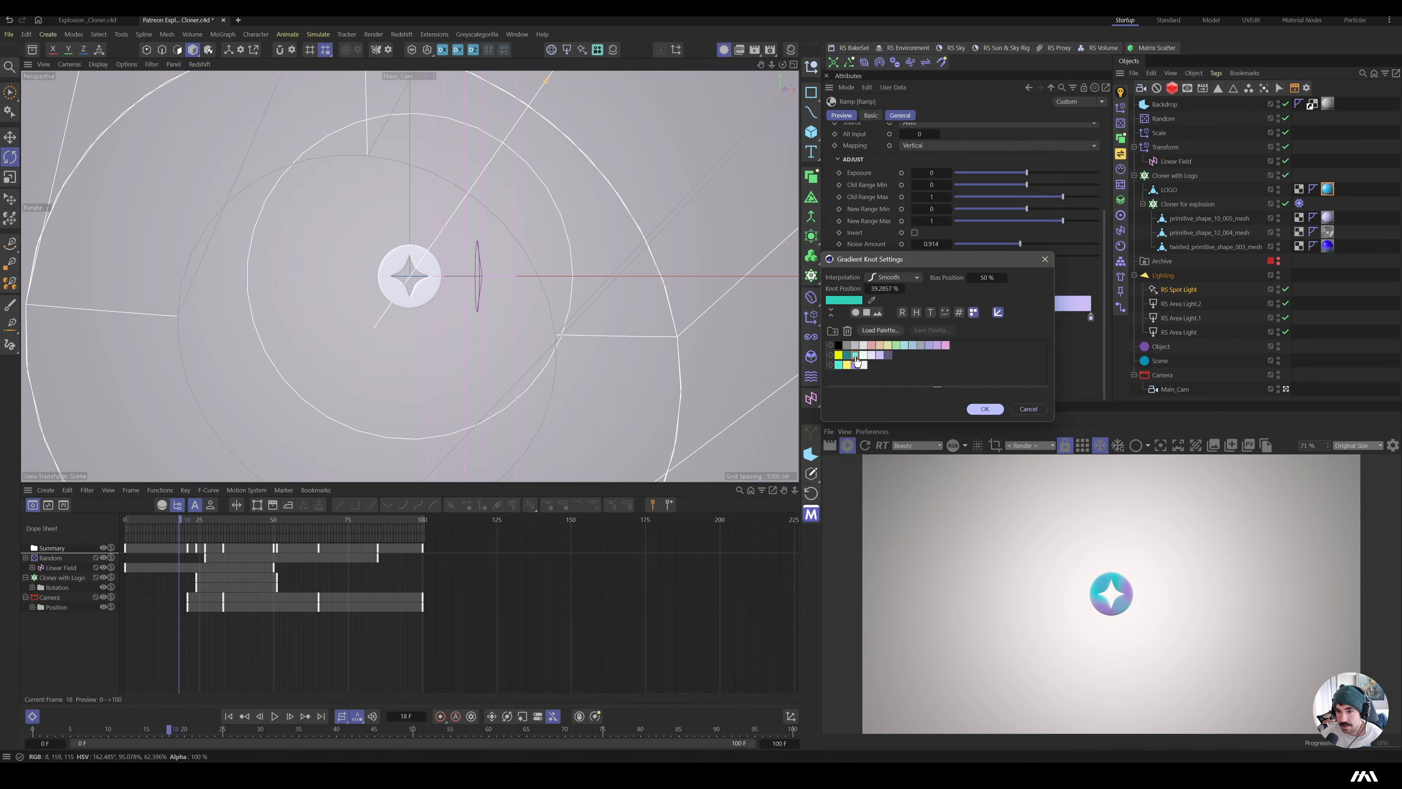
pyautogui.click(985, 408)
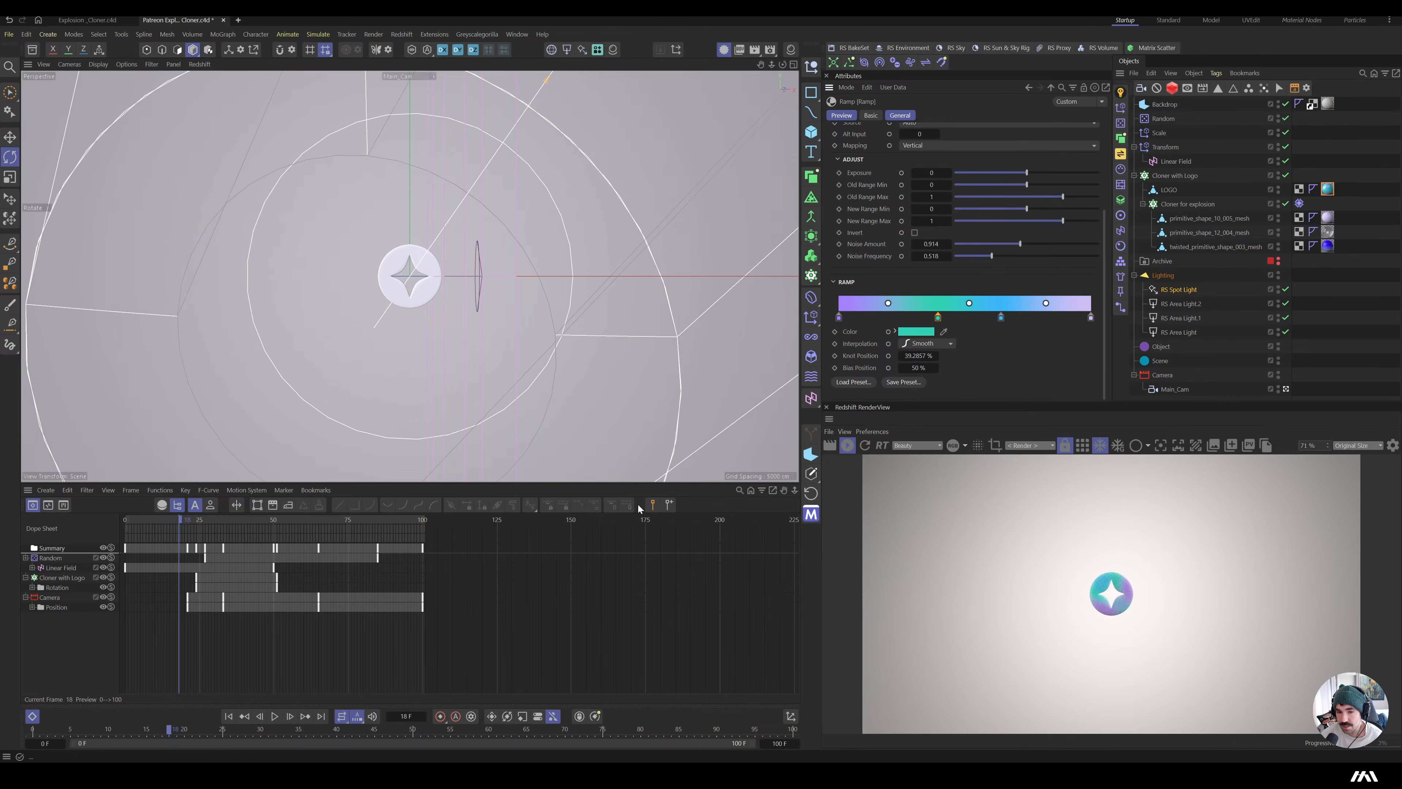
pyautogui.moveTo(319, 521); pyautogui.dragTo(169, 535)
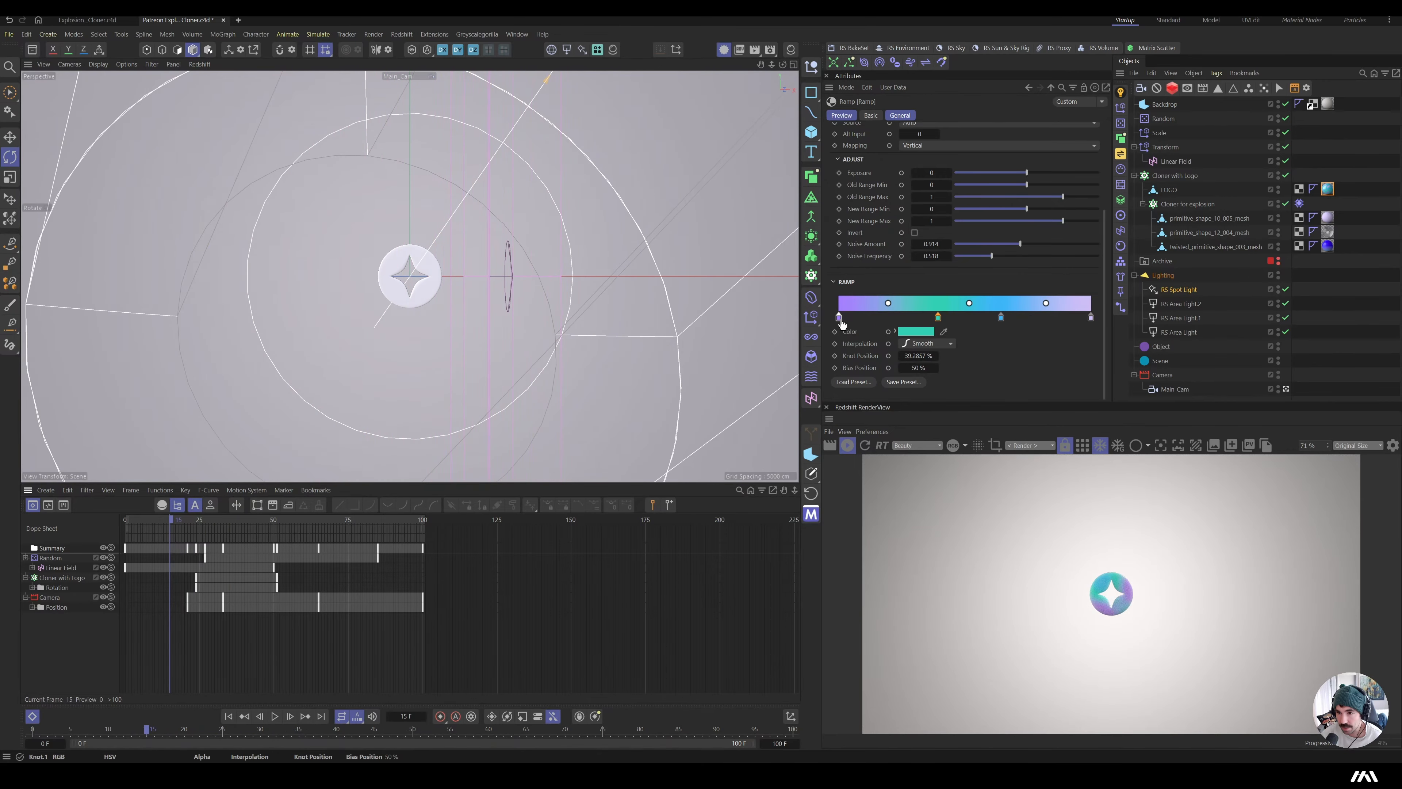
# - Move the Ramp's purple start knot to about 10%, raise its saturation to 95% and shift its hue slightly toward blue
pyautogui.moveTo(838, 317); pyautogui.dragTo(866, 318)
pyautogui.doubleClick(865, 318)
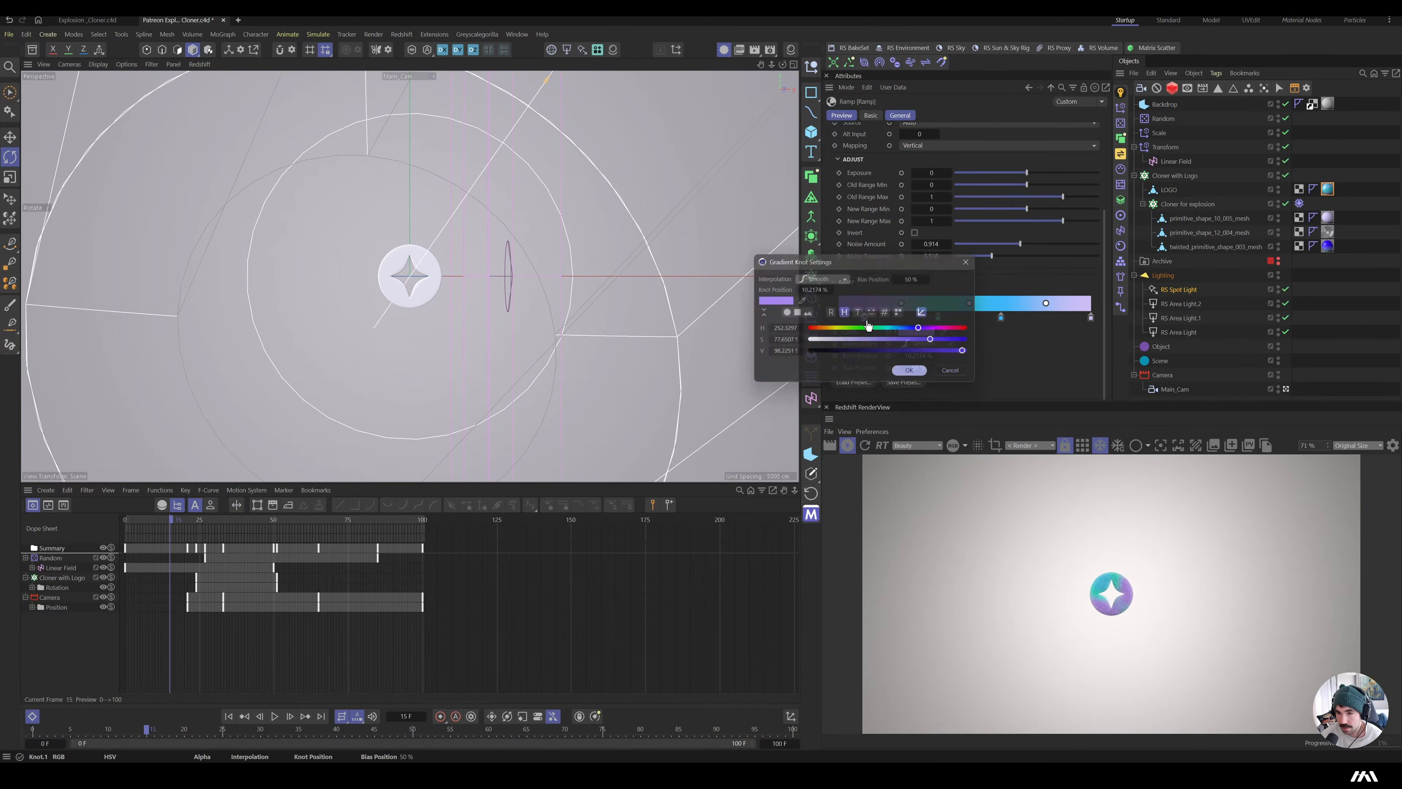
pyautogui.moveTo(943, 341); pyautogui.dragTo(965, 341)
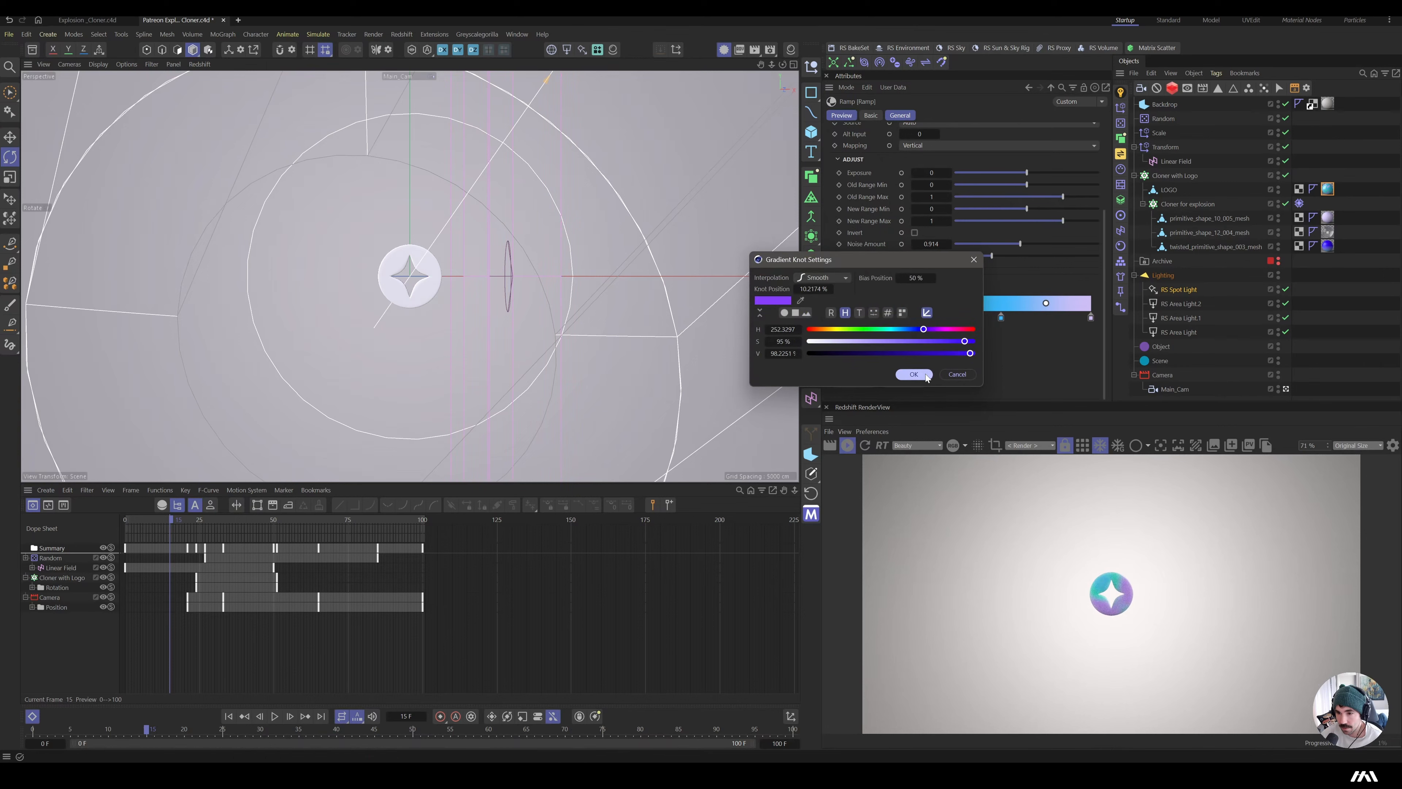
pyautogui.click(913, 374)
pyautogui.doubleClick(864, 318)
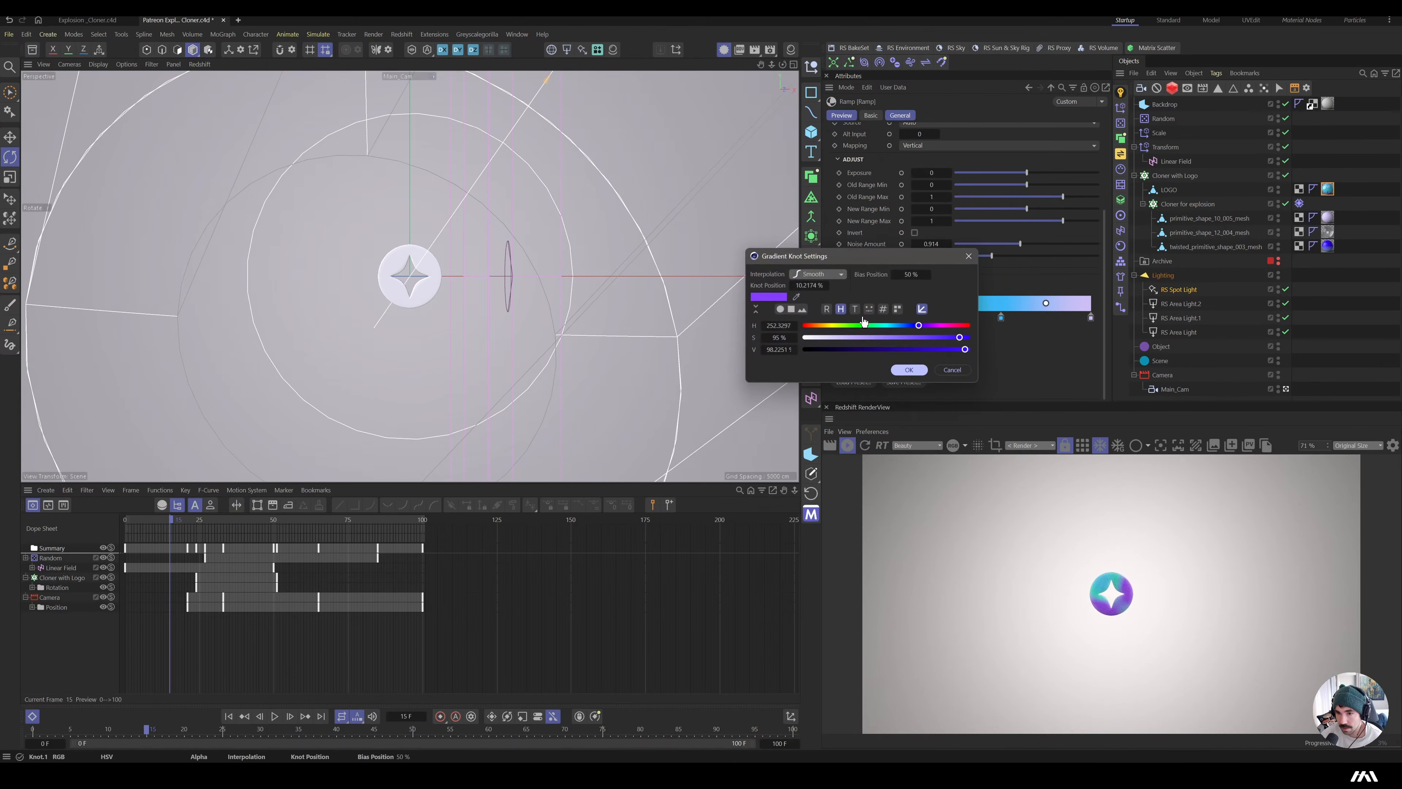
pyautogui.moveTo(919, 325); pyautogui.dragTo(915, 327)
pyautogui.click(909, 371)
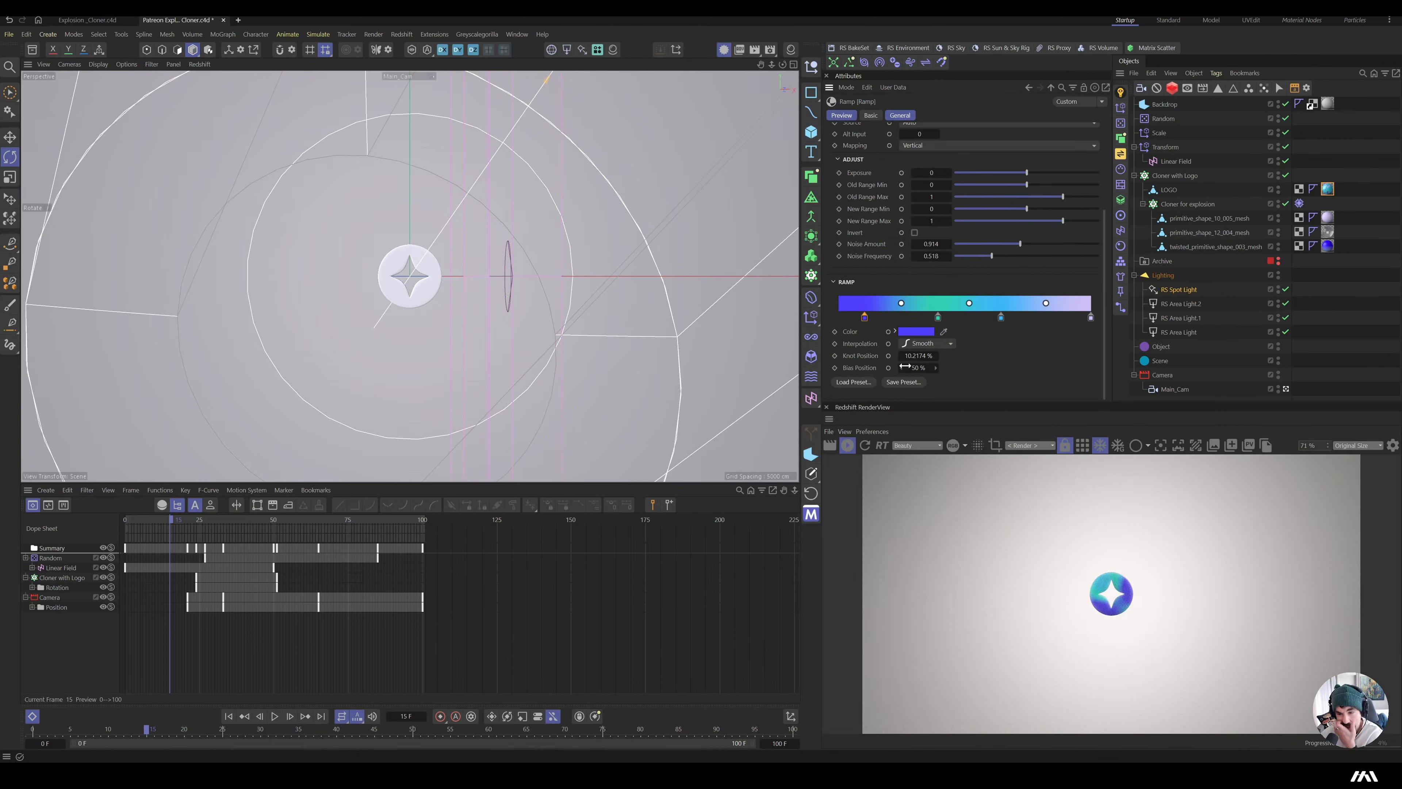
# - Set the Ramp's noise frequency to 0.336 and its noise amount to 0.592
pyautogui.moveTo(992, 255)
pyautogui.mouseDown()
pyautogui.moveTo(977, 256)
pyautogui.moveTo(989, 255)
pyautogui.mouseUp()
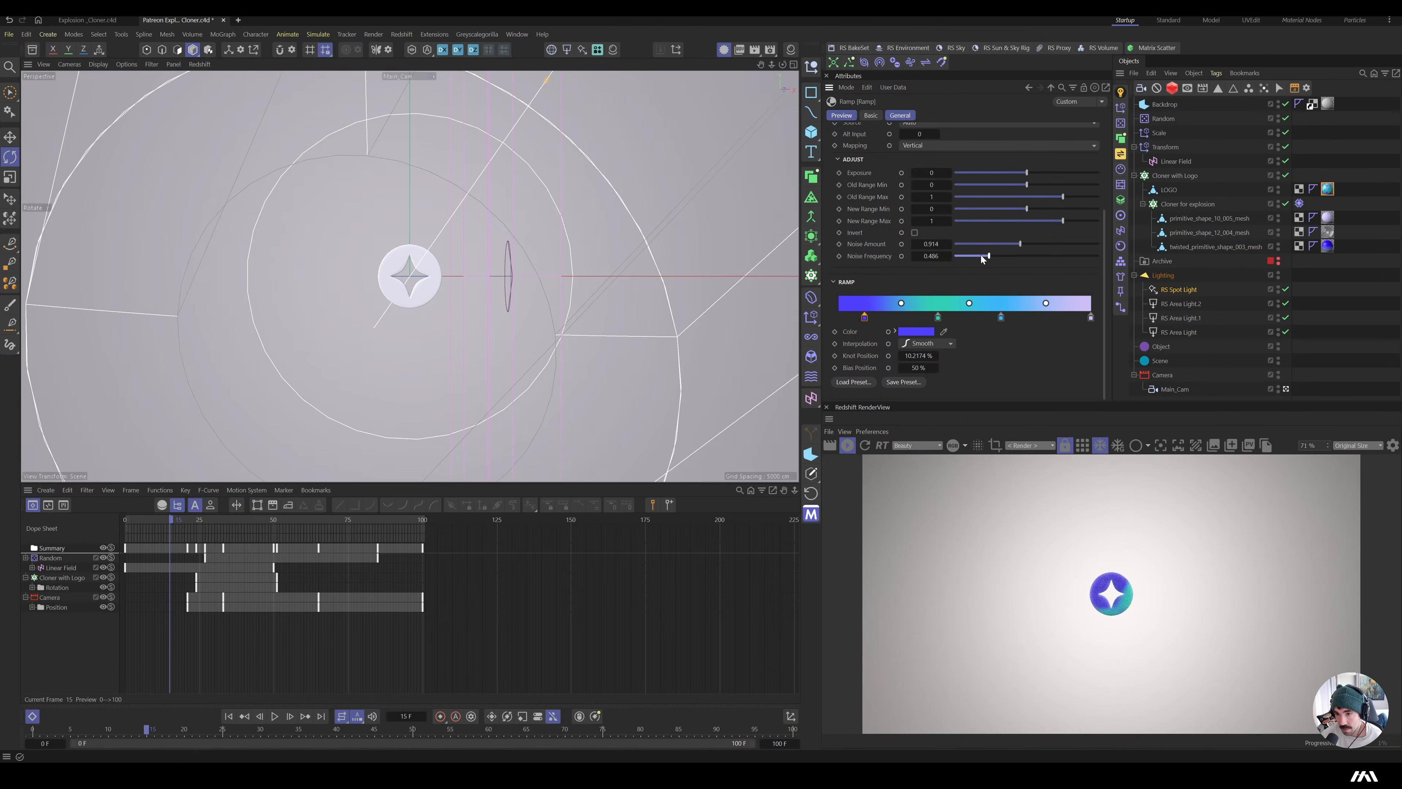
pyautogui.click(979, 257)
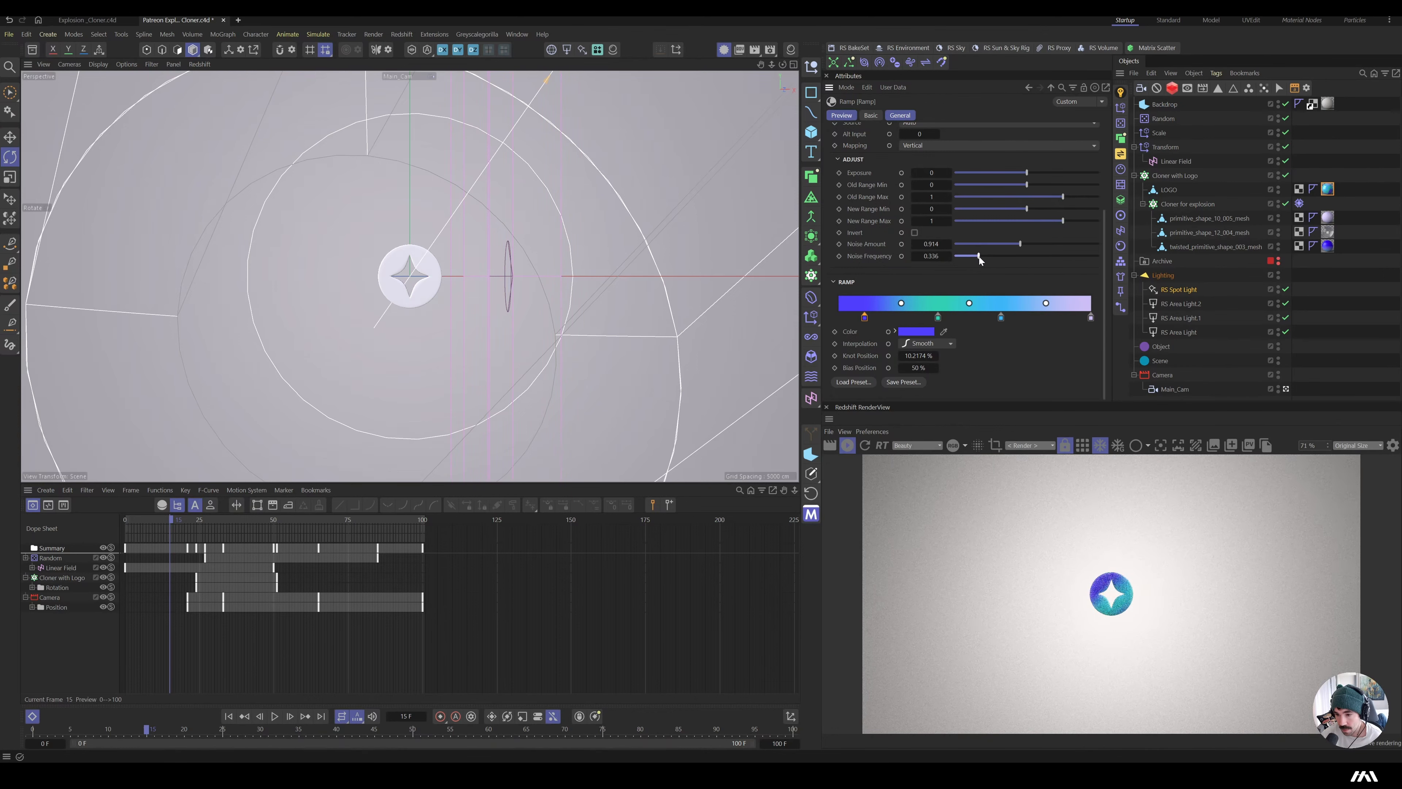
pyautogui.click(992, 243)
pyautogui.click(997, 244)
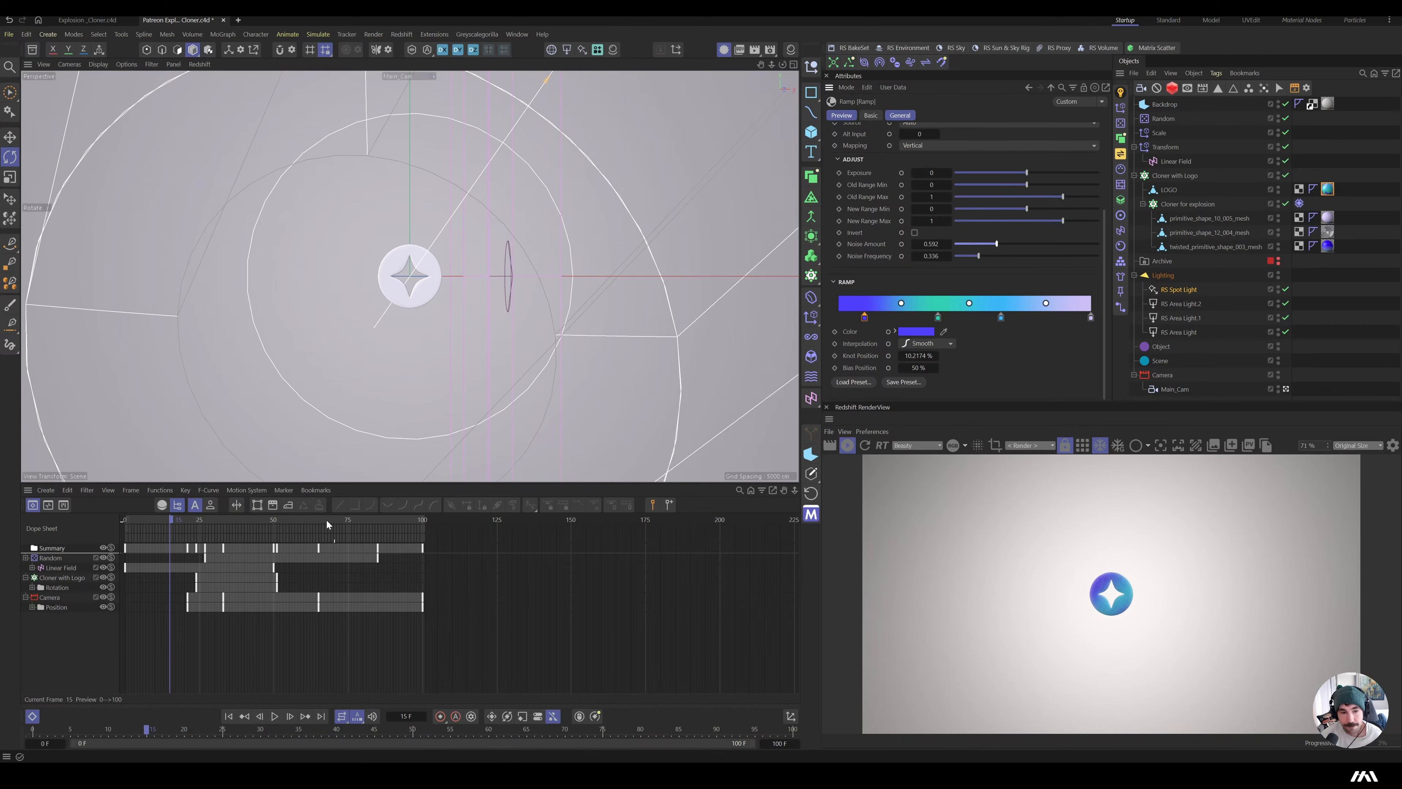
# - Play the animation and scrub through the explosion to frame 36 to review the colors and scaling
pyautogui.moveTo(194, 523); pyautogui.dragTo(90, 522)
pyautogui.press('F8')
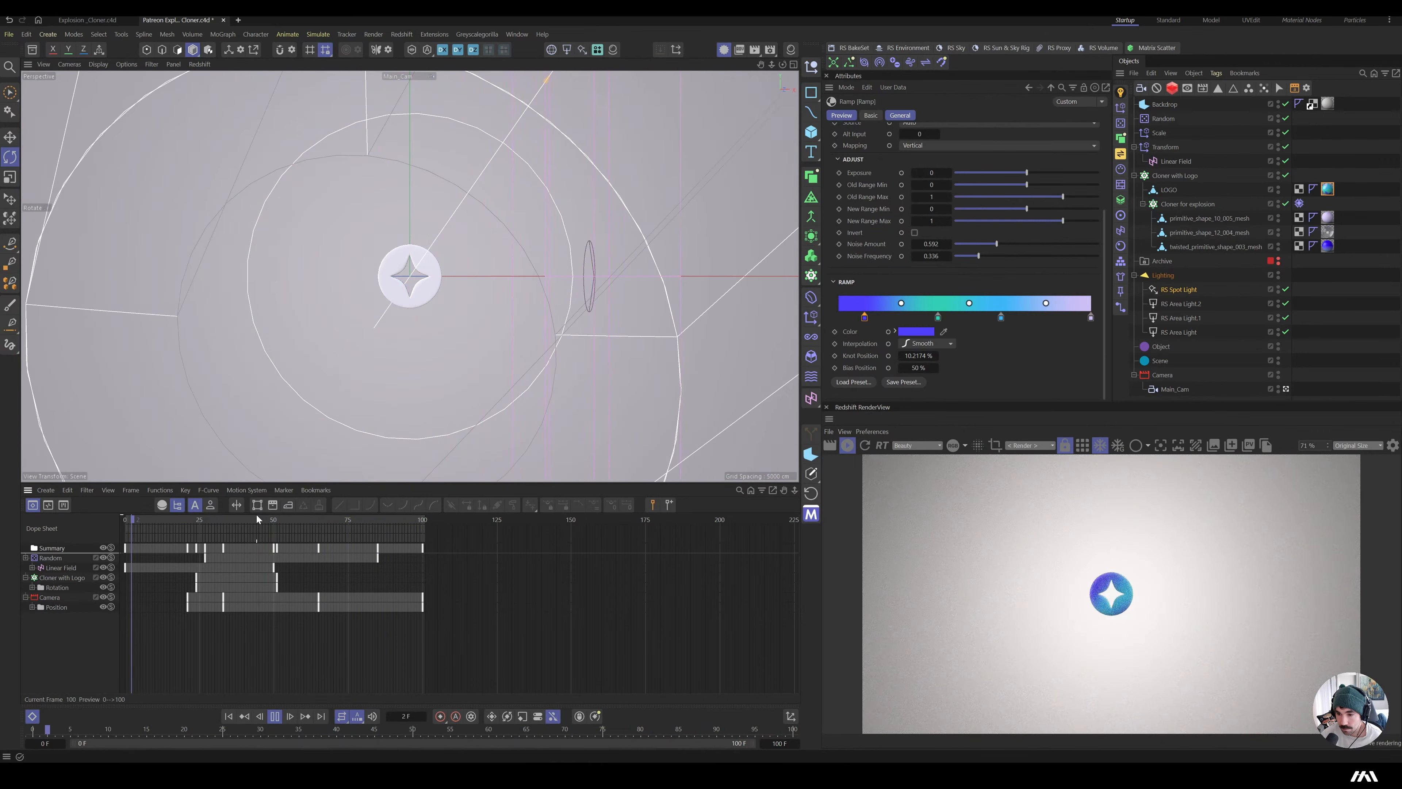
pyautogui.press('space')
pyautogui.moveTo(297, 520); pyautogui.dragTo(233, 581)
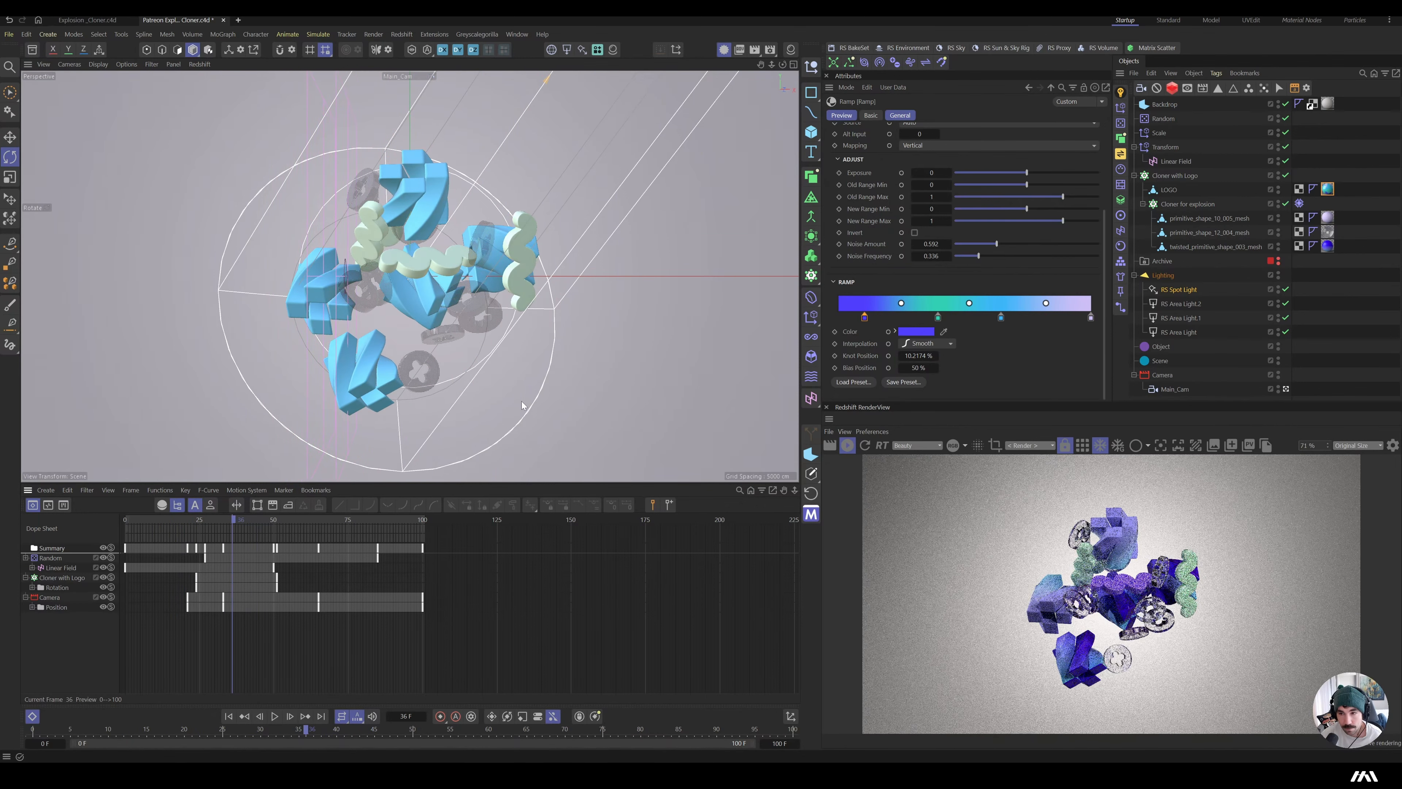
# - Delete the shared Linear Field from the Scale effector's field list
pyautogui.click(1160, 132)
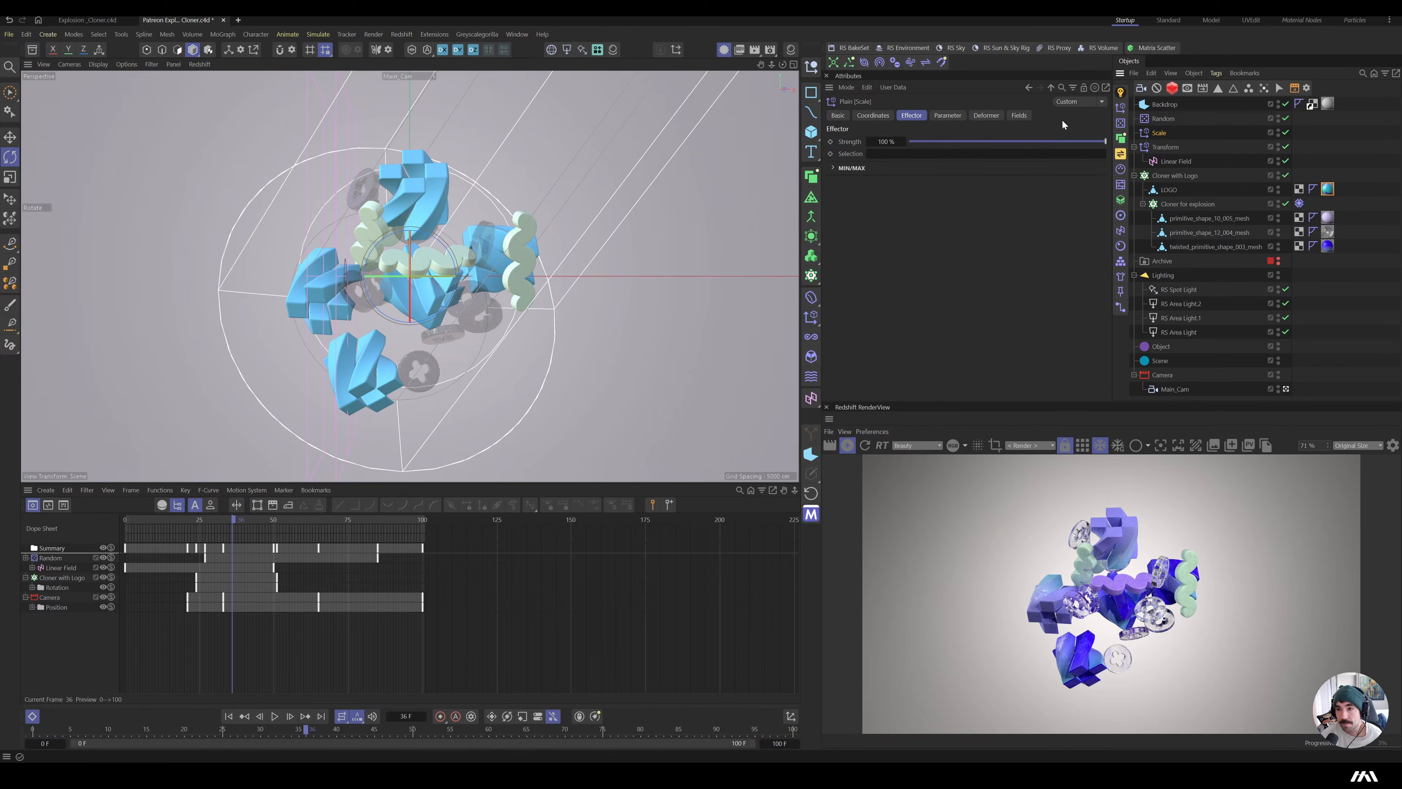
pyautogui.click(1018, 115)
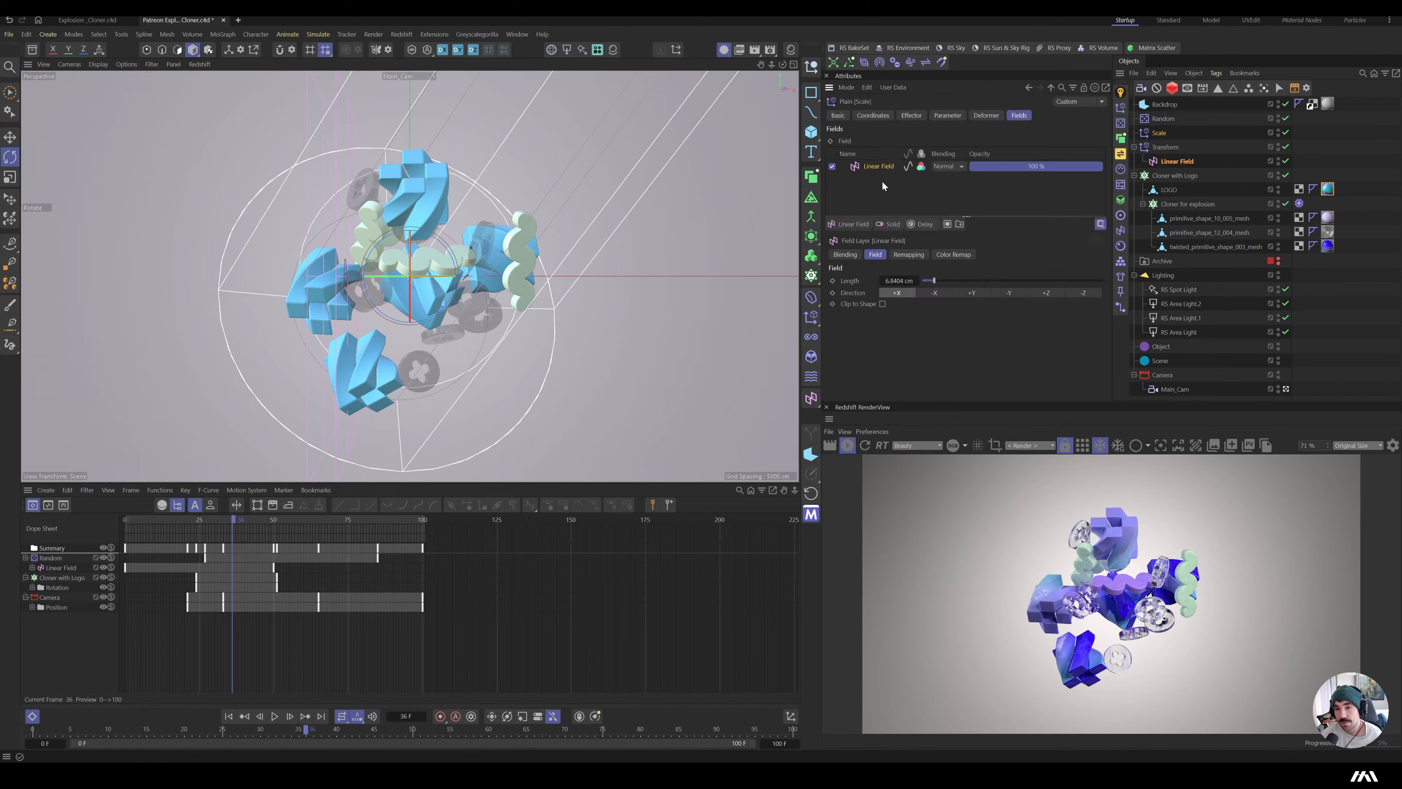
pyautogui.click(887, 167)
pyautogui.press('Delete')
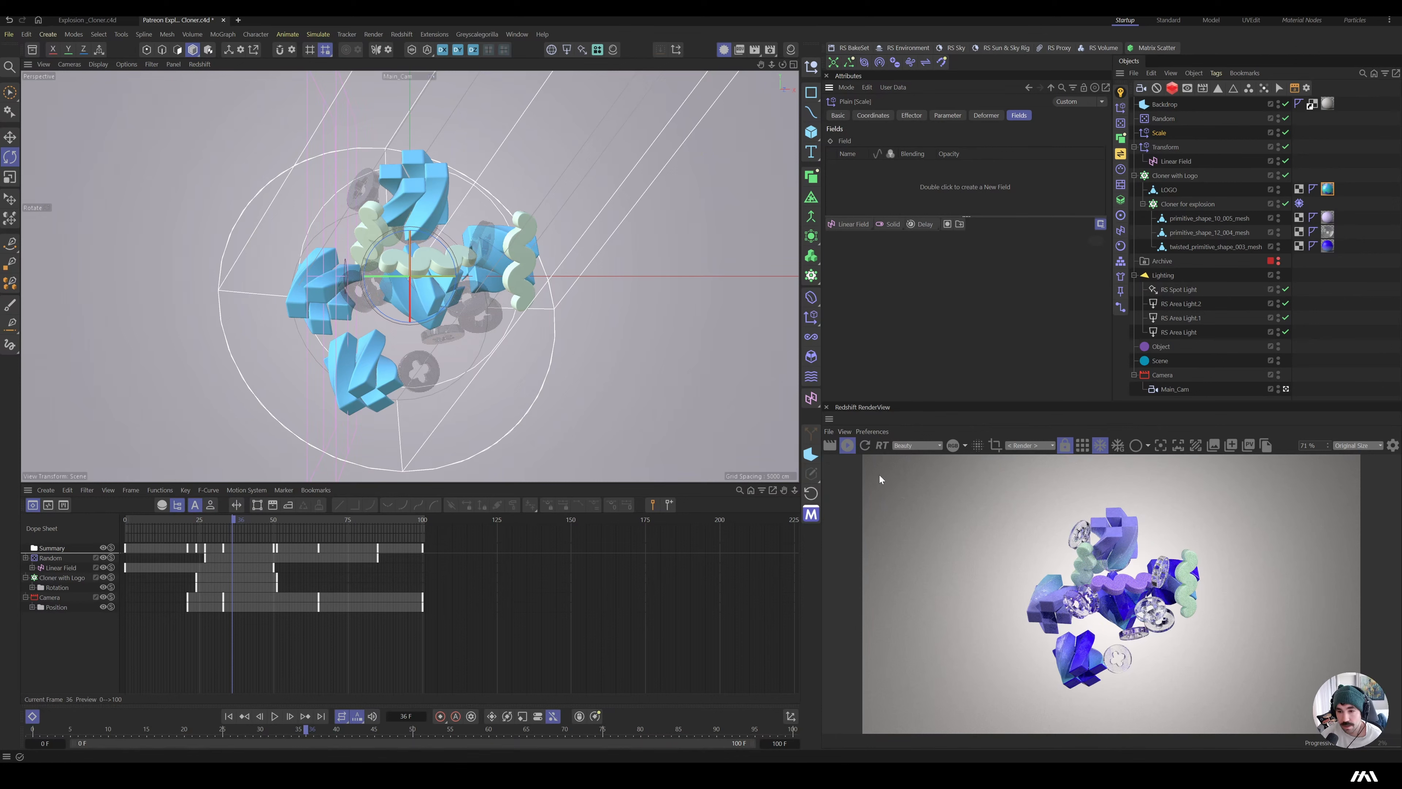
# - Add a new Linear Field to the Scale effector and shorten its length to about 25.8 cm
pyautogui.click(1166, 164)
pyautogui.click(1160, 136)
pyautogui.click(859, 224)
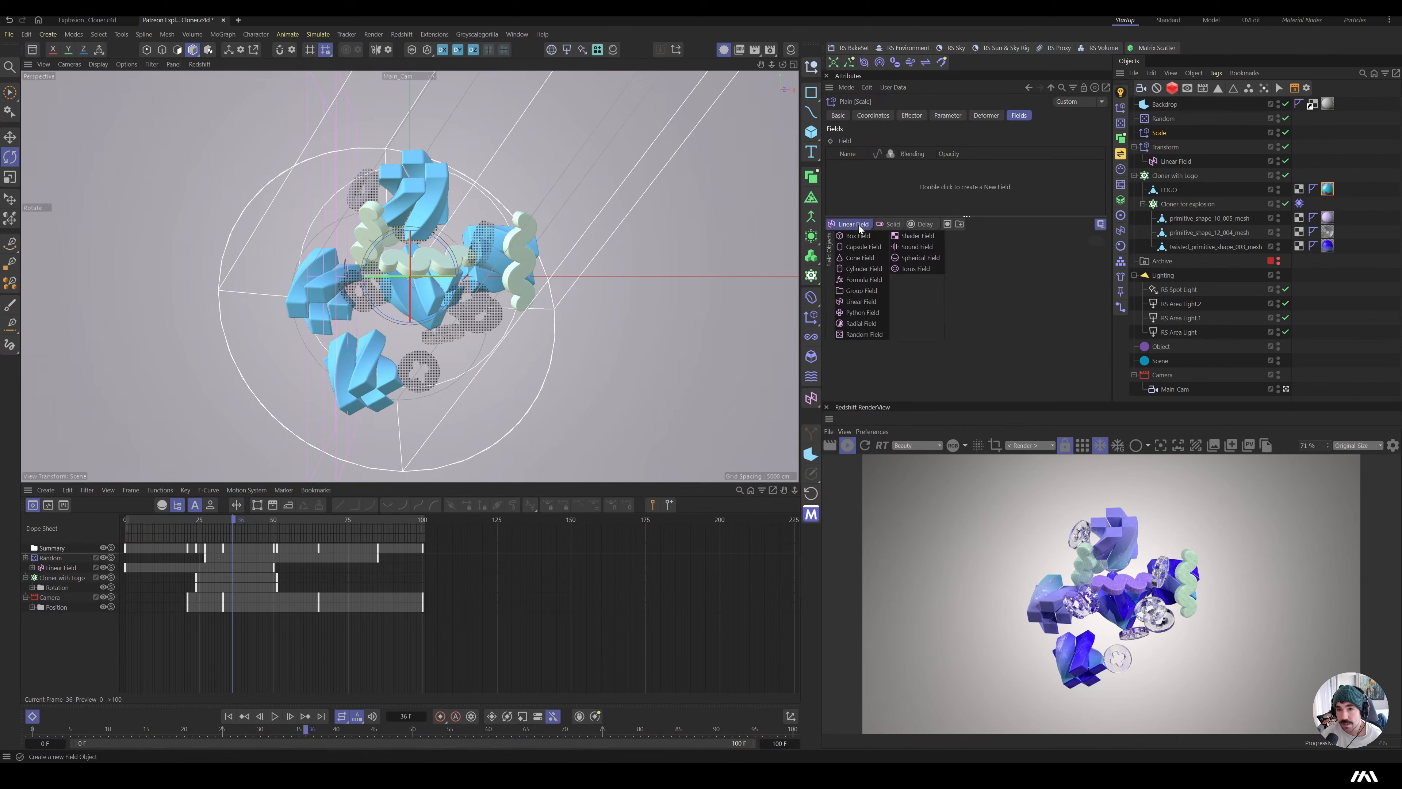
pyautogui.click(875, 303)
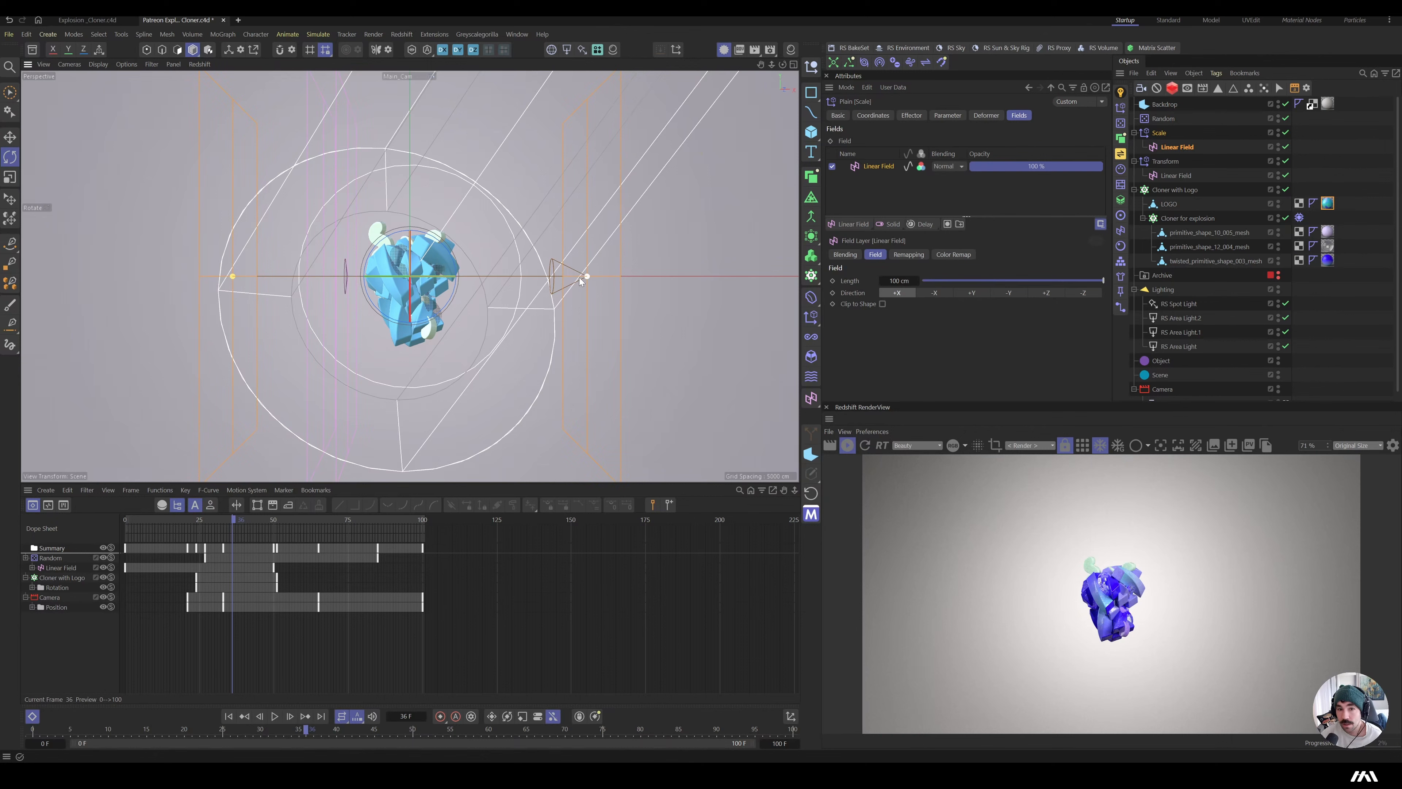
pyautogui.moveTo(586, 276); pyautogui.dragTo(446, 280)
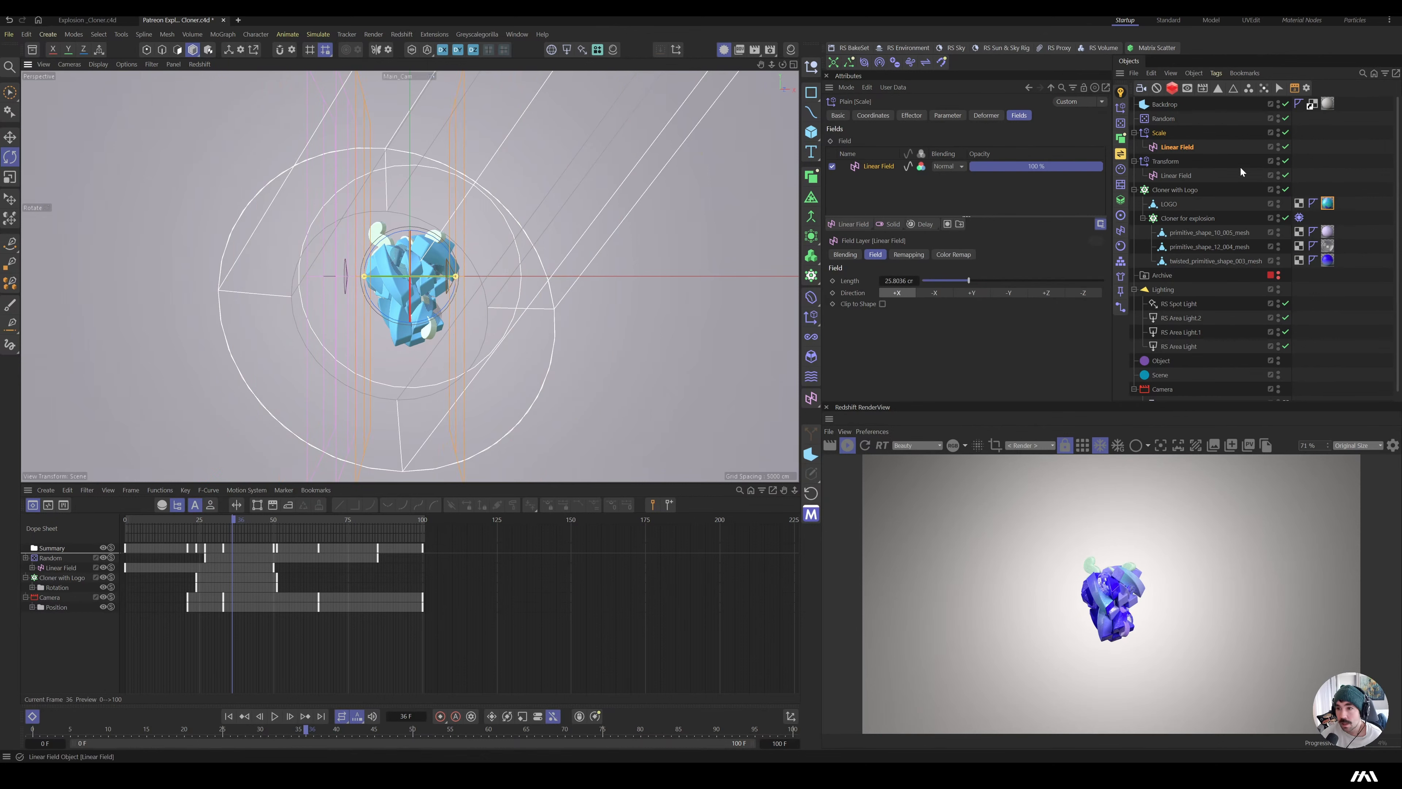
# - Nest the Scale effector's Linear Field under the Transform effector's Linear Field and return to frame 0
pyautogui.click(1173, 173)
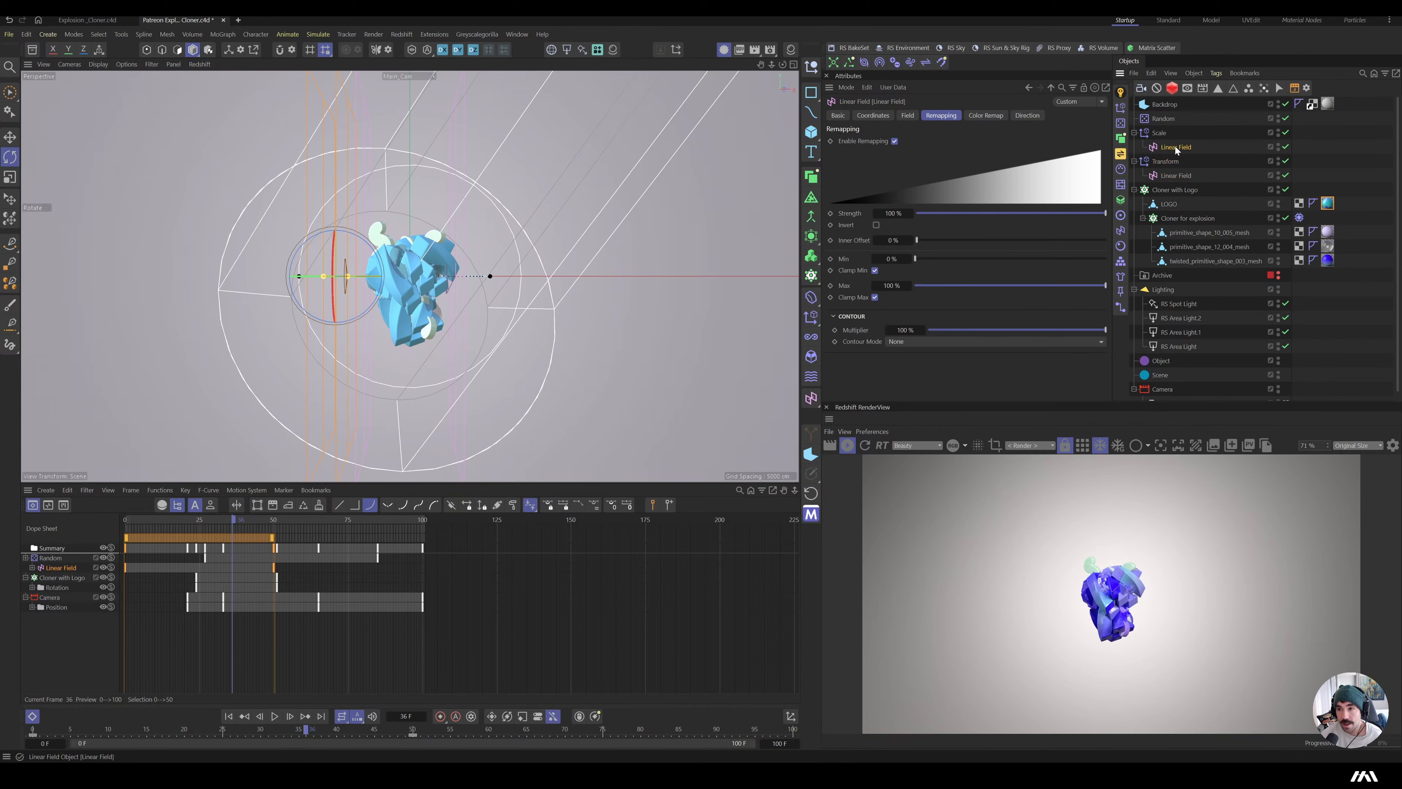
pyautogui.moveTo(1175, 145); pyautogui.dragTo(1178, 177)
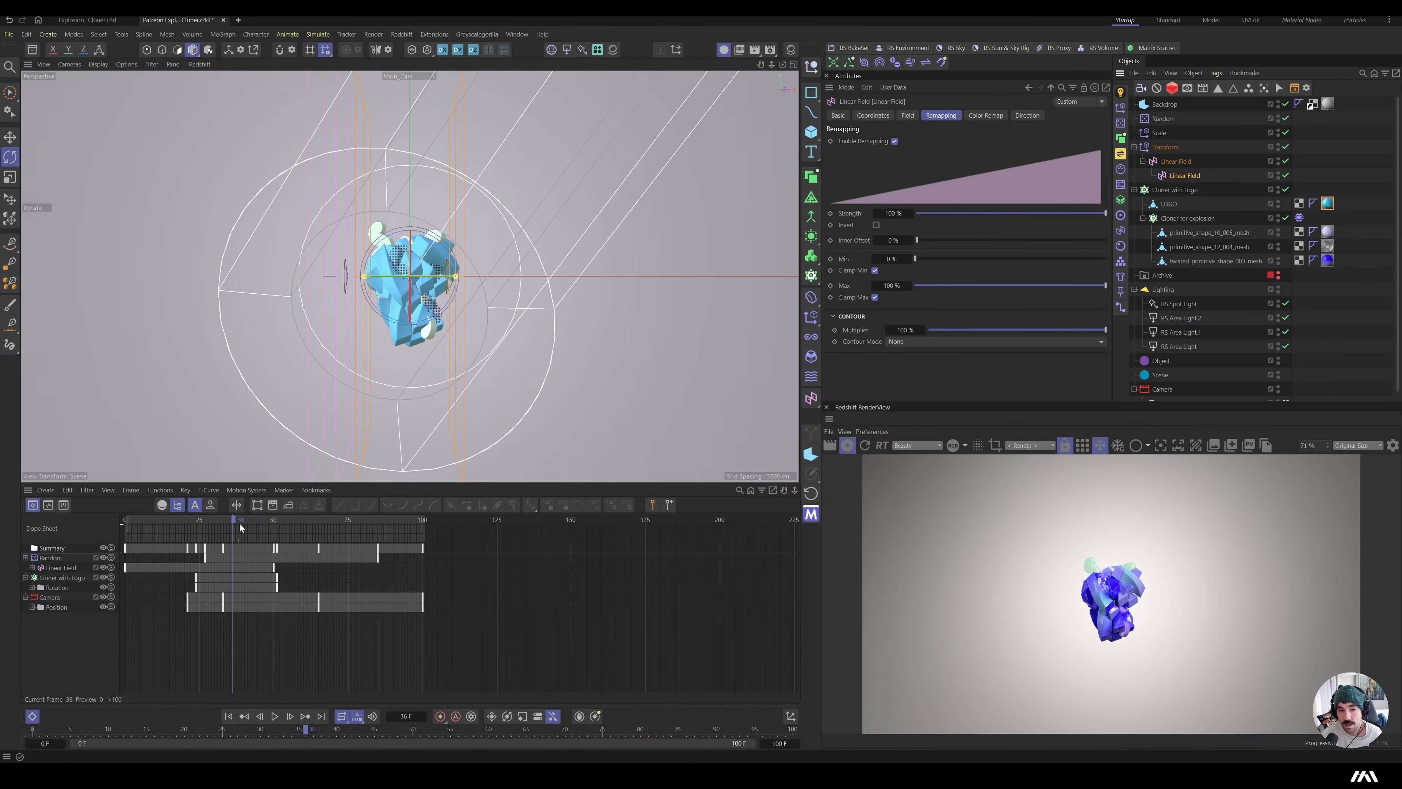
pyautogui.moveTo(236, 521); pyautogui.dragTo(195, 534)
pyautogui.moveTo(179, 540); pyautogui.dragTo(126, 550)
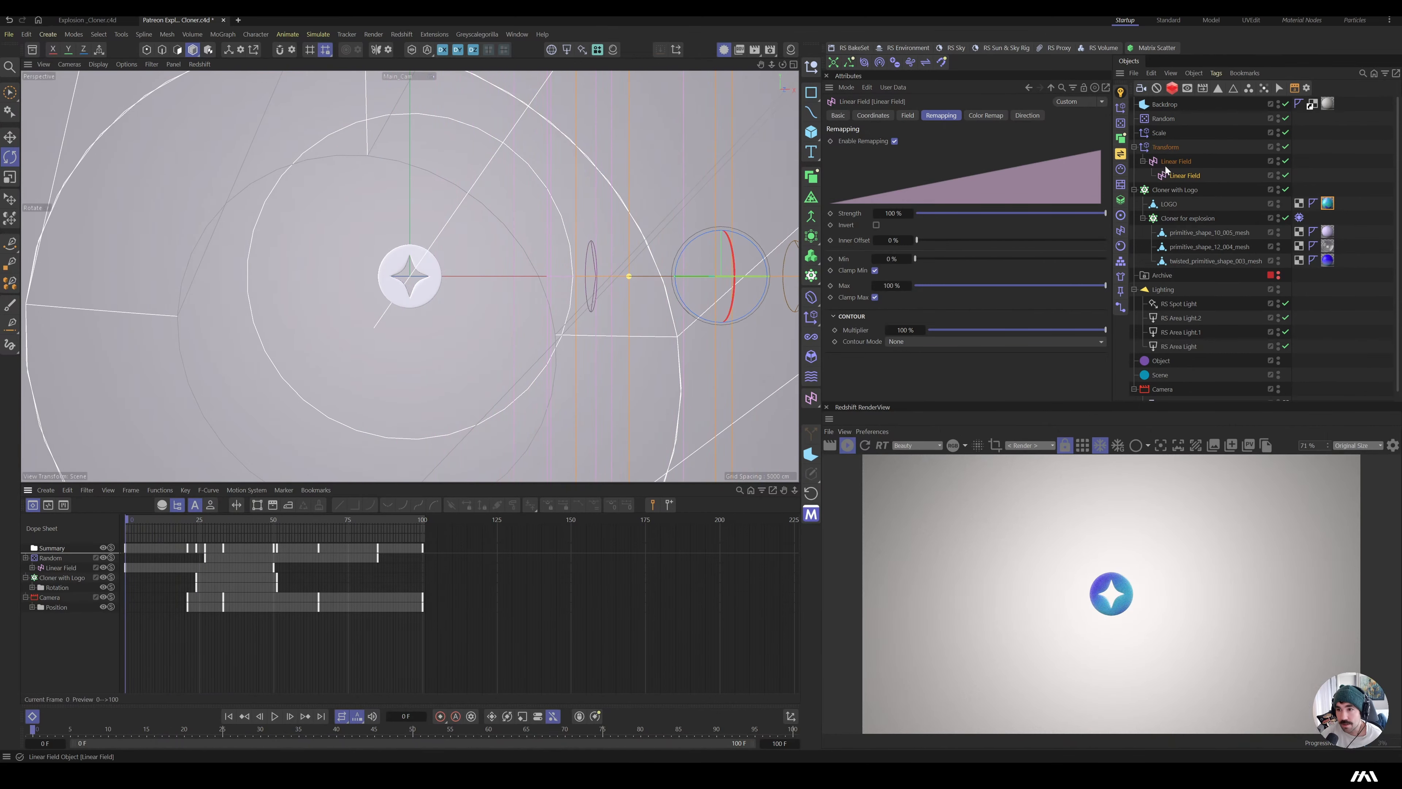
# - Reposition the nested Linear Field along its X axis to align the scaling with the parent field, checking it at frames 1 and 27
pyautogui.press('e')
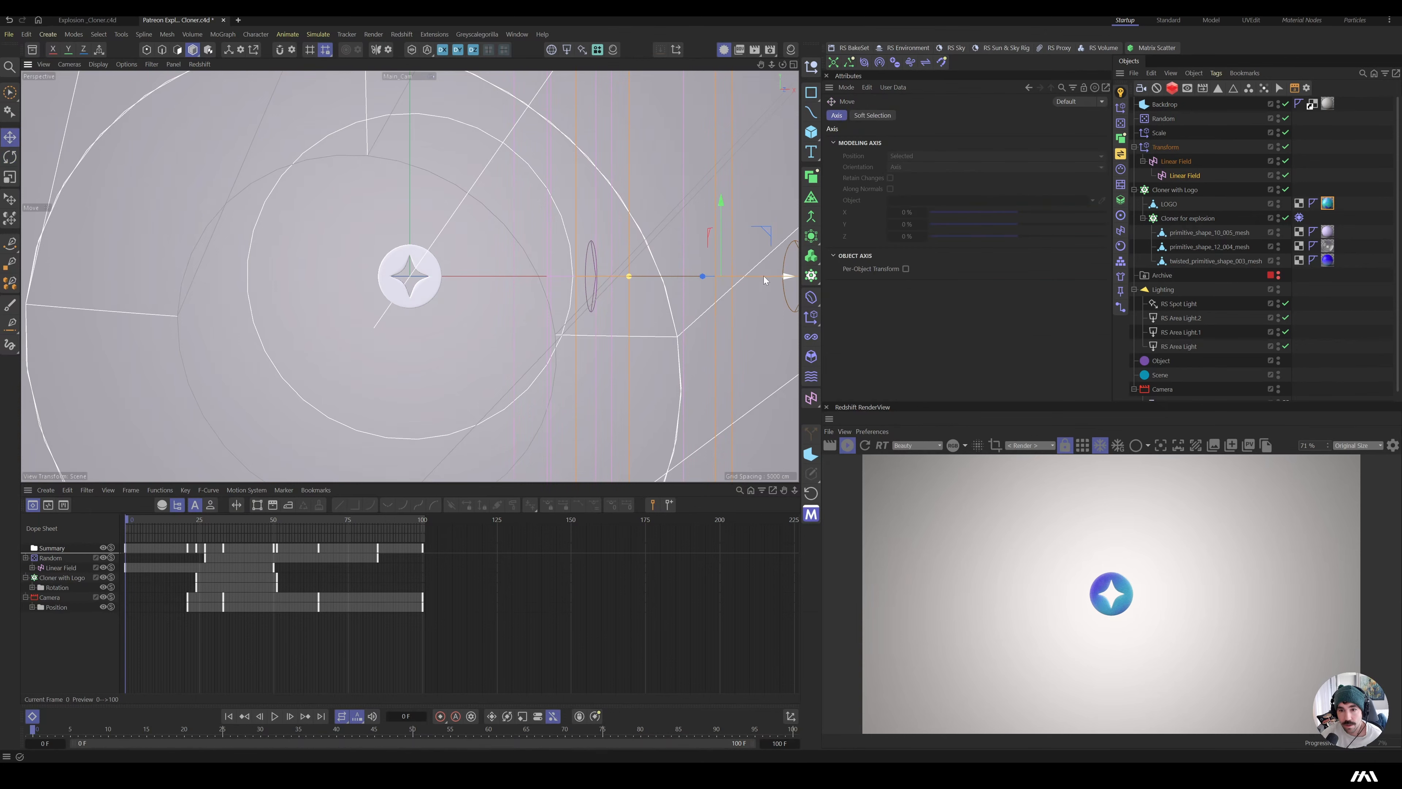
pyautogui.moveTo(783, 277); pyautogui.dragTo(348, 319)
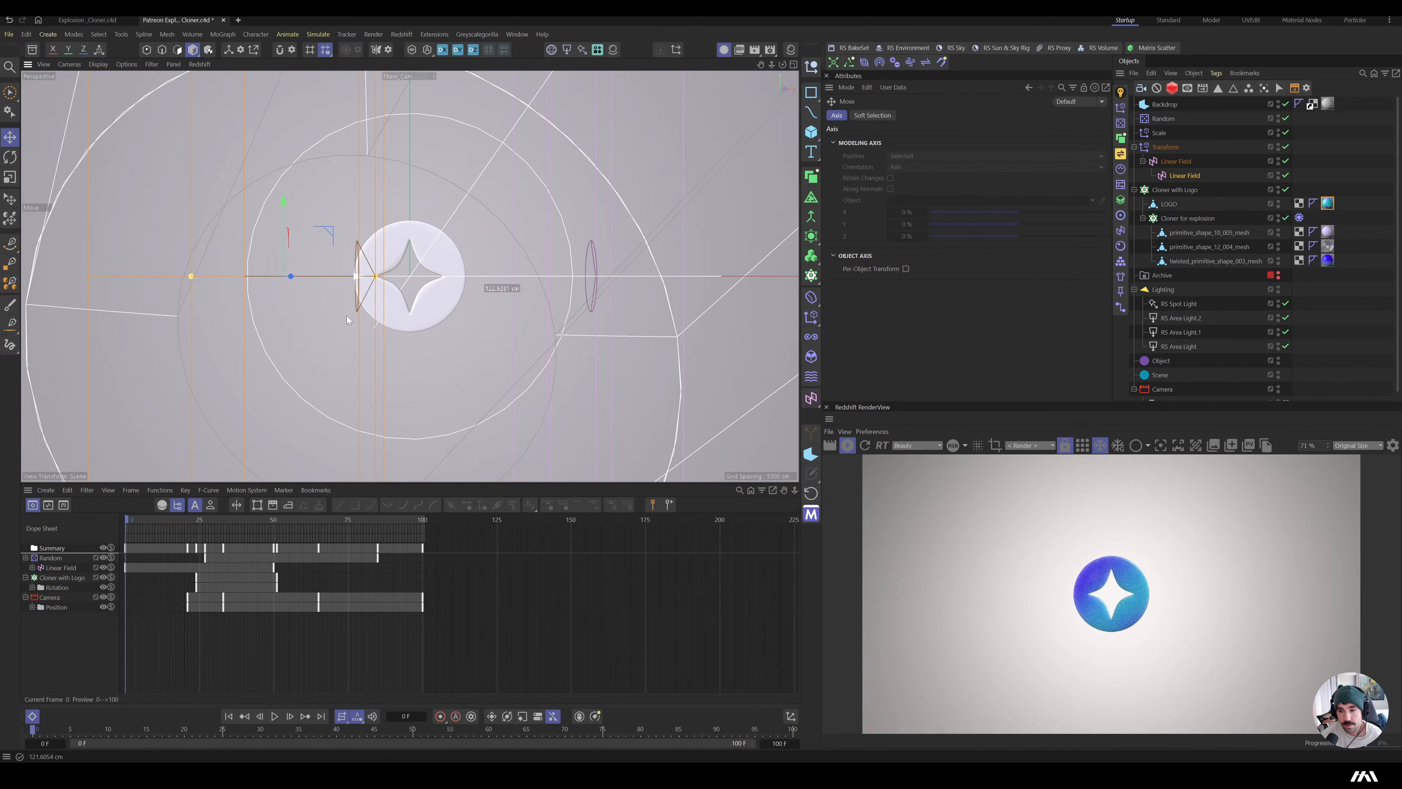
pyautogui.moveTo(139, 524)
pyautogui.mouseDown()
pyautogui.moveTo(184, 531)
pyautogui.moveTo(128, 529)
pyautogui.mouseUp()
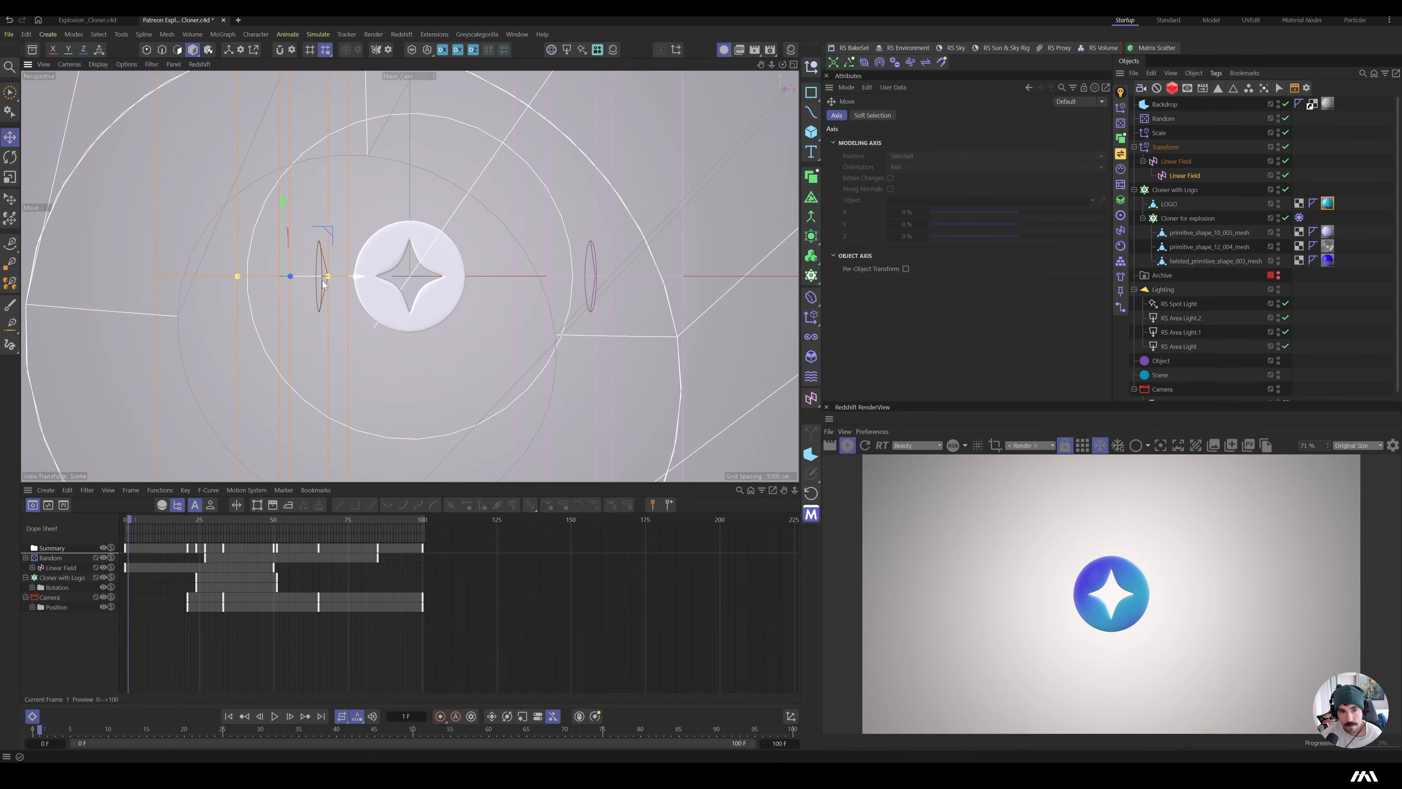
pyautogui.moveTo(351, 278); pyautogui.dragTo(546, 298)
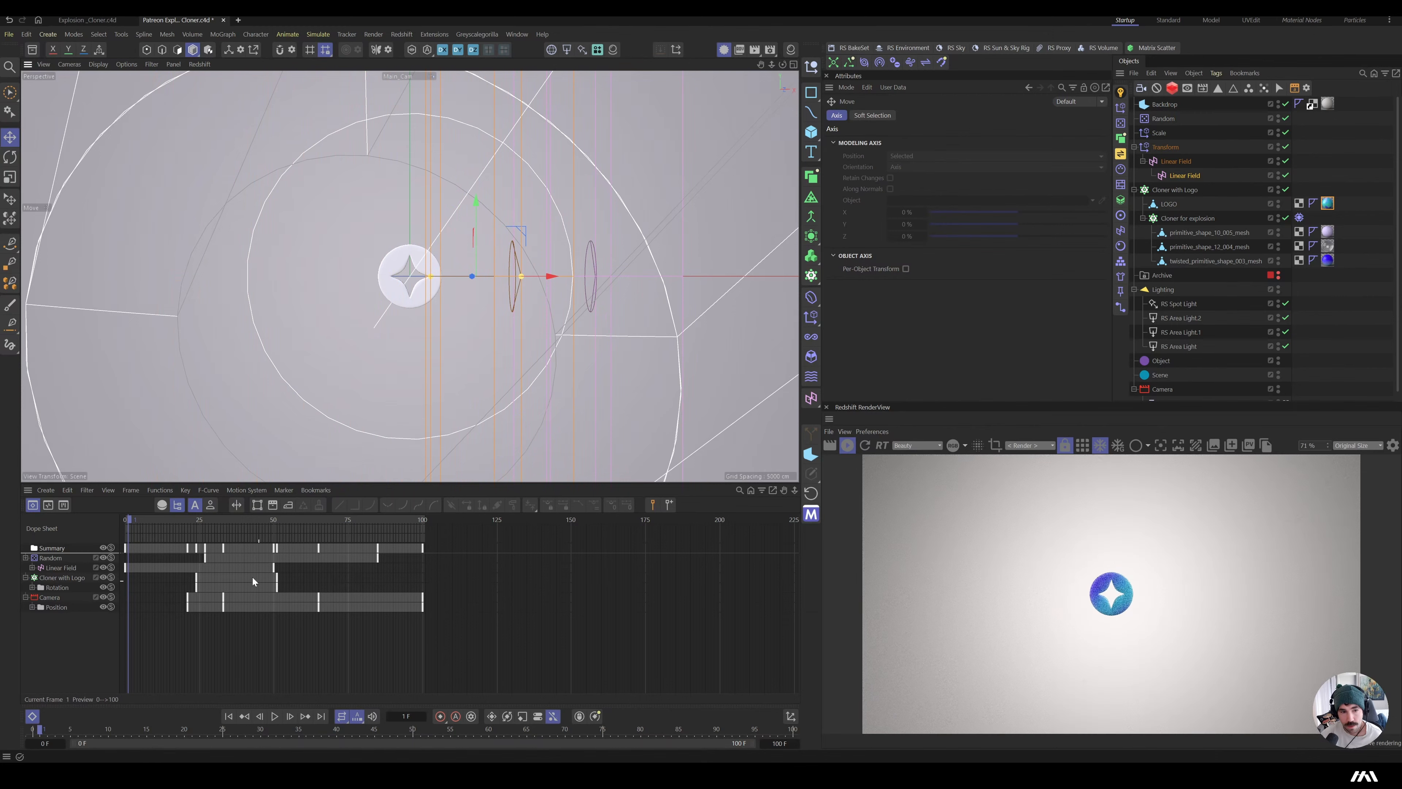
pyautogui.moveTo(142, 525); pyautogui.dragTo(212, 532)
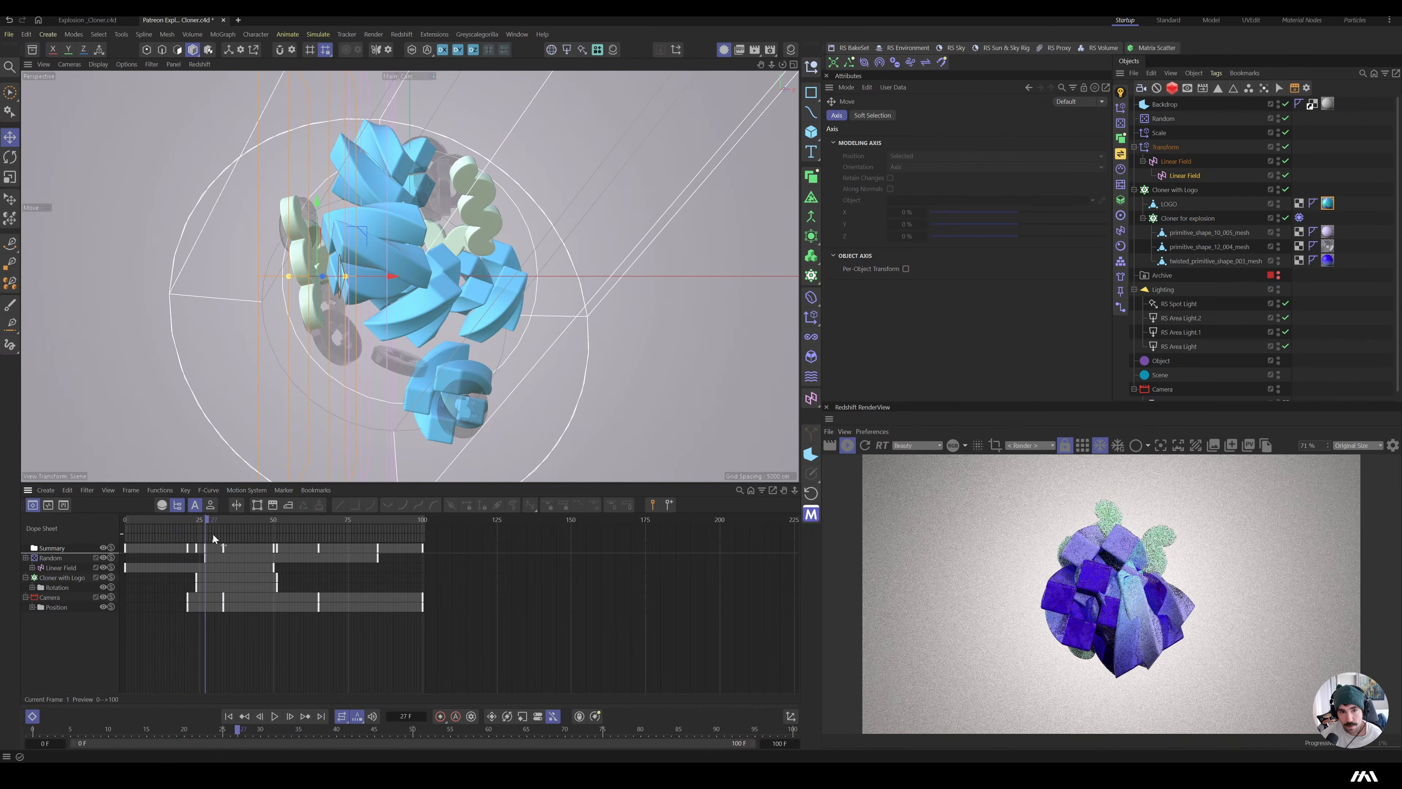
pyautogui.moveTo(403, 278); pyautogui.dragTo(440, 285)
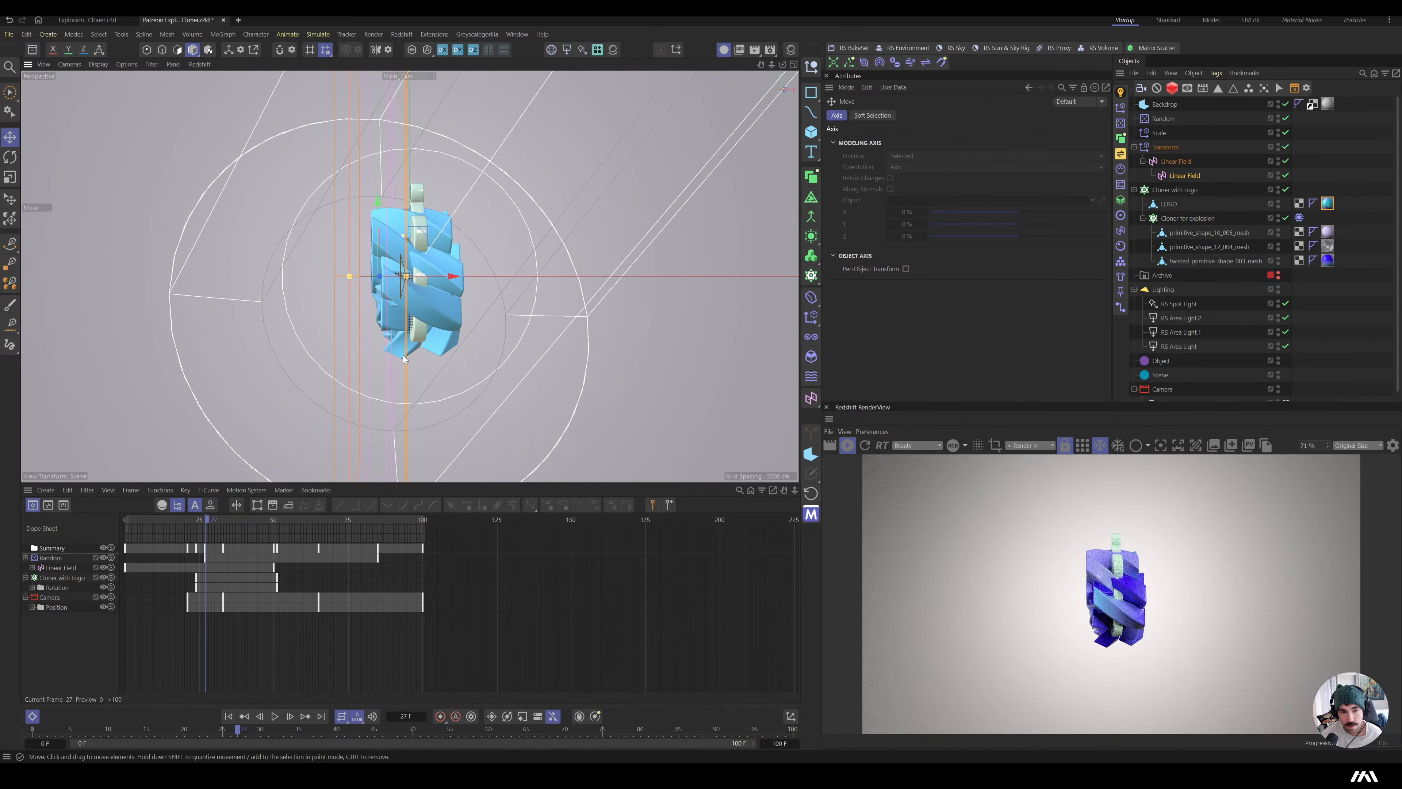
pyautogui.moveTo(204, 520); pyautogui.dragTo(178, 556)
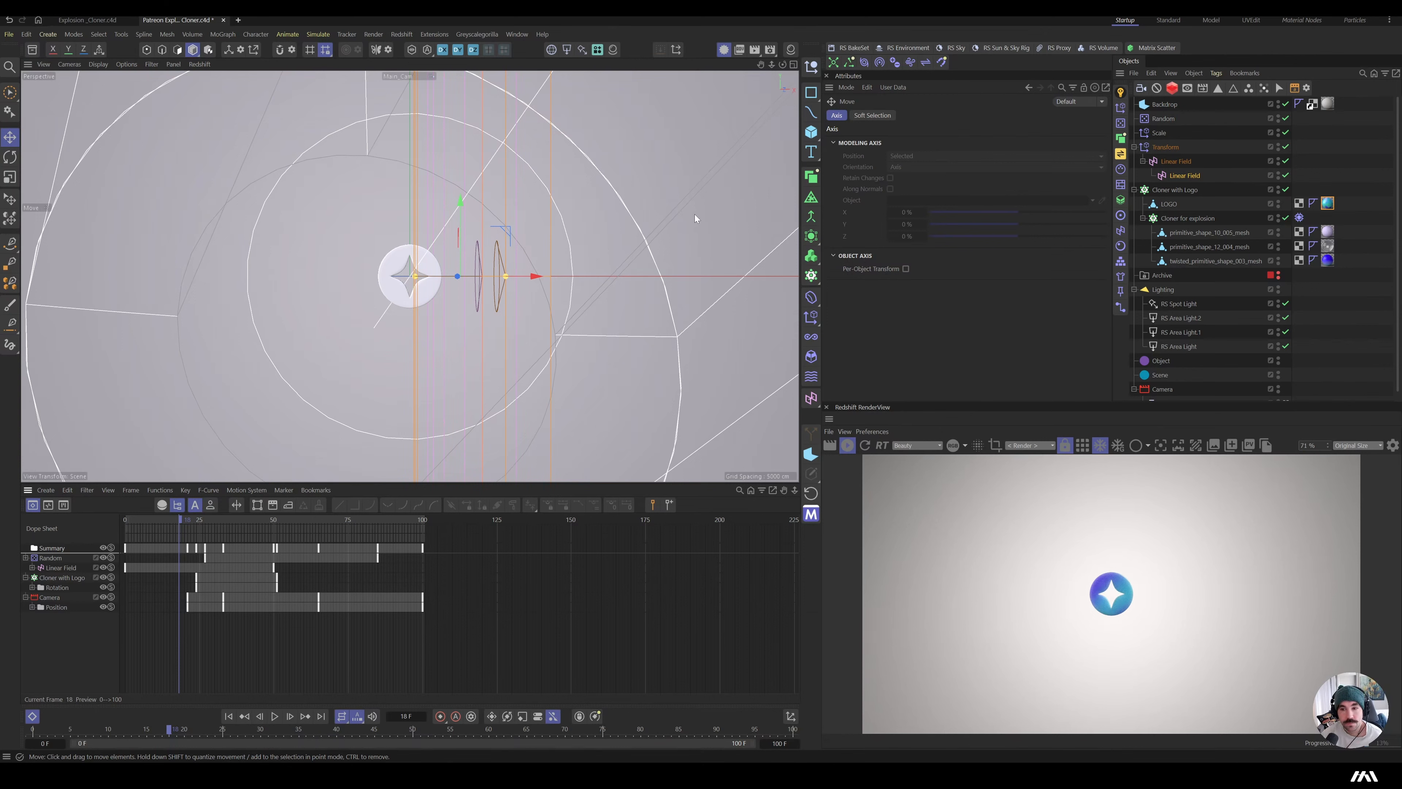
# - Shift the rotation keyframes of Cloner with Logo earlier to frames 19 and 46, and play back the animation
pyautogui.moveTo(271, 522); pyautogui.dragTo(189, 544)
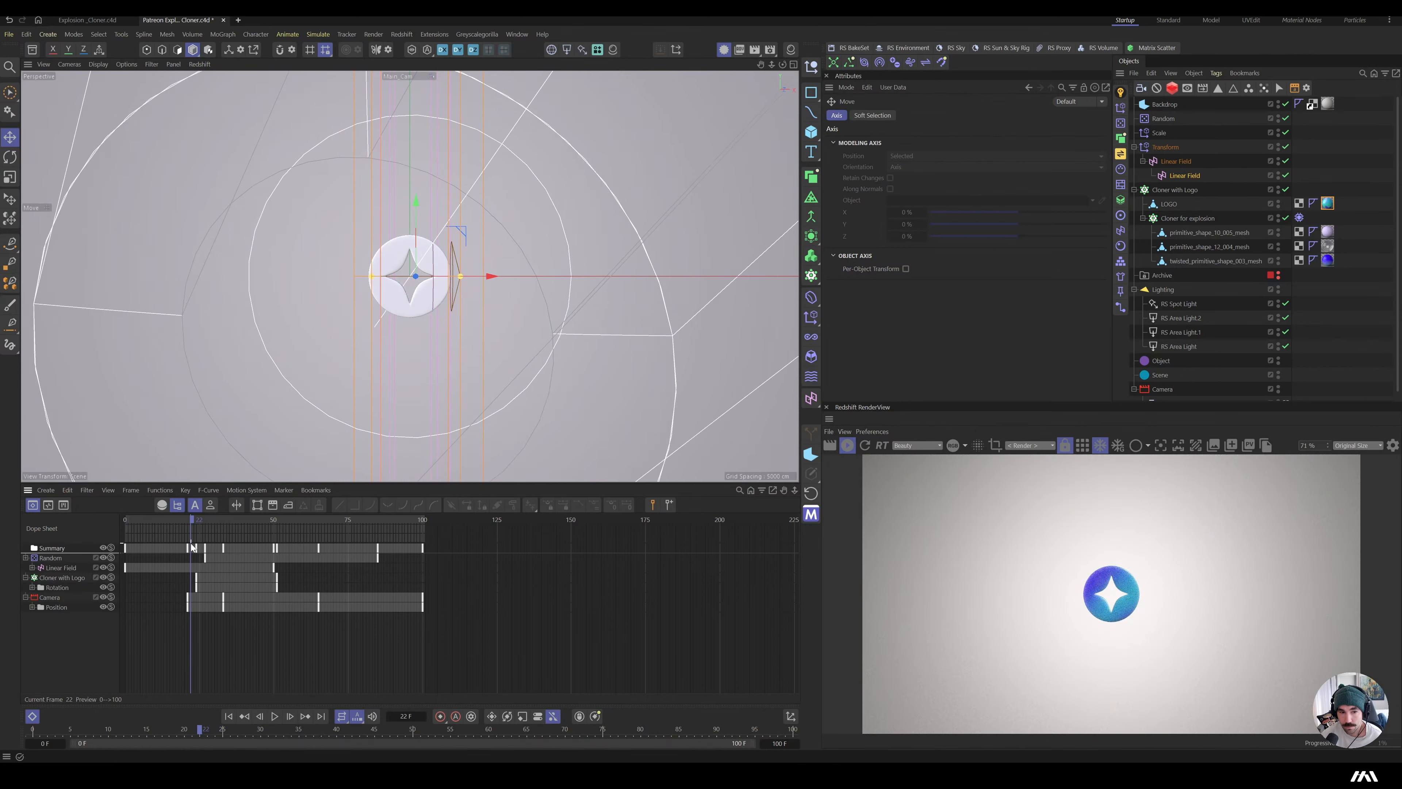
pyautogui.click(82, 582)
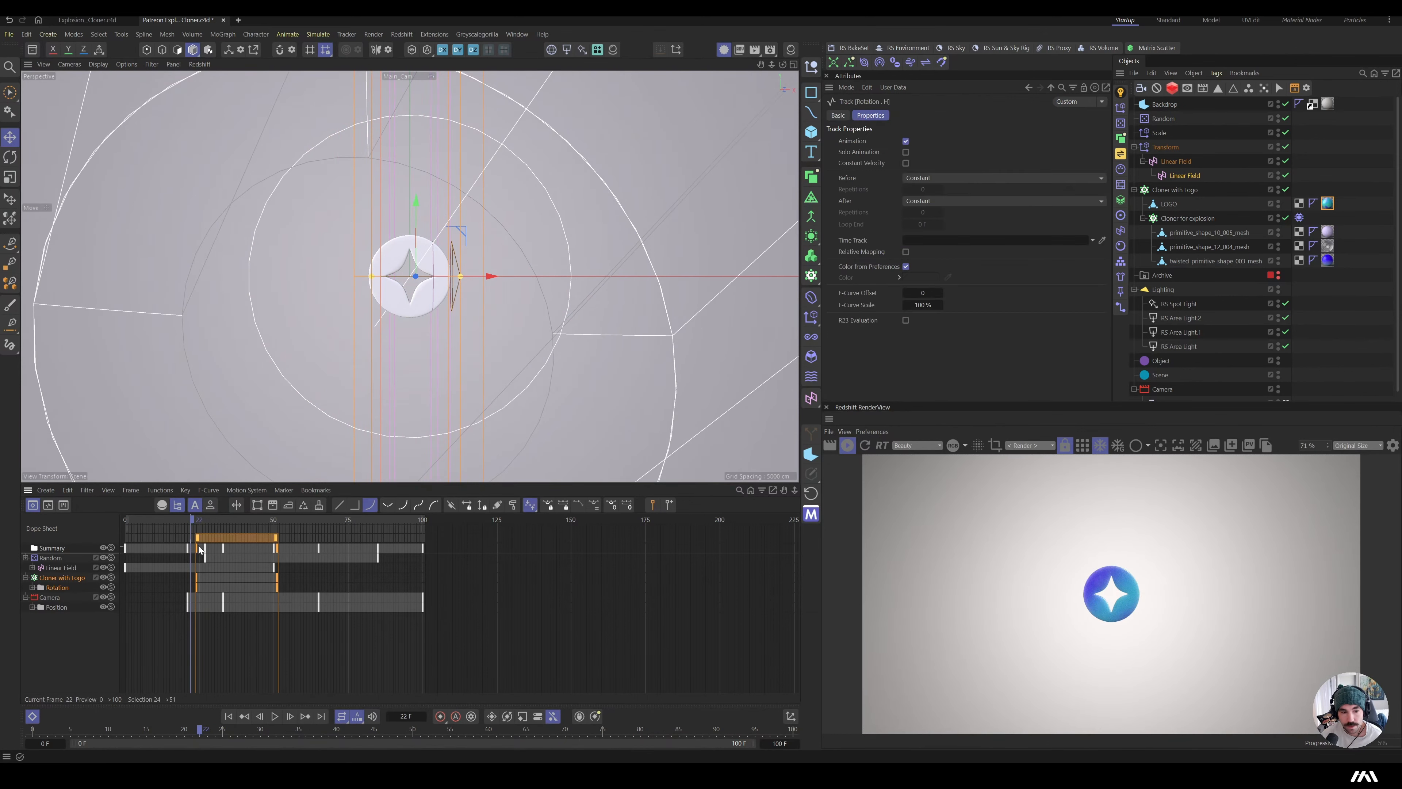
pyautogui.moveTo(276, 589); pyautogui.dragTo(262, 589)
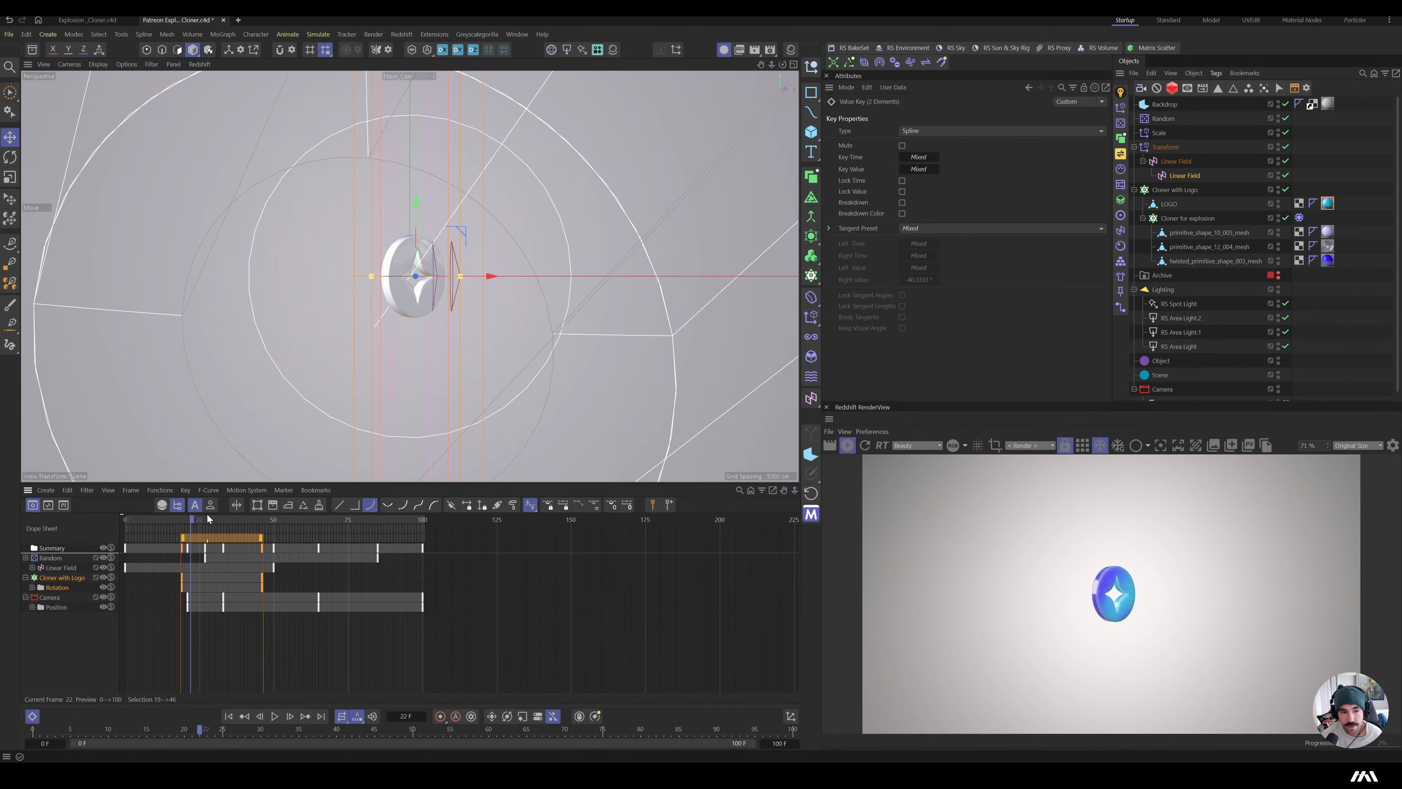
pyautogui.moveTo(208, 516)
pyautogui.mouseDown()
pyautogui.moveTo(184, 526)
pyautogui.moveTo(222, 529)
pyautogui.moveTo(177, 531)
pyautogui.moveTo(211, 538)
pyautogui.mouseUp()
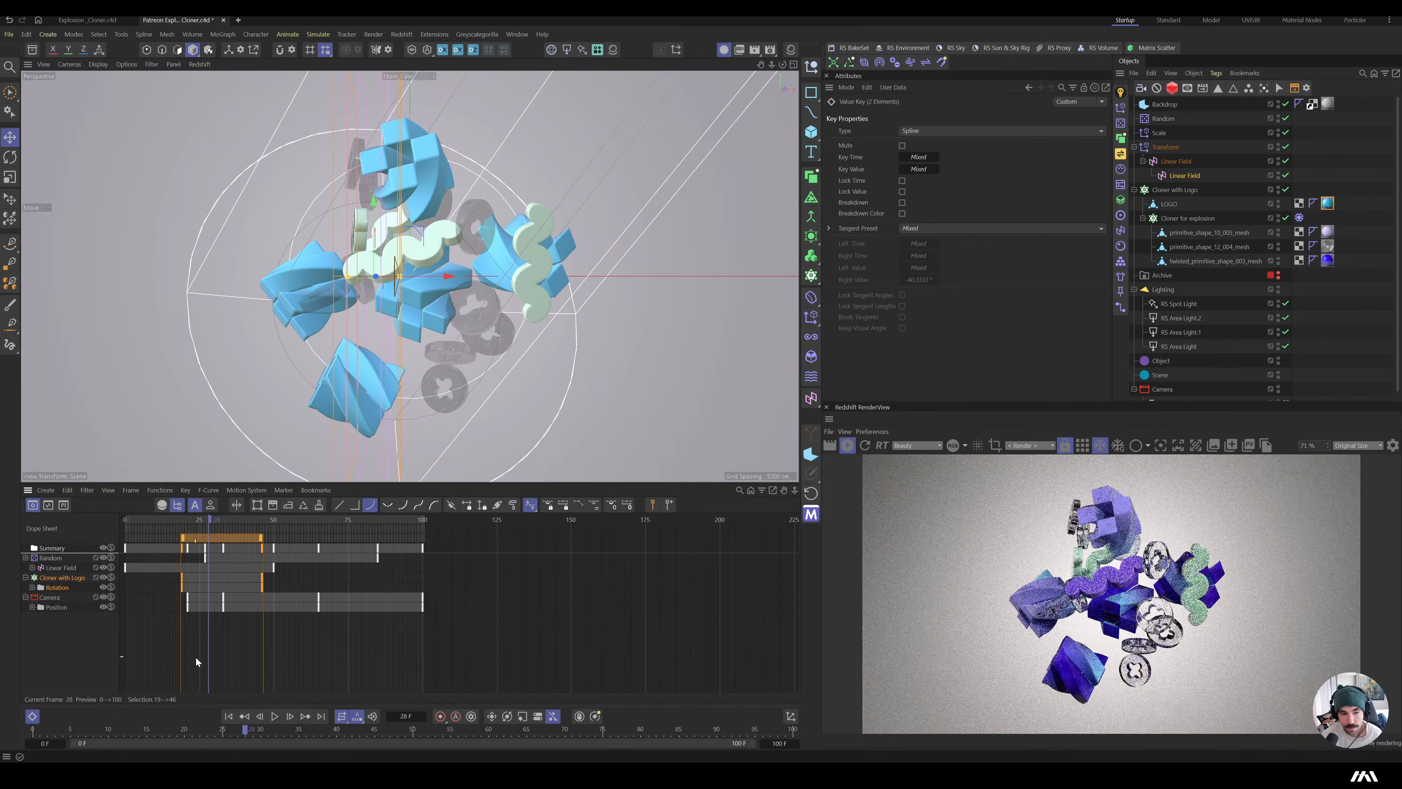
pyautogui.click(274, 720)
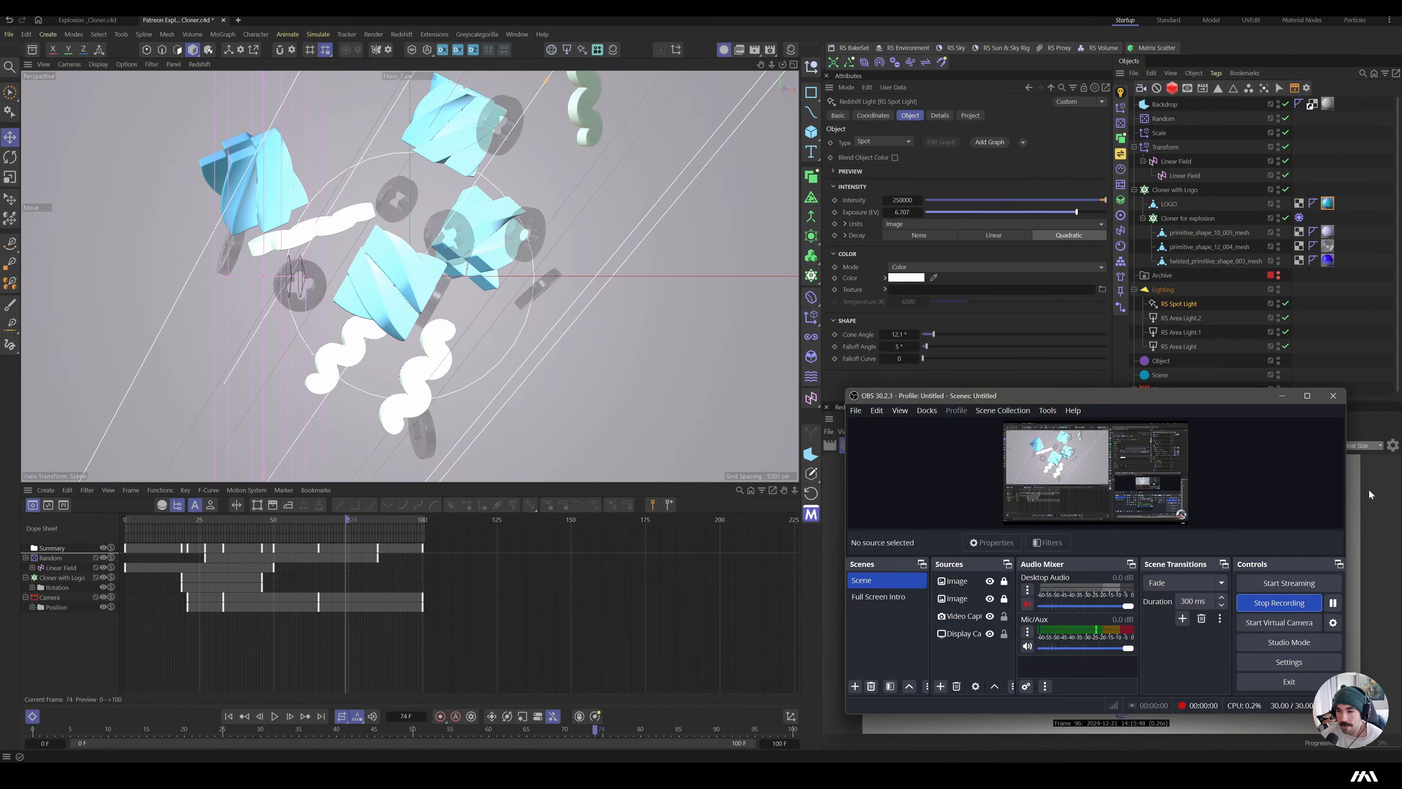
# - Load IGBZ_Shadows_Moody_Palms_01_00000.exr from the Animated Gobos assets as the RS Spot Light's texture
pyautogui.click(1368, 485)
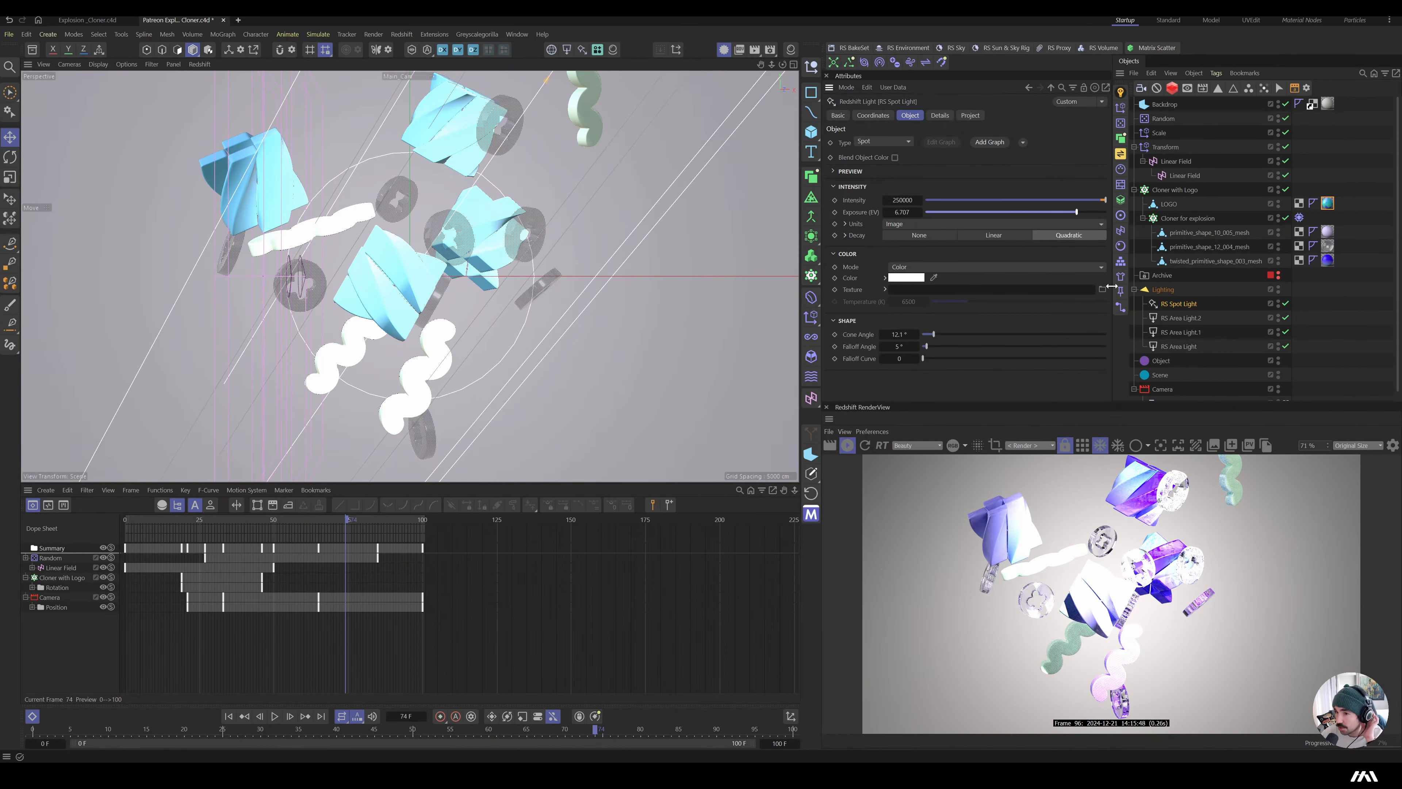
pyautogui.click(1101, 290)
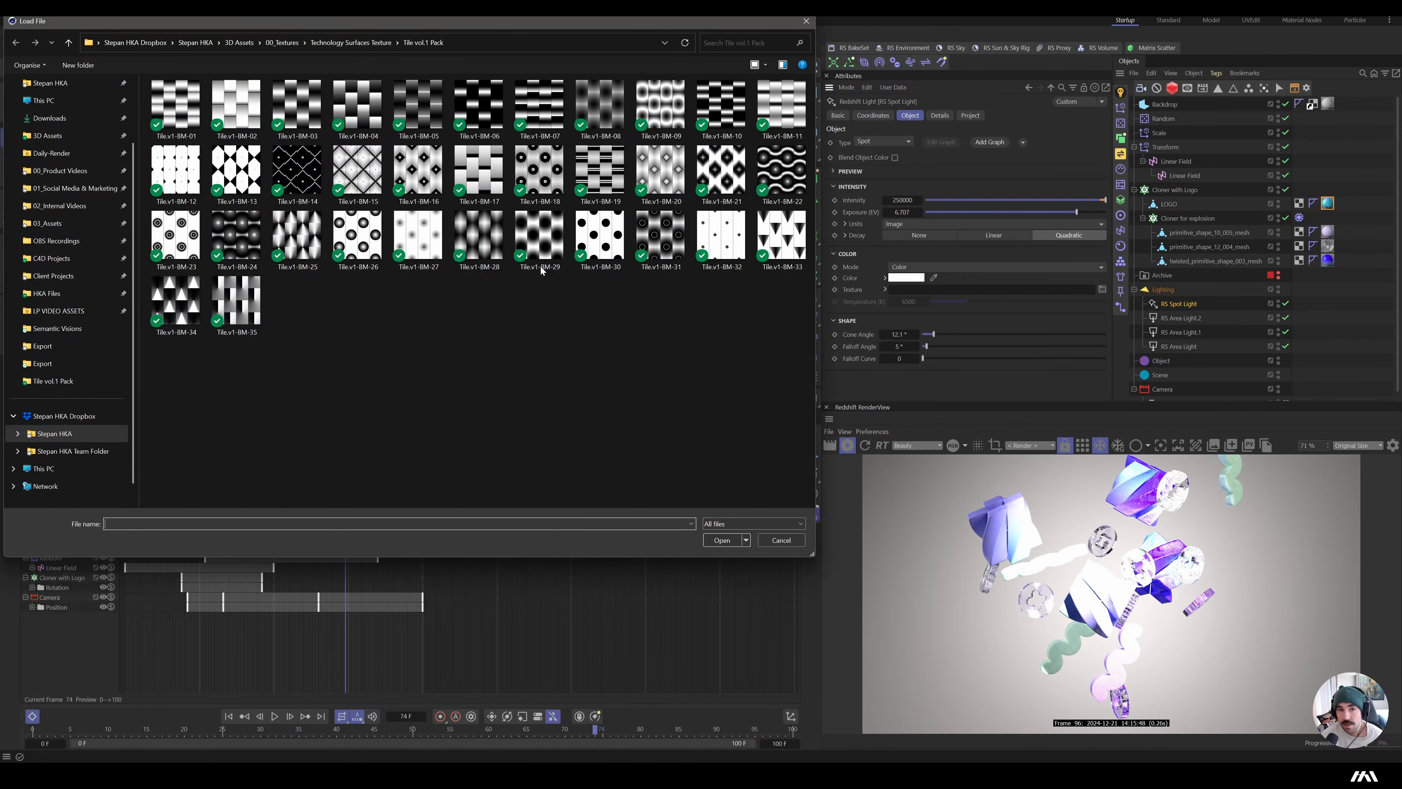
pyautogui.click(47, 135)
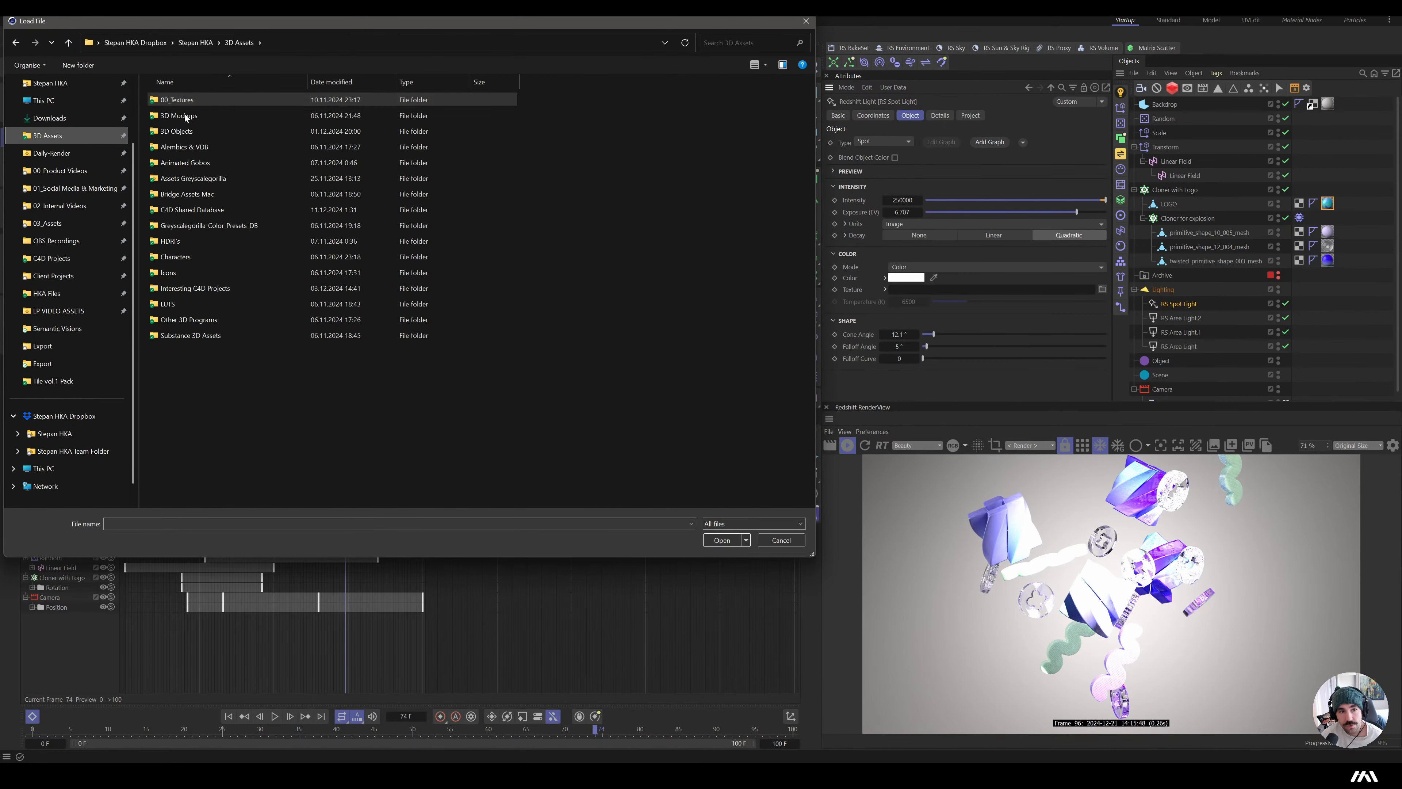
pyautogui.doubleClick(185, 162)
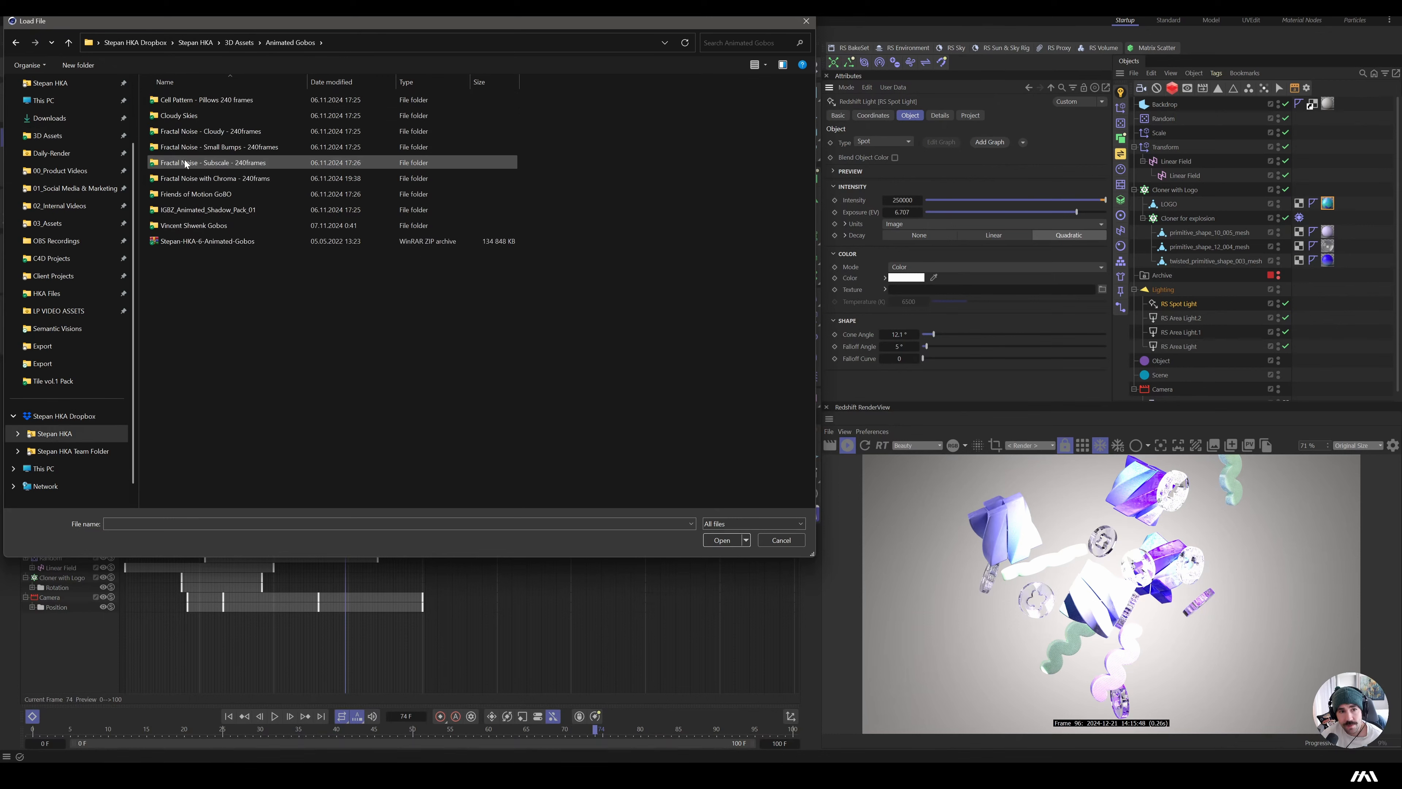
pyautogui.doubleClick(196, 210)
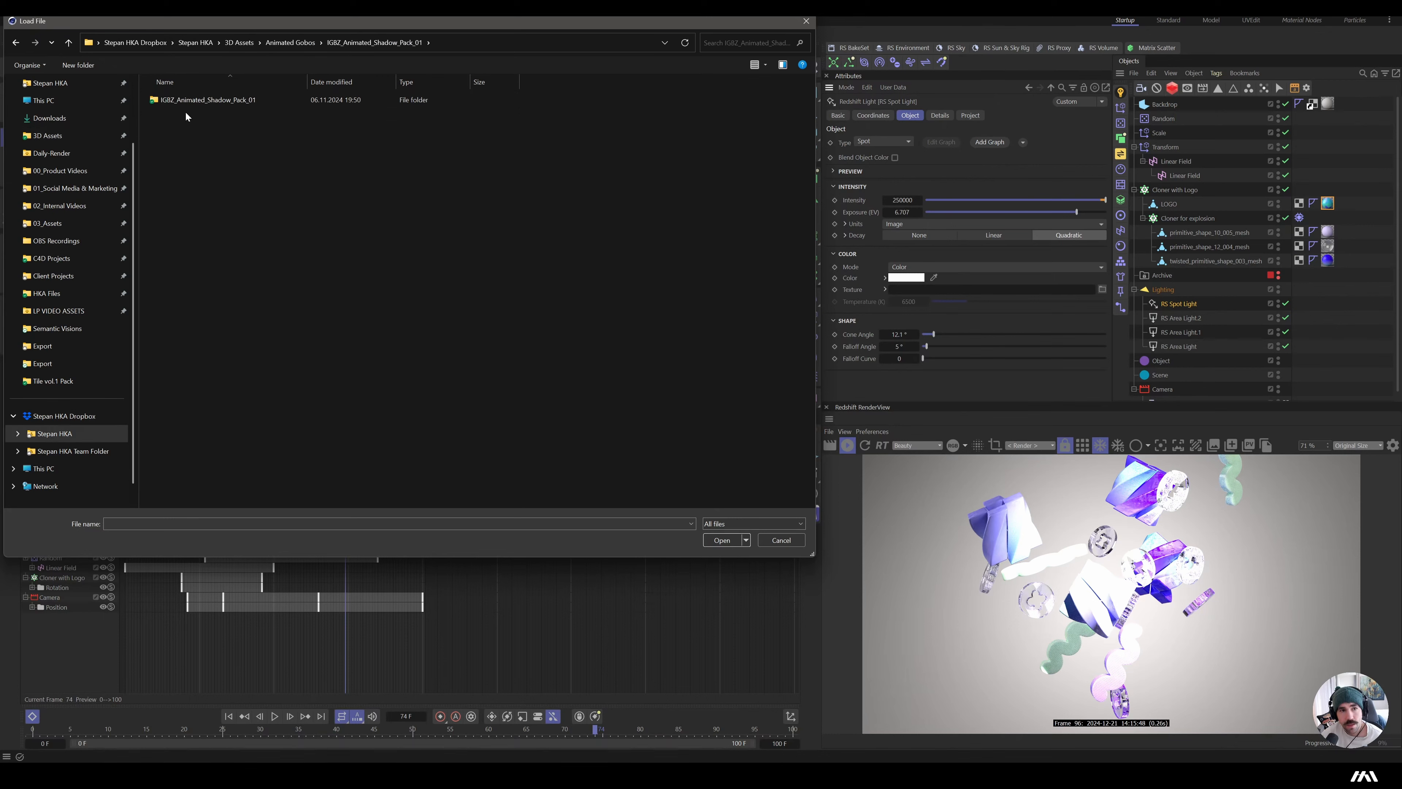
pyautogui.doubleClick(187, 102)
pyautogui.doubleClick(188, 109)
pyautogui.doubleClick(193, 107)
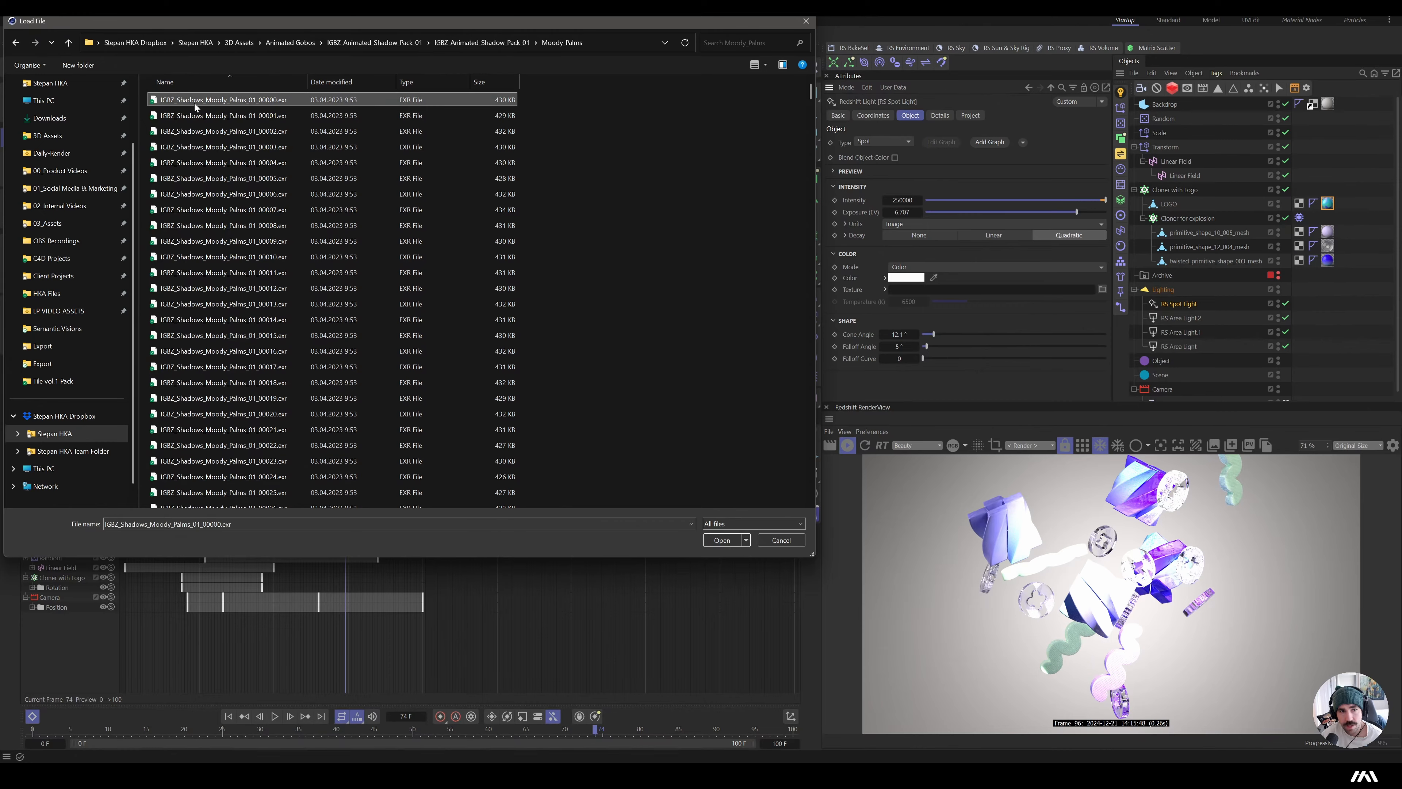
pyautogui.click(776, 438)
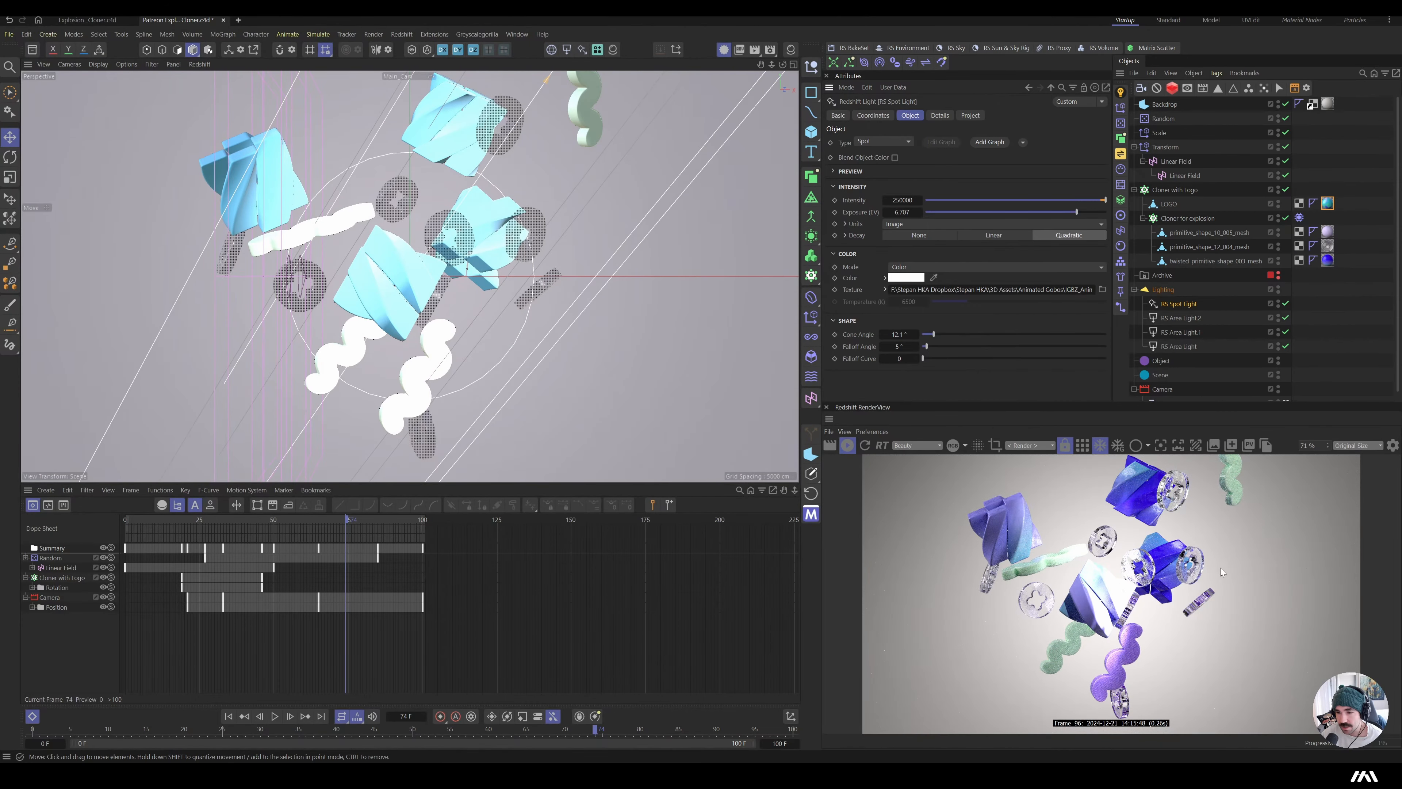
# - Set the RS Spot Light's exposure to 4.411 and scrub back to frame 43 to check the lighting
pyautogui.moveTo(1061, 221); pyautogui.dragTo(1044, 218)
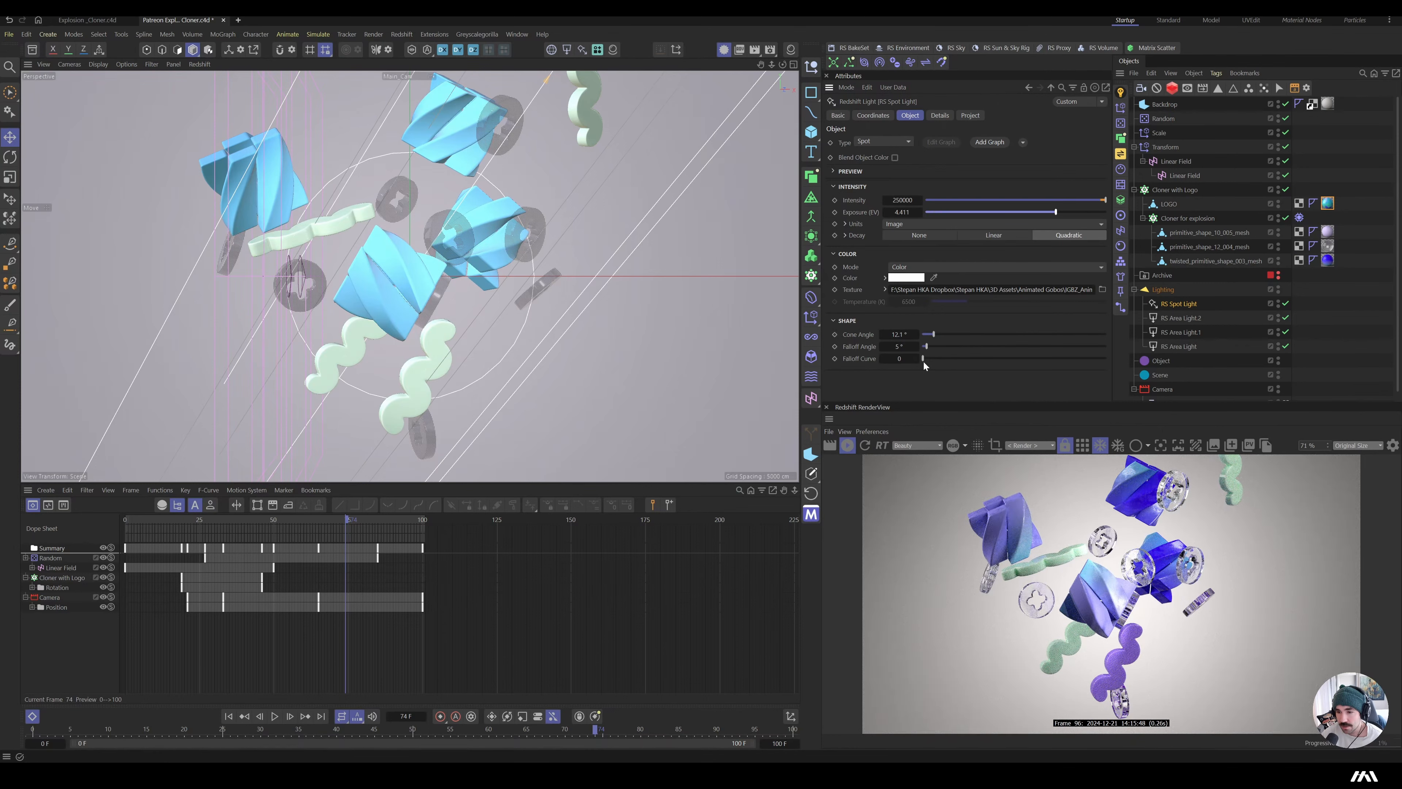
pyautogui.moveTo(336, 517); pyautogui.dragTo(253, 534)
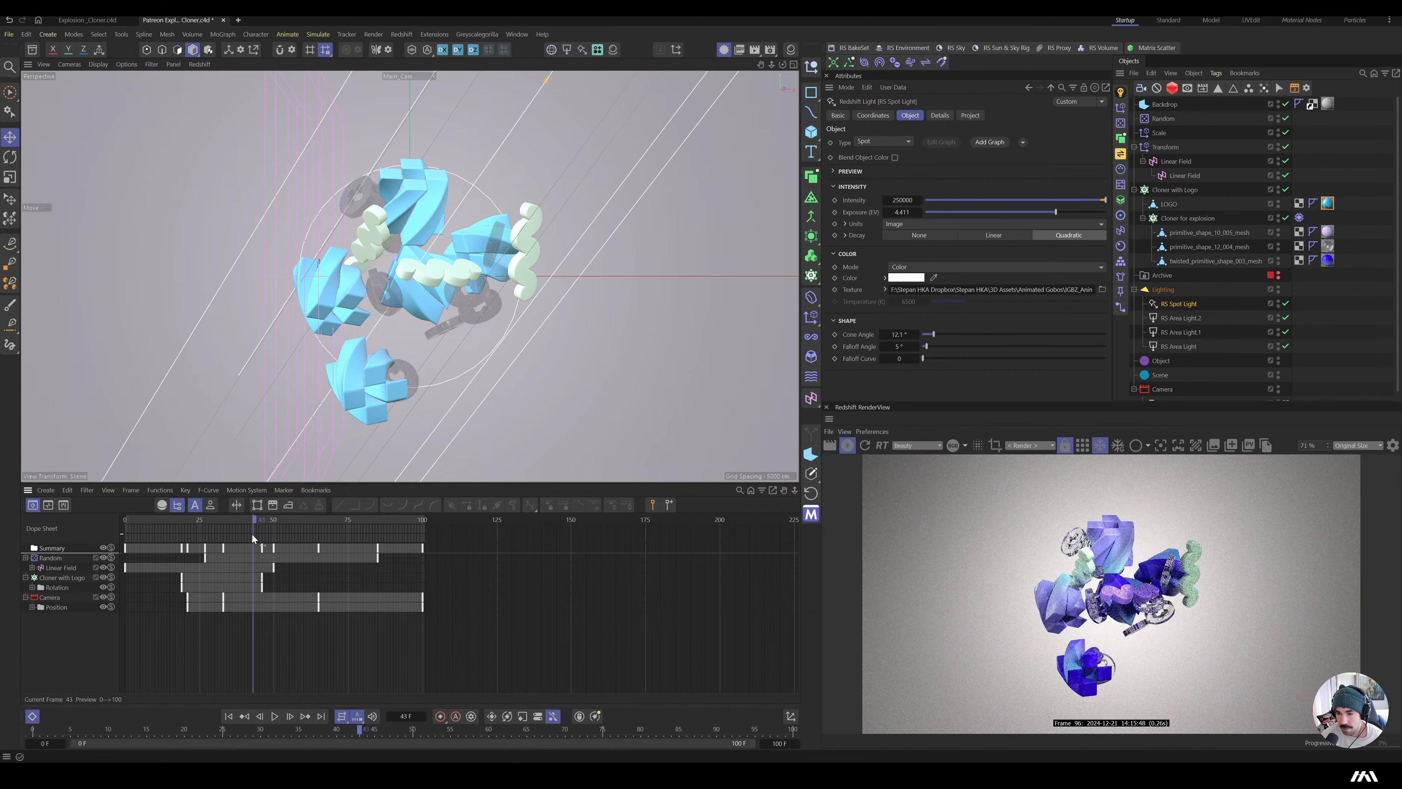
# - Switch RS Area Light.2 to Color and Temperature mode and set its temperature to 5733
pyautogui.click(1181, 318)
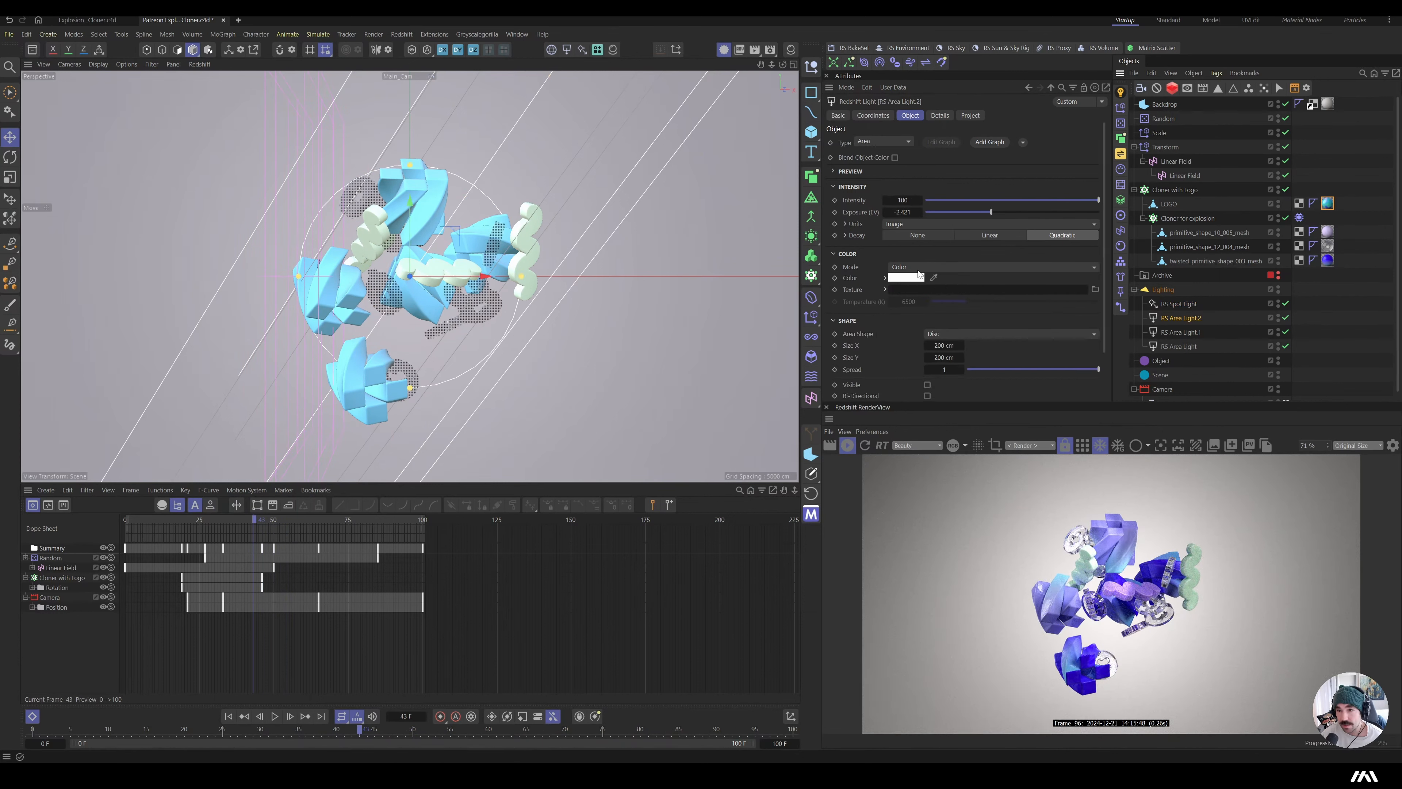
pyautogui.click(919, 270)
pyautogui.click(929, 305)
pyautogui.moveTo(965, 302); pyautogui.dragTo(961, 306)
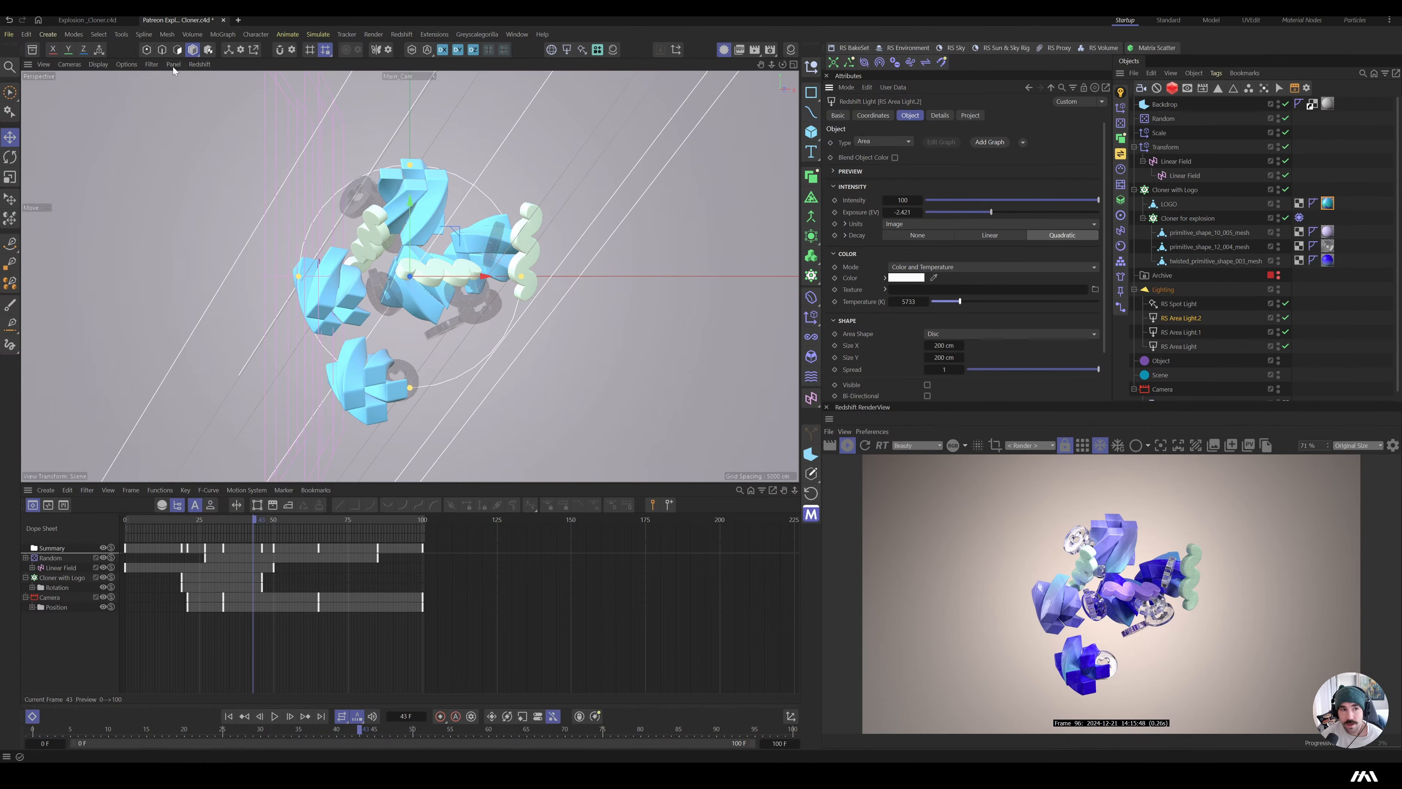
# - Apply the Work_Mat_07 material from the HKA GRID MATERIALS asset library to the Backdrop
pyautogui.click(32, 50)
pyautogui.click(68, 378)
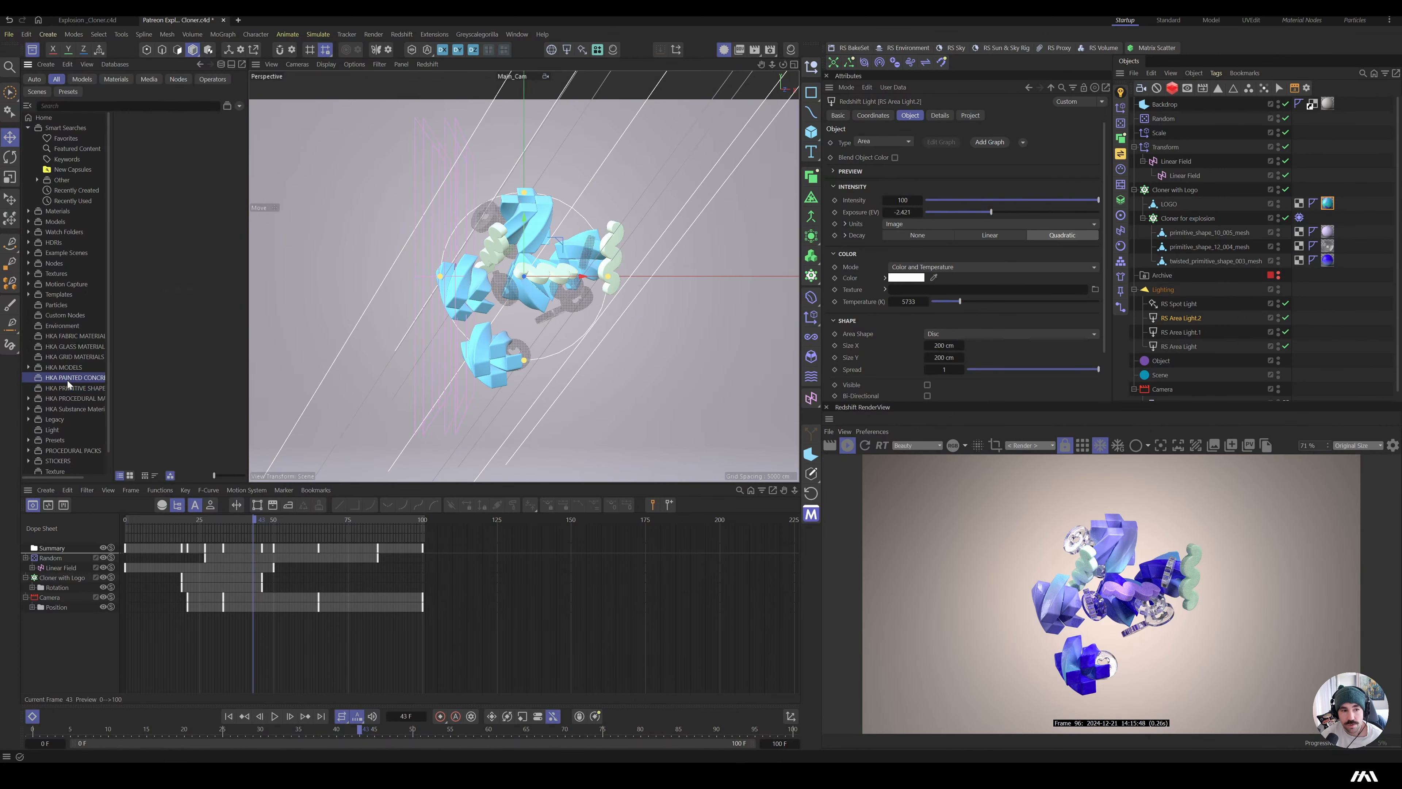
pyautogui.click(81, 358)
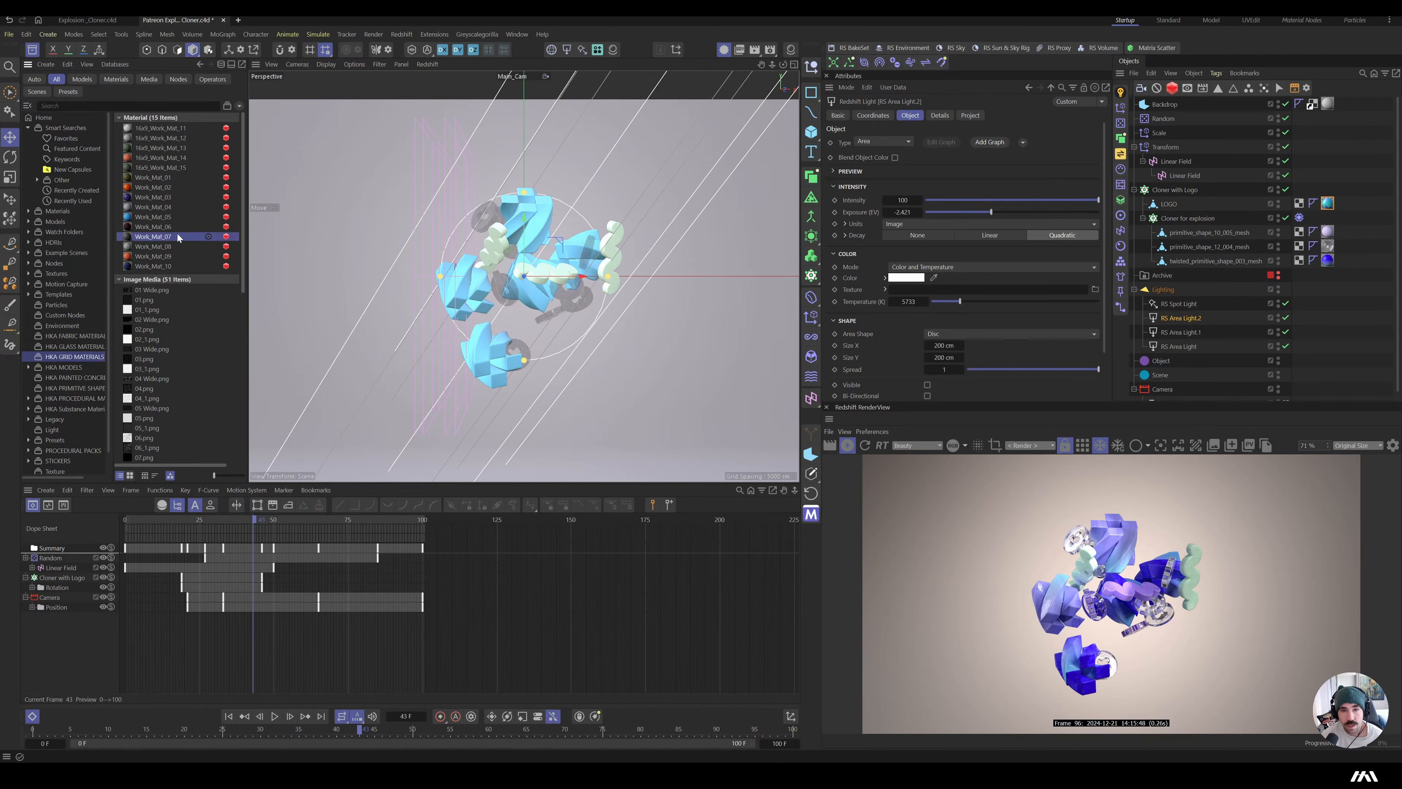
pyautogui.moveTo(1336, 108); pyautogui.dragTo(1327, 105)
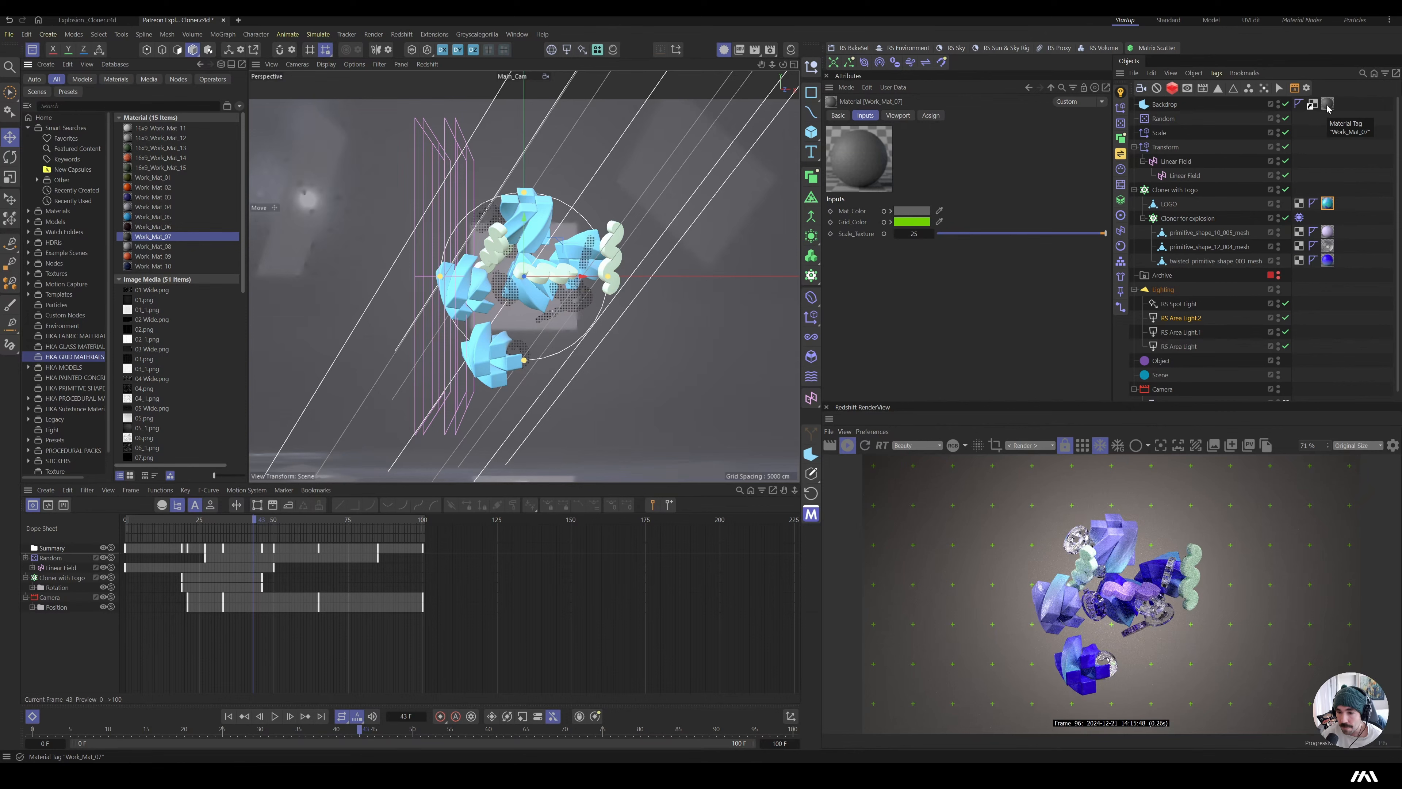
# - Change the Mat_Color of the Backdrop's Work_Mat_07 material to a neutral mid-light gray
pyautogui.click(912, 211)
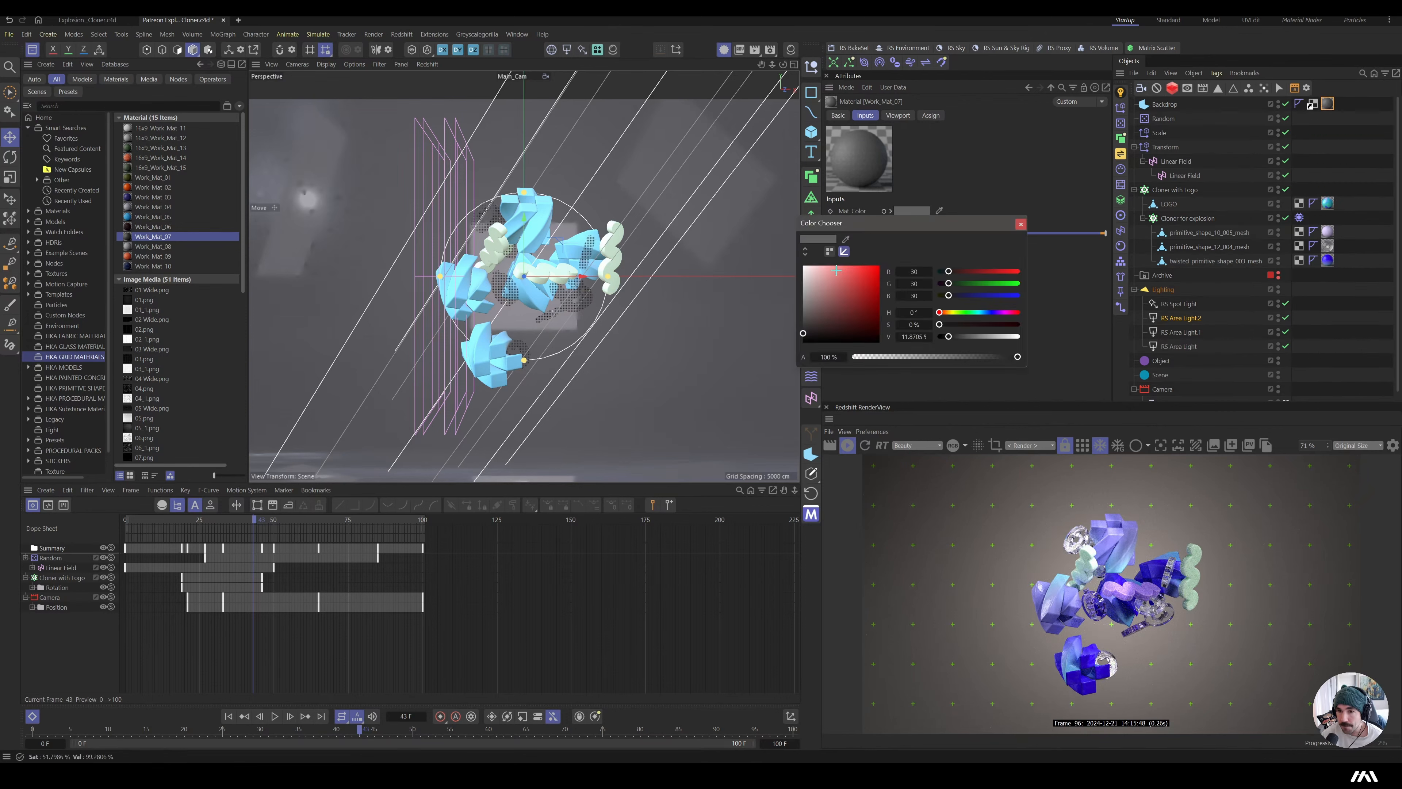
pyautogui.click(804, 286)
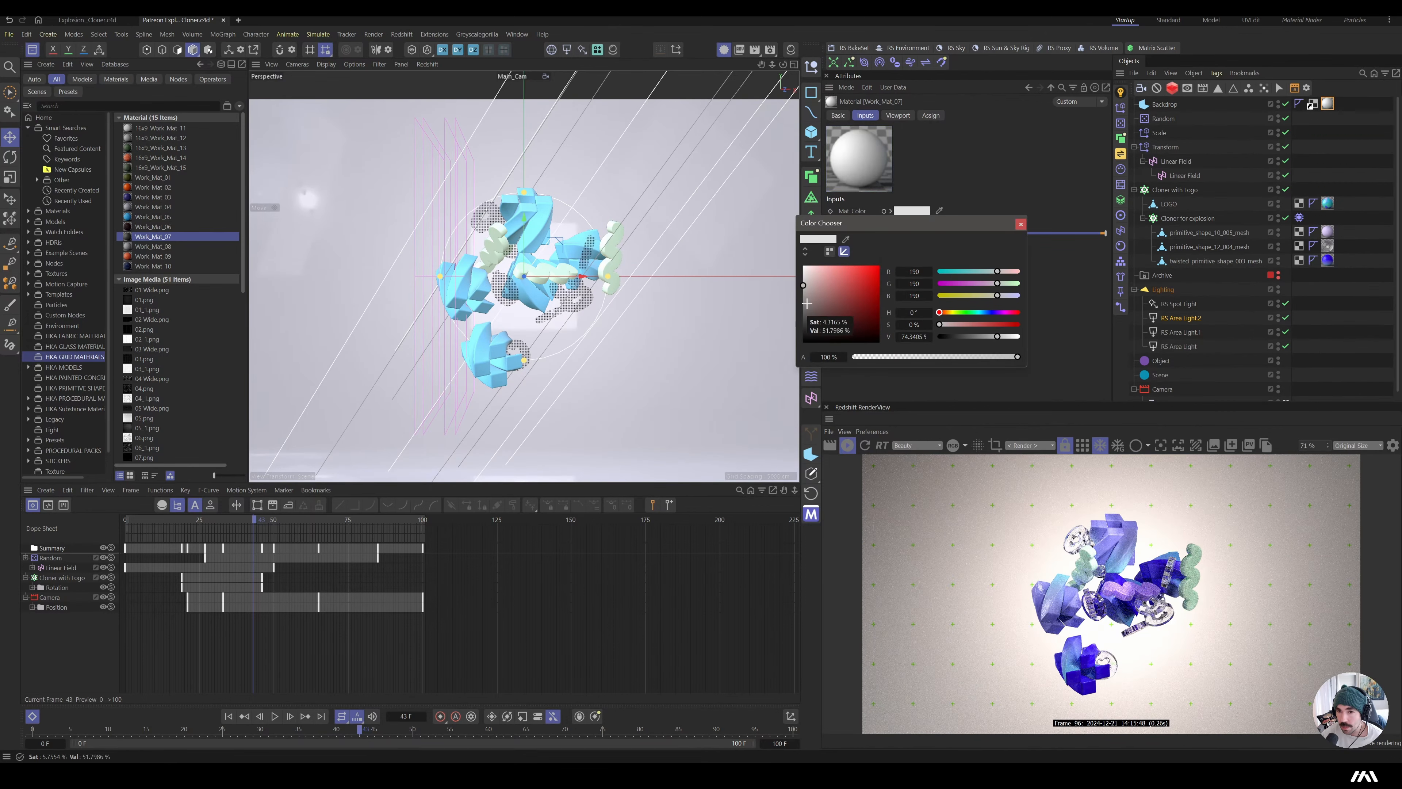
pyautogui.click(803, 312)
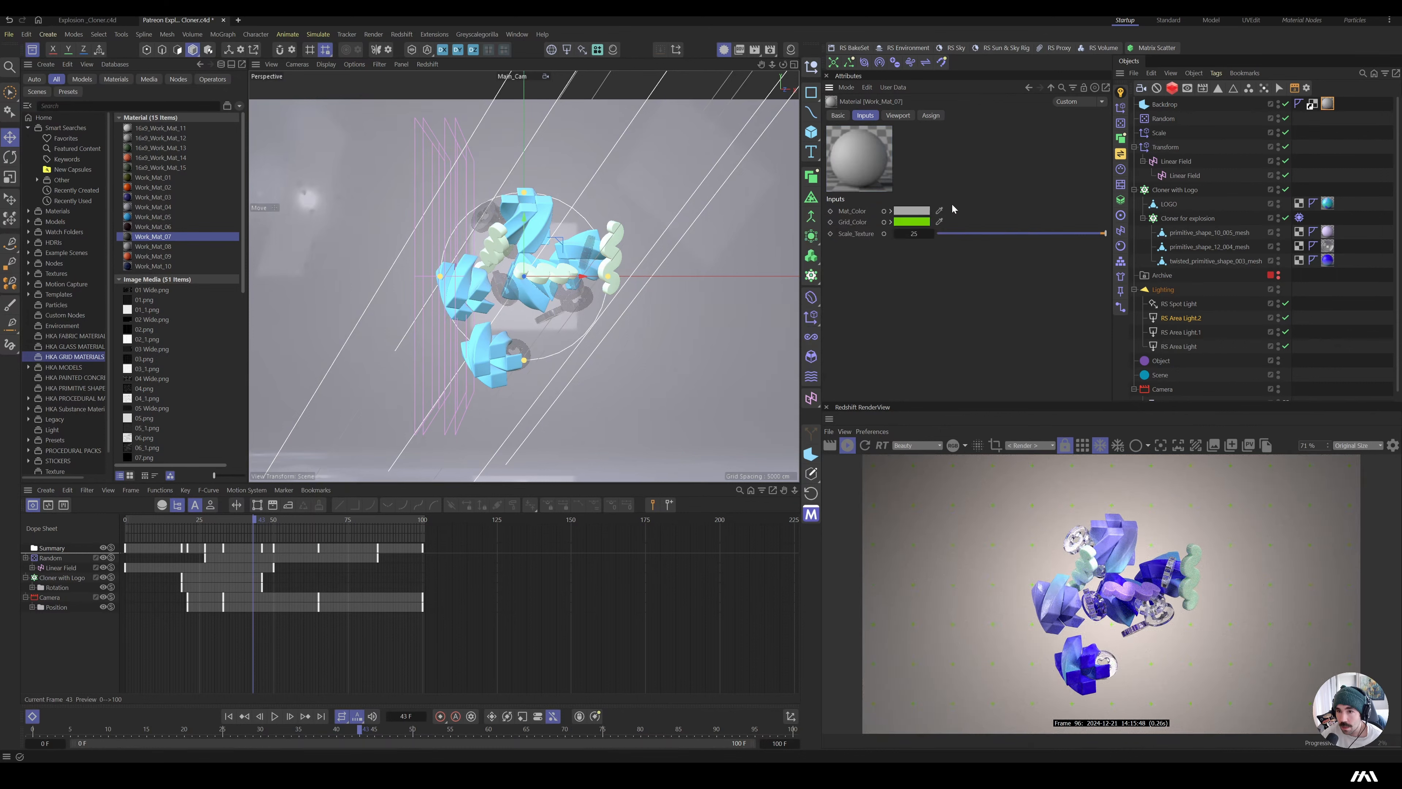
# - Try purple, near-black and yellow-green swatches as the Grid_Color of the Backdrop's Work_Mat_07 material
pyautogui.click(917, 222)
pyautogui.click(830, 263)
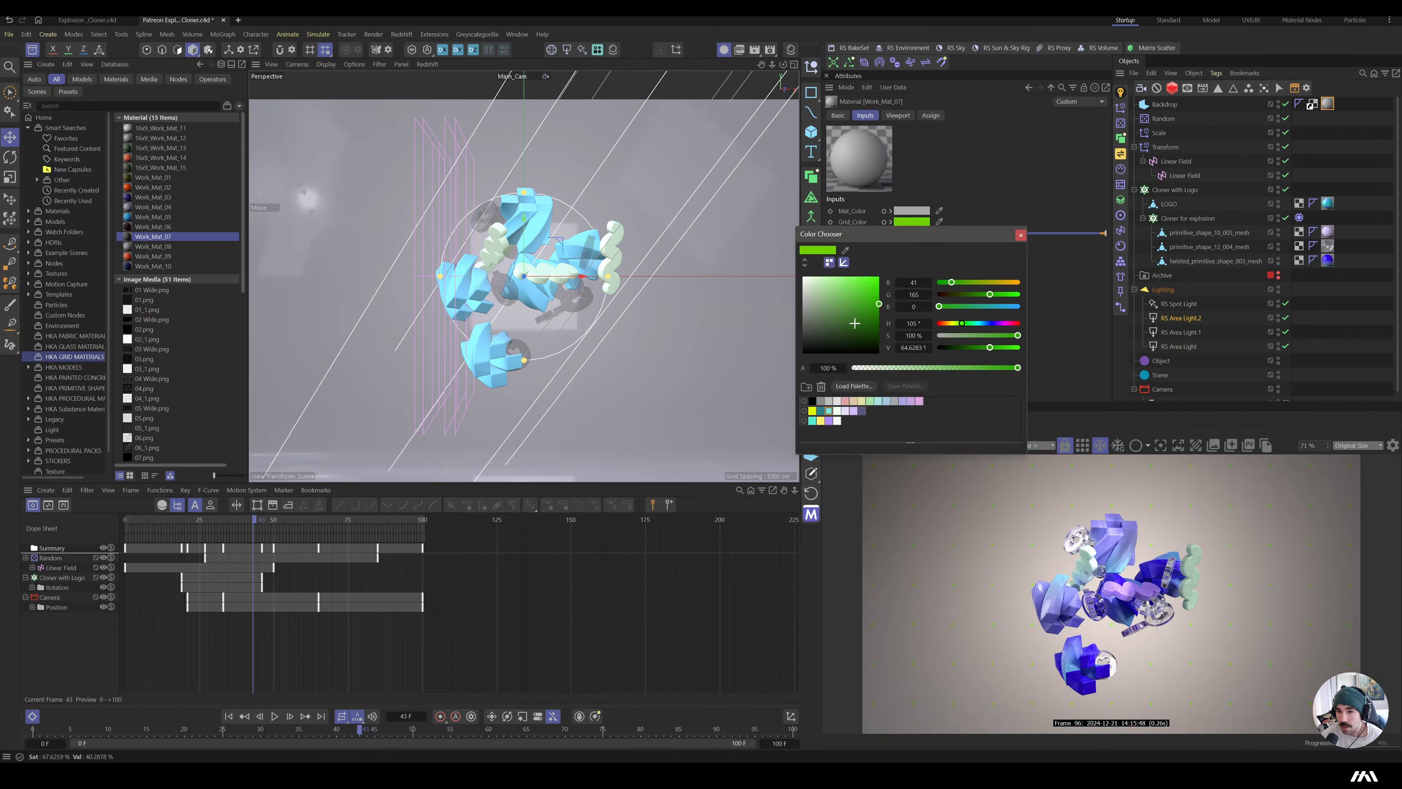
pyautogui.click(853, 412)
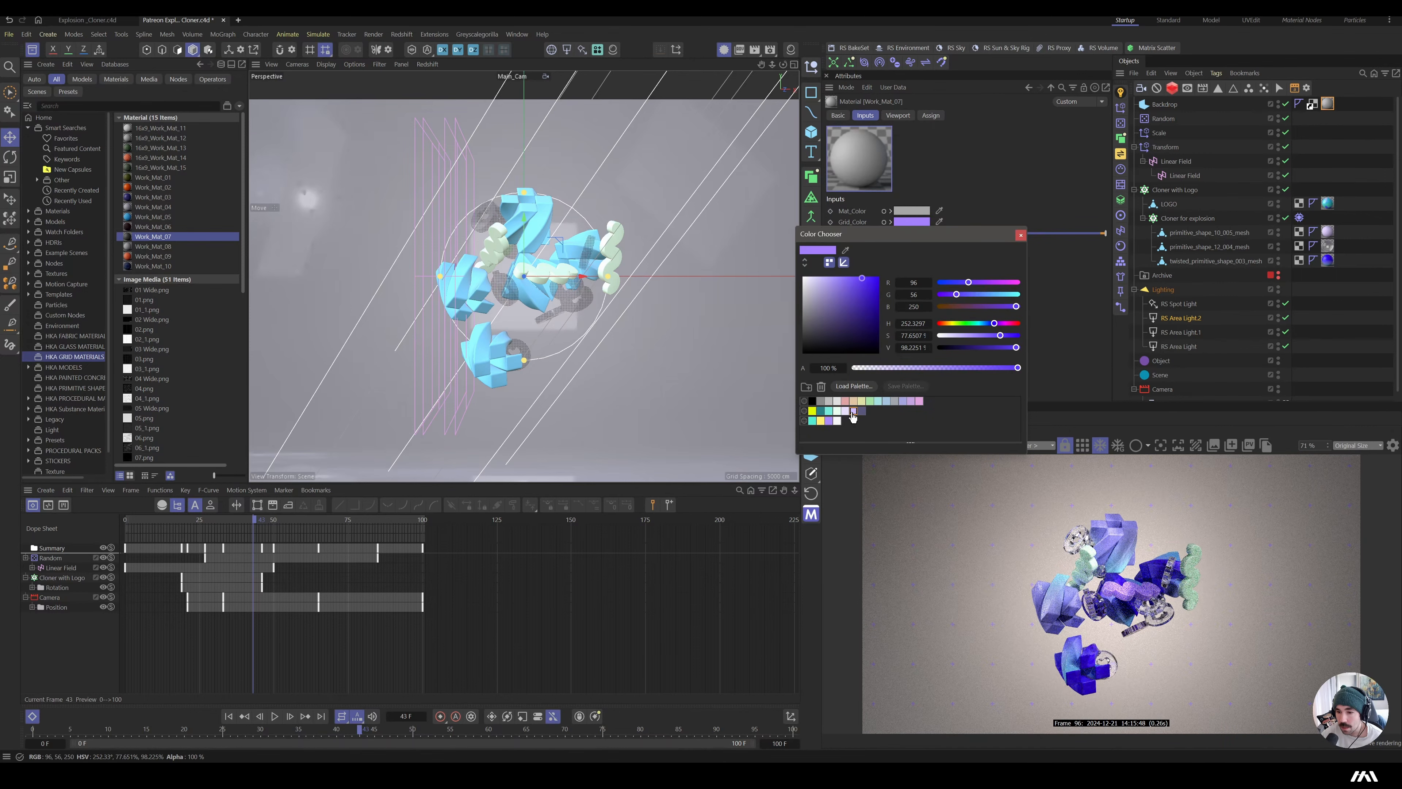
pyautogui.click(862, 412)
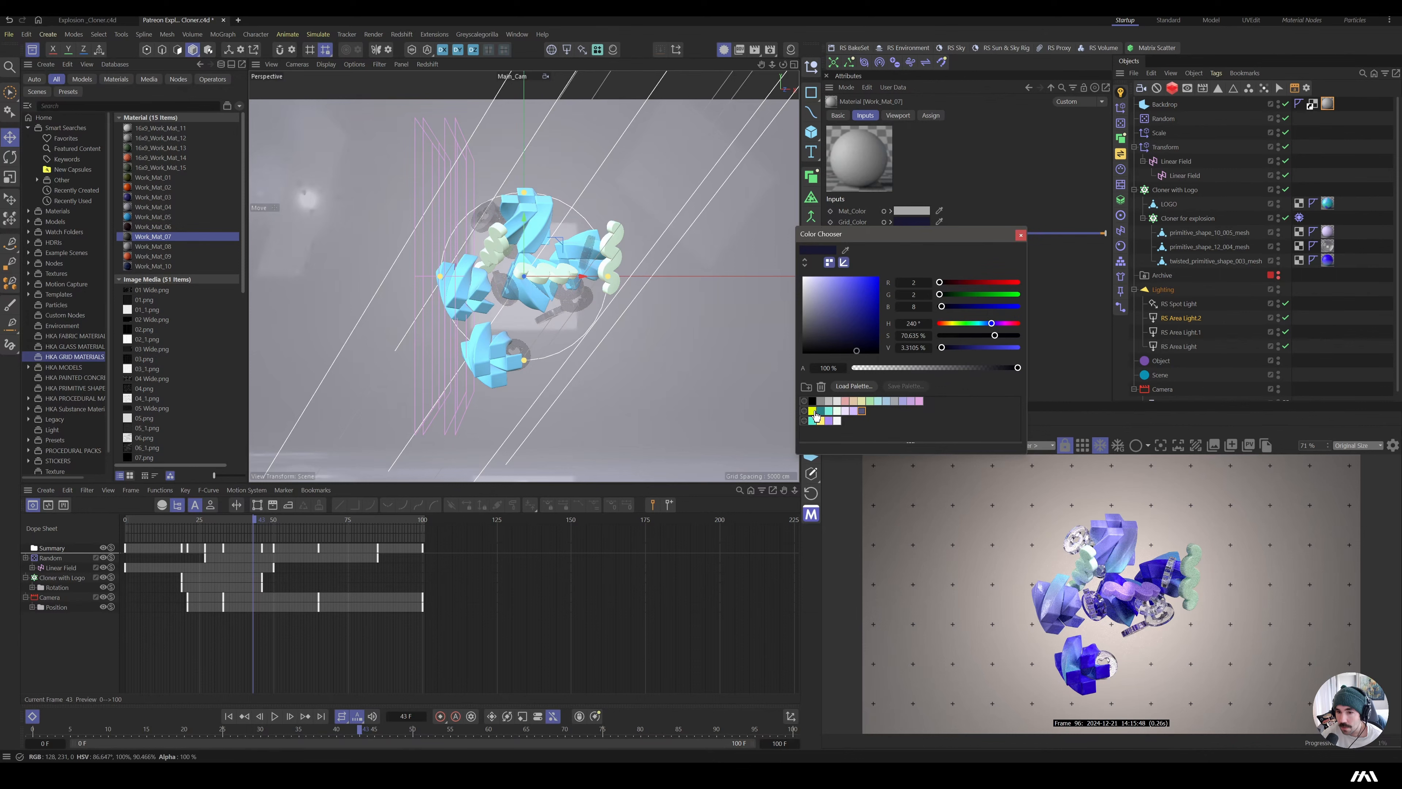
pyautogui.click(815, 412)
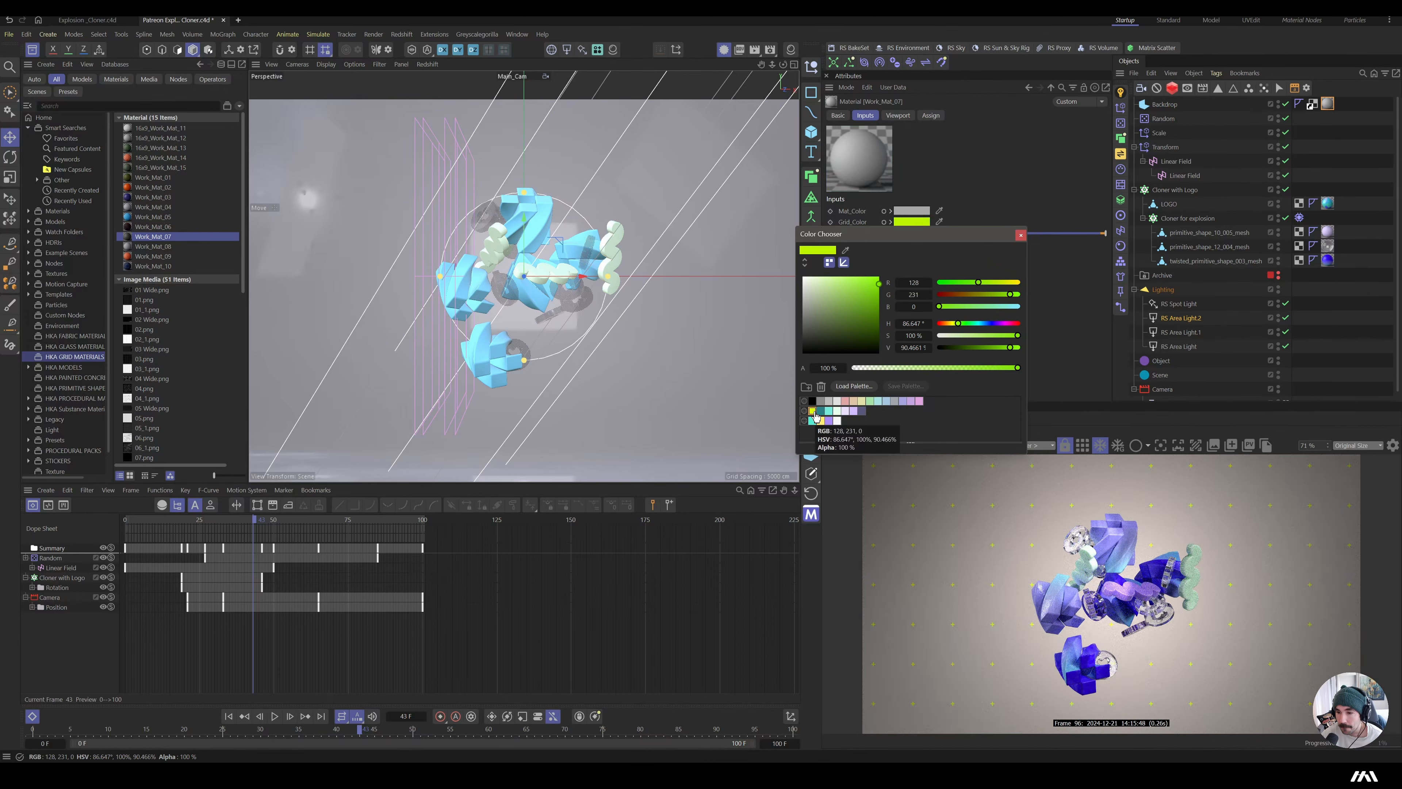
pyautogui.click(1020, 235)
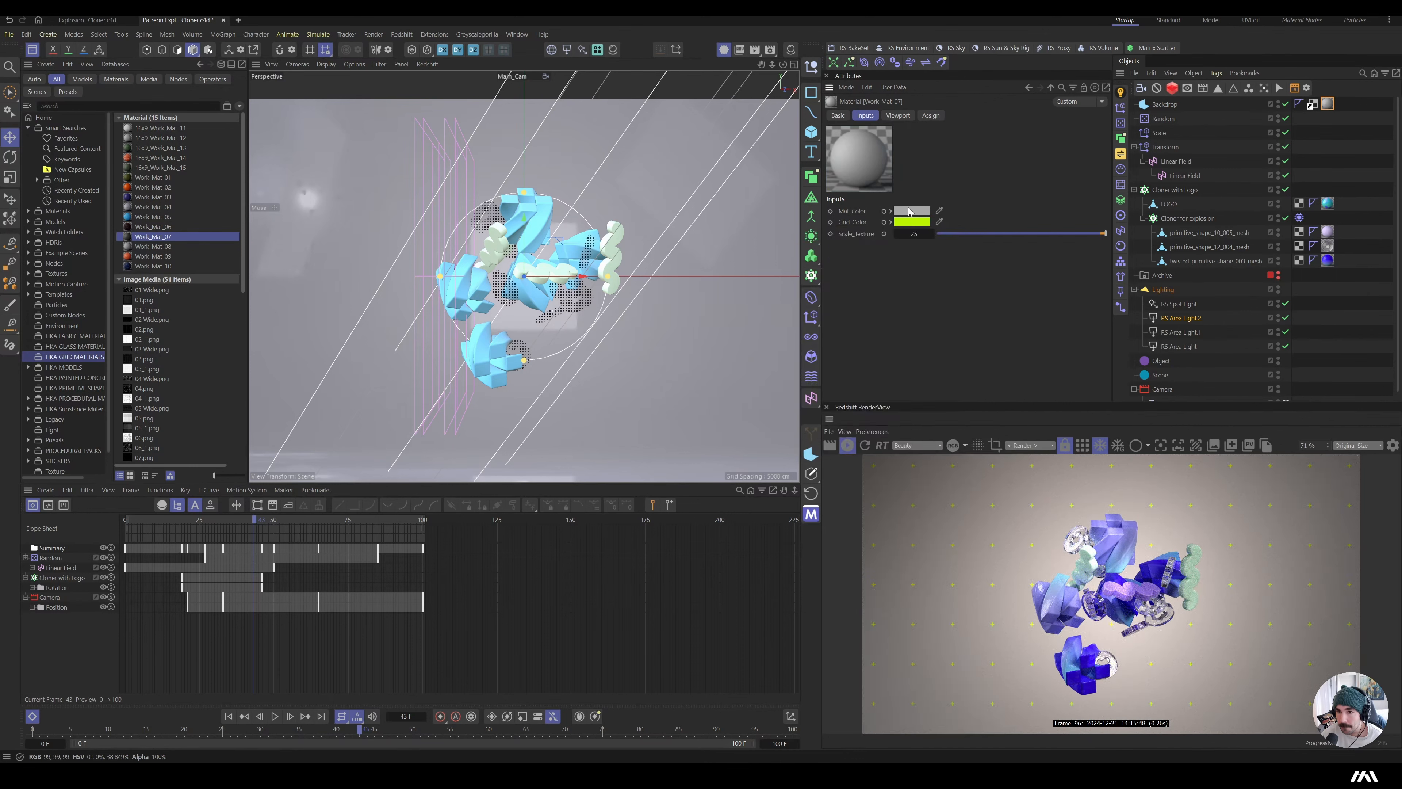
# - Lighten the Mat_Color of Work_Mat_07 to a paler neutral gray
pyautogui.click(909, 211)
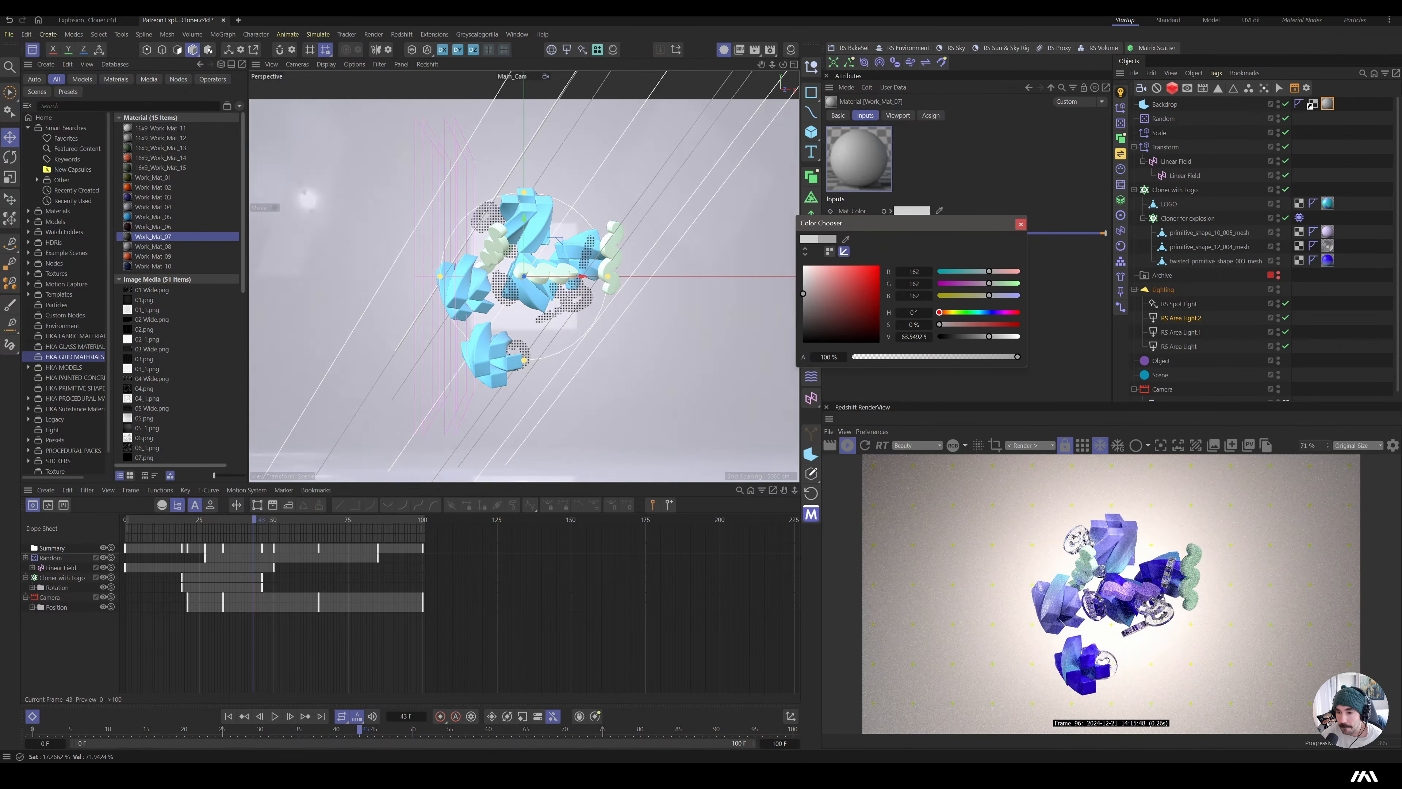
pyautogui.moveTo(803, 293)
pyautogui.mouseDown()
pyautogui.moveTo(803, 331)
pyautogui.moveTo(803, 296)
pyautogui.mouseUp()
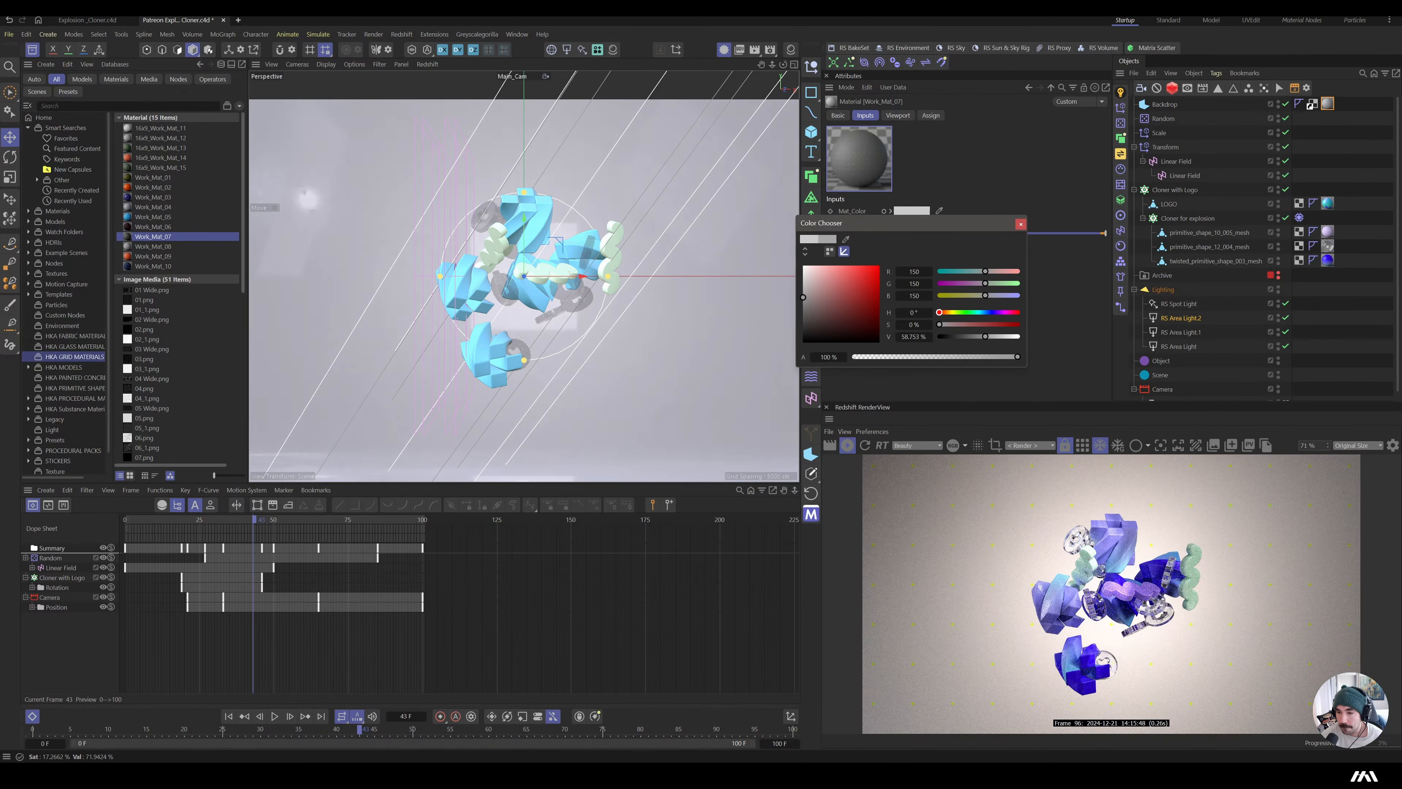
pyautogui.click(981, 194)
# - Set Work_Mat_07's Grid_Color to the purple swatch (RGB 96, 56, 250) and lighten its Mat_Color to near white
pyautogui.click(920, 223)
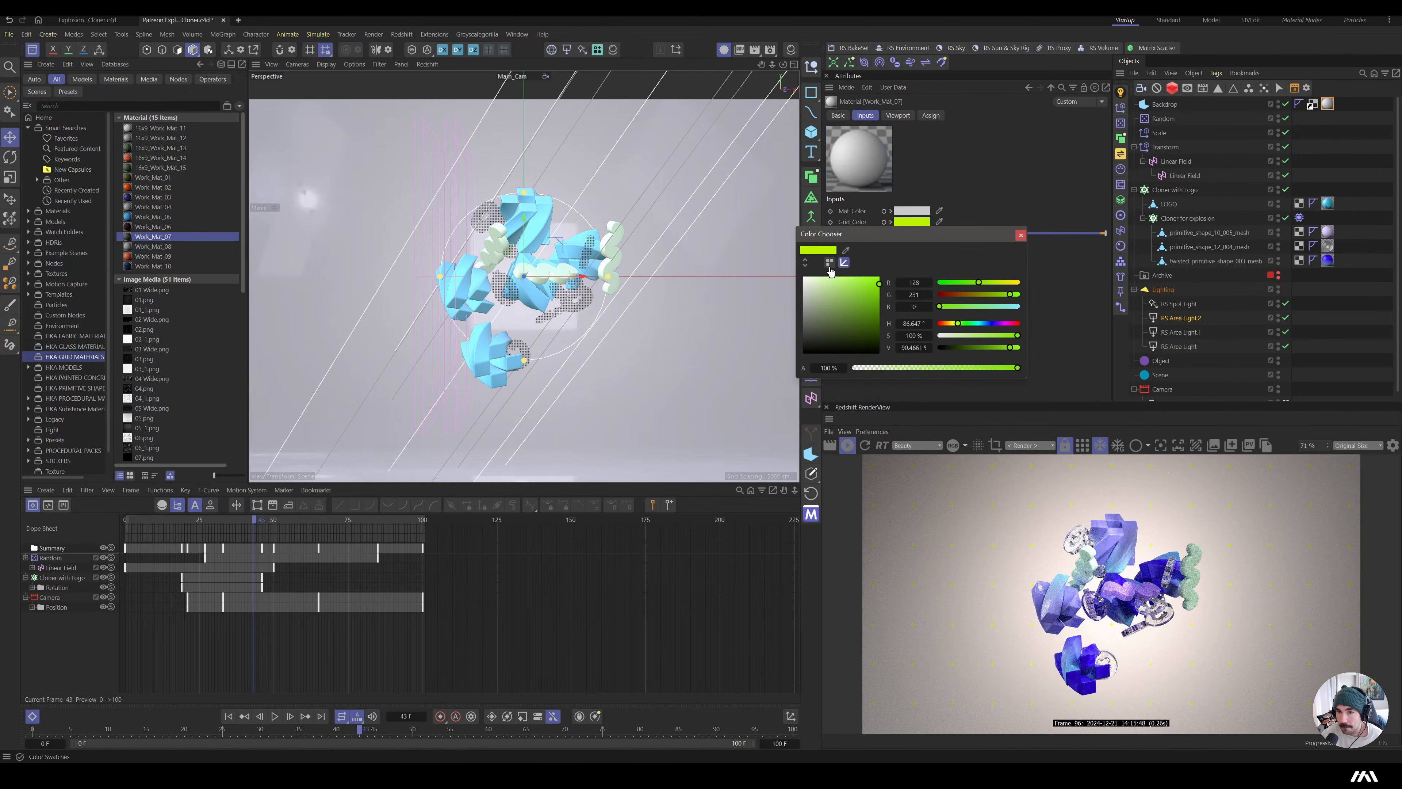
pyautogui.click(854, 411)
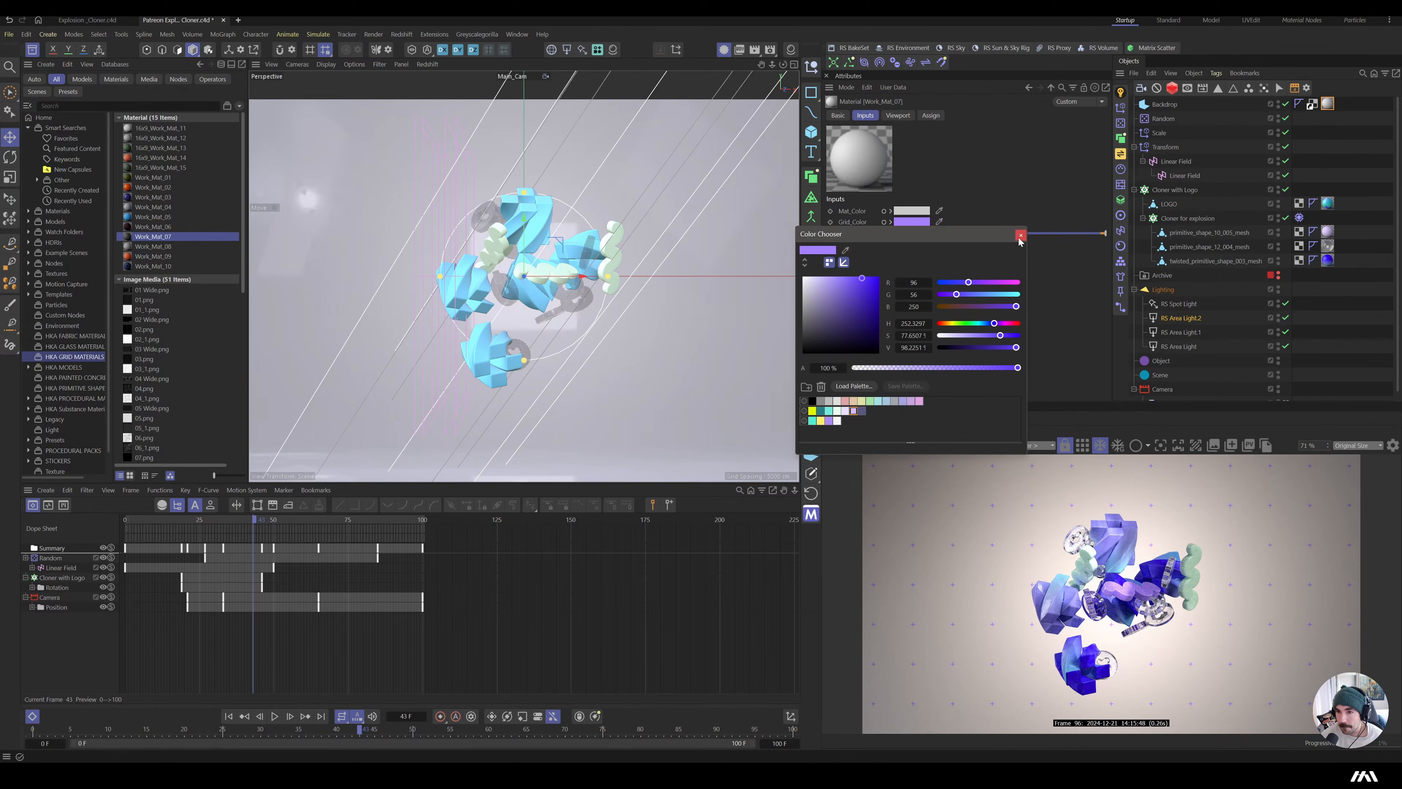
pyautogui.click(1020, 235)
pyautogui.click(912, 210)
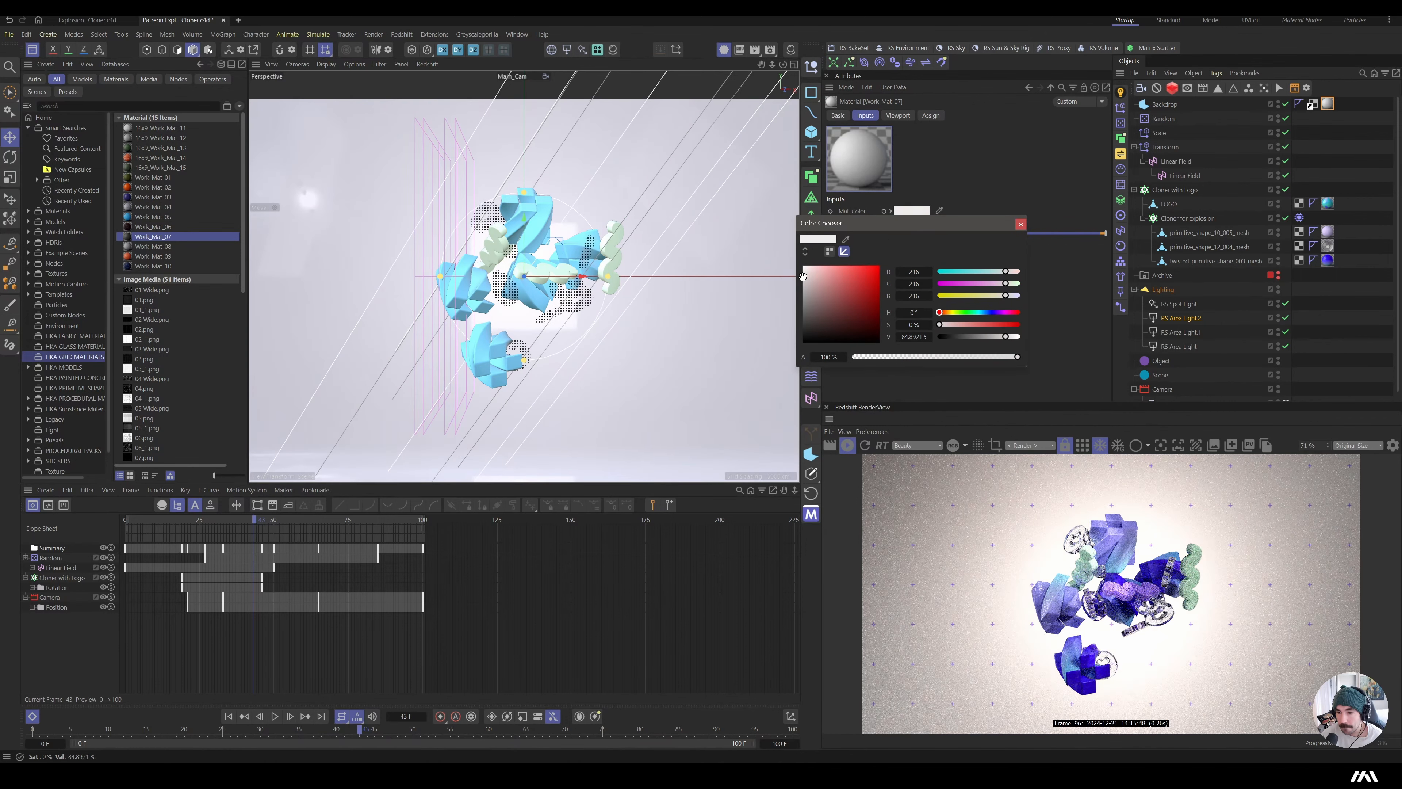
pyautogui.click(1021, 224)
# - Set the exposure of RS Area Light.2 to -3.491
pyautogui.click(1172, 319)
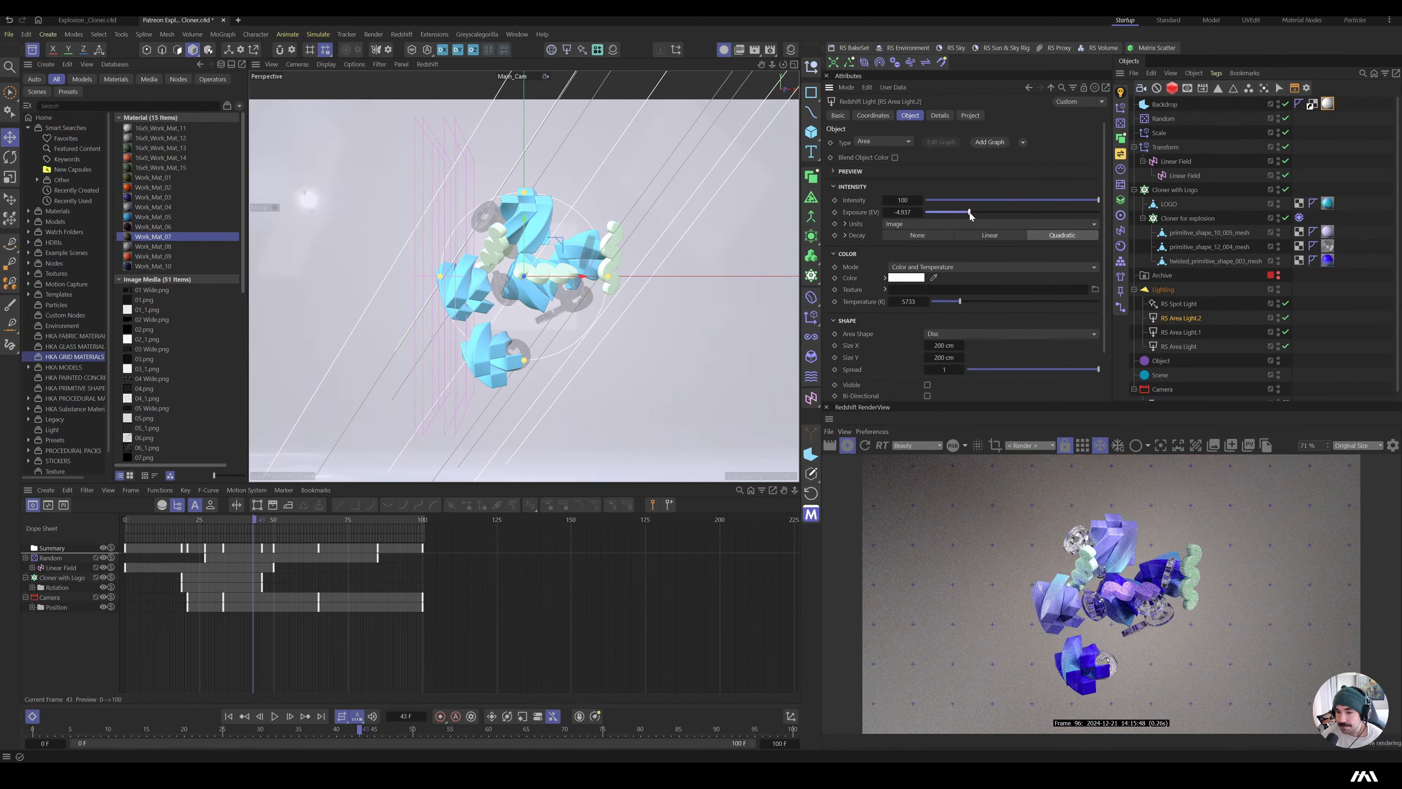
pyautogui.moveTo(969, 215); pyautogui.dragTo(980, 215)
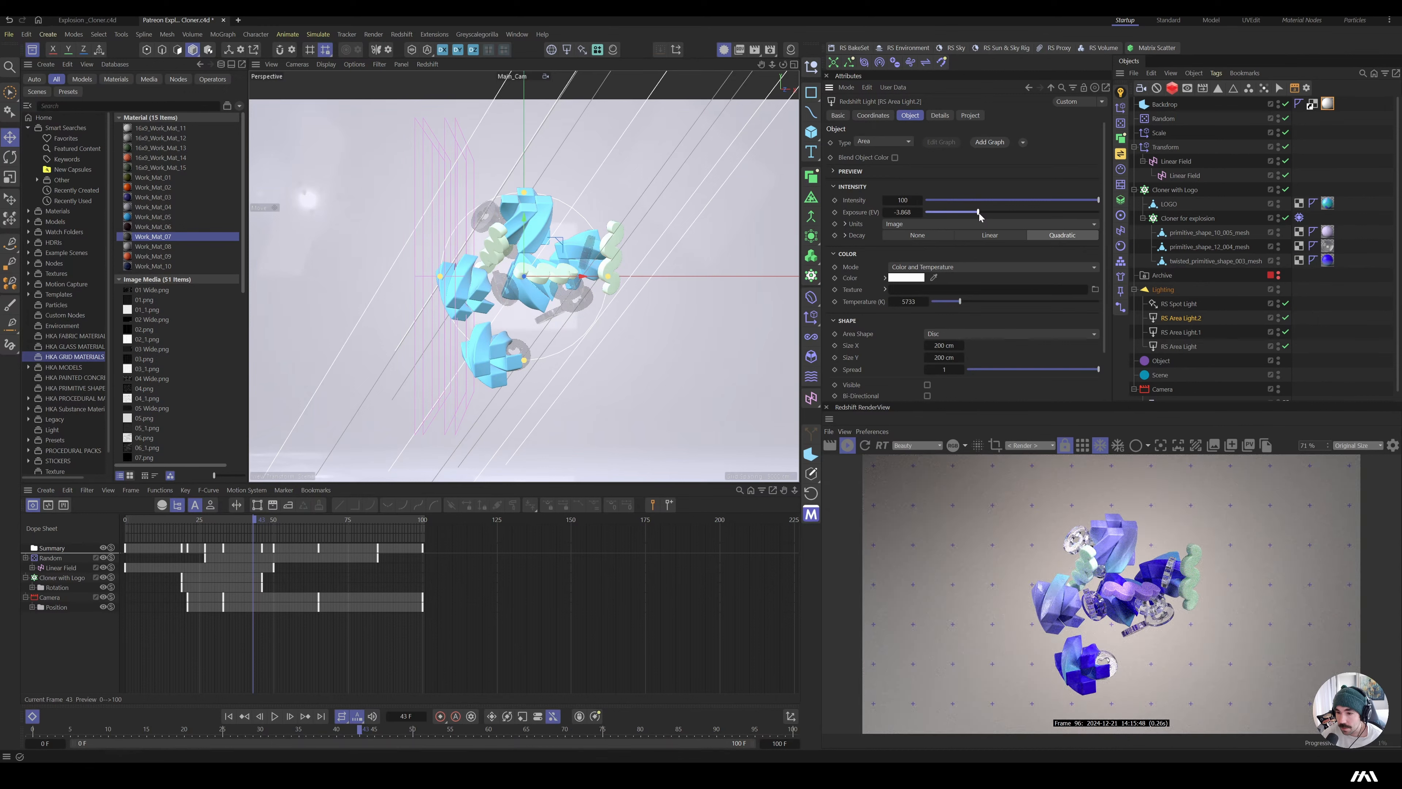
pyautogui.moveTo(981, 214); pyautogui.dragTo(982, 213)
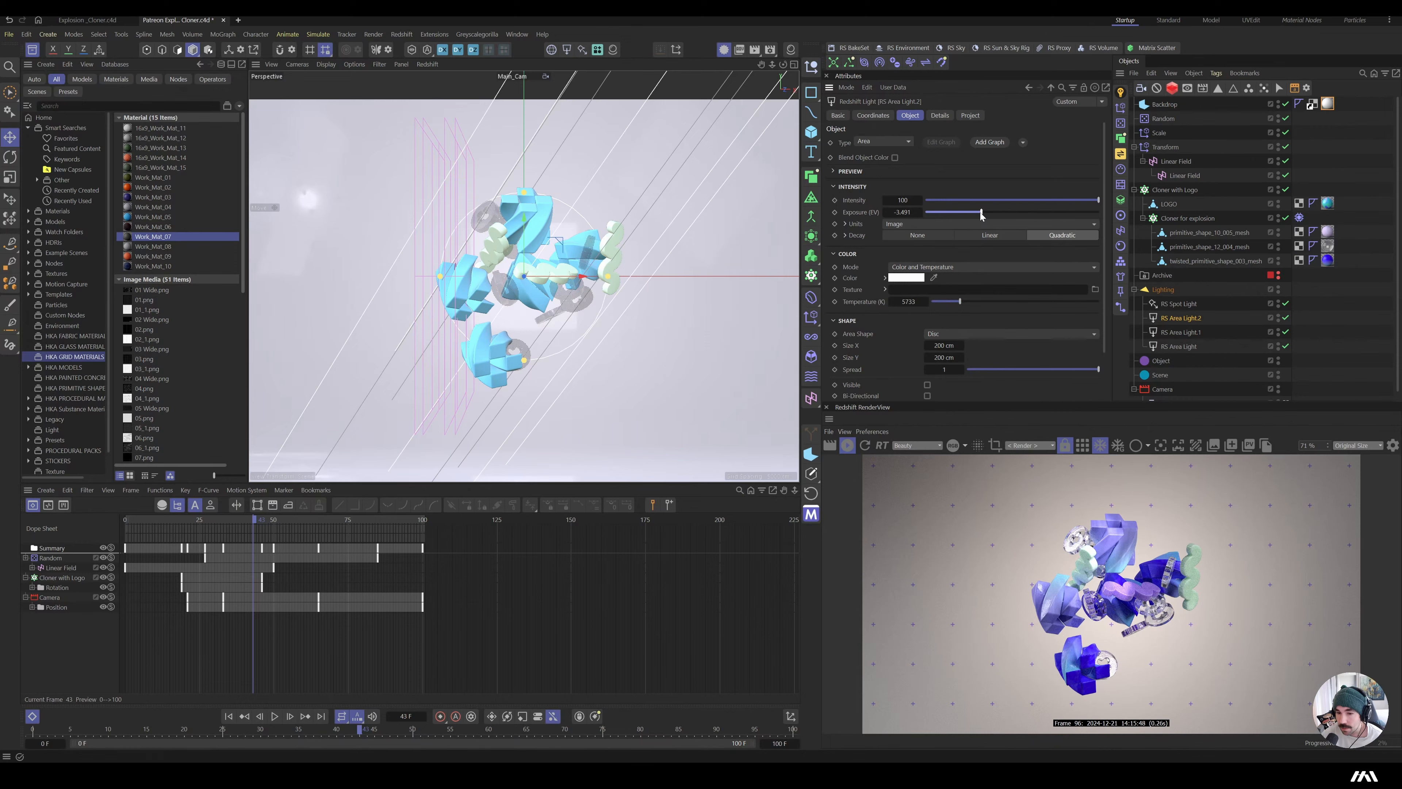
# - Go to frame 14 and shift the Backdrop vertically so that a grid cross lines up with the logo's center
pyautogui.moveTo(274, 521); pyautogui.dragTo(169, 530)
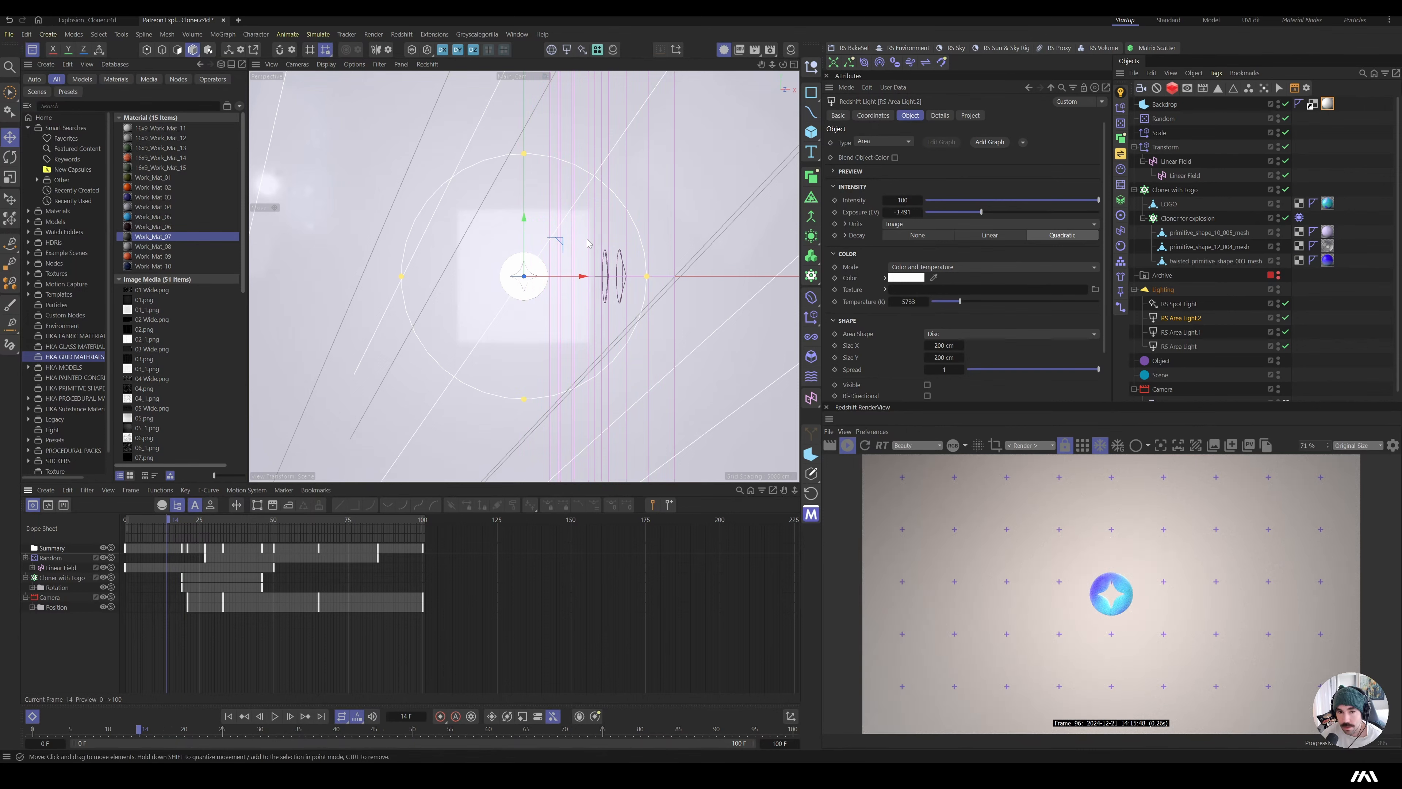
pyautogui.click(699, 181)
pyautogui.moveTo(702, 164); pyautogui.dragTo(702, 187)
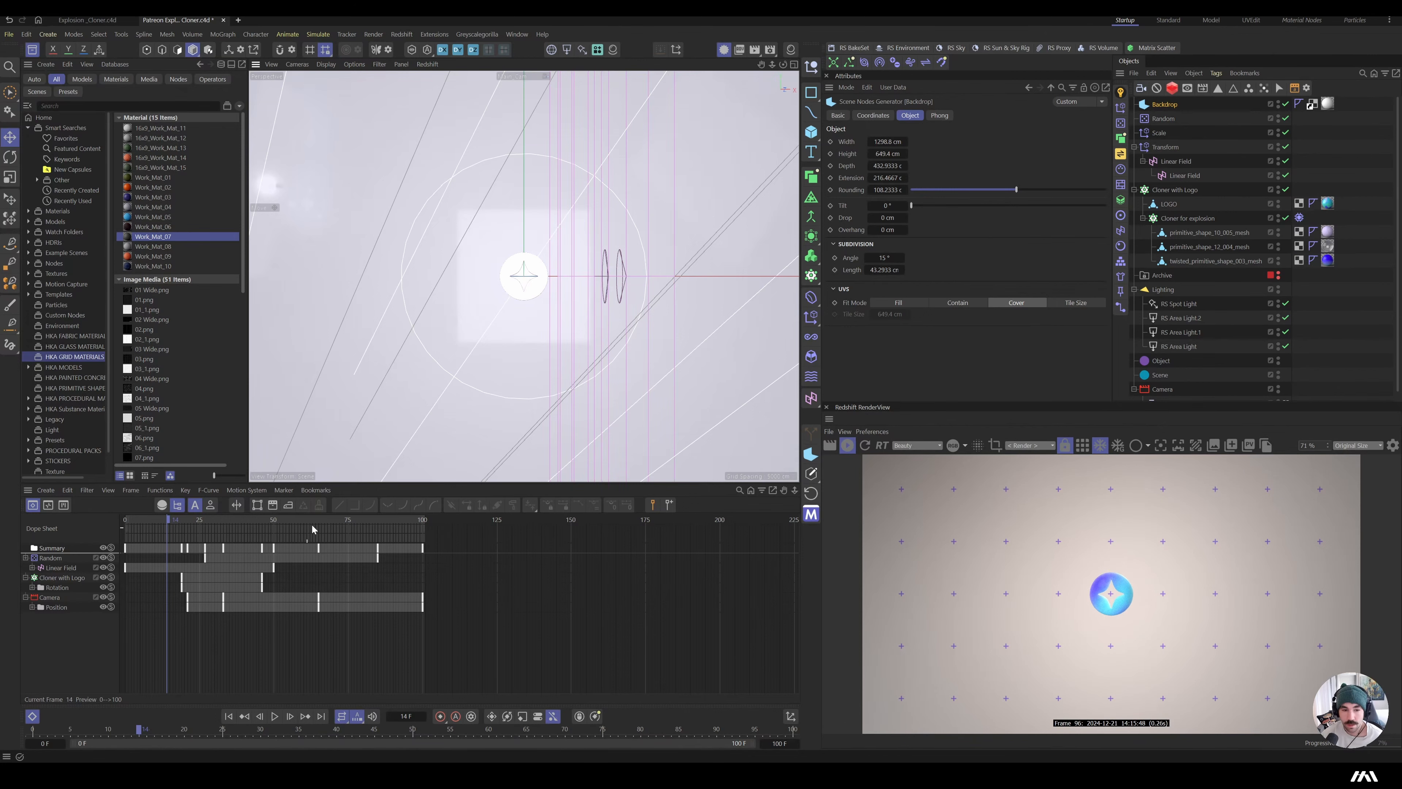
# - Go to frame 41 and try a brighter exposure of -2.17 on RS Area Light.2
pyautogui.moveTo(312, 525); pyautogui.dragTo(247, 527)
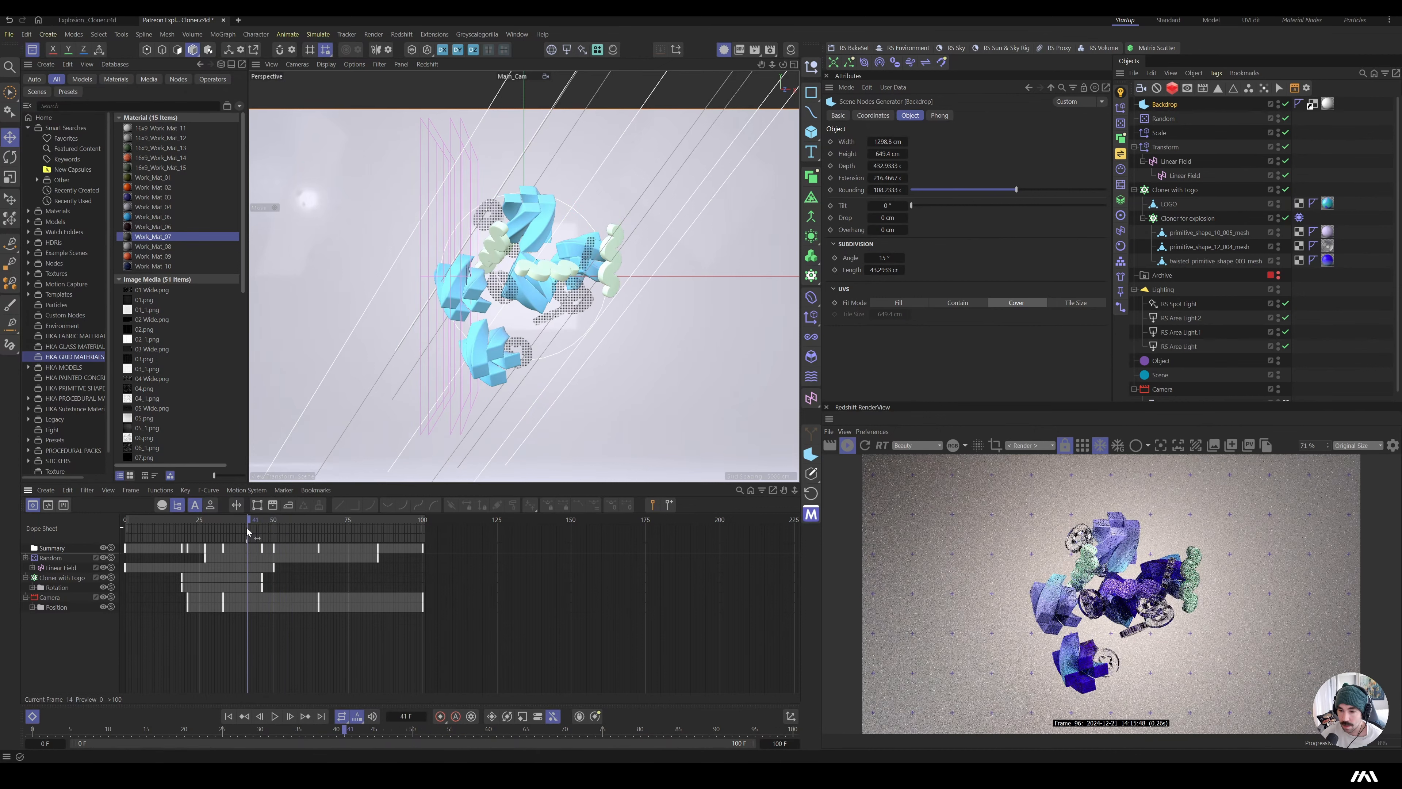
pyautogui.click(1172, 319)
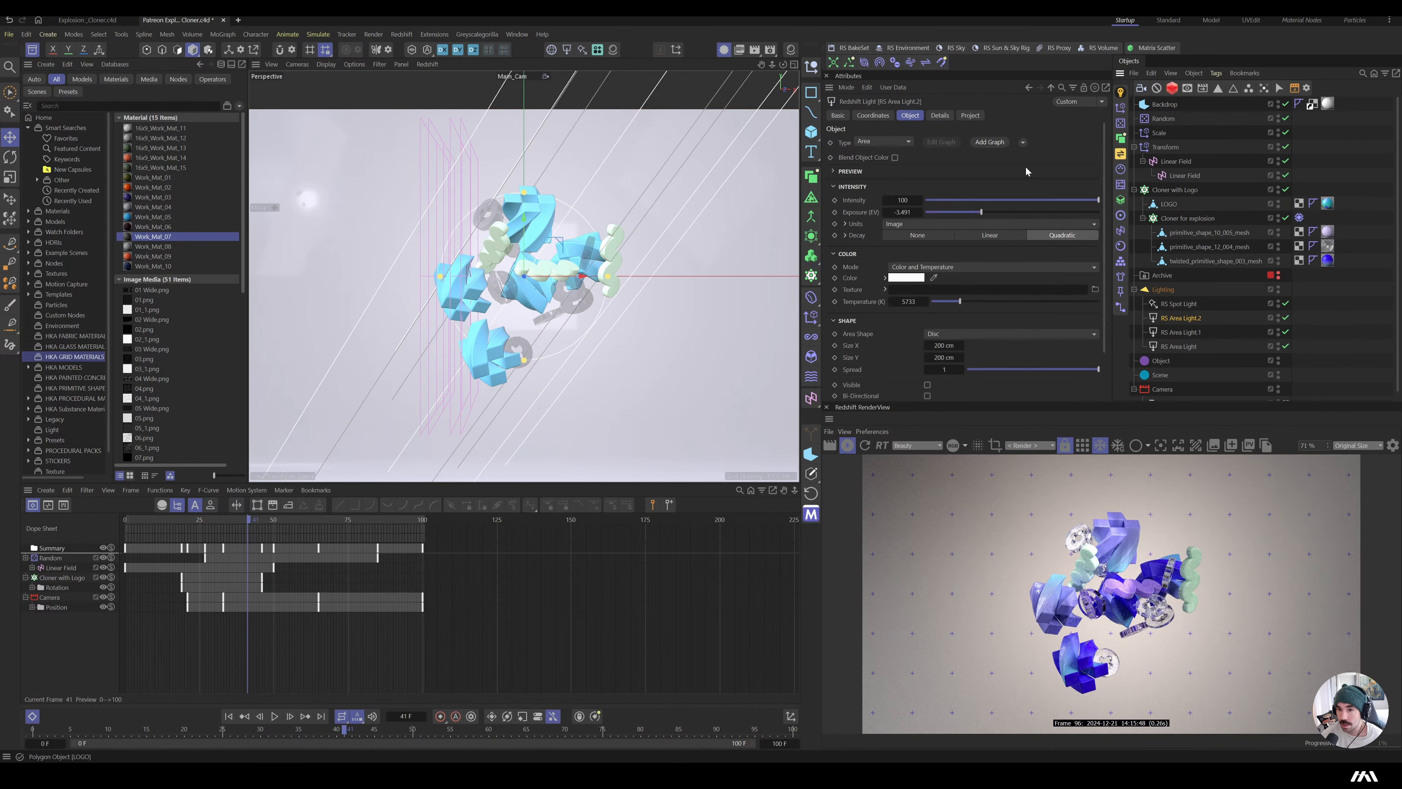
pyautogui.click(993, 213)
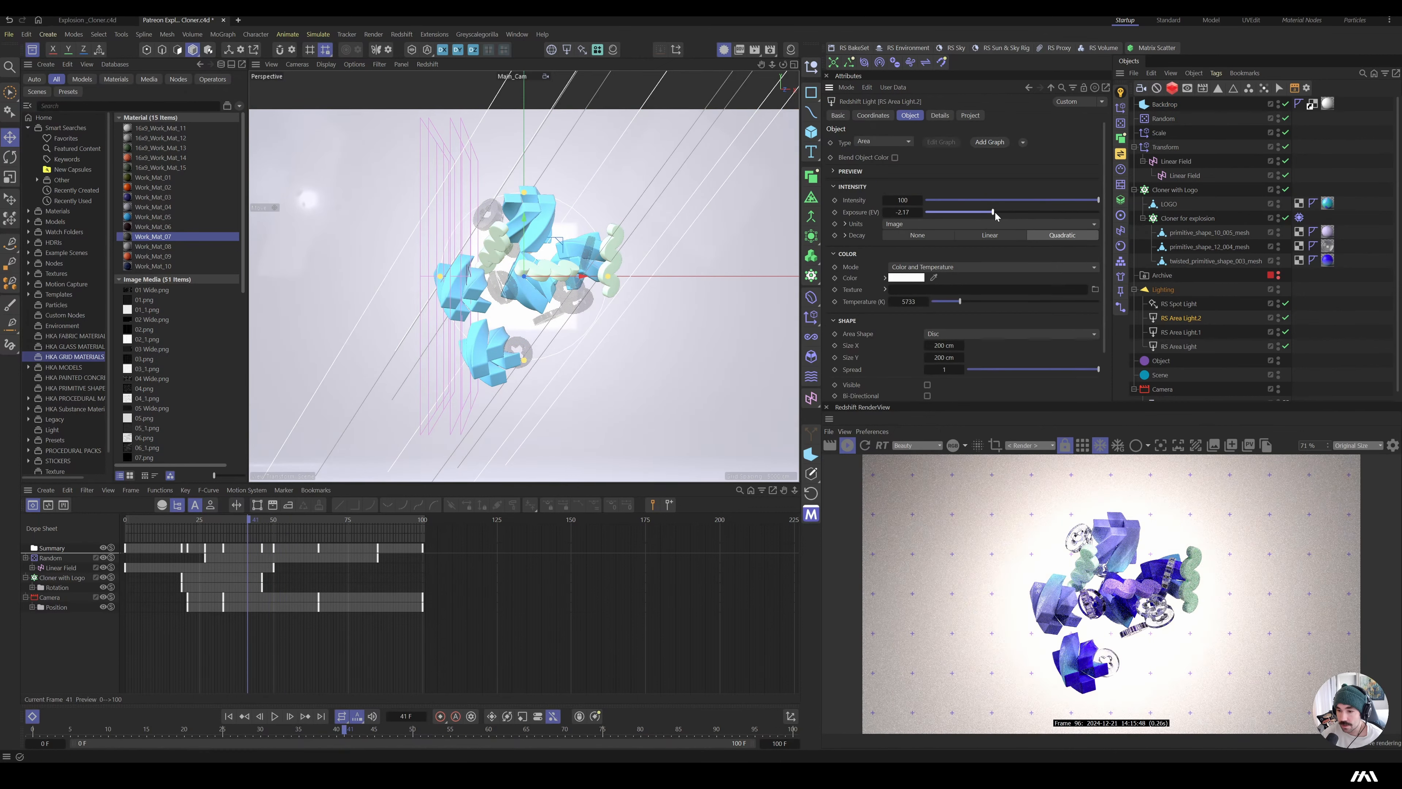
# - Set the exposure of RS Area Light.1 to -7.075 and the exposure of RS Area Light to -4.434
pyautogui.click(1182, 332)
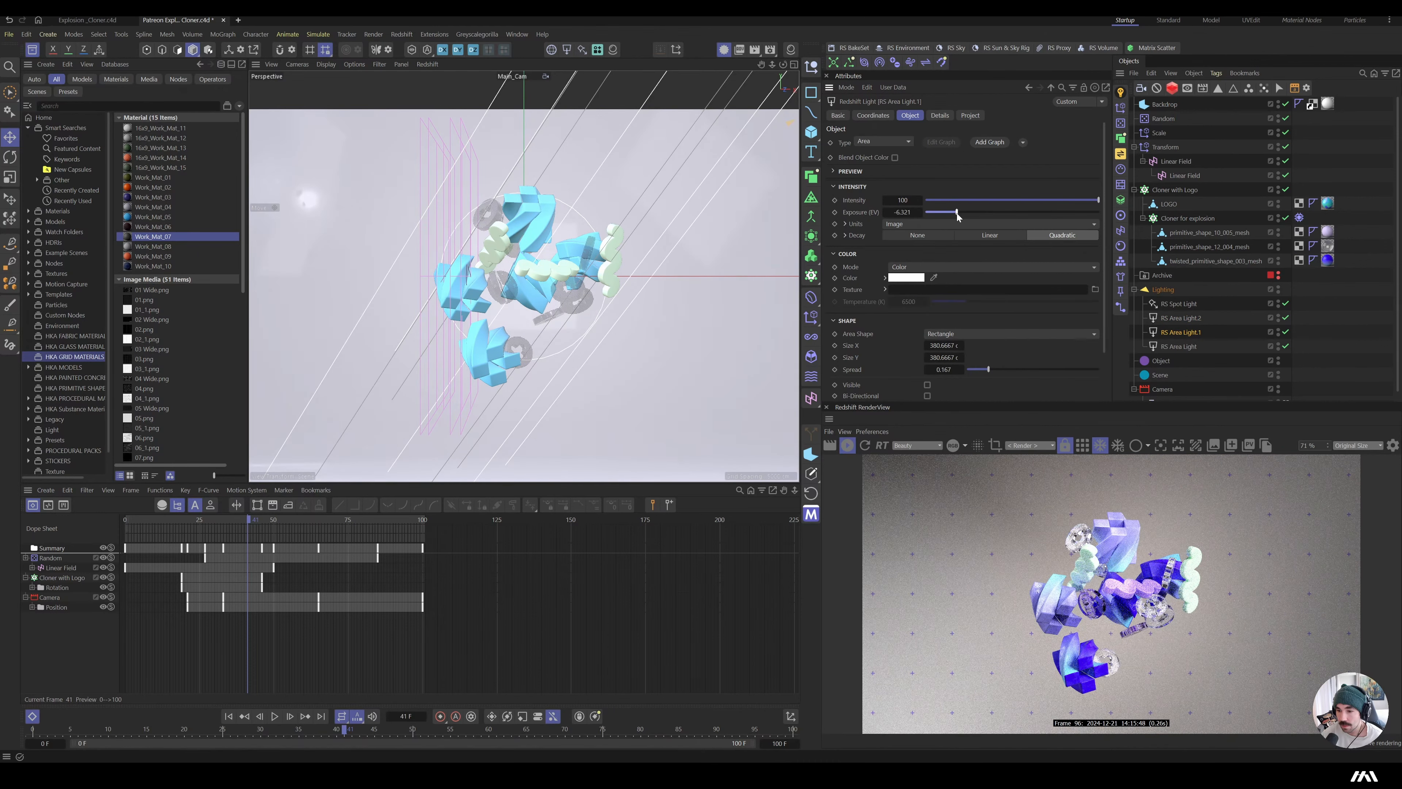
pyautogui.moveTo(956, 213); pyautogui.dragTo(951, 213)
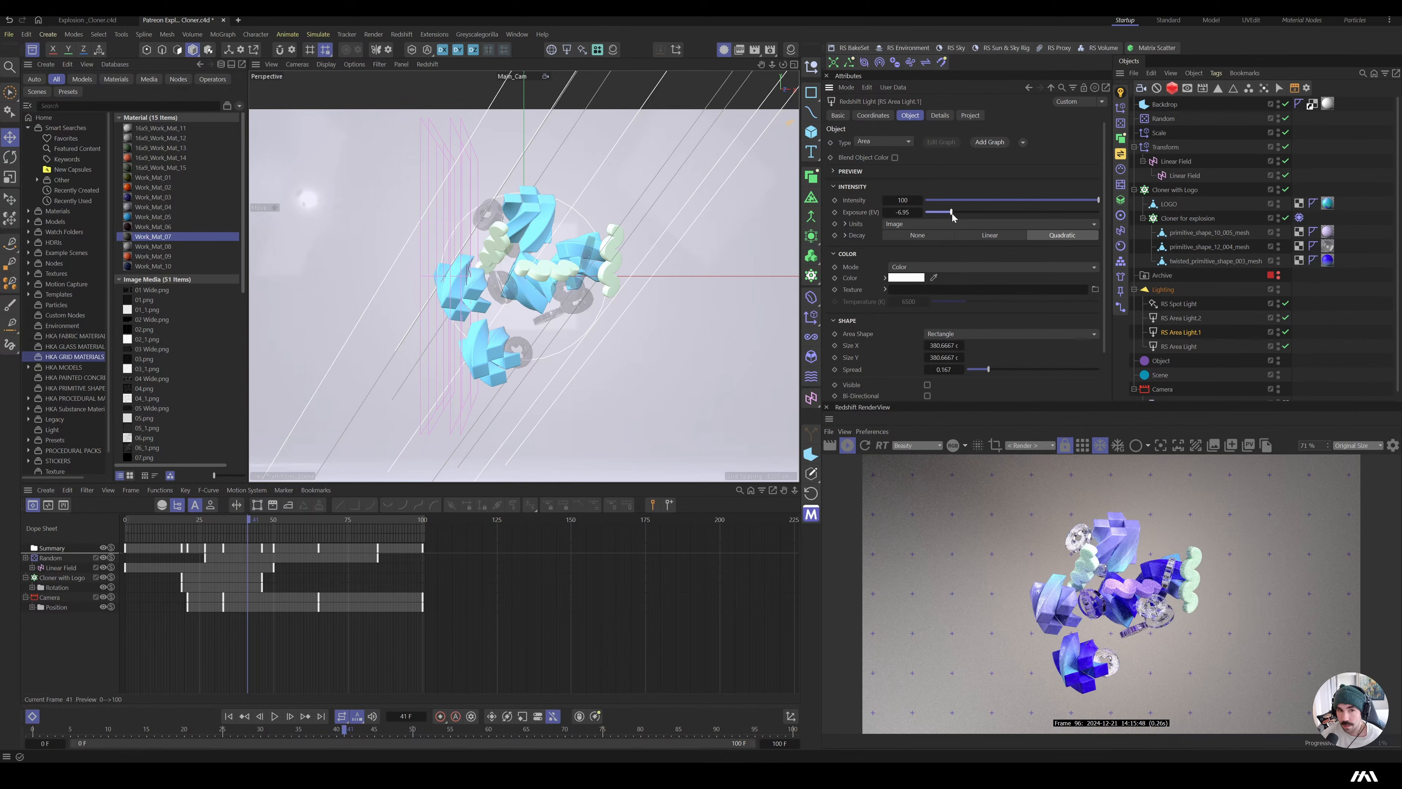
pyautogui.moveTo(951, 214); pyautogui.dragTo(950, 214)
pyautogui.click(1186, 346)
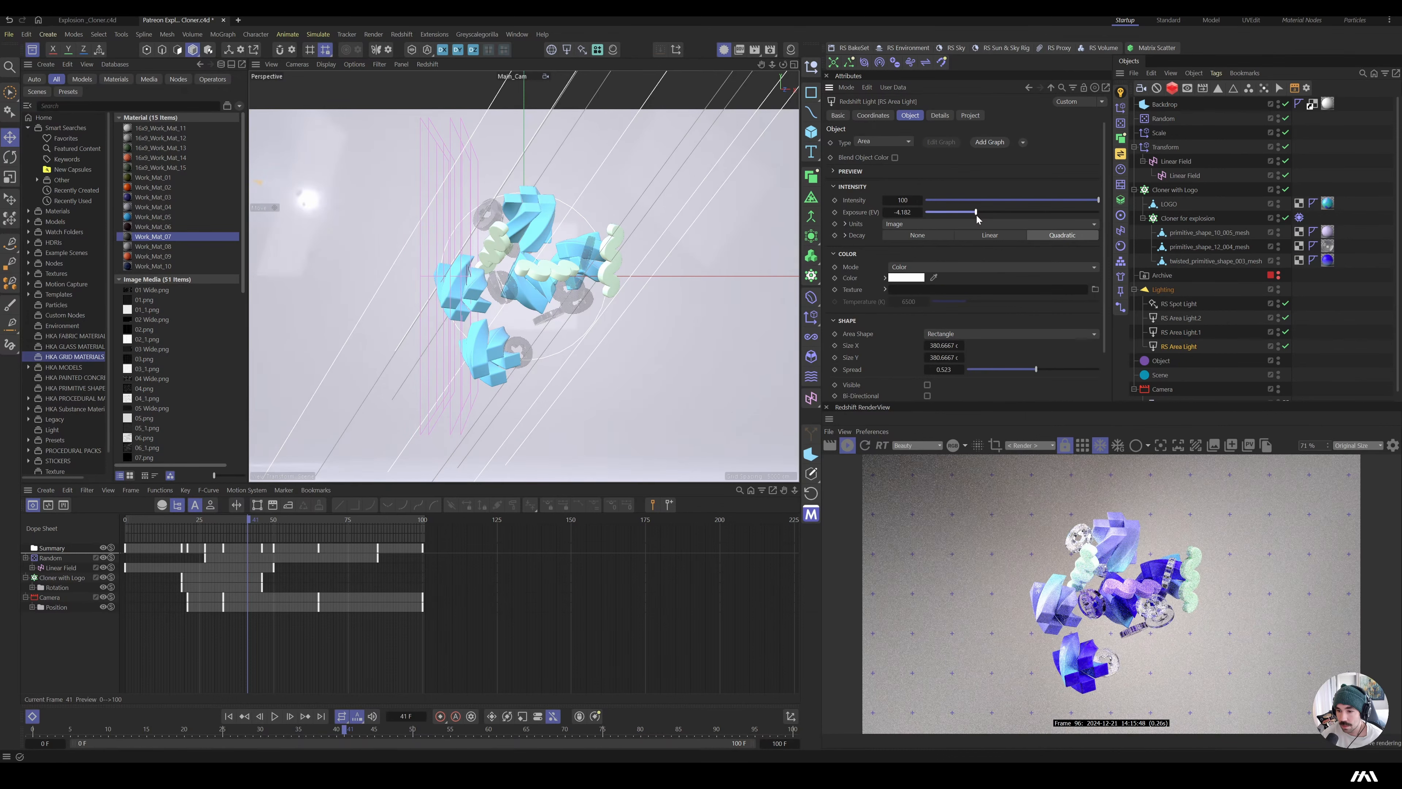
pyautogui.moveTo(973, 218); pyautogui.dragTo(975, 215)
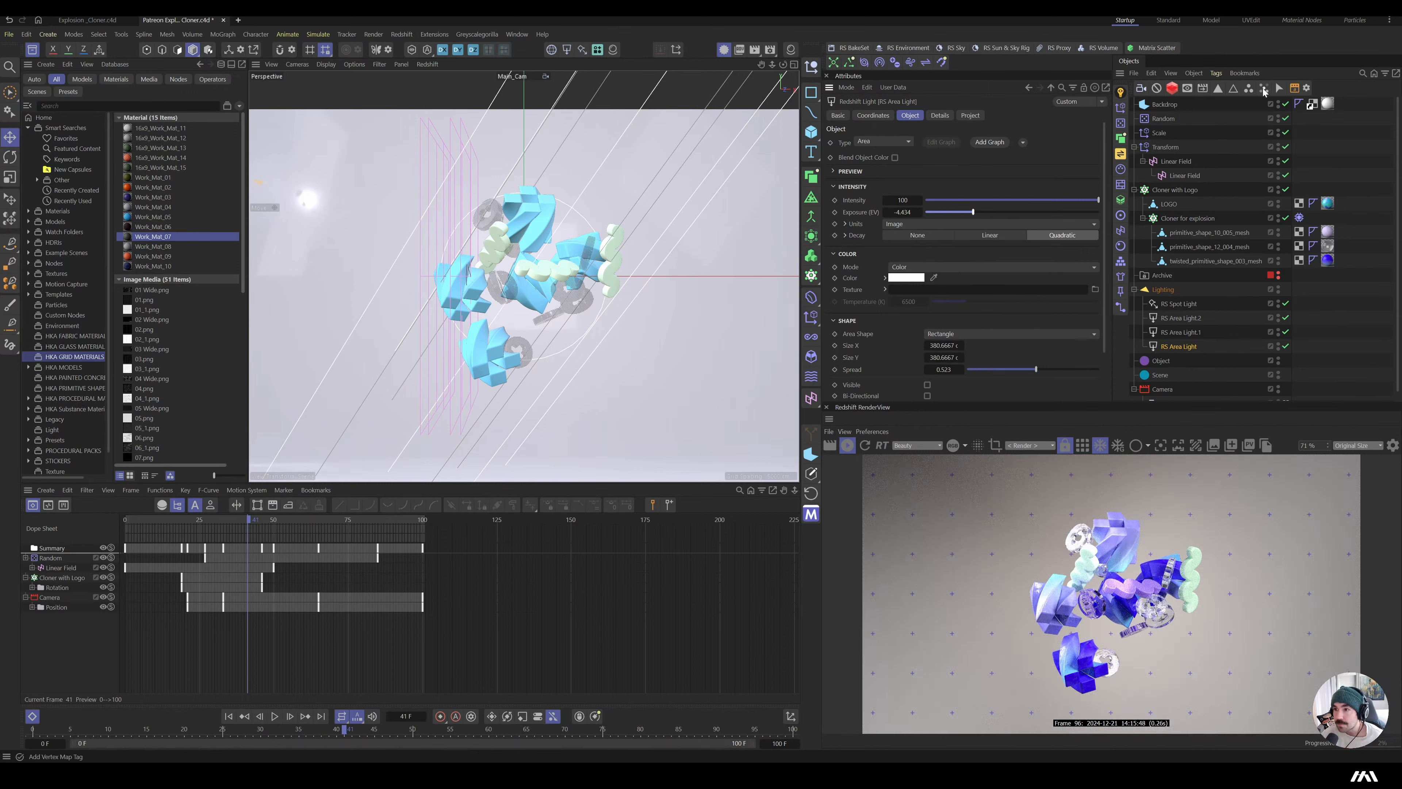
# - Set the Scale_Texture of the Backdrop's Work_Mat_07 material to 6
pyautogui.click(1326, 105)
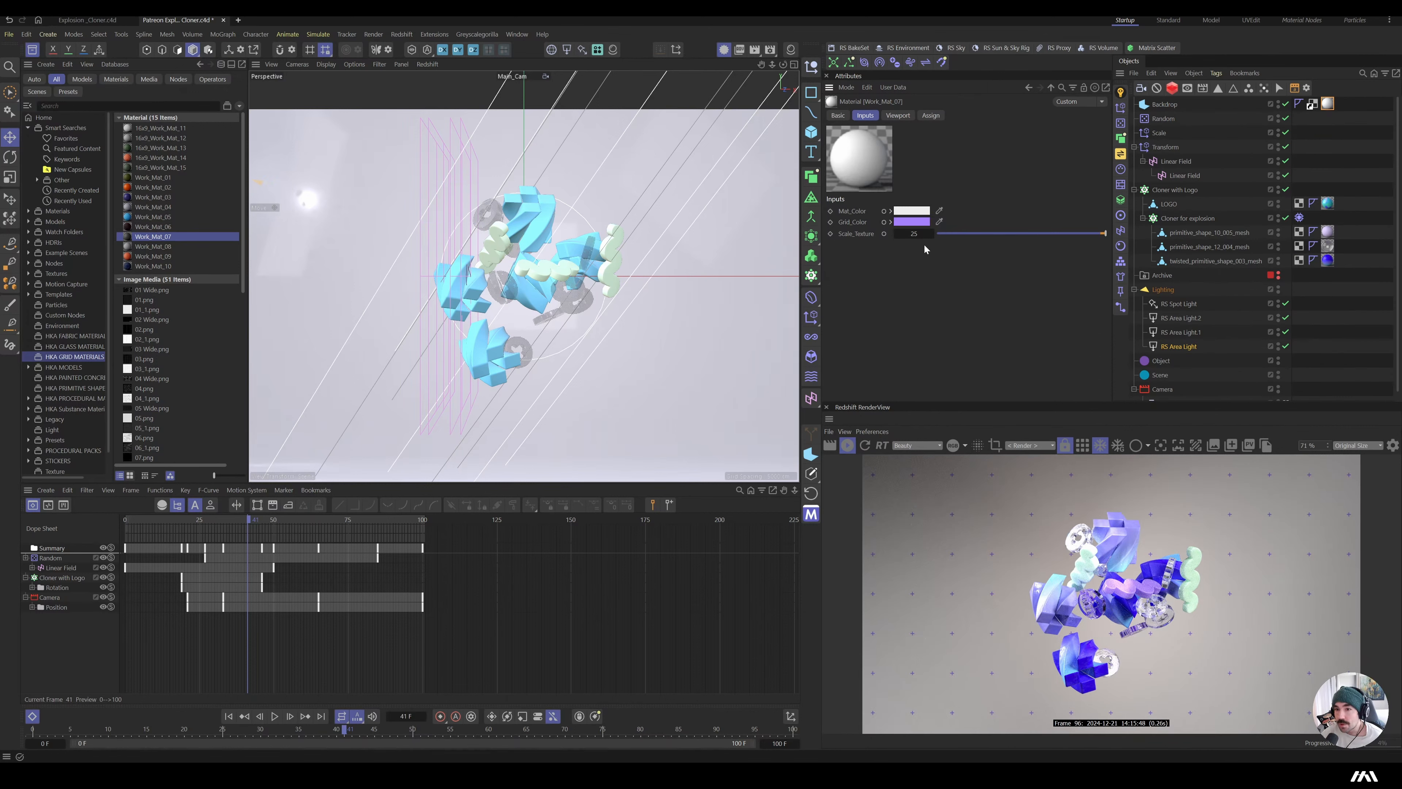
pyautogui.doubleClick(914, 233)
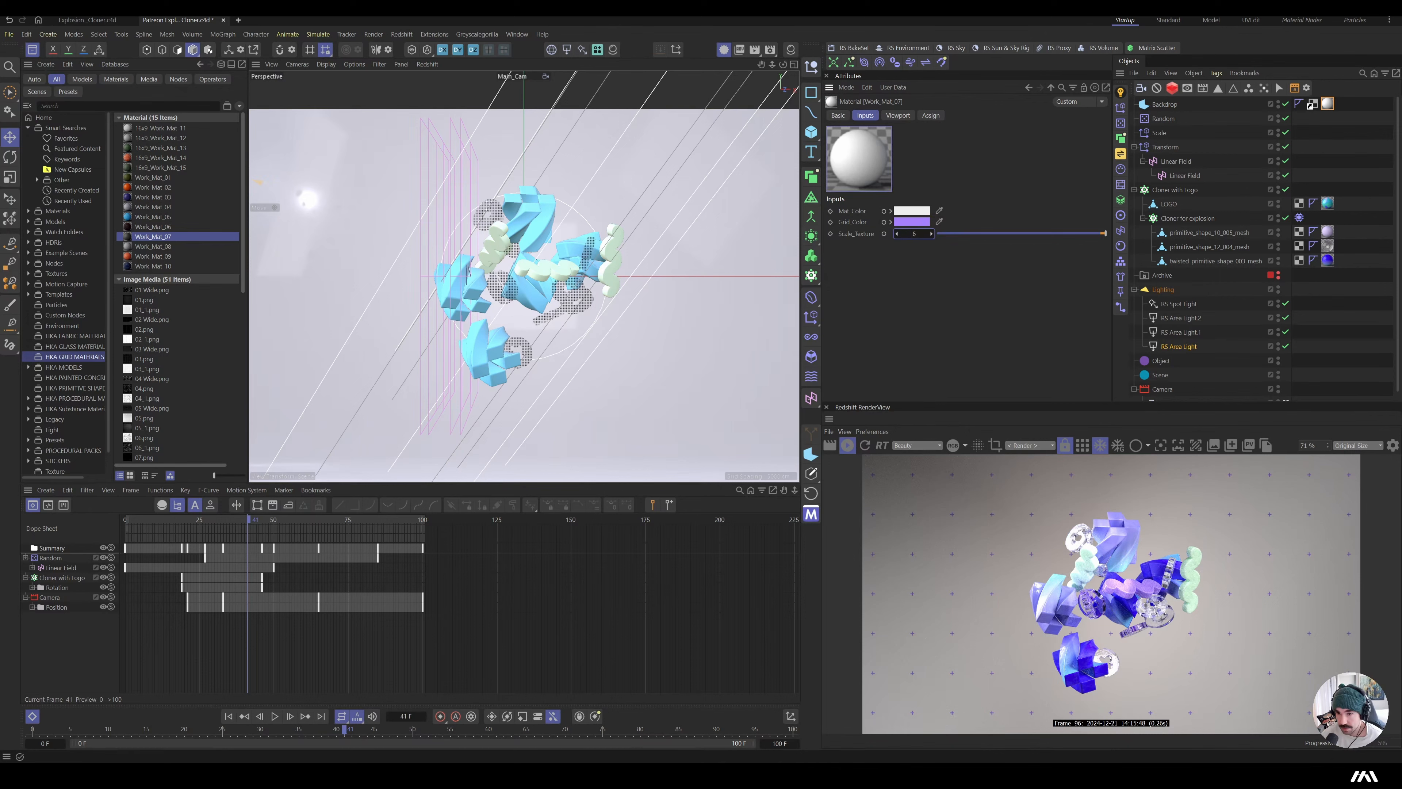
pyautogui.write('6')
pyautogui.press('Return')
# - Change the Mat_Color of Work_Mat_07 to pure white (RGB 255, 255, 255)
pyautogui.click(911, 210)
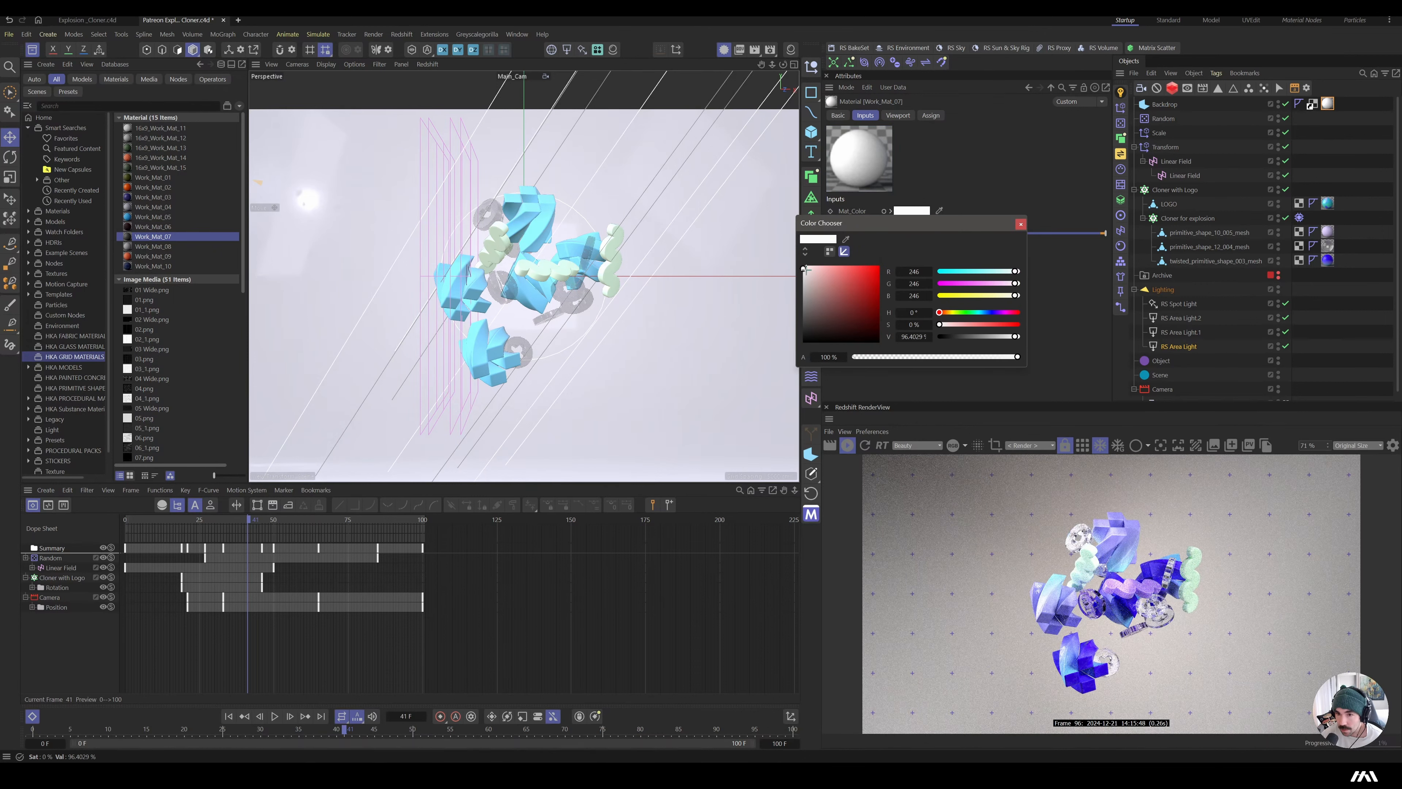
pyautogui.click(804, 267)
pyautogui.moveTo(803, 267); pyautogui.dragTo(802, 265)
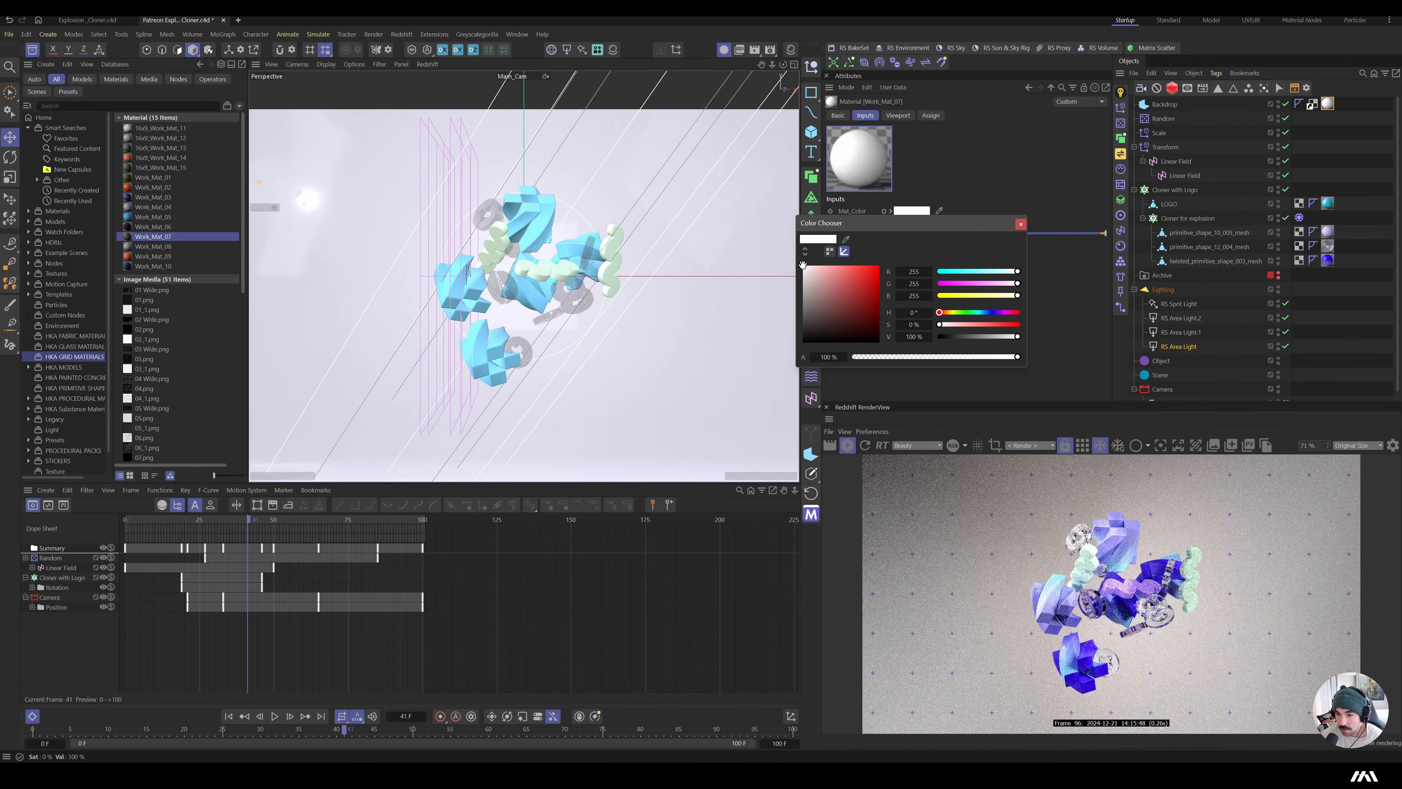
pyautogui.click(1018, 224)
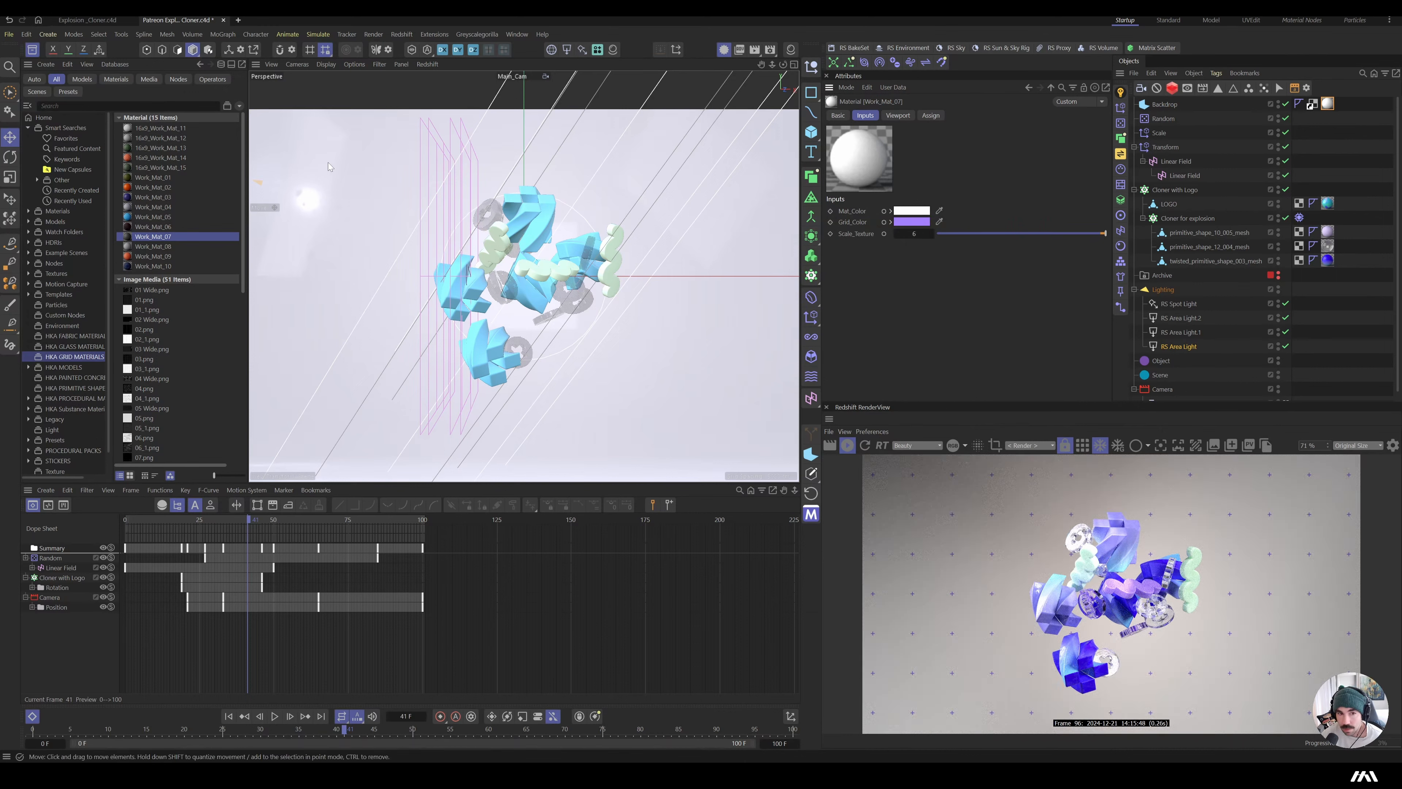
# - Raise RS Area Light.1's exposure to -6.258 and adjust the light's Y position
pyautogui.click(1180, 333)
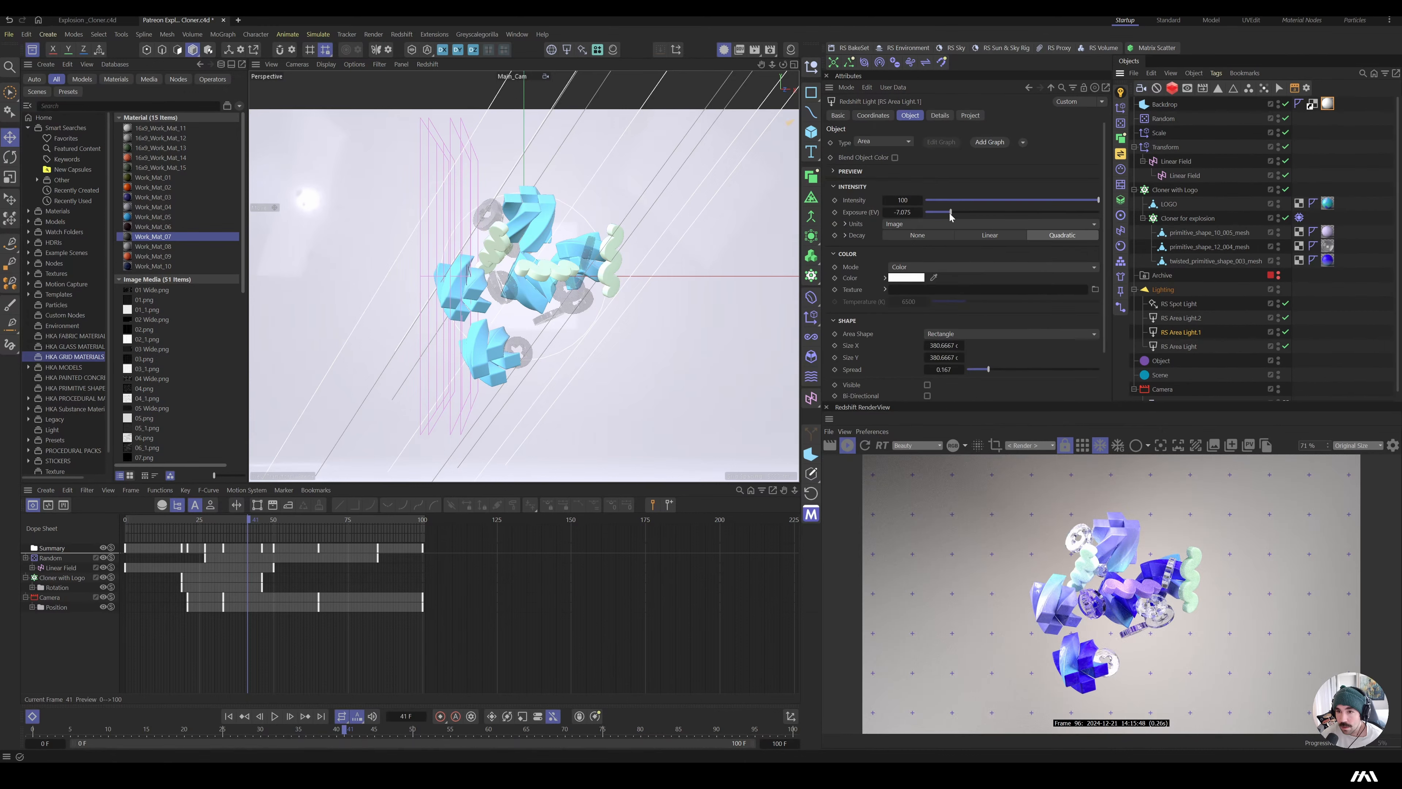
pyautogui.moveTo(966, 215); pyautogui.dragTo(958, 213)
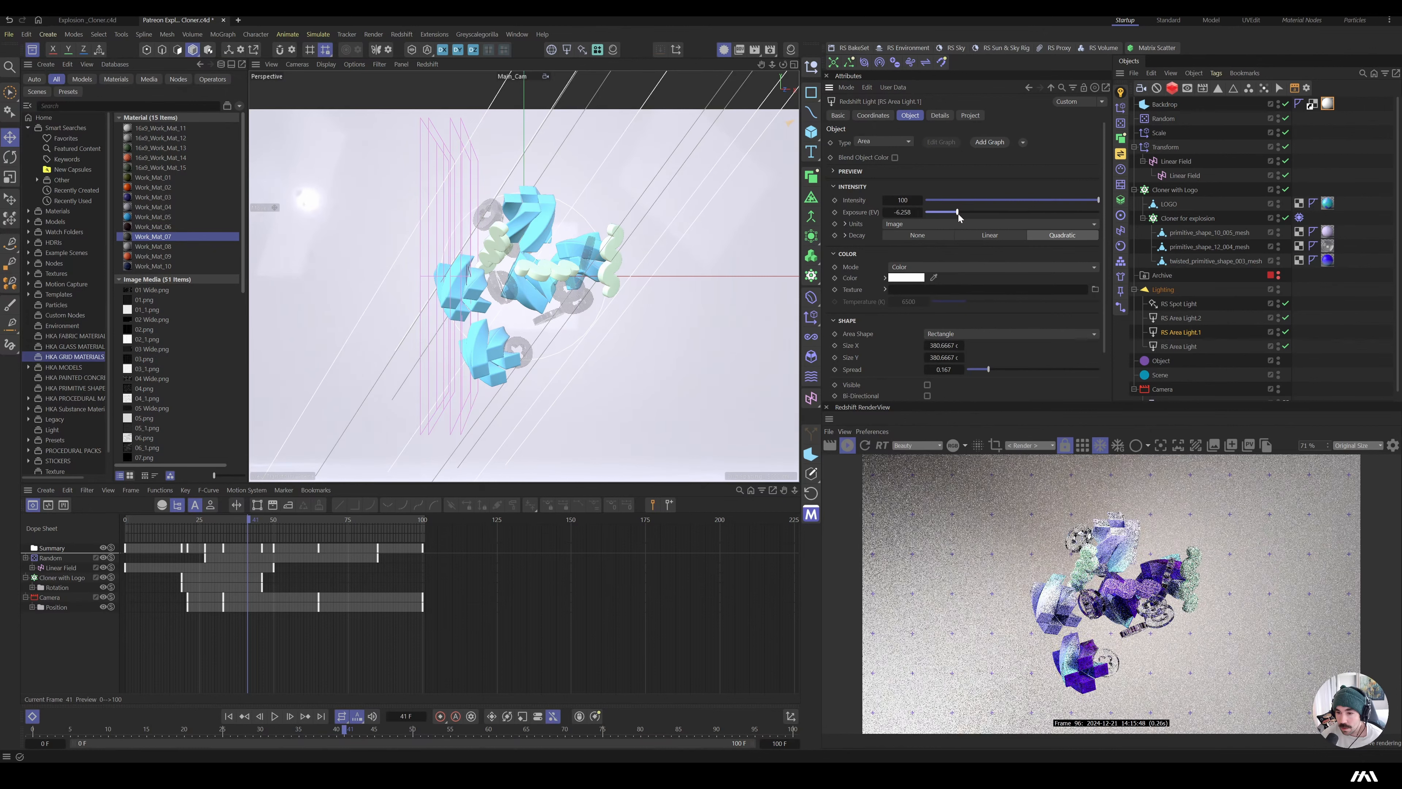
pyautogui.click(873, 116)
pyautogui.moveTo(873, 169); pyautogui.dragTo(903, 169)
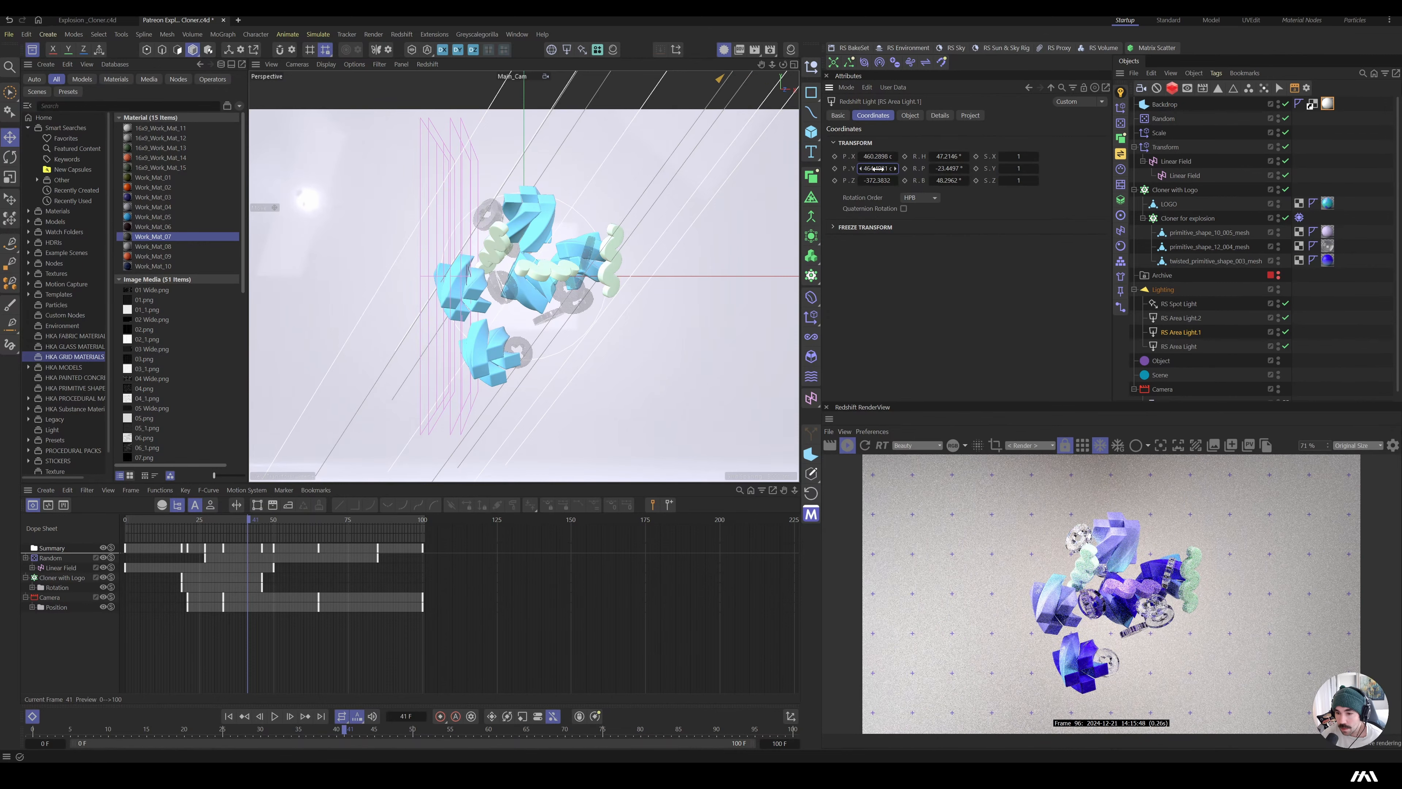
# - Set RS Area Light.1's spread to 0.308 and its exposure to -7.075
pyautogui.click(909, 115)
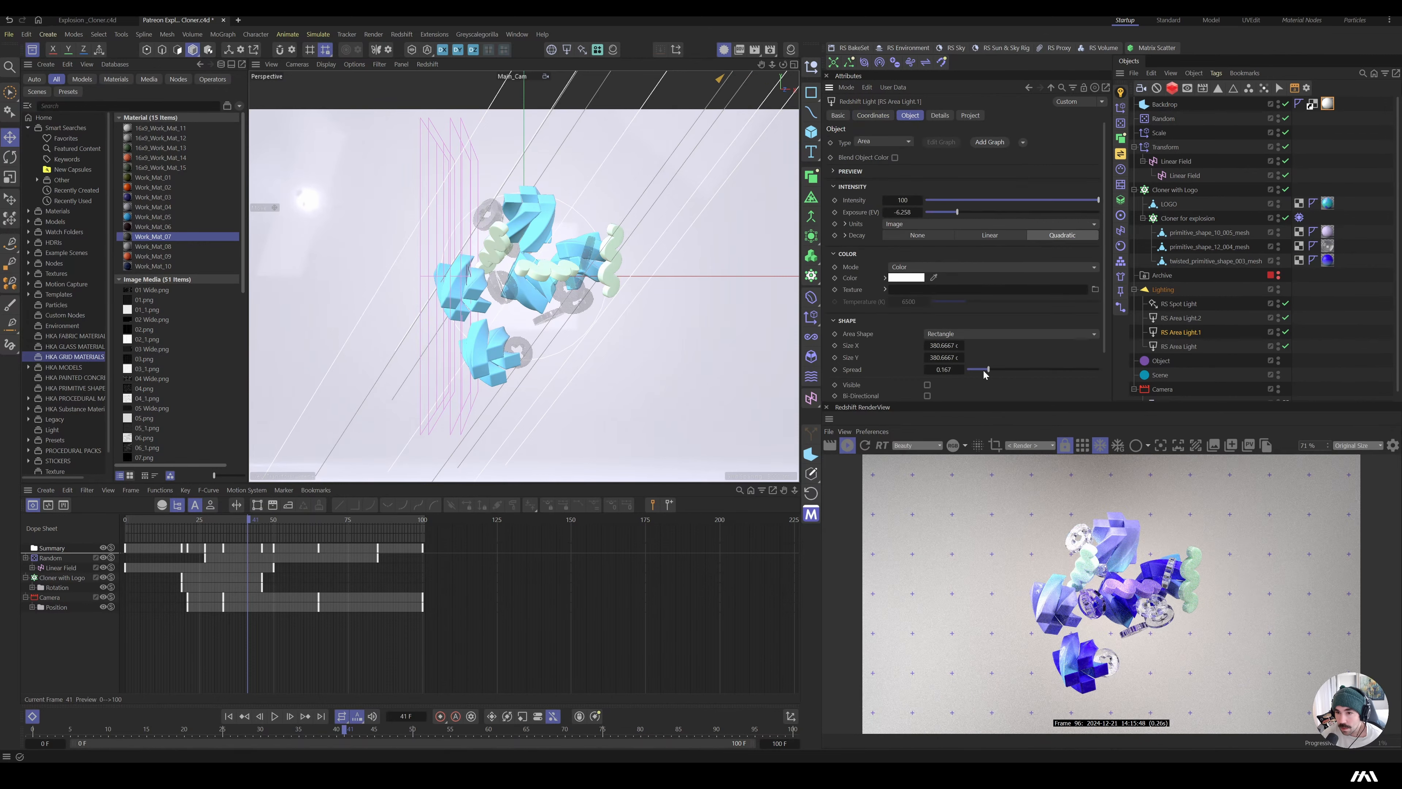
pyautogui.moveTo(986, 375)
pyautogui.mouseDown()
pyautogui.moveTo(974, 371)
pyautogui.moveTo(1007, 377)
pyautogui.mouseUp()
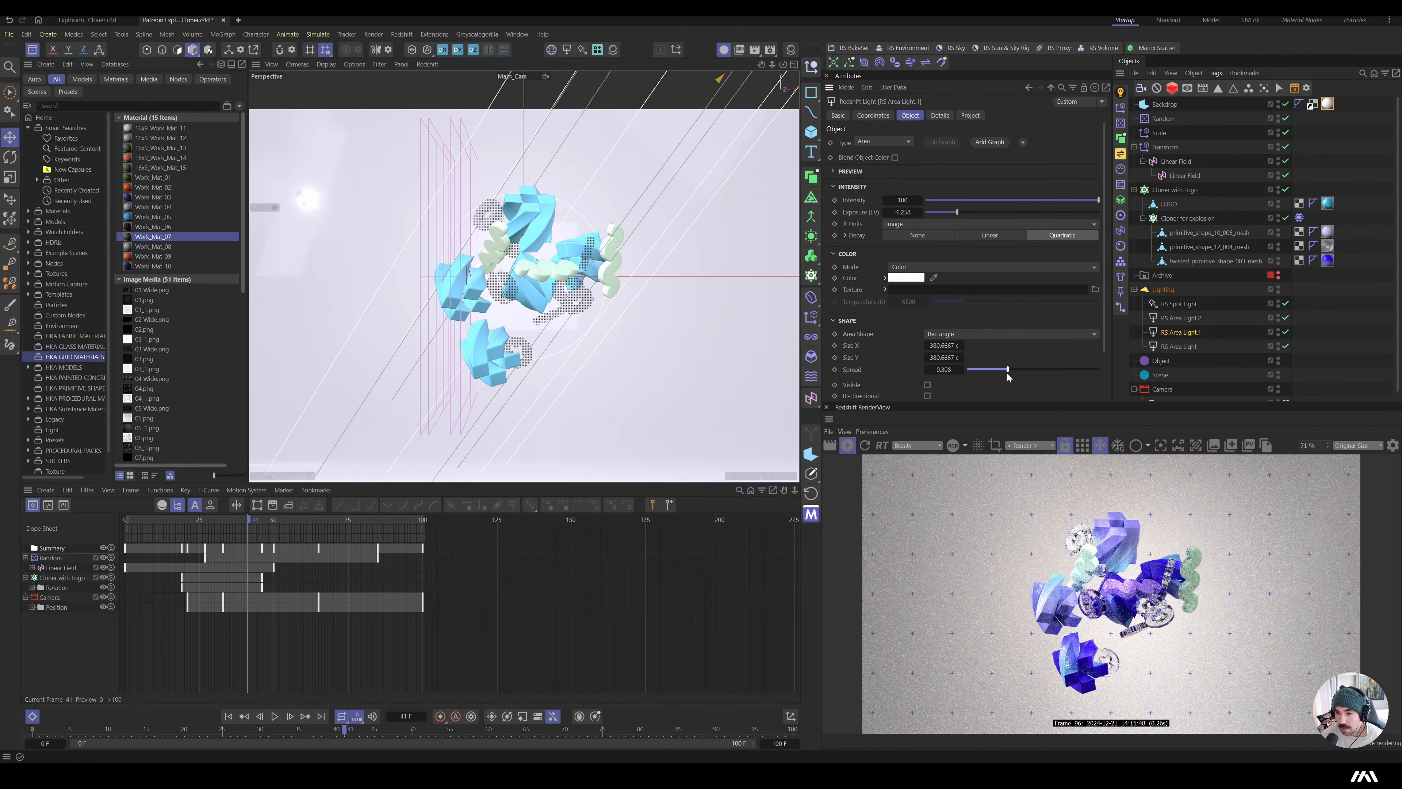
pyautogui.moveTo(952, 213); pyautogui.dragTo(950, 212)
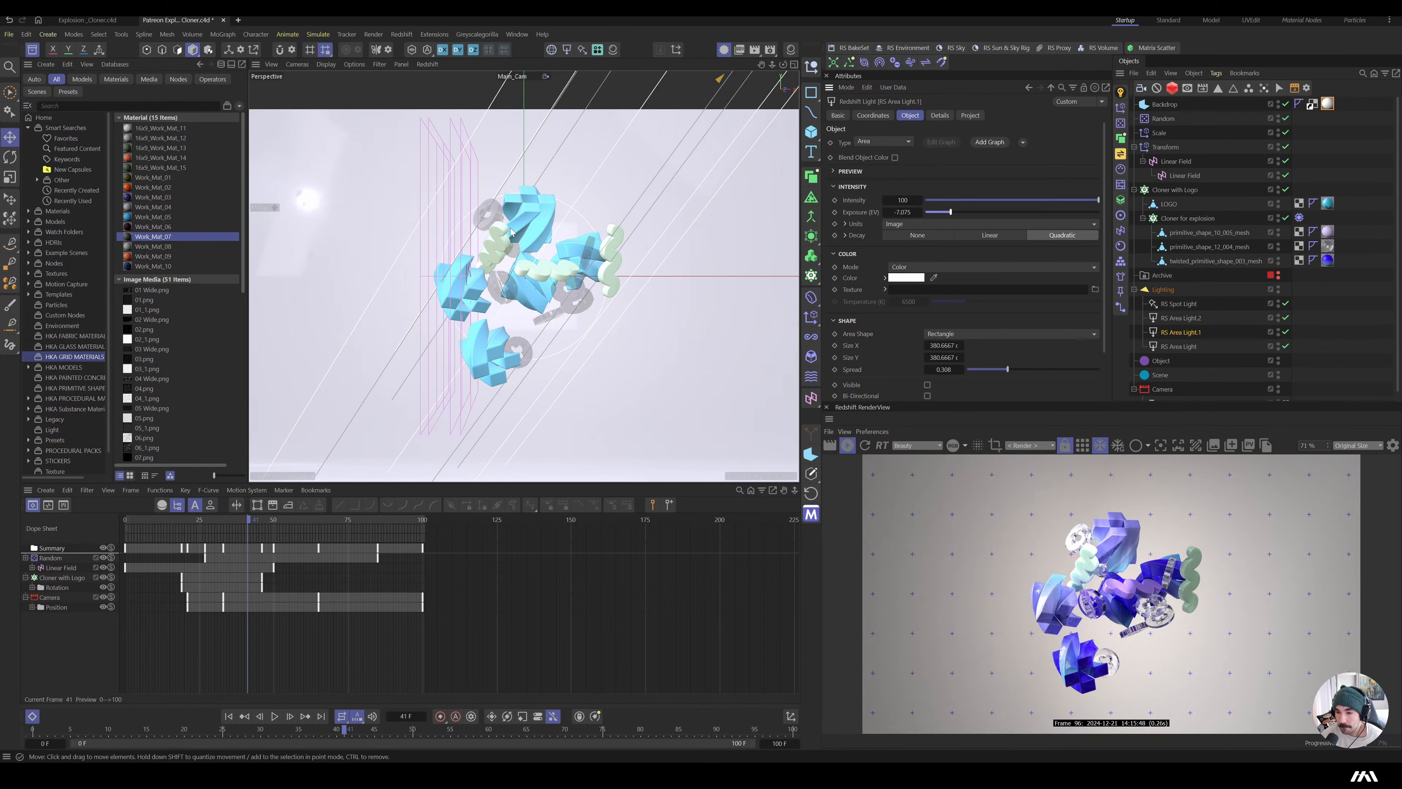
# - Hide the asset browser and scrub the animation back to frame 3
pyautogui.click(32, 50)
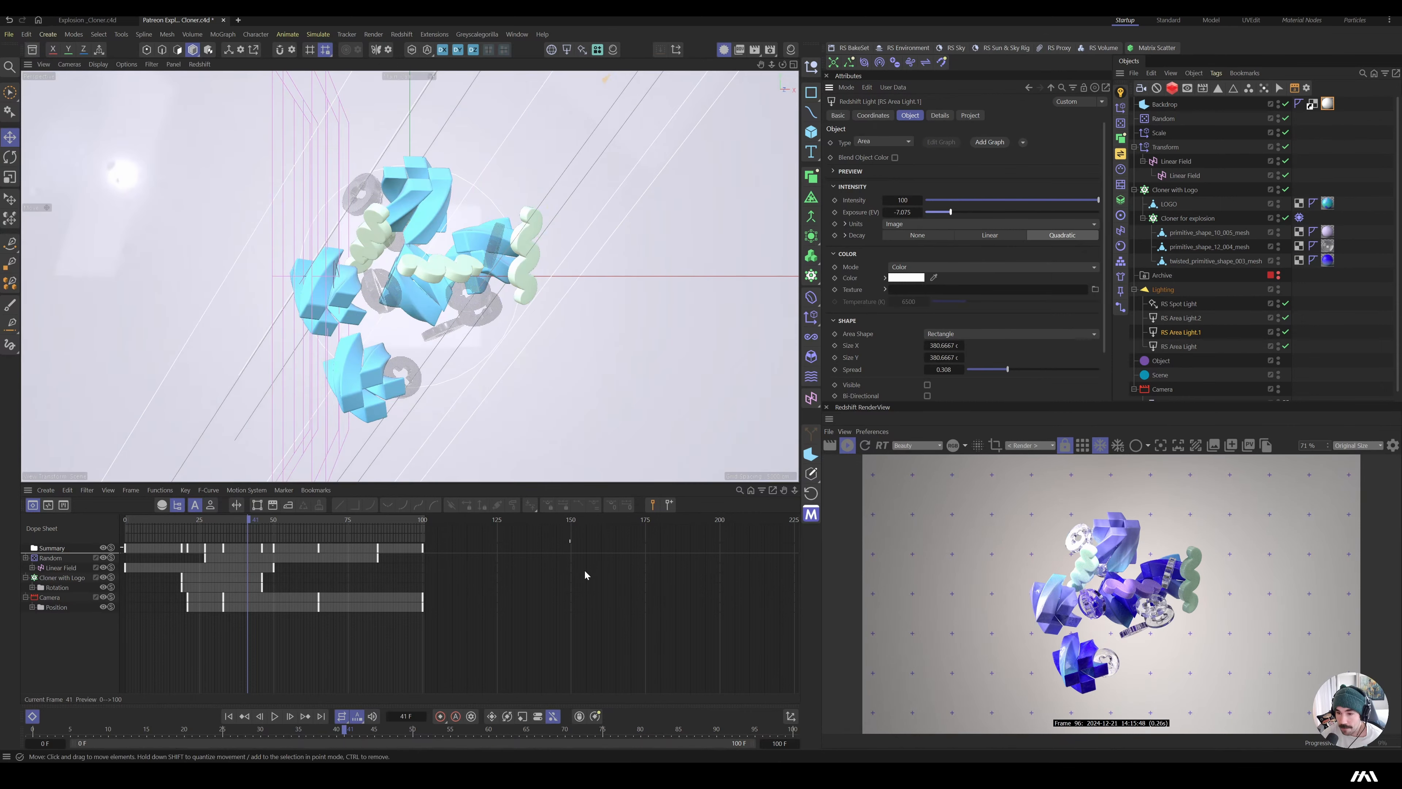
pyautogui.click(212, 524)
pyautogui.moveTo(211, 524); pyautogui.dragTo(135, 524)
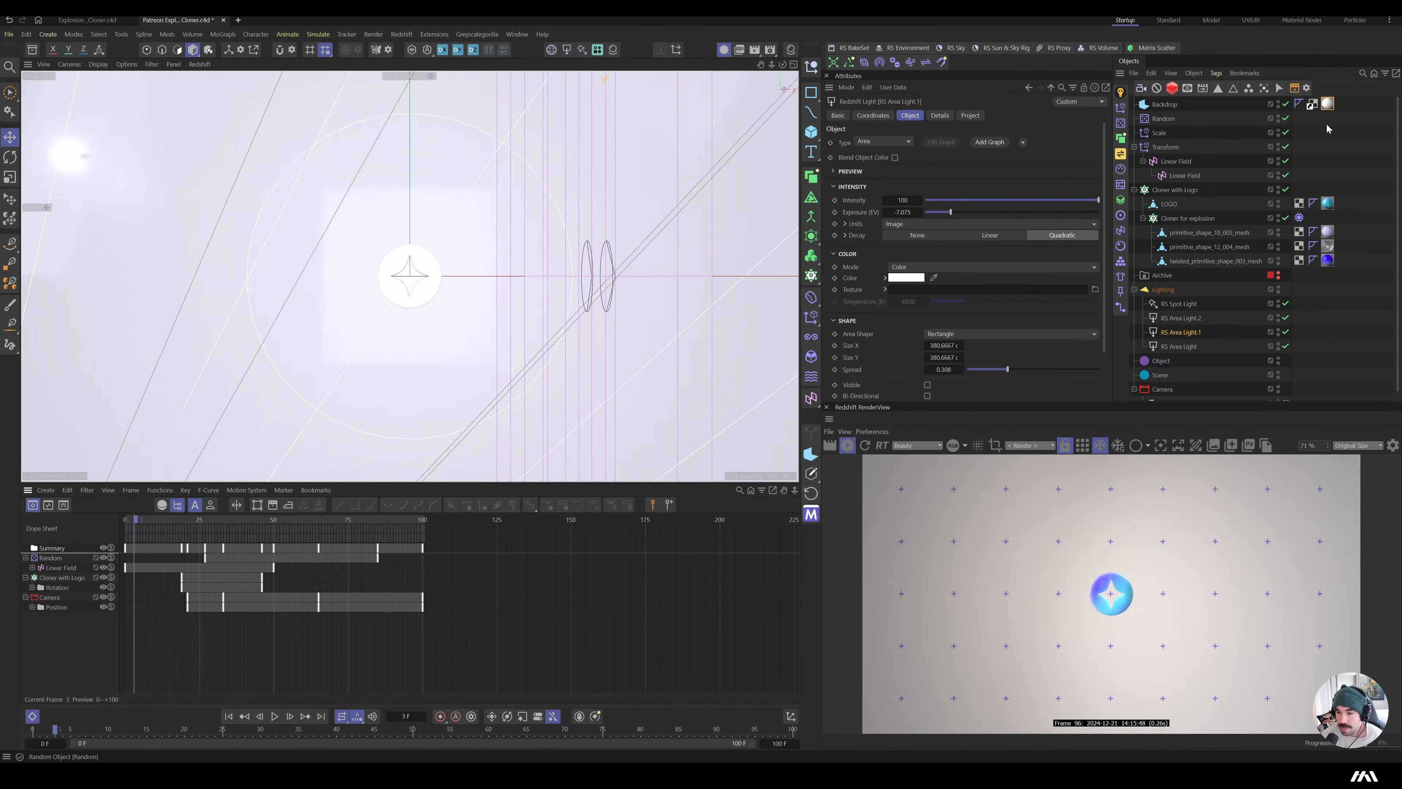
# - Show the material manager and replace the backdrop's Work_Mat_07 with the light grey RS Standard material
pyautogui.click(1328, 103)
pyautogui.click(791, 50)
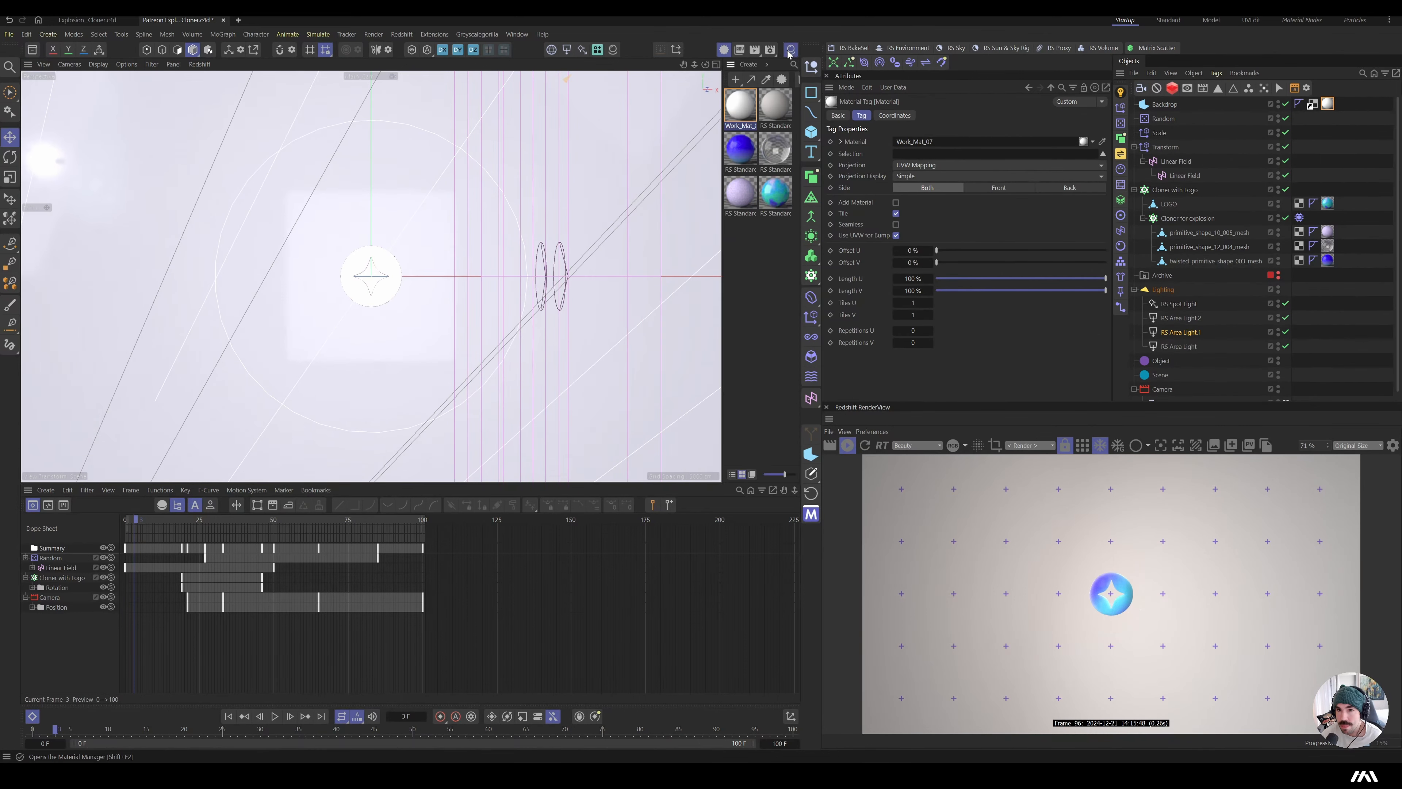
pyautogui.click(775, 104)
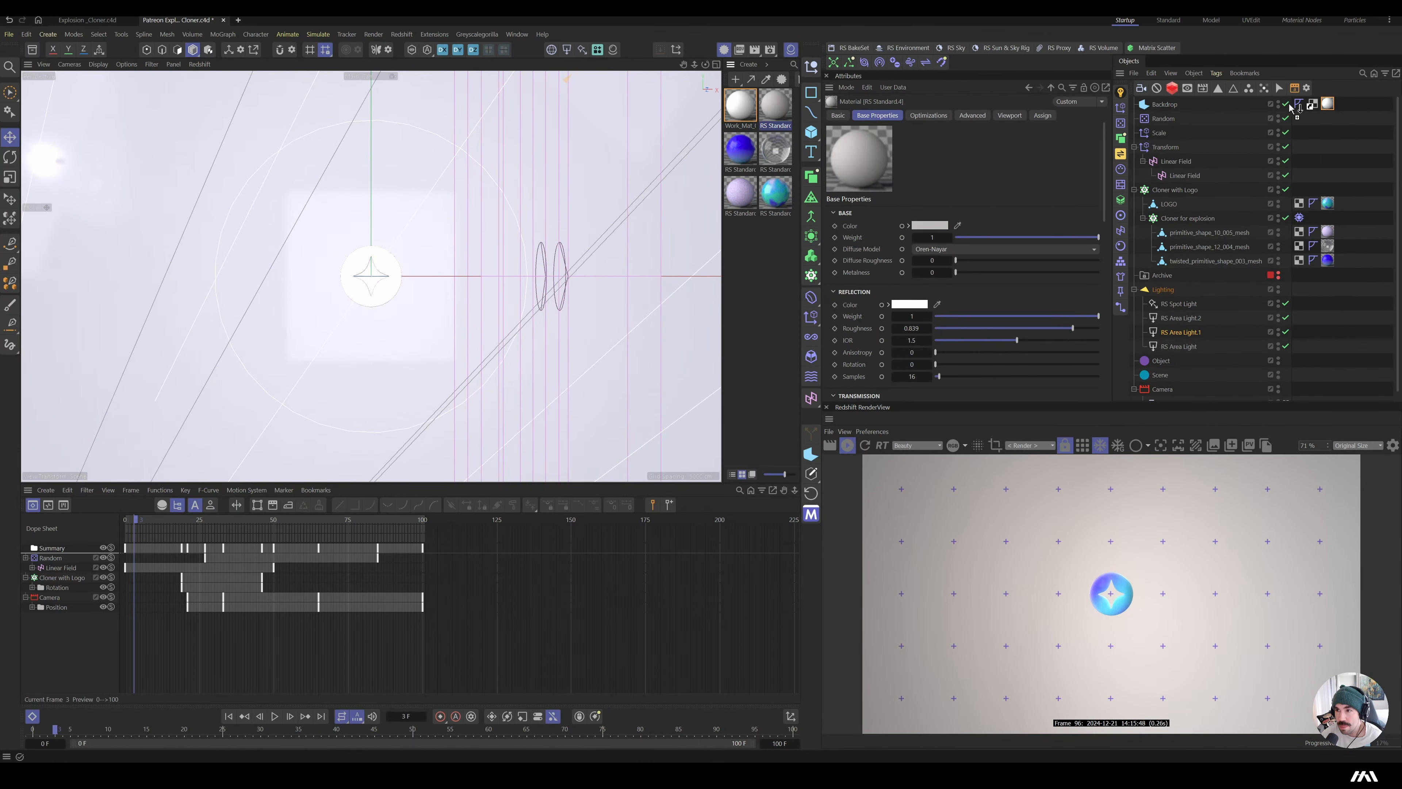
pyautogui.moveTo(1334, 105); pyautogui.dragTo(1334, 105)
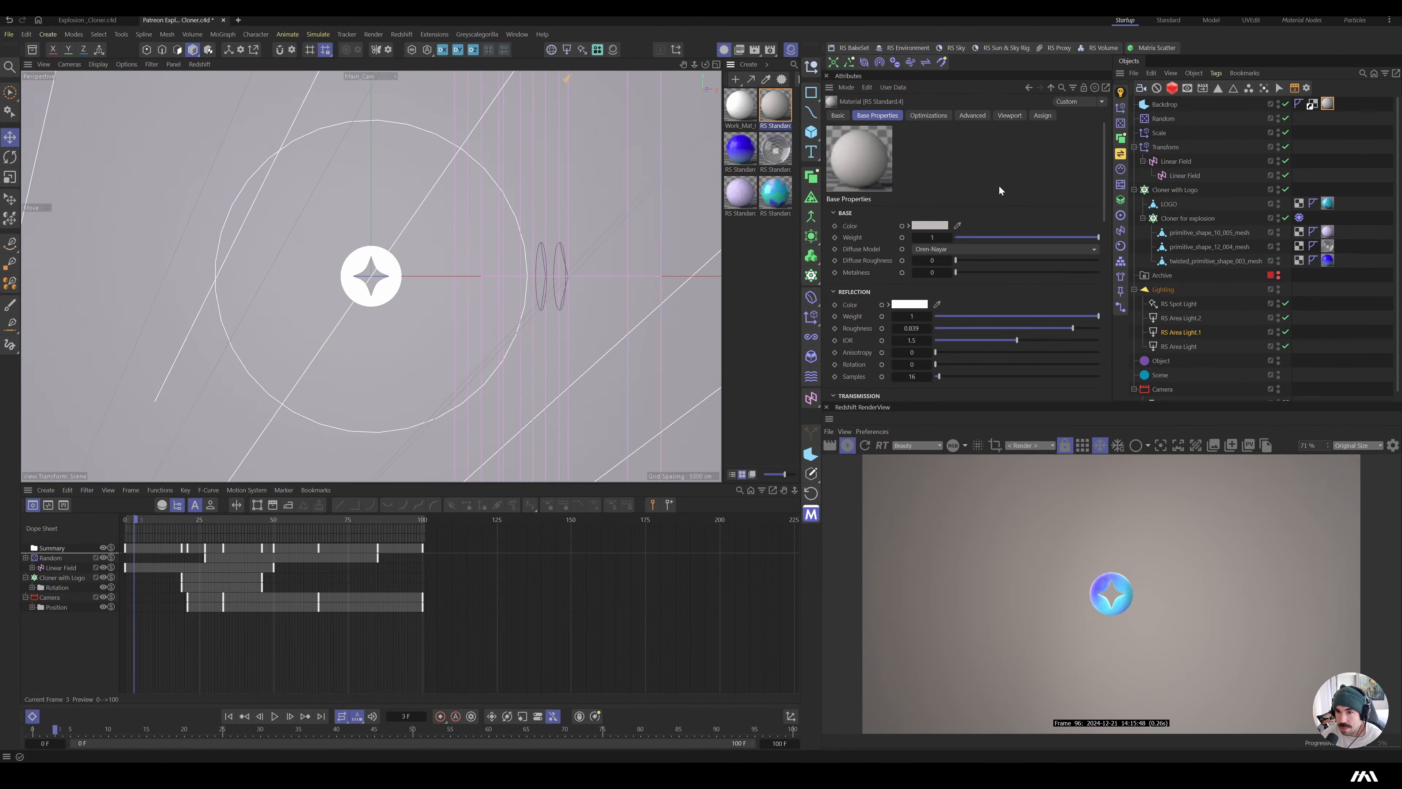
# - Brighten the grey RS Standard material's base color to a near-white of RGB 243, 243, 243
pyautogui.click(930, 225)
pyautogui.click(821, 286)
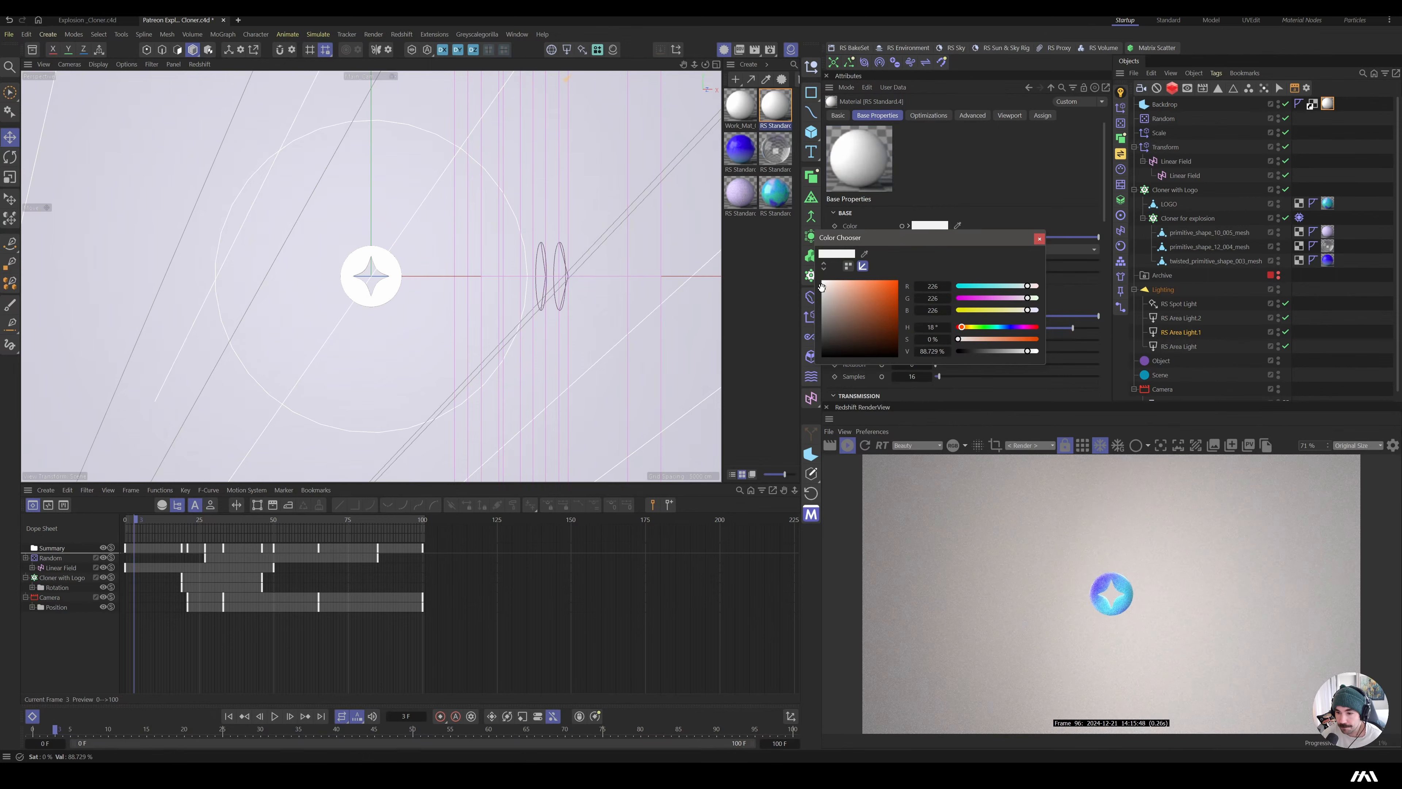
pyautogui.moveTo(821, 286); pyautogui.dragTo(822, 283)
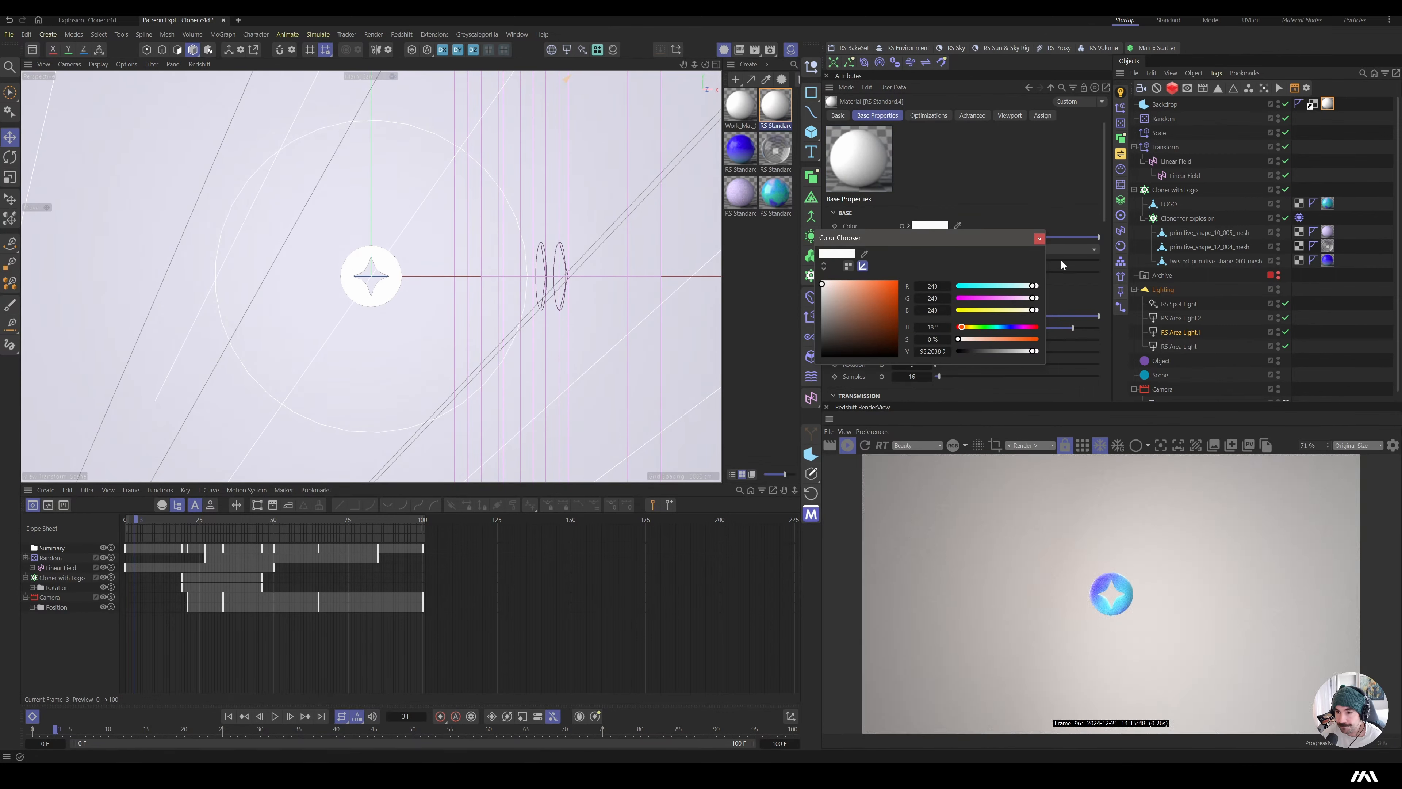
pyautogui.click(1040, 239)
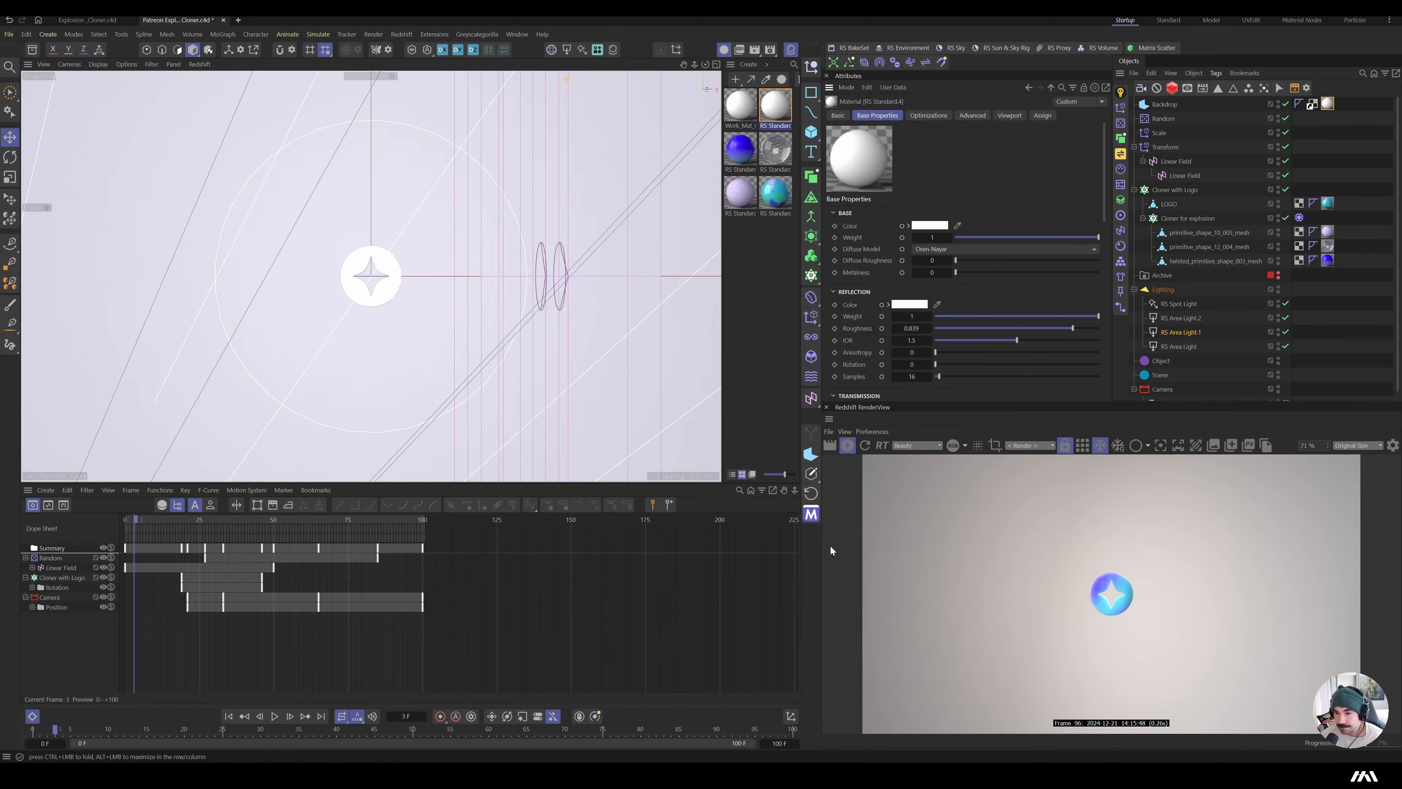
# - Go to frame 67, add a Redshift dome light and set its exposure to -4.622
pyautogui.moveTo(259, 521); pyautogui.dragTo(327, 522)
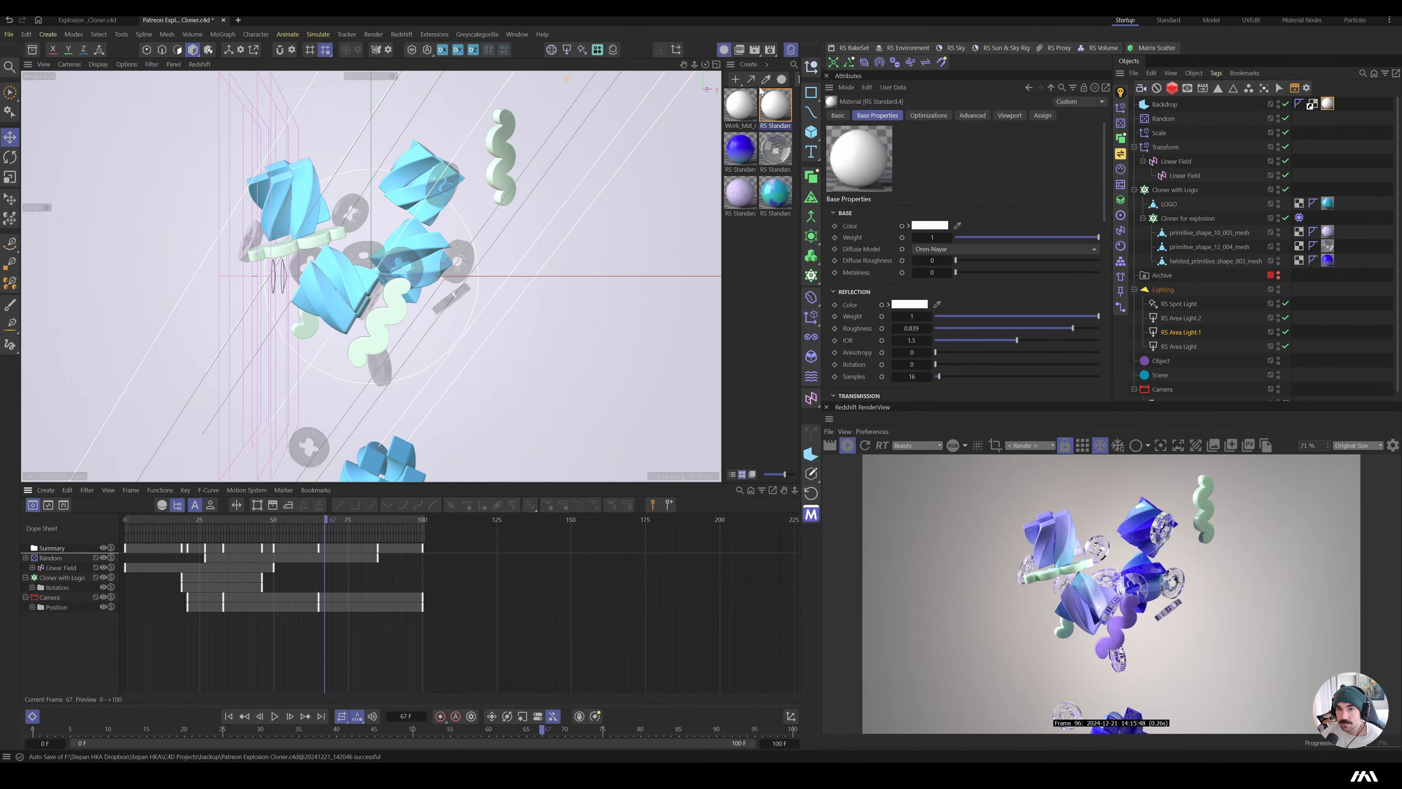
pyautogui.click(614, 51)
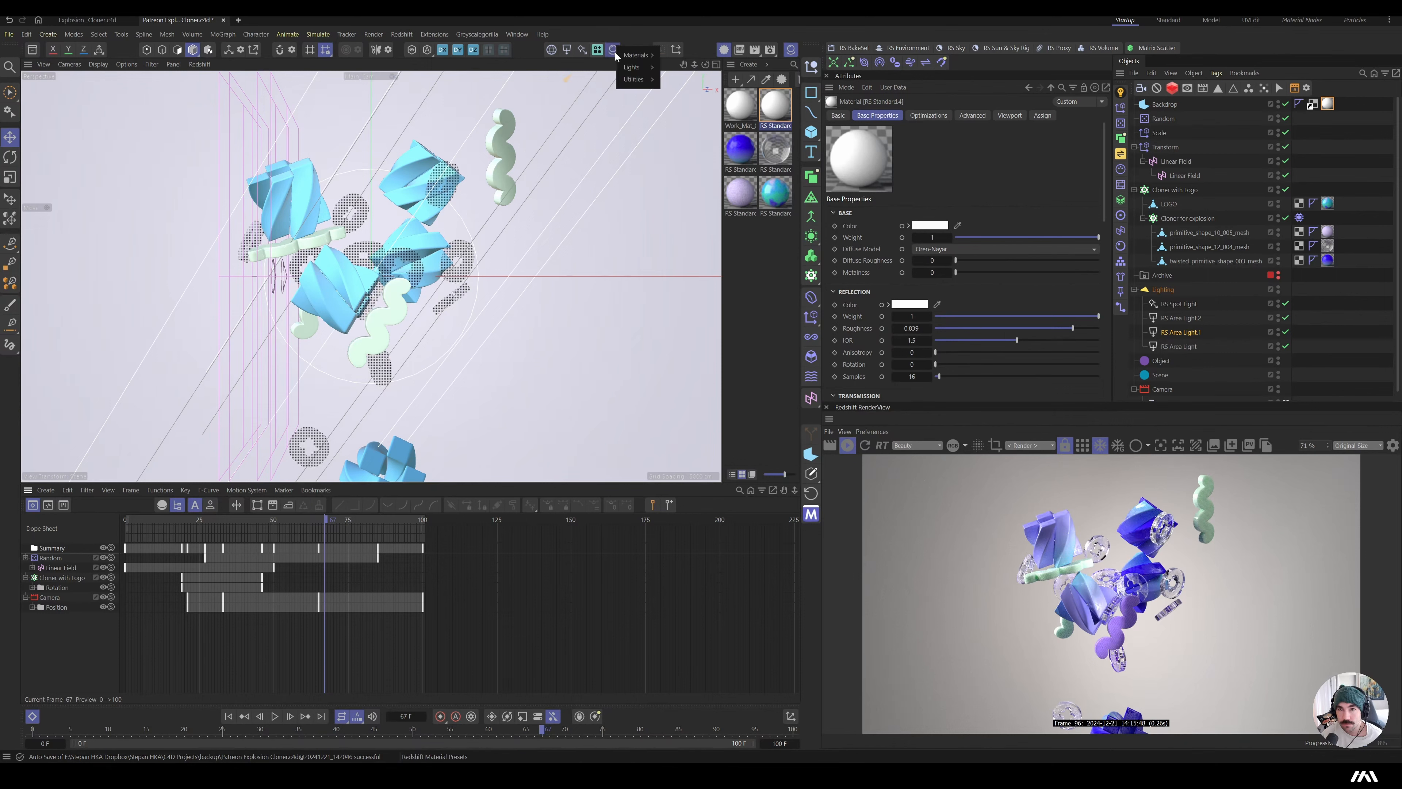
pyautogui.click(555, 29)
pyautogui.click(551, 50)
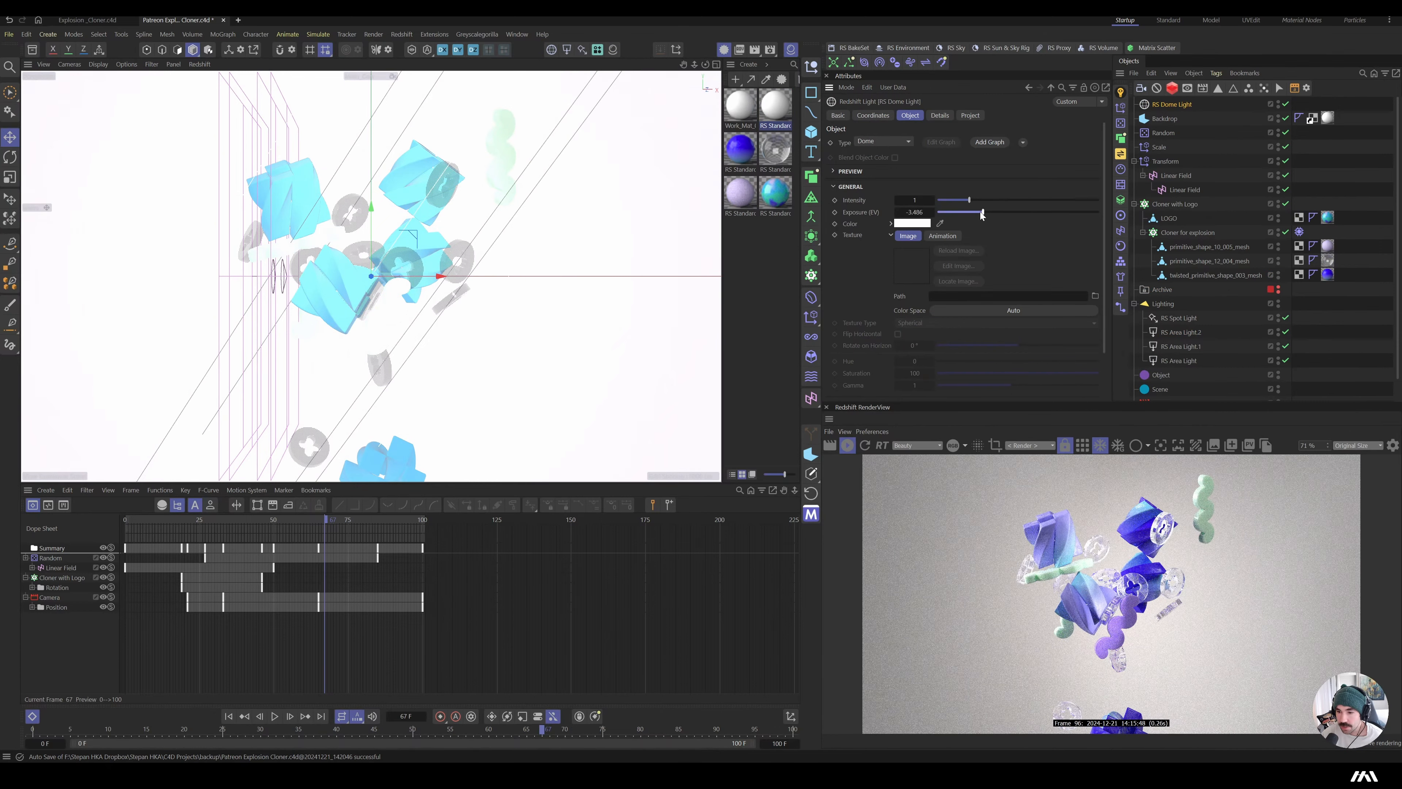
pyautogui.moveTo(971, 210); pyautogui.dragTo(980, 209)
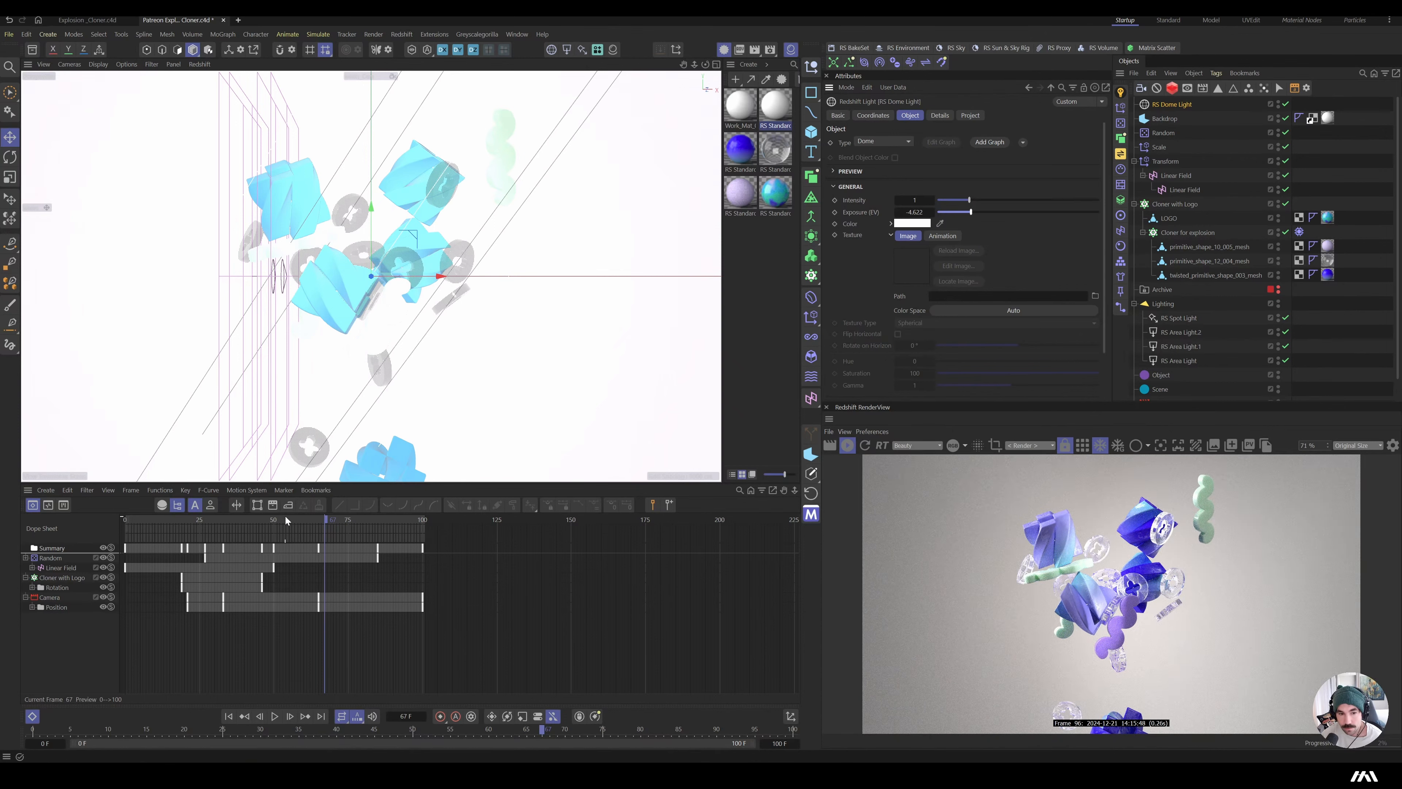
# - Go to frame 38 and set the RS Spot Light's X position to 289.47 cm
pyautogui.moveTo(284, 521); pyautogui.dragTo(238, 525)
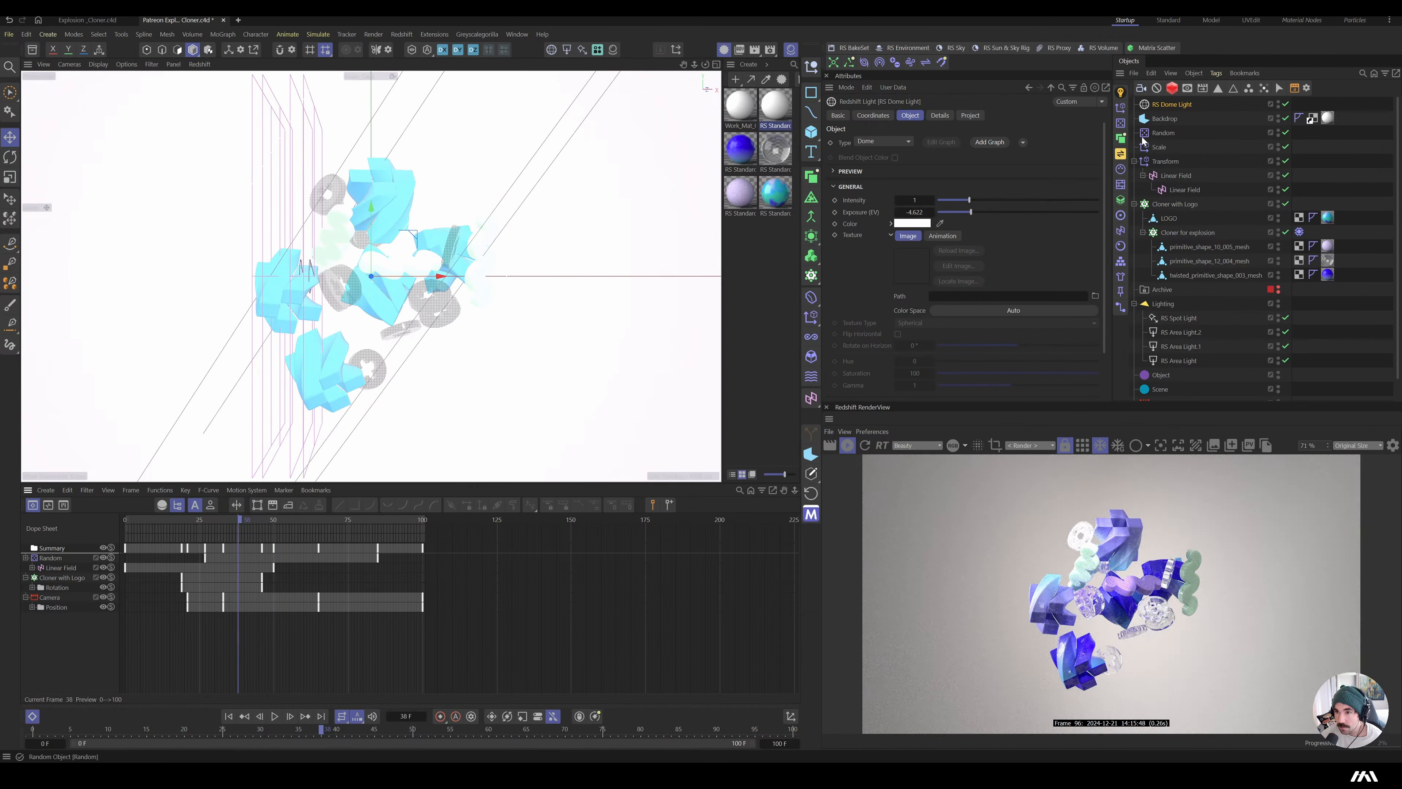
pyautogui.click(1175, 320)
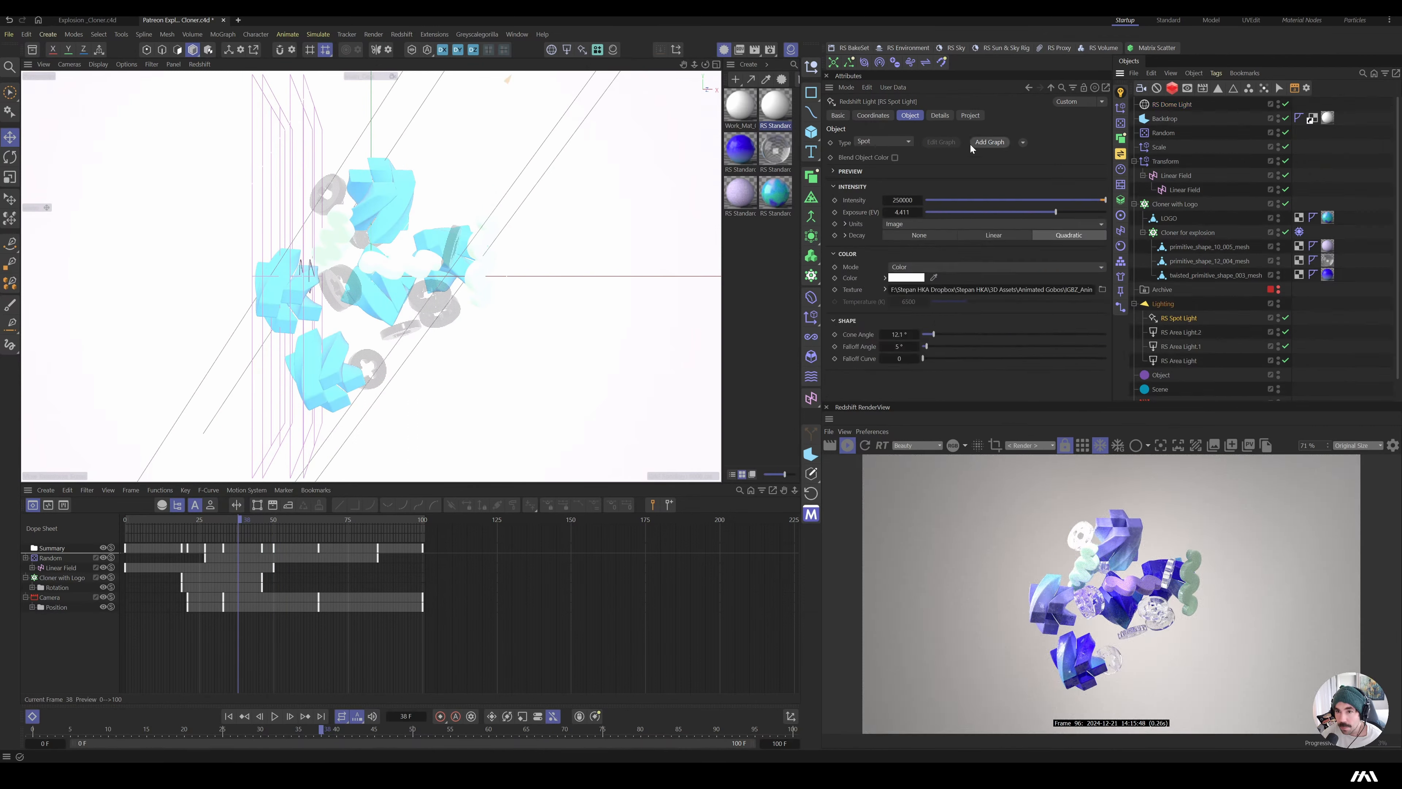
pyautogui.click(878, 116)
pyautogui.moveTo(881, 158); pyautogui.dragTo(902, 158)
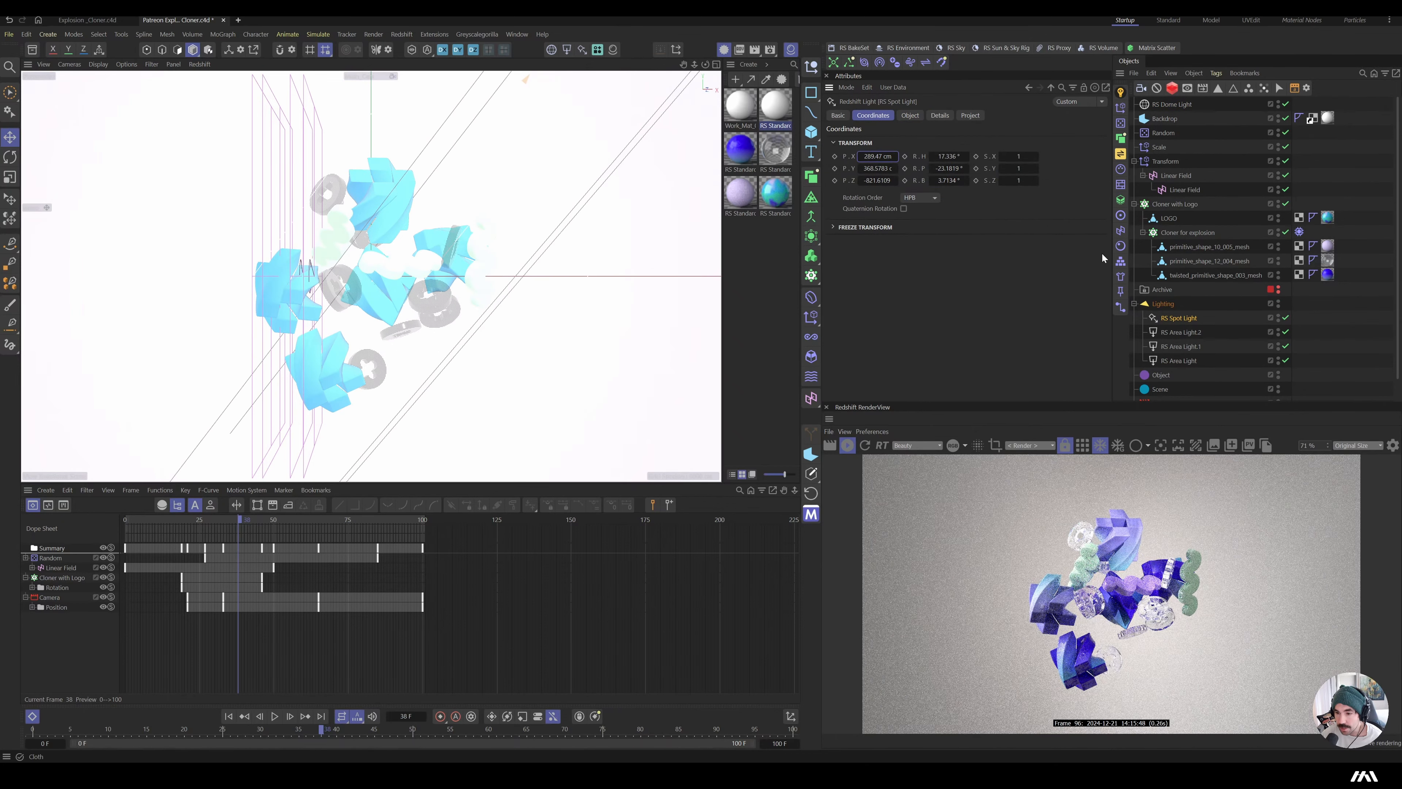
# - Scrub back to frame 8 and play the animation to check the lighting on the plain backdrop
pyautogui.moveTo(292, 519); pyautogui.dragTo(151, 526)
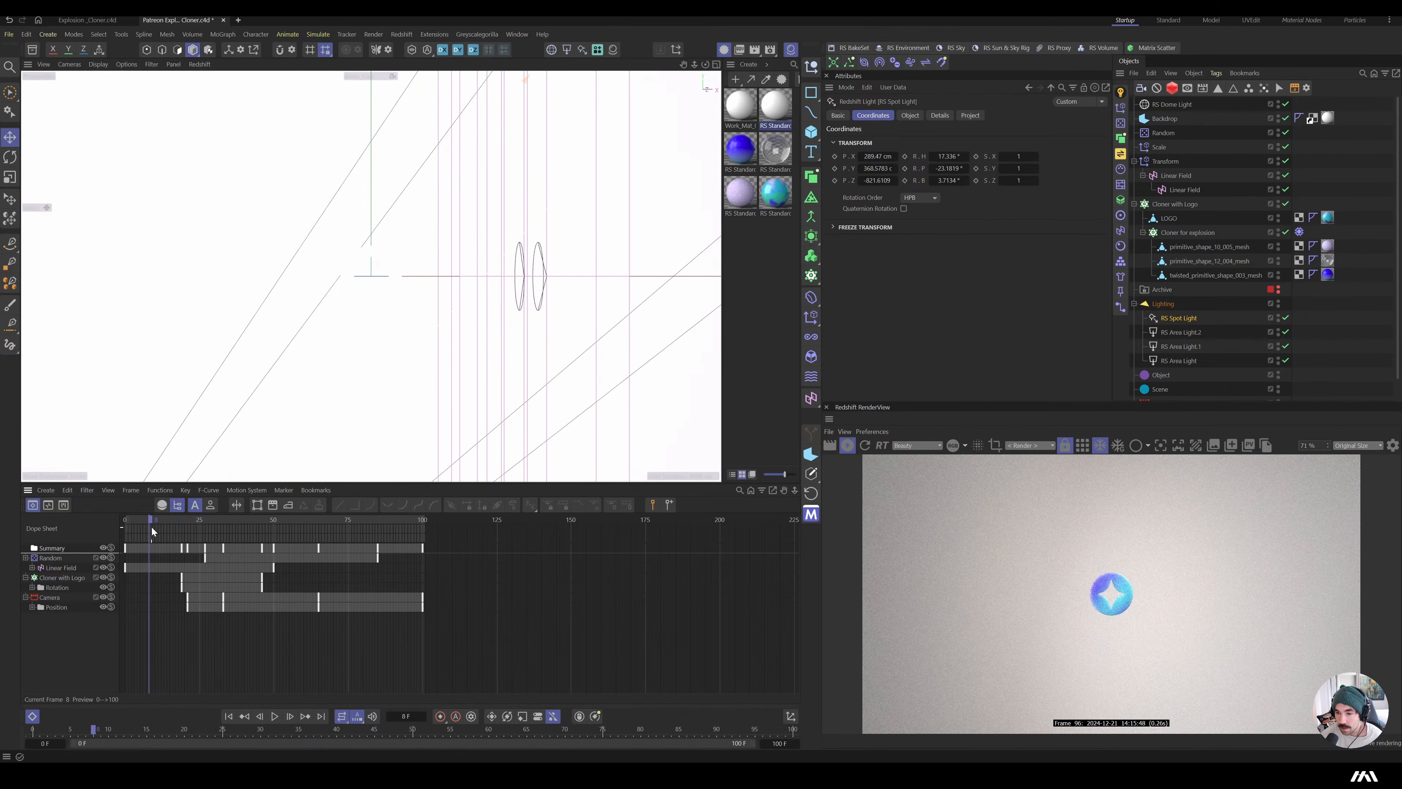
pyautogui.press('space')
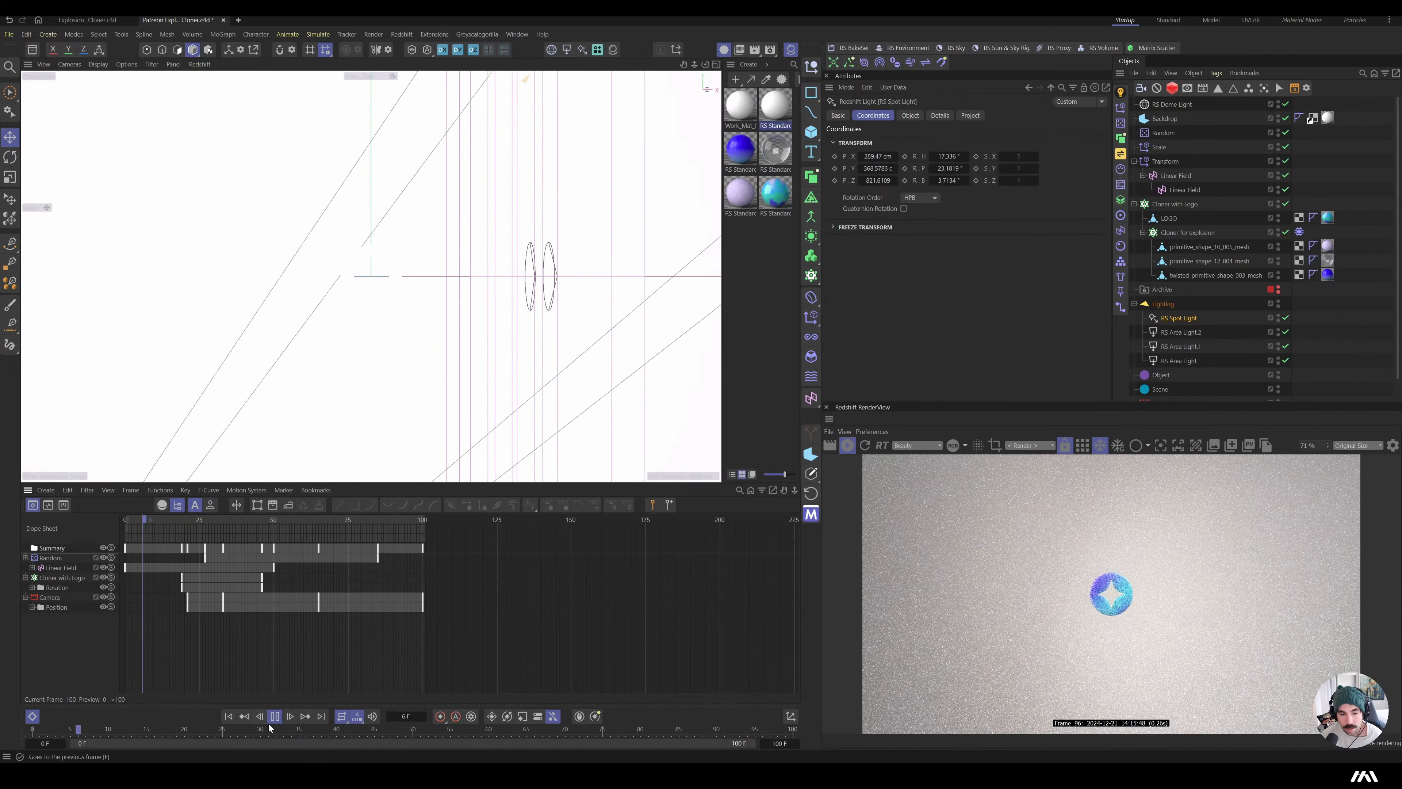
pyautogui.click(273, 718)
# - Reassign Work_Mat_07 to the backdrop and play the animation to review the grid, stopping at frame 42
pyautogui.click(752, 112)
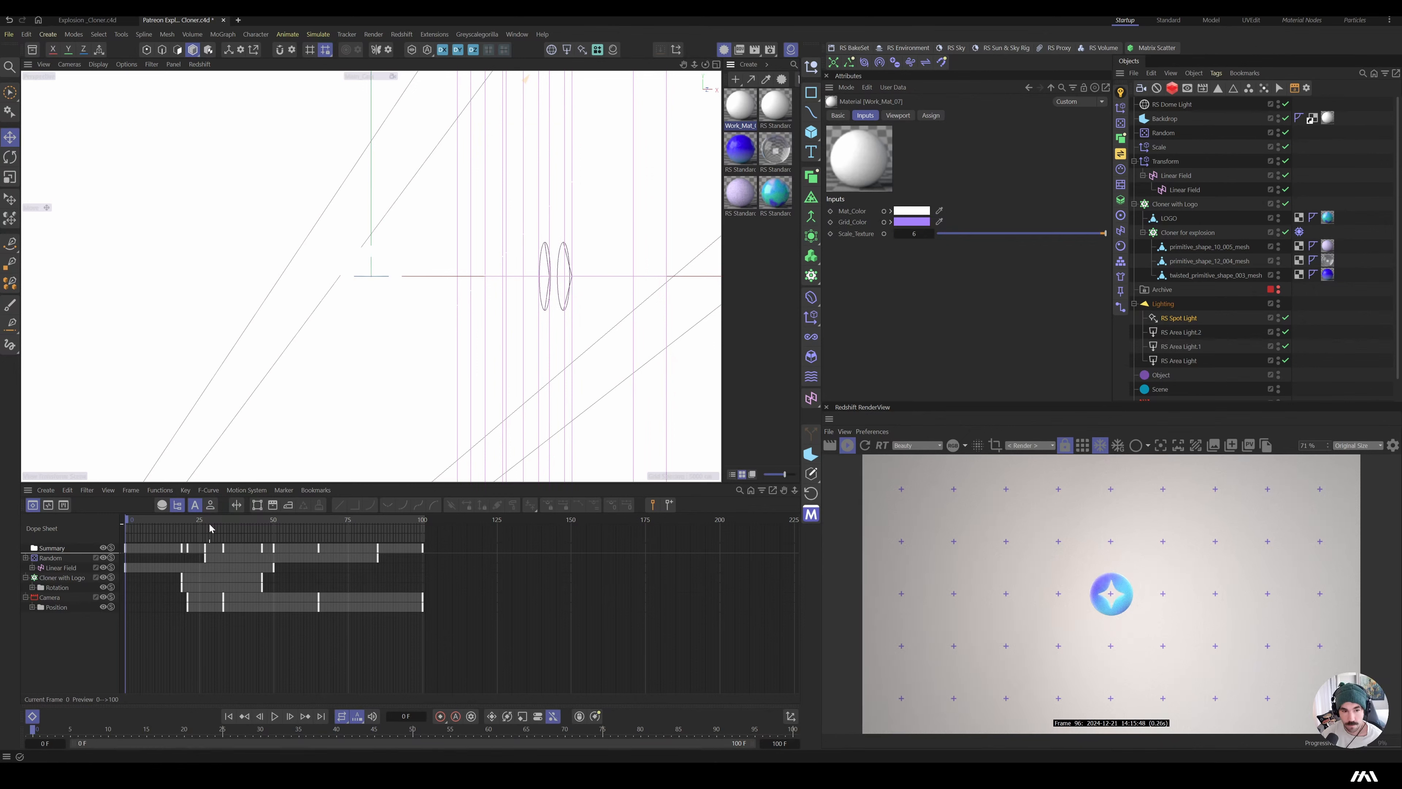
pyautogui.press('F8')
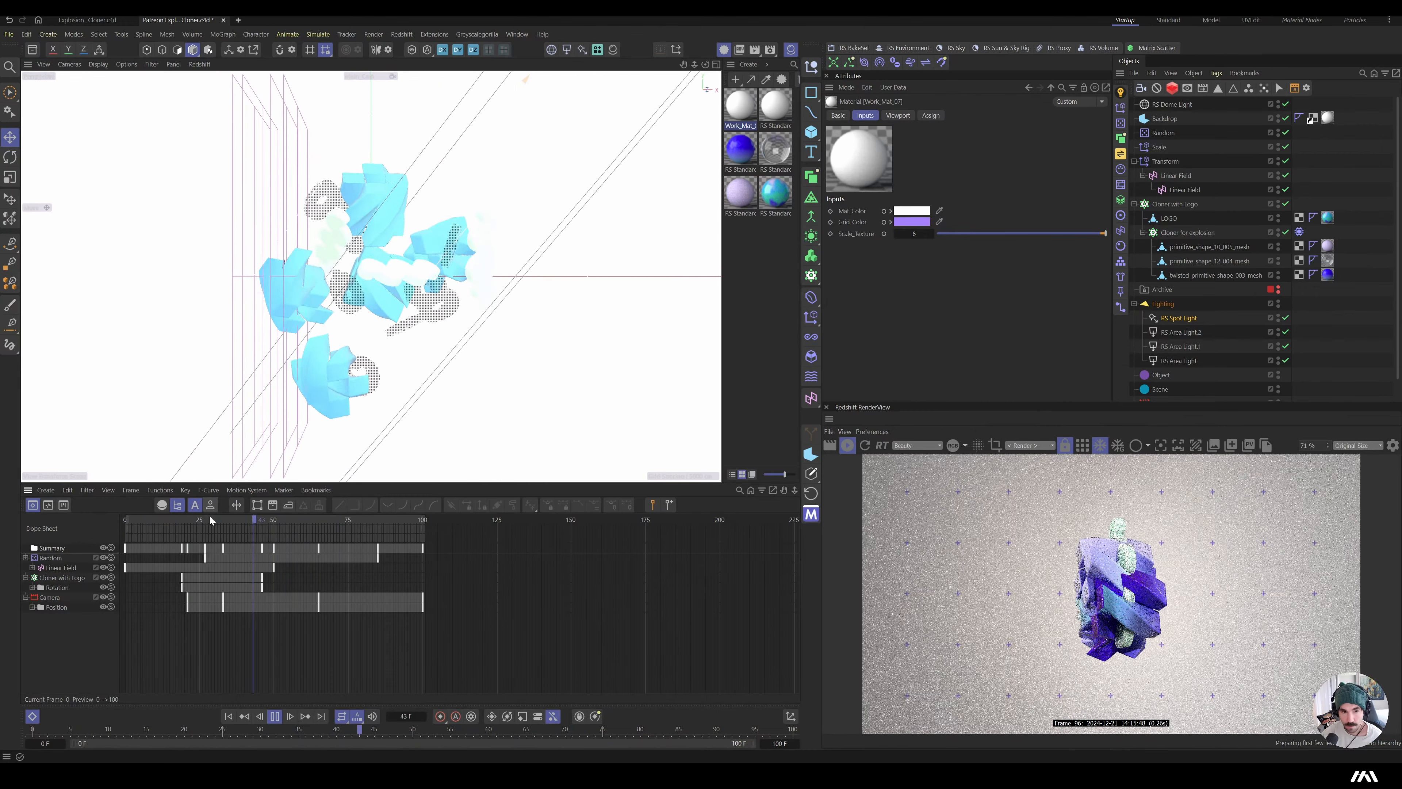
pyautogui.moveTo(182, 526); pyautogui.dragTo(114, 608)
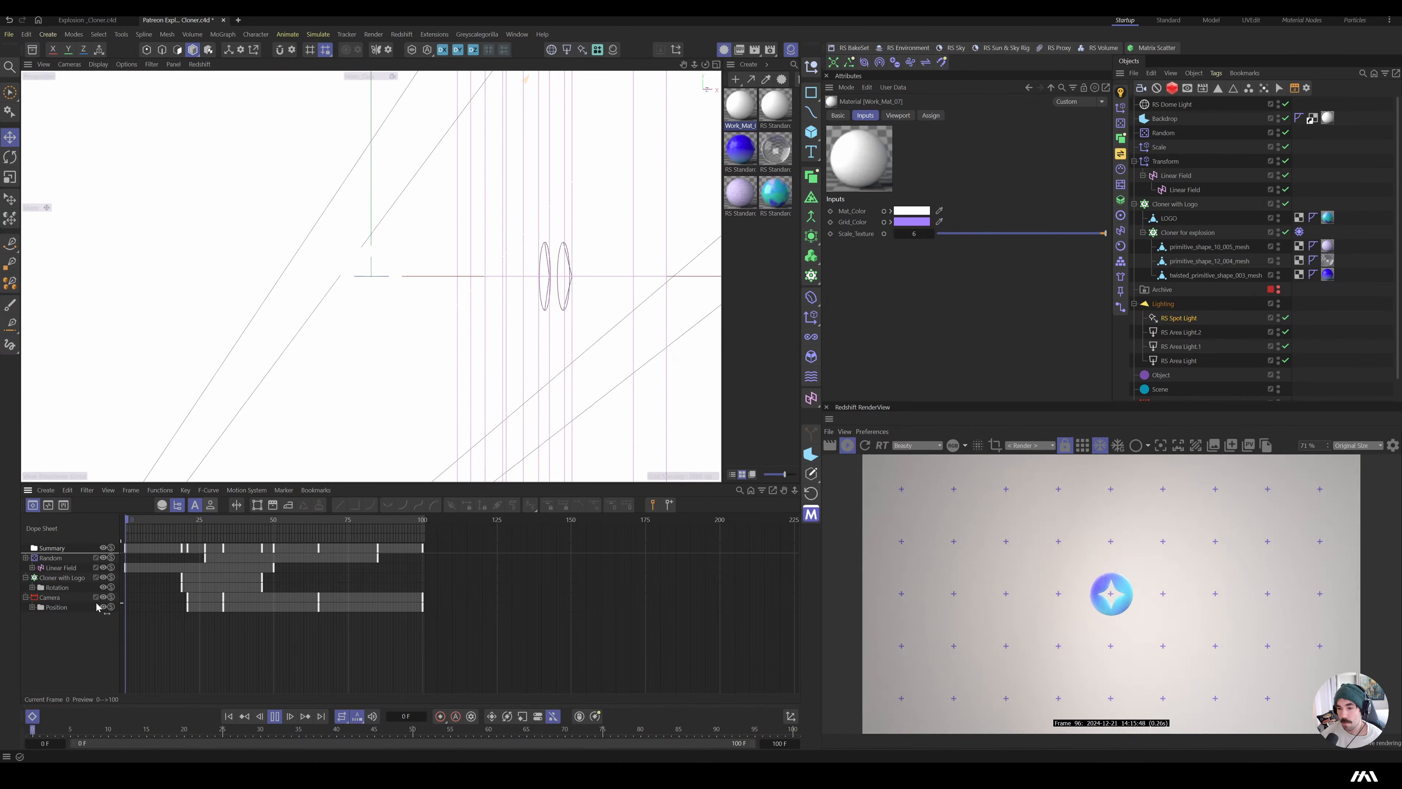
pyautogui.moveTo(97, 607); pyautogui.dragTo(298, 598)
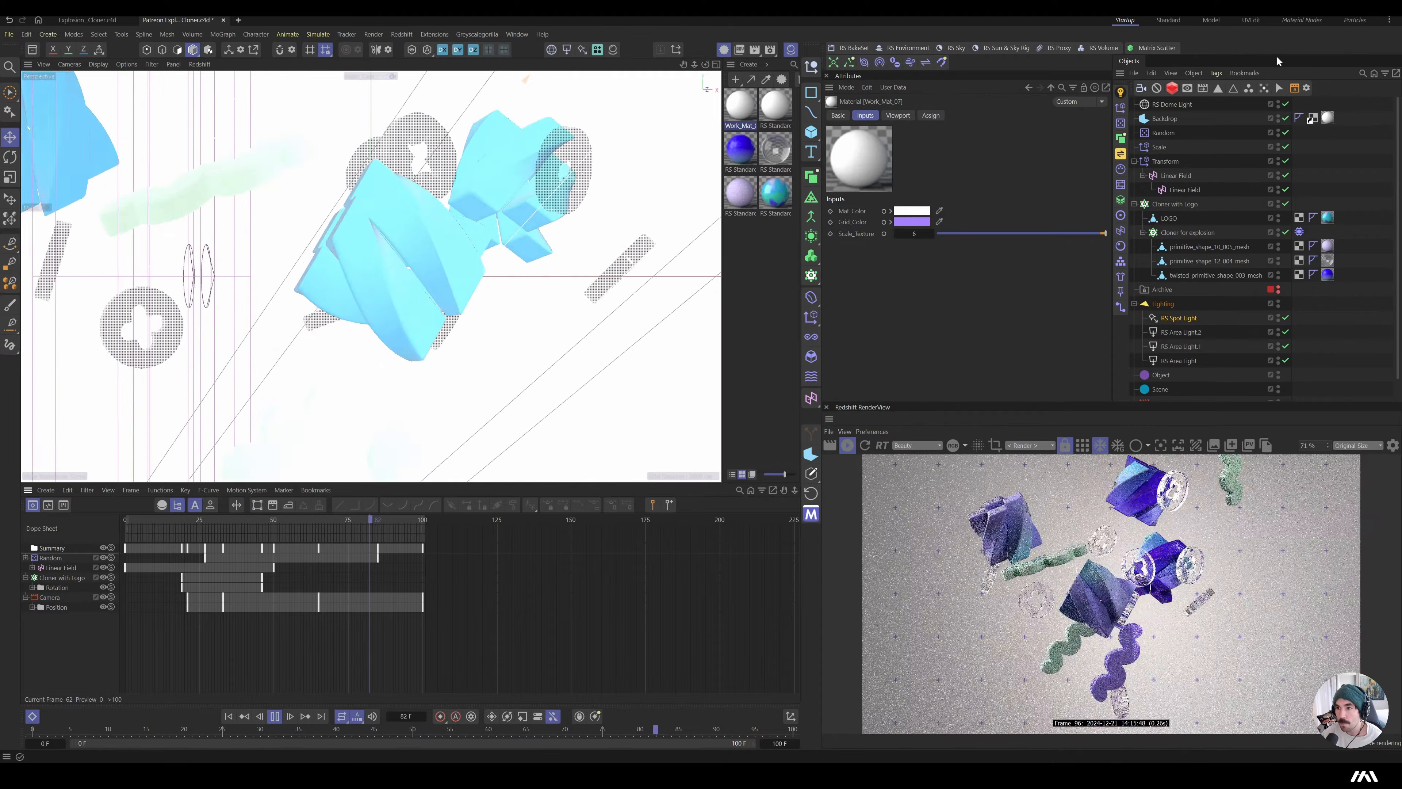
pyautogui.click(275, 715)
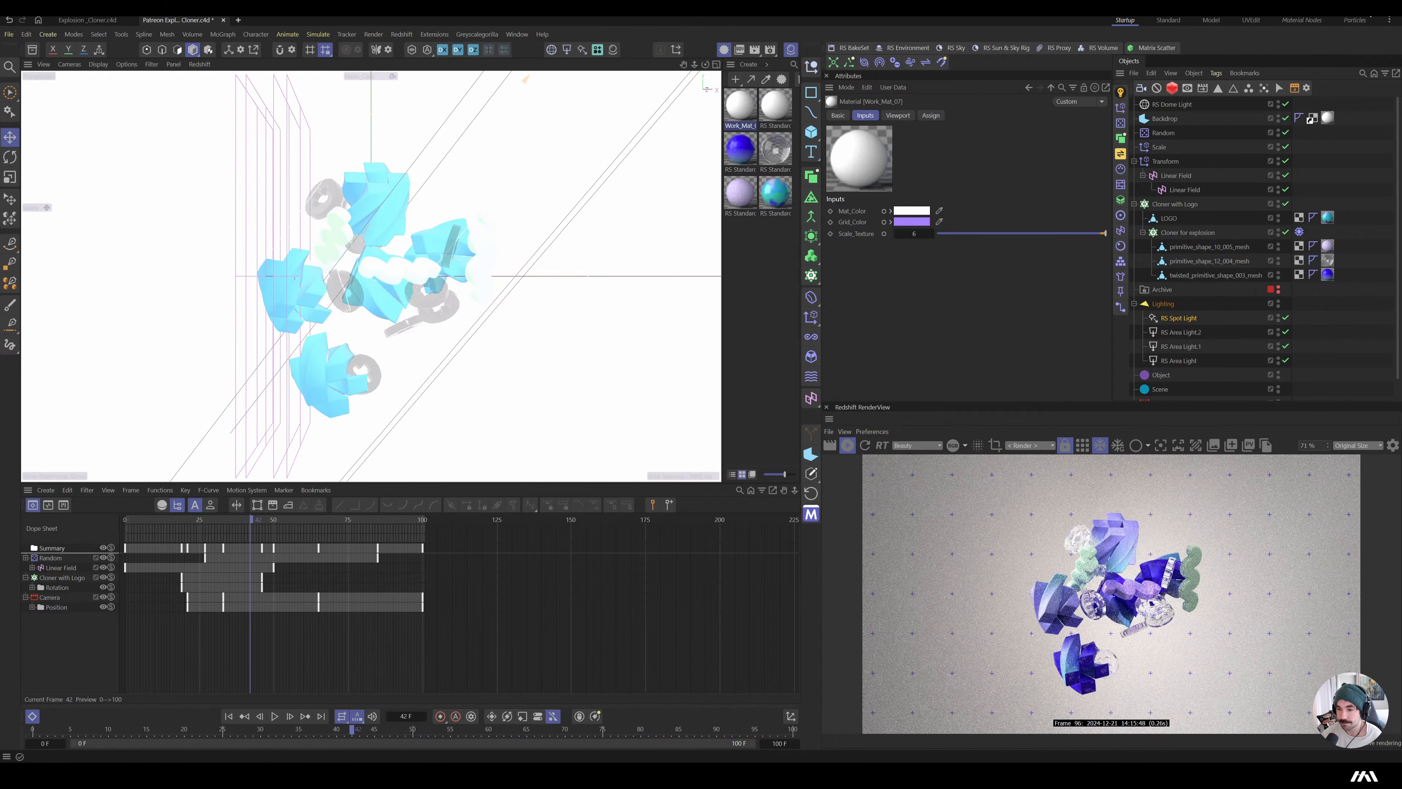
# - Select the backdrop's Work_Mat_07 material tag
pyautogui.click(1328, 118)
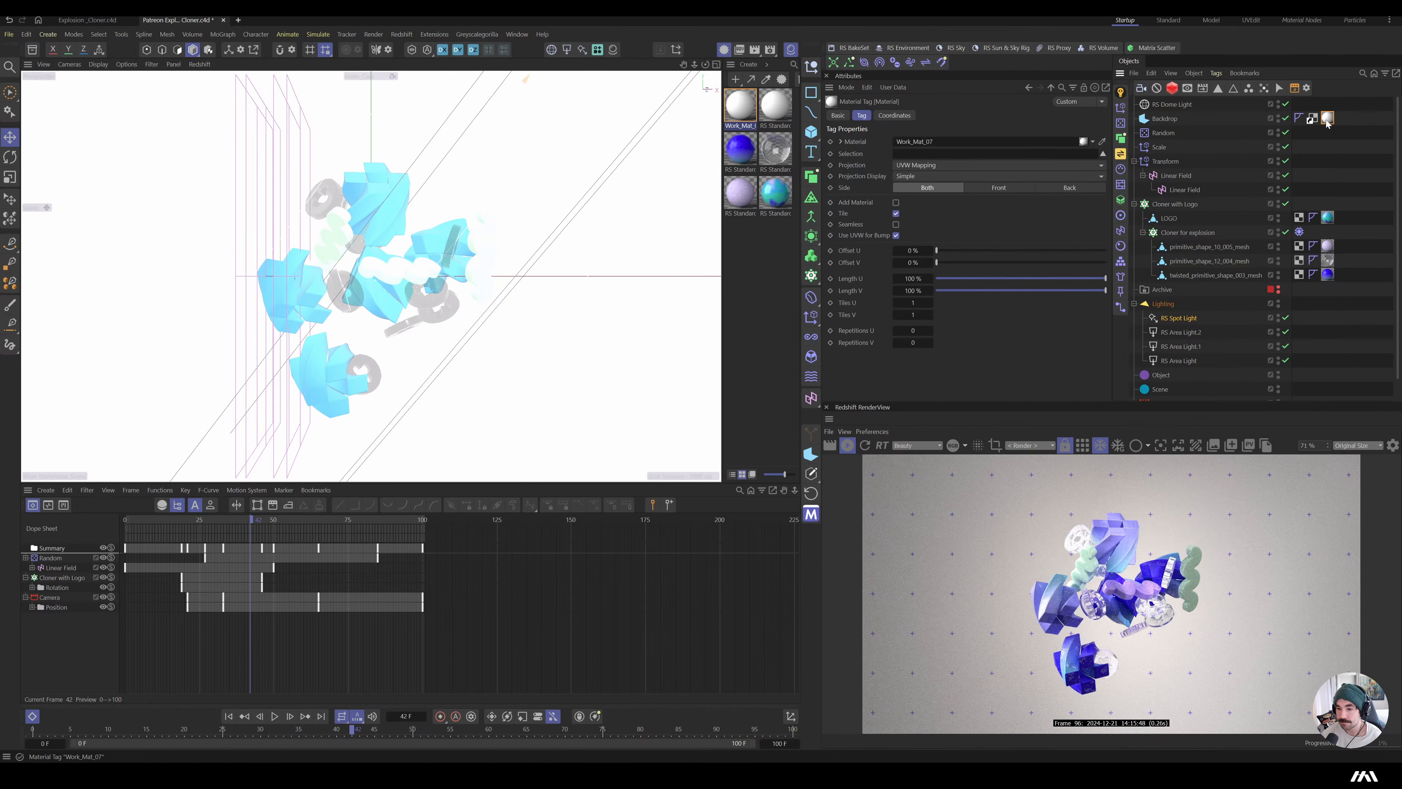